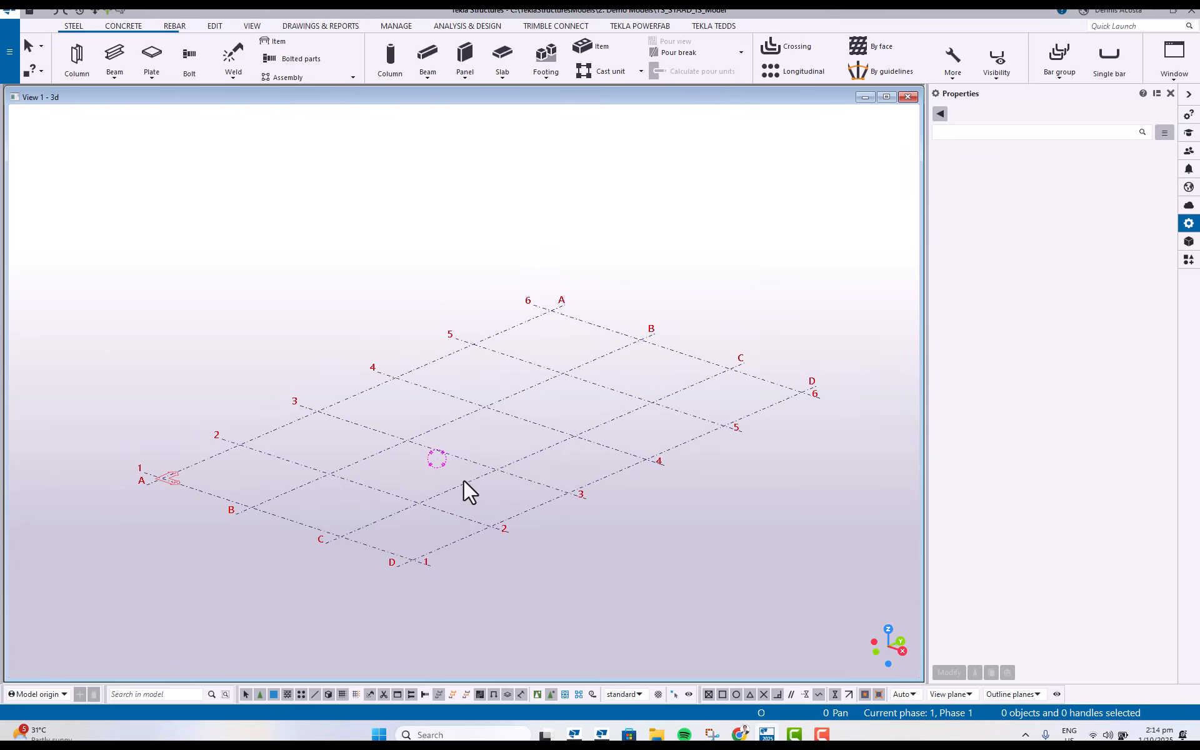
# Place steel columns at grid intersections A/1, C/1 and D/1 using the saved col1 properties with profile UC305*305*240 and top at 5000 mm.
pyautogui.keyDown('ctrl'); pyautogui.moveTo(466, 474); pyautogui.dragTo(506, 418, button='middle'); pyautogui.keyUp('ctrl')
pyautogui.scroll(6, 471, 487)
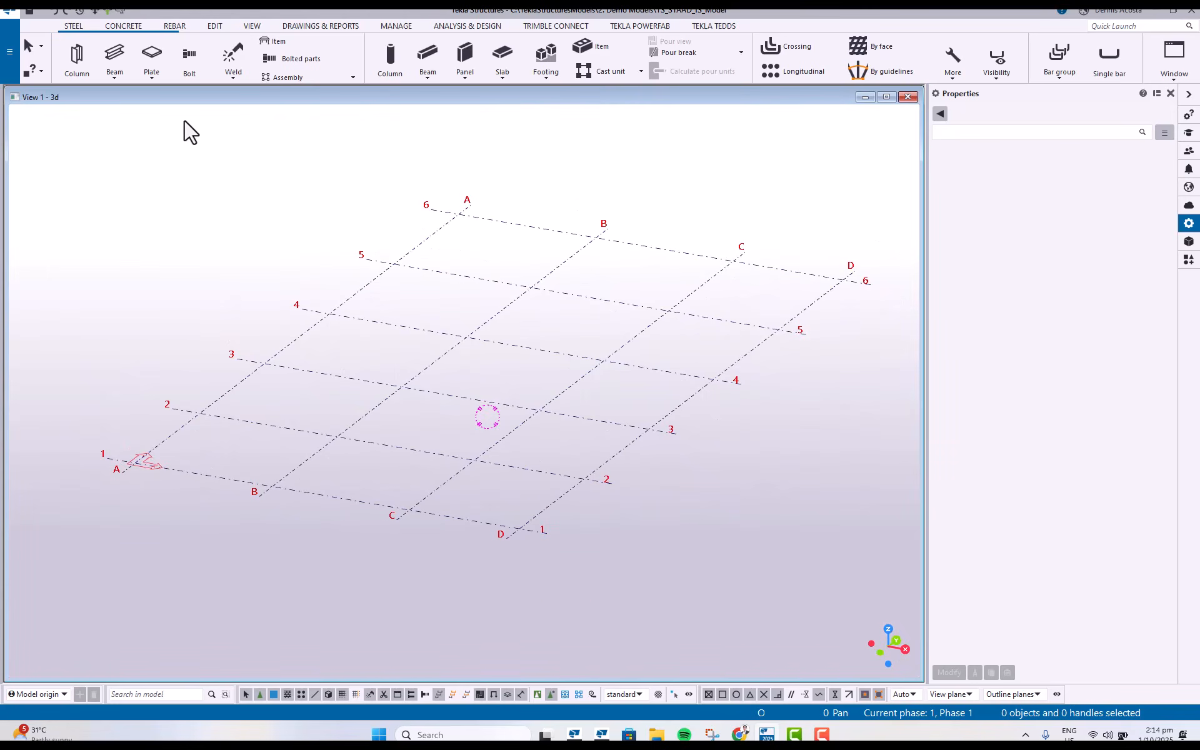
pyautogui.click(81, 60)
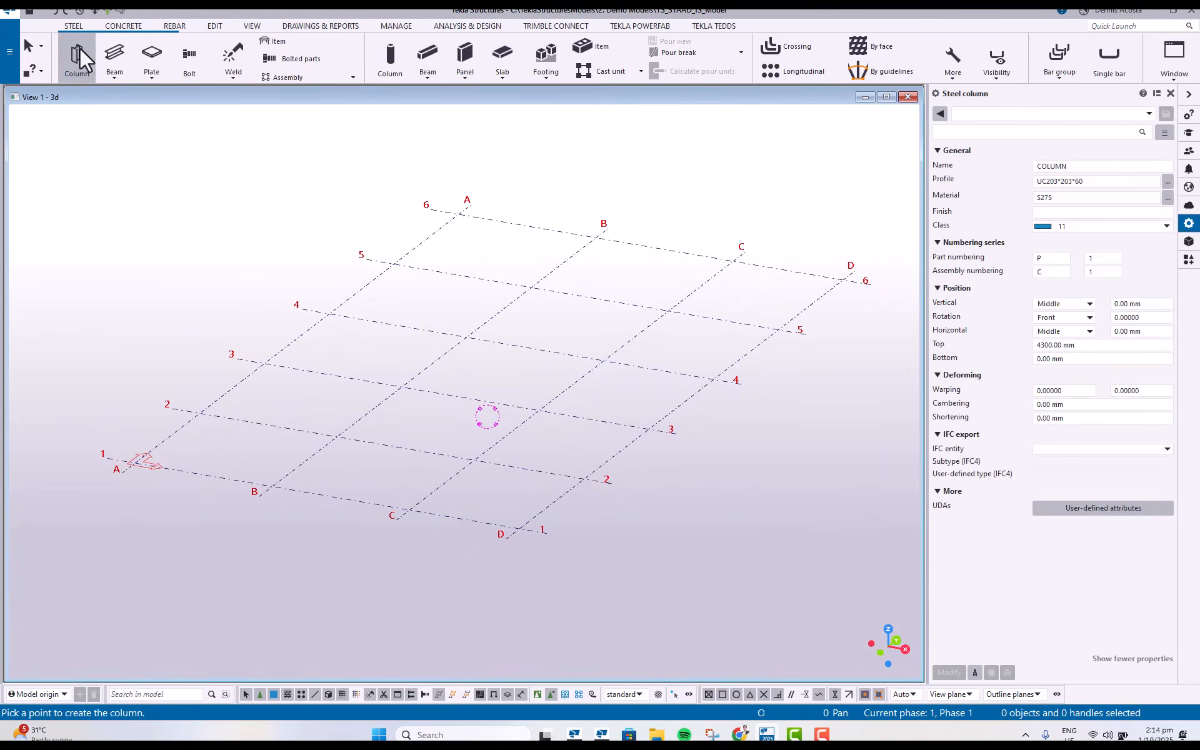
pyautogui.click(1150, 114)
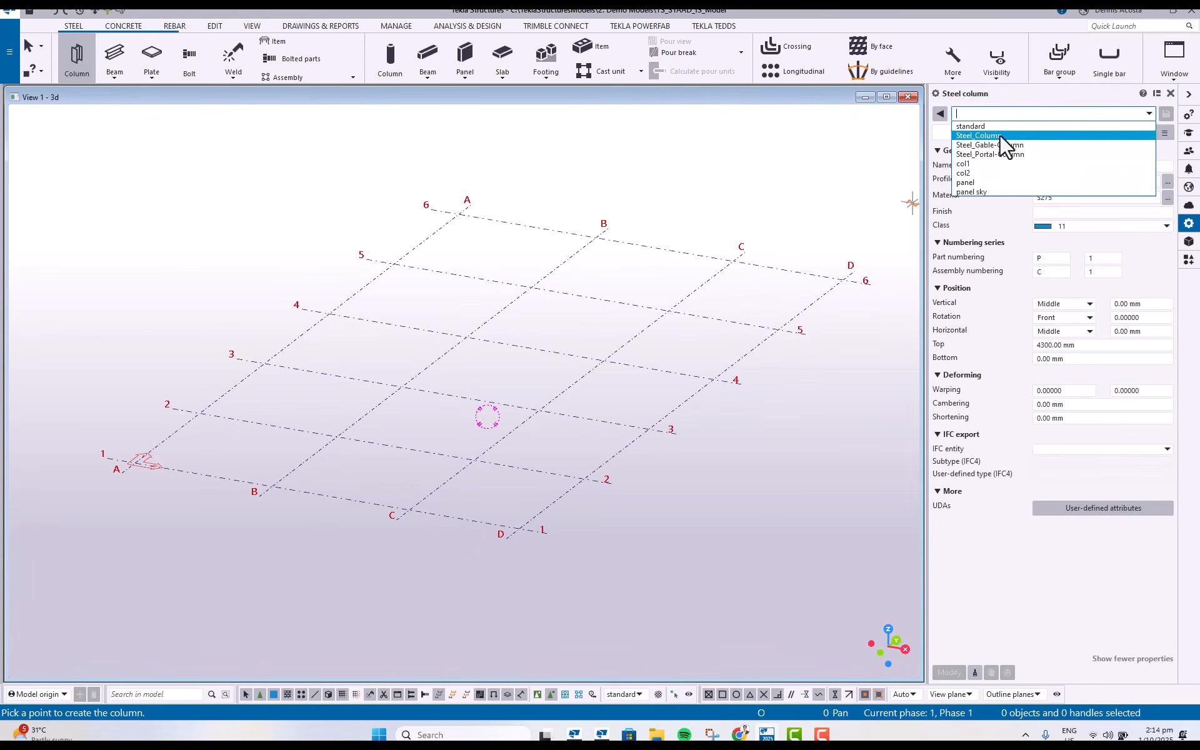
pyautogui.click(971, 163)
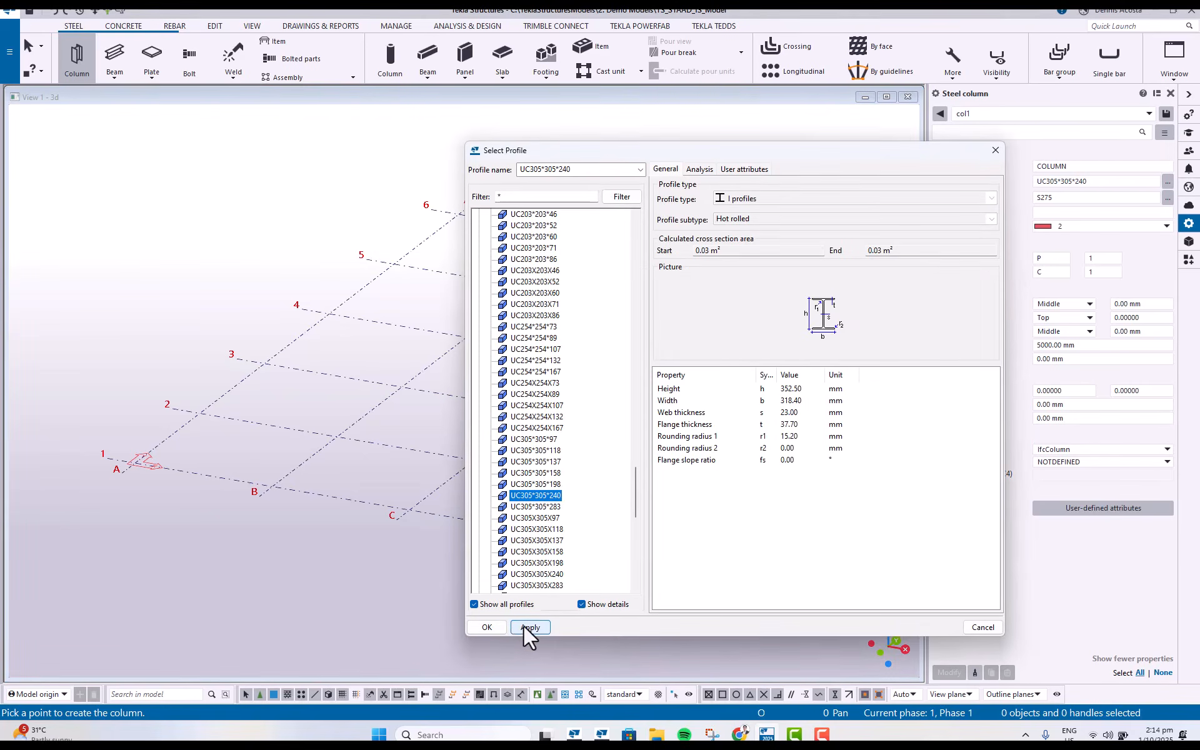
pyautogui.click(498, 622)
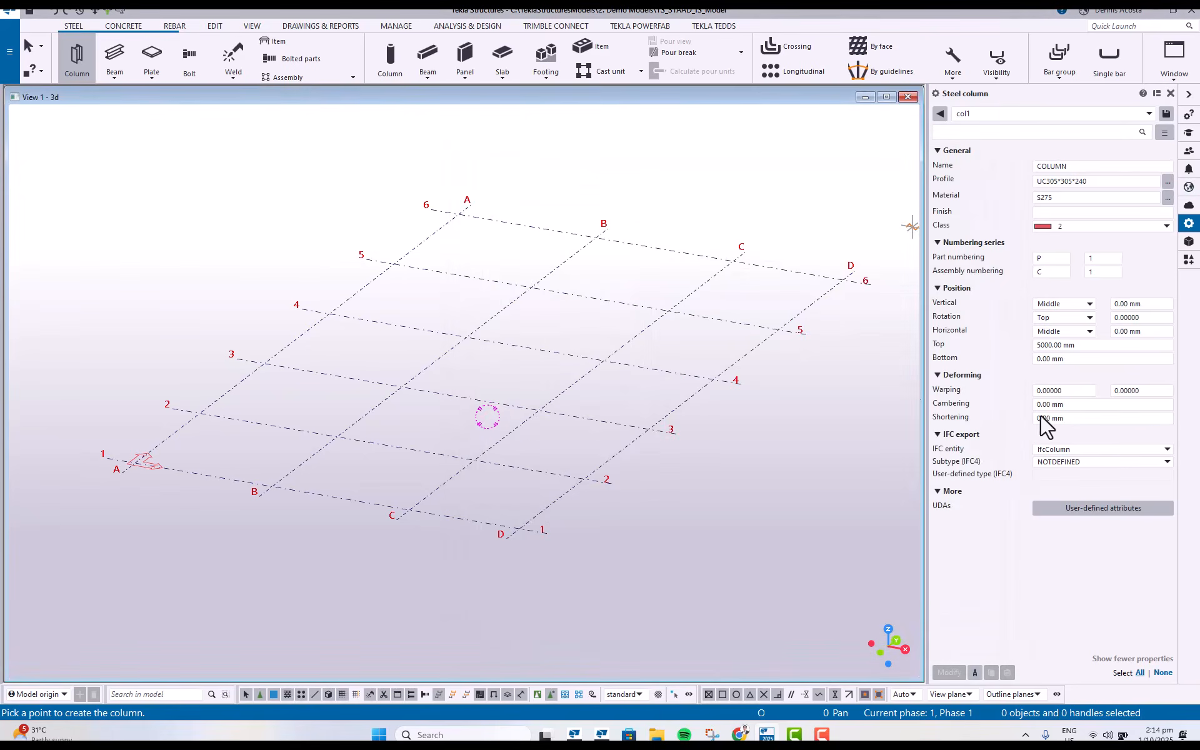
pyautogui.click(133, 463)
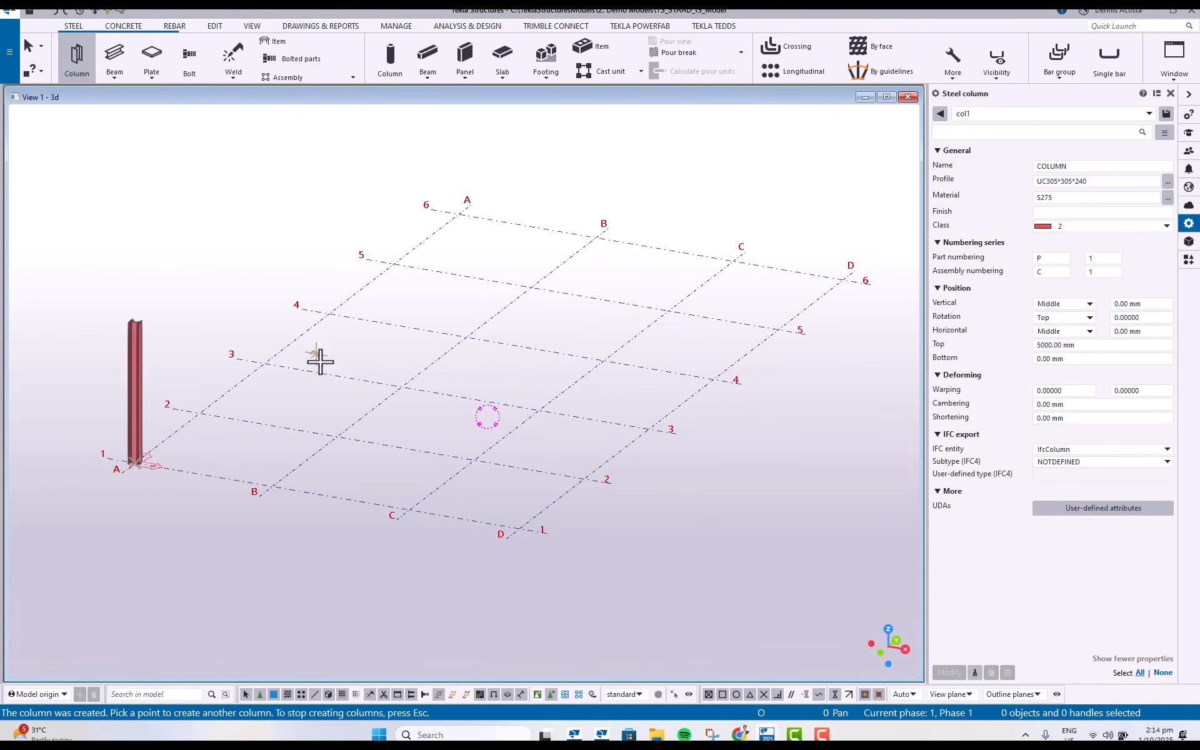
pyautogui.click(410, 509)
pyautogui.click(520, 507)
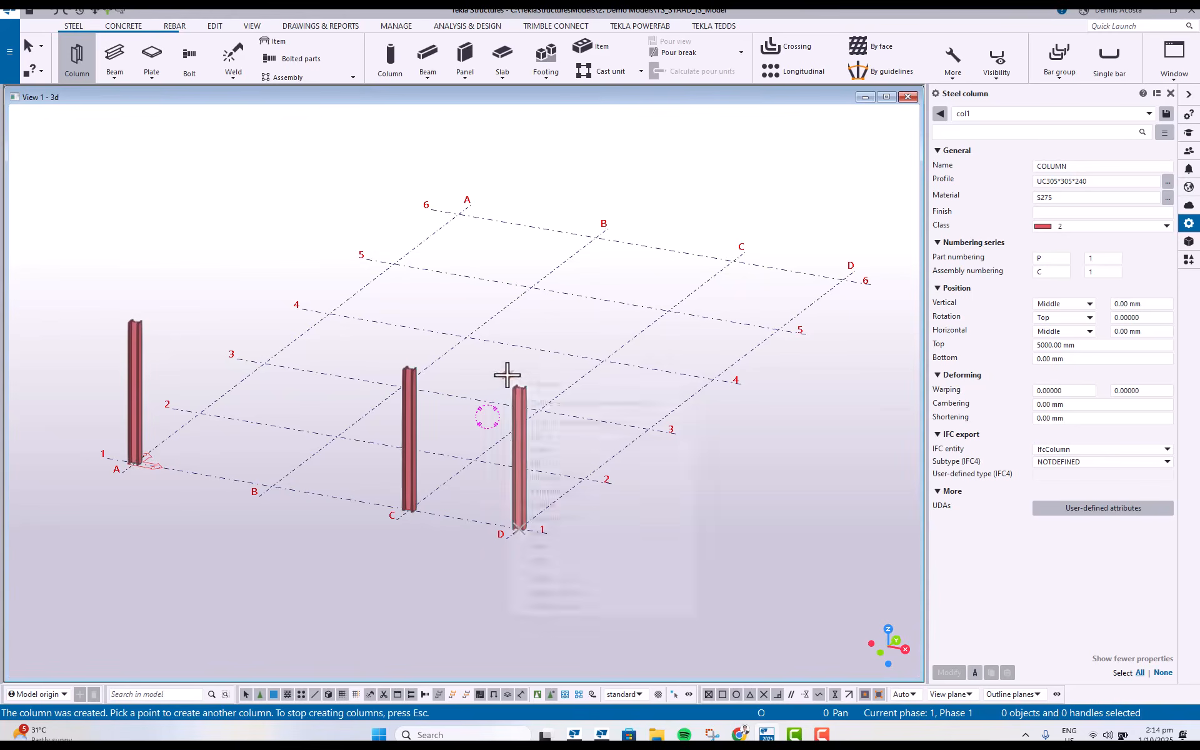
pyautogui.press('Escape')
# Inquire the part information of the D/1 column and examine its weights, profile and section dimensions.
pyautogui.scroll(3, 438, 431)
pyautogui.moveTo(407, 450); pyautogui.dragTo(565, 428, button='middle')
pyautogui.scroll(-4, 546, 422)
pyautogui.scroll(2, 600, 429)
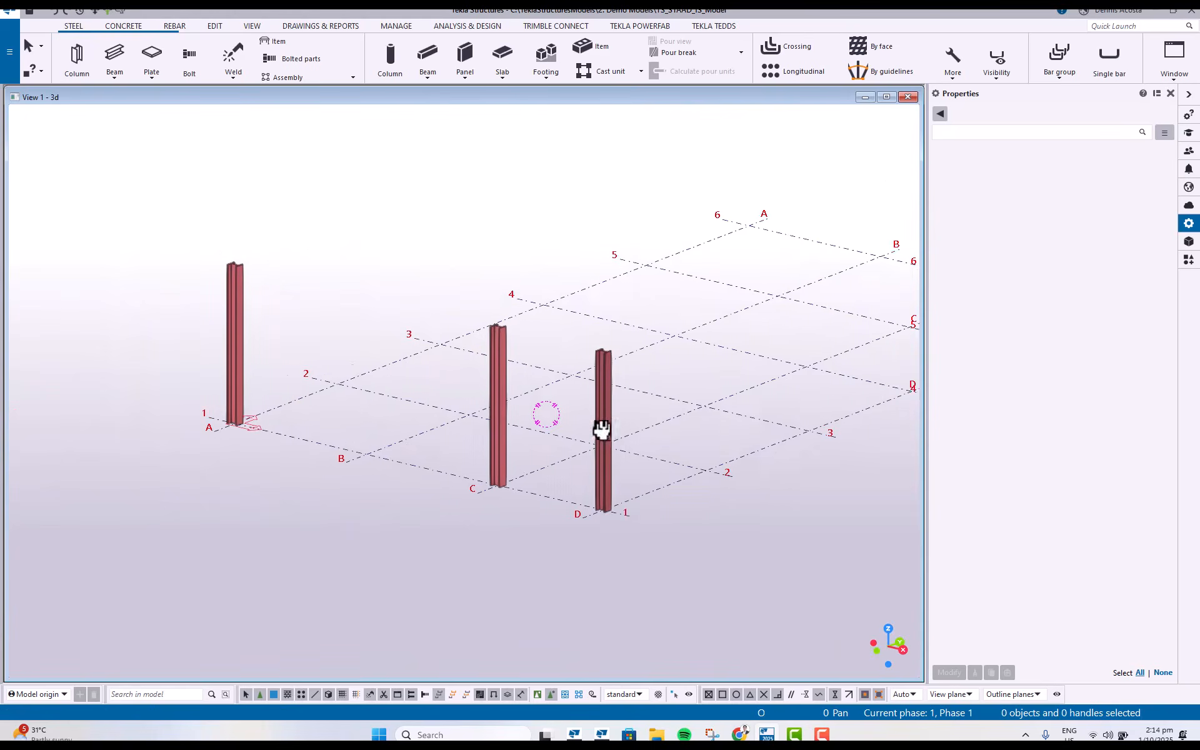
pyautogui.click(577, 405)
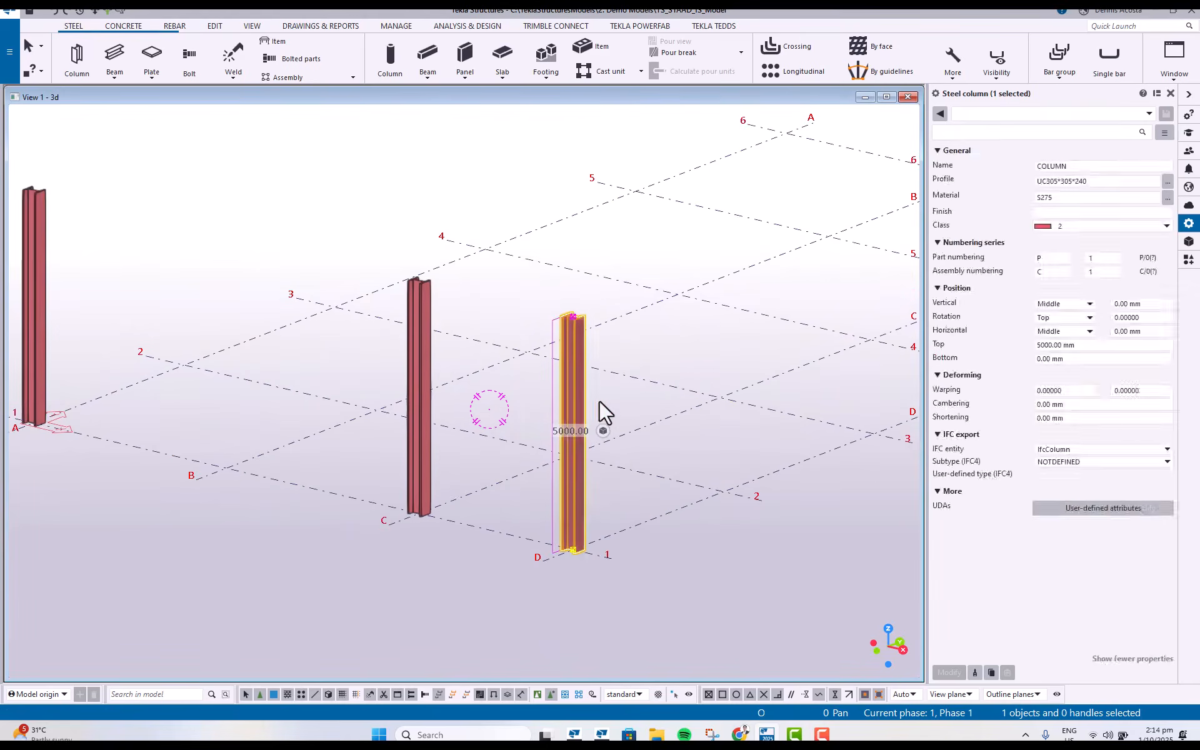
pyautogui.scroll(2, 557, 415)
pyautogui.rightClick(541, 430)
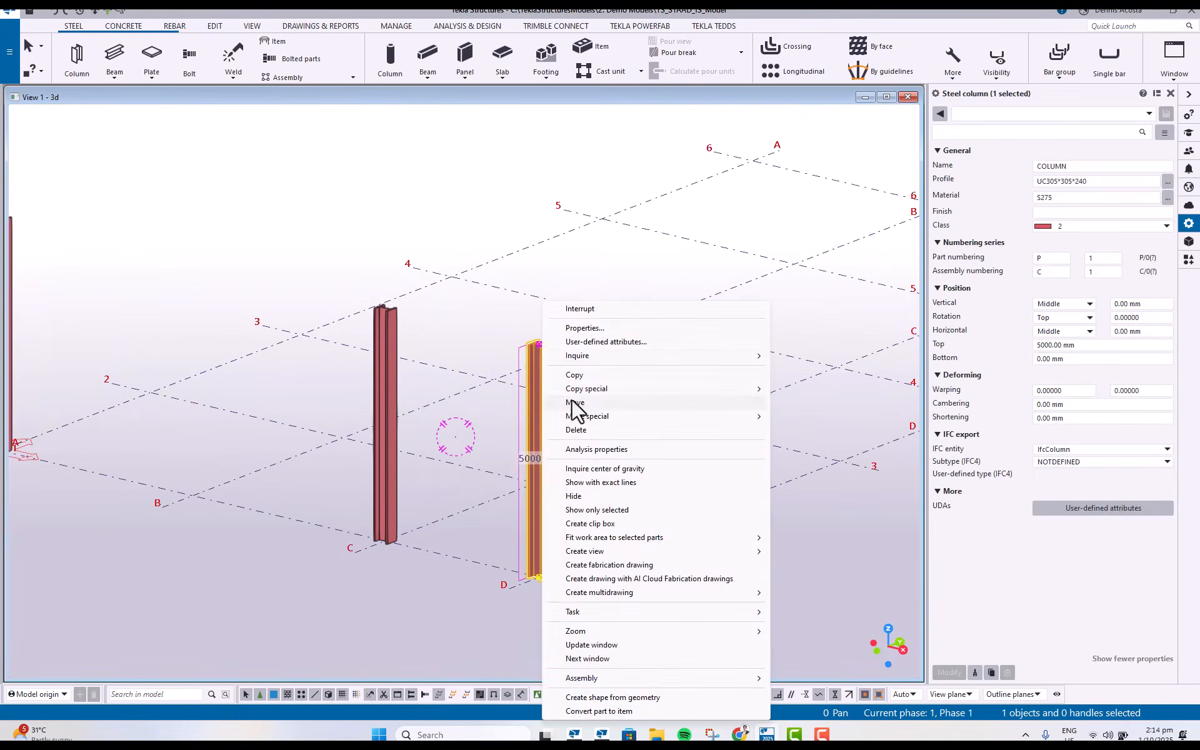
pyautogui.moveTo(618, 355)
pyautogui.click(798, 355)
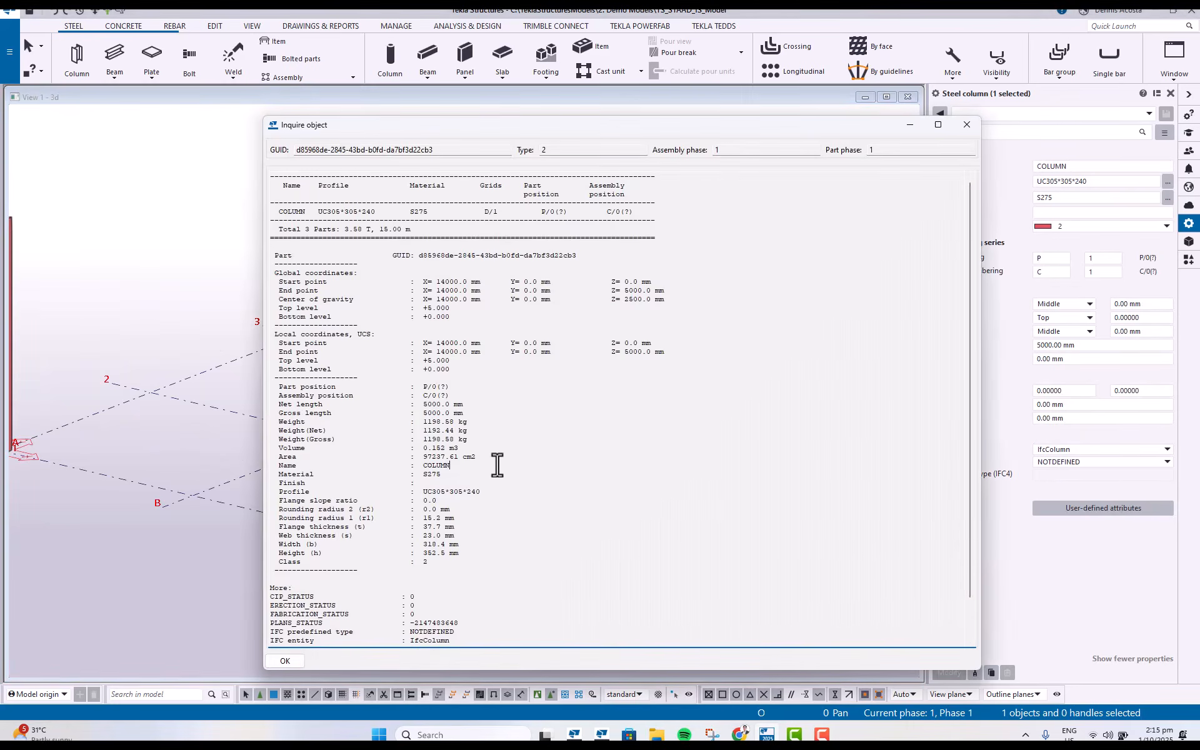
pyautogui.moveTo(497, 464); pyautogui.dragTo(265, 420)
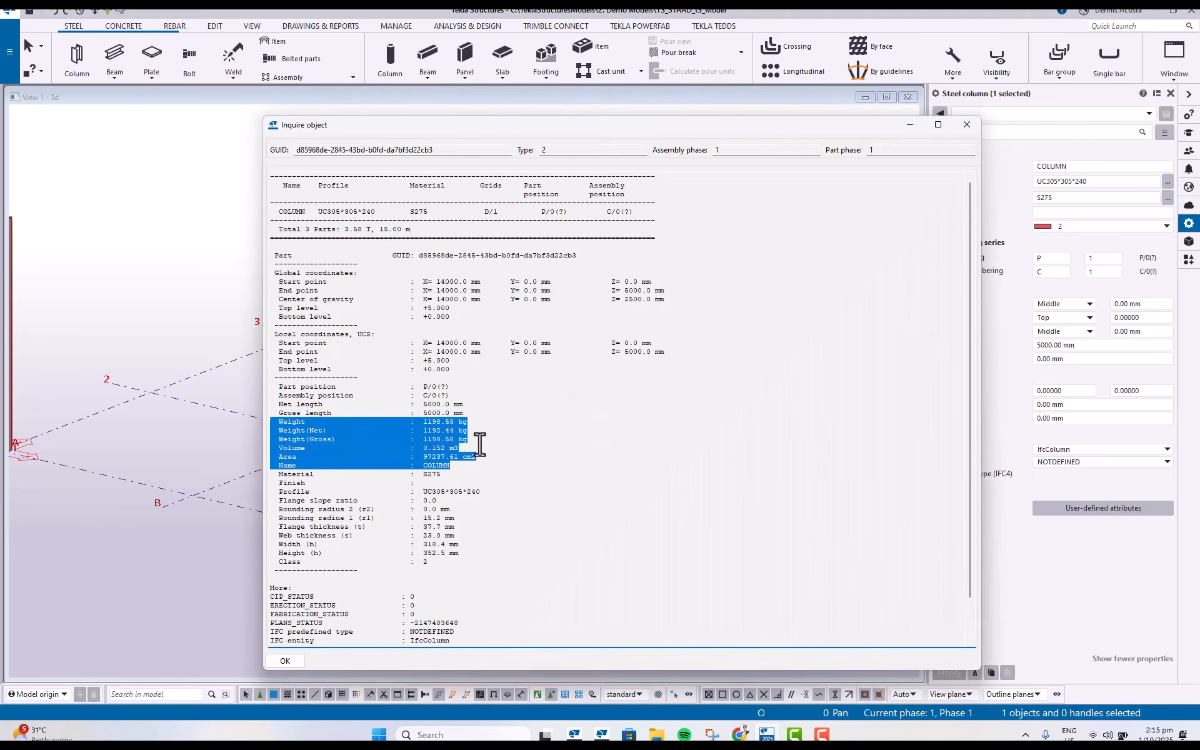
pyautogui.moveTo(495, 430); pyautogui.dragTo(254, 427)
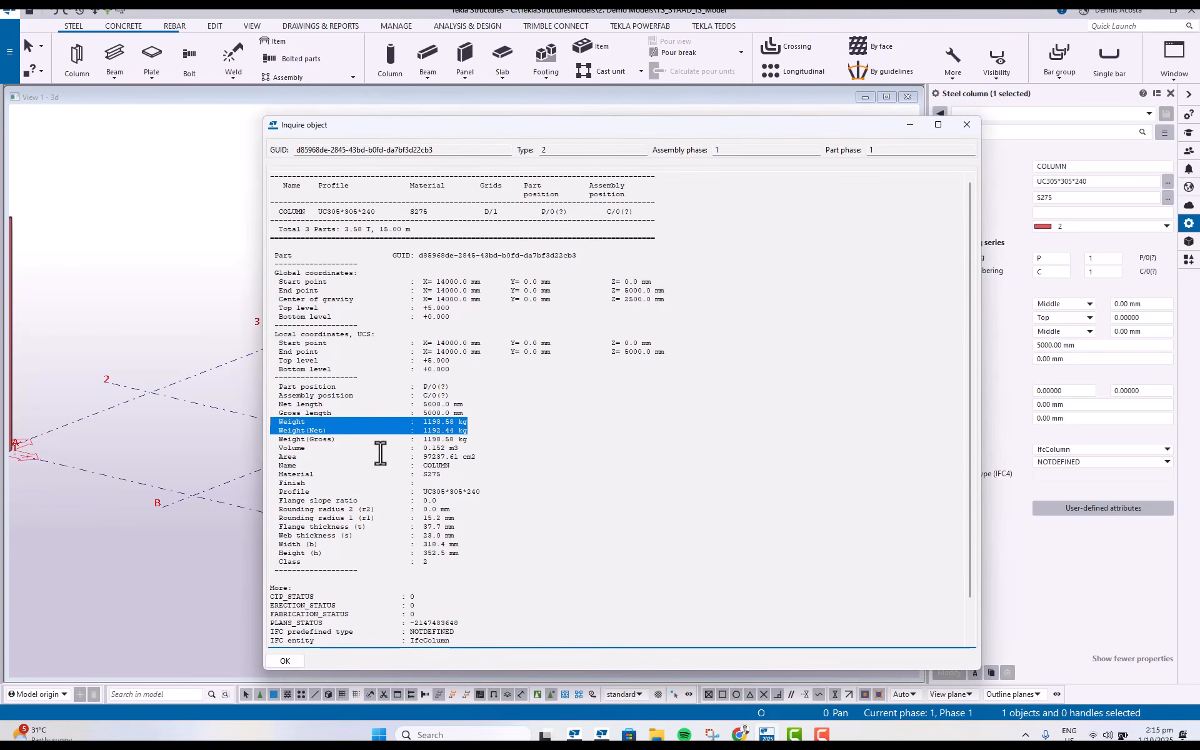
pyautogui.moveTo(500, 550); pyautogui.dragTo(227, 494)
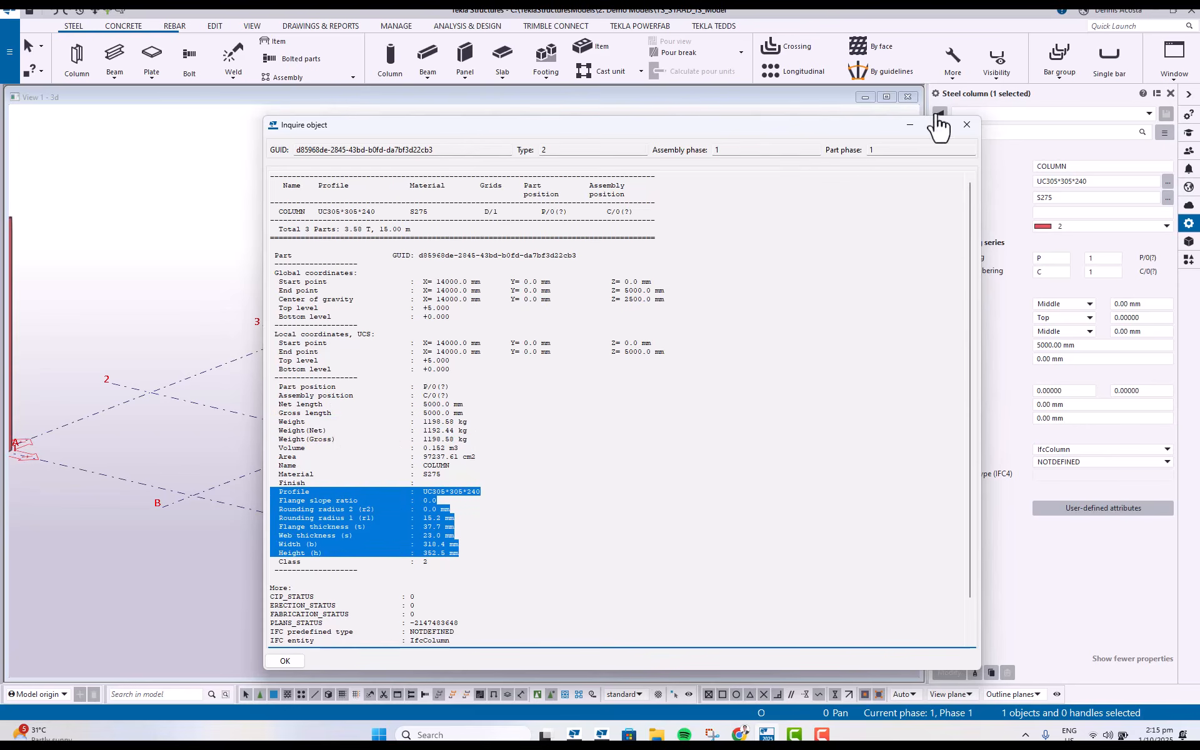
pyautogui.click(966, 125)
# Modify the D/1 column with the saved col2 properties, giving it profile UC254*254*89 and a top level of 3000 mm.
pyautogui.click(556, 392)
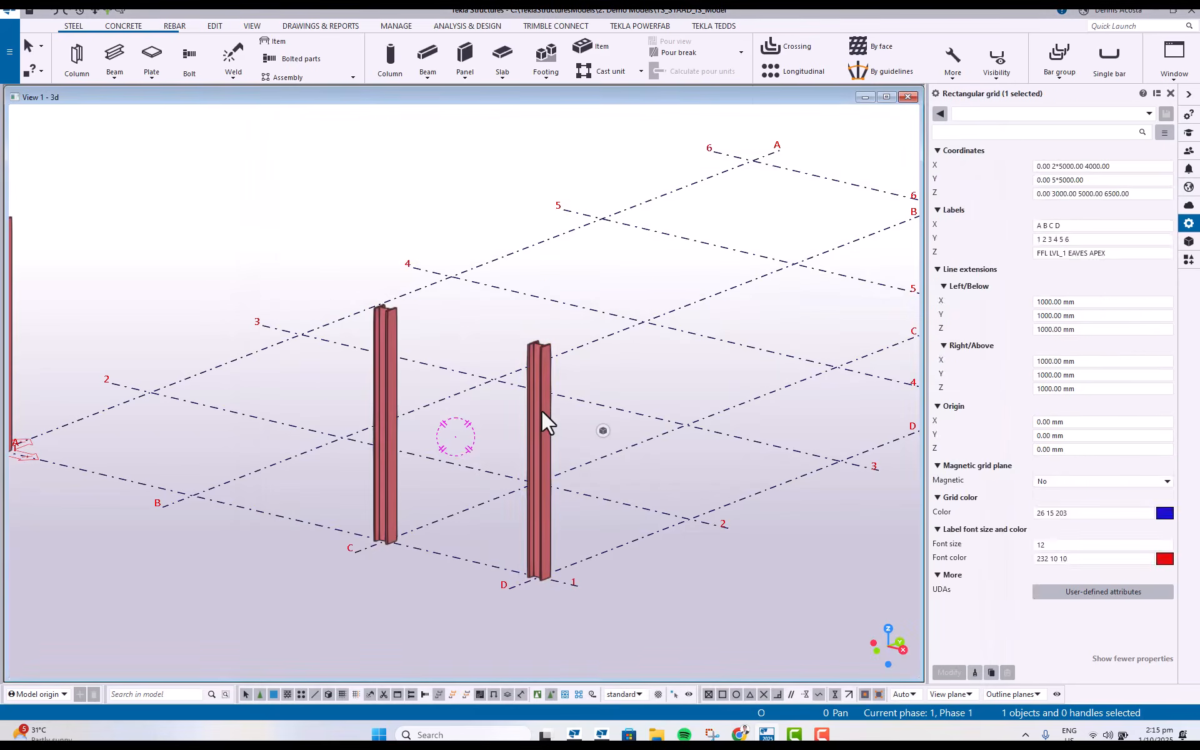
pyautogui.click(541, 410)
pyautogui.click(1077, 115)
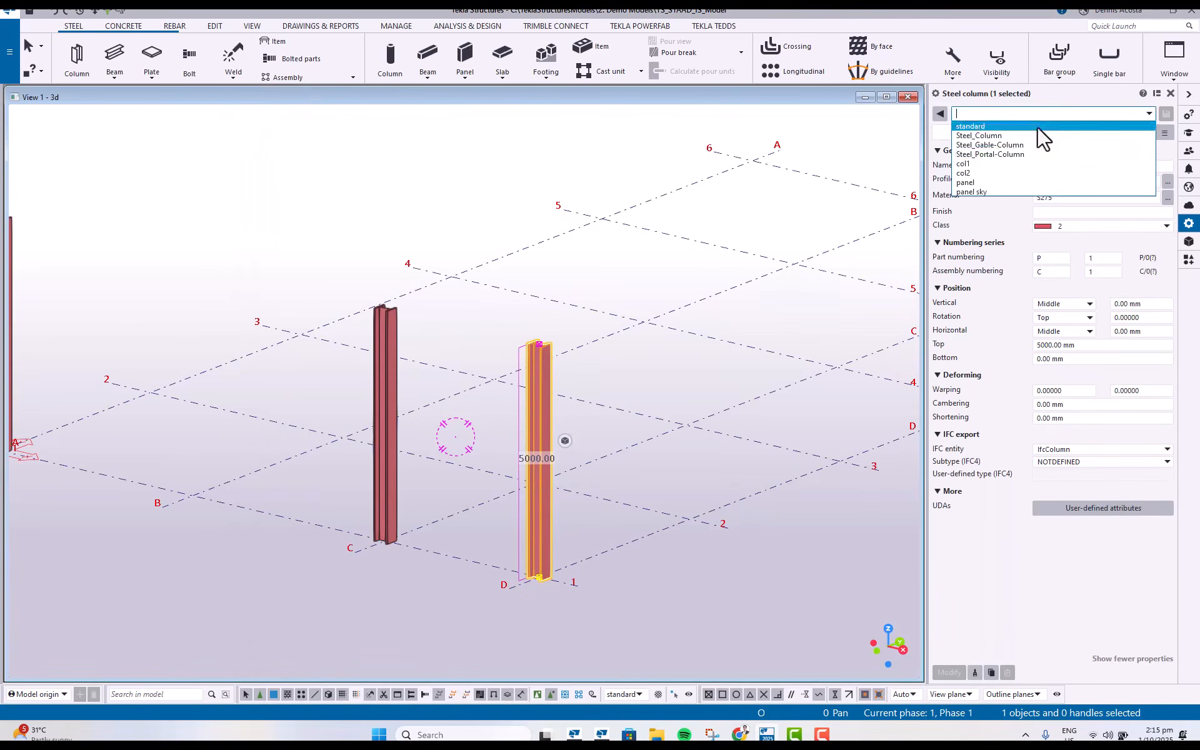
pyautogui.click(992, 174)
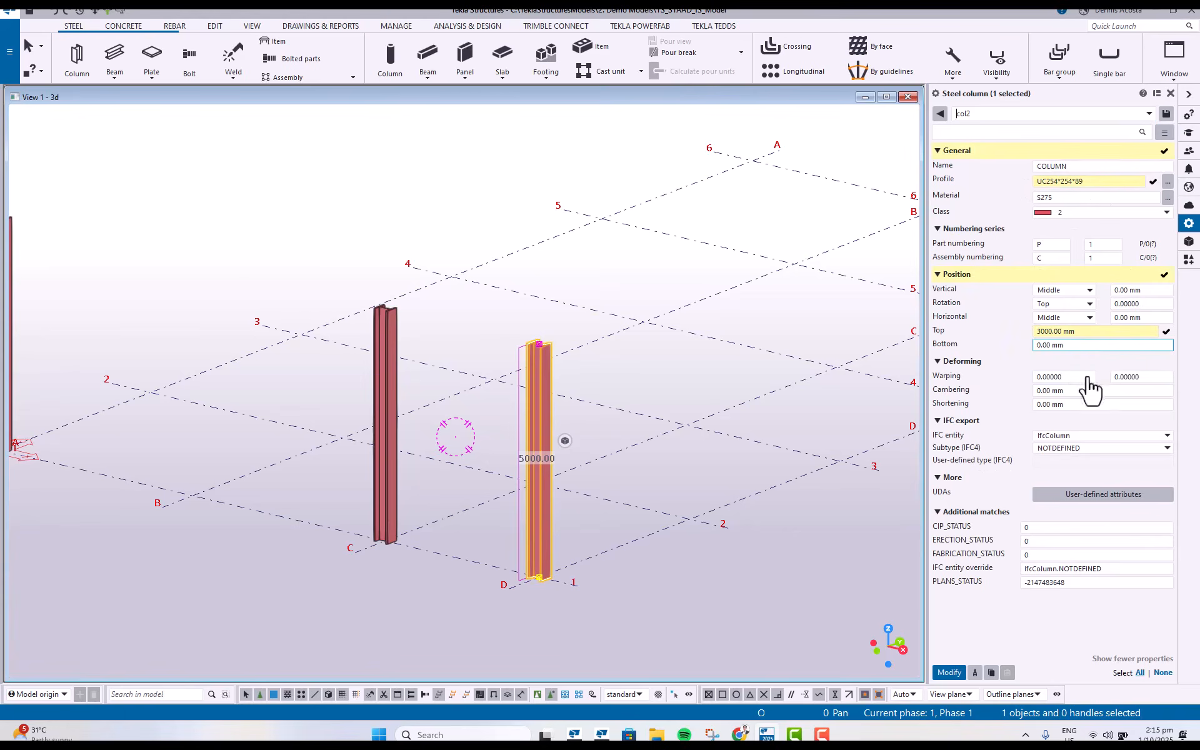
pyautogui.click(949, 673)
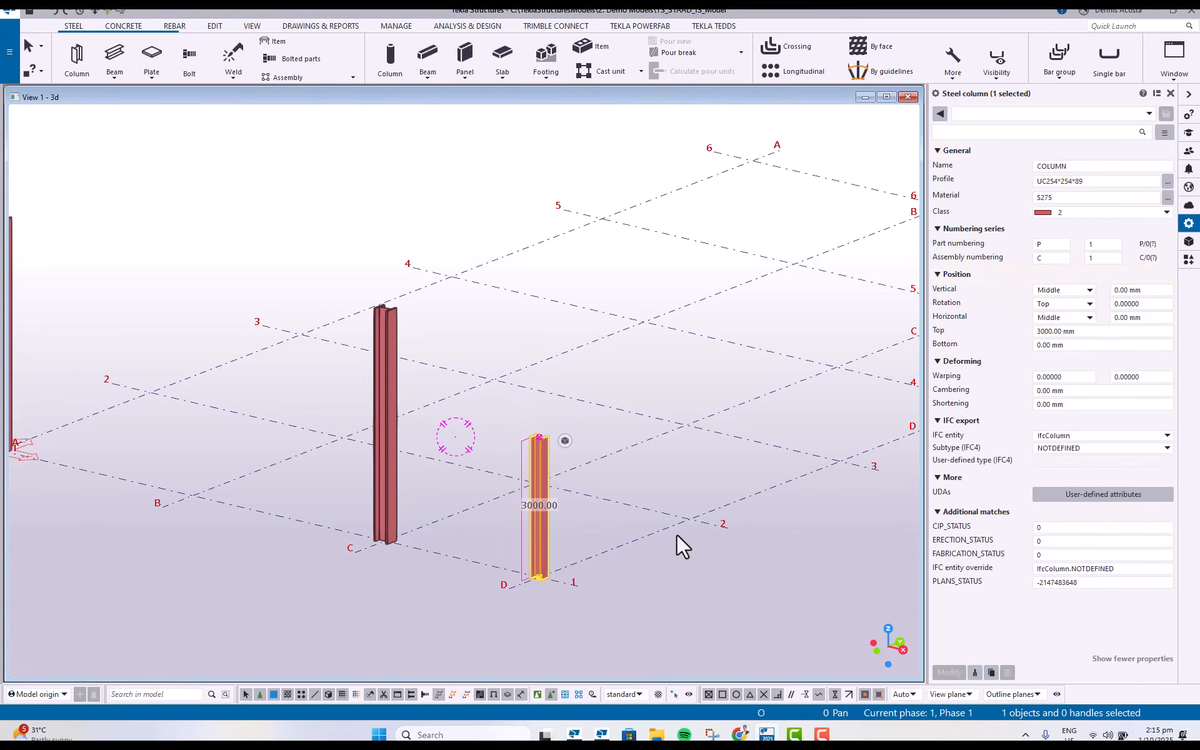
# Inquire the modified D/1 column's part information again and examine its length, weight and volume.
pyautogui.rightClick(542, 513)
pyautogui.moveTo(623, 150)
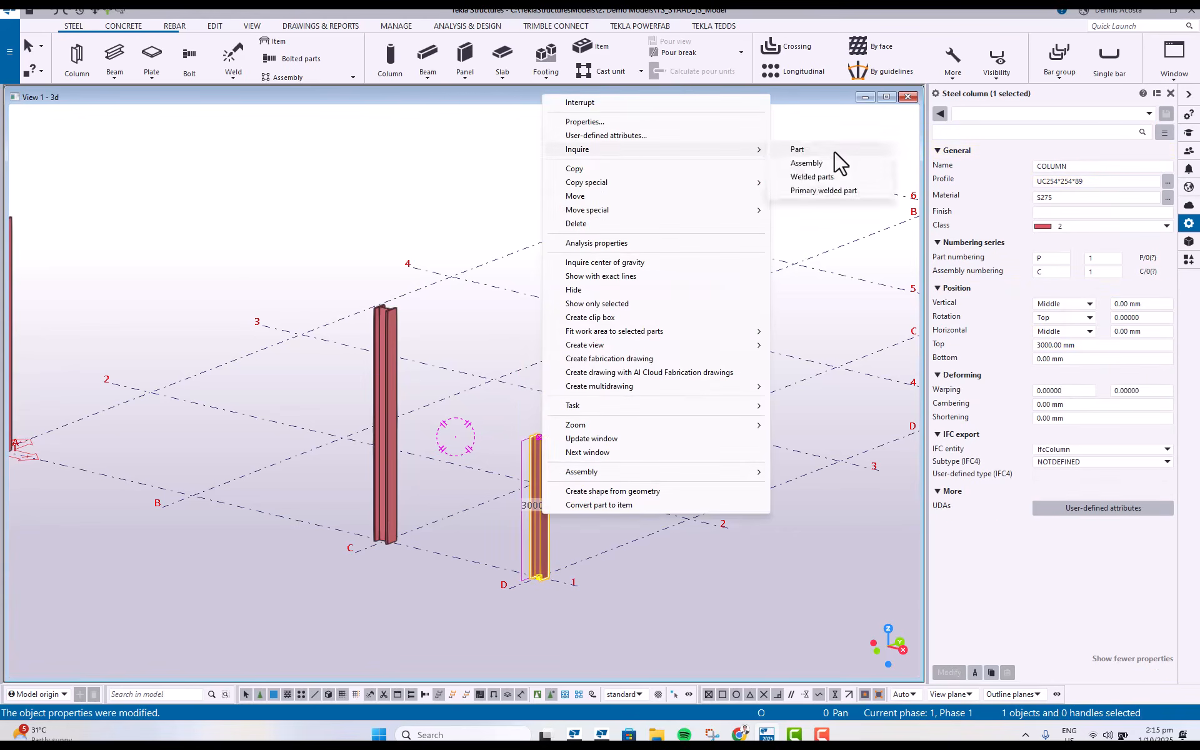
pyautogui.click(834, 151)
pyautogui.moveTo(516, 448); pyautogui.dragTo(249, 394)
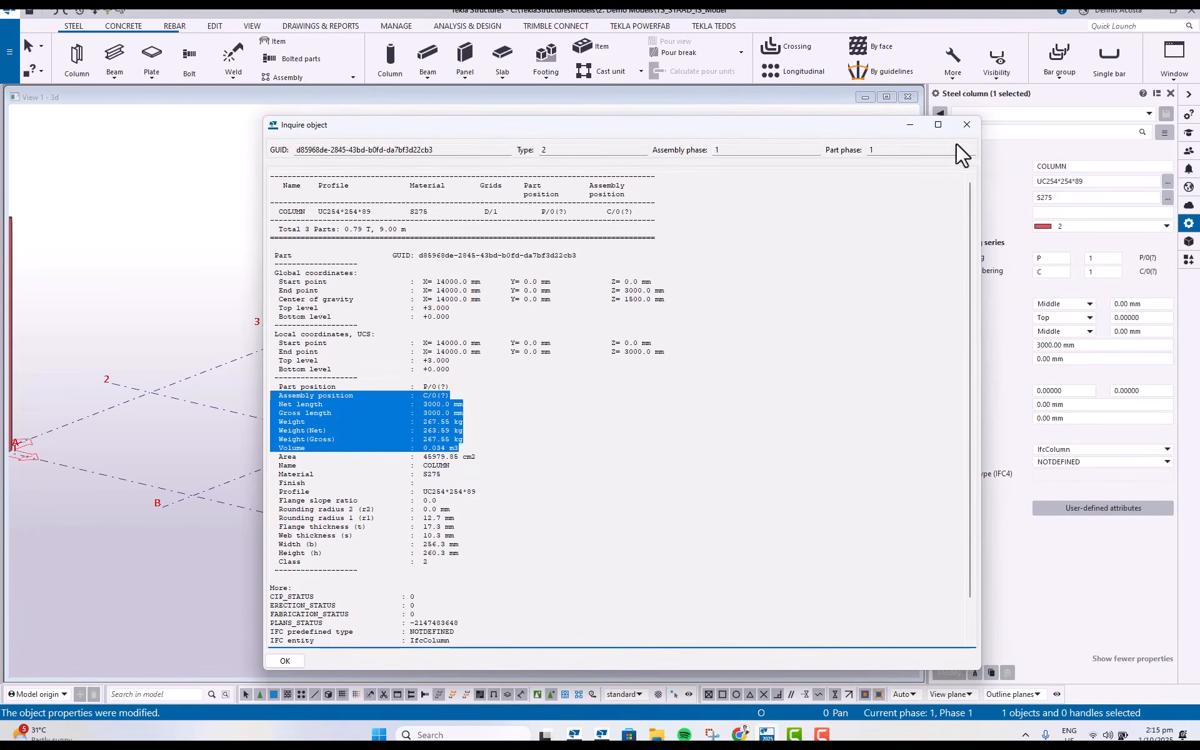
pyautogui.click(967, 125)
# Expand the contextual toolbar of the 3D view and move it clear of the columns.
pyautogui.moveTo(639, 379); pyautogui.dragTo(753, 391, button='middle')
pyautogui.scroll(-3, 753, 393)
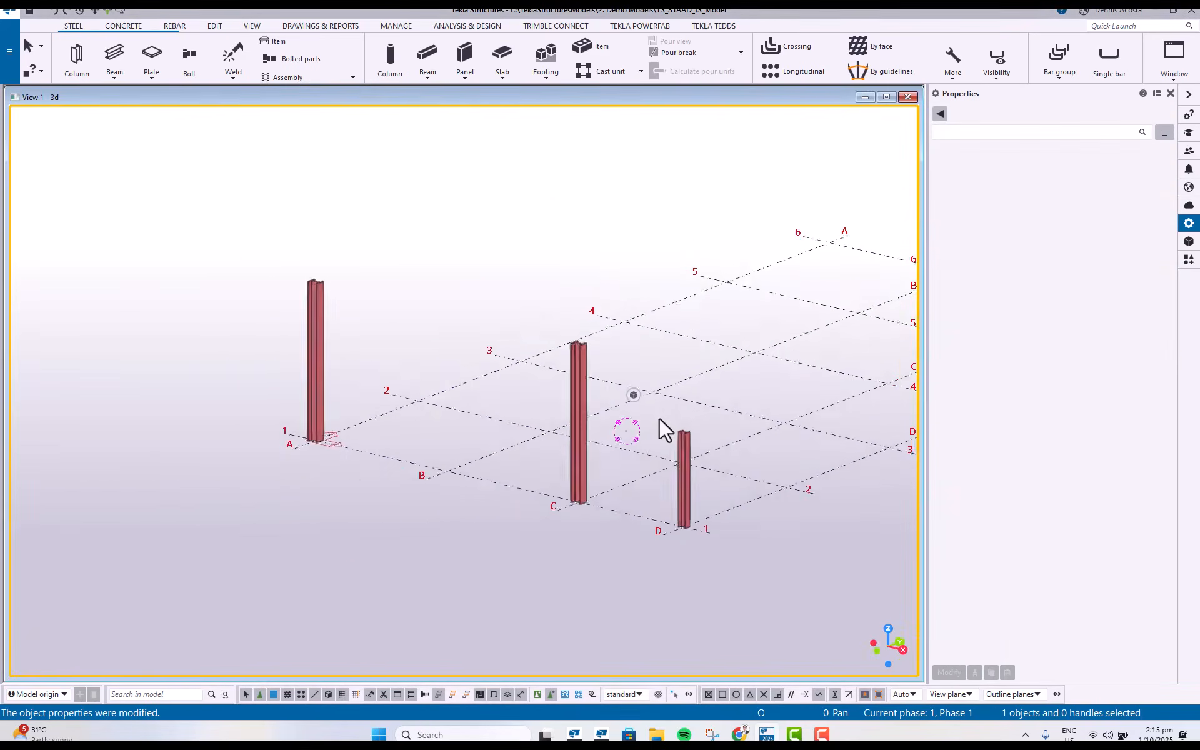
pyautogui.keyDown('ctrl'); pyautogui.moveTo(659, 417); pyautogui.dragTo(540, 464, button='middle'); pyautogui.keyUp('ctrl')
pyautogui.scroll(1, 541, 439)
pyautogui.scroll(1, 481, 466)
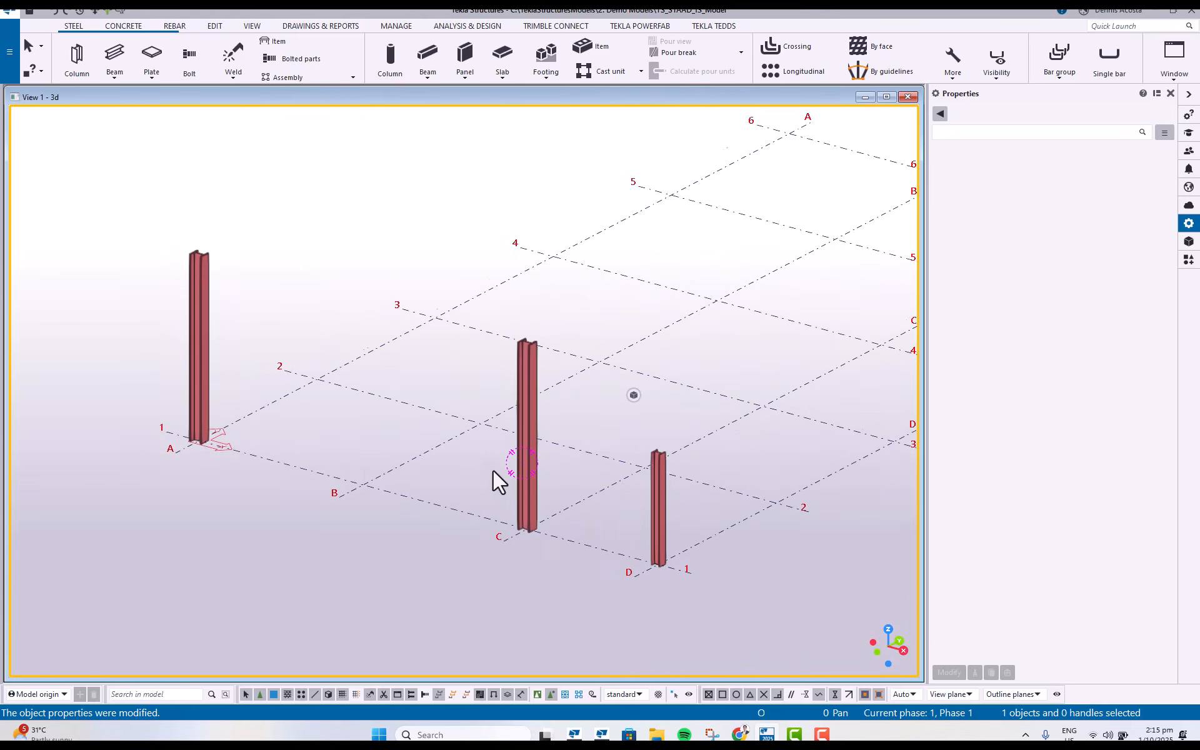
pyautogui.keyDown('ctrl'); pyautogui.moveTo(440, 475); pyautogui.dragTo(474, 478, button='middle'); pyautogui.keyUp('ctrl')
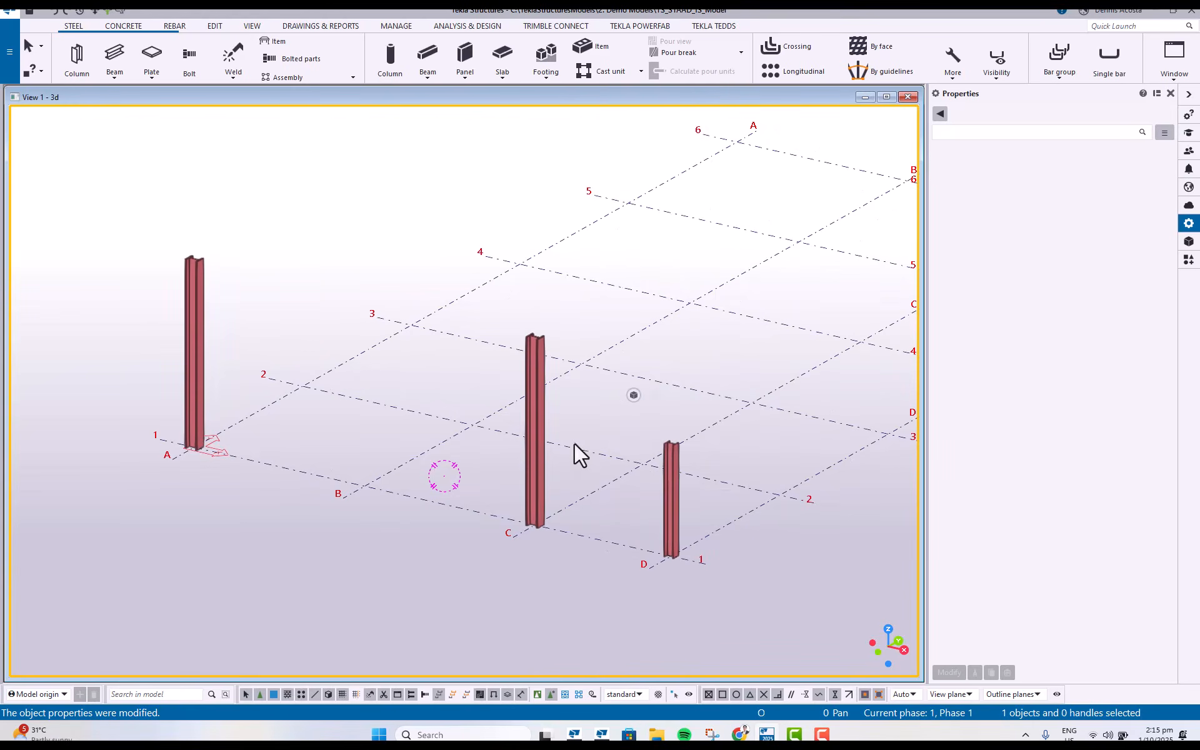
pyautogui.click(634, 395)
pyautogui.moveTo(719, 429); pyautogui.dragTo(983, 555)
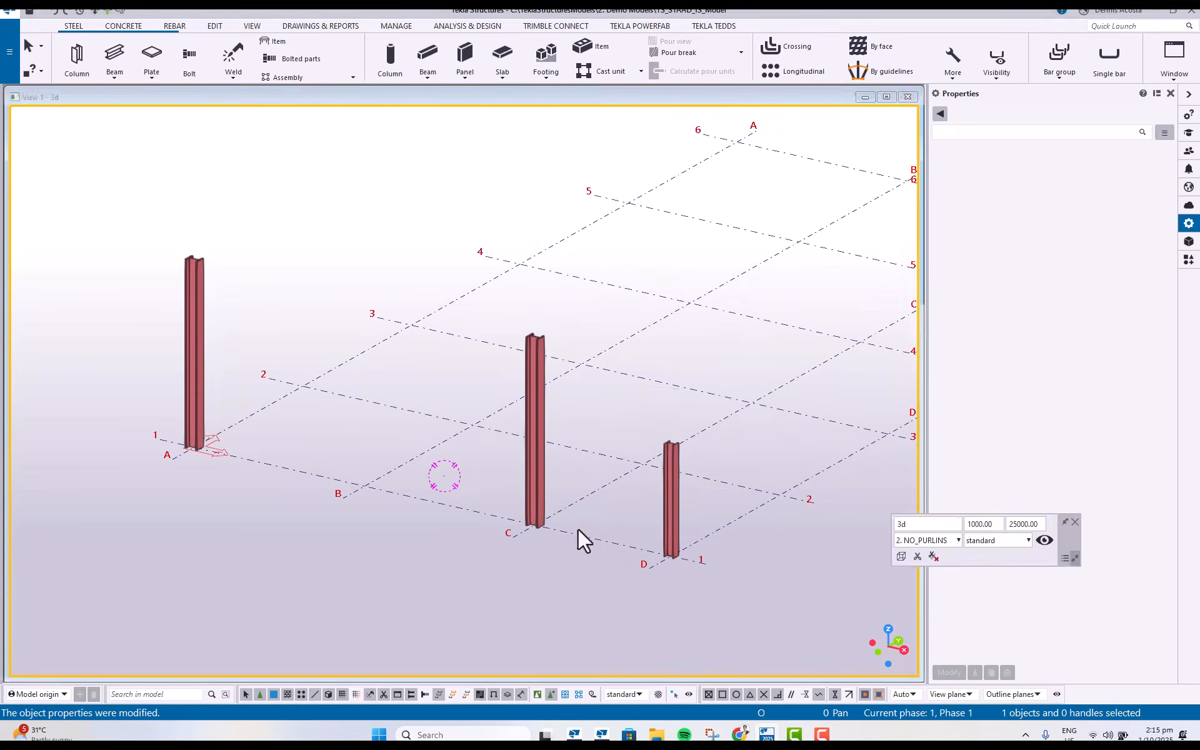
# Check the grid and columns in plan and return to the 3D perspective.
pyautogui.moveTo(564, 488); pyautogui.dragTo(530, 511, button='middle')
pyautogui.keyDown('ctrl'); pyautogui.moveTo(513, 420); pyautogui.dragTo(489, 394, button='middle'); pyautogui.keyUp('ctrl')
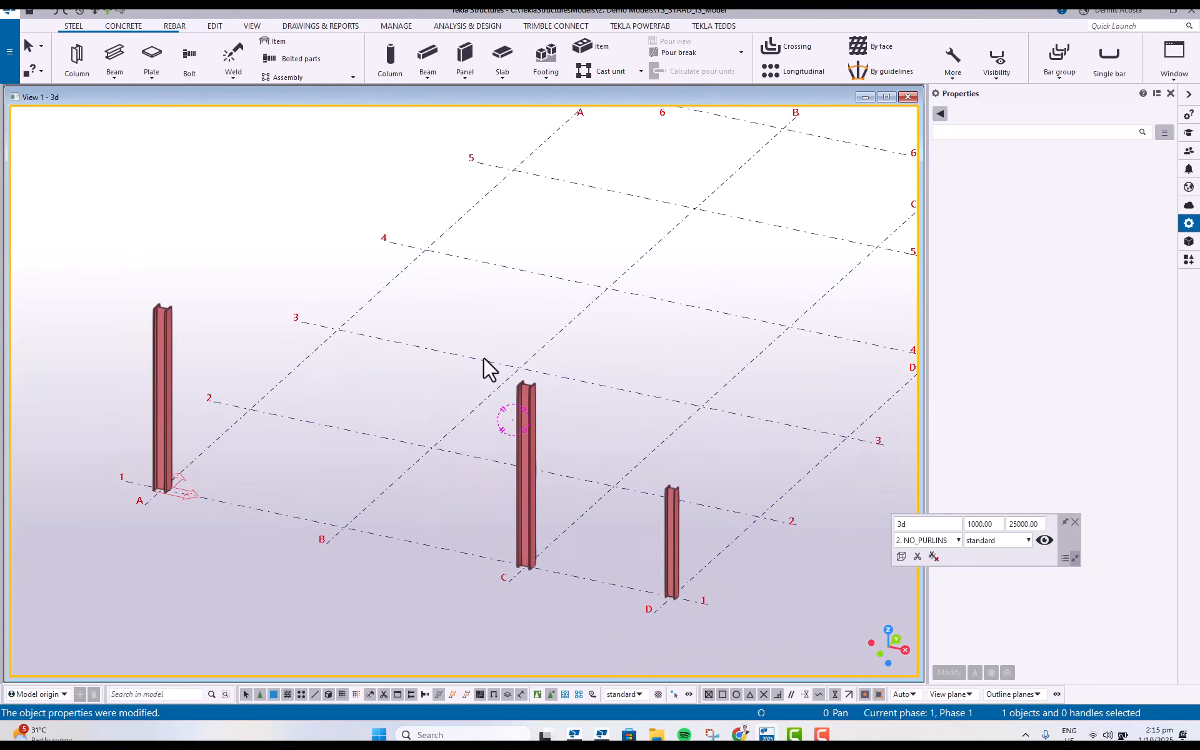
pyautogui.hotkey('ctrl', 'p')
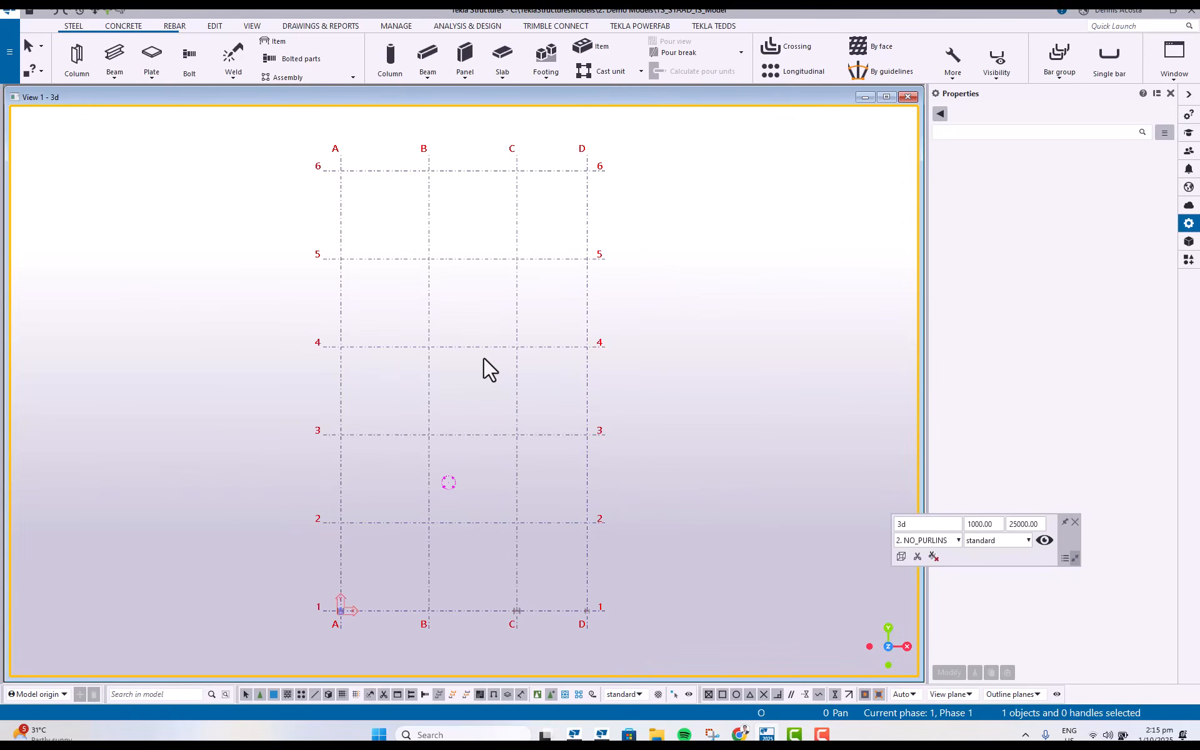
pyautogui.keyDown('ctrl'); pyautogui.moveTo(592, 420); pyautogui.dragTo(498, 413, button='middle'); pyautogui.keyUp('ctrl')
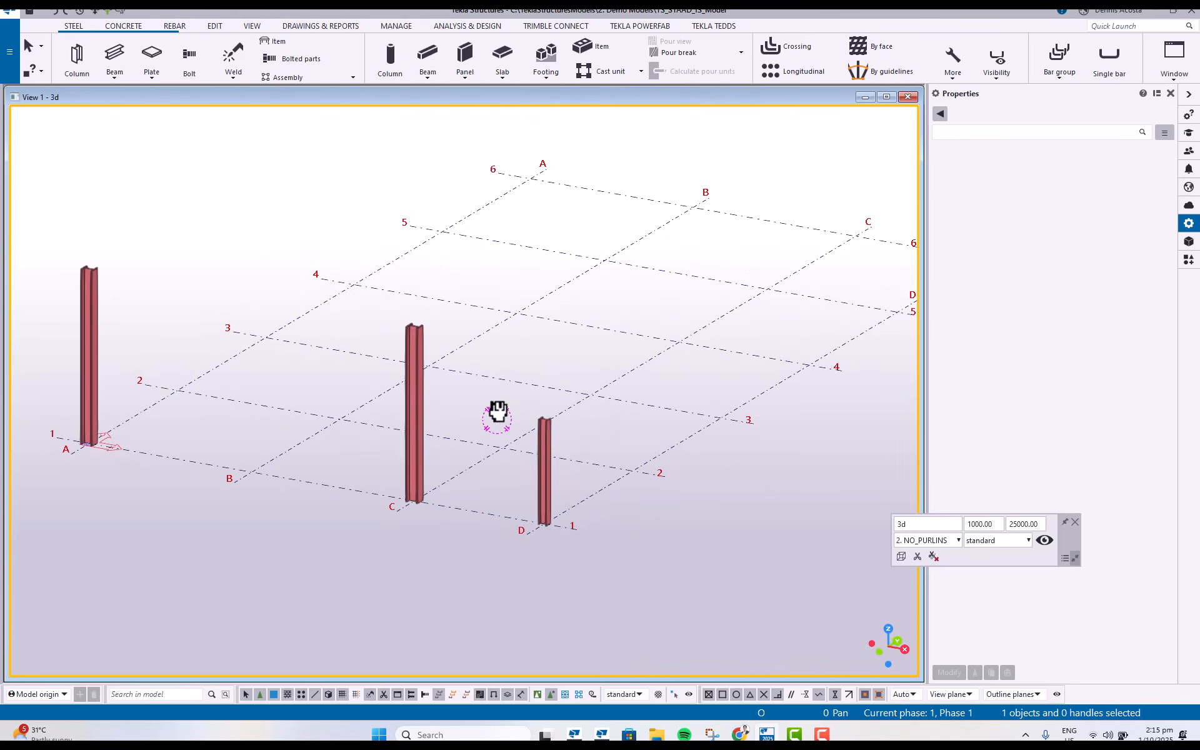
# Model two UB356*171*51 rafters from the tops of the A/1 and C/1 columns, meeting at an apex above grid B/1.
pyautogui.click(116, 58)
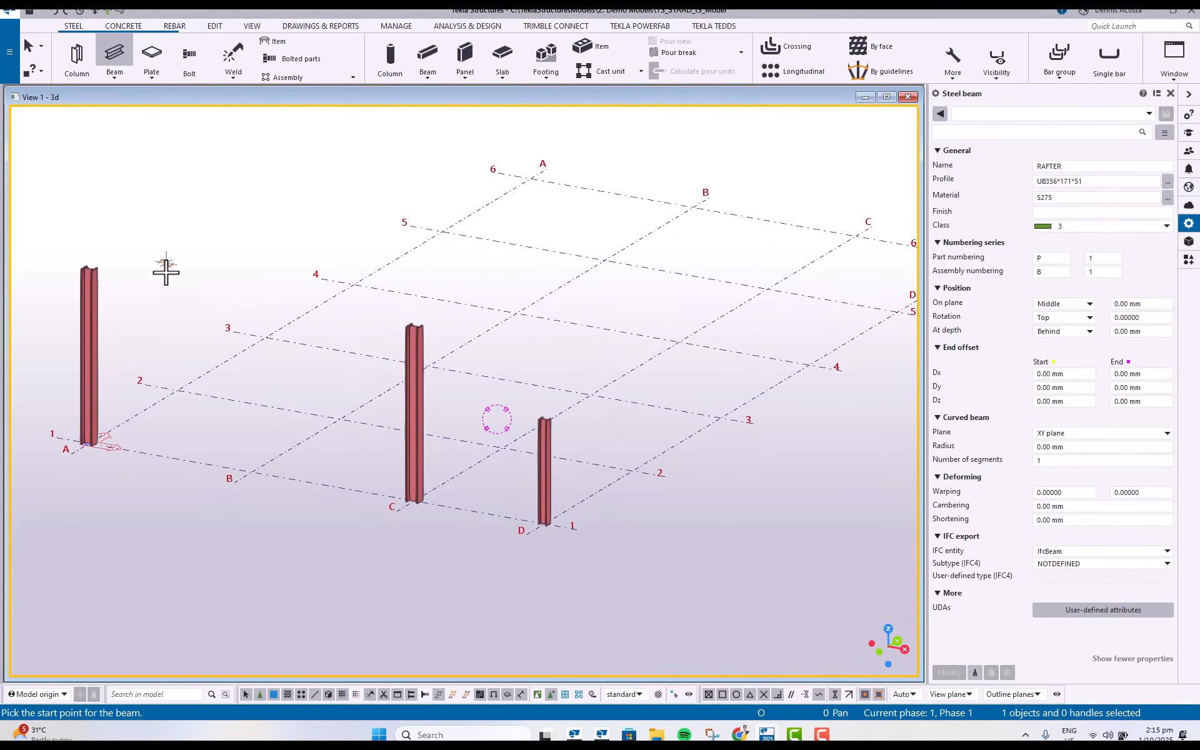
pyautogui.click(90, 269)
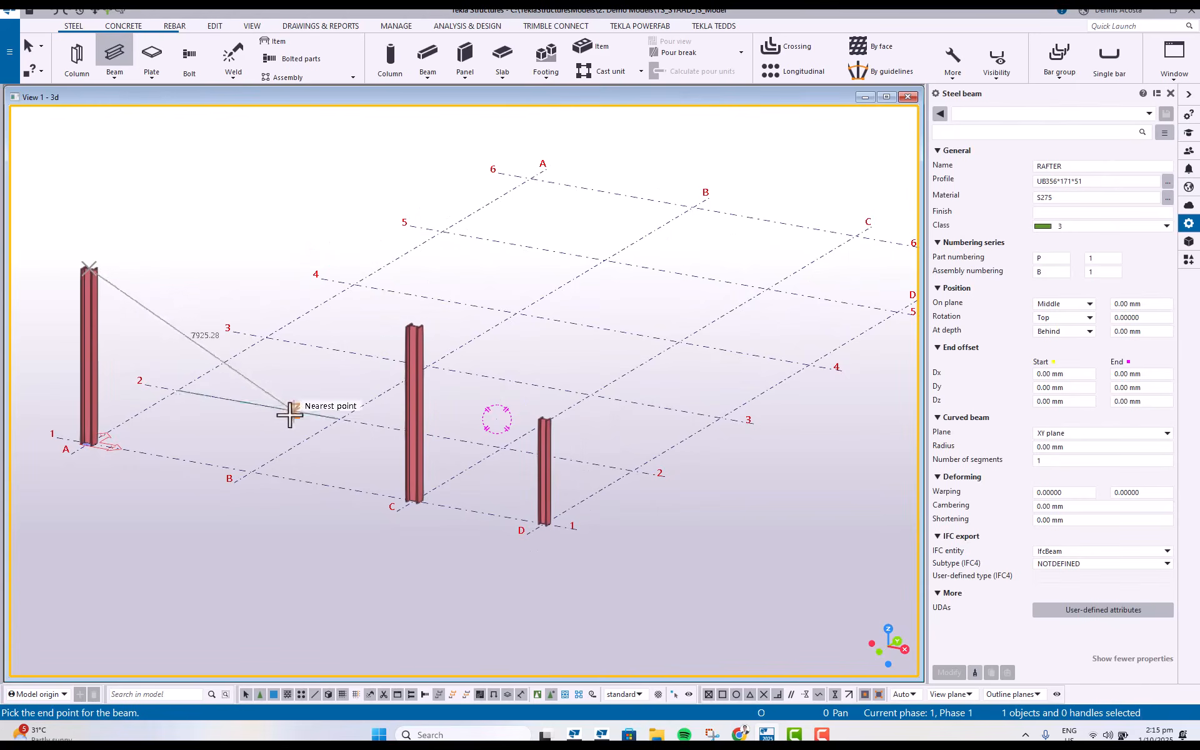
pyautogui.click(252, 472)
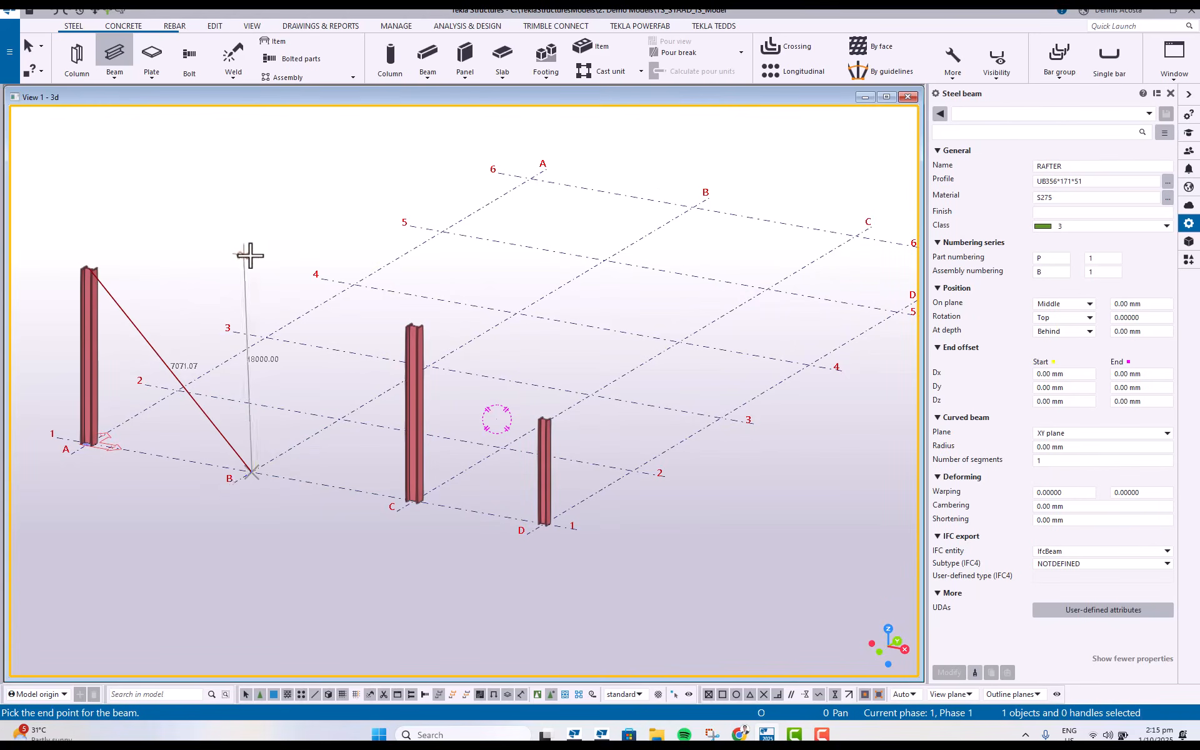
pyautogui.click(255, 248)
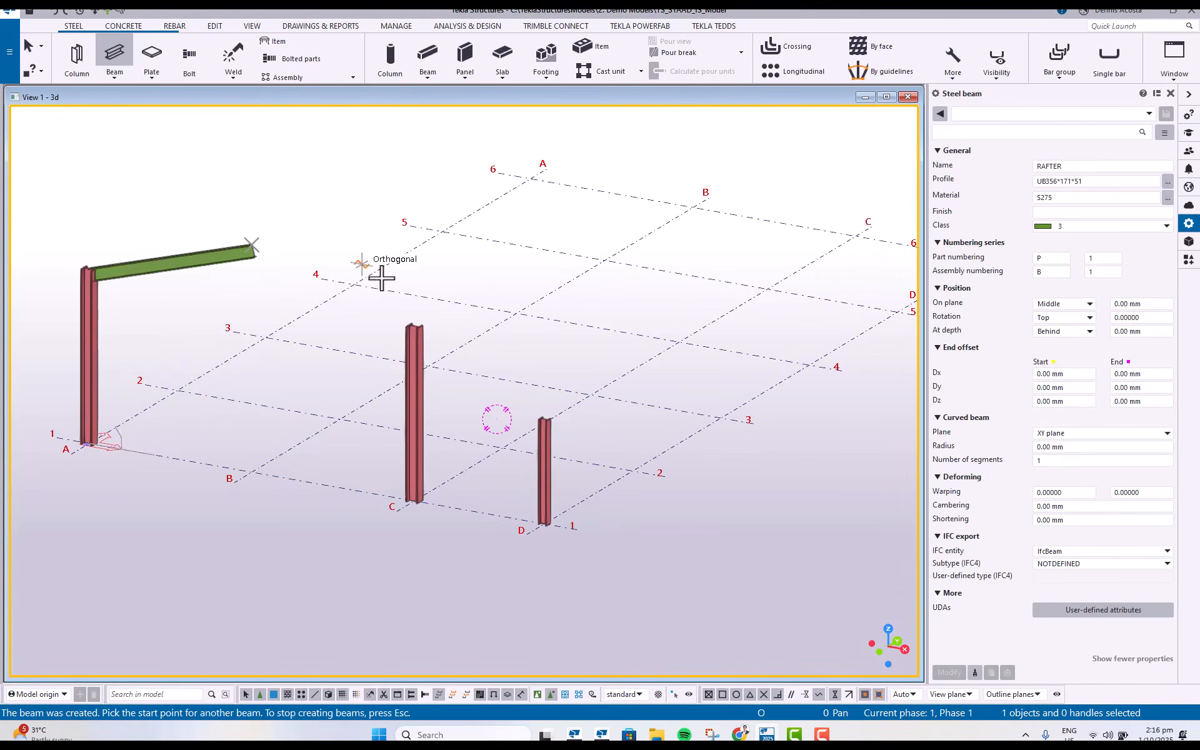
pyautogui.click(412, 323)
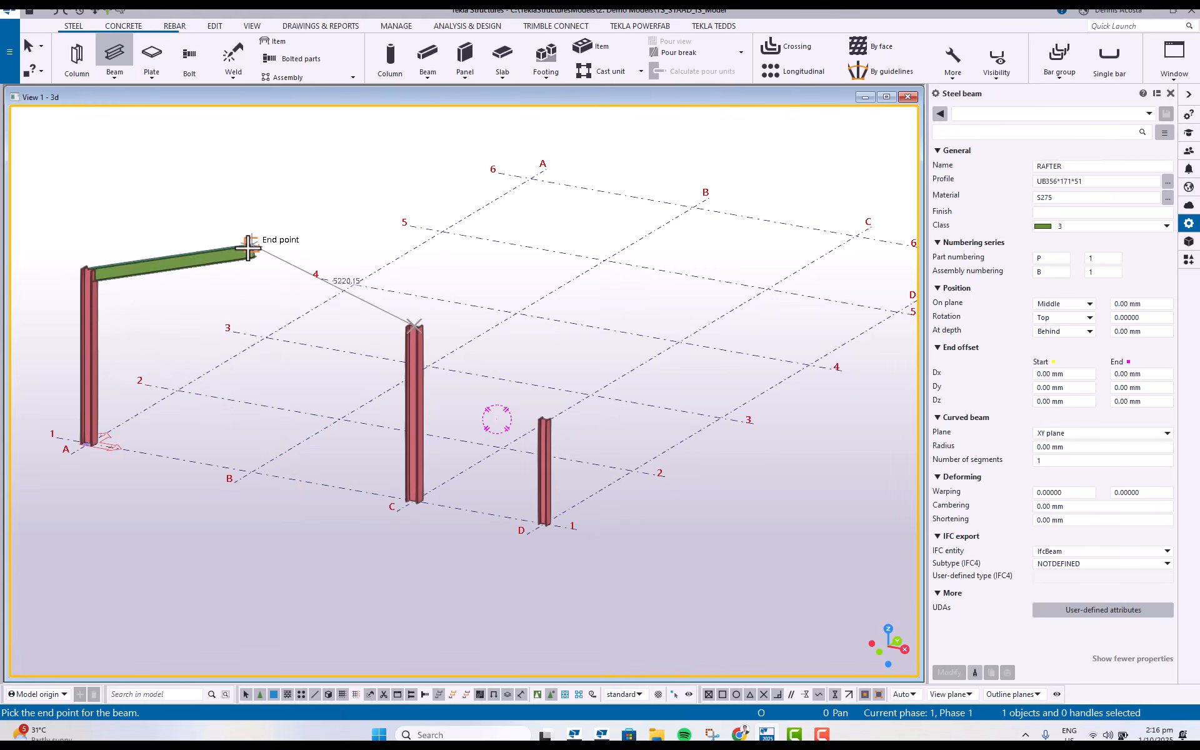
pyautogui.click(249, 246)
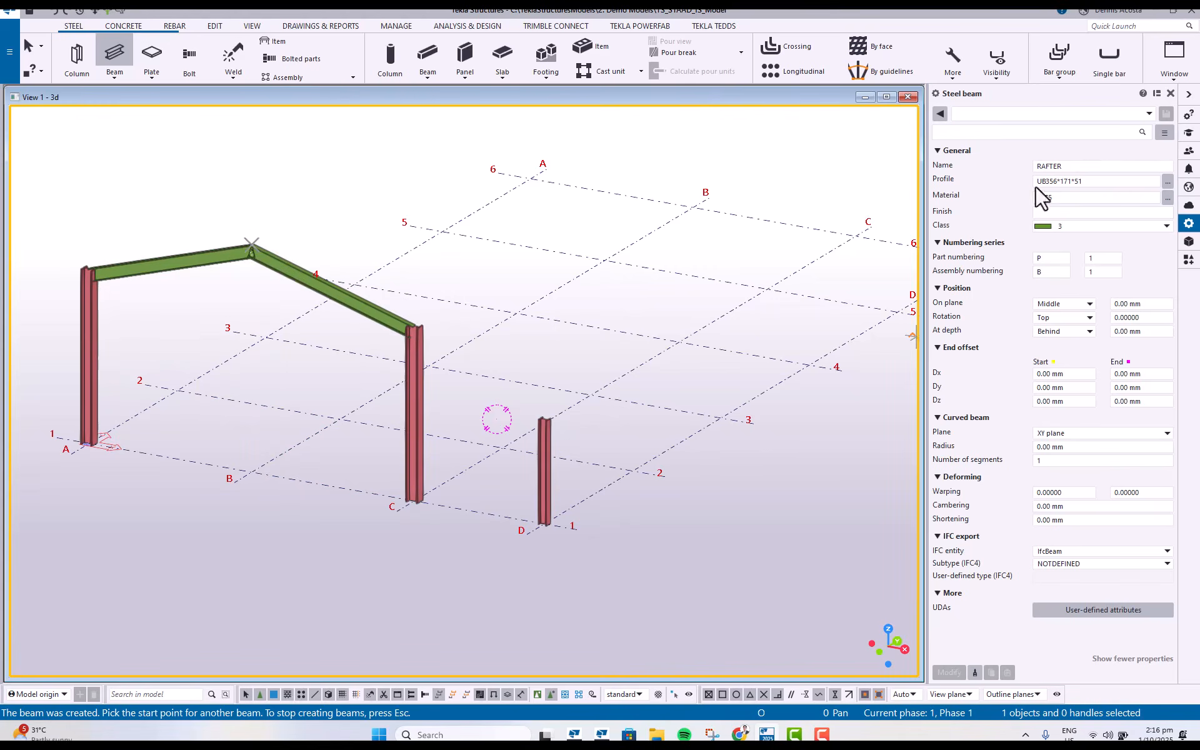
# Add a UB356*171*51 beam from the top of the short D/1 column across to the C/1 column, and end the beam command.
pyautogui.scroll(2, 543, 415)
pyautogui.click(543, 413)
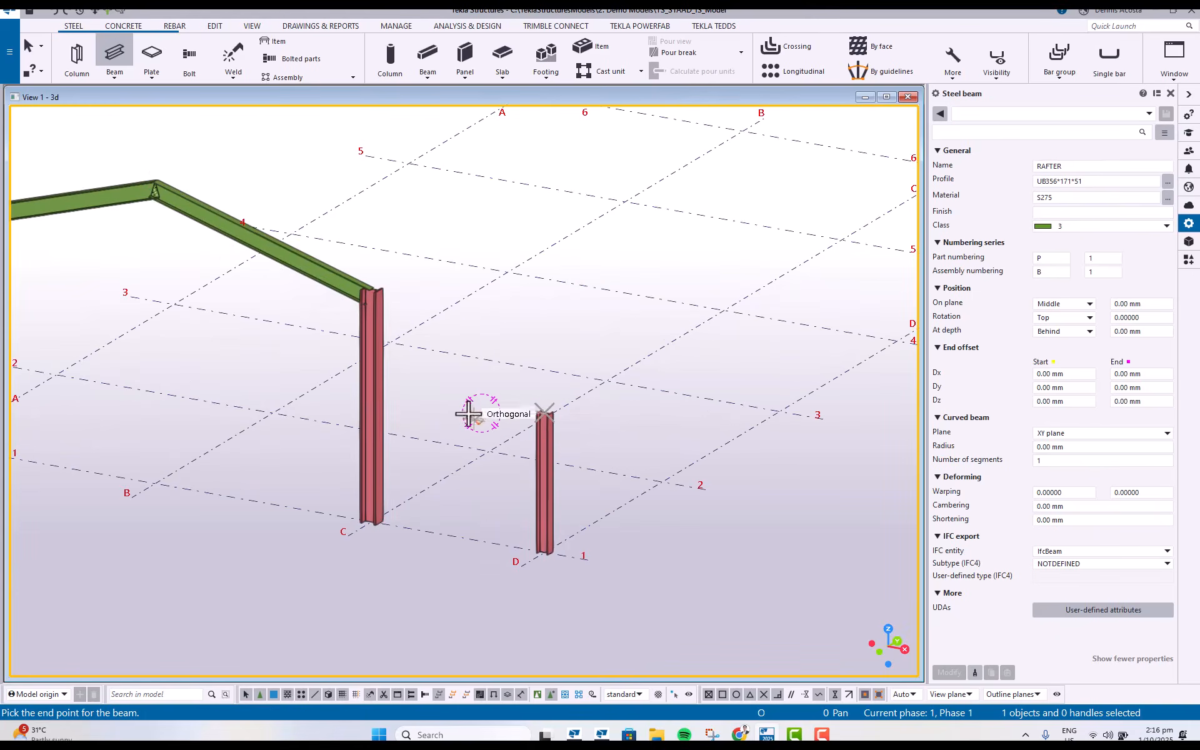
pyautogui.click(369, 380)
pyautogui.rightClick(417, 365)
pyautogui.click(440, 374)
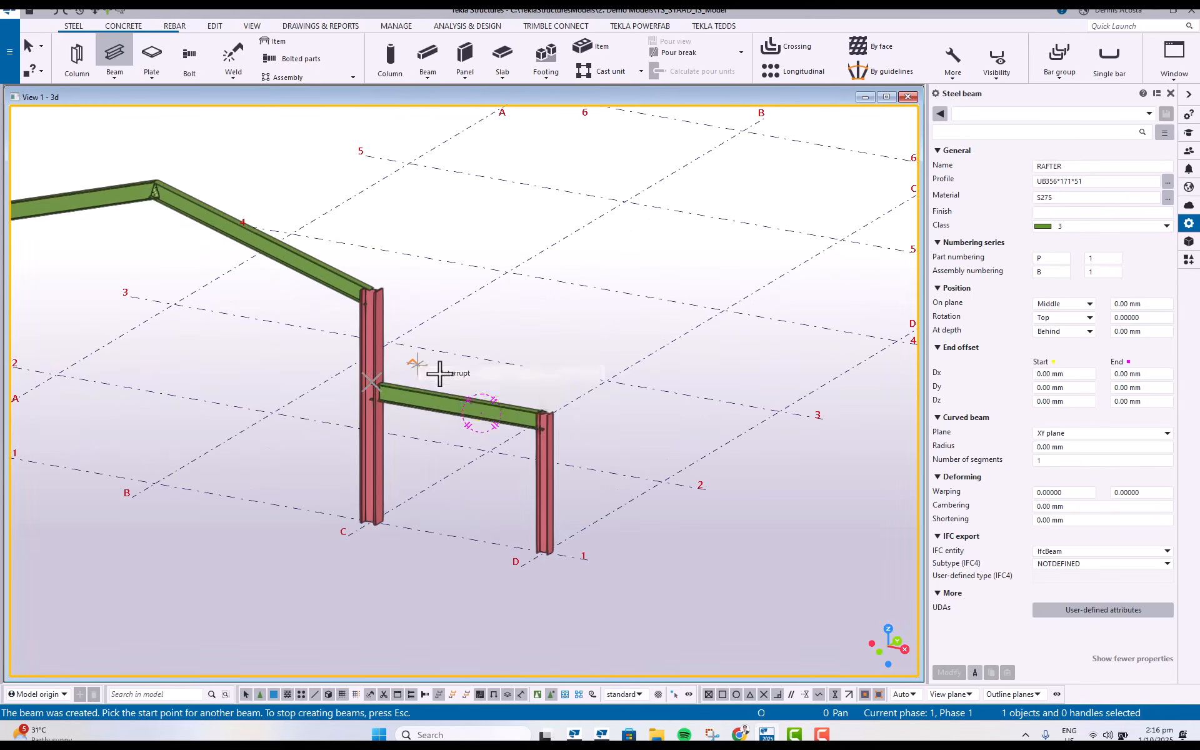
# Apply the saved BEAM properties with profile UB254*146*37 to the side bay beam between the C/1 and D/1 columns.
pyautogui.click(1091, 113)
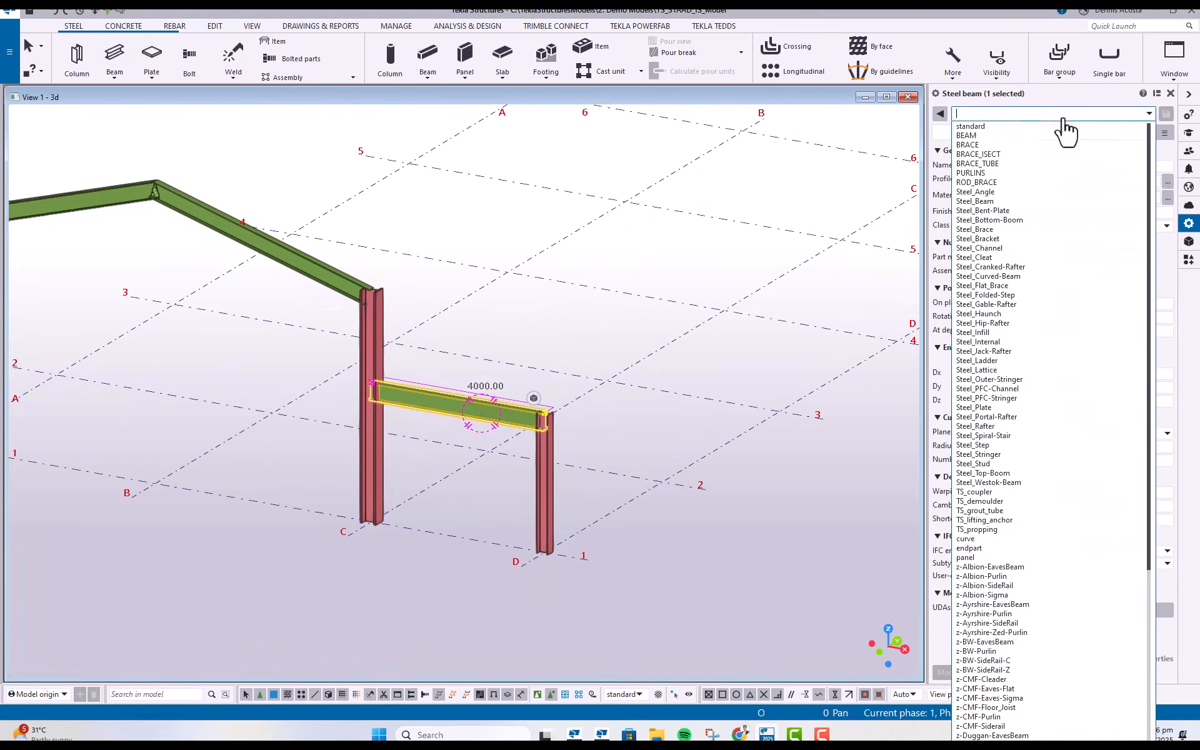
pyautogui.click(978, 138)
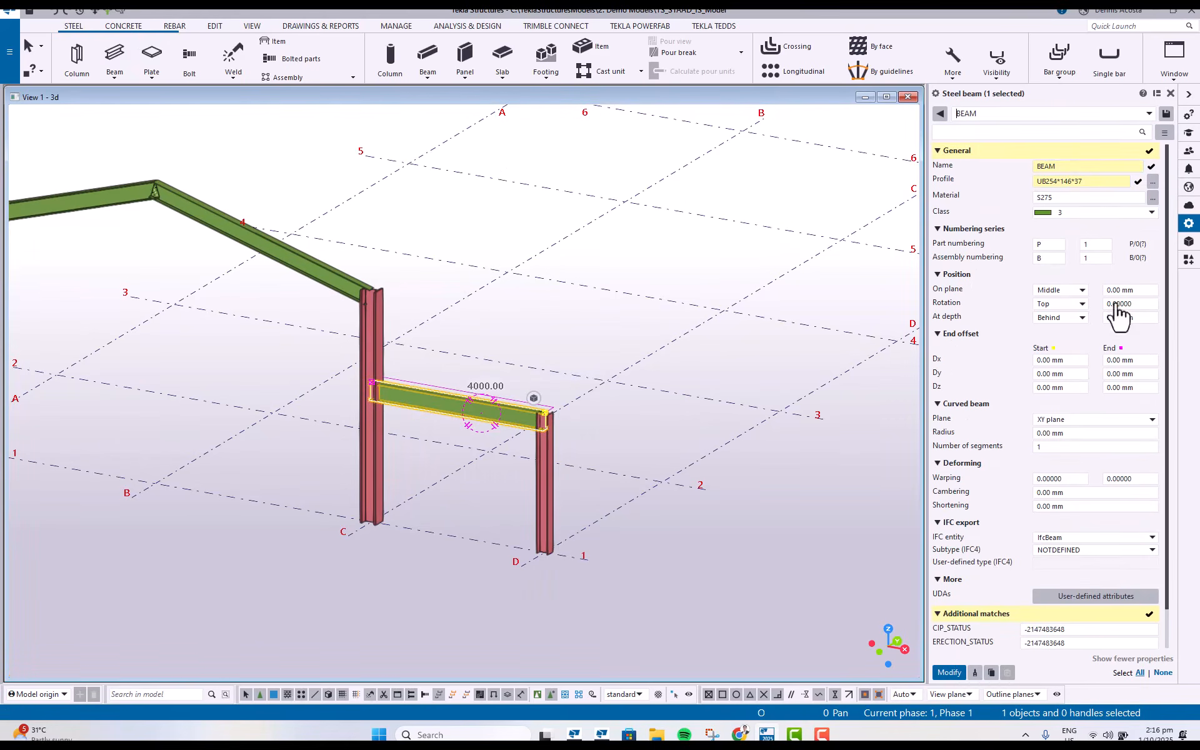
pyautogui.click(963, 671)
pyautogui.click(533, 430)
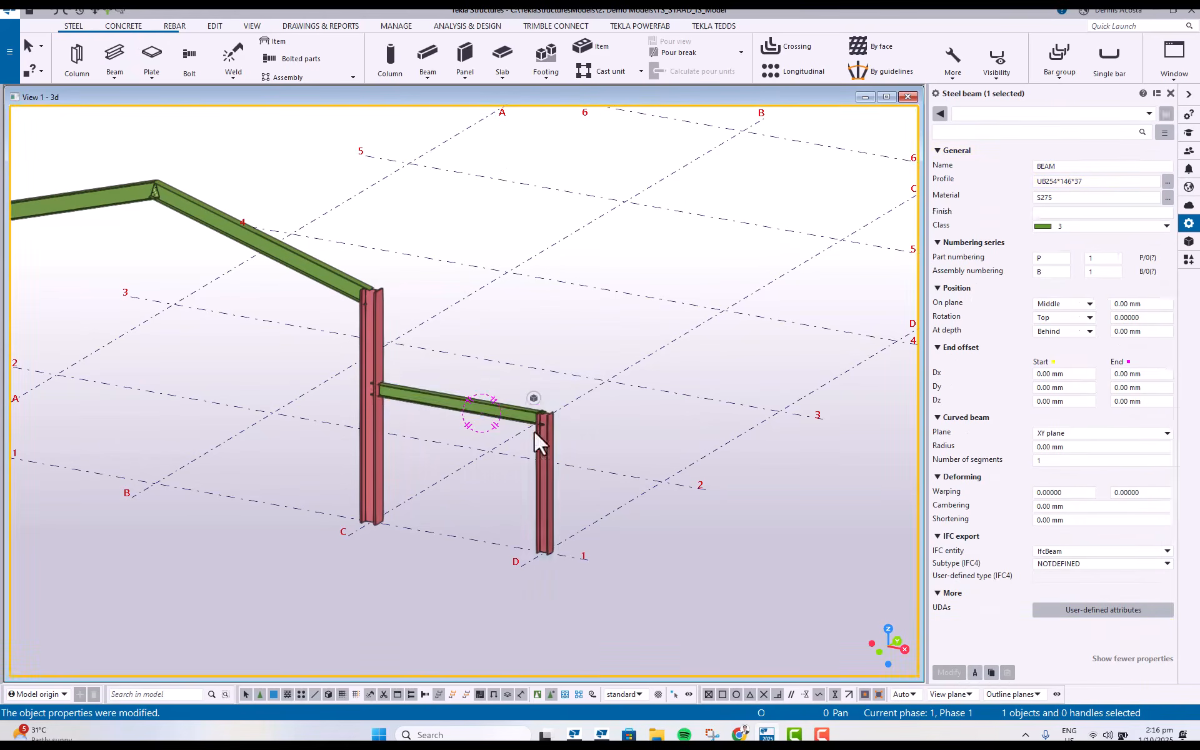
# Copy the whole grid line 1 frame linearly along the grid with dY 5000 mm and 5 copies.
pyautogui.scroll(-3, 560, 508)
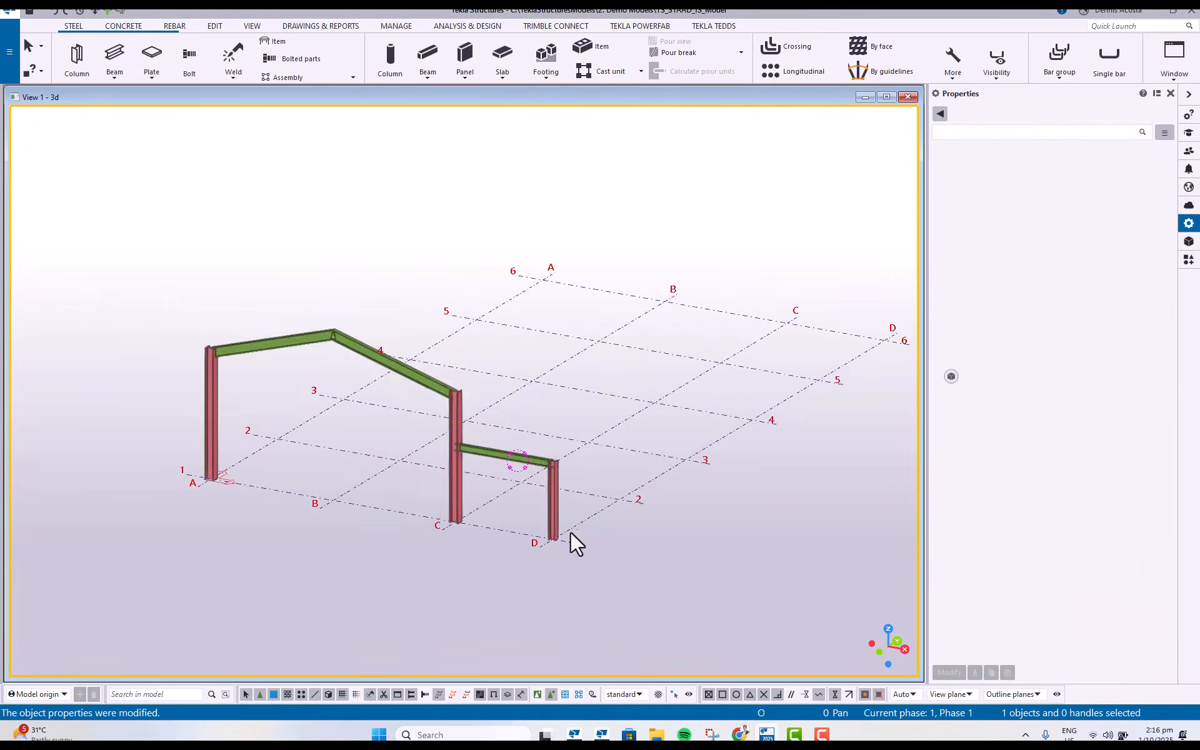
pyautogui.keyDown('ctrl'); pyautogui.moveTo(583, 528); pyautogui.dragTo(523, 496, button='middle'); pyautogui.keyUp('ctrl')
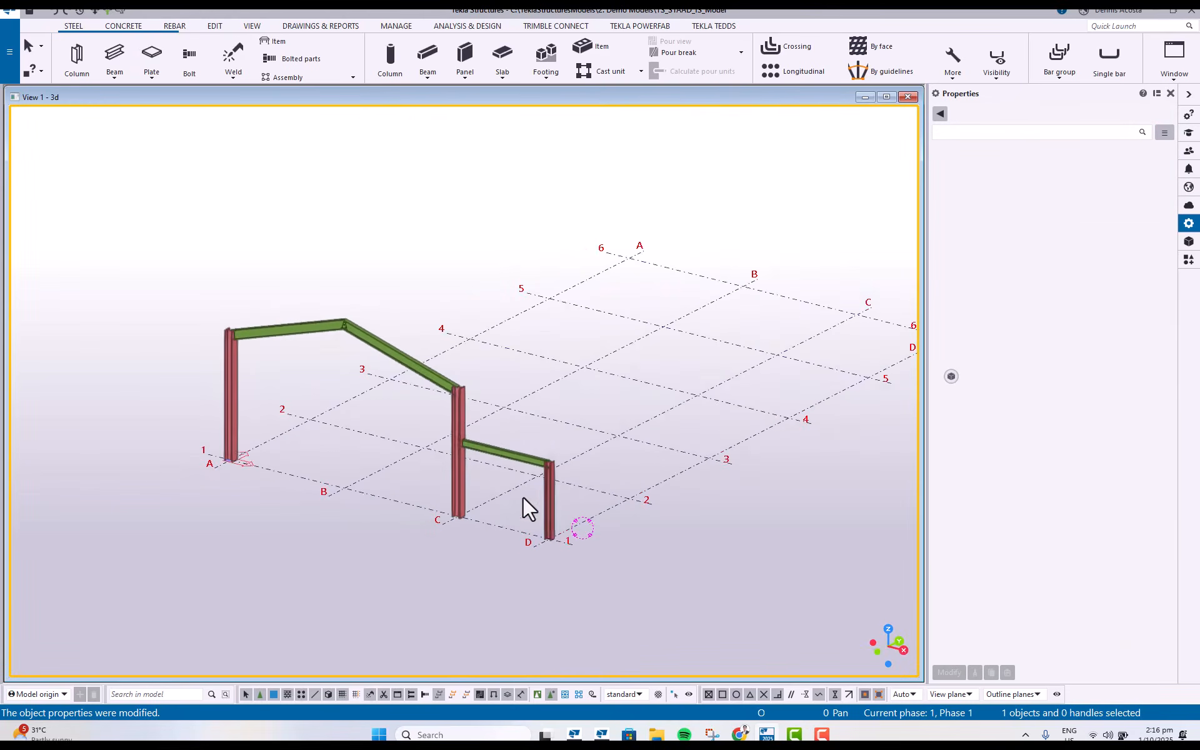
pyautogui.keyDown('ctrl'); pyautogui.moveTo(594, 459); pyautogui.dragTo(549, 470, button='middle'); pyautogui.keyUp('ctrl')
pyautogui.moveTo(167, 268); pyautogui.dragTo(613, 617)
pyautogui.rightClick(573, 293)
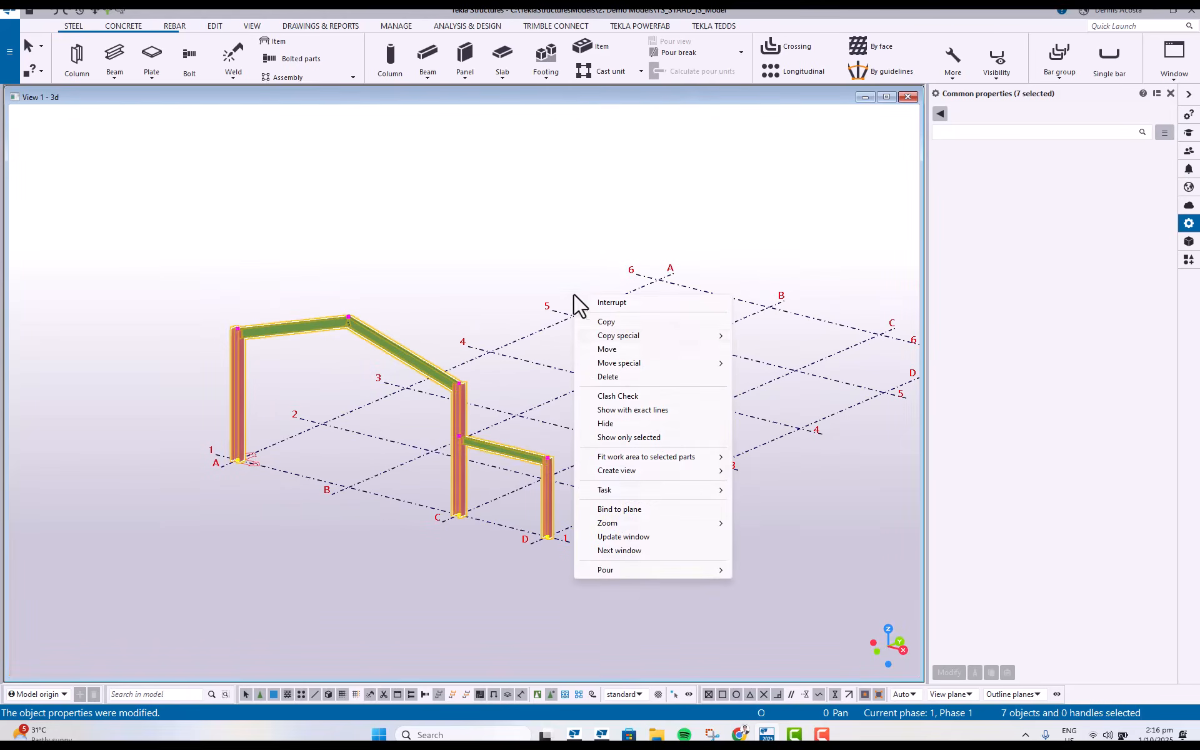
pyautogui.moveTo(654, 334)
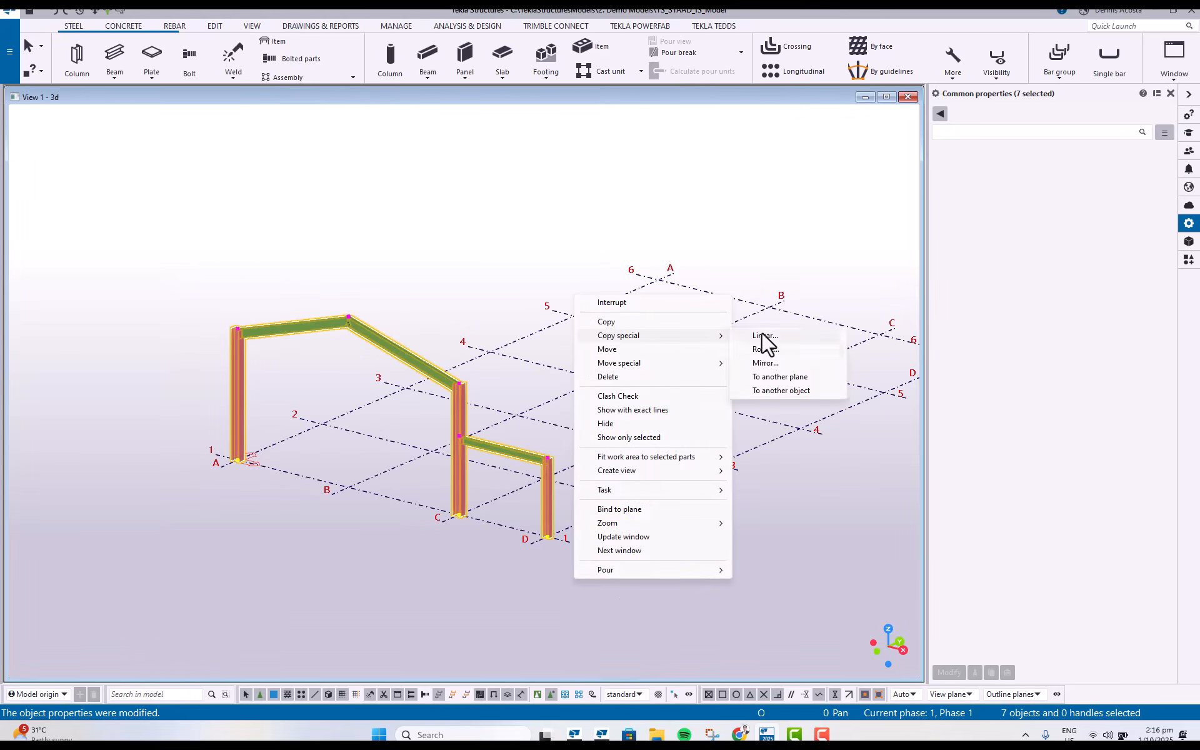
pyautogui.click(764, 336)
pyautogui.click(517, 415)
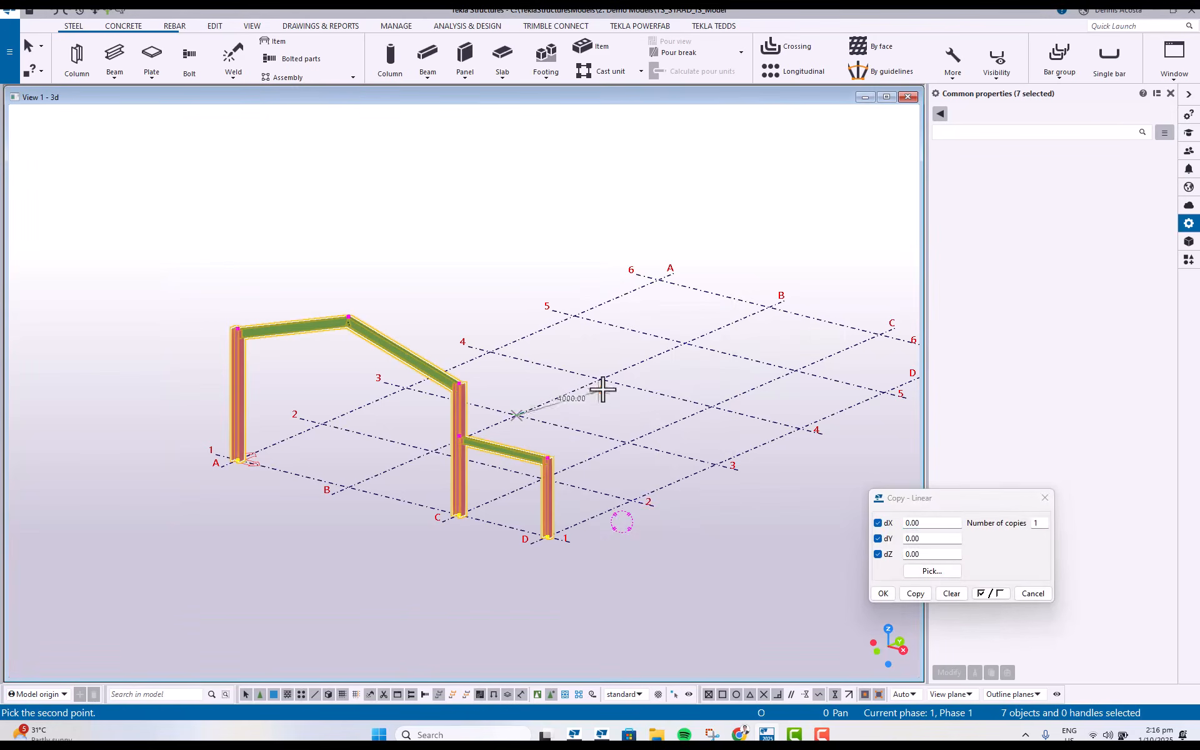
pyautogui.click(601, 380)
pyautogui.doubleClick(1040, 522)
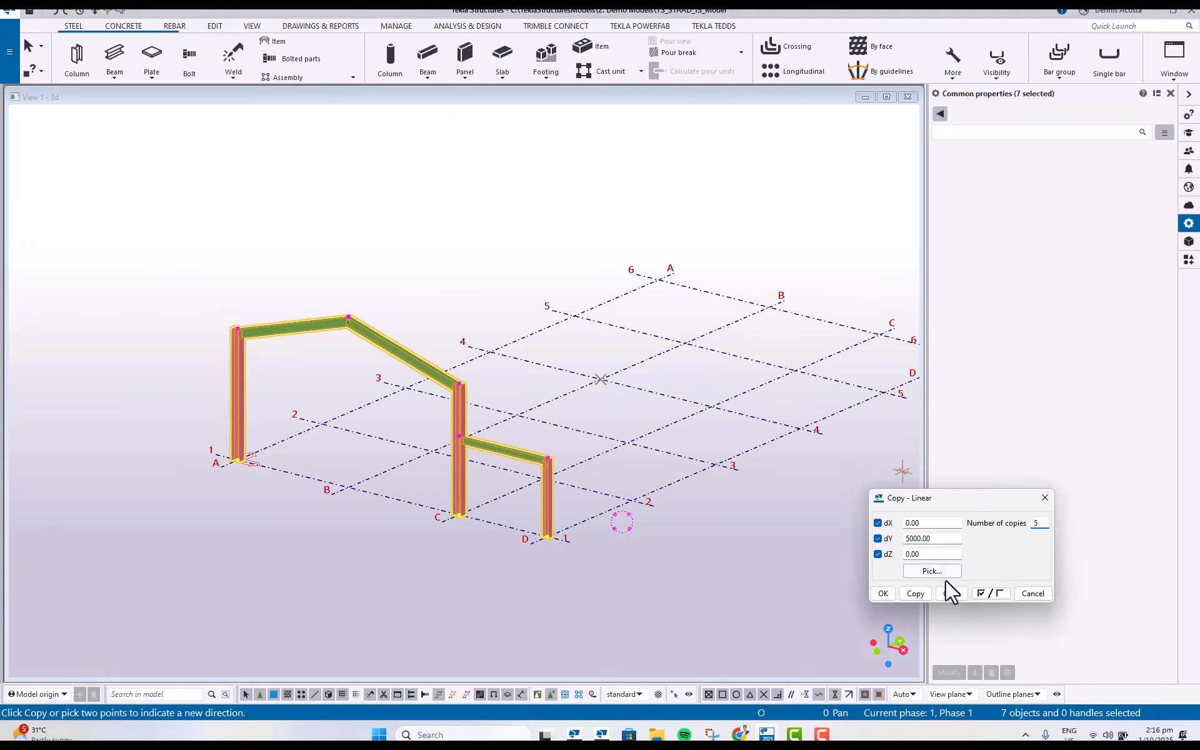
pyautogui.click(913, 592)
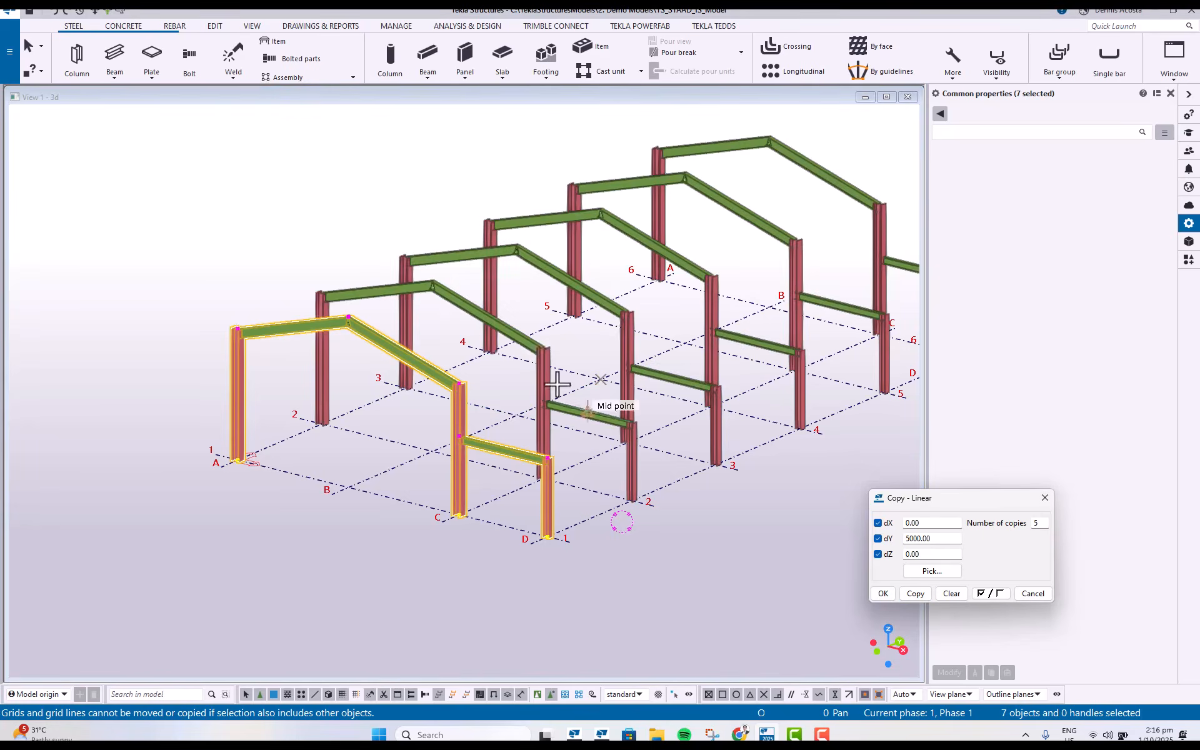
pyautogui.rightClick(375, 202)
# Model two UB254*146*37 beams at side bay roof level, from D/1 to D/2 and from C/1 to C/2.
pyautogui.moveTo(545, 304); pyautogui.dragTo(467, 397, button='middle')
pyautogui.scroll(-2, 466, 397)
pyautogui.keyDown('ctrl'); pyautogui.moveTo(467, 397); pyautogui.dragTo(524, 451, button='middle'); pyautogui.keyUp('ctrl')
pyautogui.scroll(2, 513, 399)
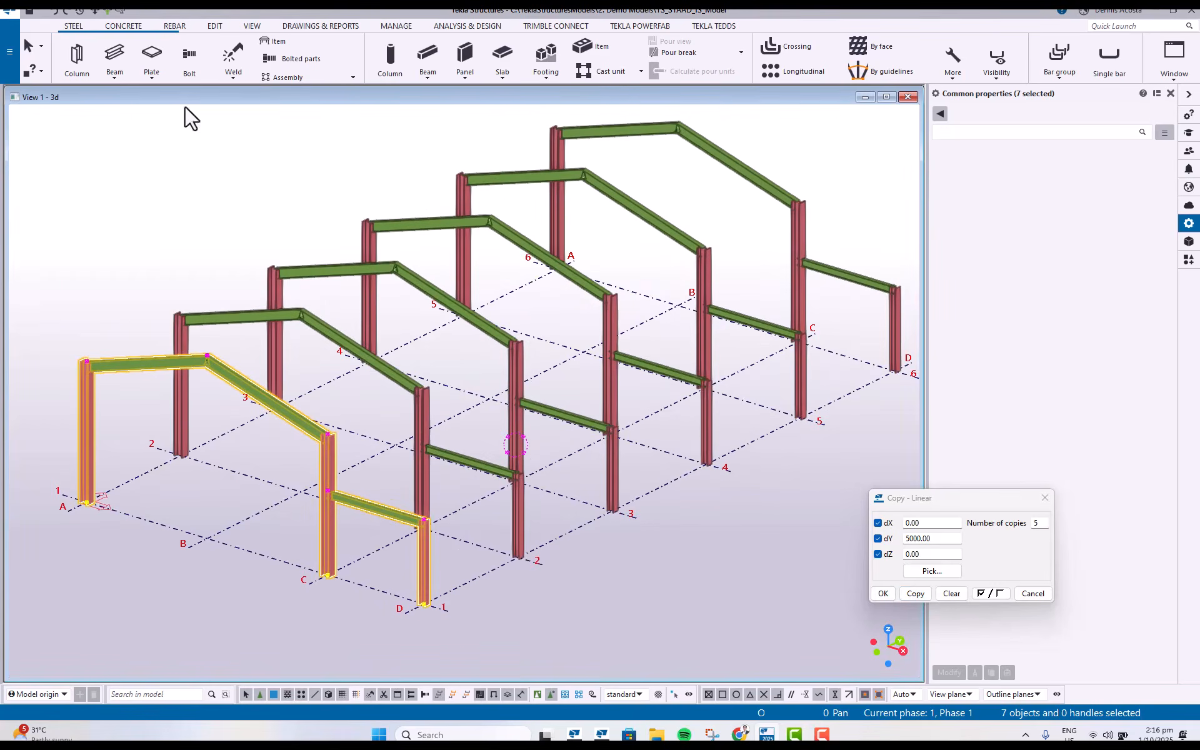
pyautogui.click(115, 56)
pyautogui.scroll(1, 525, 616)
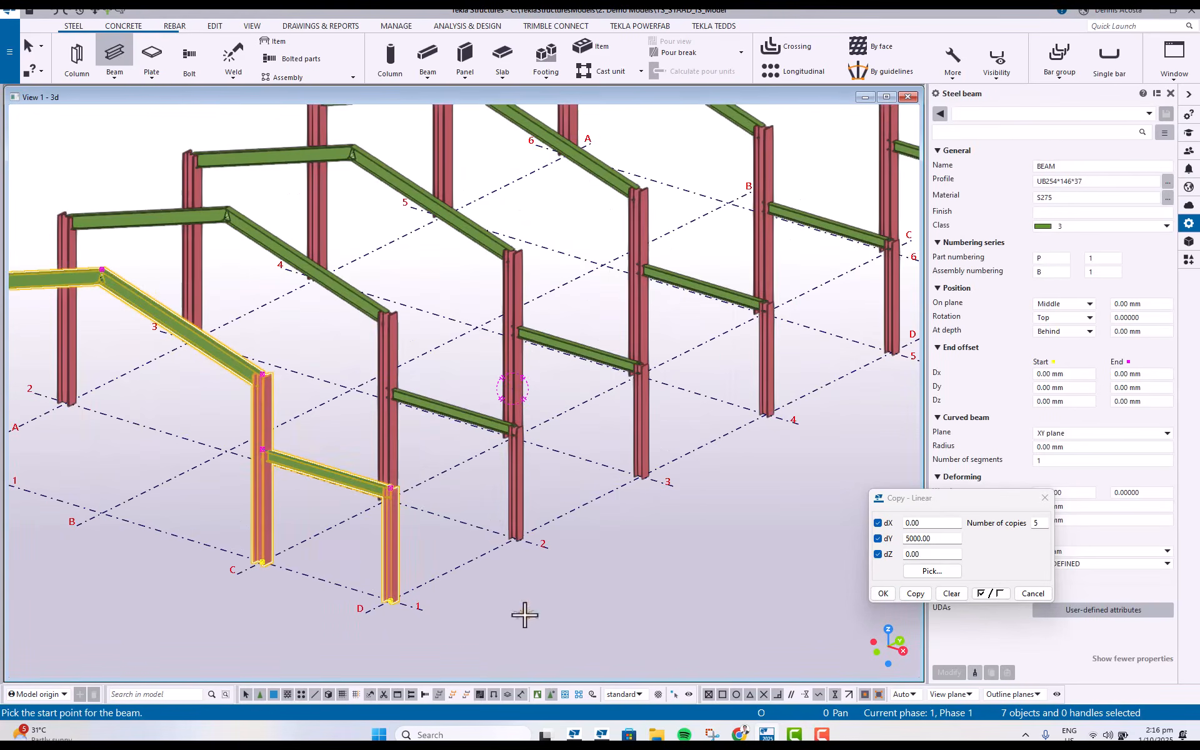
pyautogui.click(390, 487)
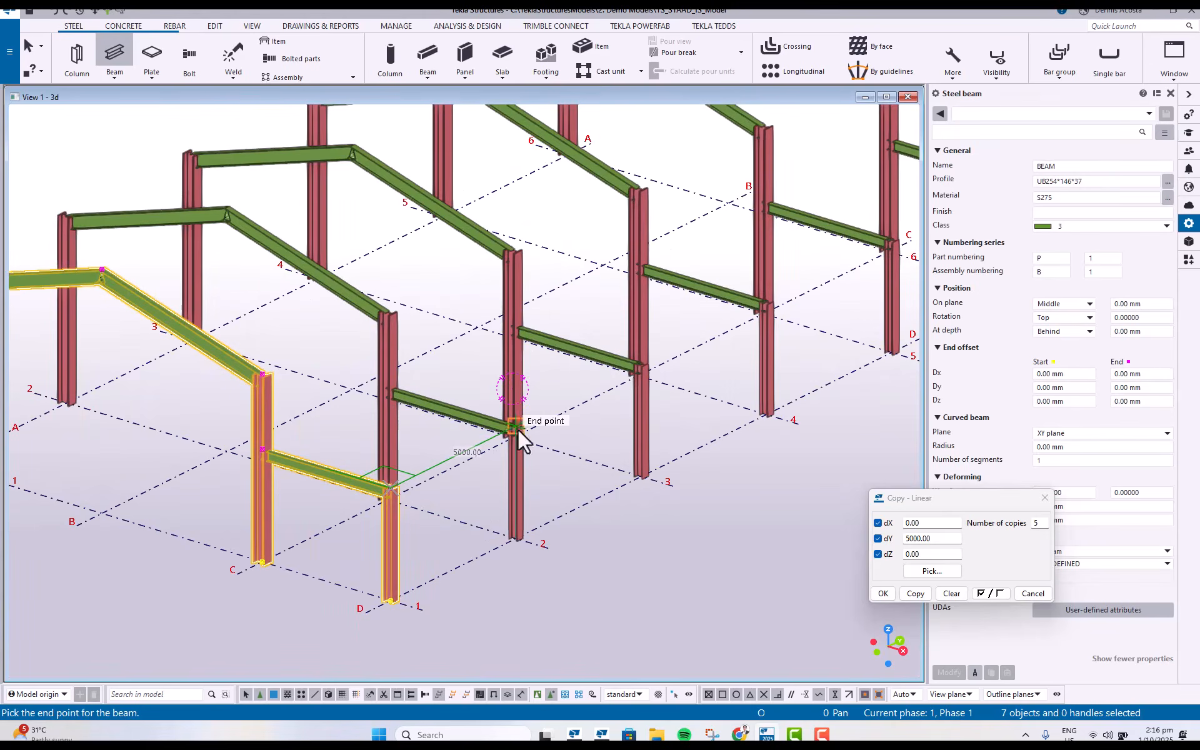
pyautogui.click(513, 426)
pyautogui.click(263, 449)
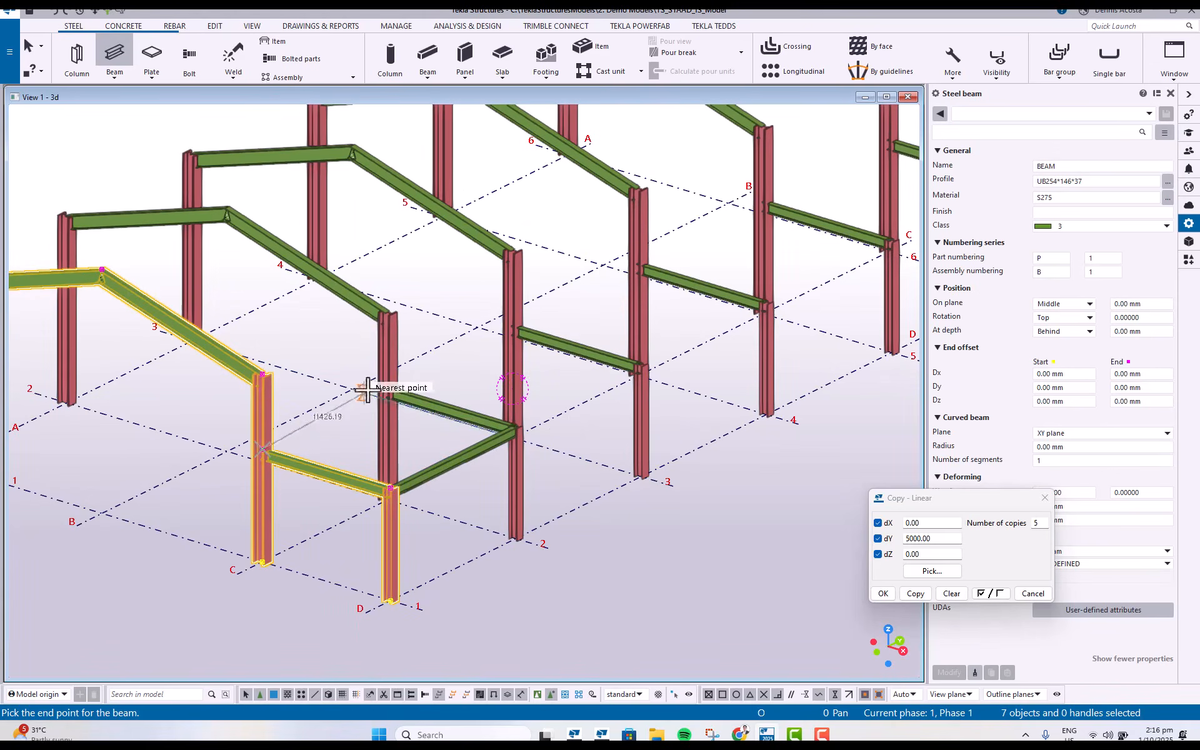
pyautogui.click(387, 388)
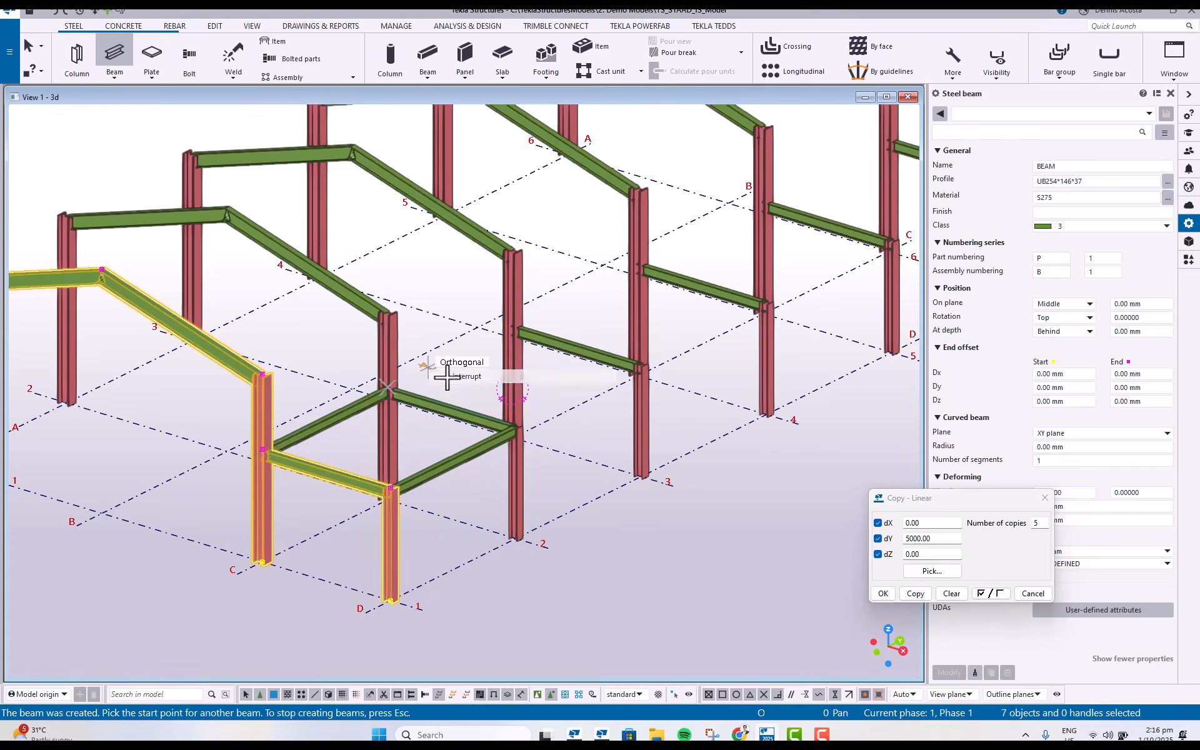
pyautogui.press('Escape')
# Copy the beam between the C/1 and C/2 columns over to grid line A, using the C/1 and A/1 column bases.
pyautogui.scroll(-3, 568, 448)
pyautogui.rightClick(534, 427)
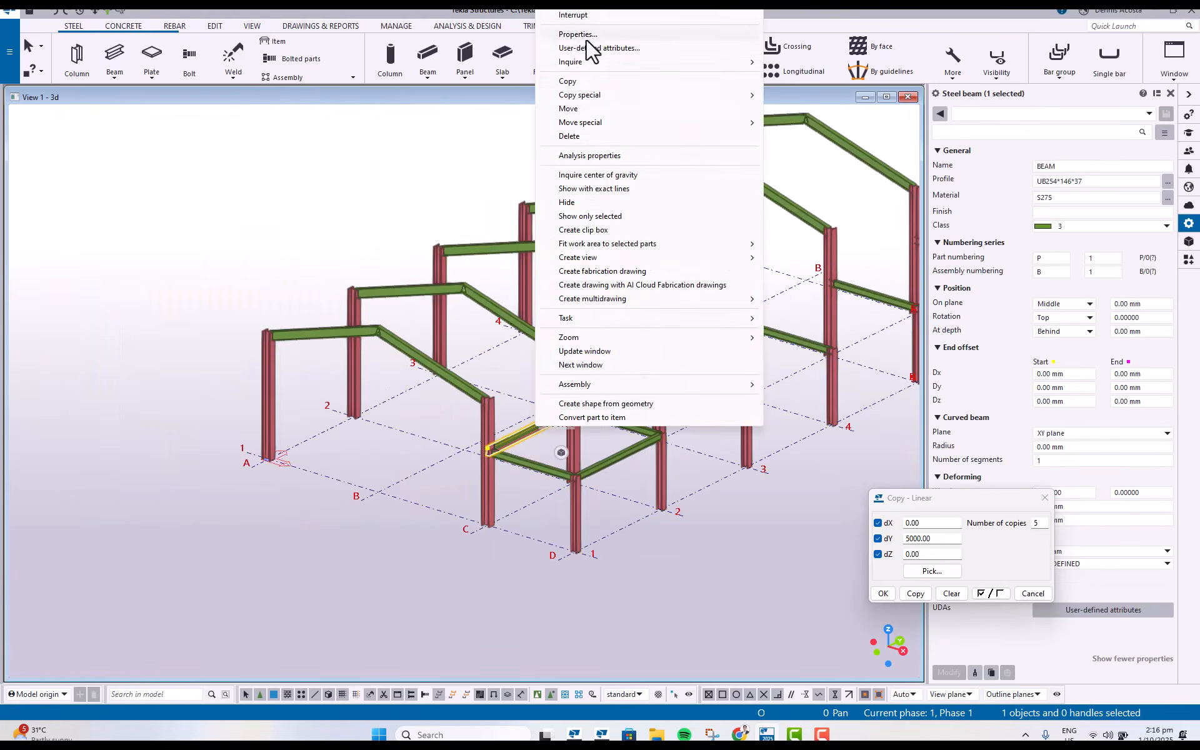
pyautogui.click(575, 81)
pyautogui.scroll(3, 498, 507)
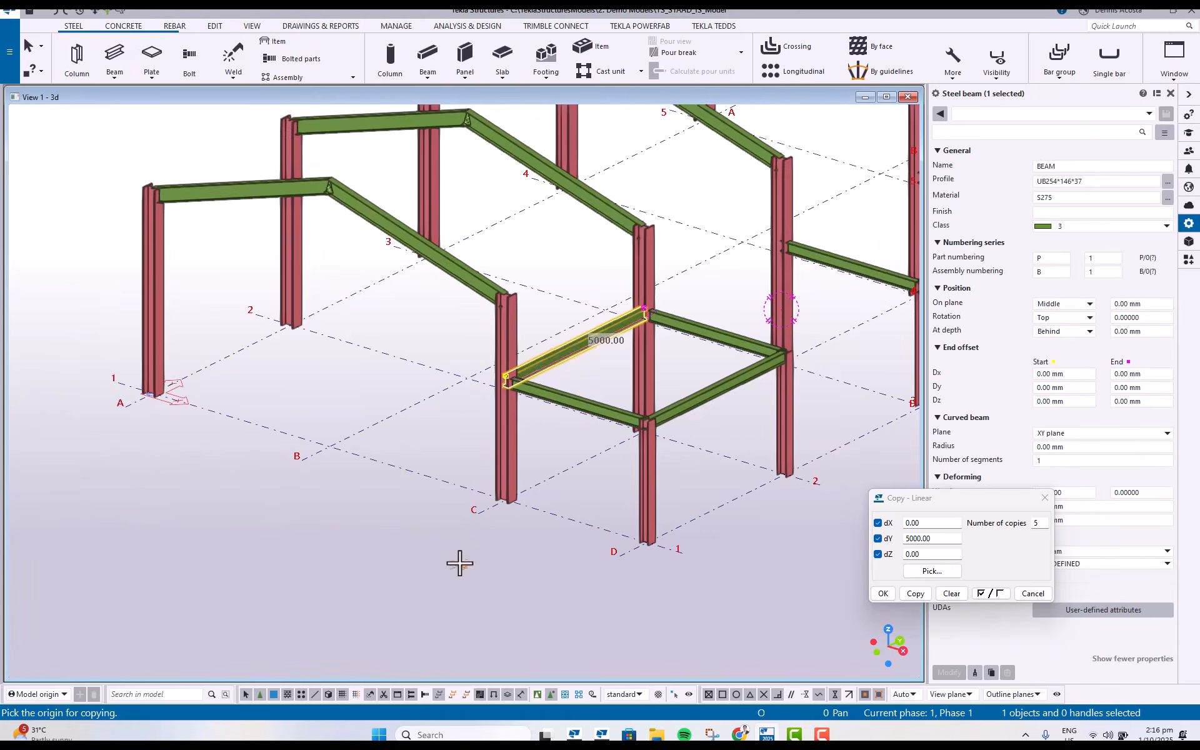
pyautogui.click(505, 503)
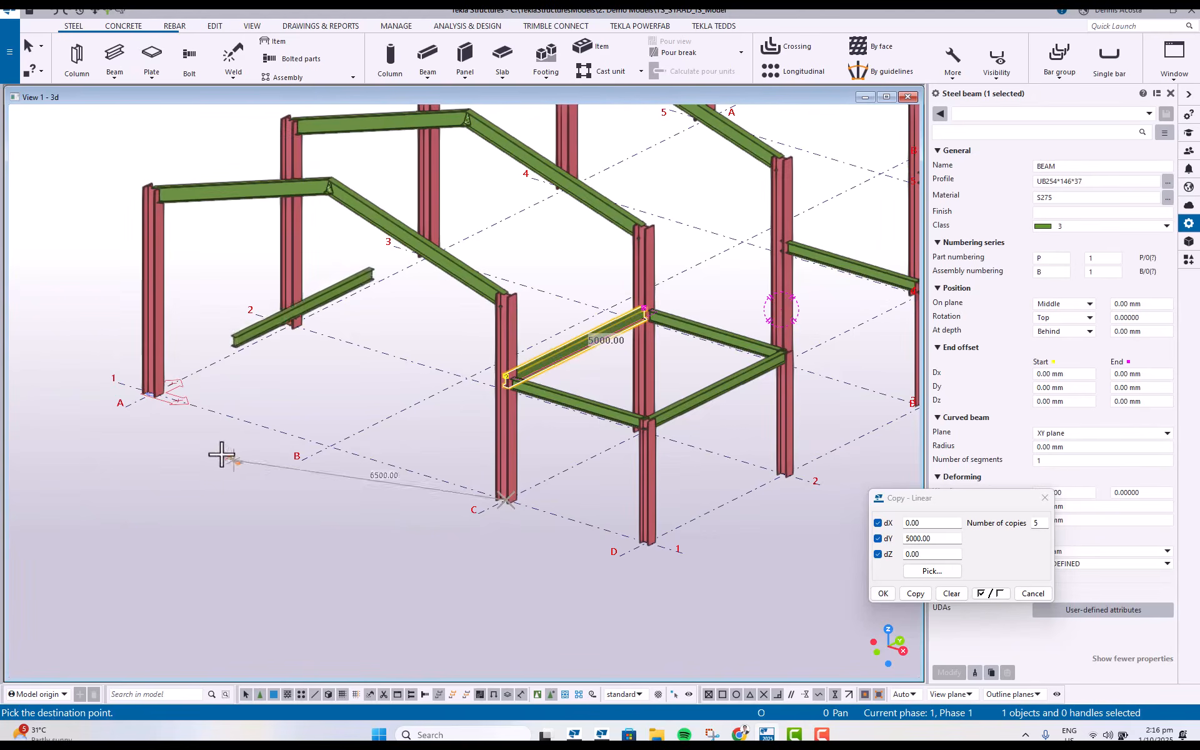
pyautogui.click(152, 392)
pyautogui.press('Escape')
# Copy the longitudinal beams on grid lines A and C between frames 1 and 2 upwards once, with dZ 1965 mm.
pyautogui.click(216, 245)
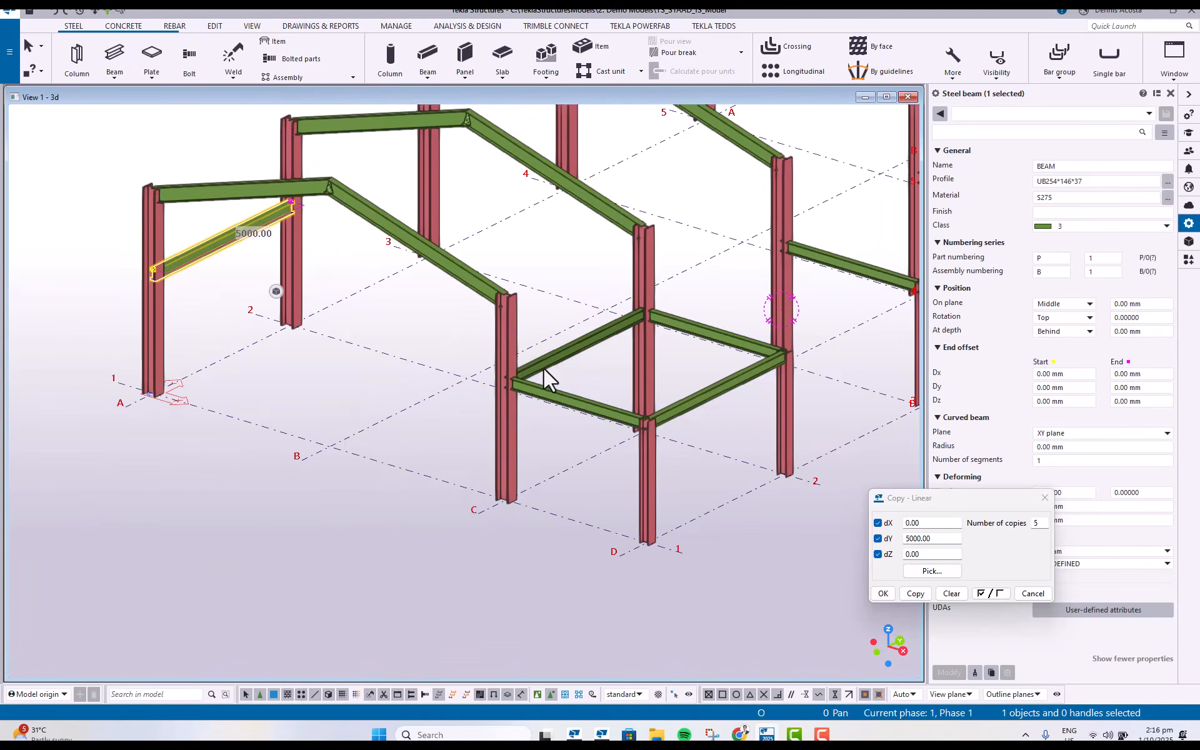
pyautogui.keyDown('ctrl'); pyautogui.click(578, 349); pyautogui.keyUp('ctrl')
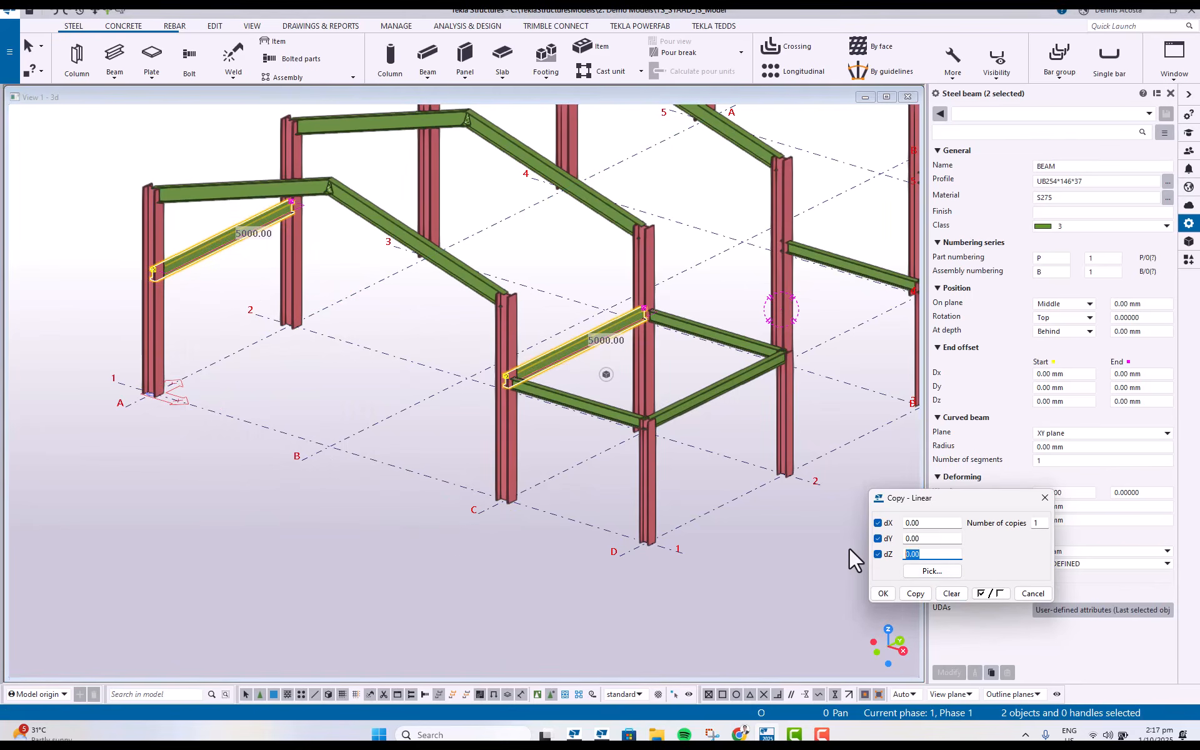
pyautogui.write('1965')
pyautogui.click(915, 594)
# Copy all longitudinal beams between frames 1 and 2 into the remaining bays with dY 5000 mm and 4 copies.
pyautogui.keyDown('ctrl'); pyautogui.moveTo(498, 482); pyautogui.dragTo(353, 445, button='middle'); pyautogui.keyUp('ctrl')
pyautogui.moveTo(635, 161); pyautogui.dragTo(581, 437)
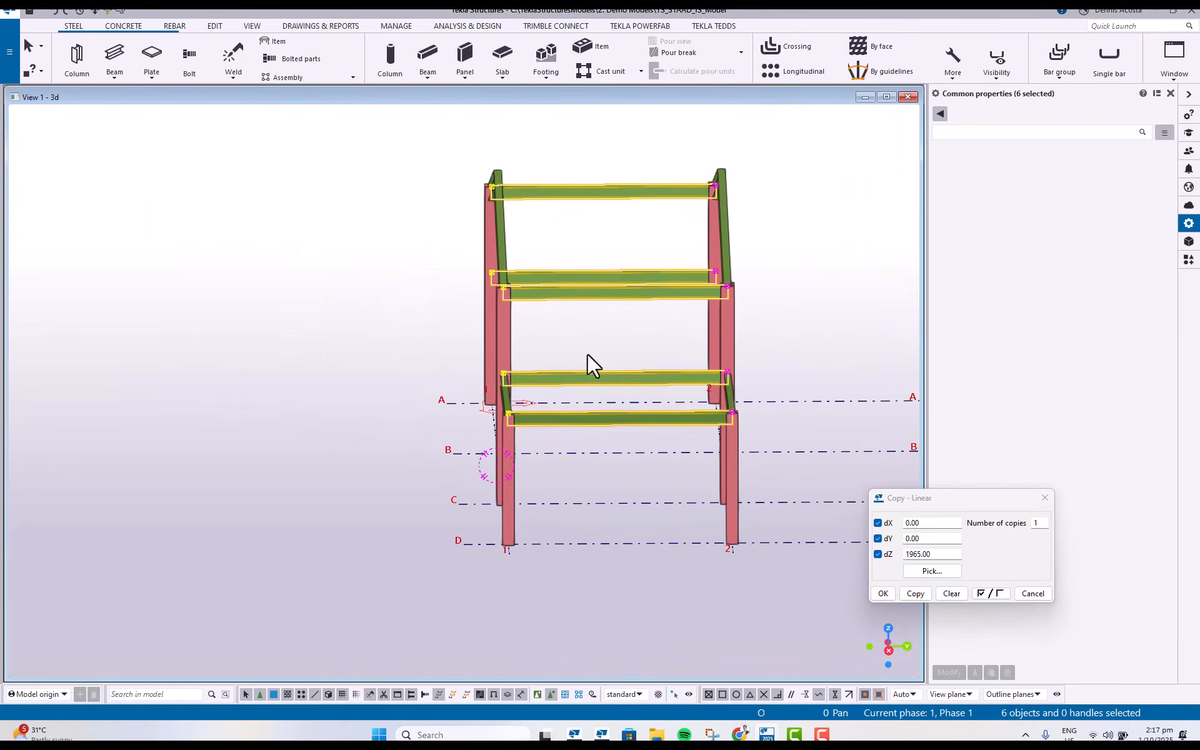
pyautogui.click(950, 592)
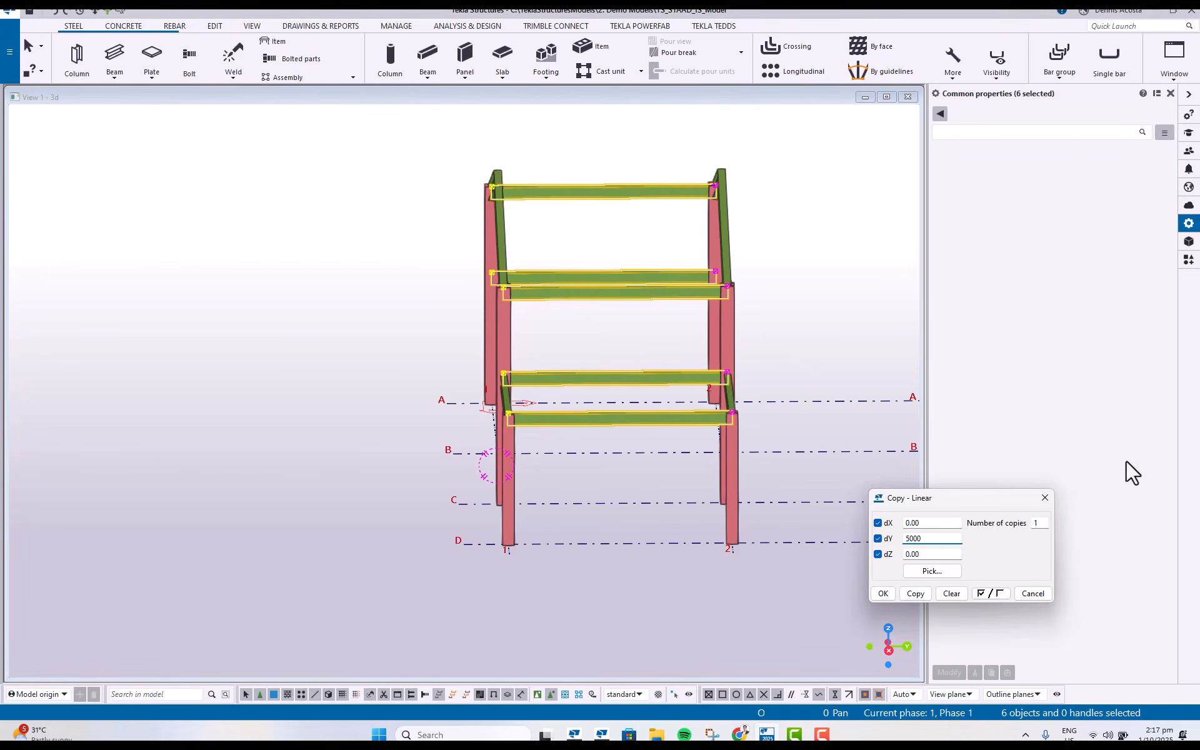
pyautogui.write('1')
pyautogui.moveTo(341, 361); pyautogui.dragTo(86, 379, button='middle')
pyautogui.scroll(-2, 248, 369)
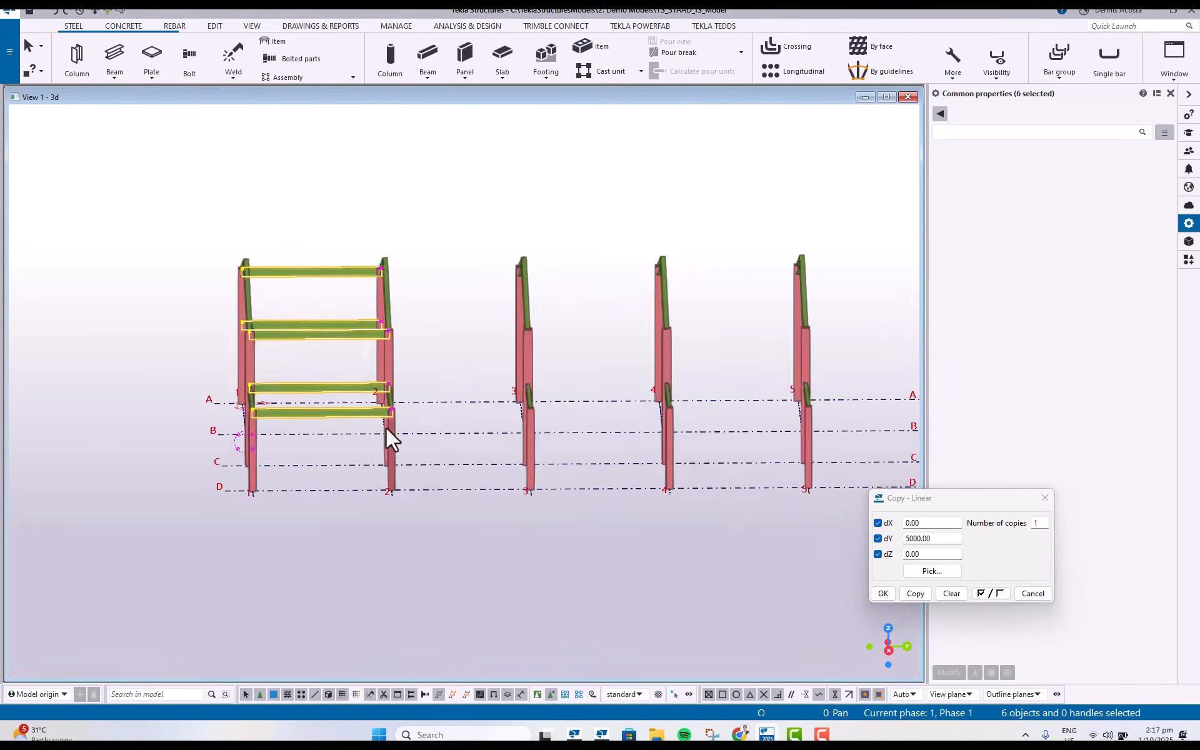
pyautogui.keyDown('ctrl'); pyautogui.moveTo(386, 428); pyautogui.dragTo(477, 448, button='middle'); pyautogui.keyUp('ctrl')
pyautogui.click(1003, 528)
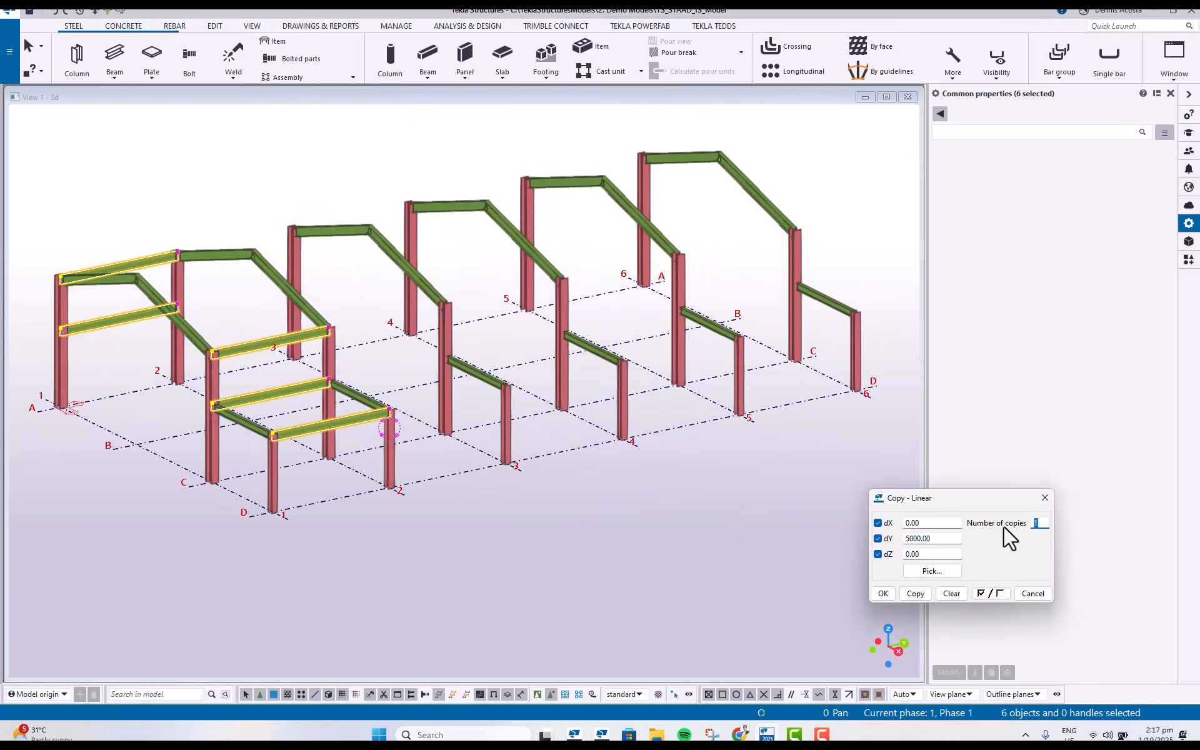
pyautogui.write('4')
pyautogui.click(916, 592)
pyautogui.rightClick(736, 462)
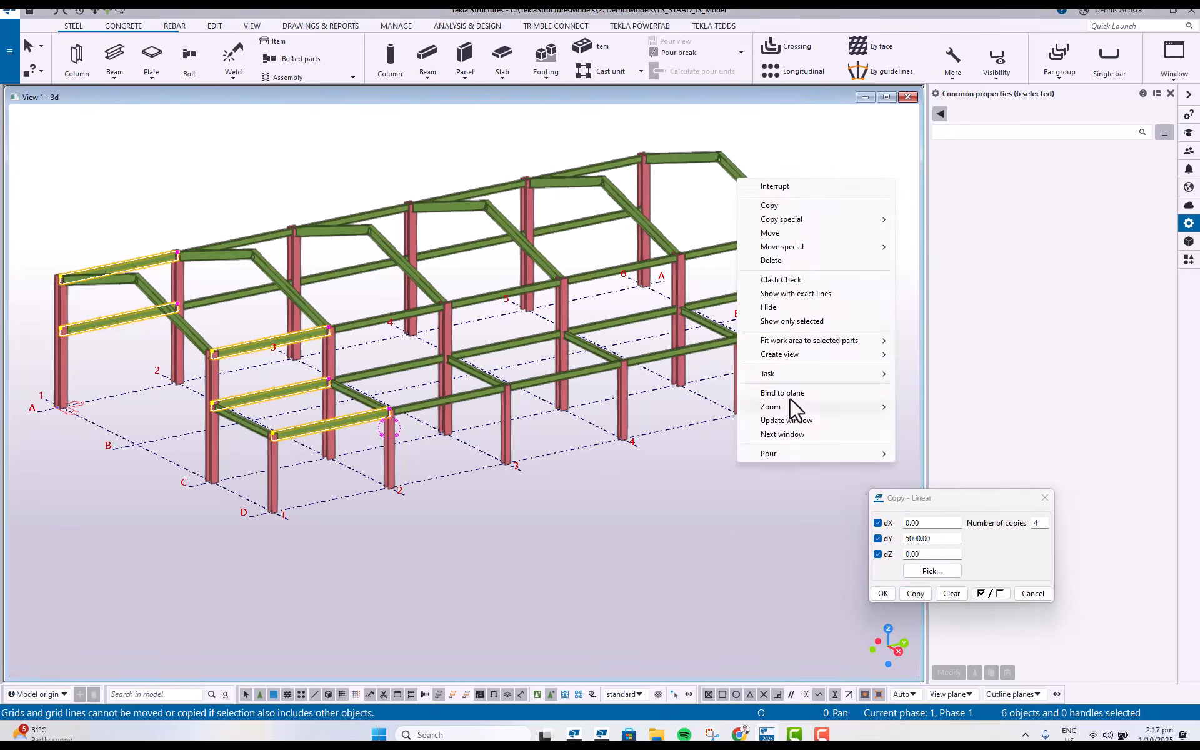
pyautogui.click(812, 195)
# Model two BRACE_TUBE braces (CHS114.3X6.3) from the A/6 and A/5 column bases to the midpoint of the mid-height beam between them.
pyautogui.keyDown('ctrl'); pyautogui.moveTo(442, 496); pyautogui.dragTo(593, 376, button='middle'); pyautogui.keyUp('ctrl')
pyautogui.scroll(8, 322, 490)
pyautogui.scroll(1, 447, 458)
pyautogui.keyDown('ctrl'); pyautogui.moveTo(479, 448); pyautogui.dragTo(546, 449, button='middle'); pyautogui.keyUp('ctrl')
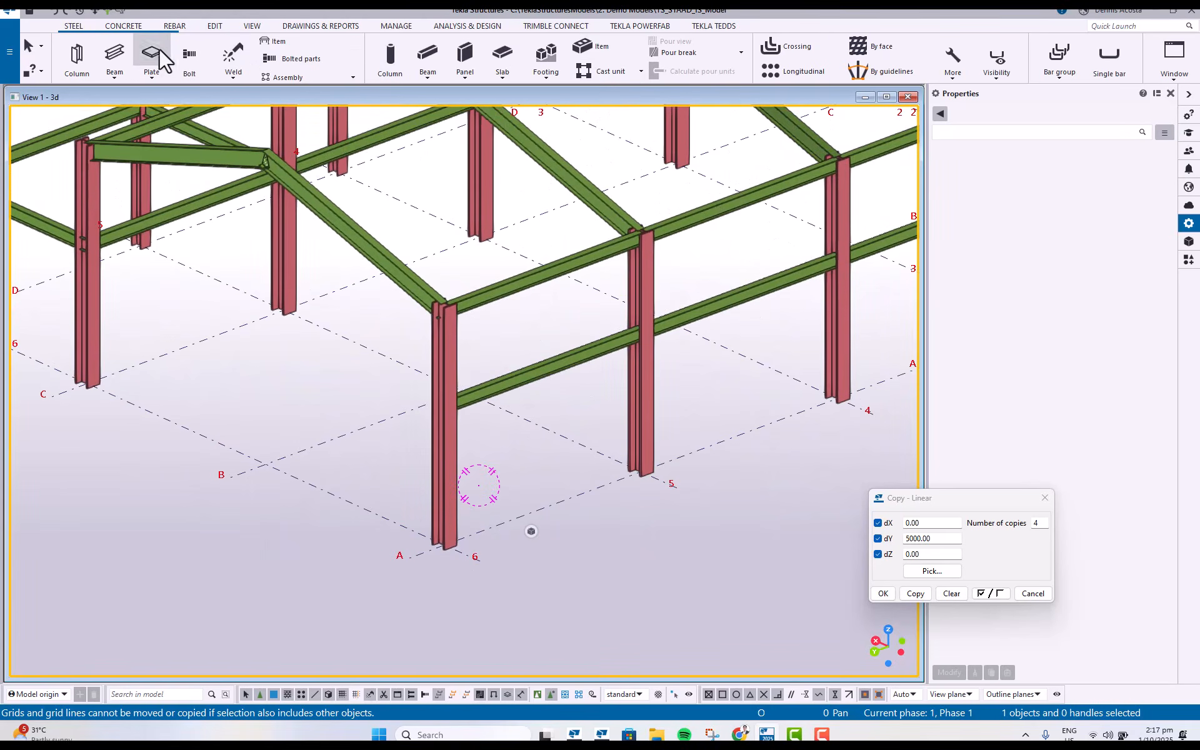
pyautogui.click(115, 56)
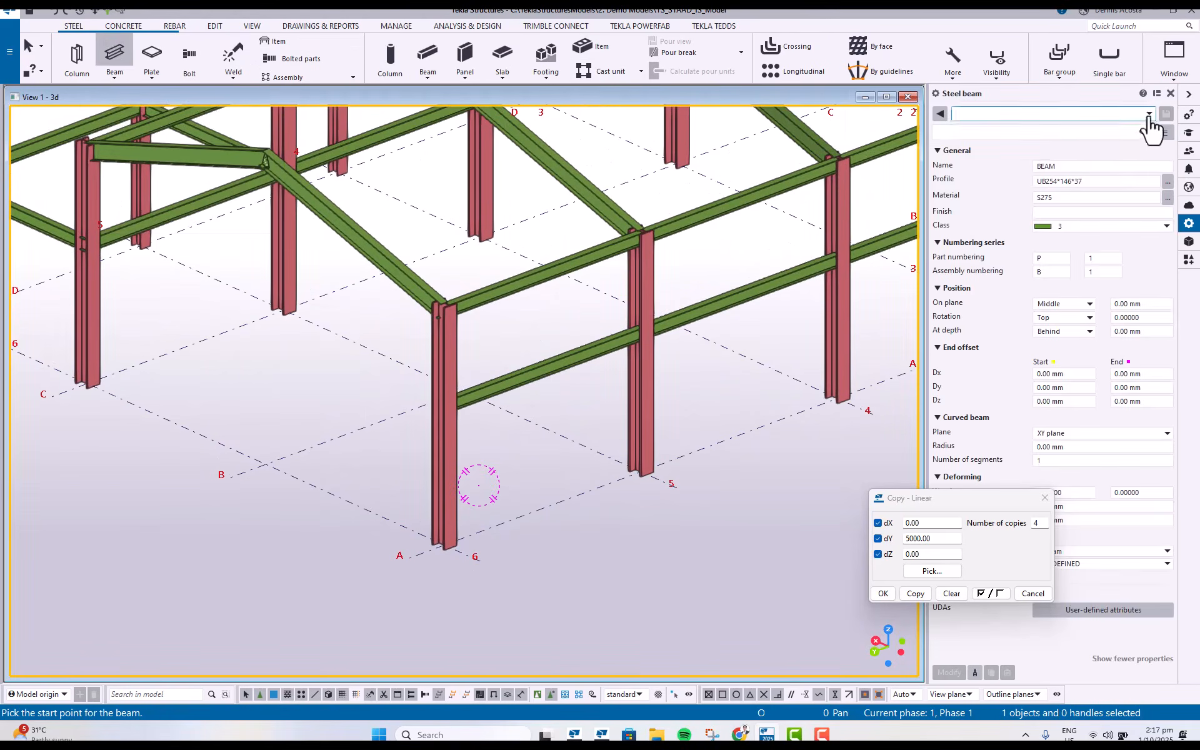
pyautogui.click(1148, 115)
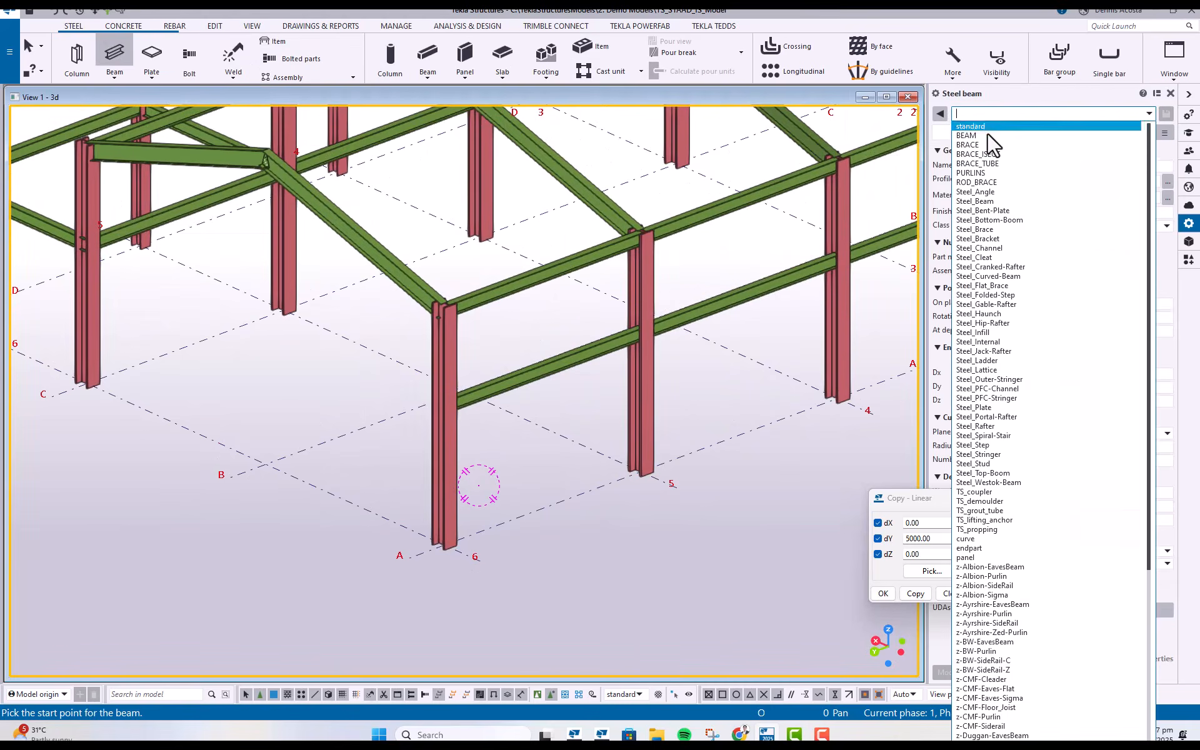
pyautogui.click(995, 165)
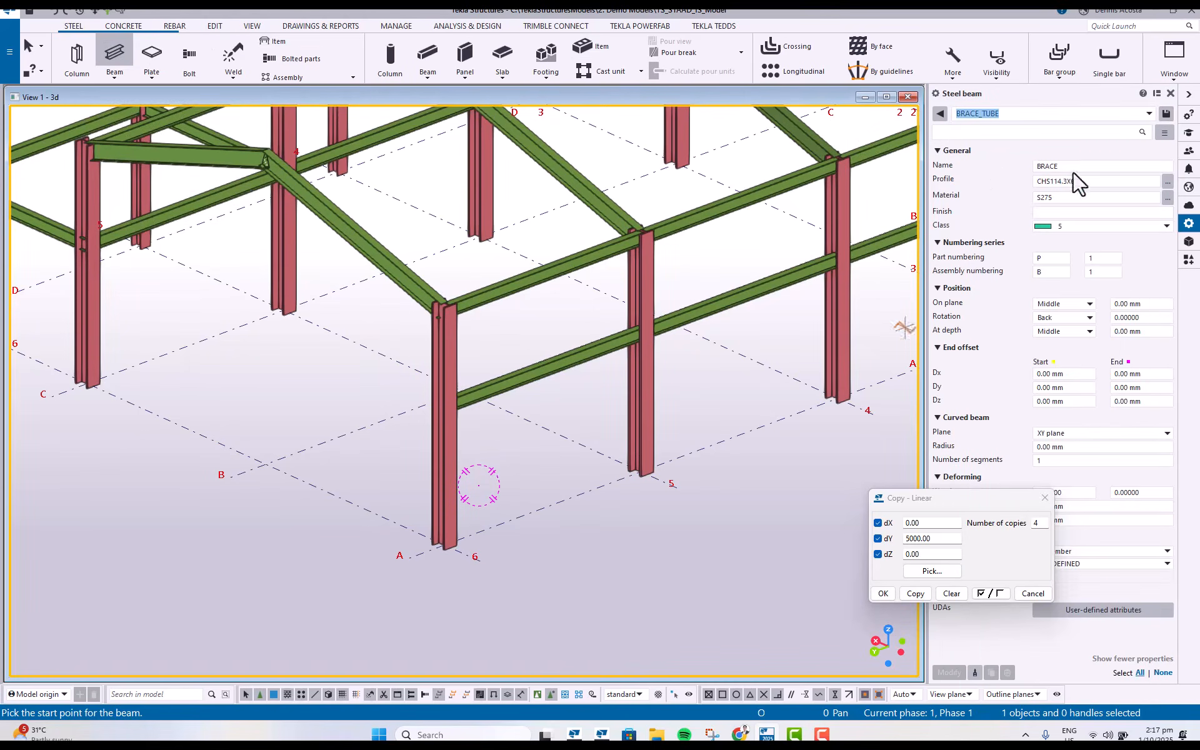
pyautogui.click(444, 545)
pyautogui.scroll(2, 553, 363)
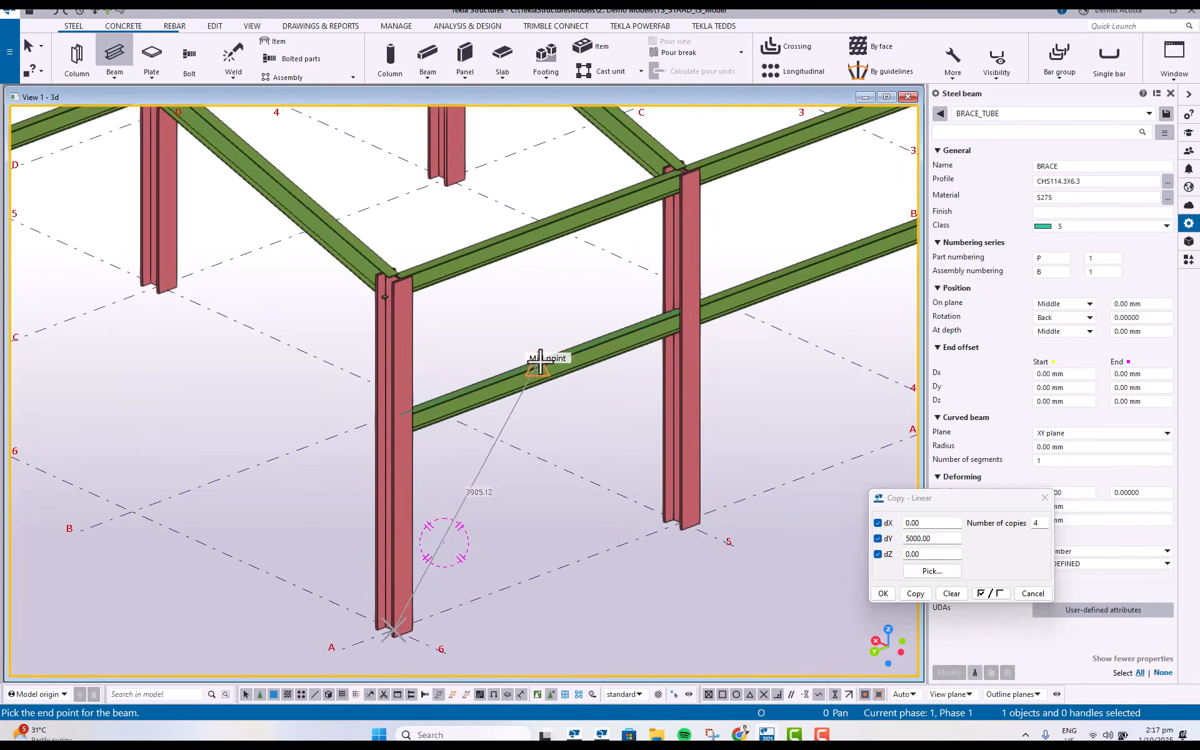
pyautogui.click(536, 364)
pyautogui.click(675, 520)
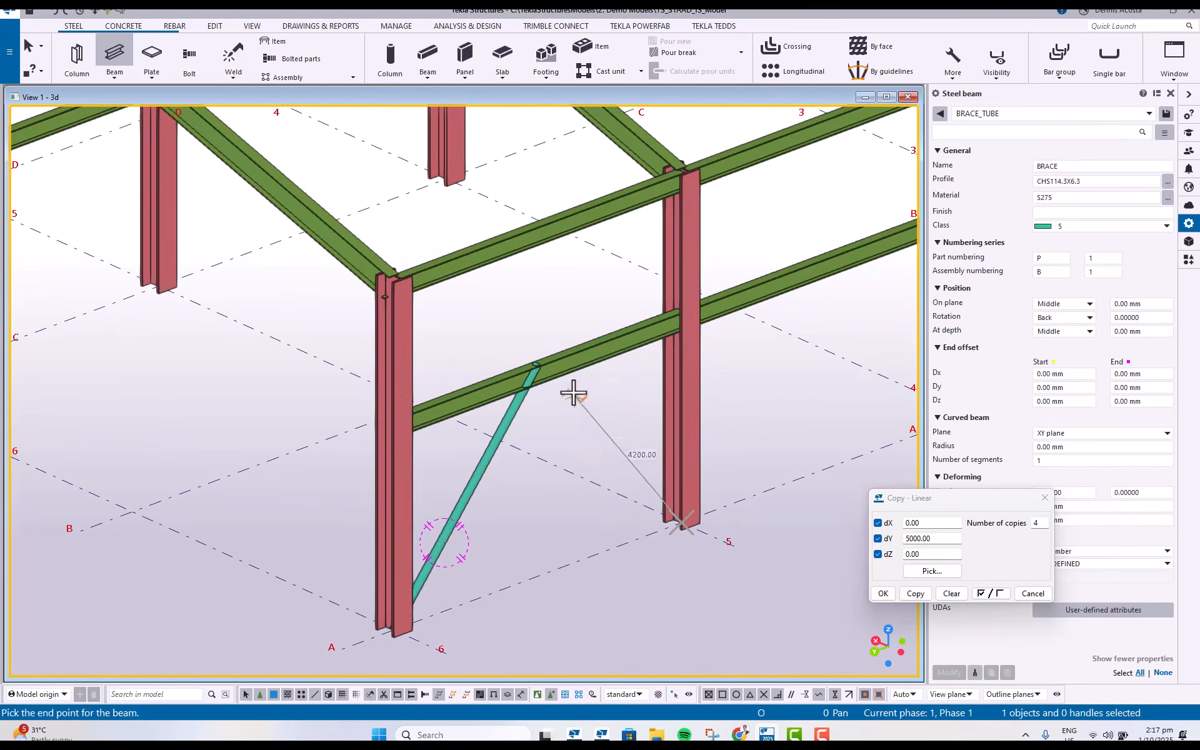
pyautogui.click(536, 363)
pyautogui.rightClick(548, 301)
pyautogui.click(570, 310)
# Copy the two tube braces between the A/6 and A/5 columns to grid line C, using the A/6 and C/6 column bases.
pyautogui.scroll(-2, 576, 415)
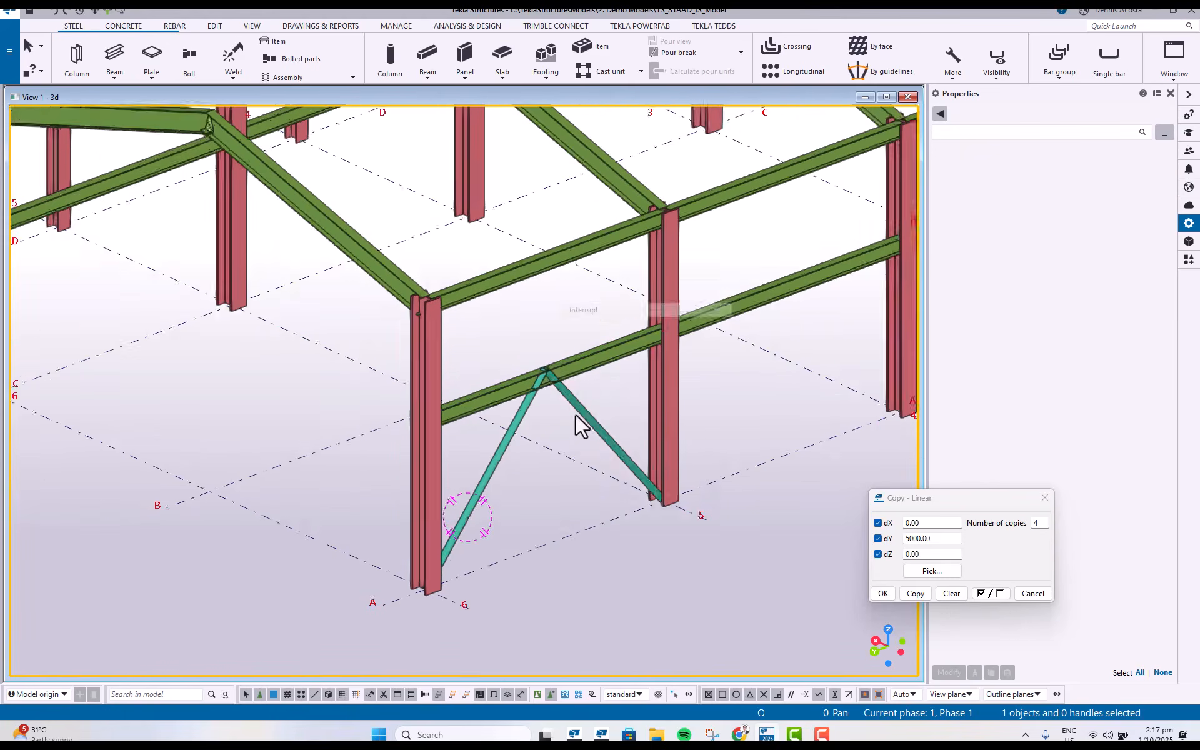
pyautogui.click(590, 413)
pyautogui.keyDown('ctrl'); pyautogui.click(534, 410); pyautogui.keyUp('ctrl')
pyautogui.rightClick(576, 365)
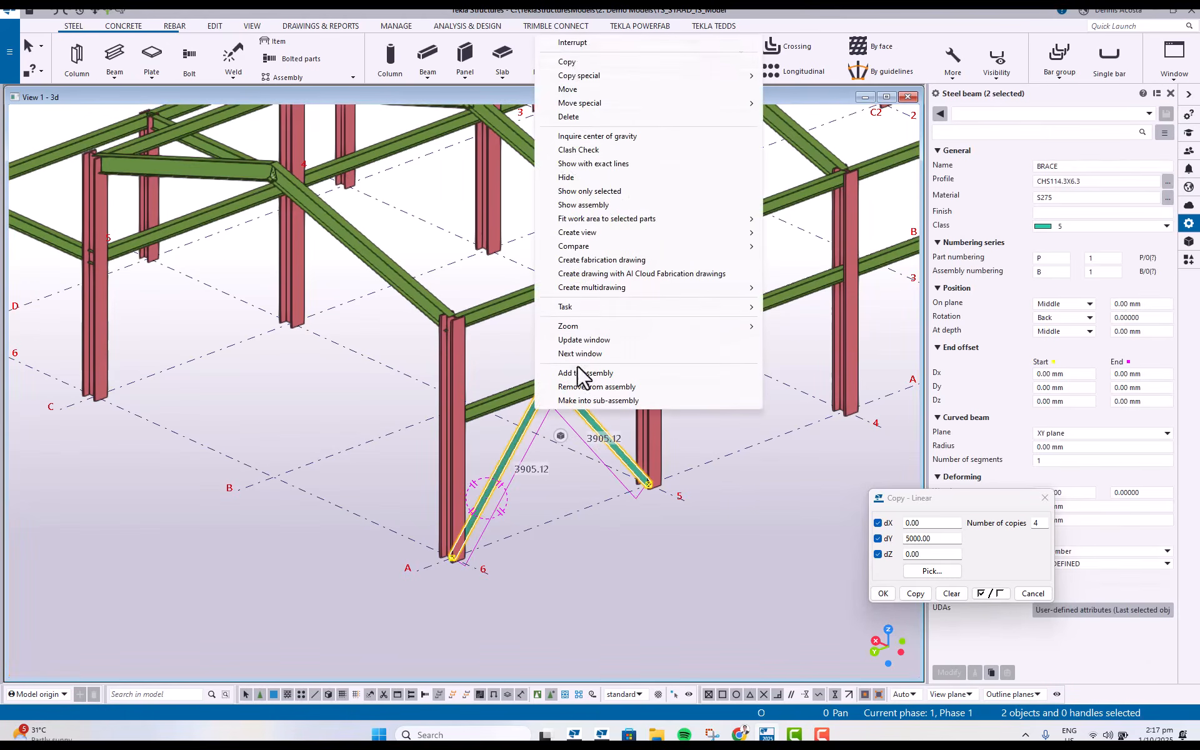
pyautogui.click(573, 62)
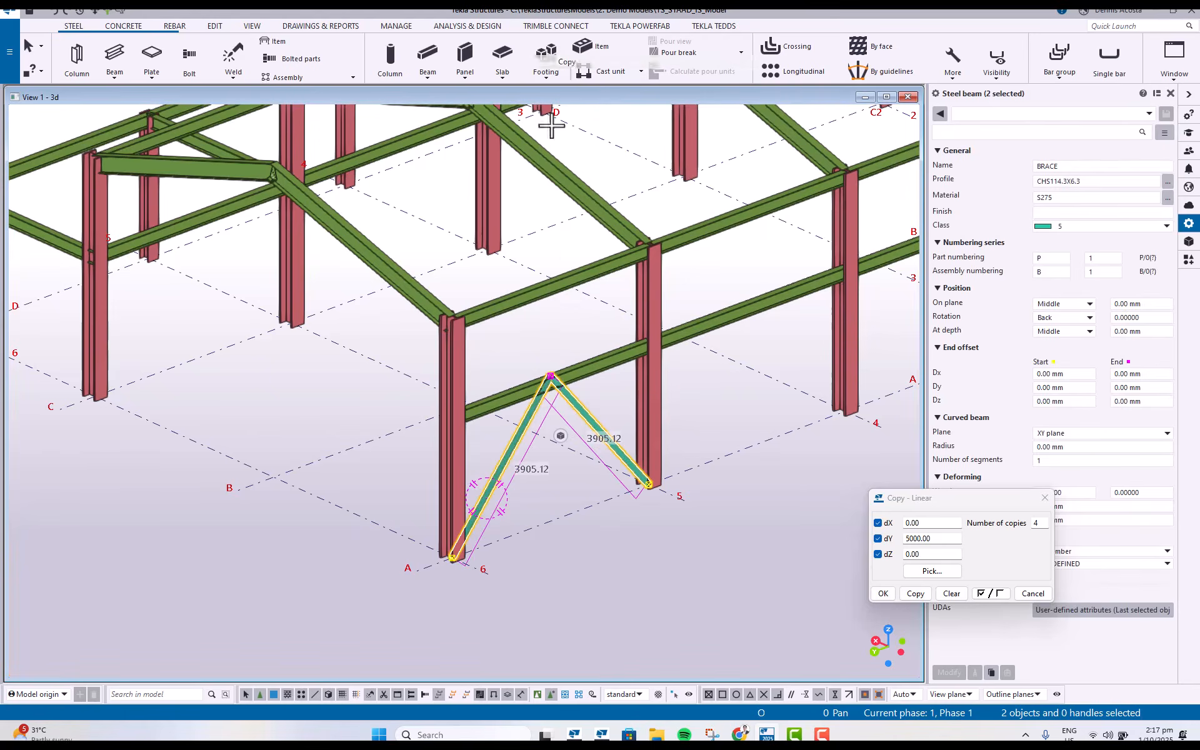
pyautogui.click(452, 555)
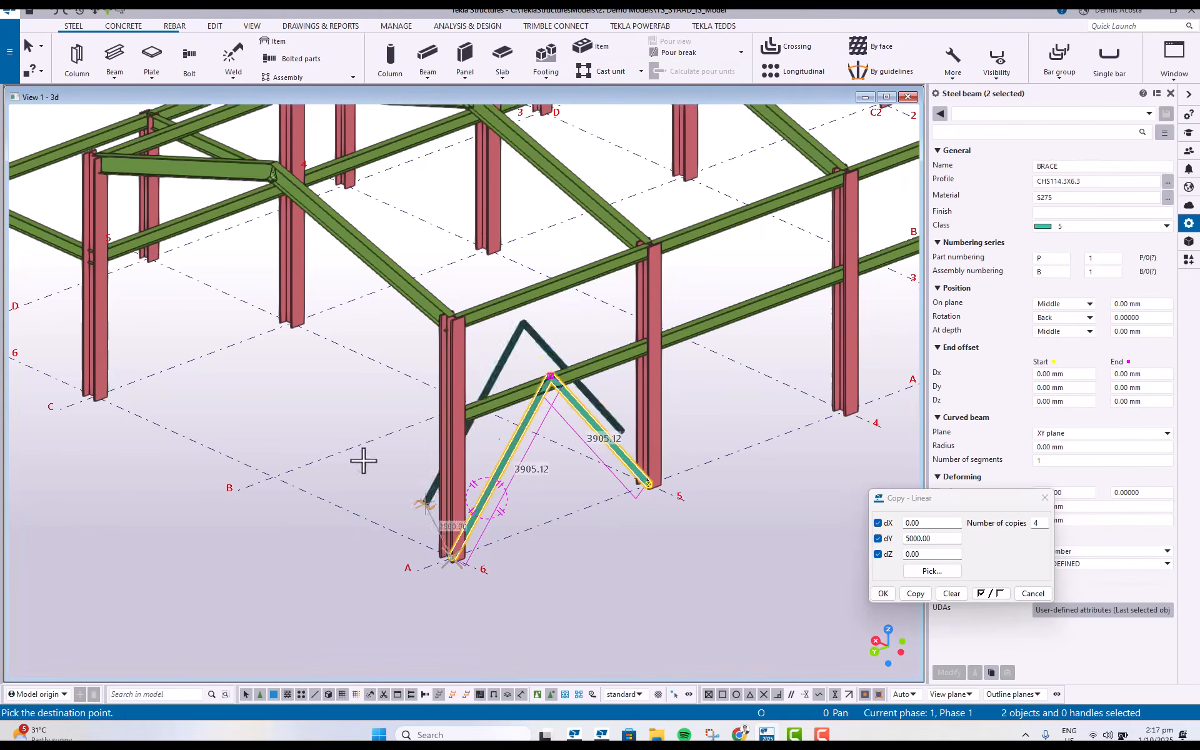
pyautogui.click(93, 401)
pyautogui.rightClick(147, 324)
pyautogui.click(167, 333)
# Copy the four tube braces between frames 5 and 6 linearly with dY -10000 mm and 2 copies.
pyautogui.keyDown('ctrl'); pyautogui.click(230, 256); pyautogui.keyUp('ctrl')
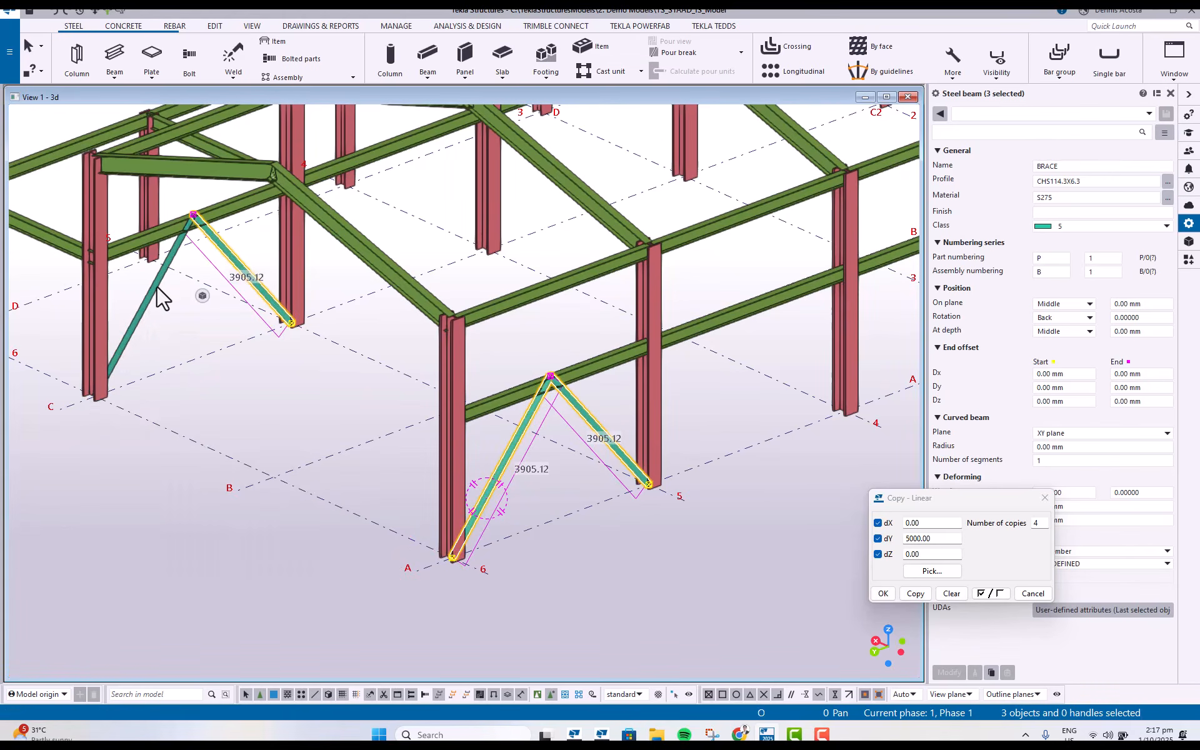
pyautogui.keyDown('ctrl'); pyautogui.click(156, 286); pyautogui.keyUp('ctrl')
pyautogui.rightClick(669, 407)
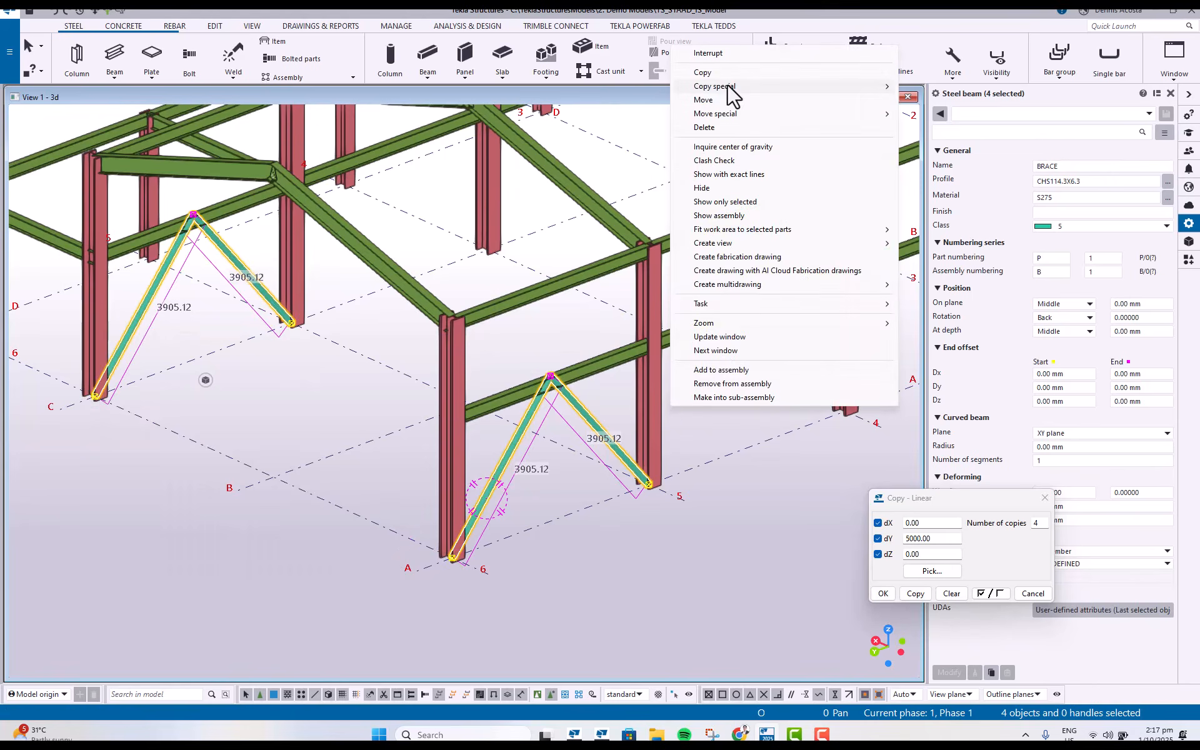
pyautogui.moveTo(731, 88)
pyautogui.click(951, 84)
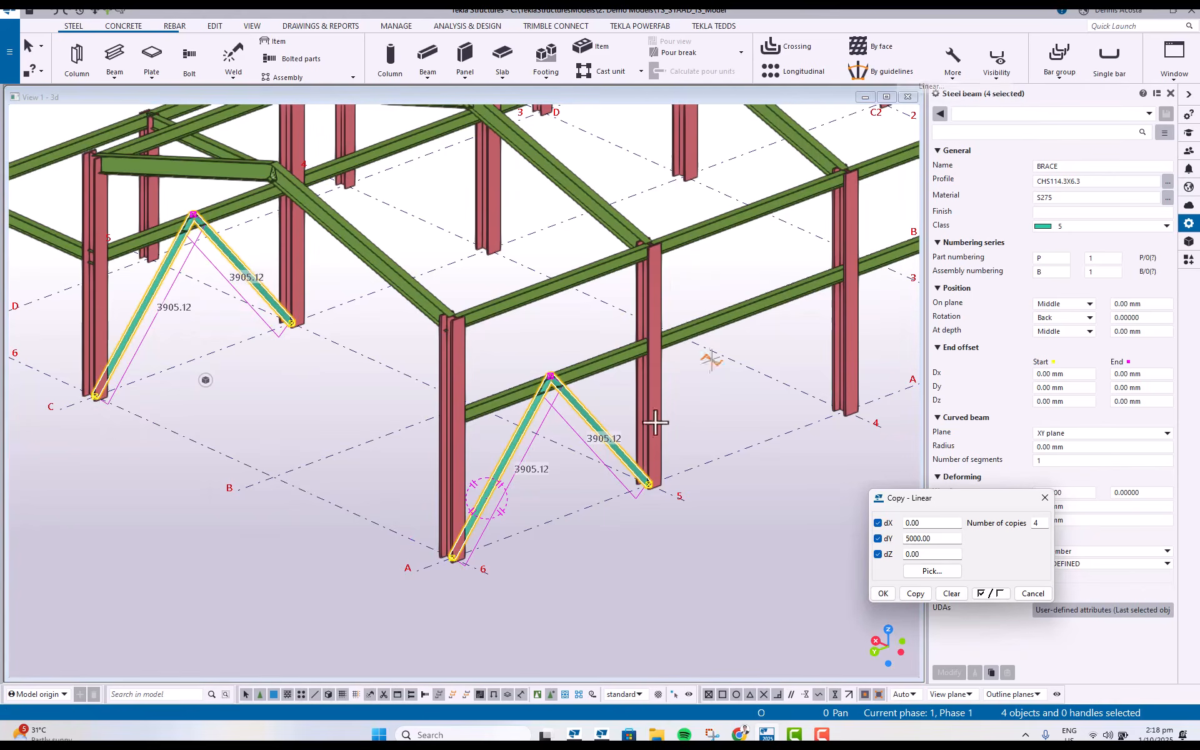
pyautogui.click(454, 560)
pyautogui.moveTo(718, 461); pyautogui.dragTo(472, 461, button='middle')
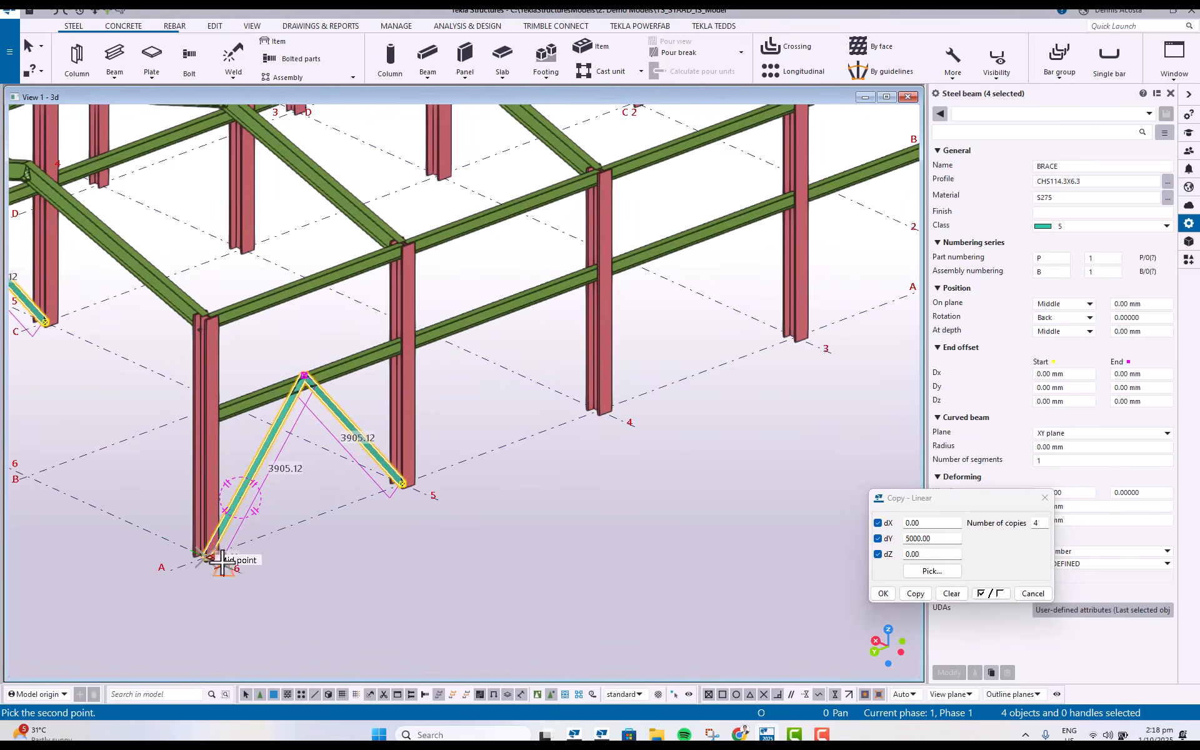
pyautogui.click(603, 414)
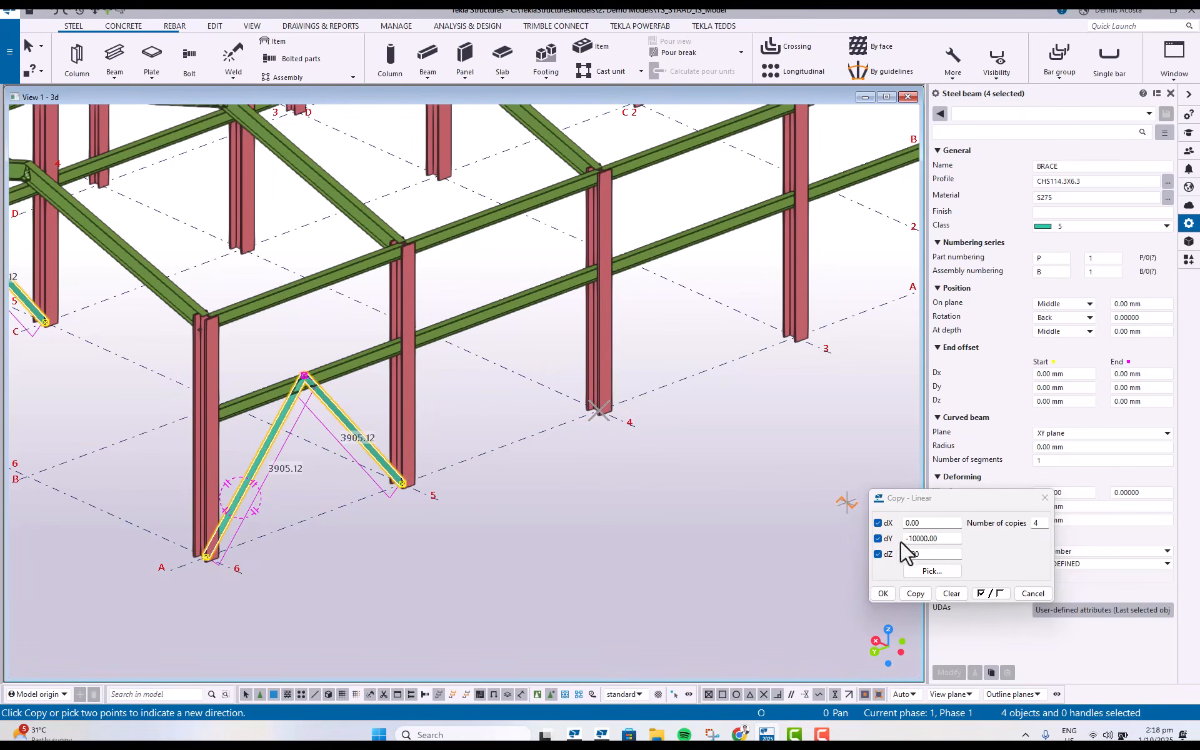
pyautogui.doubleClick(1038, 524)
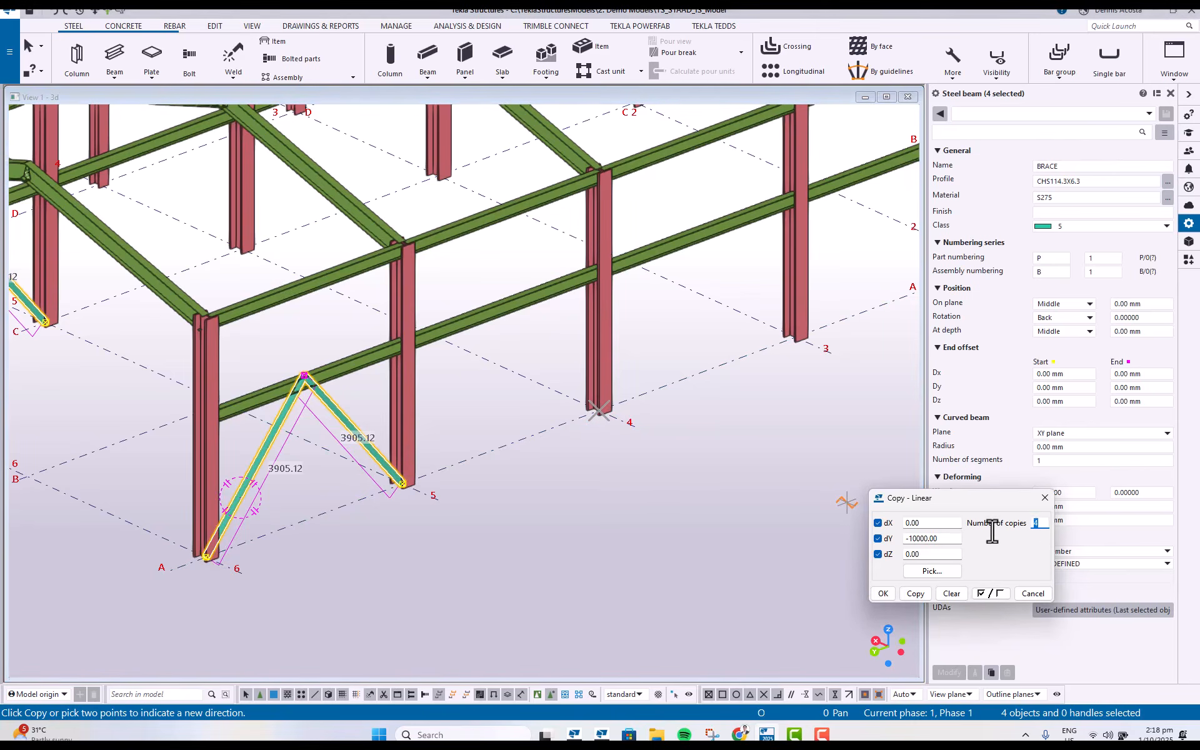
pyautogui.click(915, 593)
pyautogui.scroll(-3, 444, 460)
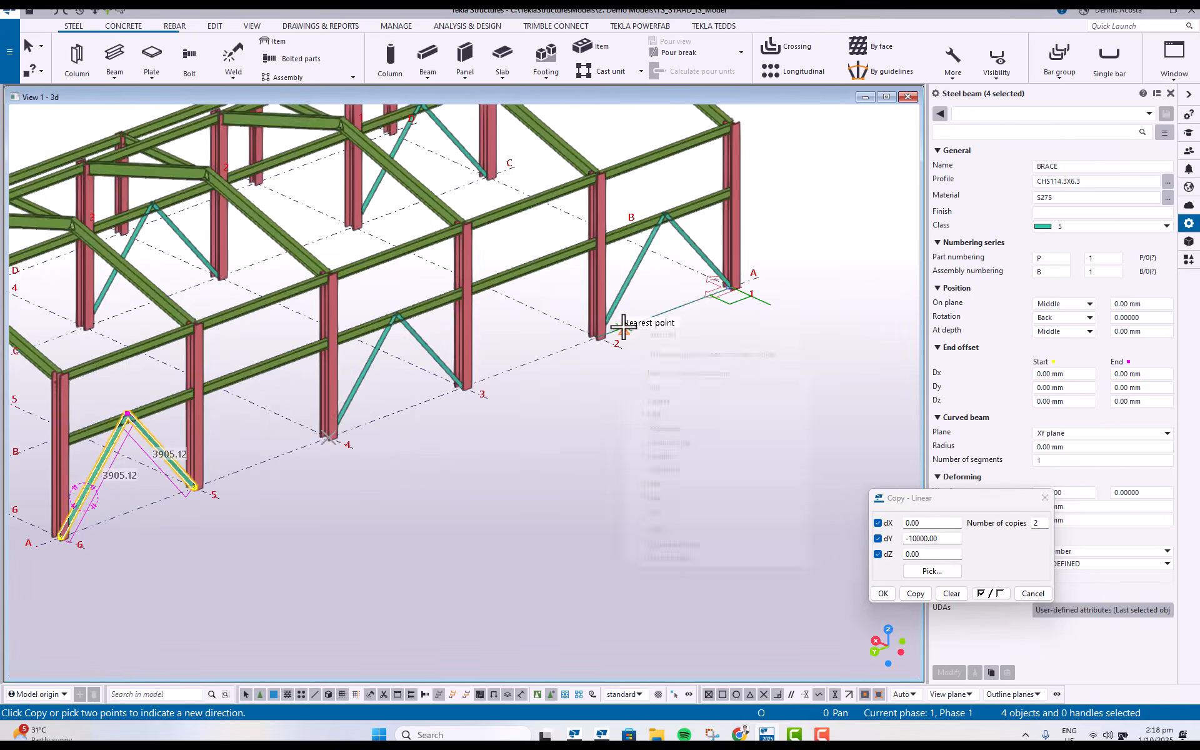
pyautogui.click(654, 334)
# Model a ROD_BRACE roof brace (ROD20) from the rafter apex of frame 1 to the rafter end at the C/2 column.
pyautogui.scroll(-2, 688, 351)
pyautogui.keyDown('ctrl'); pyautogui.moveTo(689, 352); pyautogui.dragTo(453, 362, button='middle'); pyautogui.keyUp('ctrl')
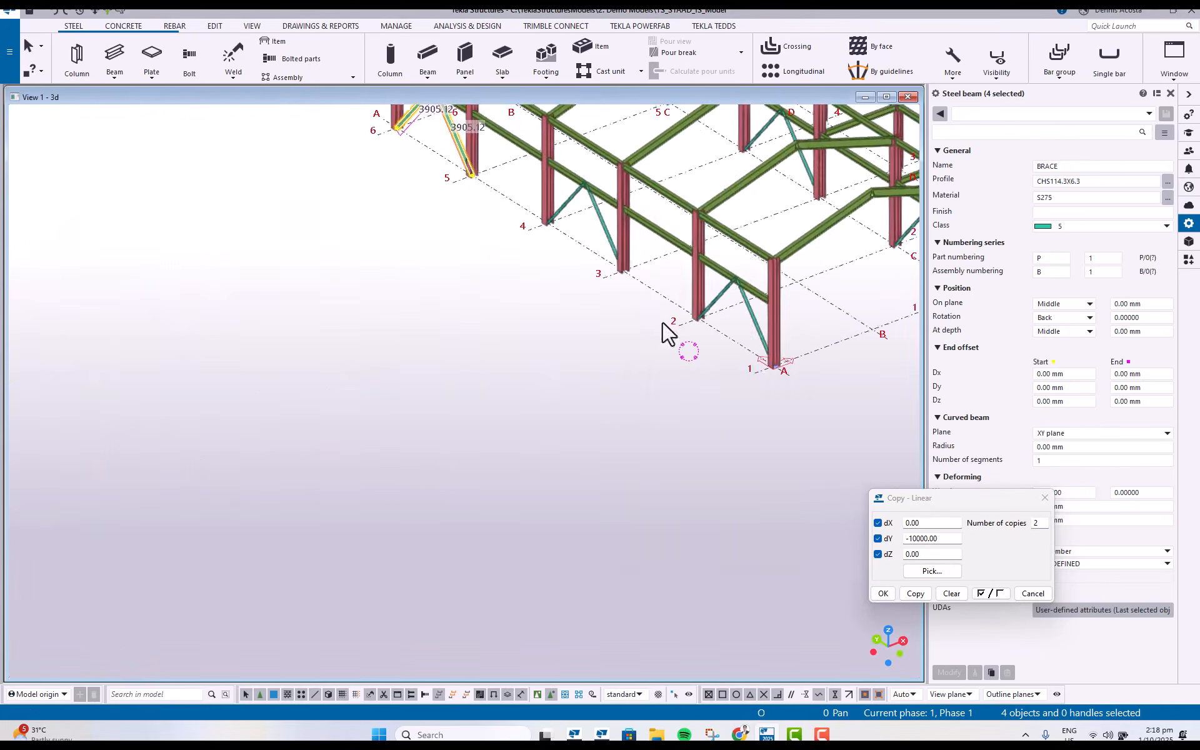
pyautogui.moveTo(695, 322); pyautogui.dragTo(493, 421, button='middle')
pyautogui.scroll(-2, 492, 421)
pyautogui.keyDown('ctrl'); pyautogui.moveTo(631, 348); pyautogui.dragTo(437, 381, button='middle'); pyautogui.keyUp('ctrl')
pyautogui.click(649, 346)
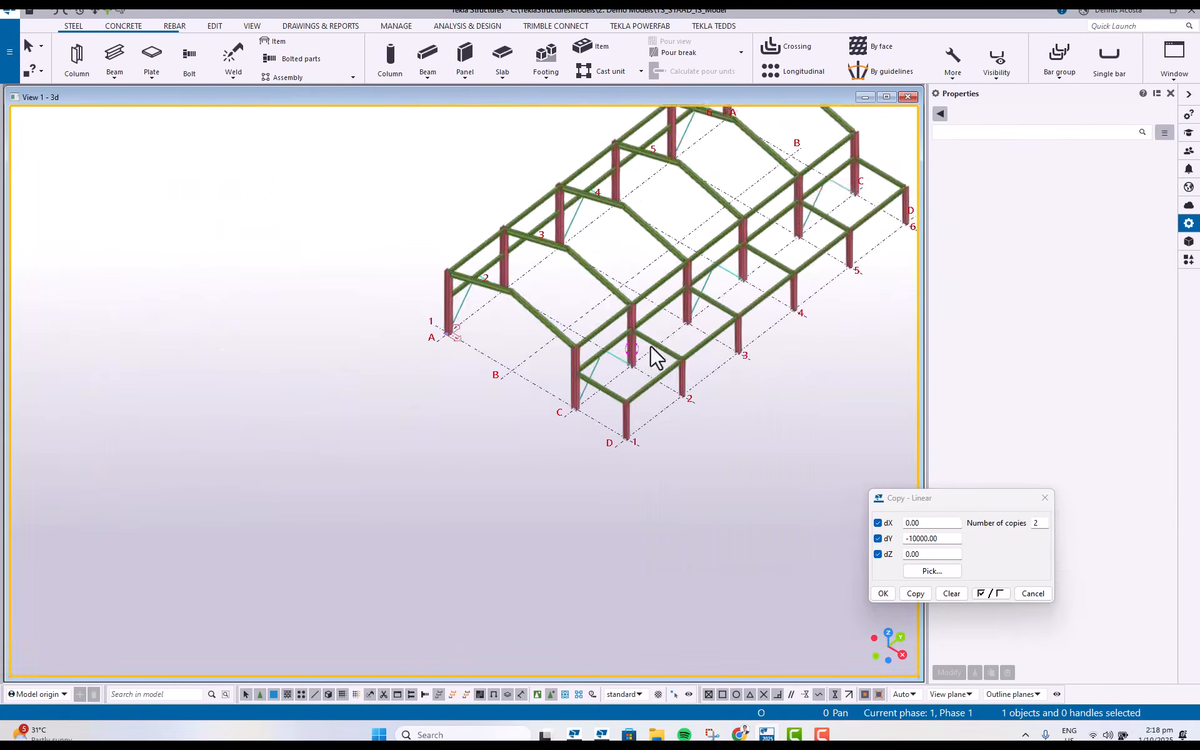
pyautogui.scroll(4, 606, 310)
pyautogui.scroll(2, 532, 287)
pyautogui.moveTo(517, 260)
pyautogui.keyDown('ctrl'); pyautogui.mouseDown(button='middle')
pyautogui.moveTo(573, 250)
pyautogui.moveTo(413, 328)
pyautogui.moveTo(319, 421)
pyautogui.mouseUp(button='middle'); pyautogui.keyUp('ctrl')
pyautogui.scroll(5, 414, 328)
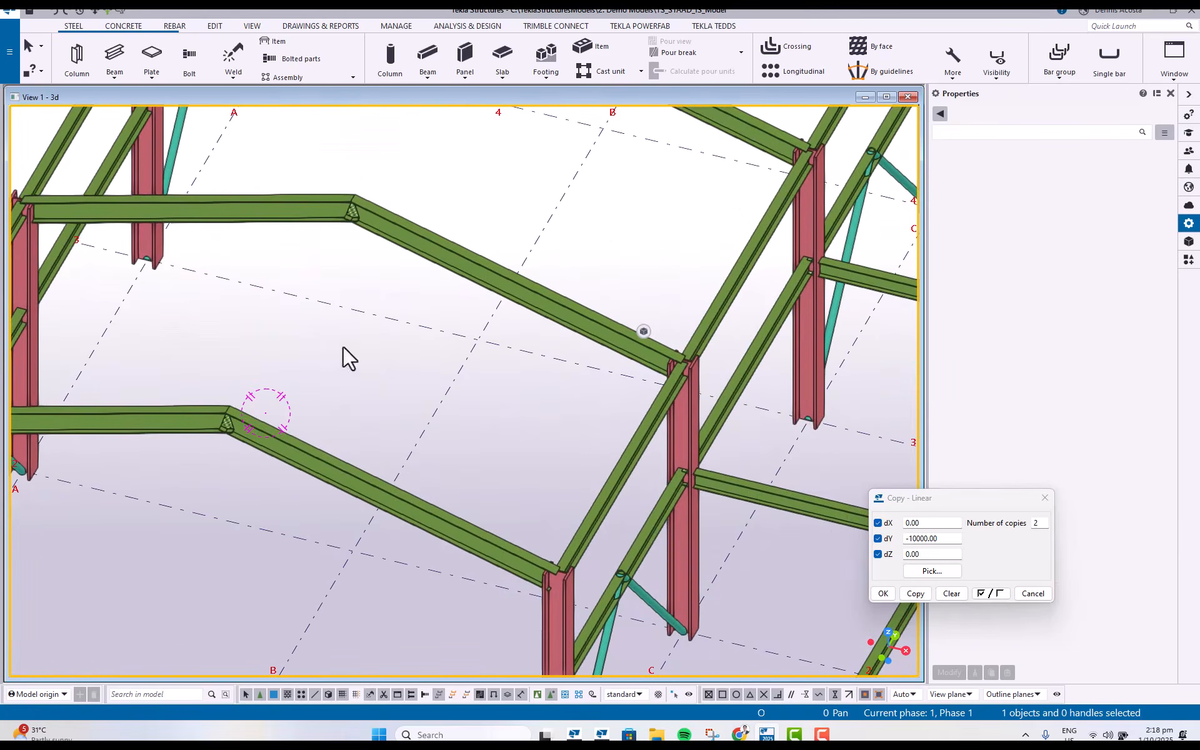
pyautogui.click(115, 56)
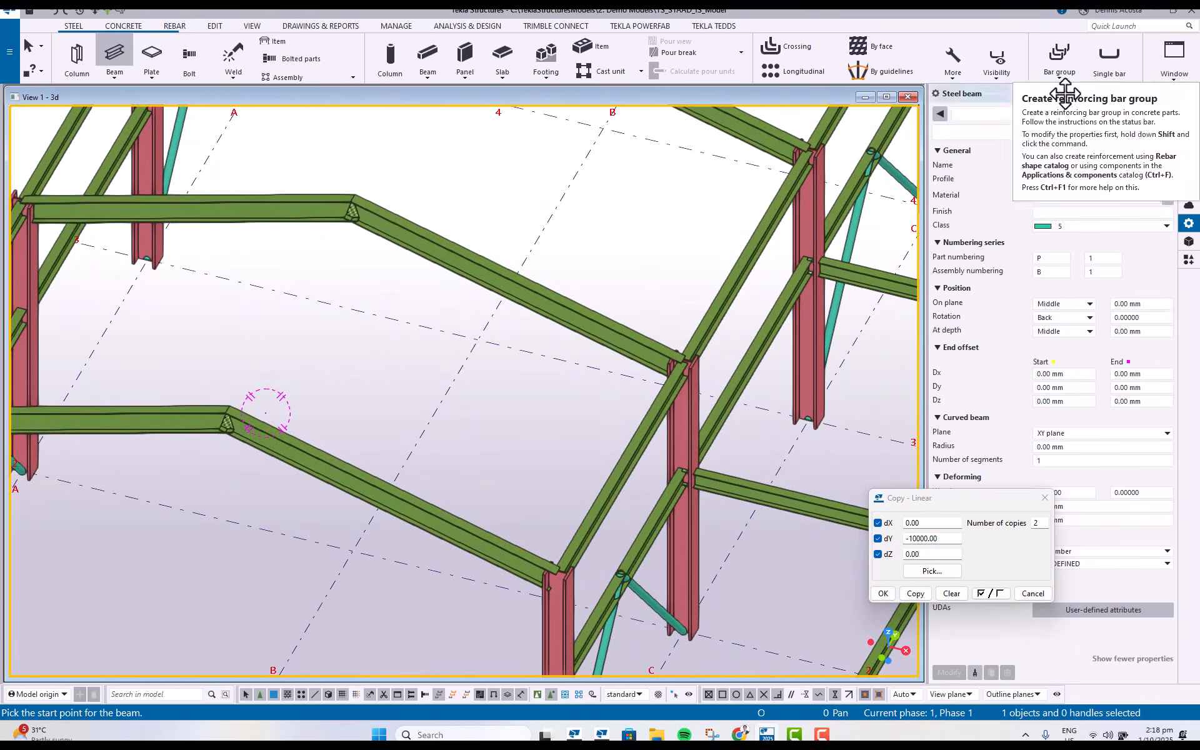
pyautogui.click(1150, 114)
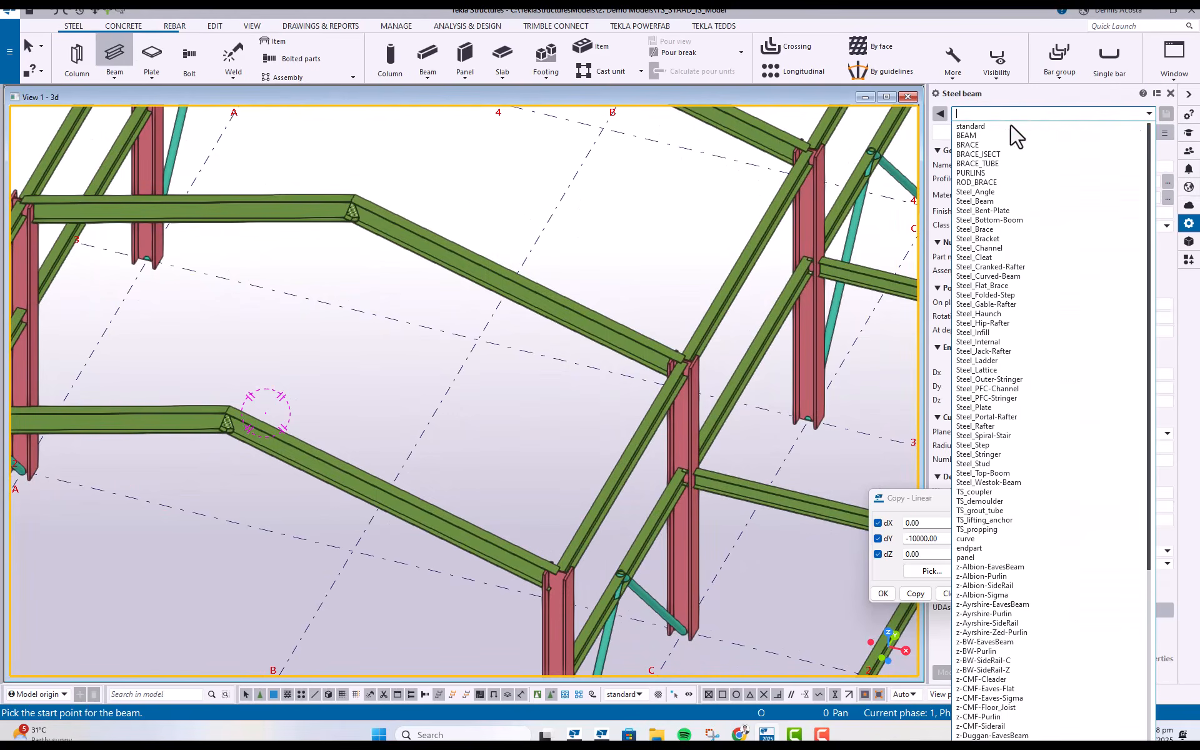
pyautogui.click(998, 182)
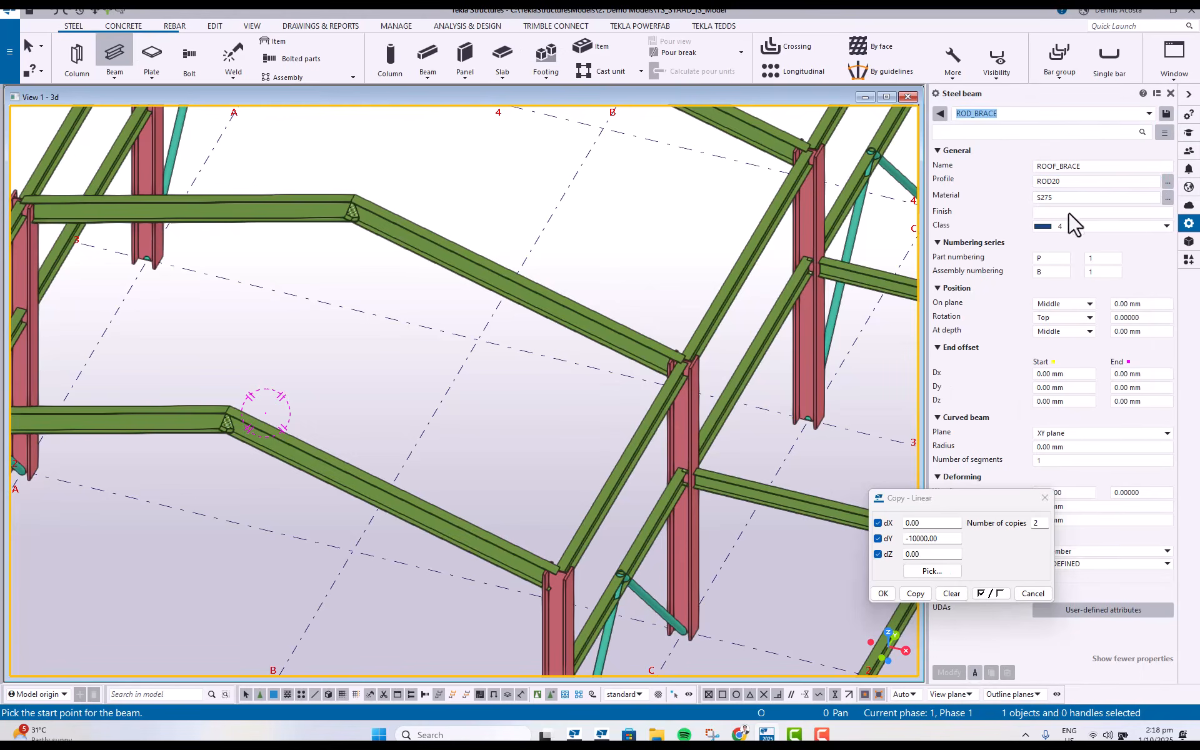
pyautogui.scroll(5, 250, 429)
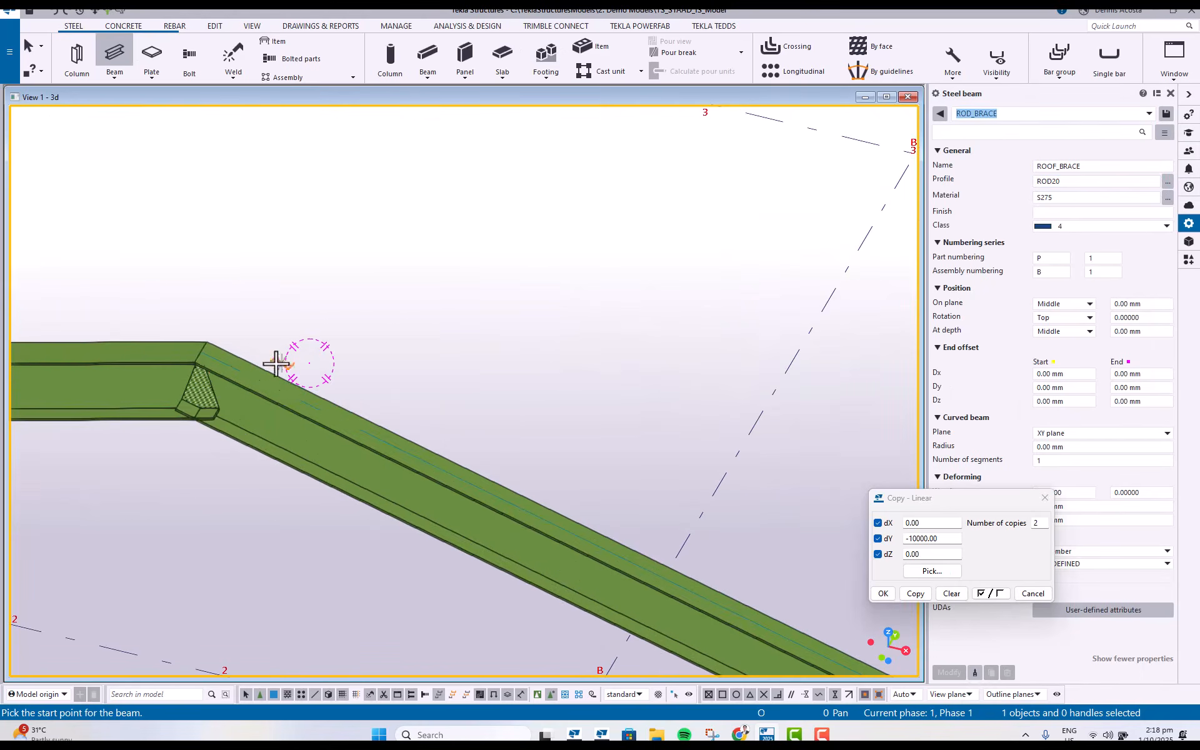
pyautogui.click(201, 350)
pyautogui.scroll(-5, 391, 399)
pyautogui.scroll(8, 667, 320)
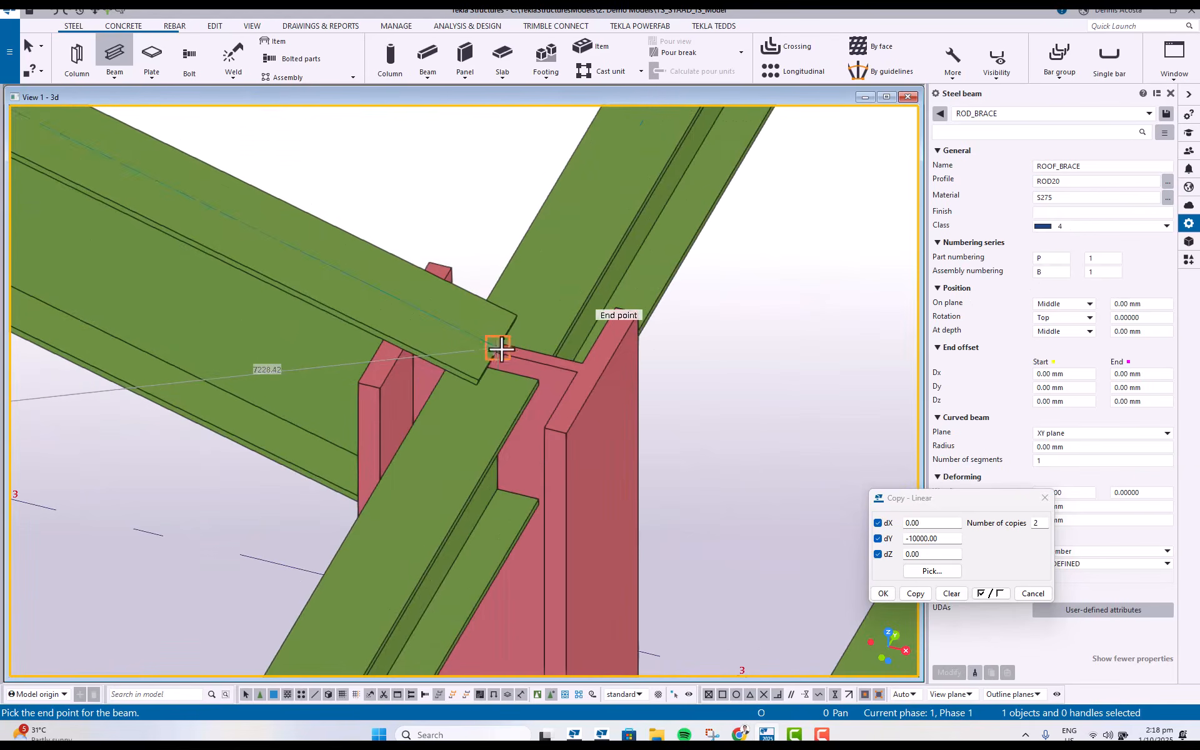
pyautogui.click(496, 349)
# Model the crossing ROD20 roof brace from the rafter apex of frame 2 to the rafter end at the C/1 column.
pyautogui.scroll(-5, 508, 388)
pyautogui.scroll(8, 347, 222)
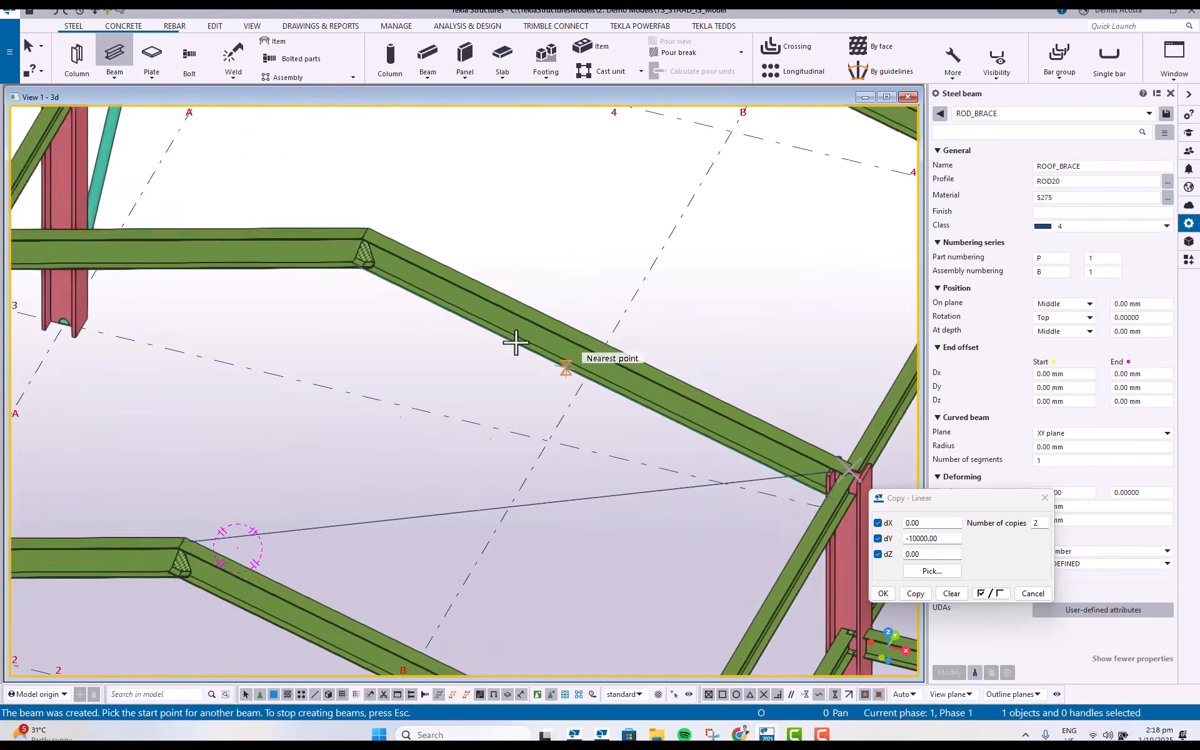
pyautogui.click(354, 206)
pyautogui.moveTo(548, 511); pyautogui.dragTo(388, 187, button='middle')
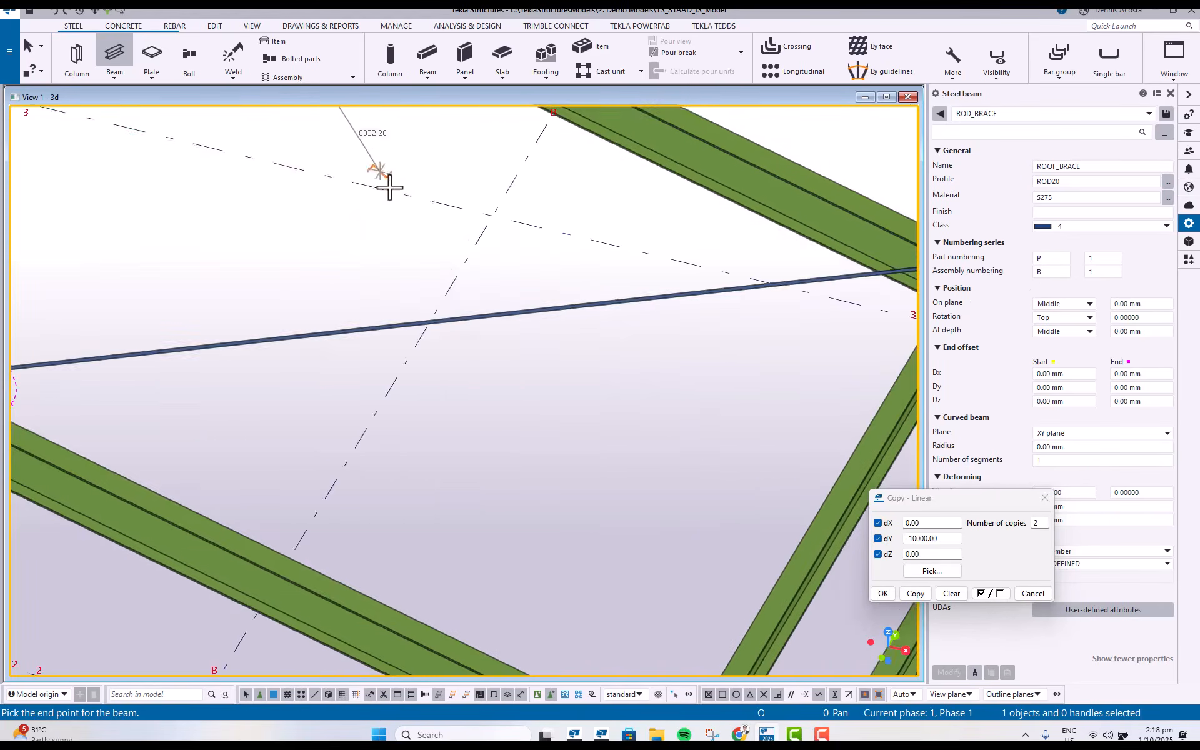
pyautogui.scroll(-2, 400, 212)
pyautogui.scroll(5, 563, 531)
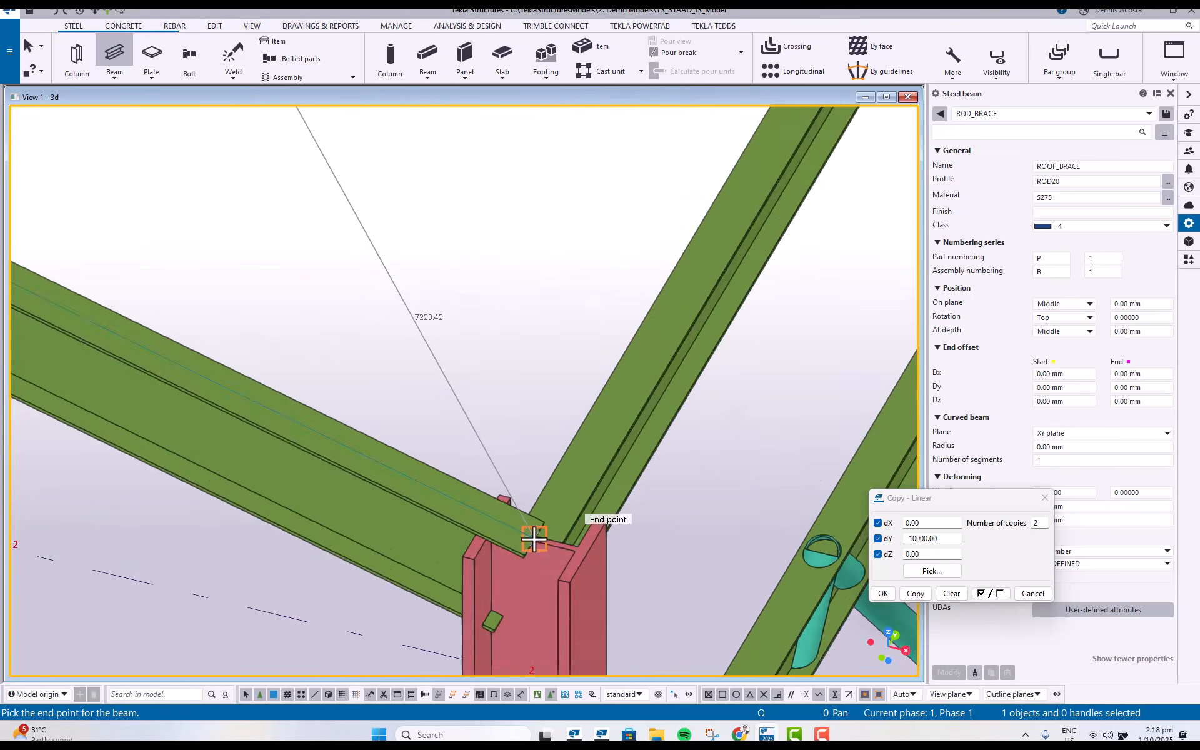
pyautogui.click(534, 540)
pyautogui.scroll(-6, 507, 433)
pyautogui.rightClick(453, 308)
pyautogui.click(478, 319)
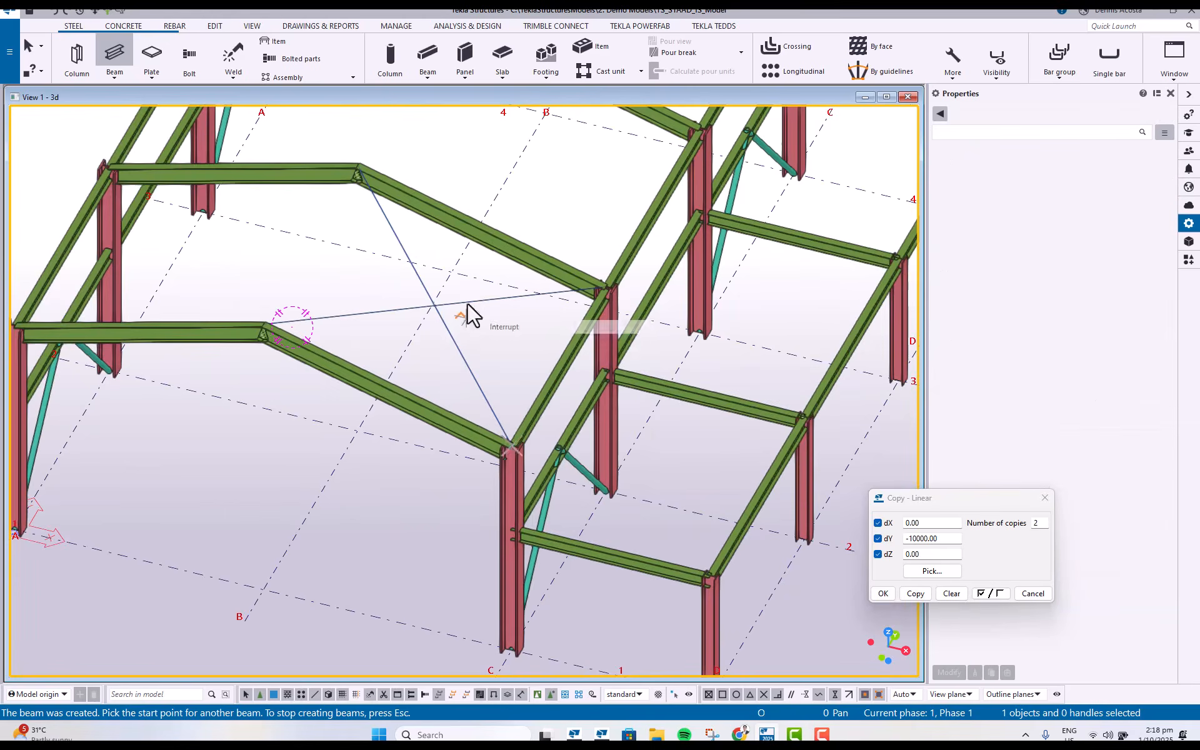
# Mirror-copy the two crossed roof braces about grid line B (X0 5000 mm, angle 90) onto the other roof slope.
pyautogui.moveTo(448, 329); pyautogui.dragTo(448, 329)
pyautogui.rightClick(467, 312)
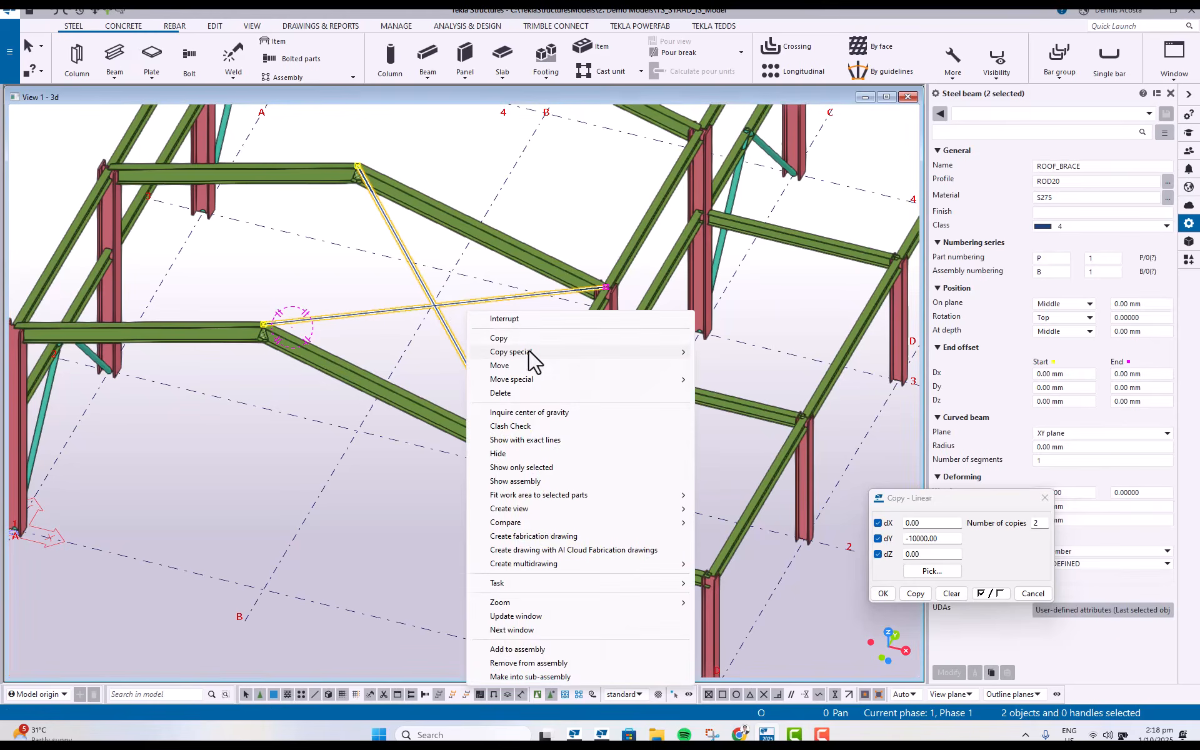
pyautogui.moveTo(532, 360)
pyautogui.click(741, 369)
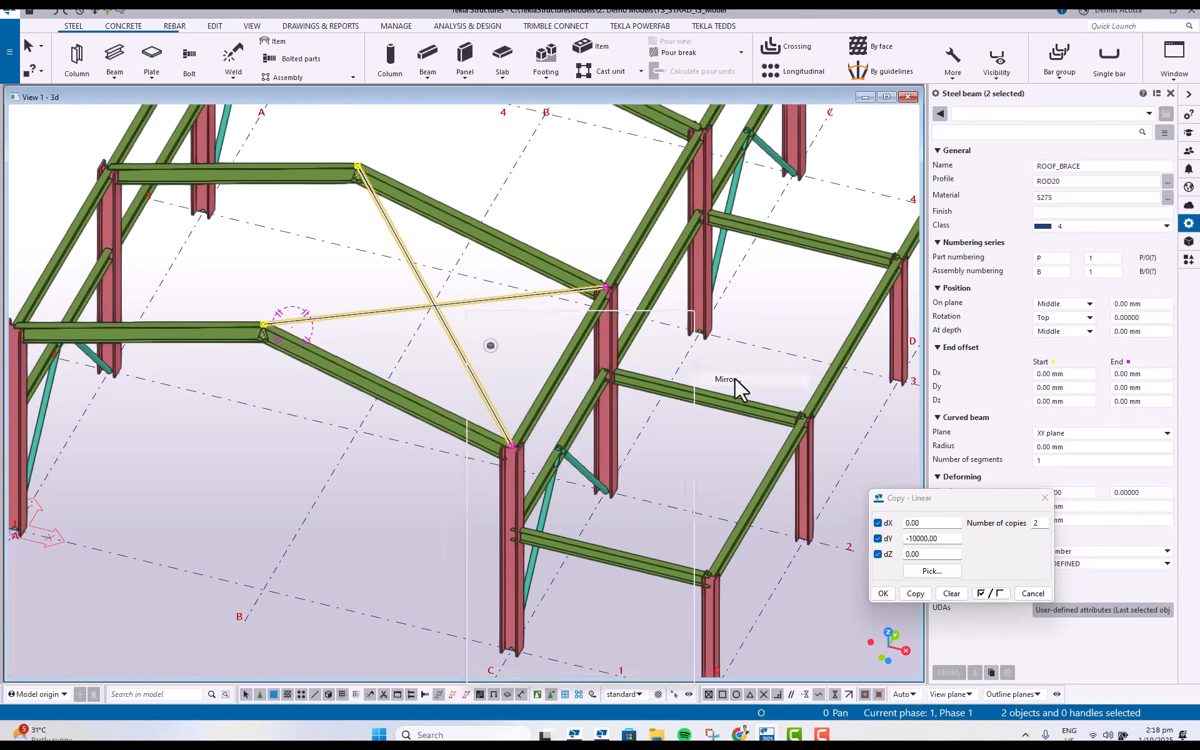
pyautogui.click(263, 588)
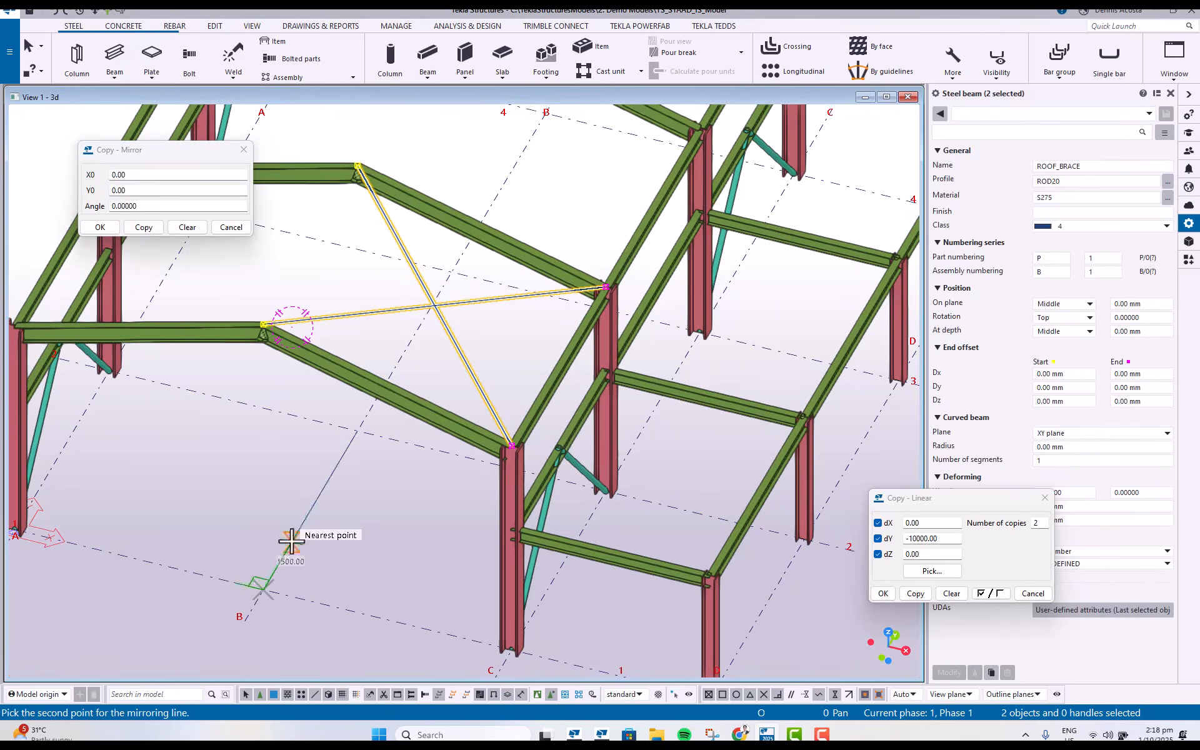
pyautogui.click(291, 541)
pyautogui.click(141, 228)
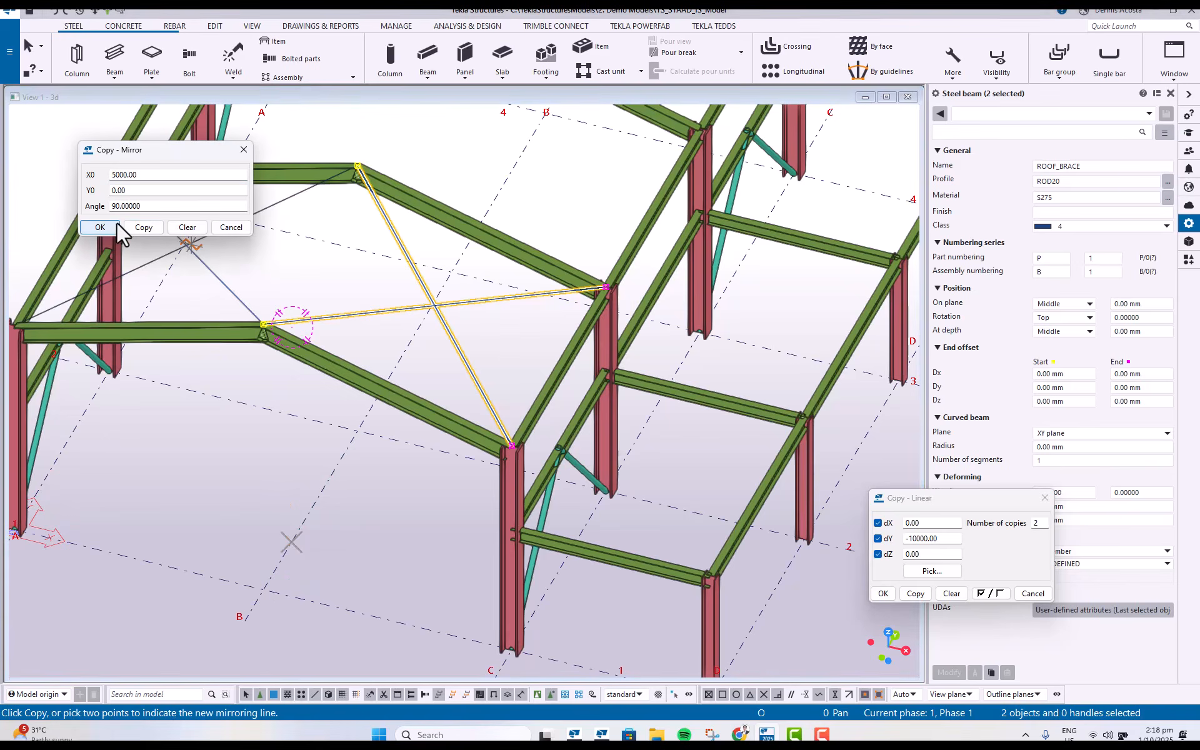
pyautogui.click(107, 224)
pyautogui.rightClick(228, 227)
pyautogui.click(245, 233)
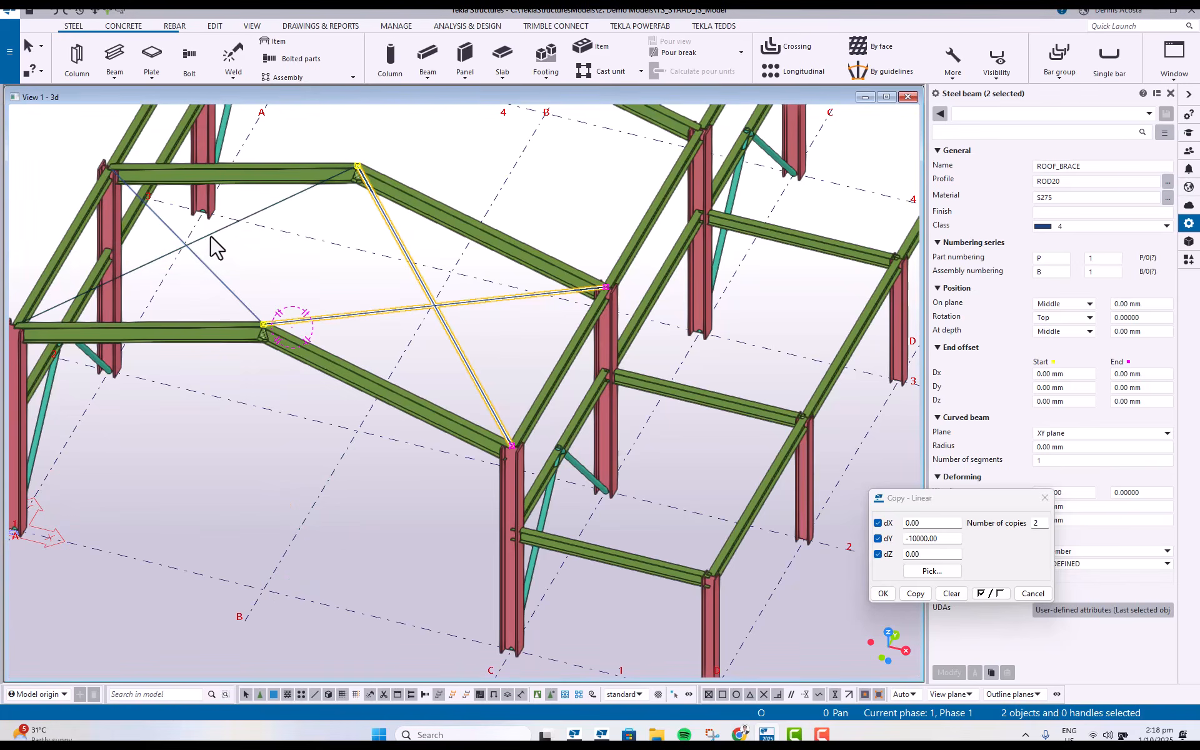
# Copy the four roof braces between frames 1 and 2 linearly with dY 10000 mm and 2 copies.
pyautogui.keyDown('ctrl'); pyautogui.moveTo(211, 235); pyautogui.dragTo(187, 260); pyautogui.keyUp('ctrl')
pyautogui.scroll(-2, 360, 369)
pyautogui.scroll(-1, 361, 378)
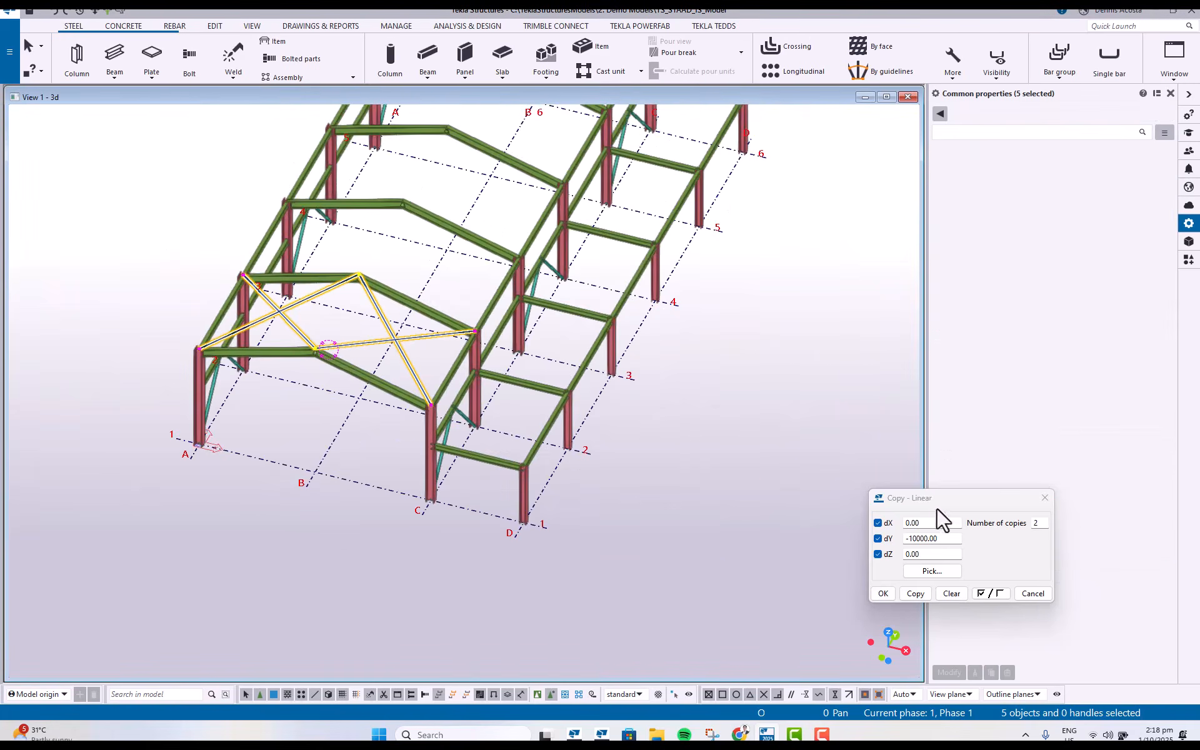
pyautogui.click(908, 539)
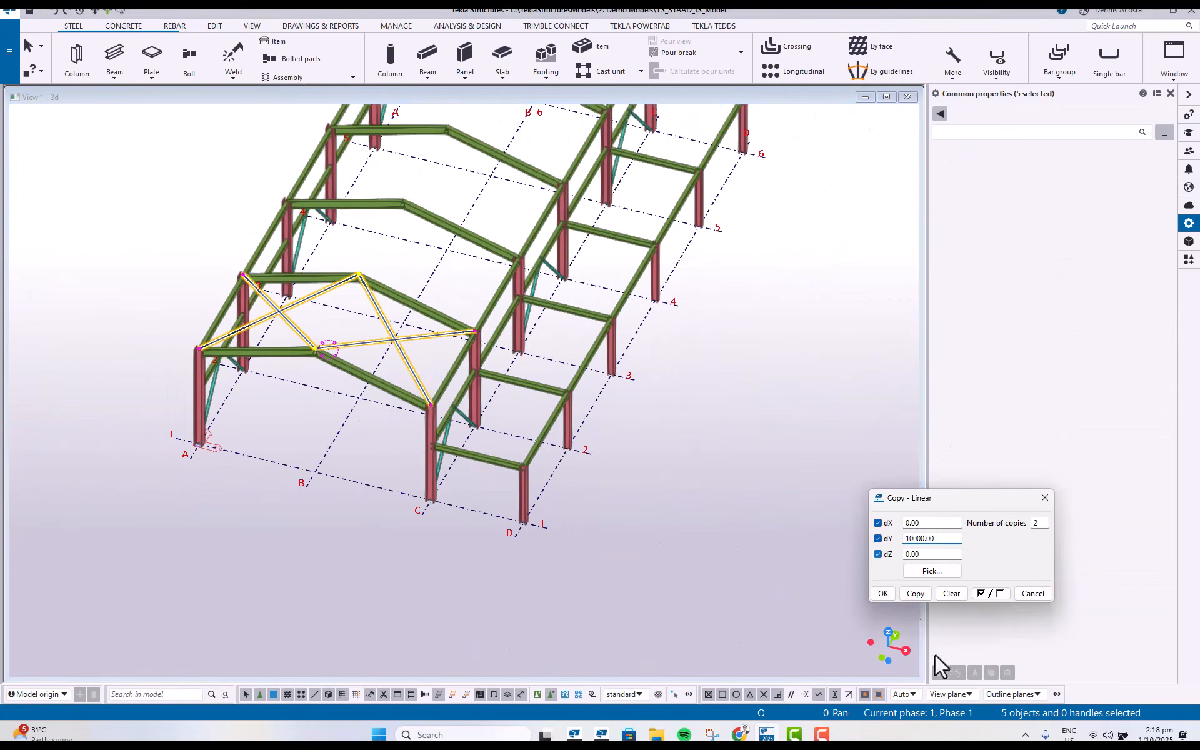
pyautogui.click(917, 593)
pyautogui.scroll(-3, 550, 474)
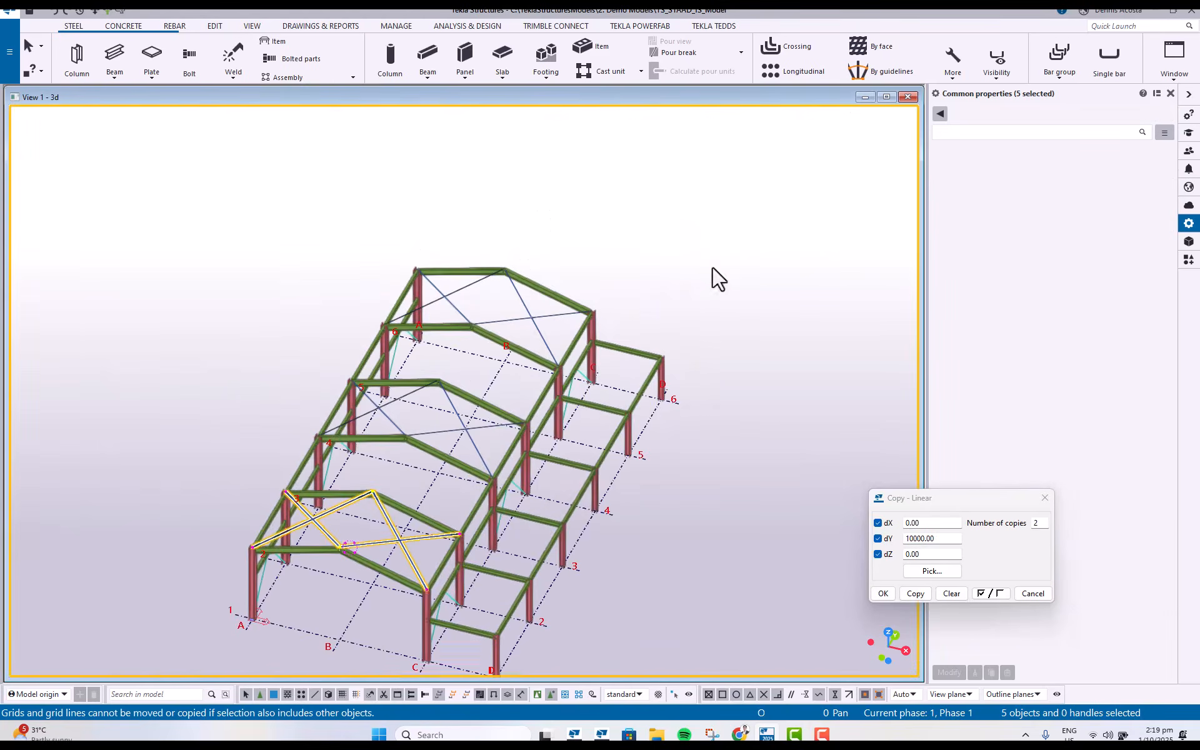
# Examine the roof and wall bracing across all bays of the building from several angles.
pyautogui.scroll(5, 550, 505)
pyautogui.keyDown('ctrl'); pyautogui.moveTo(529, 486); pyautogui.dragTo(461, 352, button='middle'); pyautogui.keyUp('ctrl')
pyautogui.scroll(-1, 519, 369)
pyautogui.scroll(2, 644, 422)
pyautogui.scroll(-1, 462, 351)
pyautogui.keyDown('ctrl'); pyautogui.moveTo(464, 352); pyautogui.dragTo(524, 413, button='middle'); pyautogui.keyUp('ctrl')
pyautogui.scroll(1, 546, 421)
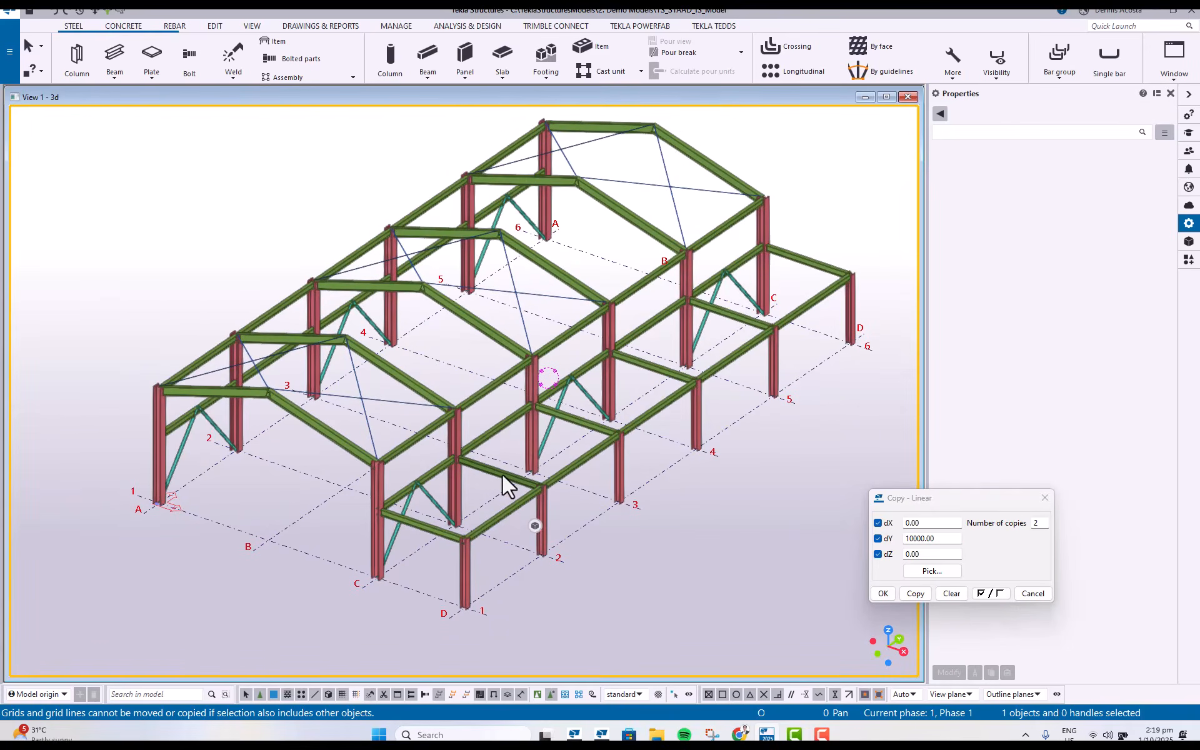
# Make the named view Grid 1 visible and close the list of views.
pyautogui.hotkey('ctrl', 'i')
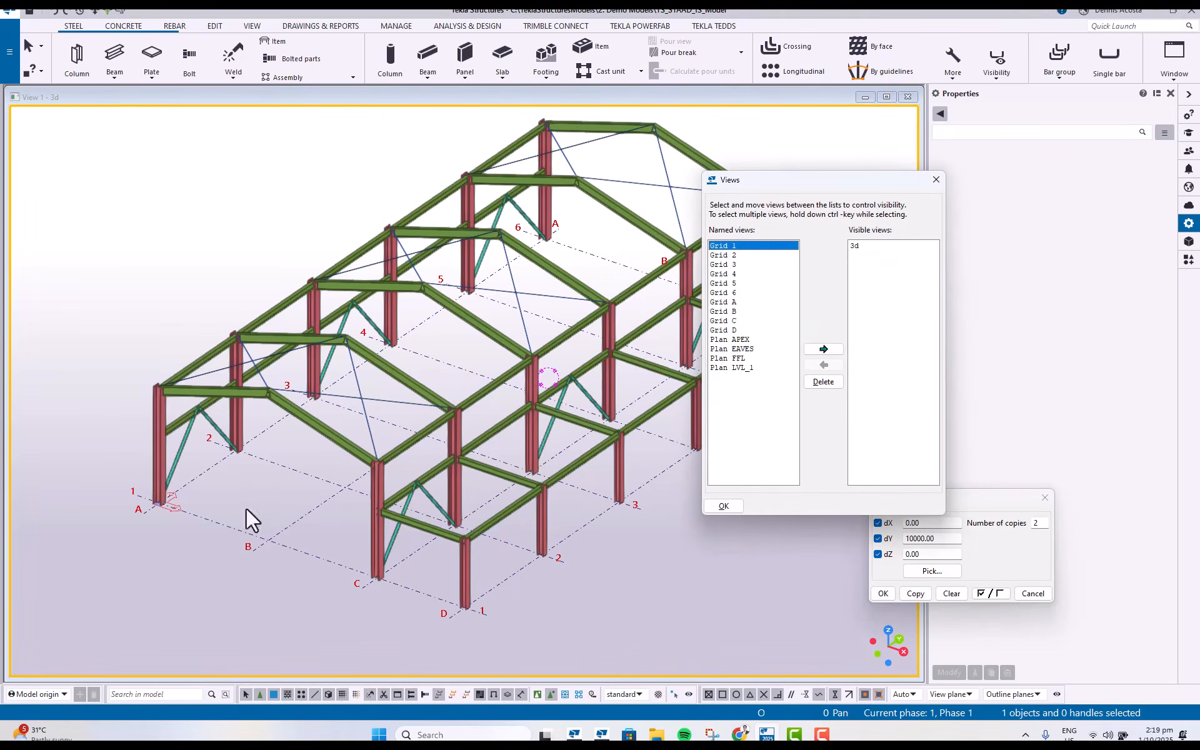
pyautogui.click(823, 349)
pyautogui.click(935, 180)
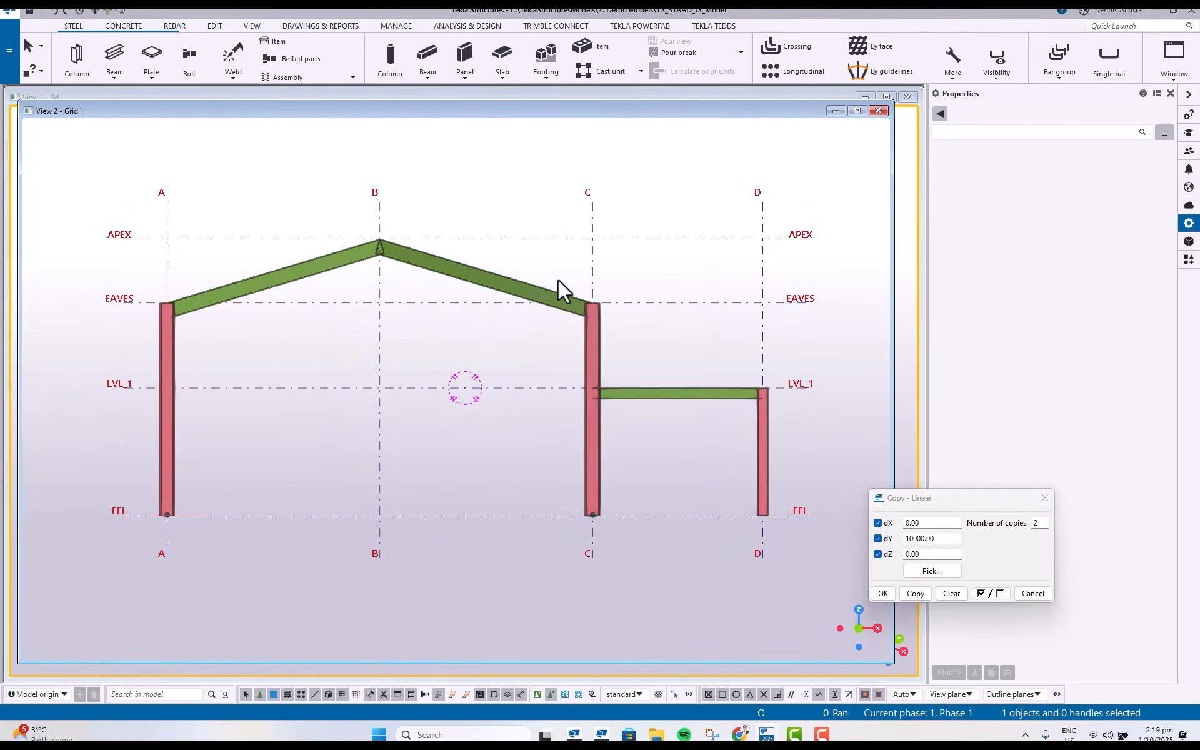
# Create and open a general arrangement drawing of the Grid 1 view using the 1-Elevation Dwg drawing properties.
pyautogui.click(325, 26)
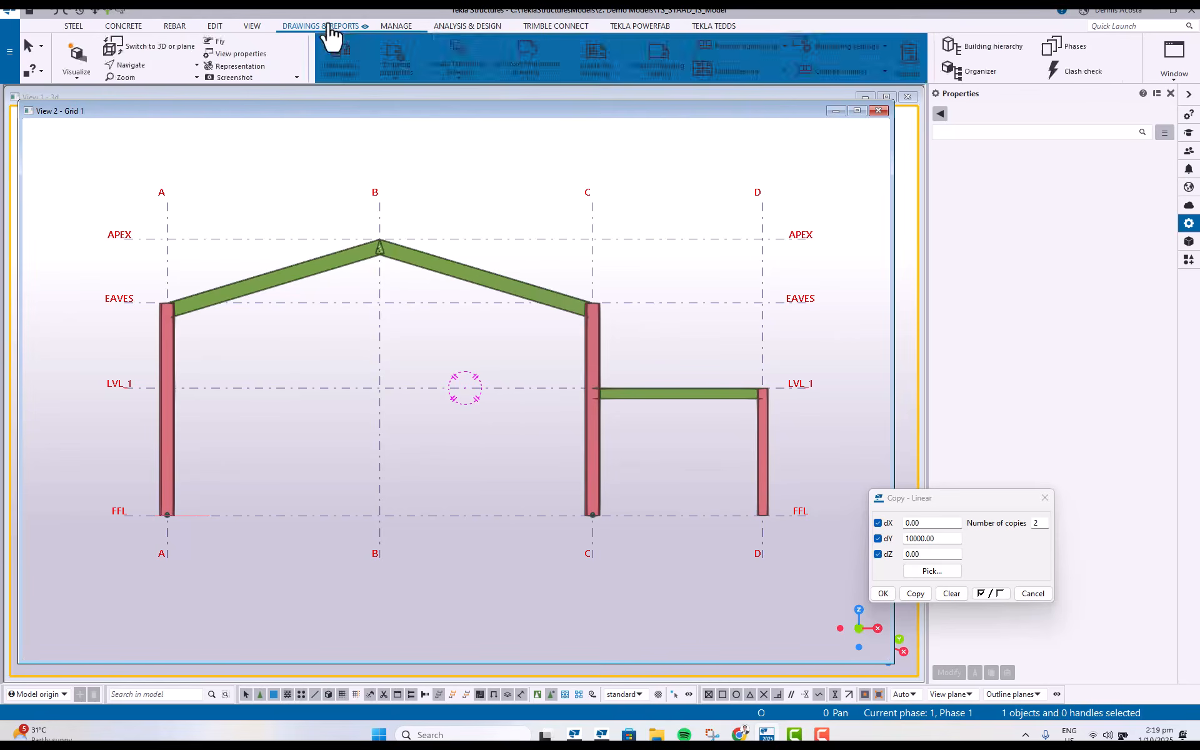
pyautogui.click(344, 70)
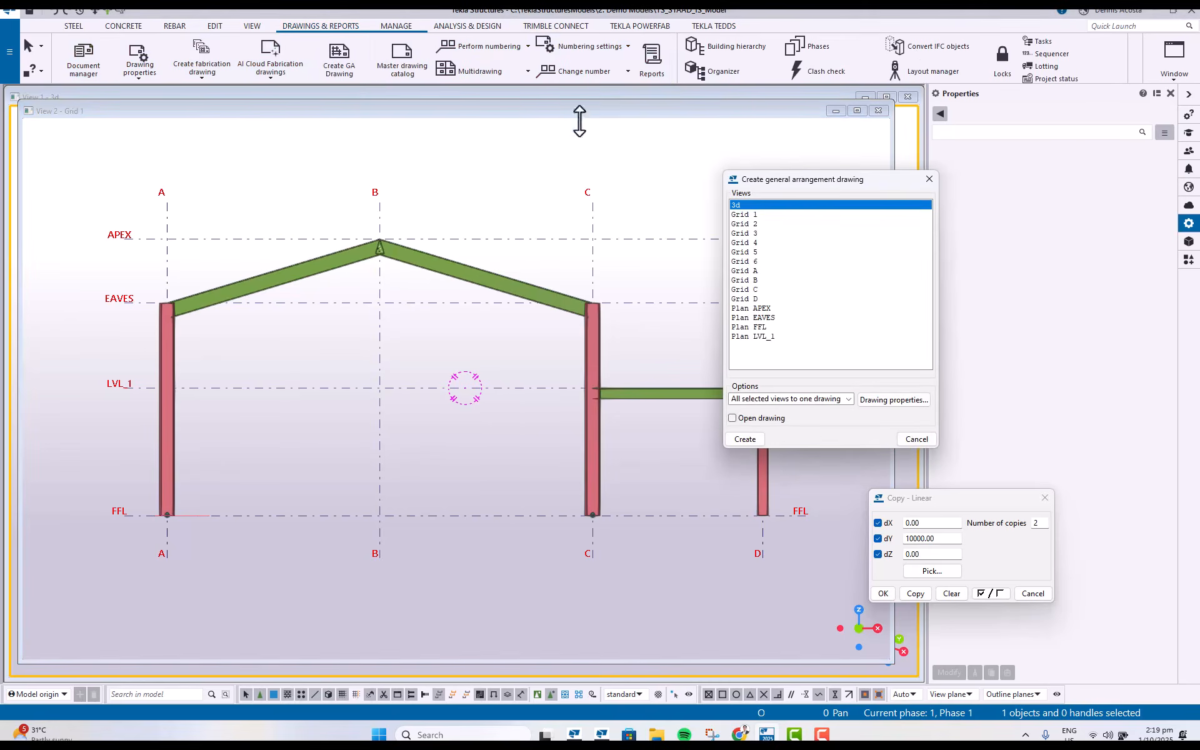
pyautogui.click(755, 215)
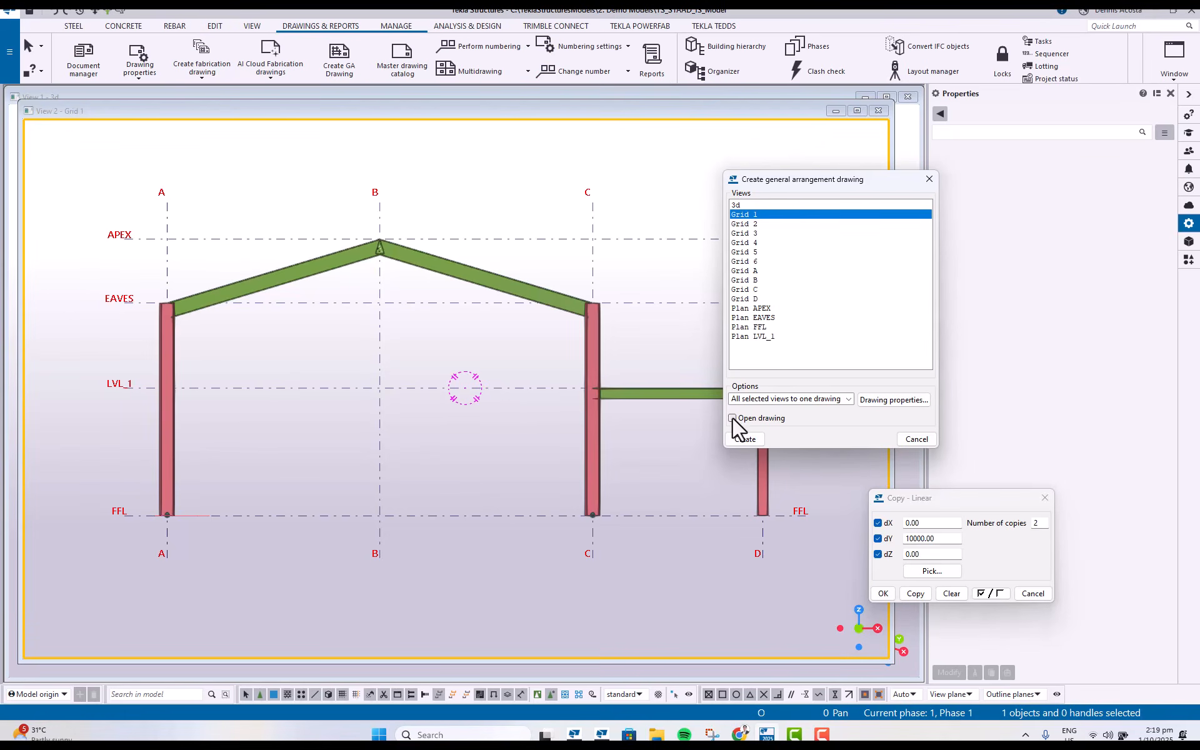
pyautogui.click(894, 399)
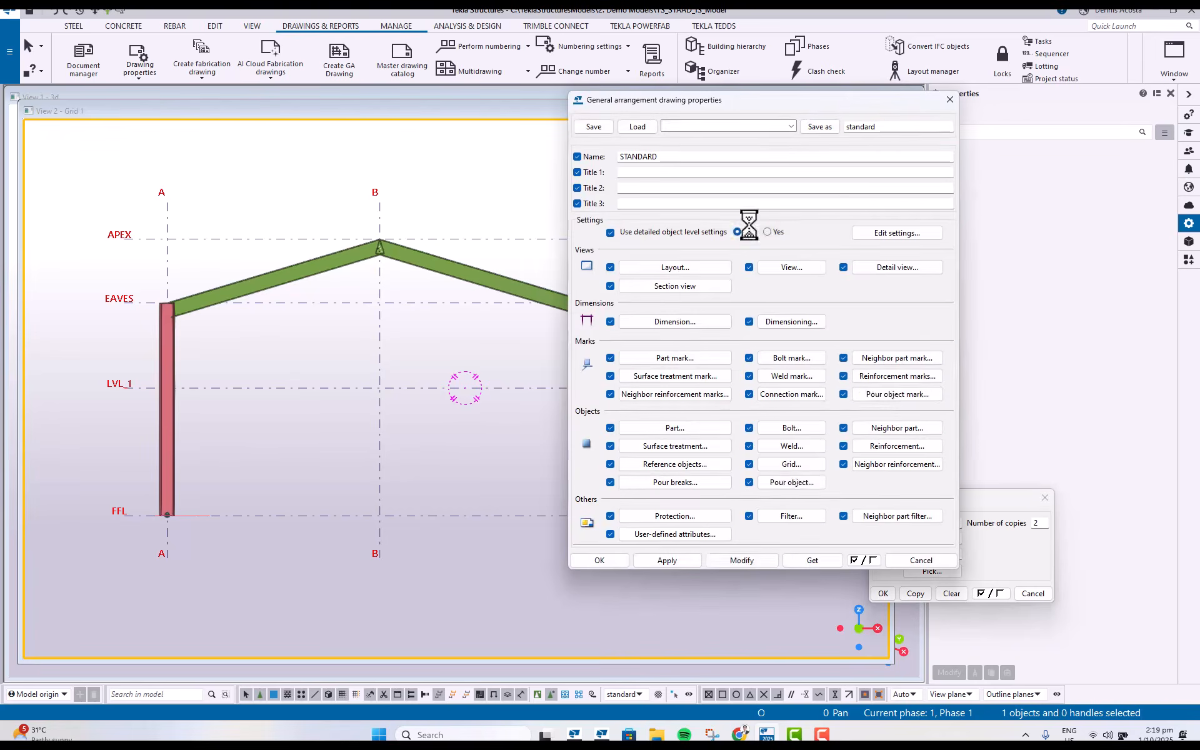
pyautogui.click(760, 127)
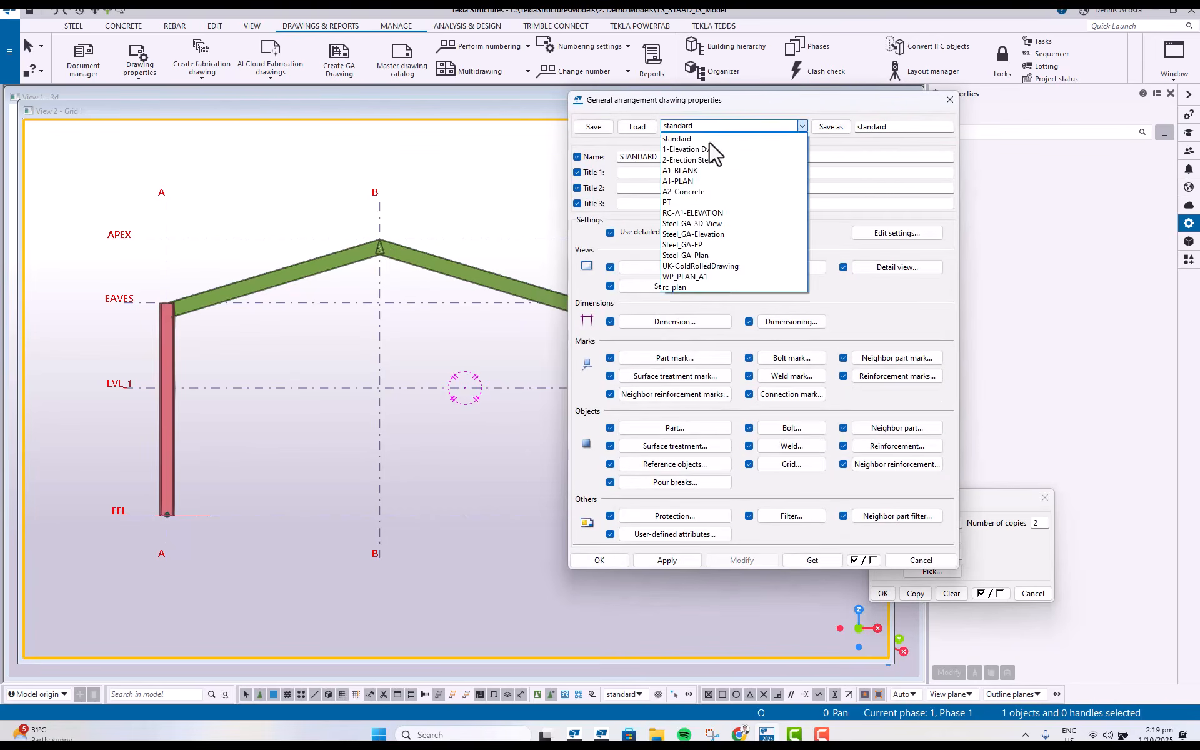
pyautogui.click(710, 150)
pyautogui.click(644, 126)
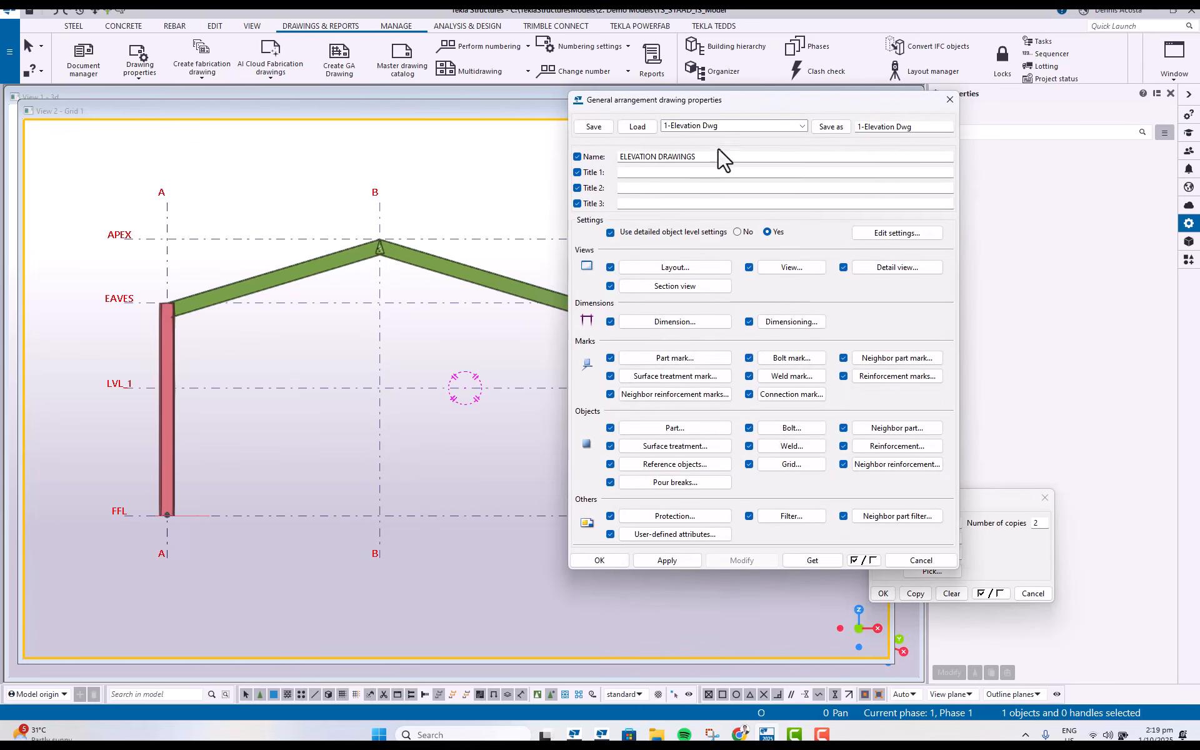
pyautogui.click(614, 558)
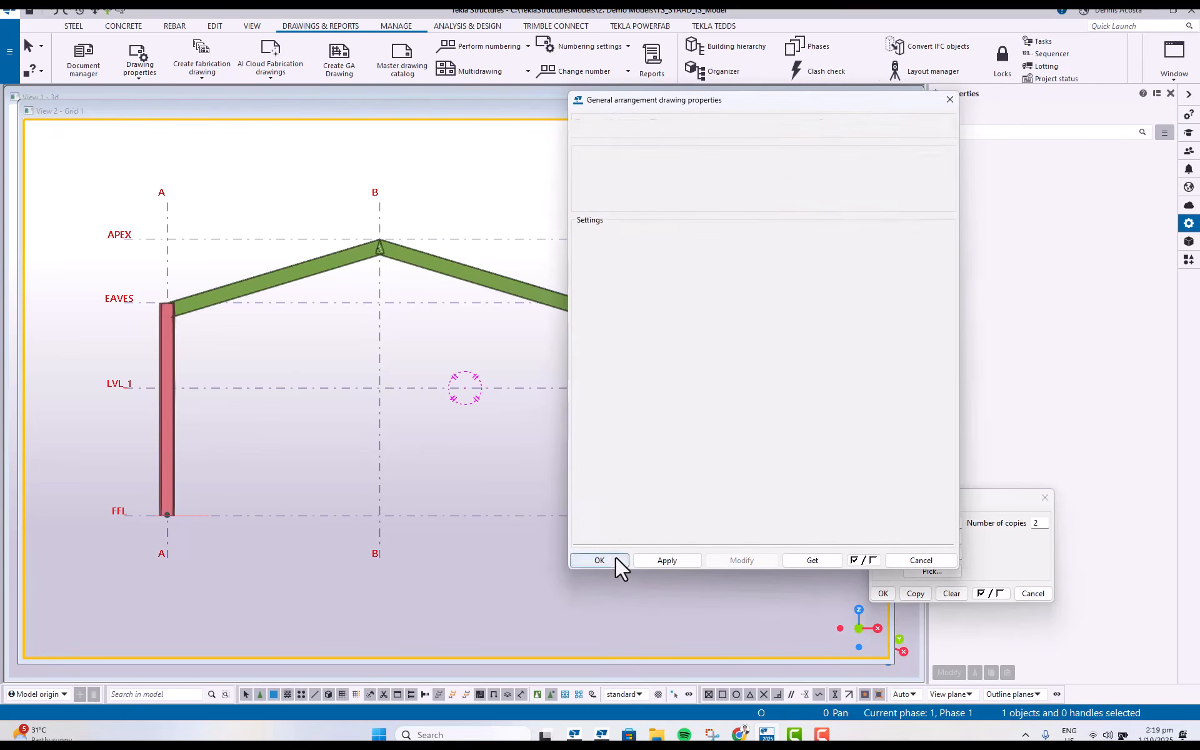
pyautogui.click(744, 439)
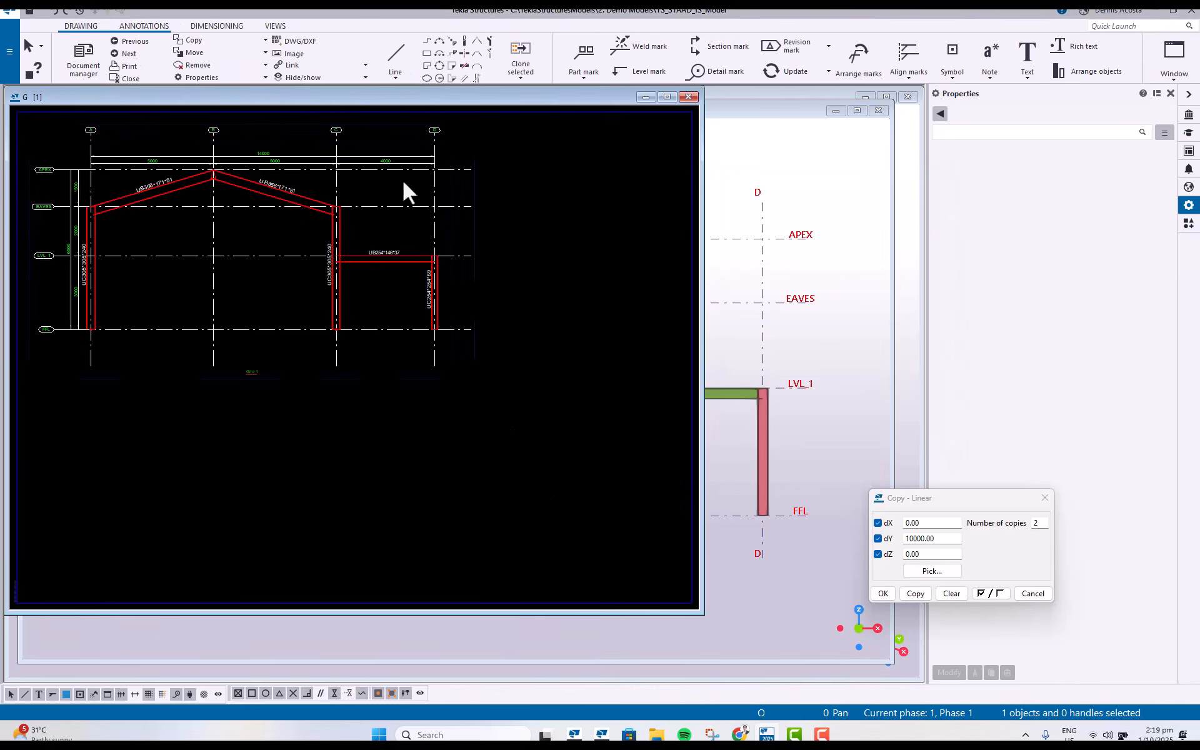
# Maximize the Grid 1 elevation drawing and examine its grid dimensions, level dimensions and profile marks on the columns and rafters.
pyautogui.click(667, 98)
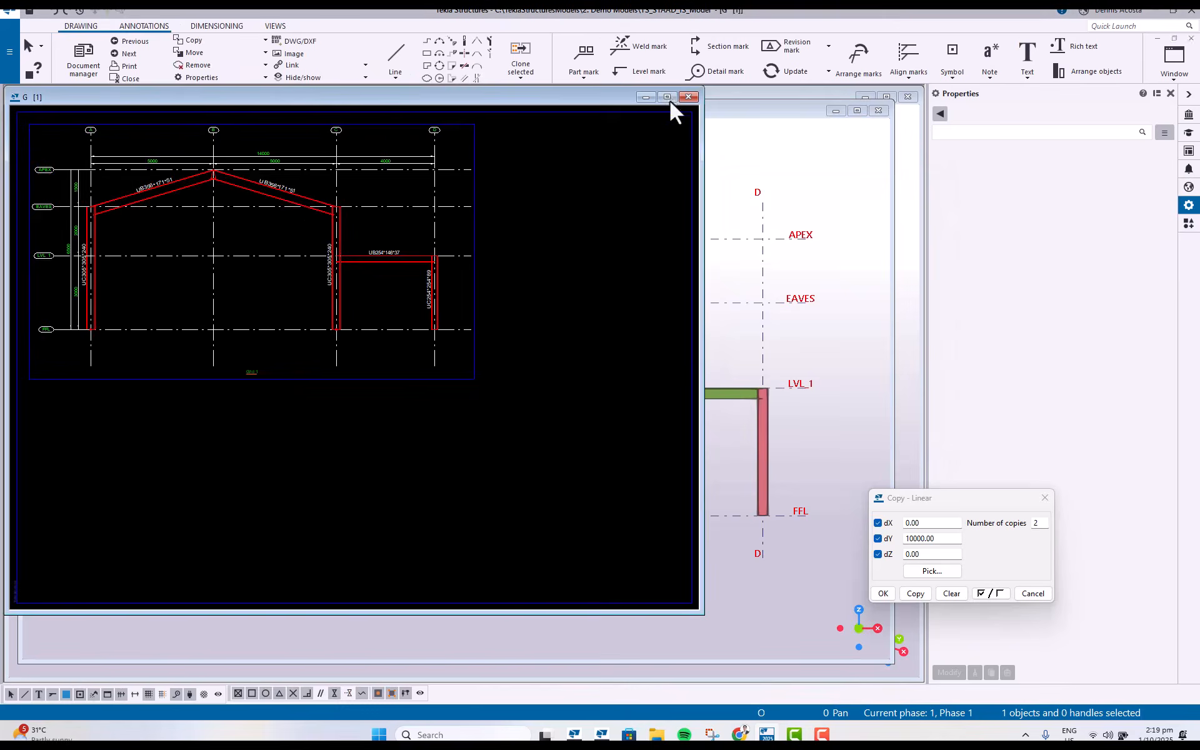
pyautogui.scroll(4, 431, 300)
pyautogui.moveTo(467, 299); pyautogui.dragTo(513, 293, button='middle')
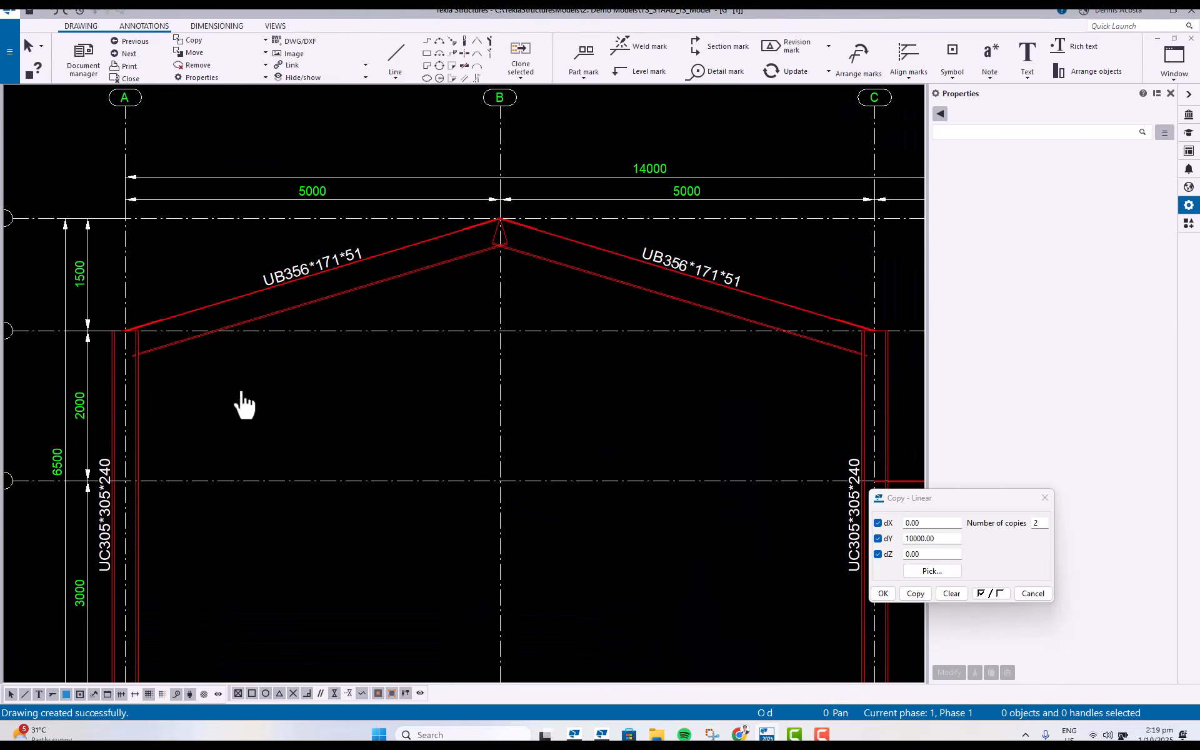
pyautogui.moveTo(239, 393); pyautogui.dragTo(303, 309, button='middle')
pyautogui.scroll(-4, 309, 346)
pyautogui.scroll(2, 197, 326)
pyautogui.scroll(3, 197, 331)
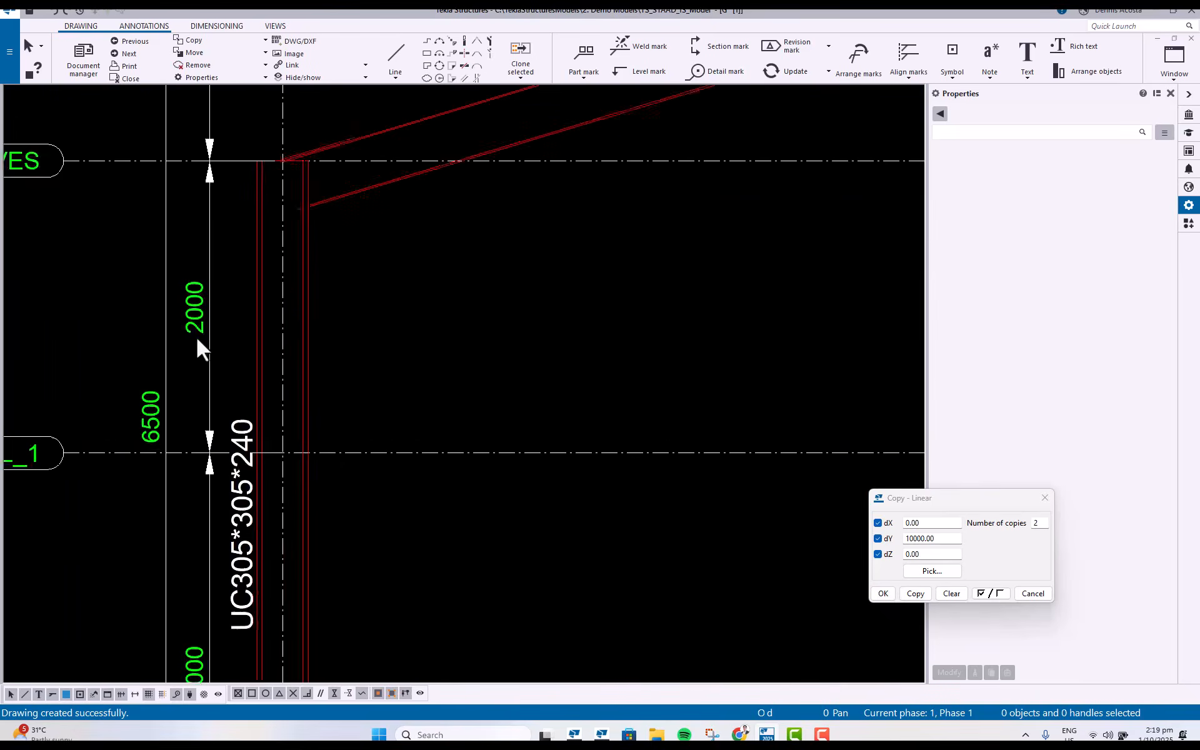
pyautogui.scroll(-2, 196, 336)
pyautogui.moveTo(481, 137); pyautogui.dragTo(373, 276, button='middle')
pyautogui.scroll(2, 373, 277)
pyautogui.scroll(-2, 263, 362)
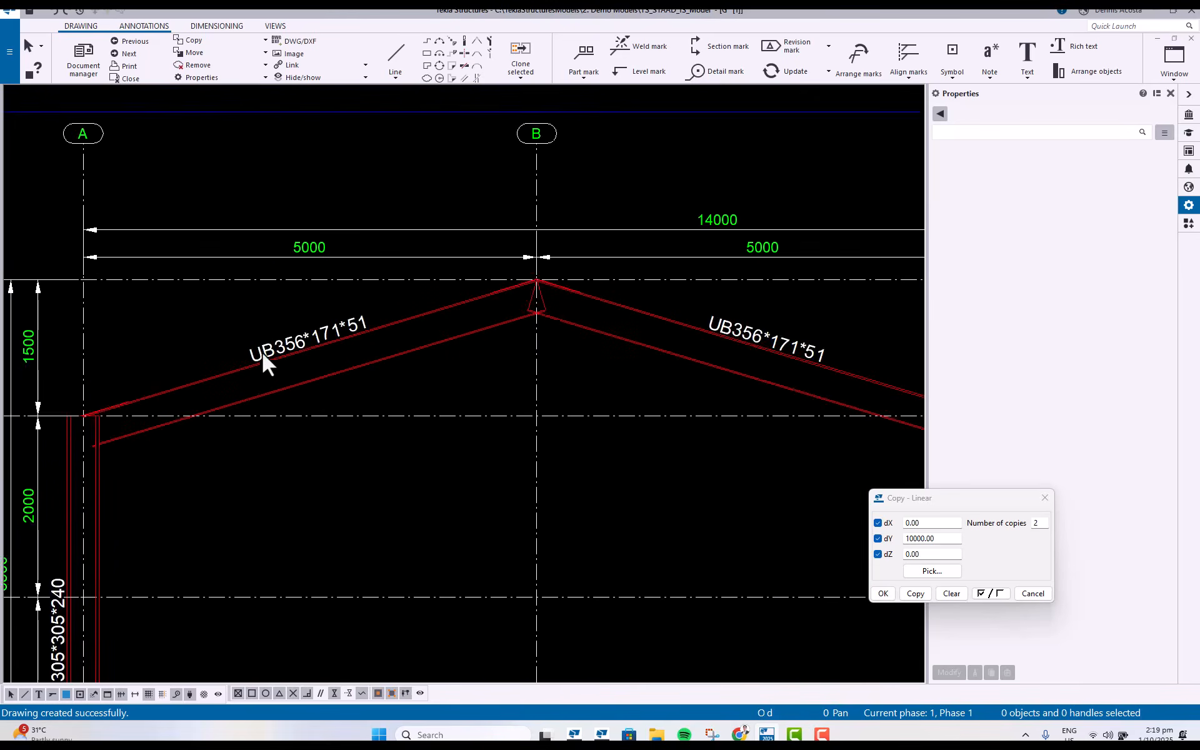
pyautogui.scroll(-4, 300, 359)
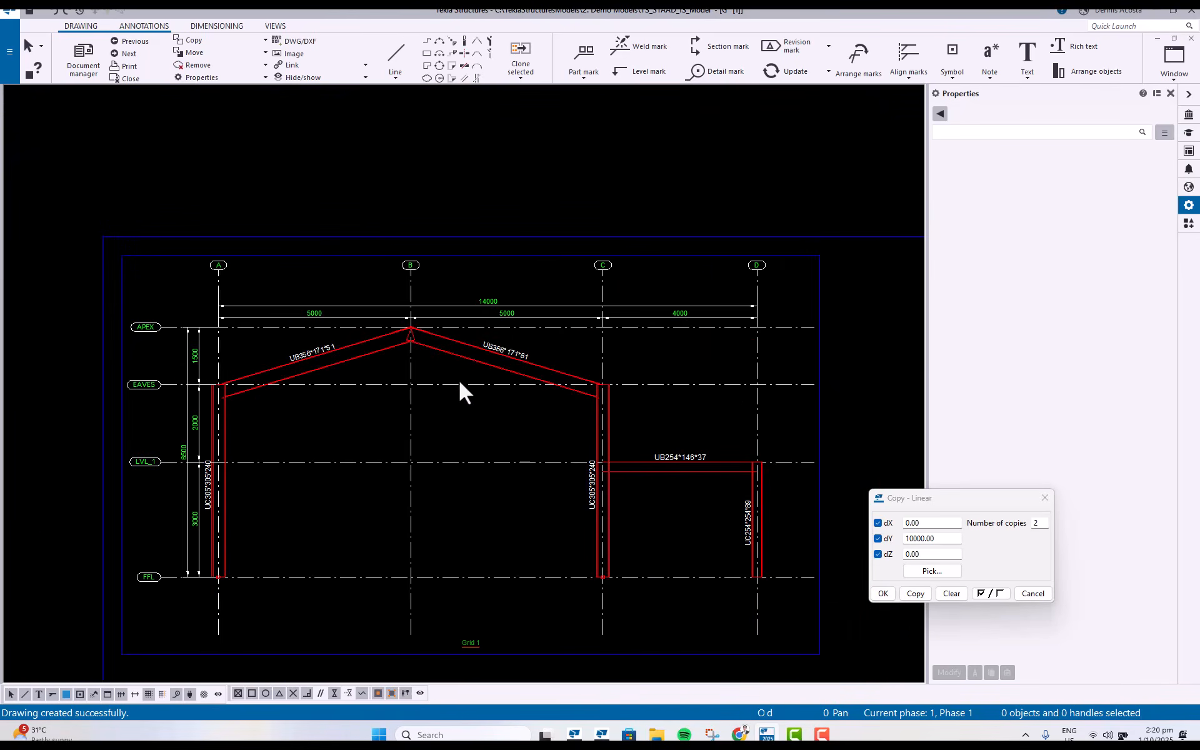
pyautogui.scroll(-2, 447, 381)
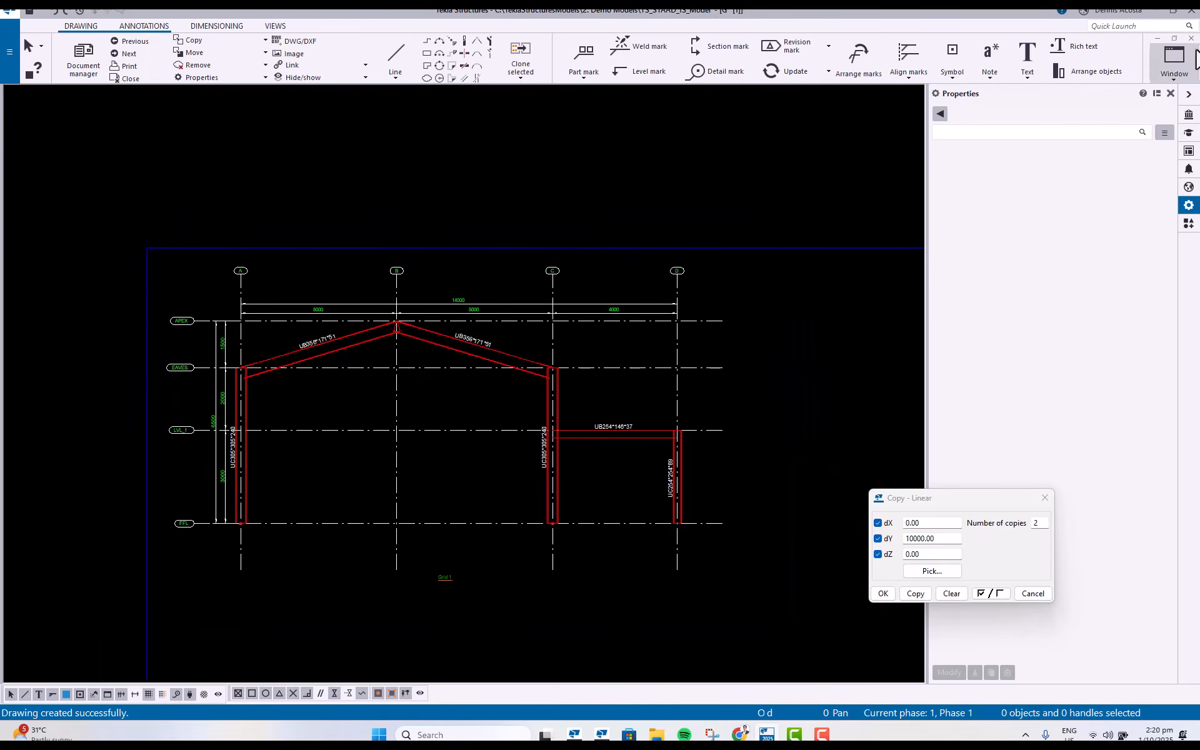
# Close the elevation drawing and the Grid 1 model view to return to the 3D view of the whole building.
pyautogui.click(1192, 39)
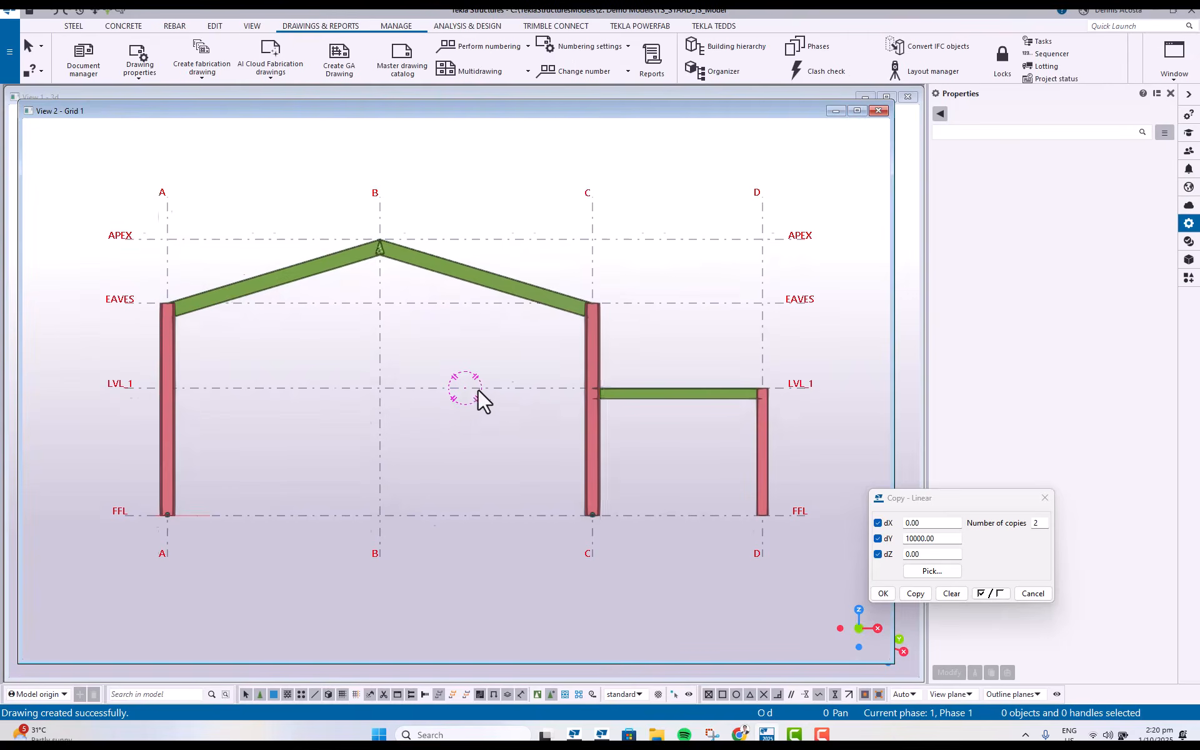
pyautogui.moveTo(478, 389); pyautogui.dragTo(455, 413, button='middle')
pyautogui.scroll(-2, 455, 413)
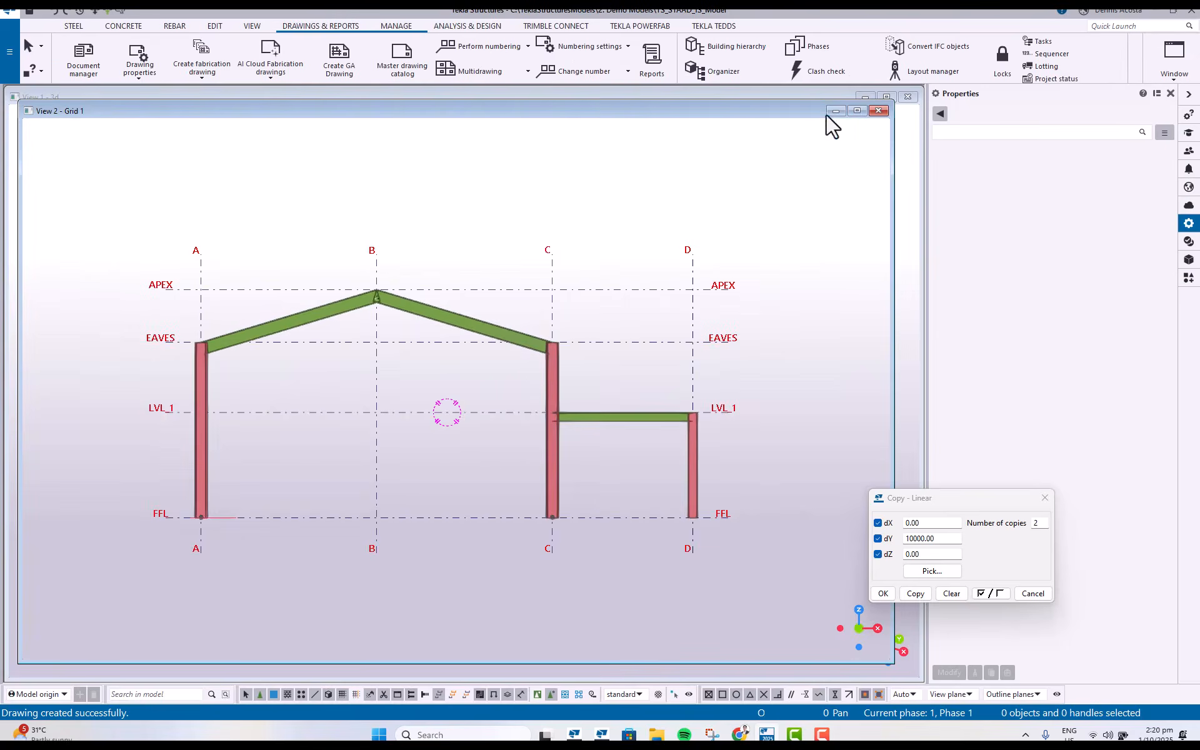
pyautogui.click(880, 111)
pyautogui.scroll(-2, 546, 438)
pyautogui.scroll(2, 513, 473)
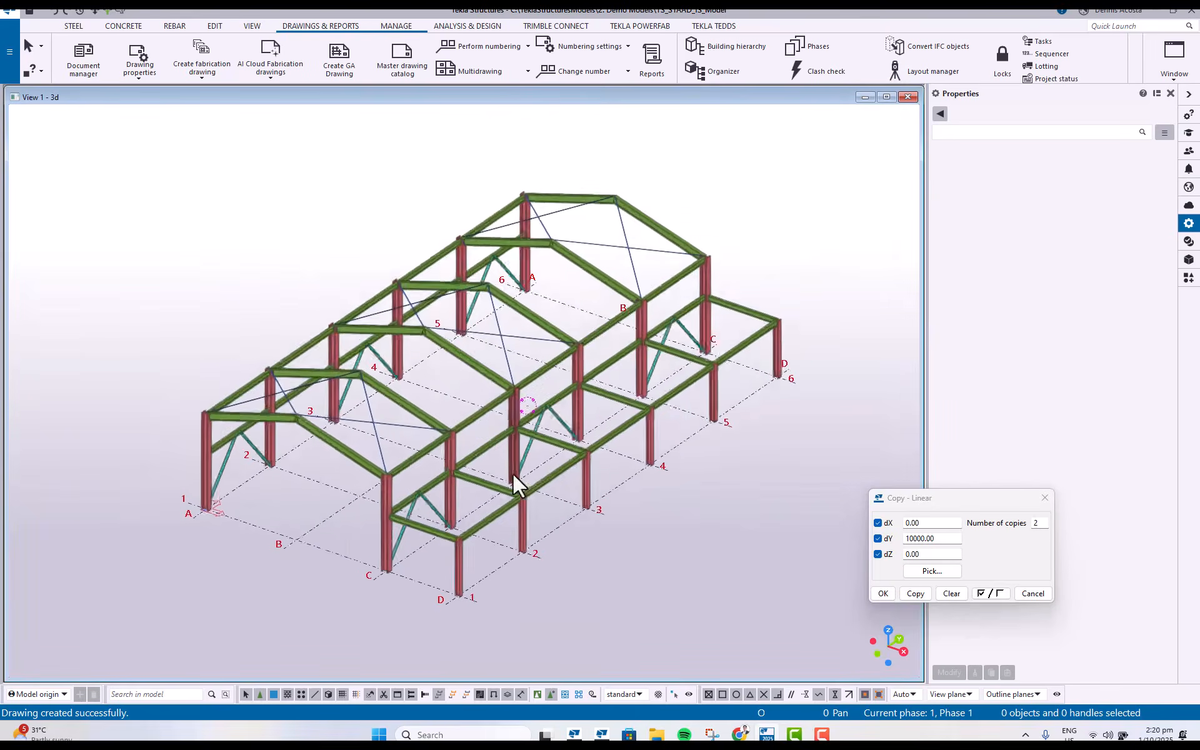
pyautogui.scroll(2, 512, 474)
pyautogui.keyDown('ctrl'); pyautogui.moveTo(533, 462); pyautogui.dragTo(529, 453, button='middle'); pyautogui.keyUp('ctrl')
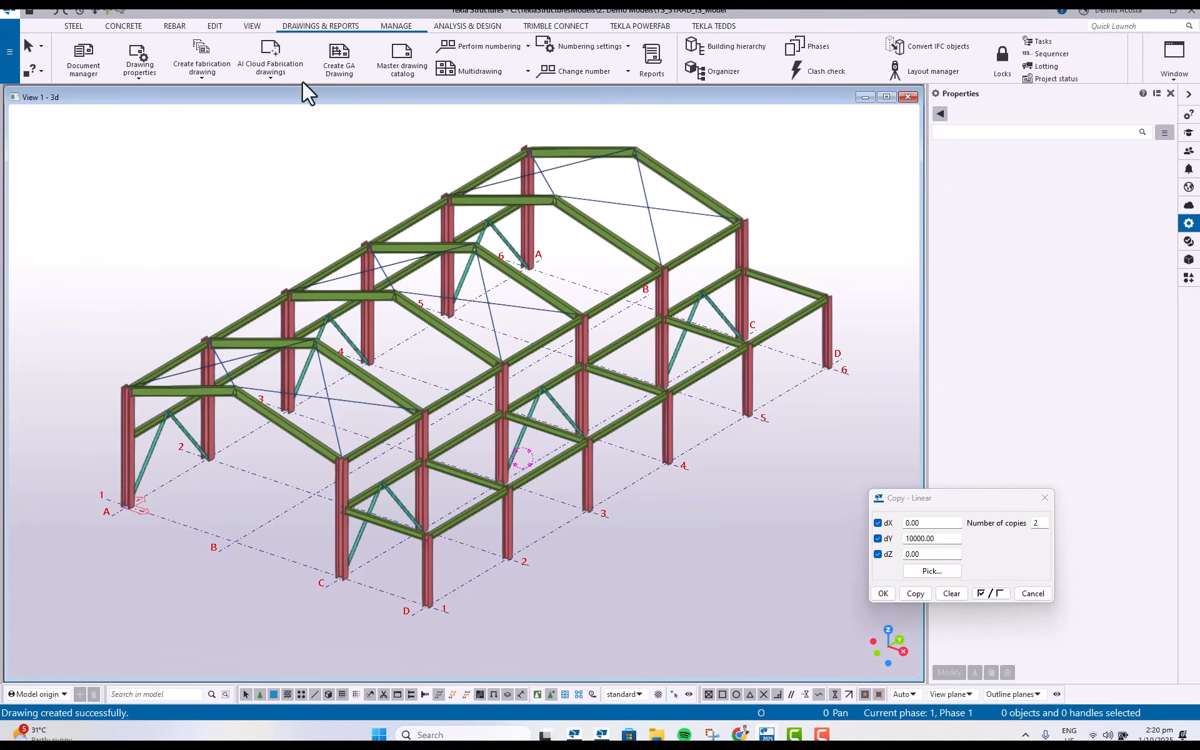
# Open the list of analysis and design models beside the building and close the linear copy dialog.
pyautogui.click(466, 26)
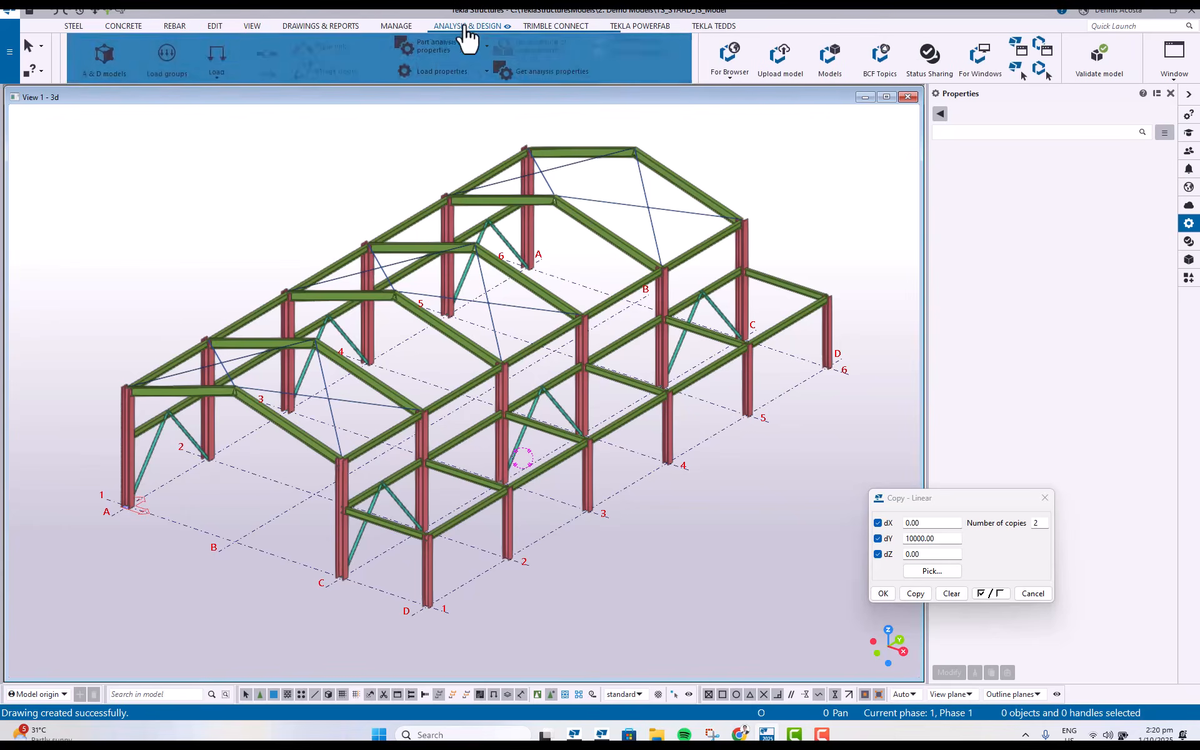
pyautogui.click(96, 54)
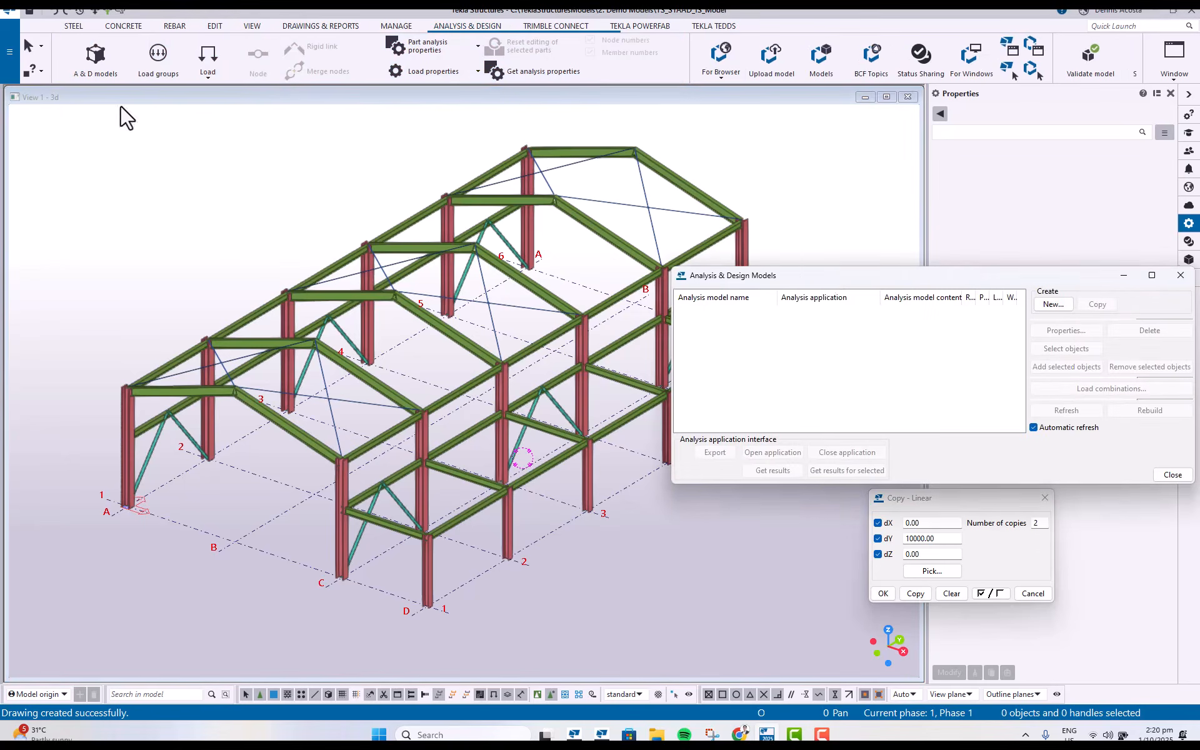
pyautogui.moveTo(821, 287); pyautogui.dragTo(658, 281)
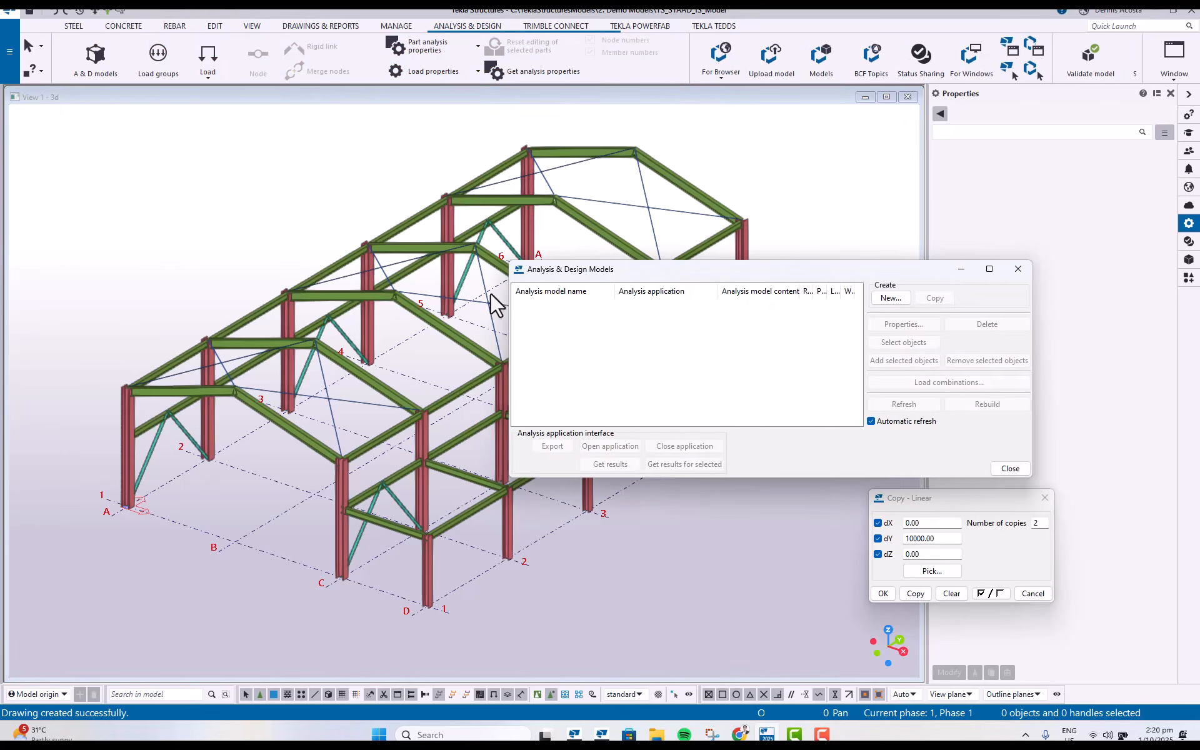
pyautogui.moveTo(496, 293); pyautogui.dragTo(426, 294, button='middle')
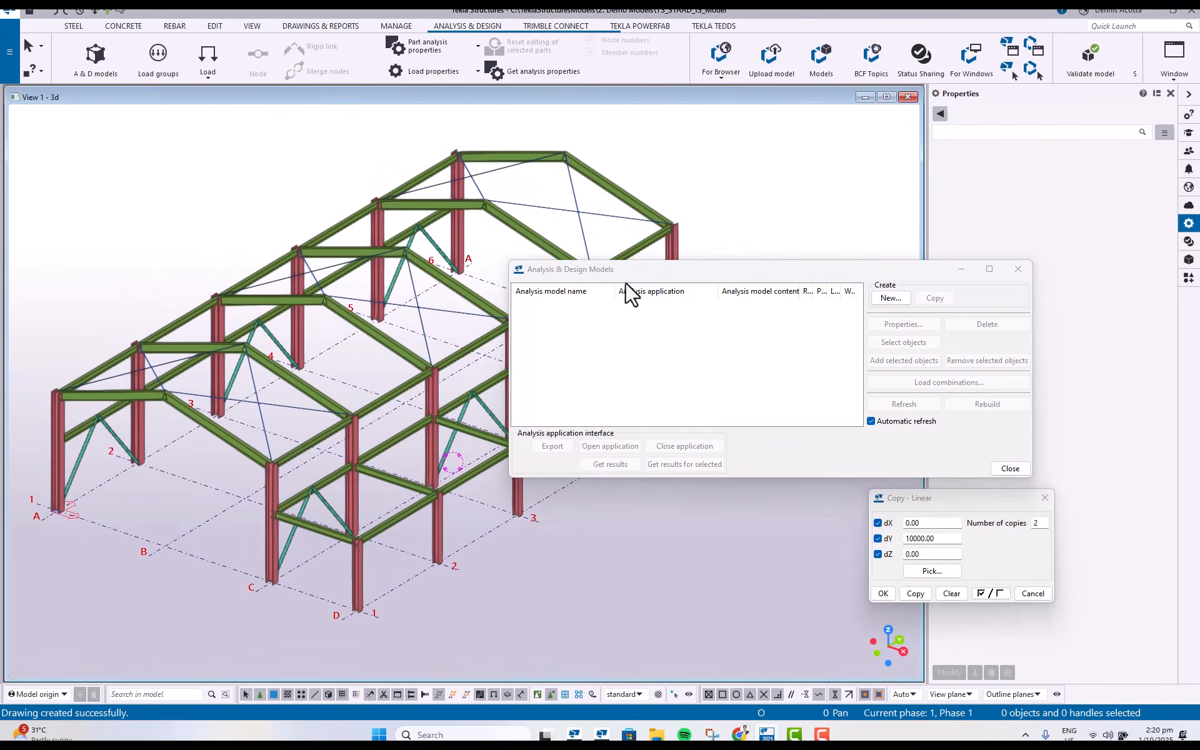
pyautogui.moveTo(672, 268)
pyautogui.mouseDown()
pyautogui.moveTo(669, 277)
pyautogui.moveTo(683, 260)
pyautogui.mouseUp()
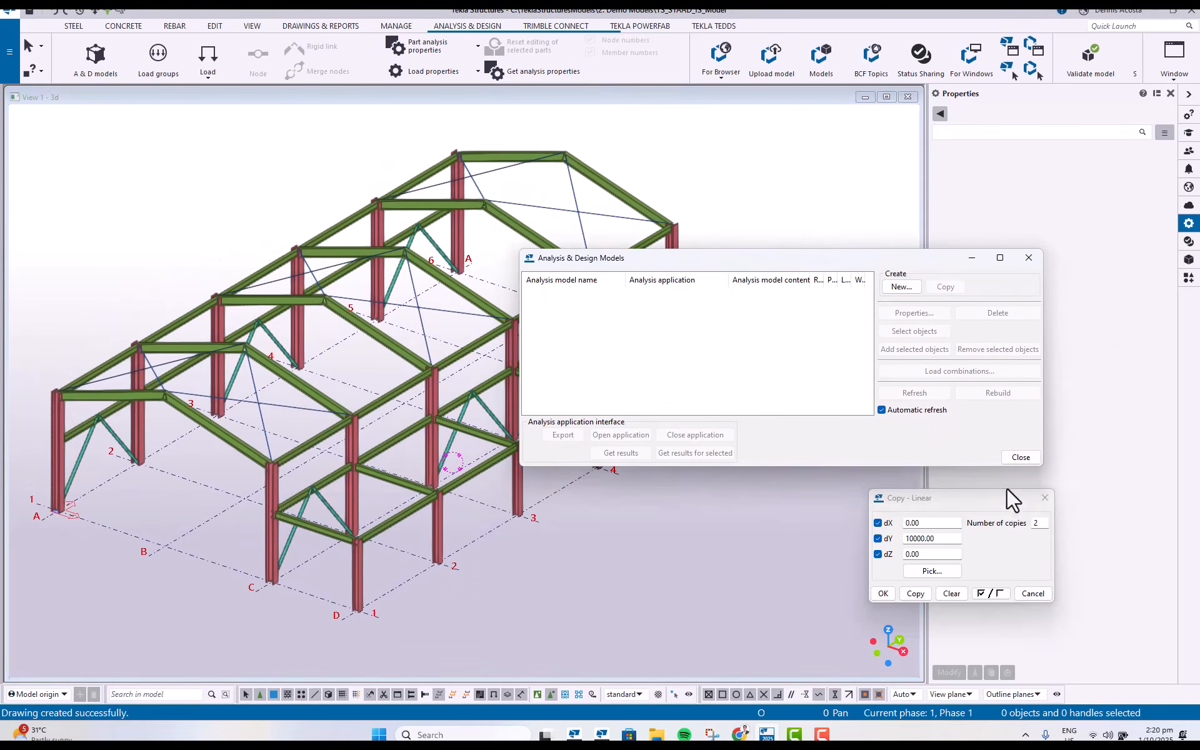
pyautogui.click(1041, 498)
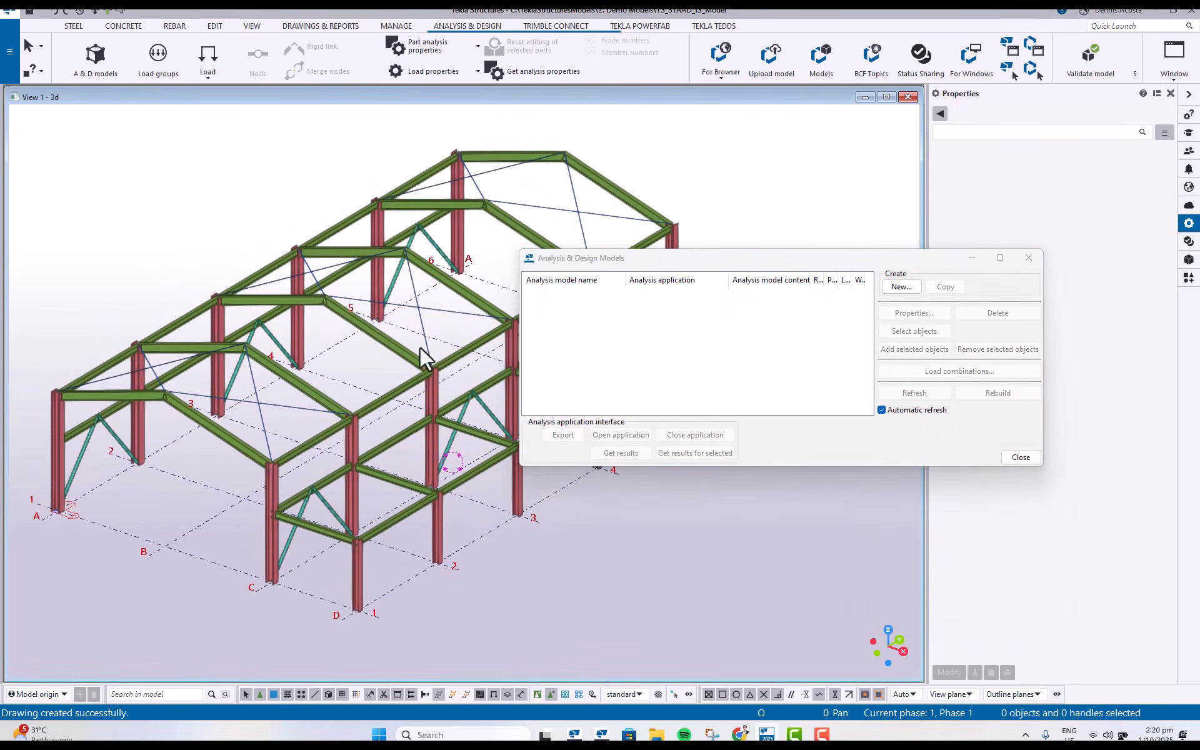
pyautogui.moveTo(425, 359)
pyautogui.mouseDown(button='middle')
pyautogui.moveTo(440, 383)
pyautogui.moveTo(437, 373)
pyautogui.mouseUp(button='middle')
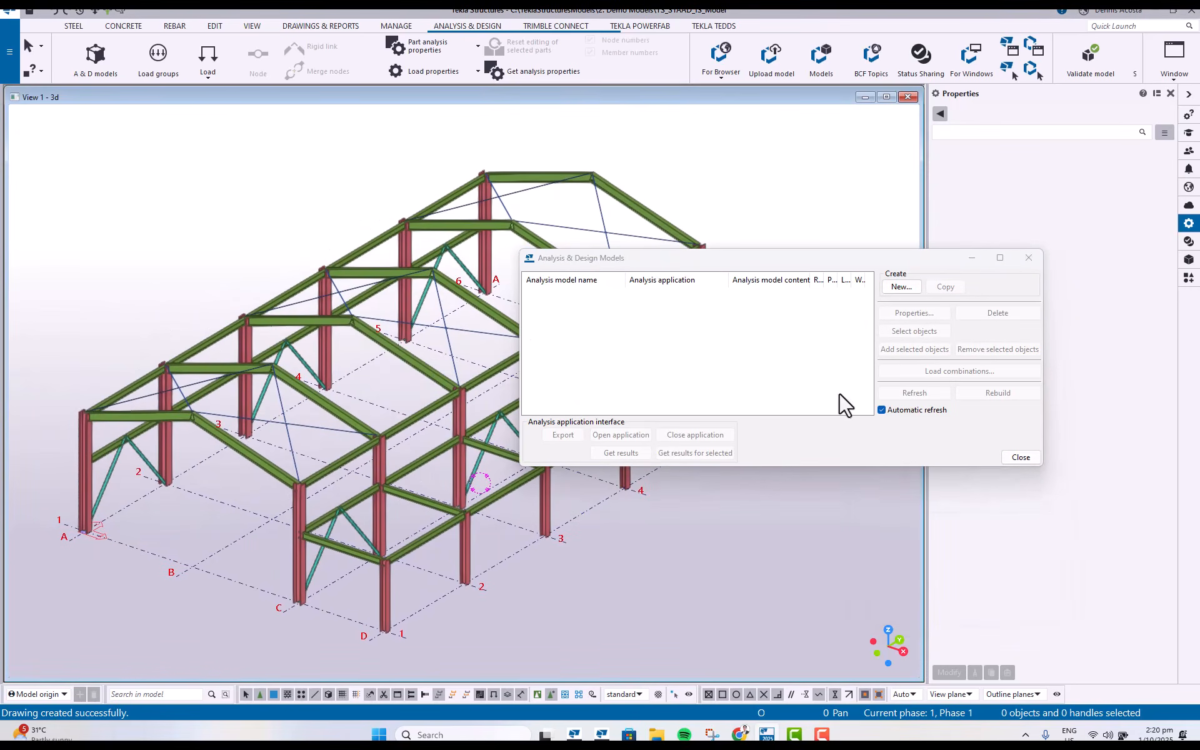
# Create the analysis model TS_STAAD_Integration for STAAD.Pro Connect (1.3) by loading the saved TS_STAAD properties.
pyautogui.click(902, 287)
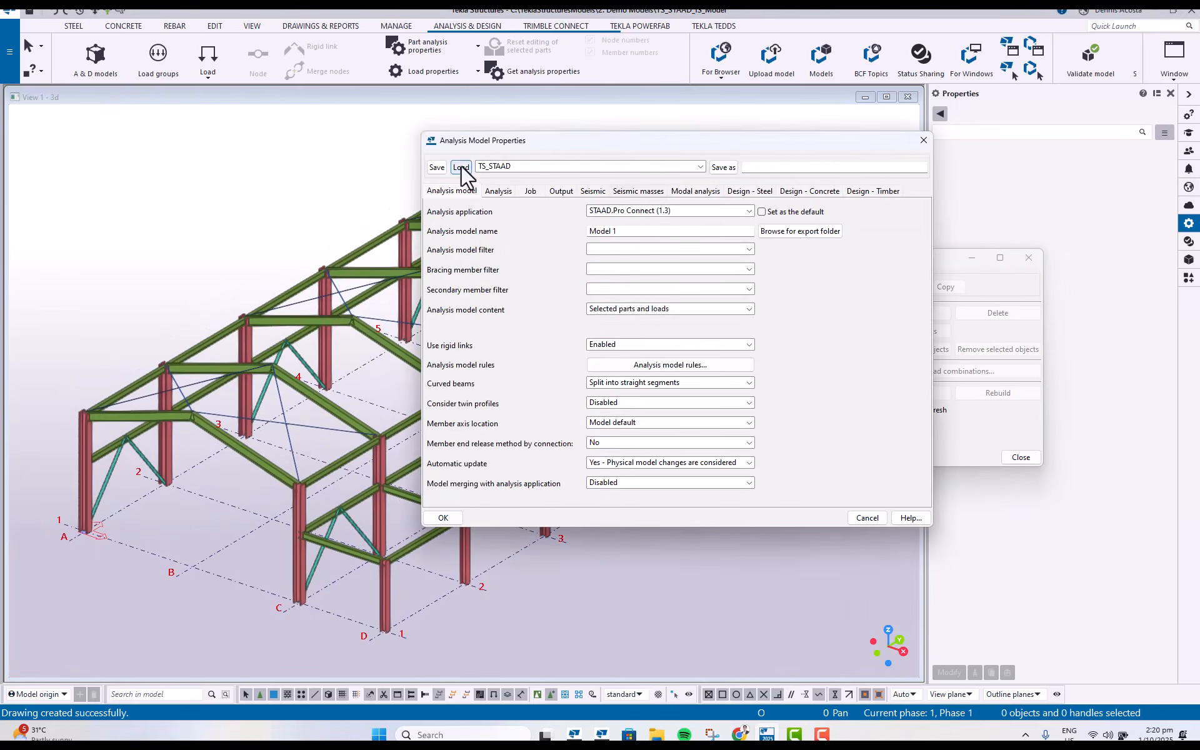
pyautogui.click(461, 168)
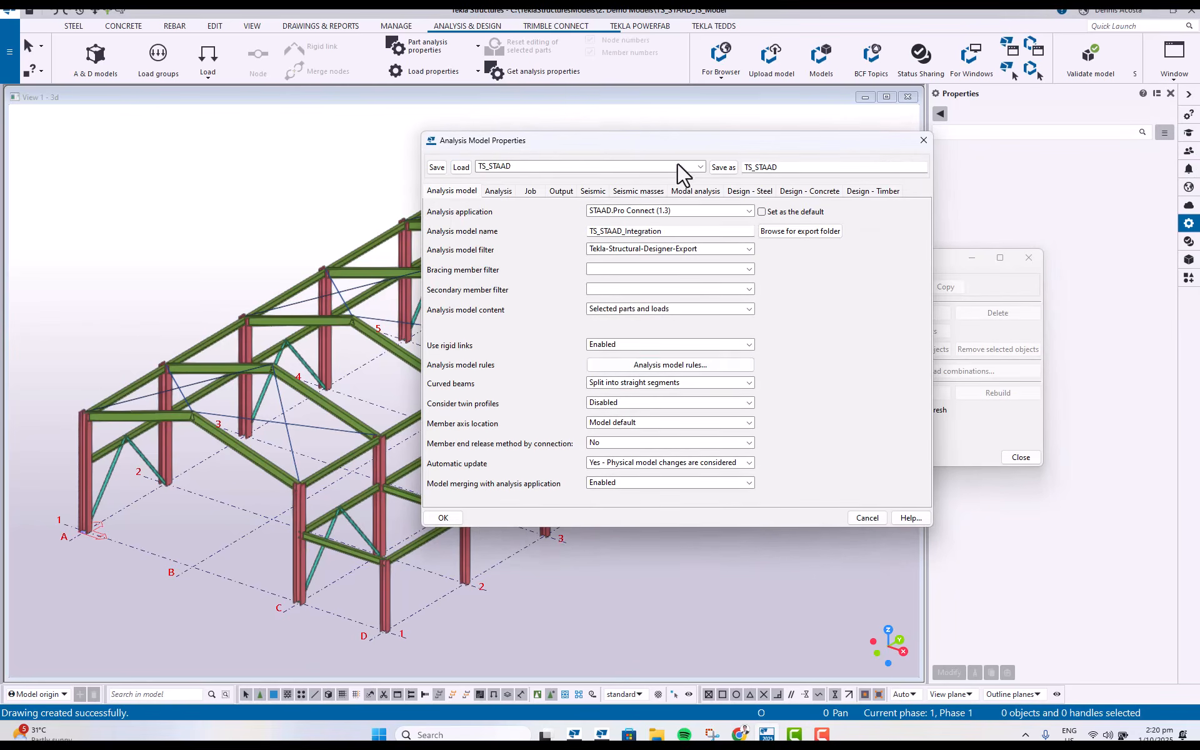
pyautogui.moveTo(684, 146); pyautogui.dragTo(788, 143)
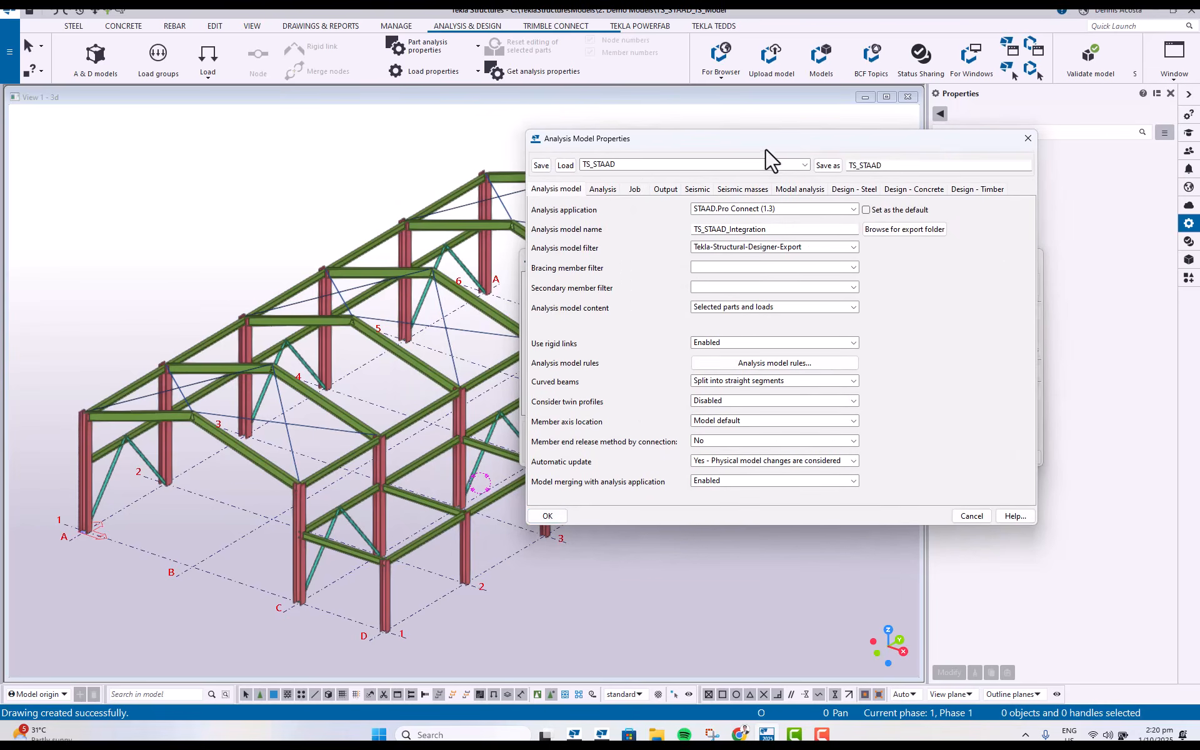
pyautogui.moveTo(765, 148); pyautogui.dragTo(835, 158)
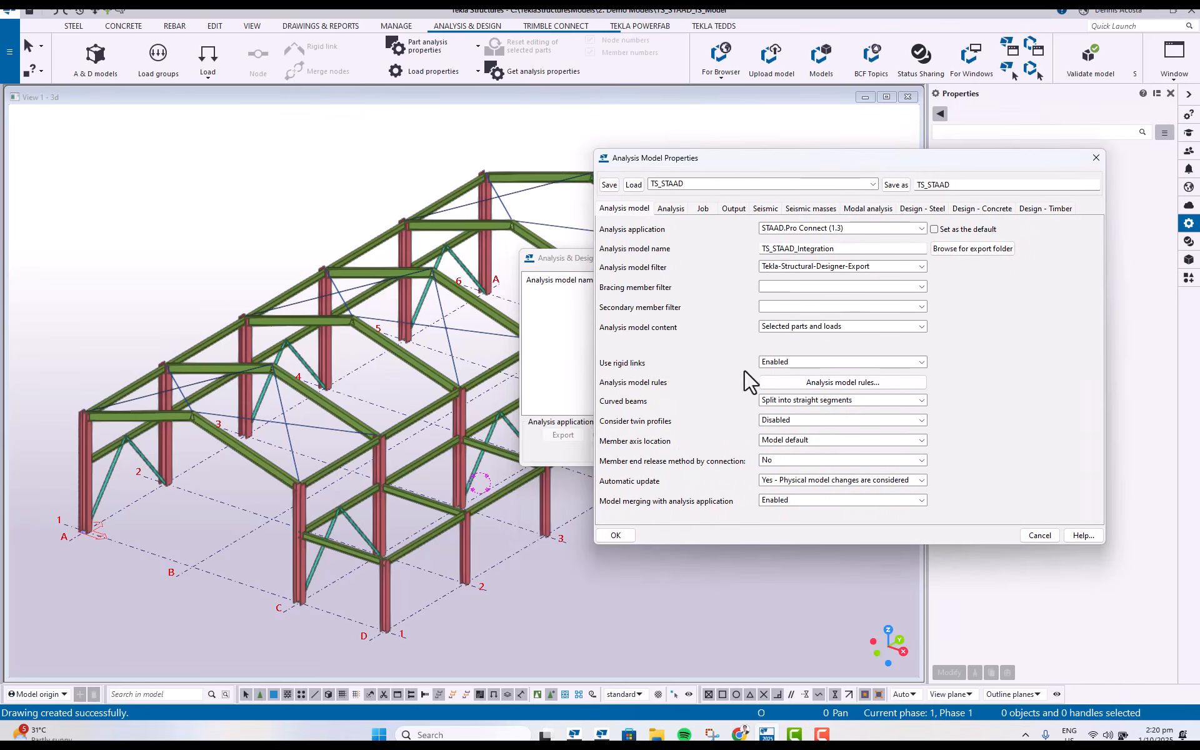
pyautogui.click(621, 534)
pyautogui.click(616, 535)
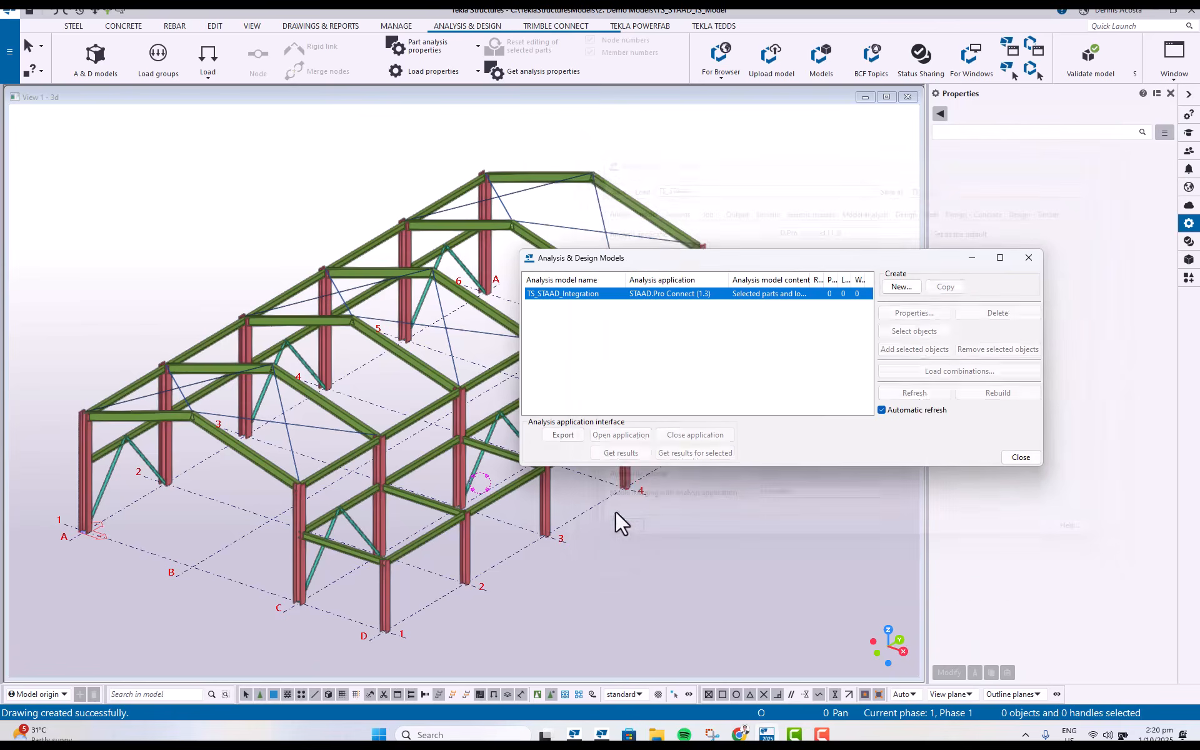
# Select all parts of the building and add them to the TS_STAAD_Integration analysis model.
pyautogui.moveTo(688, 266); pyautogui.dragTo(907, 250)
pyautogui.scroll(-5, 354, 265)
pyautogui.moveTo(147, 147); pyautogui.dragTo(641, 551)
pyautogui.moveTo(883, 242); pyautogui.dragTo(665, 230)
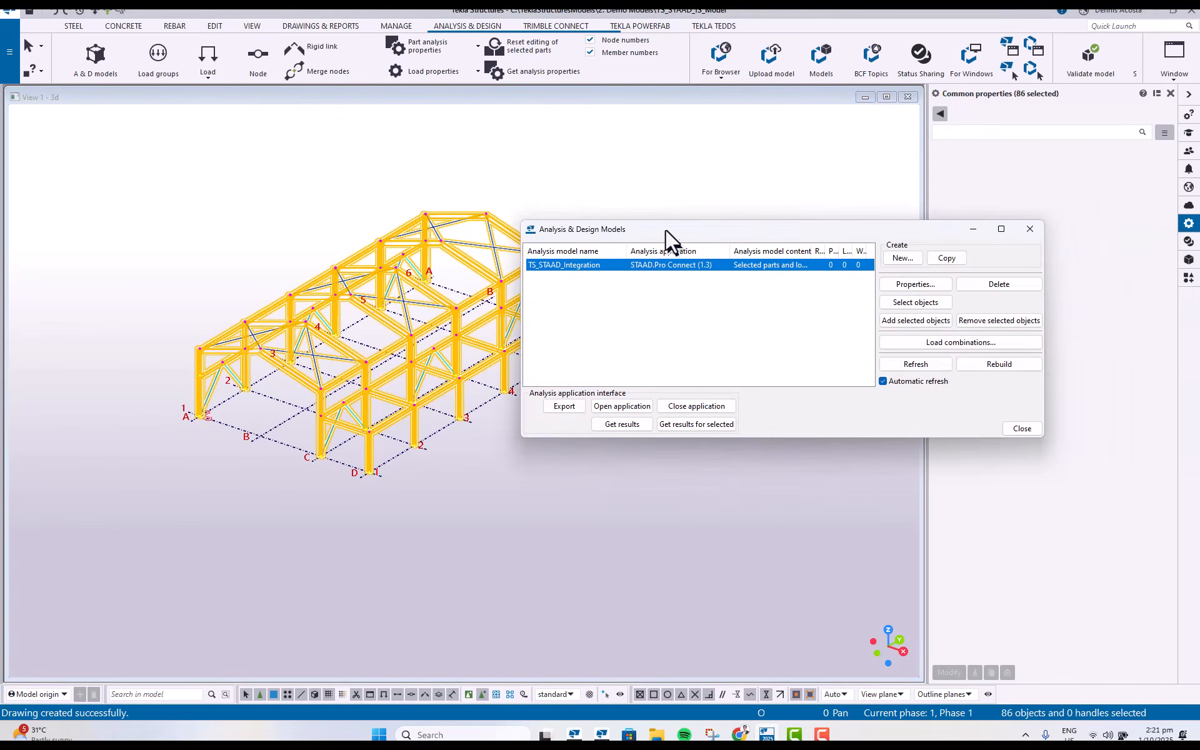
pyautogui.click(913, 319)
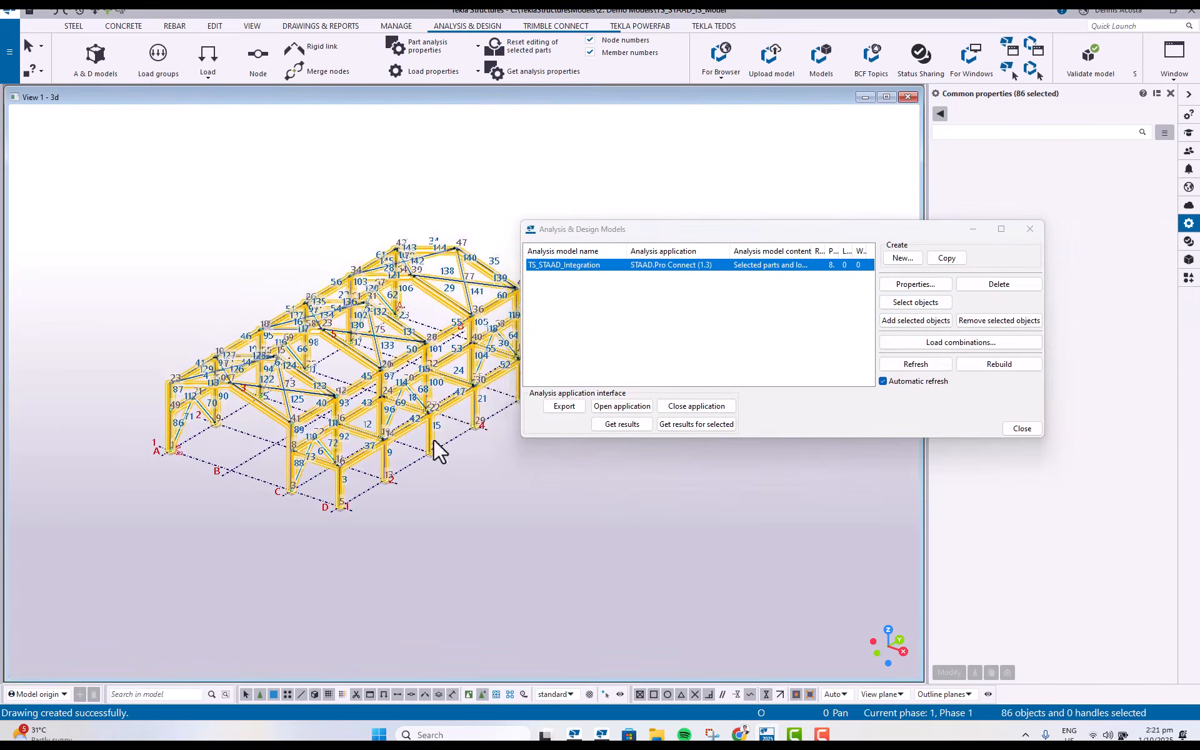
# Examine the analysis nodes and members at the eaves and wall bracing connections between frames 1 and 2.
pyautogui.scroll(10, 438, 450)
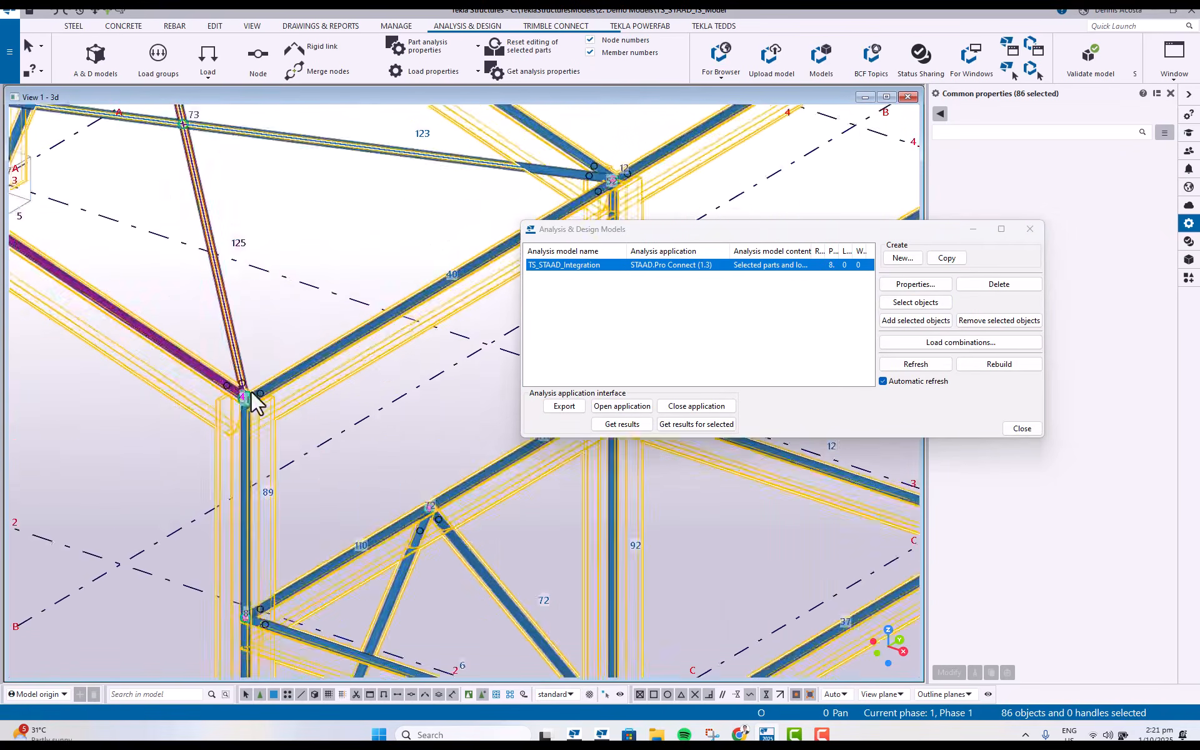
pyautogui.scroll(2, 256, 406)
pyautogui.scroll(-6, 300, 462)
pyautogui.scroll(5, 407, 437)
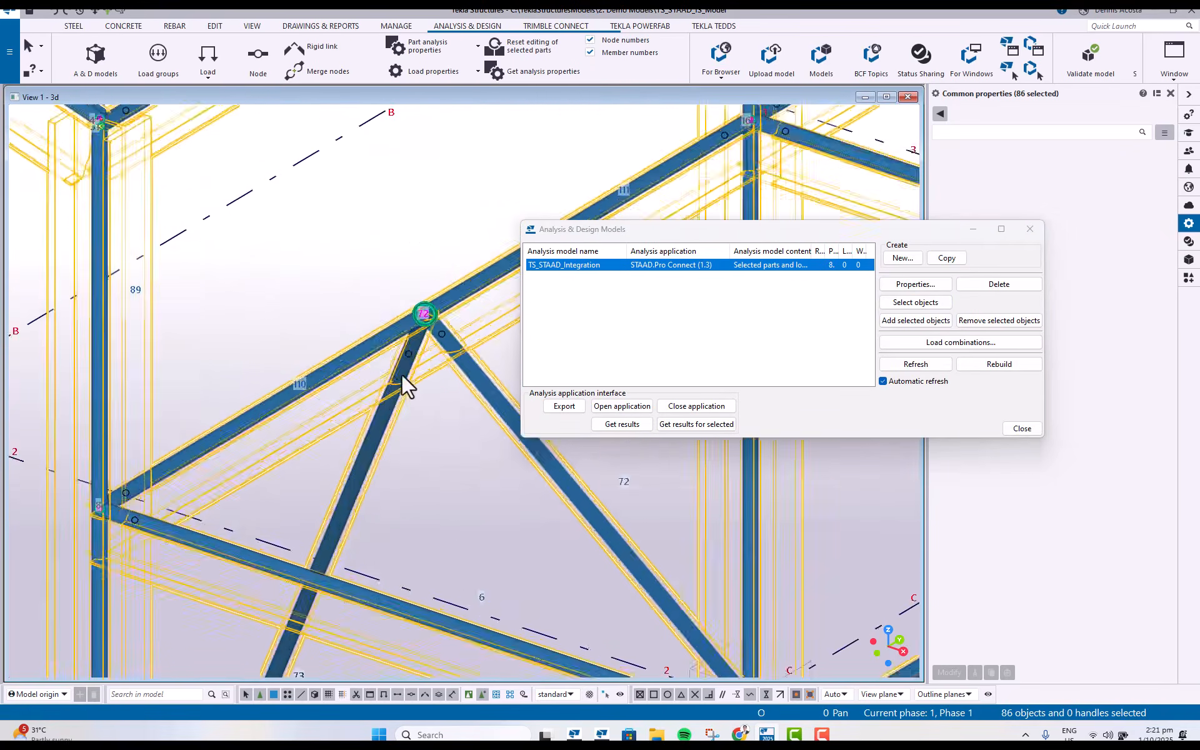
pyautogui.scroll(-7, 403, 381)
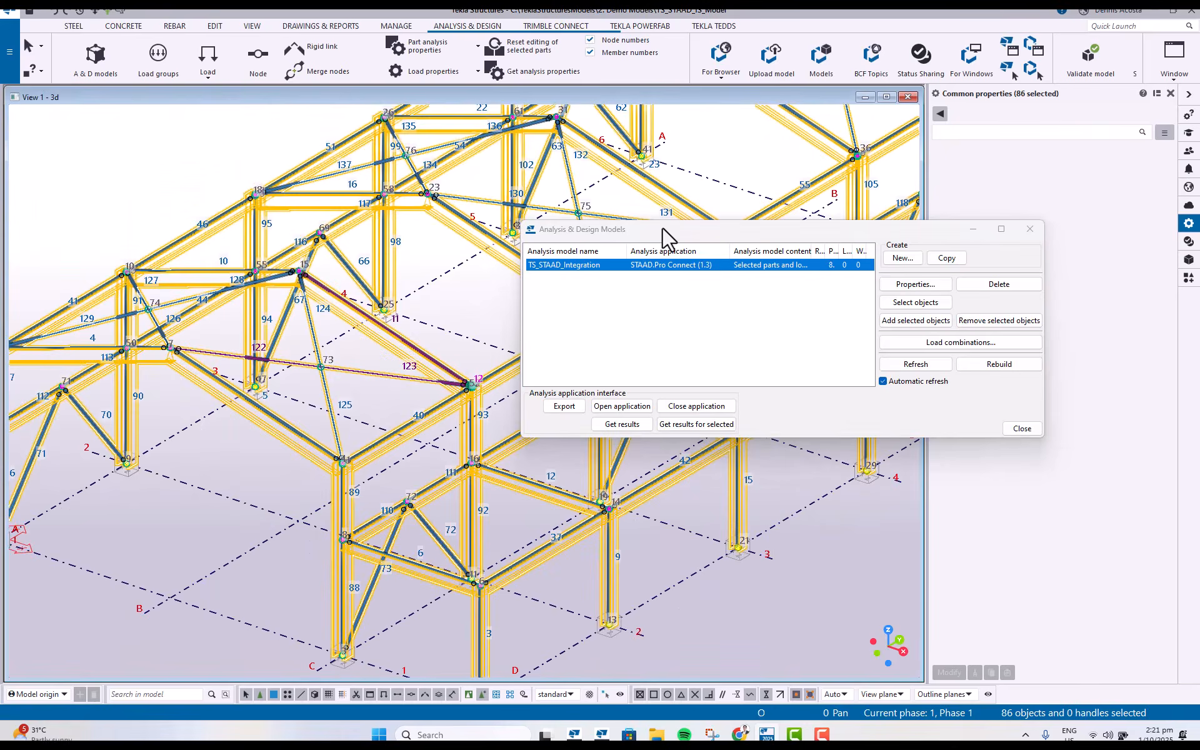
# Save the building model and write out its changes to model sharing, accepting the partner licence conditions.
pyautogui.moveTo(664, 237); pyautogui.dragTo(725, 325)
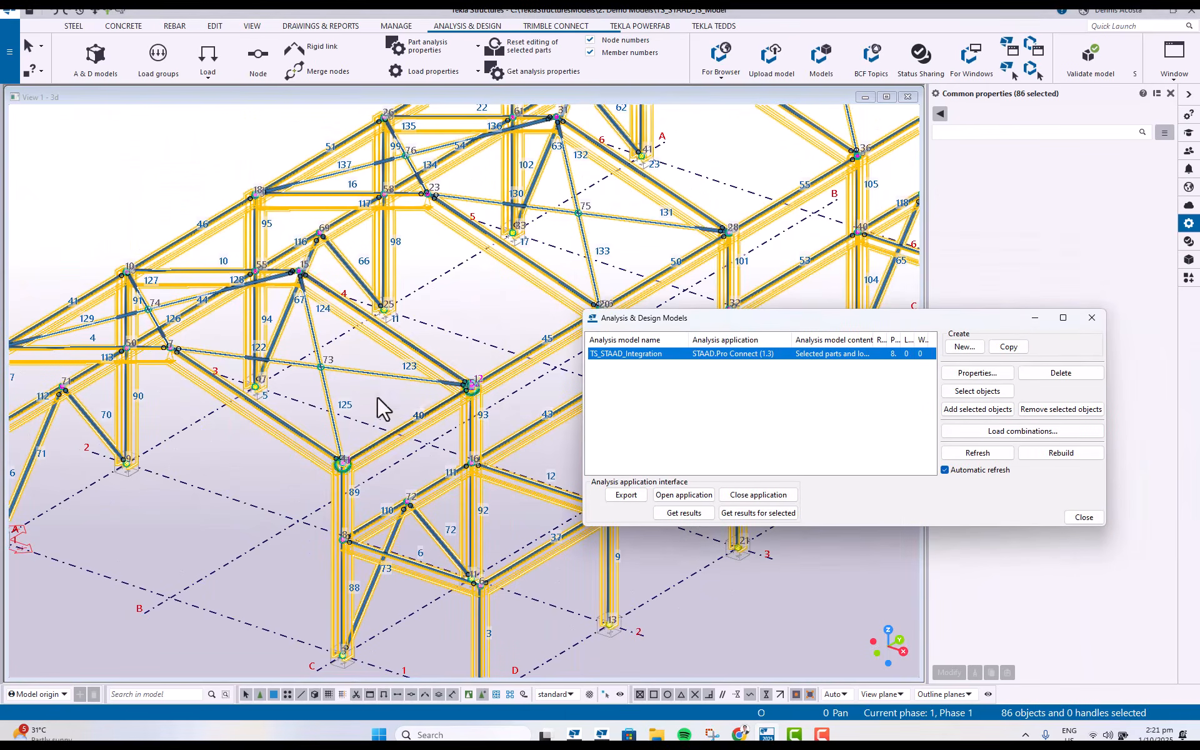
pyautogui.scroll(-1, 424, 375)
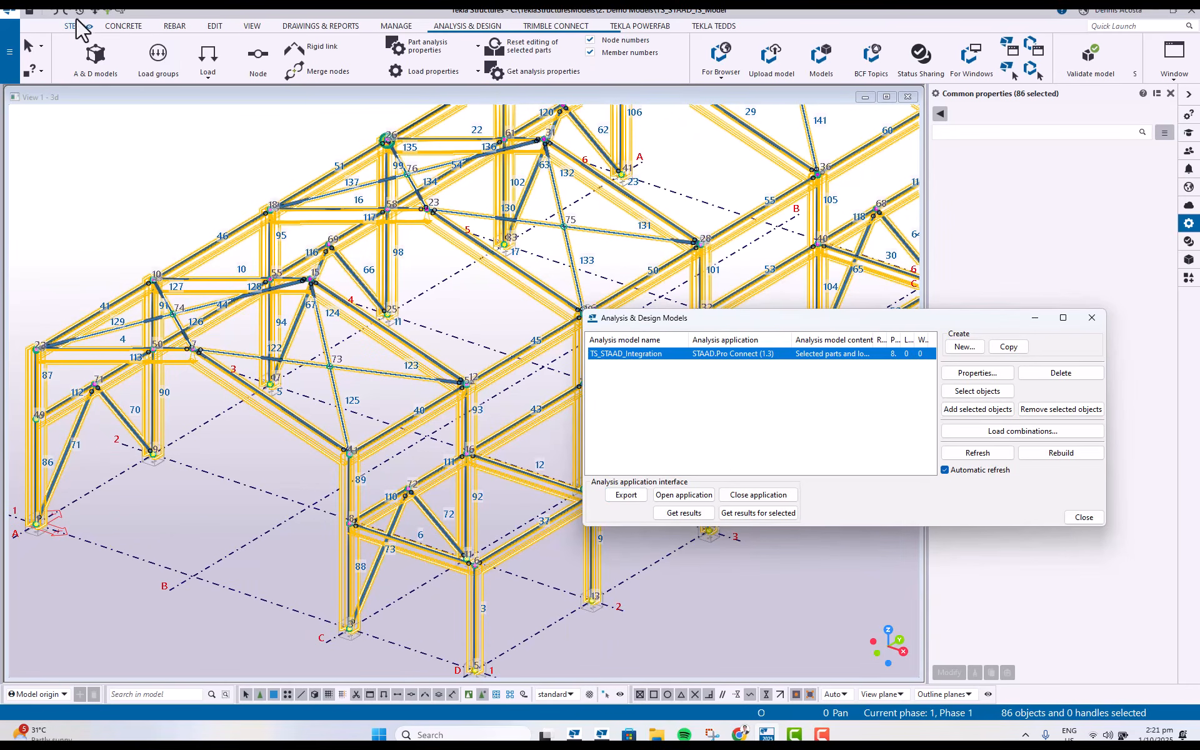
pyautogui.click(28, 11)
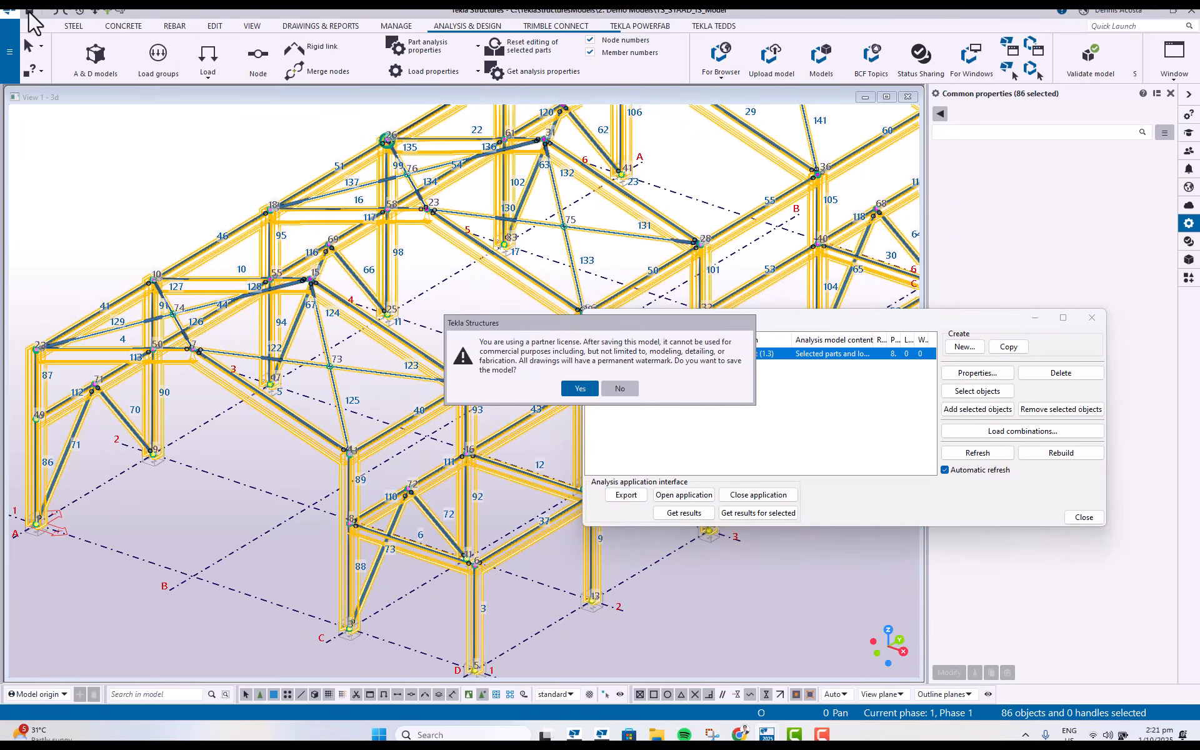
pyautogui.click(579, 389)
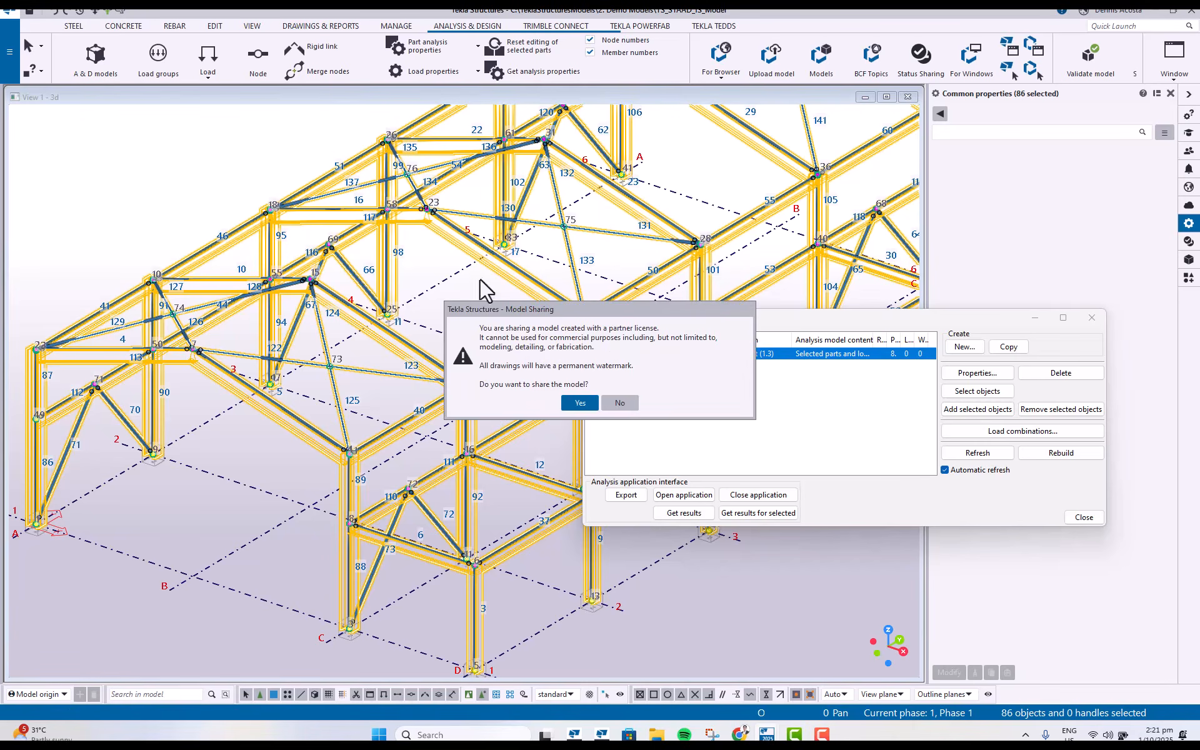
pyautogui.click(580, 405)
pyautogui.click(507, 428)
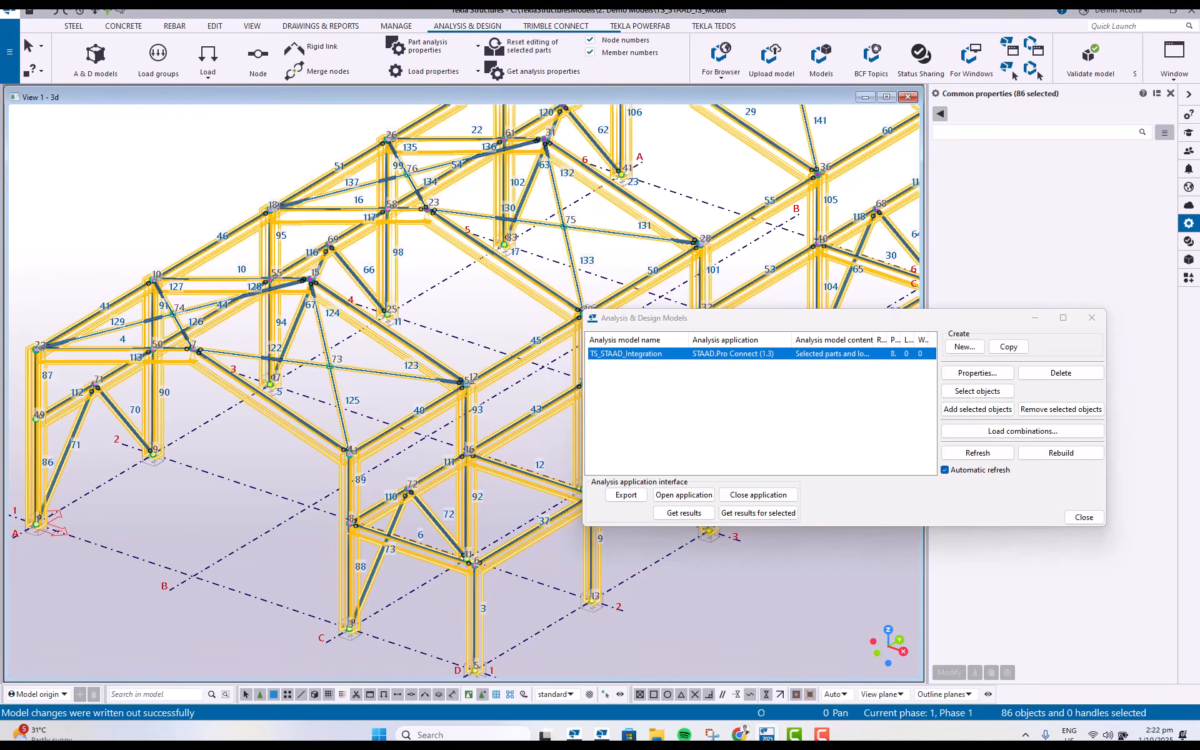
# Stop sharing the screen and switch to the Teams event in Chrome.
pyautogui.moveTo(794, 734)
pyautogui.moveTo(739, 734)
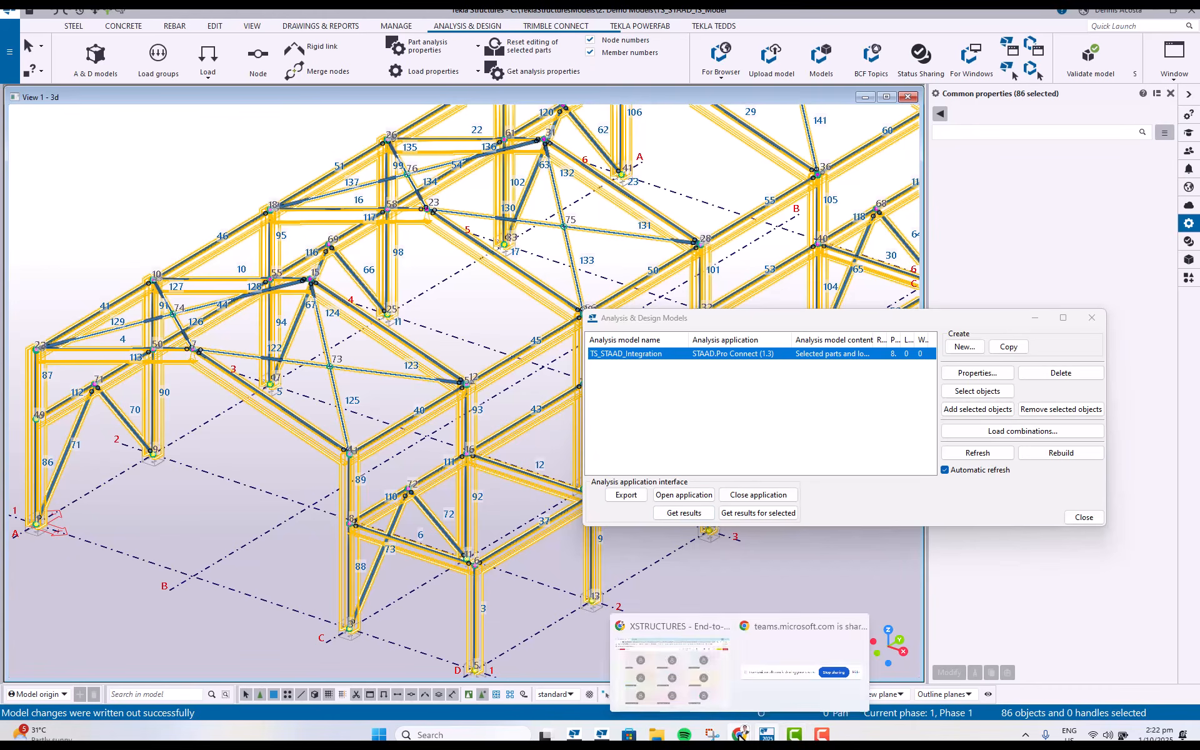
pyautogui.click(676, 628)
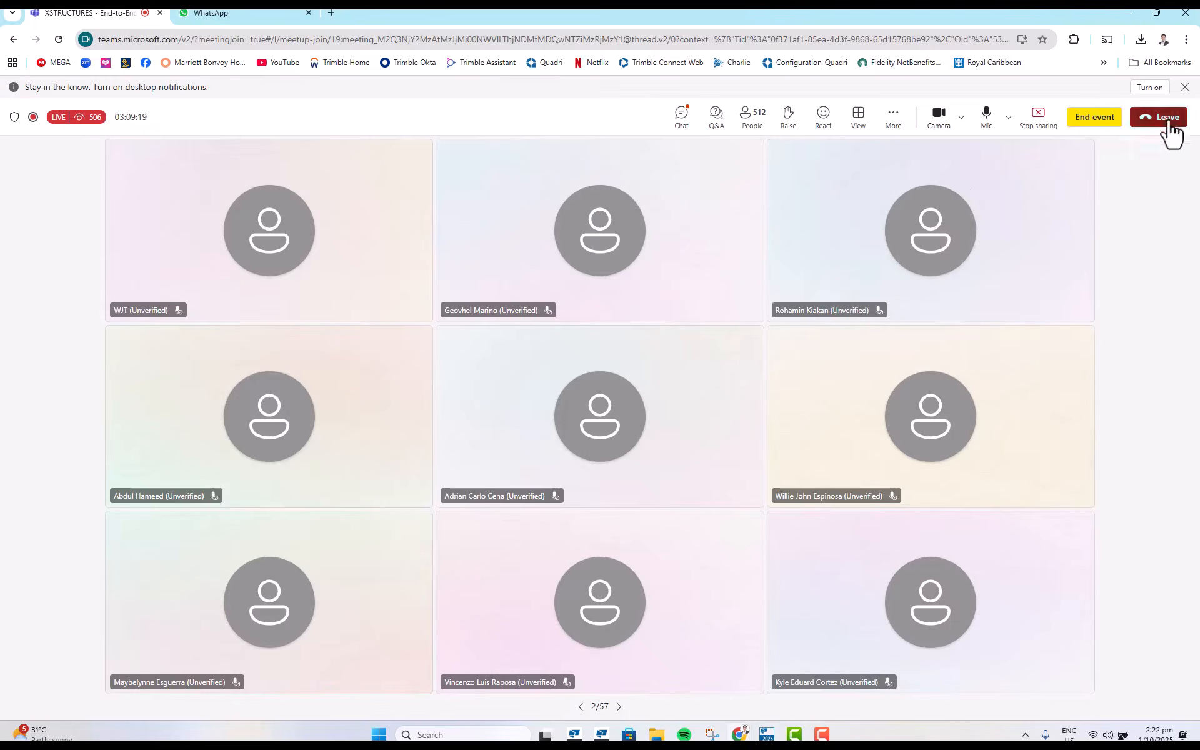
pyautogui.click(767, 732)
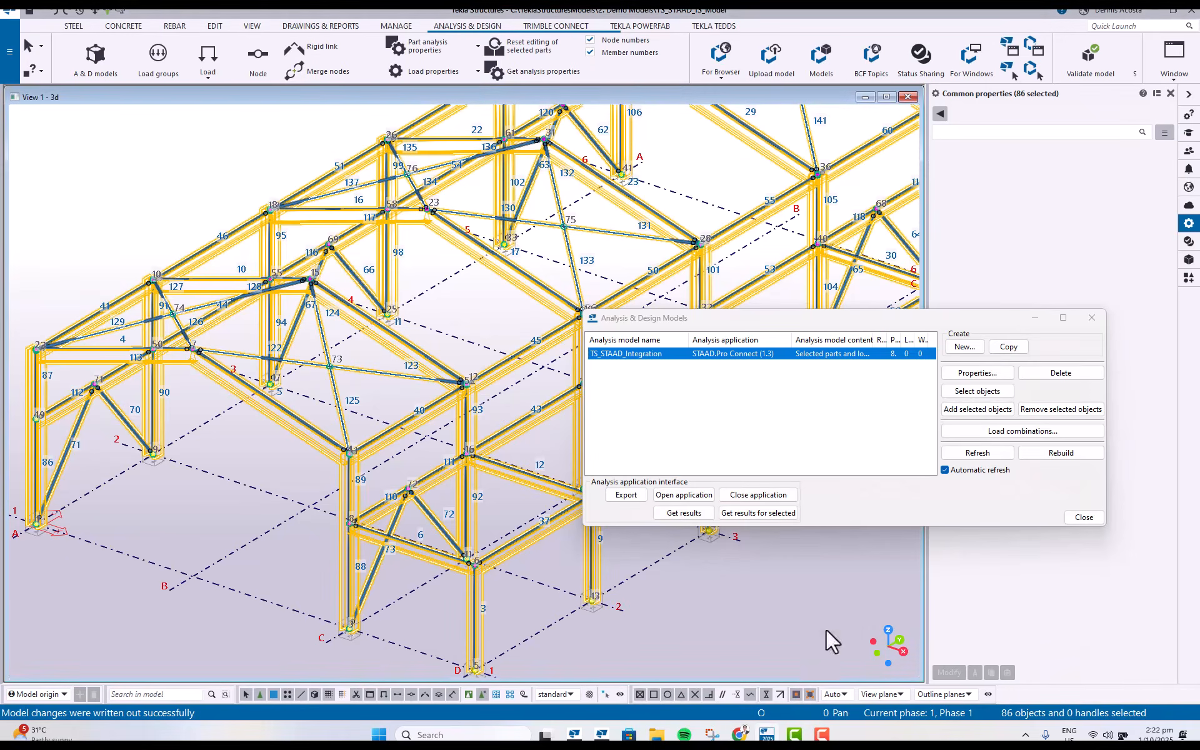
pyautogui.click(741, 735)
pyautogui.click(838, 681)
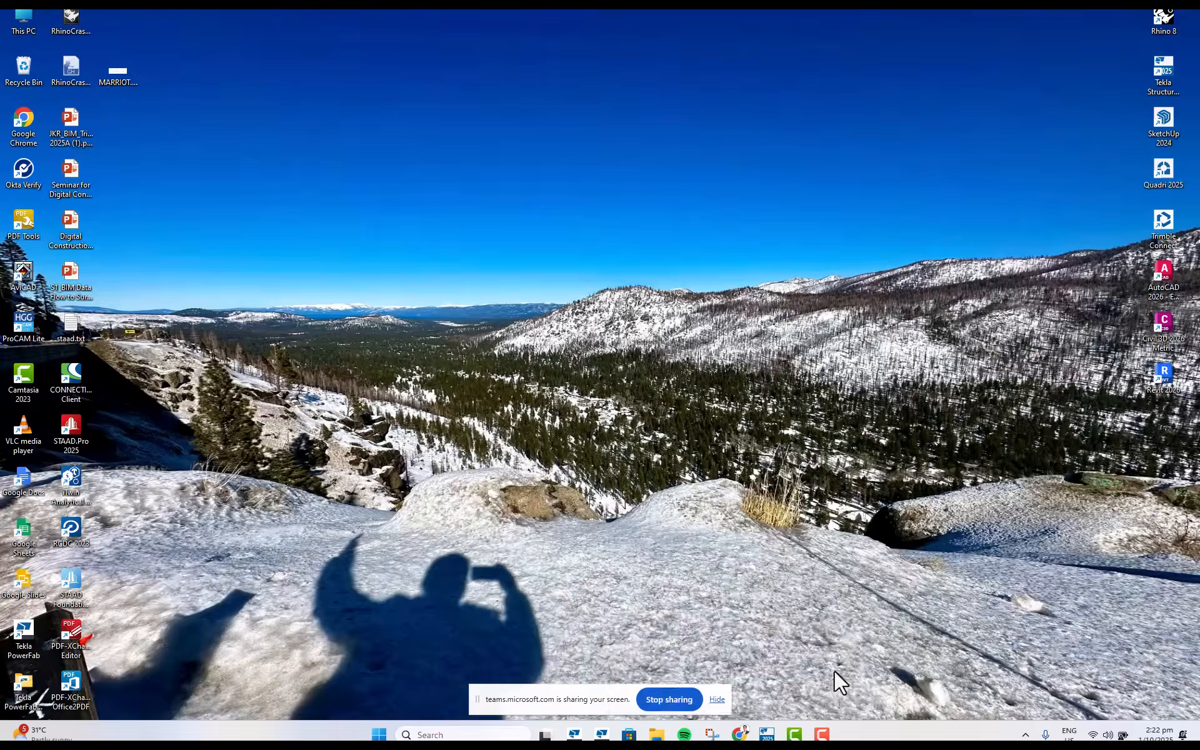
pyautogui.click(695, 698)
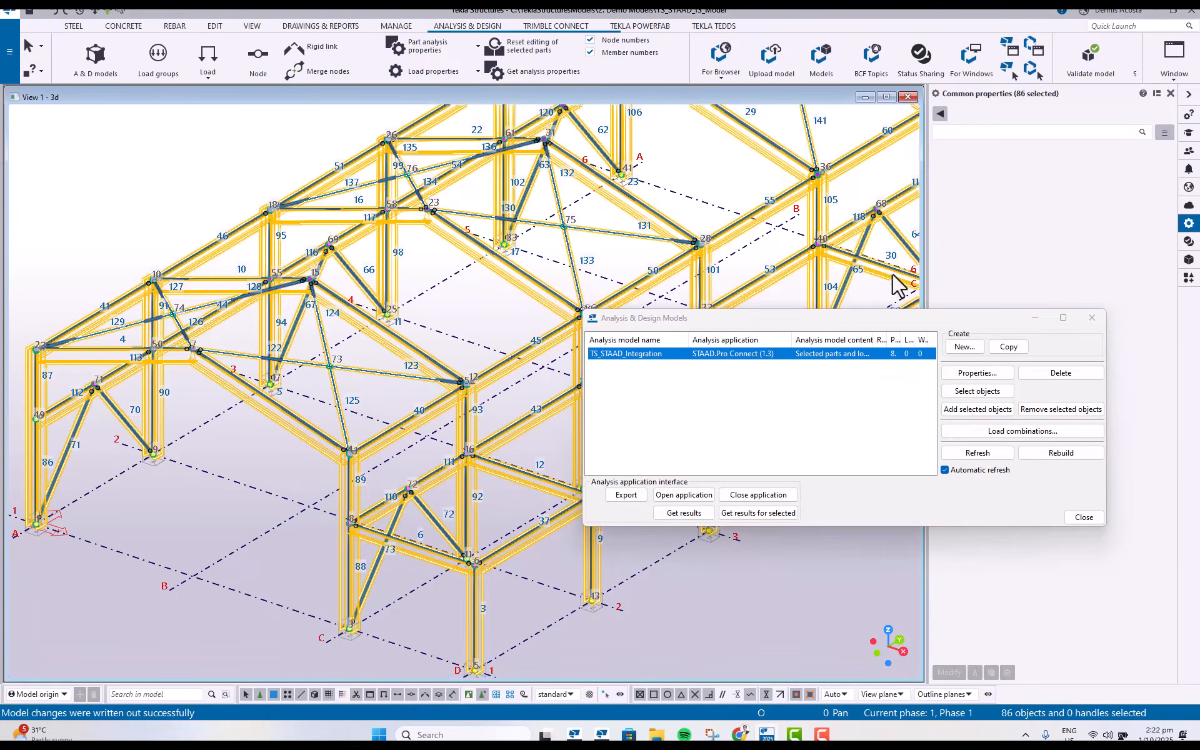
pyautogui.moveTo(741, 735)
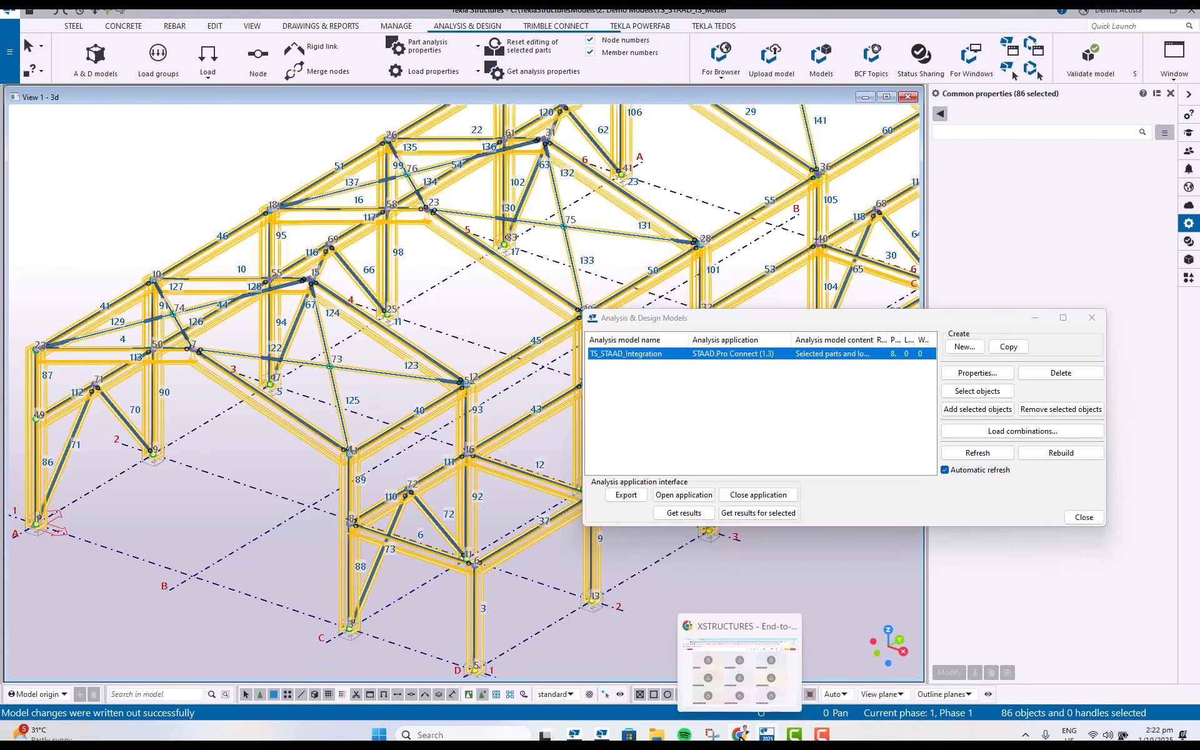
pyautogui.click(740, 735)
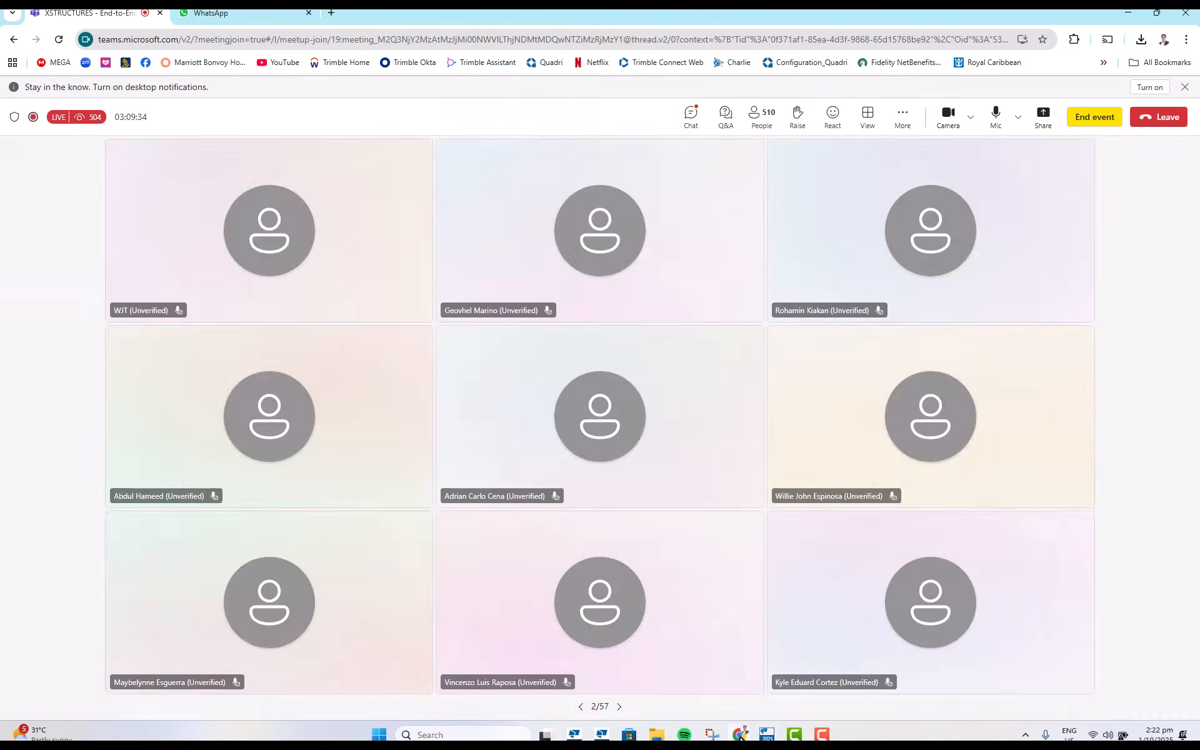
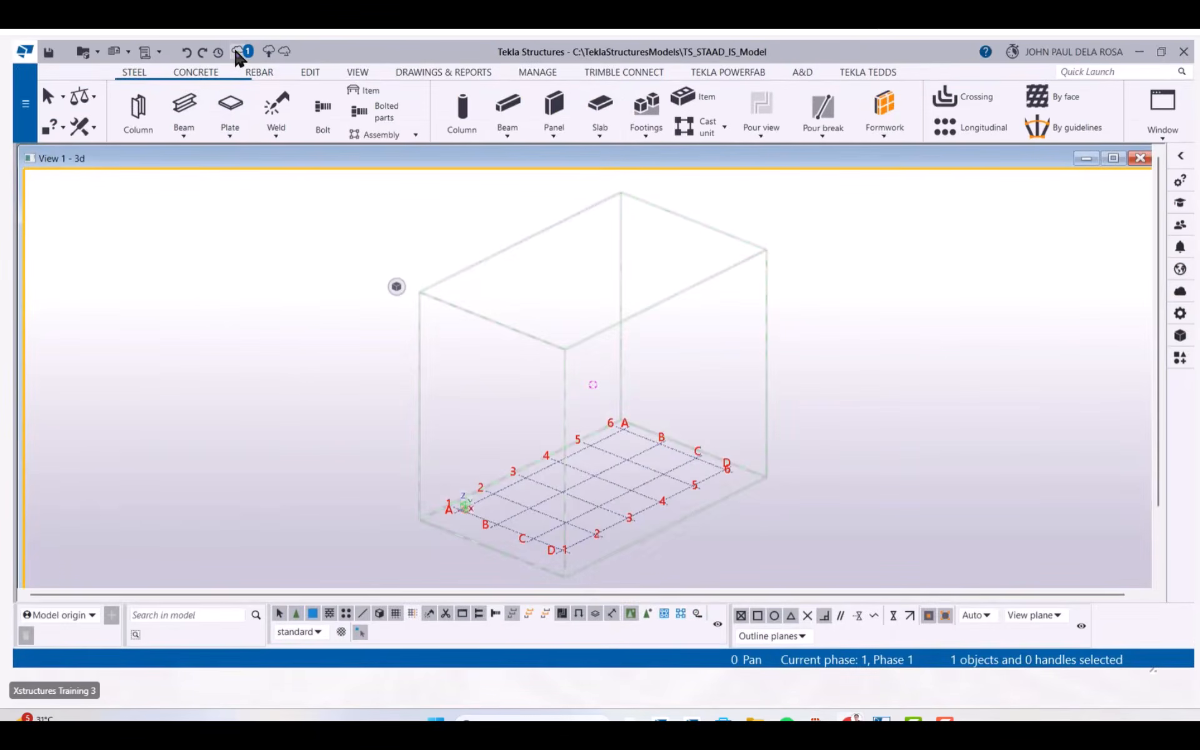
# Read the shared changes into the second user's copy of the model and close the changes list.
pyautogui.click(238, 53)
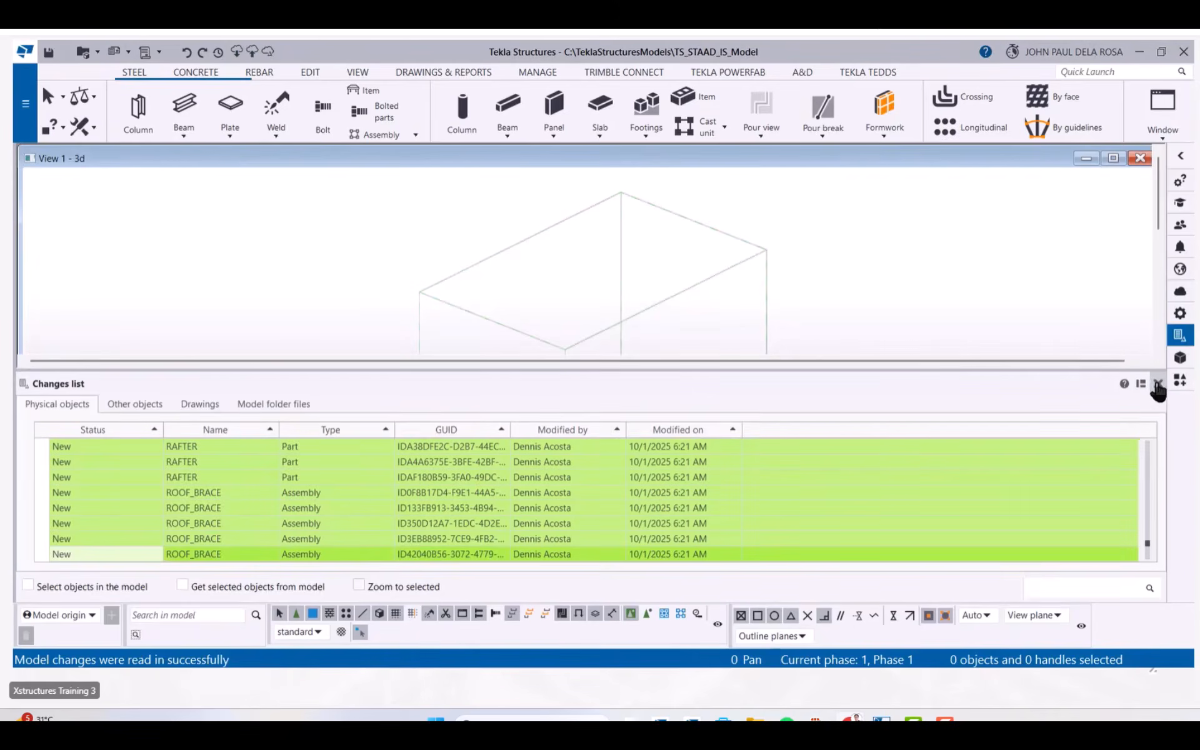
pyautogui.click(1157, 384)
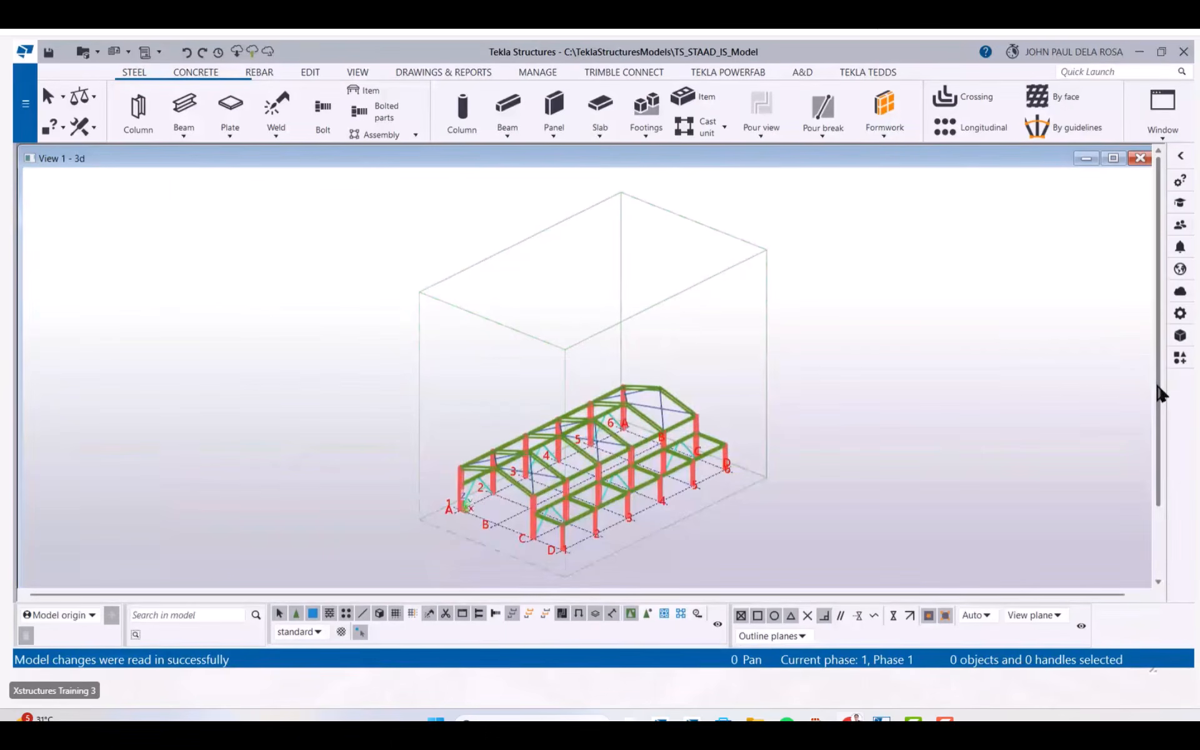
pyautogui.scroll(6, 600, 494)
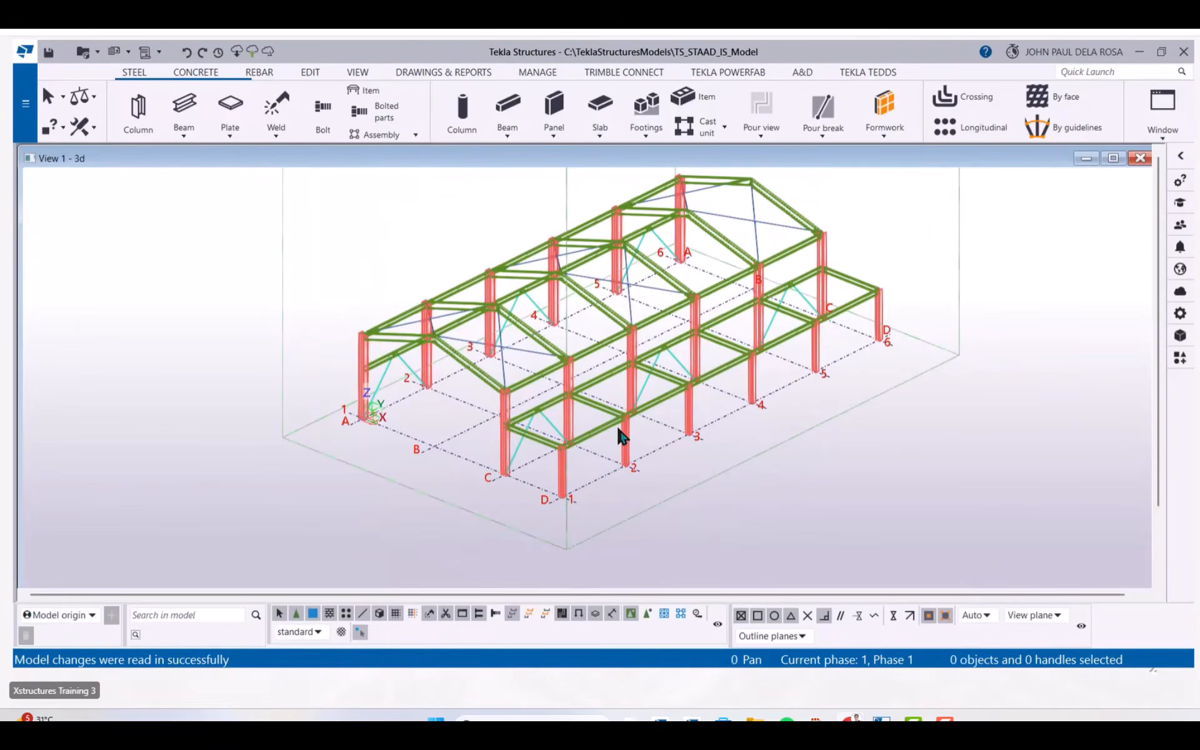
pyautogui.scroll(1, 622, 425)
pyautogui.scroll(2, 600, 412)
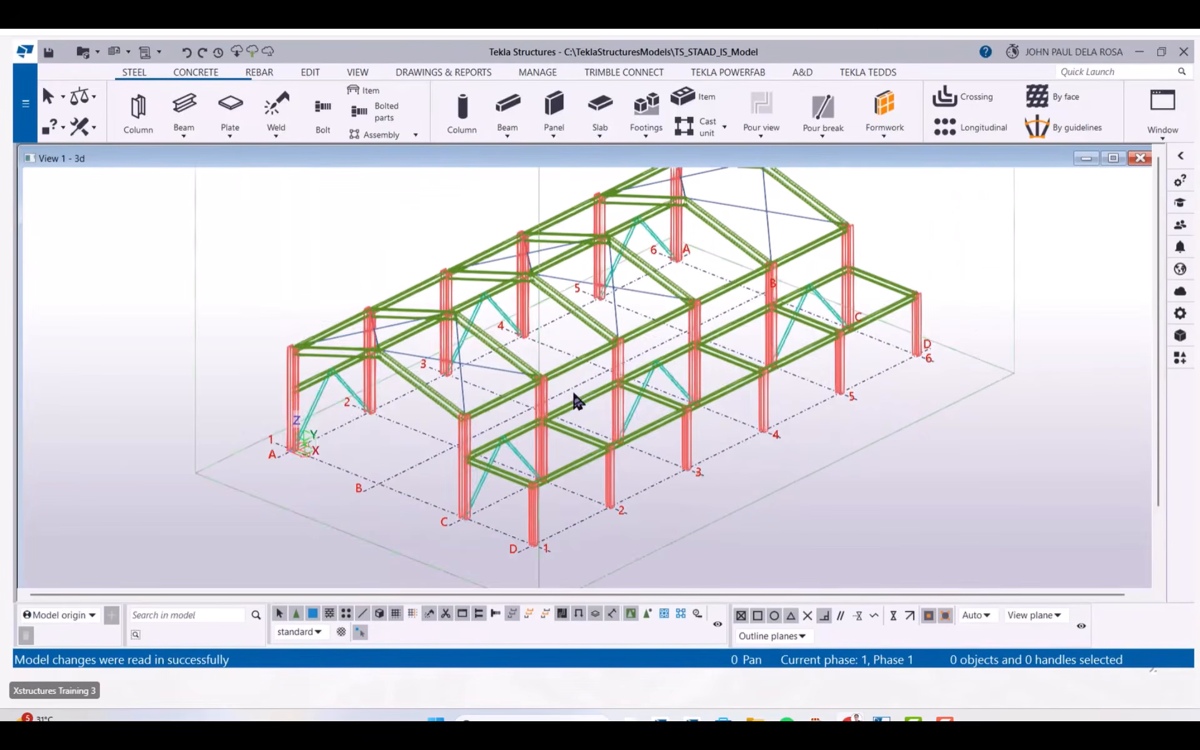
pyautogui.scroll(-3, 578, 403)
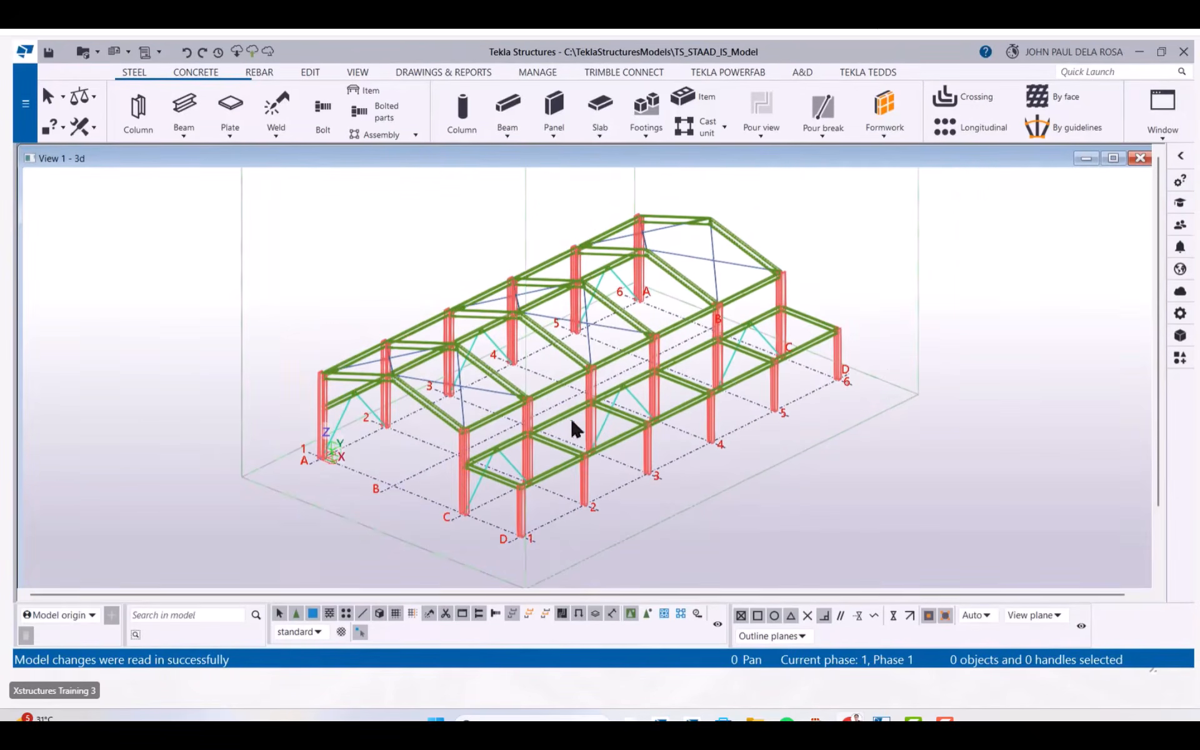
# Inspect the user-defined end conditions of the grid 1 rafter between A and B and close its attributes.
pyautogui.keyDown('ctrl'); pyautogui.moveTo(575, 429); pyautogui.dragTo(744, 406, button='middle'); pyautogui.keyUp('ctrl')
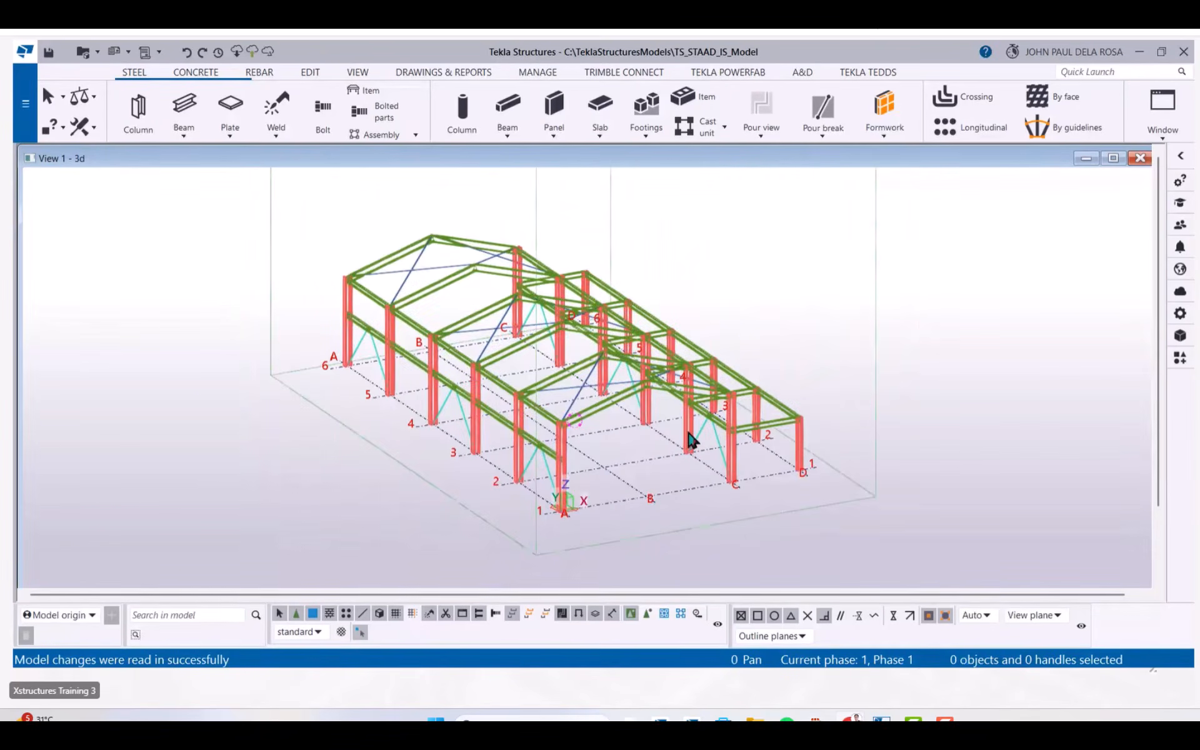
pyautogui.keyDown('ctrl'); pyautogui.moveTo(691, 441); pyautogui.dragTo(605, 455, button='middle'); pyautogui.keyUp('ctrl')
pyautogui.scroll(4, 603, 438)
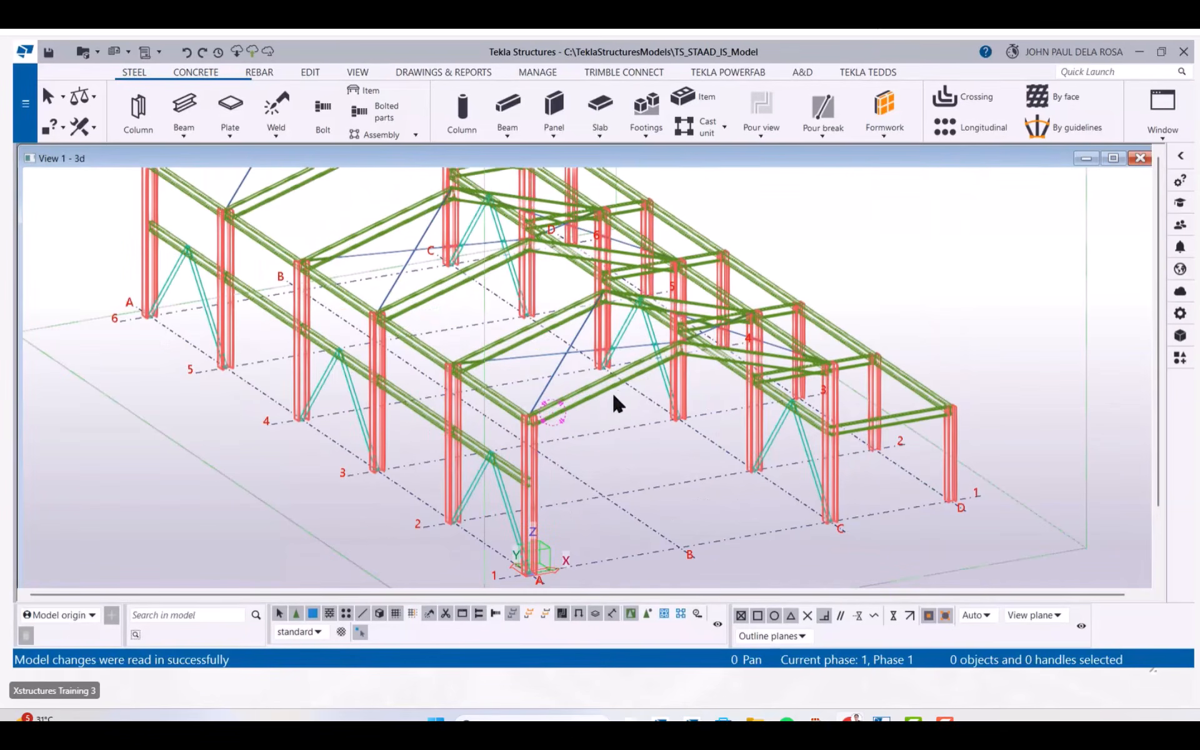
pyautogui.click(618, 389)
pyautogui.doubleClick(608, 392)
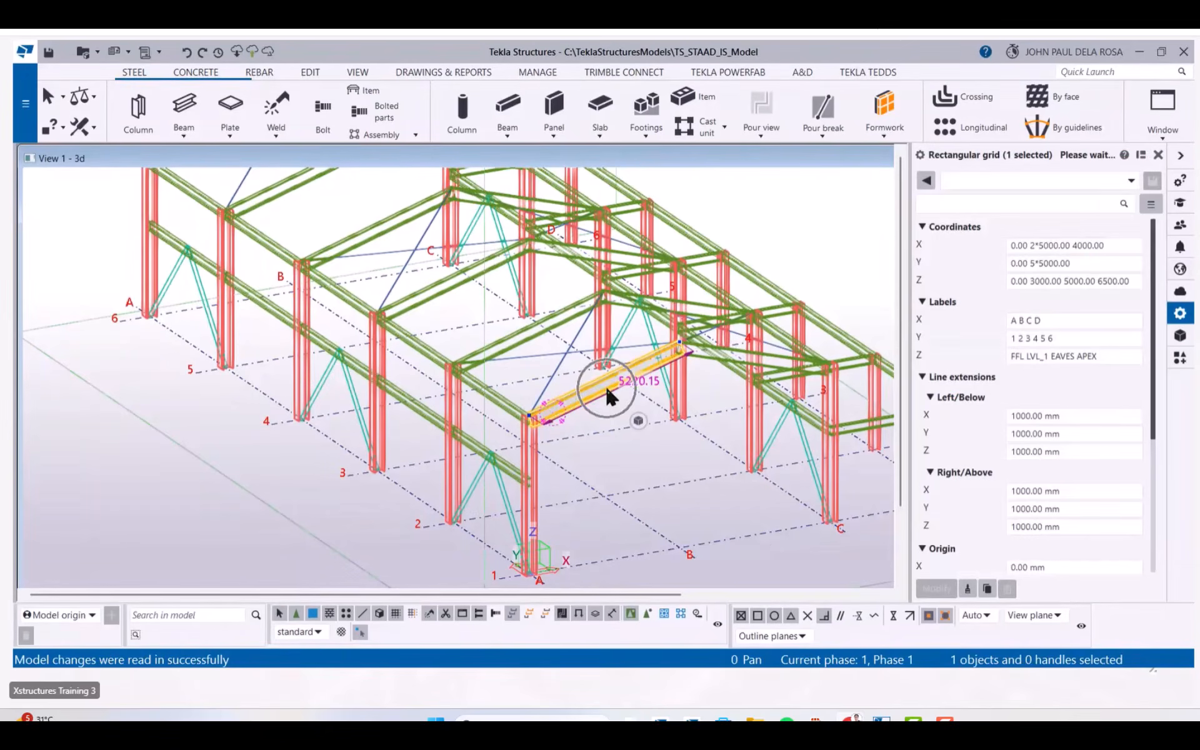
pyautogui.moveTo(772, 393); pyautogui.dragTo(610, 391, button='middle')
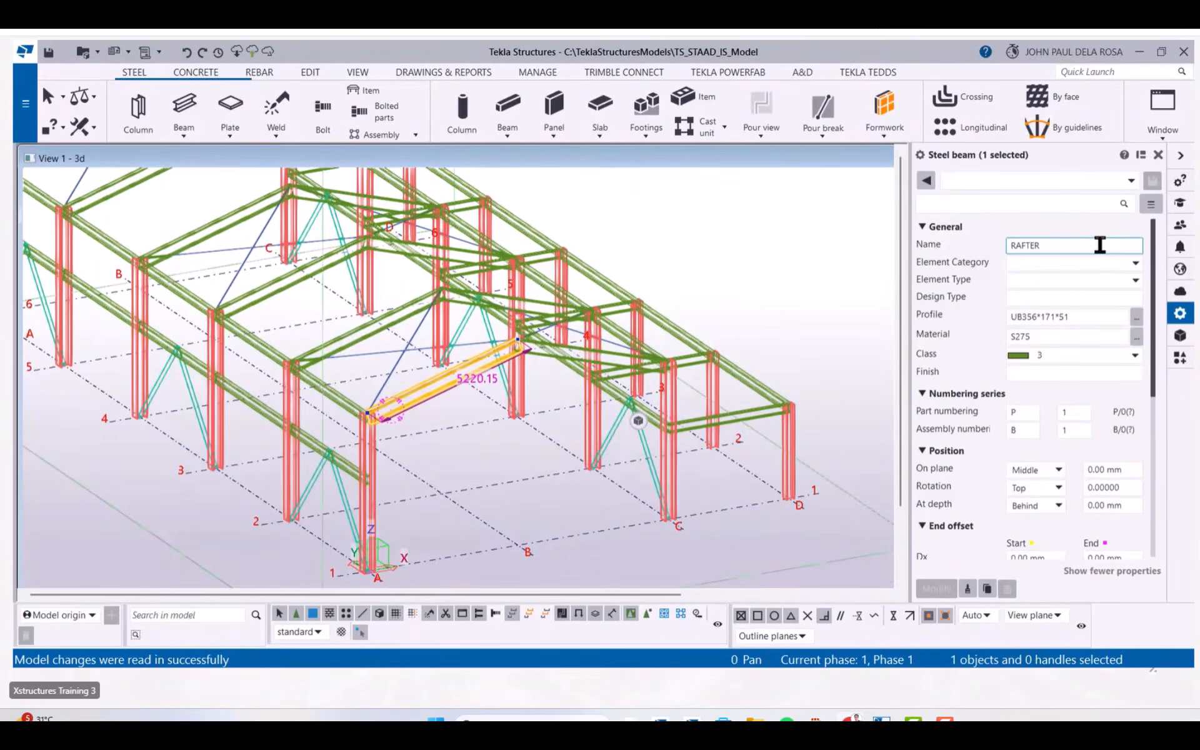
pyautogui.rightClick(442, 375)
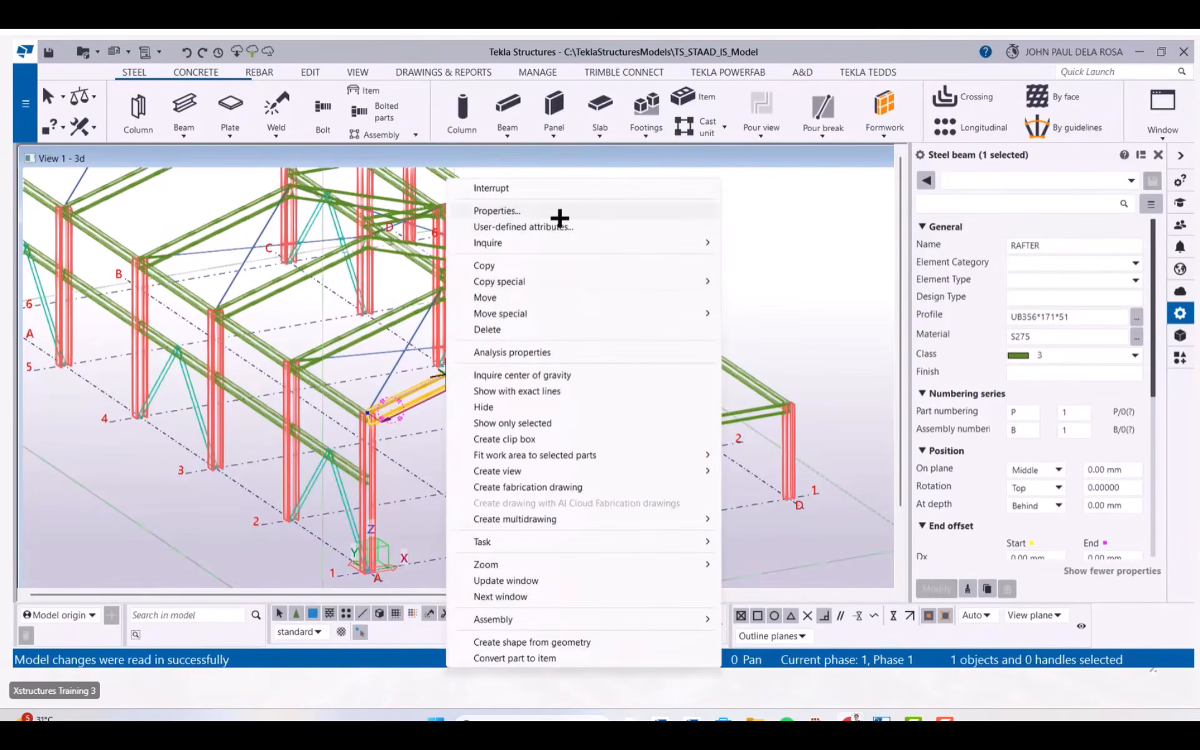
pyautogui.click(565, 227)
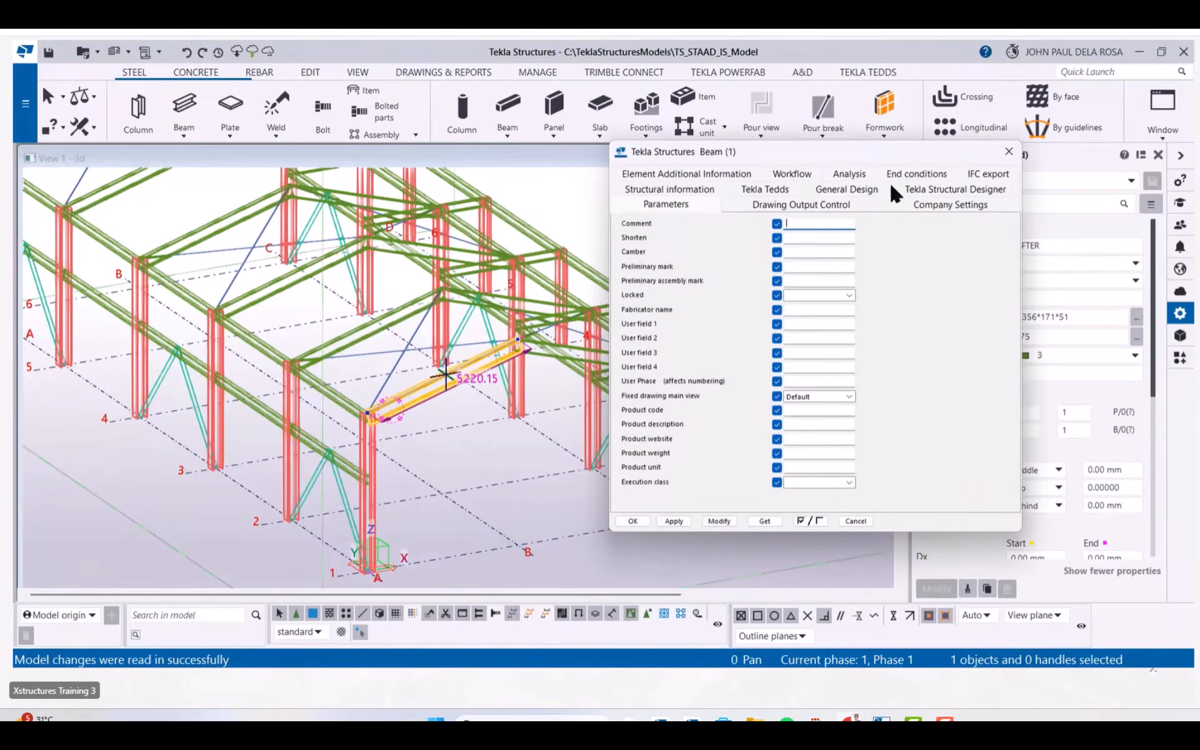
pyautogui.click(912, 180)
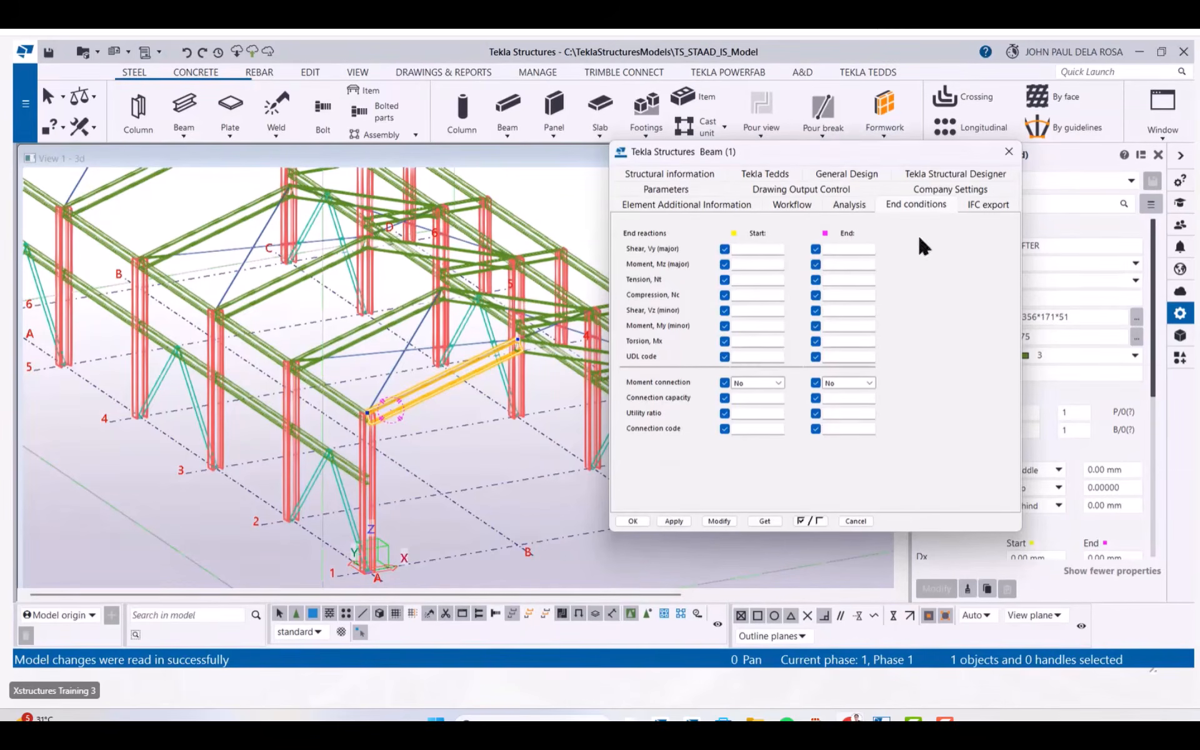
pyautogui.click(1003, 154)
# Open the list of analysis and design models in the shared model.
pyautogui.scroll(-5, 656, 394)
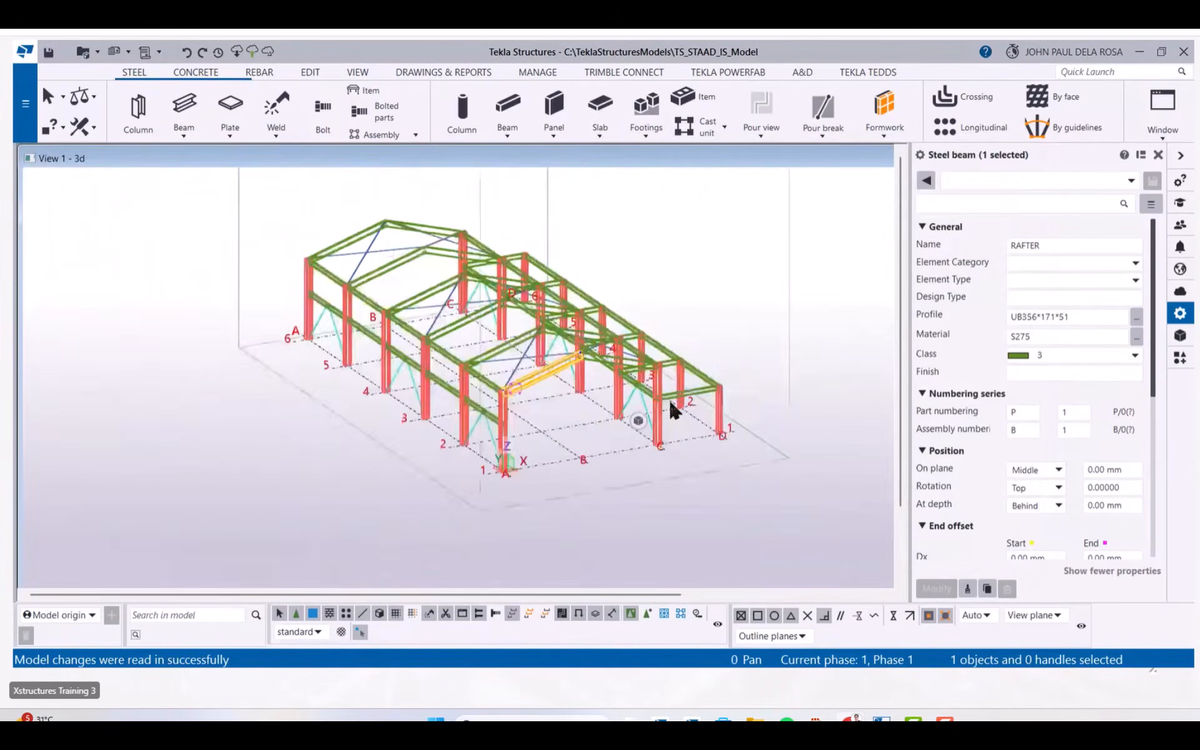
pyautogui.keyDown('ctrl'); pyautogui.moveTo(678, 427); pyautogui.dragTo(490, 425, button='middle'); pyautogui.keyUp('ctrl')
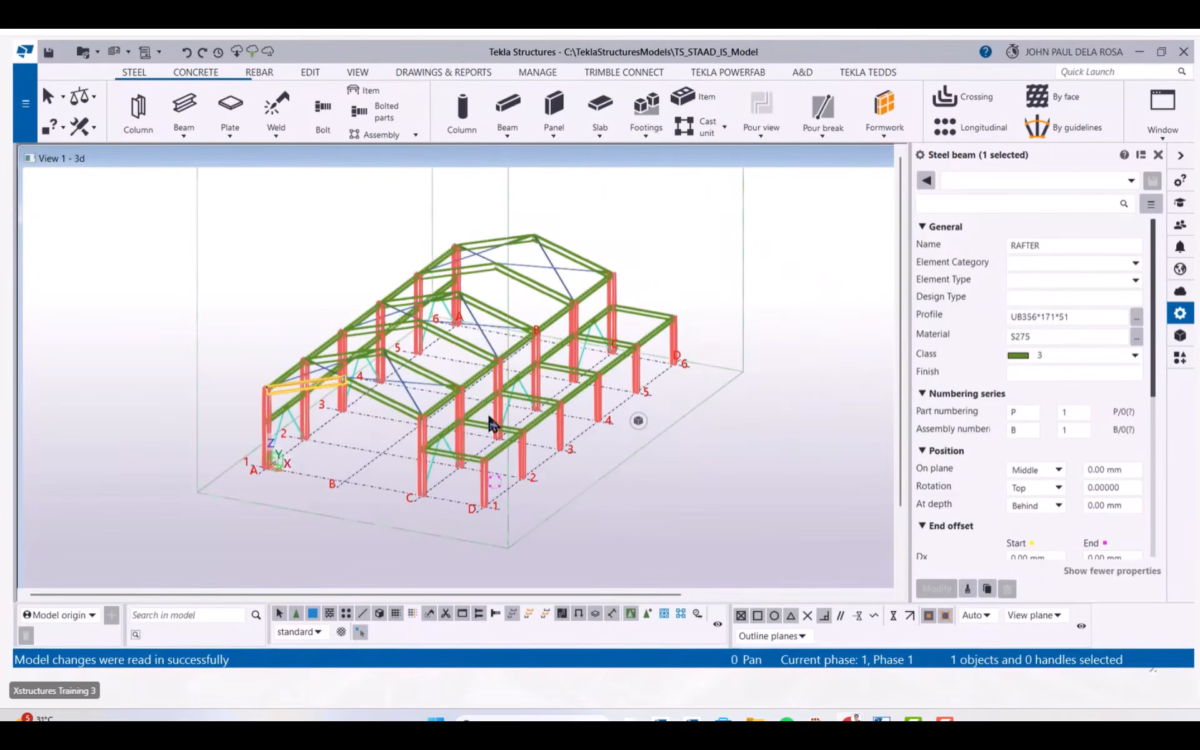
pyautogui.click(805, 73)
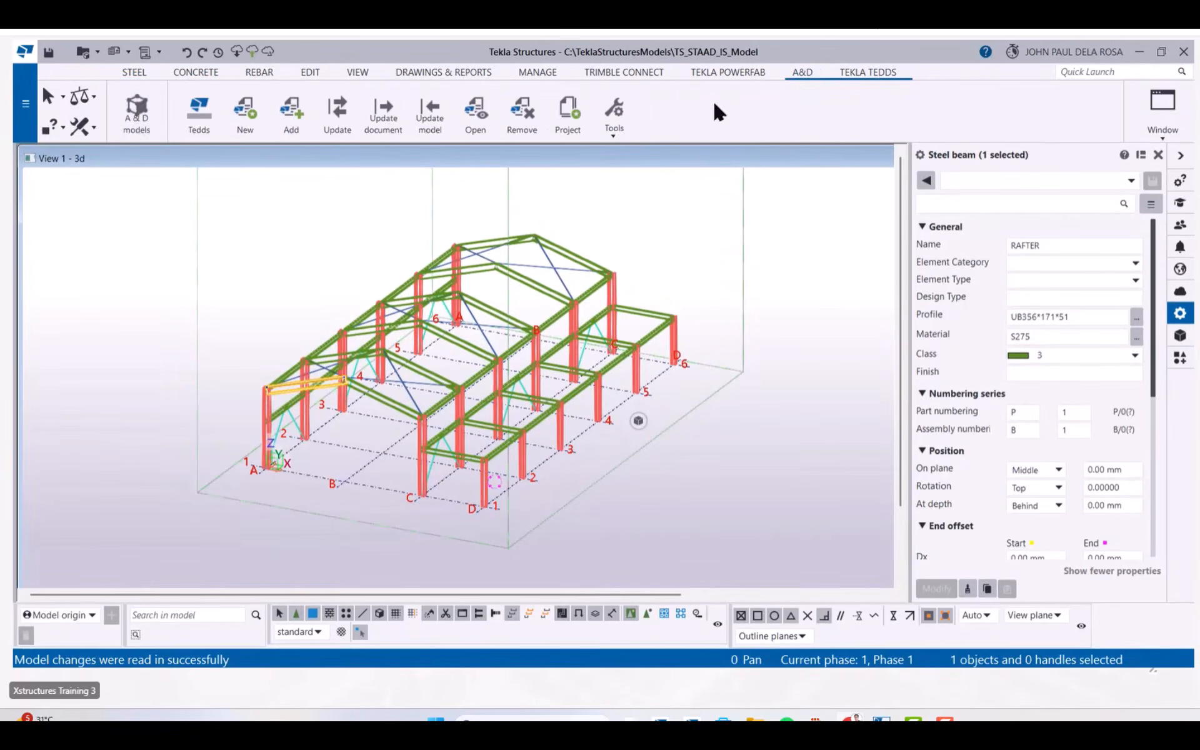
pyautogui.click(136, 118)
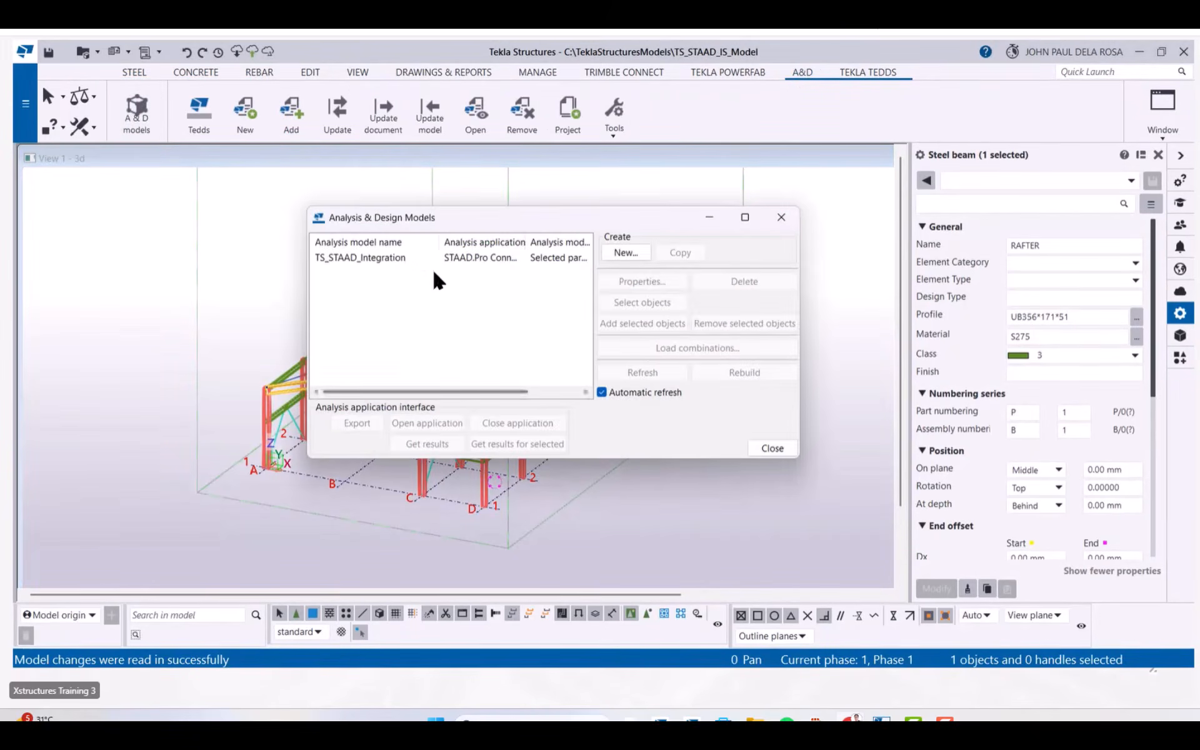
# Export the TS_STAAD_Integration analysis model to STAAD.Pro without creating load combinations.
pyautogui.click(398, 259)
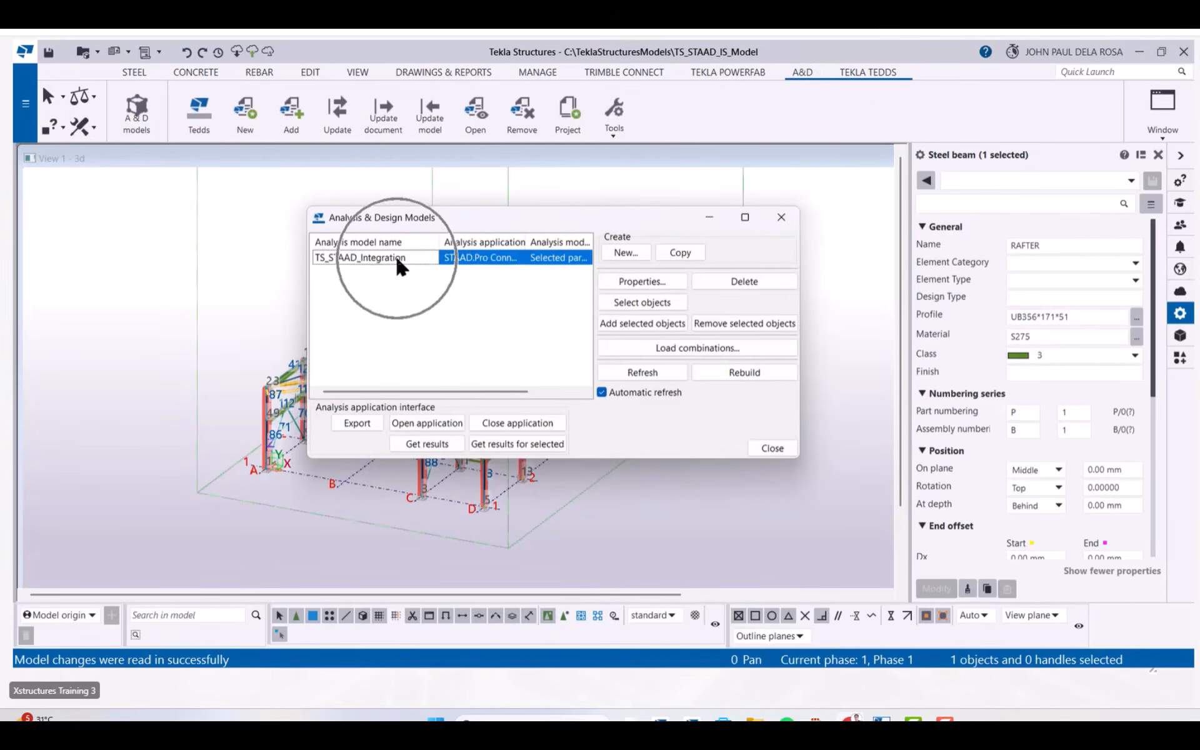
pyautogui.click(369, 428)
pyautogui.press('ctrl')
pyautogui.press('ctrl')
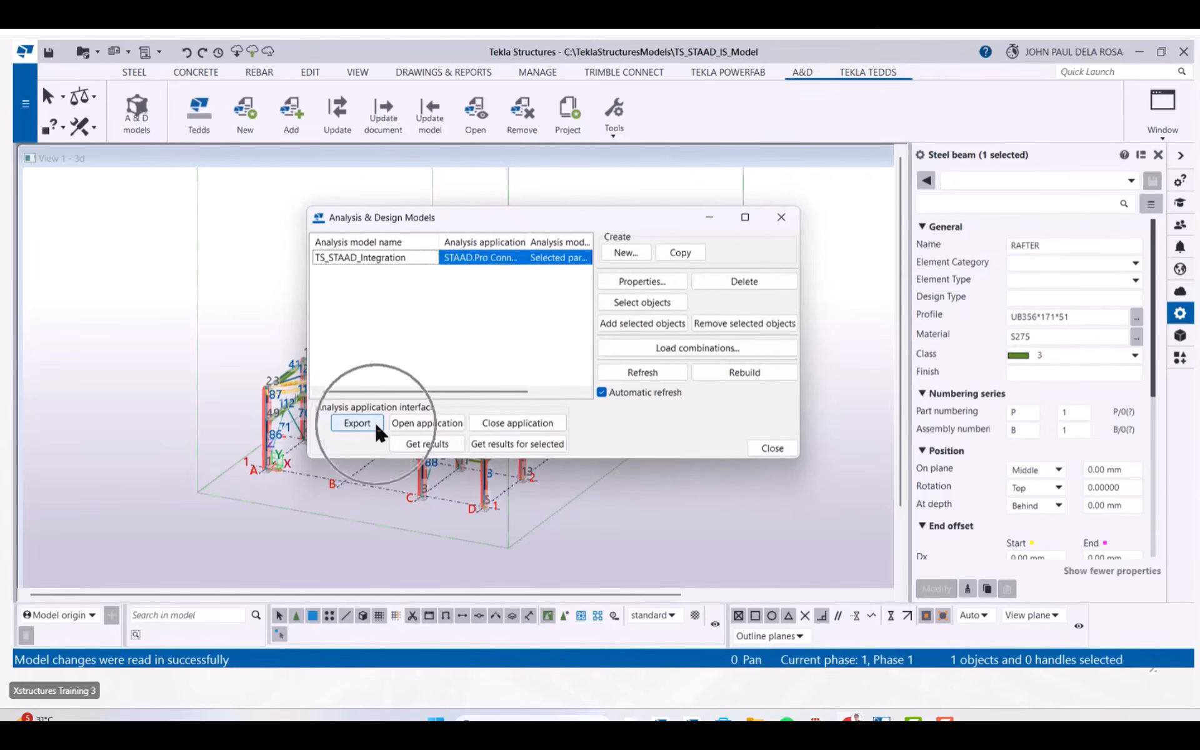
pyautogui.click(375, 428)
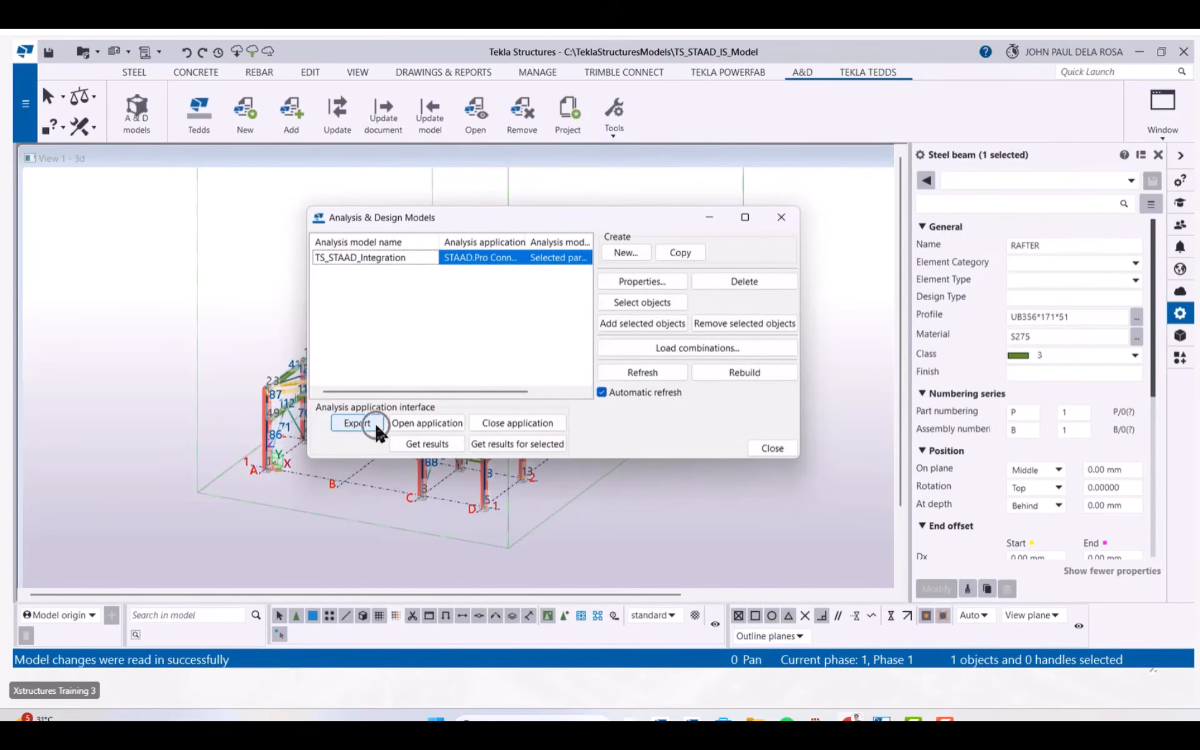
pyautogui.click(600, 394)
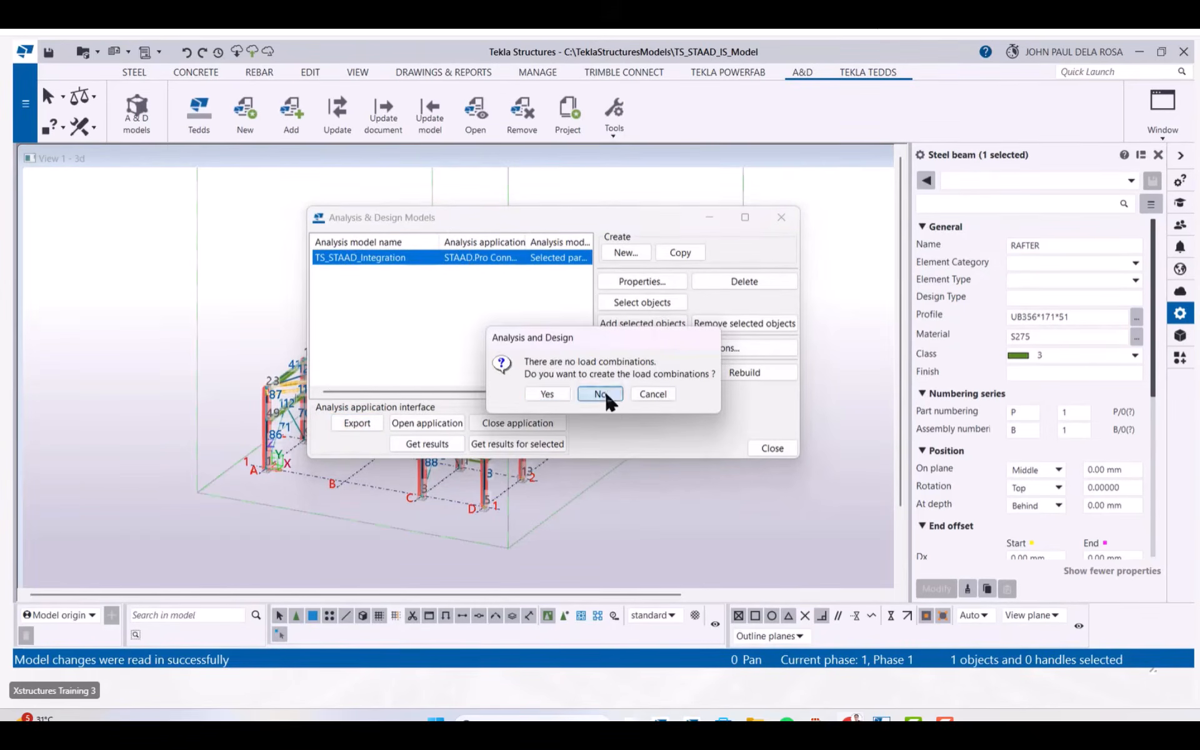
pyautogui.click(587, 407)
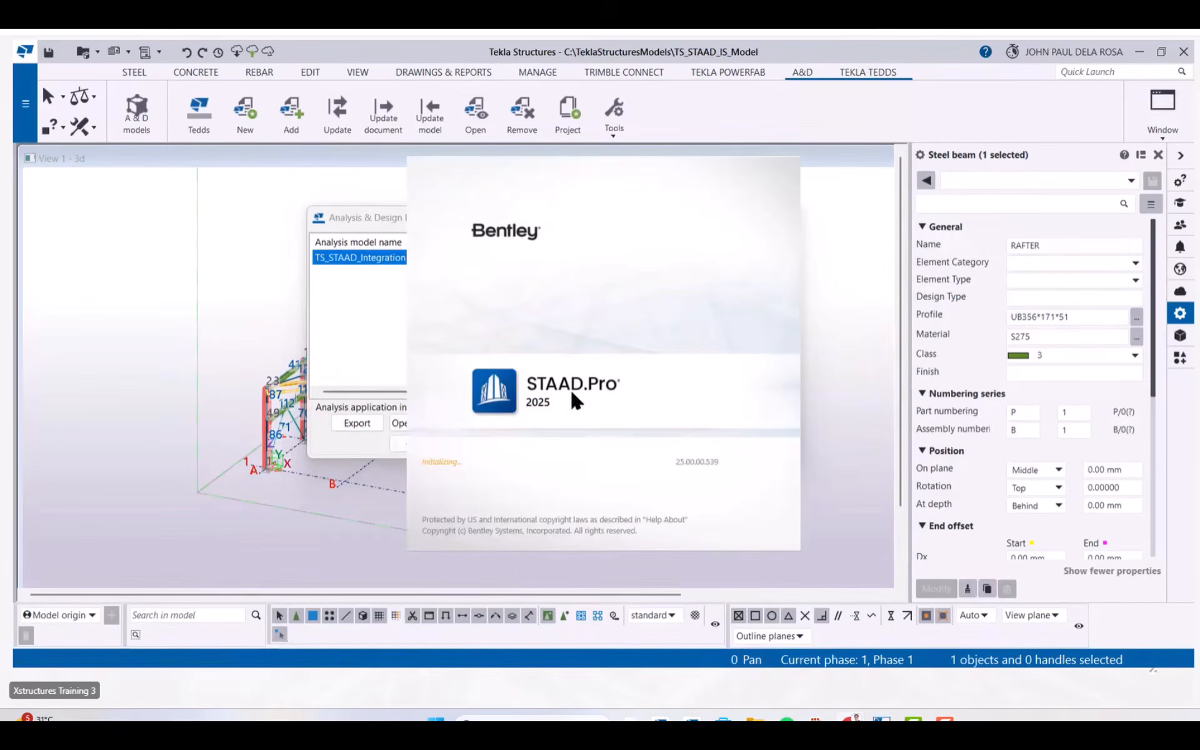
pyautogui.press('ctrl')
pyautogui.press('ctrl')
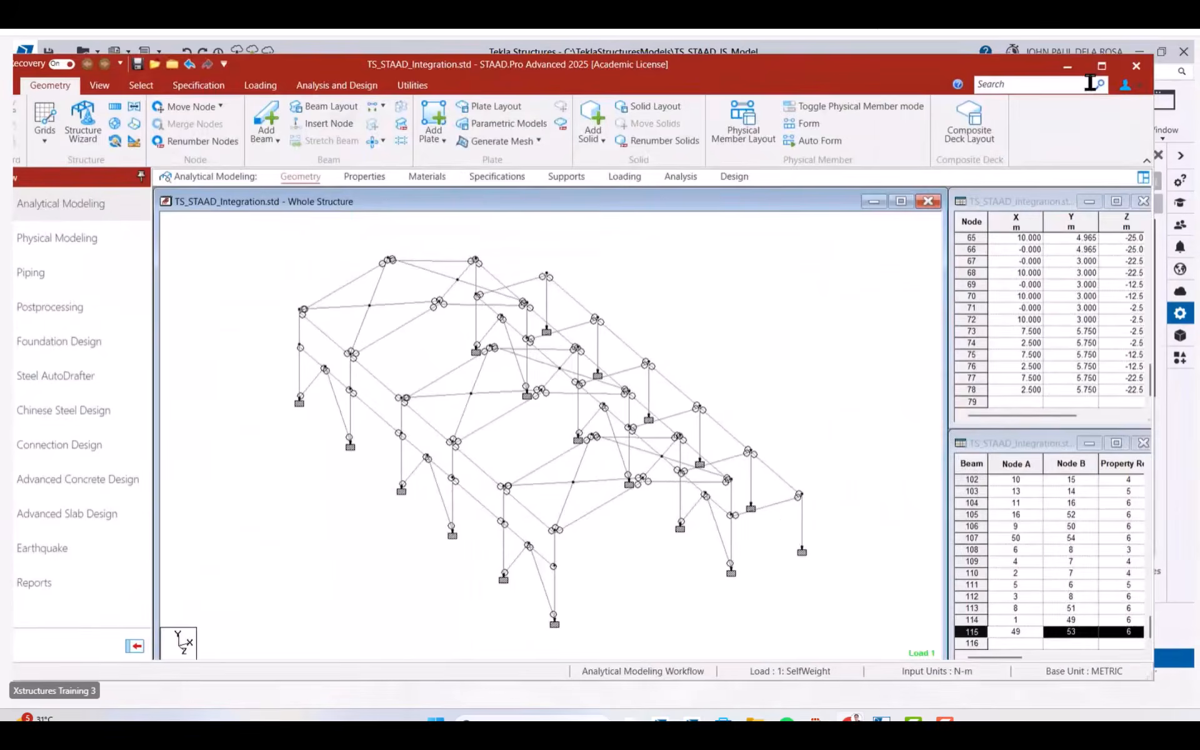
# Maximize the STAAD.Pro window and examine how the roof cross-braces in the far end bay are split into separate beams.
pyautogui.click(1102, 66)
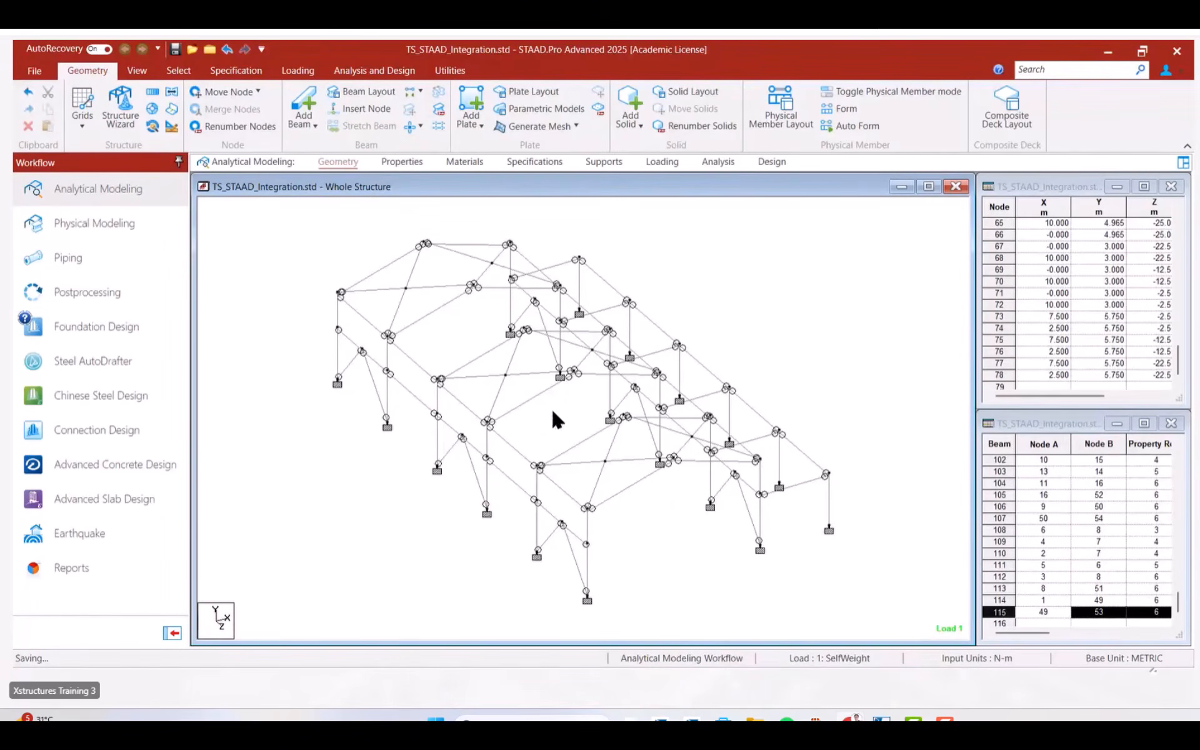
pyautogui.scroll(1, 546, 398)
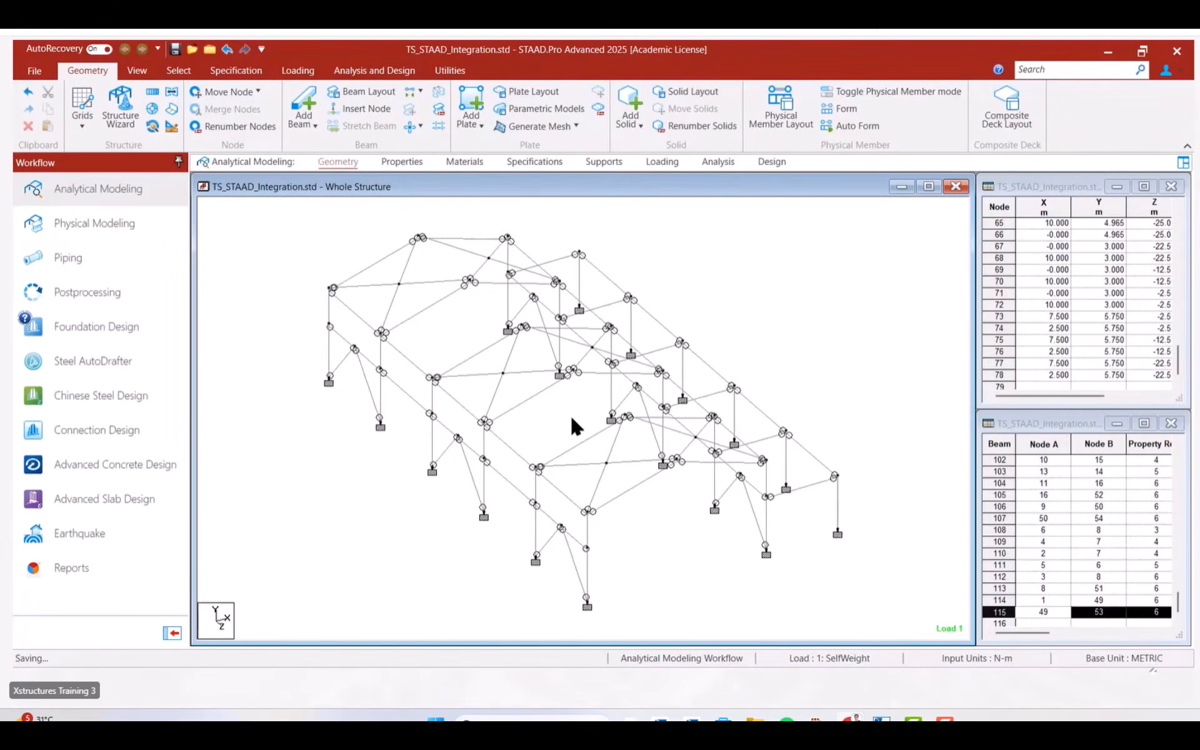
pyautogui.moveTo(585, 439); pyautogui.dragTo(663, 454, button='middle')
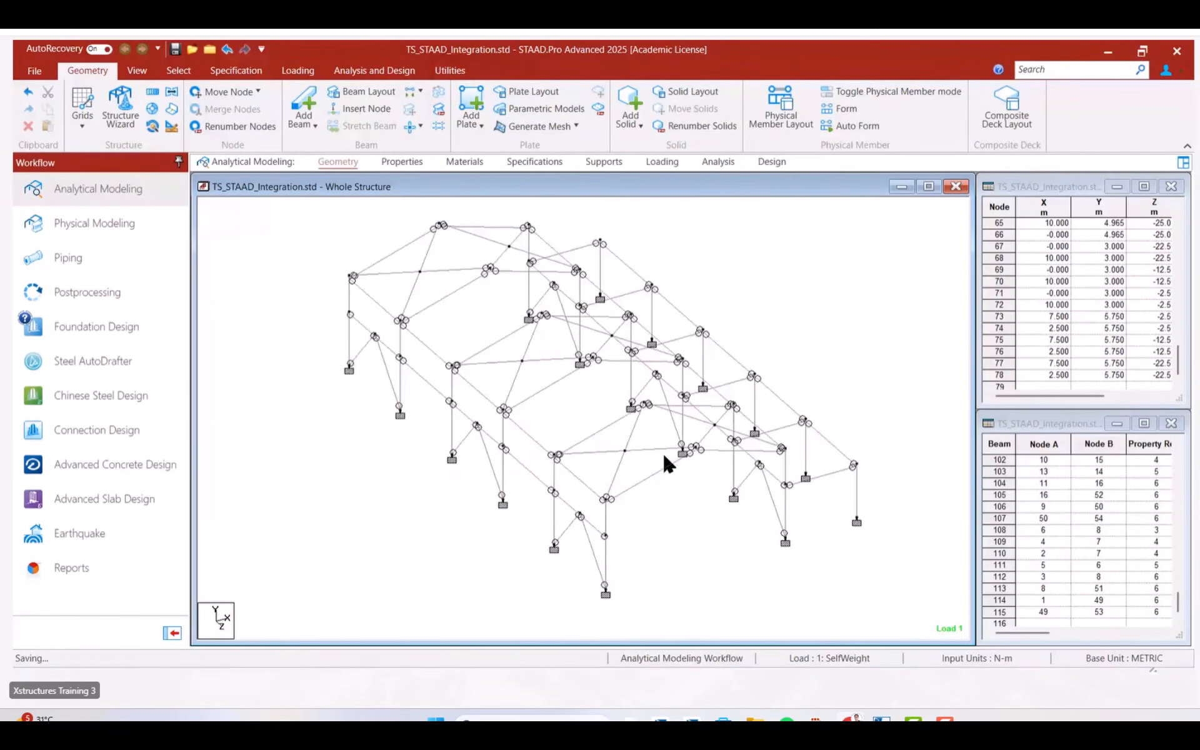
pyautogui.click(464, 275)
pyautogui.click(451, 263)
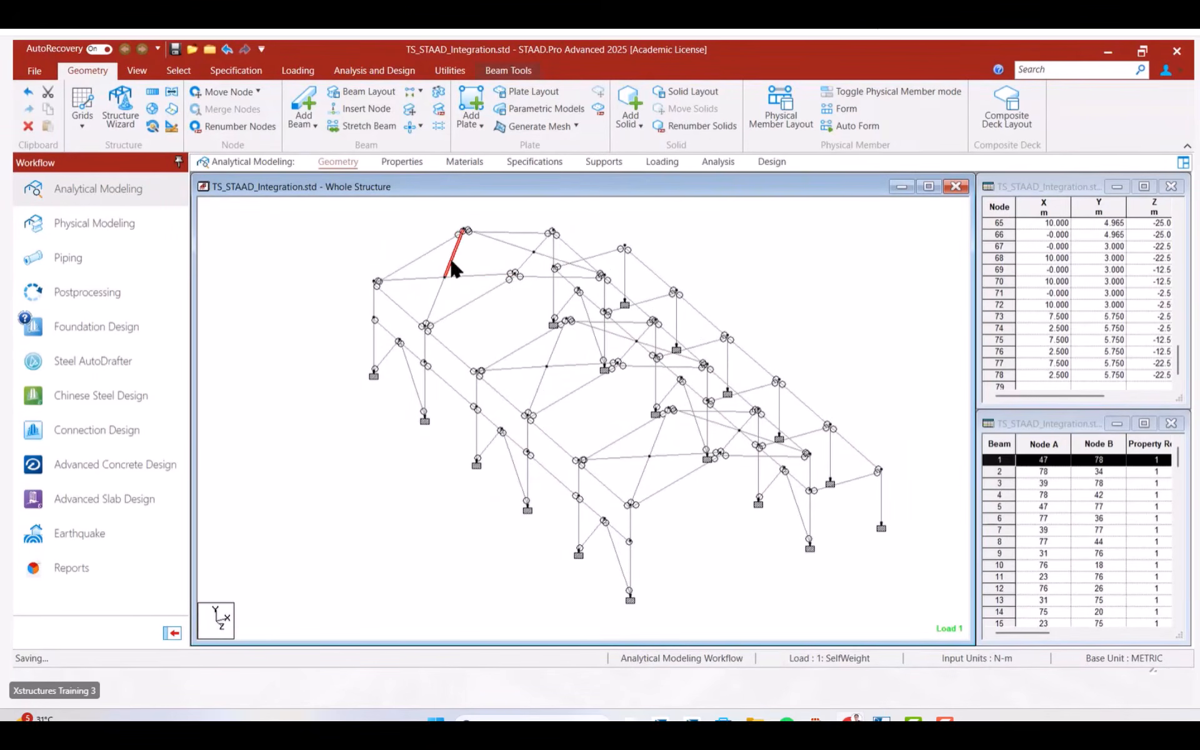
pyautogui.click(439, 288)
pyautogui.click(443, 277)
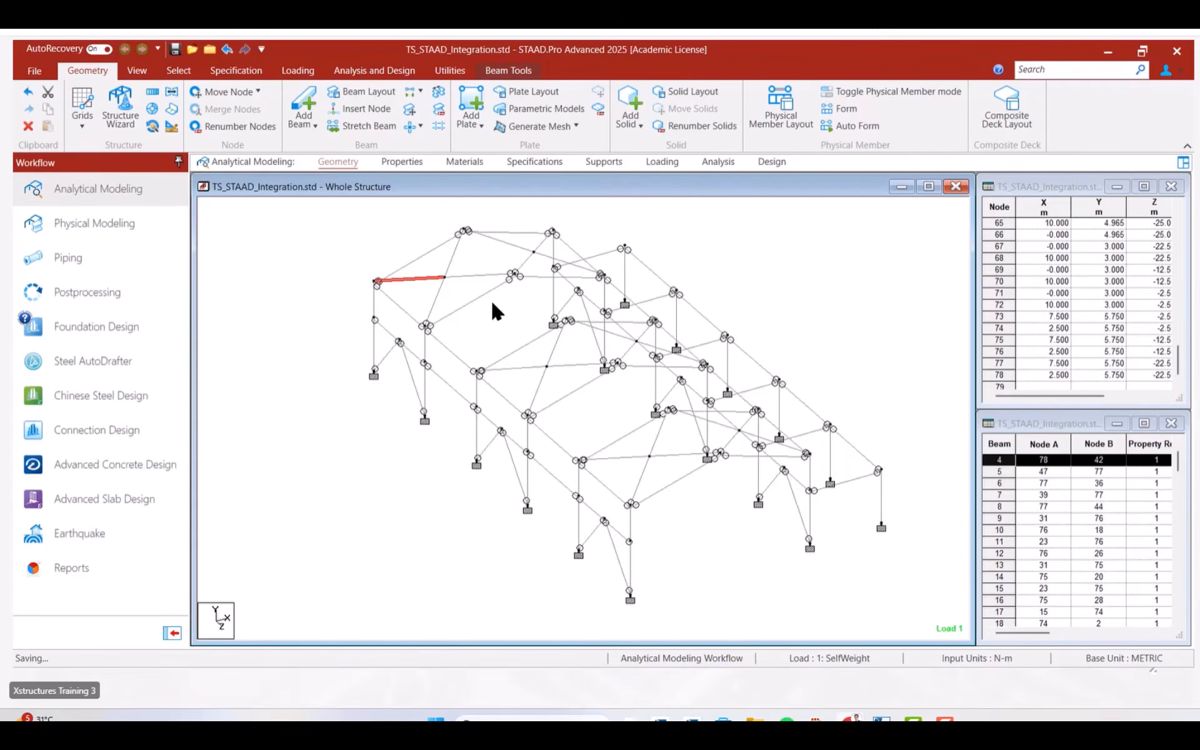
# Select all members with the Cir 0.02 section and merge each pair of brace segments into one continuous beam.
pyautogui.click(411, 164)
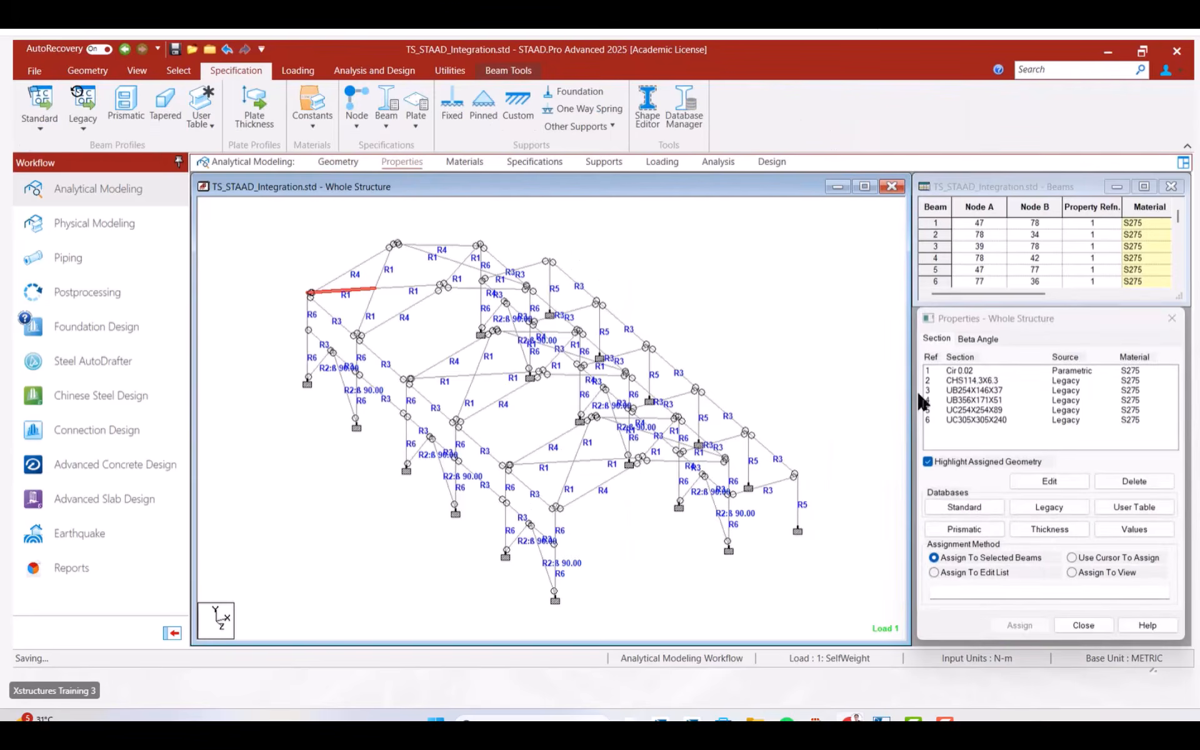
pyautogui.click(965, 376)
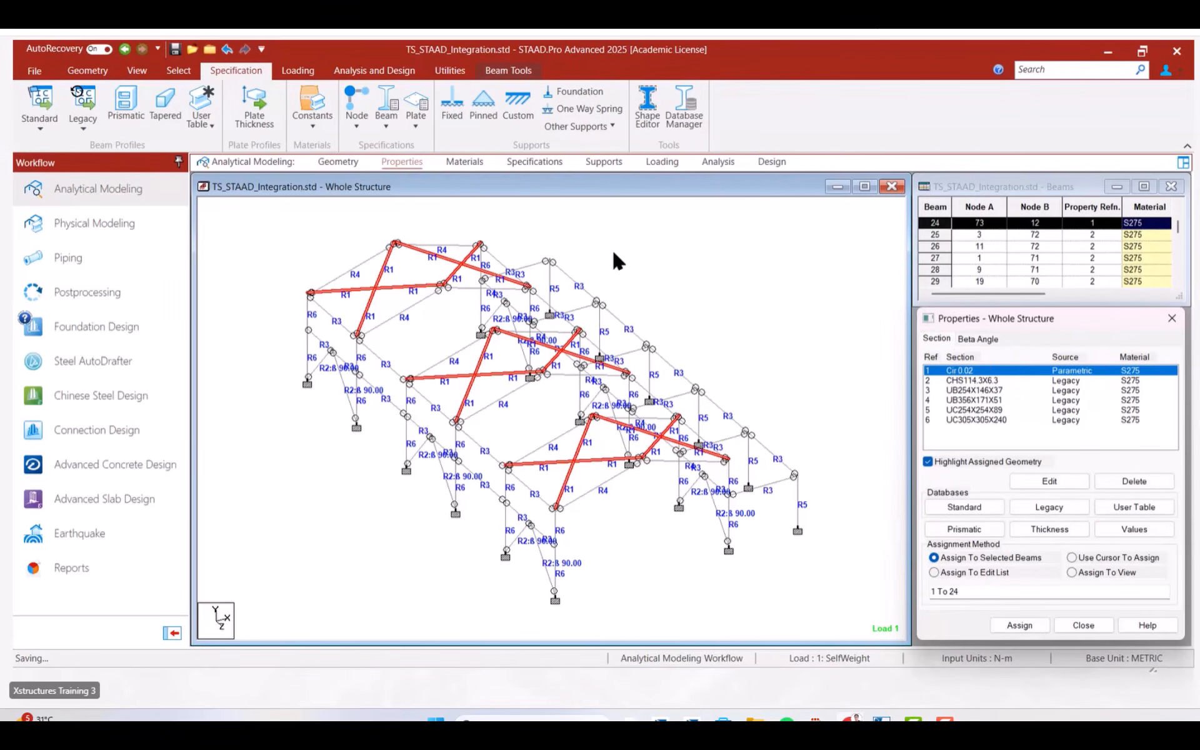
pyautogui.click(507, 73)
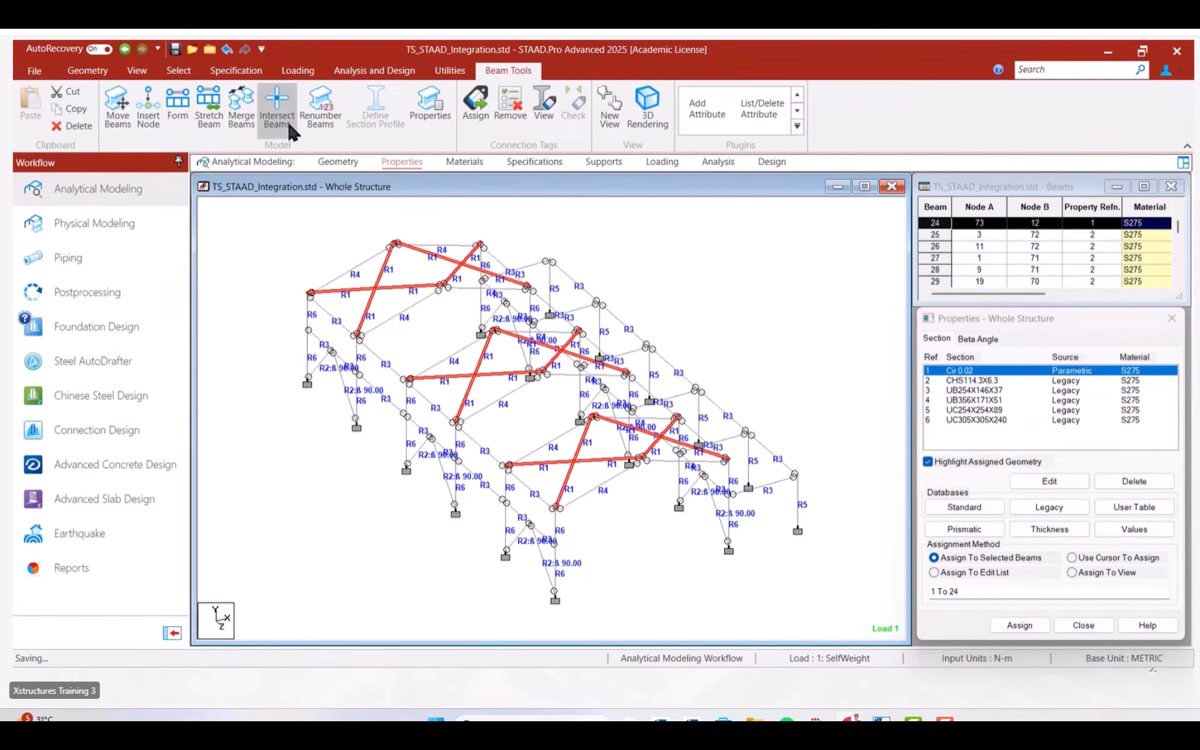
pyautogui.click(241, 116)
pyautogui.click(668, 245)
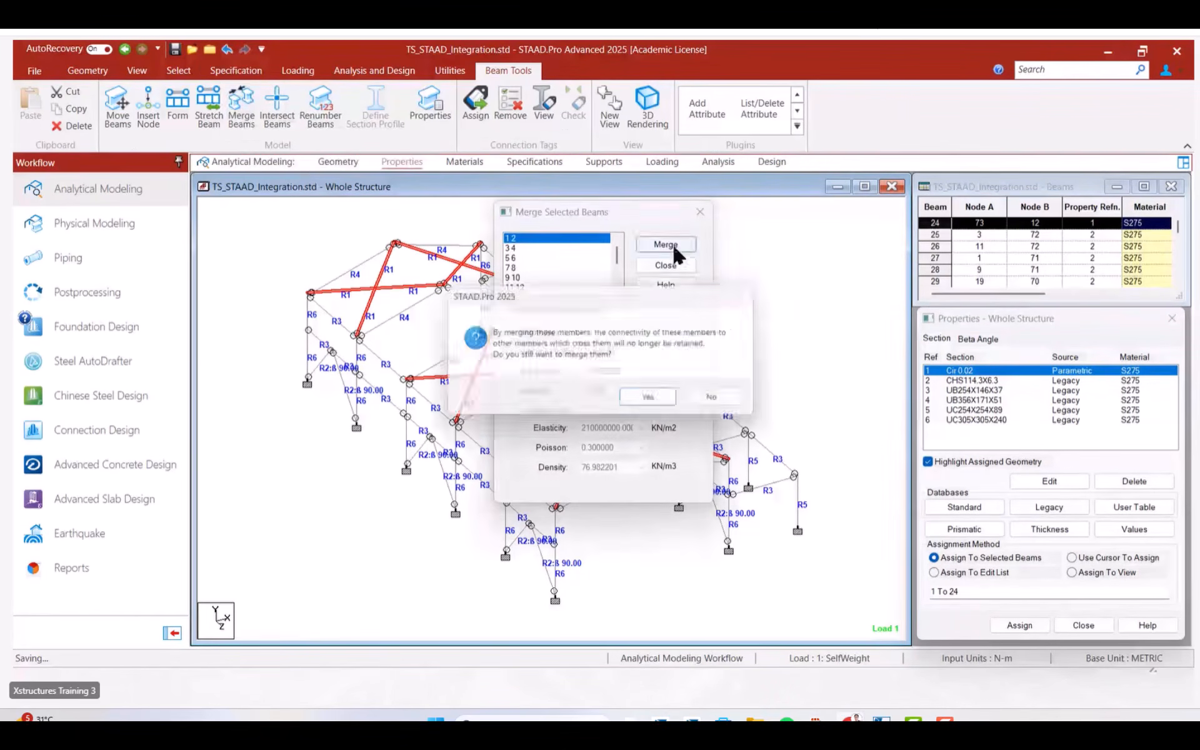
pyautogui.click(651, 397)
pyautogui.click(666, 244)
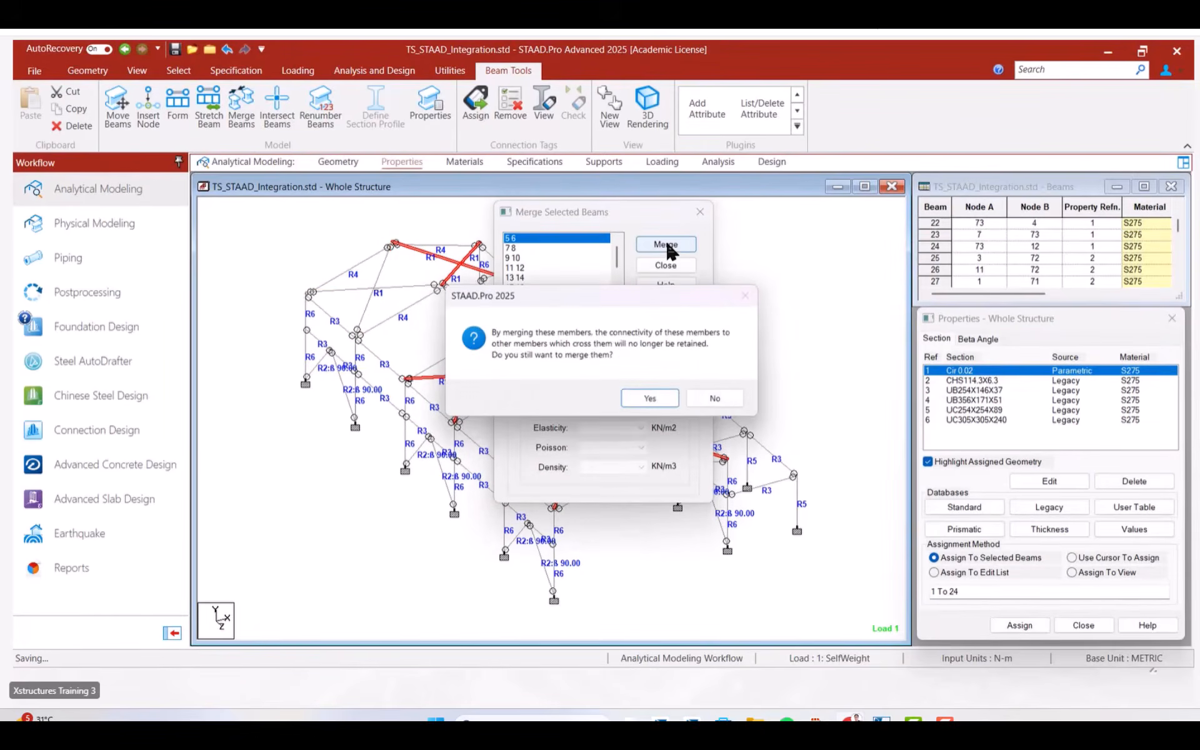
pyautogui.press('Return')
pyautogui.press('Return')
pyautogui.press('Return')
pyautogui.press('Return')
pyautogui.press('Return')
pyautogui.press('Return')
pyautogui.press('Return')
pyautogui.press('Return')
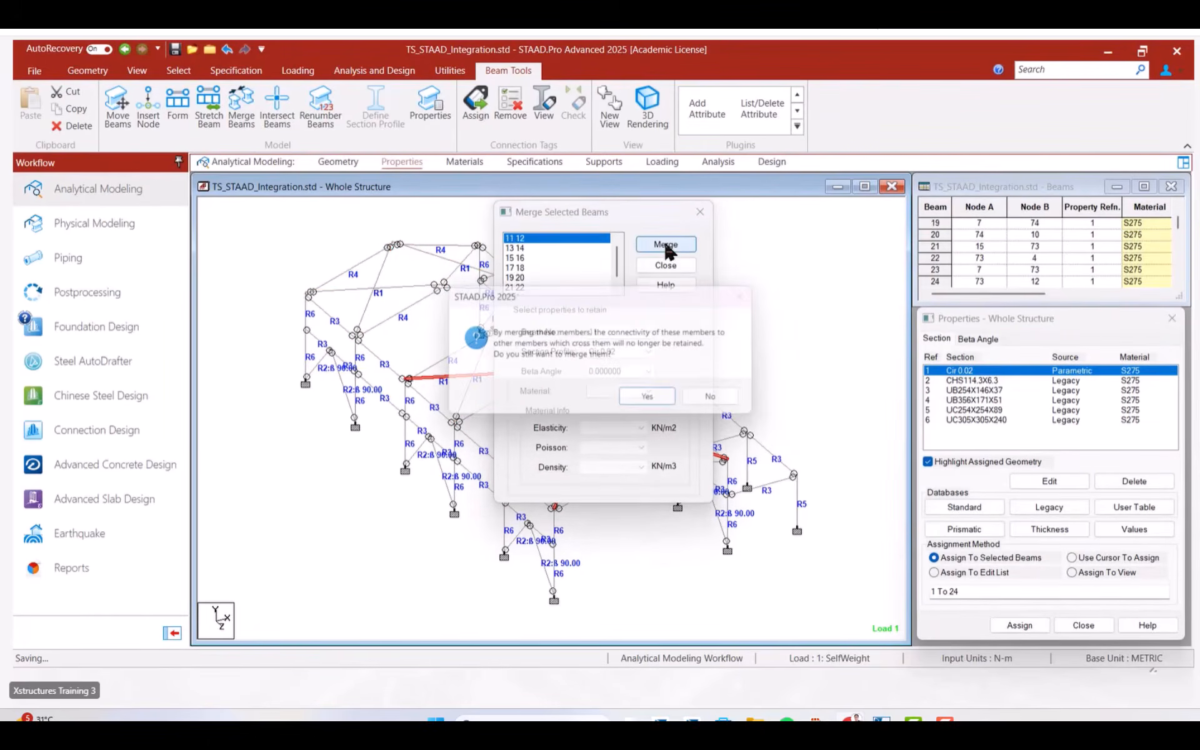
pyautogui.press('Return')
pyautogui.press('Return')
pyautogui.press('Return')
pyautogui.press('Return')
pyautogui.press('Return')
pyautogui.press('Return')
pyautogui.press('Return')
pyautogui.press('Return')
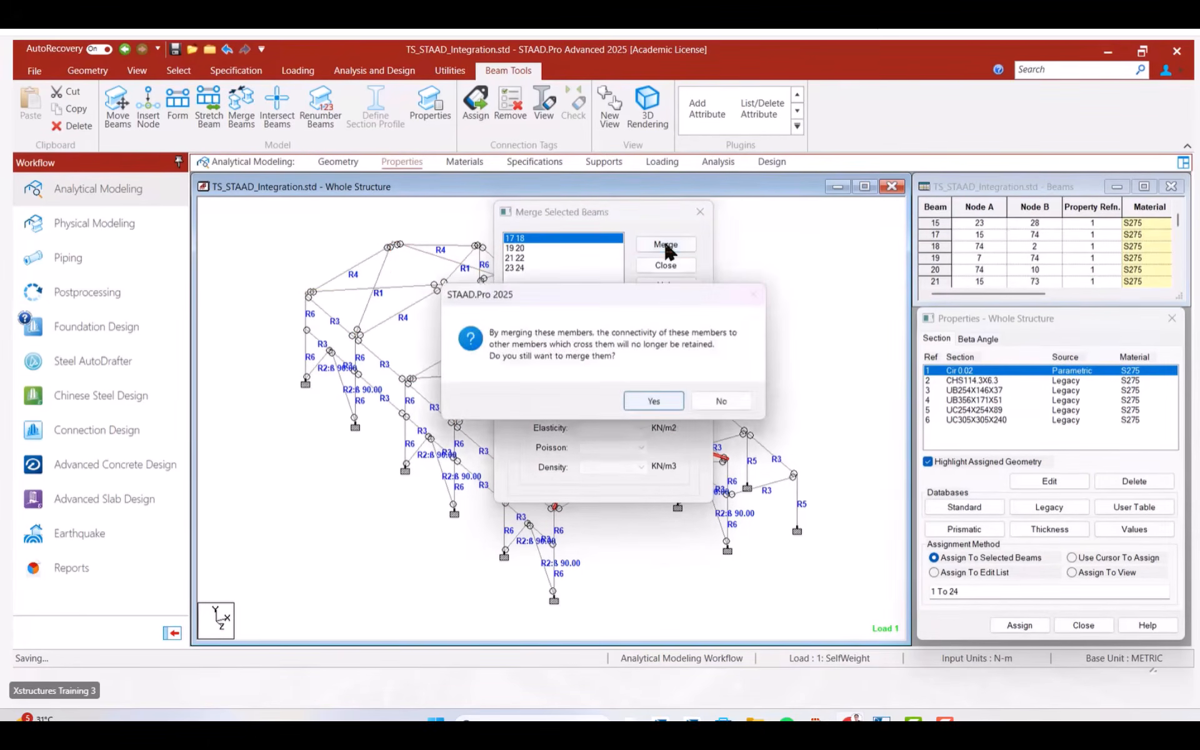
pyautogui.click(700, 212)
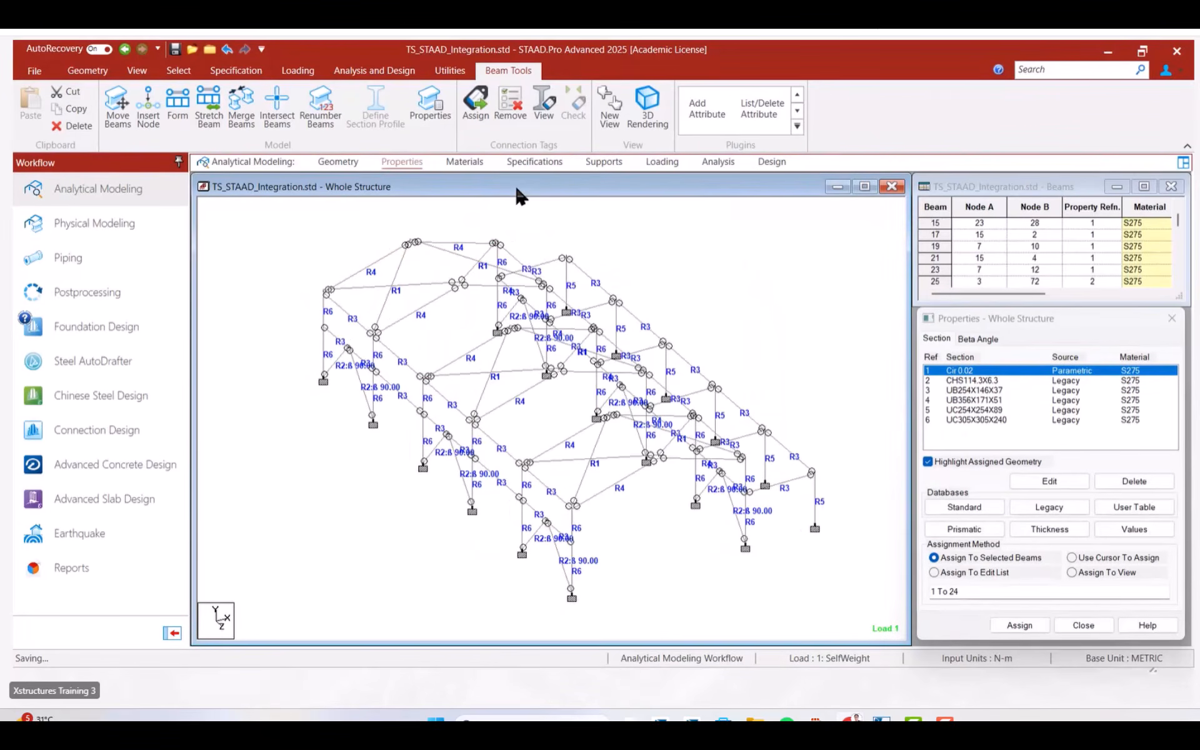
# Delete the START MY MZ and END MY MZ beam release specifications from the whole structure.
pyautogui.click(535, 162)
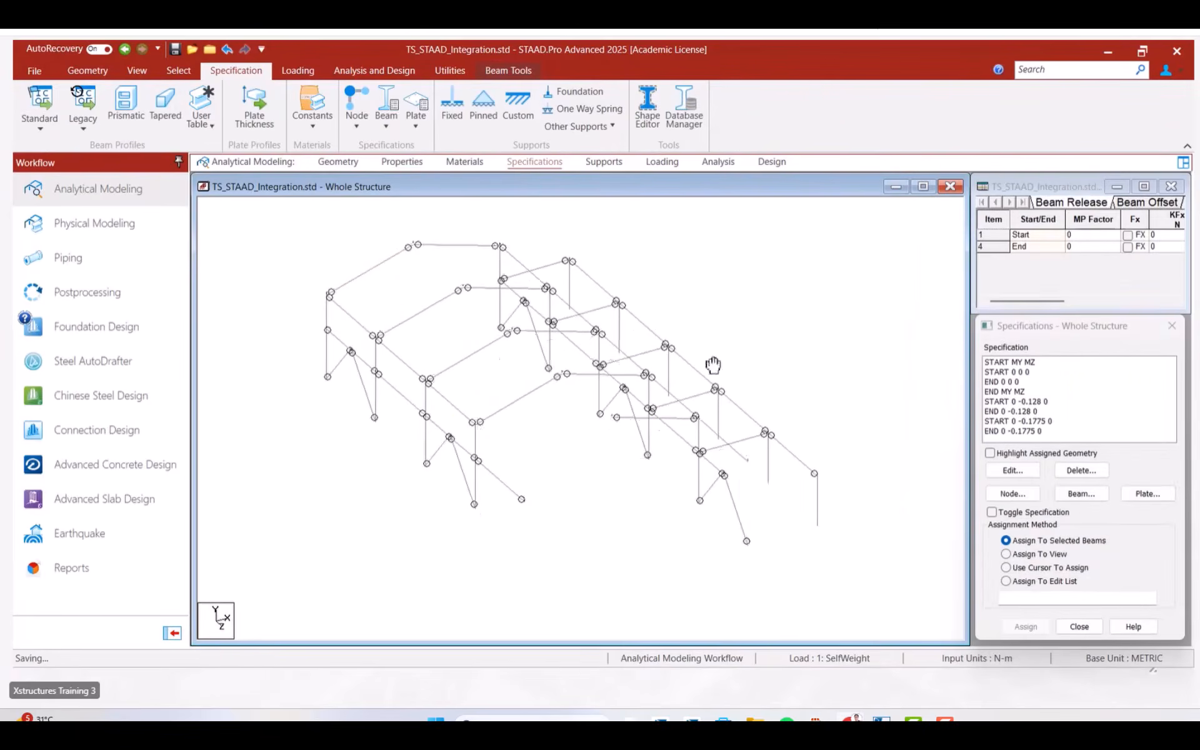
pyautogui.click(560, 186)
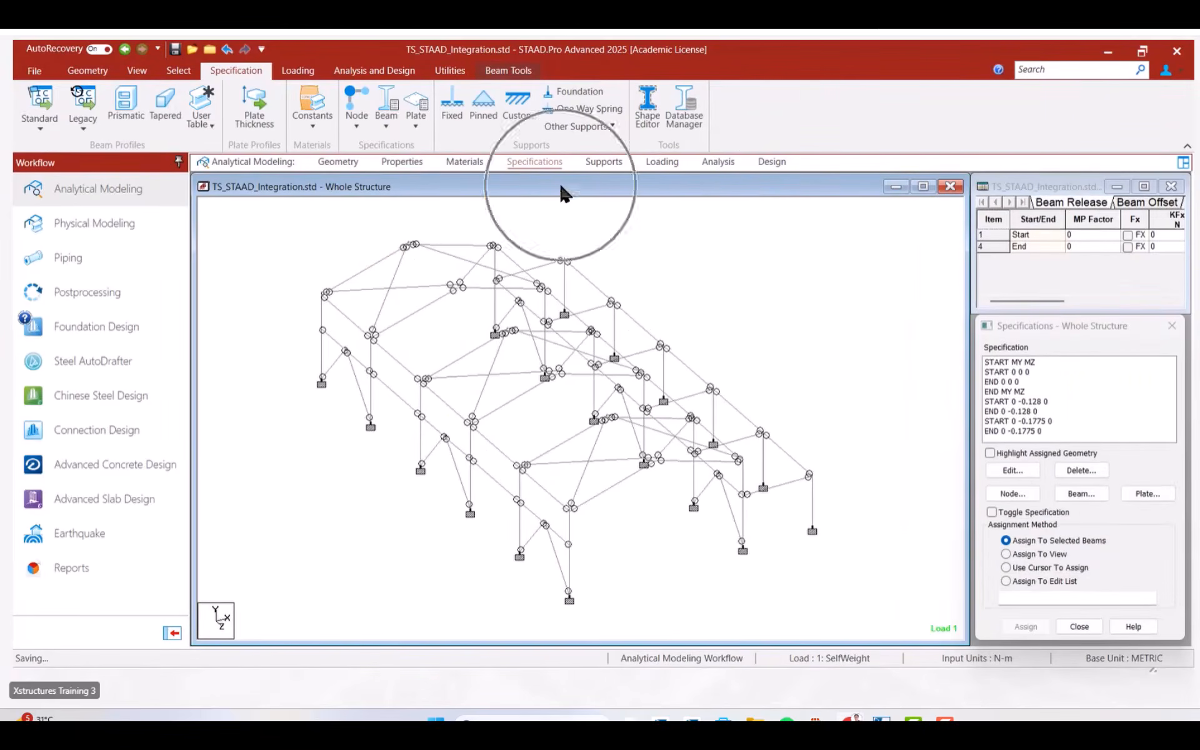
pyautogui.click(1024, 362)
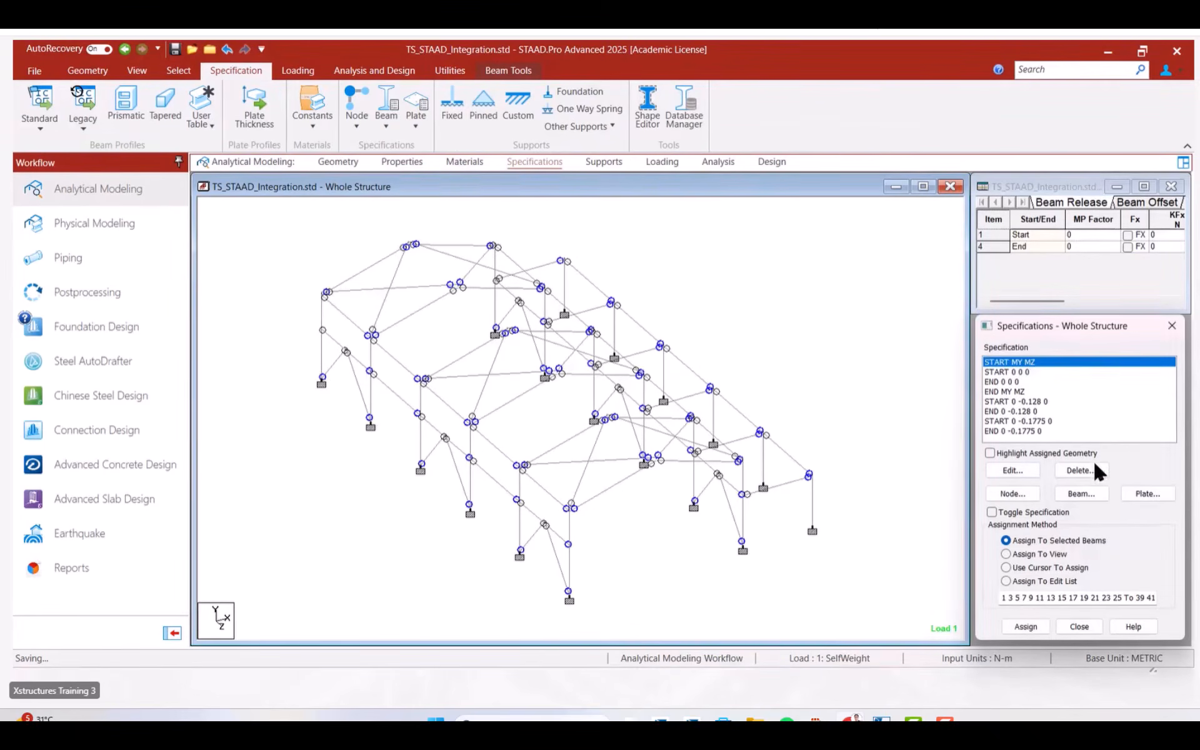
pyautogui.click(1080, 470)
pyautogui.click(1066, 533)
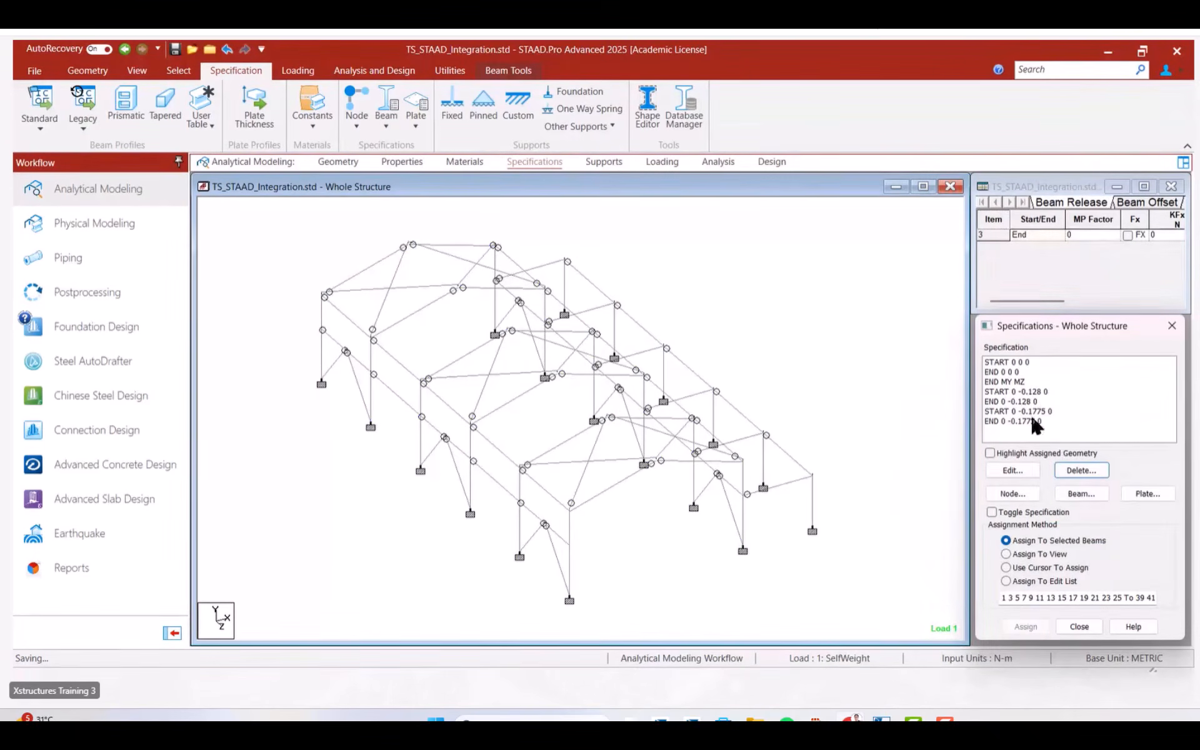
pyautogui.click(1019, 381)
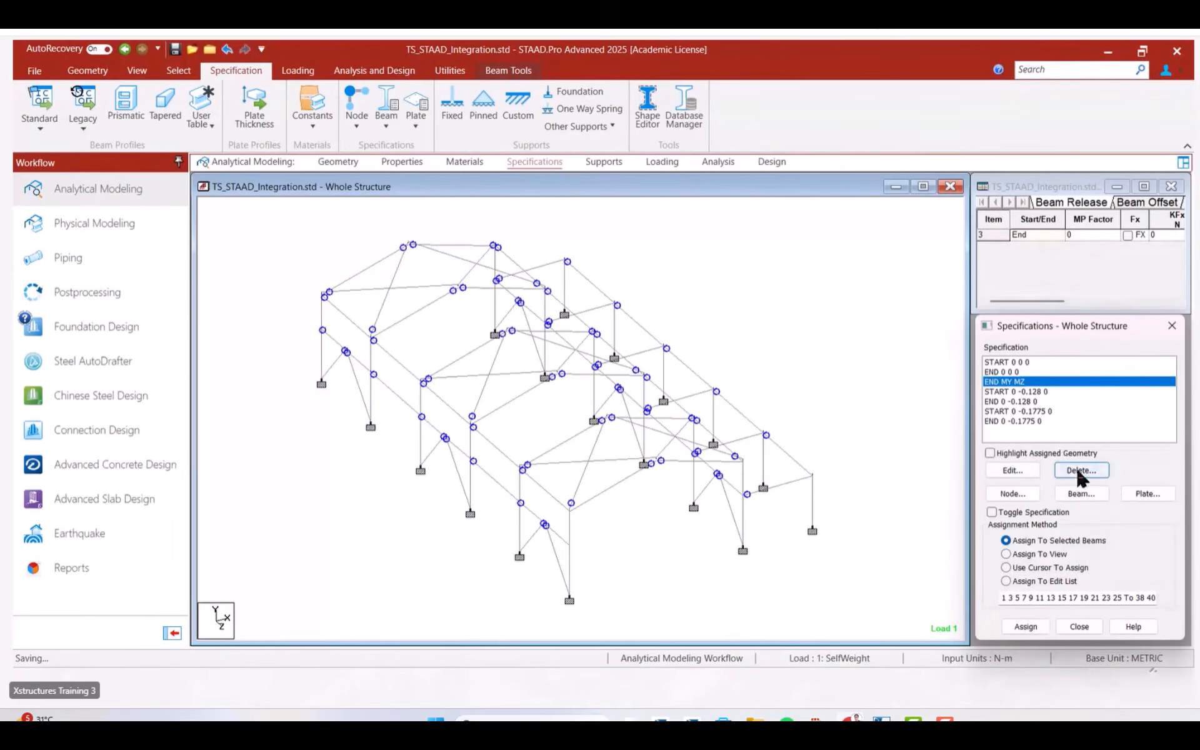
pyautogui.click(1077, 473)
pyautogui.click(1063, 532)
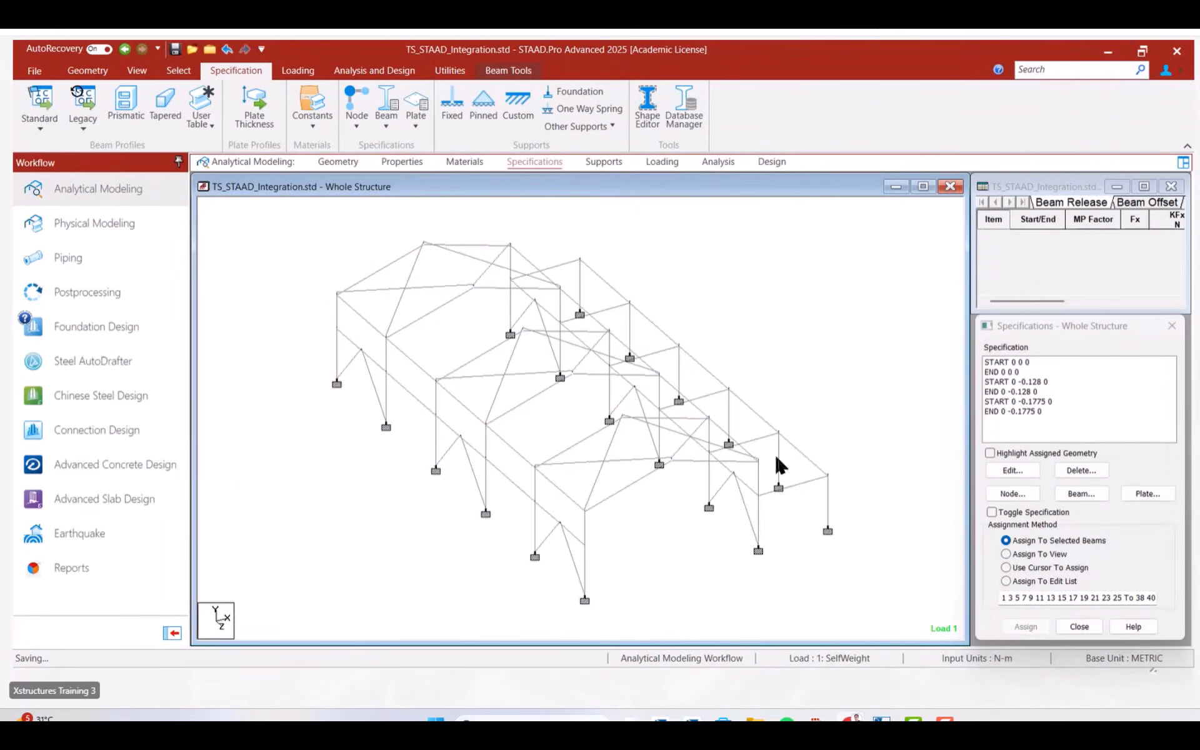
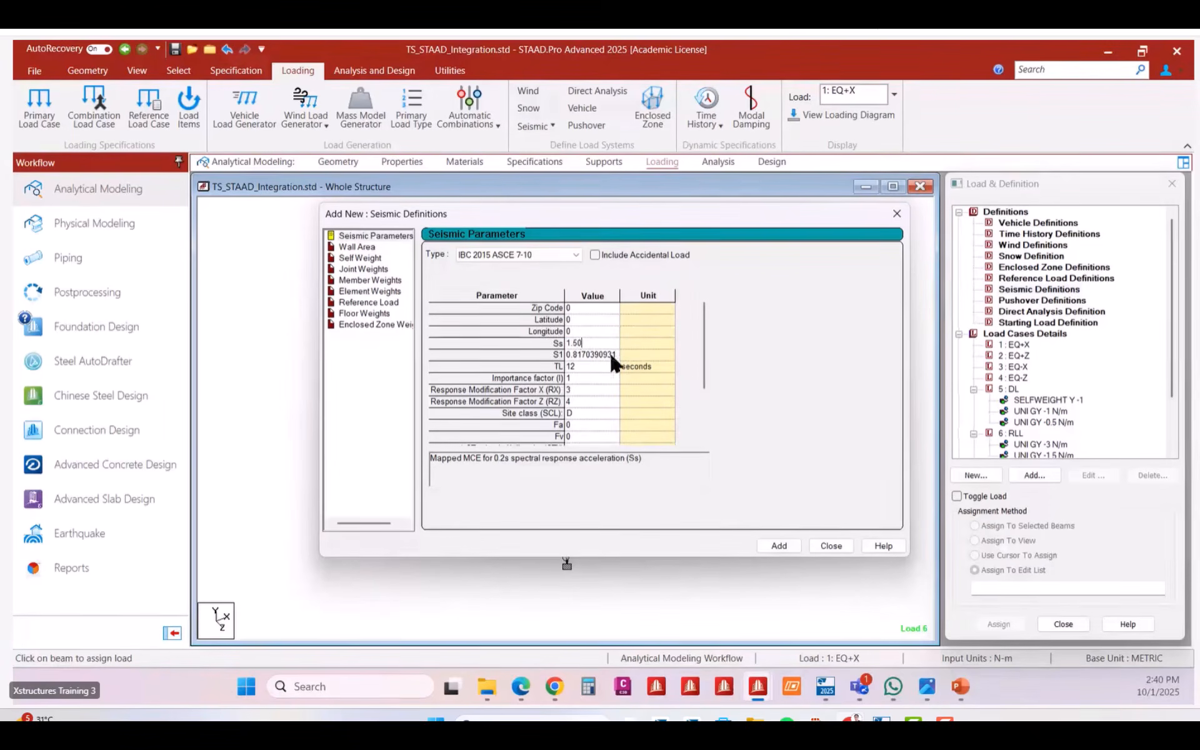
# Set S1 to 0.5 and the long-period transition period TL to 8 seconds in the seismic parameters.
pyautogui.click(610, 354)
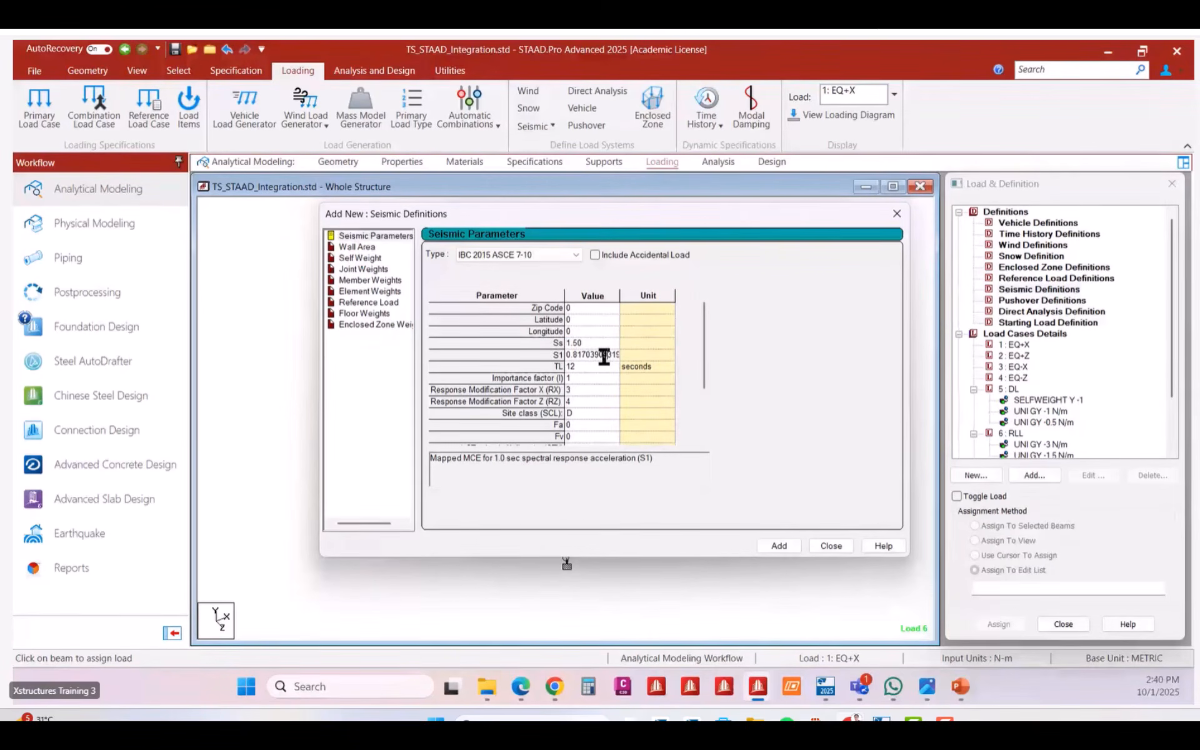
pyautogui.doubleClick(604, 355)
pyautogui.write('0.5')
pyautogui.click(597, 365)
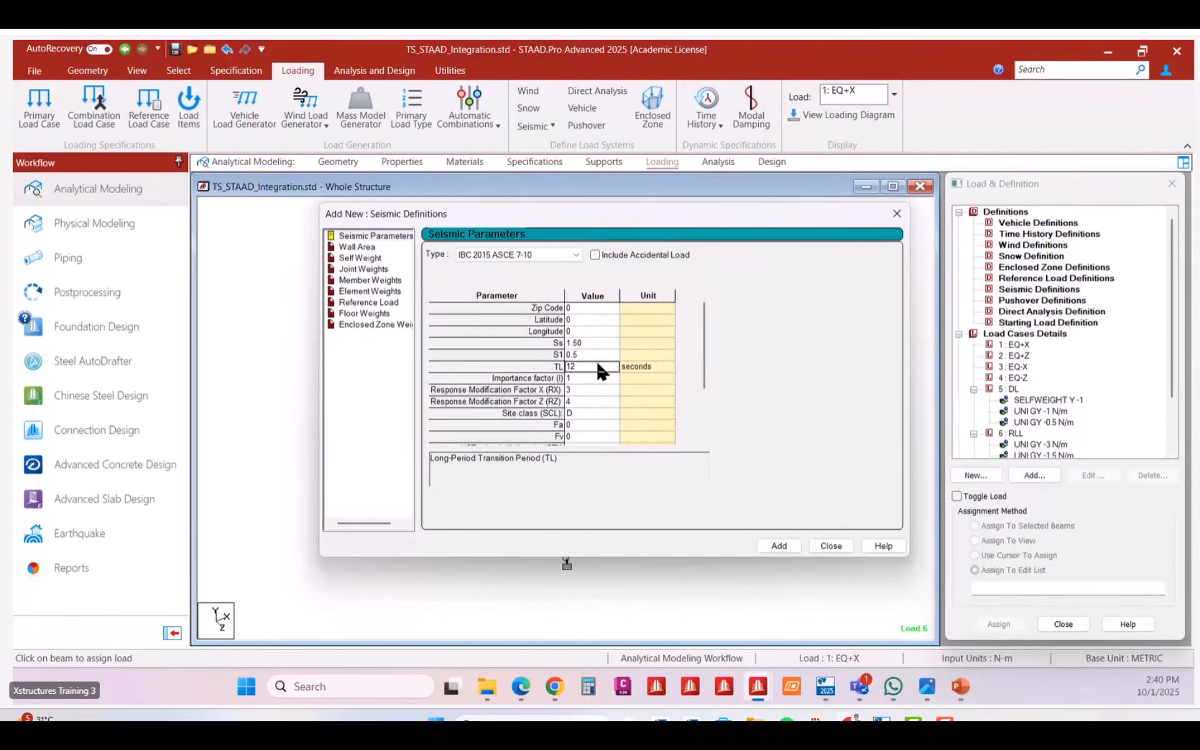
pyautogui.write('8')
# Set the importance factor to 1.5 and the response modification factors to 3.5 in X and 3.25 in Z.
pyautogui.click(595, 379)
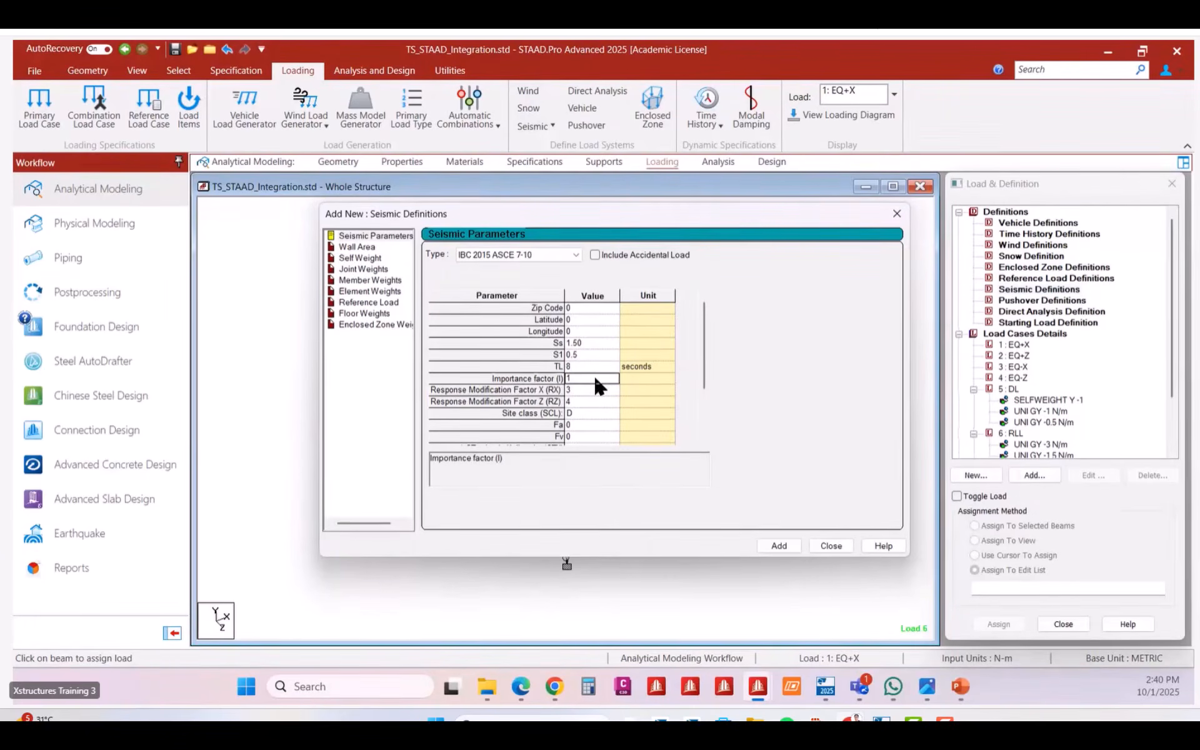
pyautogui.write('.5')
pyautogui.click(608, 390)
pyautogui.write('3.5')
pyautogui.click(606, 404)
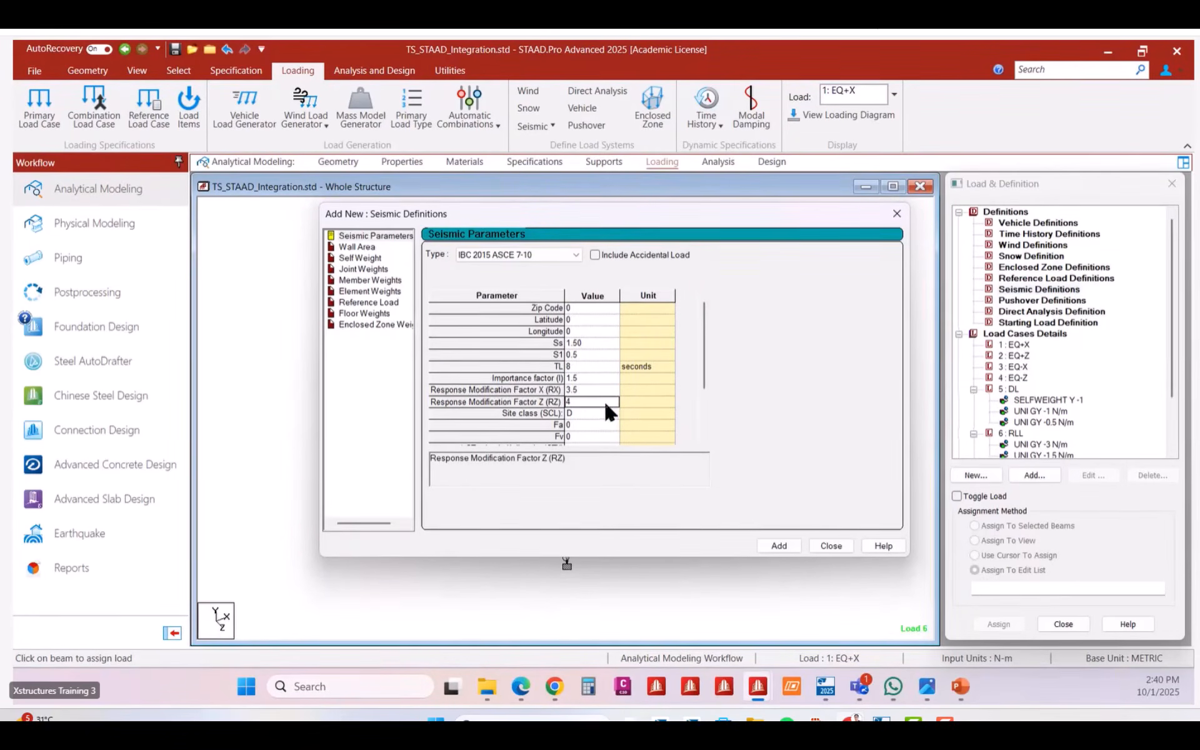
pyautogui.write('3.25')
# Set the seismic site coefficients Fa to 1 and Fv to 1.5.
pyautogui.moveTo(708, 386); pyautogui.dragTo(704, 415)
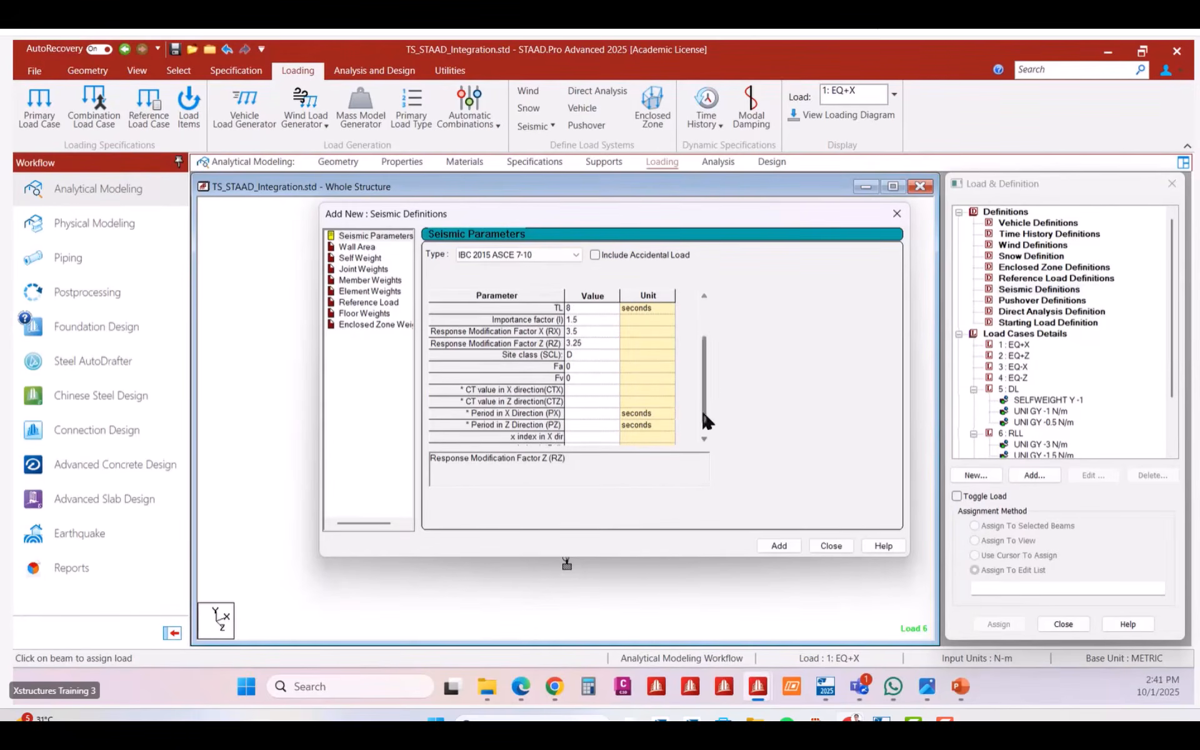
pyautogui.click(601, 368)
pyautogui.write('1')
pyautogui.click(594, 375)
pyautogui.write('1.5')
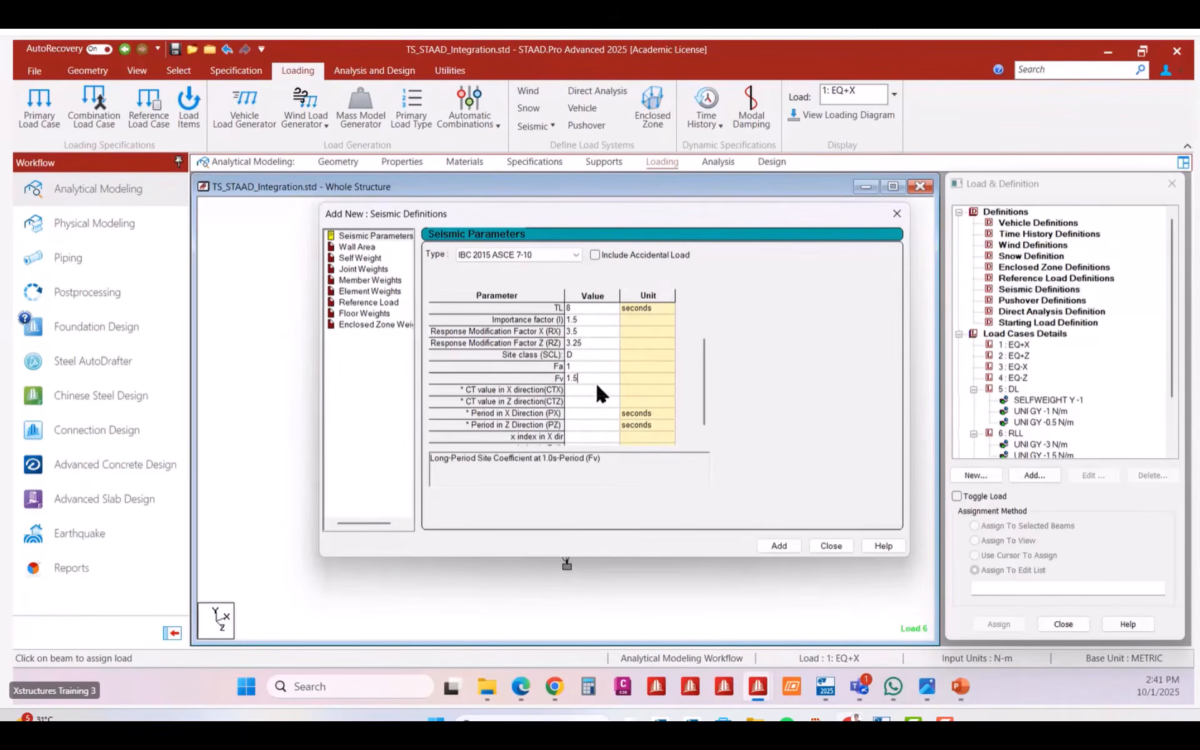
# Set the CT value to 0.0488 and the x index to 0.75 for both the X and Z directions.
pyautogui.click(591, 390)
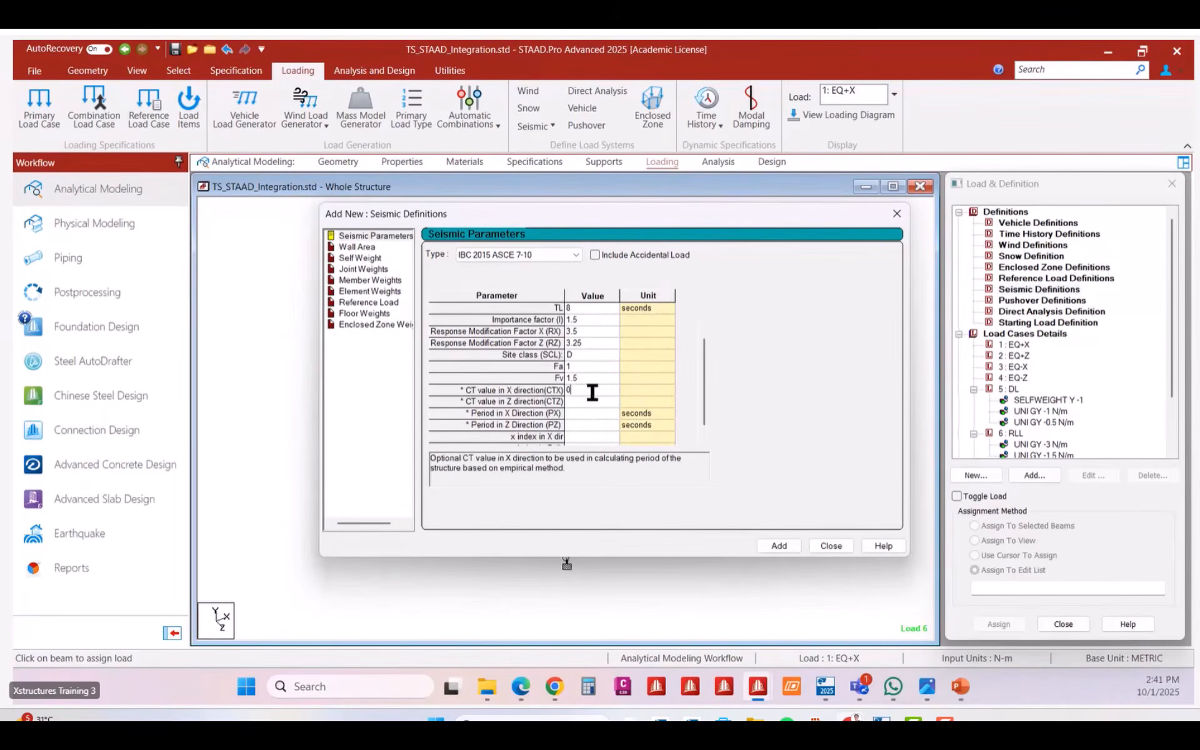
pyautogui.write('0.0488')
pyautogui.moveTo(602, 391); pyautogui.dragTo(567, 391)
pyautogui.click(584, 403)
pyautogui.scroll(-1, 691, 410)
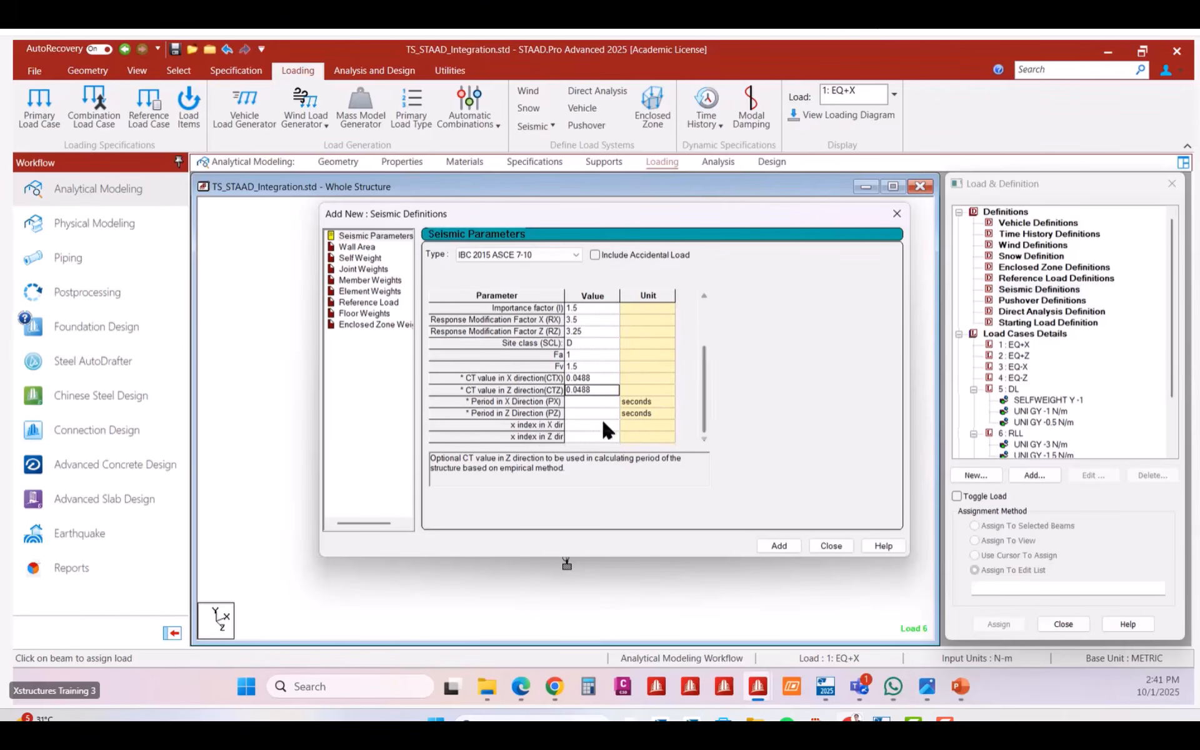
pyautogui.click(607, 425)
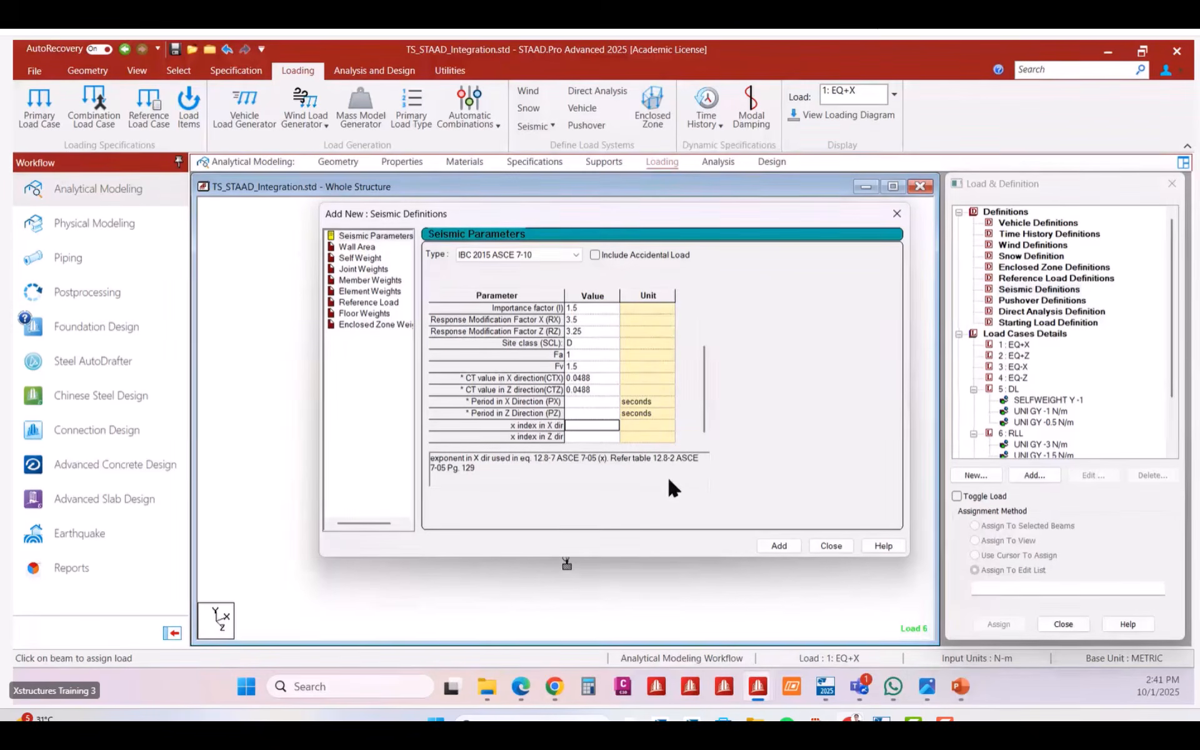
pyautogui.write('0.75')
pyautogui.click(587, 436)
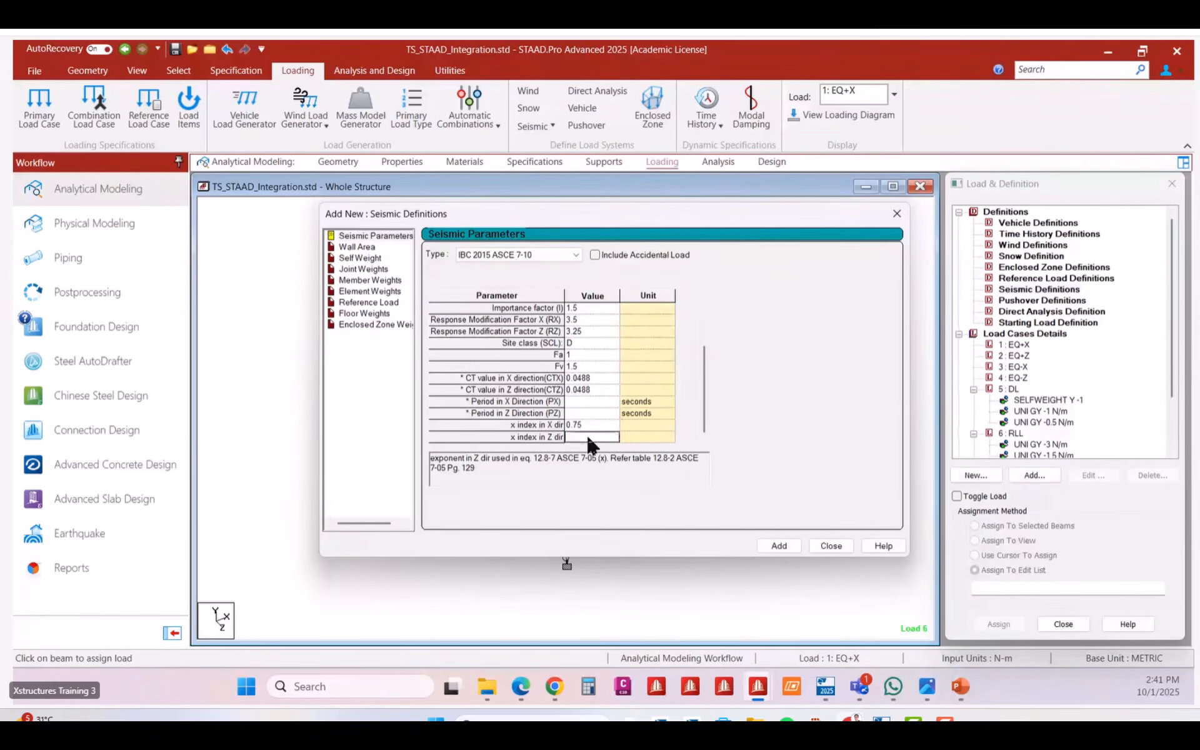
pyautogui.write('0.75')
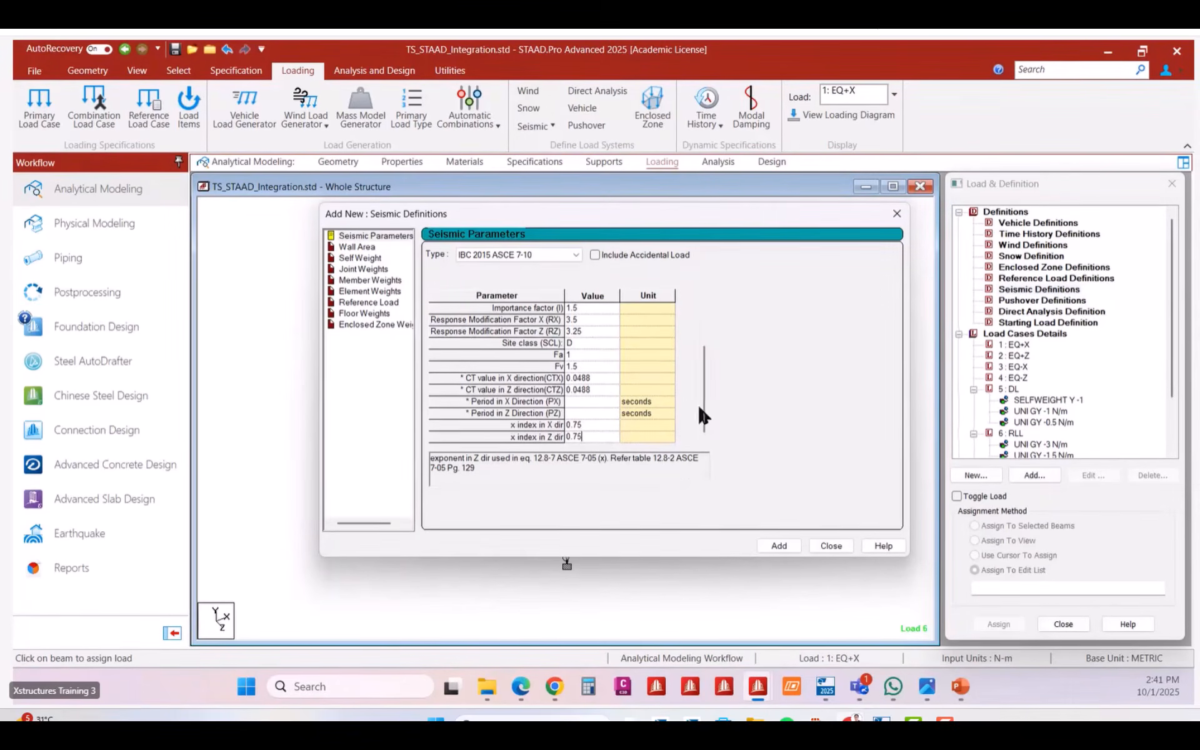
# Review the seismic parameters, add the IBC 2015 ASCE 7-10 seismic definition to the model and close the dialog.
pyautogui.moveTo(700, 407); pyautogui.dragTo(706, 358)
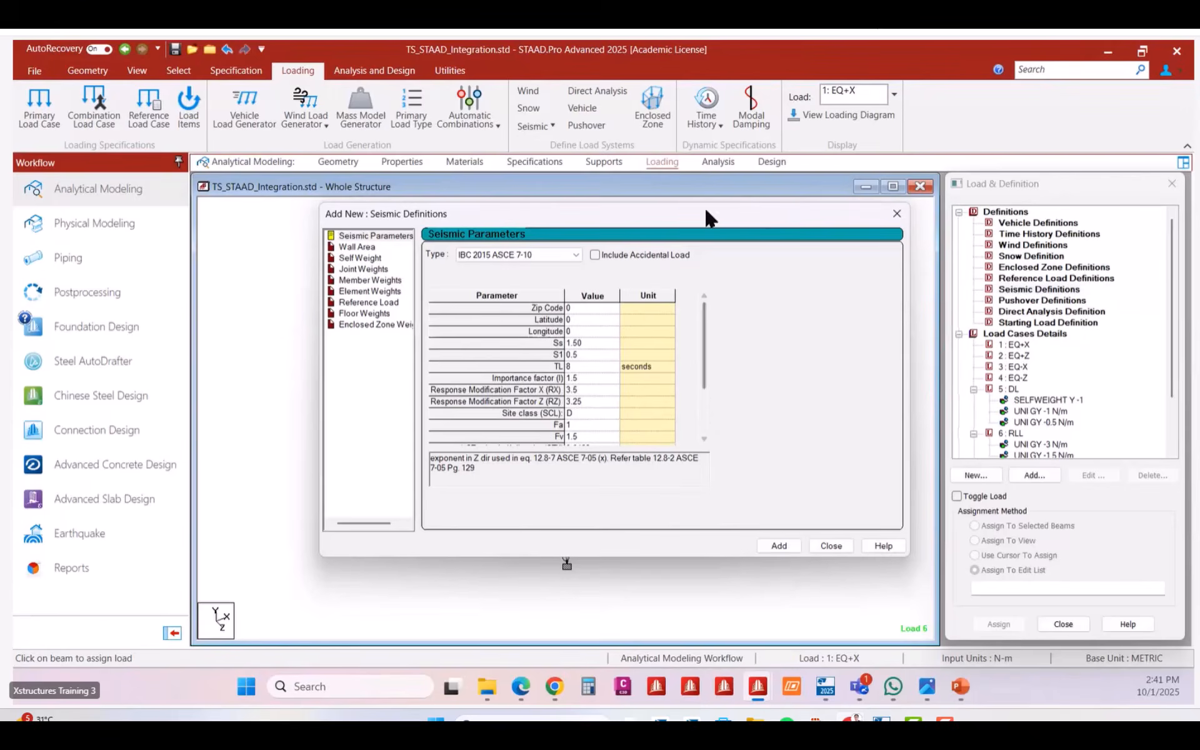
pyautogui.moveTo(706, 217); pyautogui.dragTo(674, 225)
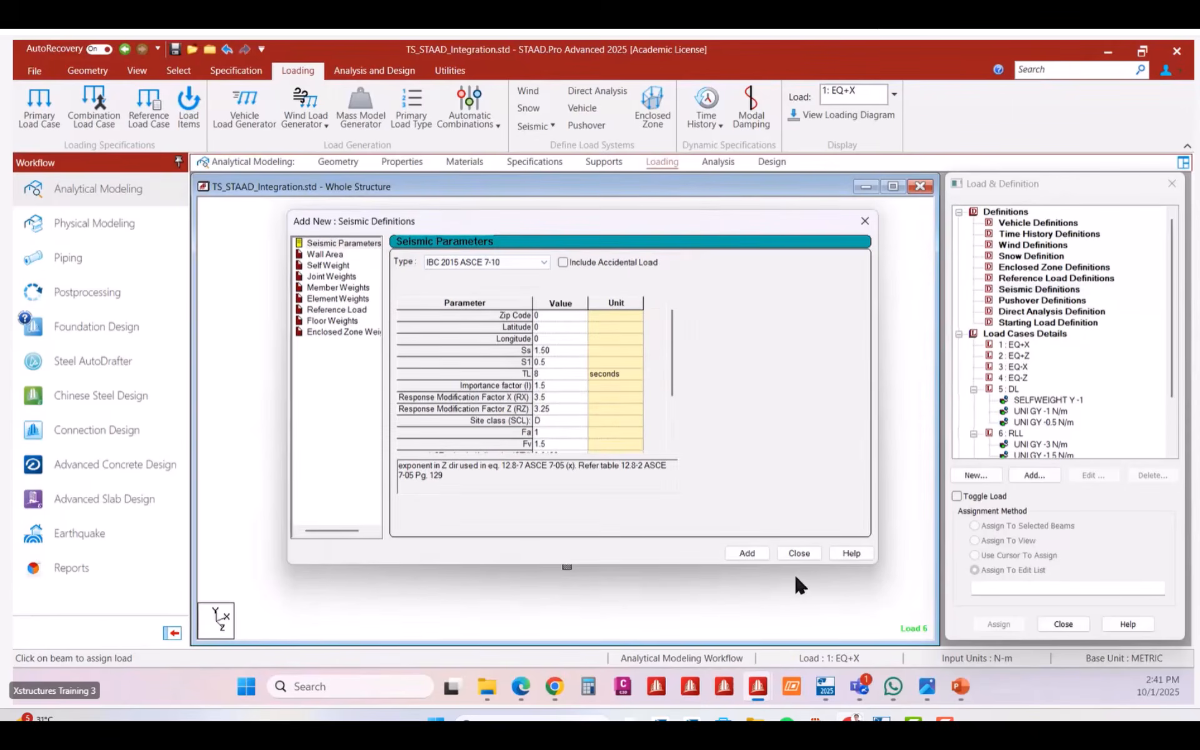
pyautogui.click(750, 553)
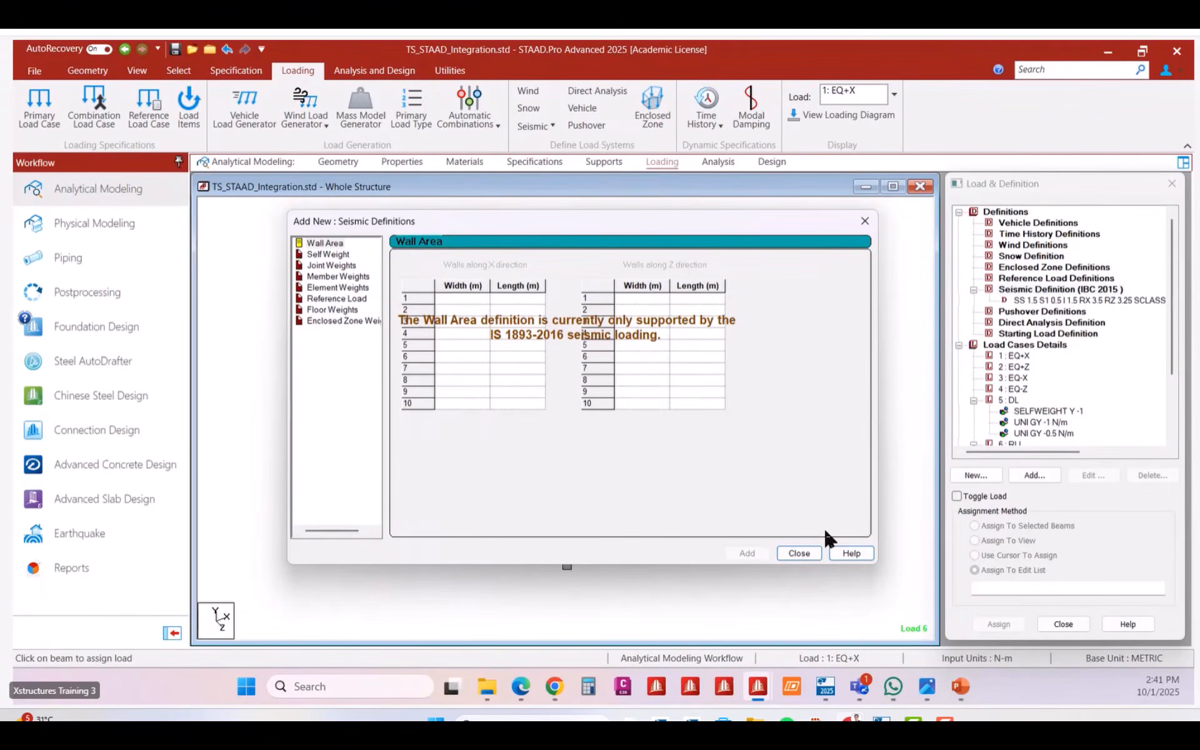
pyautogui.click(803, 553)
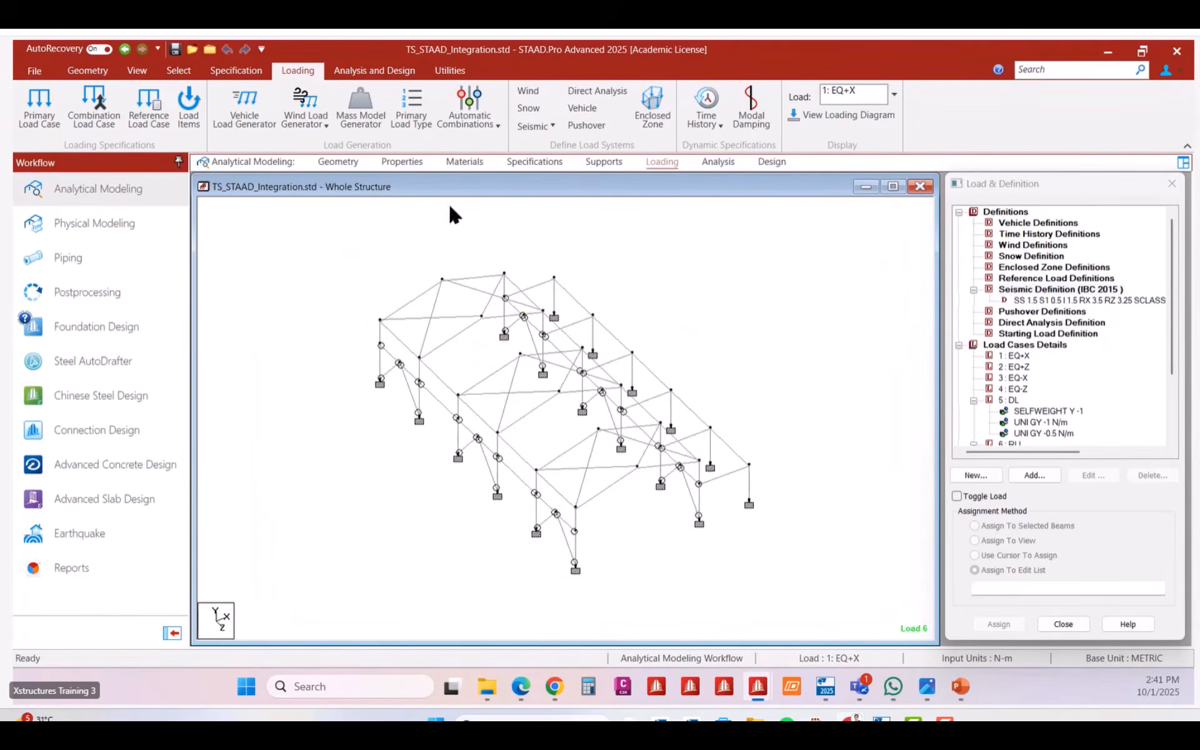
# Generate a mass model as a new reference load case from the DL load case with a load factor of 1.
pyautogui.click(376, 133)
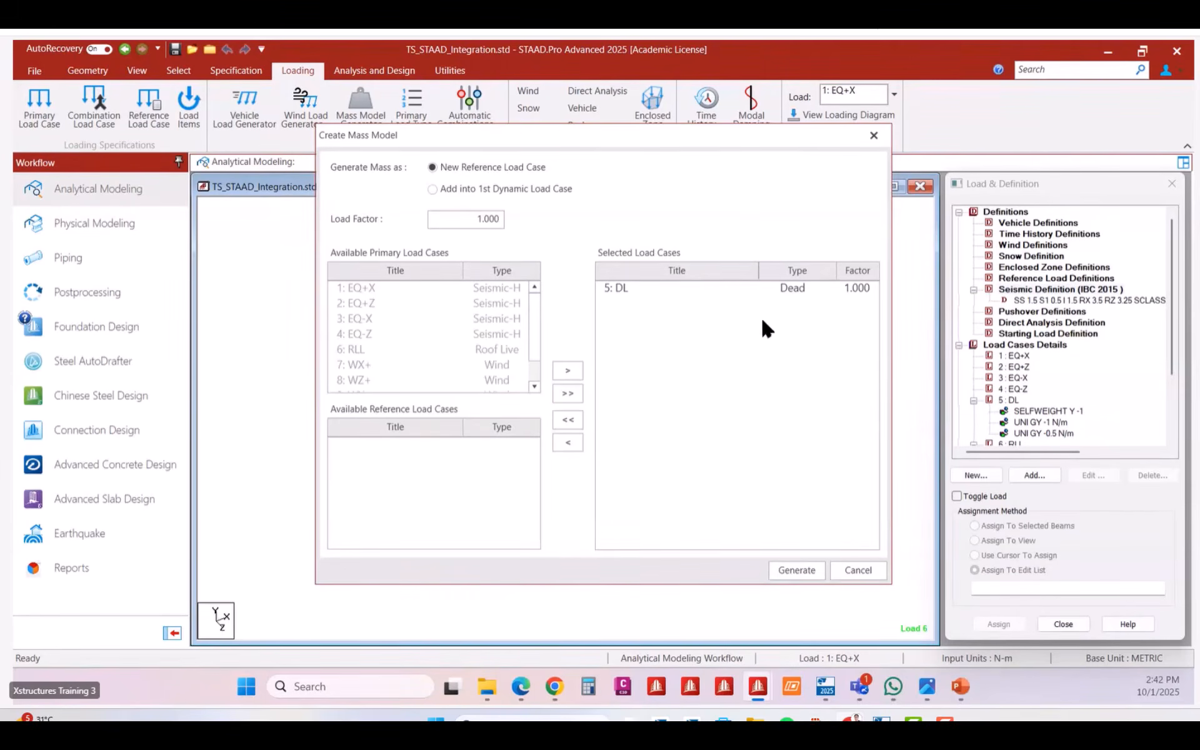
pyautogui.click(697, 290)
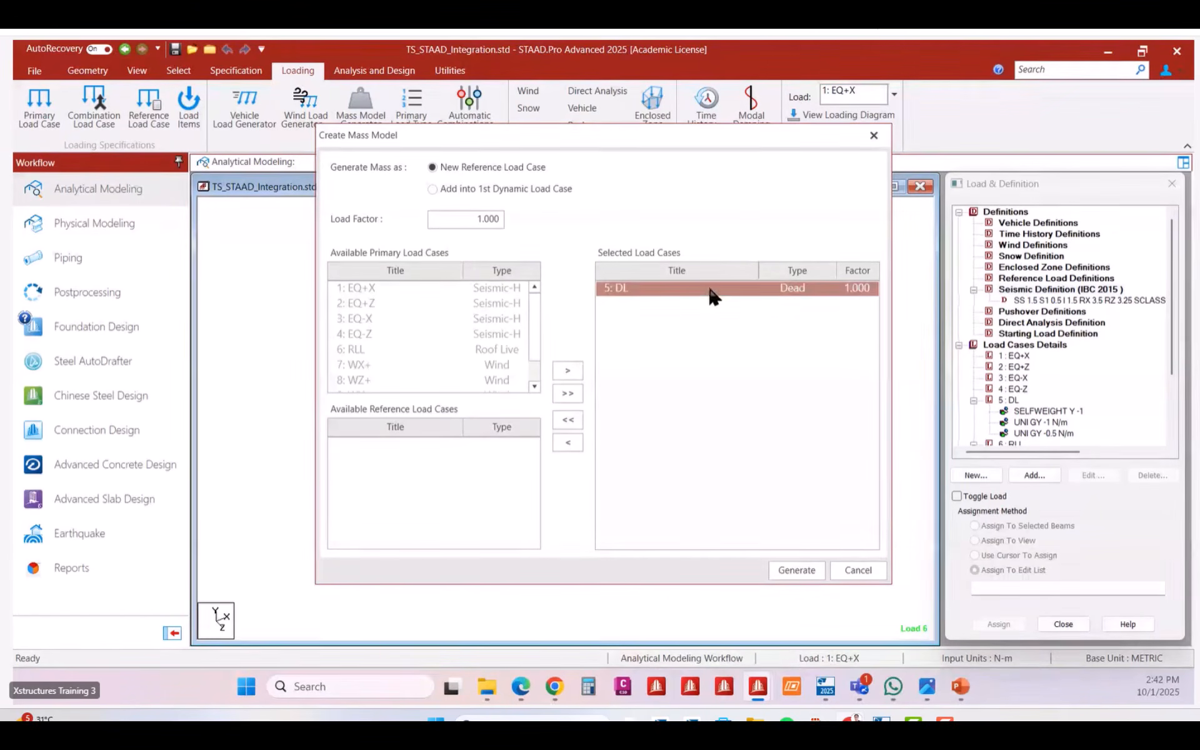
pyautogui.click(854, 310)
pyautogui.click(805, 571)
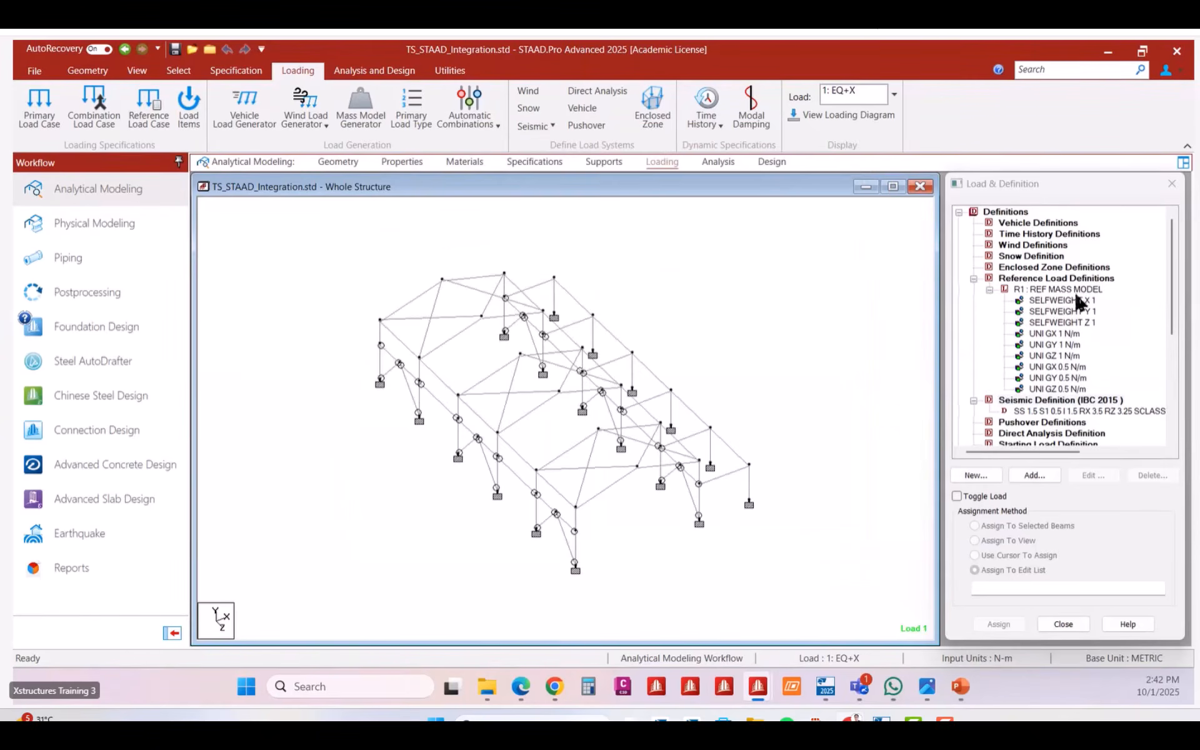
# Examine the self-weight and uniform load items in the X, Y and Z directions under the REF MASS MODEL reference load.
pyautogui.moveTo(1171, 325); pyautogui.dragTo(1170, 330)
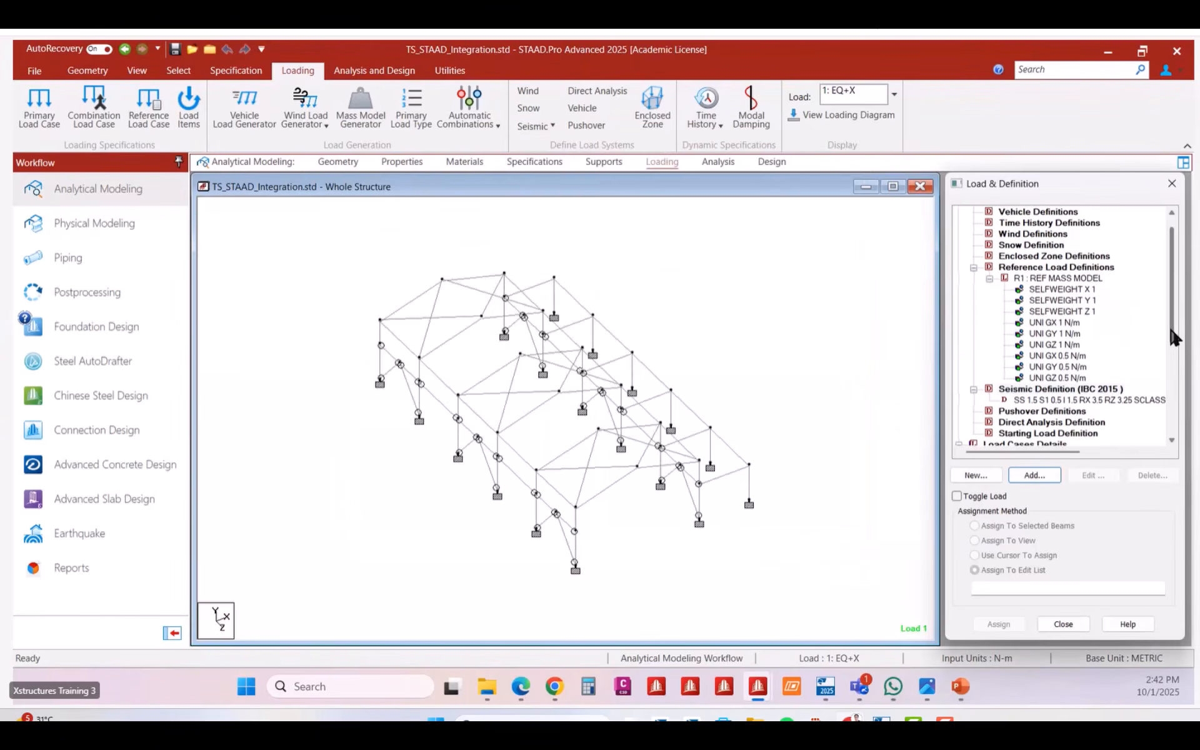
pyautogui.scroll(-1, 1145, 309)
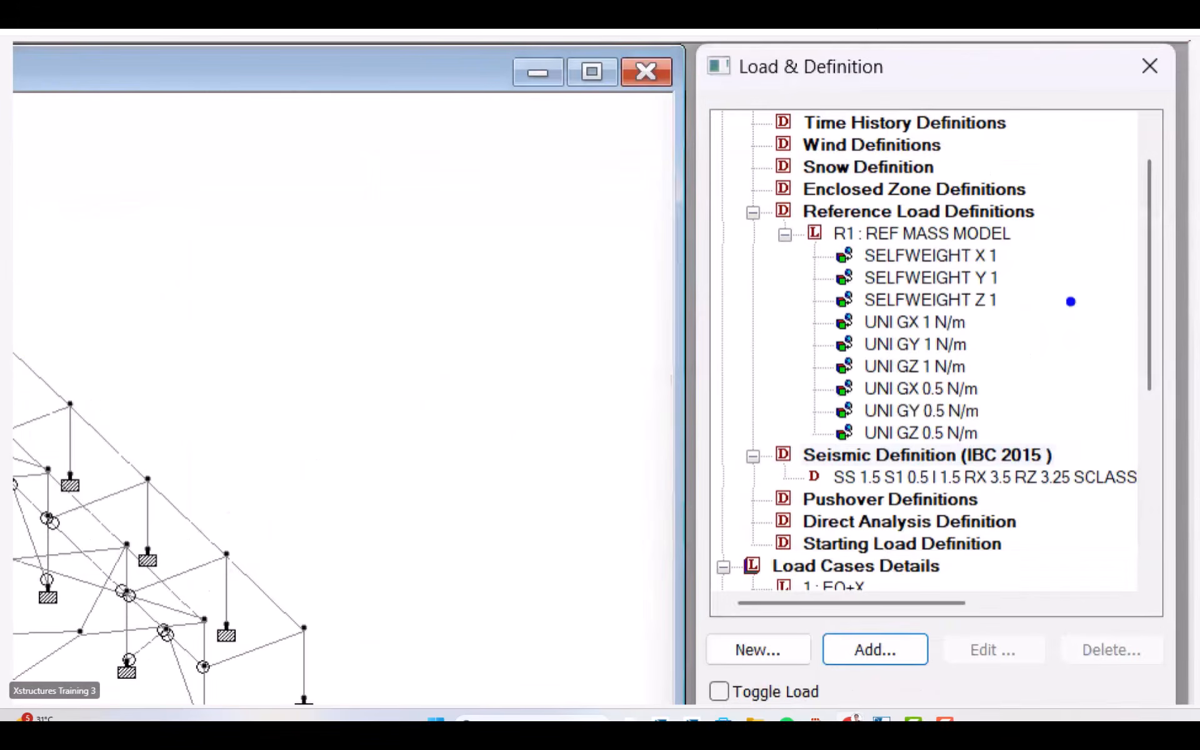
pyautogui.moveTo(795, 215)
pyautogui.mouseDown()
pyautogui.moveTo(965, 316)
pyautogui.moveTo(1052, 456)
pyautogui.mouseUp()
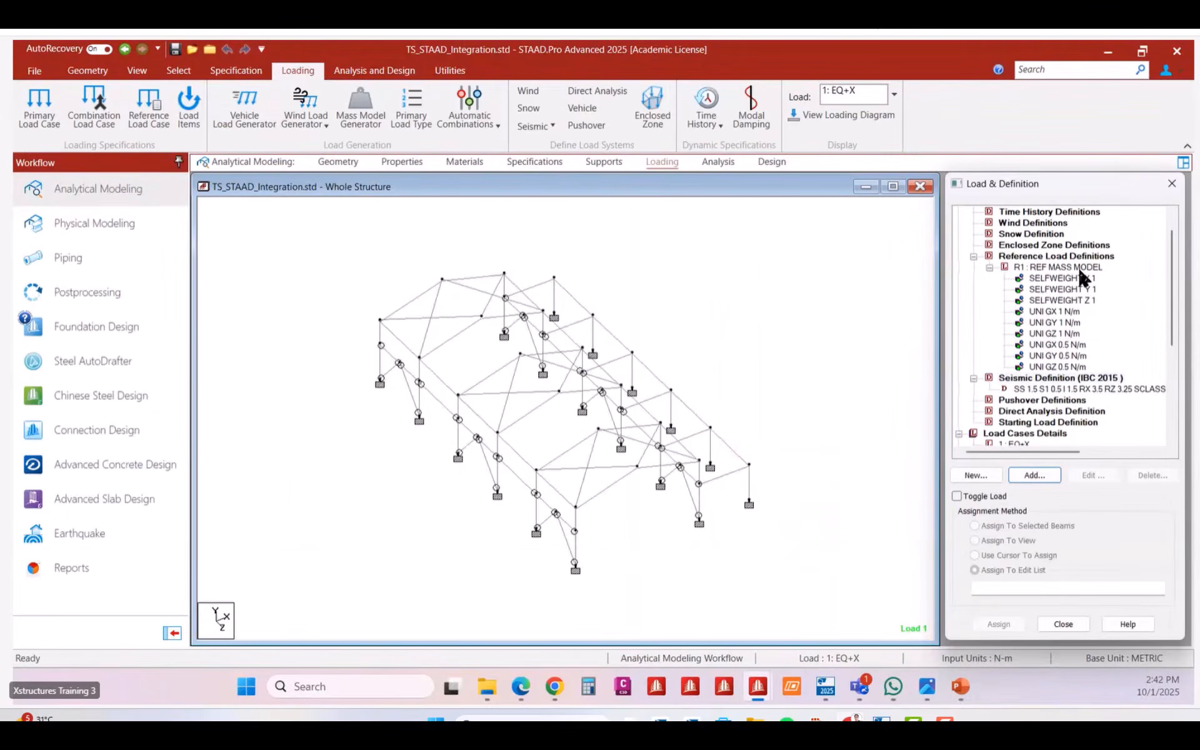
pyautogui.doubleClick(1078, 268)
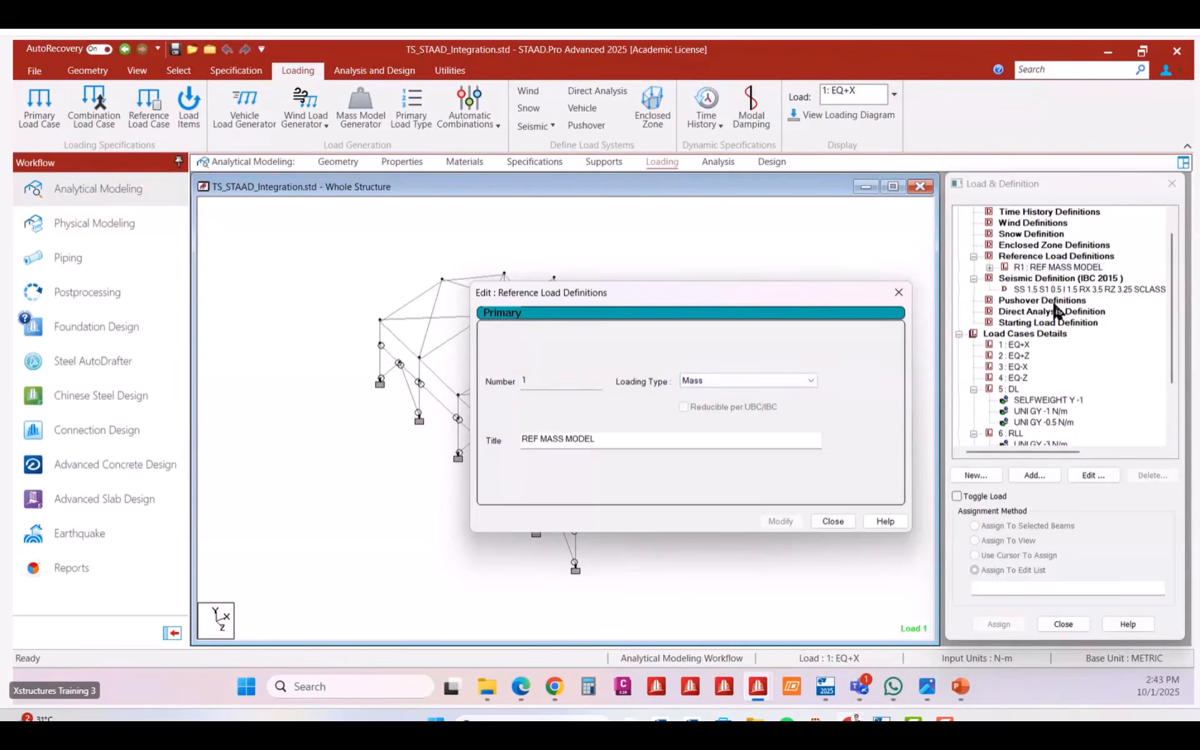
pyautogui.click(900, 294)
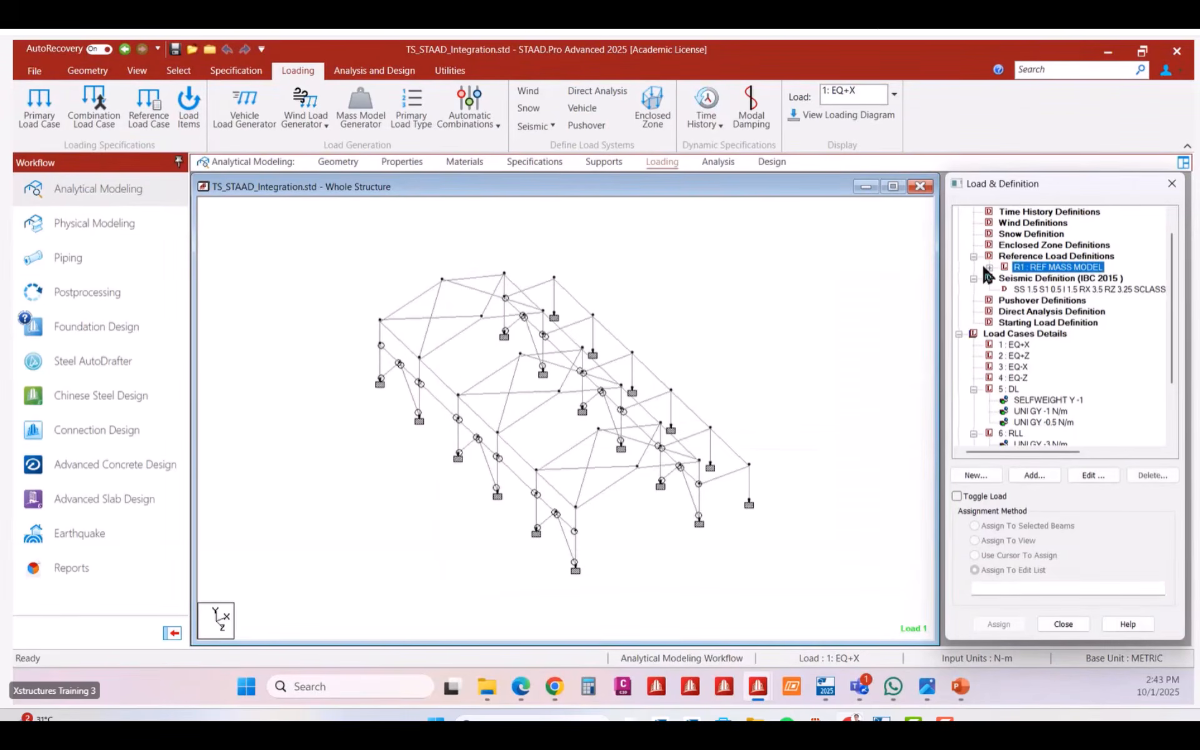
pyautogui.click(999, 268)
pyautogui.click(990, 267)
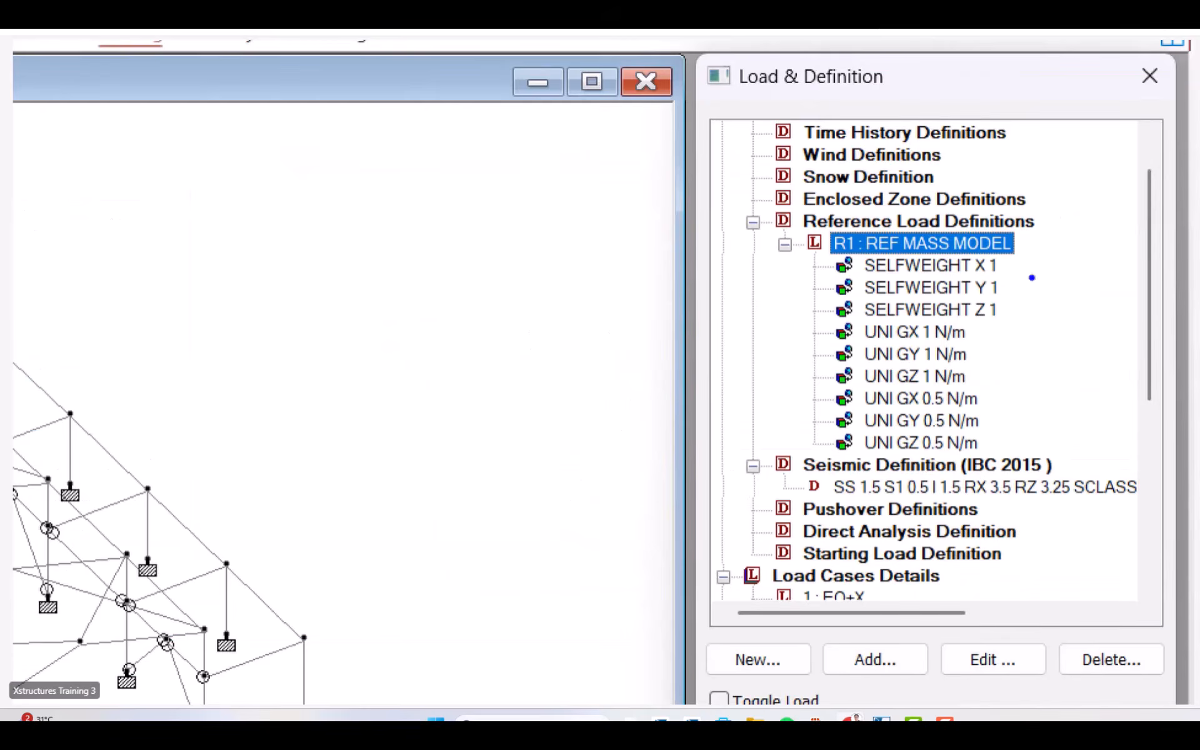
pyautogui.moveTo(1018, 263); pyautogui.dragTo(1076, 230)
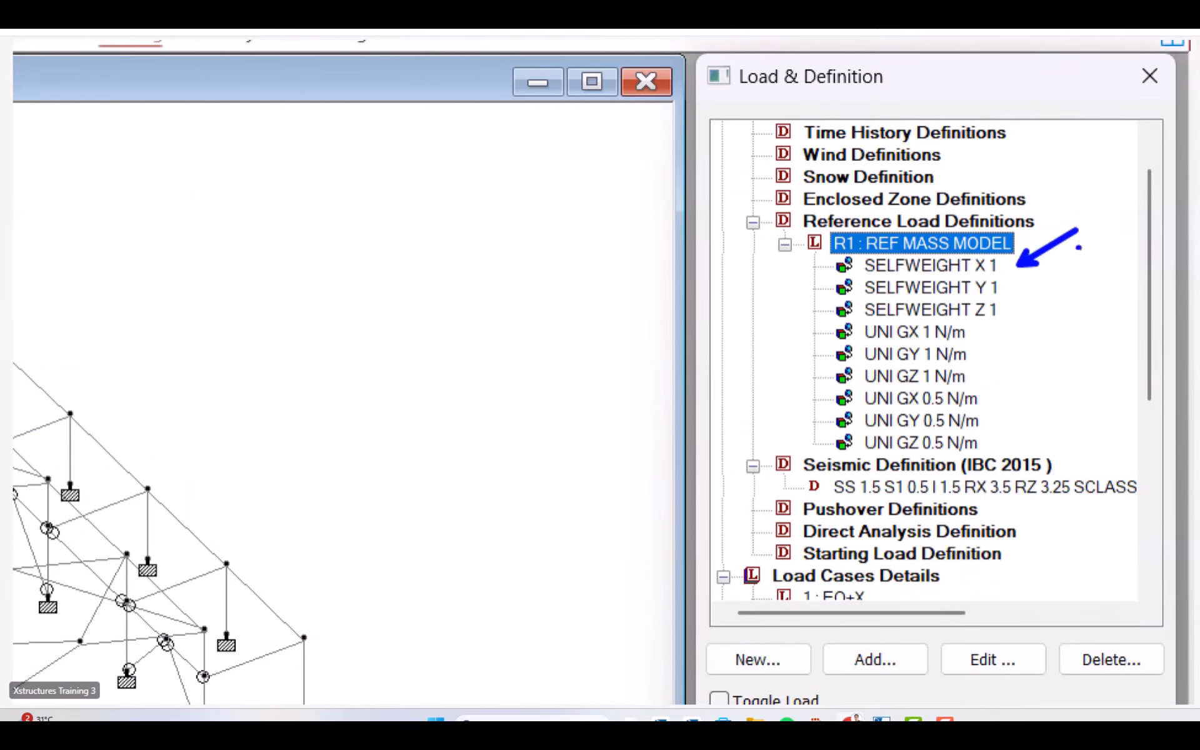
pyautogui.moveTo(1009, 312); pyautogui.dragTo(1068, 348)
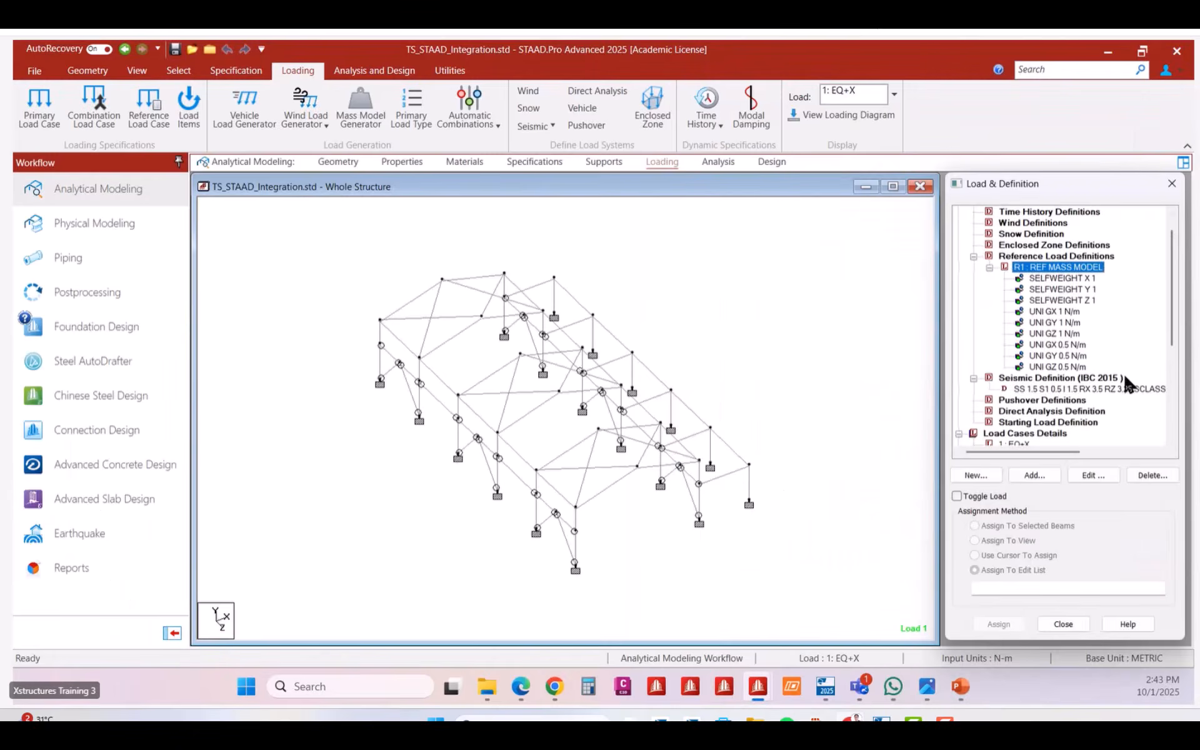
# Add the mass model reference load to the IBC 2015 seismic definition with factor 1 along Y.
pyautogui.scroll(-1, 952, 447)
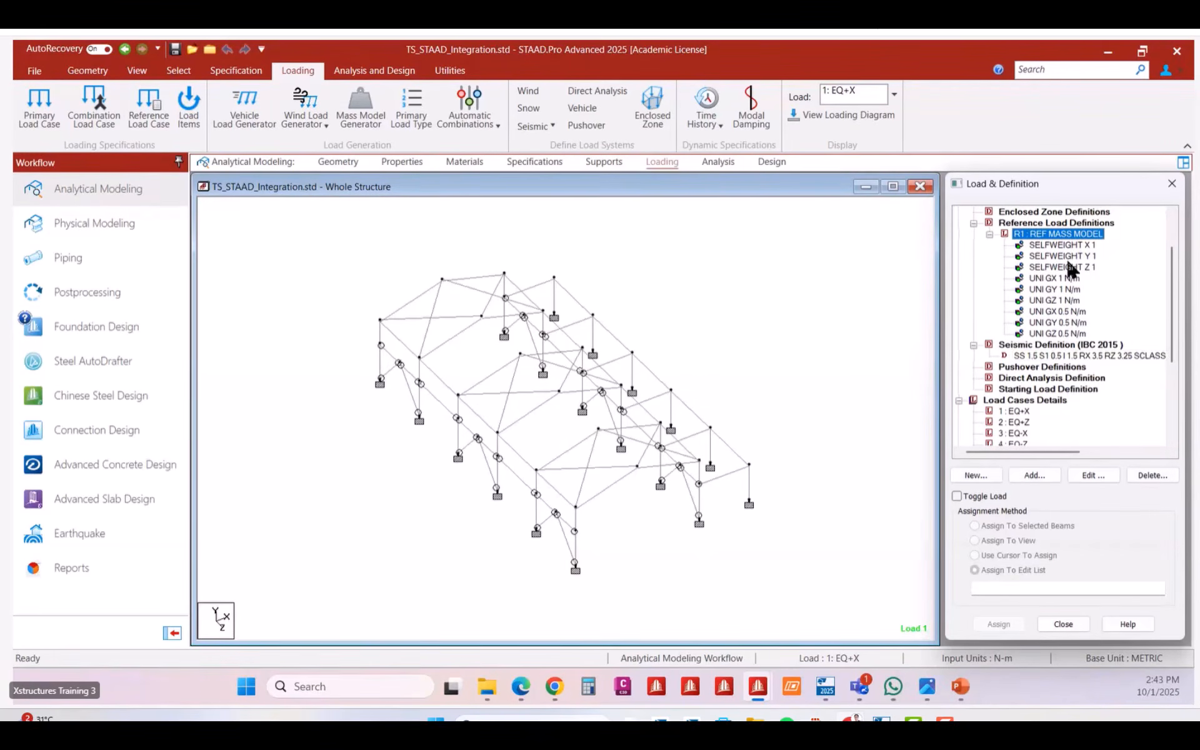
pyautogui.click(1054, 355)
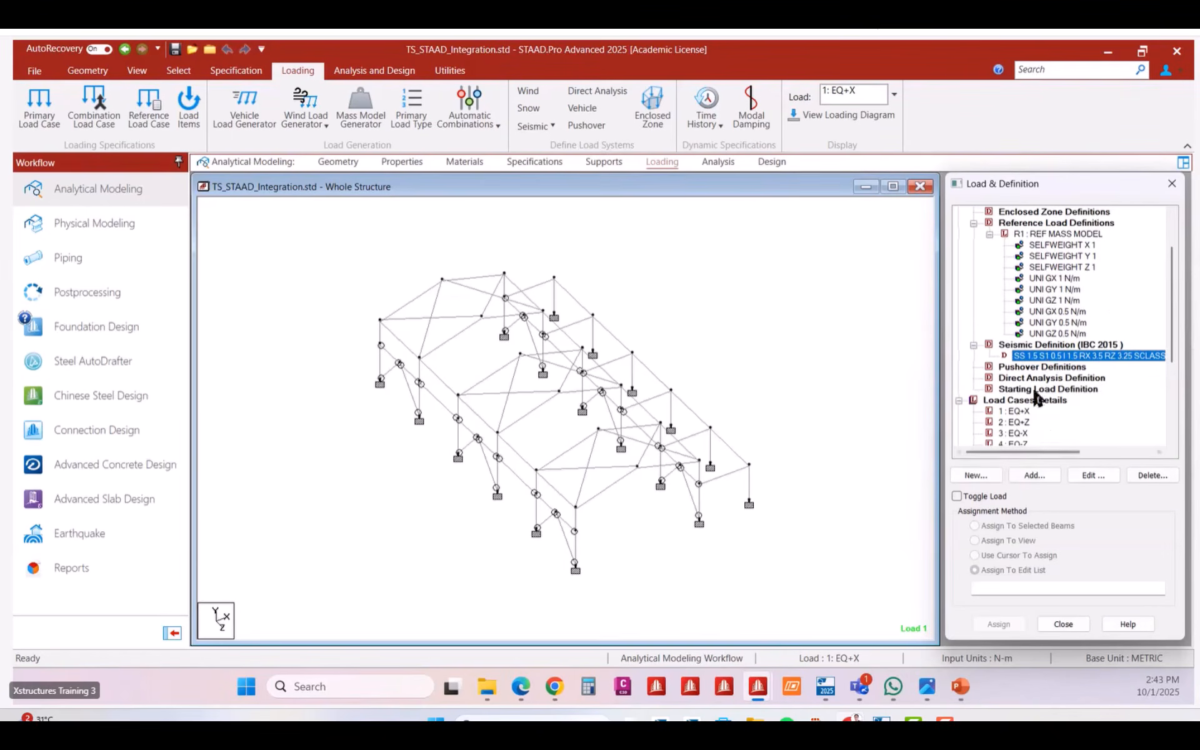
pyautogui.click(1034, 475)
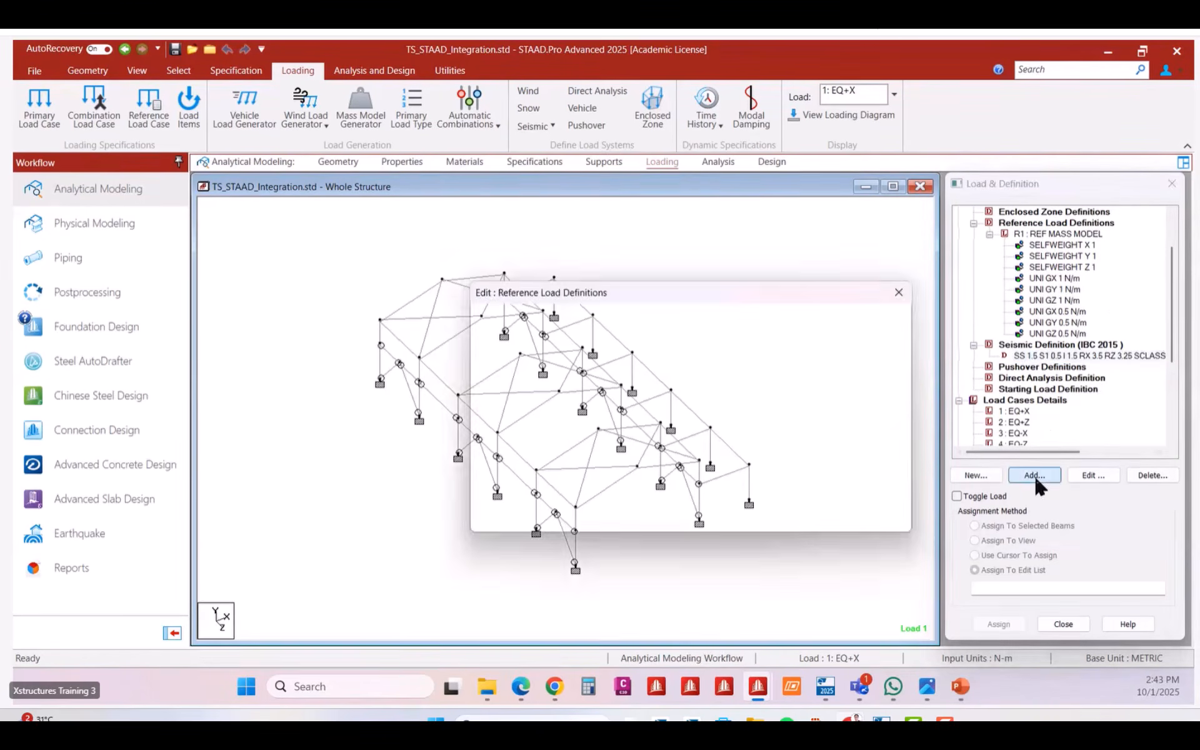
pyautogui.moveTo(745, 245); pyautogui.dragTo(639, 234)
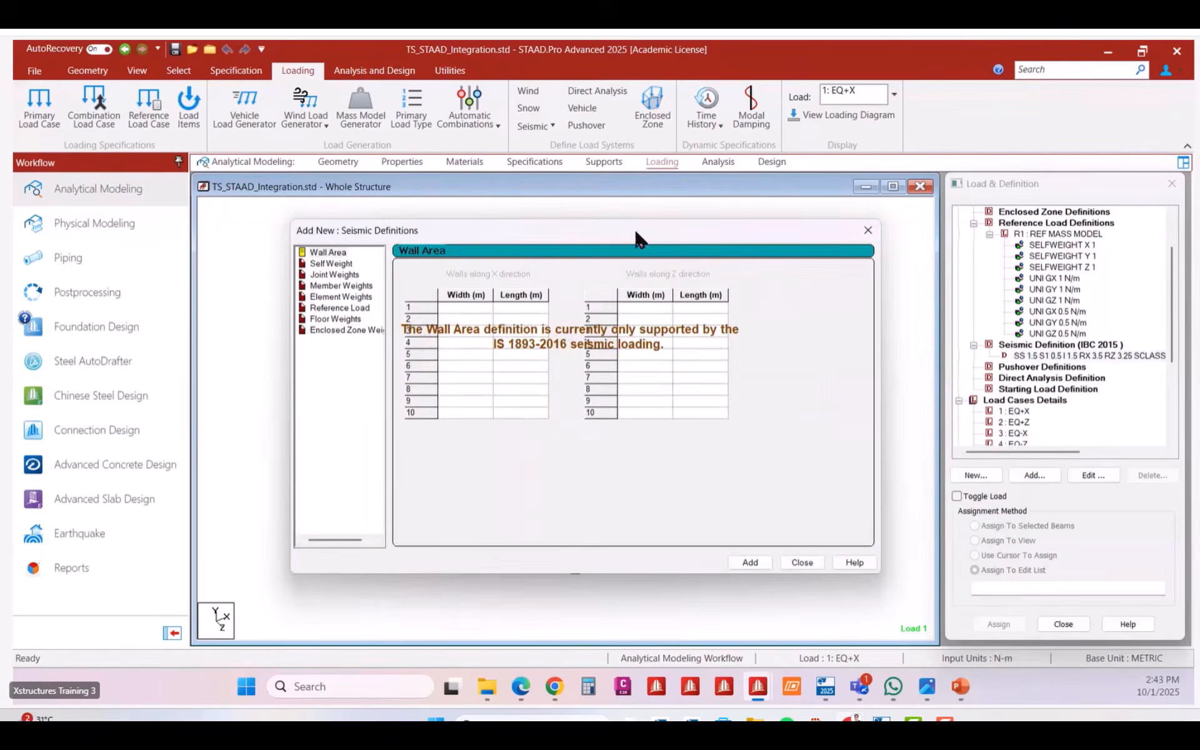
pyautogui.click(347, 309)
pyautogui.click(472, 291)
pyautogui.click(566, 315)
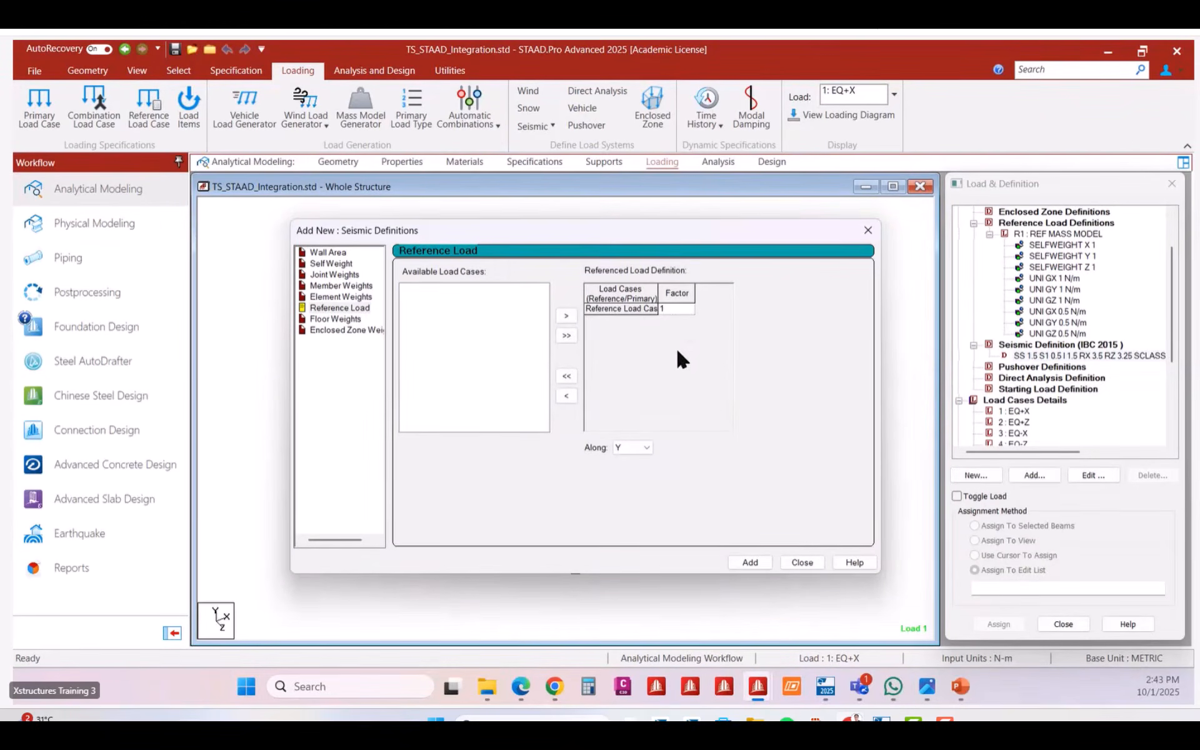
pyautogui.click(622, 461)
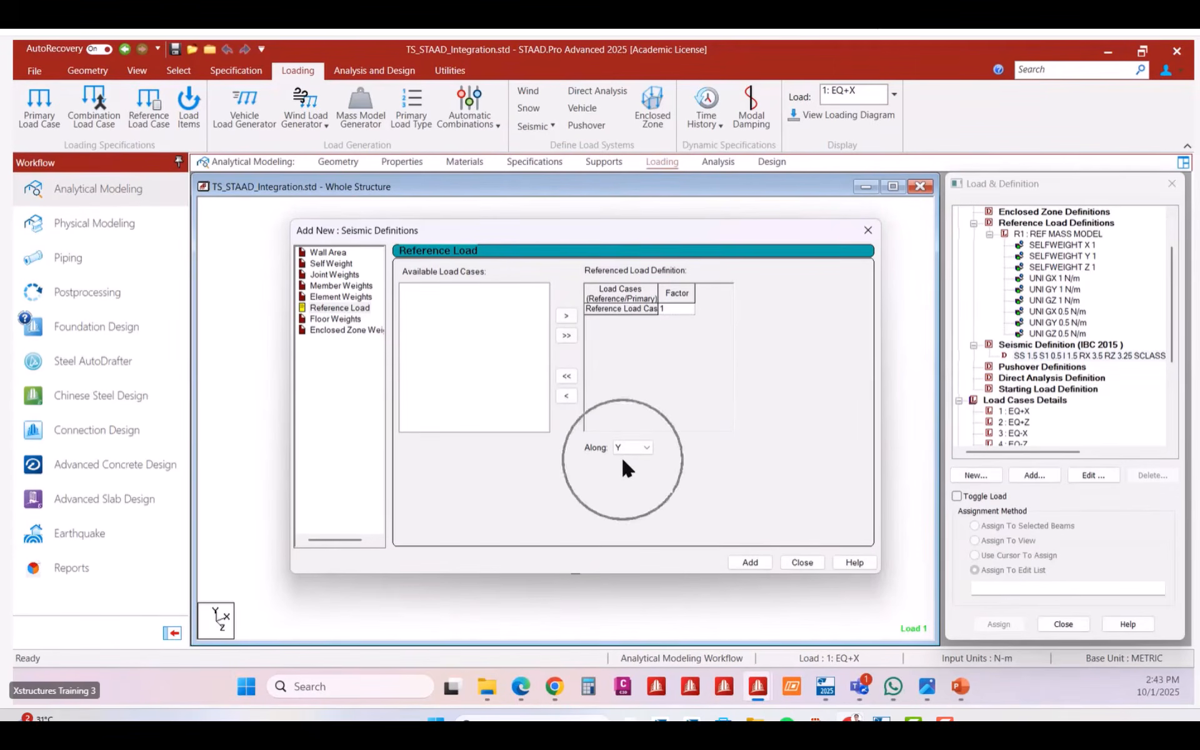
pyautogui.click(753, 564)
pyautogui.click(800, 565)
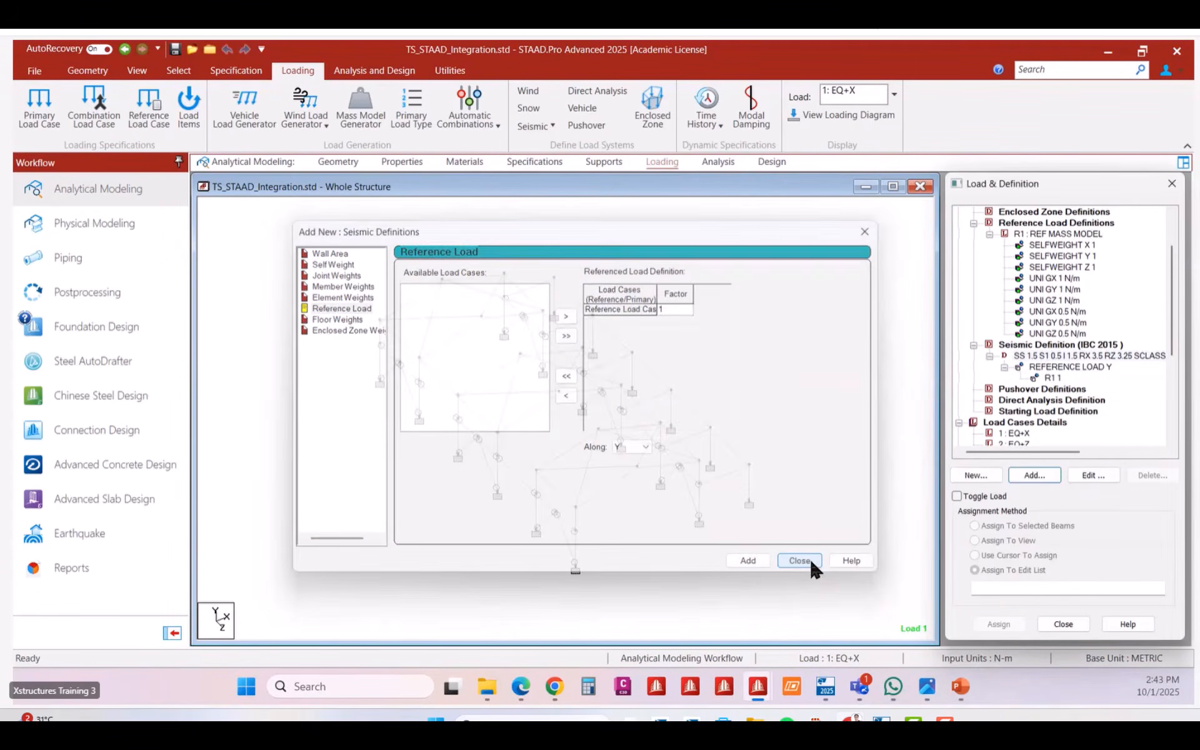
# Add a seismic load in the X direction with factor 1 to load case EQ+X.
pyautogui.scroll(-5, 1174, 309)
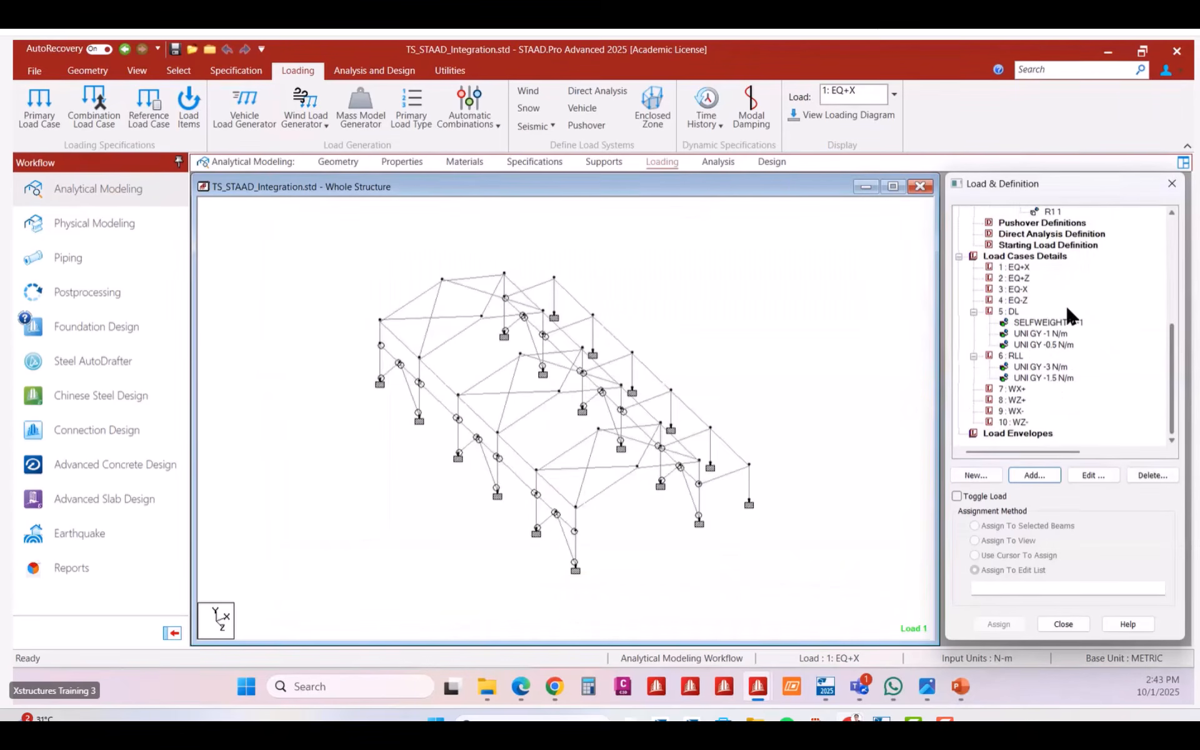
pyautogui.click(1014, 267)
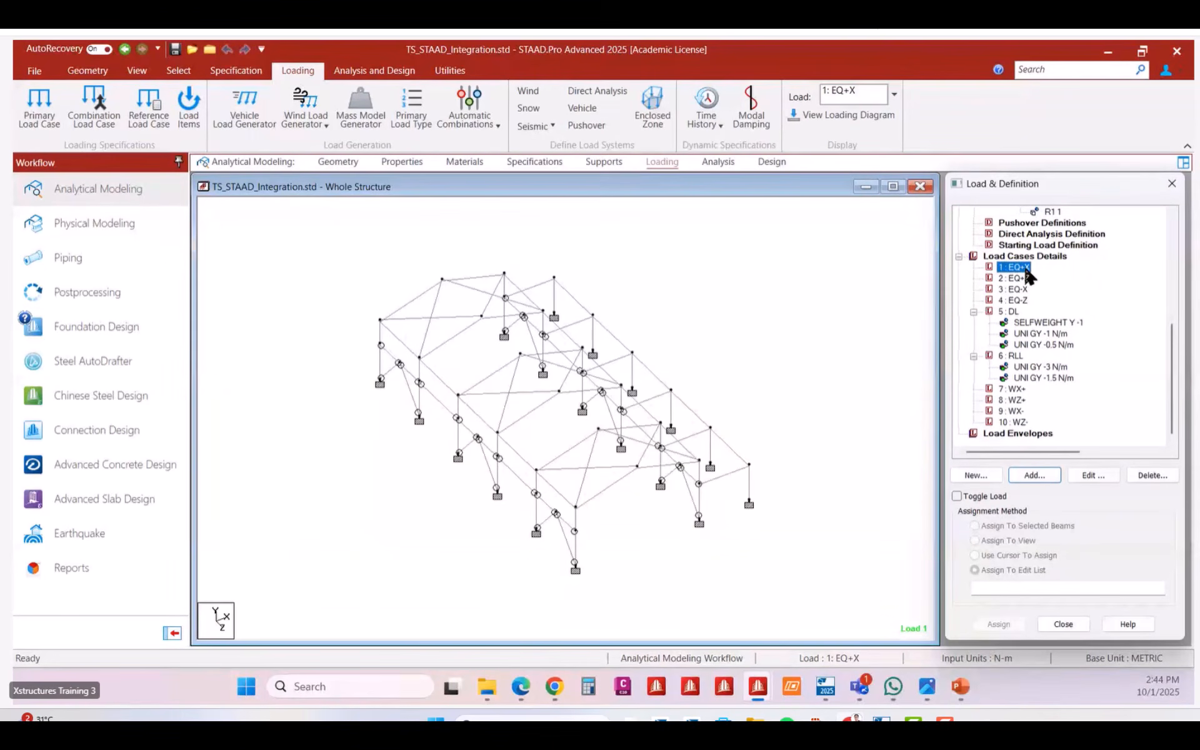
pyautogui.click(1034, 475)
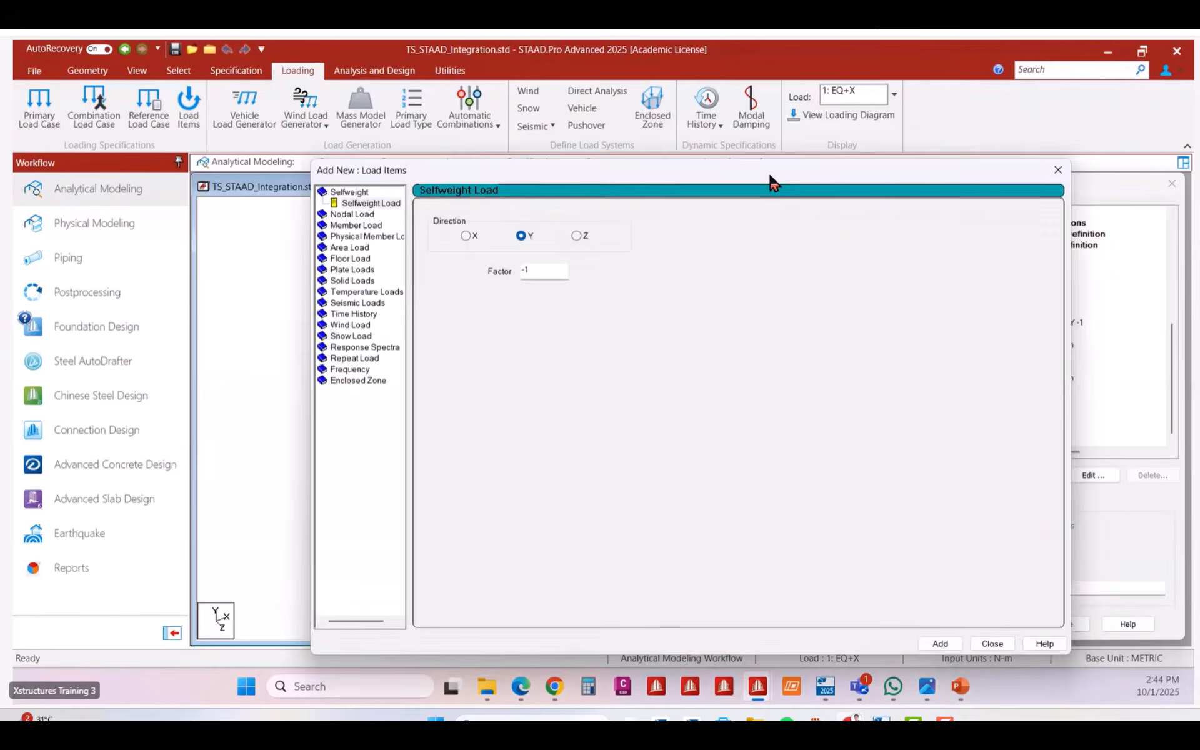
pyautogui.moveTo(771, 178); pyautogui.dragTo(650, 177)
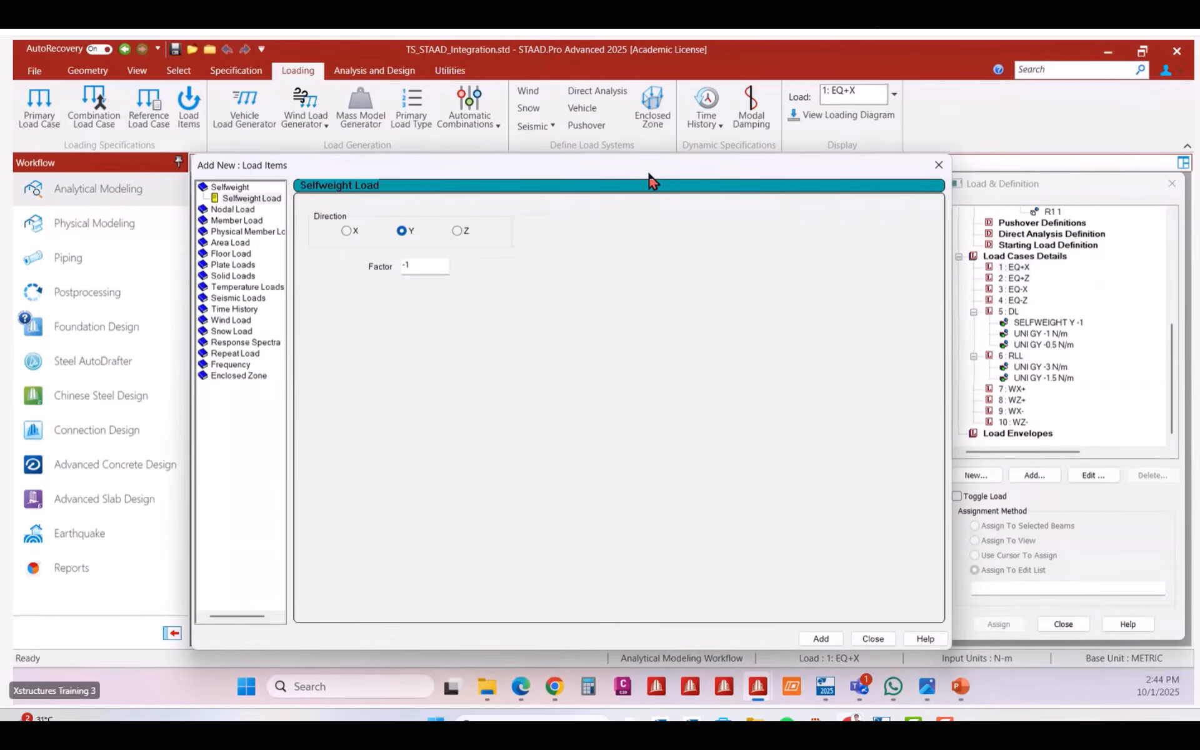
pyautogui.click(239, 298)
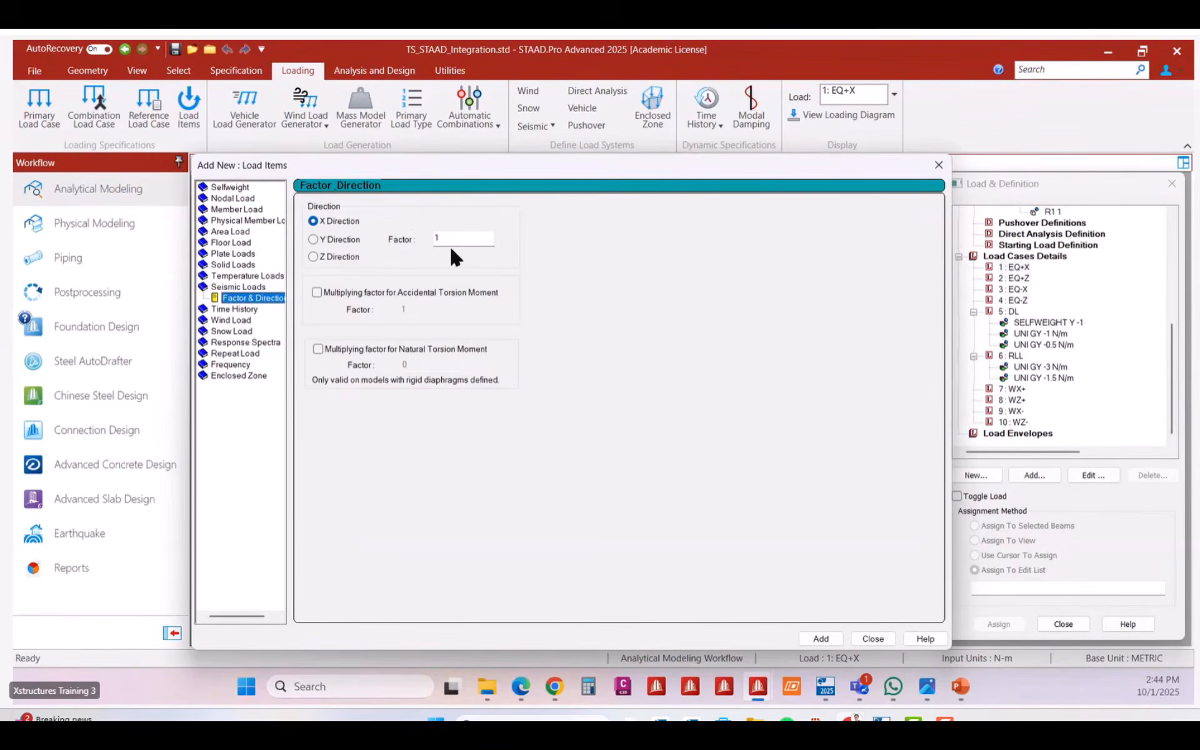
pyautogui.moveTo(616, 166); pyautogui.dragTo(599, 172)
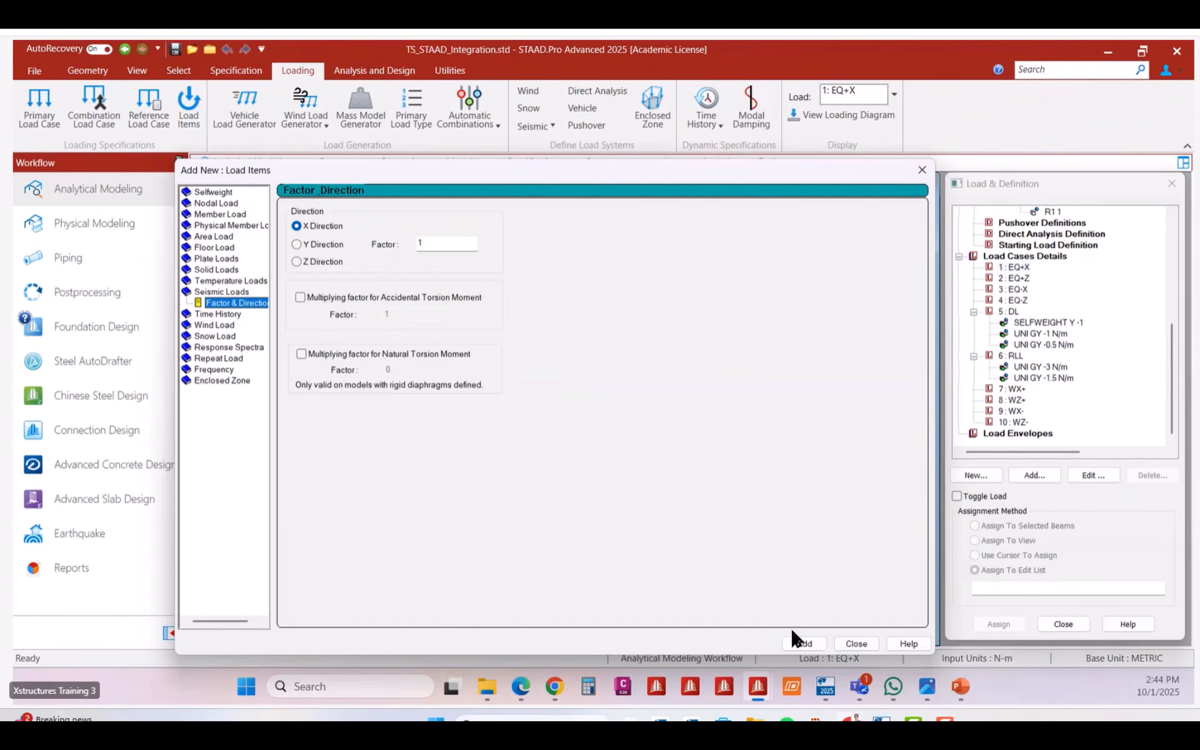
pyautogui.click(810, 644)
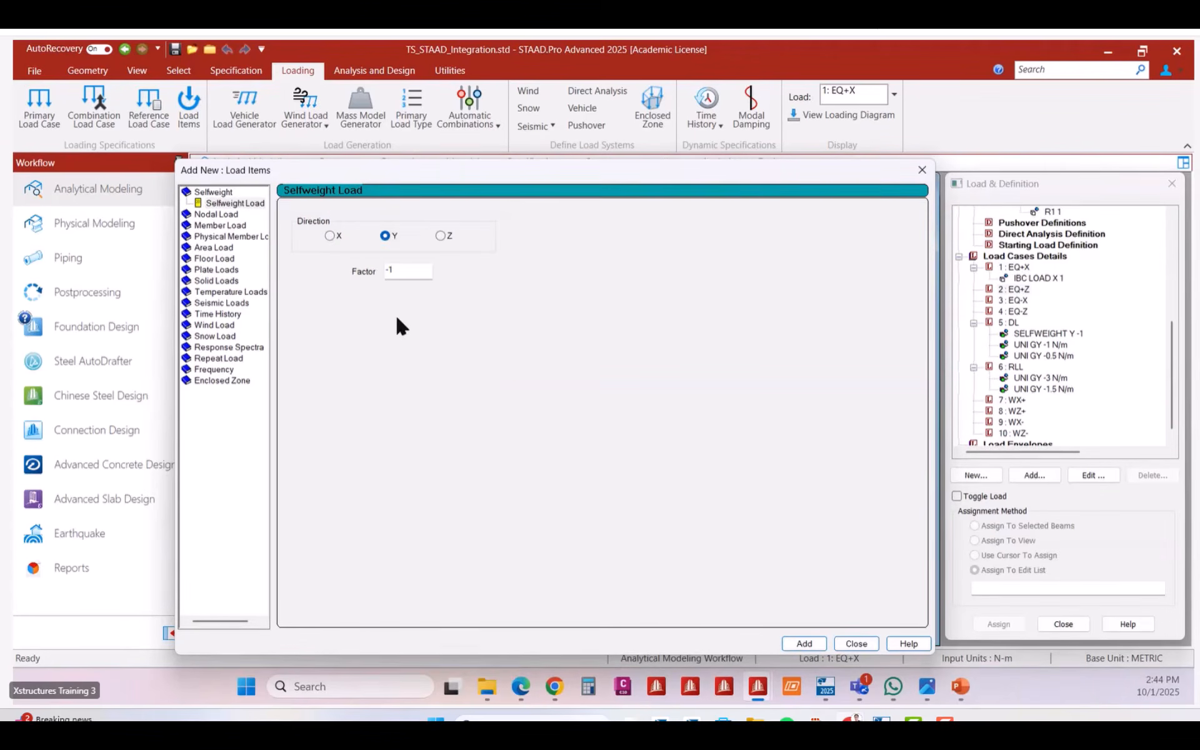
# Add a Z-direction seismic load with factor 1 to EQ+Z and an X-direction seismic load with factor -1 to EQ-X.
pyautogui.click(220, 303)
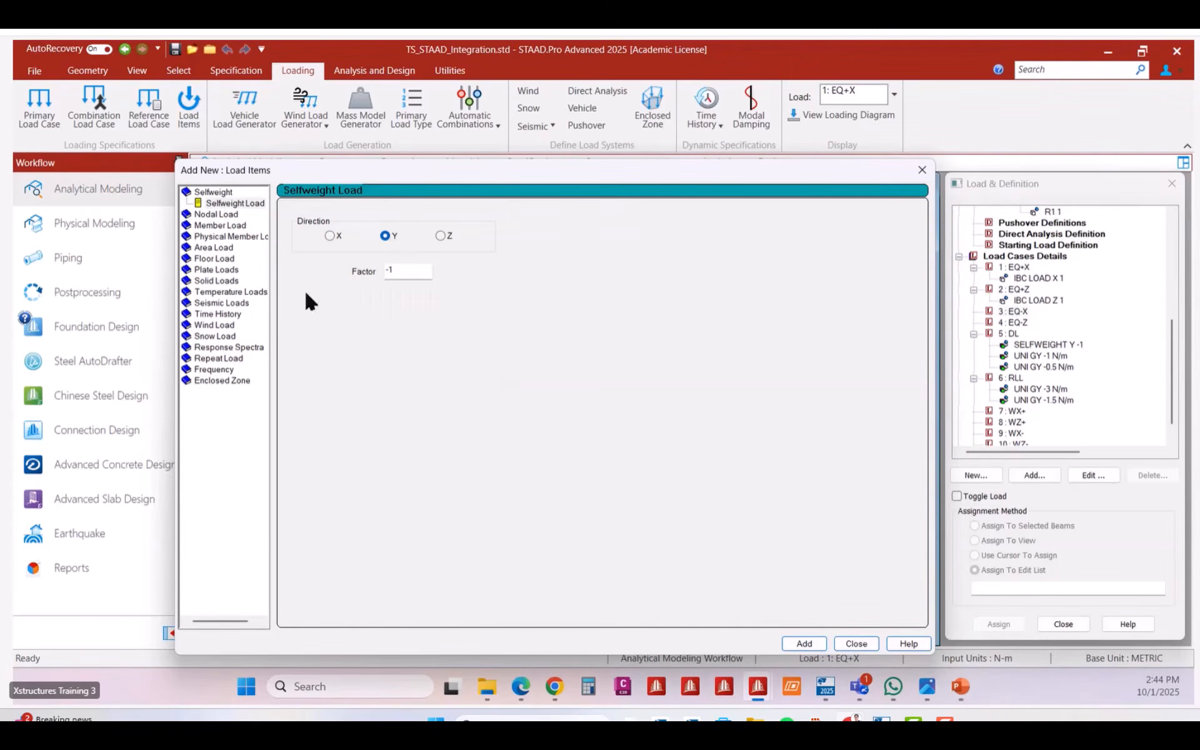
pyautogui.click(219, 303)
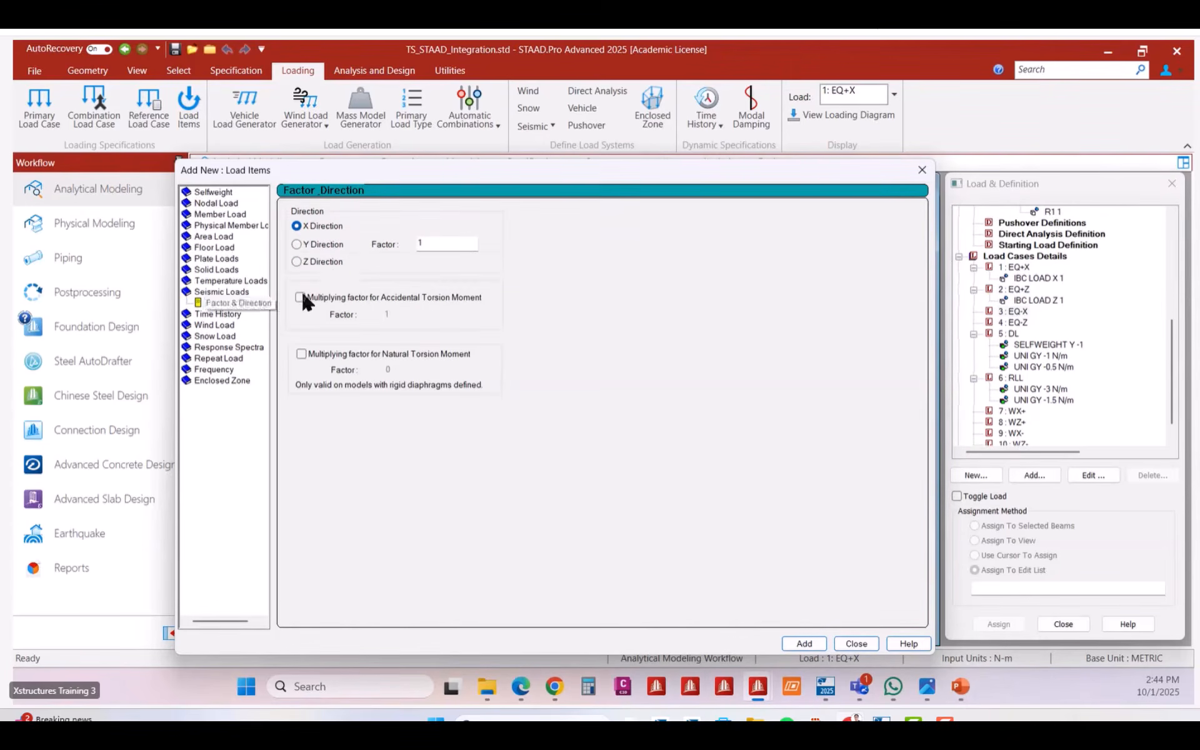
pyautogui.doubleClick(429, 245)
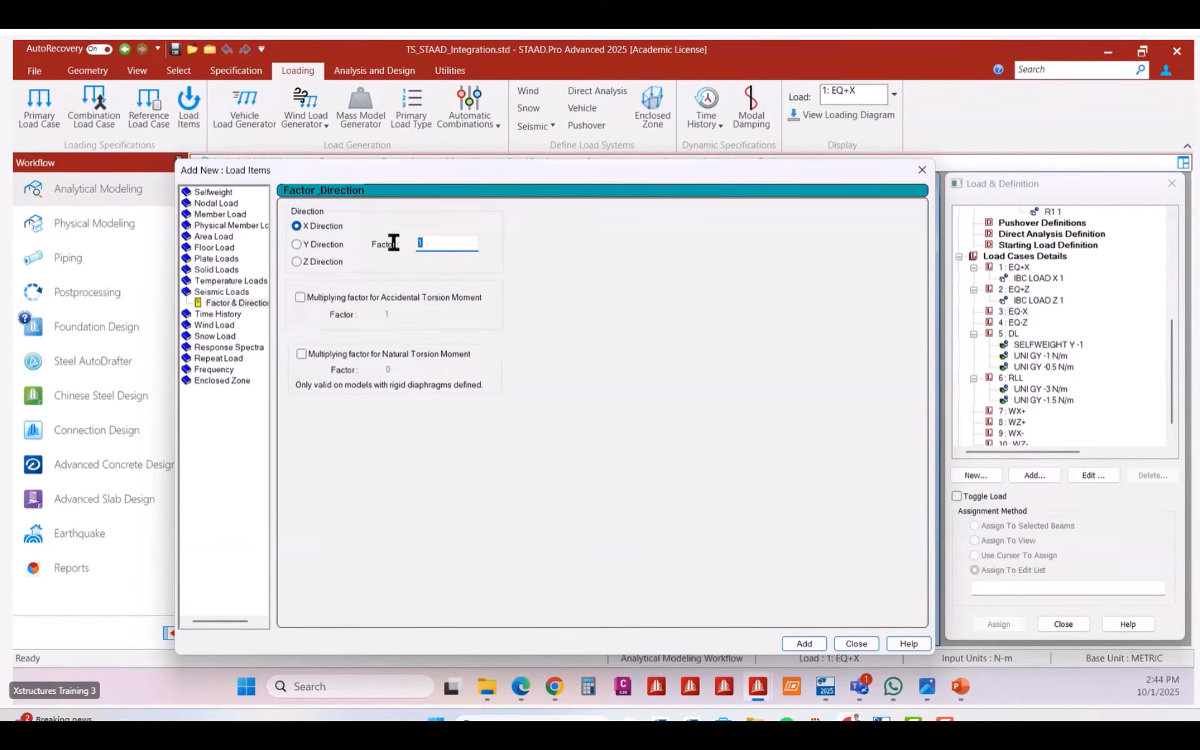
pyautogui.write('-1')
pyautogui.click(804, 644)
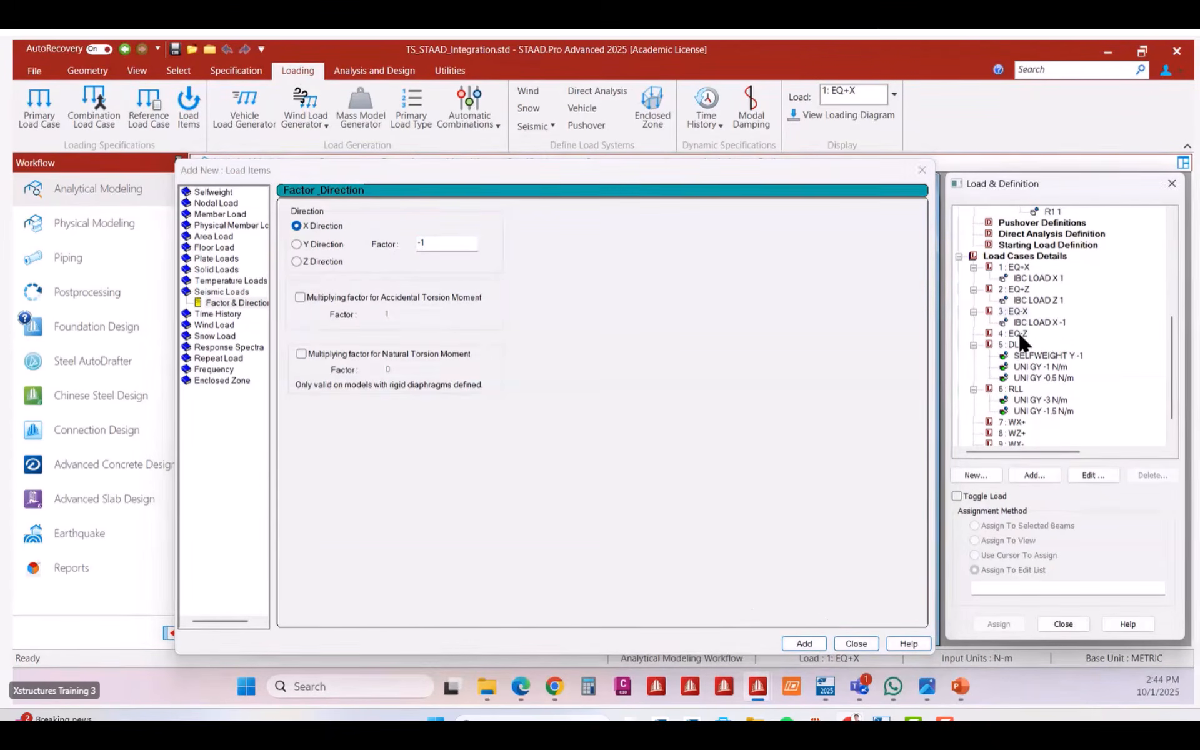
# Add a seismic load in the Z direction with factor -1 to load case EQ-Z and close the load items dialog.
pyautogui.click(228, 303)
pyautogui.click(337, 262)
pyautogui.moveTo(450, 245); pyautogui.dragTo(320, 237)
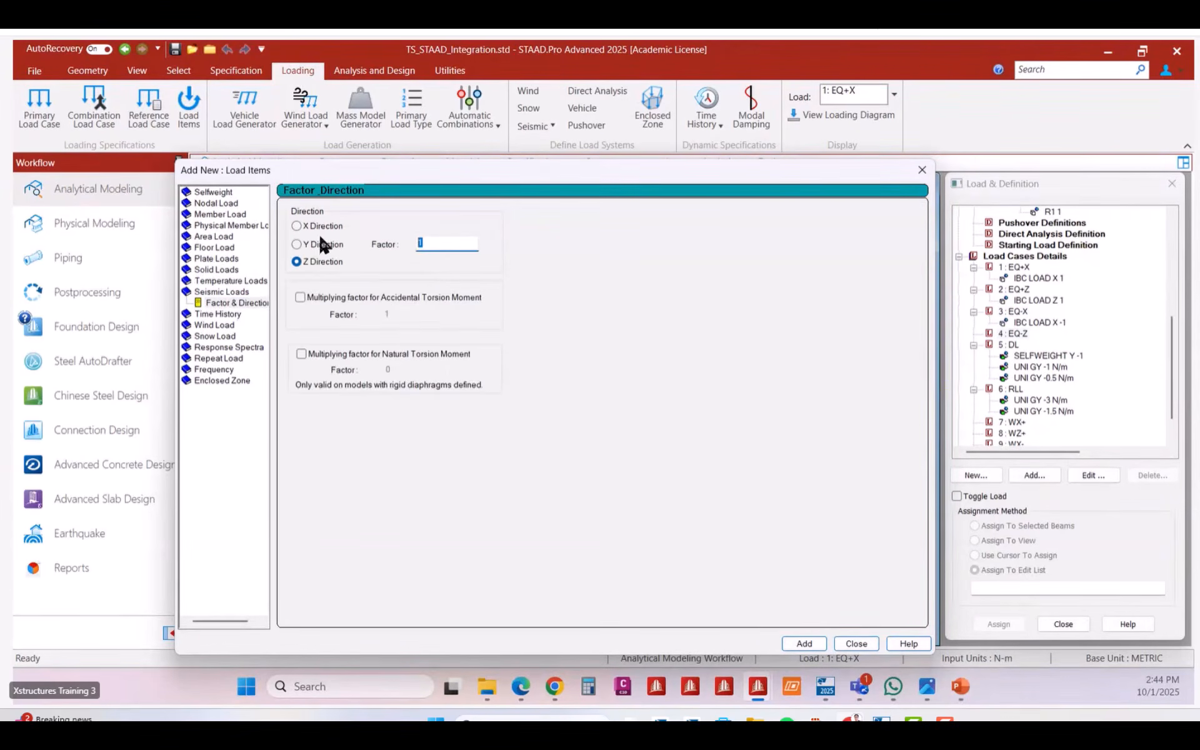
pyautogui.write('-1')
pyautogui.press('Return')
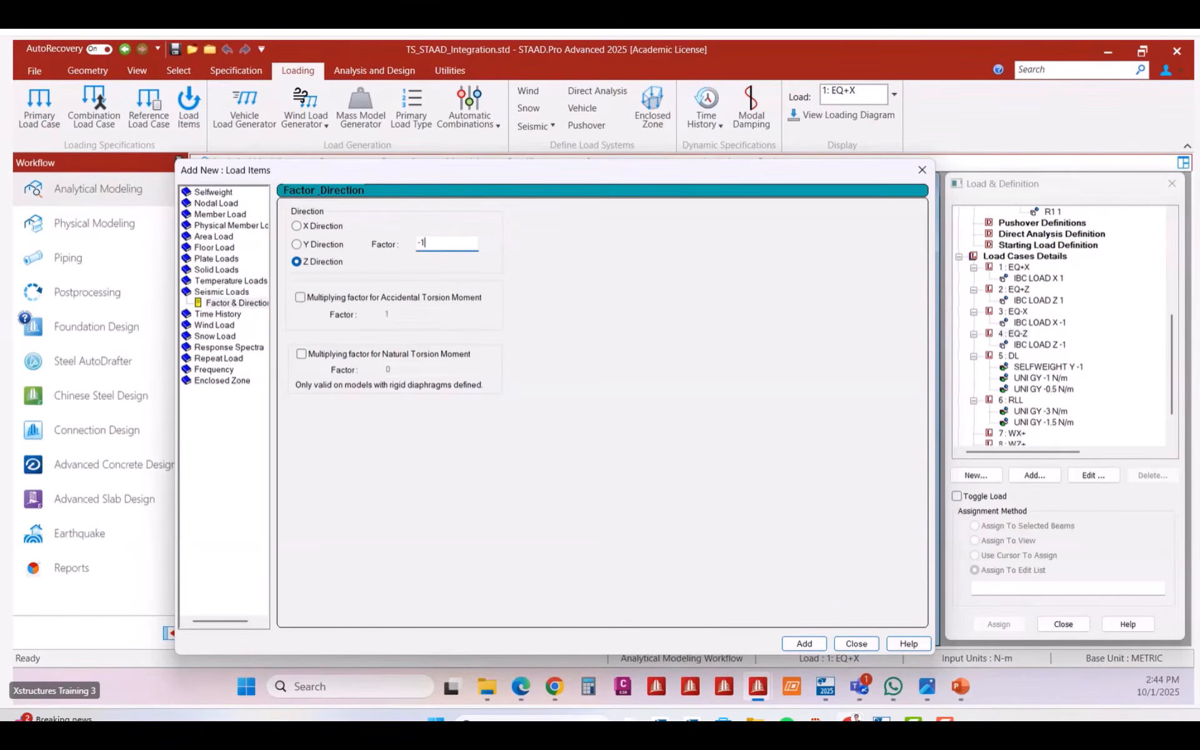
pyautogui.click(855, 643)
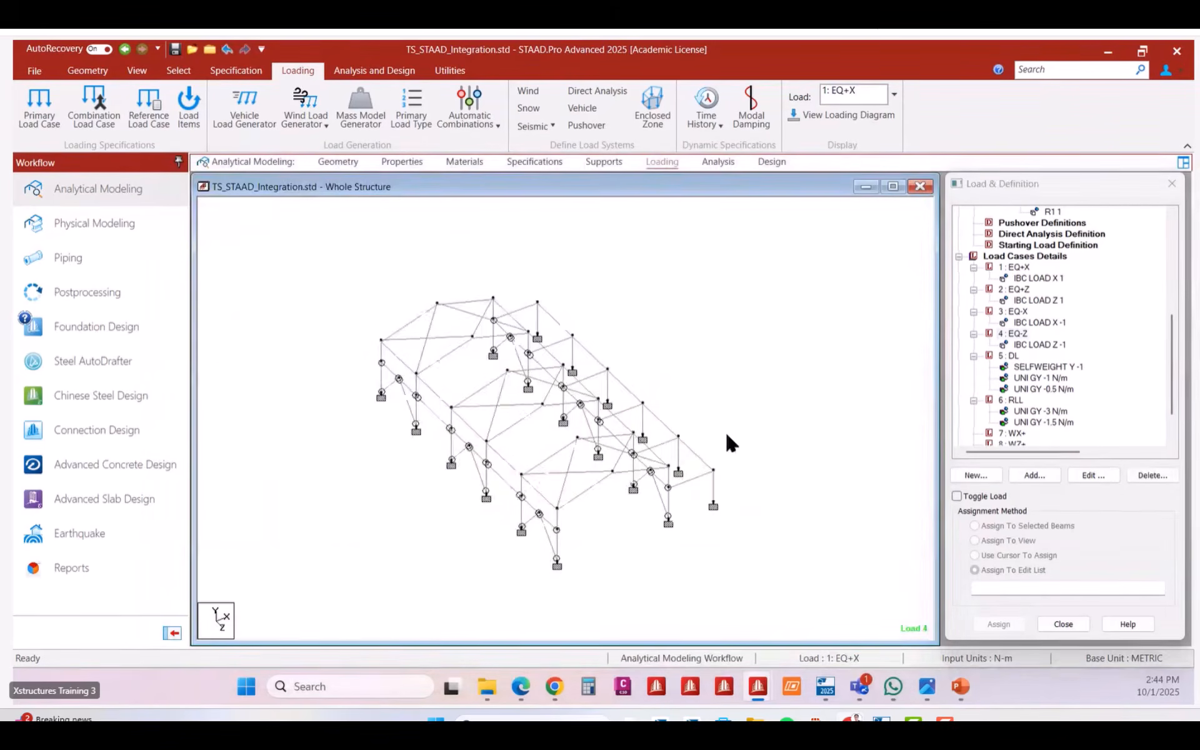
# Measure the building's width between the two outer column base nodes of the nearest end frame.
pyautogui.moveTo(726, 433); pyautogui.dragTo(592, 444, button='middle')
pyautogui.scroll(1, 436, 483)
pyautogui.moveTo(500, 474); pyautogui.dragTo(446, 445, button='middle')
pyautogui.scroll(1, 467, 484)
pyautogui.rightClick(502, 516)
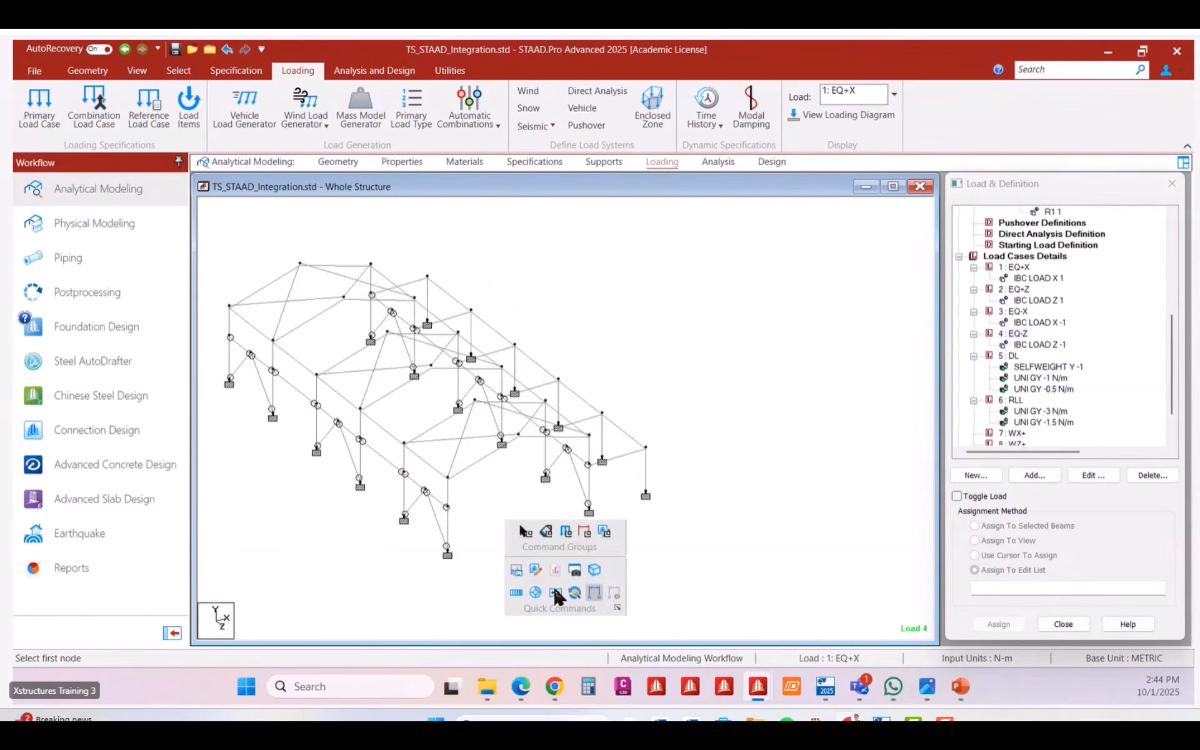
pyautogui.click(448, 548)
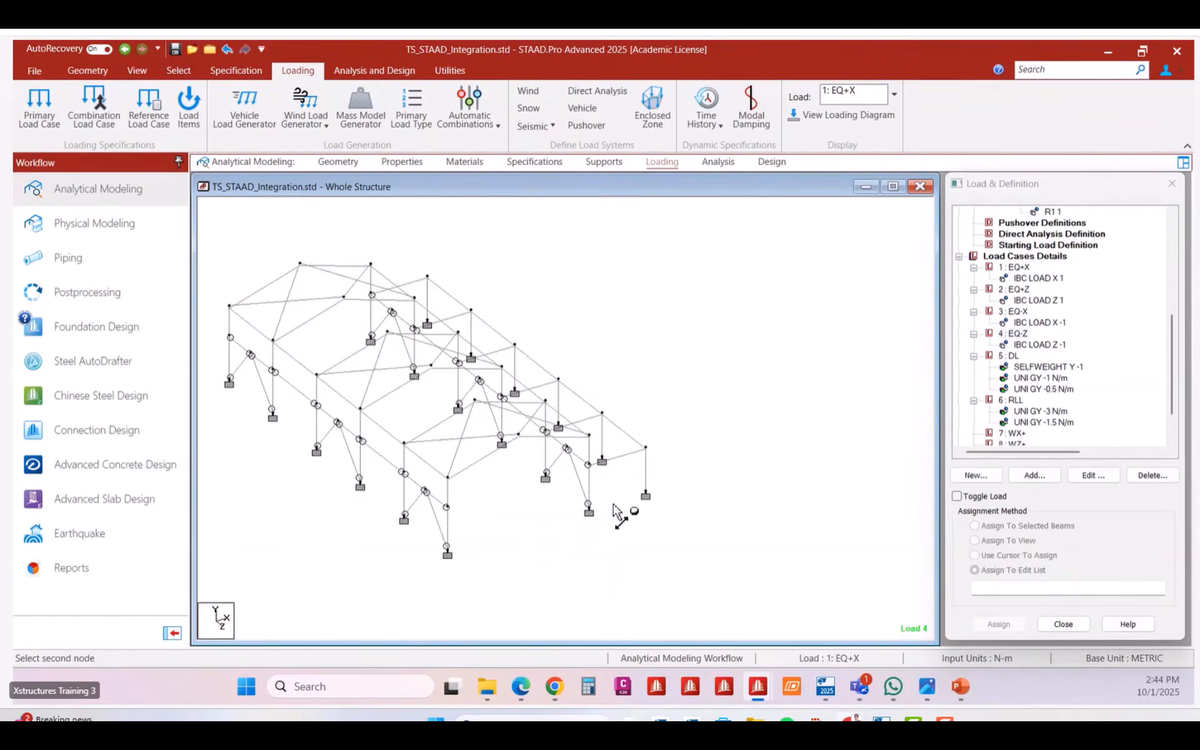
pyautogui.click(645, 493)
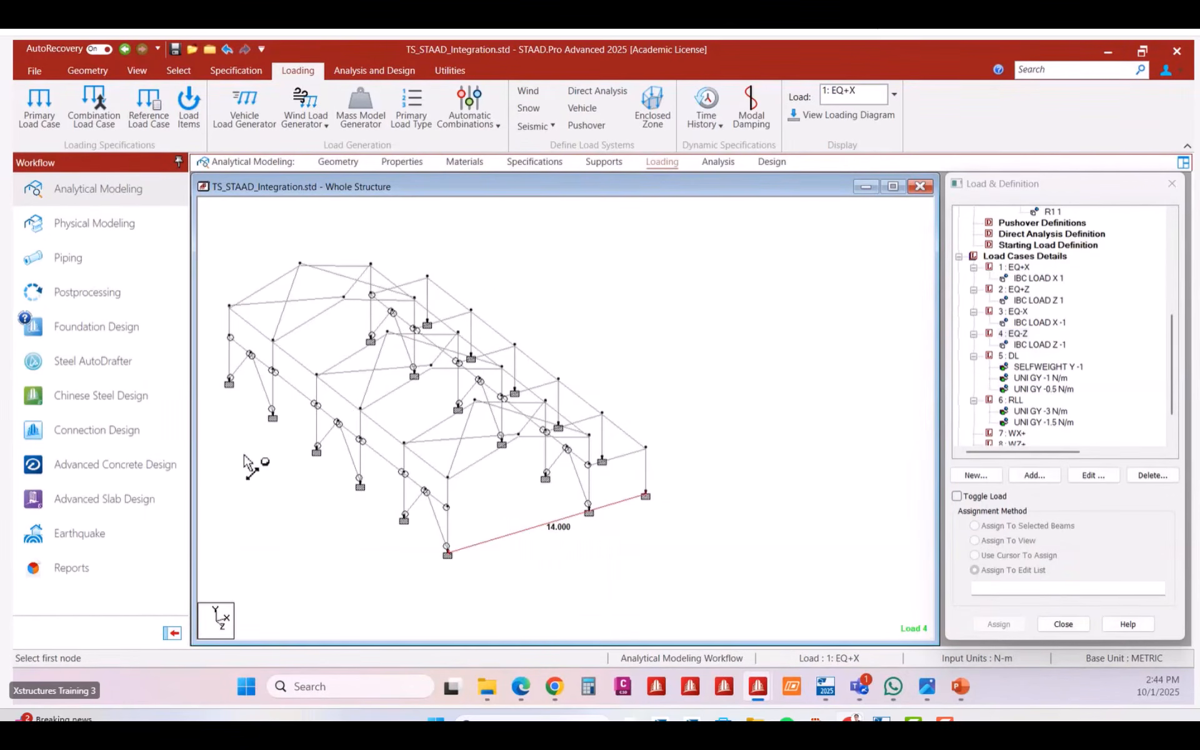
# Measure the building's length between the outer column base nodes along its long side.
pyautogui.click(229, 383)
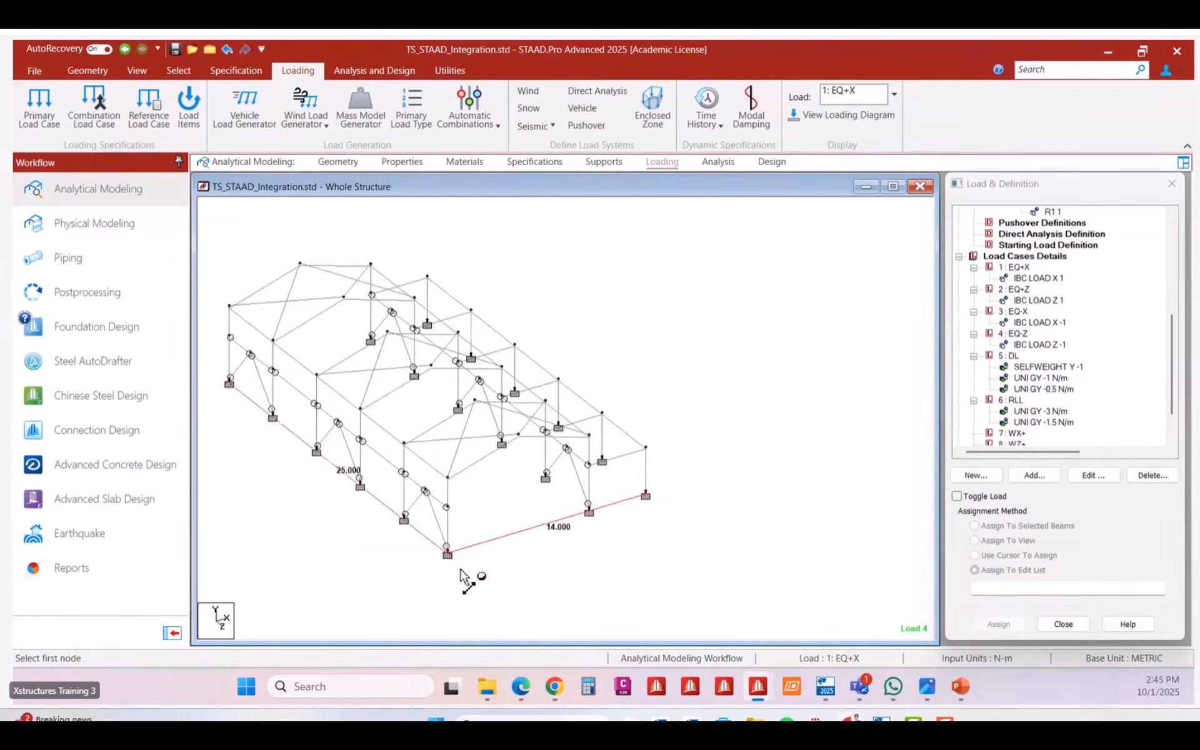
pyautogui.scroll(2, 469, 563)
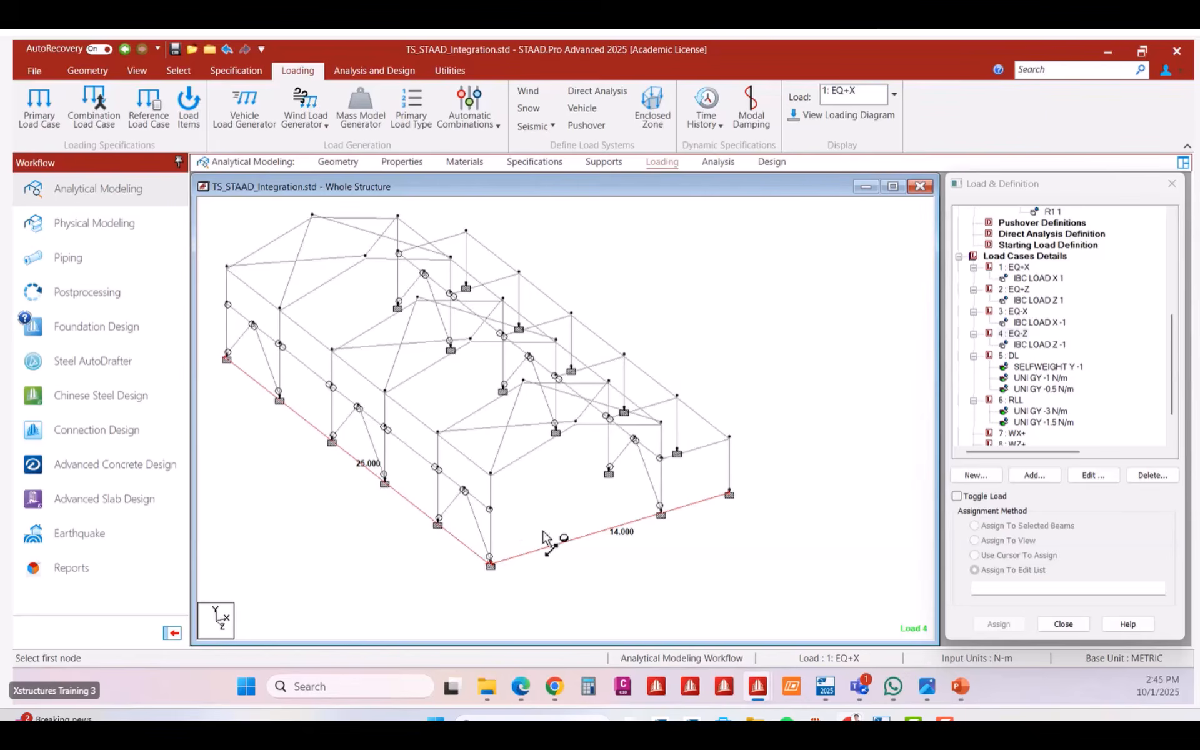
pyautogui.moveTo(531, 558); pyautogui.dragTo(517, 593, button='middle')
pyautogui.scroll(-1, 508, 572)
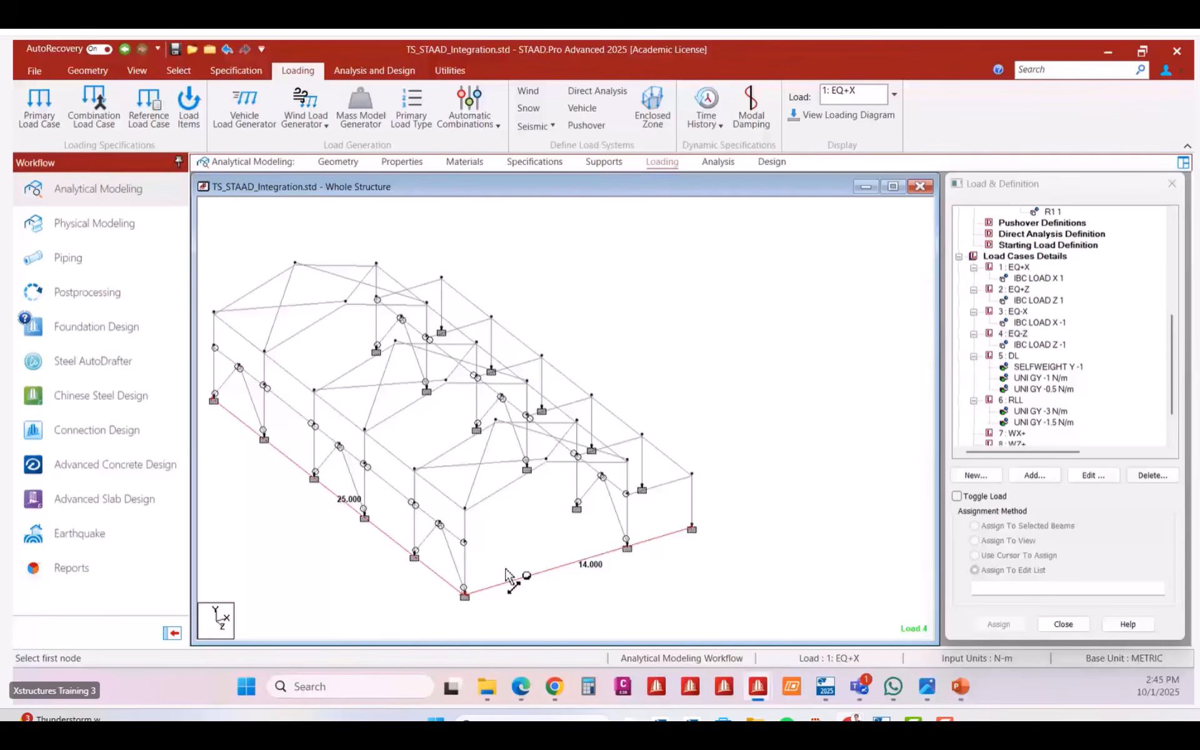
# Leave the measuring tool and query the ridge node of the nearest end frame to read the building height.
pyautogui.rightClick(689, 261)
pyautogui.click(912, 362)
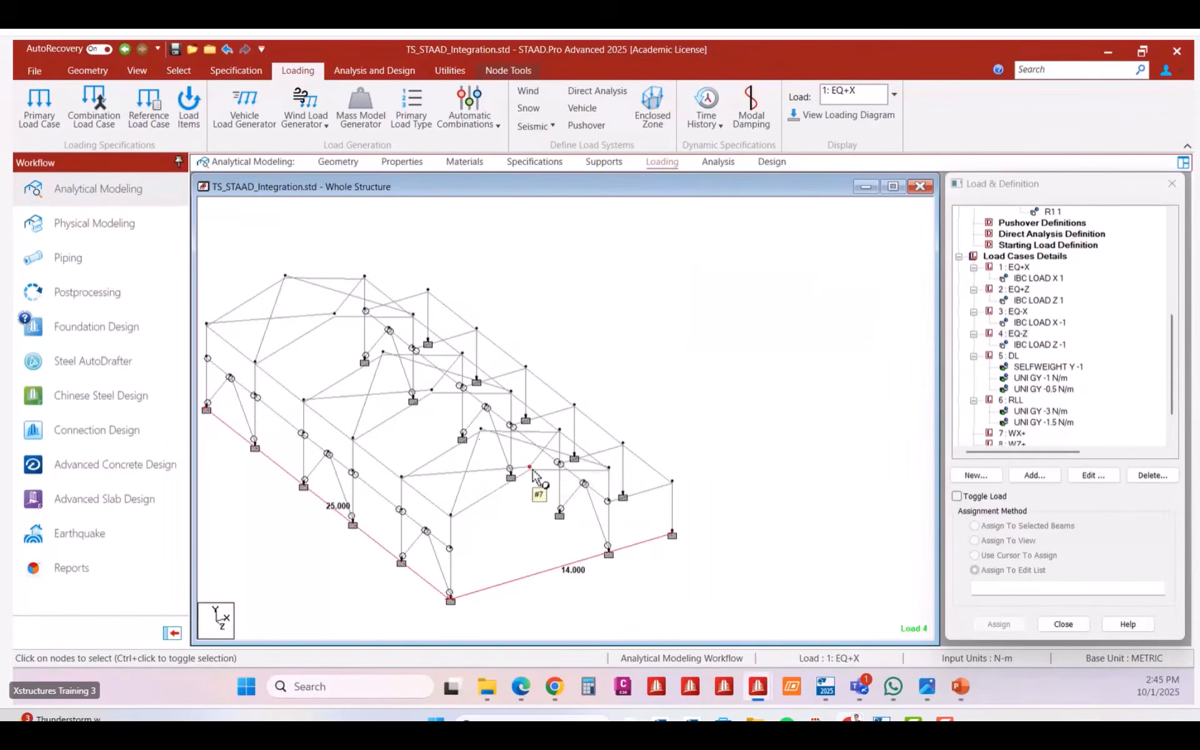
pyautogui.doubleClick(532, 470)
pyautogui.moveTo(650, 269); pyautogui.dragTo(747, 261)
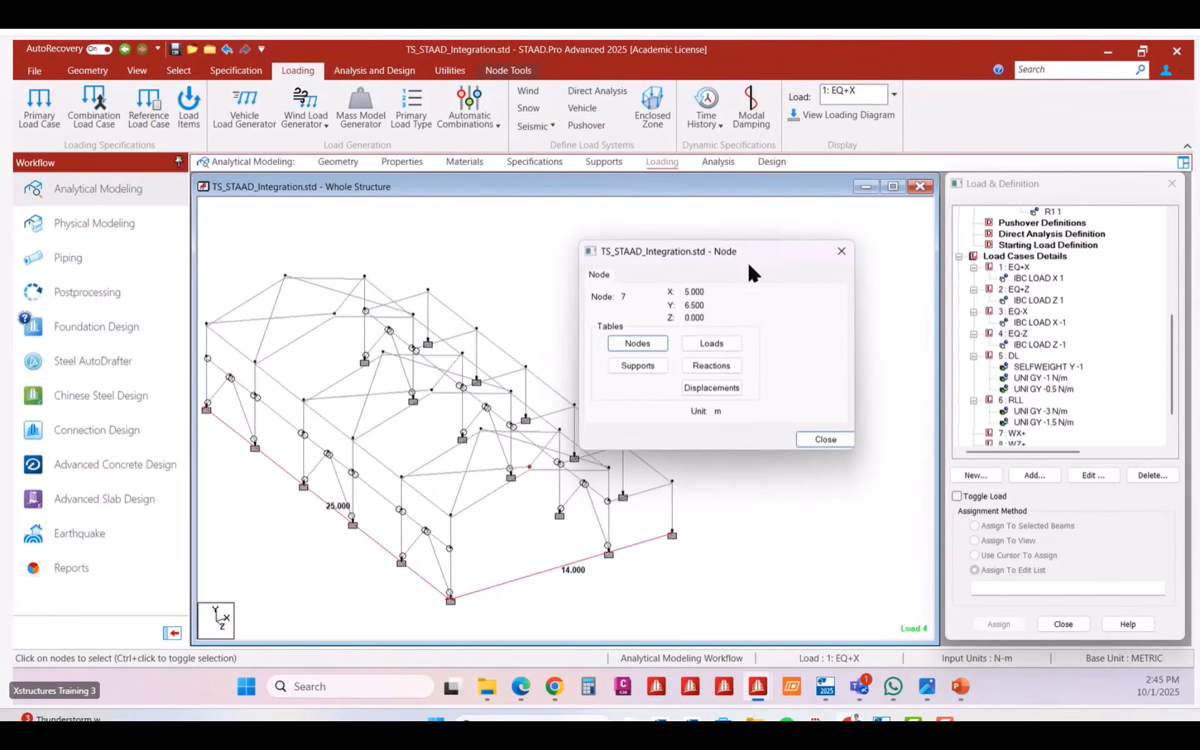
pyautogui.hotkey('ctrl', '1')
pyautogui.click(656, 346)
pyautogui.moveTo(658, 147)
pyautogui.keyDown('ctrl'); pyautogui.mouseDown()
pyautogui.moveTo(734, 188)
pyautogui.moveTo(768, 190)
pyautogui.mouseUp(); pyautogui.keyUp('ctrl')
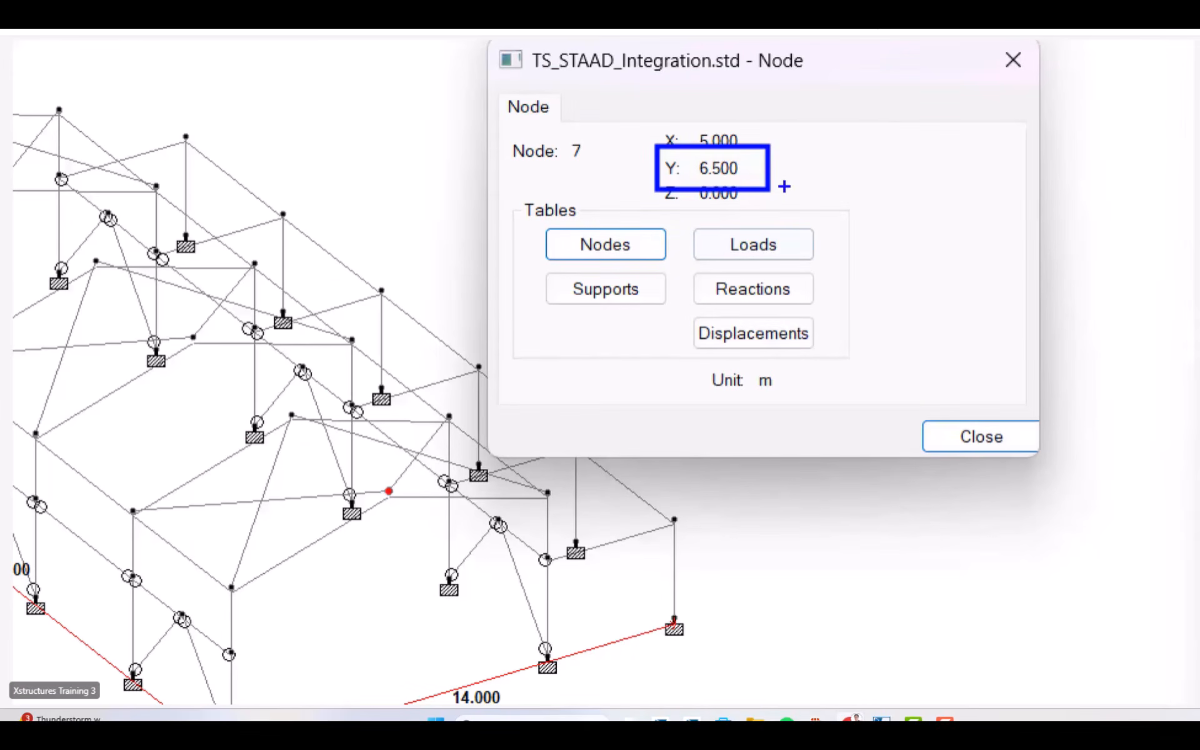
pyautogui.keyDown('ctrl'); pyautogui.keyDown('shift'); pyautogui.moveTo(784, 185); pyautogui.dragTo(845, 213); pyautogui.keyUp('shift'); pyautogui.keyUp('ctrl')
pyautogui.press('Escape')
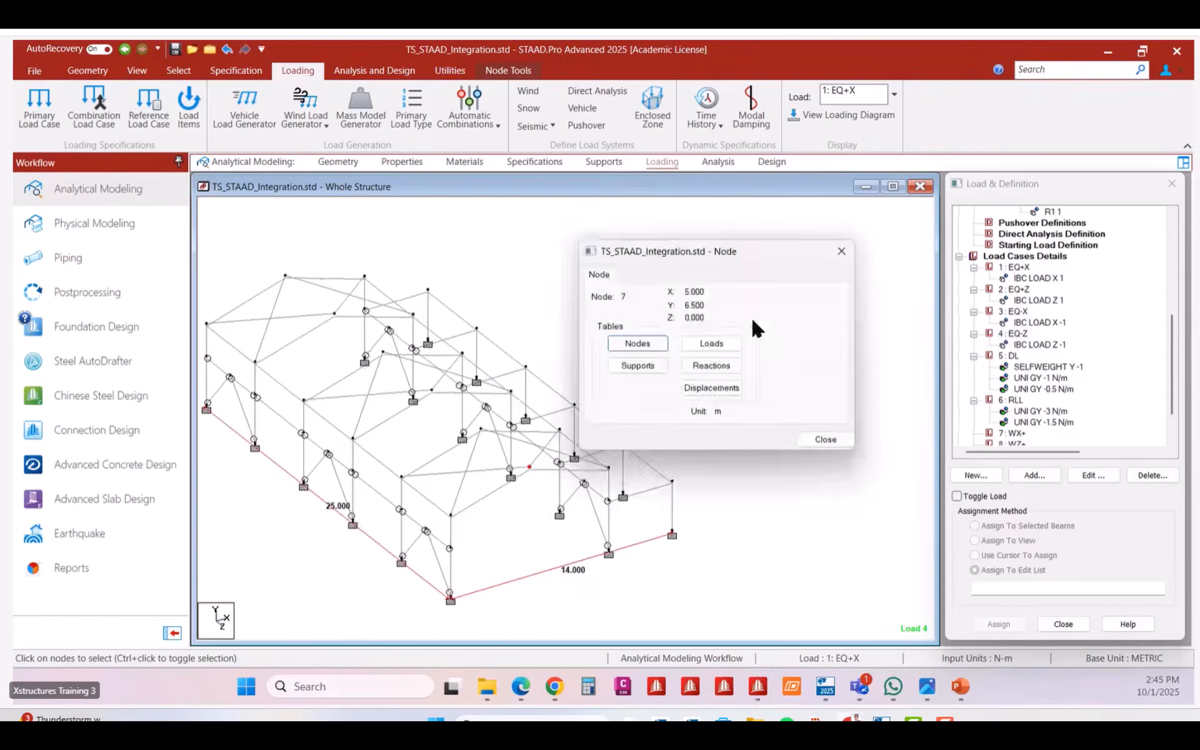
pyautogui.press('Escape')
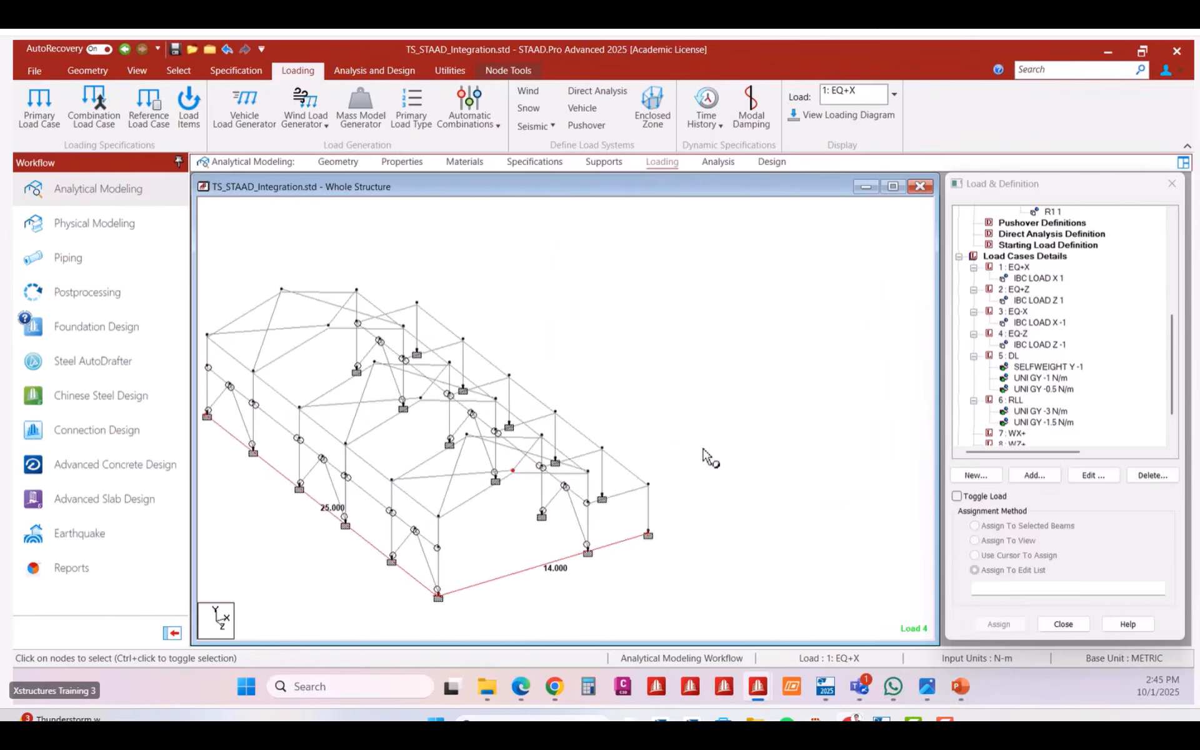
pyautogui.scroll(-1, 703, 449)
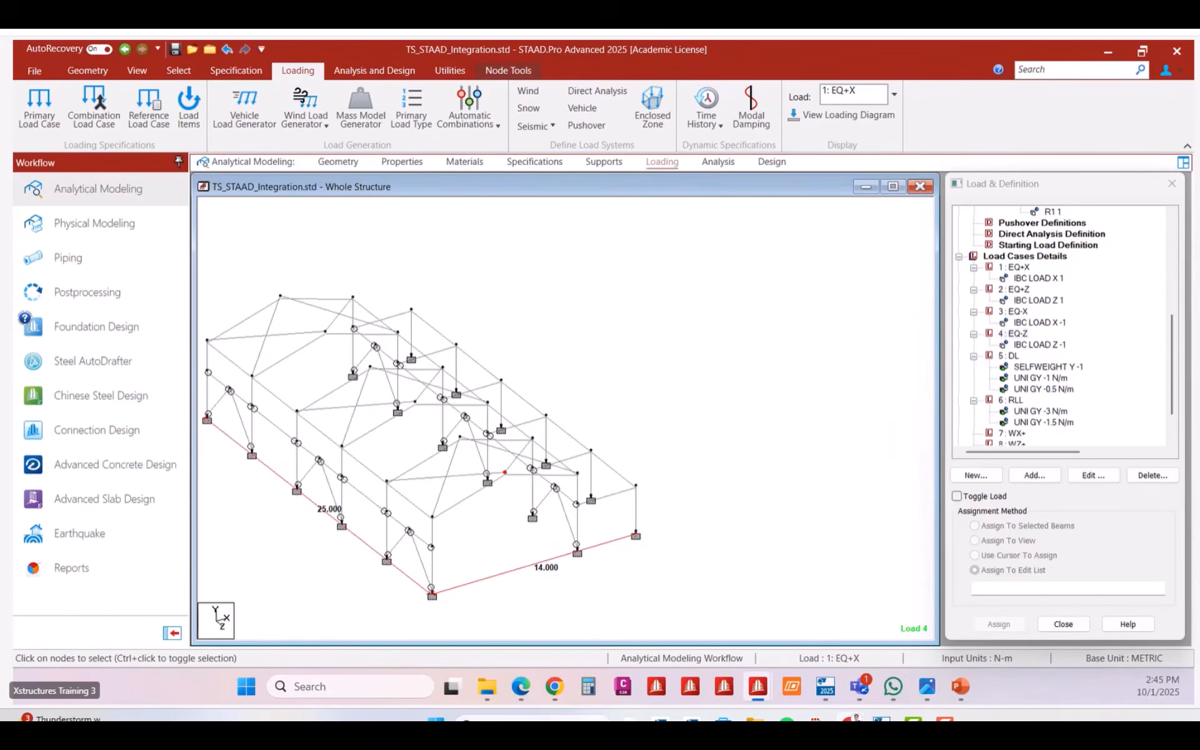
# Switch to the presentation and bring up the slide with the wind load parameters table.
pyautogui.hotkey('alt', 'Tab')
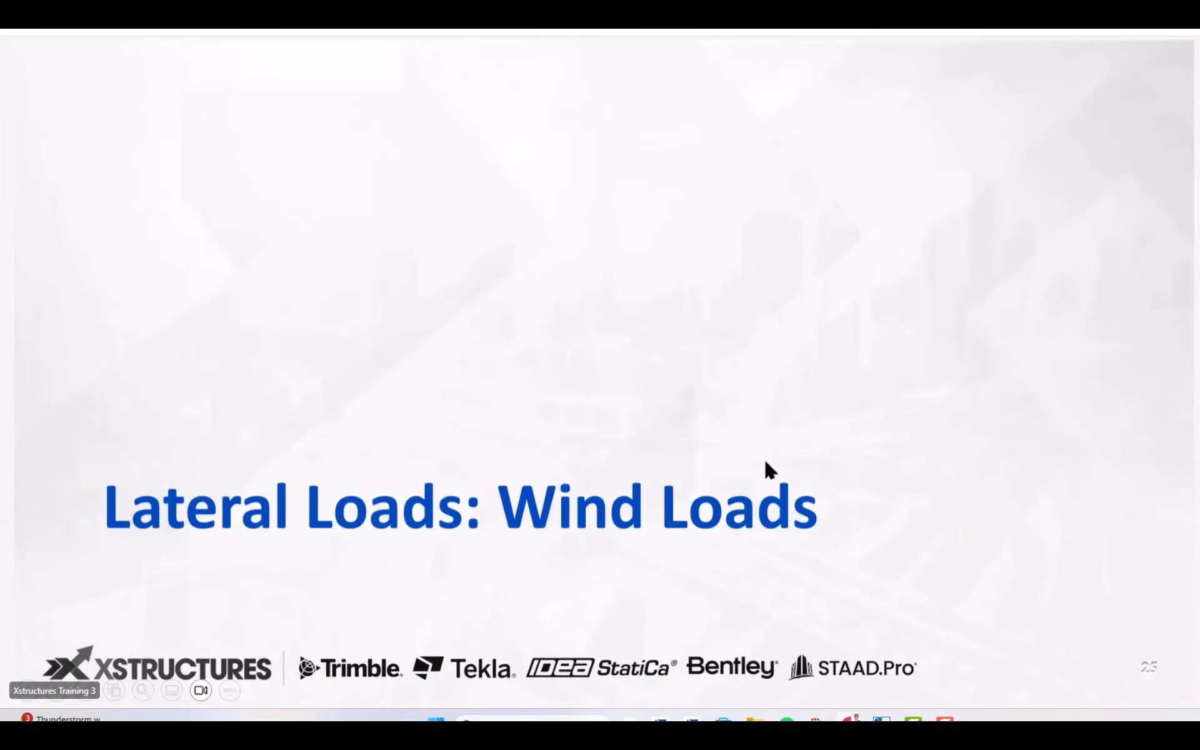
pyautogui.press('Right')
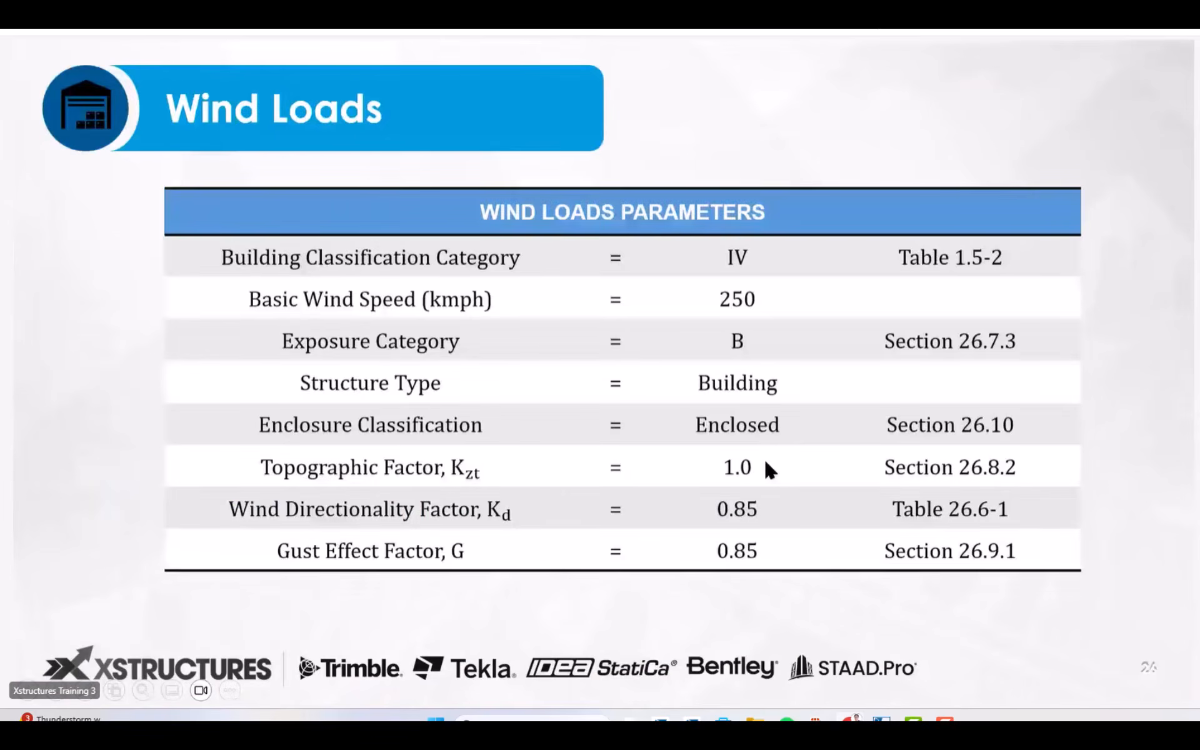
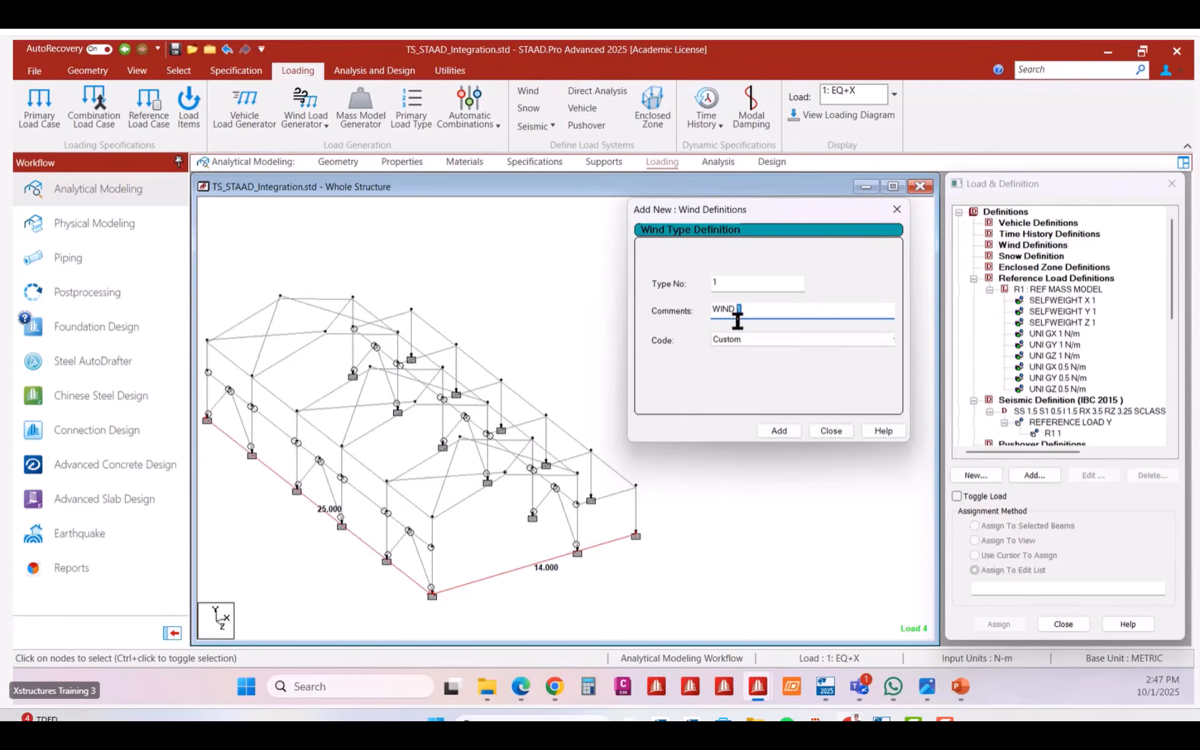
# Add two wind type definitions with the Custom code, type 1 commented WIND X and type 2 commented WIND Z.
pyautogui.write('X')
pyautogui.click(779, 430)
pyautogui.click(739, 315)
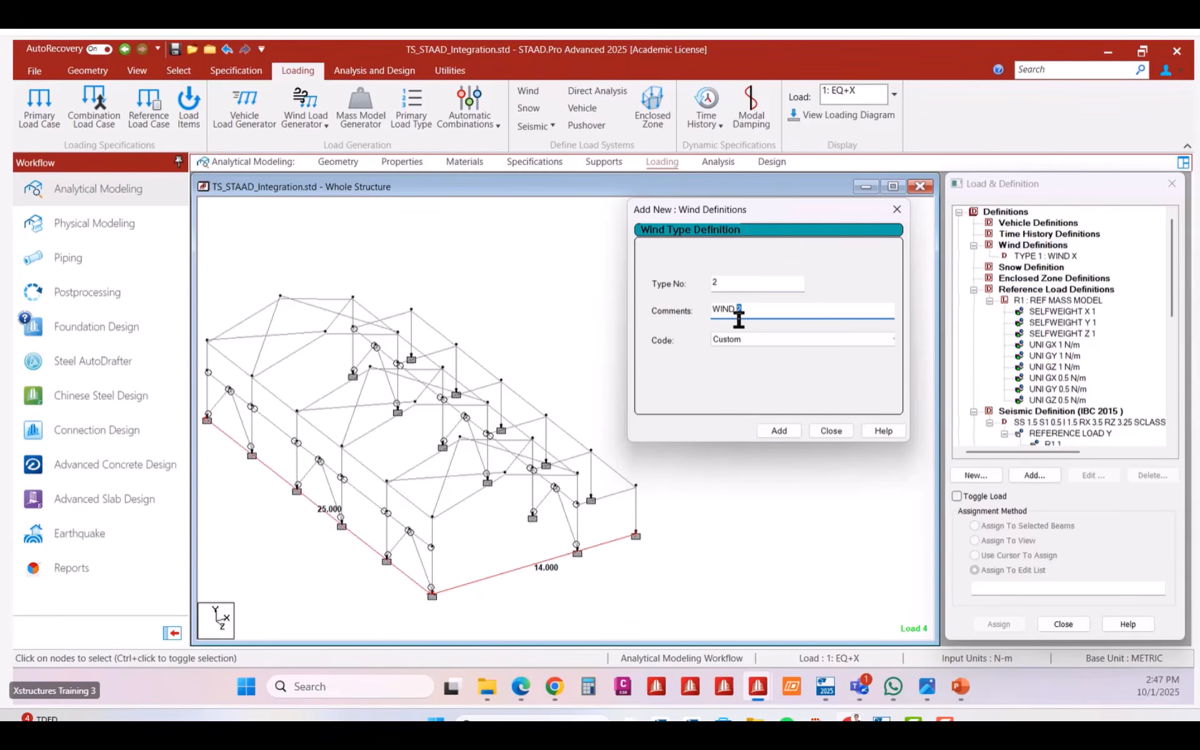
pyautogui.write('Z')
pyautogui.click(778, 431)
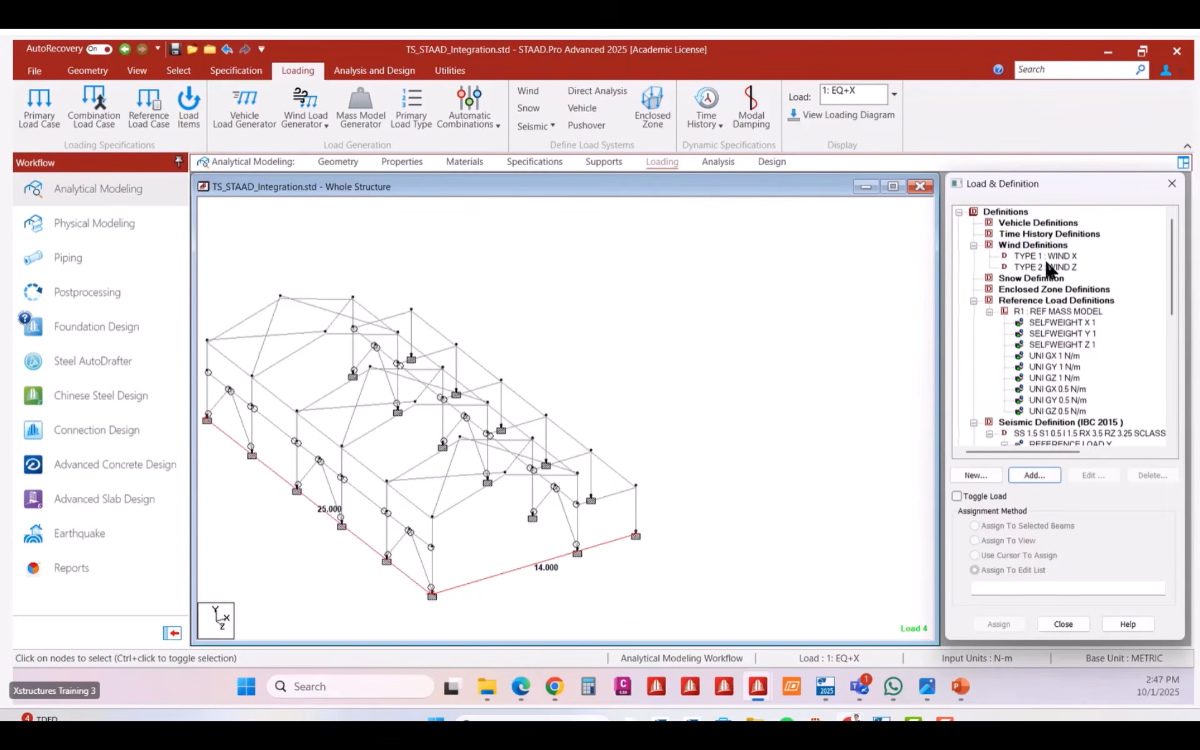
# Start generating the WIND X intensity with building category IV, 250 kmph wind speed, Exposure B, building structures and no hill or escarpment speed-up.
pyautogui.click(1045, 256)
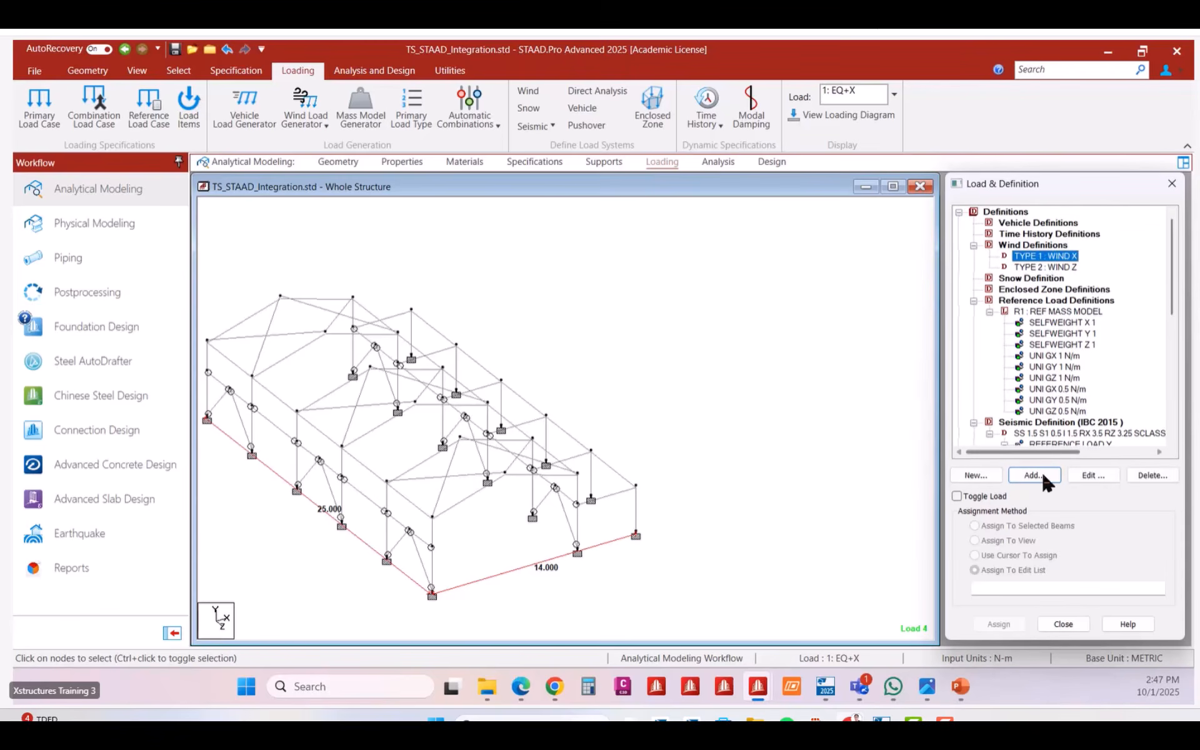
pyautogui.click(1034, 475)
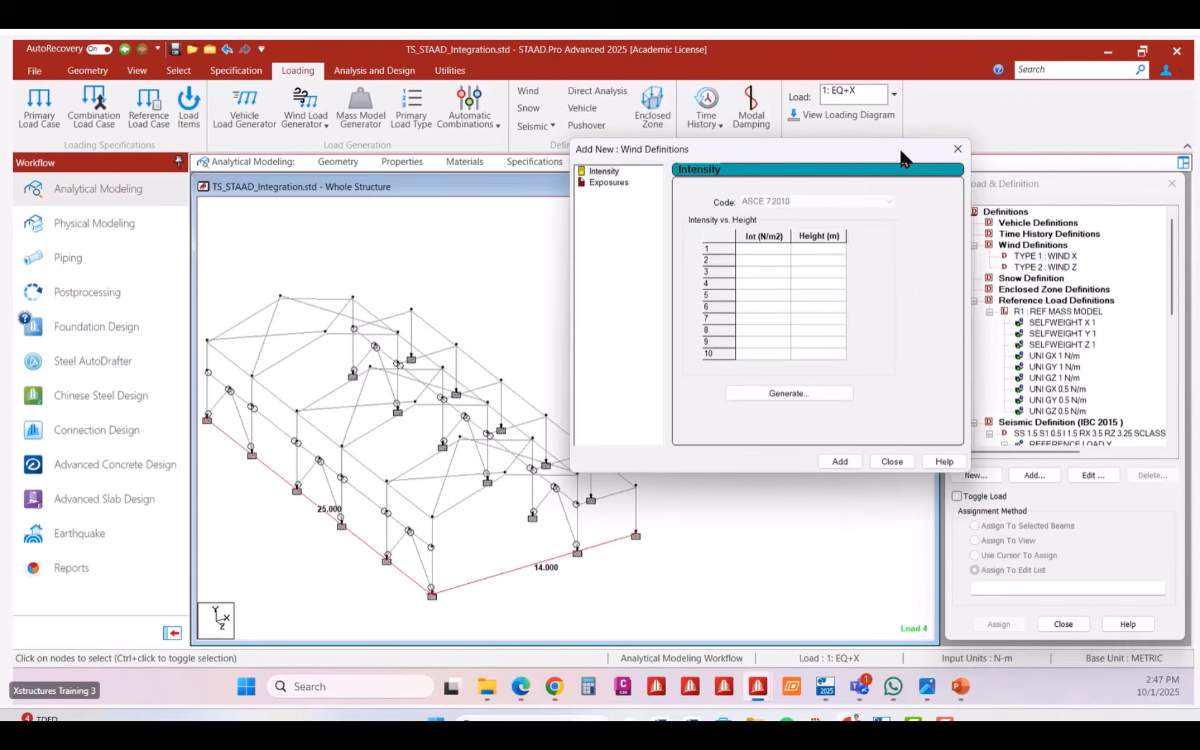
pyautogui.moveTo(901, 153); pyautogui.dragTo(854, 157)
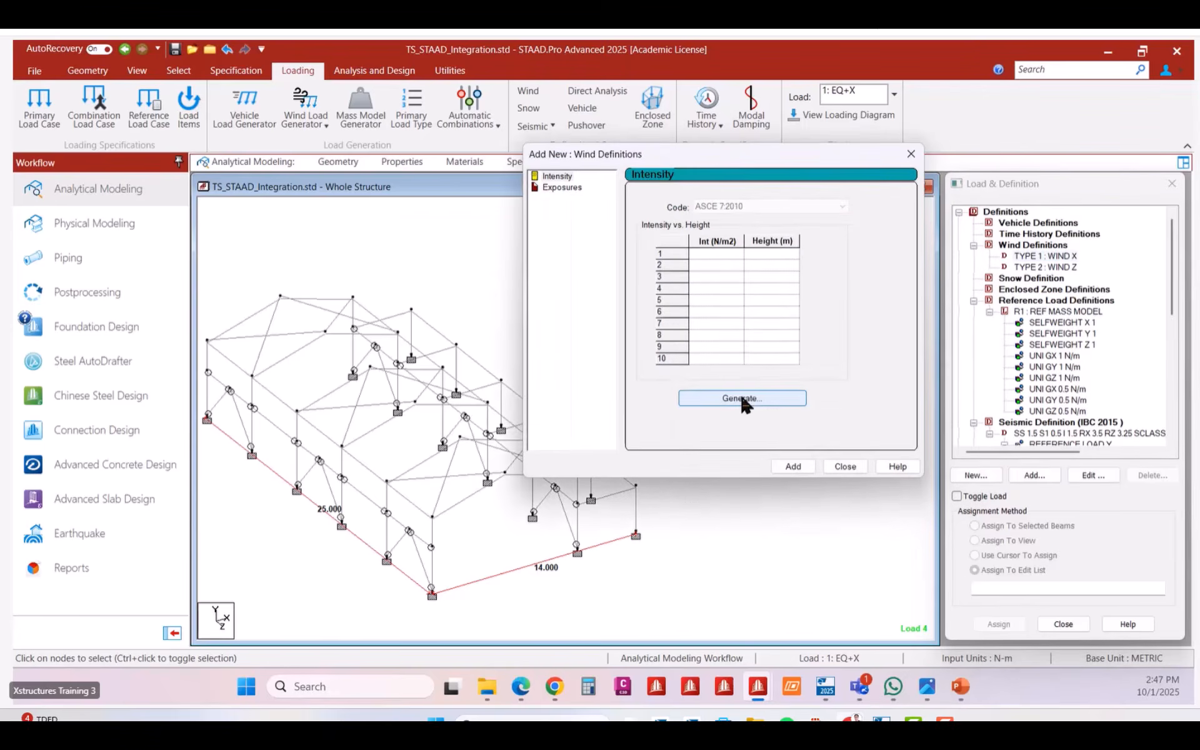
pyautogui.click(742, 400)
pyautogui.click(831, 150)
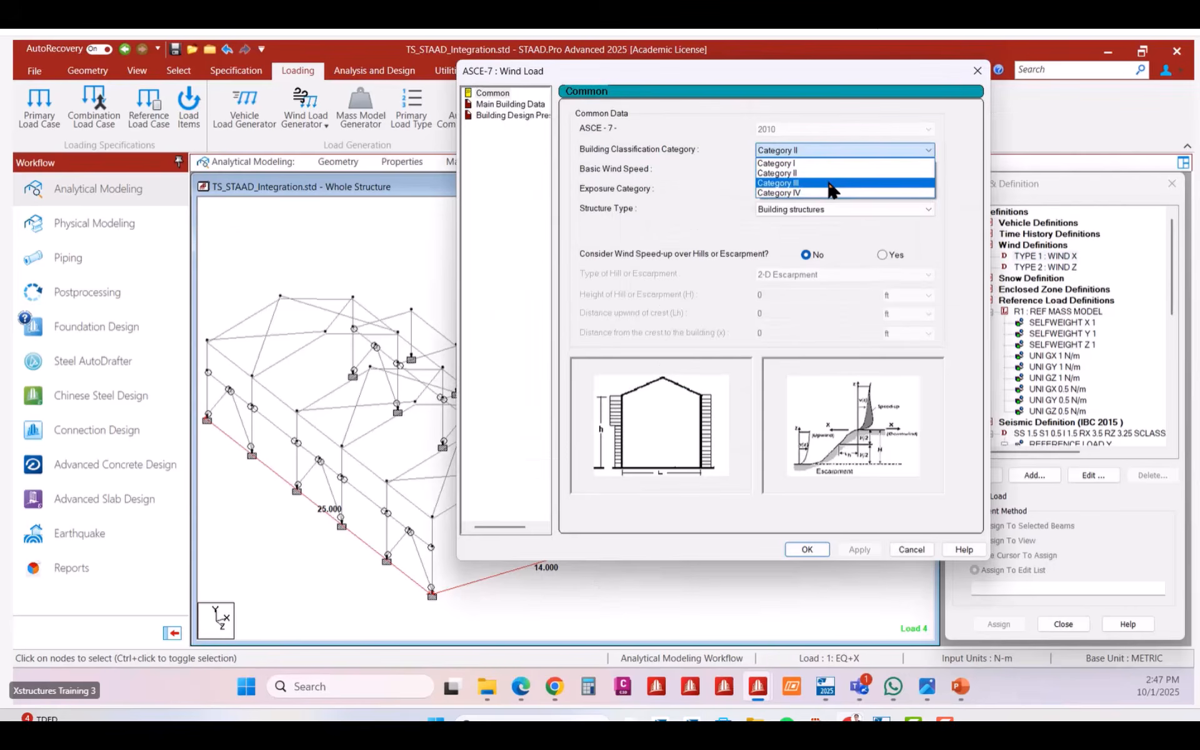
pyautogui.click(826, 193)
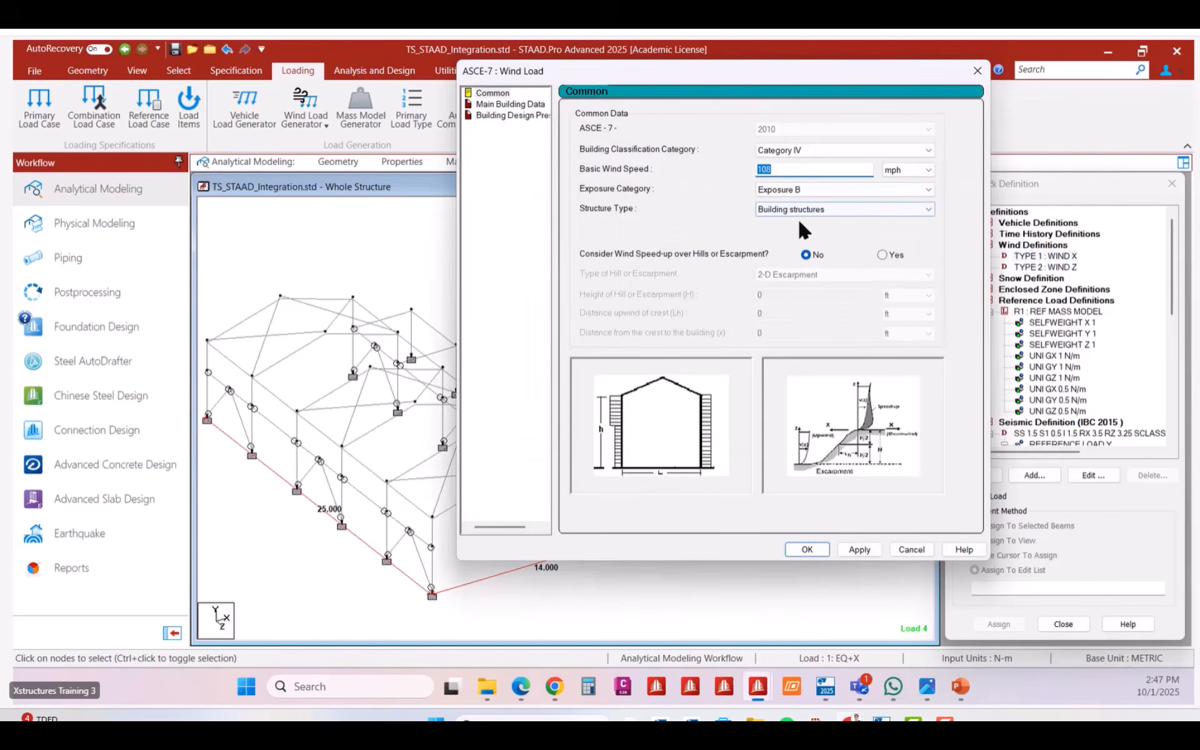
pyautogui.write('250')
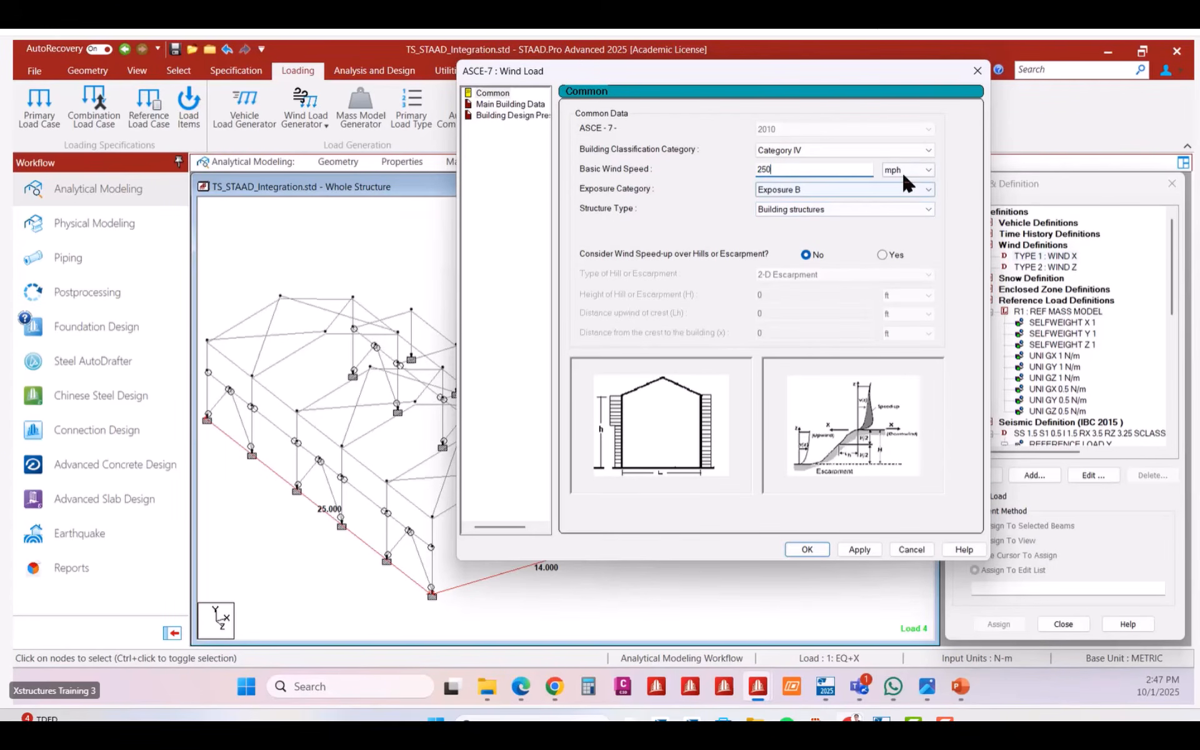
pyautogui.click(902, 173)
pyautogui.click(898, 192)
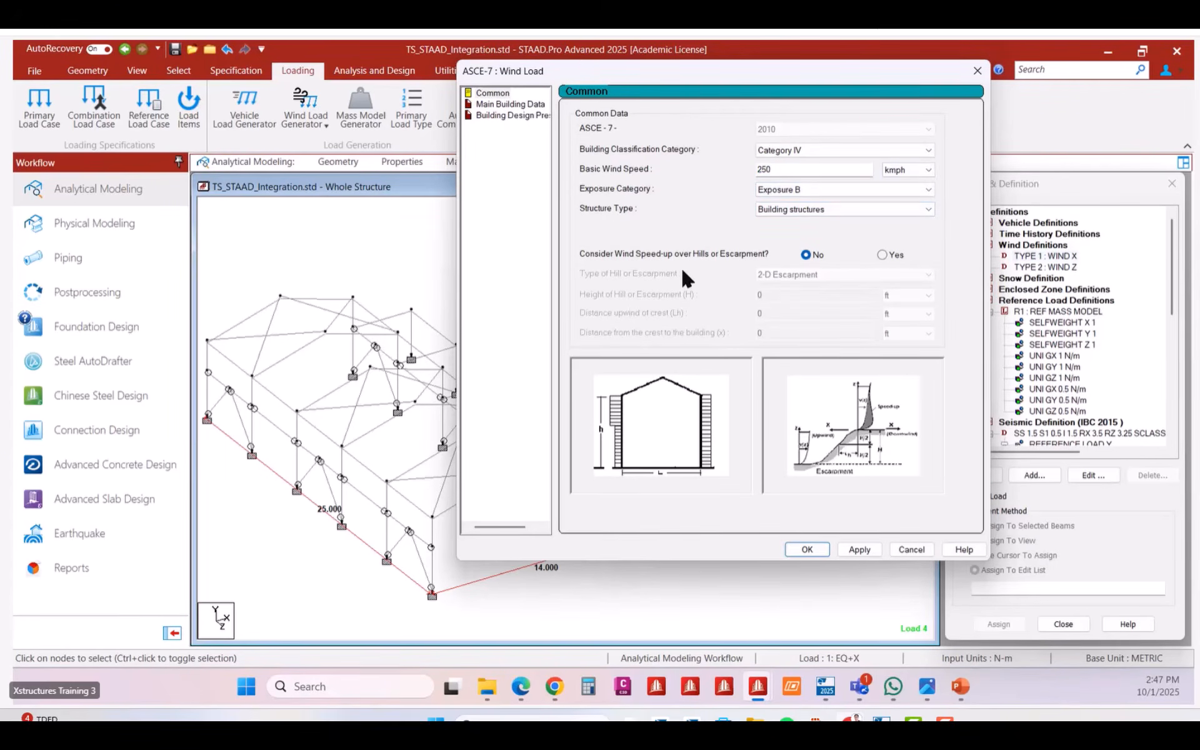
pyautogui.click(810, 261)
pyautogui.click(865, 550)
# Switch the main building dimensions to metres and set height 6.5, length along the wind 14 and length normal to the wind 25.
pyautogui.click(520, 105)
pyautogui.click(913, 132)
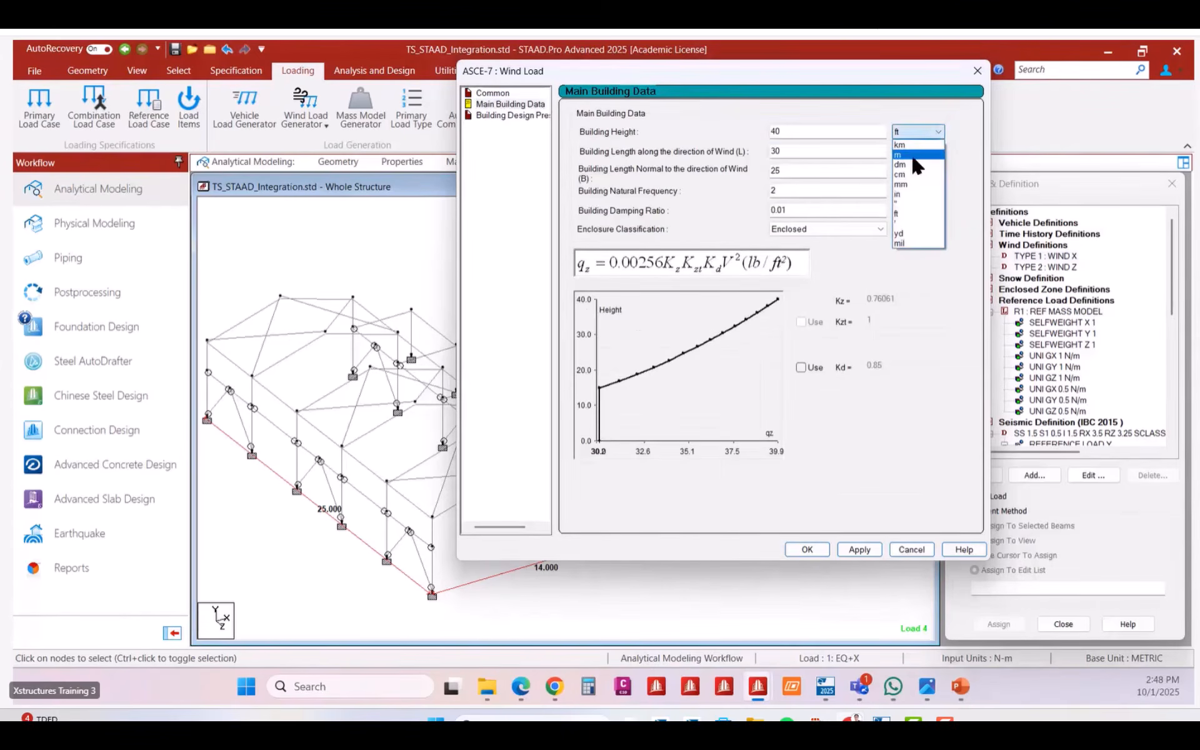
pyautogui.click(912, 156)
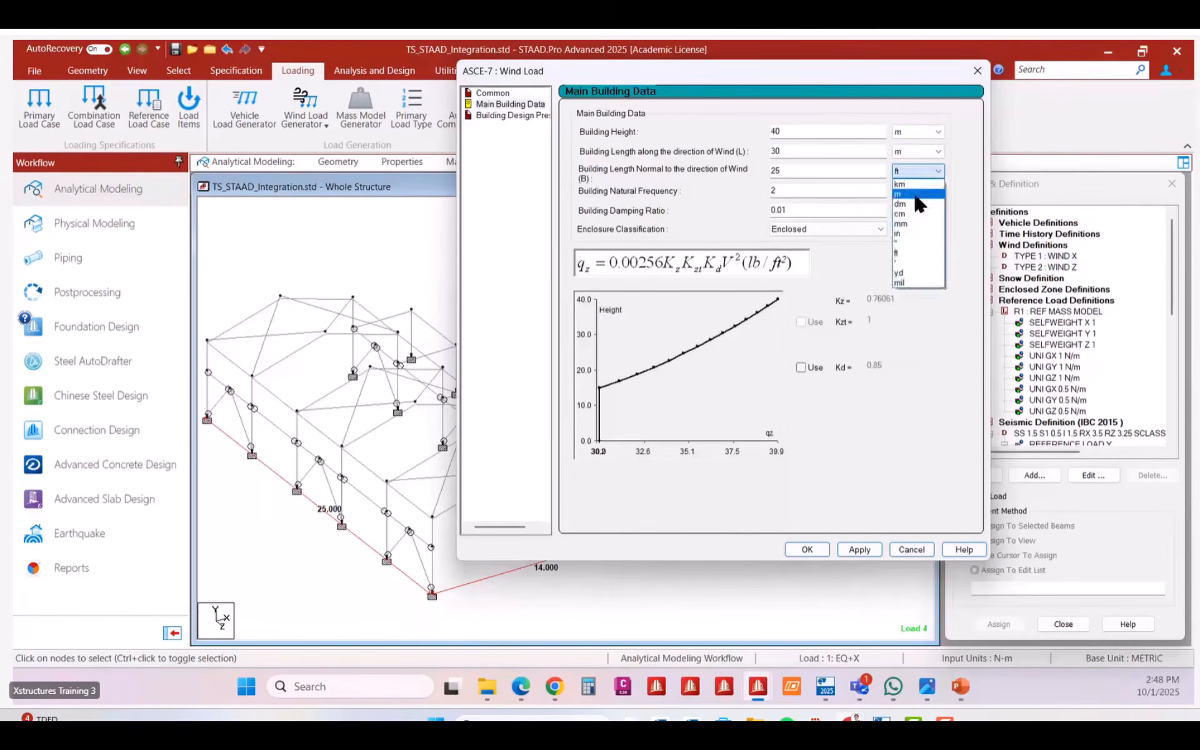
pyautogui.click(913, 194)
pyautogui.click(798, 133)
pyautogui.doubleClick(798, 134)
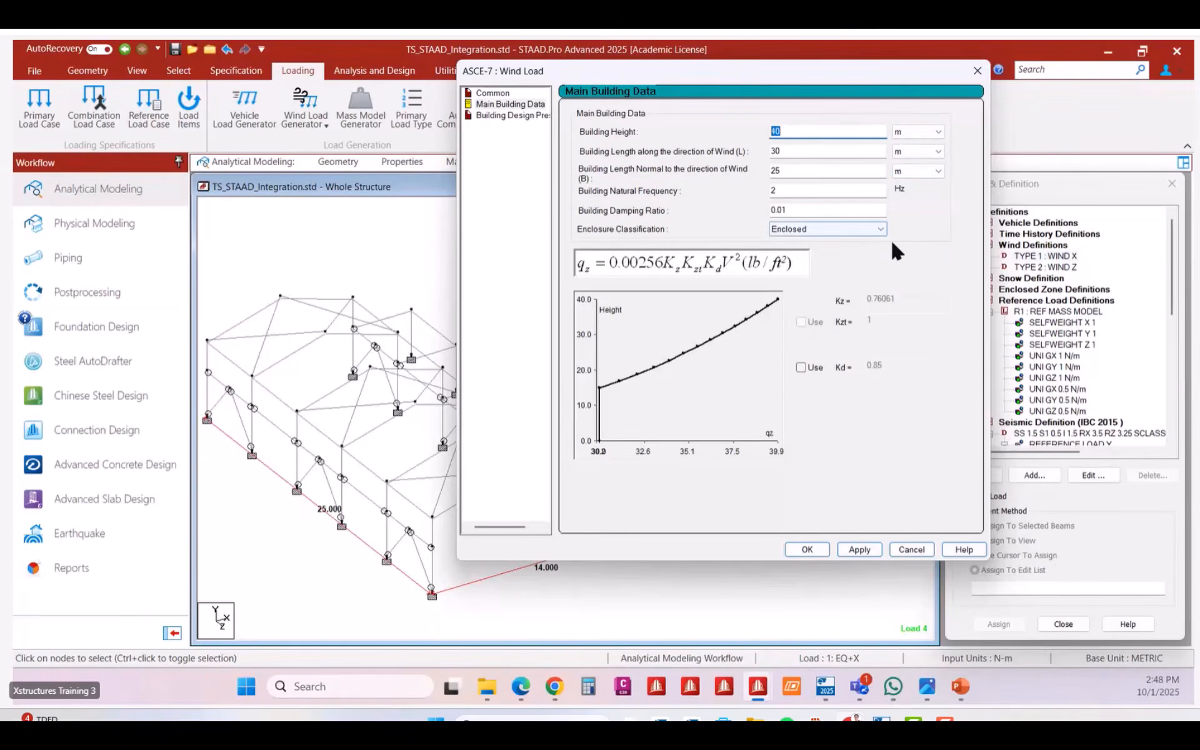
pyautogui.write('6.5')
pyautogui.doubleClick(775, 152)
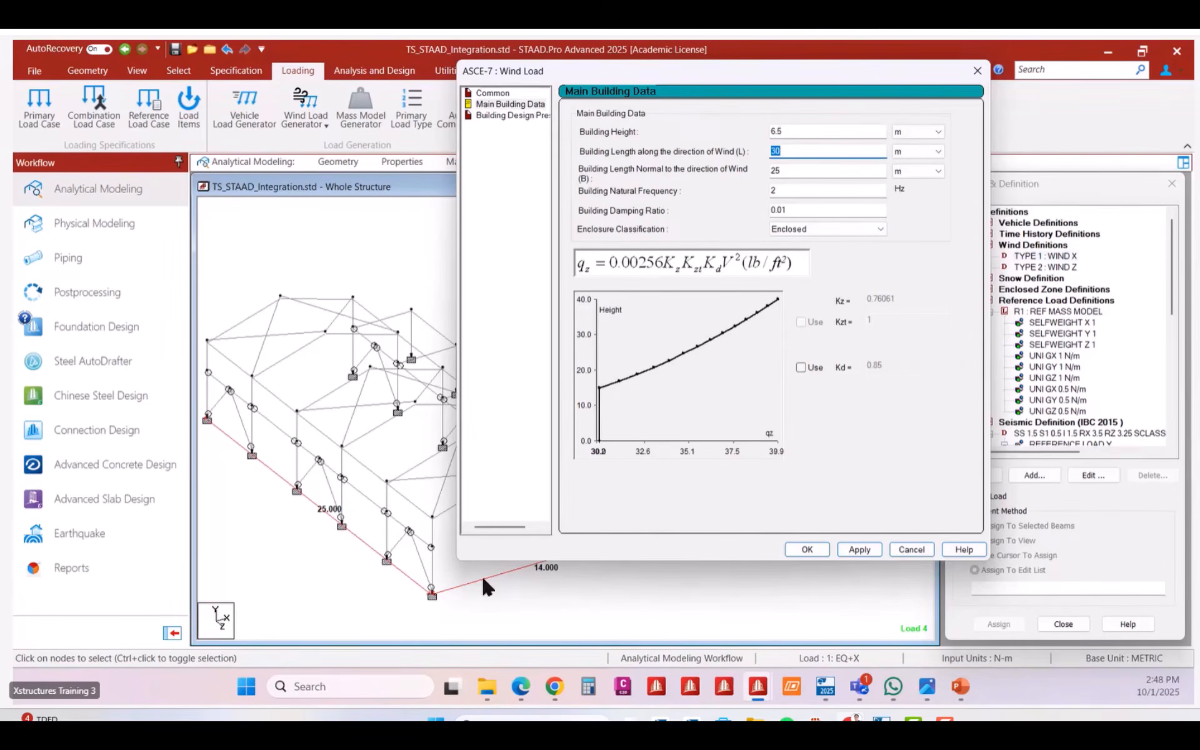
pyautogui.write('14')
pyautogui.press('Tab')
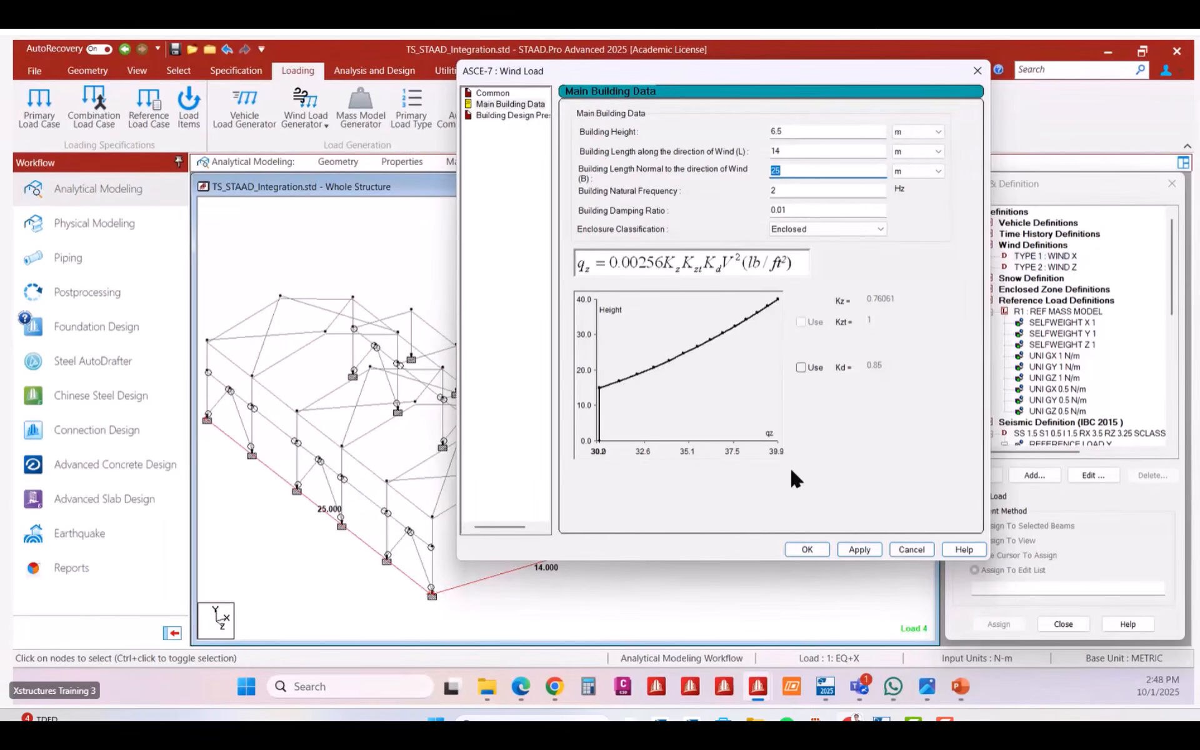
pyautogui.write('25')
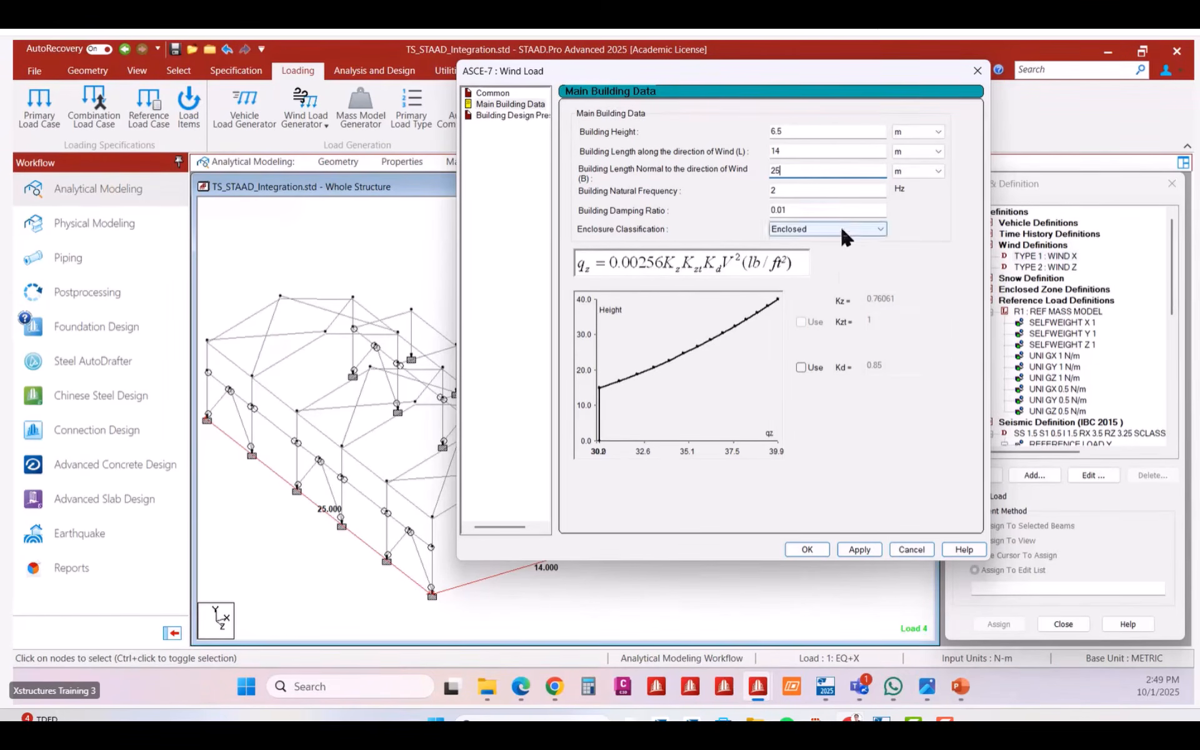
# Set the building damping ratio to 0.02, use a wind directionality factor Kd of 0.85, and apply the building data.
pyautogui.click(814, 208)
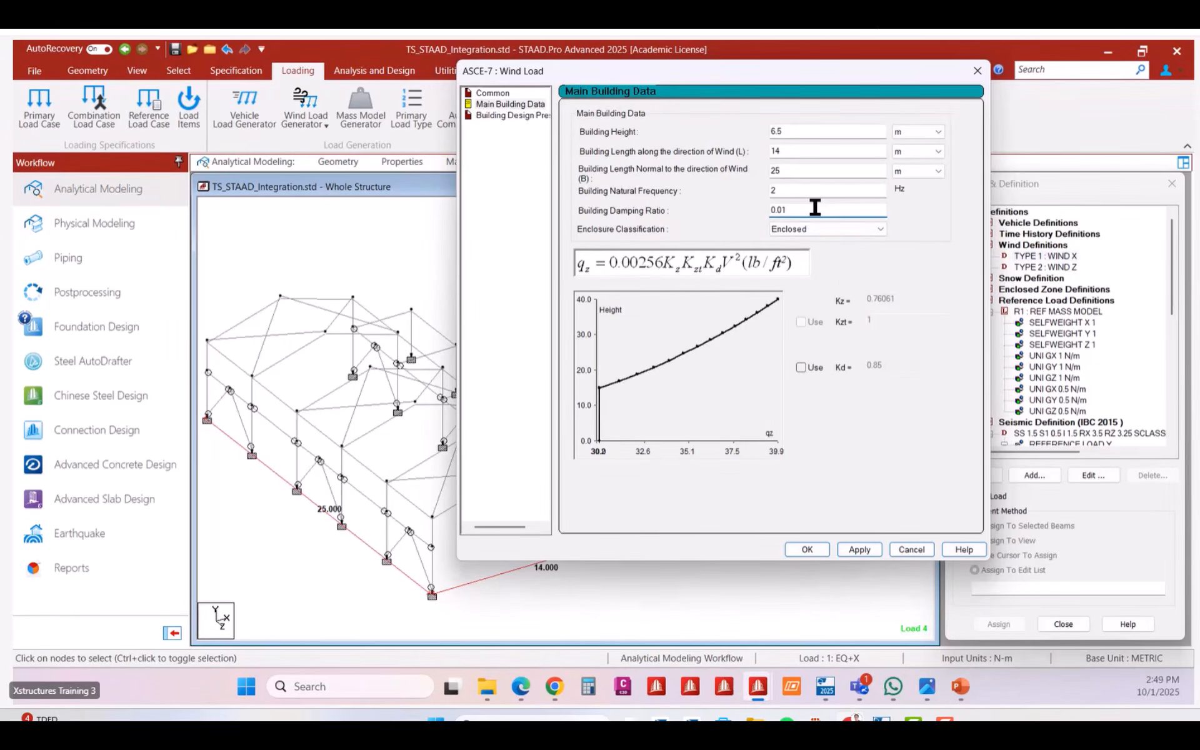
pyautogui.press('BackSpace')
pyautogui.write('2')
pyautogui.click(803, 368)
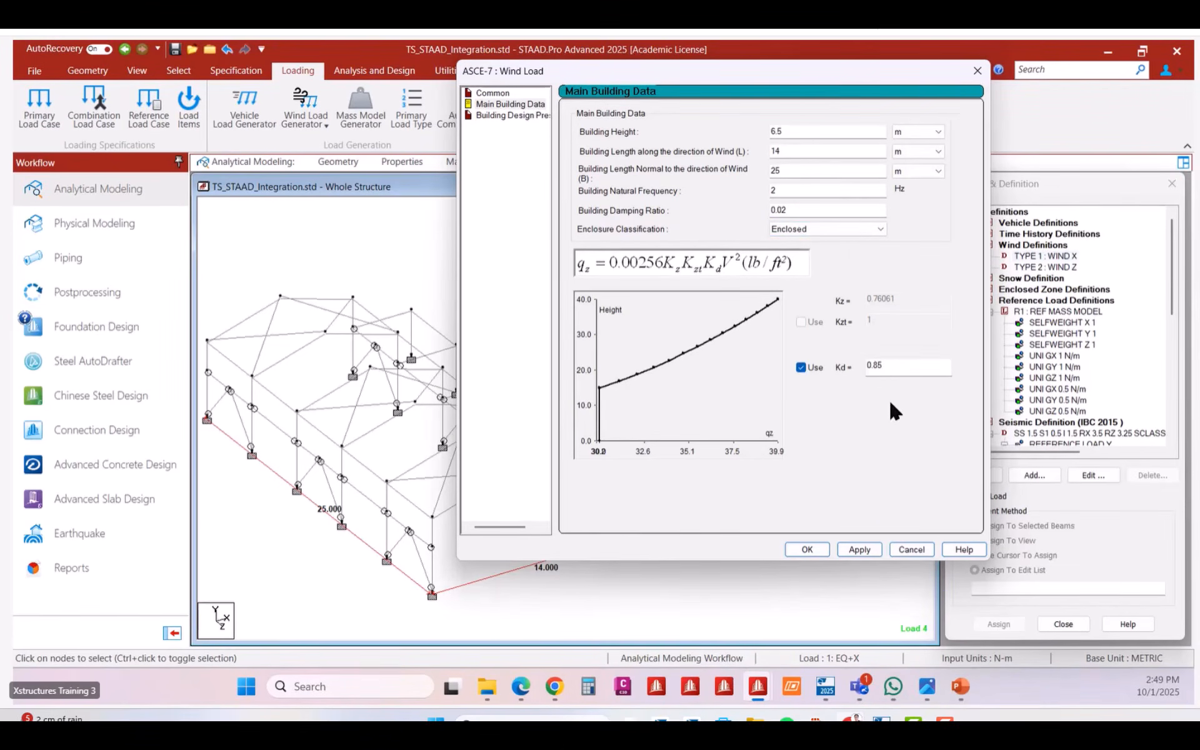
pyautogui.click(859, 550)
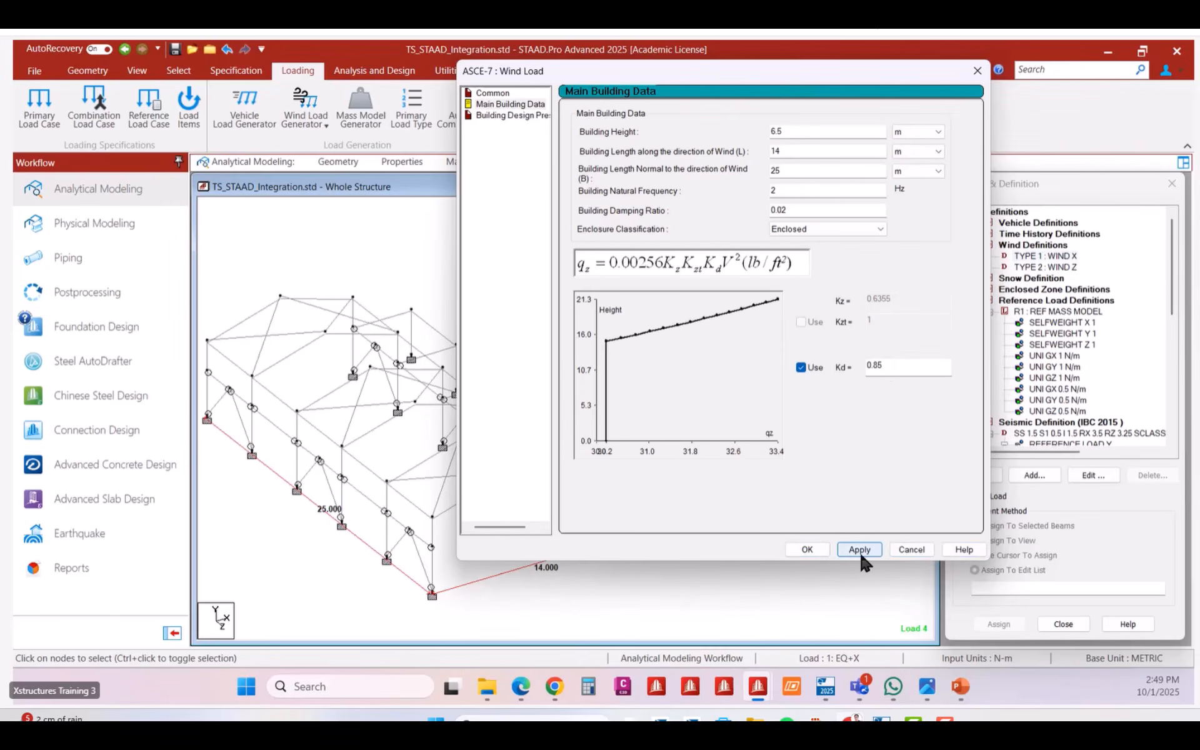
# Set the gust effect factor G to 0.85 for the windward wall and add the generated intensity table to WIND X.
pyautogui.click(527, 115)
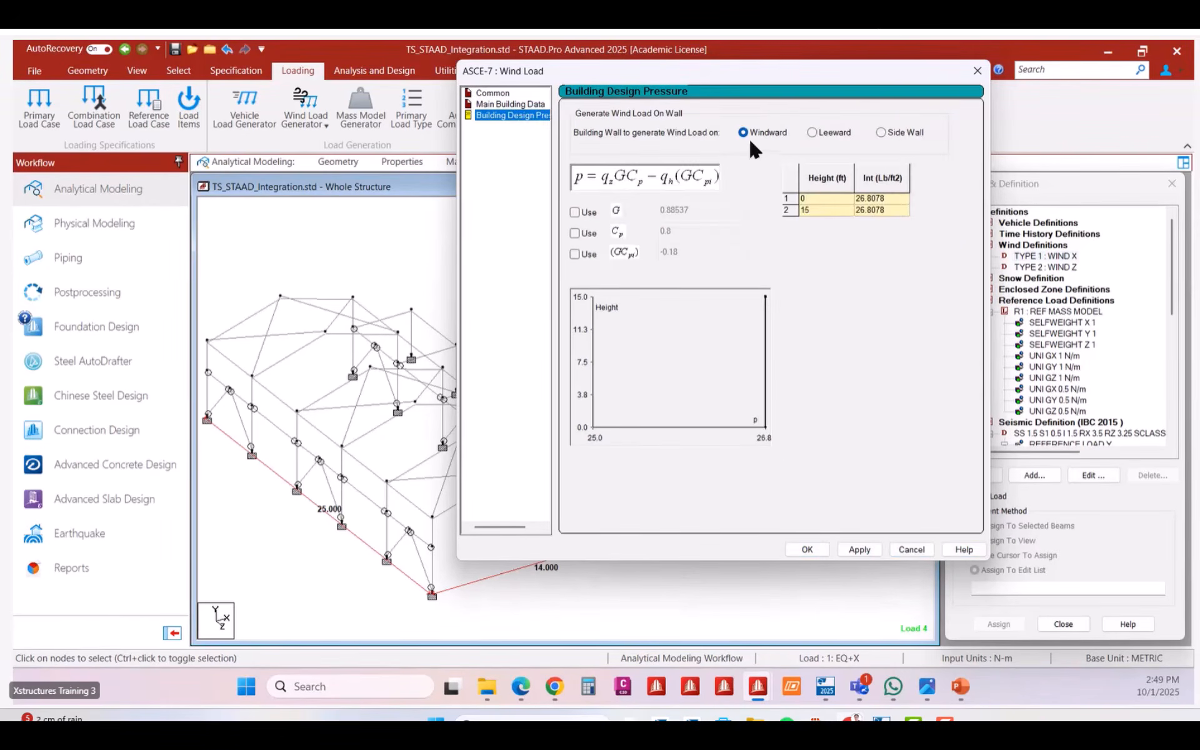
pyautogui.click(666, 218)
pyautogui.write('0.85')
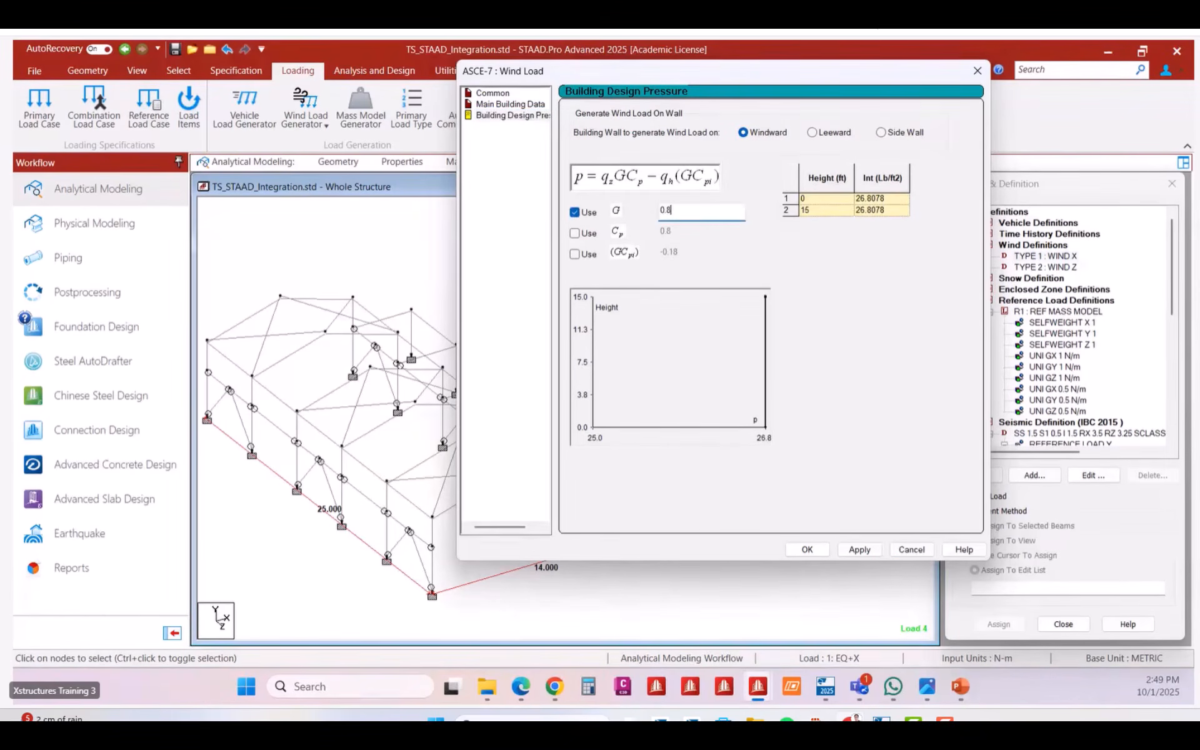
pyautogui.click(858, 553)
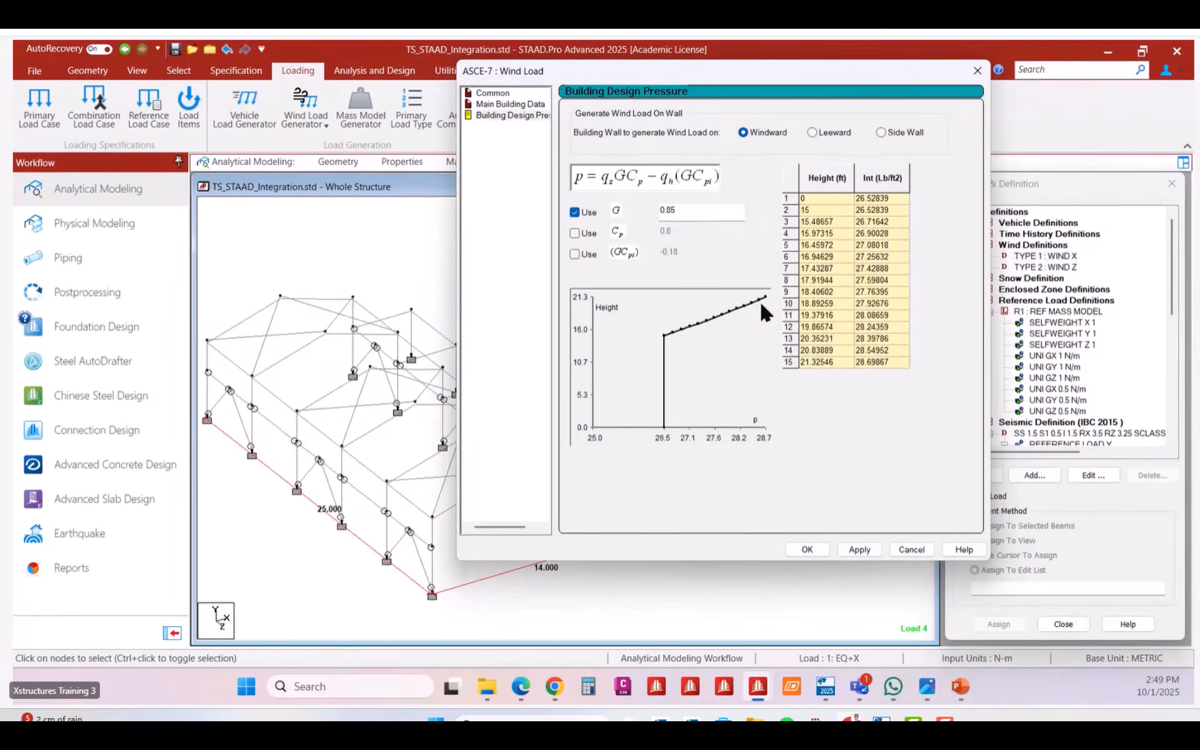
pyautogui.click(813, 551)
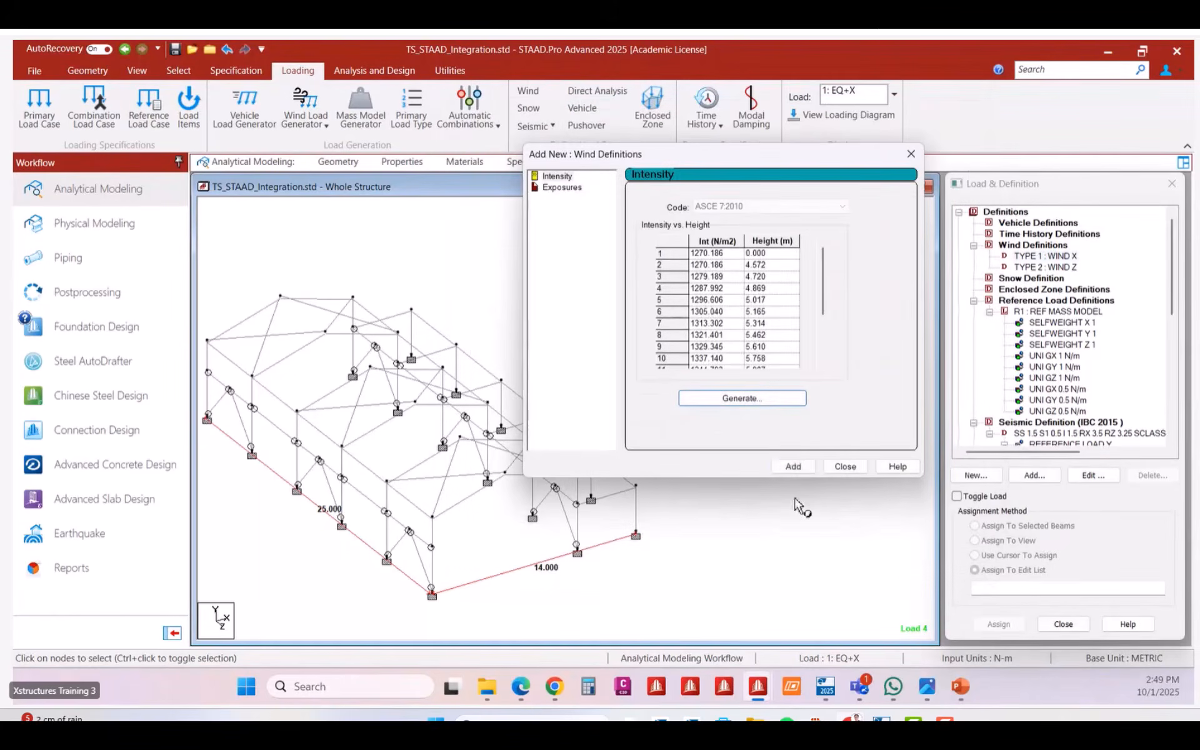
pyautogui.click(789, 469)
pyautogui.click(841, 470)
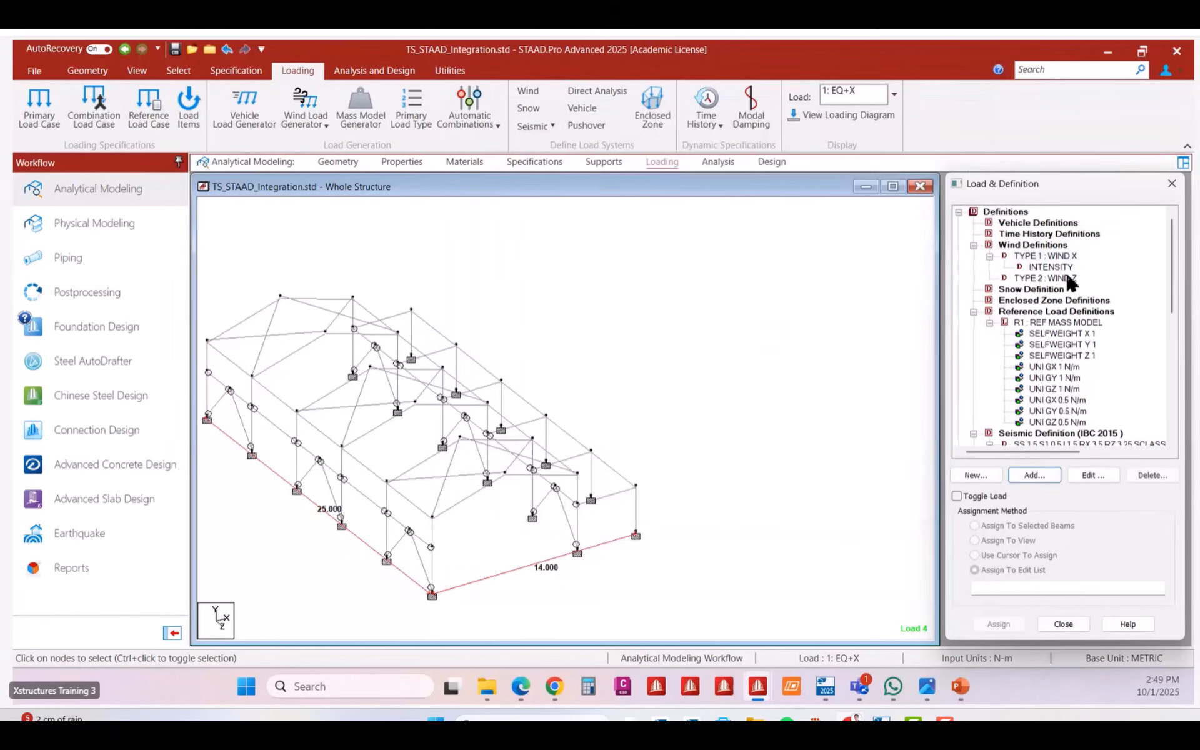
# Start generating the WIND Z intensity with building category IV and a basic wind speed of 250 kmph, and apply the common data.
pyautogui.click(1044, 278)
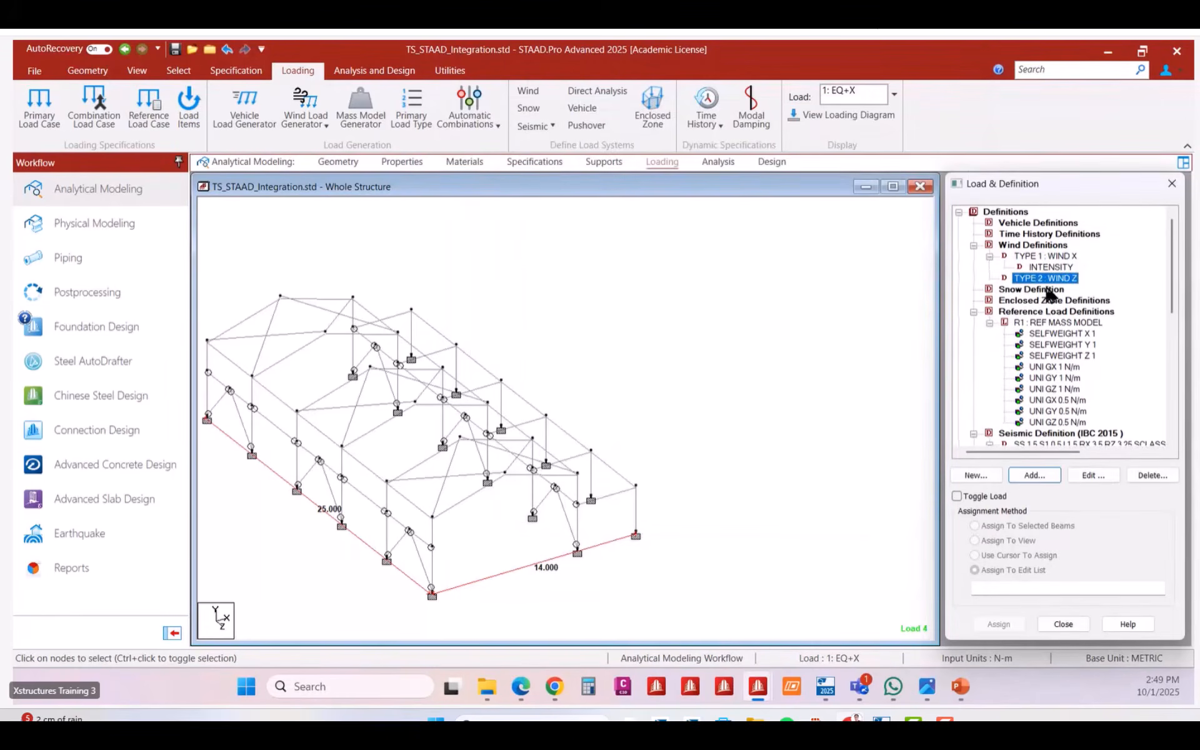
pyautogui.click(1047, 472)
pyautogui.moveTo(783, 253); pyautogui.dragTo(828, 208)
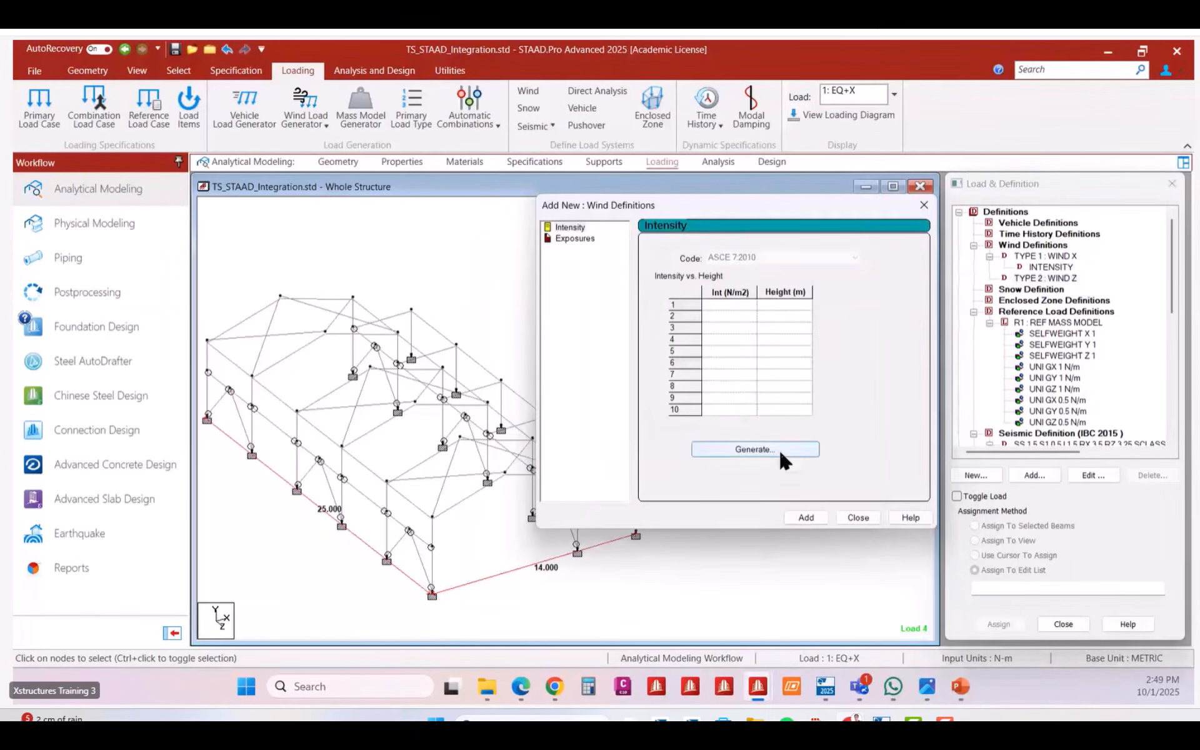
pyautogui.click(755, 449)
pyautogui.click(819, 203)
pyautogui.click(814, 233)
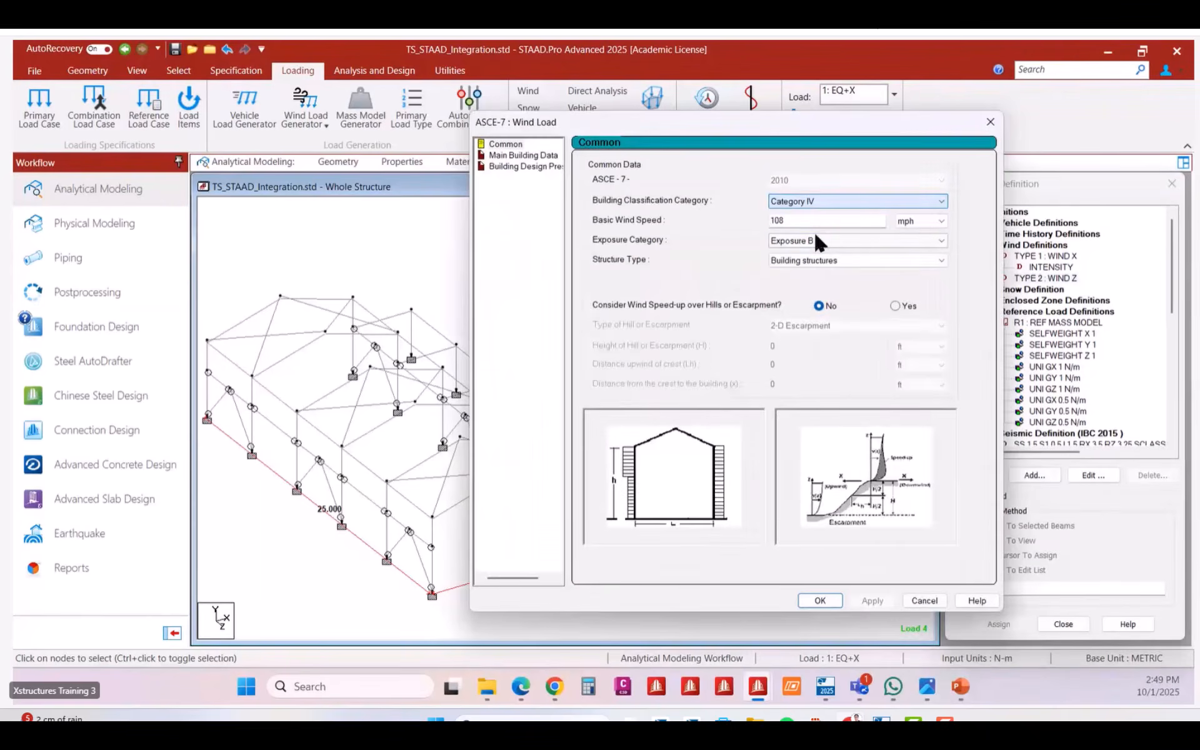
pyautogui.press('Tab')
pyautogui.write('250')
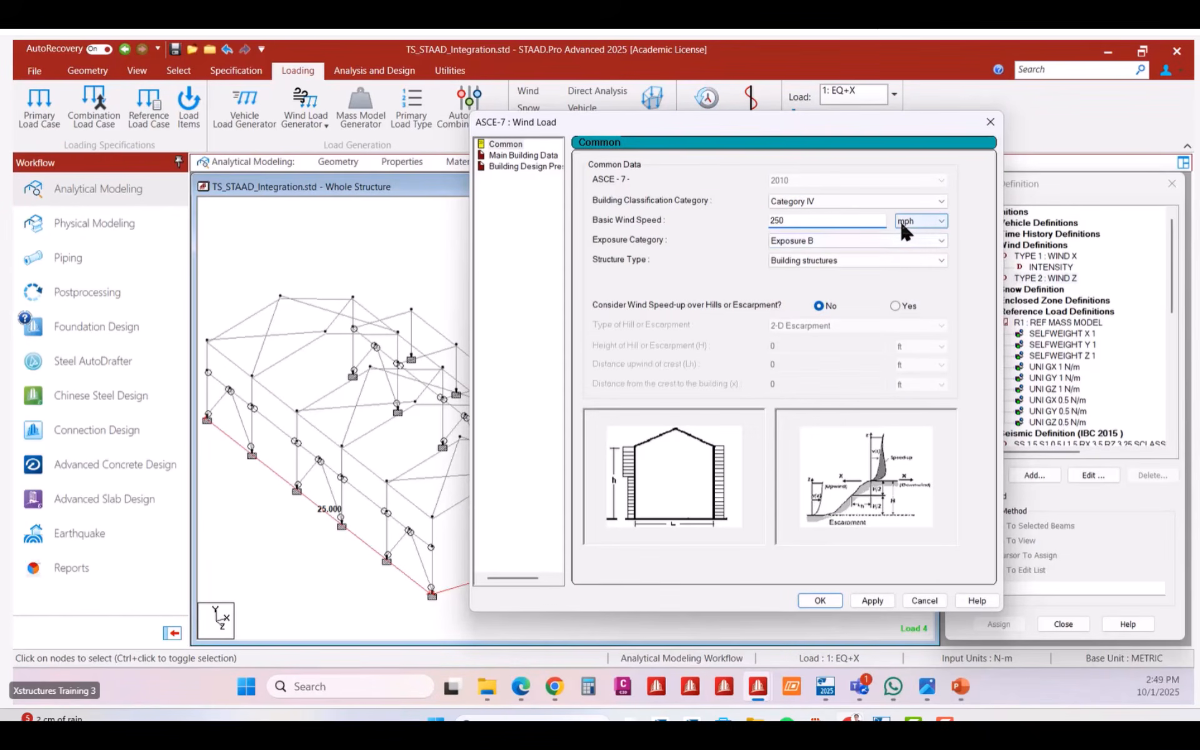
pyautogui.click(906, 231)
pyautogui.click(915, 243)
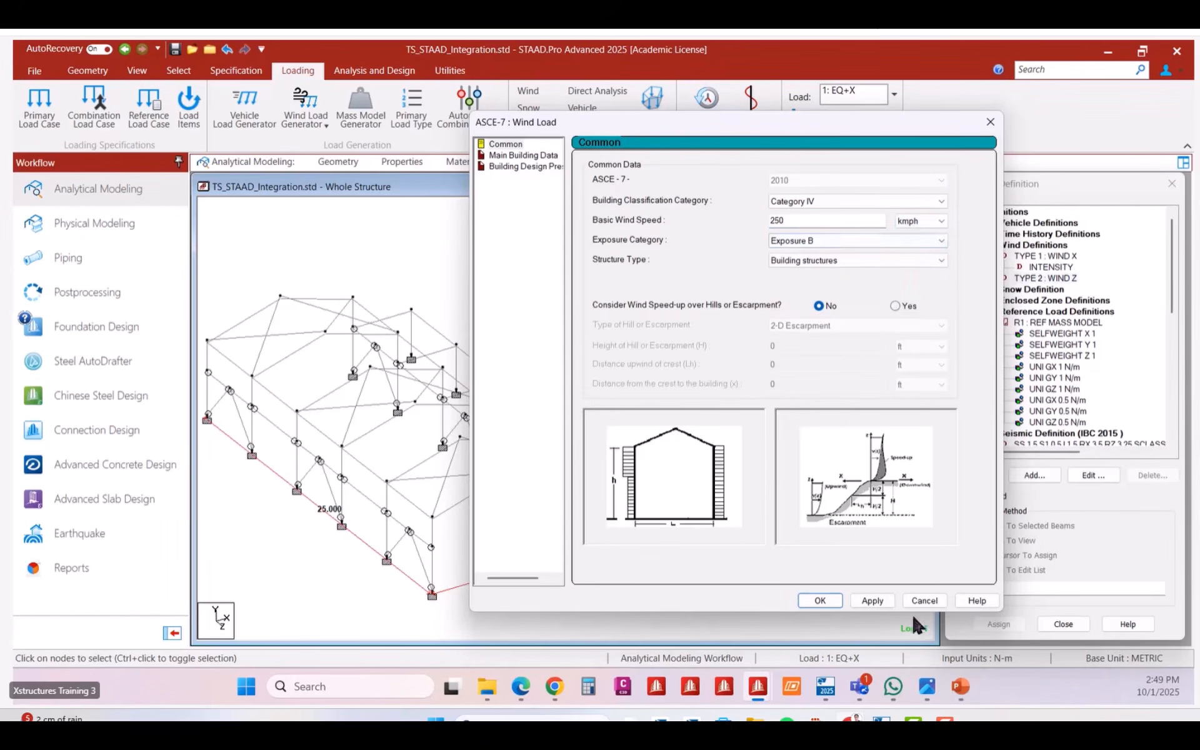
pyautogui.click(873, 601)
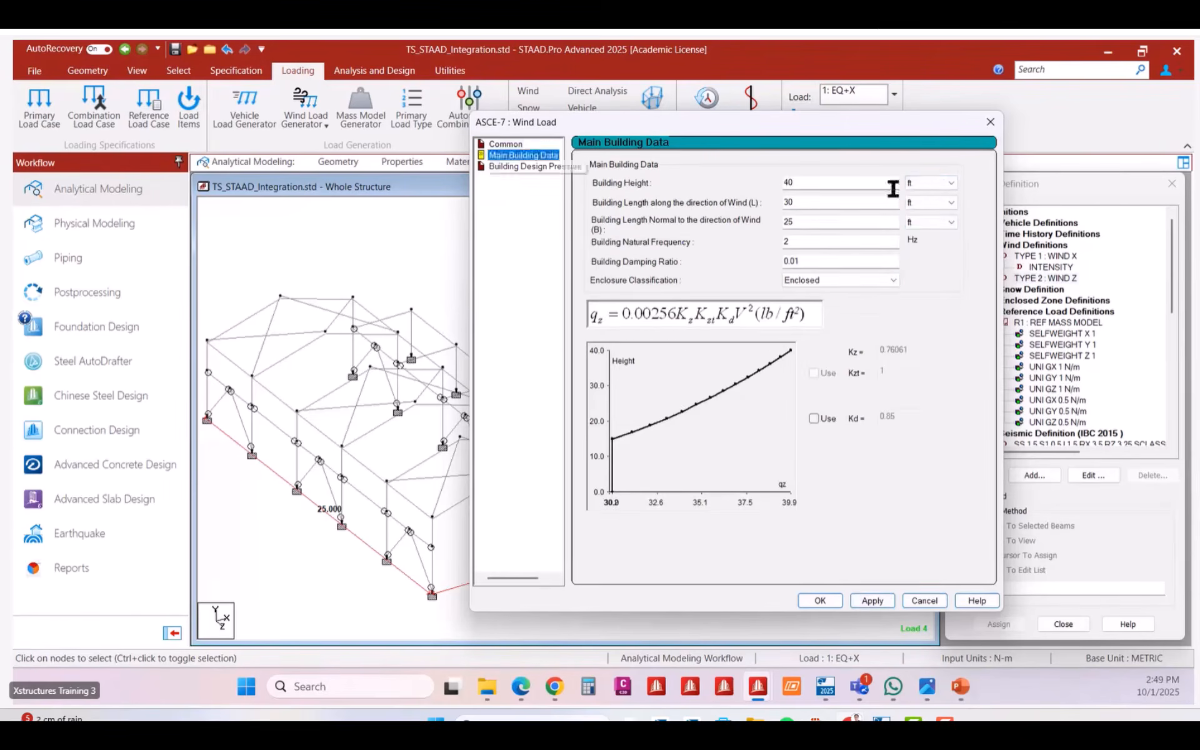
# Switch the WIND Z building dimensions to metres and set height 6.5, length along the wind 25 and length normal to the wind 14.
pyautogui.click(931, 201)
pyautogui.click(921, 224)
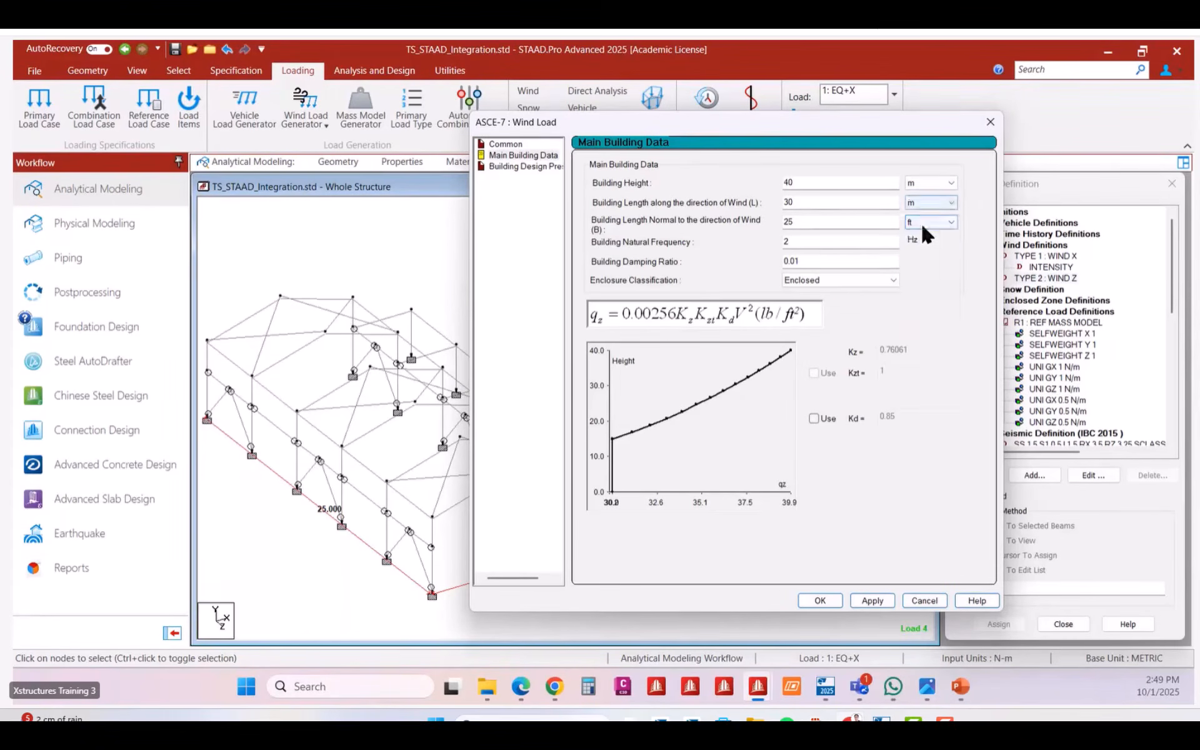
pyautogui.click(922, 222)
pyautogui.click(912, 244)
pyautogui.doubleClick(797, 183)
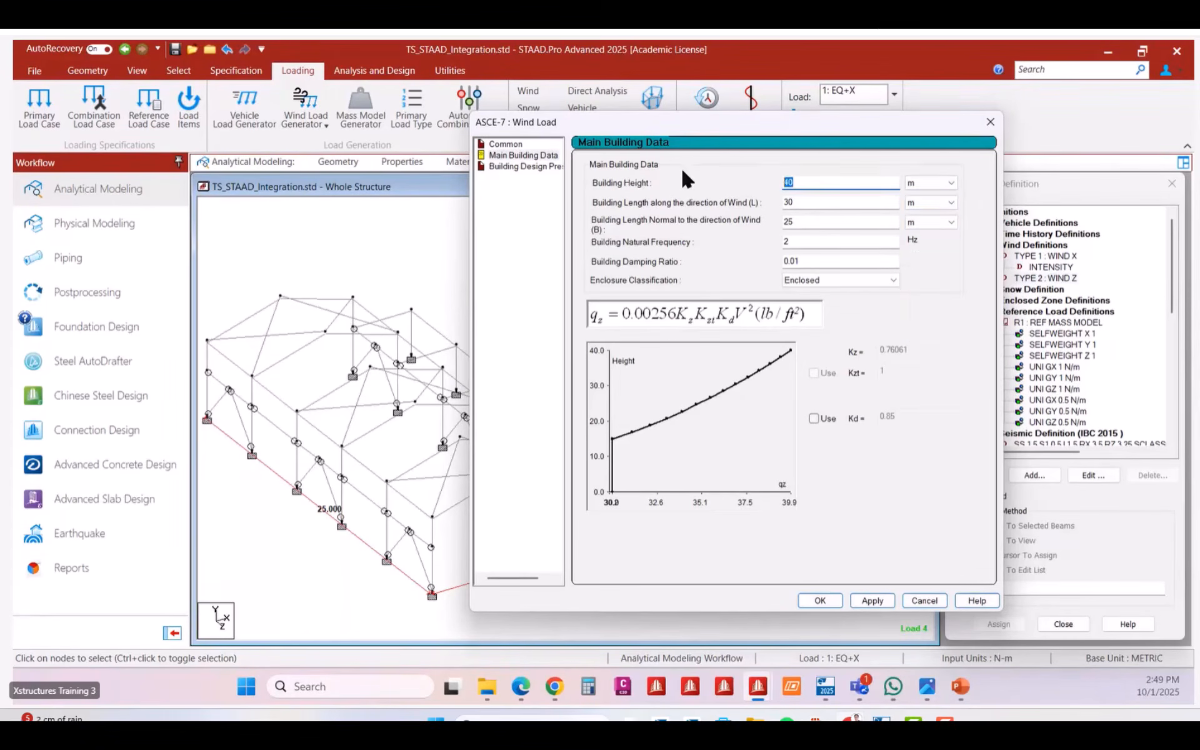
pyautogui.write('6.5')
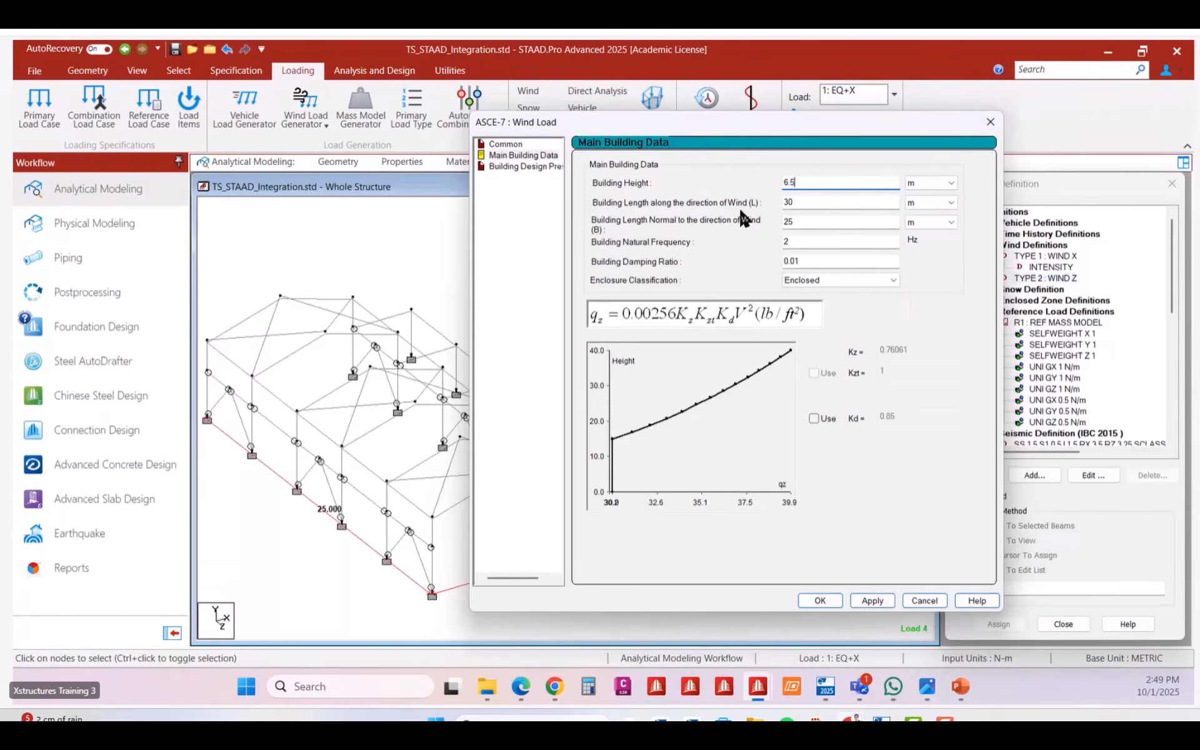
pyautogui.doubleClick(809, 201)
pyautogui.moveTo(398, 405)
pyautogui.mouseDown()
pyautogui.moveTo(292, 333)
pyautogui.moveTo(230, 269)
pyautogui.mouseUp()
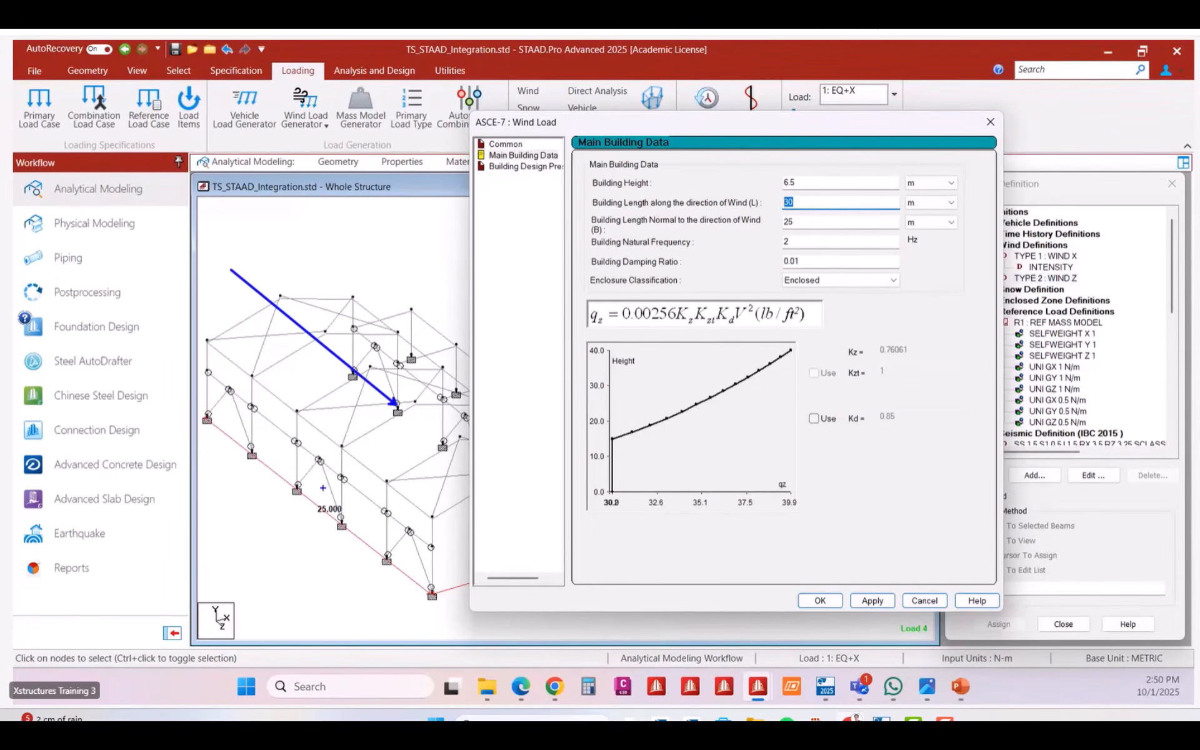
pyautogui.moveTo(305, 494)
pyautogui.mouseDown()
pyautogui.moveTo(356, 527)
pyautogui.moveTo(423, 511)
pyautogui.mouseUp()
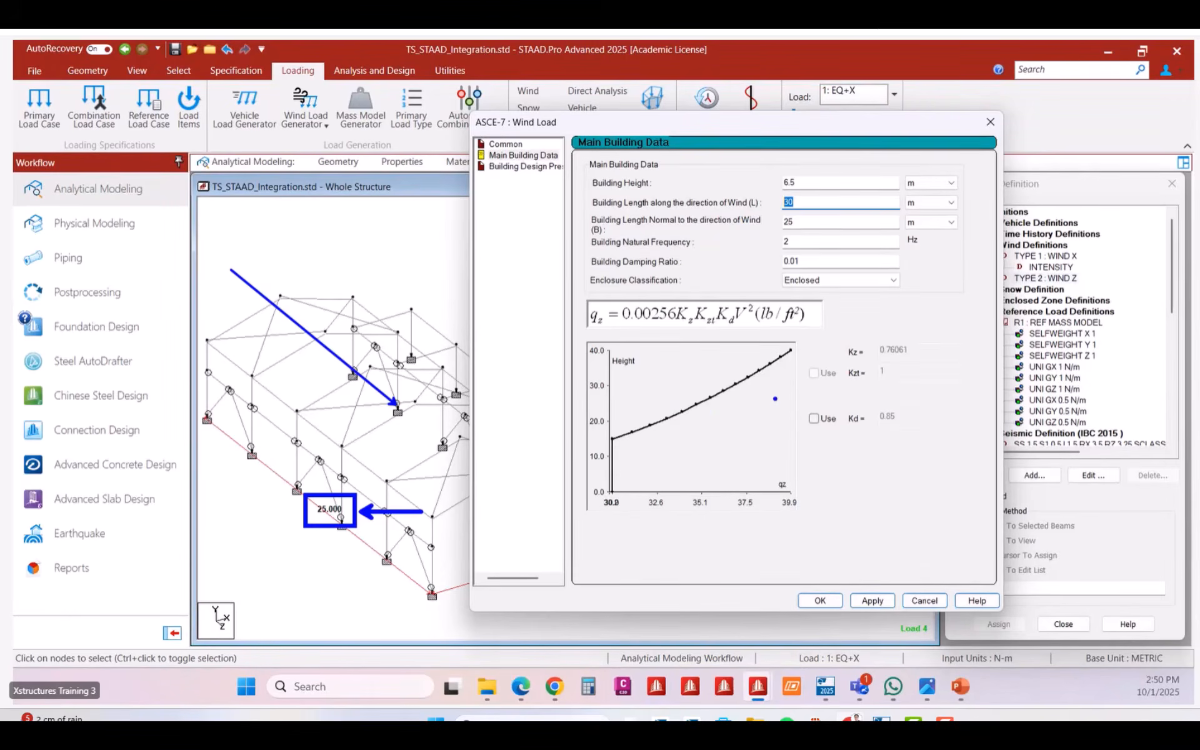
pyautogui.write('25')
pyautogui.press('Tab')
pyautogui.write('14')
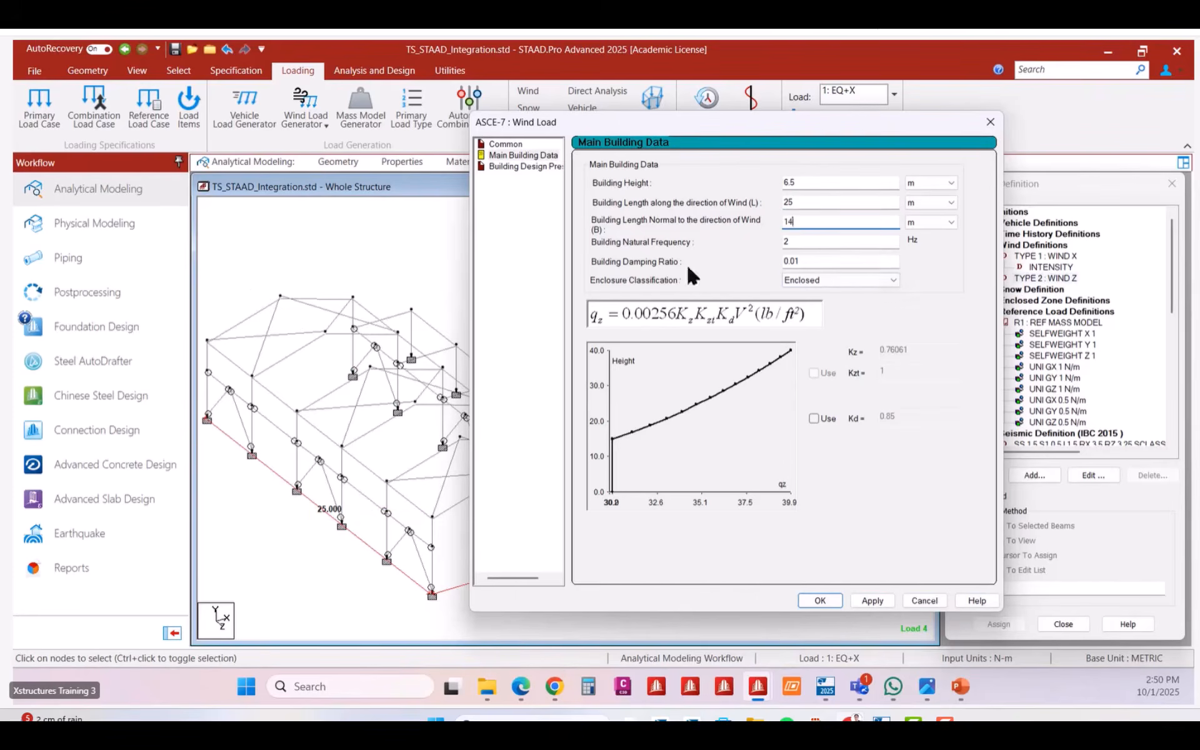
# Set the WIND Z building damping ratio to 0.02, use a Kd of 0.85, and apply the main building data.
pyautogui.click(819, 260)
pyautogui.press('BackSpace')
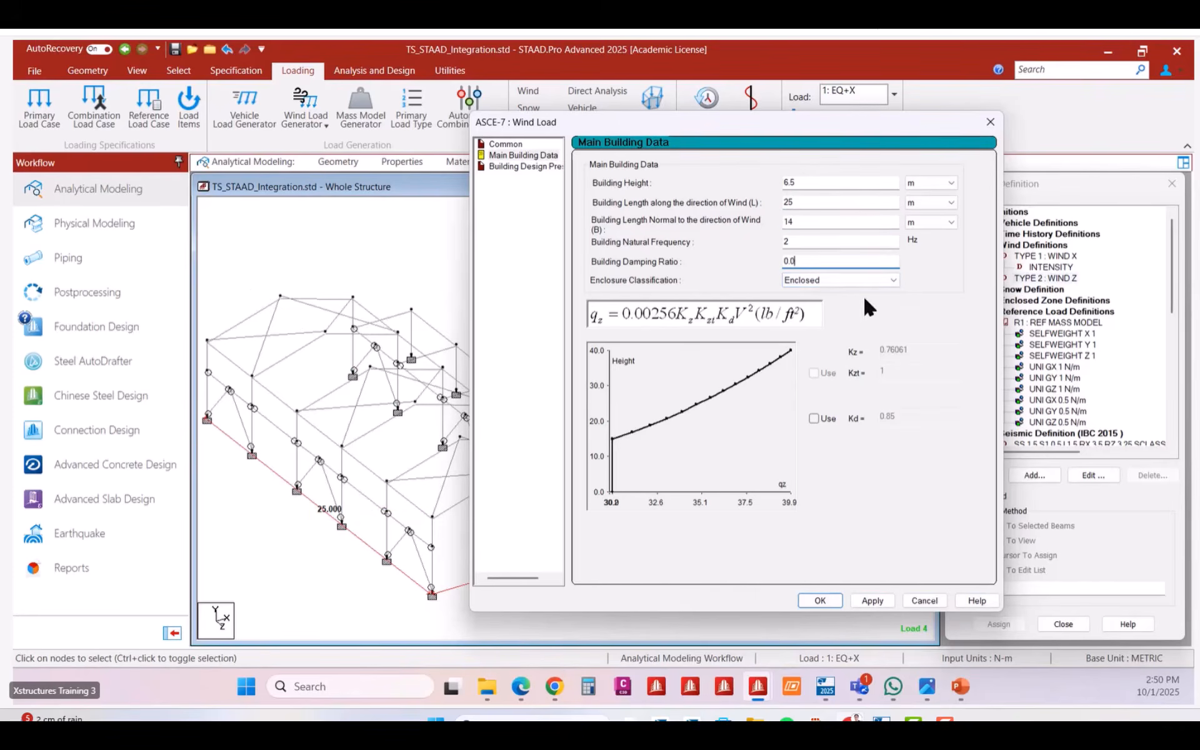
pyautogui.write('2')
pyautogui.click(814, 418)
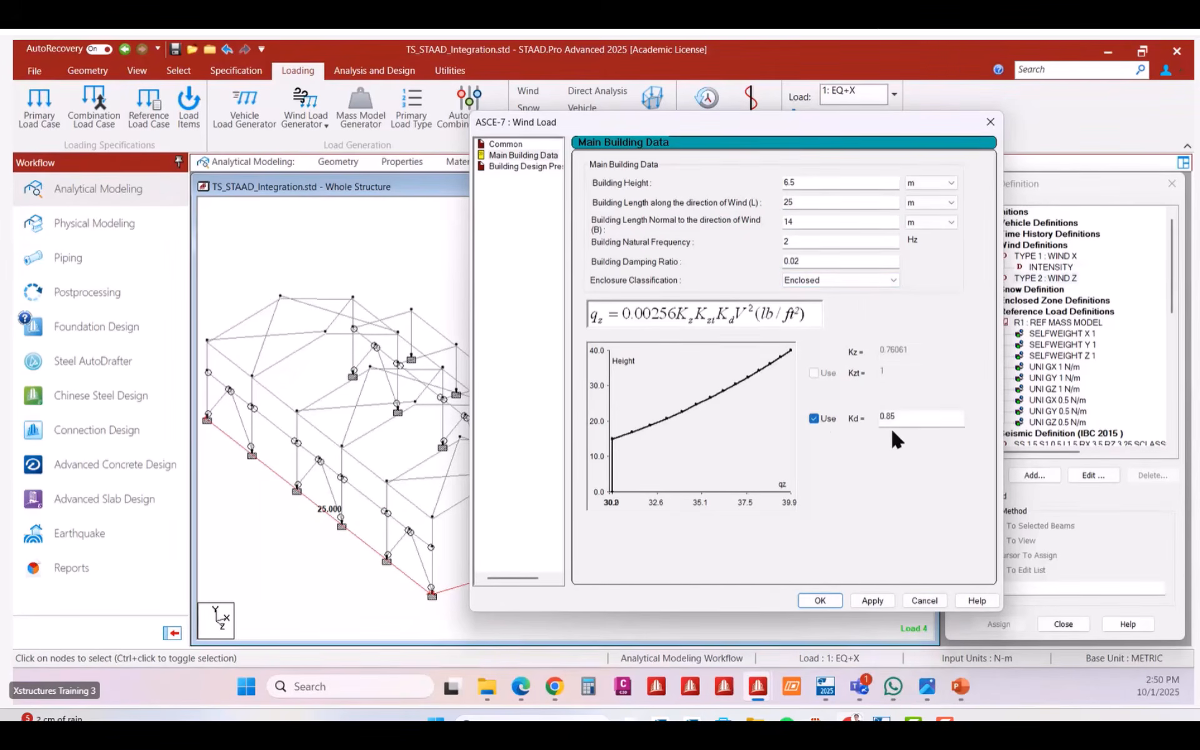
pyautogui.click(882, 604)
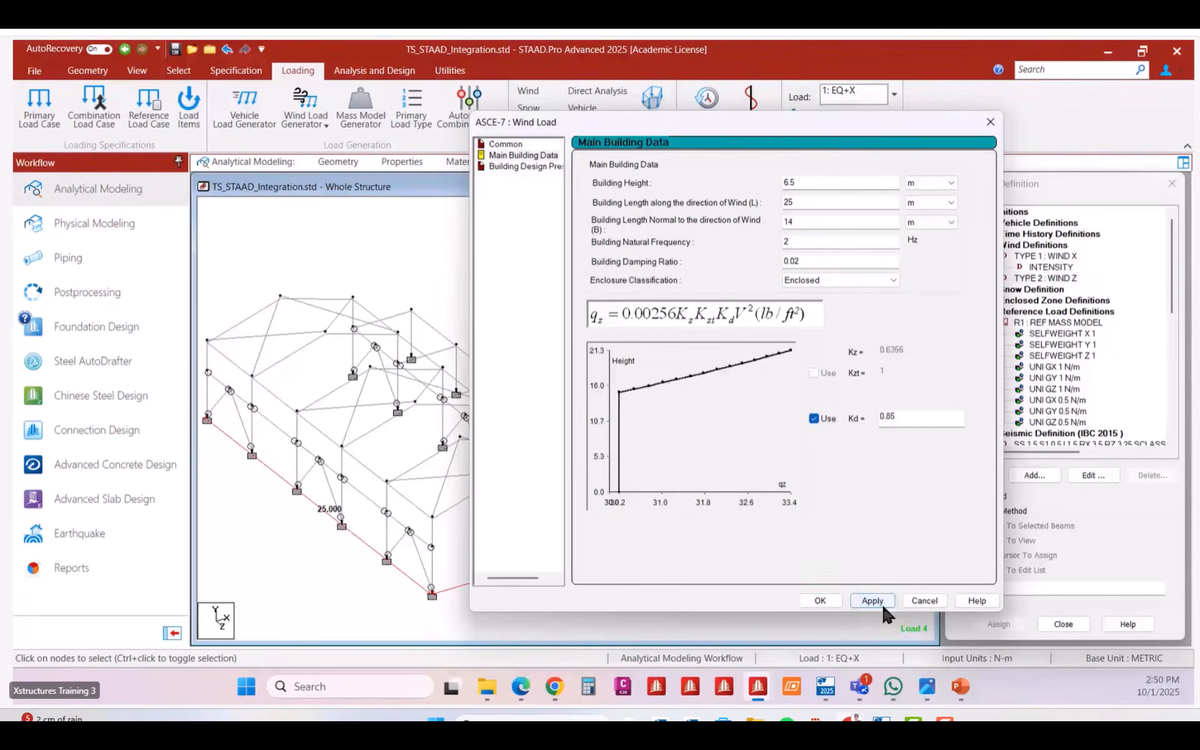
# Use a gust effect factor G of 0.85 for the windward wall and add the generated intensity table to WIND Z.
pyautogui.click(528, 167)
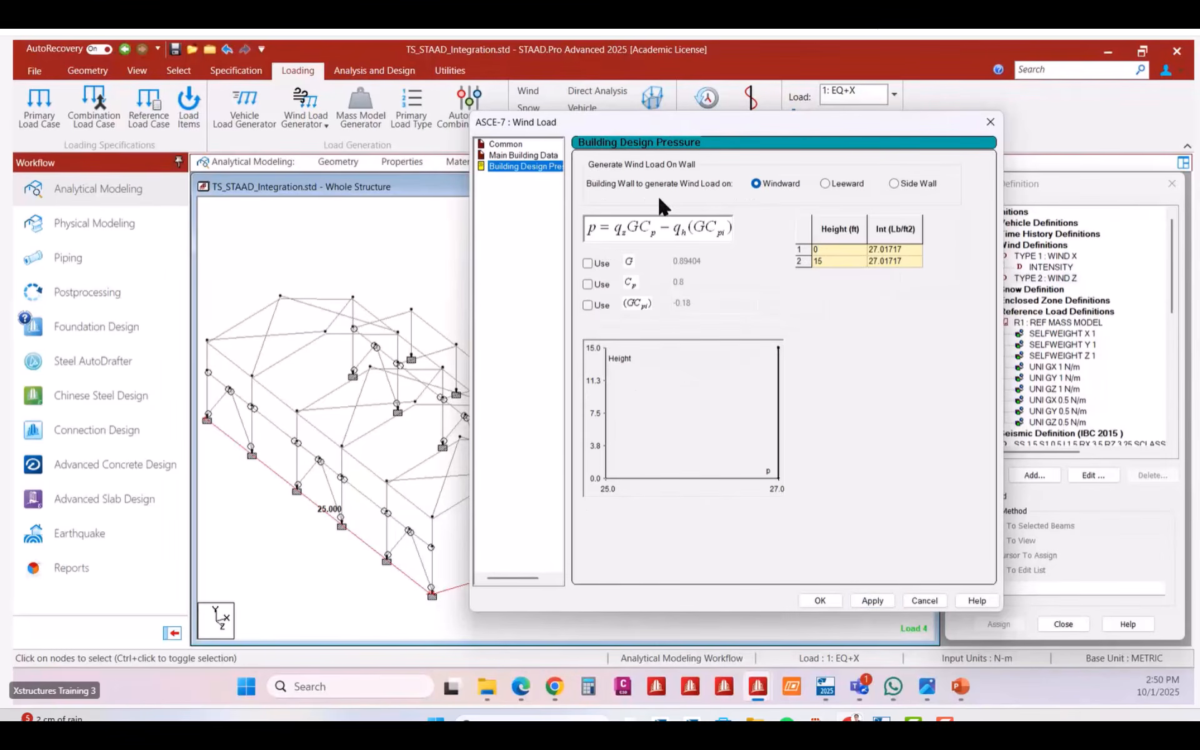
pyautogui.click(587, 263)
pyautogui.write('0')
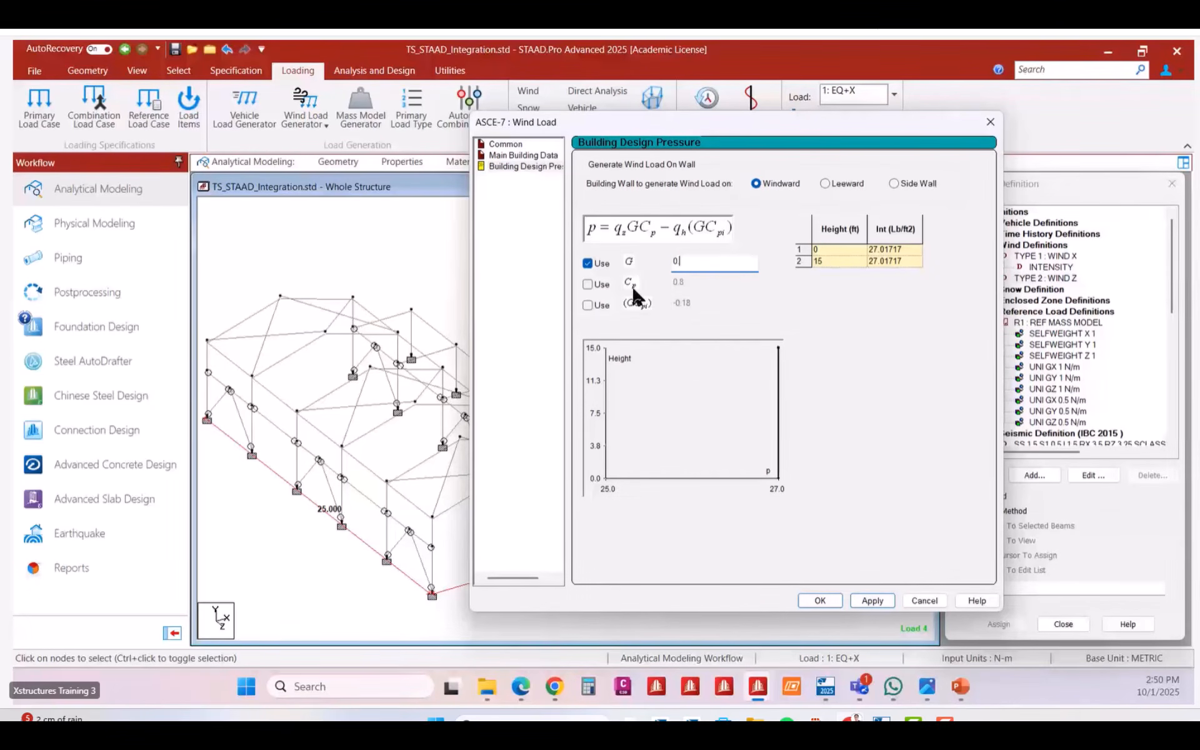
pyautogui.write('.85')
pyautogui.moveTo(656, 122); pyautogui.dragTo(675, 124)
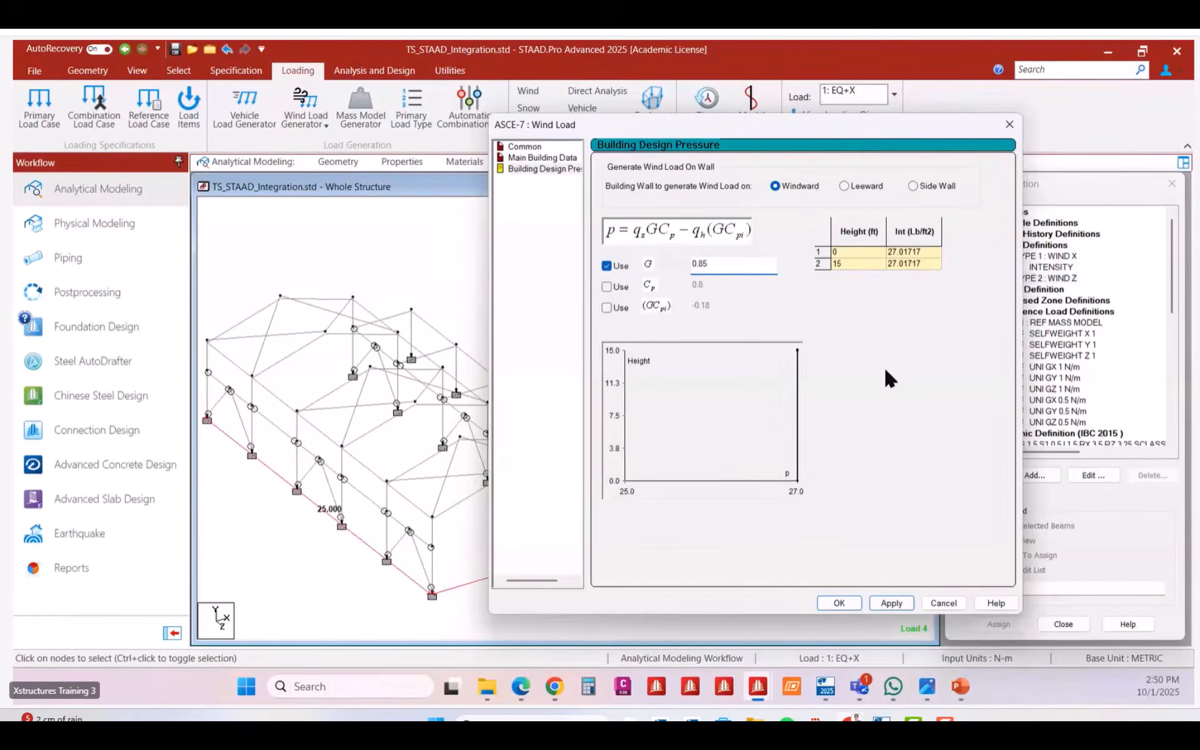
pyautogui.moveTo(815, 133); pyautogui.dragTo(761, 129)
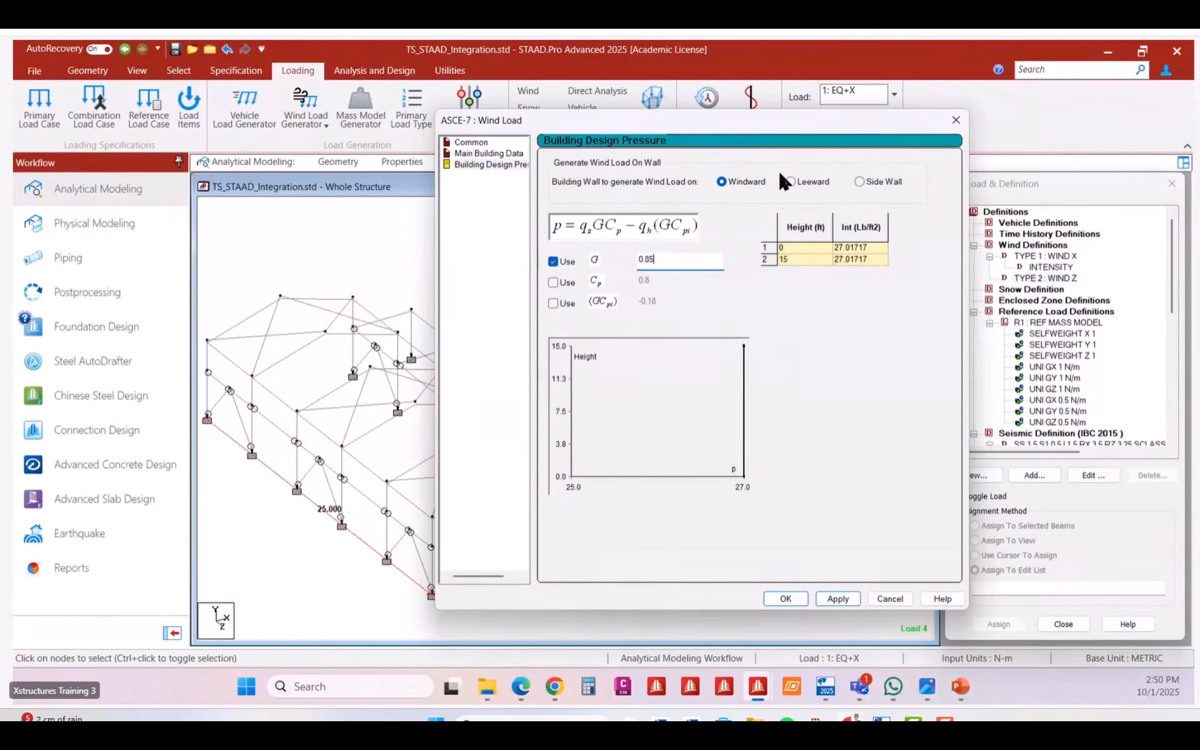
pyautogui.click(837, 599)
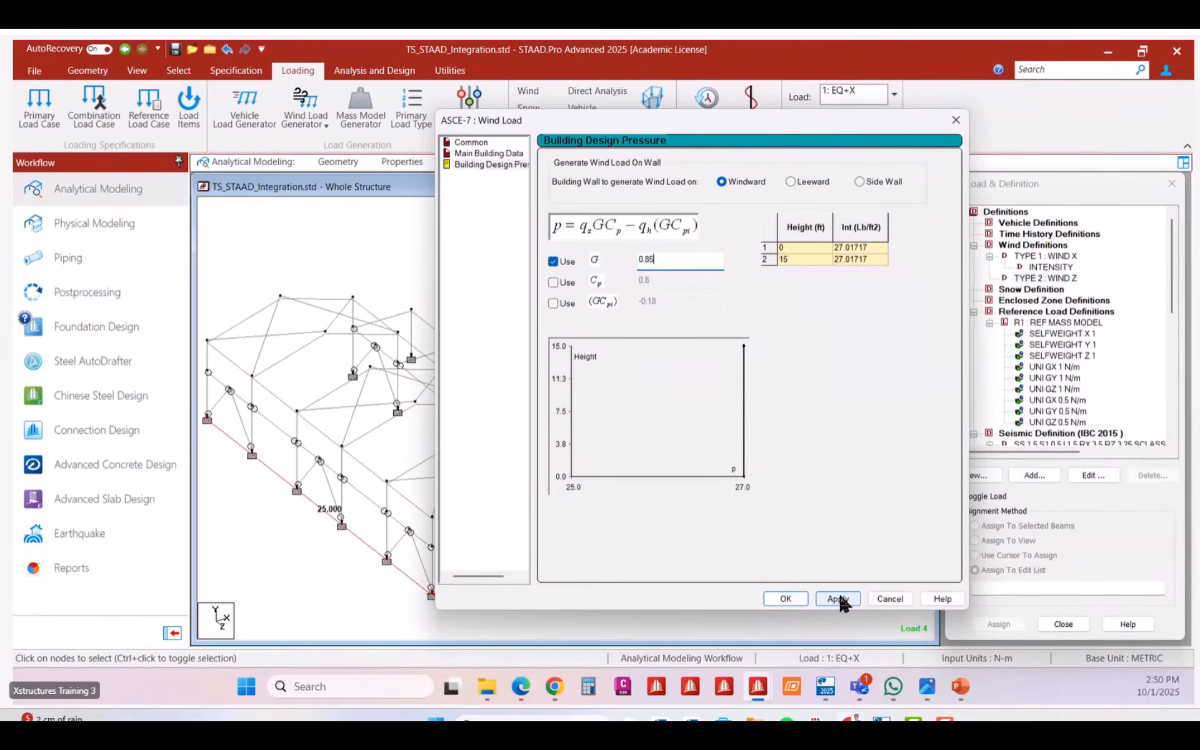
pyautogui.click(789, 599)
pyautogui.click(807, 517)
pyautogui.click(858, 518)
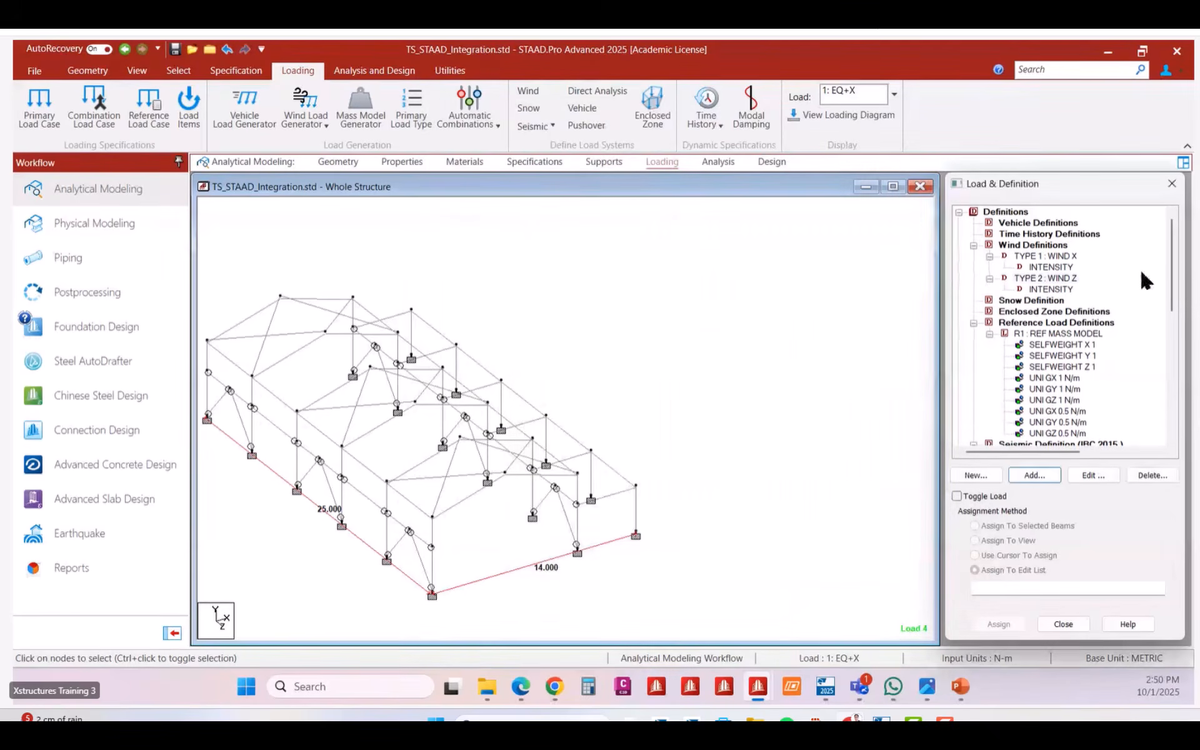
# Add a type 1 wind load in the external X direction with factor 1 to load case WX+.
pyautogui.click(974, 323)
pyautogui.click(972, 333)
pyautogui.click(959, 378)
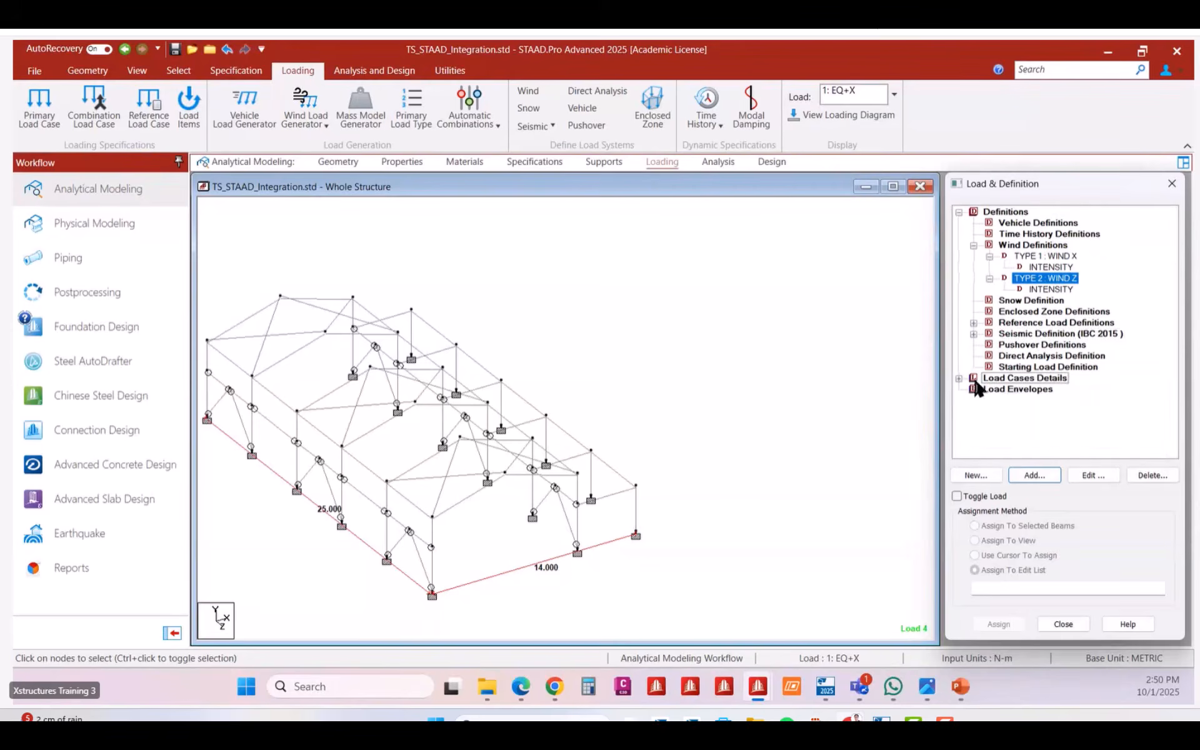
pyautogui.click(958, 379)
pyautogui.scroll(-1, 1003, 382)
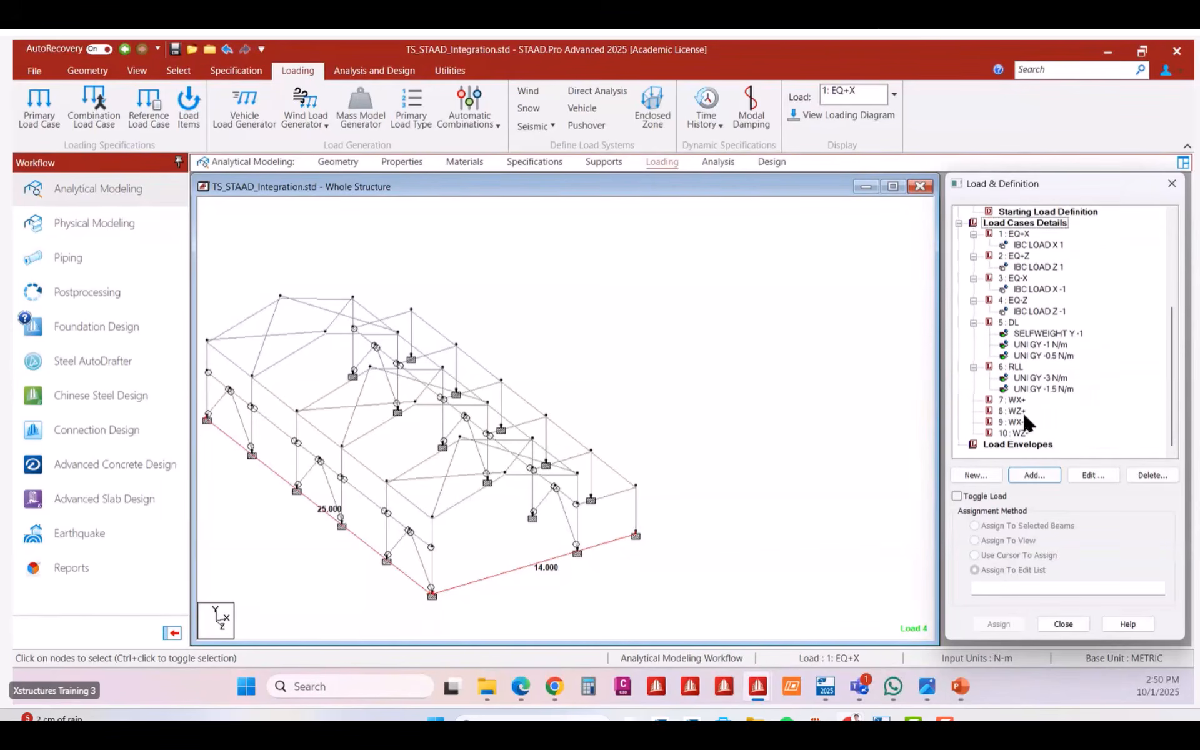
pyautogui.click(1013, 401)
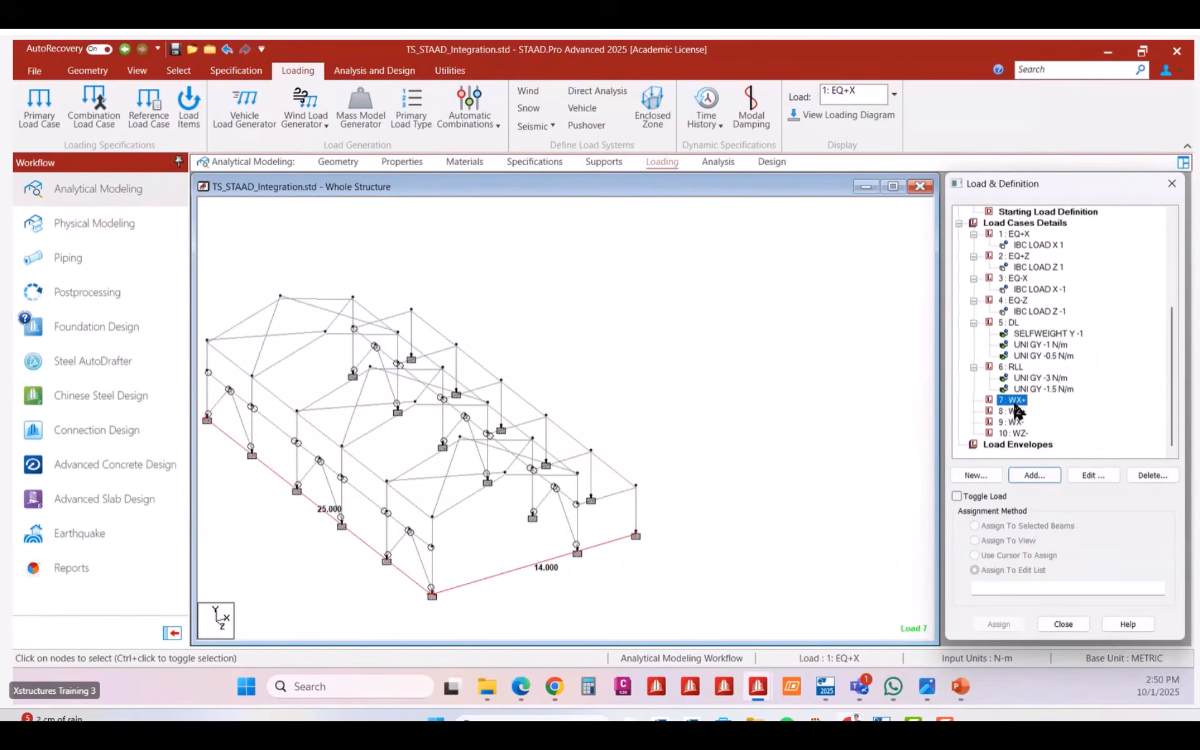
pyautogui.click(1048, 477)
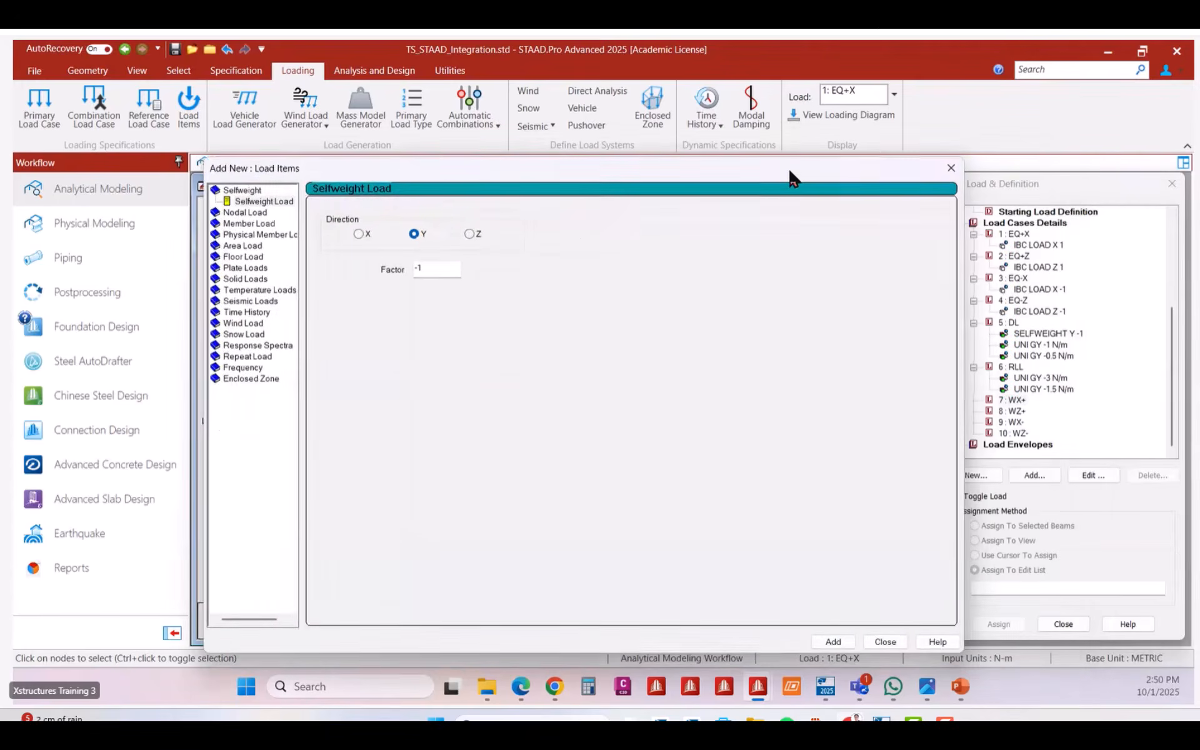
pyautogui.moveTo(790, 170); pyautogui.dragTo(775, 170)
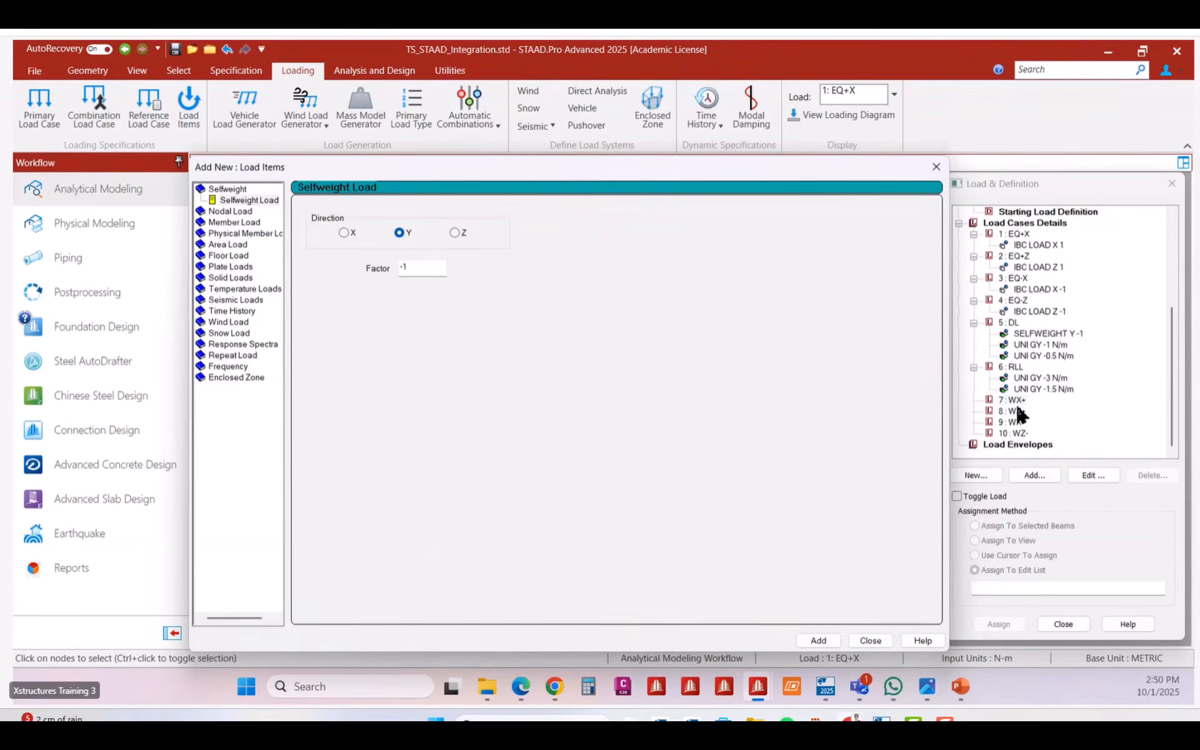
pyautogui.click(238, 321)
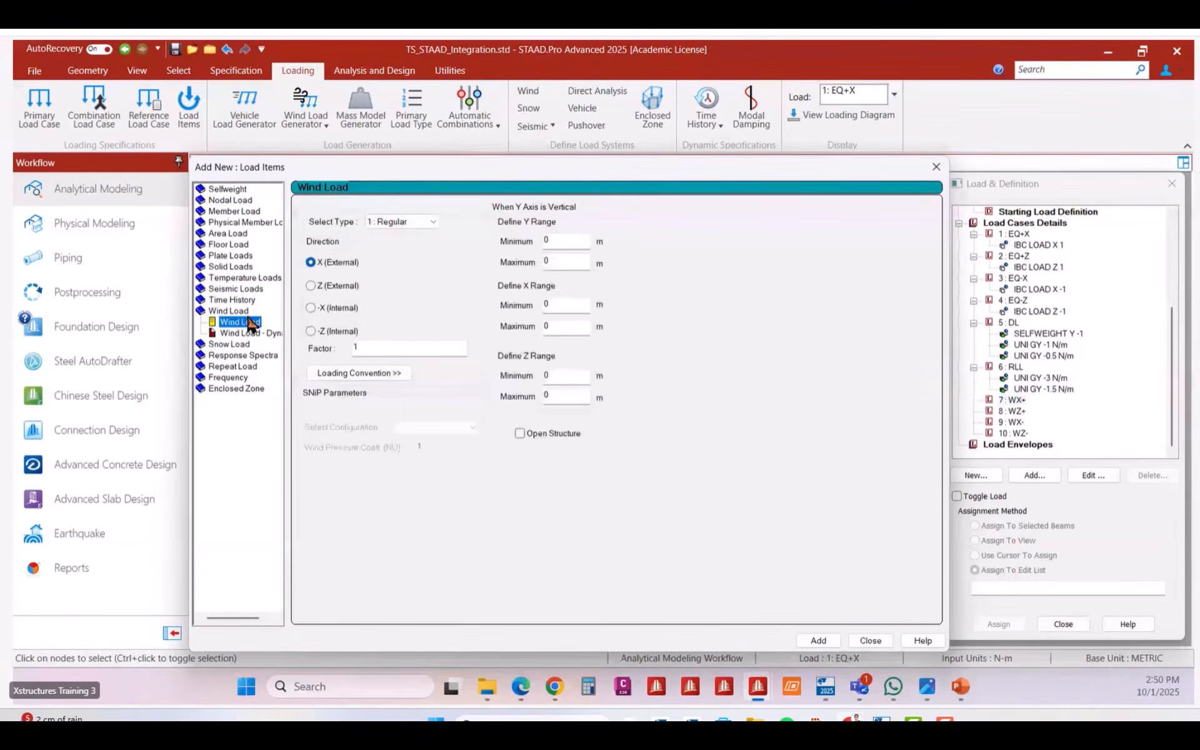
pyautogui.click(387, 224)
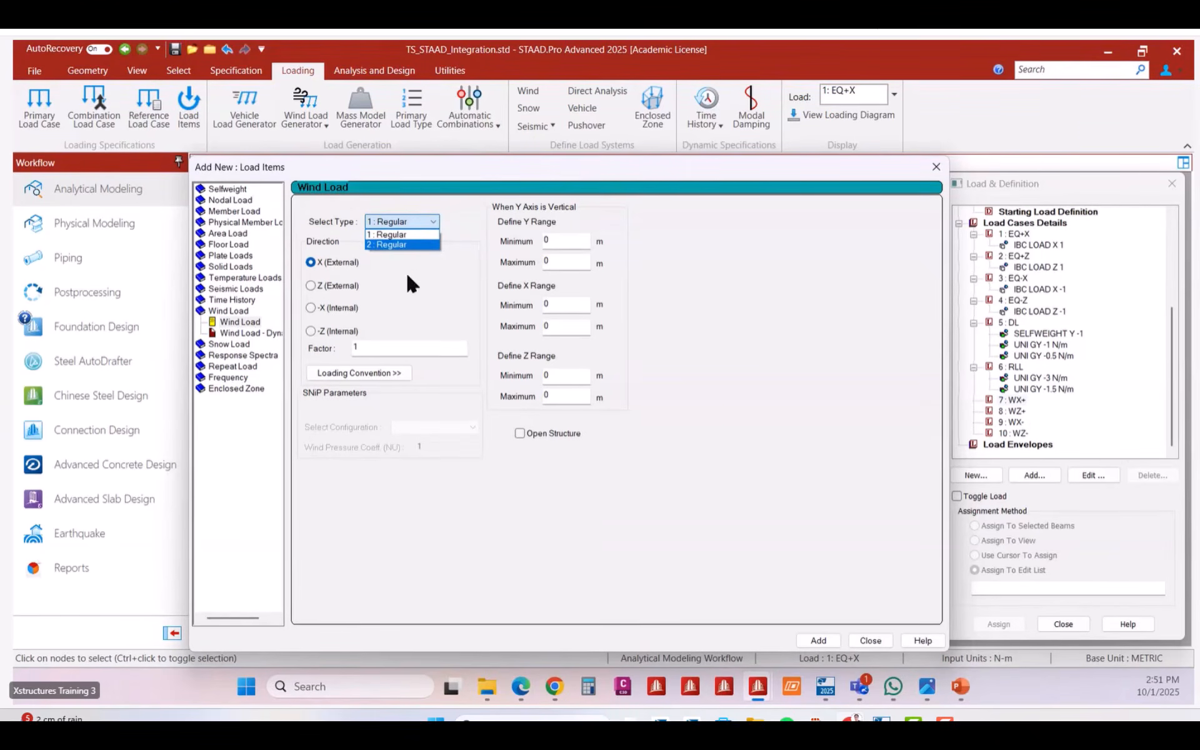
pyautogui.click(334, 272)
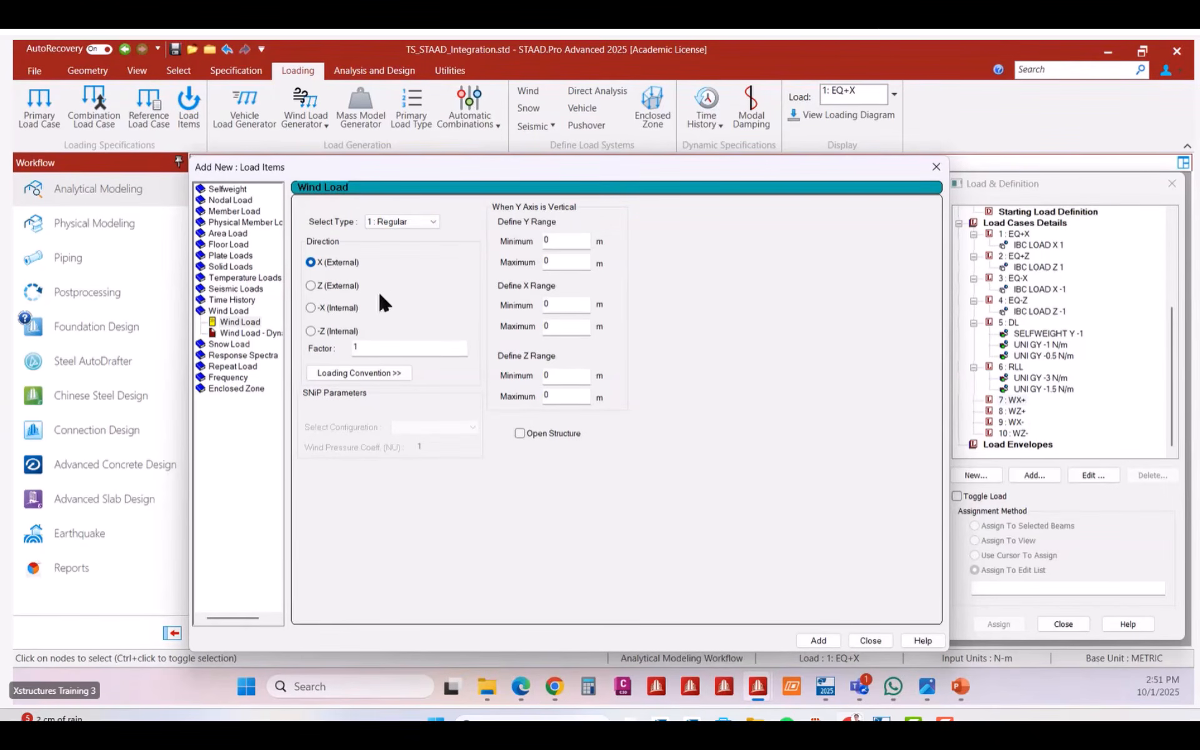
pyautogui.click(817, 640)
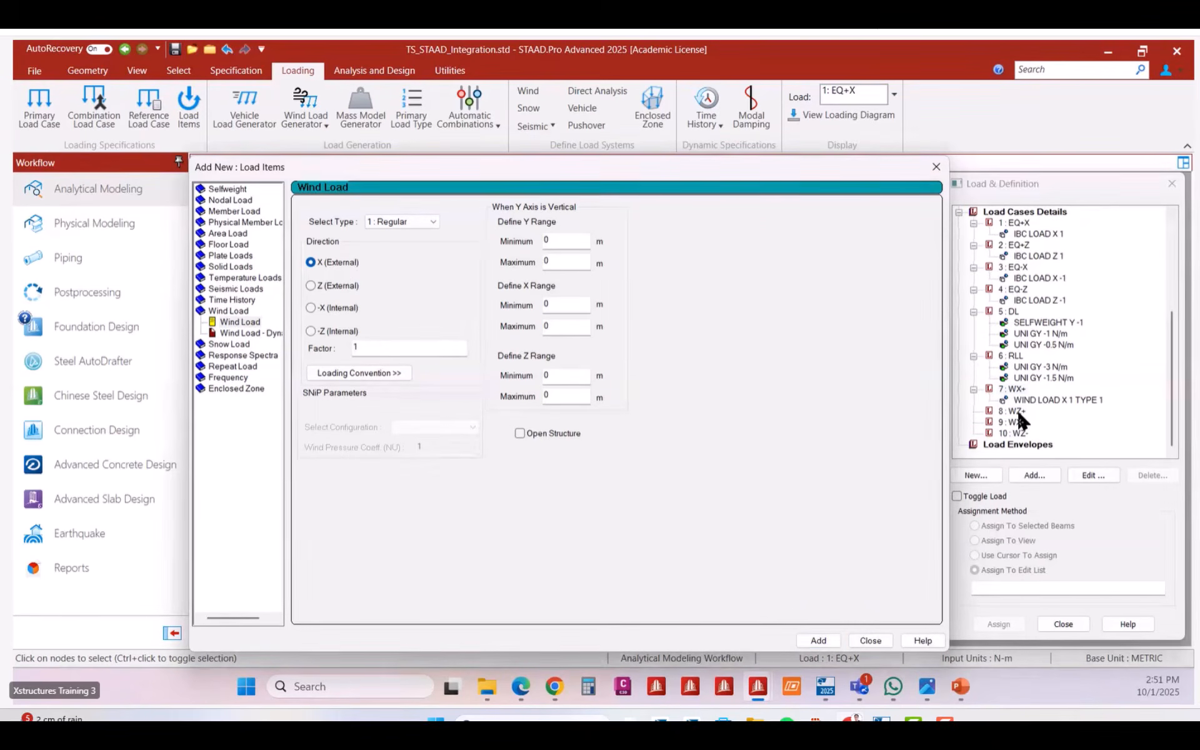
# Add a type 2 wind load in the external Z direction with factor 1 to load case WZ+.
pyautogui.click(240, 321)
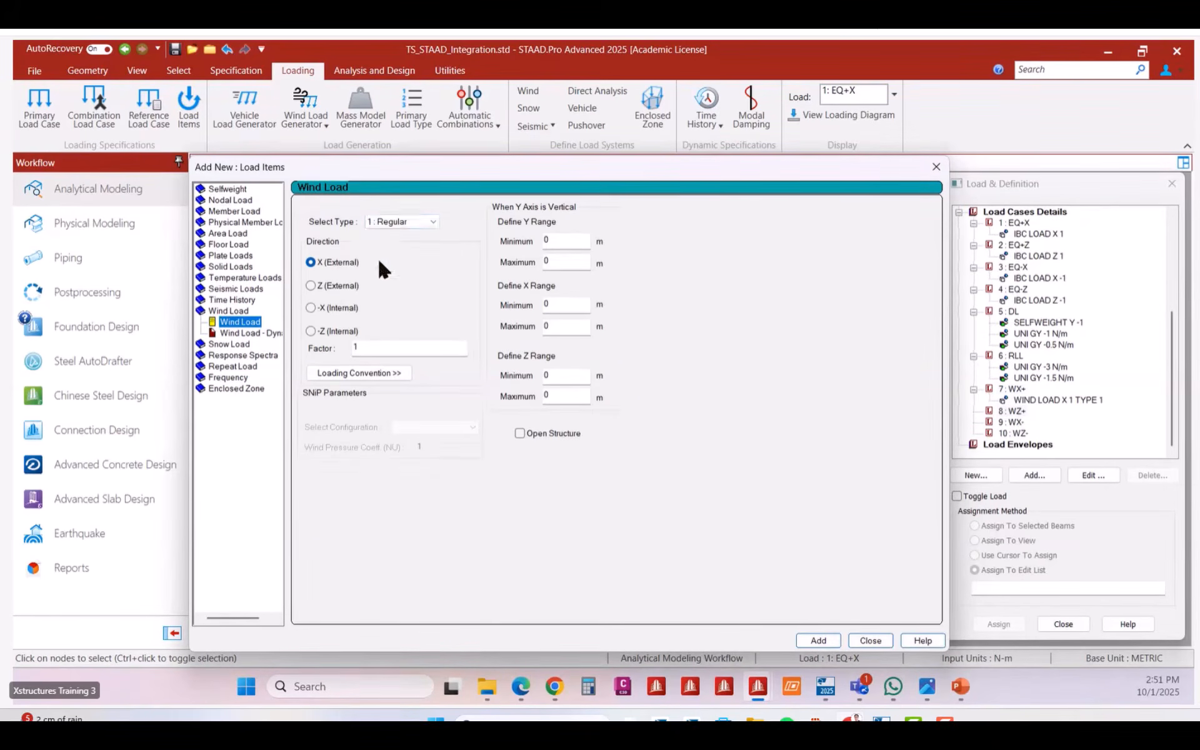
pyautogui.click(411, 222)
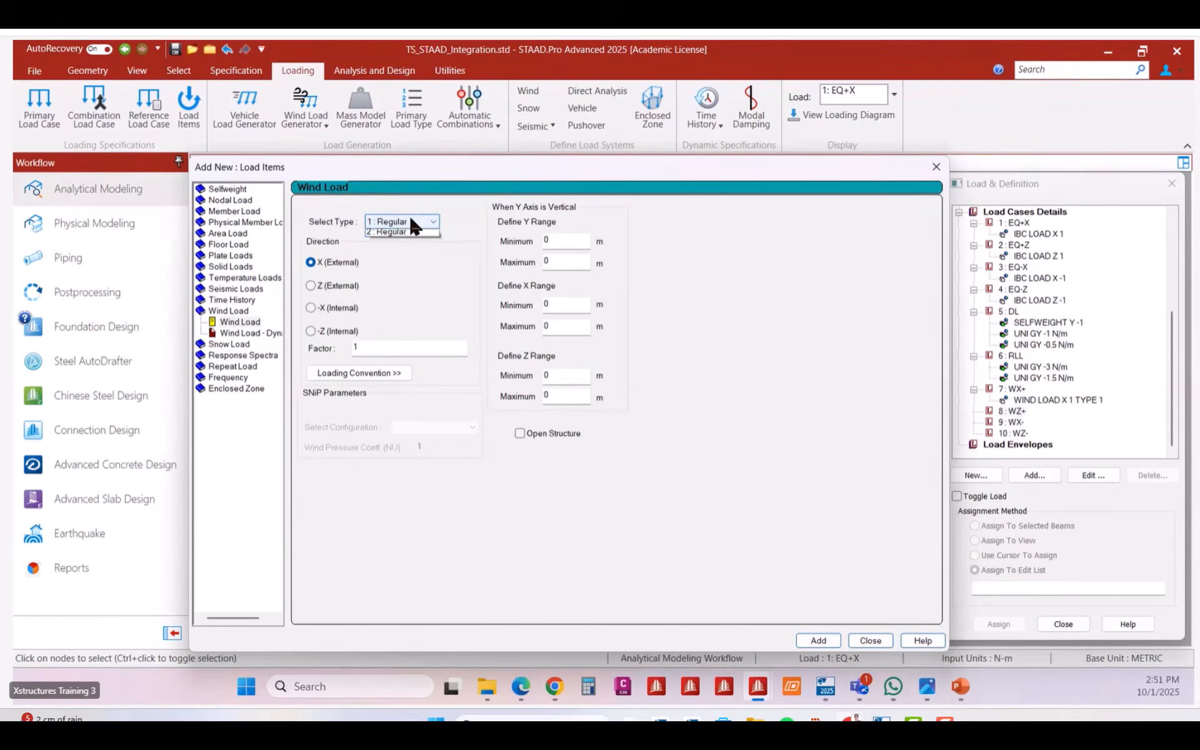
pyautogui.click(404, 245)
pyautogui.click(328, 285)
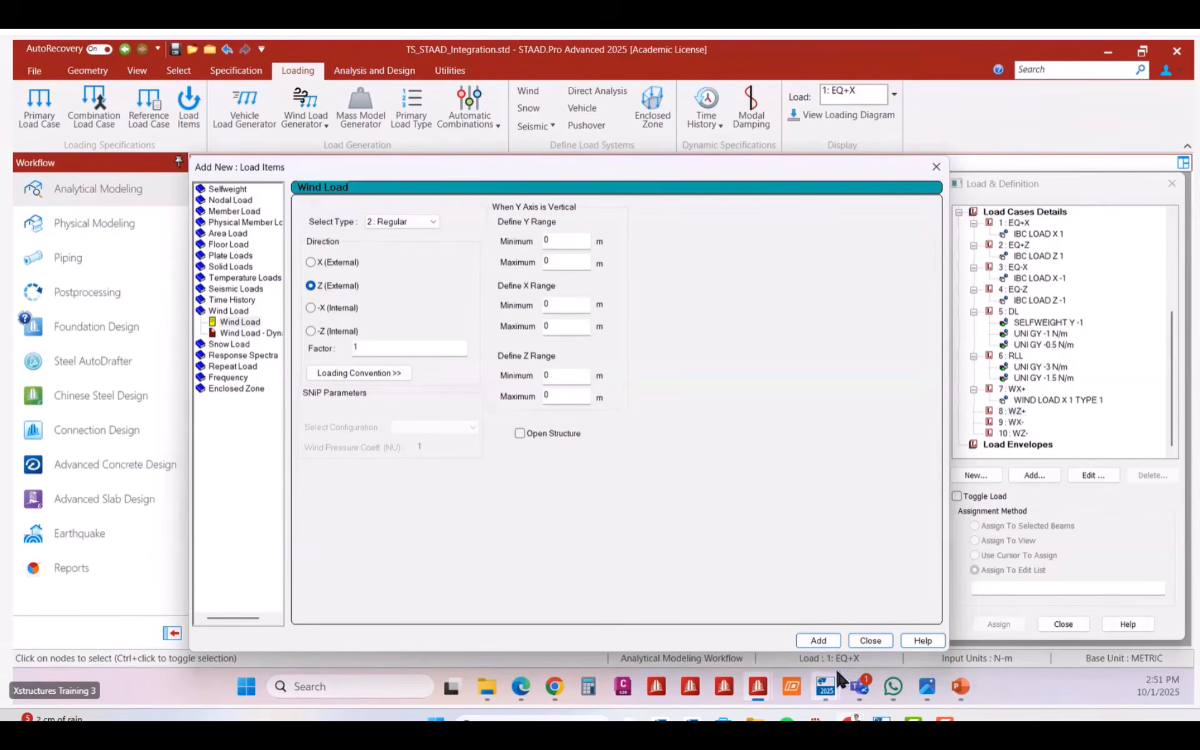
pyautogui.click(818, 639)
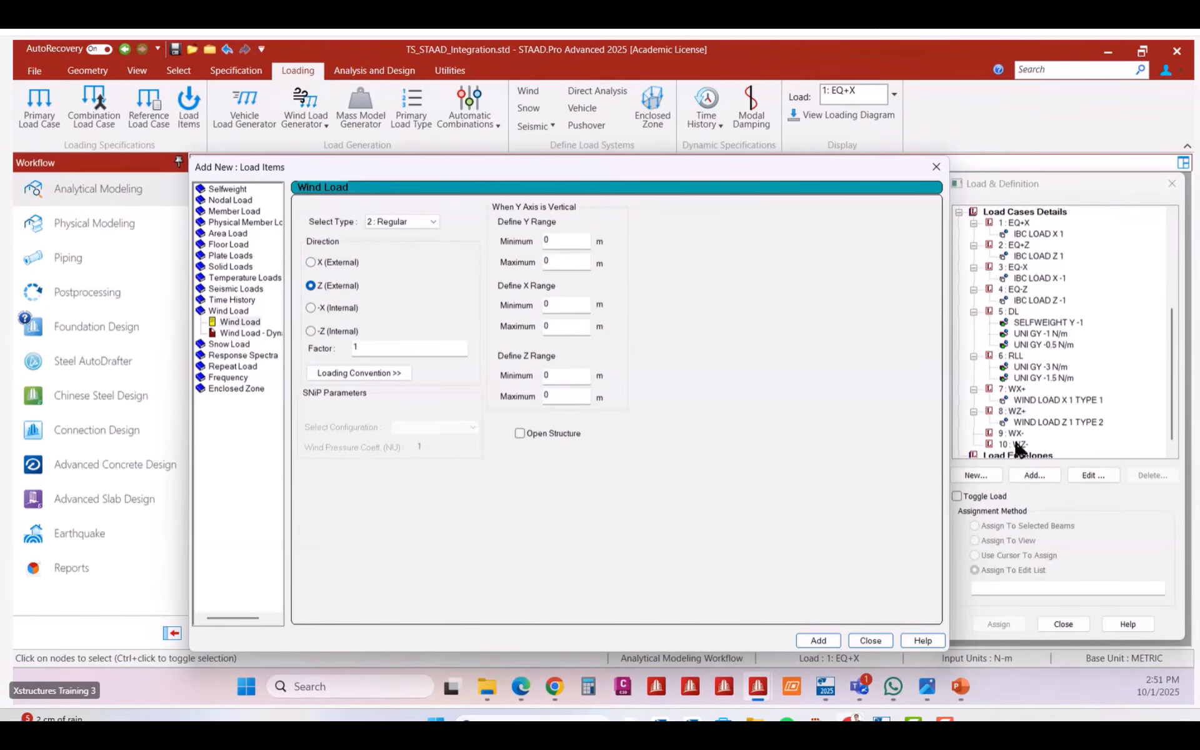
# Add a type 1 wind load in the external X direction with factor -1 to load case WX-.
pyautogui.click(1013, 433)
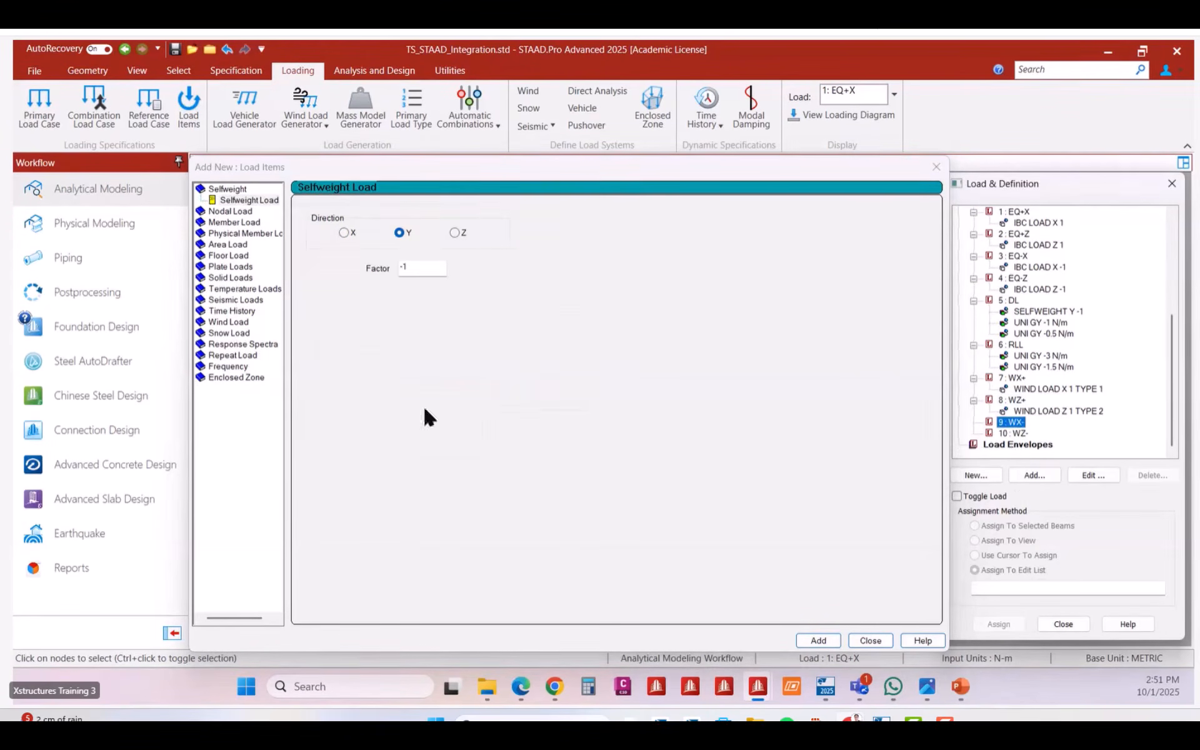
pyautogui.click(236, 321)
pyautogui.click(400, 222)
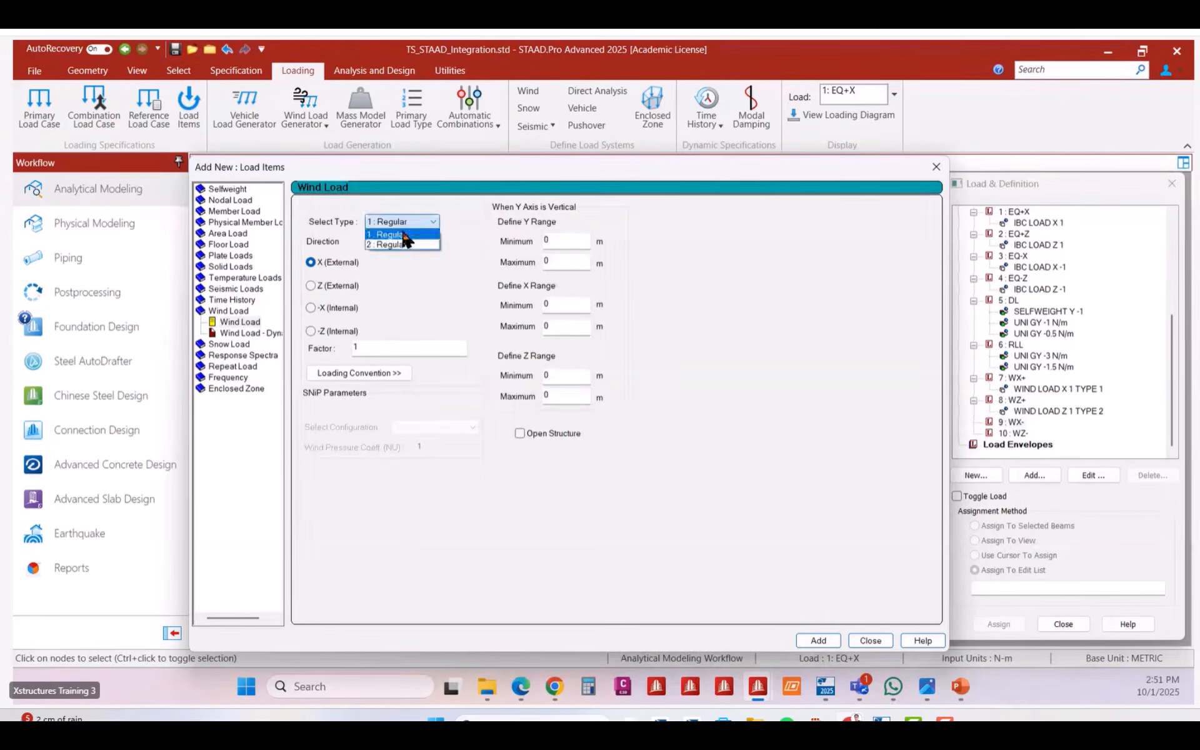
pyautogui.click(383, 234)
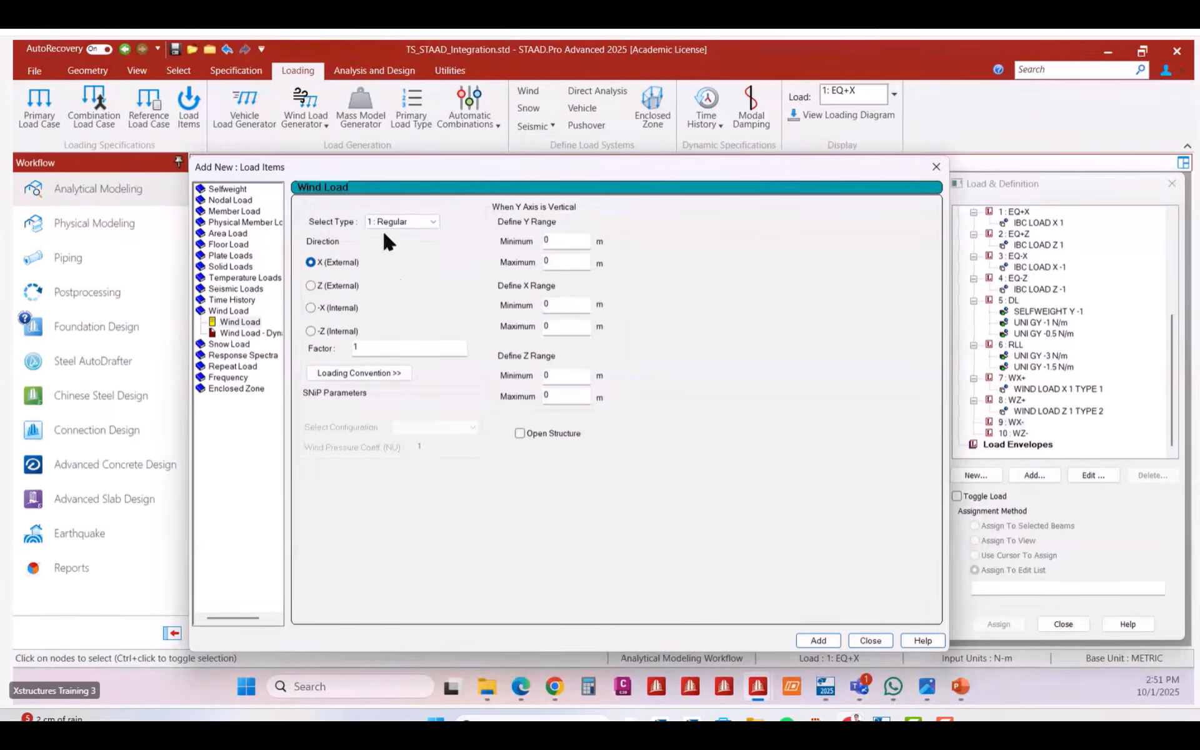
pyautogui.doubleClick(374, 351)
pyautogui.write('-1')
pyautogui.click(815, 640)
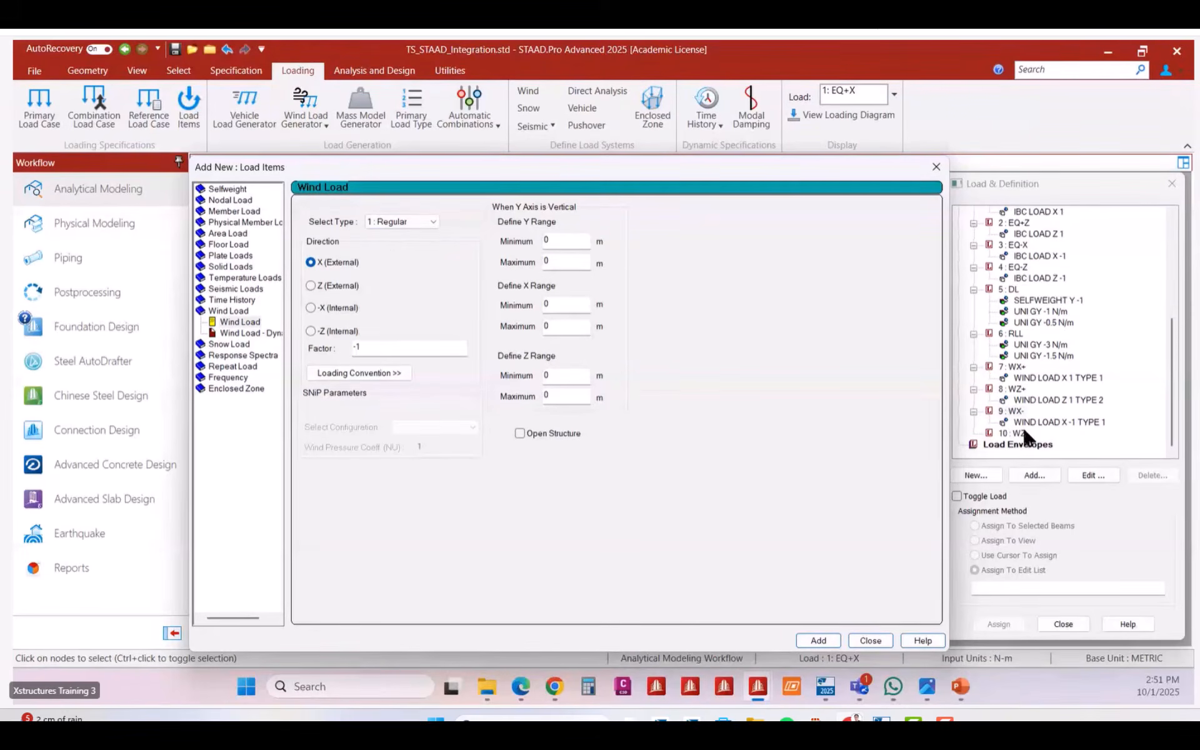
# Set up a type 2 wind load in the external Z direction for load case WZ-.
pyautogui.click(228, 188)
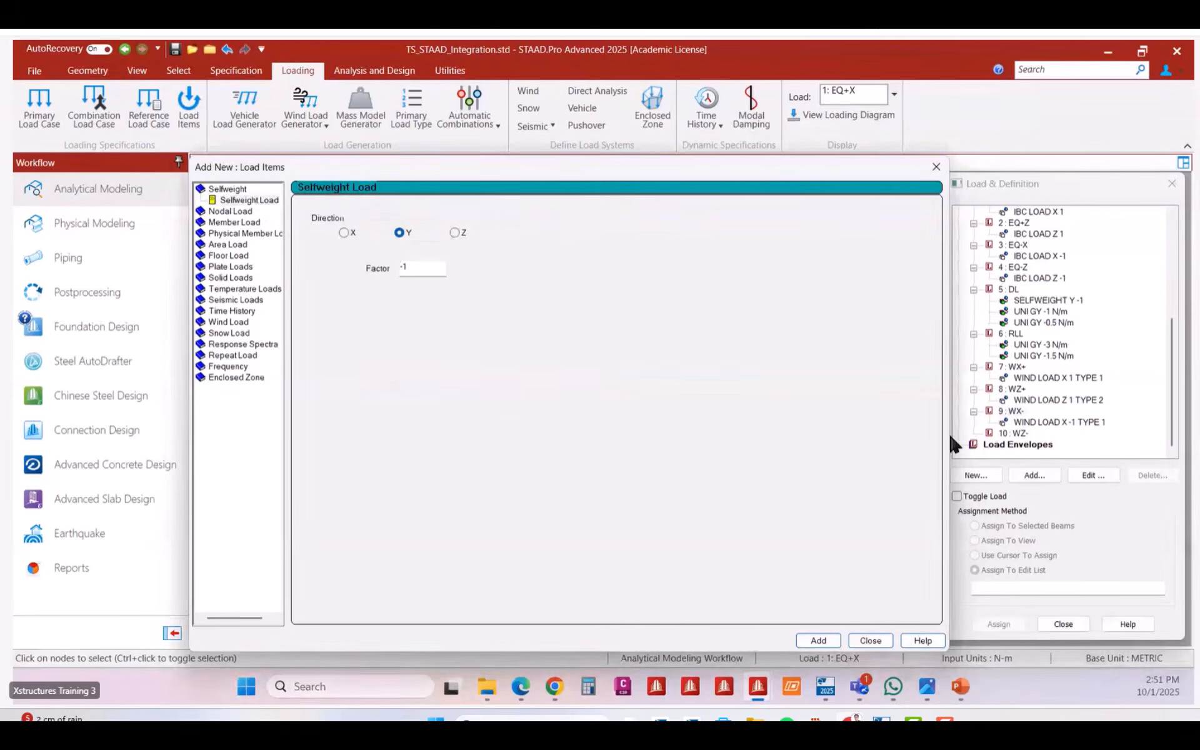
pyautogui.click(230, 322)
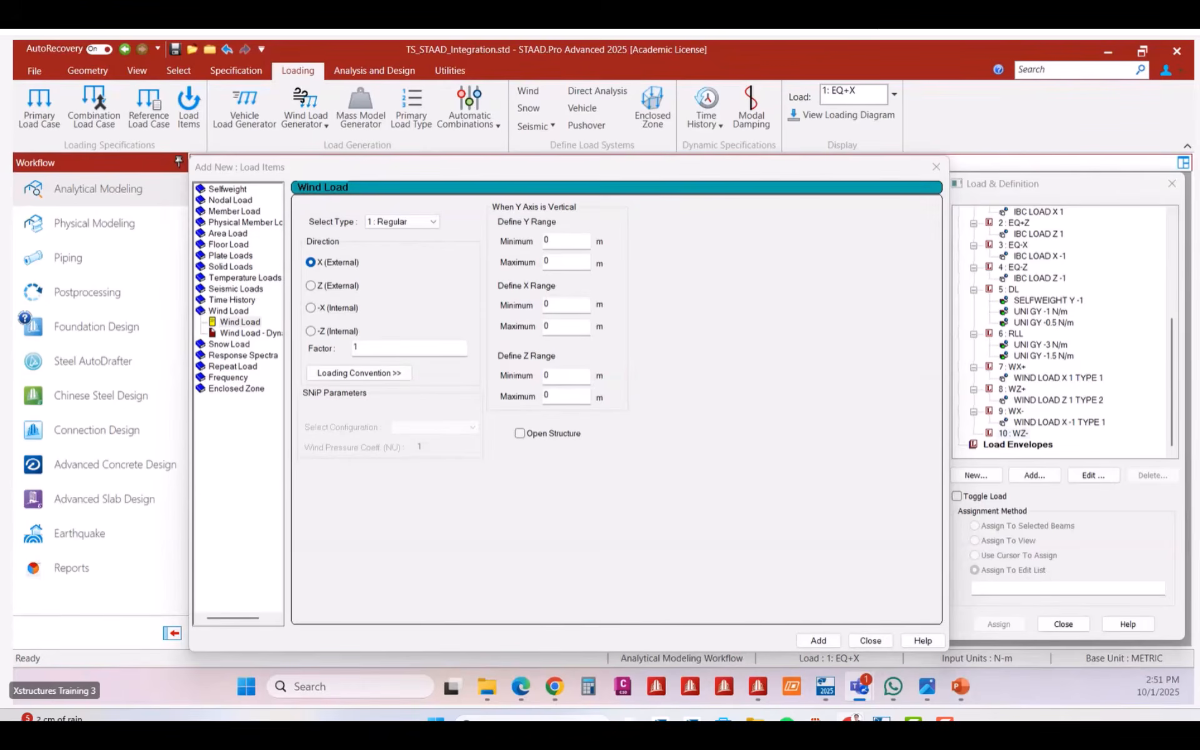
pyautogui.moveTo(709, 167); pyautogui.dragTo(702, 164)
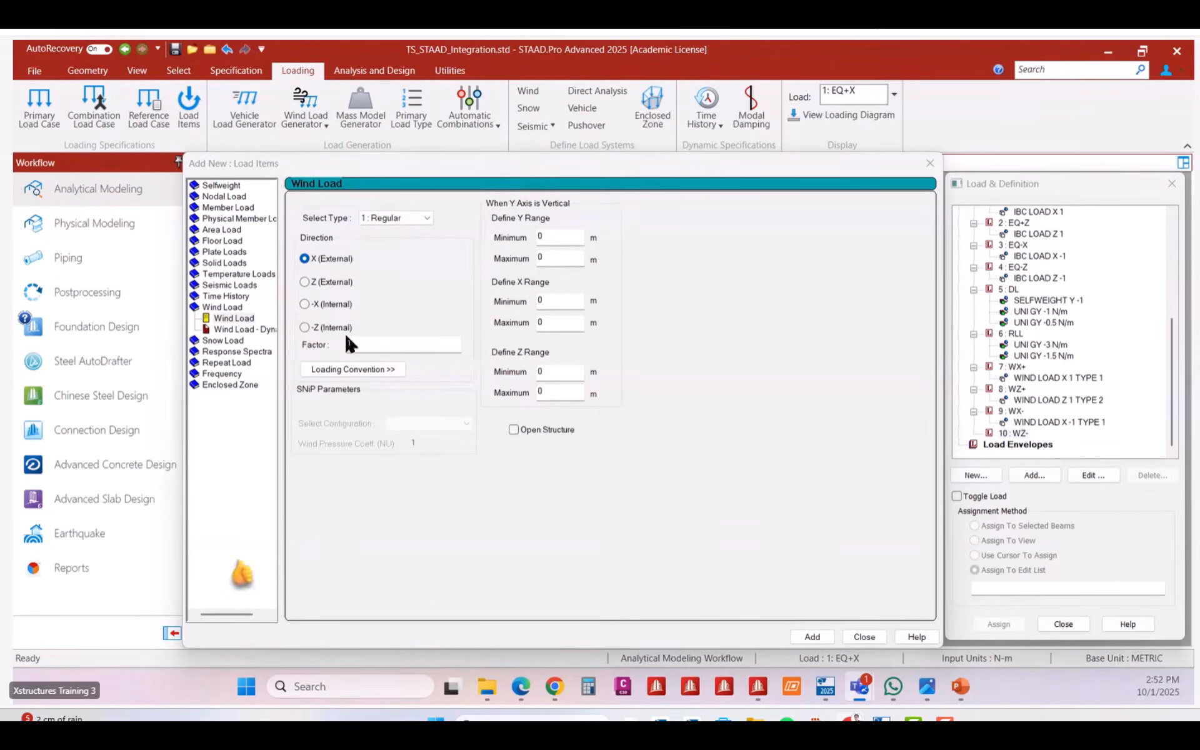
pyautogui.click(304, 281)
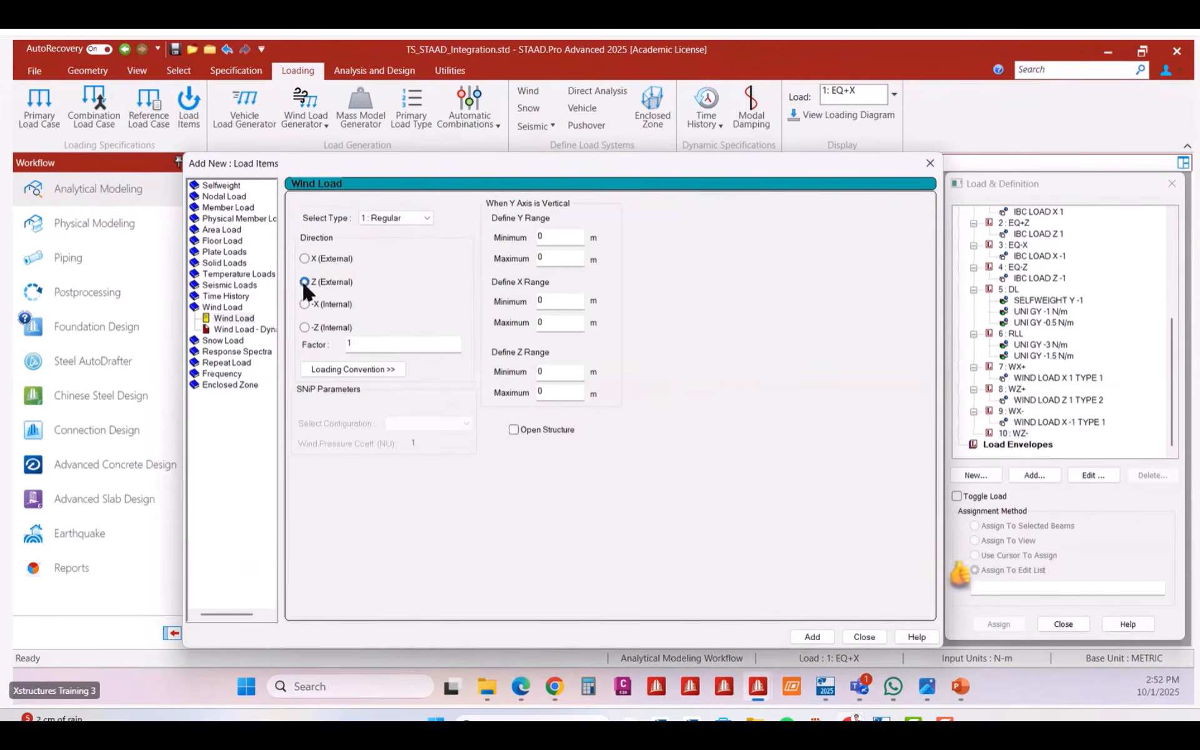
pyautogui.click(395, 219)
pyautogui.click(395, 236)
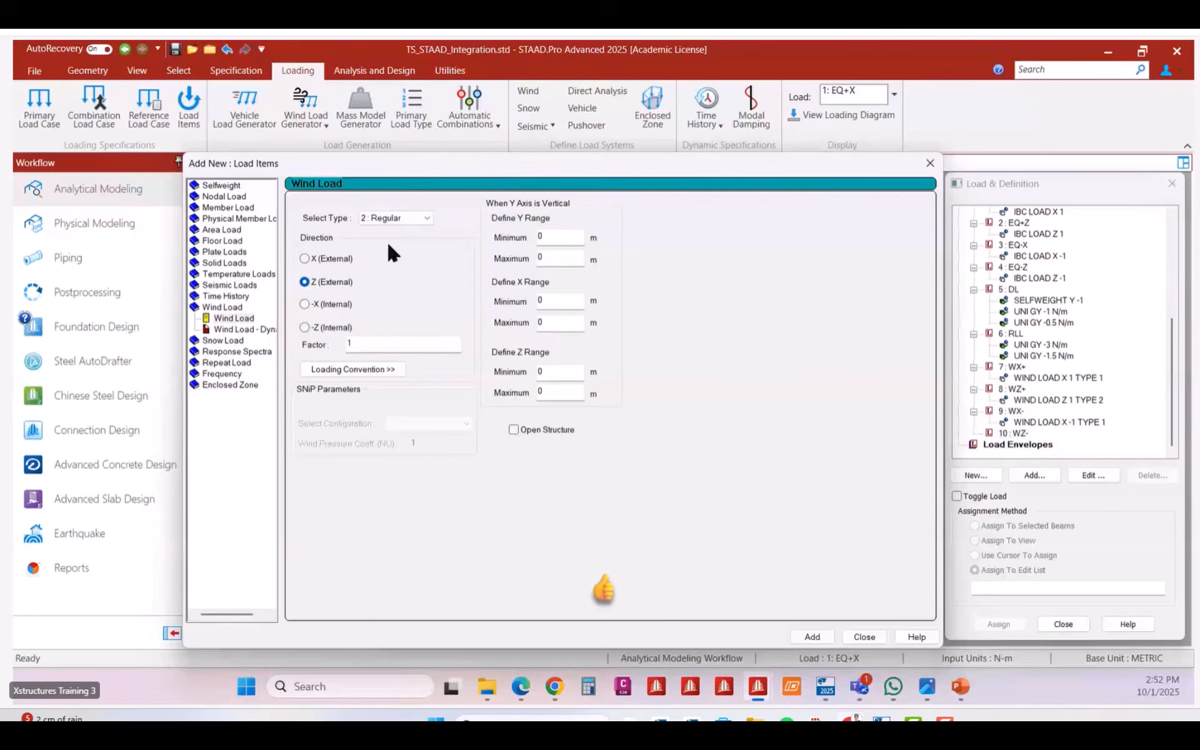
# Add a type 2 wind load in the external Z direction with factor 1 to load case WZ-.
pyautogui.click(814, 636)
pyautogui.click(862, 636)
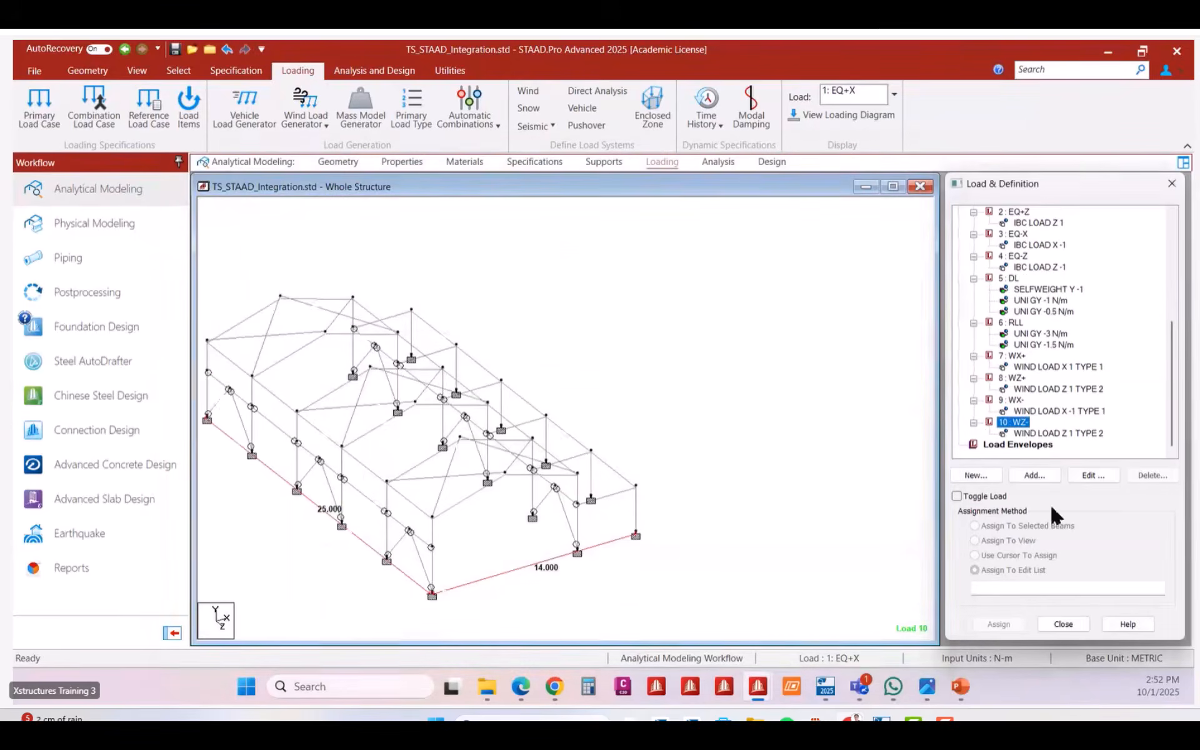
pyautogui.moveTo(703, 443); pyautogui.dragTo(776, 410, button='middle')
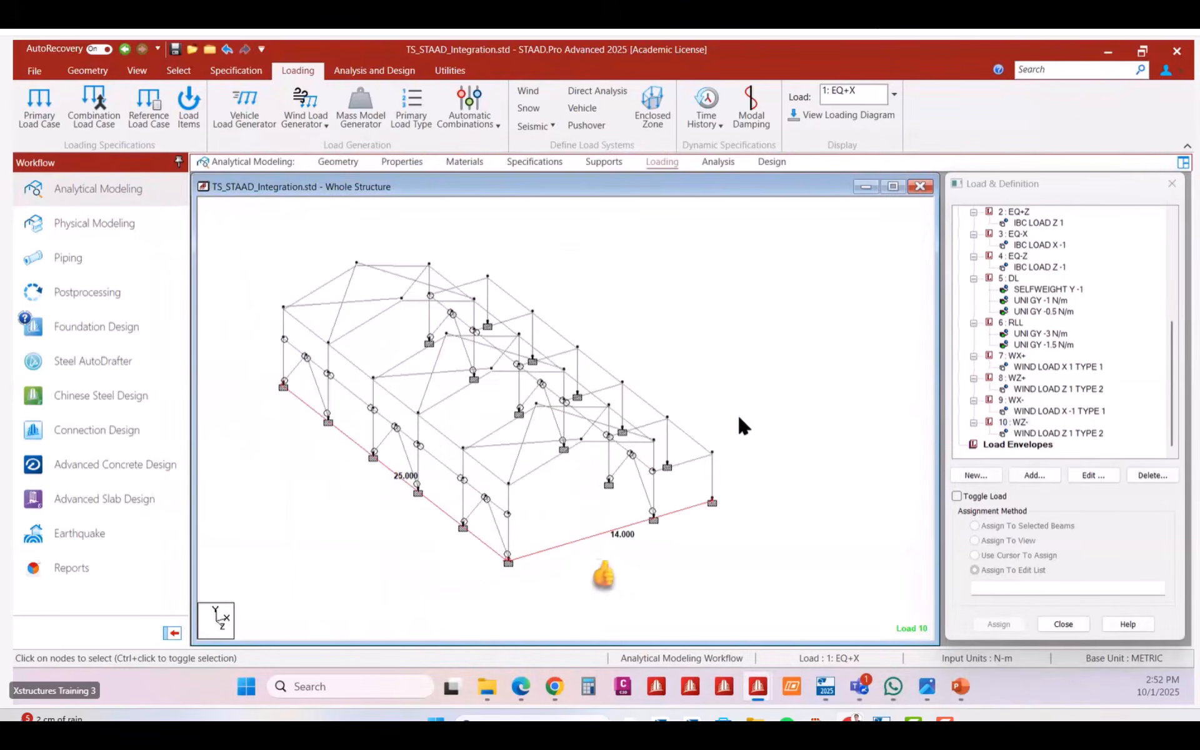
pyautogui.press('space')
pyautogui.click(849, 490)
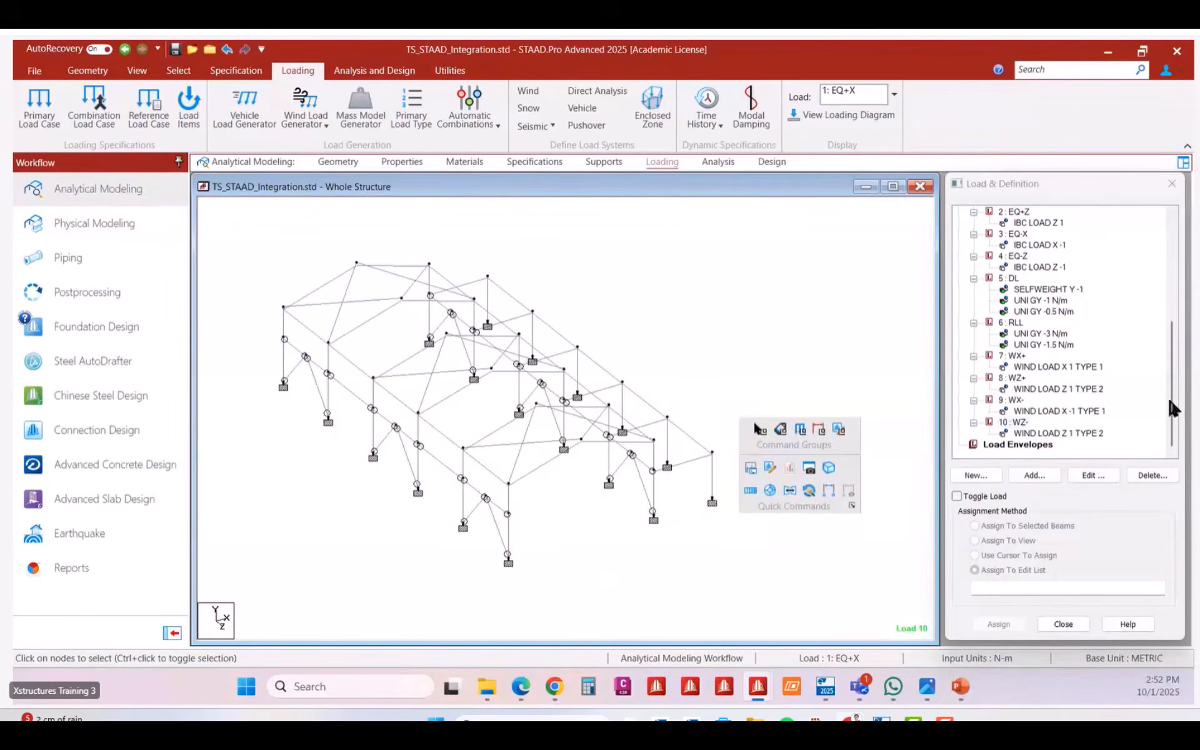
# Set the factor of the wind load in case WZ- to -1 and display that load on the structure.
pyautogui.moveTo(1172, 409); pyautogui.dragTo(1173, 250)
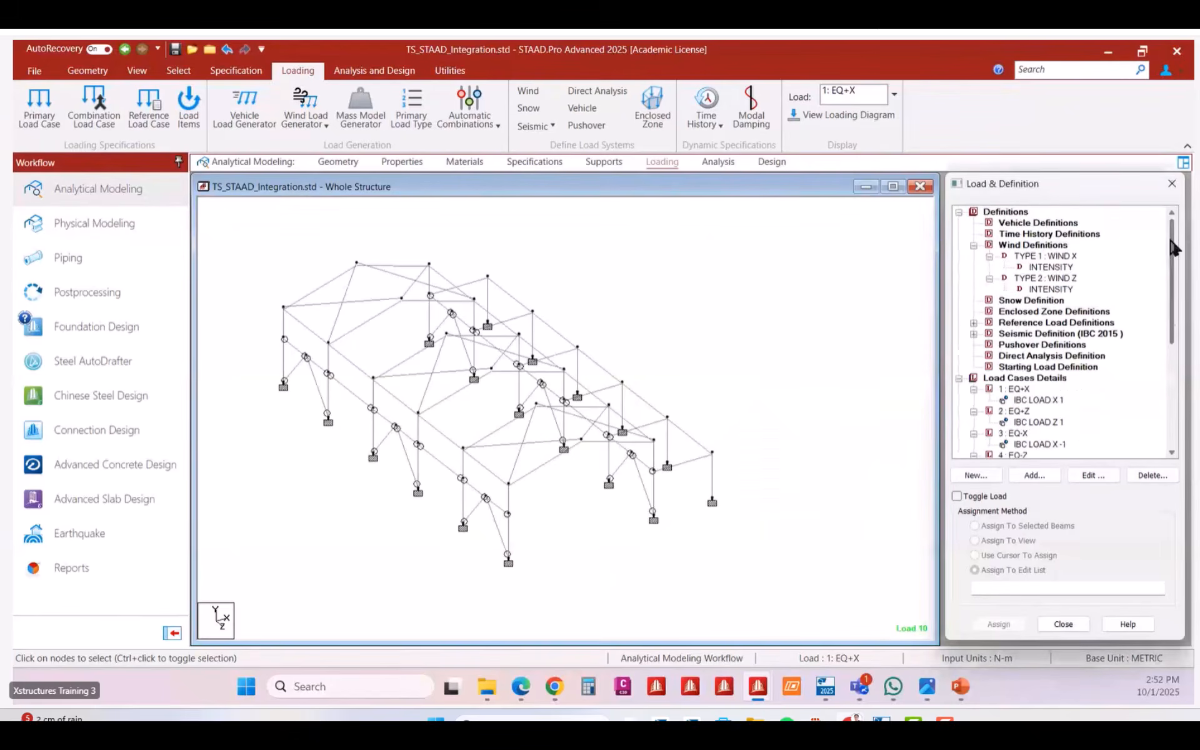
pyautogui.click(959, 378)
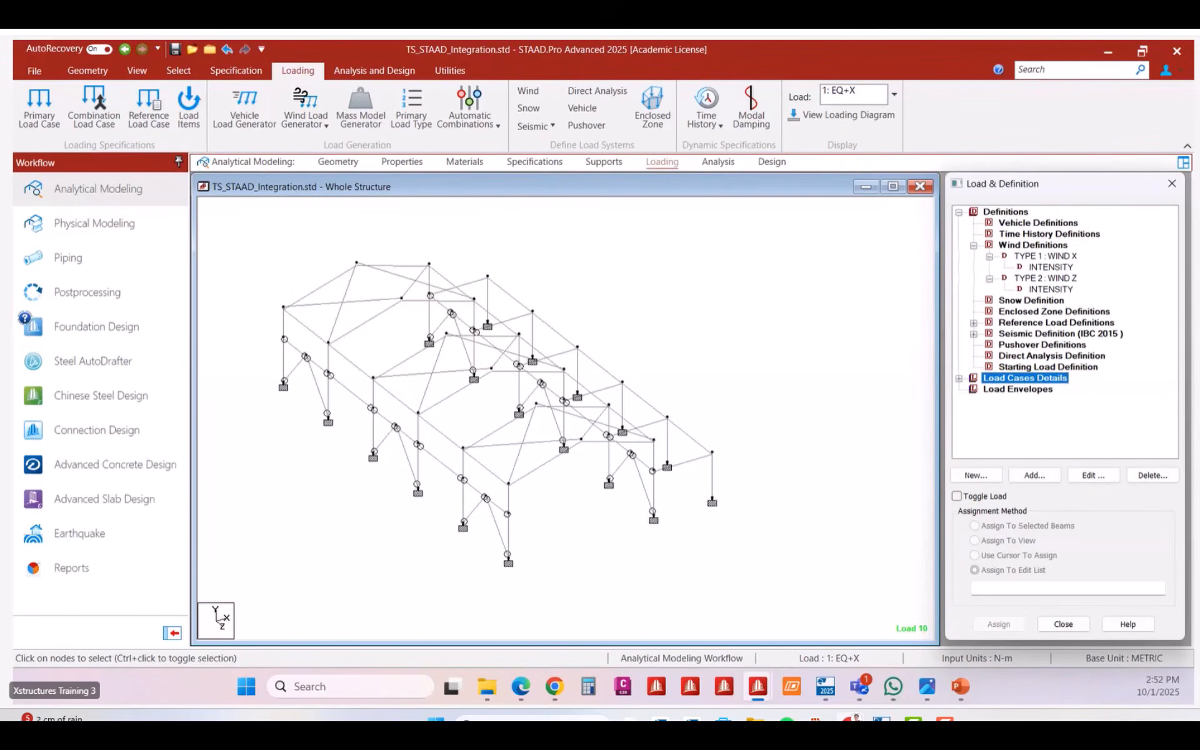
pyautogui.click(959, 378)
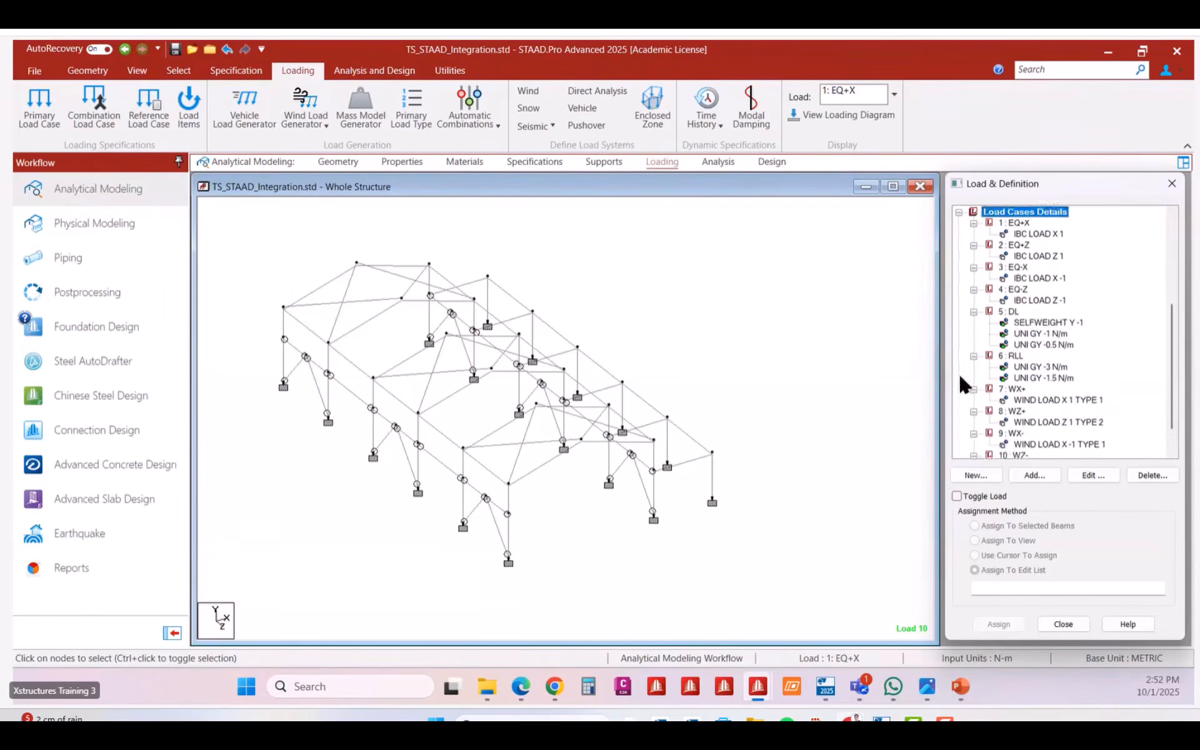
pyautogui.scroll(-1, 1050, 403)
pyautogui.doubleClick(1056, 433)
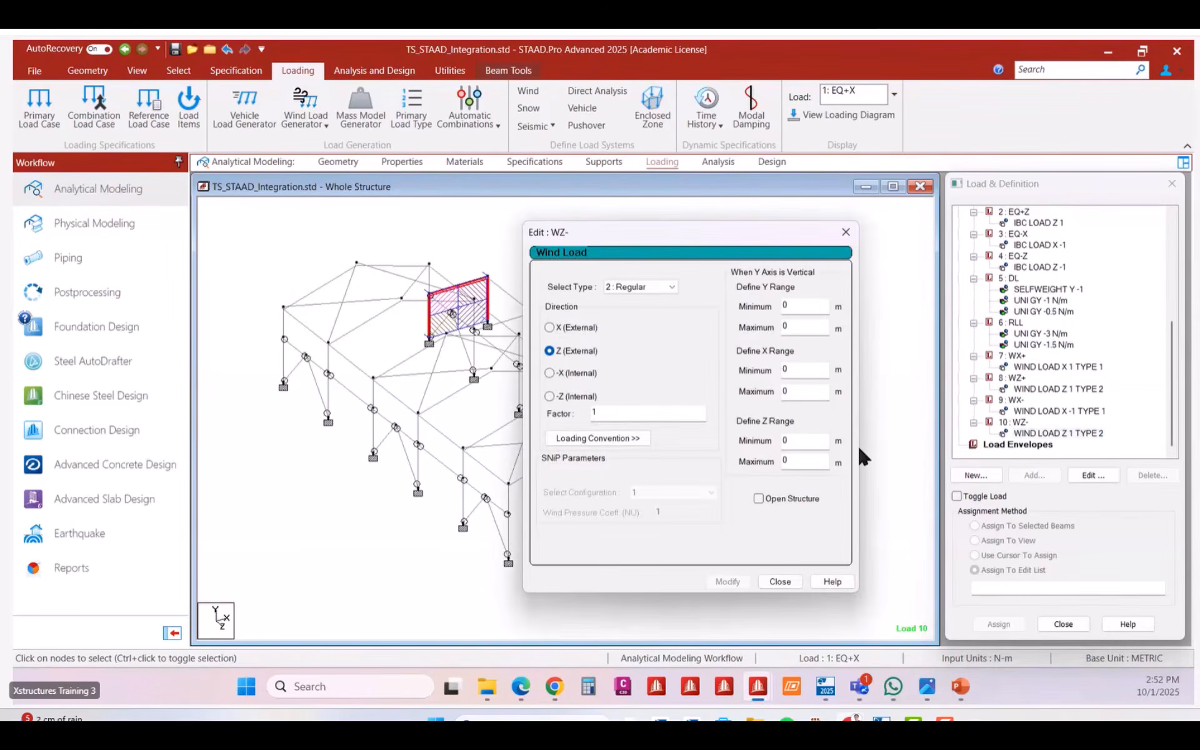
pyautogui.doubleClick(595, 412)
pyautogui.write('-1')
pyautogui.click(741, 583)
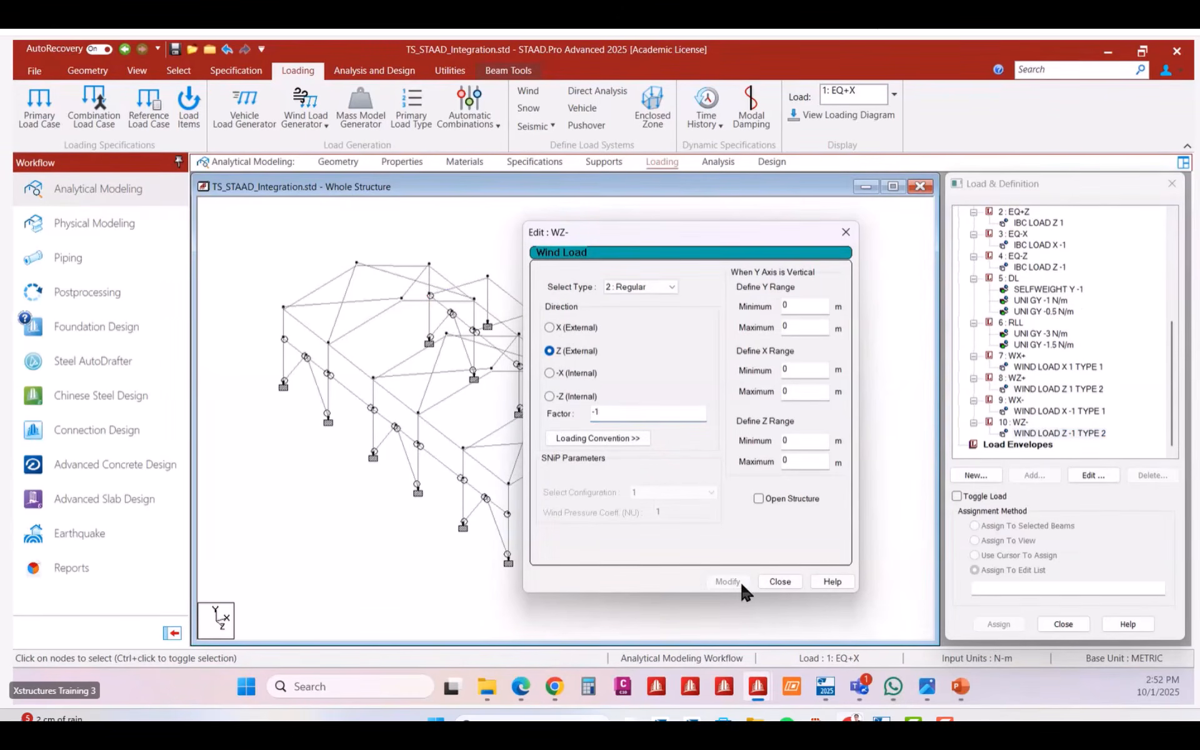
pyautogui.click(780, 581)
pyautogui.click(1087, 433)
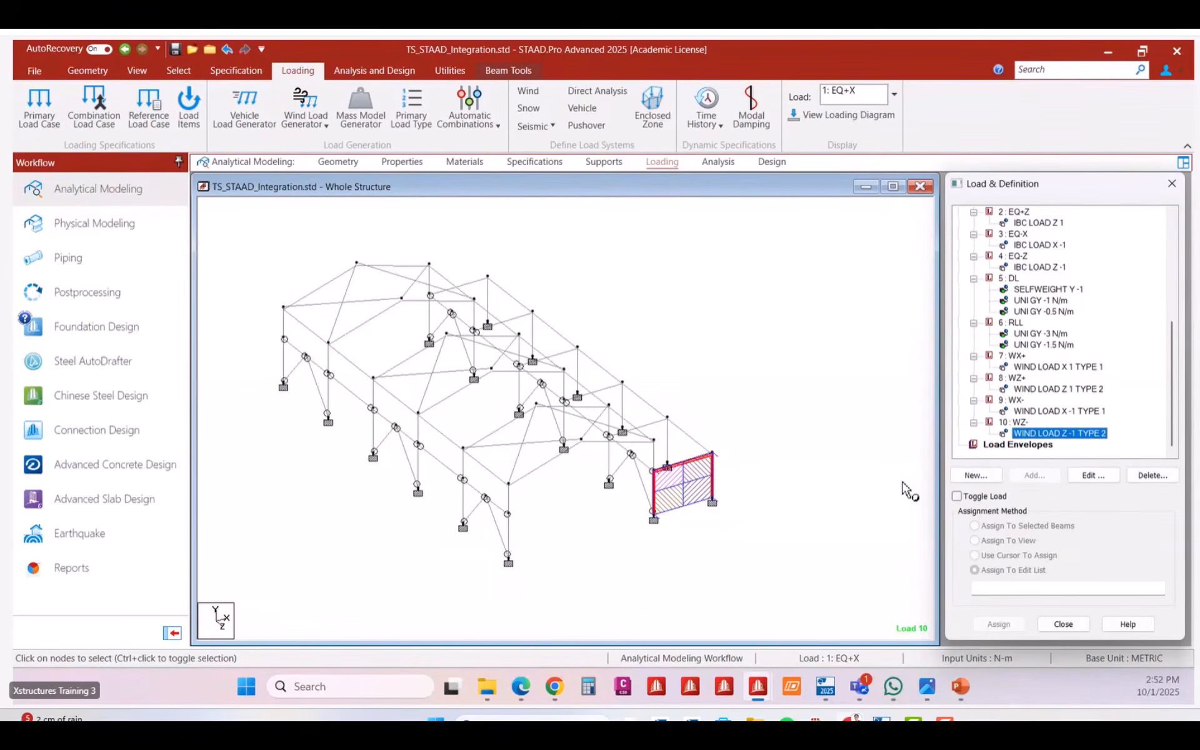
pyautogui.moveTo(650, 416); pyautogui.dragTo(672, 423, button='middle')
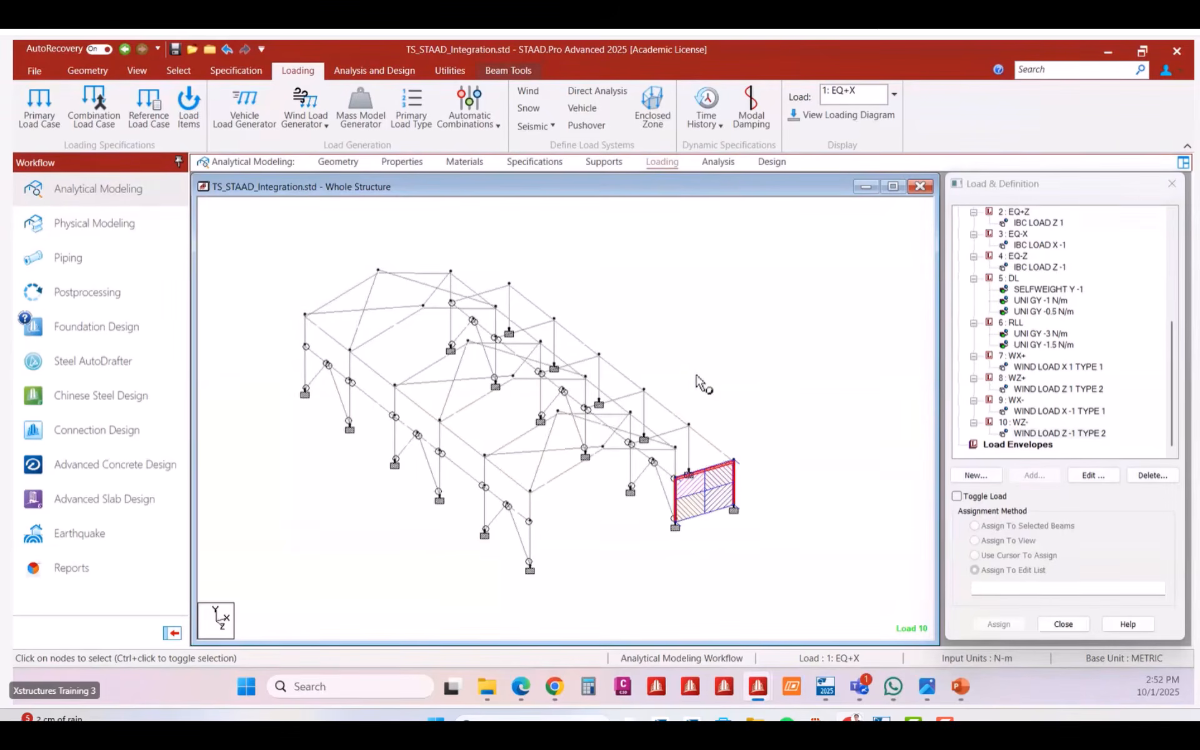
pyautogui.click(702, 344)
pyautogui.scroll(1, 594, 352)
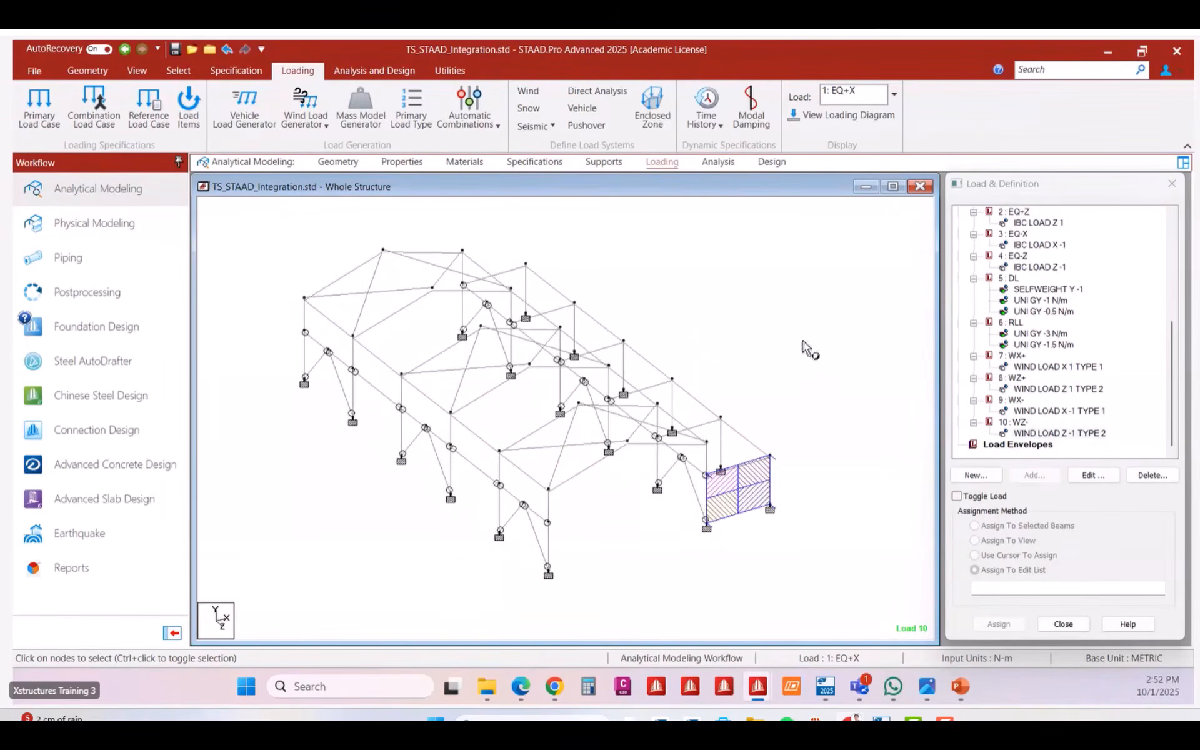
pyautogui.moveTo(814, 355); pyautogui.dragTo(816, 370, button='middle')
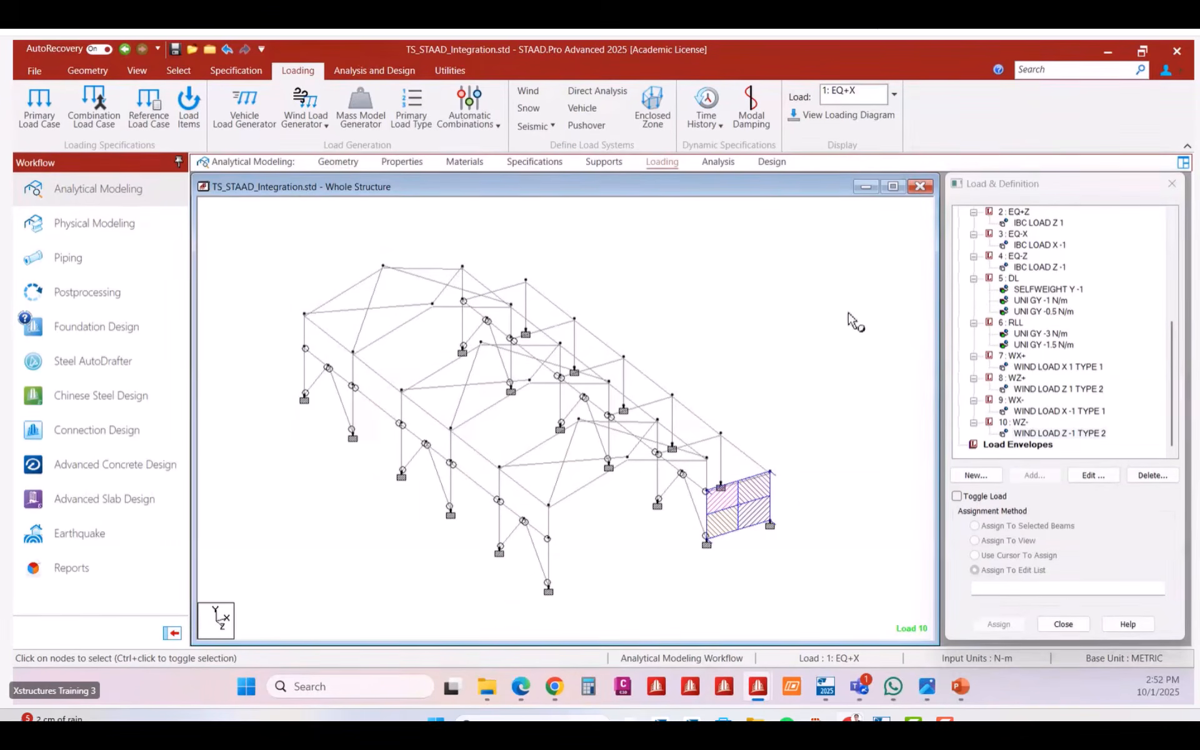
# Start an automatic load combination under Load Cases Details using the ASCE7-10 code.
pyautogui.scroll(3, 1131, 414)
pyautogui.click(1045, 257)
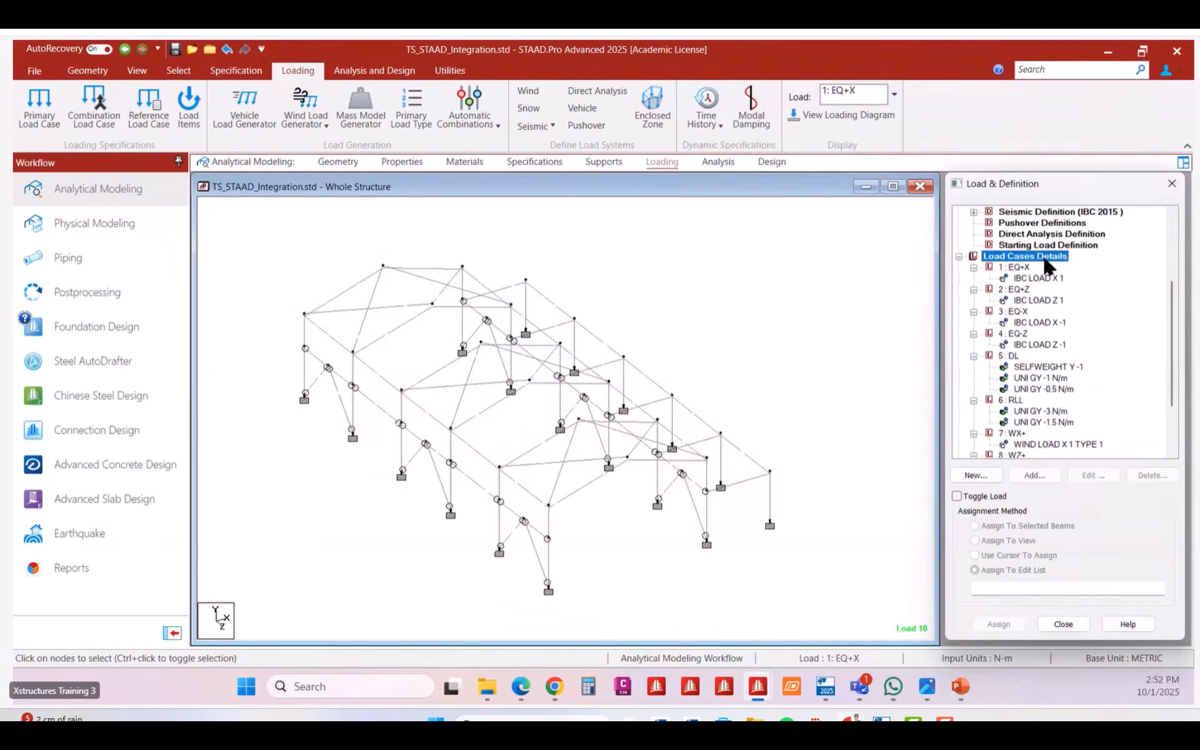
pyautogui.click(1048, 474)
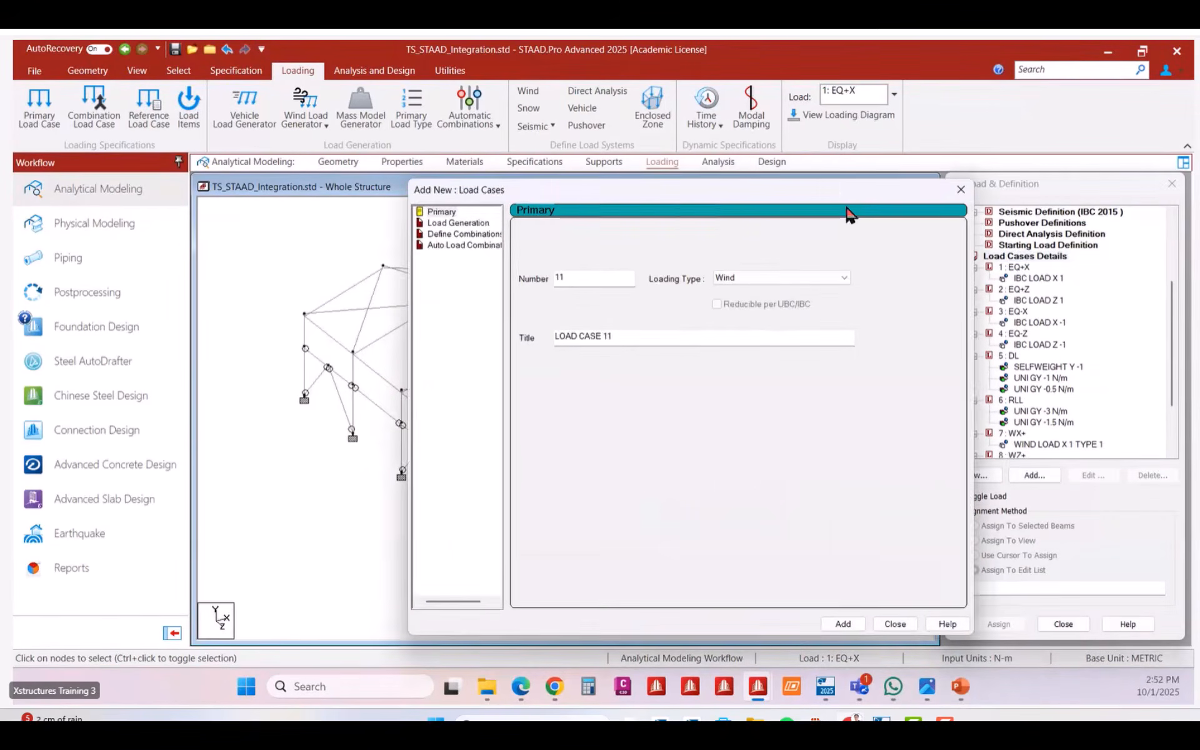
pyautogui.moveTo(830, 178); pyautogui.dragTo(719, 168)
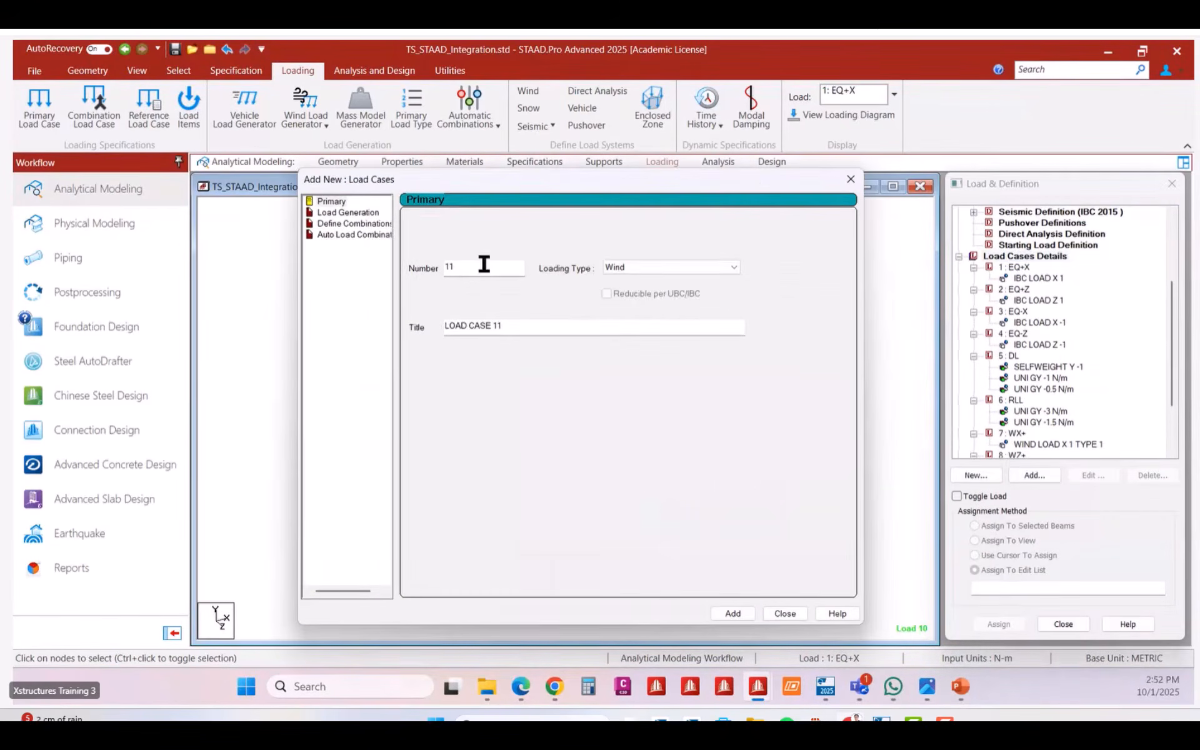
pyautogui.click(351, 235)
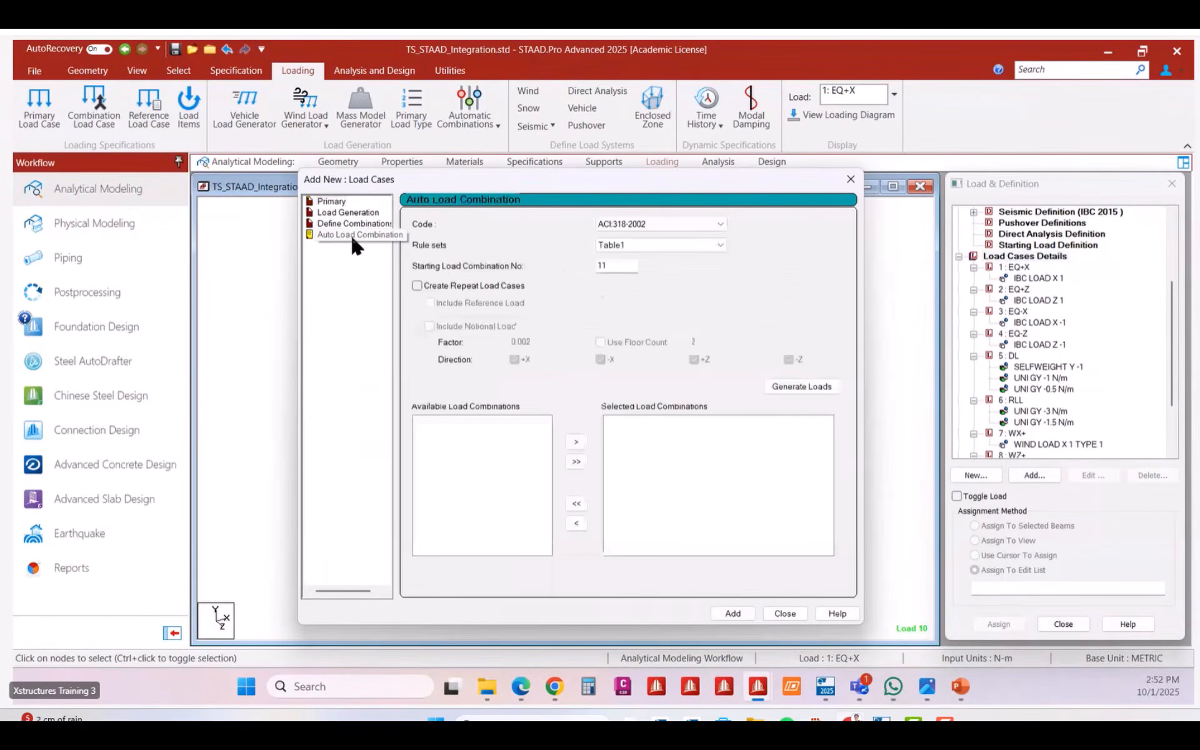
pyautogui.click(659, 225)
pyautogui.click(670, 257)
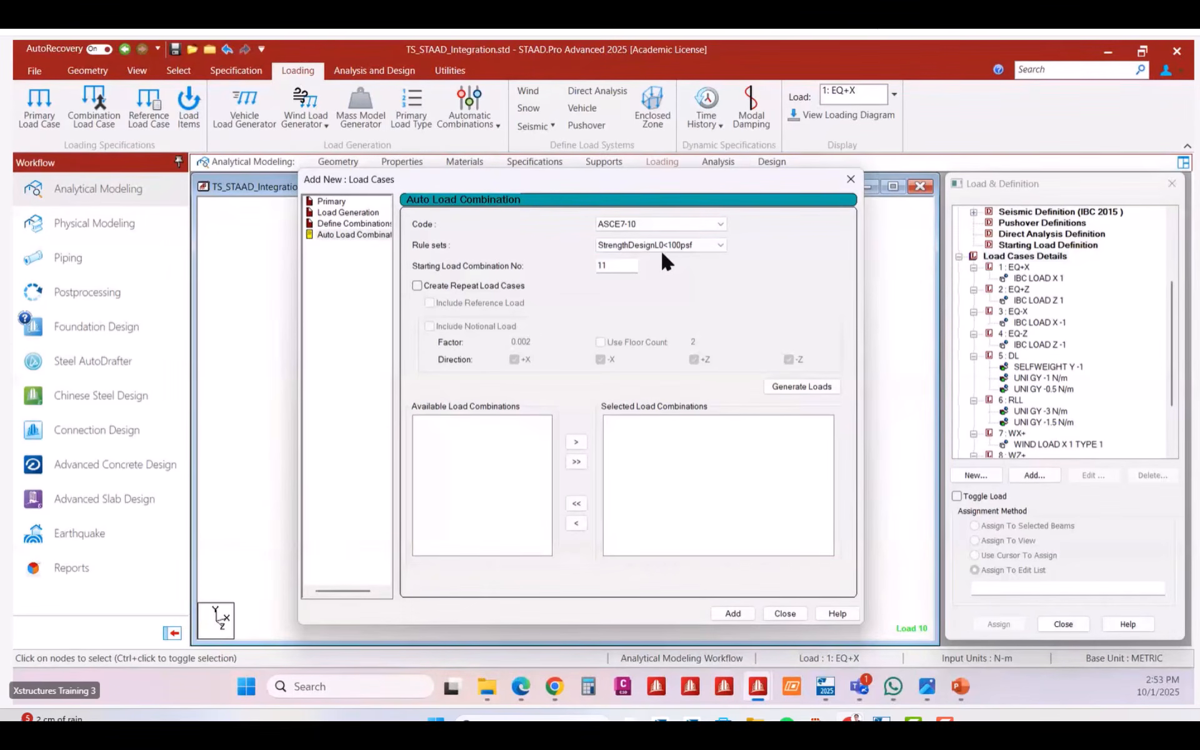
# Generate the combinations from the StrengthDesignL0<100psf rule set and add all of them to the load cases.
pyautogui.click(803, 387)
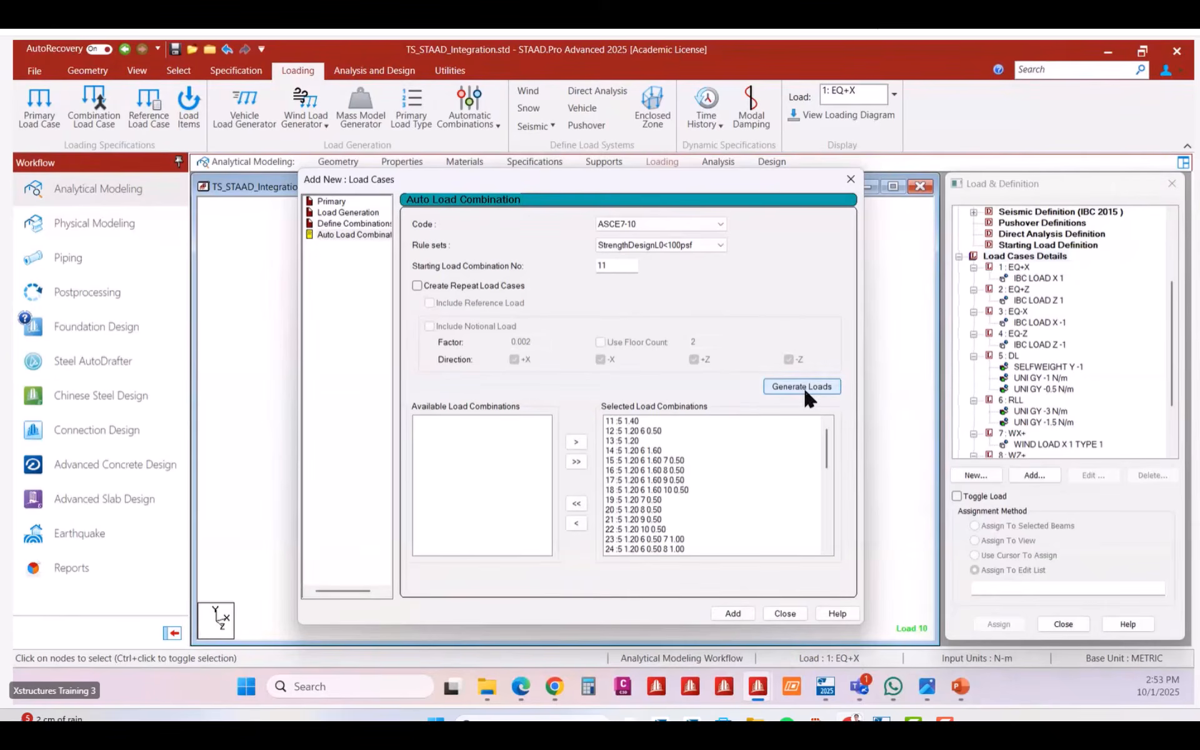
pyautogui.moveTo(825, 450); pyautogui.dragTo(830, 534)
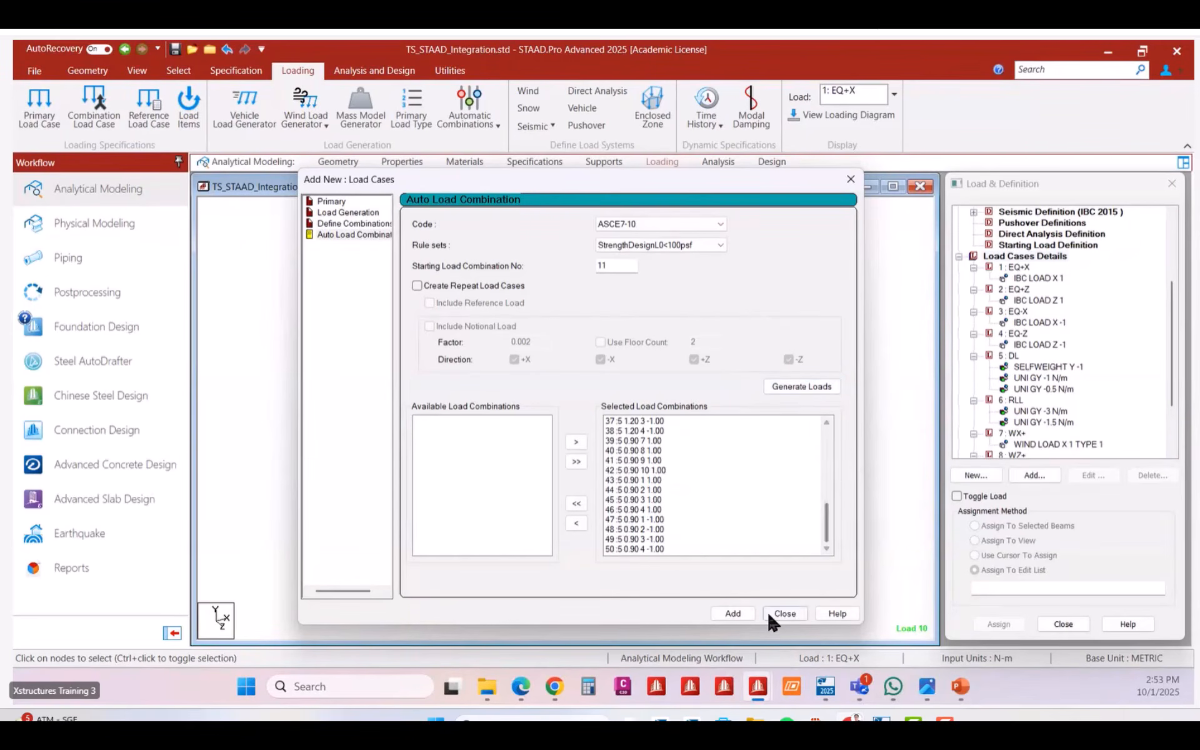
pyautogui.click(730, 622)
pyautogui.click(781, 614)
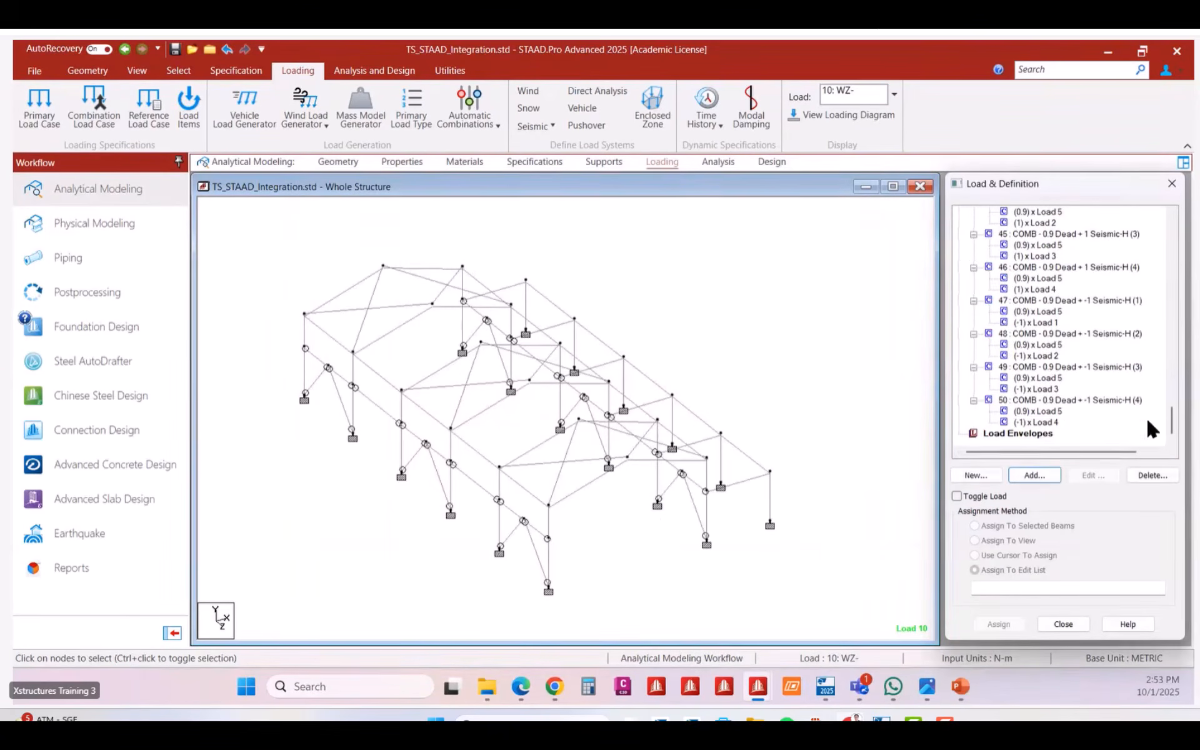
pyautogui.moveTo(1171, 420)
pyautogui.mouseDown()
pyautogui.moveTo(1171, 232)
pyautogui.moveTo(1173, 461)
pyautogui.moveTo(1173, 395)
pyautogui.moveTo(1172, 431)
pyautogui.mouseUp()
# Create a load list for the design stage containing only load combinations 11 to 50.
pyautogui.click(773, 166)
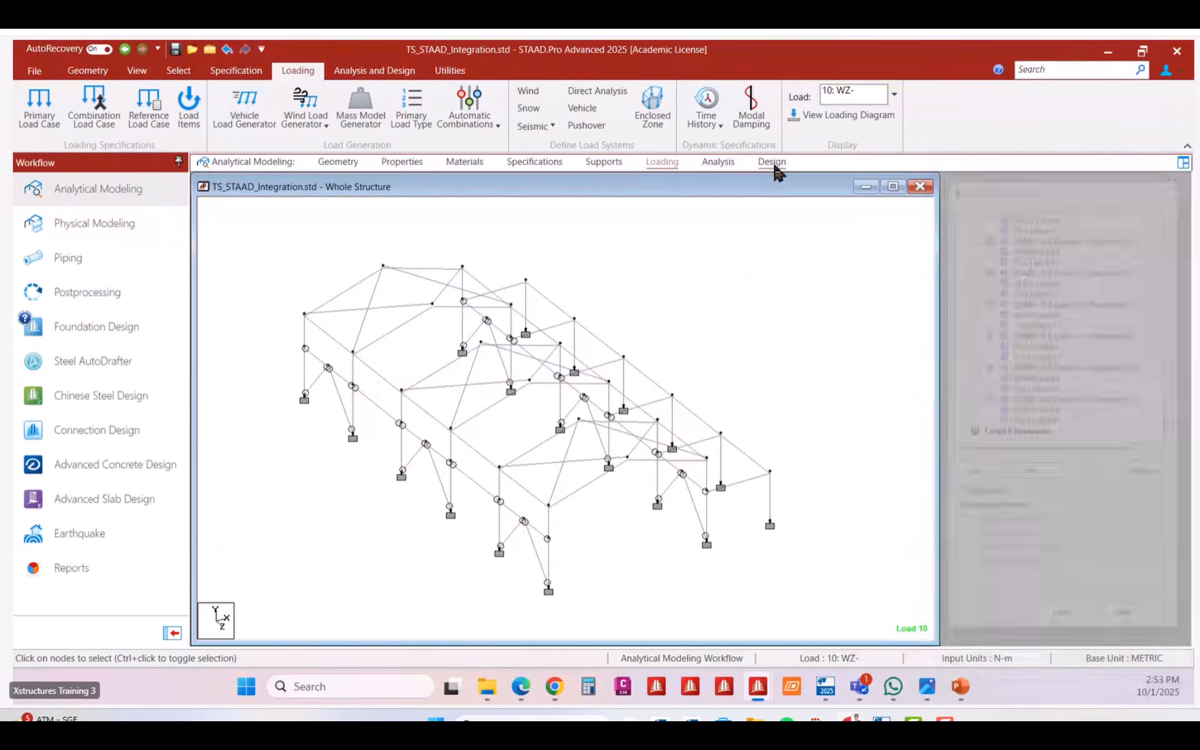
pyautogui.moveTo(903, 336); pyautogui.dragTo(685, 467, button='middle')
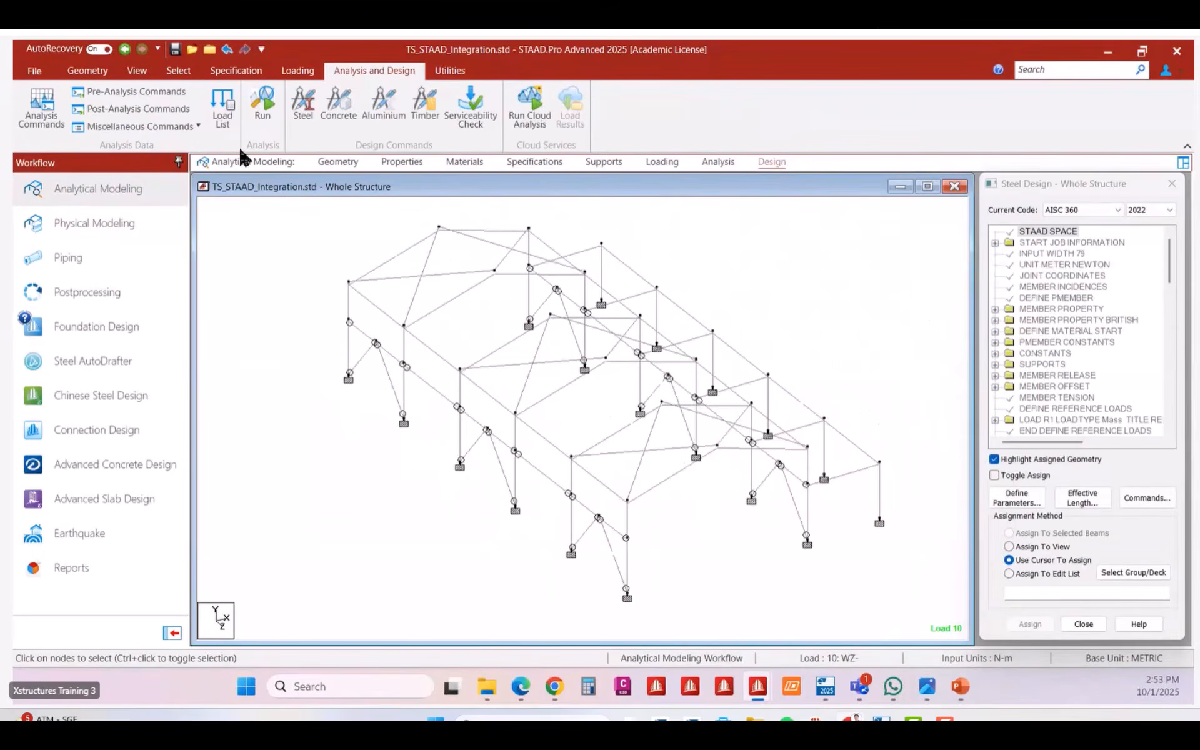
pyautogui.click(222, 112)
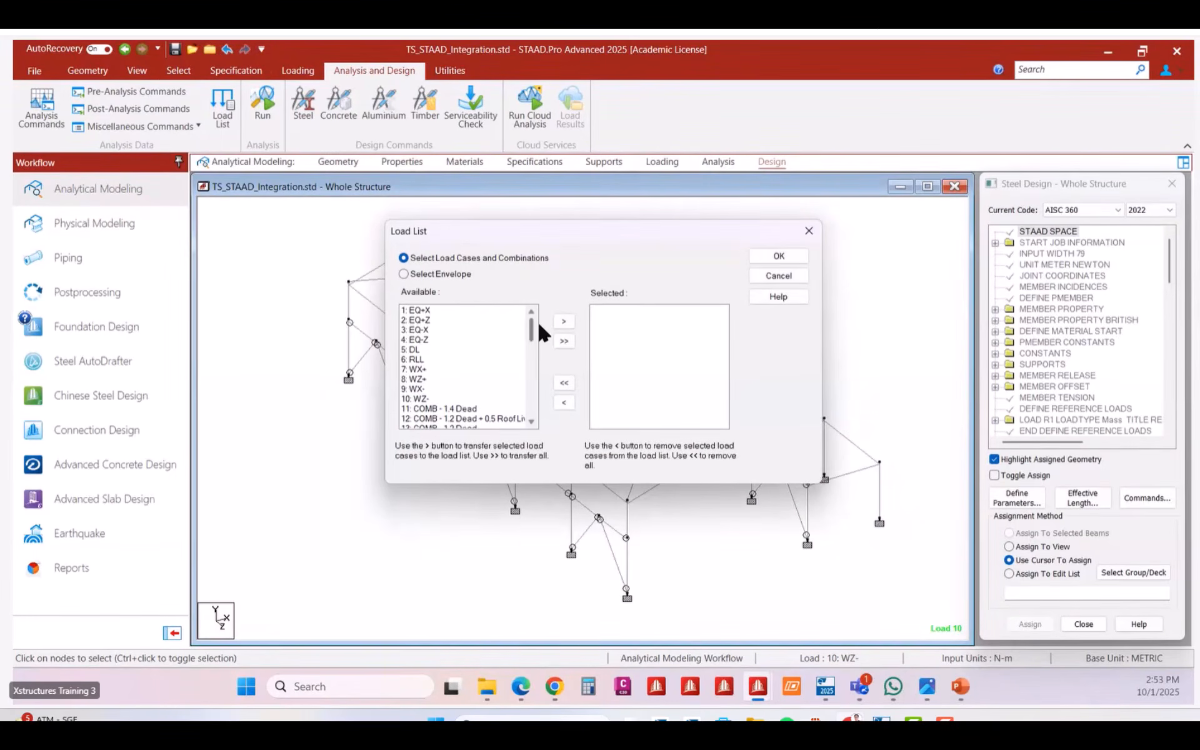
pyautogui.scroll(-2, 467, 373)
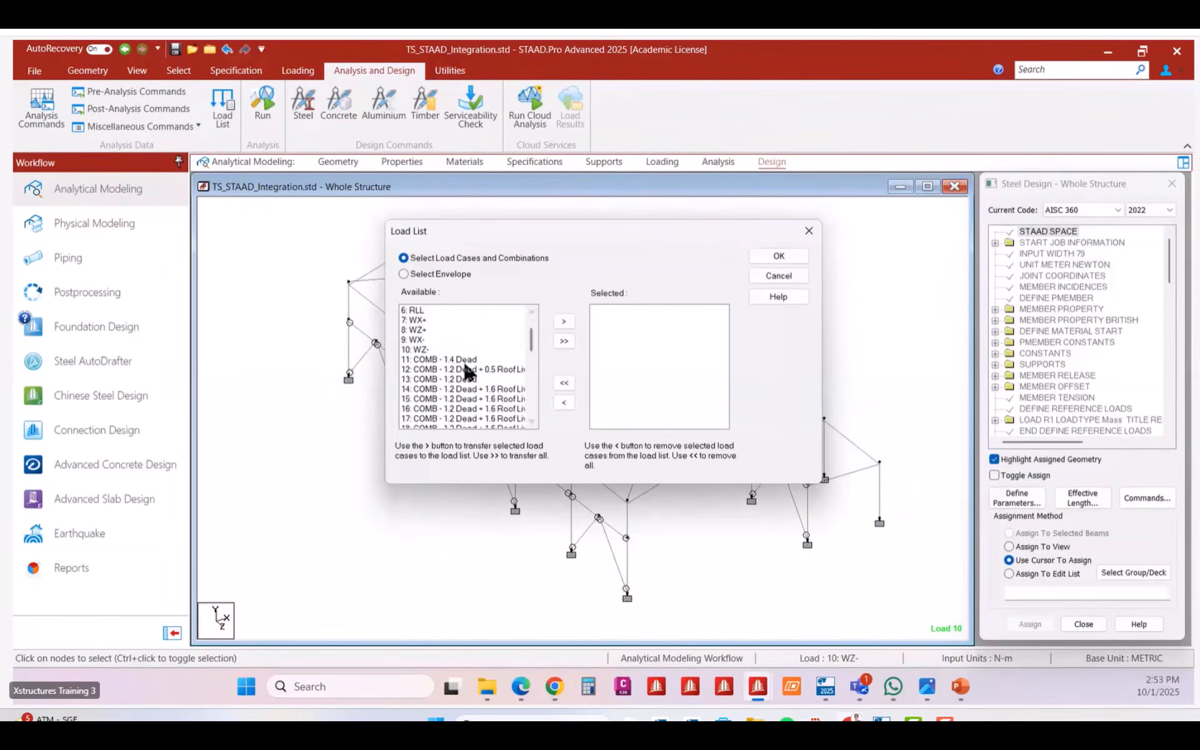
pyautogui.moveTo(465, 365); pyautogui.dragTo(452, 457)
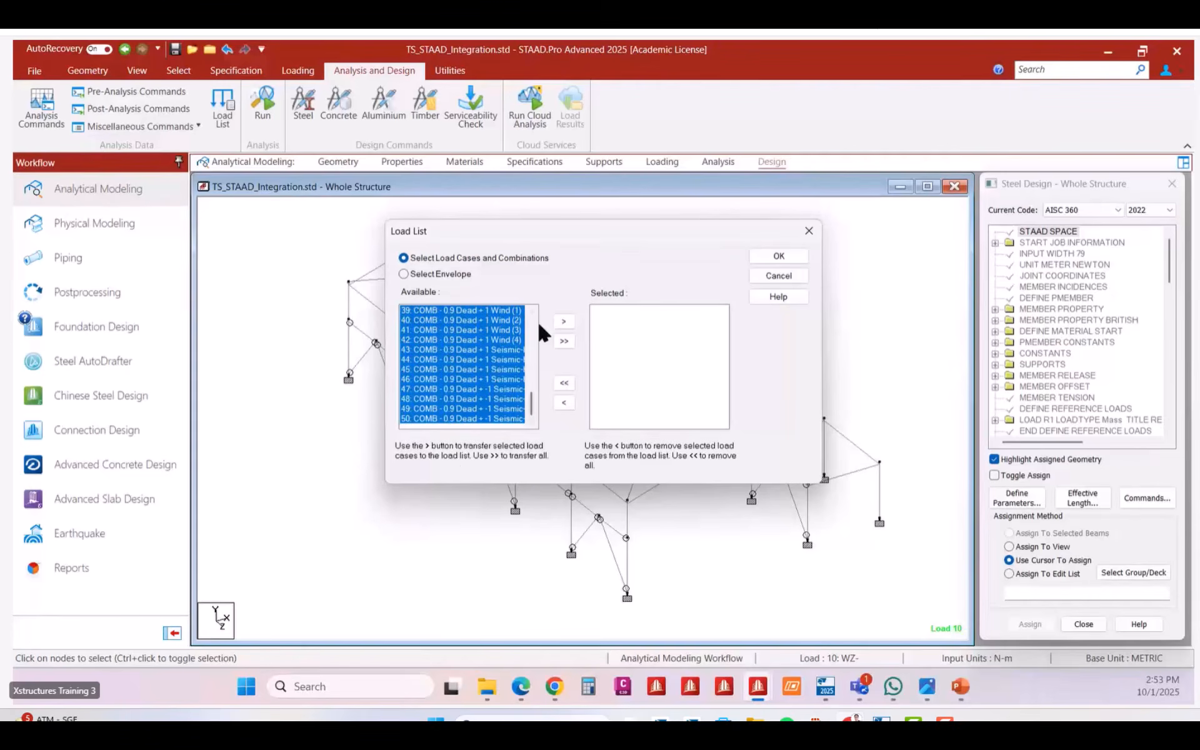
pyautogui.click(563, 321)
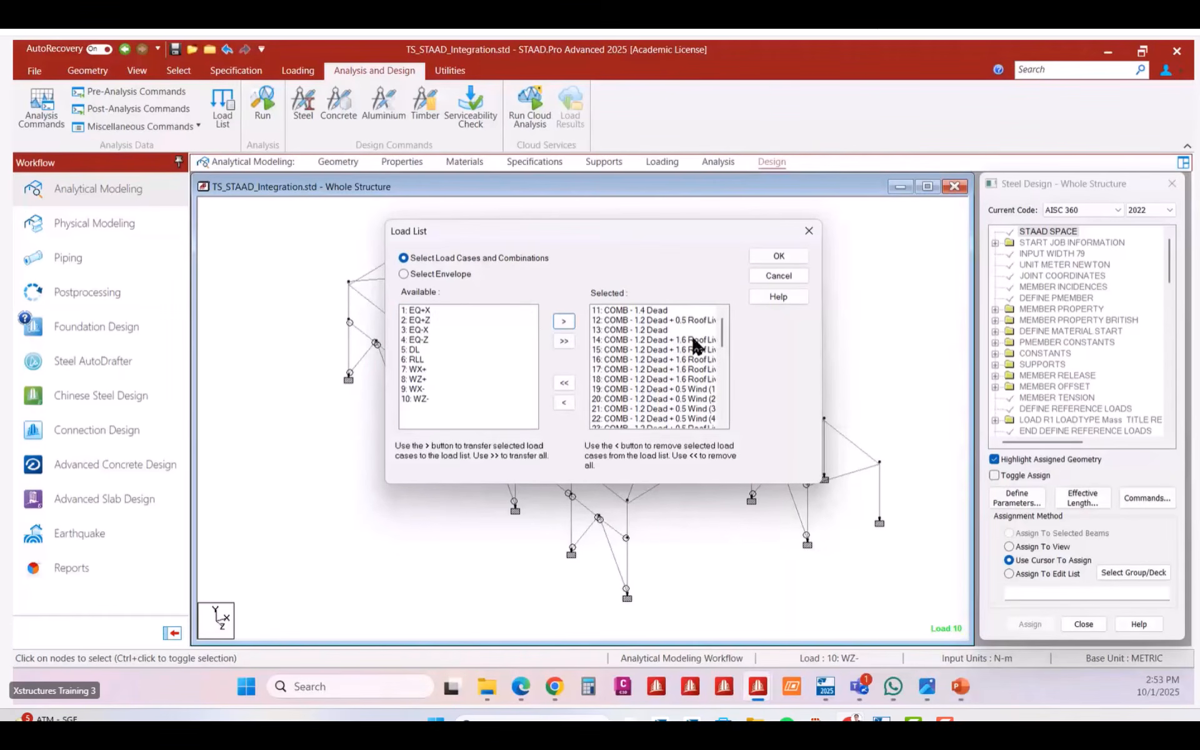
pyautogui.press('Return')
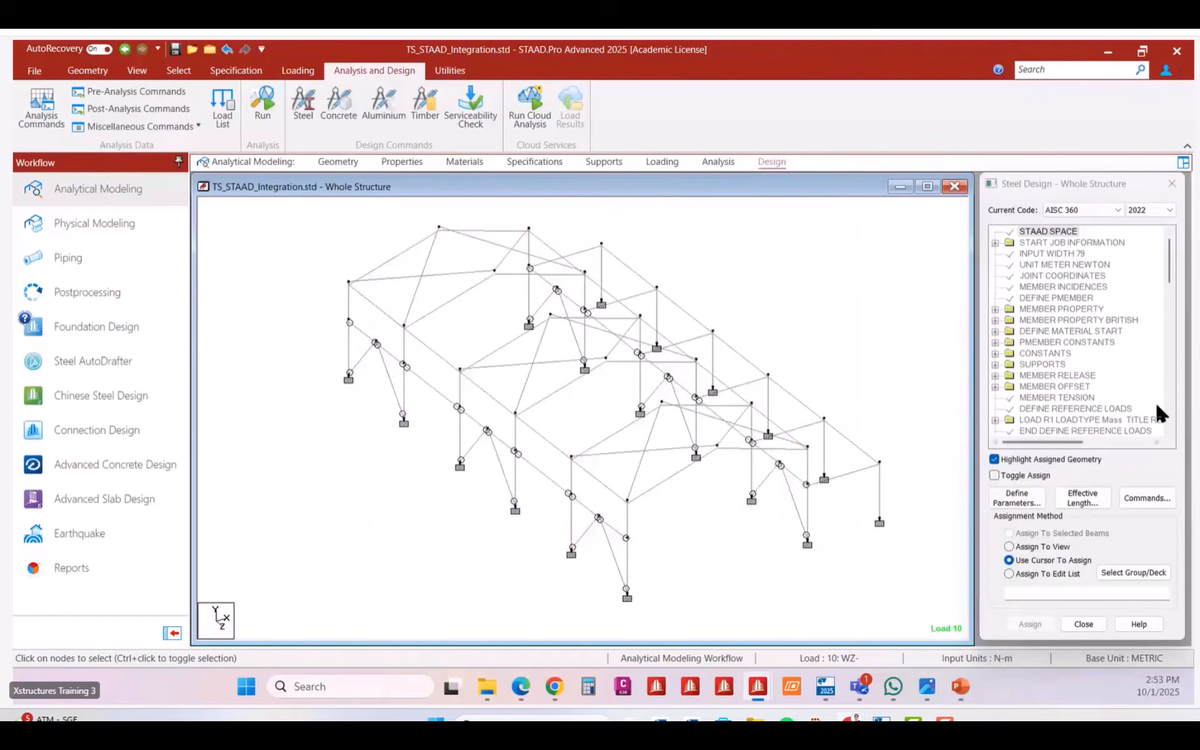
# Set the steel design code to AISC 360 2016 and add the METHOD parameter as LRFD.
pyautogui.click(1153, 210)
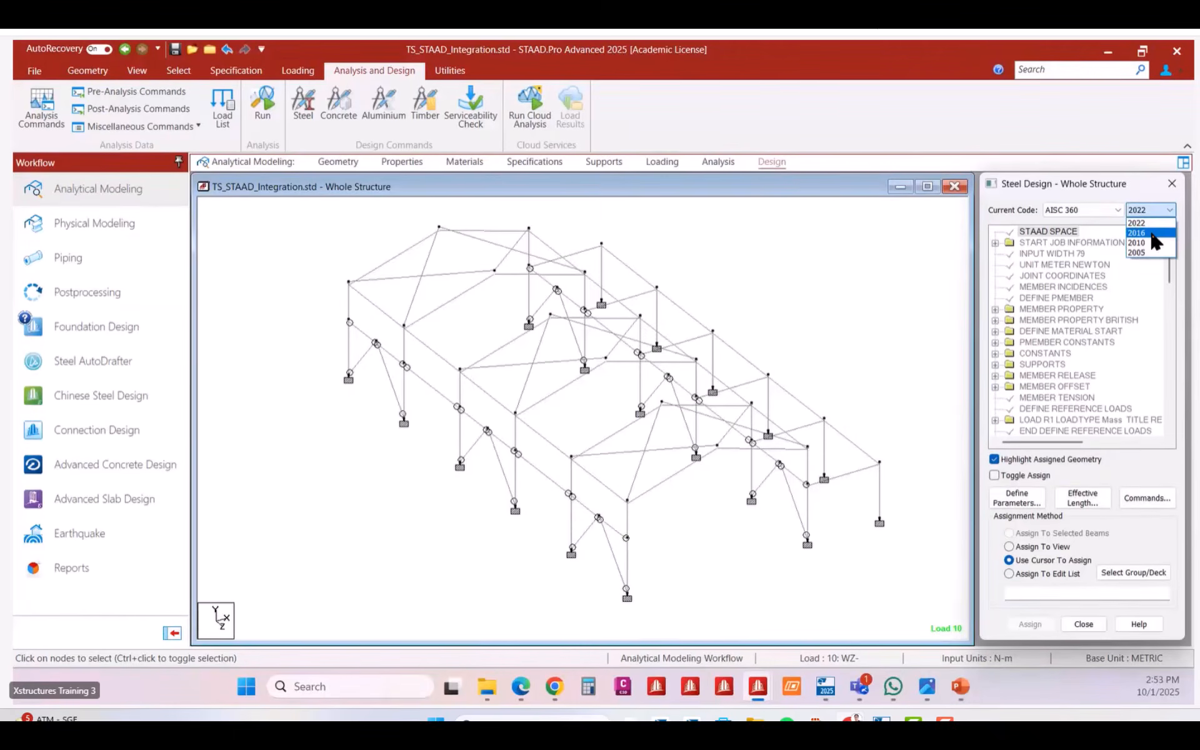
pyautogui.click(1137, 232)
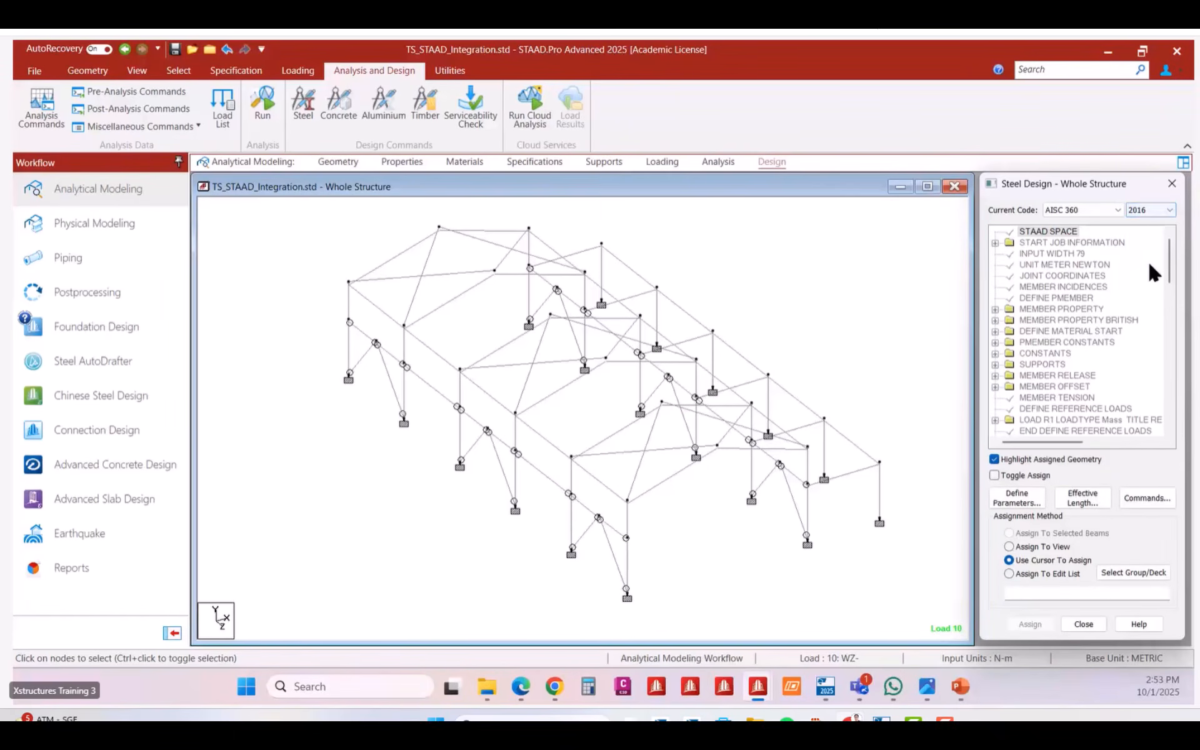
pyautogui.click(1029, 506)
pyautogui.click(489, 481)
pyautogui.click(695, 550)
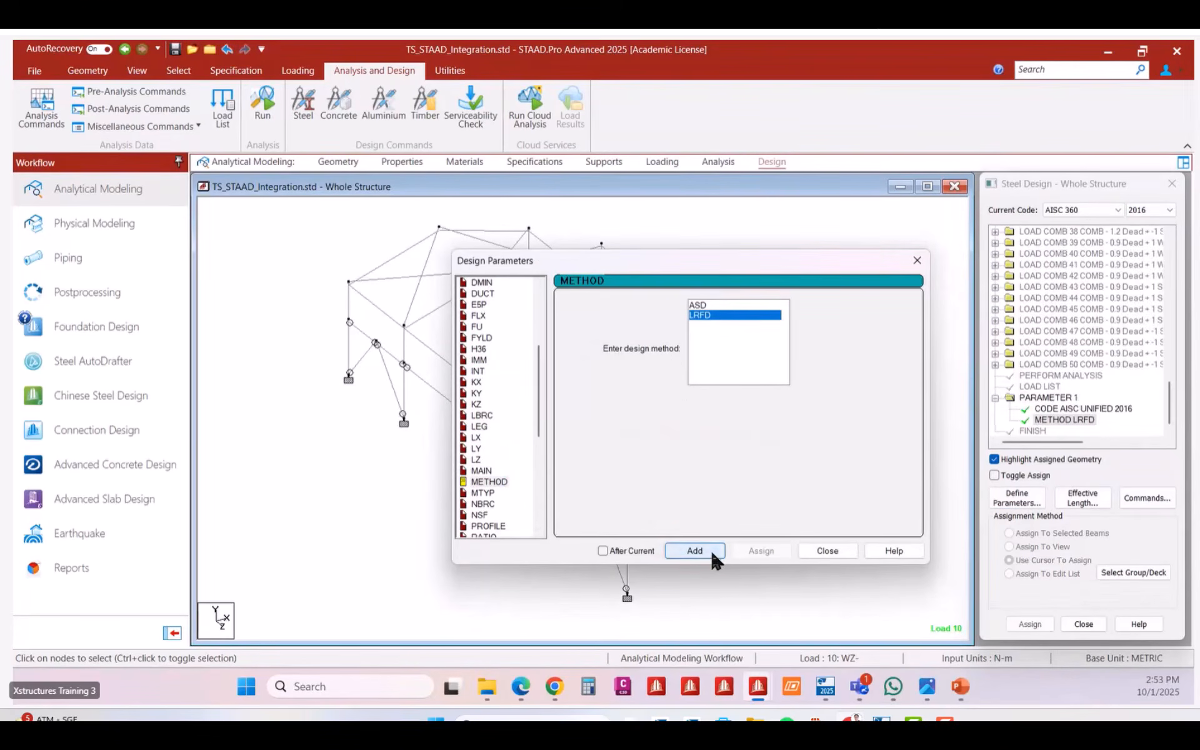
# Add the FYLD yield strength parameter with 2.48213e+08 N/m2 and finish defining design parameters.
pyautogui.click(482, 338)
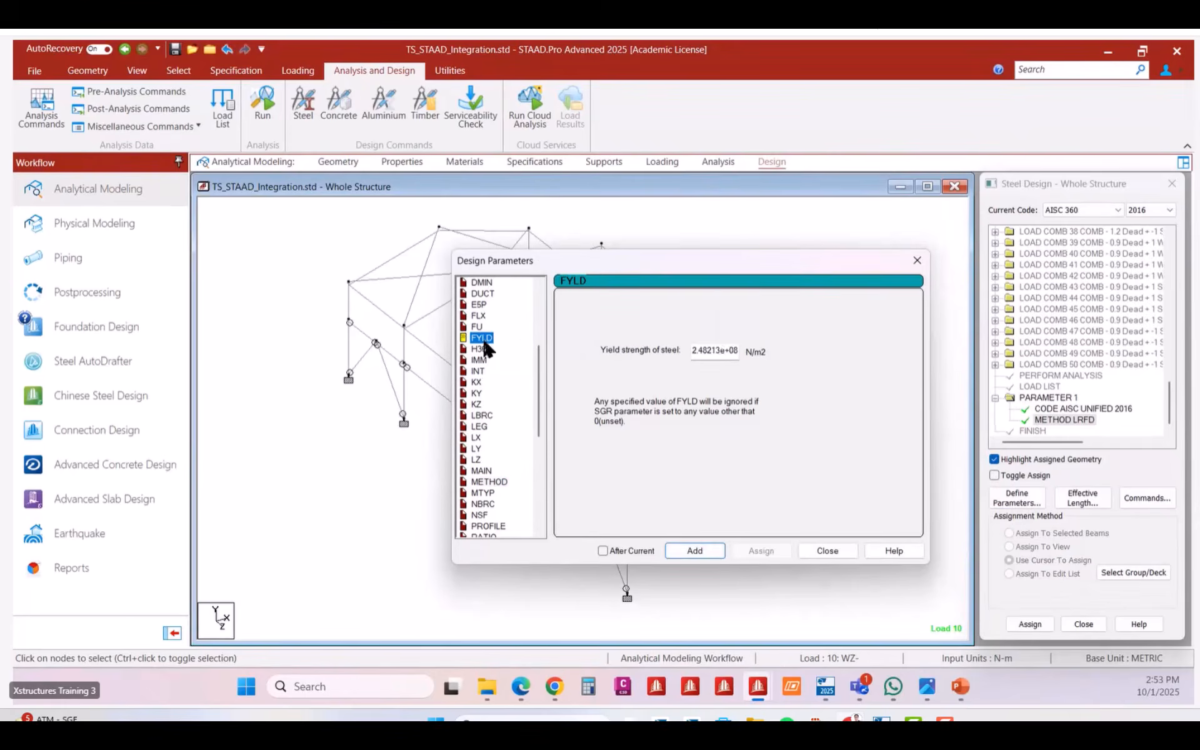
pyautogui.click(695, 551)
pyautogui.click(827, 550)
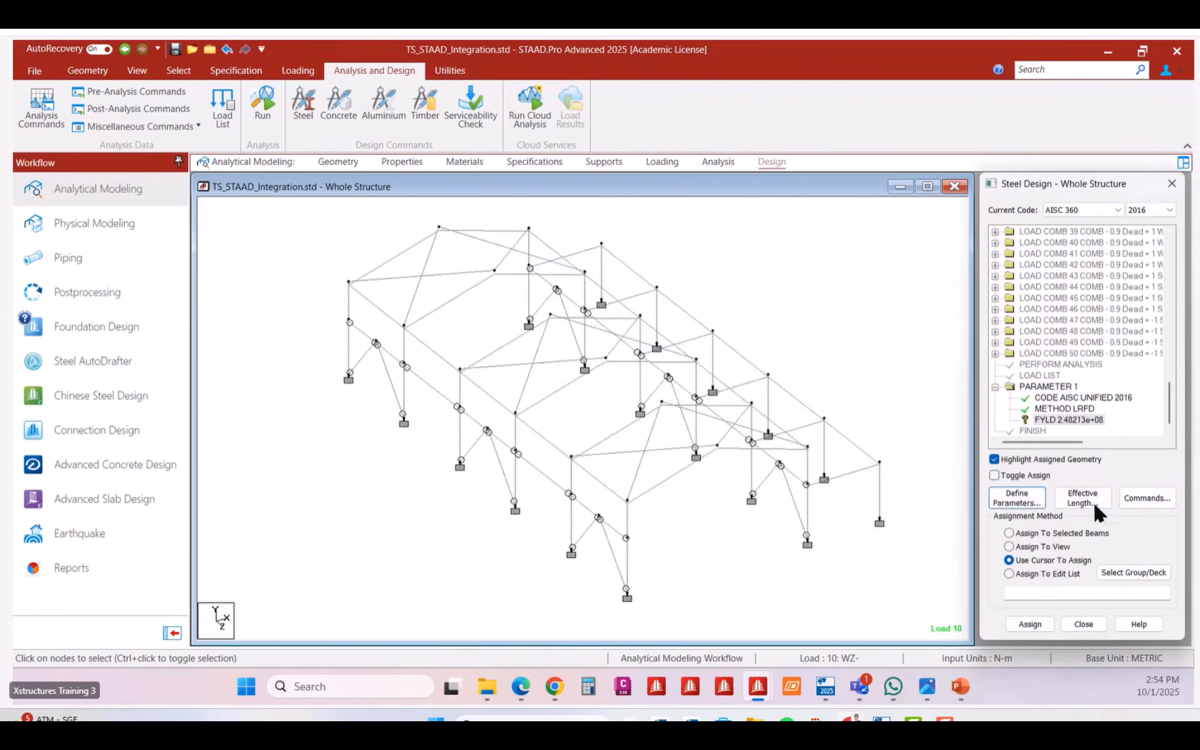
# Add the CHECK CODE design command to the steel design commands.
pyautogui.click(1142, 499)
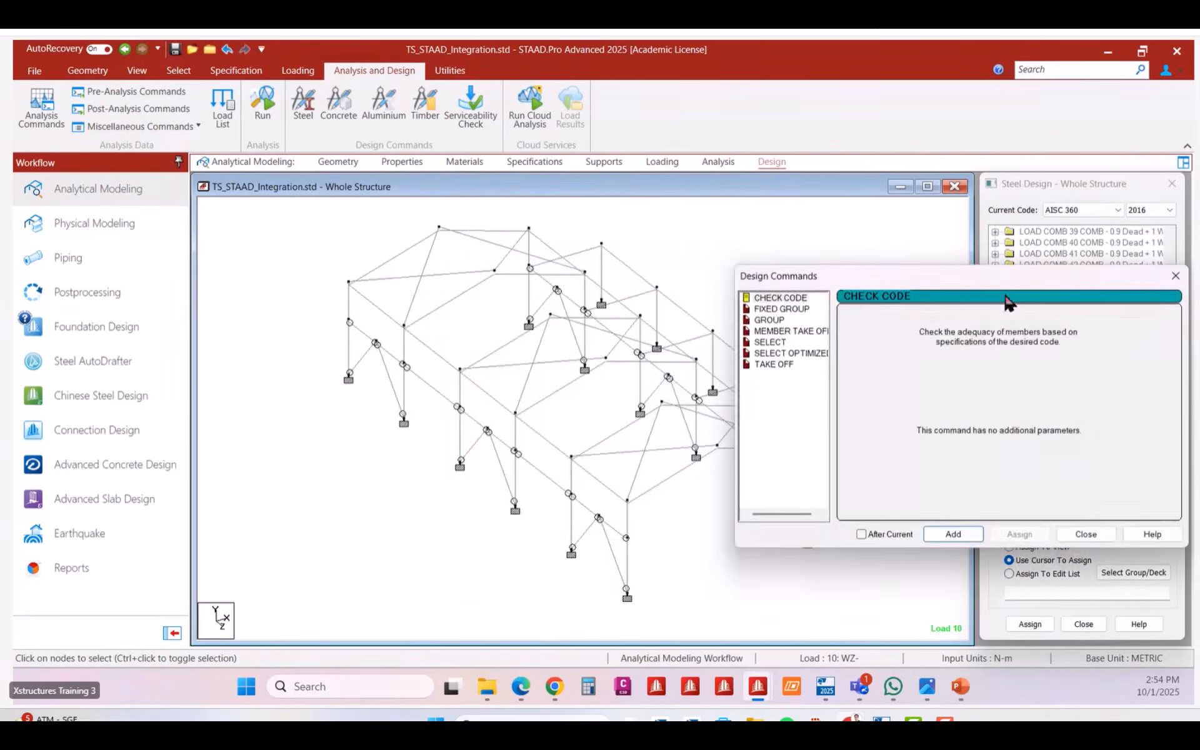
pyautogui.moveTo(1005, 296); pyautogui.dragTo(730, 283)
pyautogui.click(529, 294)
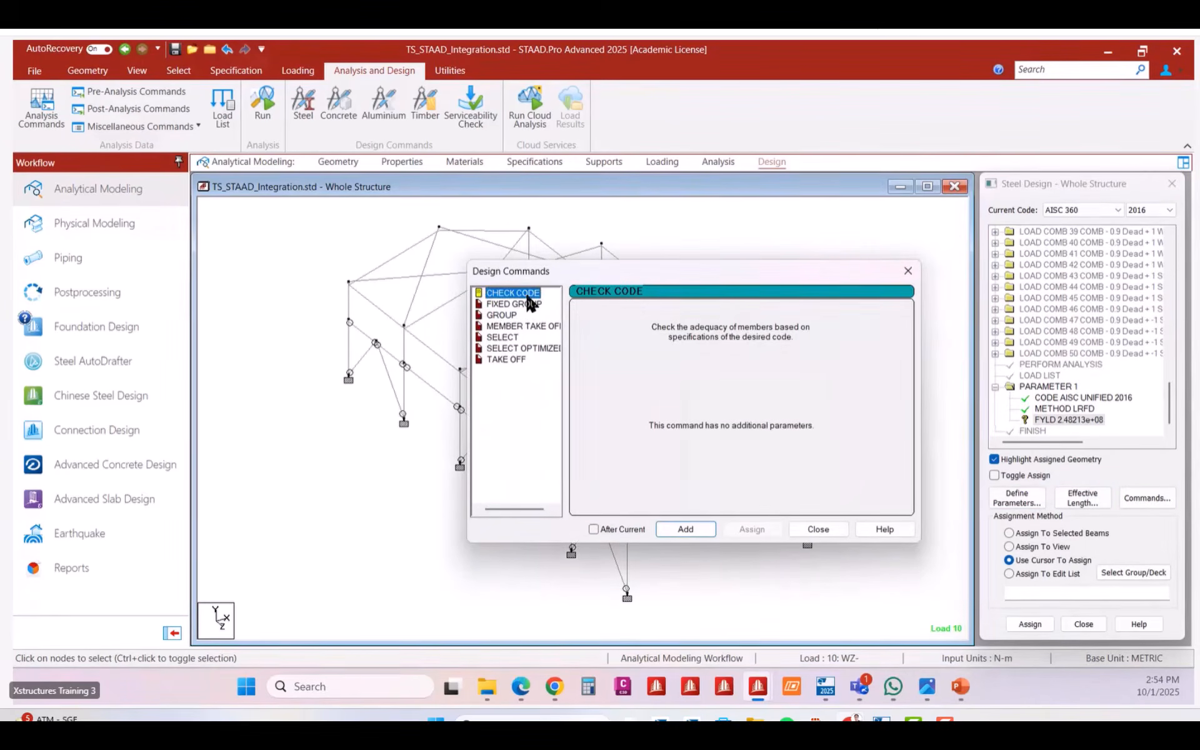
pyautogui.click(695, 526)
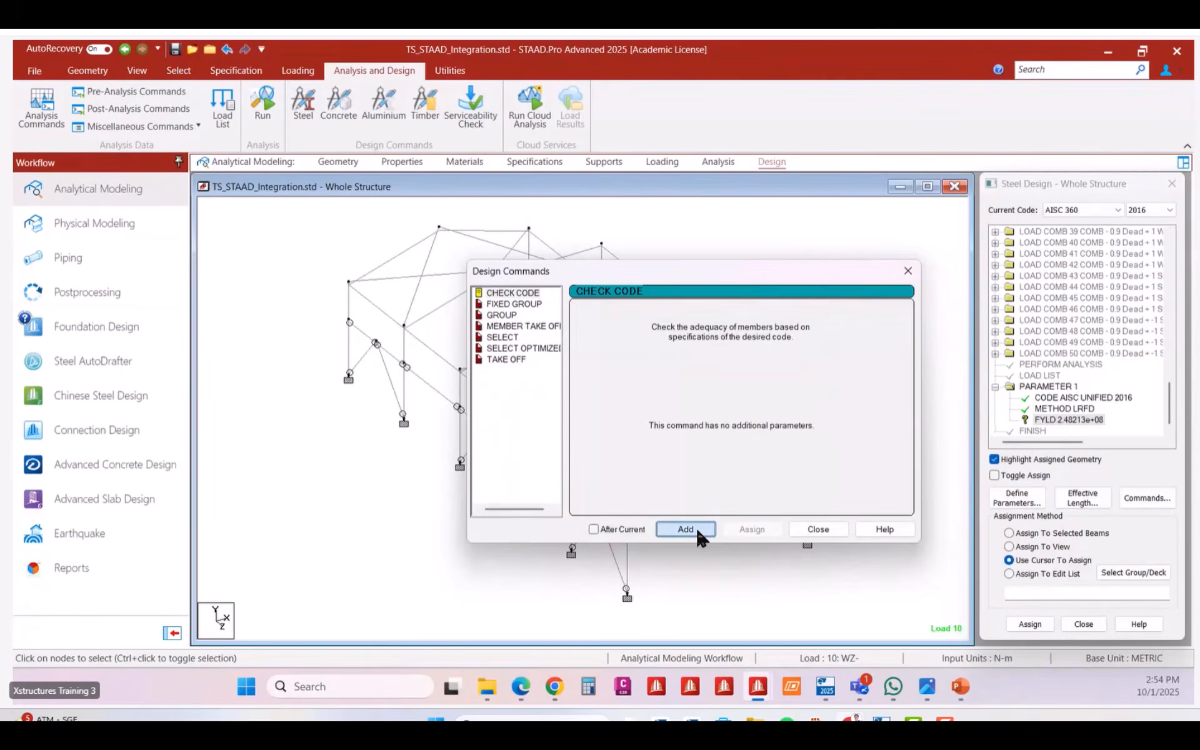
pyautogui.click(835, 531)
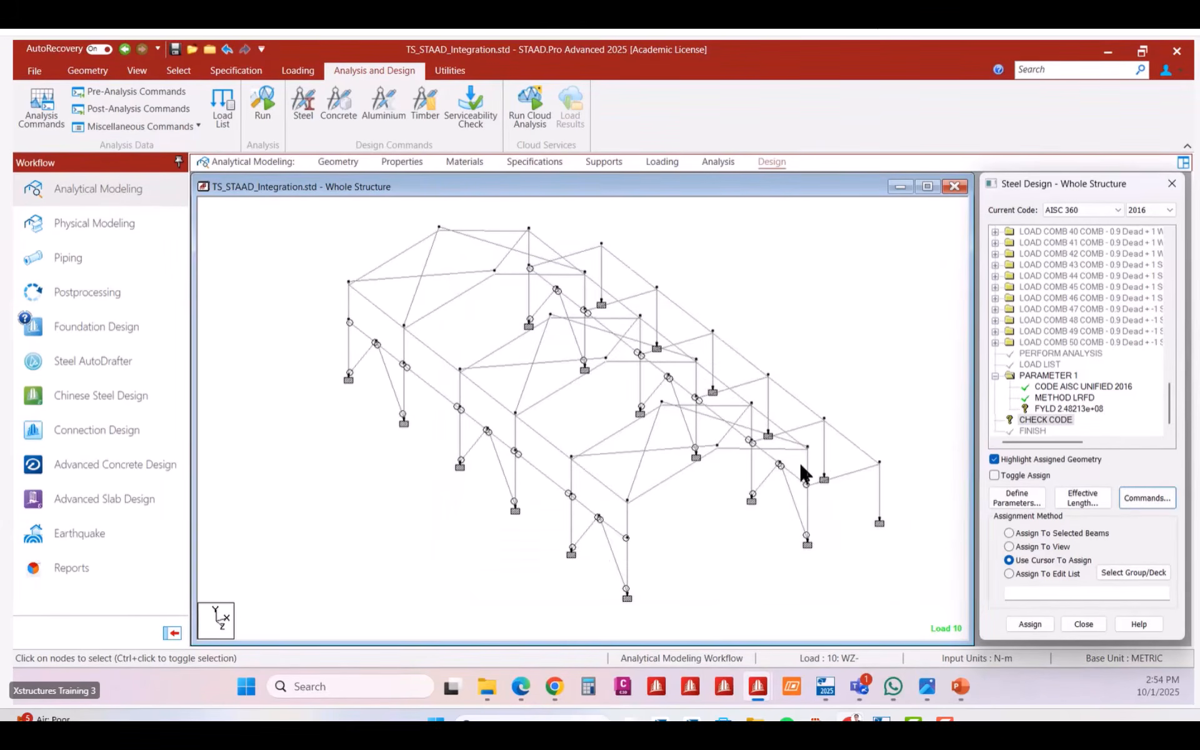
# Assign the FYLD 2.48213e+08 parameter to all members in the view.
pyautogui.scroll(-2, 800, 462)
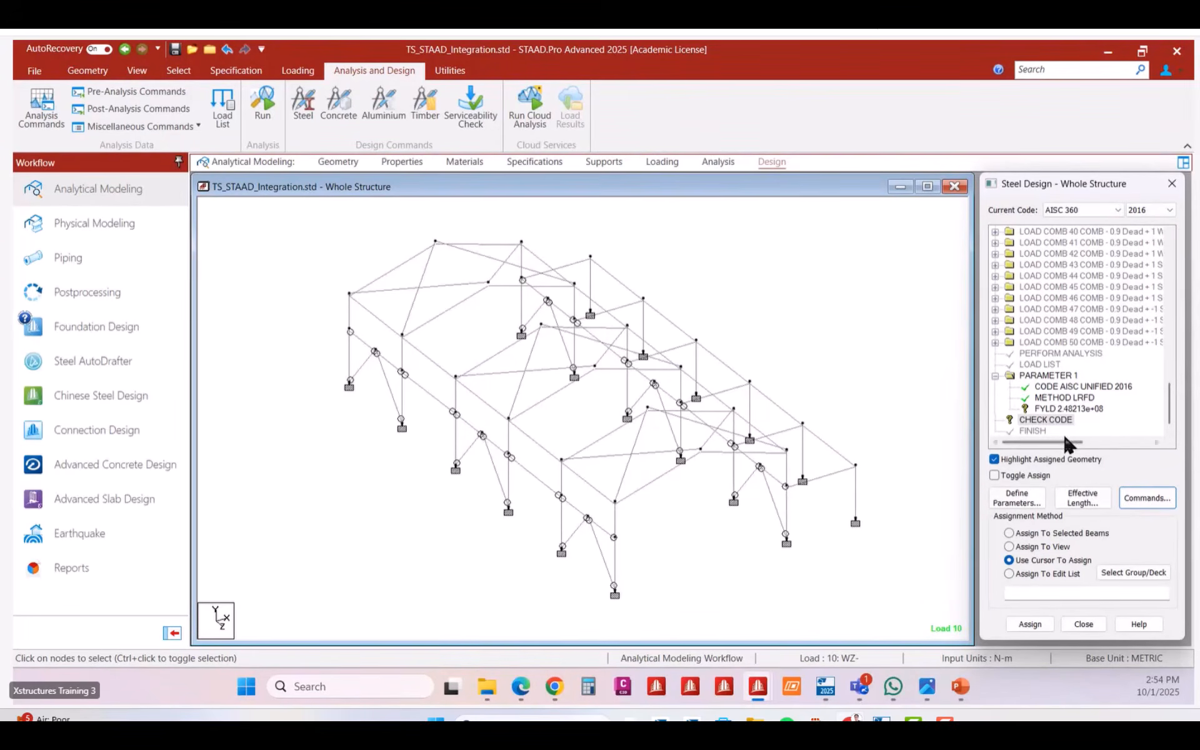
pyautogui.click(1068, 409)
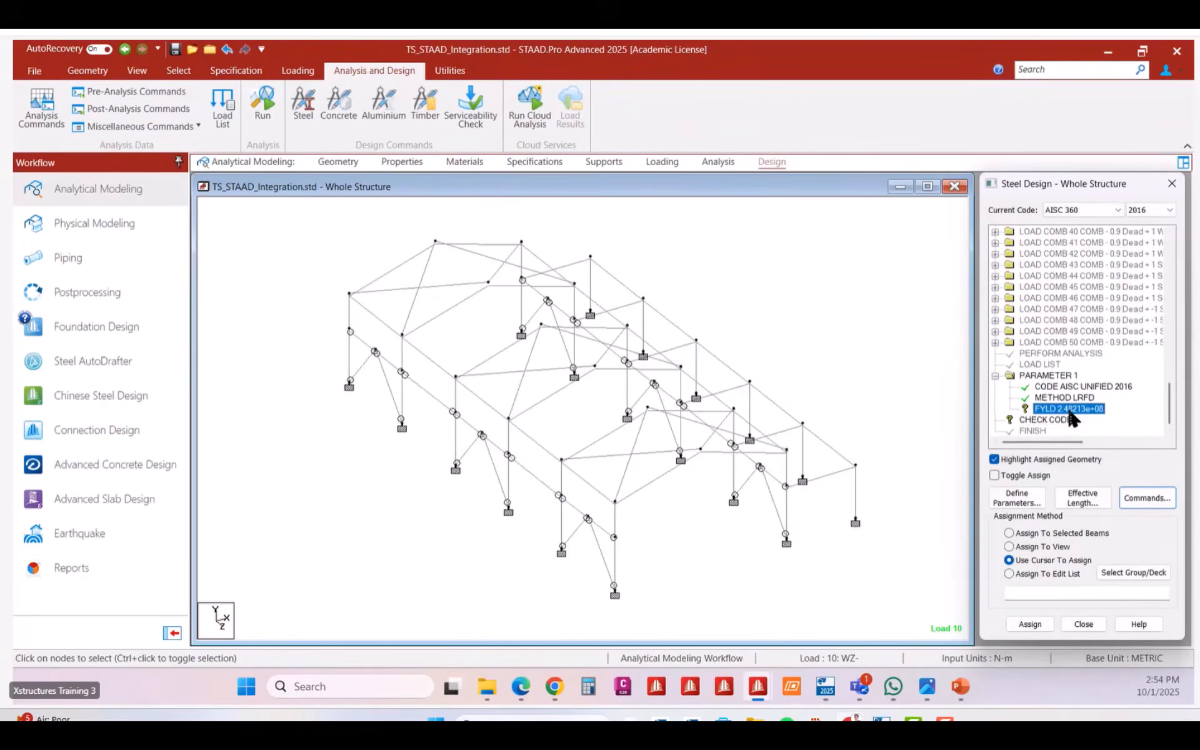
pyautogui.click(1056, 548)
pyautogui.click(1045, 617)
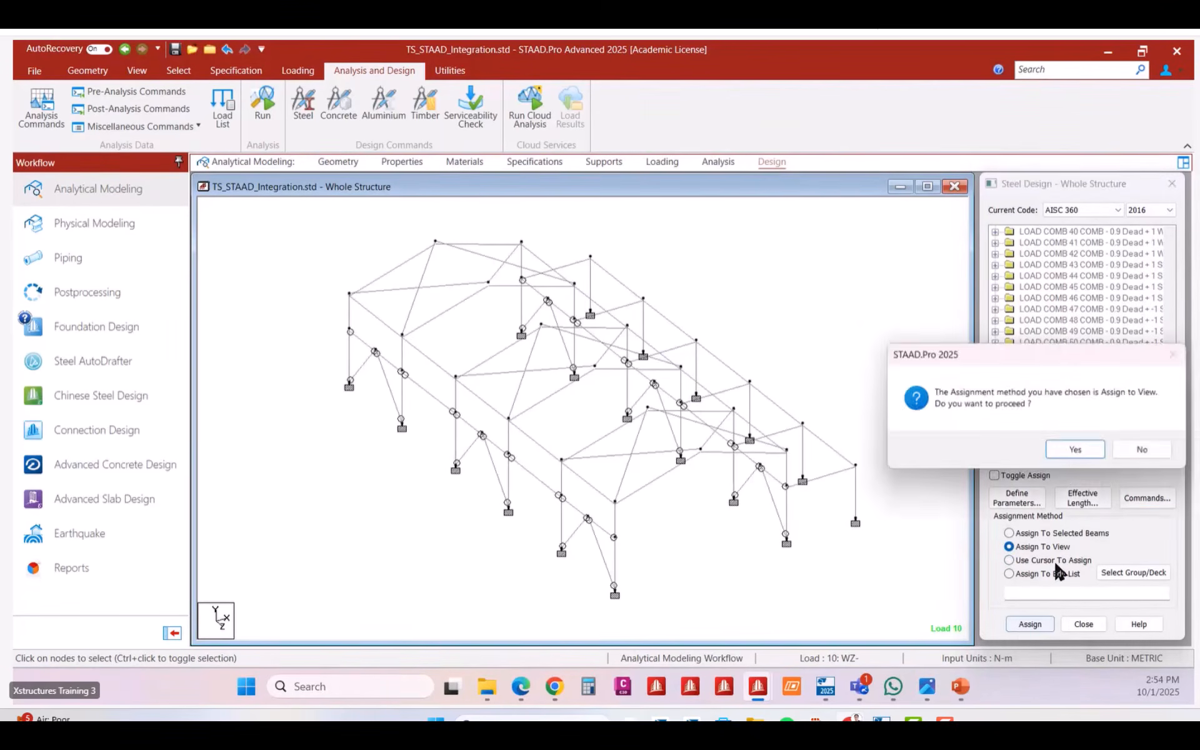
pyautogui.click(1075, 449)
# Select the beams with the Cir 0.02 section, invert the beam selection and display only the resulting members.
pyautogui.click(1024, 419)
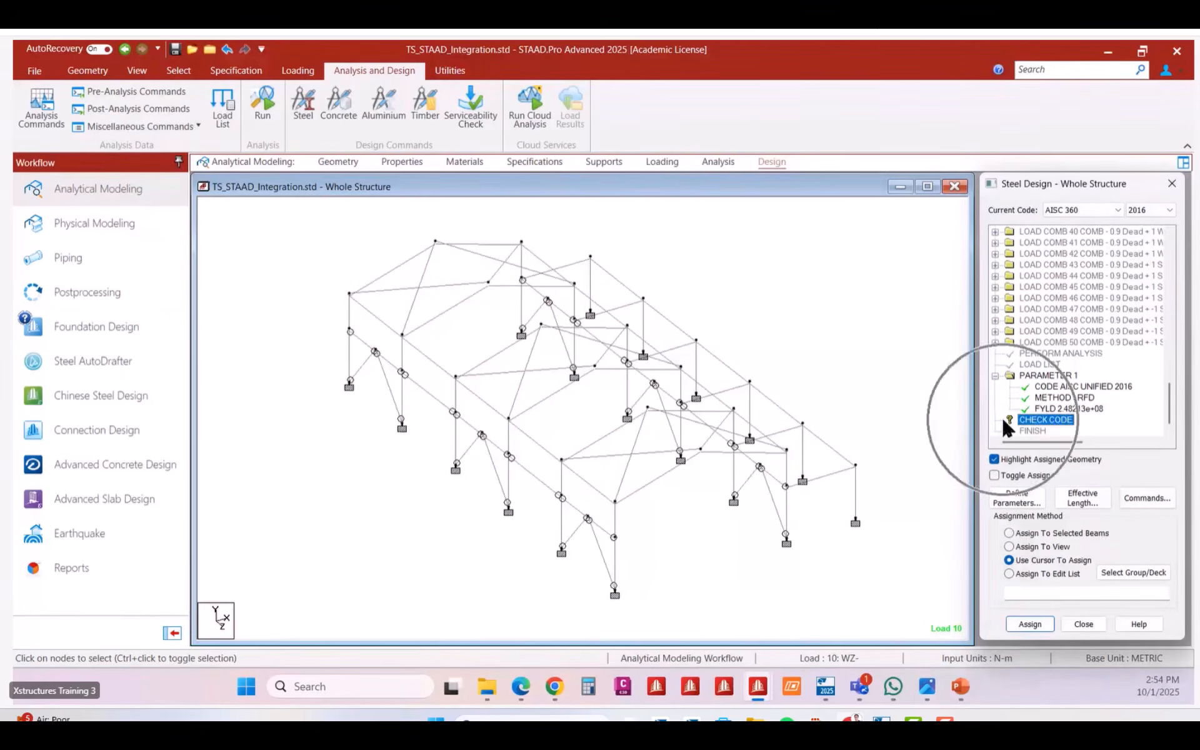
pyautogui.click(402, 162)
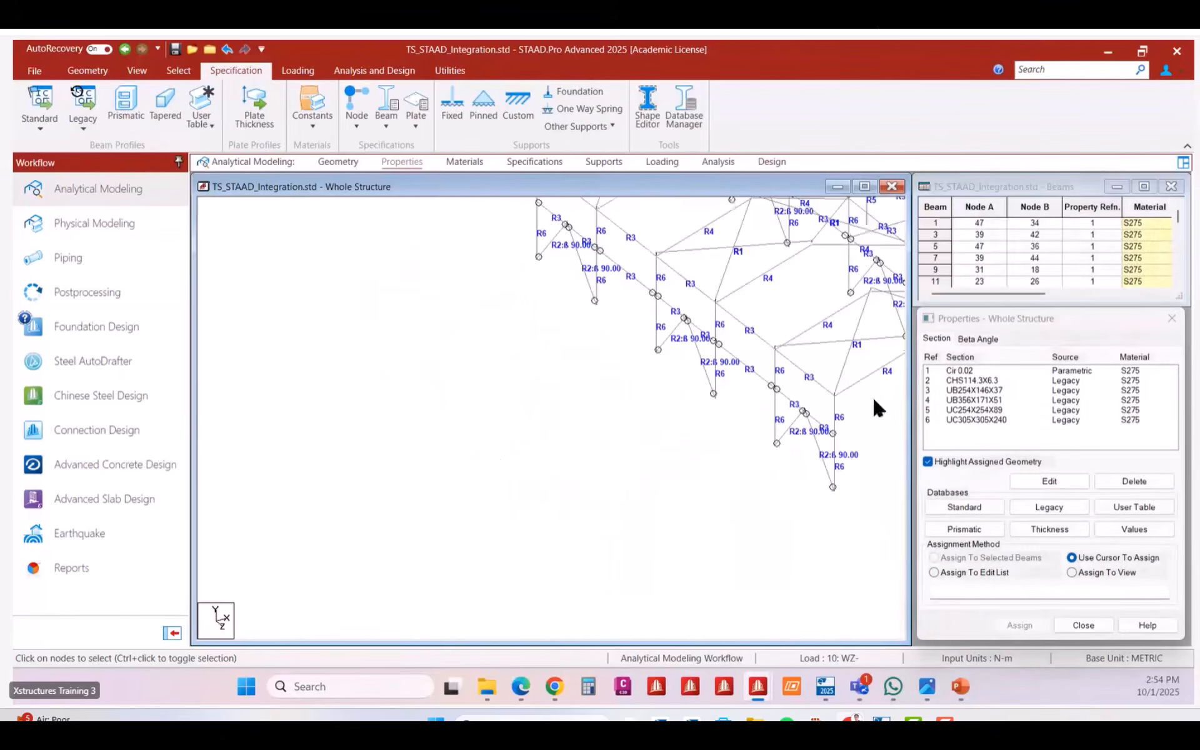
pyautogui.scroll(-3, 793, 318)
pyautogui.moveTo(793, 318); pyautogui.dragTo(782, 406, button='middle')
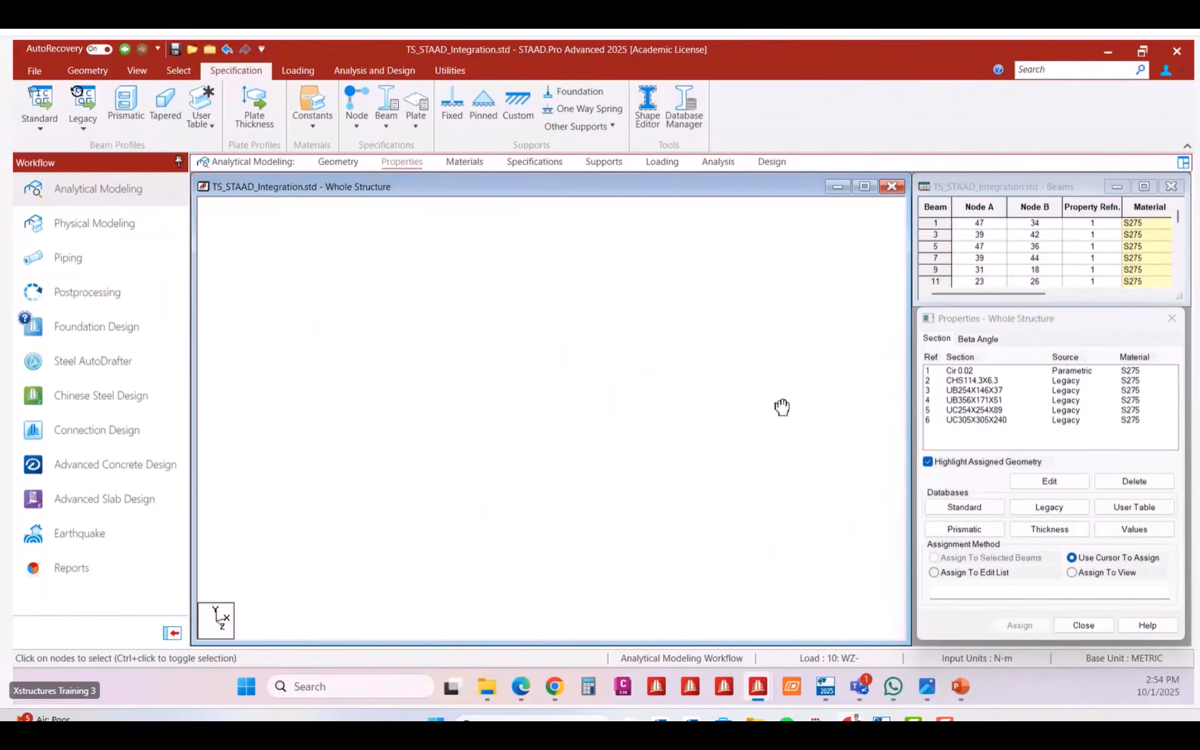
pyautogui.click(958, 372)
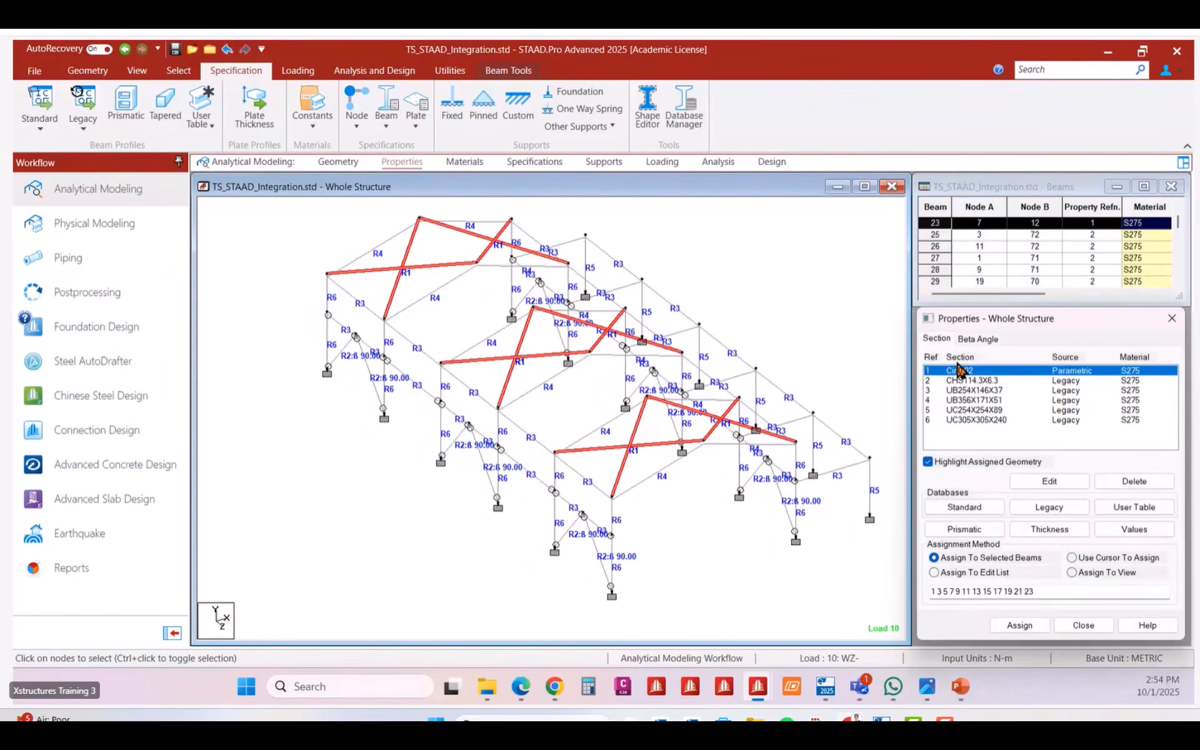
pyautogui.moveTo(854, 390); pyautogui.dragTo(698, 445, button='middle')
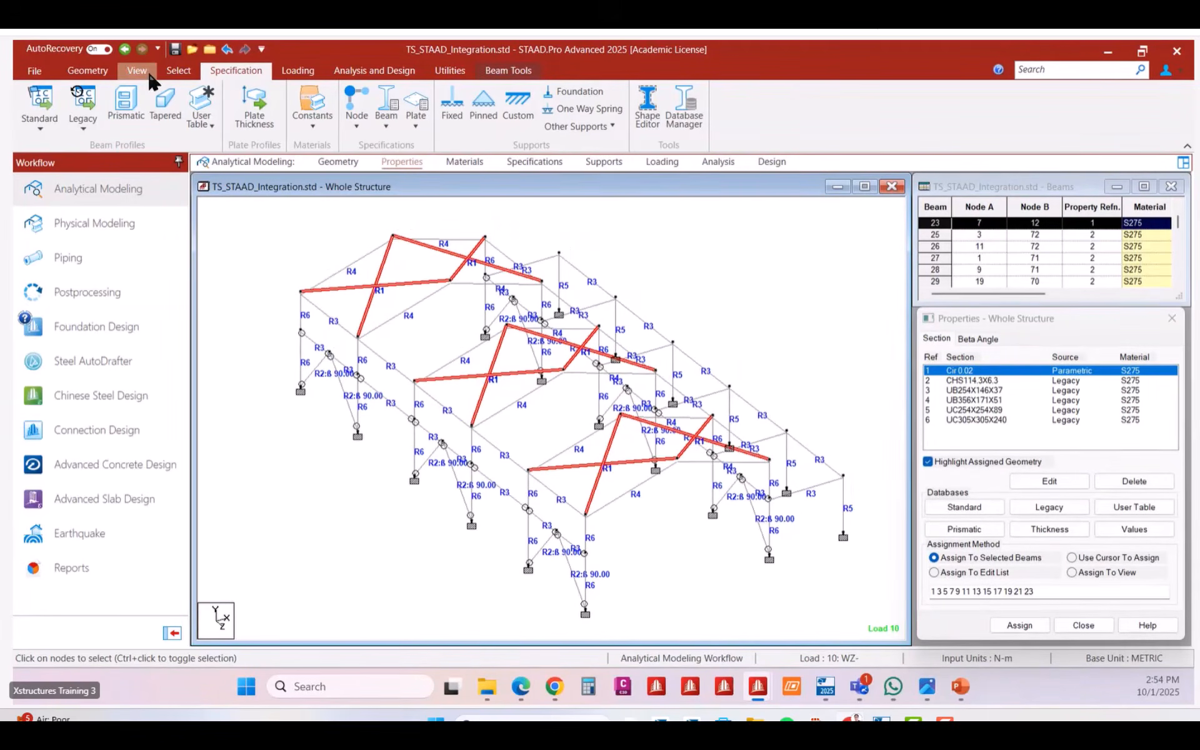
pyautogui.click(178, 71)
pyautogui.click(572, 110)
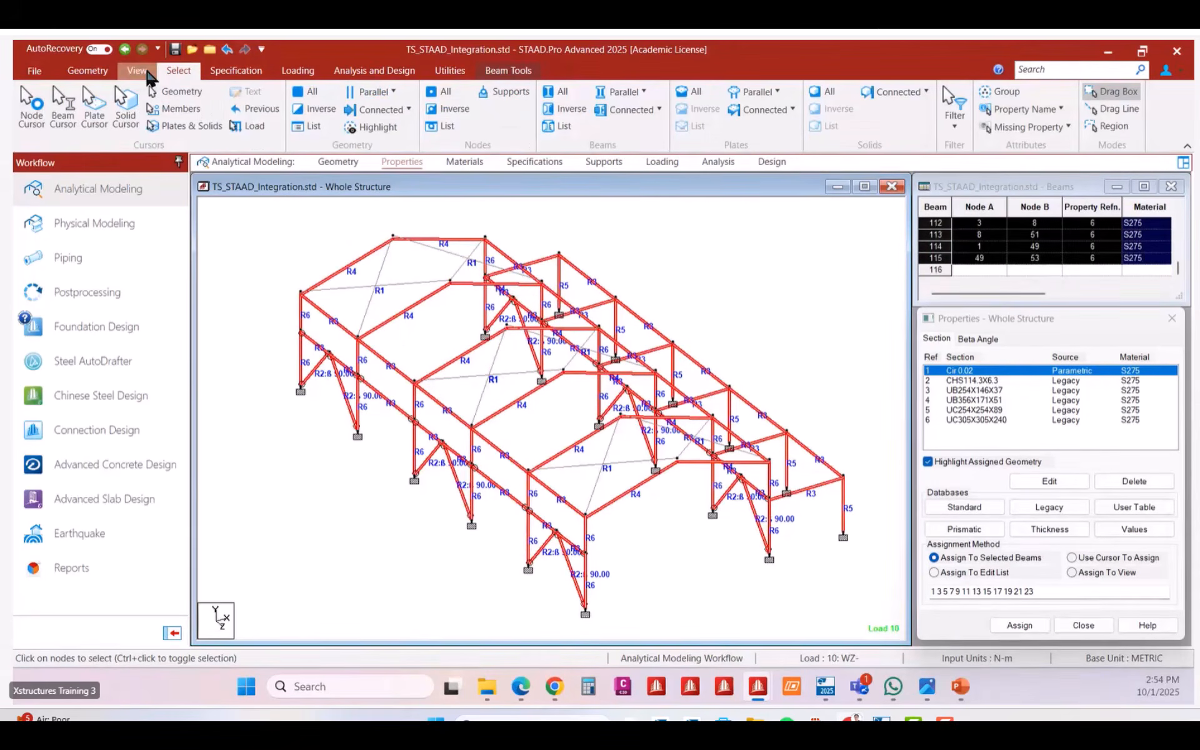
pyautogui.click(148, 71)
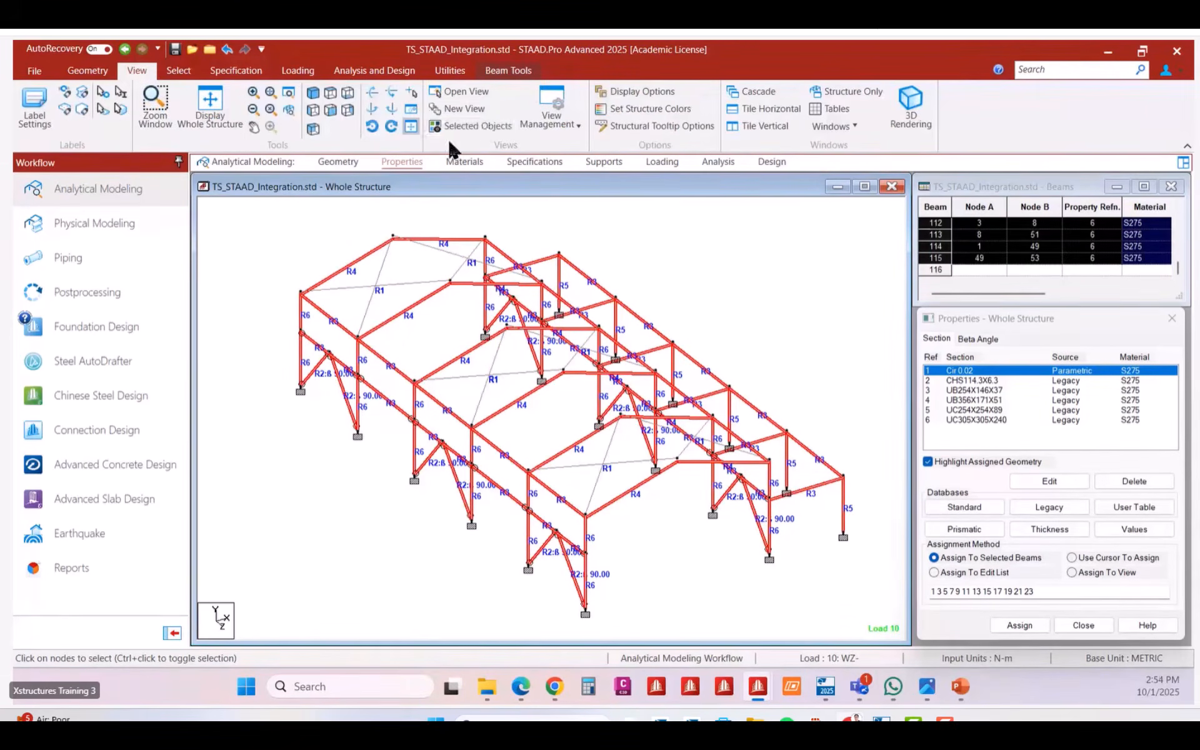
pyautogui.click(481, 126)
# Assign the CHECK CODE command to all members in the current view.
pyautogui.click(782, 167)
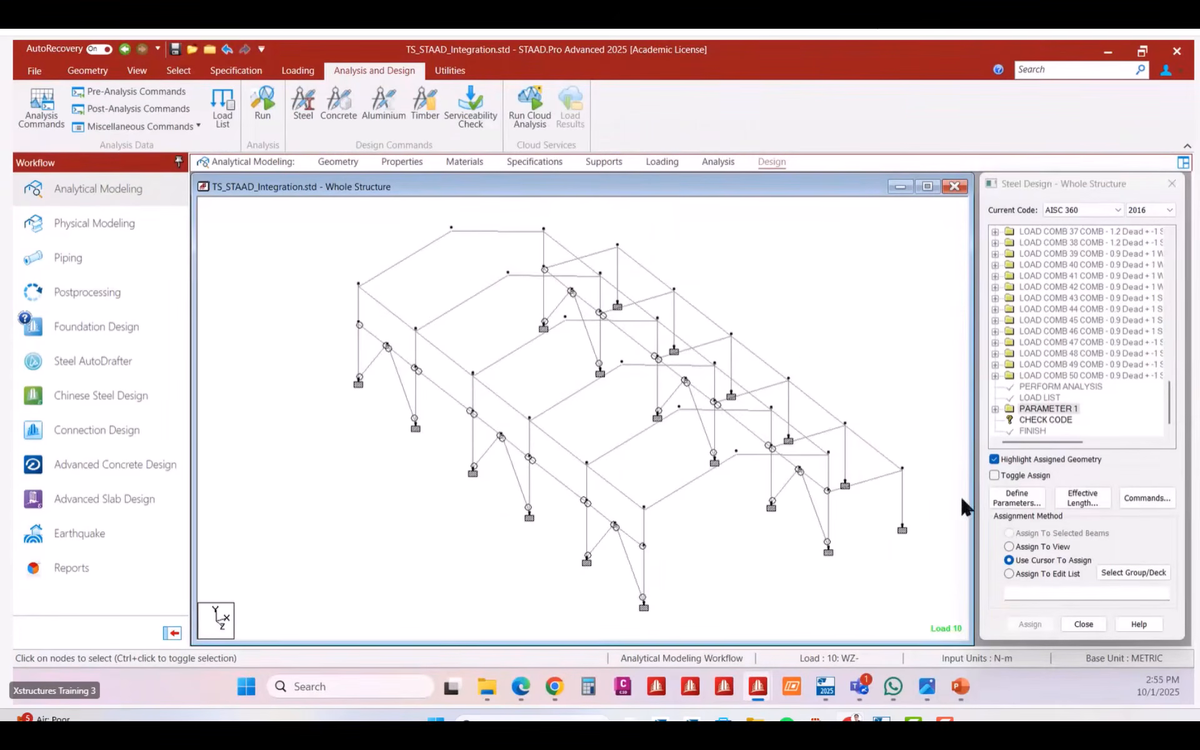
pyautogui.click(1045, 420)
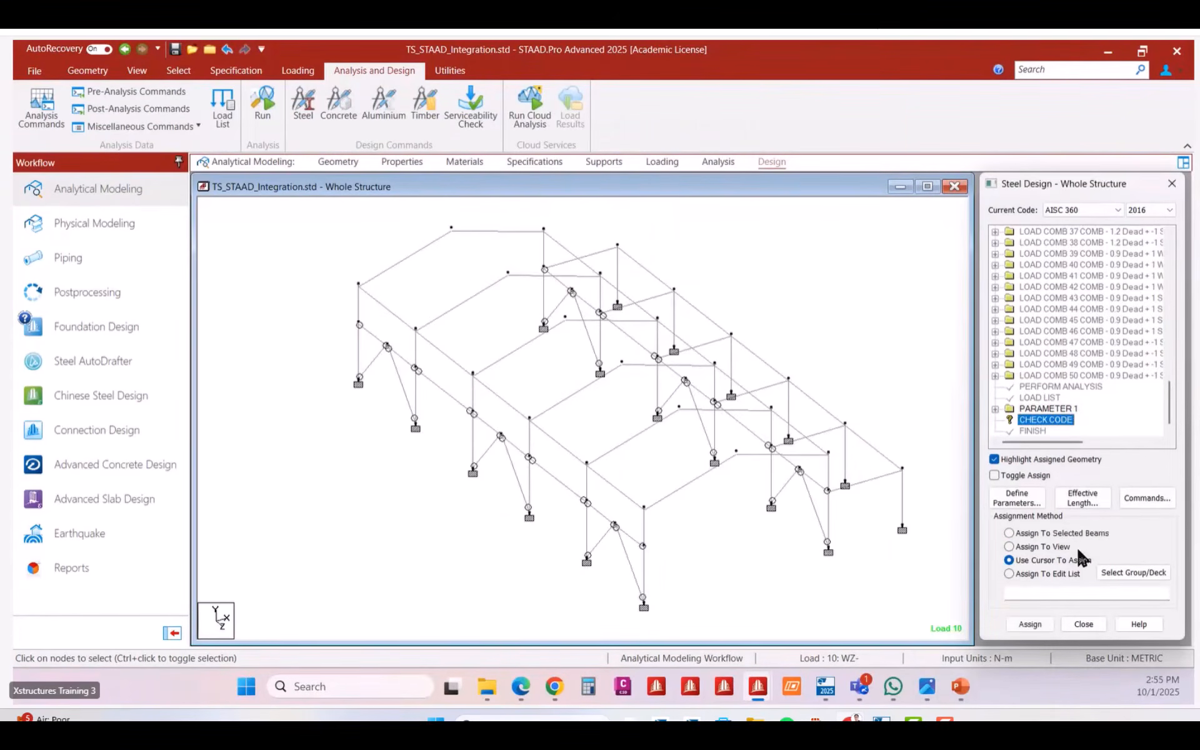
pyautogui.click(1040, 542)
pyautogui.click(1030, 623)
pyautogui.click(1067, 447)
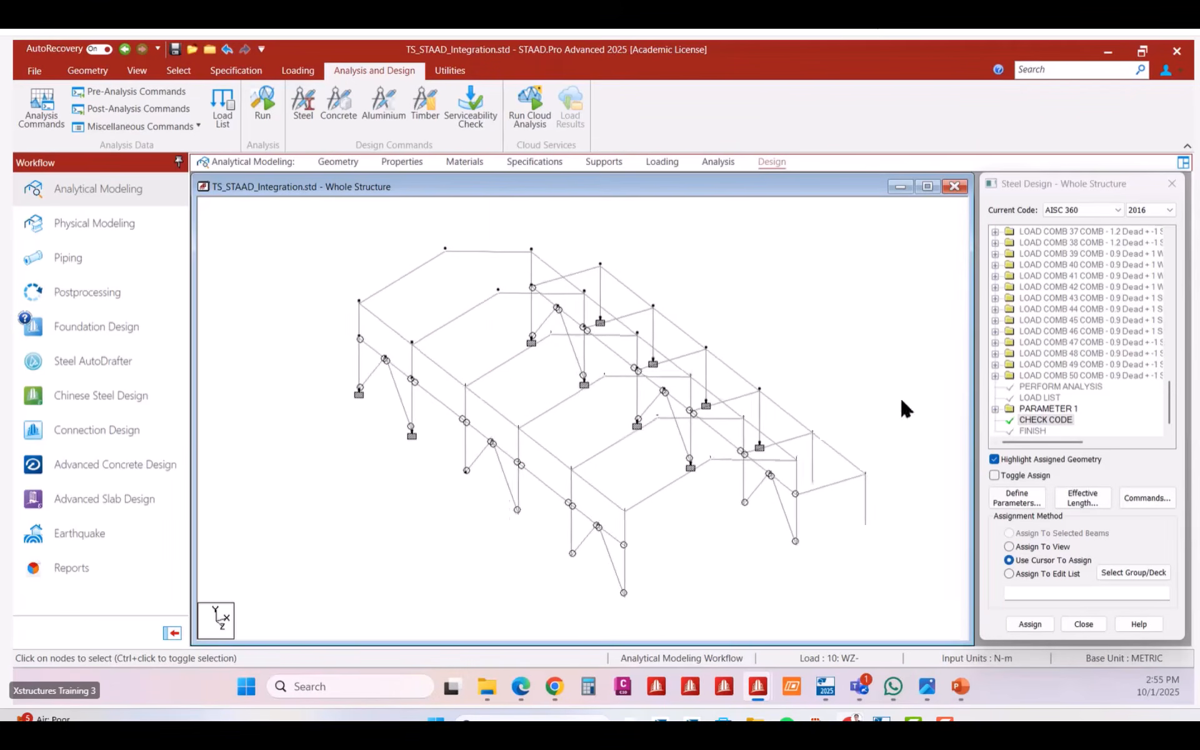
# Open the model's command file in the editor and go to seismic load case 1 (EQ+X).
pyautogui.moveTo(1169, 407); pyautogui.dragTo(1169, 246)
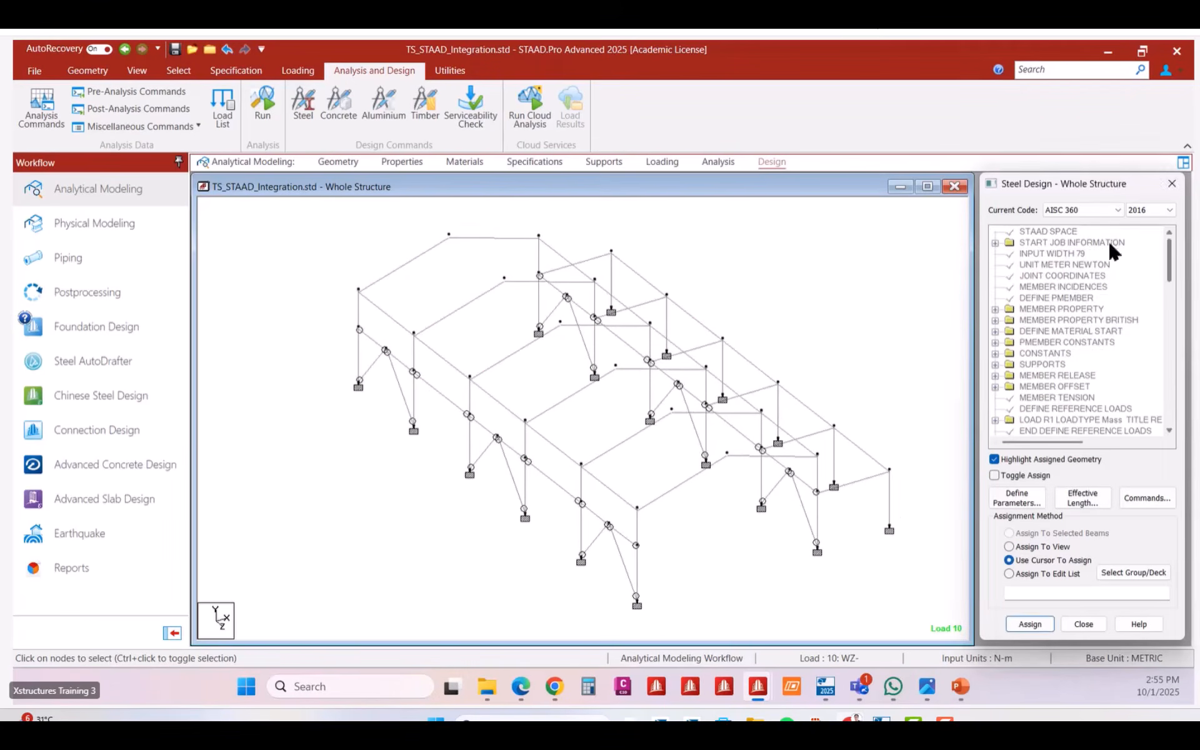
pyautogui.click(779, 238)
pyautogui.click(442, 71)
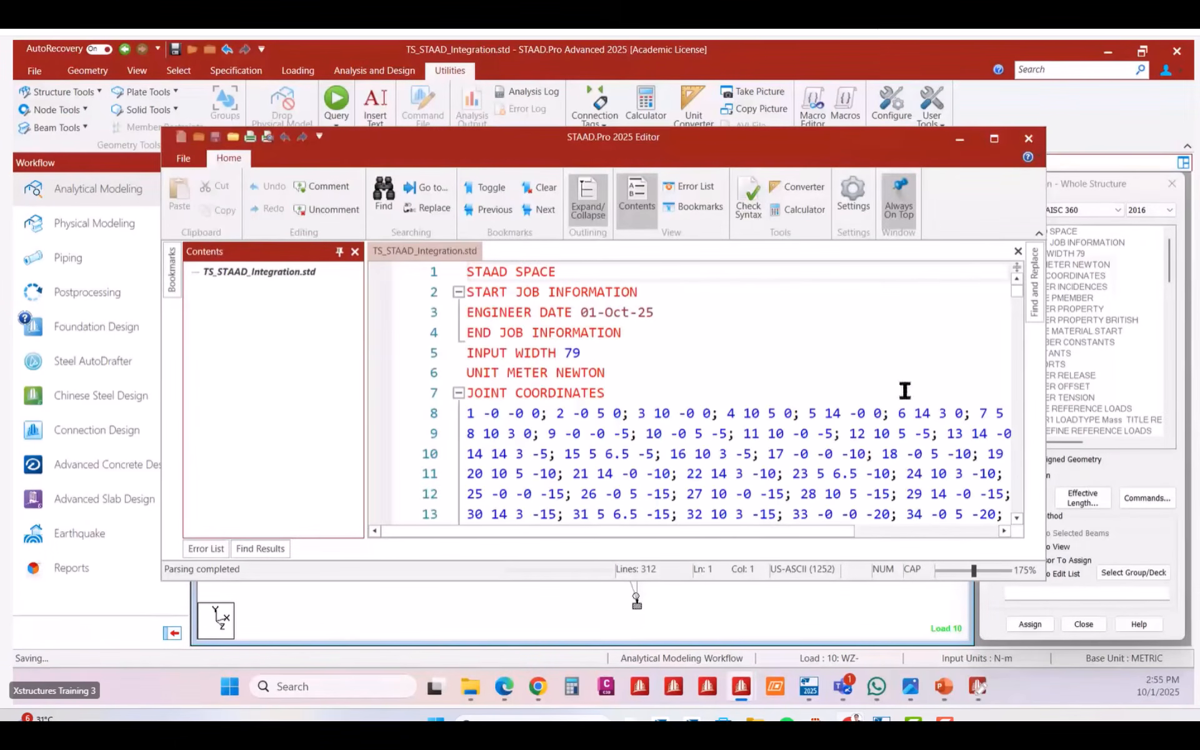
pyautogui.moveTo(850, 129); pyautogui.dragTo(850, 89)
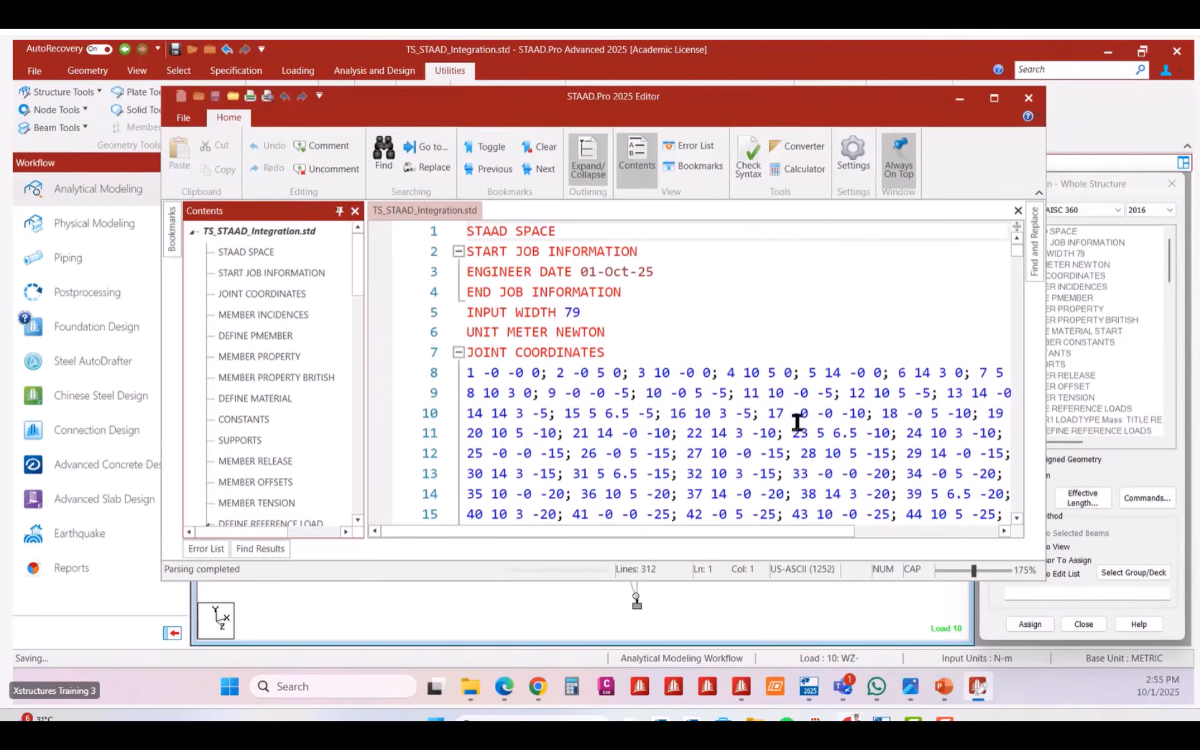
pyautogui.keyDown('ctrl'); pyautogui.scroll(-1, 797, 424); pyautogui.keyUp('ctrl')
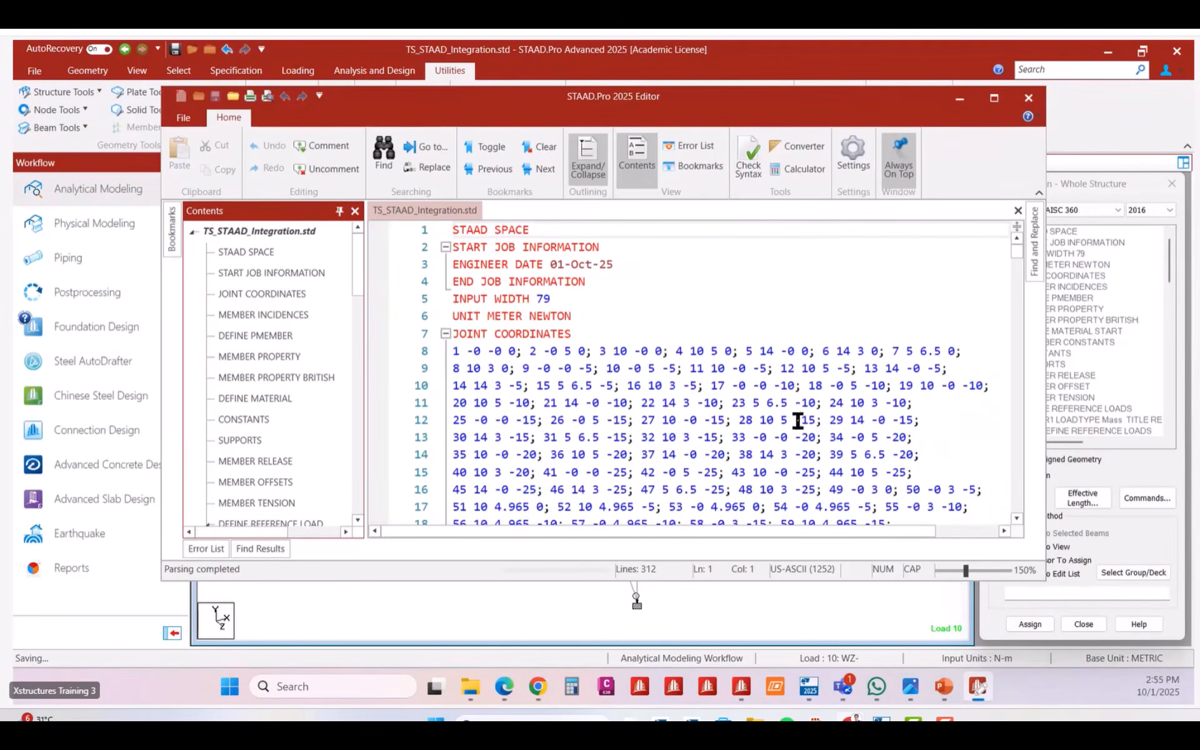
pyautogui.scroll(-2, 797, 424)
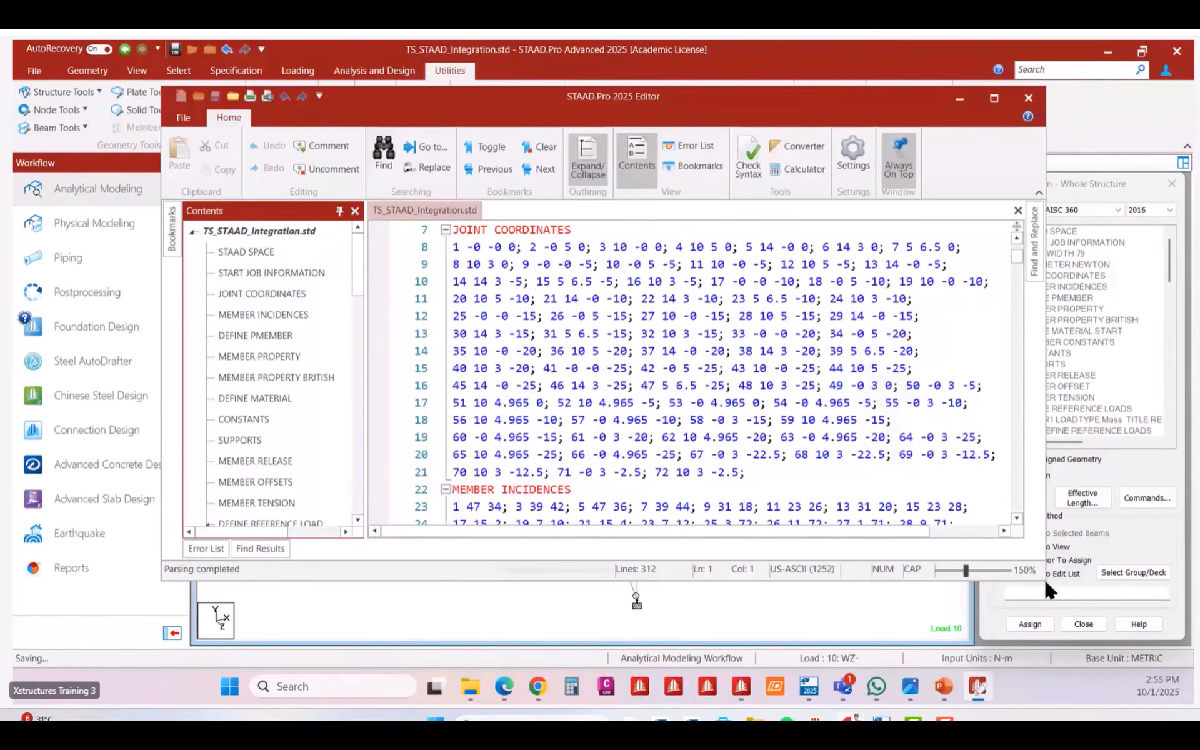
pyautogui.keyDown('ctrl'); pyautogui.scroll(-1, 728, 461); pyautogui.keyUp('ctrl')
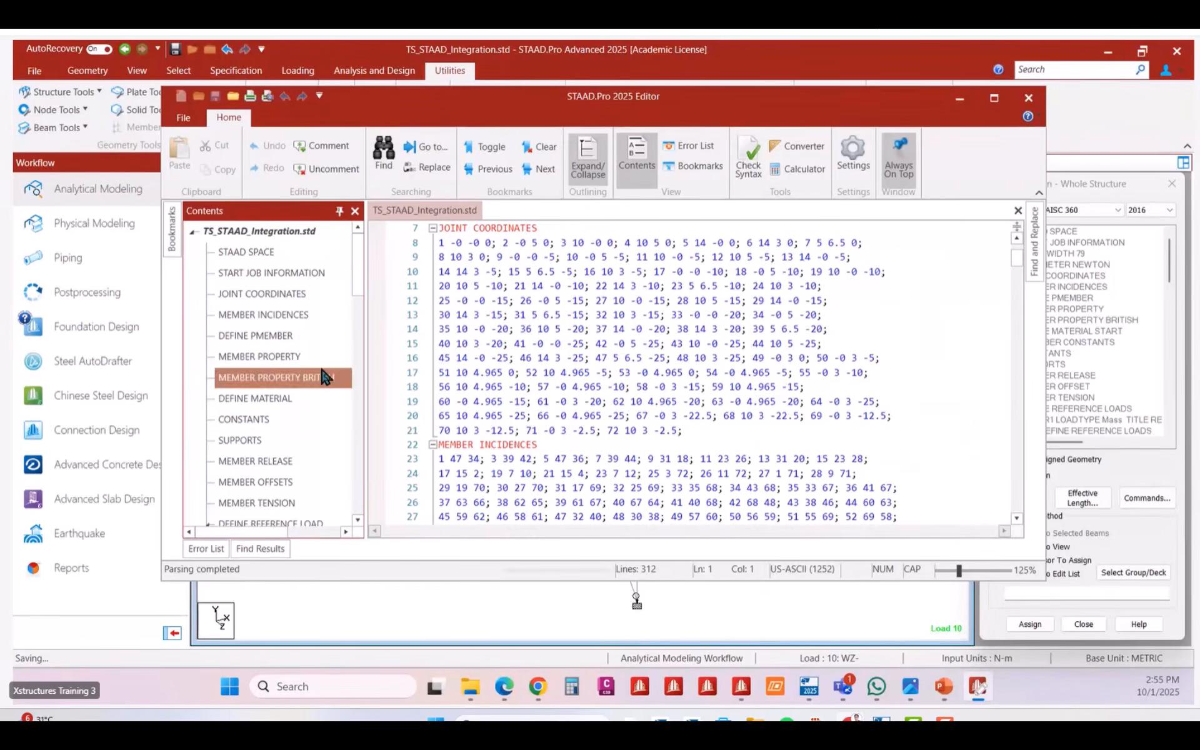
pyautogui.scroll(-5, 359, 299)
pyautogui.click(324, 283)
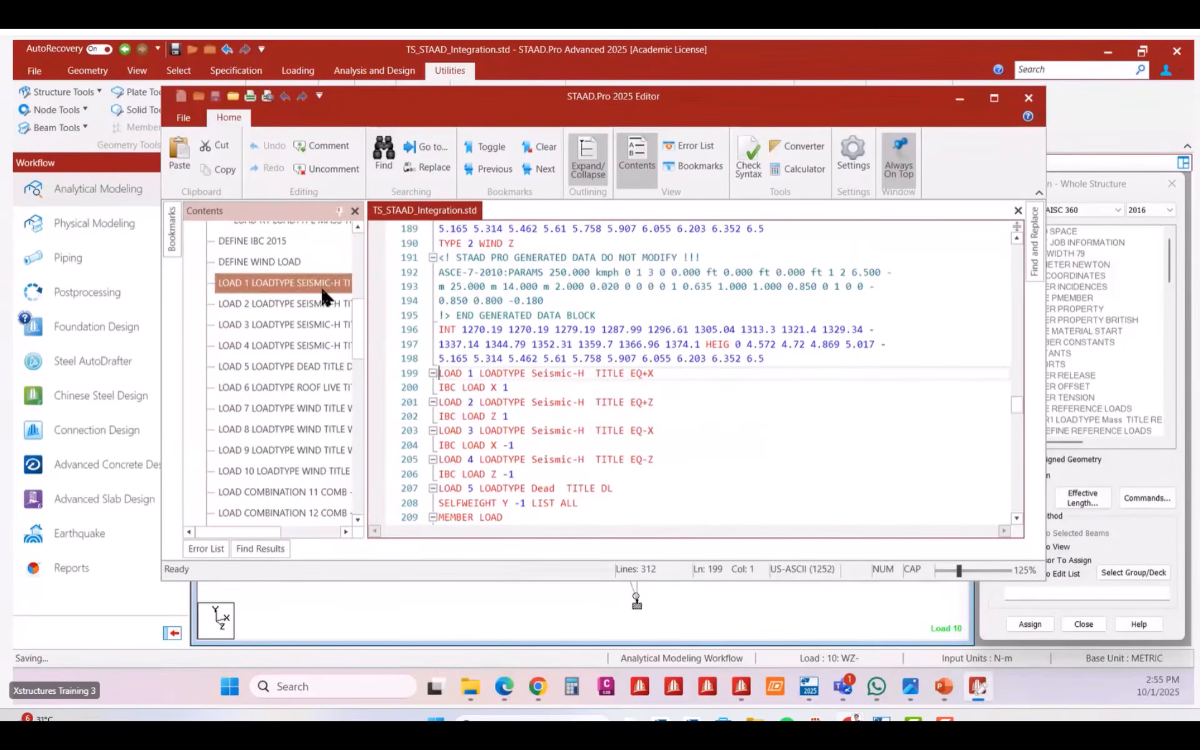
# Insert PERFORM ANALYSIS and CHANGE lines after IBC LOAD X 1 in load case 1.
pyautogui.keyDown('ctrl'); pyautogui.scroll(1, 560, 403); pyautogui.keyUp('ctrl')
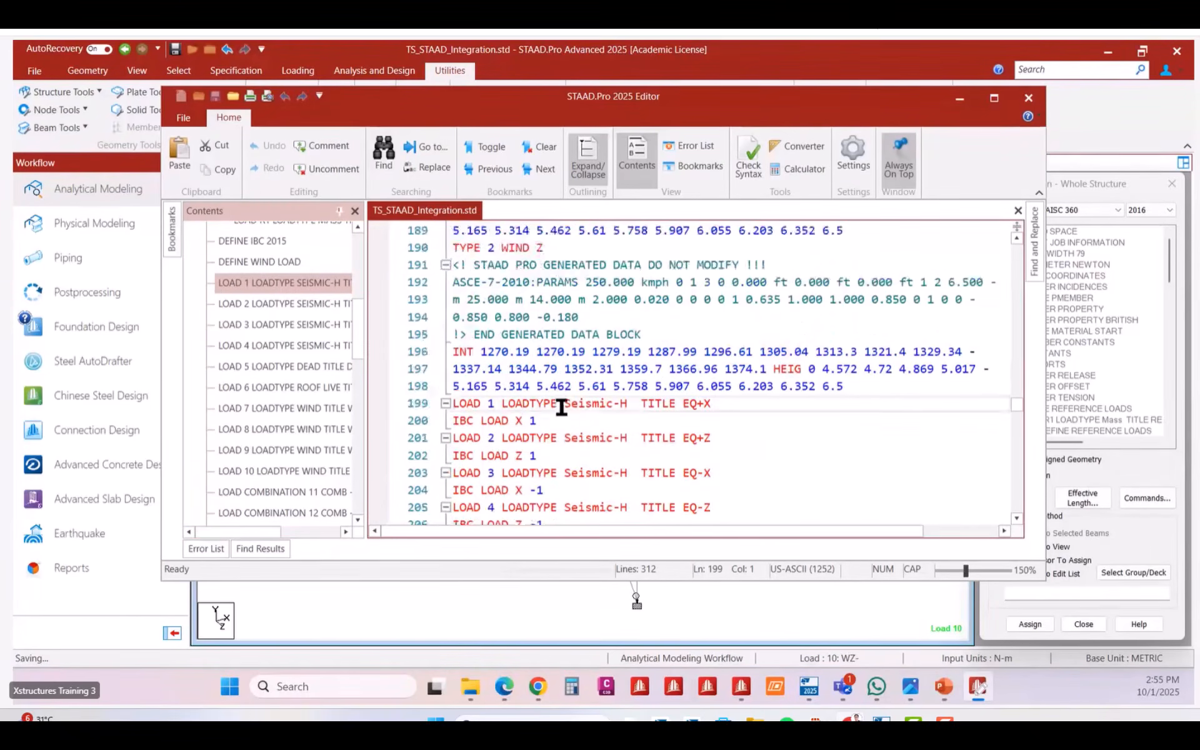
pyautogui.click(566, 371)
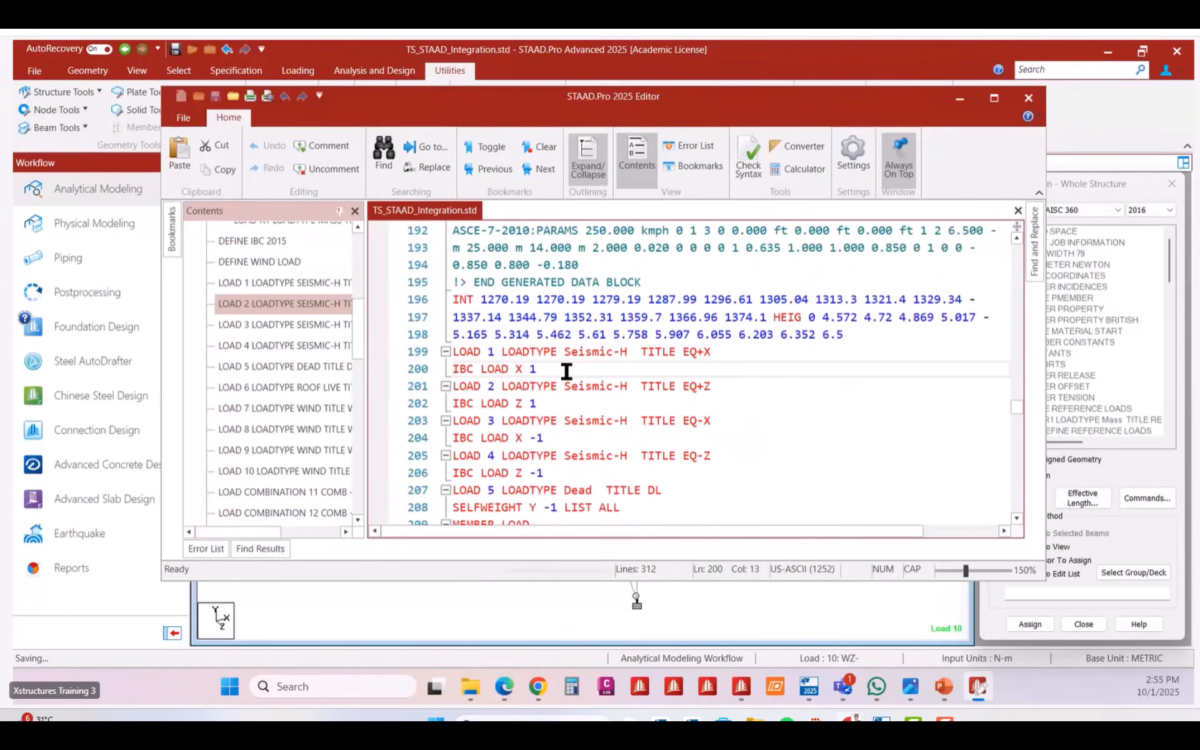
pyautogui.press('Return')
pyautogui.write('PER')
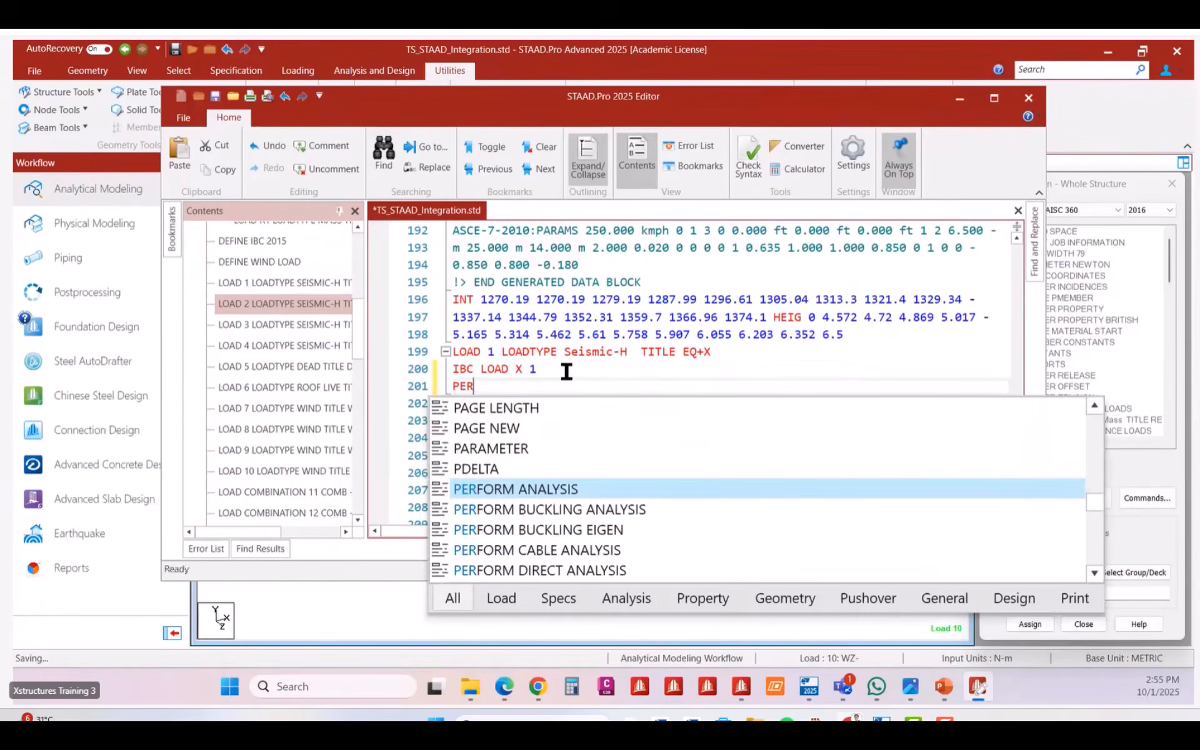
pyautogui.press('Return')
pyautogui.press('Return')
pyautogui.write('CHANGE')
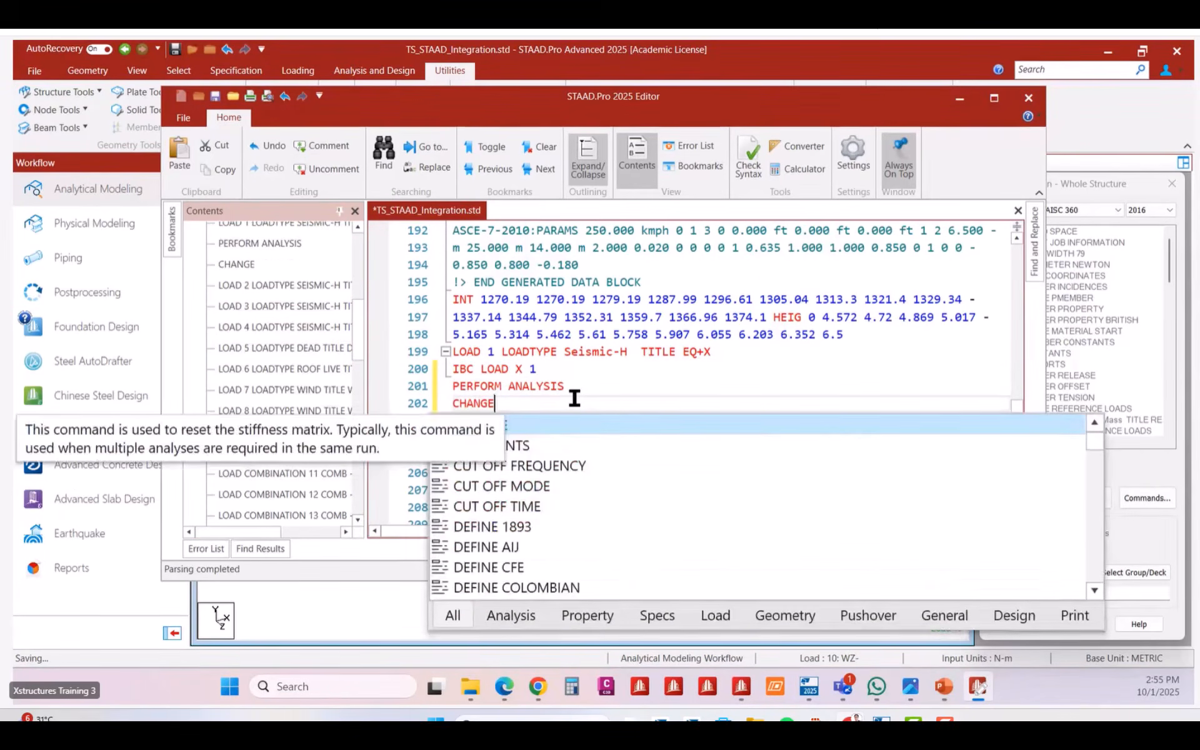
pyautogui.click(574, 397)
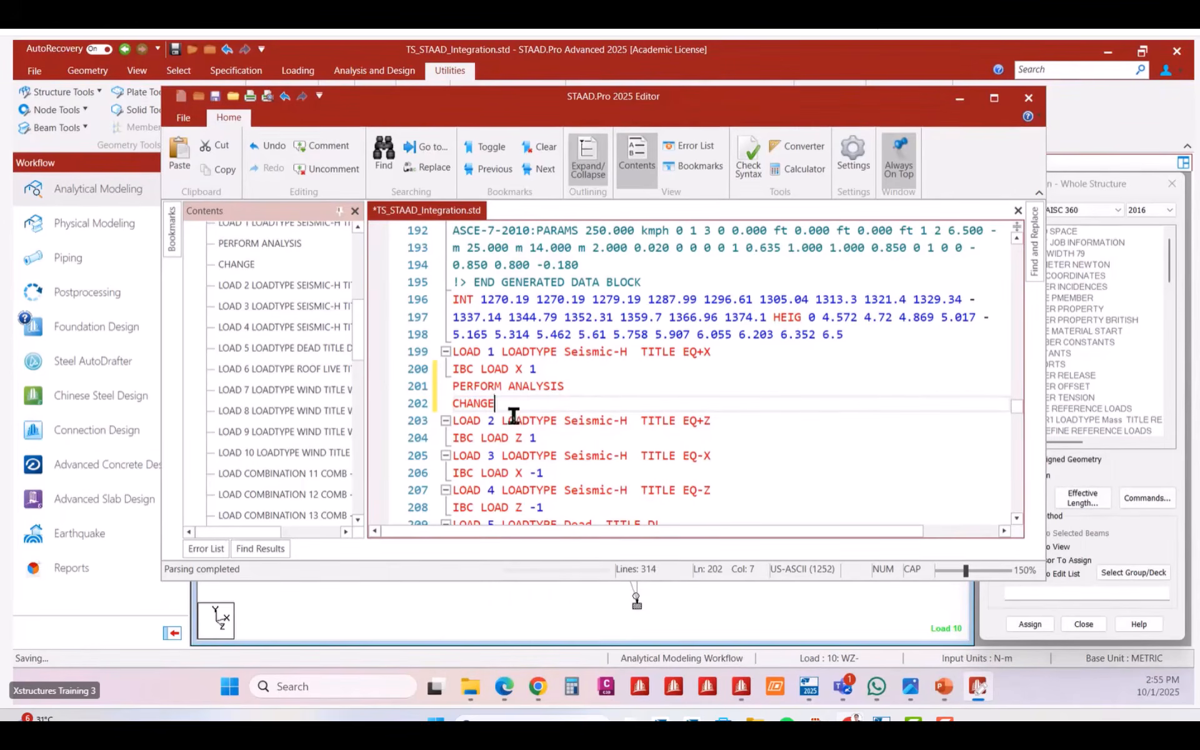
# Copy the PERFORM ANALYSIS and CHANGE lines and insert them after IBC LOAD Z 1 in load case 2.
pyautogui.click(460, 403)
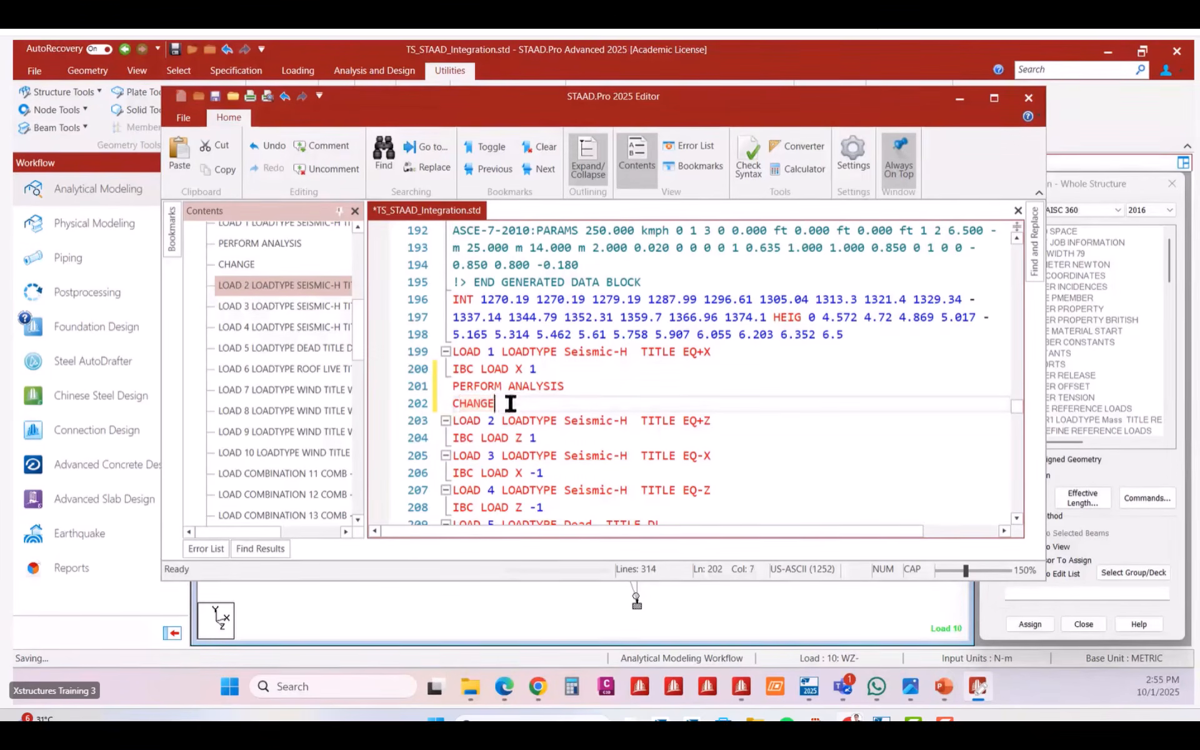
pyautogui.click(466, 399)
pyautogui.moveTo(464, 395); pyautogui.dragTo(454, 390)
pyautogui.scroll(-1, 517, 418)
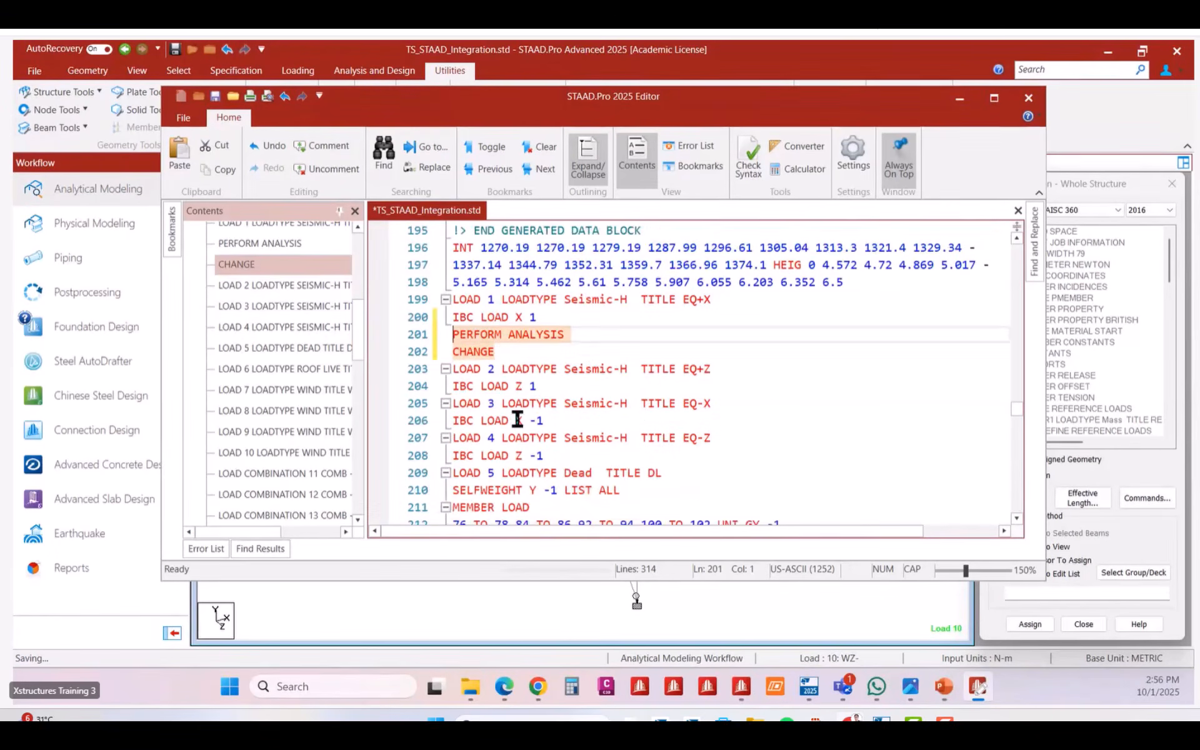
pyautogui.hotkey('ctrl', 'c')
pyautogui.click(583, 394)
pyautogui.press('Return')
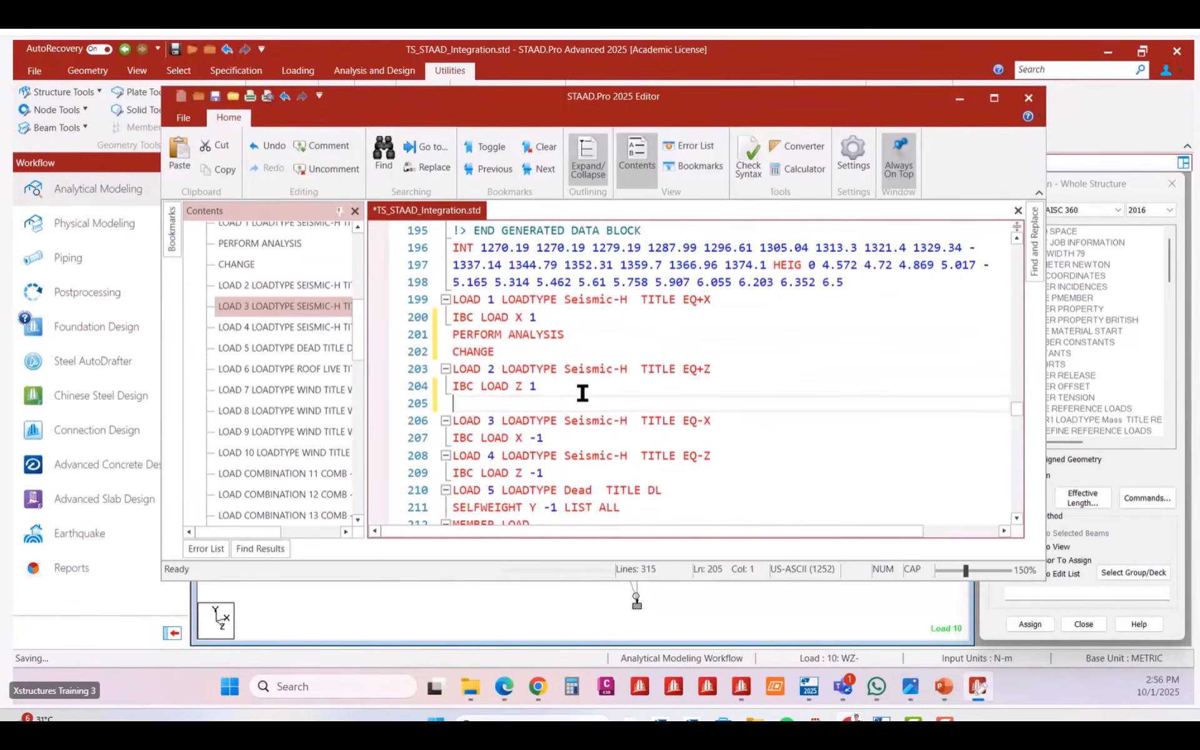
pyautogui.hotkey('ctrl', 'v')
pyautogui.scroll(-1, 584, 396)
# Insert the copied PERFORM ANALYSIS and CHANGE lines after IBC LOAD X -1 in load case 3 and IBC LOAD Z -1 in load case 4.
pyautogui.click(590, 403)
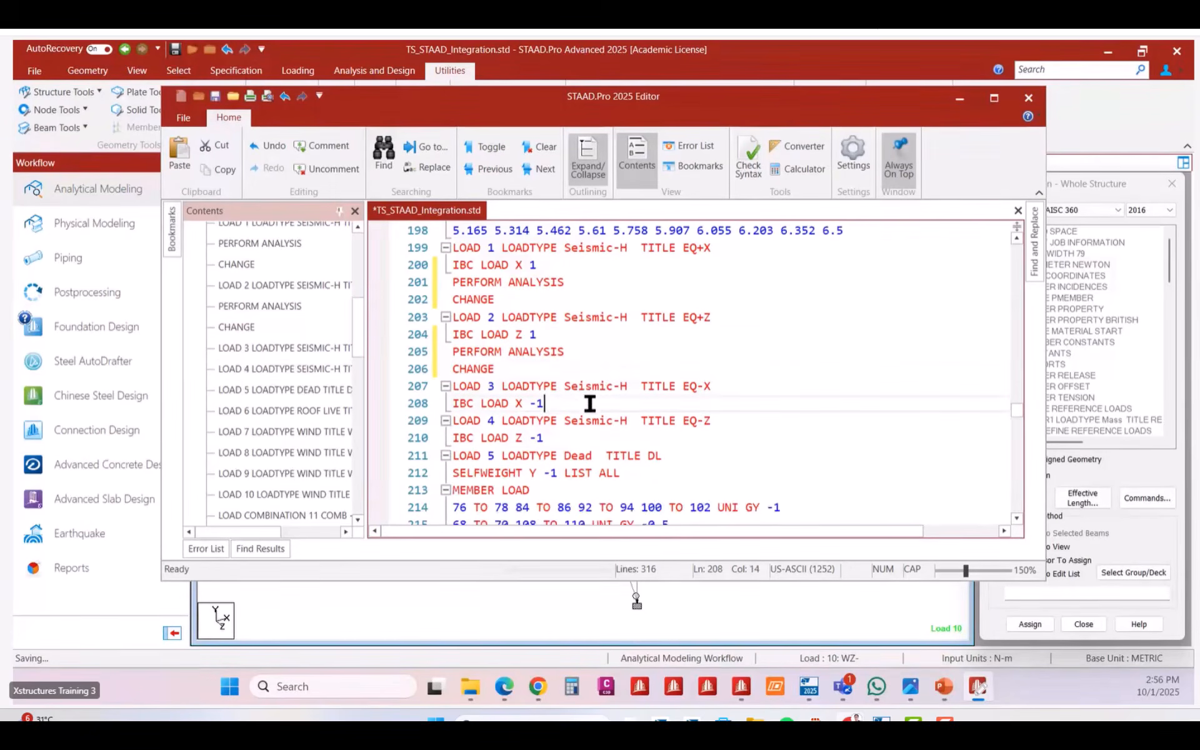
pyautogui.press('Return')
pyautogui.hotkey('ctrl', 'v')
pyautogui.click(628, 473)
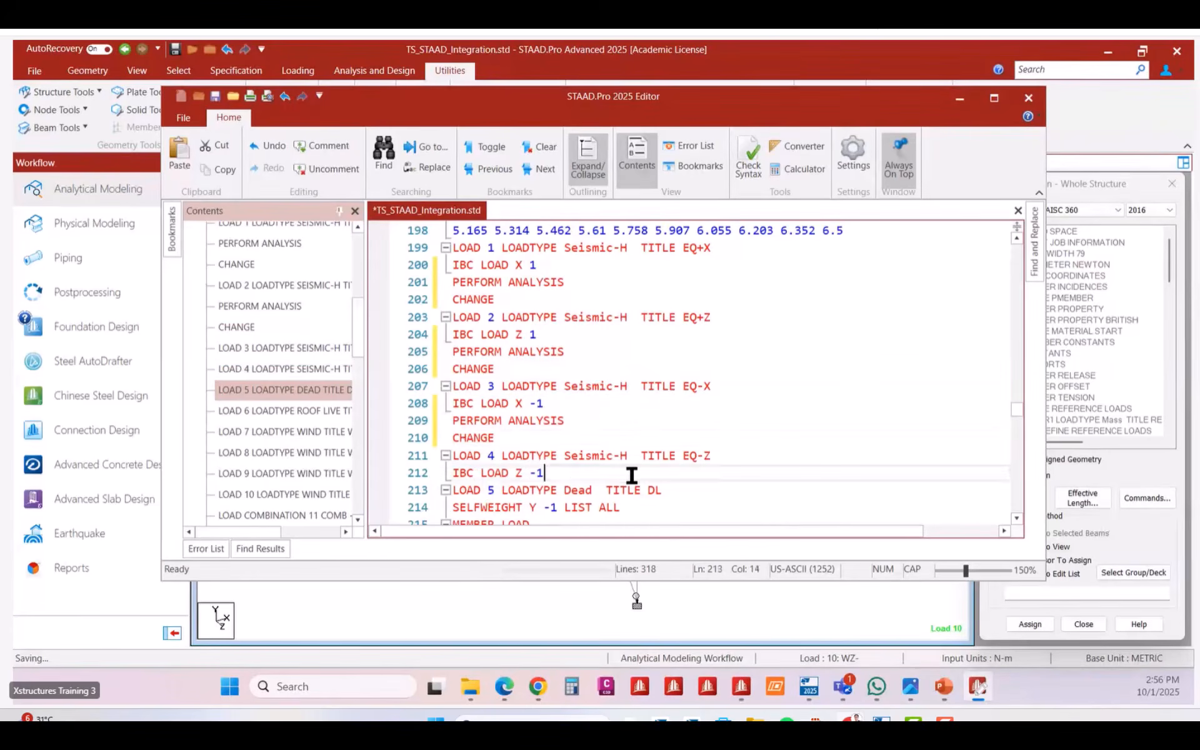
pyautogui.press('Return')
pyautogui.hotkey('ctrl', 'v')
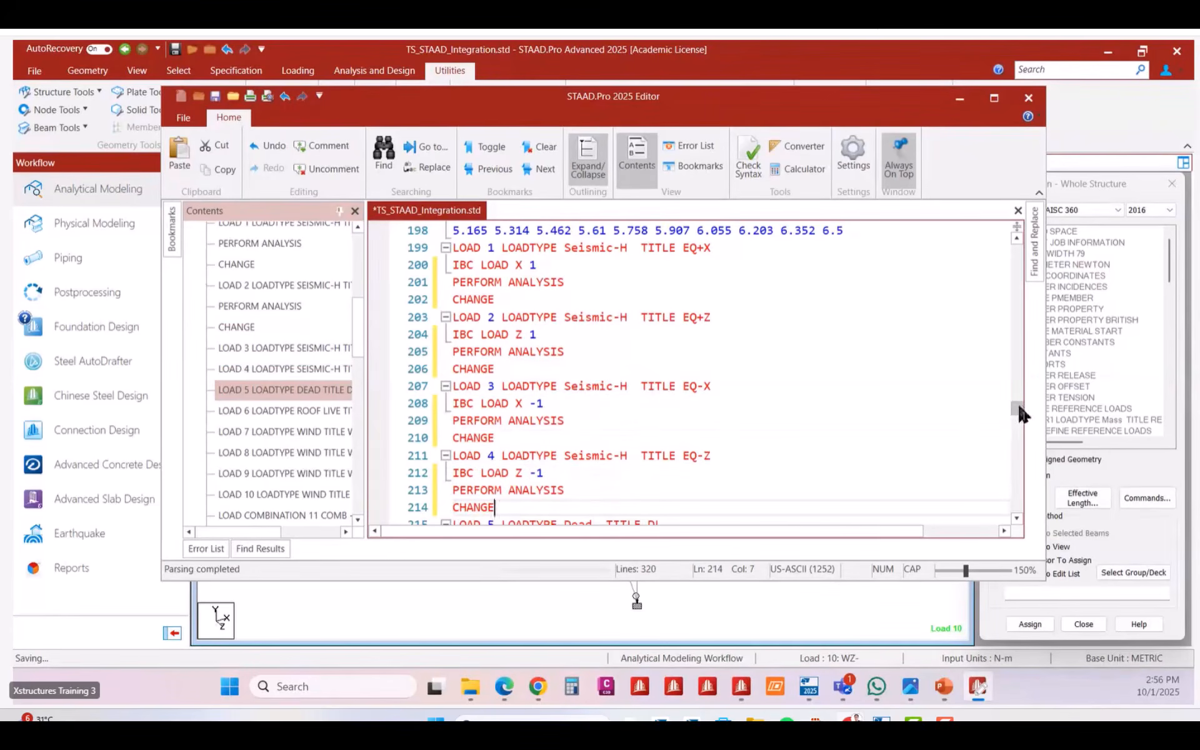
# Insert the command SET NL 200 after END JOB INFORMATION near the start of the command file.
pyautogui.click(513, 369)
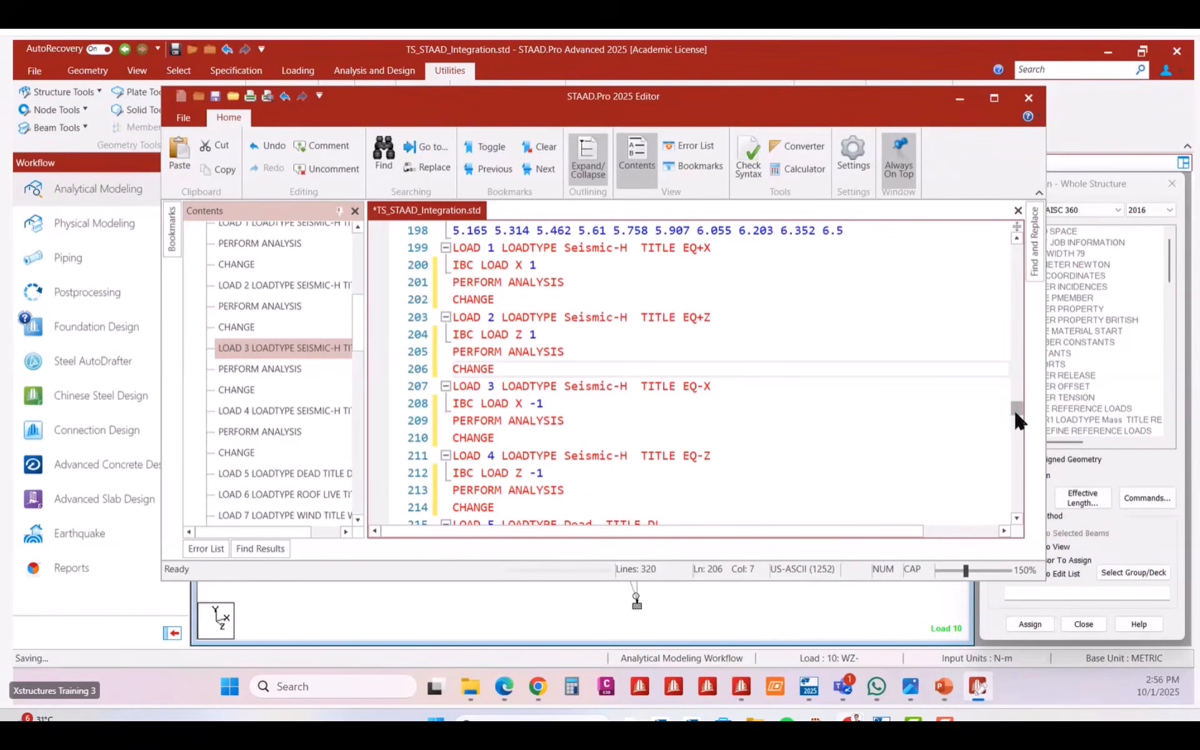
pyautogui.moveTo(1014, 410); pyautogui.dragTo(1018, 252)
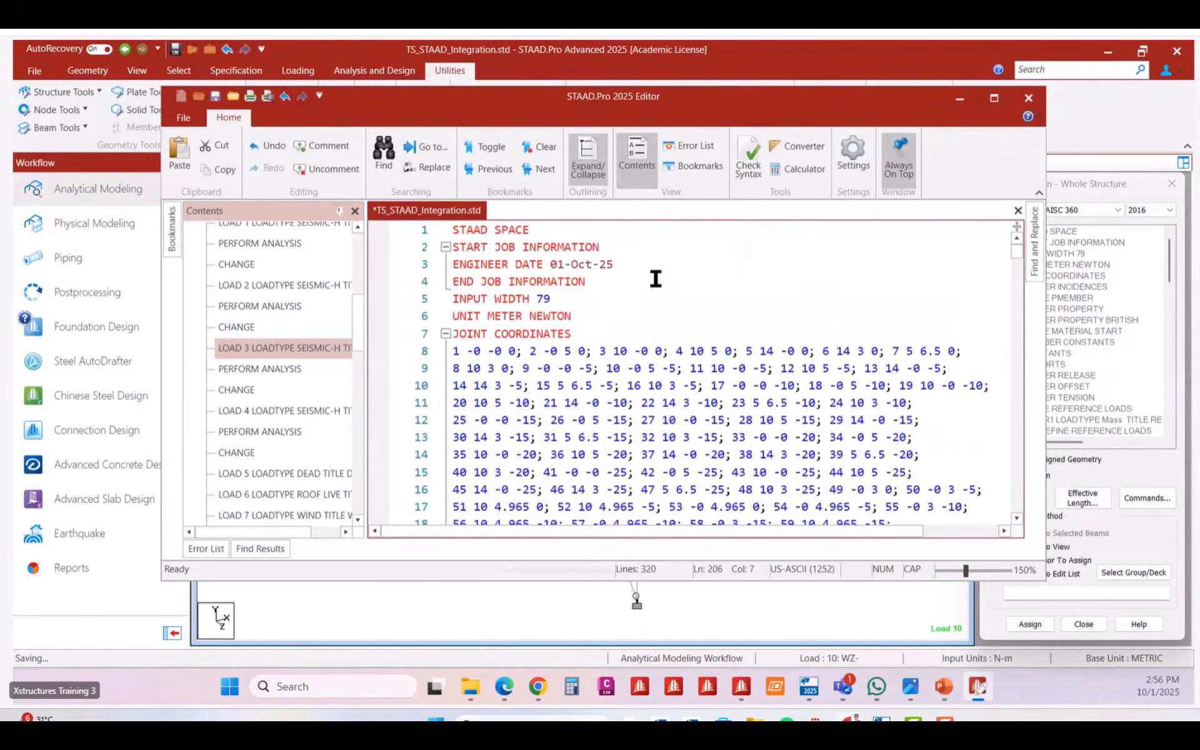
pyautogui.click(625, 276)
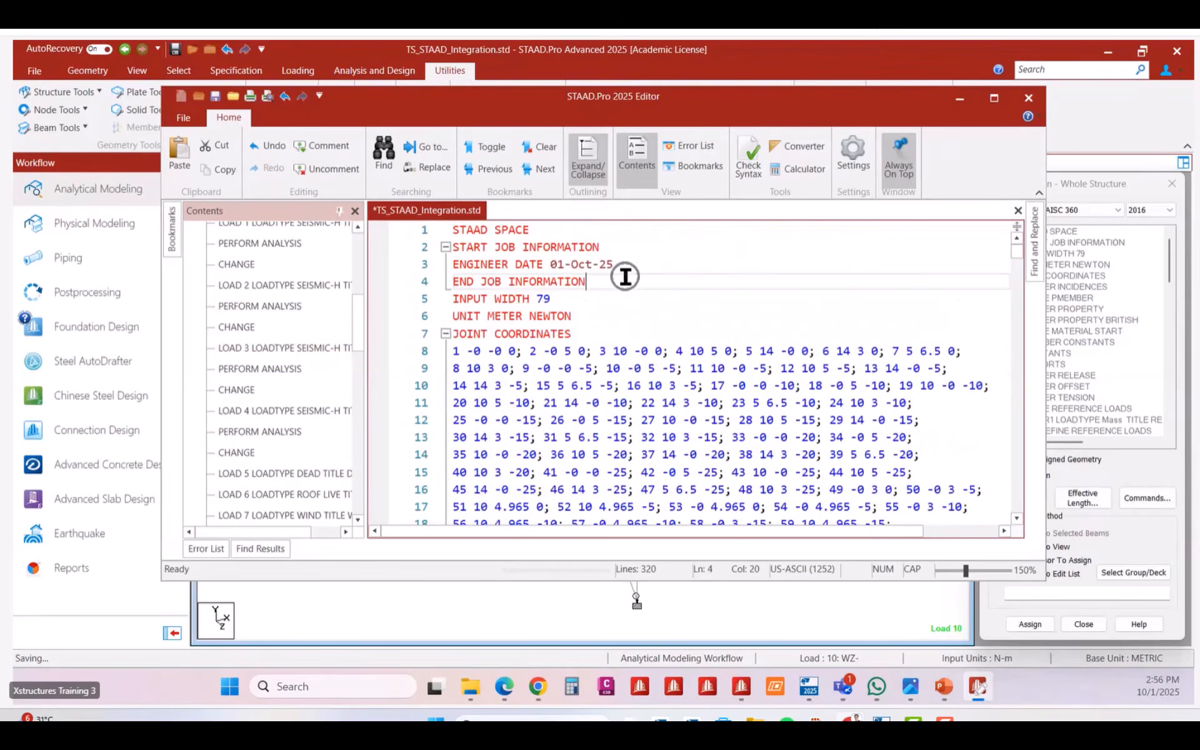
pyautogui.press('Return')
pyautogui.write('SERT')
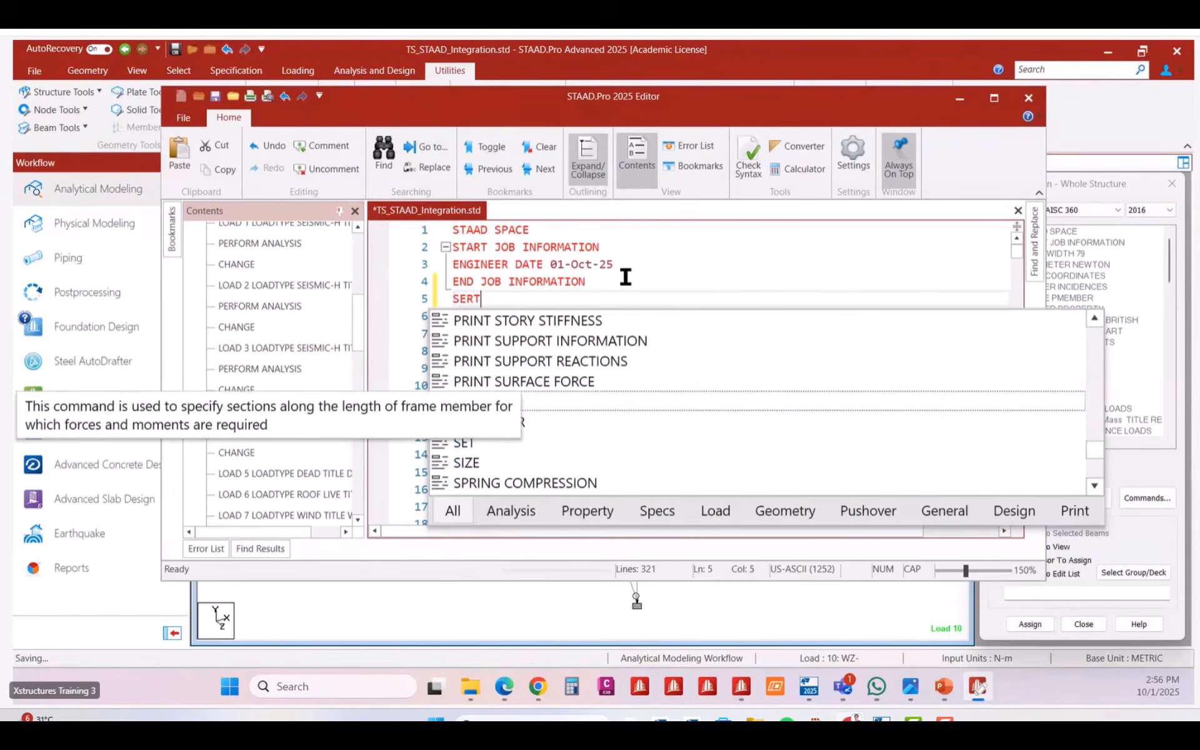
pyautogui.press('BackSpace')
pyautogui.press('BackSpace')
pyautogui.press('BackSpace')
pyautogui.write('ET NL ')
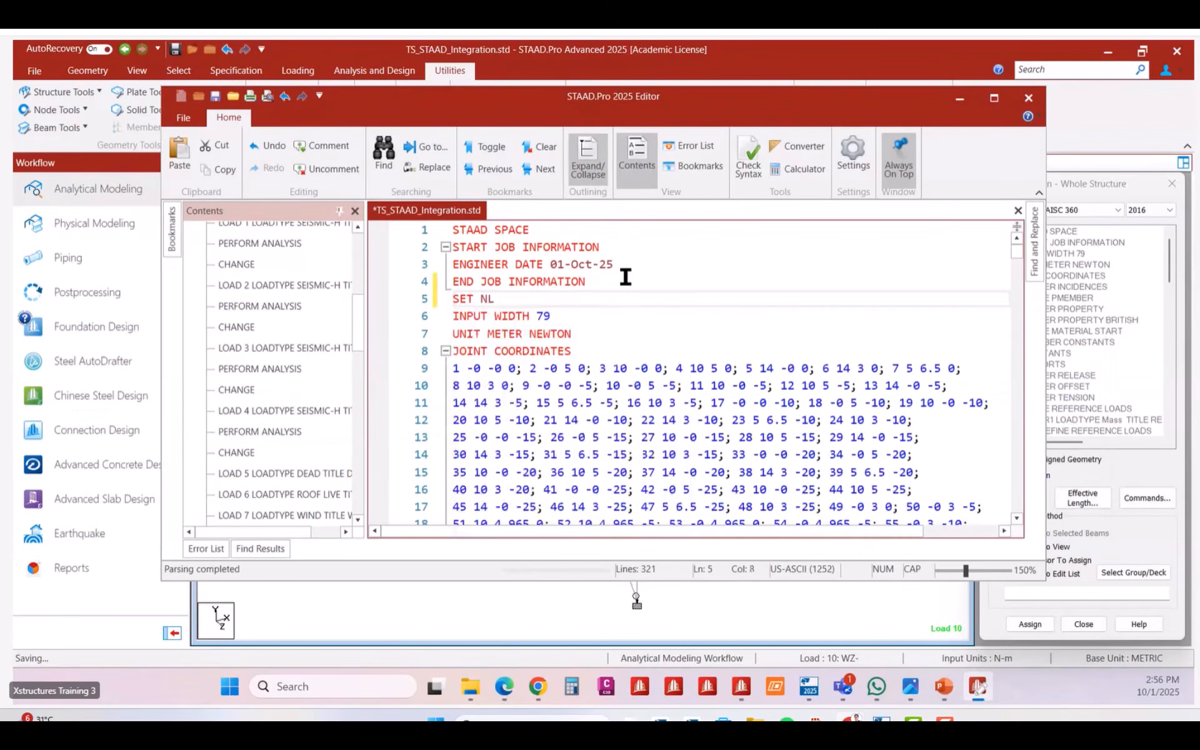
pyautogui.write('200')
pyautogui.keyDown('ctrl'); pyautogui.scroll(4, 531, 315); pyautogui.keyUp('ctrl')
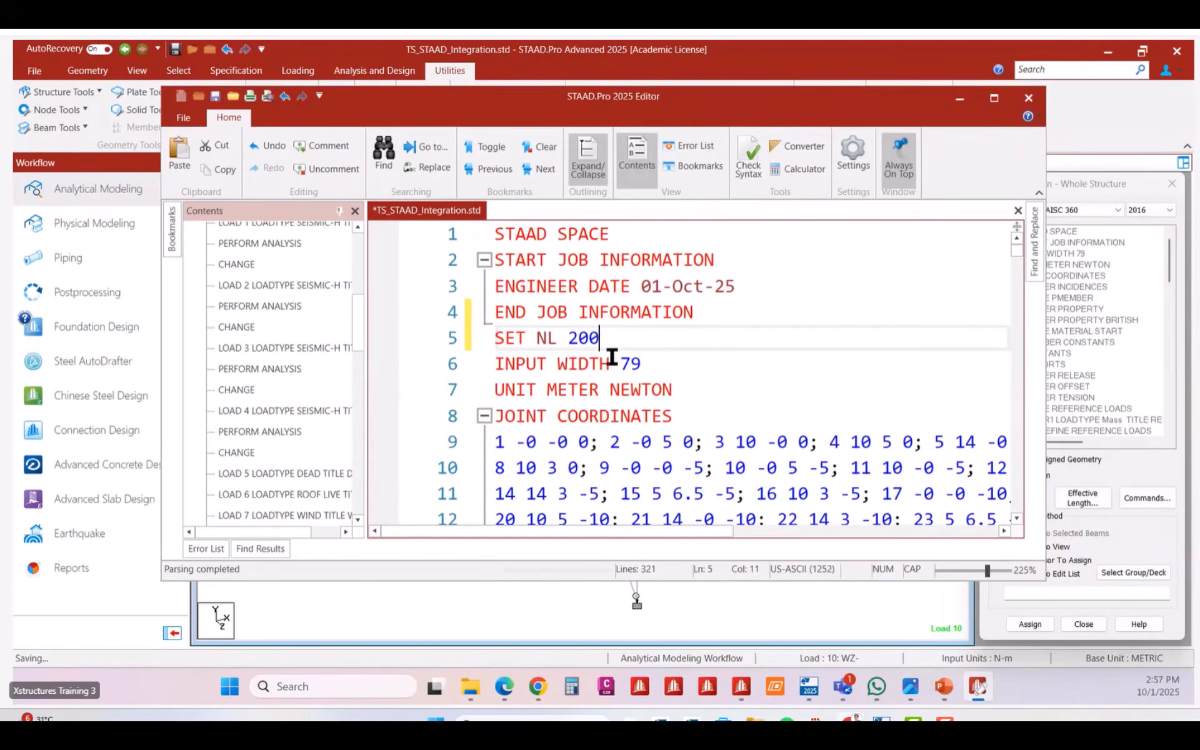
# Save the command file and close the editor to return to the model.
pyautogui.hotkey('ctrl', 's')
pyautogui.click(1028, 98)
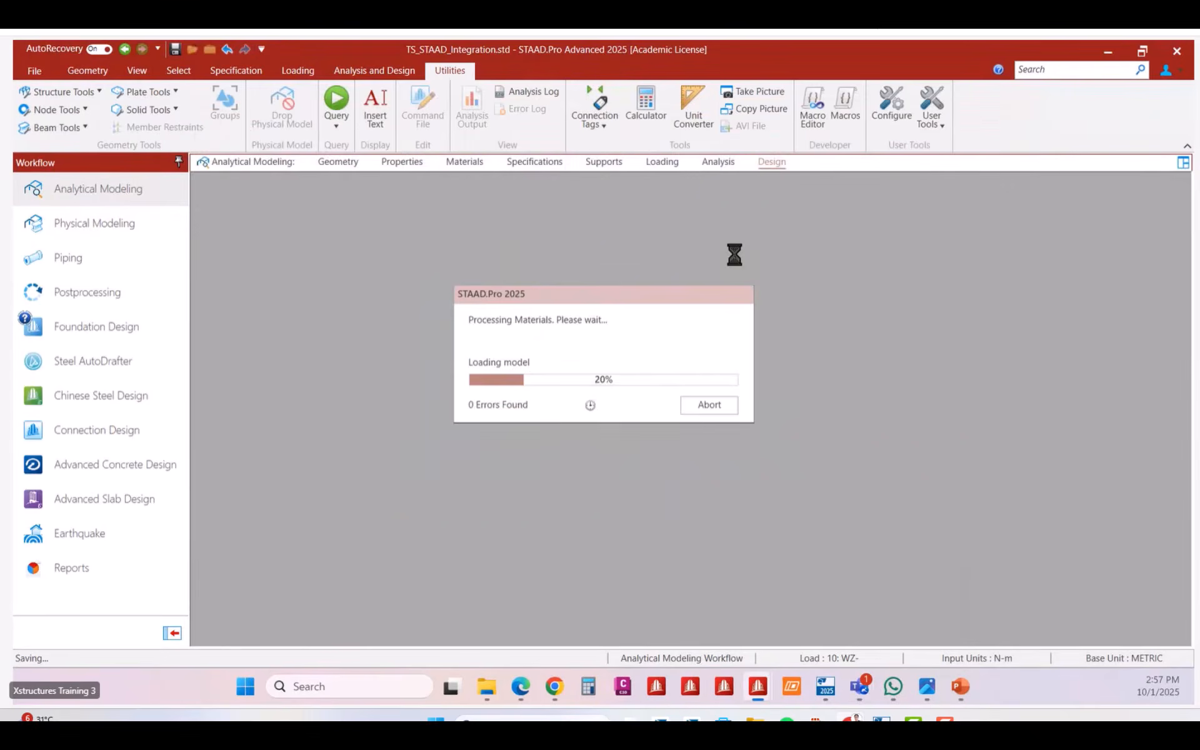
pyautogui.click(718, 403)
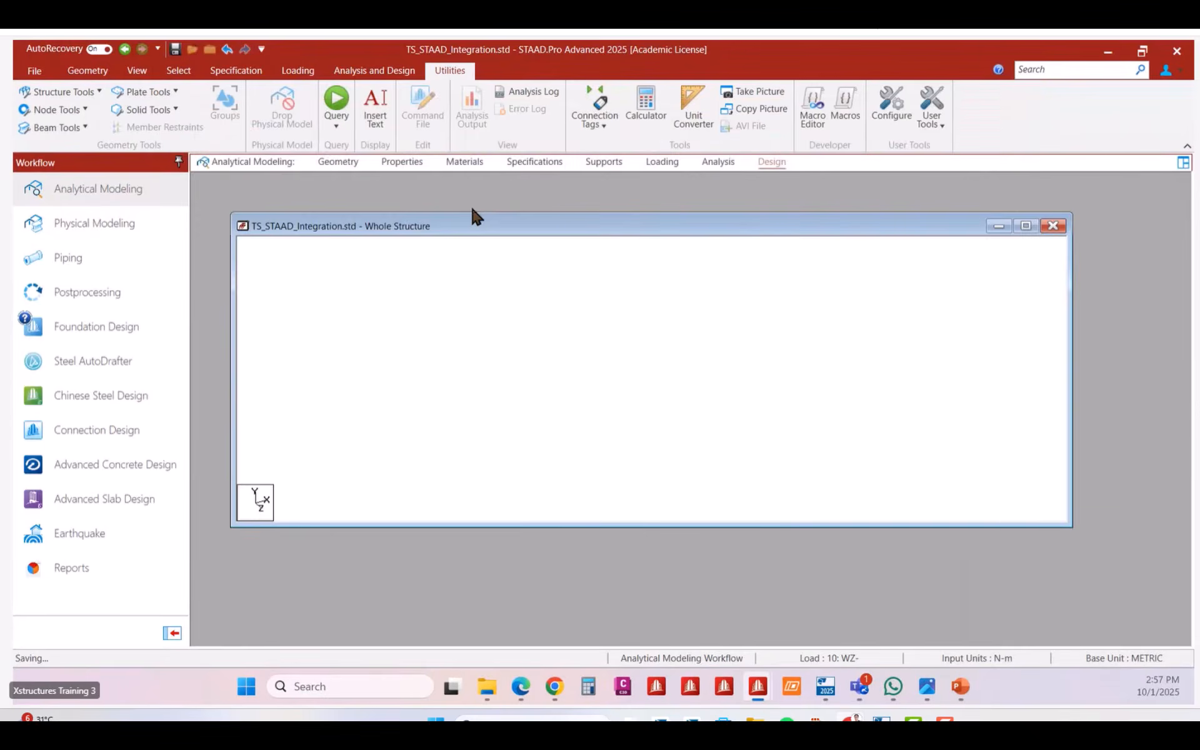
pyautogui.click(394, 70)
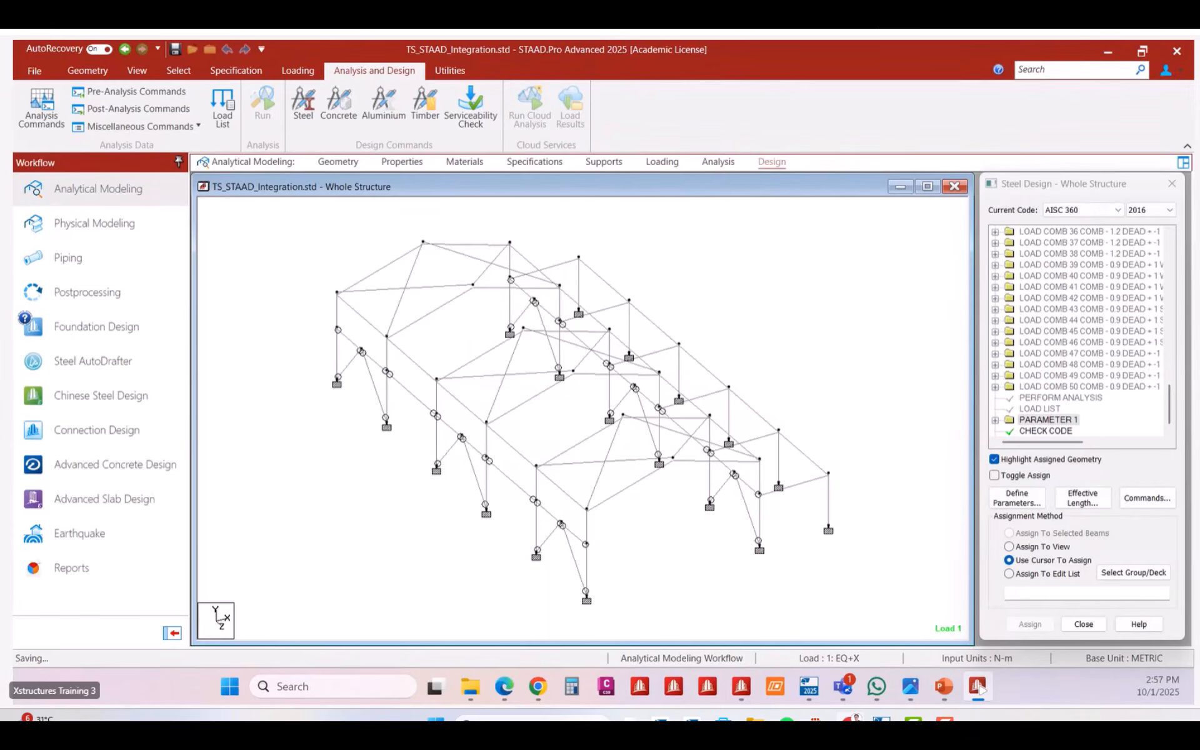
pyautogui.click(450, 70)
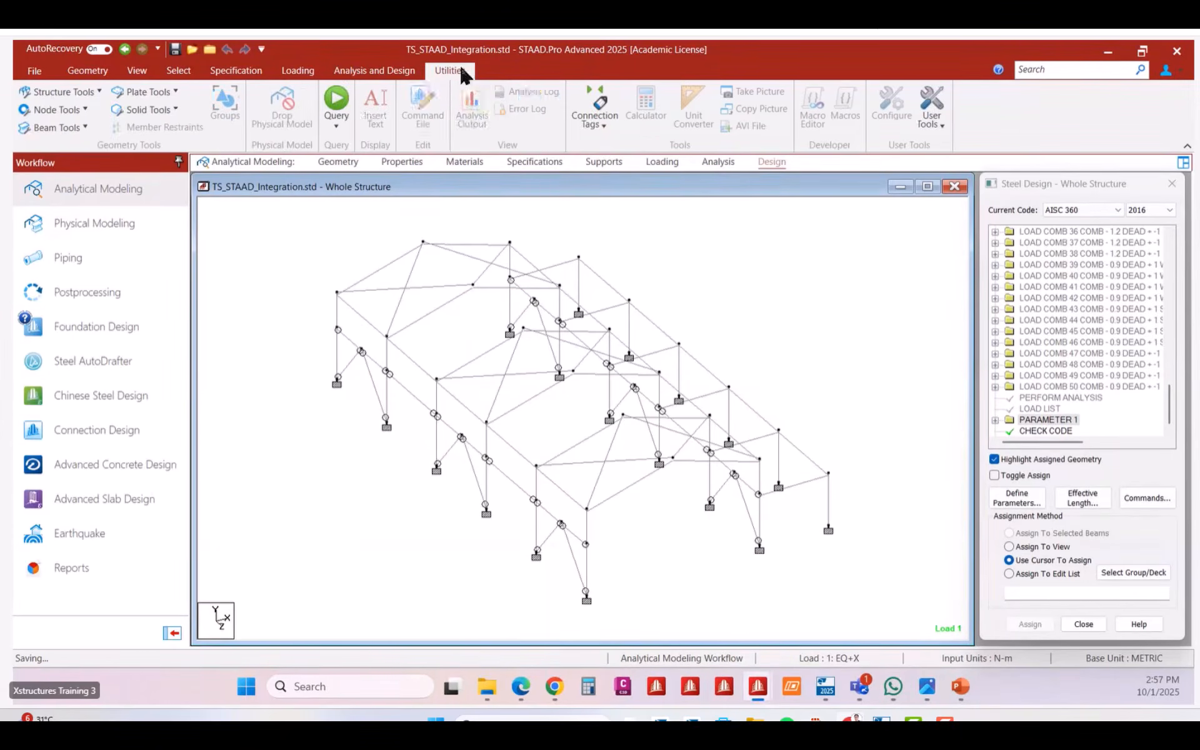
pyautogui.click(423, 111)
pyautogui.click(703, 371)
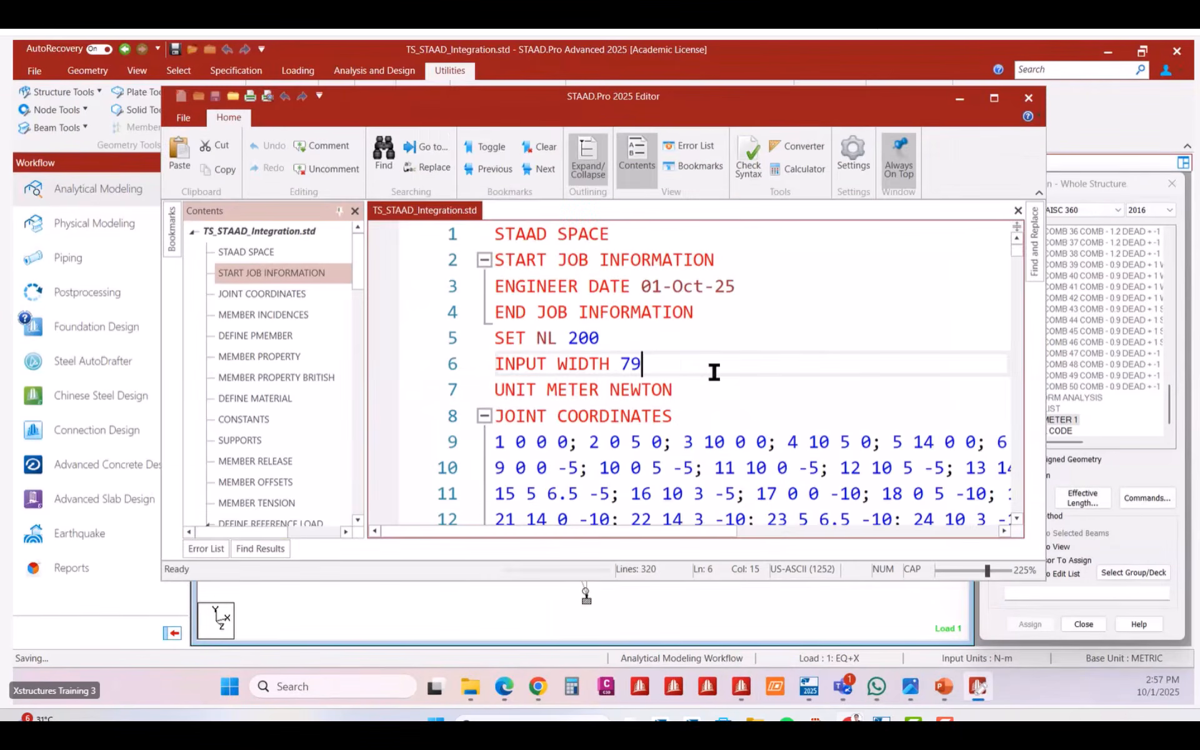
pyautogui.hotkey('ctrl', 'a')
pyautogui.write('PERFORM ANALYSIS CHANGE')
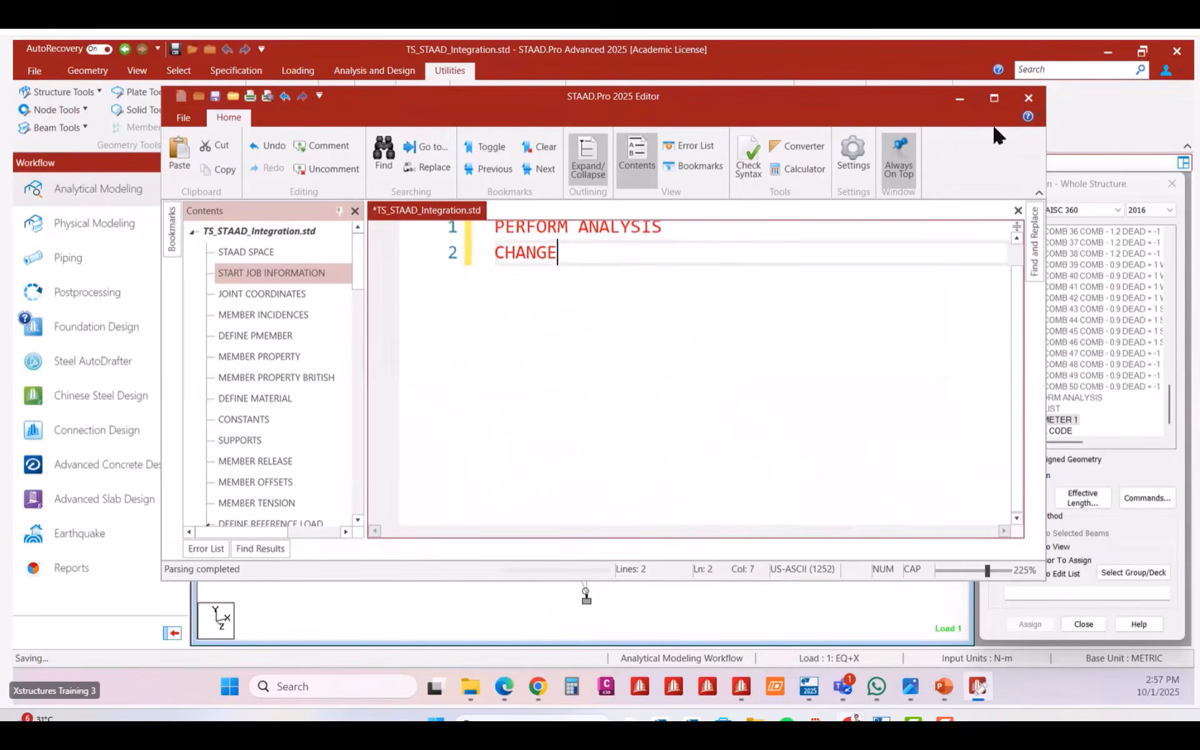
pyautogui.scroll(-1, 818, 337)
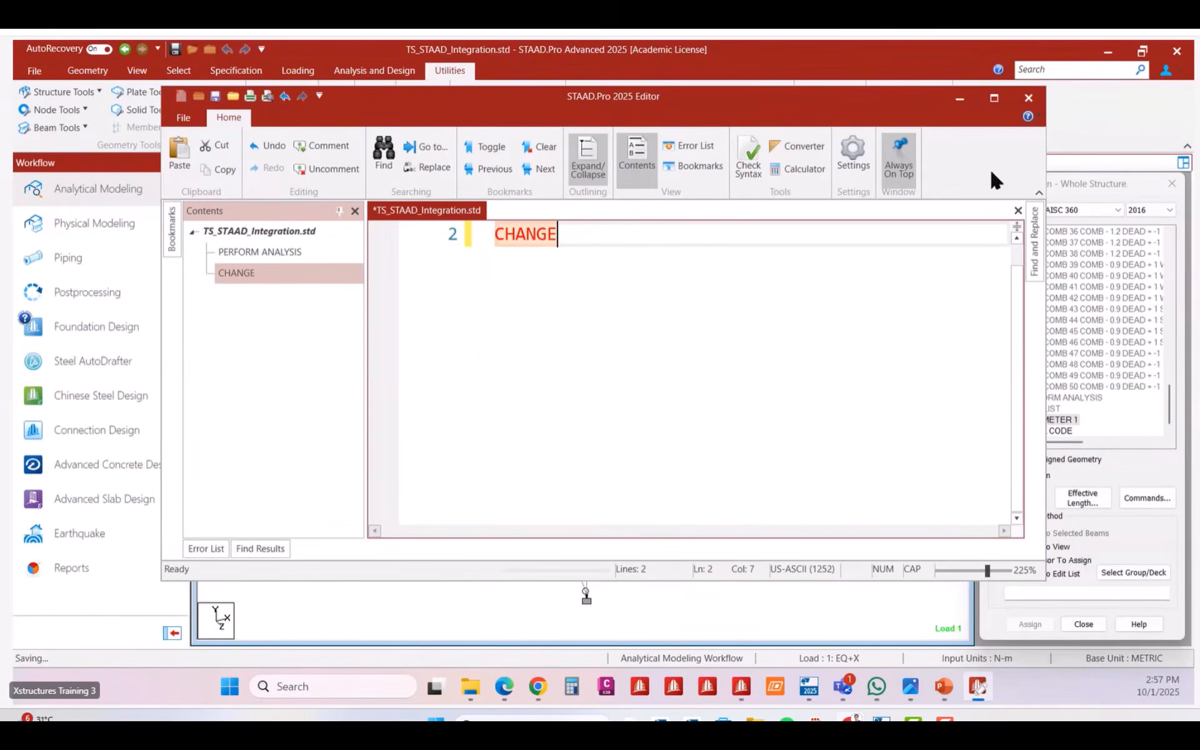
pyautogui.click(1026, 104)
pyautogui.click(630, 367)
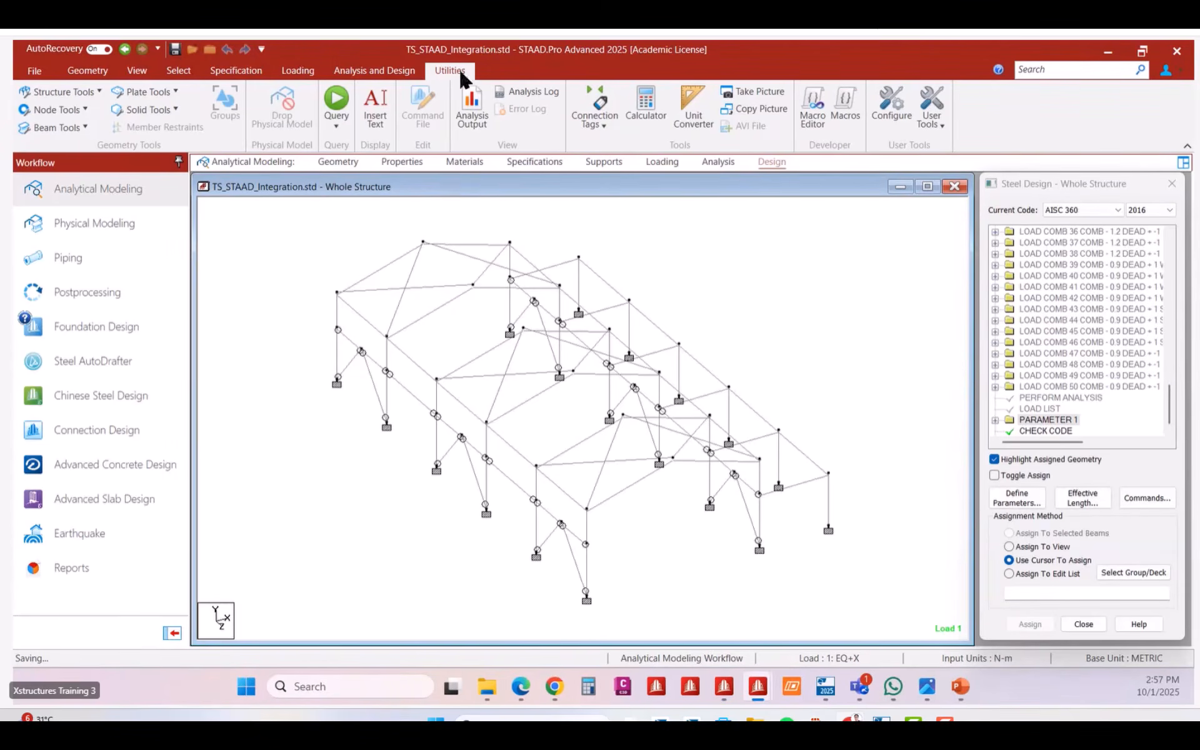
# Replace the entire contents of the command file with the copied full input text, then save and close it.
pyautogui.click(423, 106)
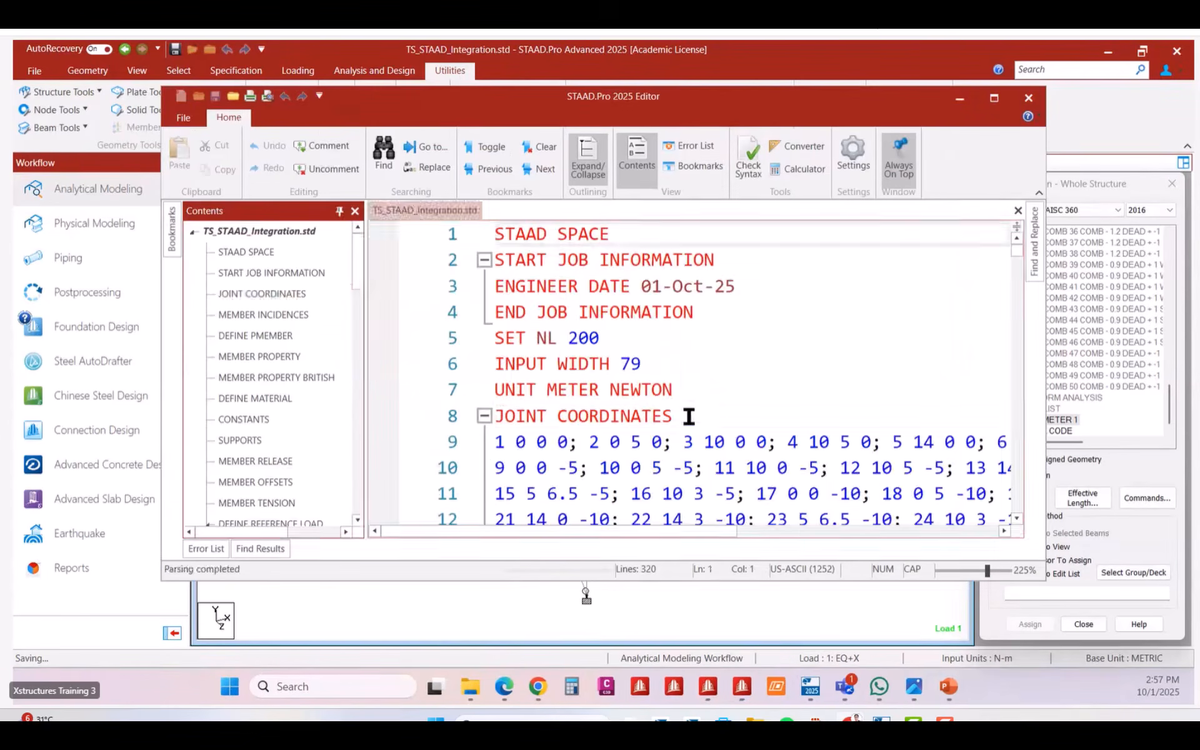
pyautogui.click(713, 421)
pyautogui.hotkey('ctrl', 'a')
pyautogui.hotkey('ctrl', 'v')
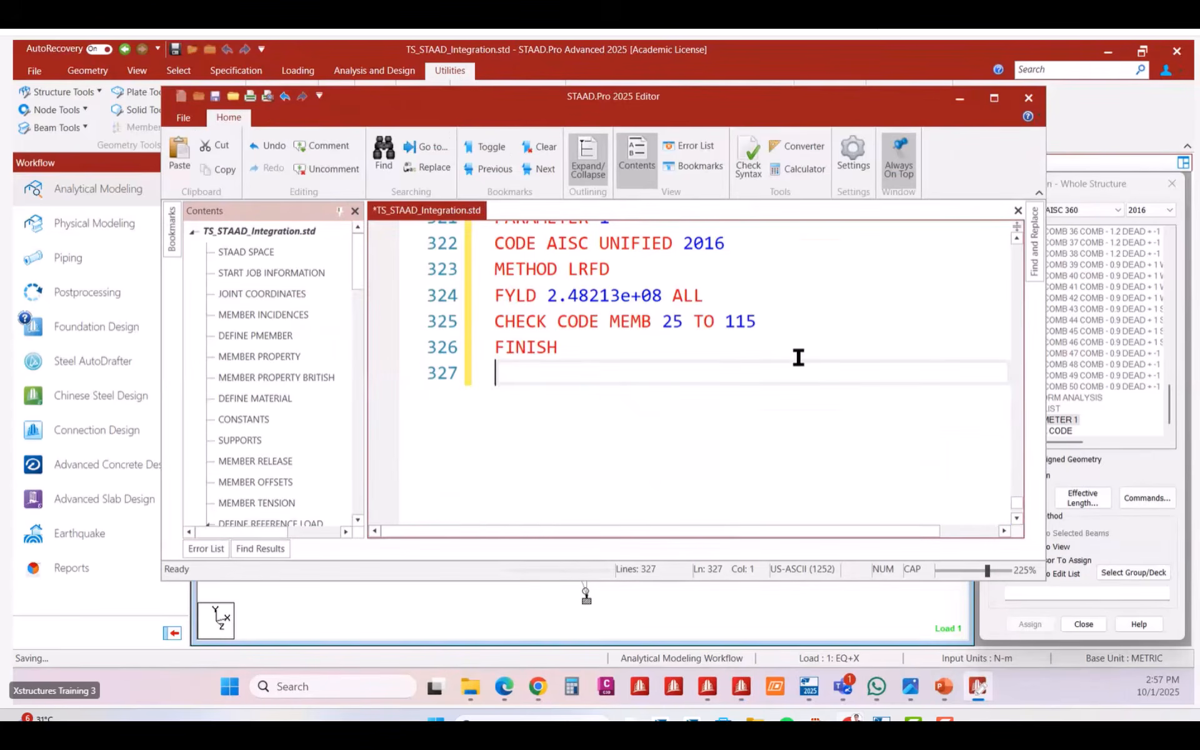
pyautogui.hotkey('ctrl', 's')
pyautogui.click(1028, 97)
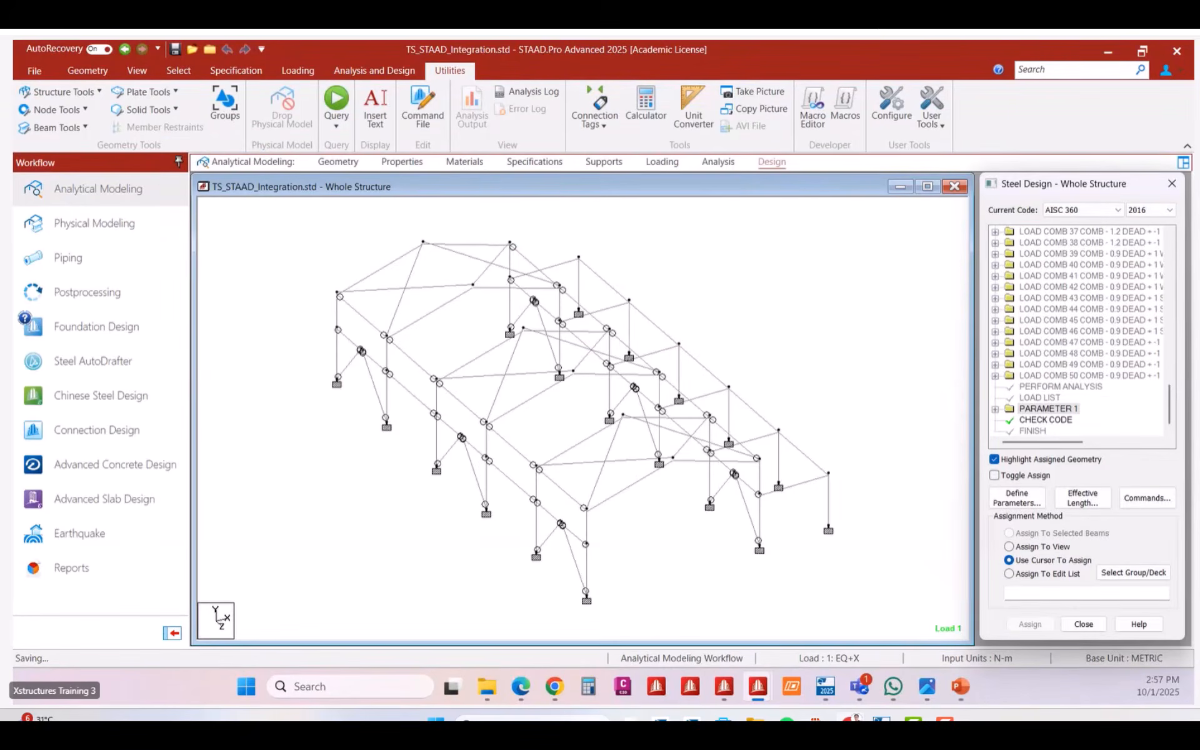
# Run the analysis and design, and go to post-processing with all load cases selected for the results.
pyautogui.click(394, 71)
pyautogui.click(264, 122)
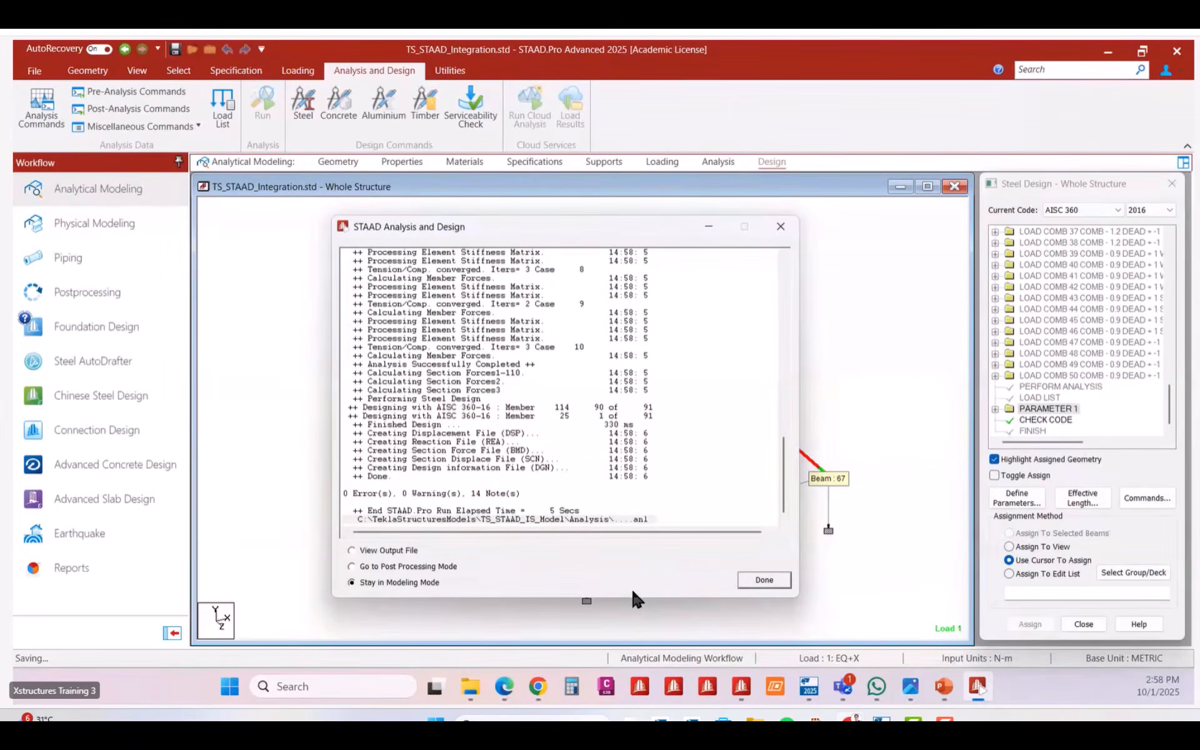
pyautogui.click(421, 569)
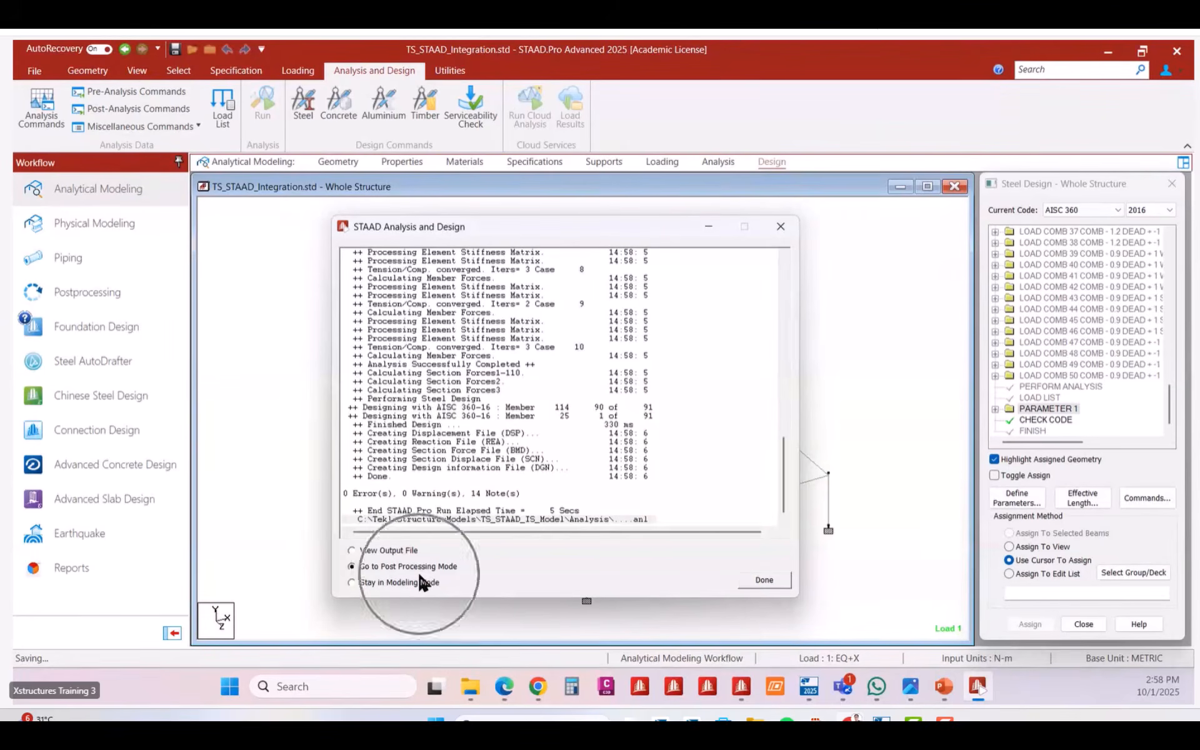
pyautogui.click(763, 580)
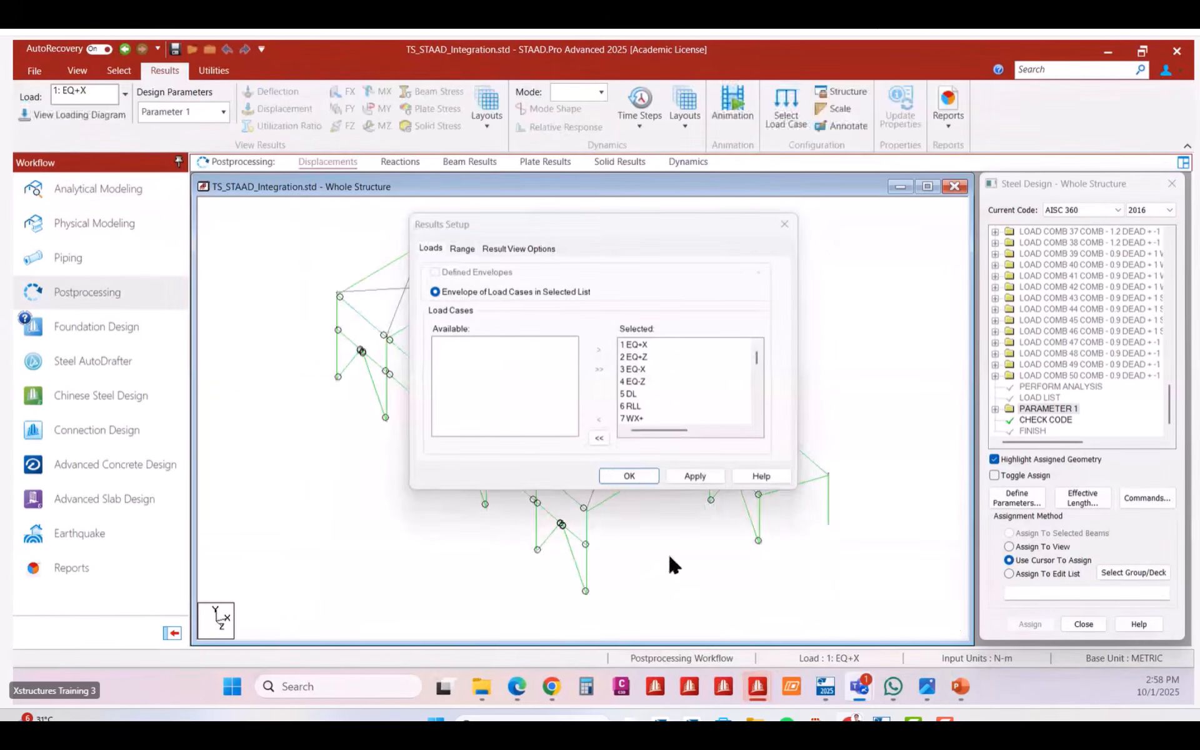
pyautogui.click(630, 477)
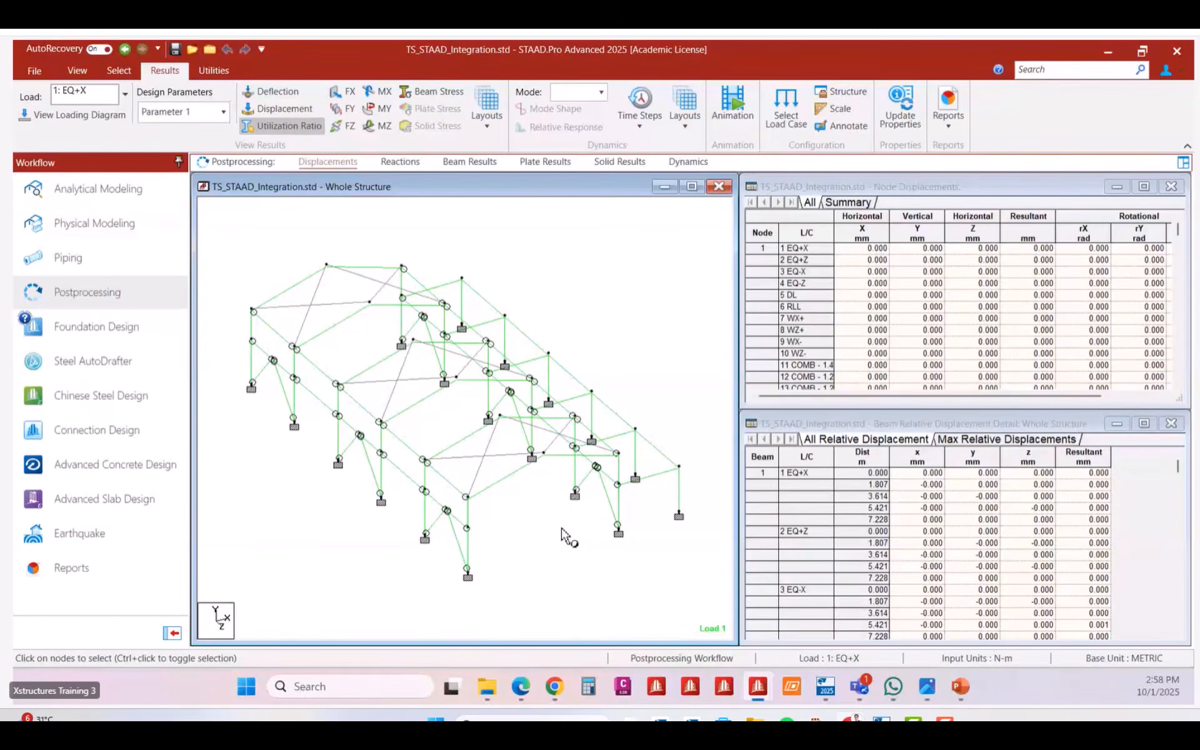
# Examine the beam utilization results for all members and the list of failed members.
pyautogui.click(488, 122)
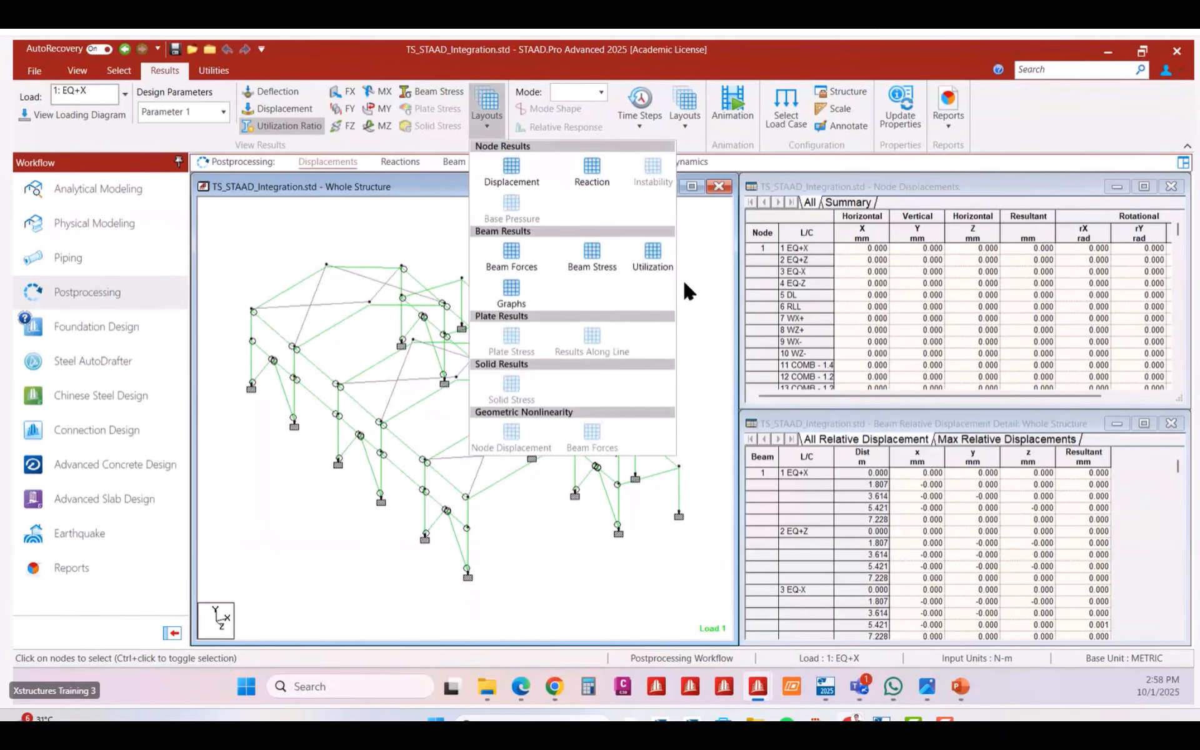
pyautogui.click(652, 255)
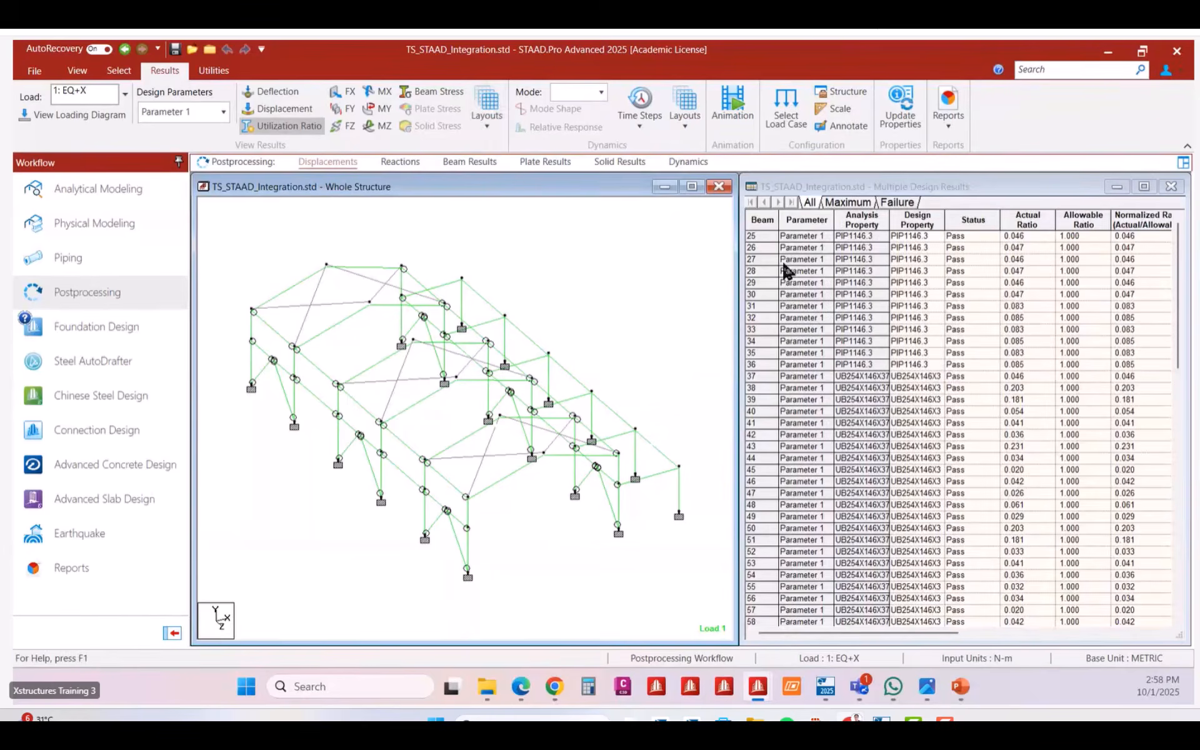
pyautogui.click(488, 118)
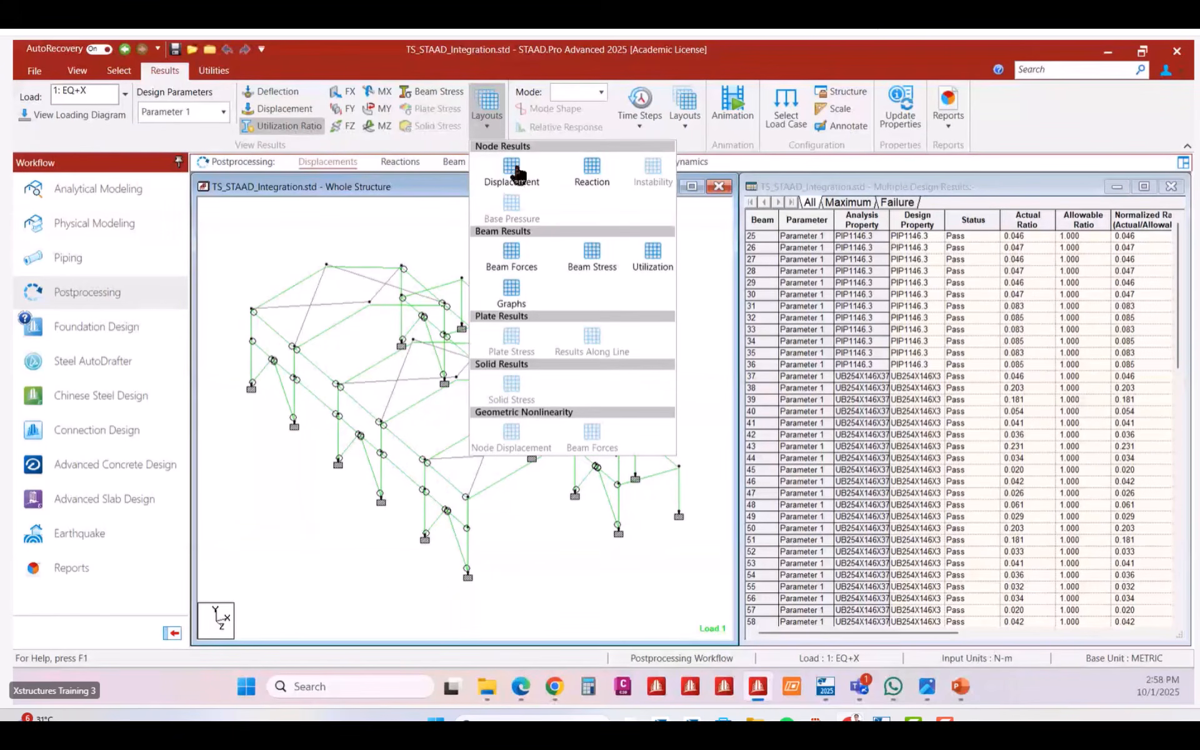
pyautogui.click(935, 200)
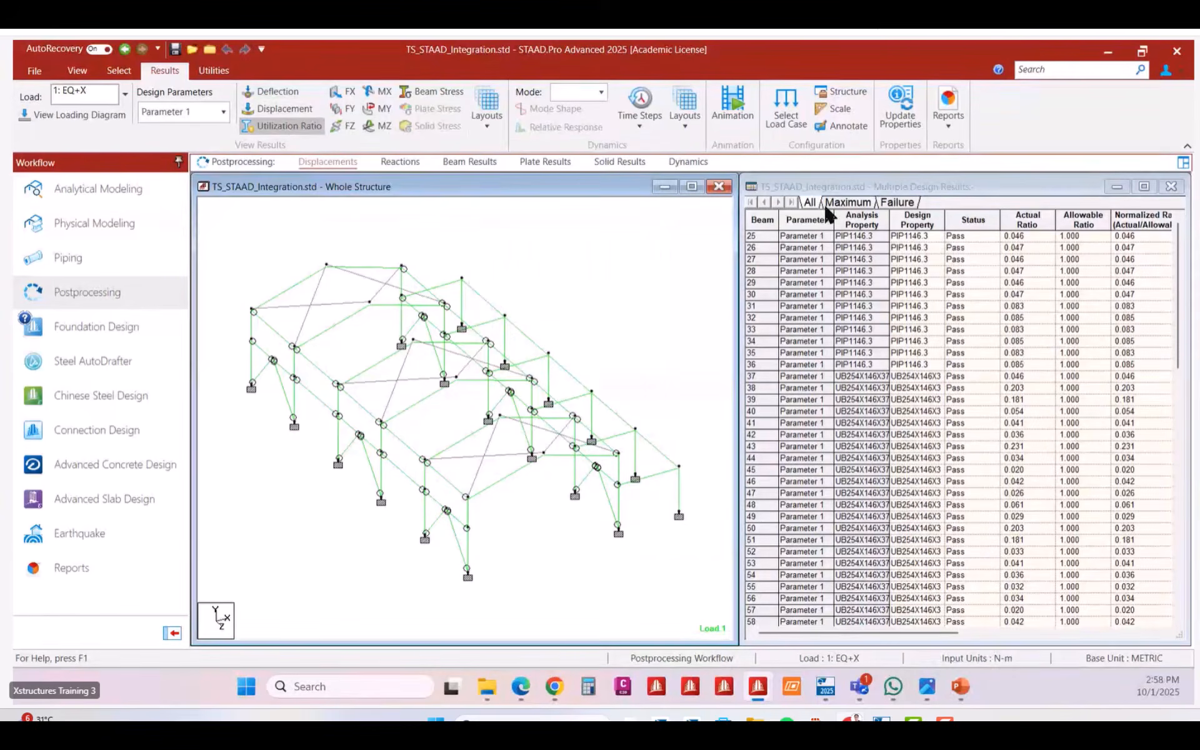
pyautogui.click(897, 203)
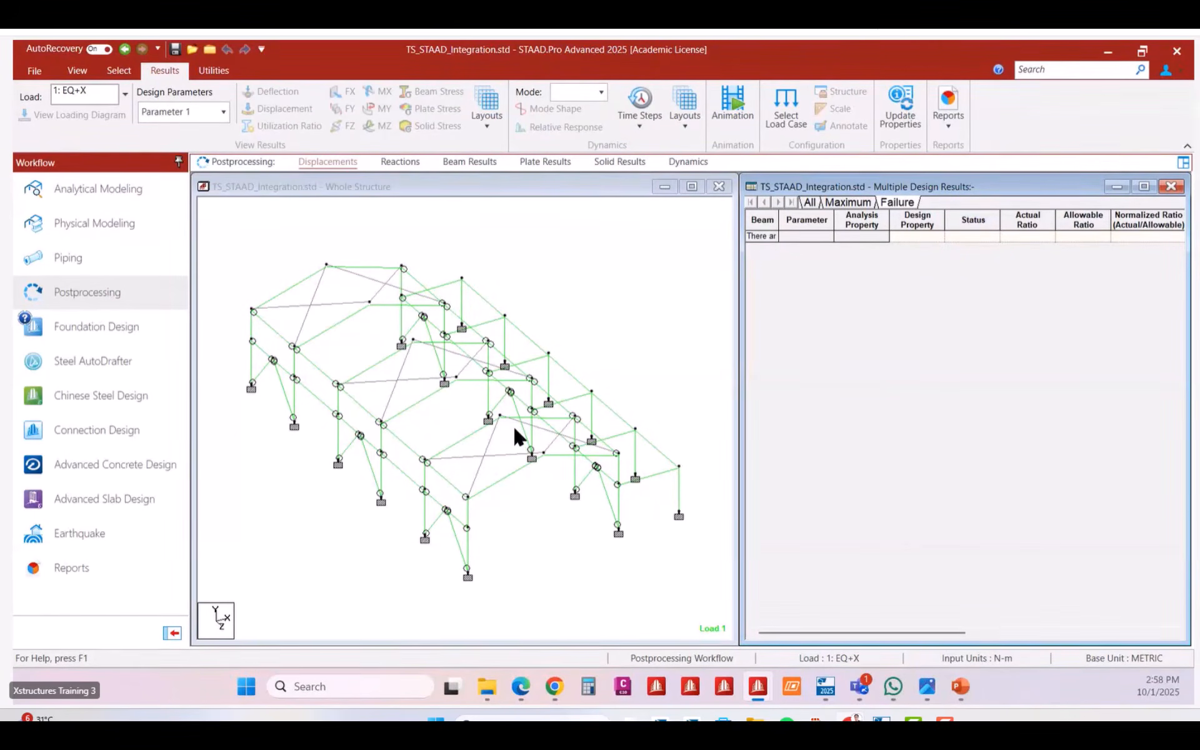
# Return to analytical modeling and change the roof rafters' section property (reference 4) to UB457X152X60 from the British UB table.
pyautogui.click(98, 189)
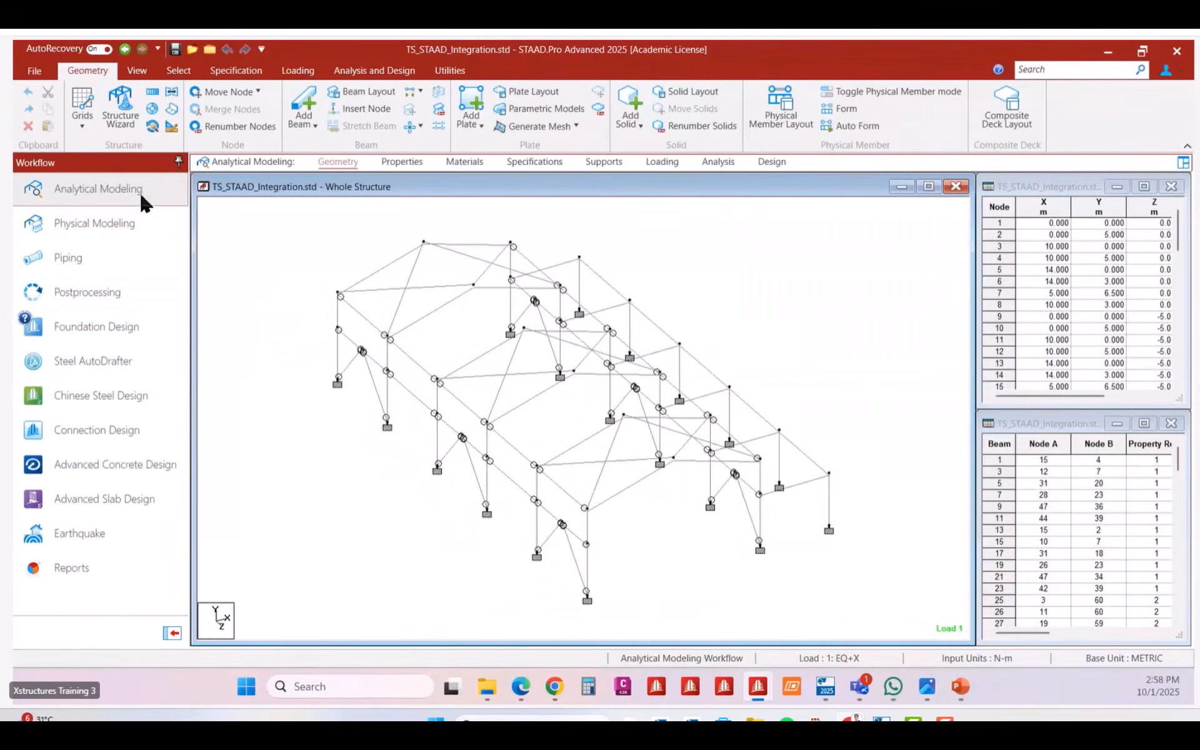
pyautogui.click(407, 165)
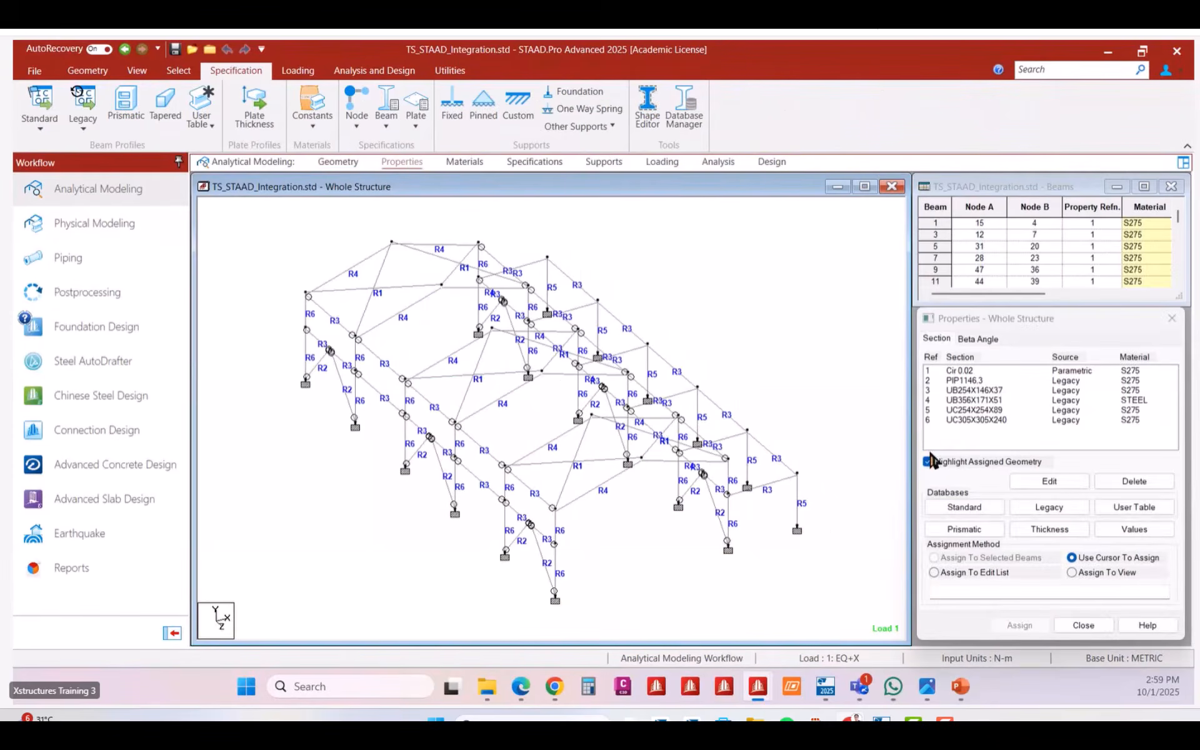
pyautogui.click(973, 400)
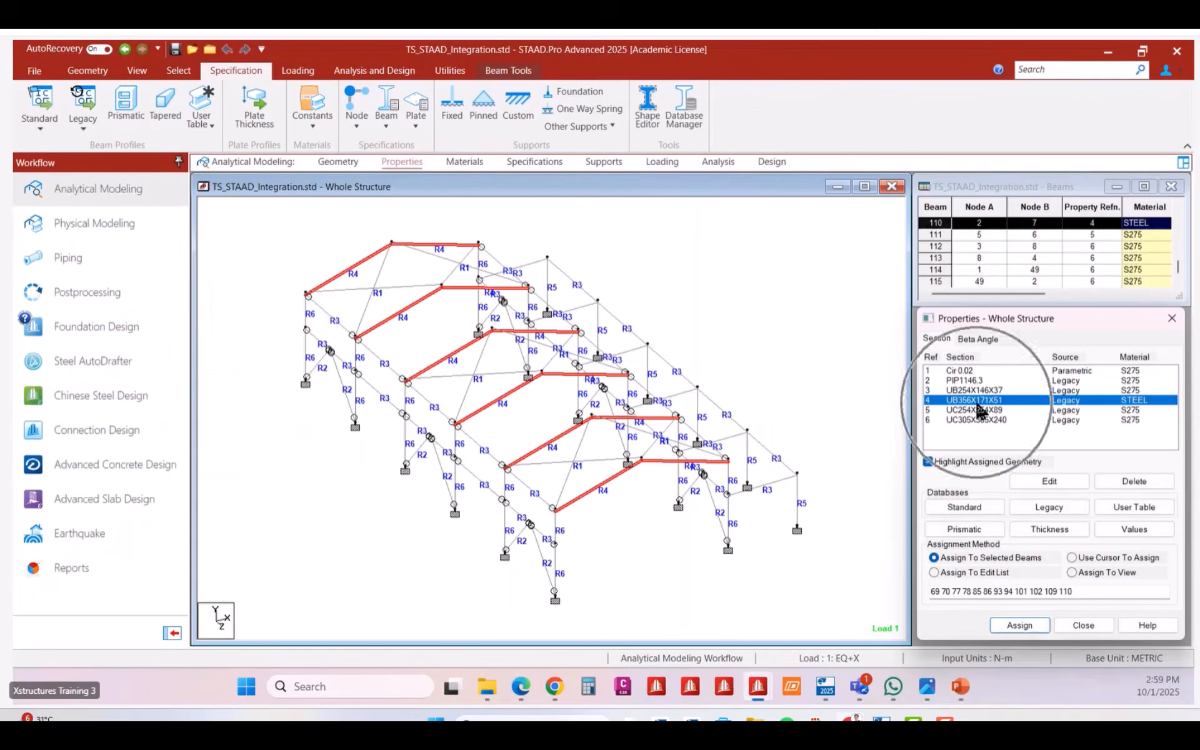
pyautogui.doubleClick(978, 408)
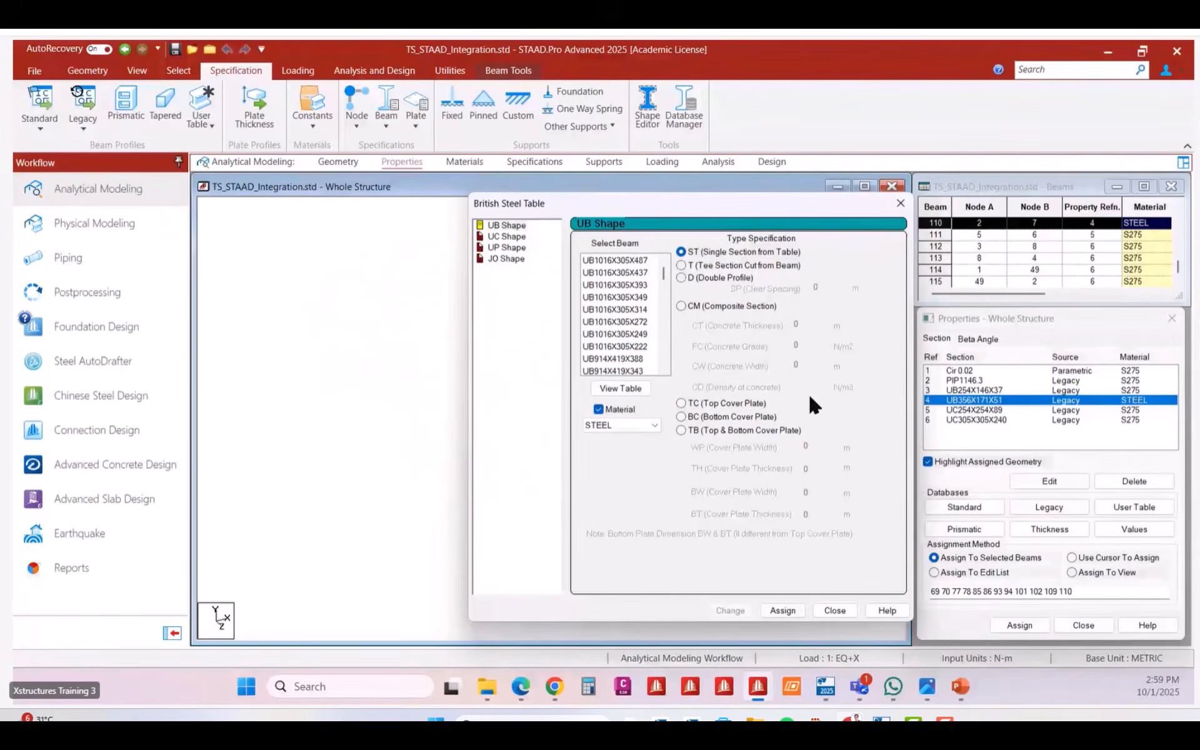
pyautogui.moveTo(663, 274); pyautogui.dragTo(656, 325)
pyautogui.click(630, 312)
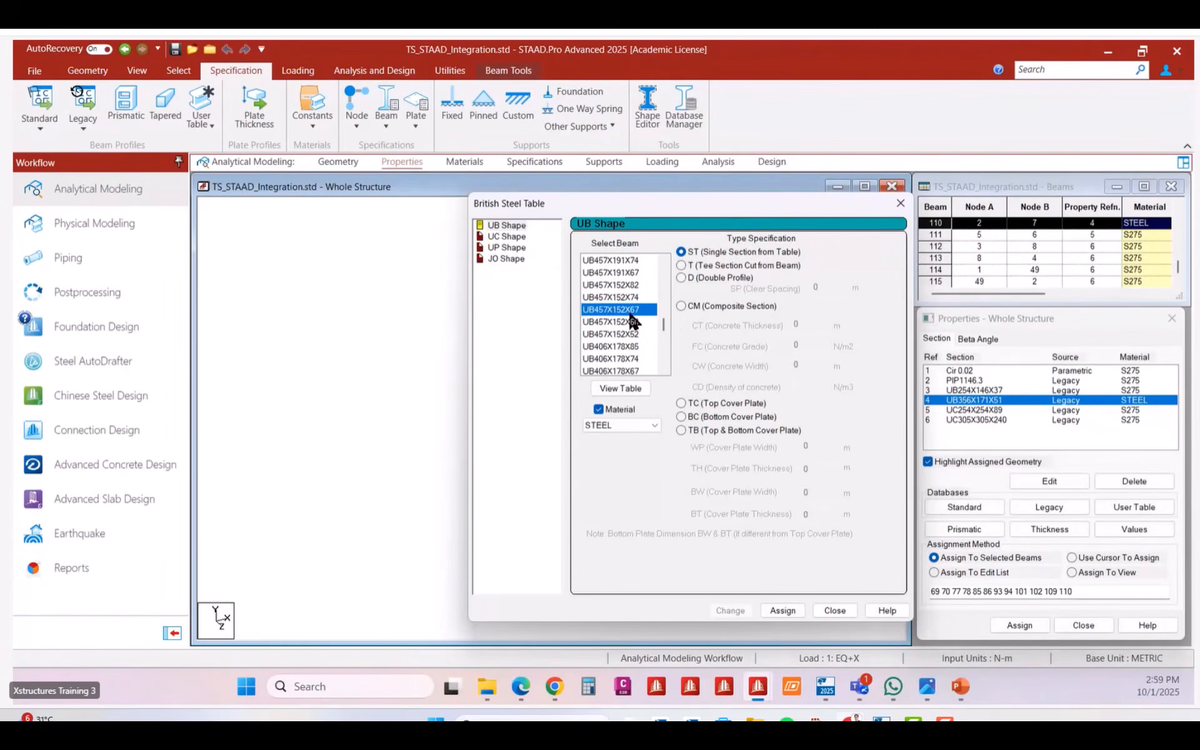
pyautogui.click(631, 324)
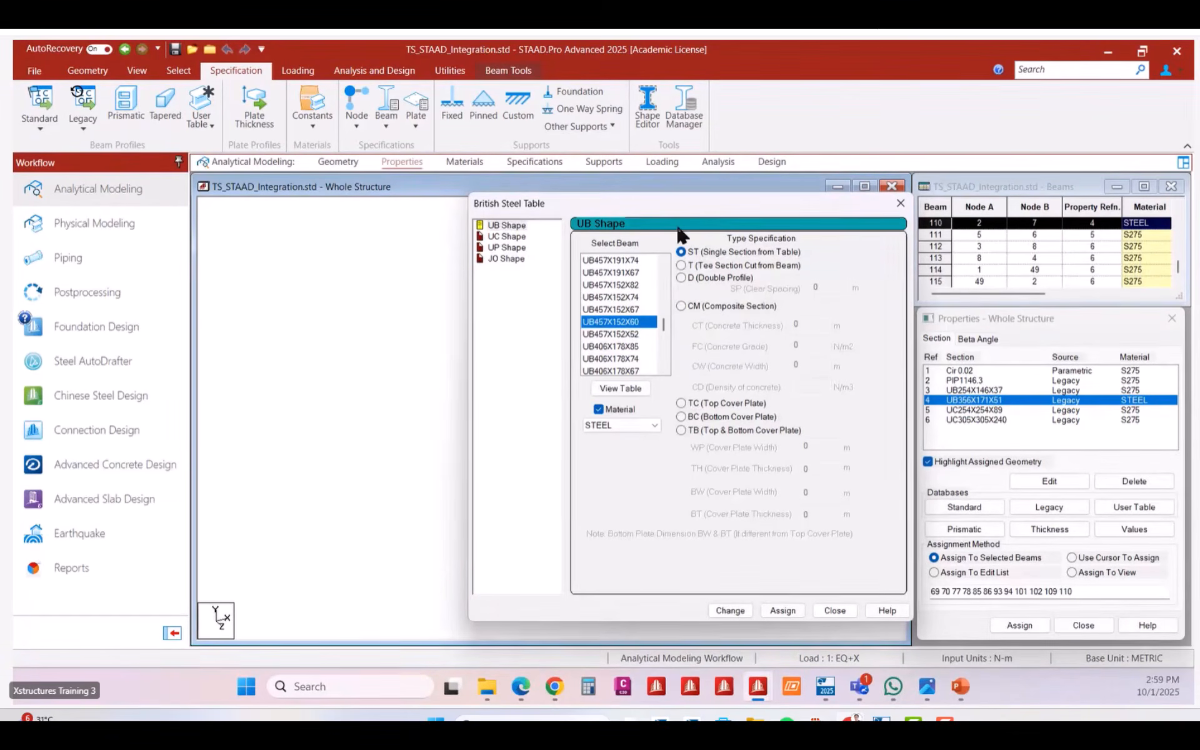
pyautogui.moveTo(699, 208); pyautogui.dragTo(600, 212)
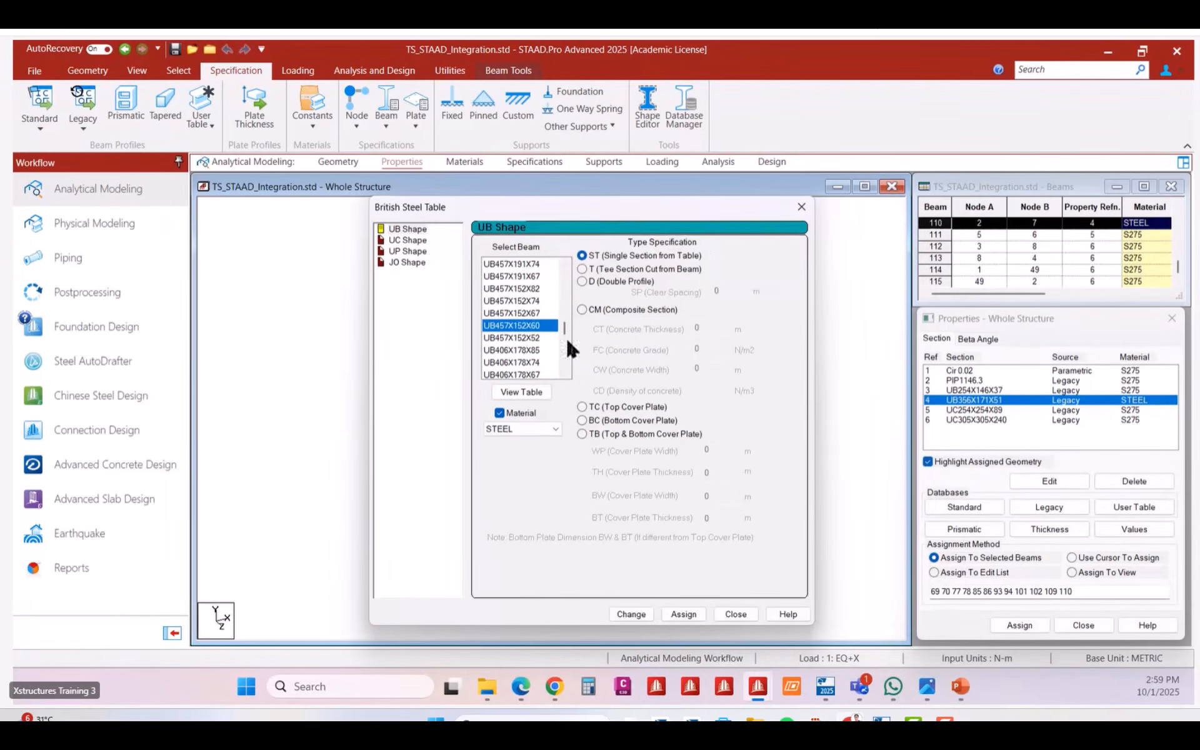
pyautogui.click(637, 616)
pyautogui.click(650, 485)
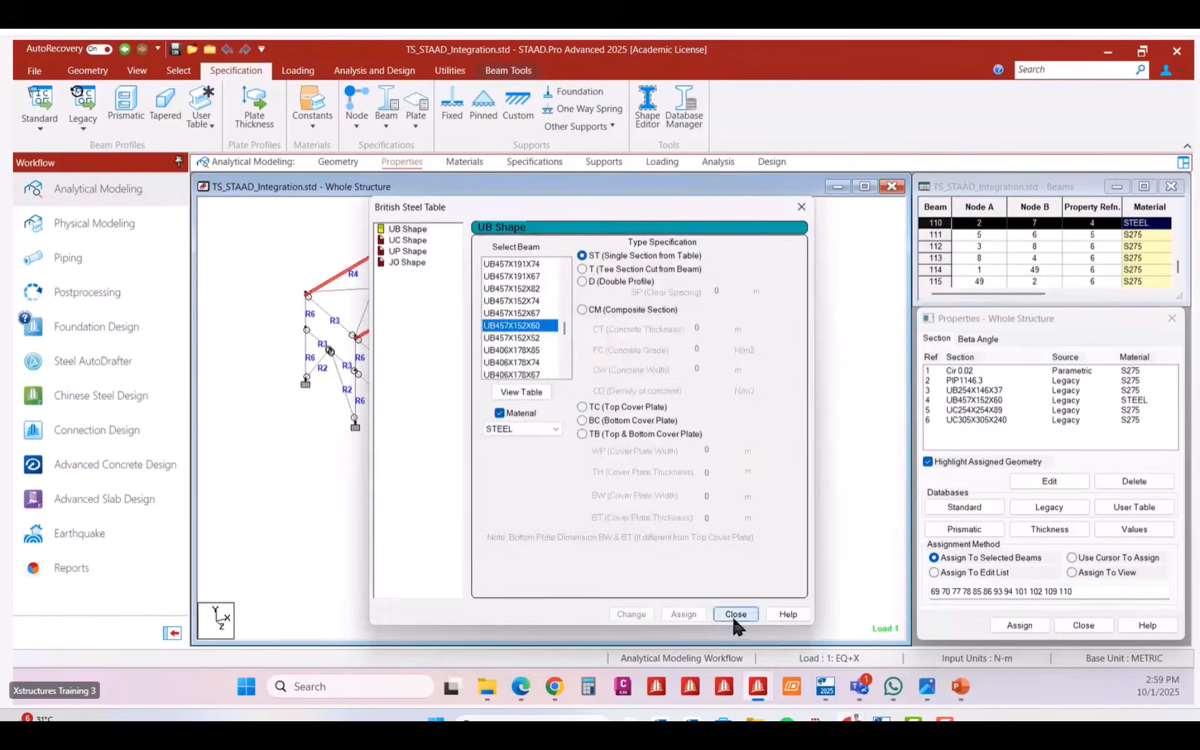
pyautogui.click(736, 614)
pyautogui.click(373, 70)
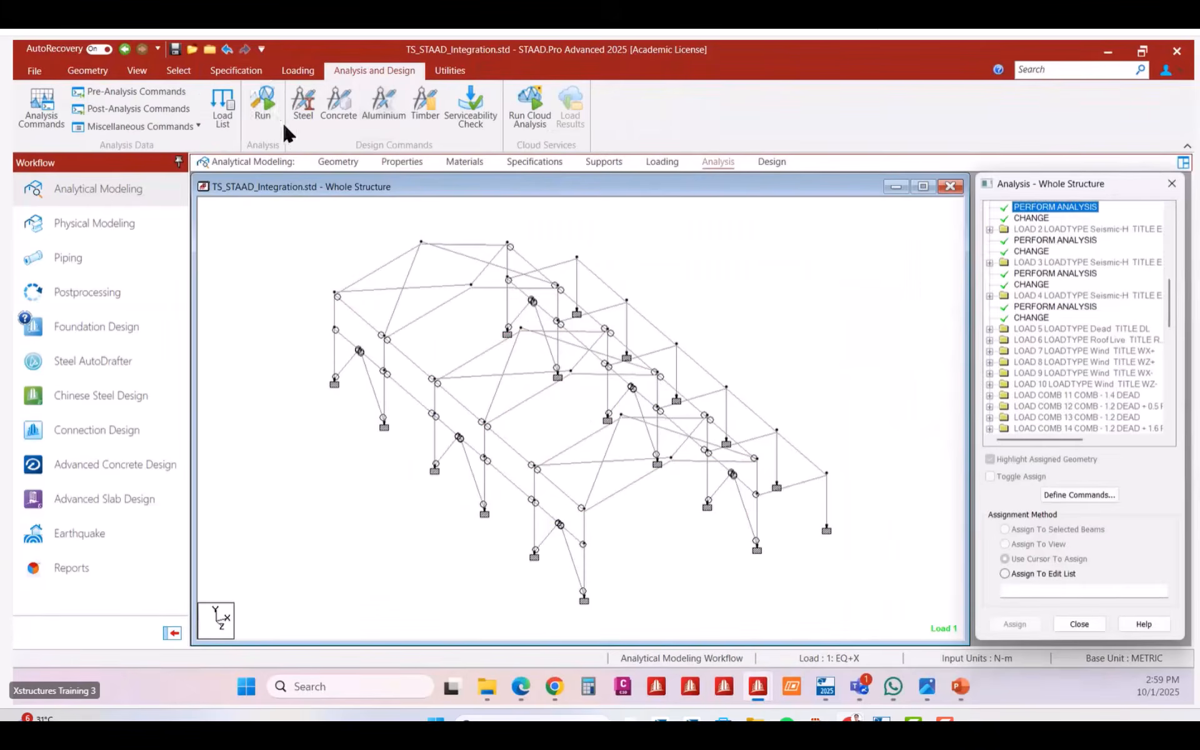
# Save the modified structure, run the analysis and design, and go to post-processing with all load cases selected for the results.
pyautogui.click(263, 106)
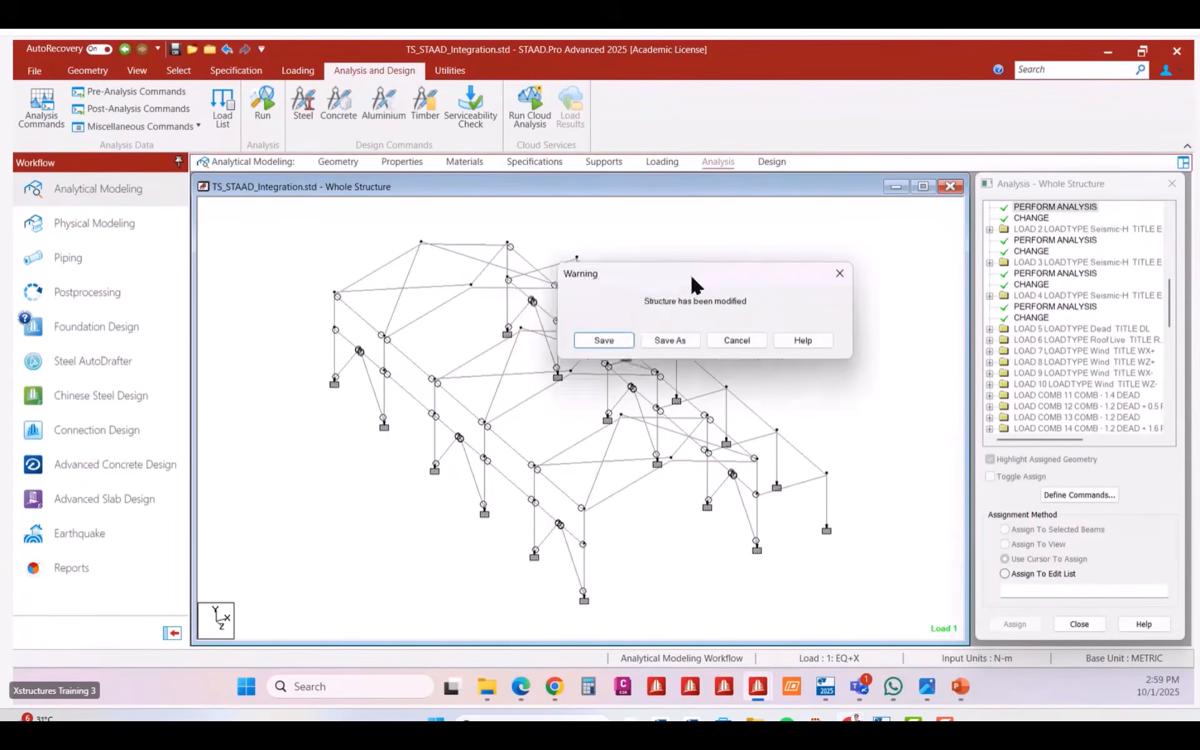
pyautogui.click(580, 340)
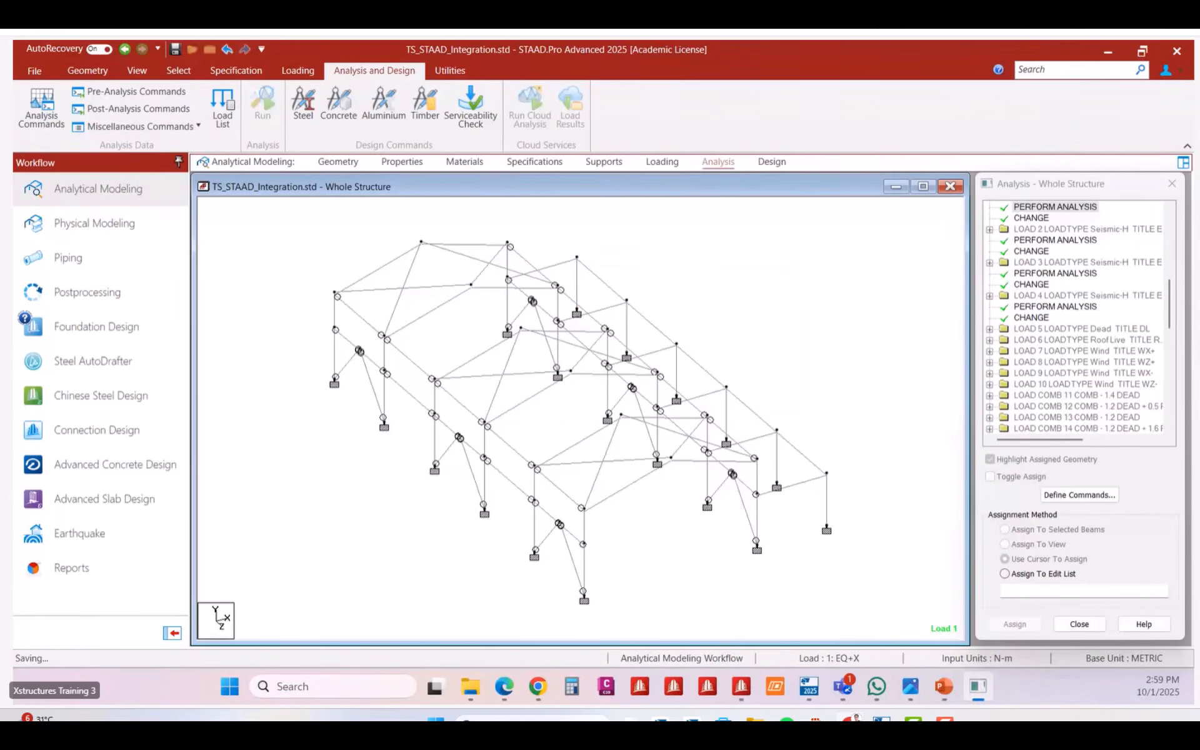
pyautogui.moveTo(887, 203); pyautogui.dragTo(613, 214)
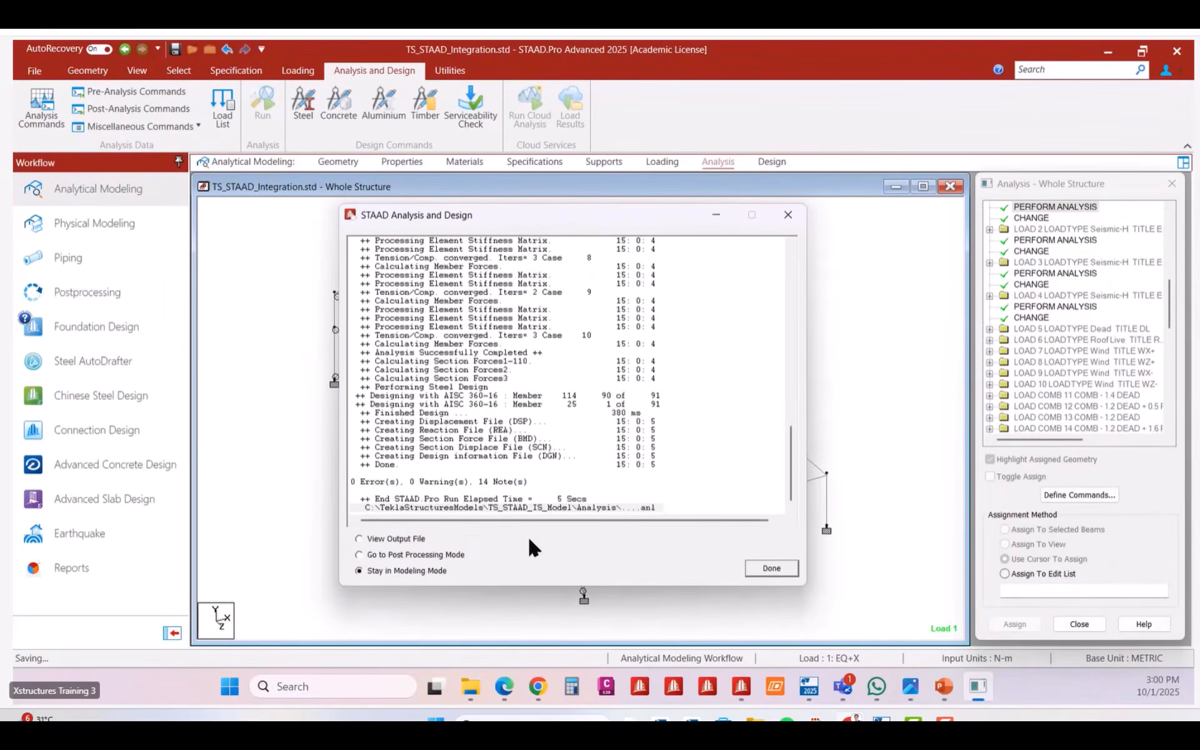
pyautogui.click(449, 554)
pyautogui.click(770, 570)
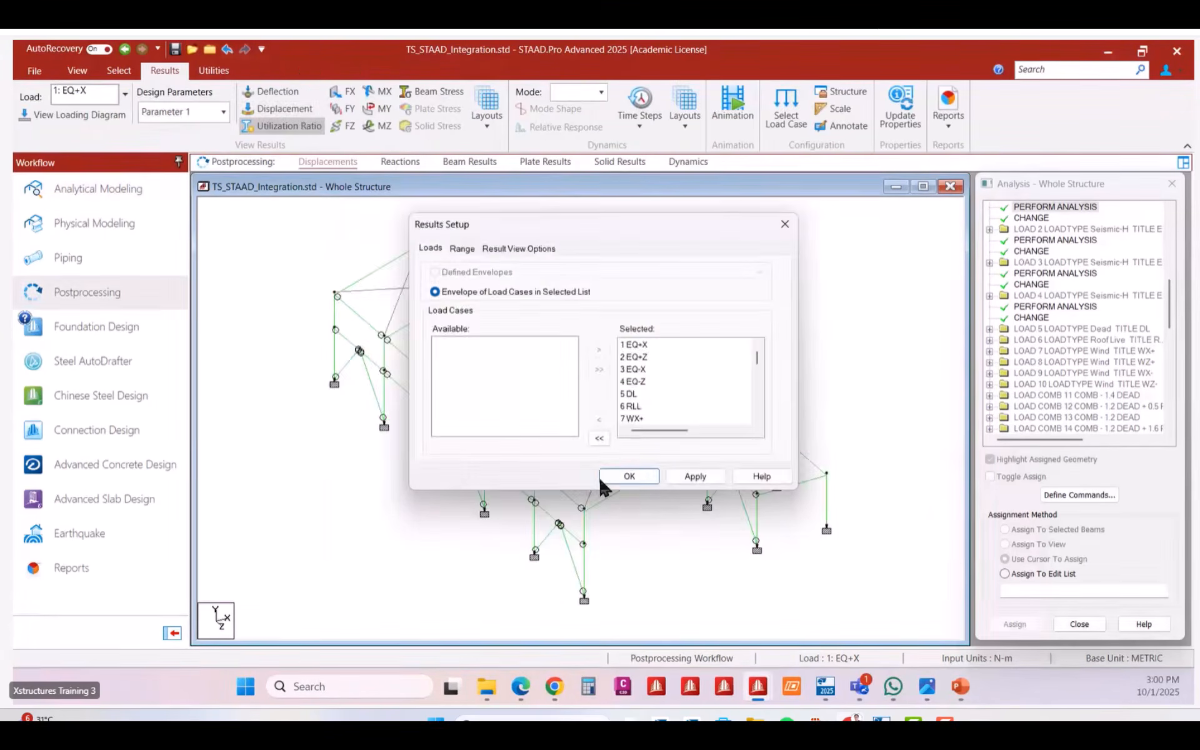
pyautogui.click(625, 477)
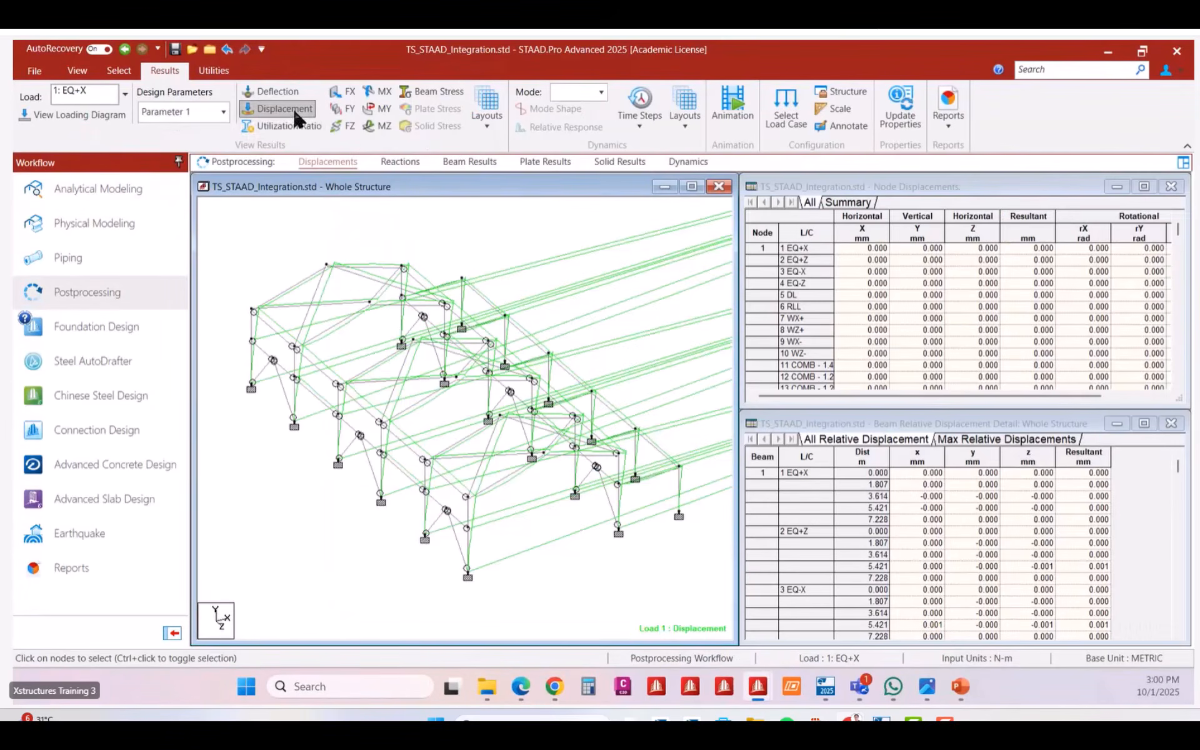
# Show the utilization ratio results with the design results table and check the list of failed members.
pyautogui.click(296, 117)
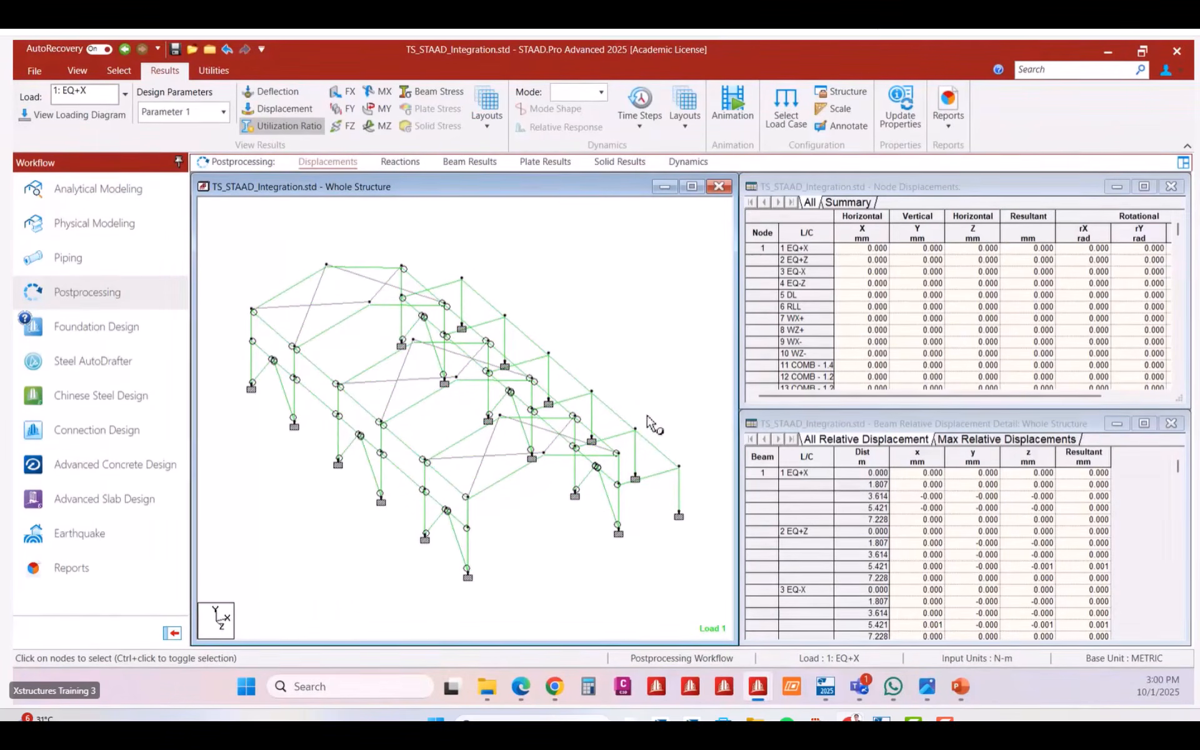
pyautogui.click(486, 109)
pyautogui.click(640, 241)
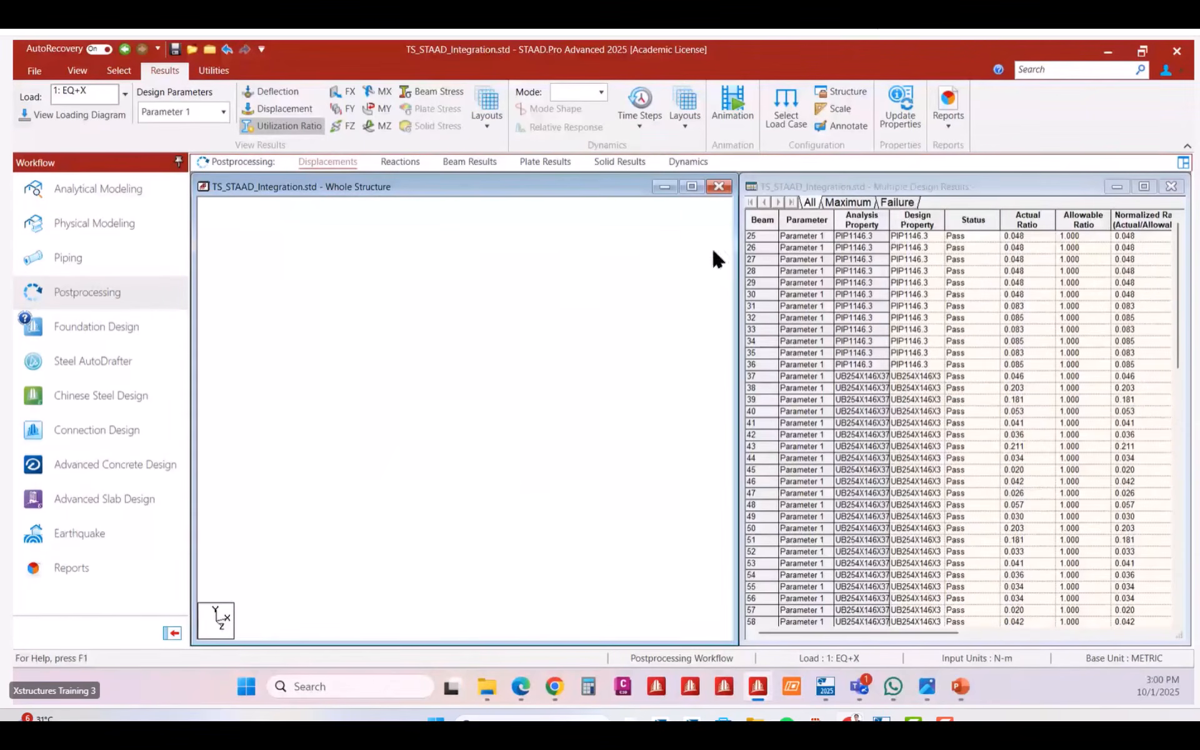
pyautogui.click(898, 202)
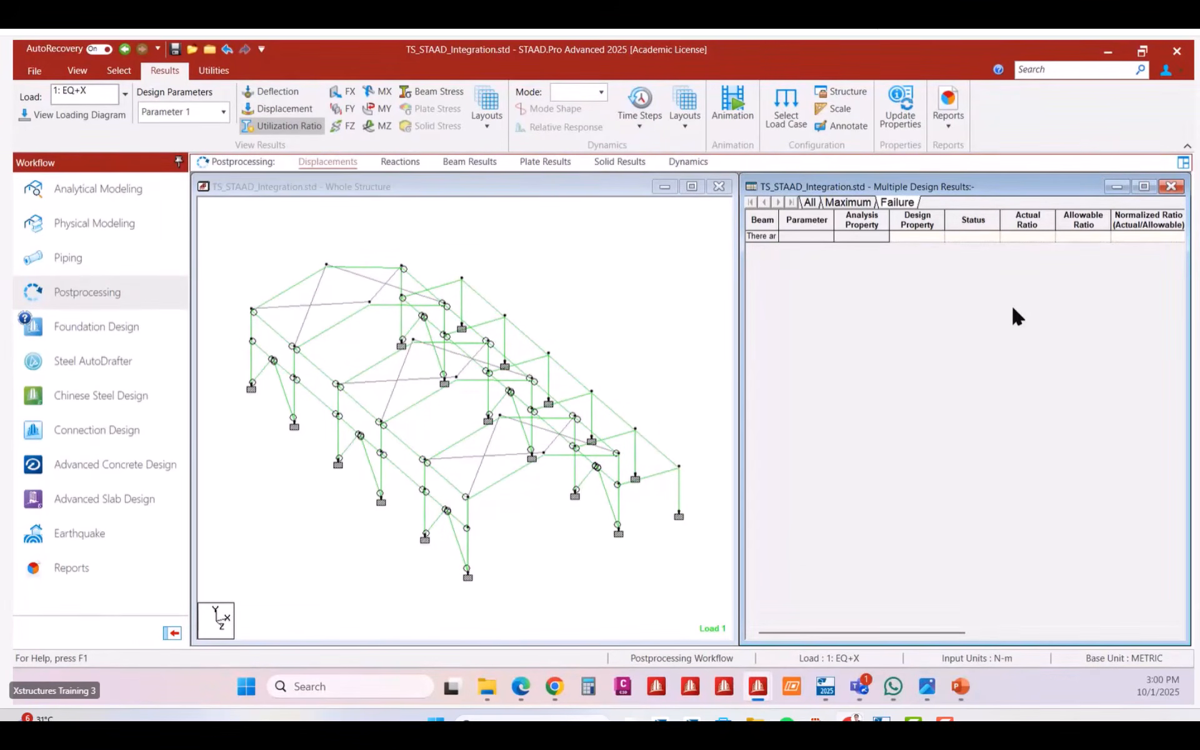
pyautogui.click(588, 342)
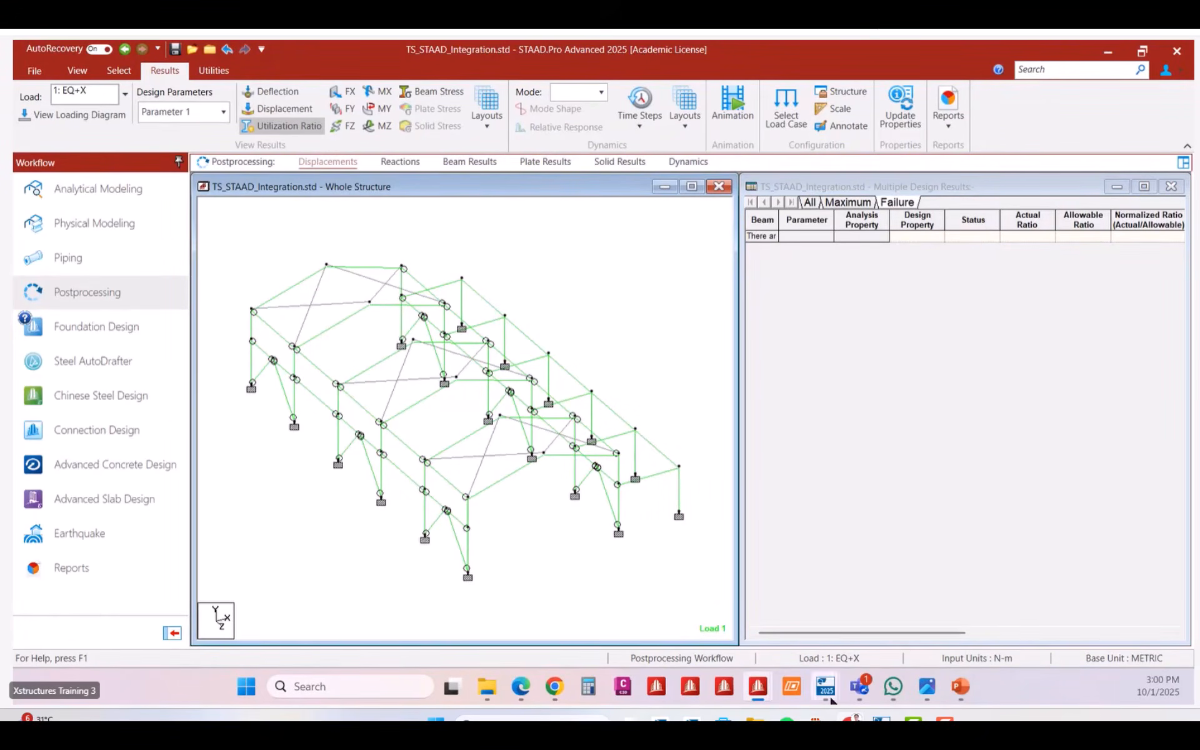
# Switch to Tekla Structures and get the analysis results for the TS_STAAD_Integration analysis model.
pyautogui.moveTo(825, 686)
pyautogui.click(806, 585)
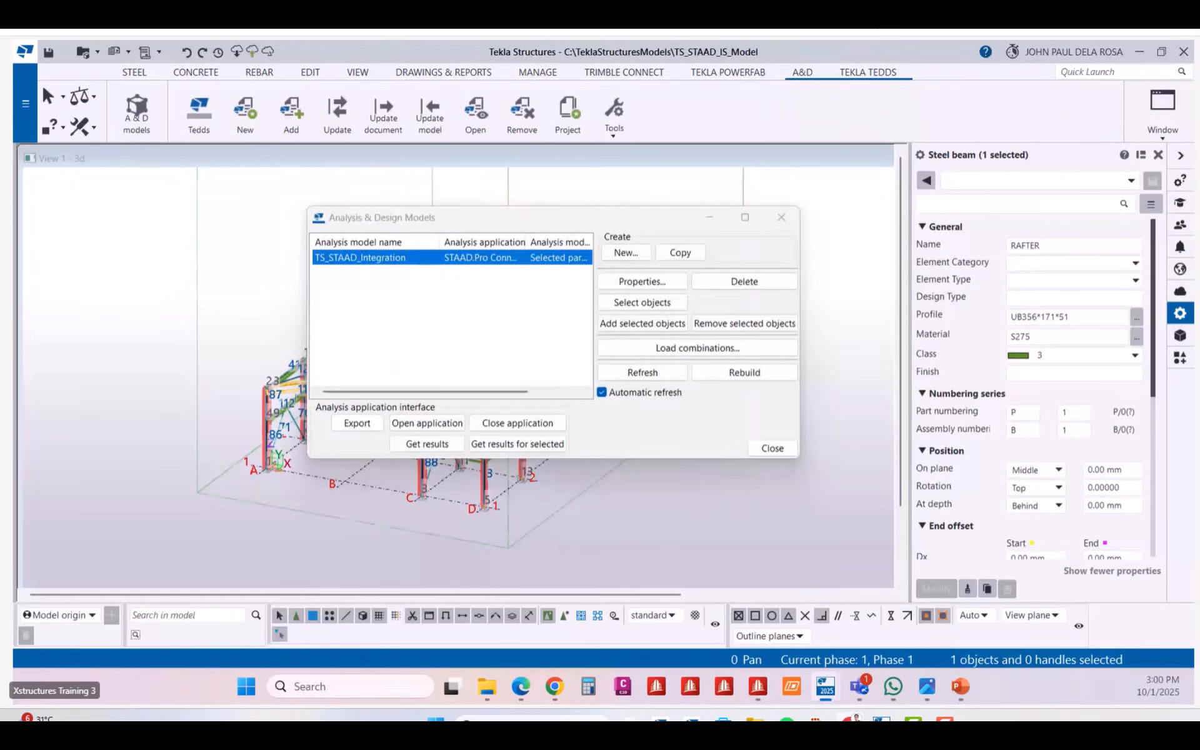
pyautogui.moveTo(666, 222)
pyautogui.mouseDown()
pyautogui.moveTo(814, 237)
pyautogui.moveTo(924, 231)
pyautogui.moveTo(629, 209)
pyautogui.moveTo(667, 208)
pyautogui.mouseUp()
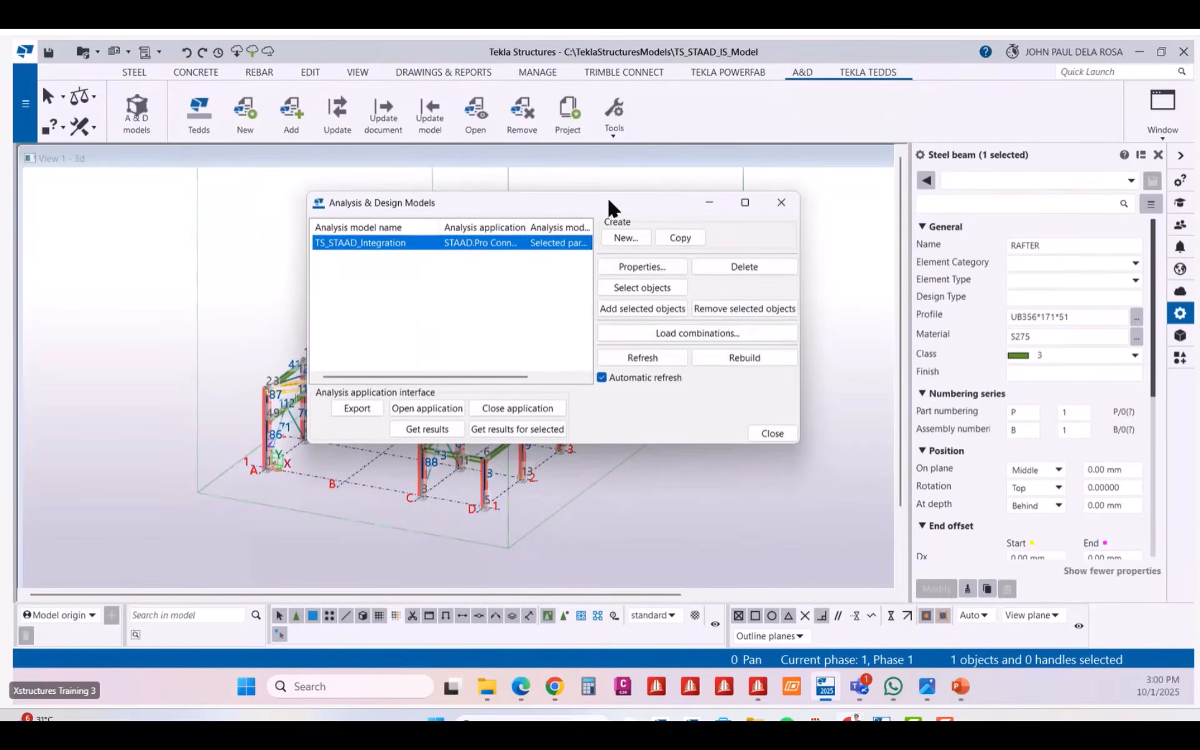
pyautogui.moveTo(608, 198); pyautogui.dragTo(631, 216)
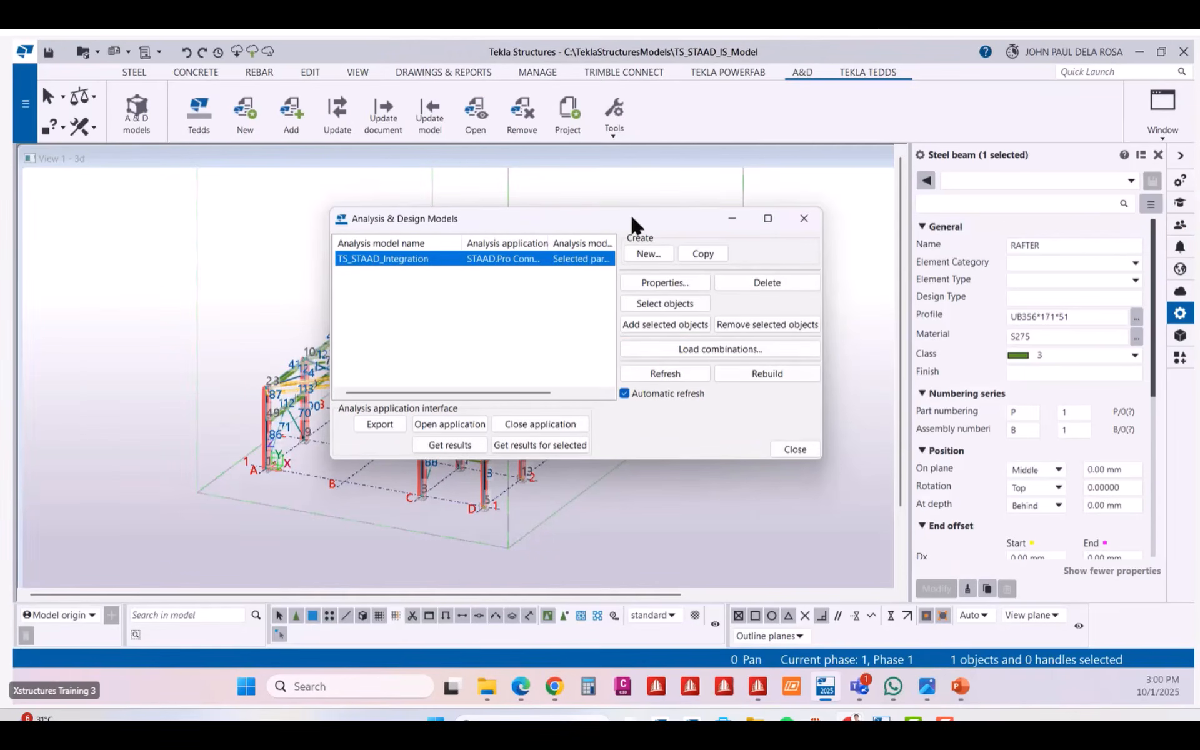
pyautogui.click(466, 450)
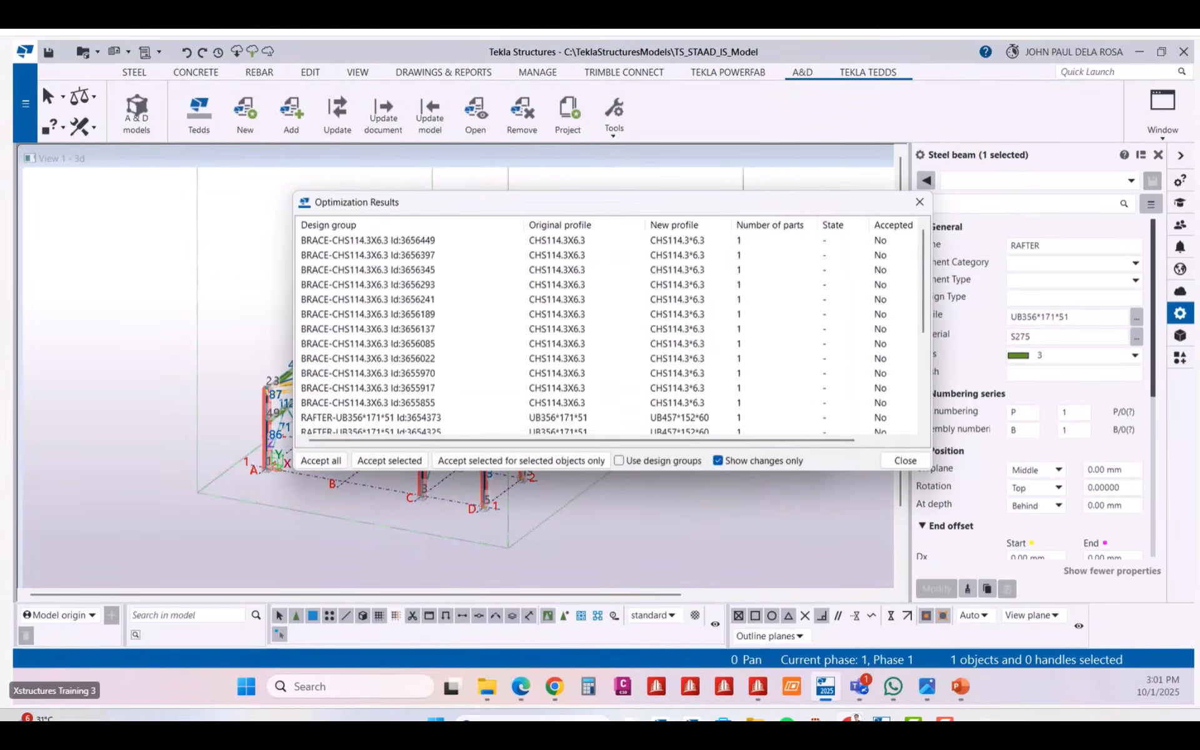
# Accept all profile changes in the optimization results, including UB457*152*60 for the rafters, and close the results.
pyautogui.moveTo(924, 289); pyautogui.dragTo(905, 400)
pyautogui.click(320, 462)
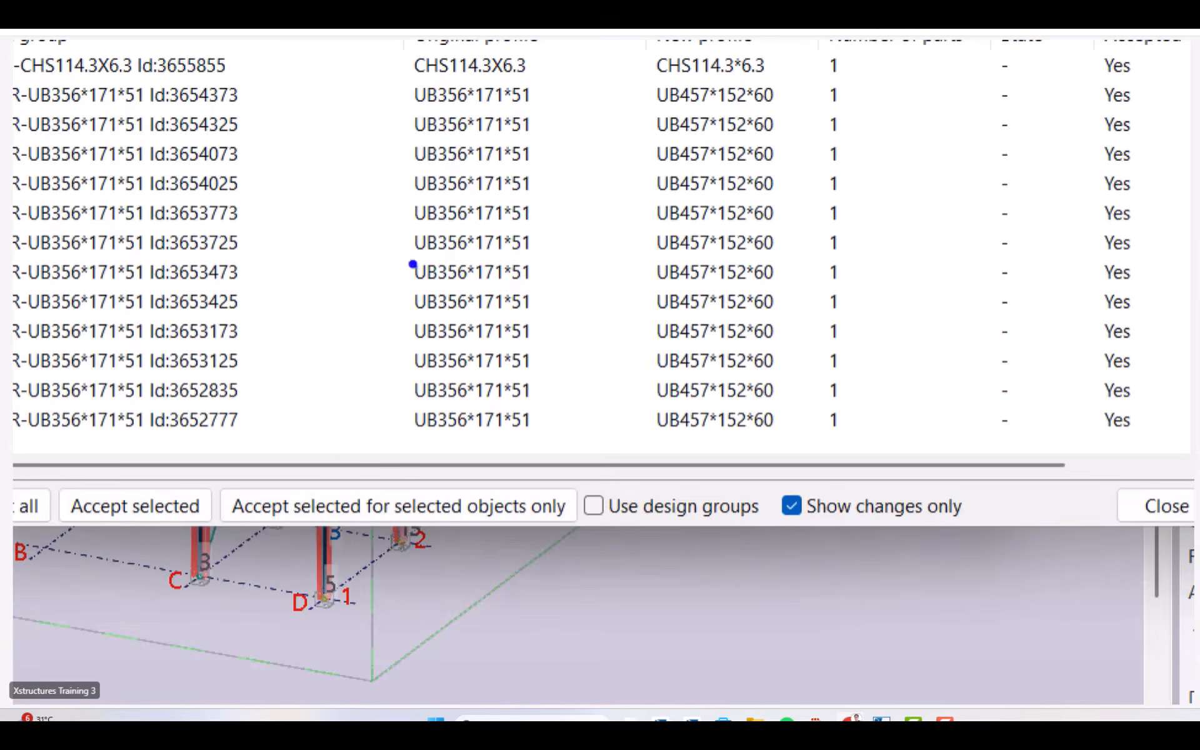
pyautogui.moveTo(375, 226)
pyautogui.keyDown('ctrl'); pyautogui.mouseDown()
pyautogui.moveTo(635, 327)
pyautogui.moveTo(819, 448)
pyautogui.mouseUp(); pyautogui.keyUp('ctrl')
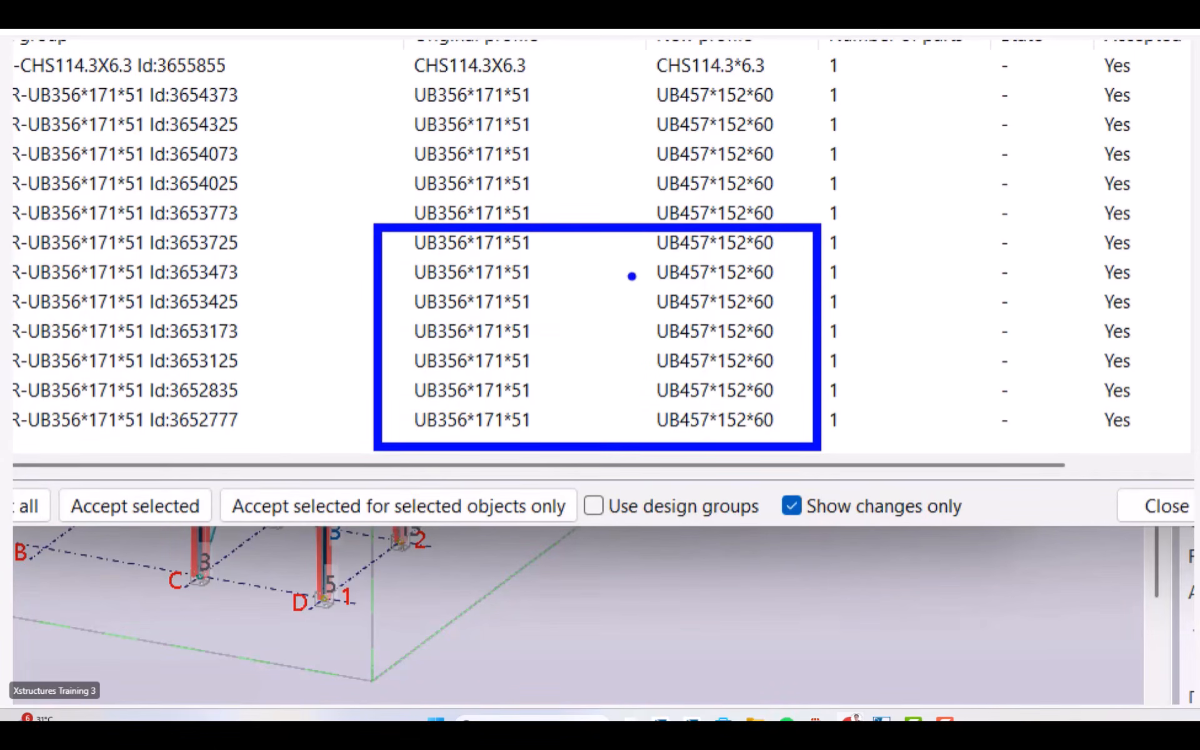
pyautogui.keyDown('ctrl'); pyautogui.keyDown('shift'); pyautogui.moveTo(642, 272); pyautogui.dragTo(538, 272); pyautogui.keyUp('shift'); pyautogui.keyUp('ctrl')
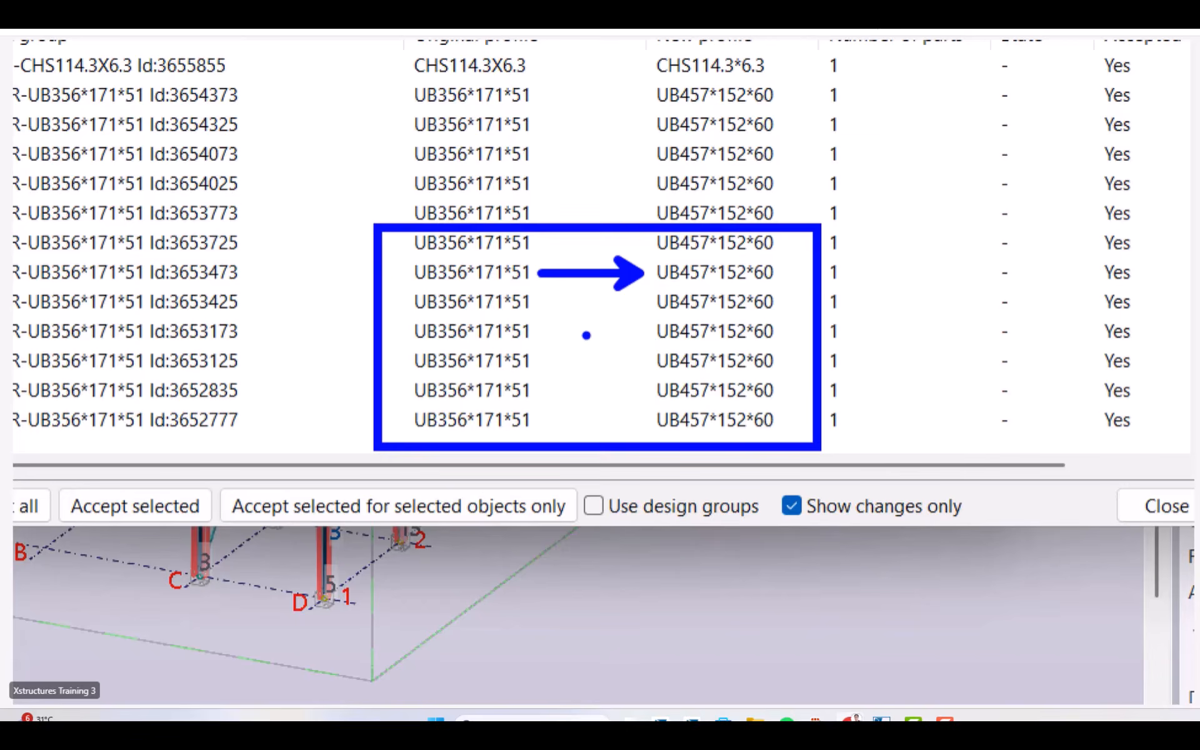
pyautogui.press('Escape')
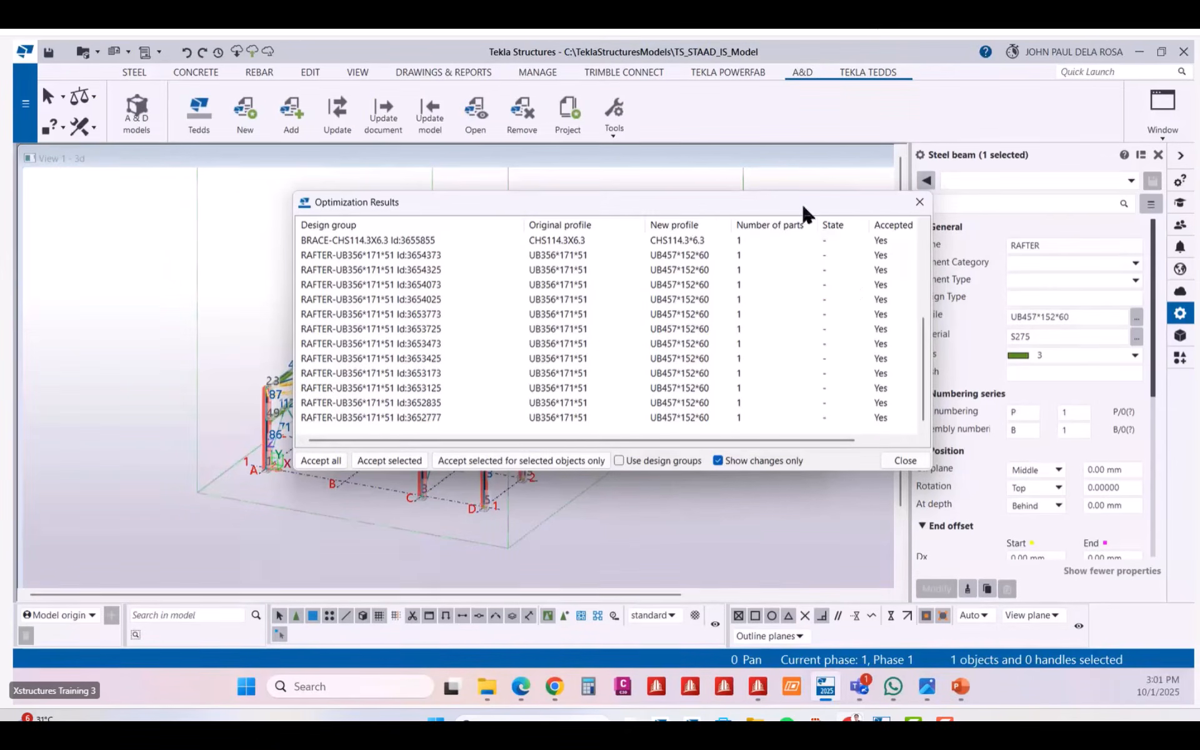
pyautogui.moveTo(802, 207); pyautogui.dragTo(768, 220)
pyautogui.click(859, 472)
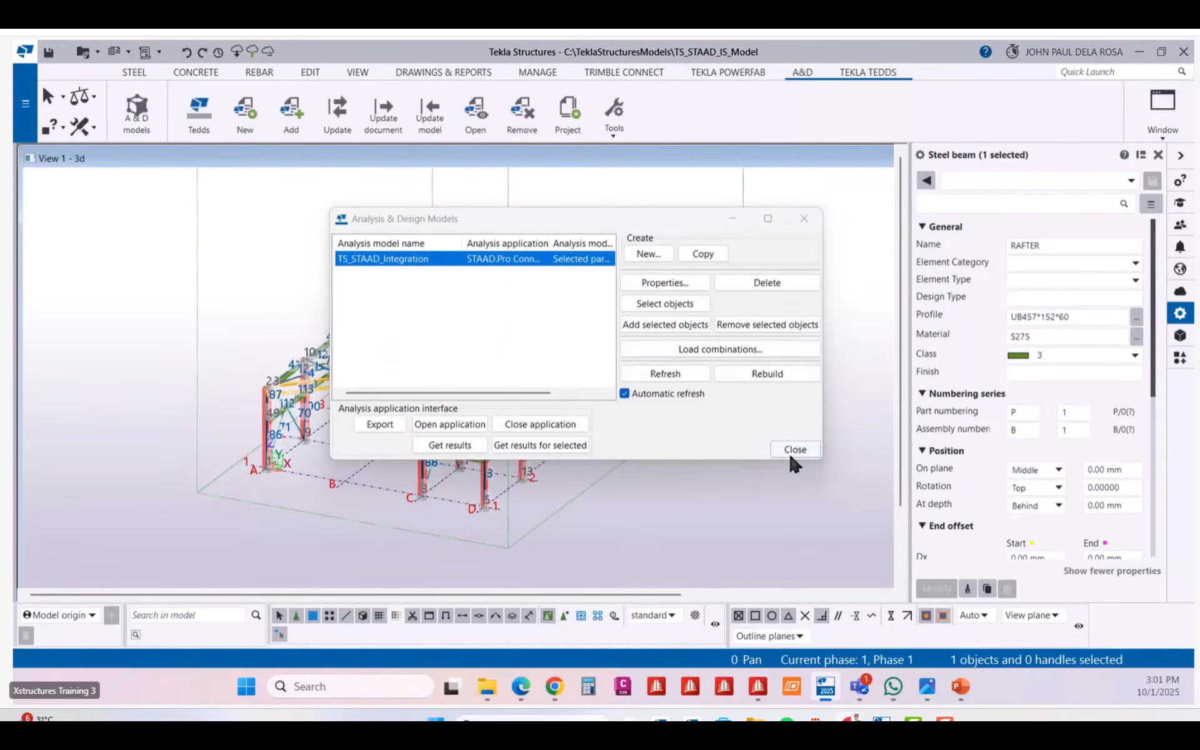
# Examine the start and end reactions in the end conditions of the rafter between grids A and B on gridline 1.
pyautogui.moveTo(643, 217); pyautogui.dragTo(947, 235)
pyautogui.scroll(5, 278, 403)
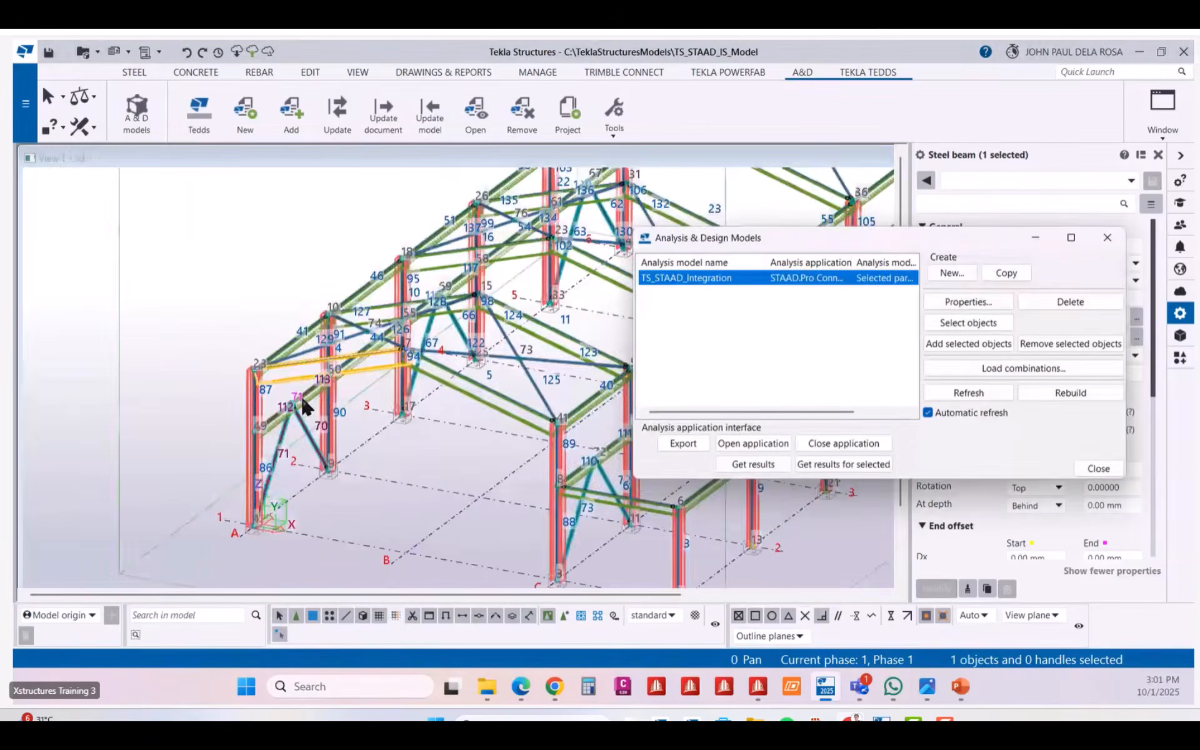
pyautogui.moveTo(367, 398); pyautogui.dragTo(374, 361, button='middle')
pyautogui.click(410, 361)
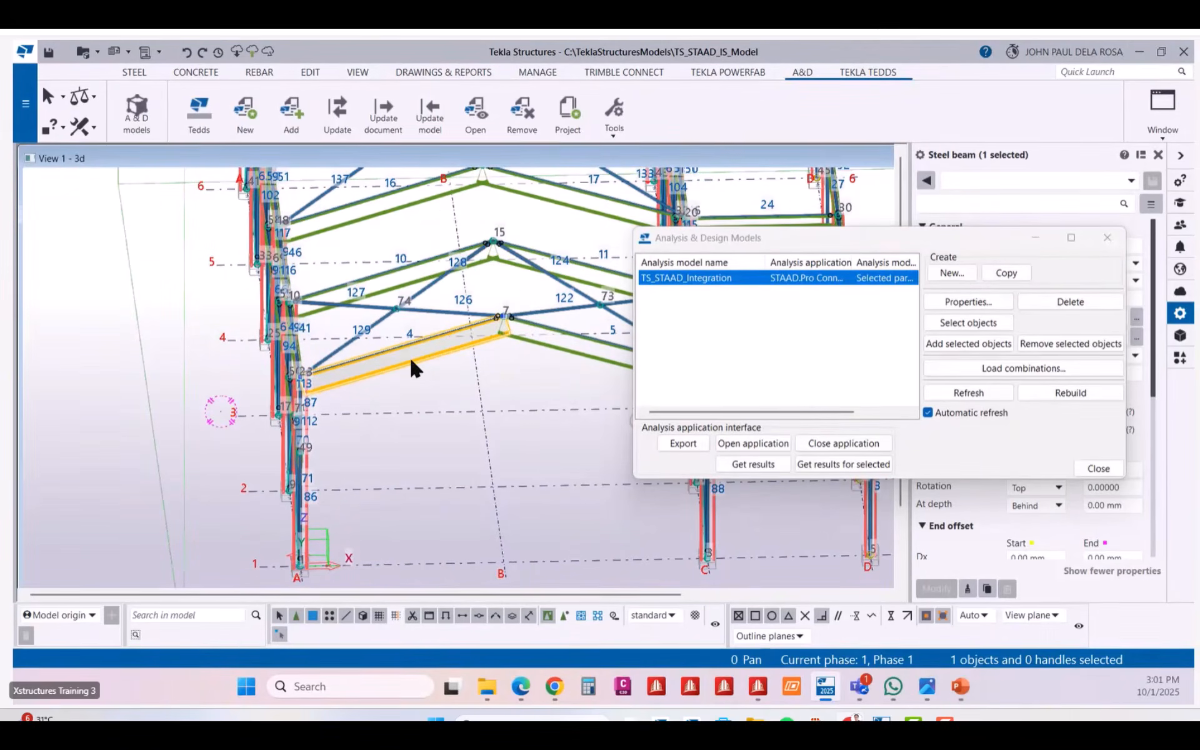
pyautogui.rightClick(415, 354)
pyautogui.click(494, 226)
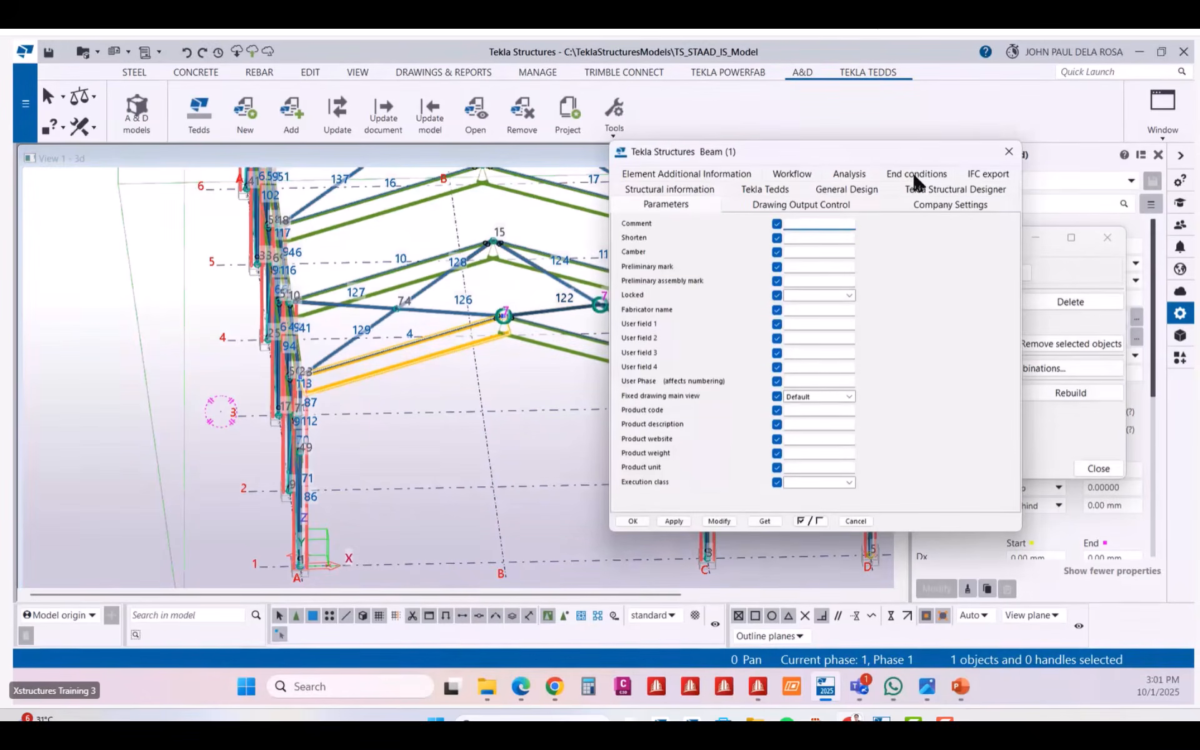
pyautogui.click(914, 178)
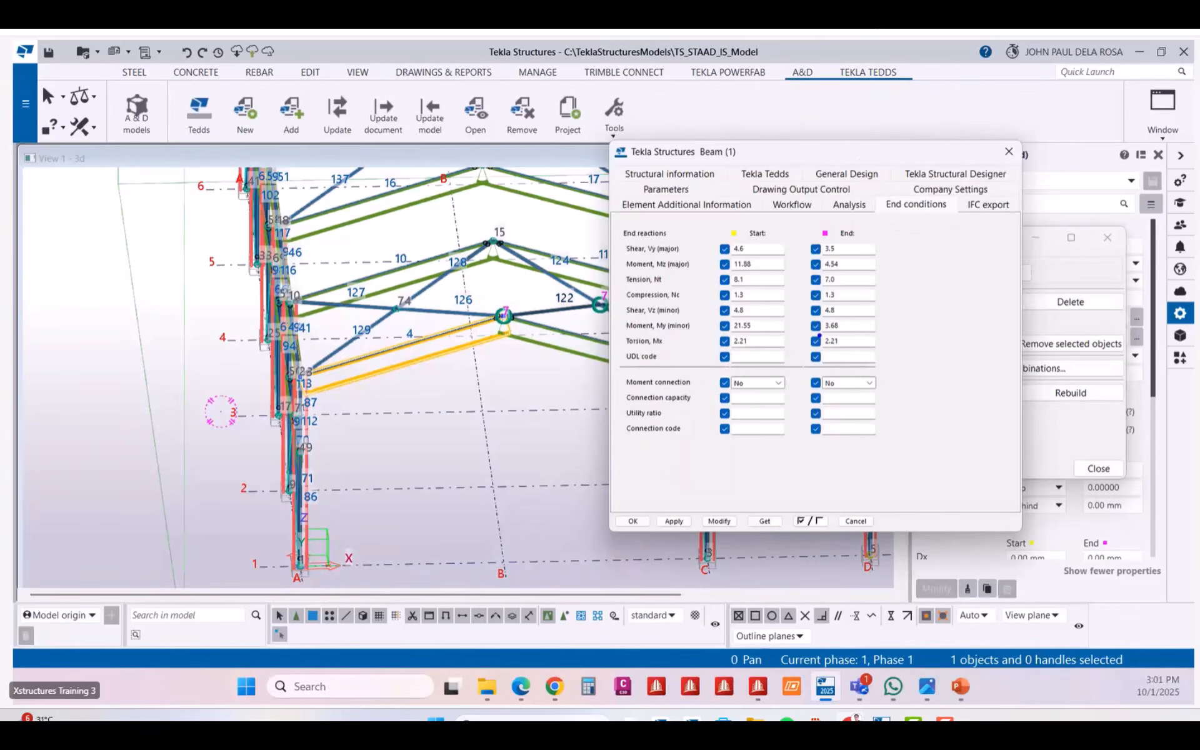
pyautogui.moveTo(708, 221); pyautogui.dragTo(897, 372)
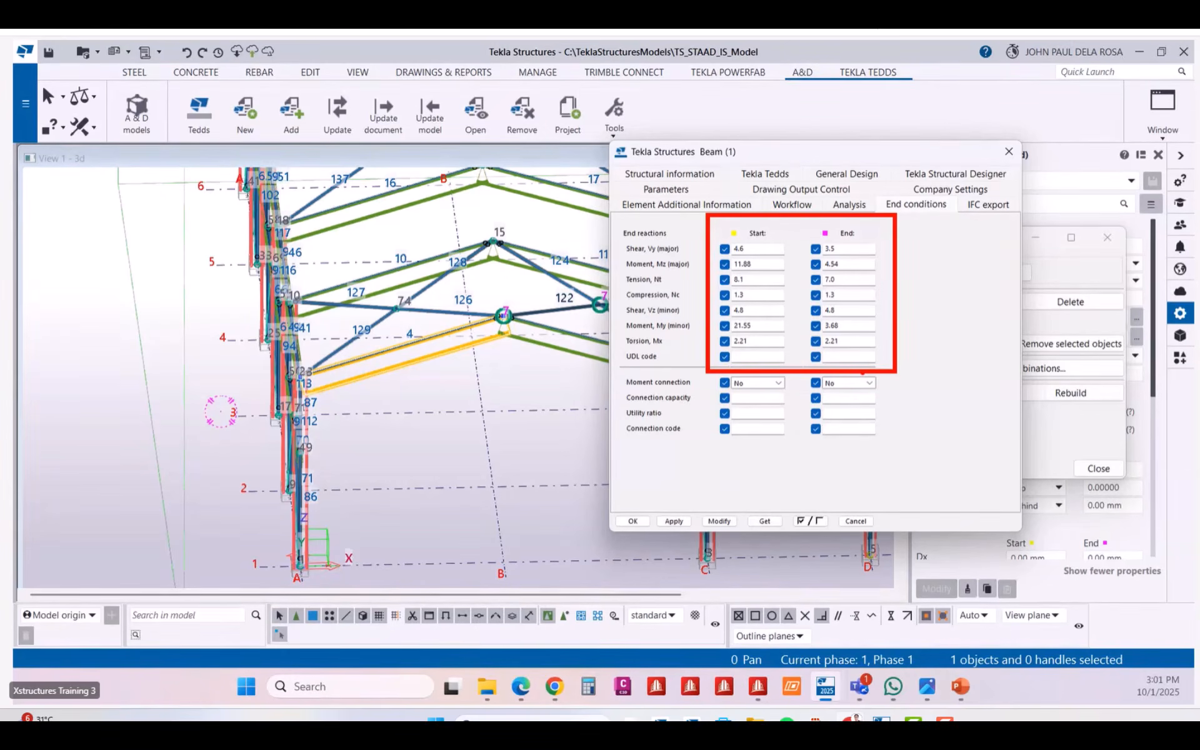
pyautogui.click(1008, 151)
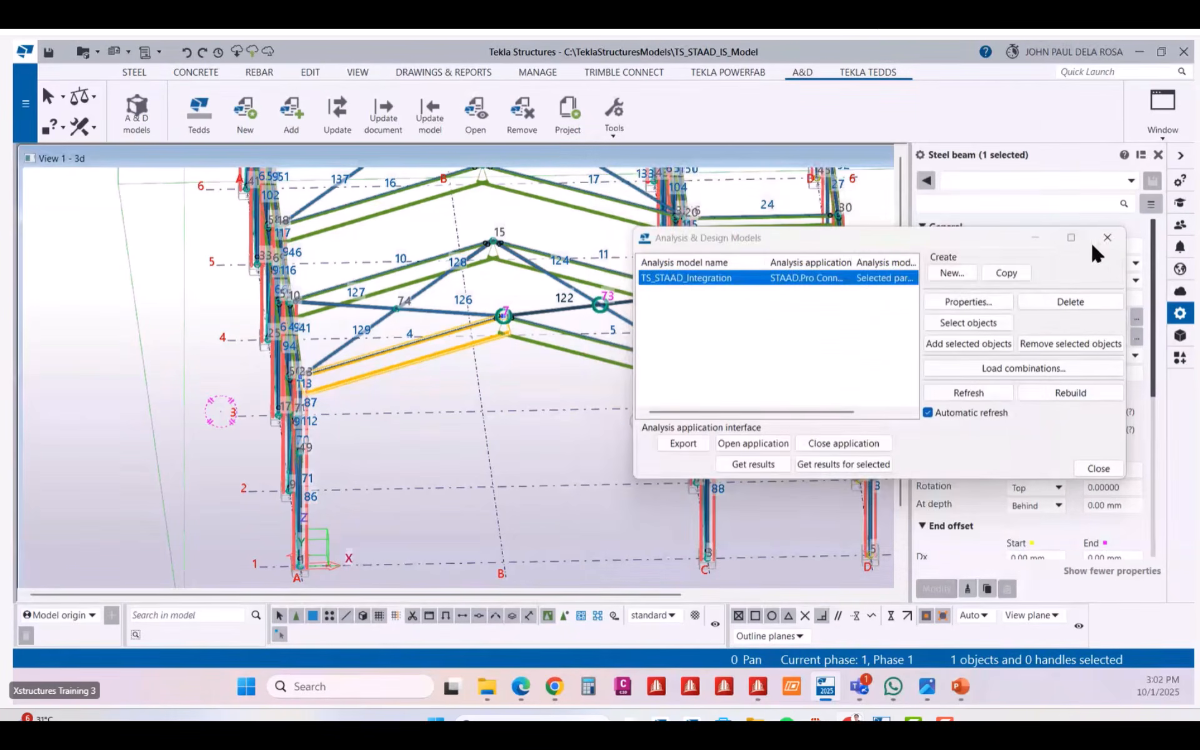
# Close the analysis and design models list and save the Tekla model.
pyautogui.click(1107, 237)
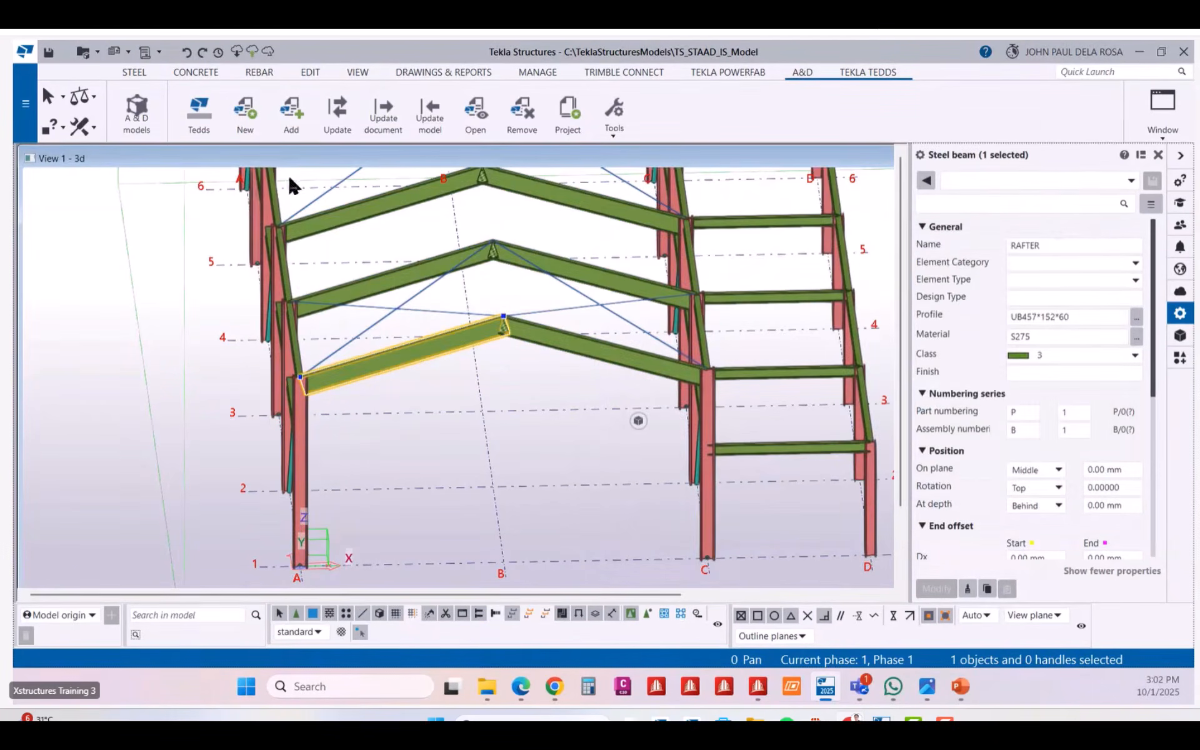
pyautogui.press('ctrl')
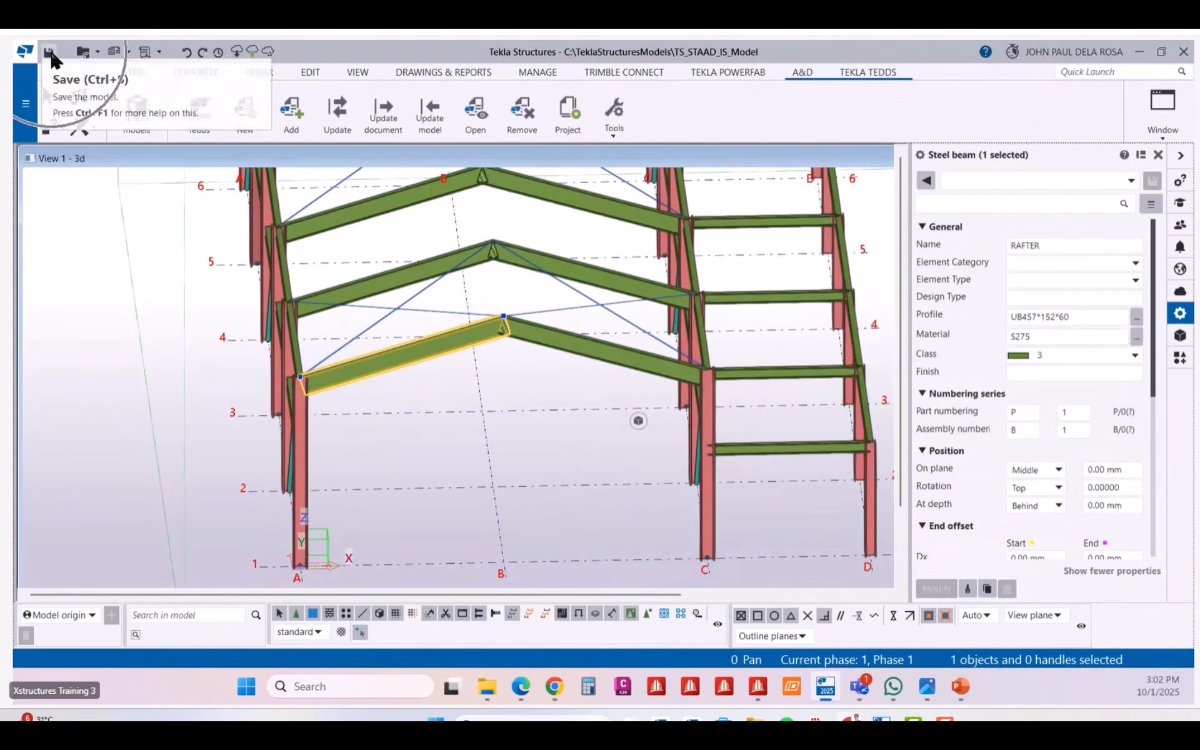
pyautogui.click(50, 60)
pyautogui.click(575, 392)
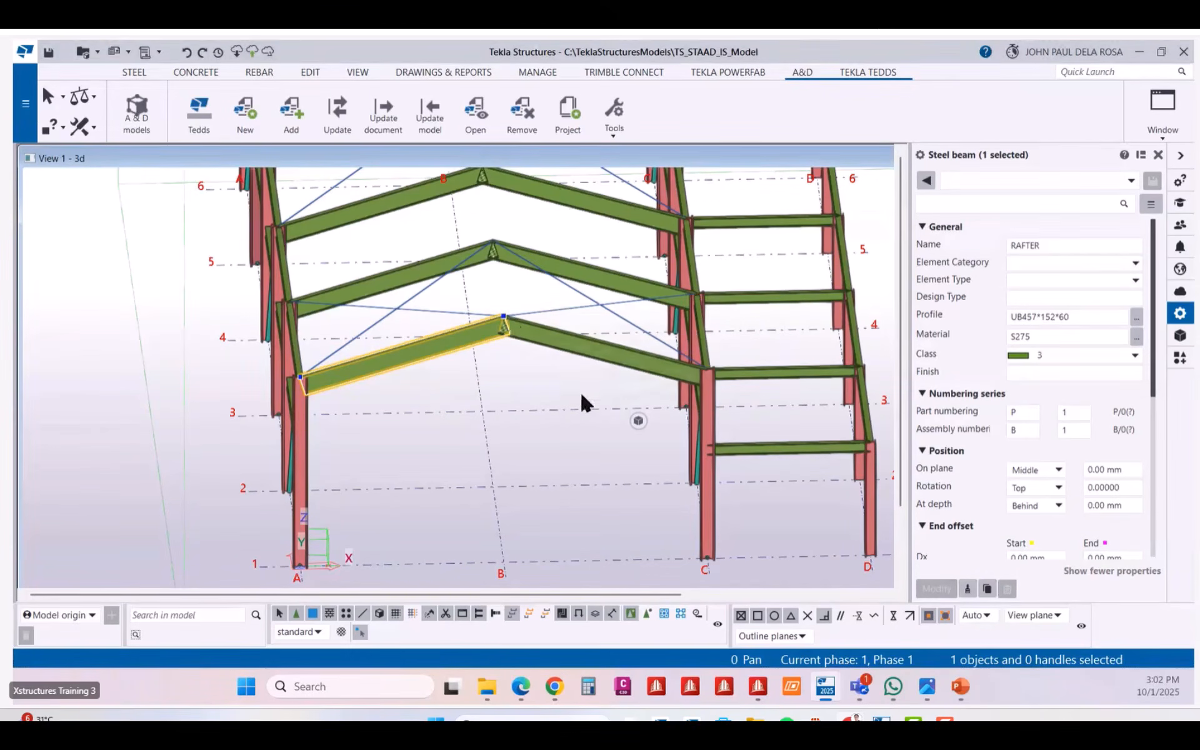
# Write out the model changes to Model Sharing, leaving the code and comment empty.
pyautogui.scroll(-3, 478, 351)
pyautogui.moveTo(371, 318); pyautogui.dragTo(358, 341, button='middle')
pyautogui.keyDown('ctrl'); pyautogui.moveTo(394, 387); pyautogui.dragTo(331, 257, button='middle'); pyautogui.keyUp('ctrl')
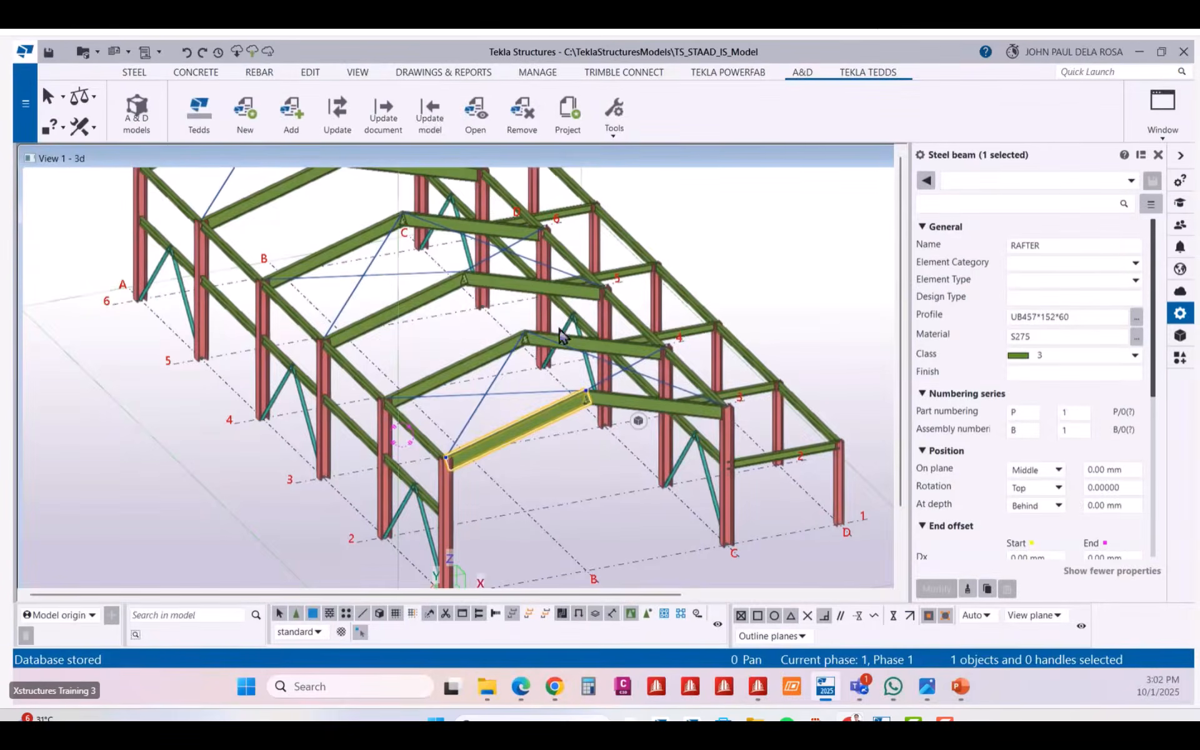
pyautogui.click(583, 410)
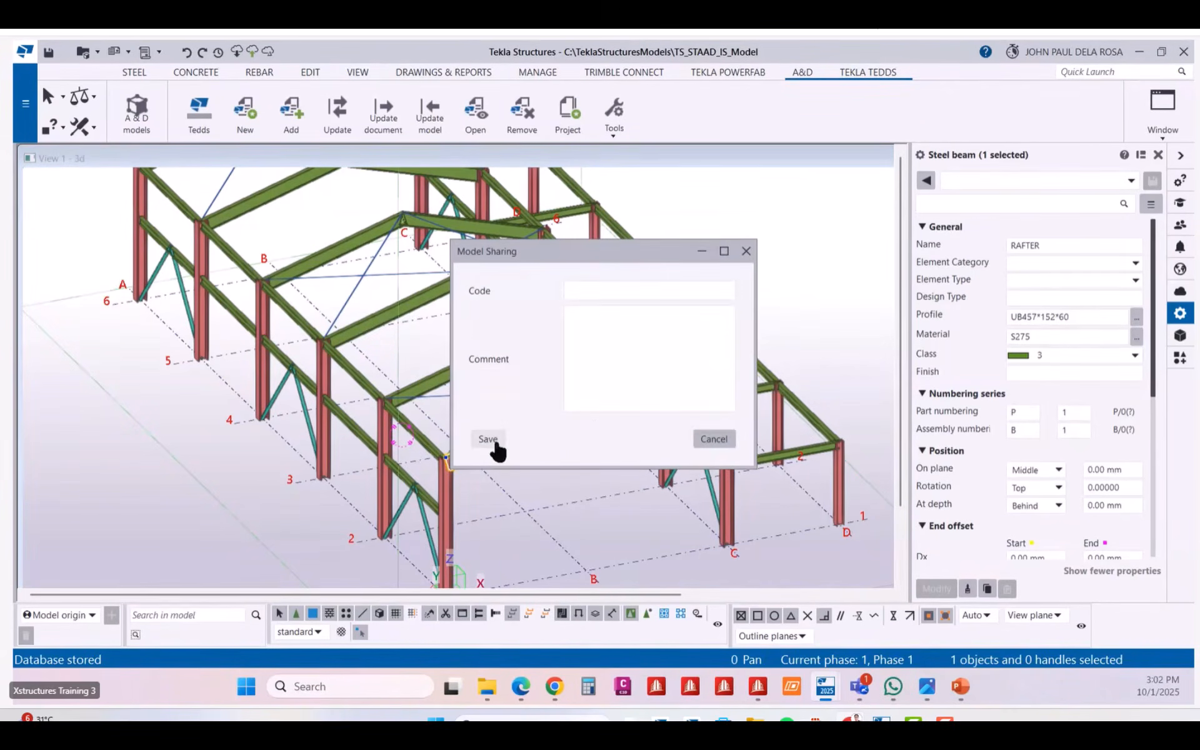
pyautogui.click(493, 443)
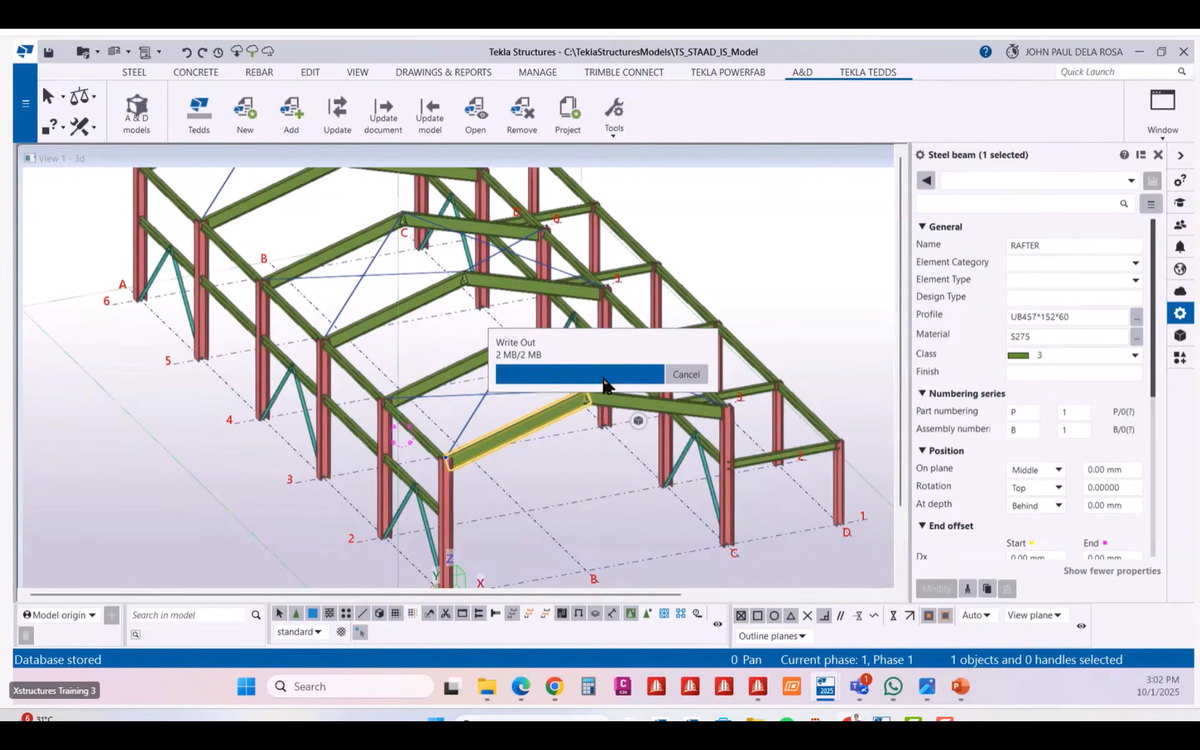
pyautogui.scroll(-2, 609, 375)
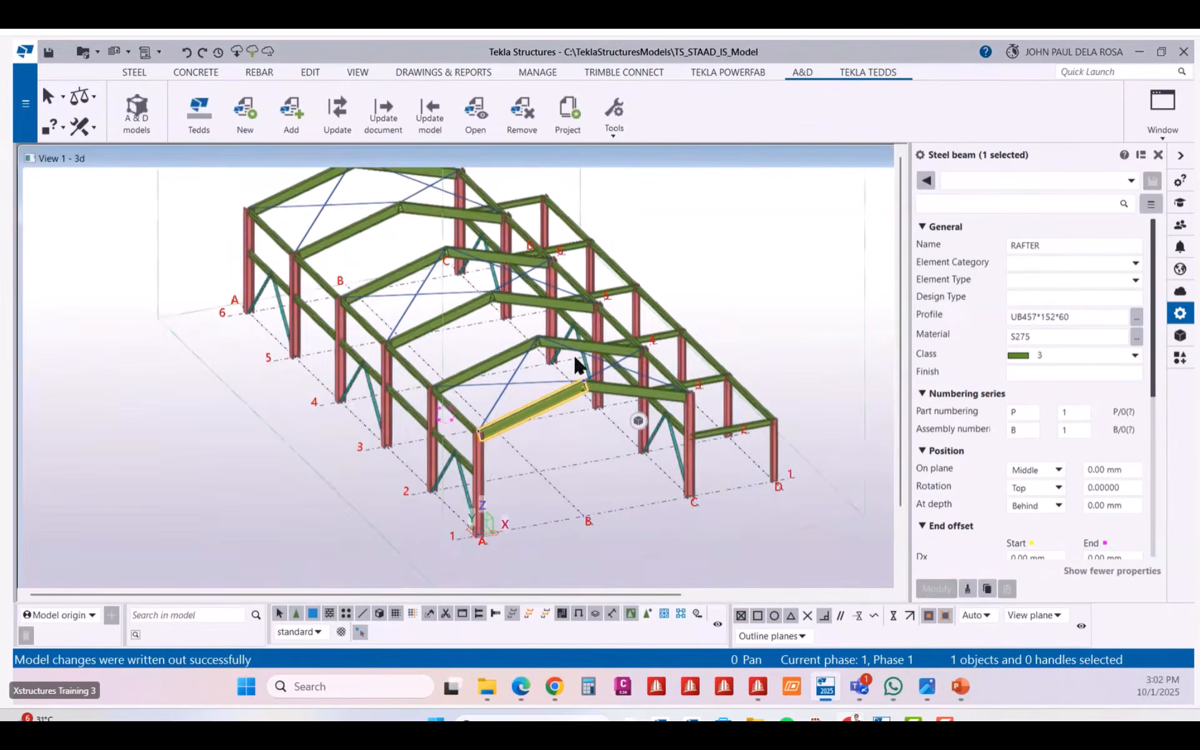
pyautogui.scroll(-3, 573, 354)
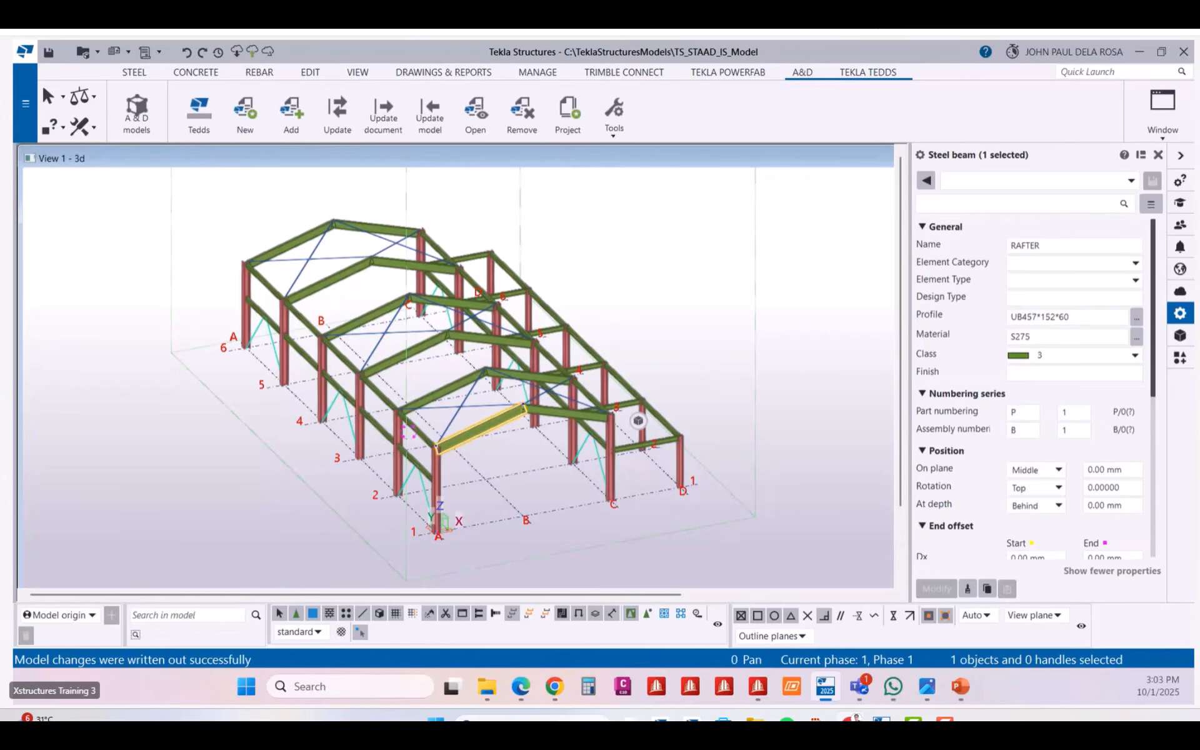
# Switch to the other Tekla Structures session and close its analysis and design models list to show the physical model.
pyautogui.click(1154, 622)
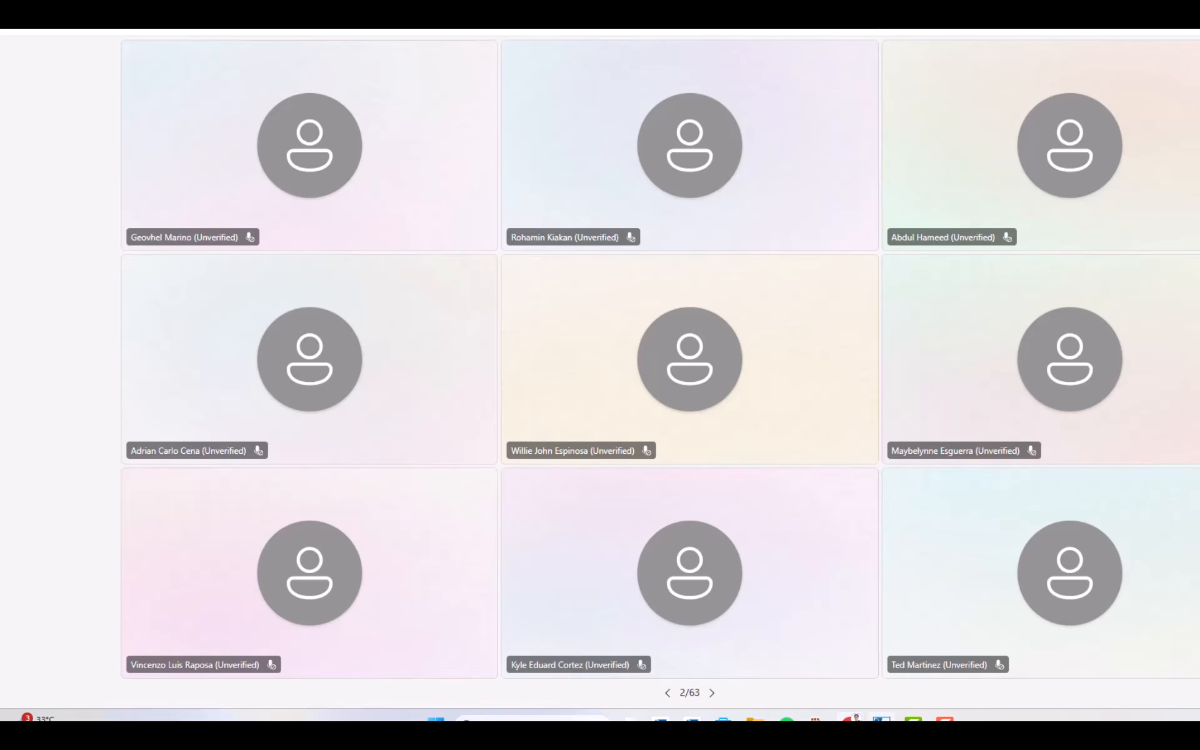
pyautogui.click(881, 718)
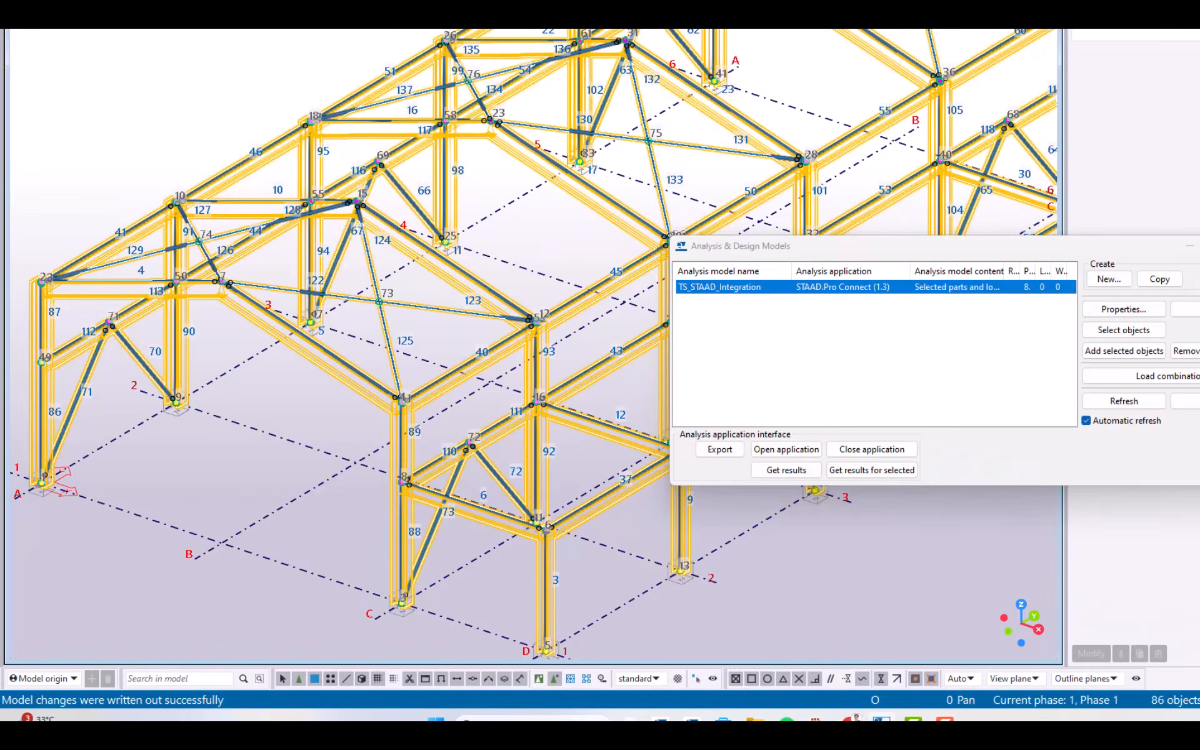
pyautogui.click(1198, 245)
pyautogui.click(115, 48)
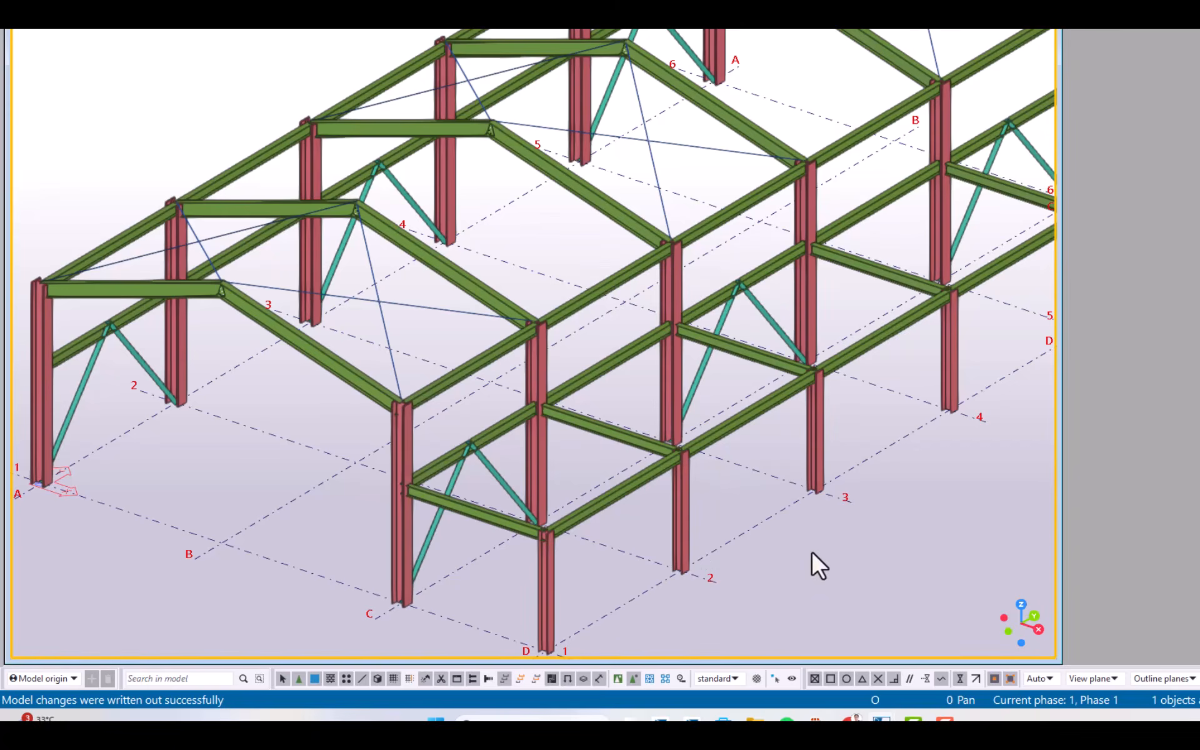
# Read in the shared model changes and inspect the updated rafters around gridlines 1 and 2.
pyautogui.moveTo(850, 719)
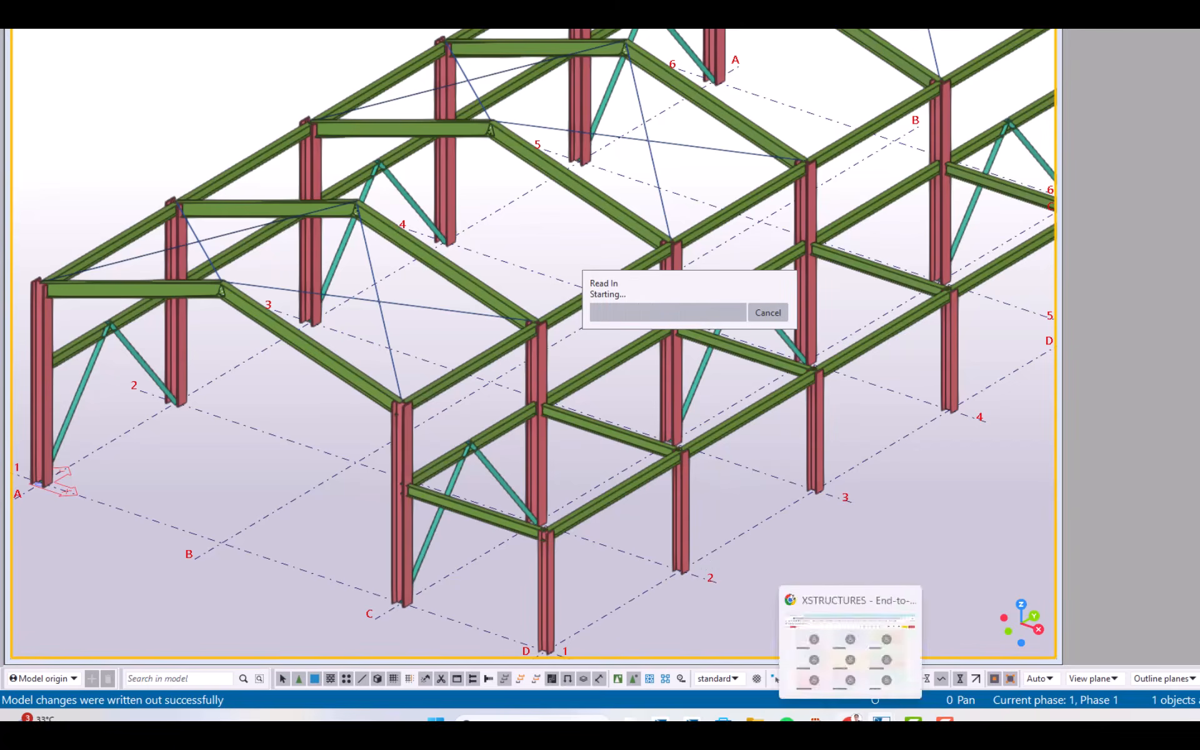
pyautogui.click(844, 675)
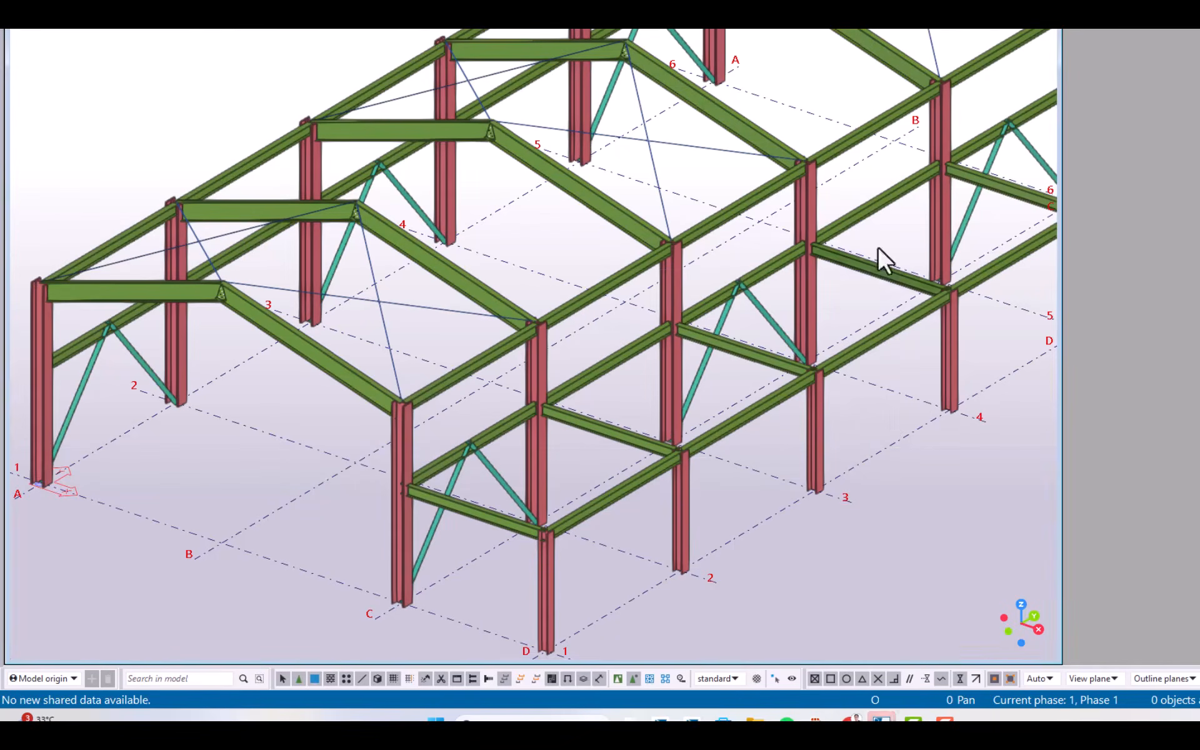
pyautogui.click(961, 487)
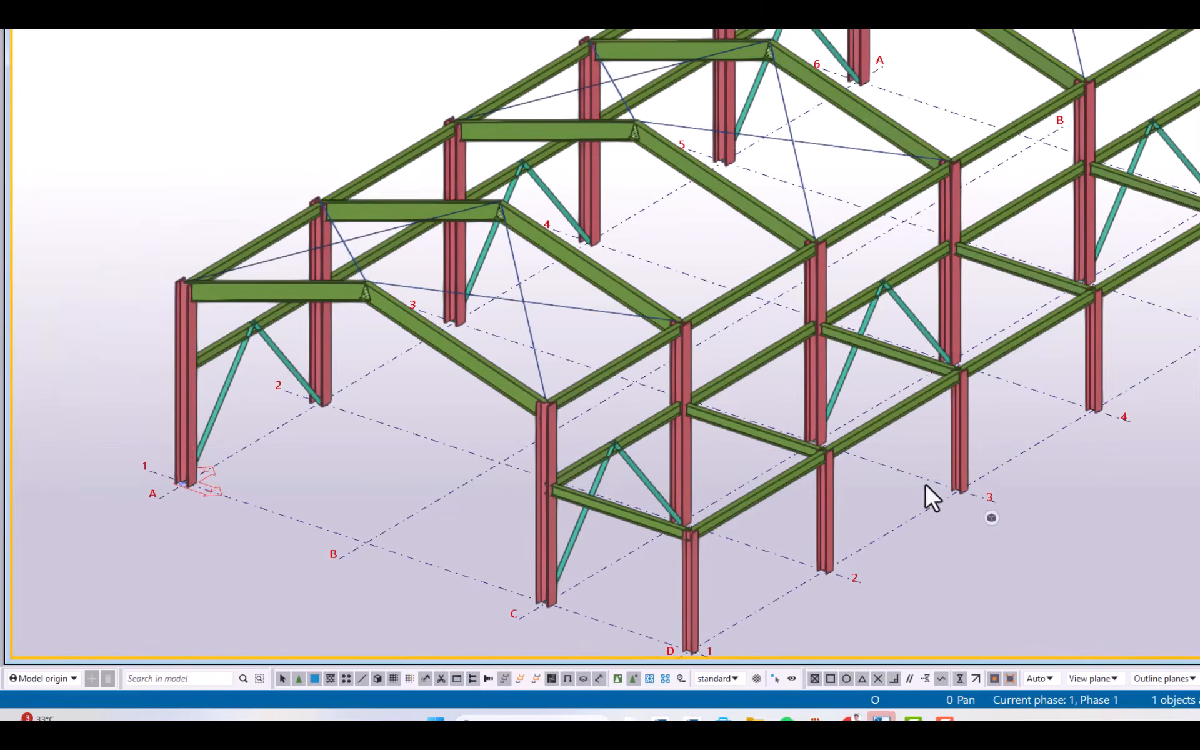
pyautogui.moveTo(384, 304); pyautogui.dragTo(620, 402, button='middle')
pyautogui.scroll(1, 620, 403)
pyautogui.scroll(4, 620, 402)
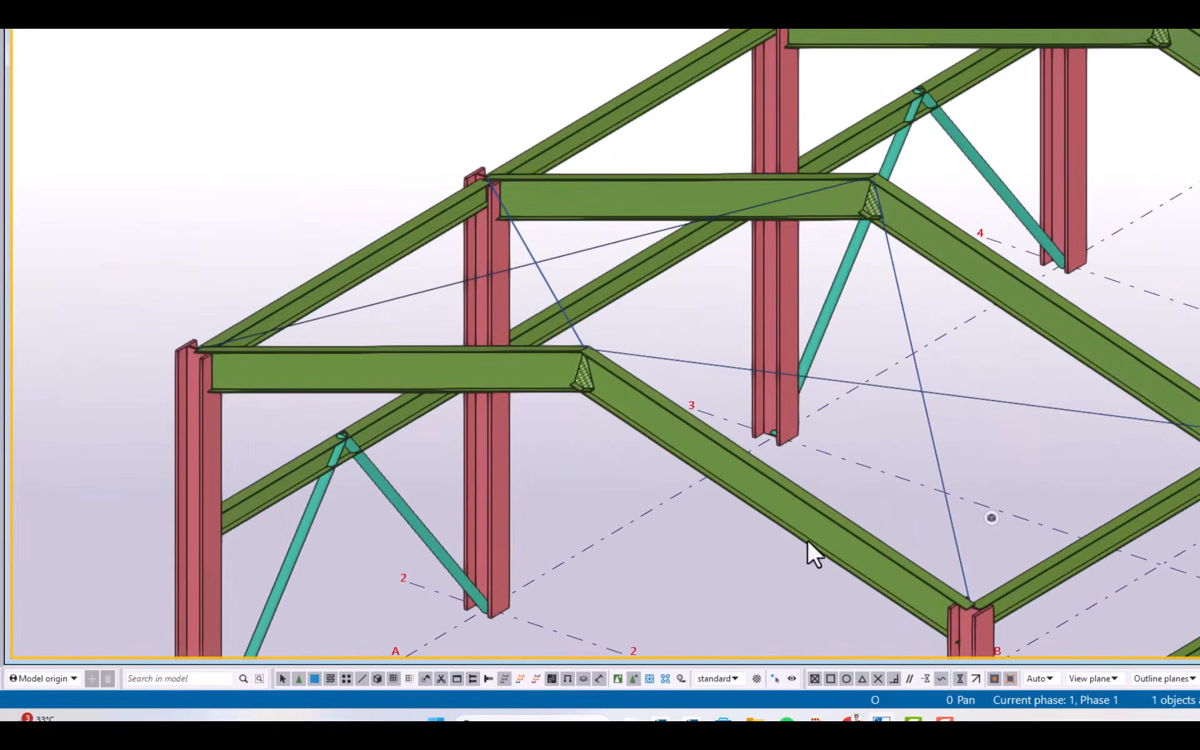
pyautogui.click(850, 718)
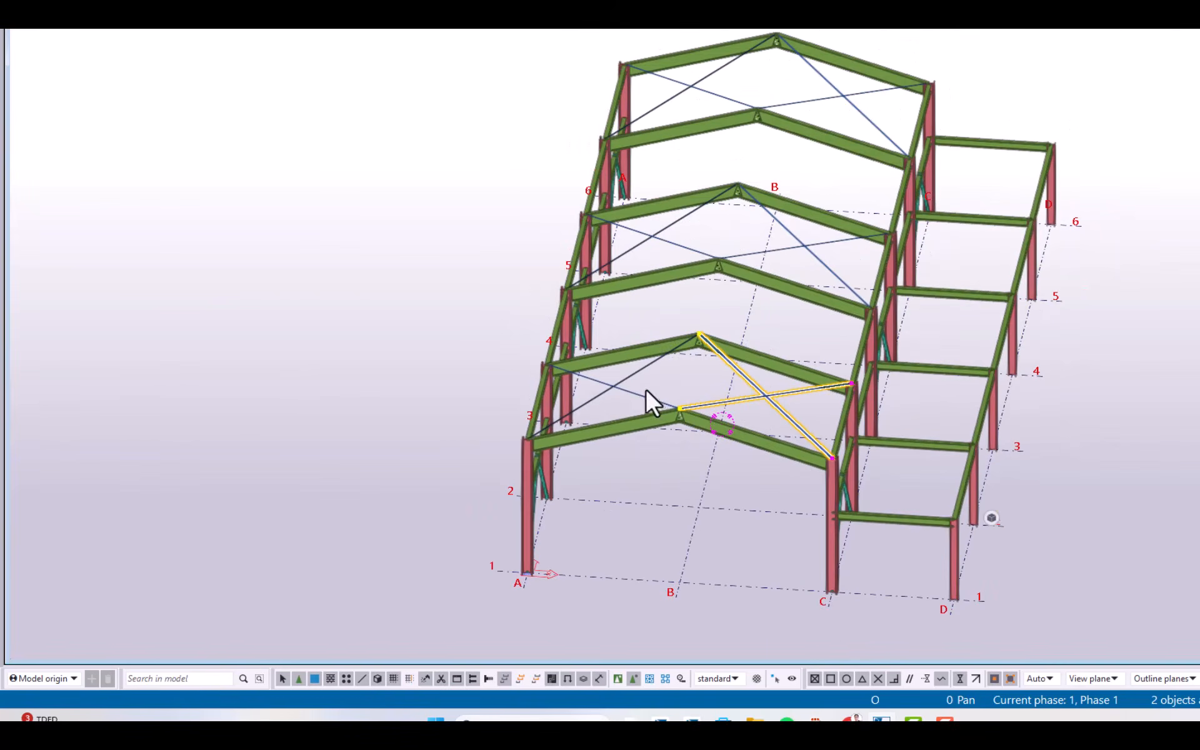
# Select all the roof braces on both roof slopes in the three braced bays.
pyautogui.keyDown('ctrl'); pyautogui.moveTo(607, 396); pyautogui.dragTo(605, 397); pyautogui.keyUp('ctrl')
pyautogui.keyDown('ctrl'); pyautogui.moveTo(659, 235); pyautogui.dragTo(653, 242); pyautogui.keyUp('ctrl')
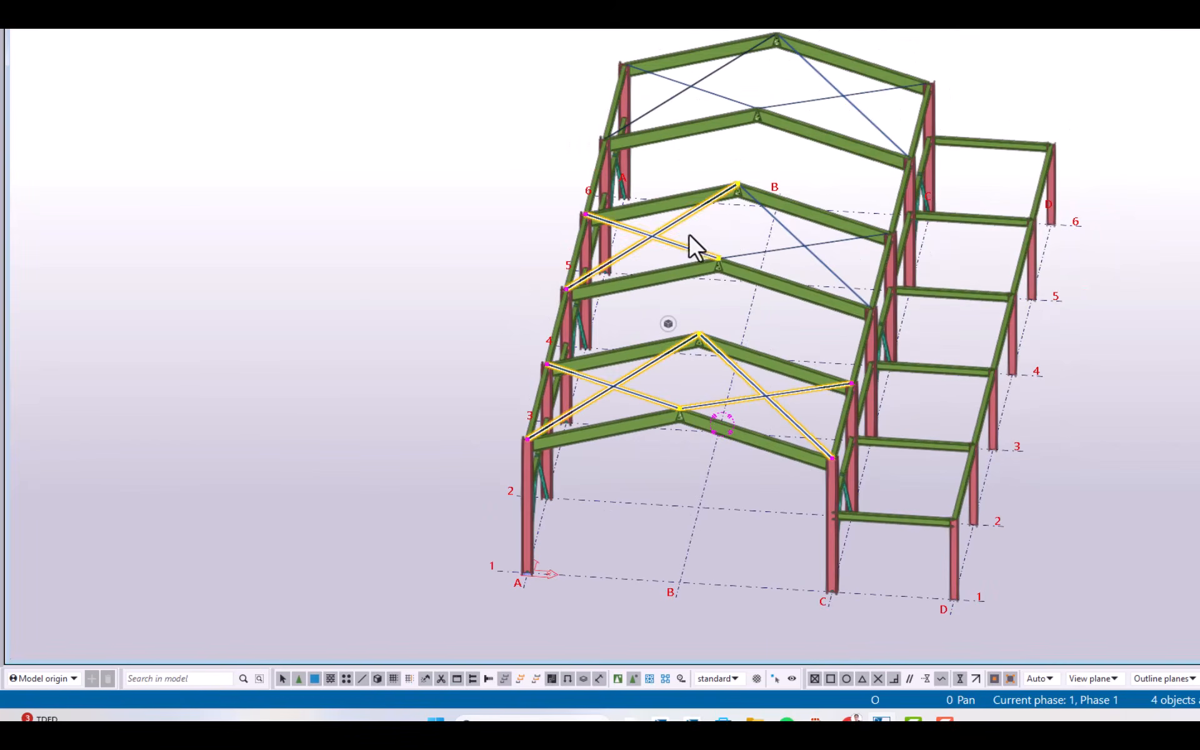
pyautogui.keyDown('ctrl'); pyautogui.moveTo(812, 232); pyautogui.dragTo(795, 255); pyautogui.keyUp('ctrl')
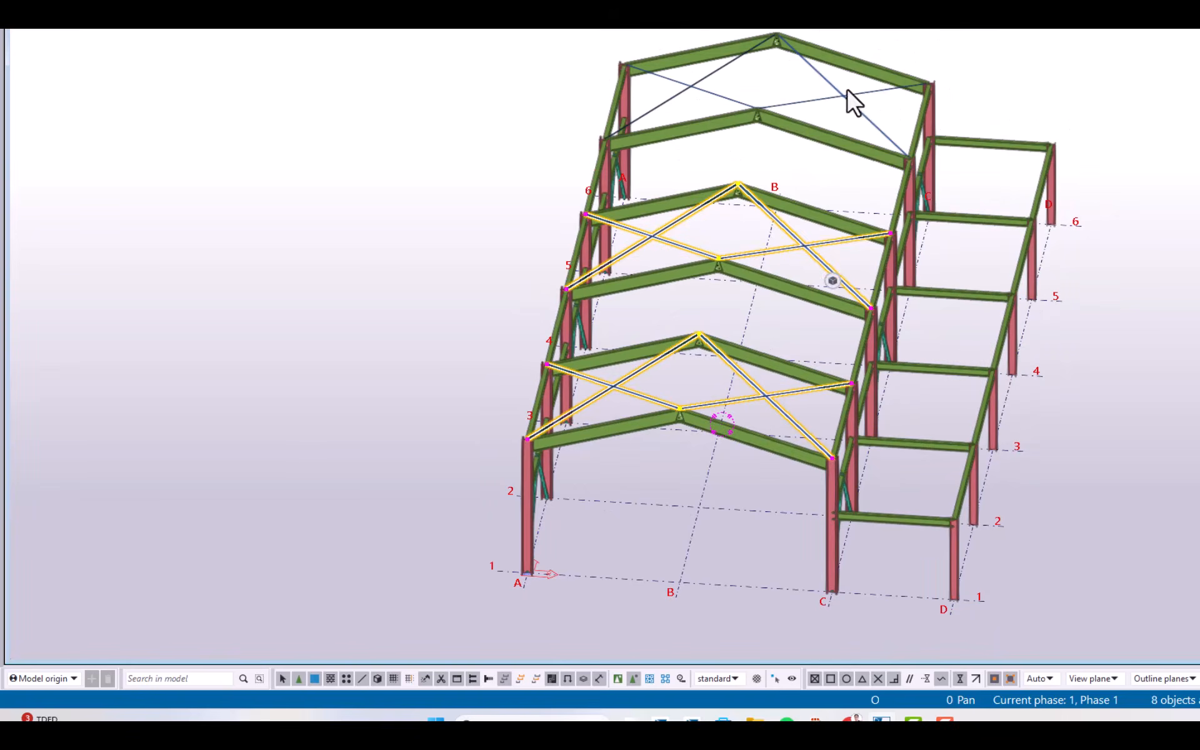
pyautogui.keyDown('ctrl'); pyautogui.moveTo(852, 87); pyautogui.dragTo(831, 107); pyautogui.keyUp('ctrl')
pyautogui.keyDown('ctrl'); pyautogui.moveTo(682, 94); pyautogui.dragTo(681, 92); pyautogui.keyUp('ctrl')
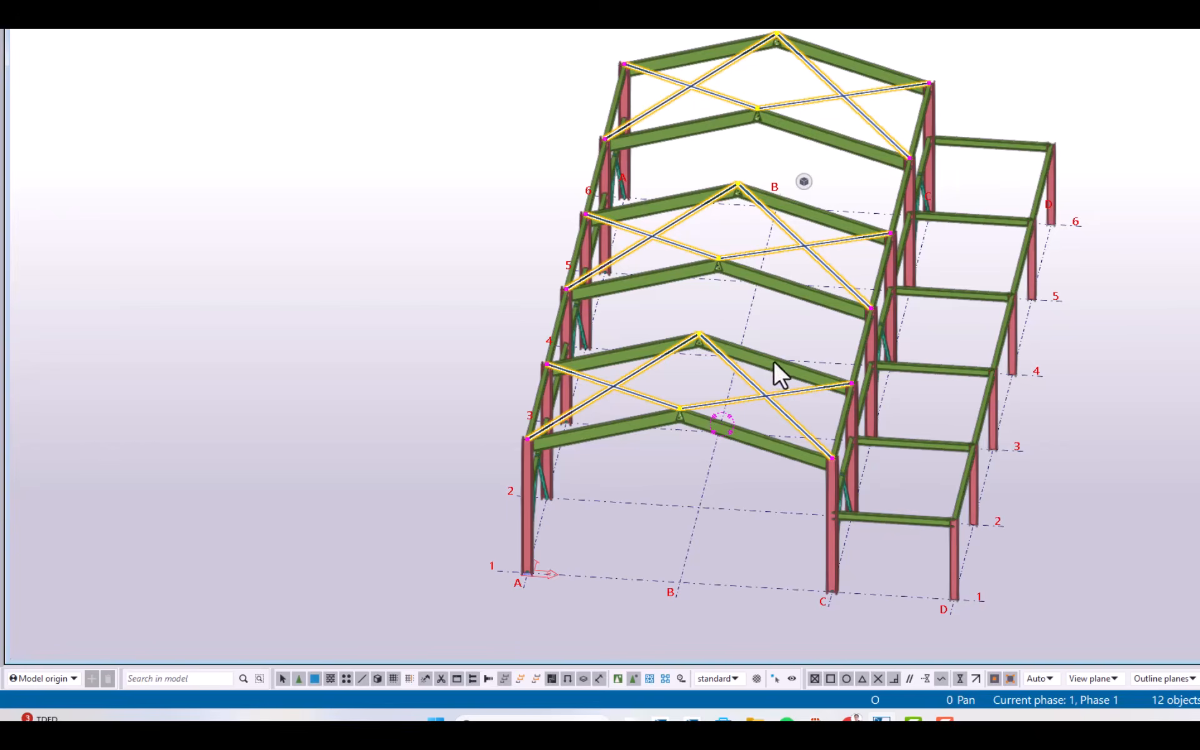
# Select the ridge end handles of the roof braces along gridline B and move them linearly by dZ -230.
pyautogui.hotkey('ctrl', 'p')
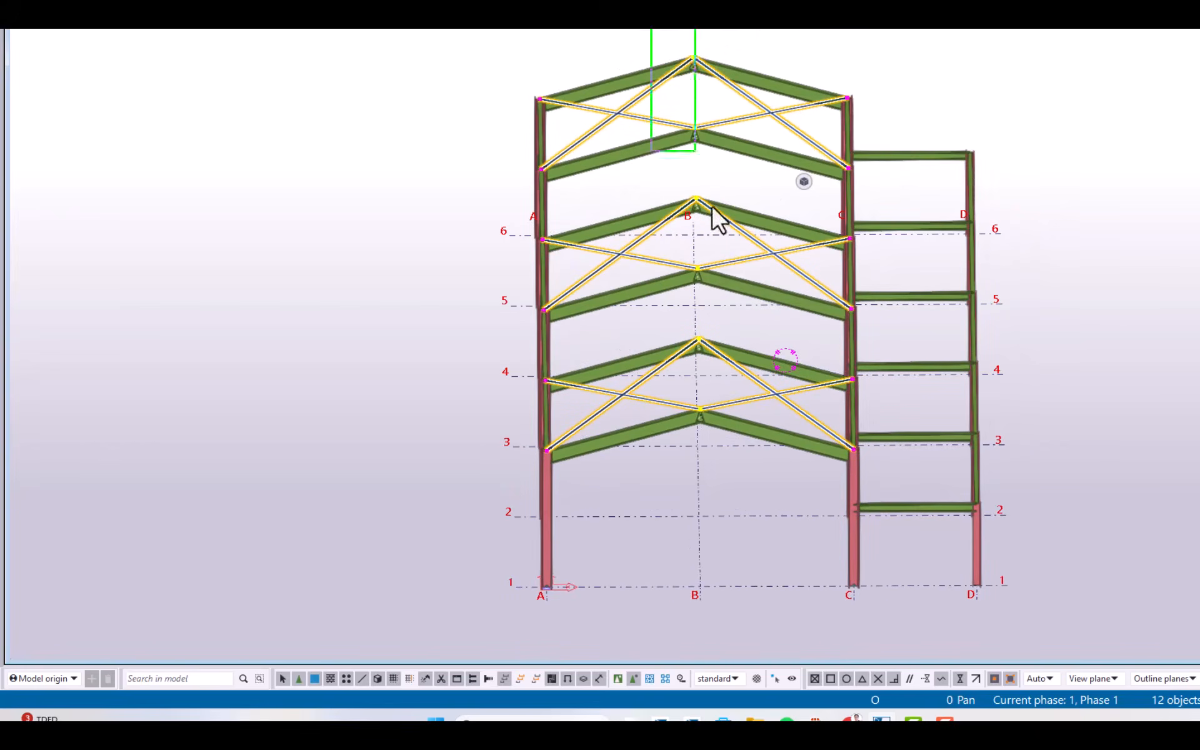
pyautogui.click(760, 490)
pyautogui.rightClick(966, 89)
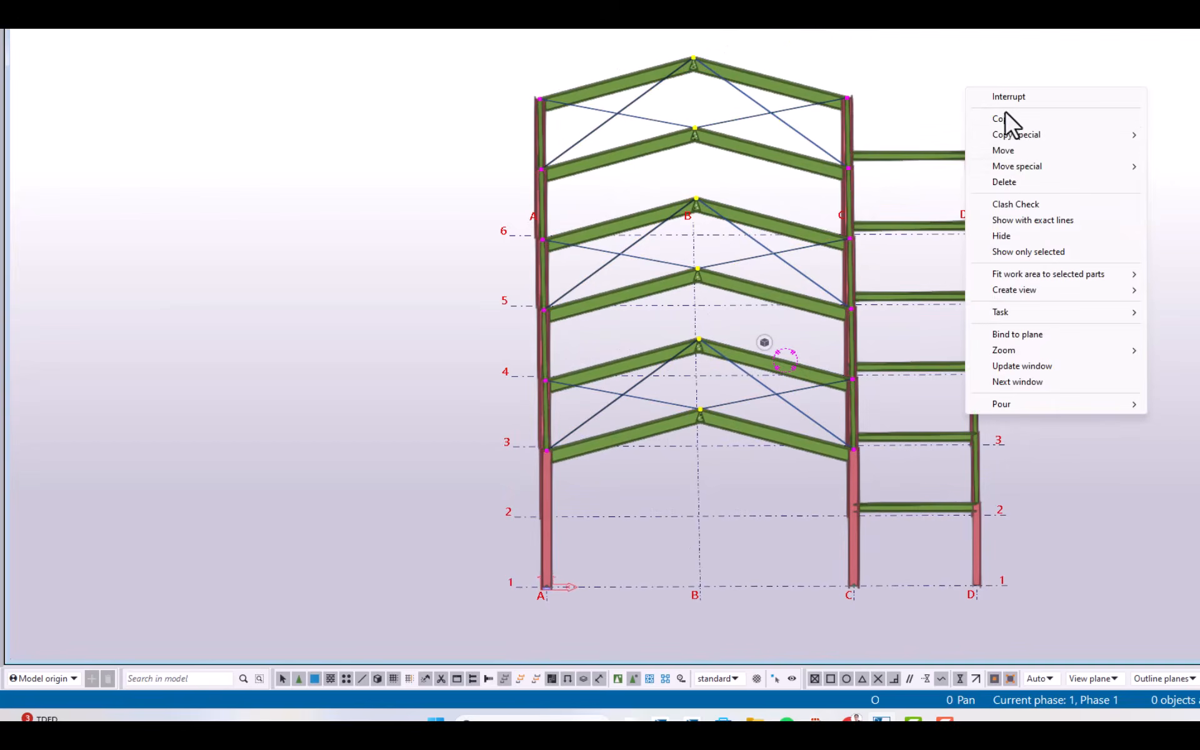
pyautogui.moveTo(1131, 167)
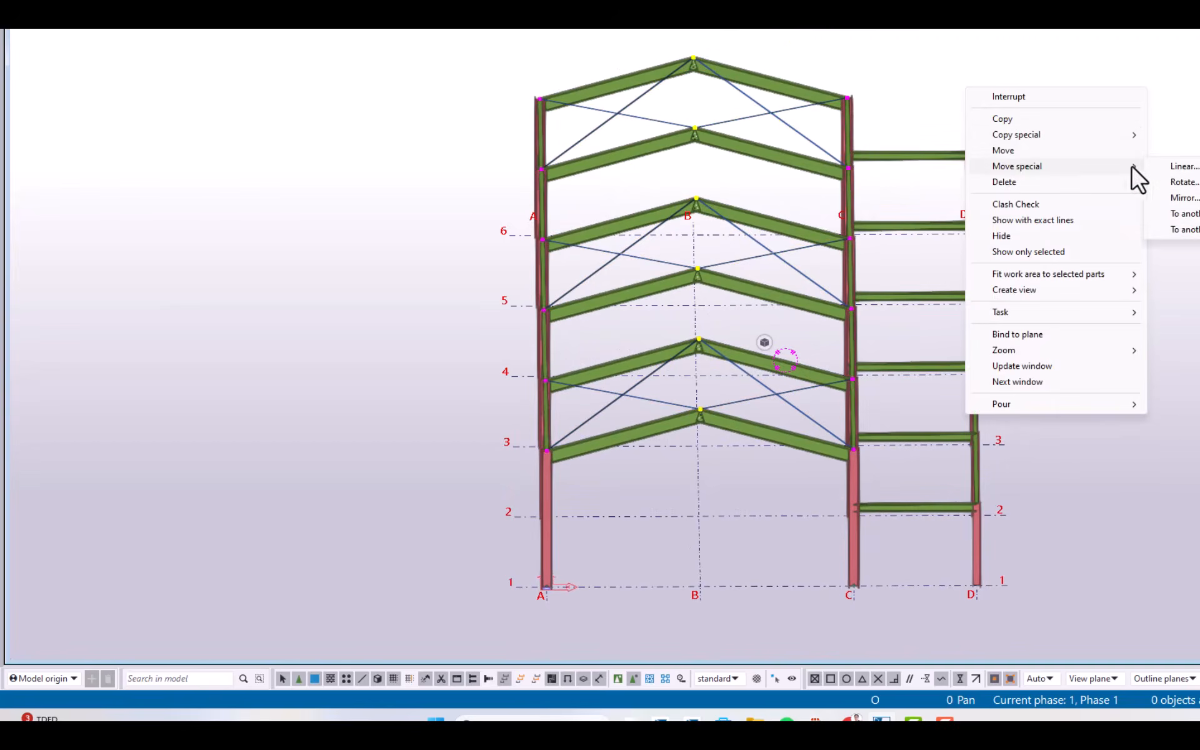
pyautogui.click(1177, 167)
pyautogui.click(934, 374)
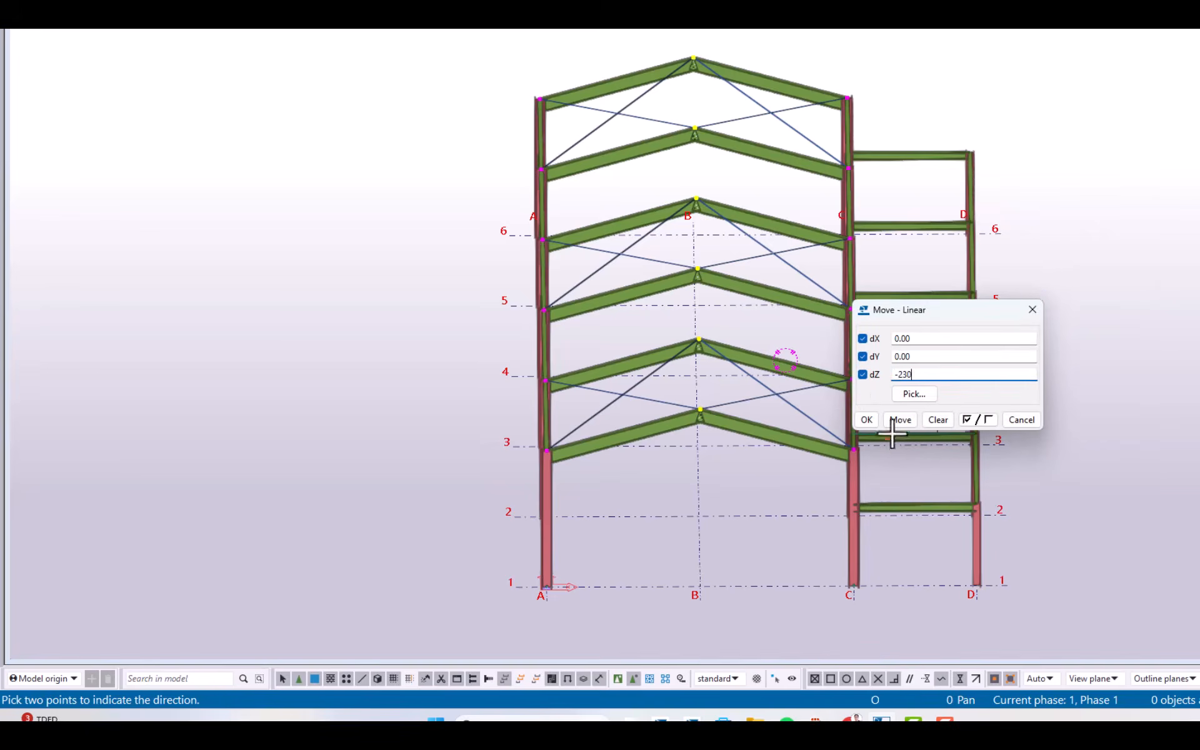
pyautogui.click(898, 419)
pyautogui.rightClick(760, 153)
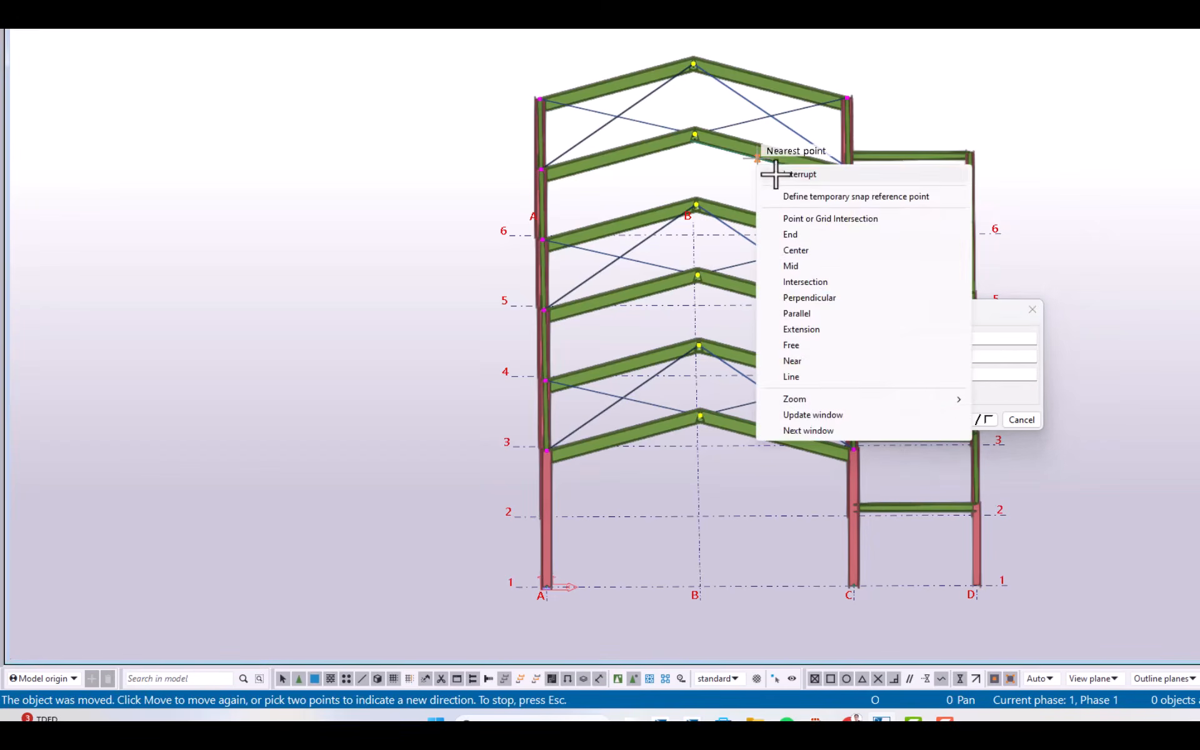
pyautogui.click(782, 174)
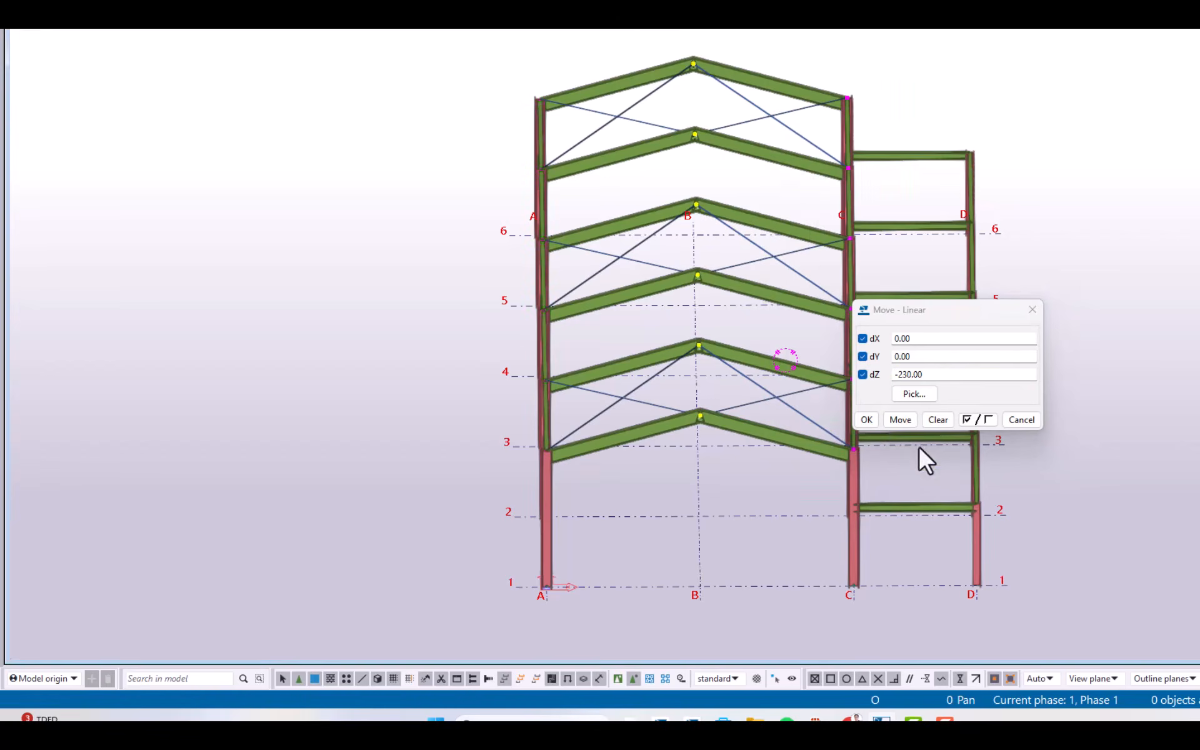
# Move the eaves end handles of the roof braces linearly by dZ -205, first along gridline C, then along gridline A.
pyautogui.doubleClick(940, 373)
pyautogui.write('-205')
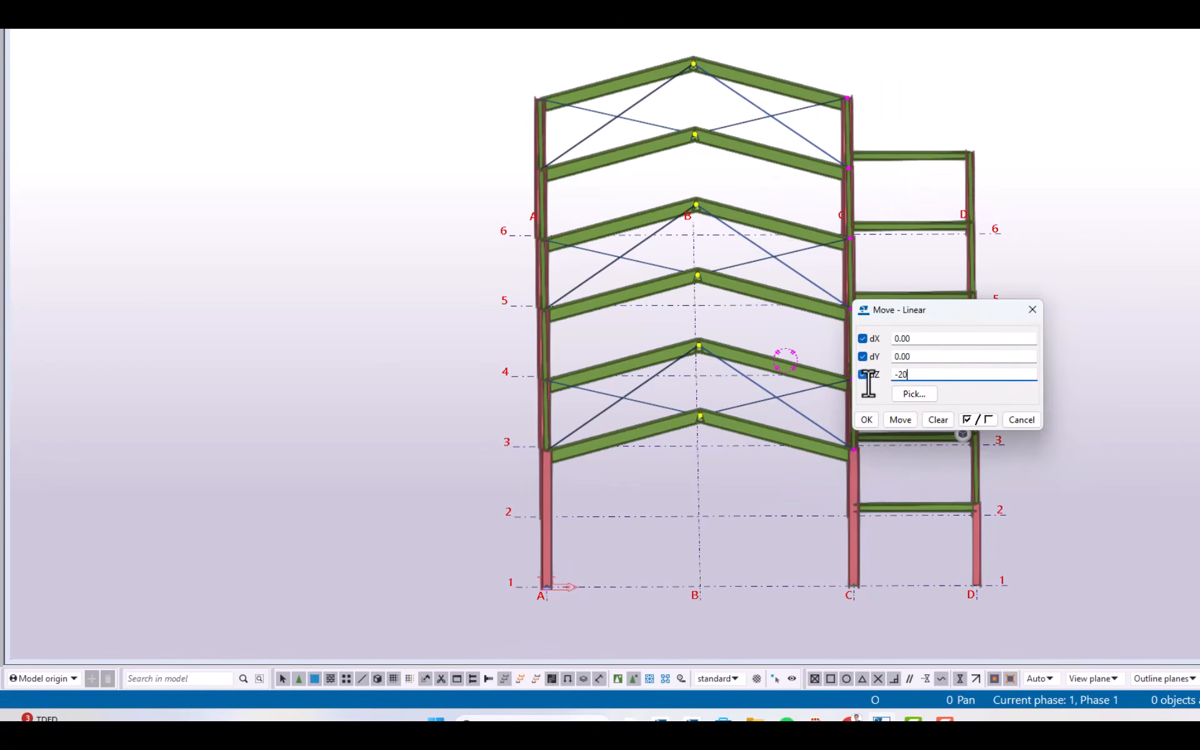
pyautogui.click(906, 419)
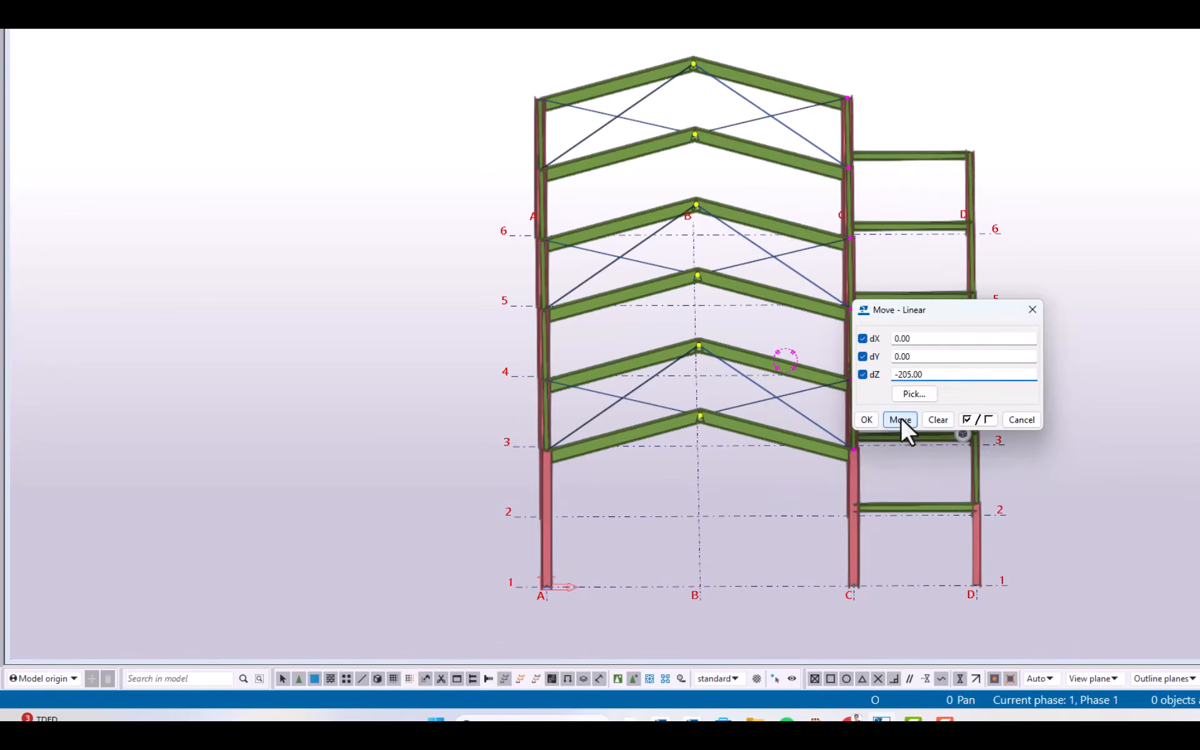
pyautogui.click(611, 117)
pyautogui.keyDown('ctrl'); pyautogui.click(615, 257); pyautogui.keyUp('ctrl')
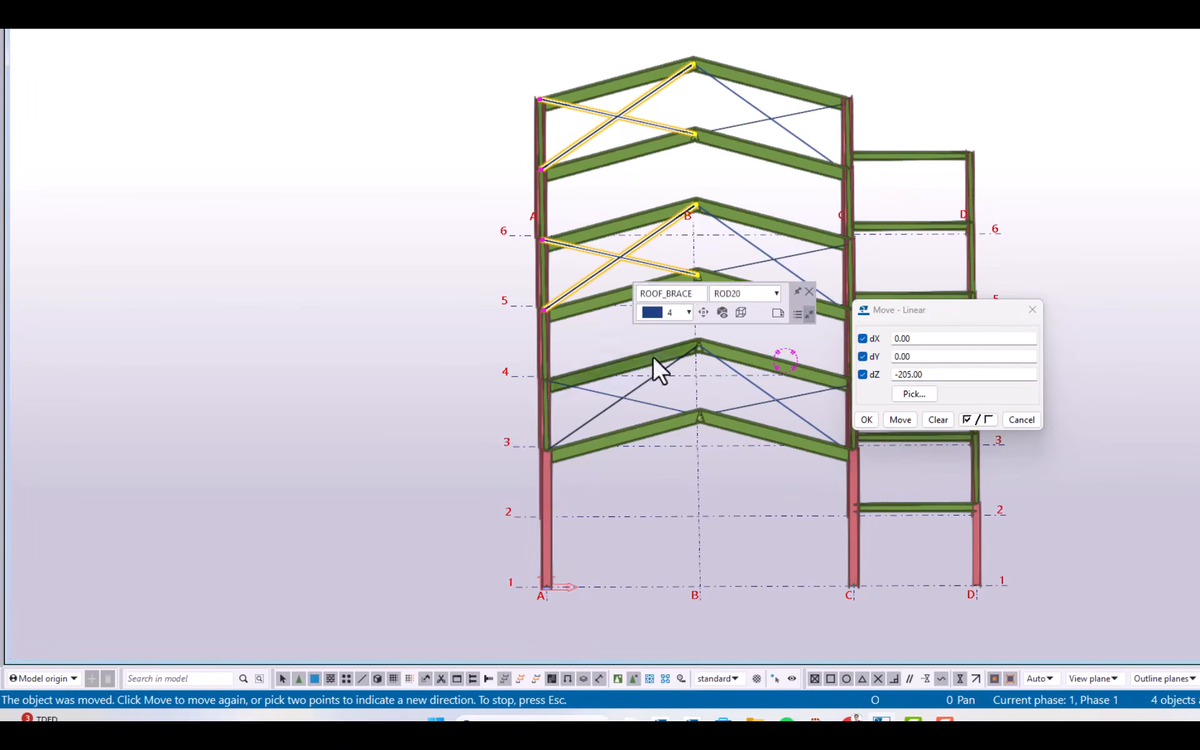
pyautogui.keyDown('ctrl'); pyautogui.click(614, 389); pyautogui.keyUp('ctrl')
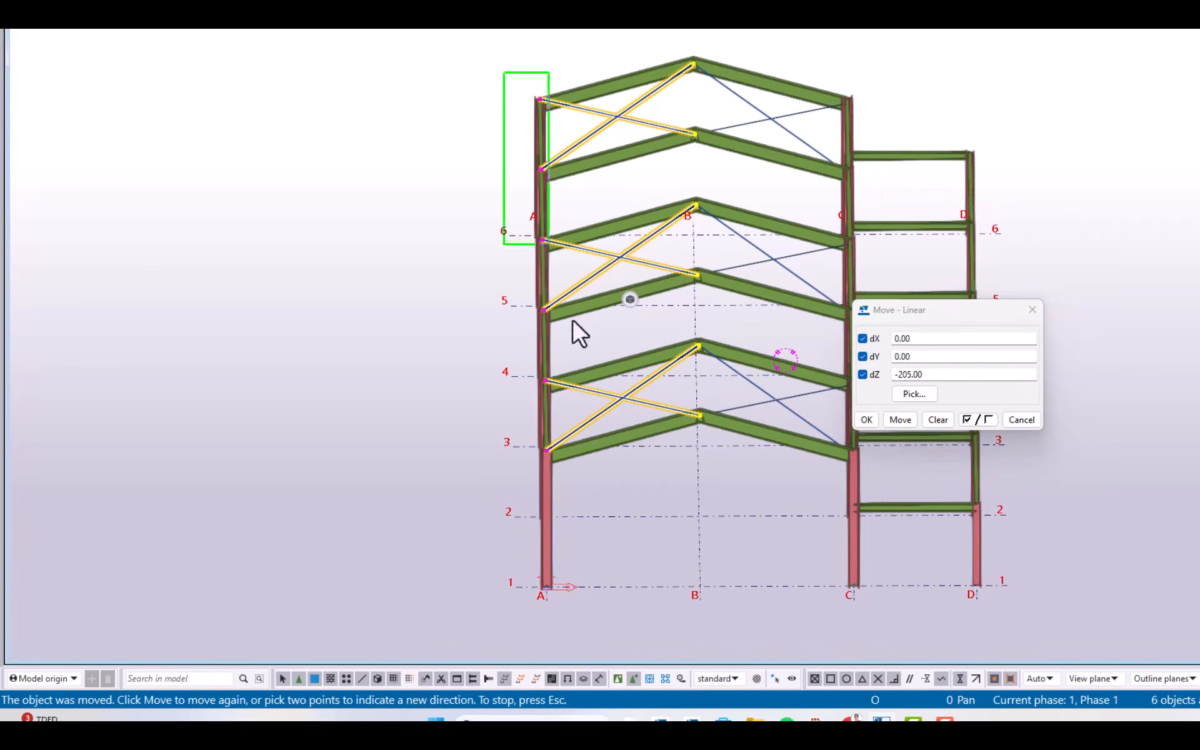
pyautogui.click(897, 420)
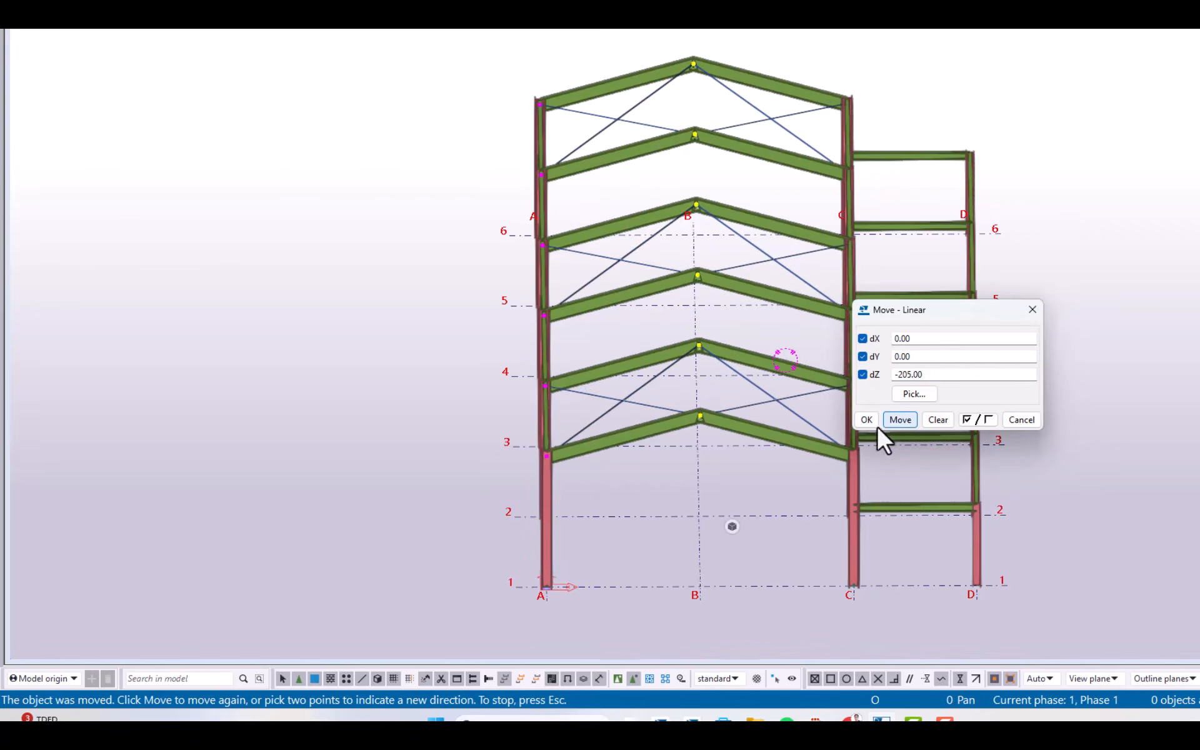
# In plan, move the roof brace ends on gridline A 176.25 mm inward to the column's inner flange face.
pyautogui.moveTo(589, 369); pyautogui.dragTo(583, 396, button='middle')
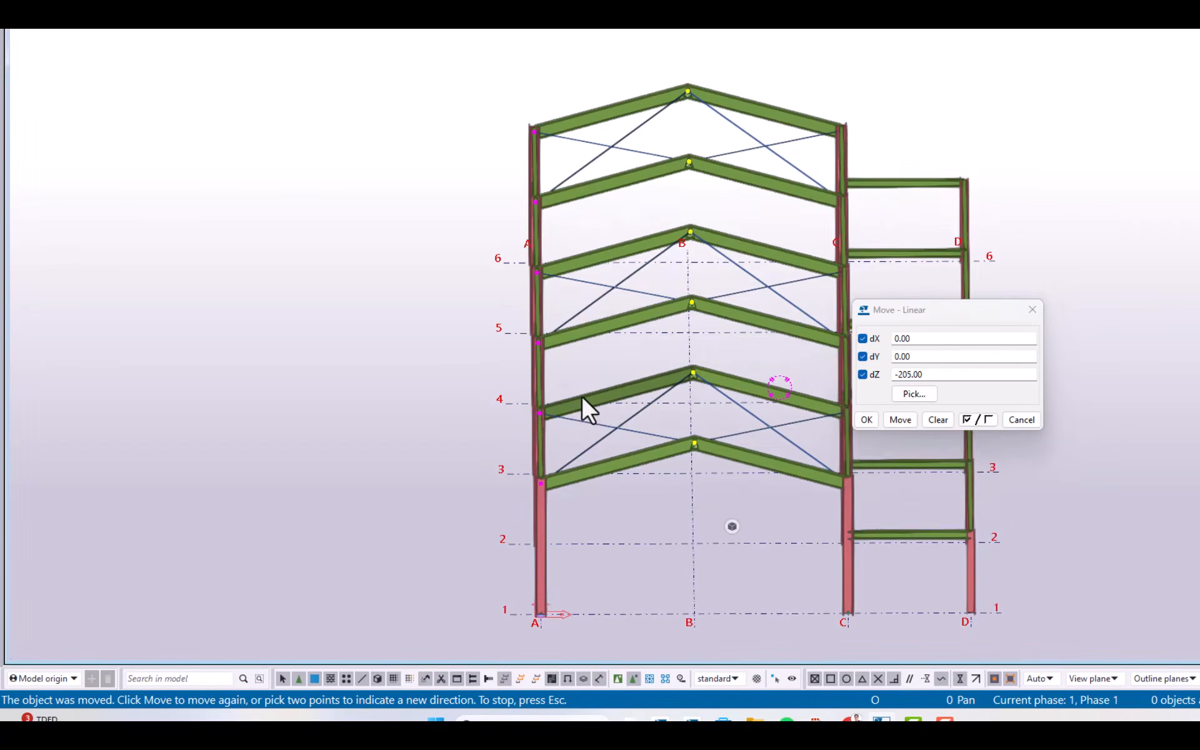
pyautogui.hotkey('ctrl', 'p')
pyautogui.scroll(10, 532, 68)
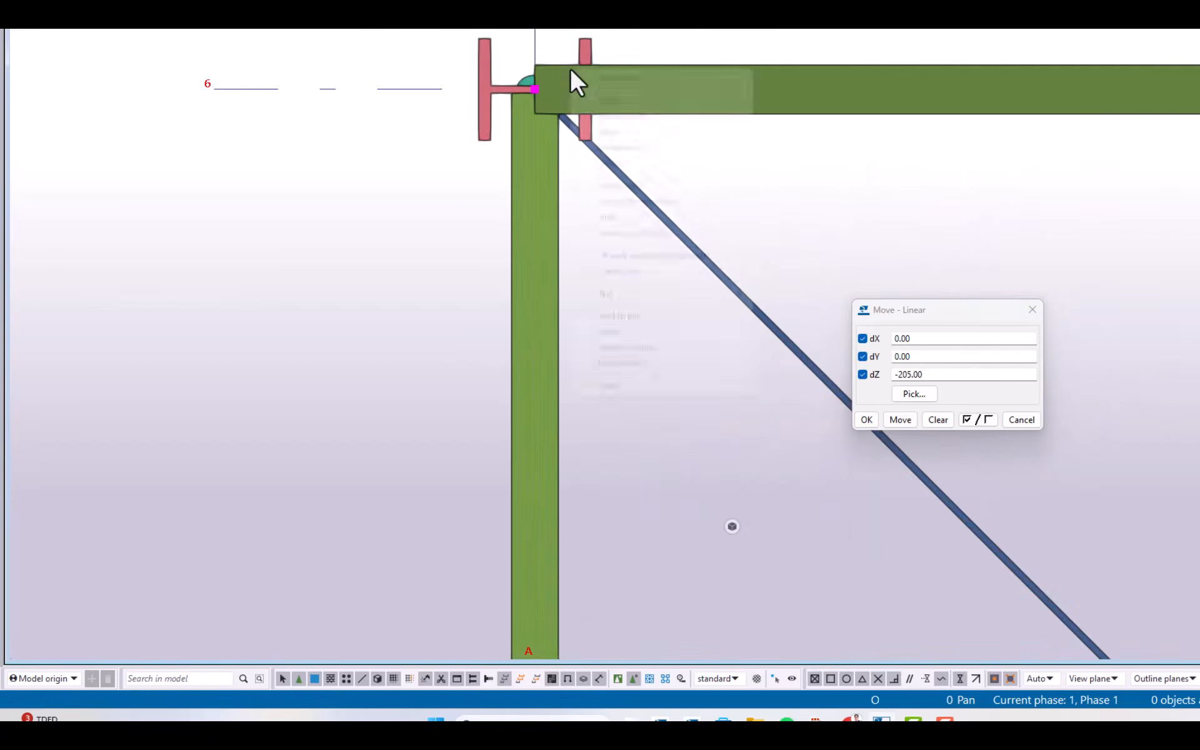
pyautogui.click(605, 128)
pyautogui.click(534, 90)
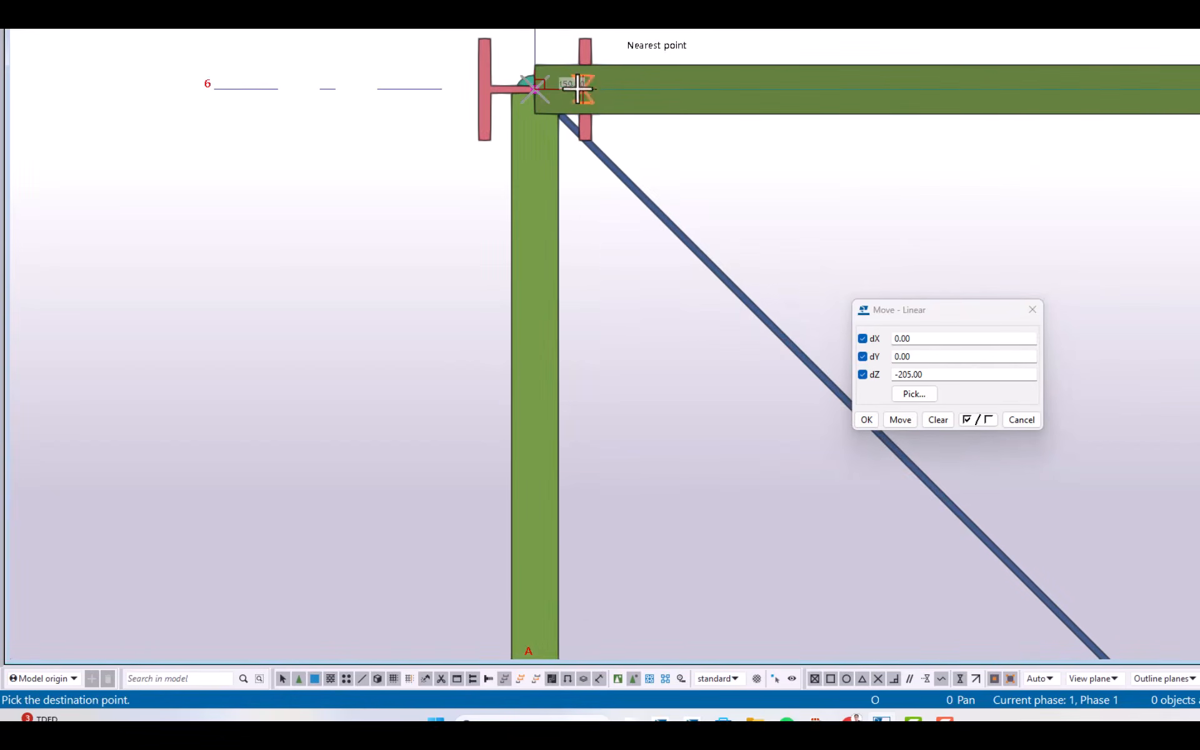
pyautogui.click(587, 103)
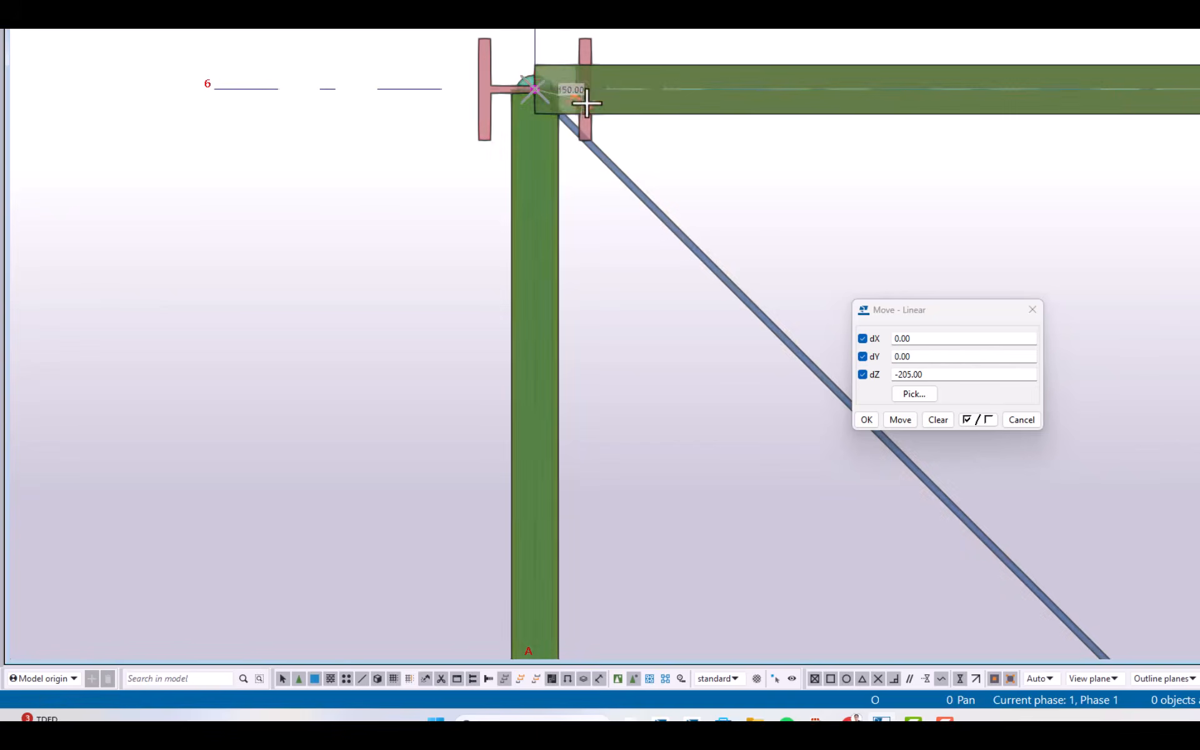
pyautogui.scroll(5, 586, 100)
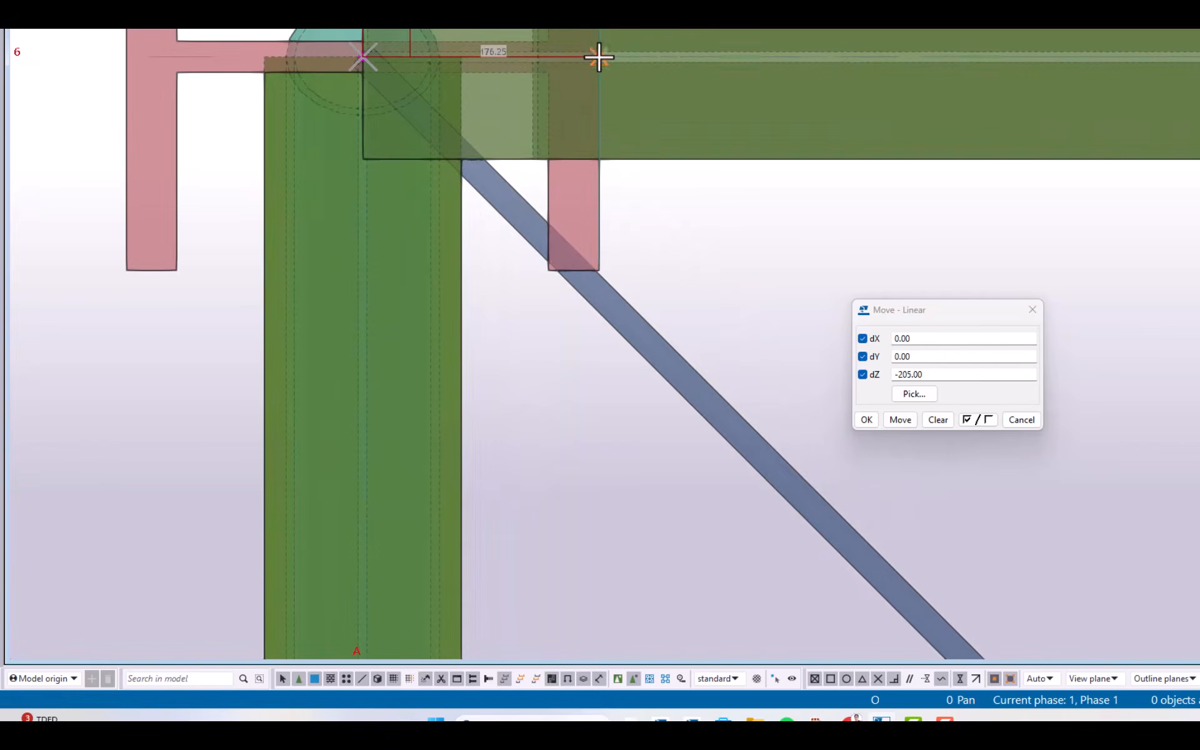
pyautogui.scroll(-10, 578, 206)
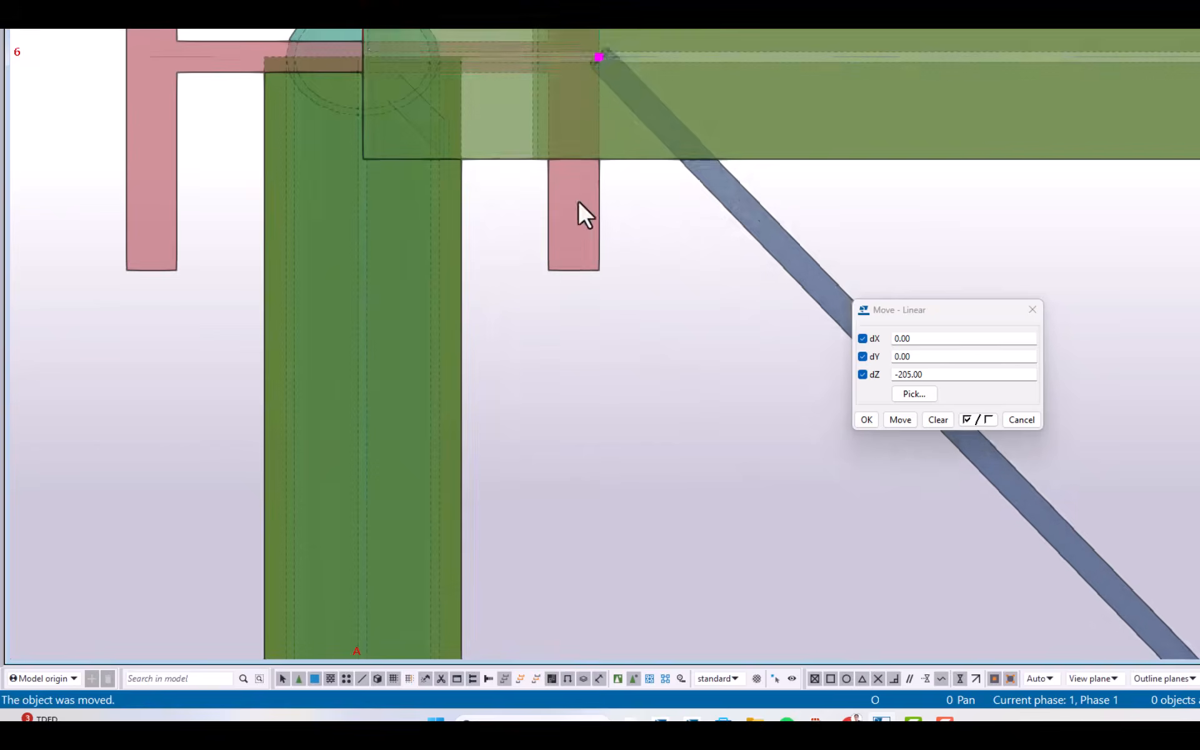
# Select the roof braces between gridlines B and C in the three braced bays and pick their end handles on gridline C.
pyautogui.scroll(-4, 625, 335)
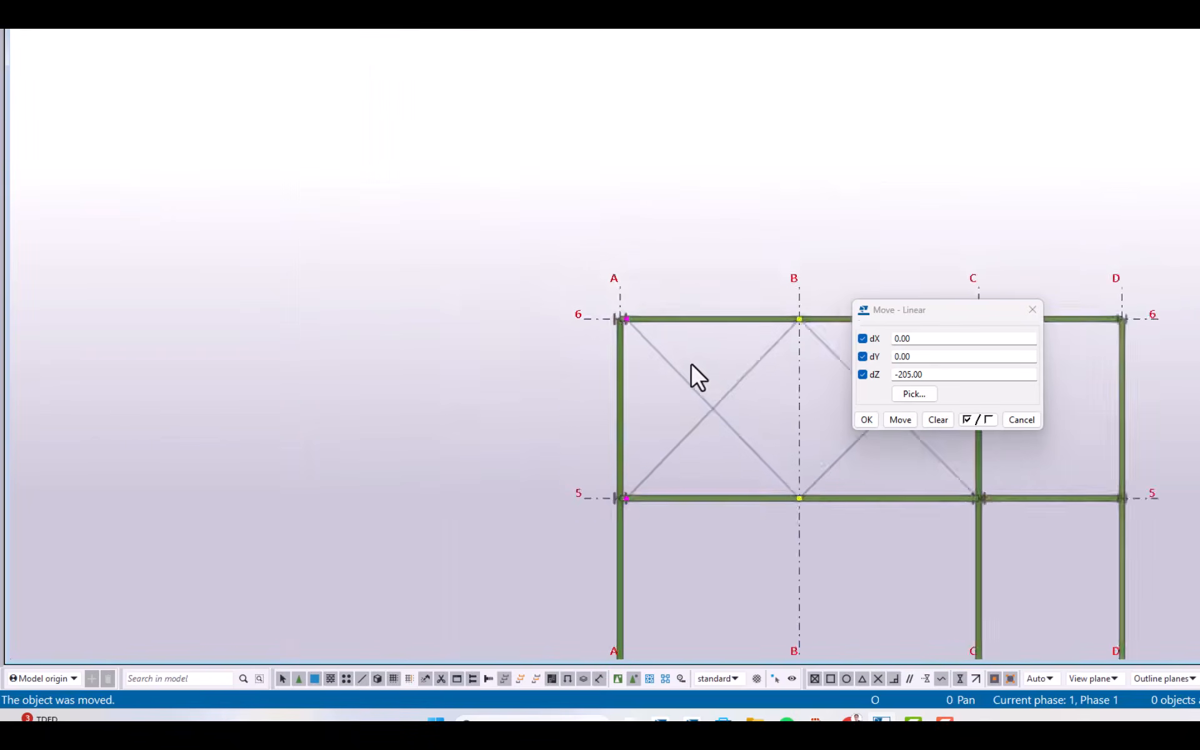
pyautogui.moveTo(692, 365); pyautogui.dragTo(458, 221, button='middle')
pyautogui.scroll(-3, 458, 222)
pyautogui.moveTo(602, 241); pyautogui.dragTo(566, 261)
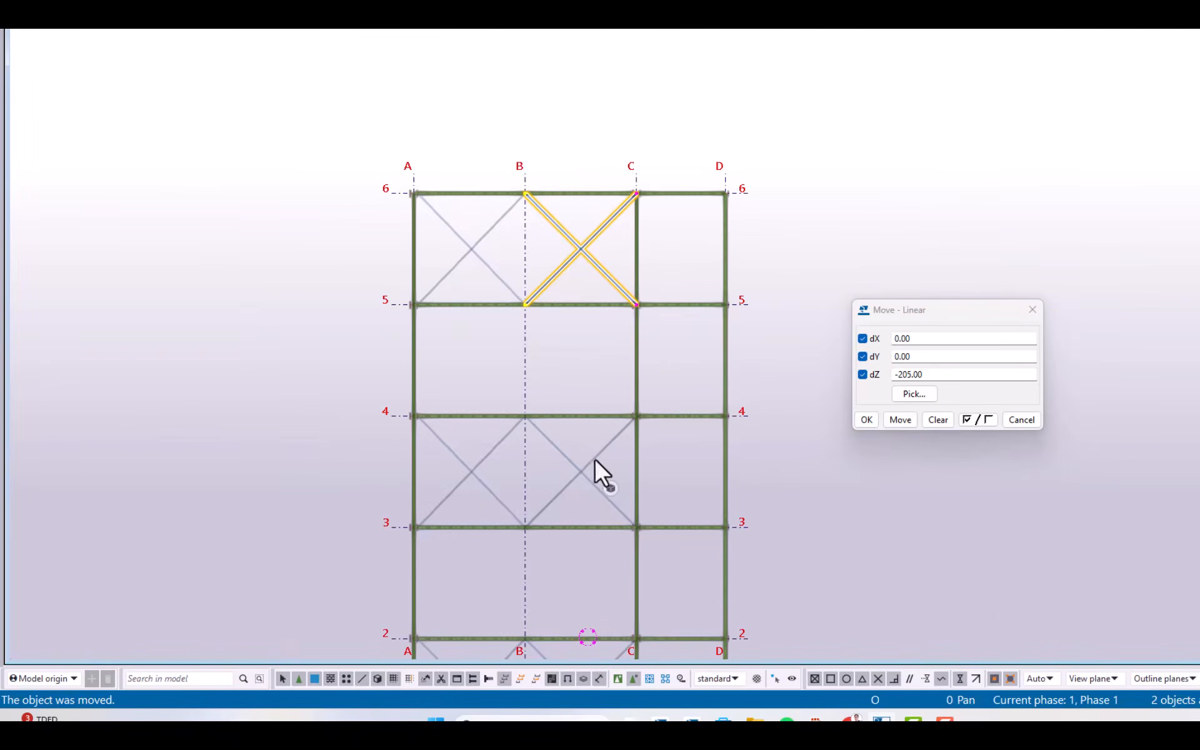
pyautogui.keyDown('ctrl'); pyautogui.moveTo(601, 465); pyautogui.dragTo(566, 492); pyautogui.keyUp('ctrl')
pyautogui.moveTo(591, 565); pyautogui.dragTo(578, 354, button='middle')
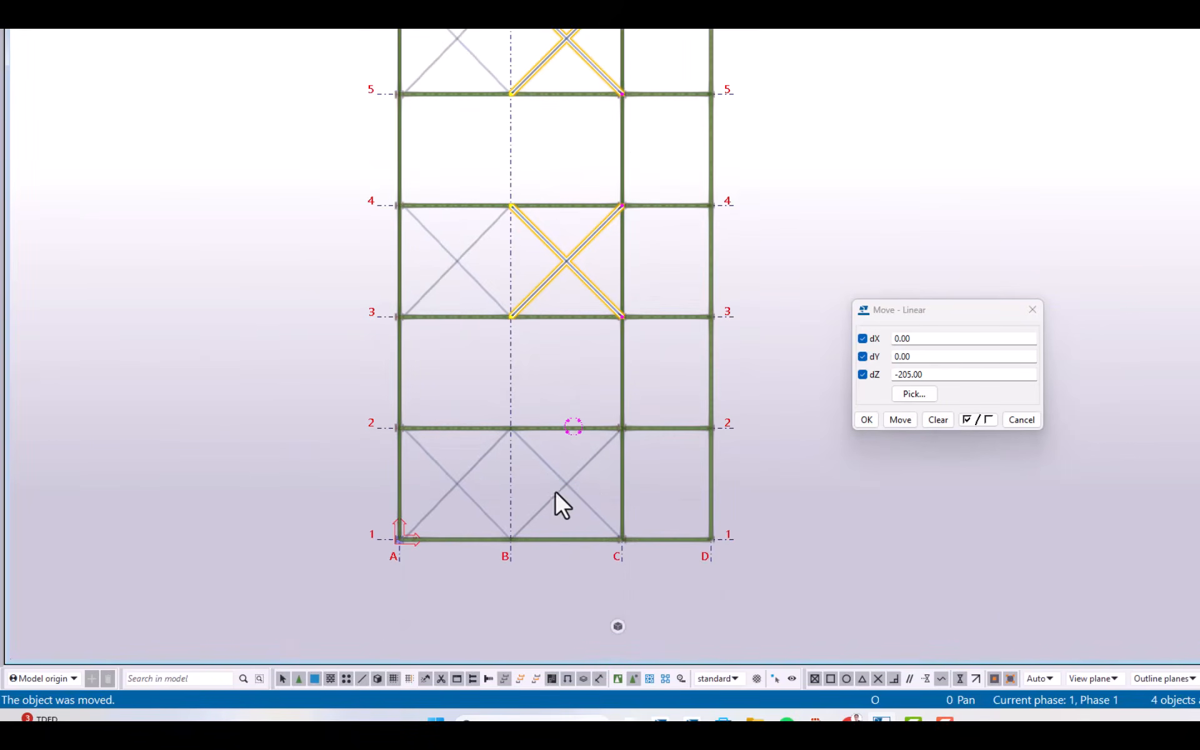
pyautogui.keyDown('ctrl'); pyautogui.moveTo(590, 463); pyautogui.dragTo(553, 490); pyautogui.keyUp('ctrl')
pyautogui.moveTo(602, 346); pyautogui.dragTo(603, 413, button='middle')
pyautogui.scroll(-3, 603, 414)
pyautogui.press('Escape')
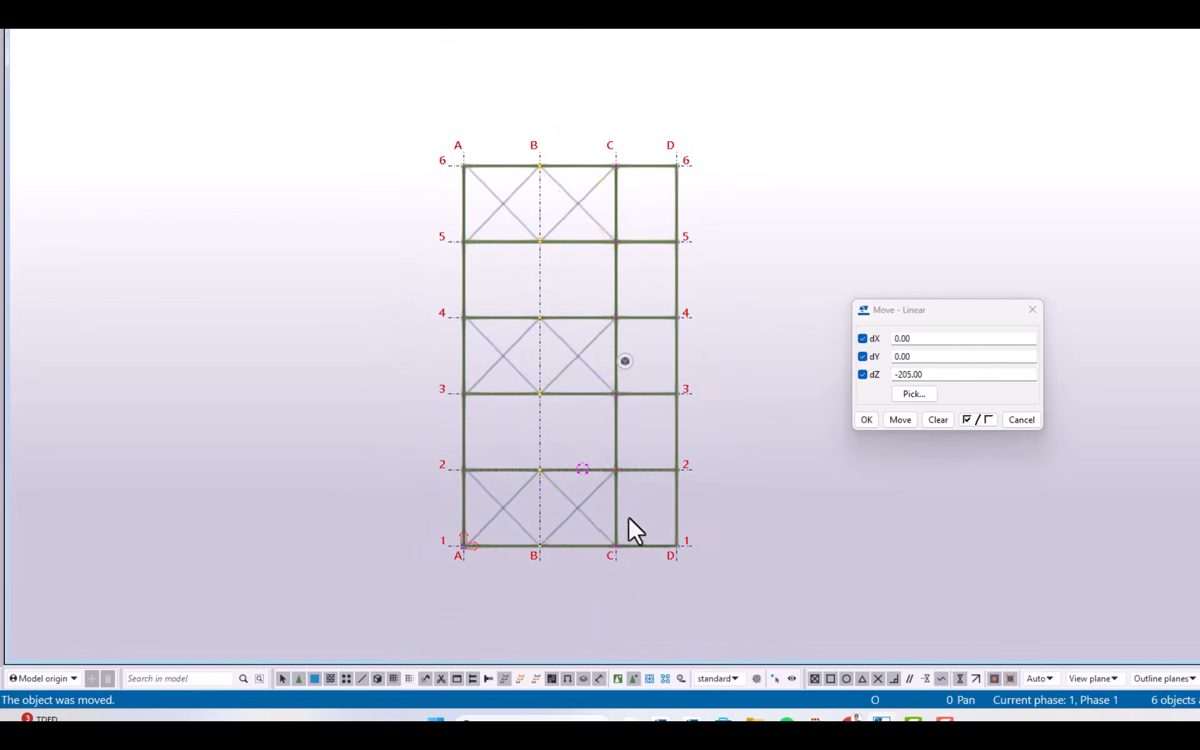
# Move the roof brace ends on gridline C 176.25 mm inward to the column's inner flange face and end the linear move.
pyautogui.scroll(8, 619, 495)
pyautogui.scroll(3, 600, 431)
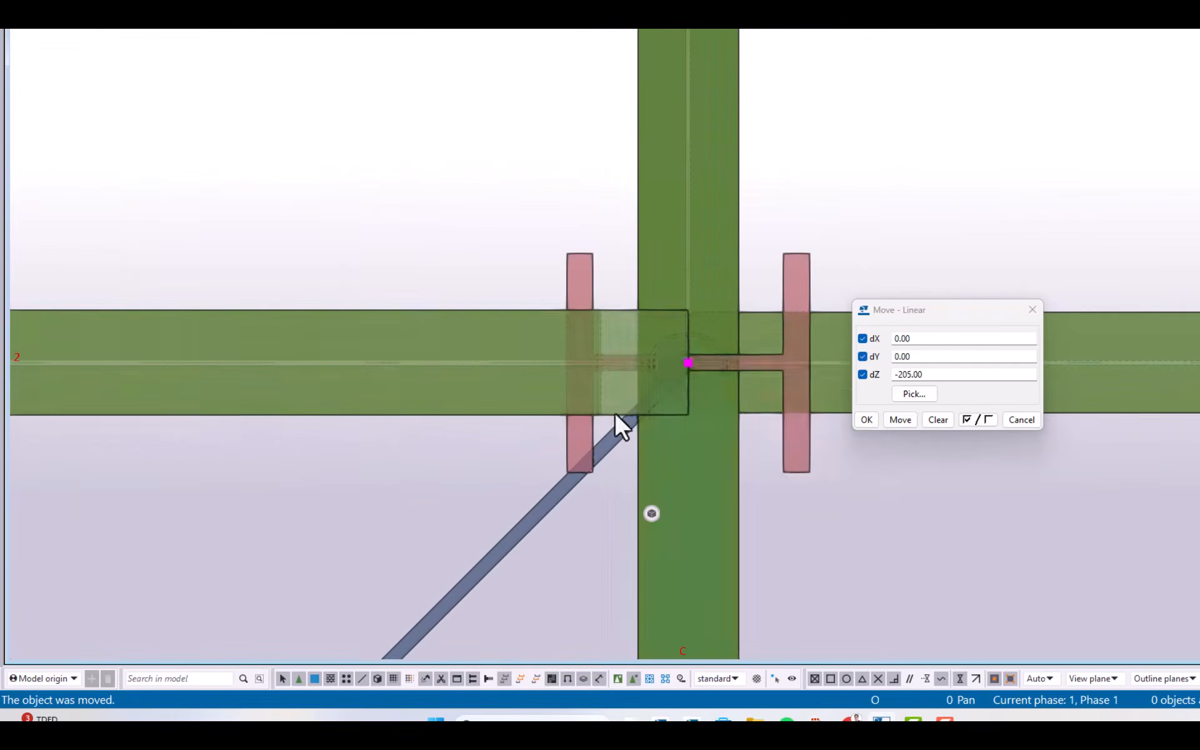
pyautogui.rightClick(664, 359)
pyautogui.click(696, 419)
pyautogui.scroll(4, 674, 372)
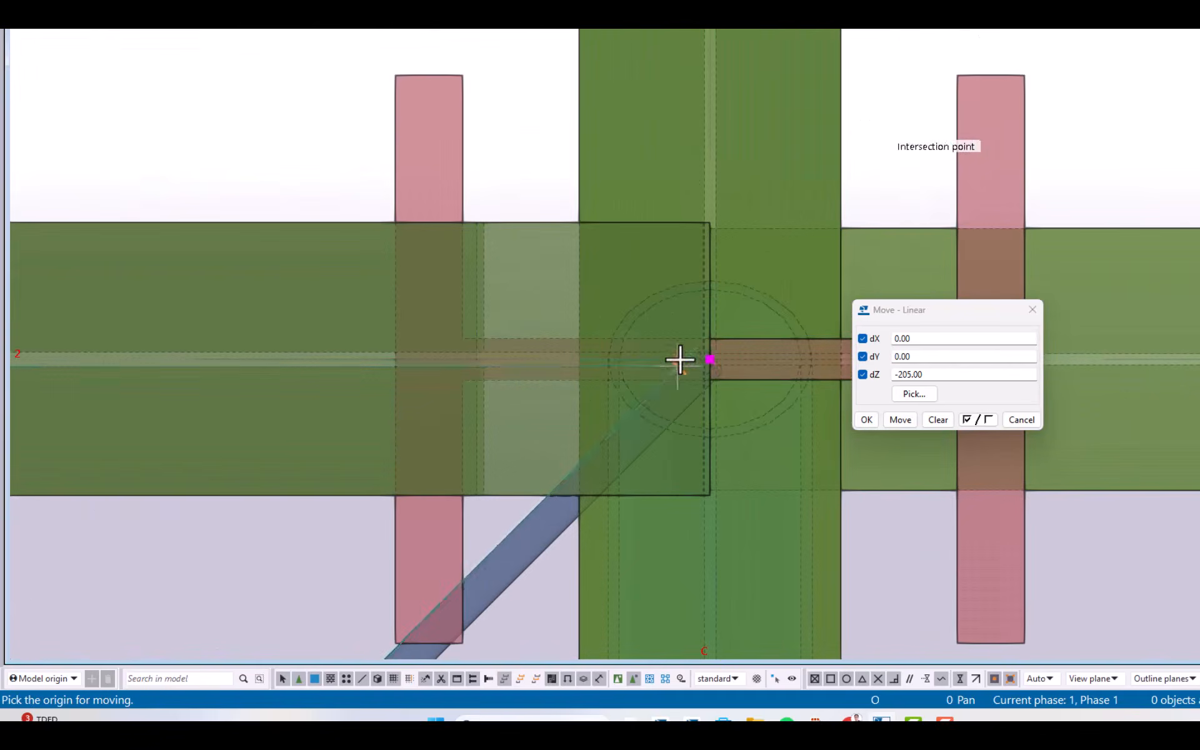
pyautogui.click(709, 359)
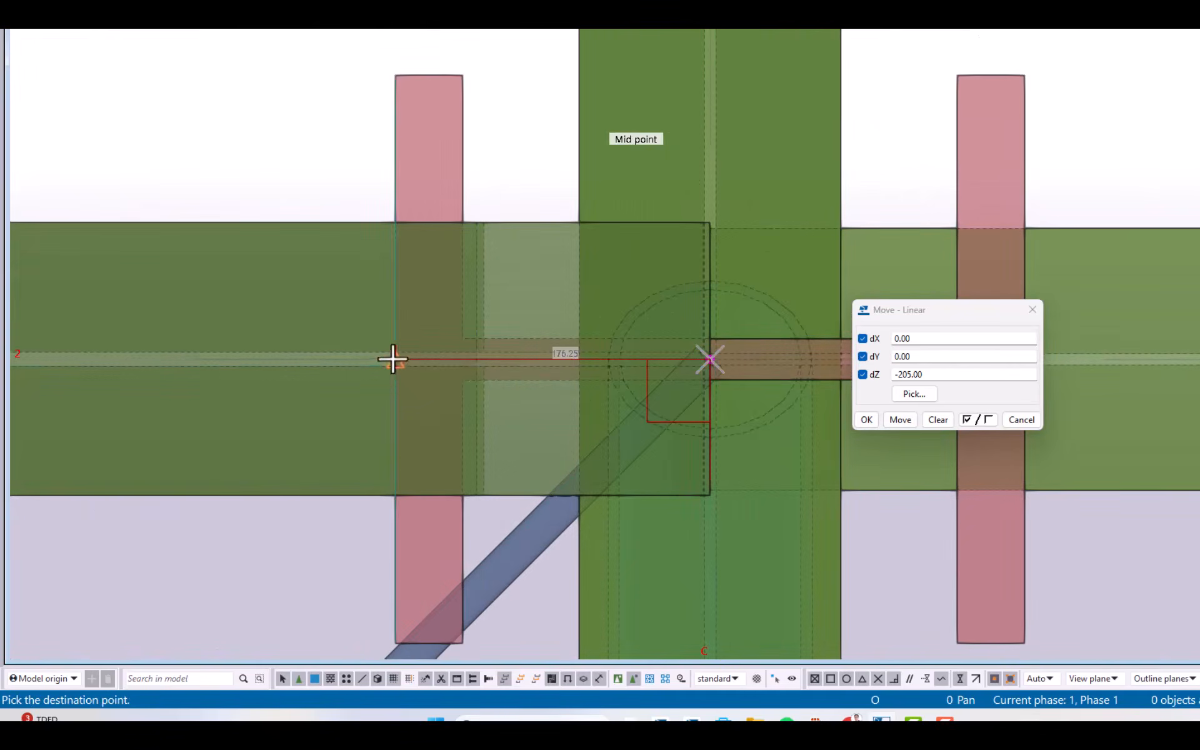
pyautogui.click(394, 358)
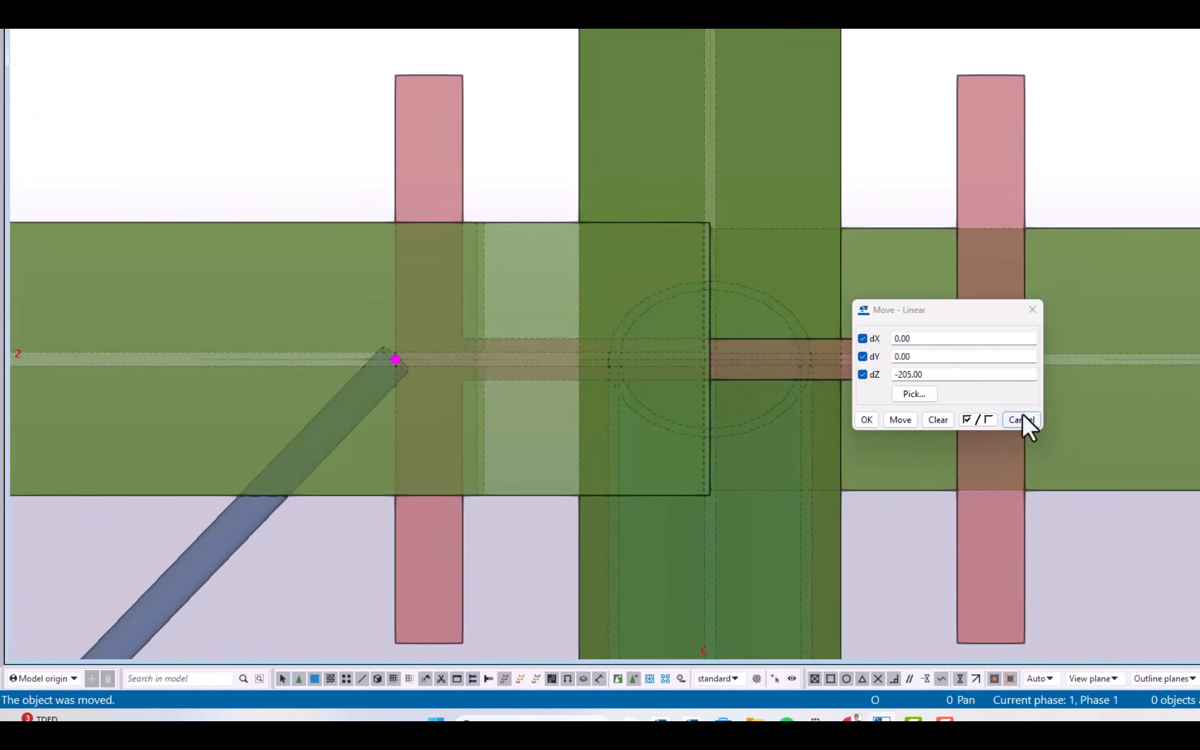
pyautogui.click(1021, 419)
pyautogui.rightClick(871, 81)
pyautogui.click(917, 81)
pyautogui.scroll(-2, 789, 432)
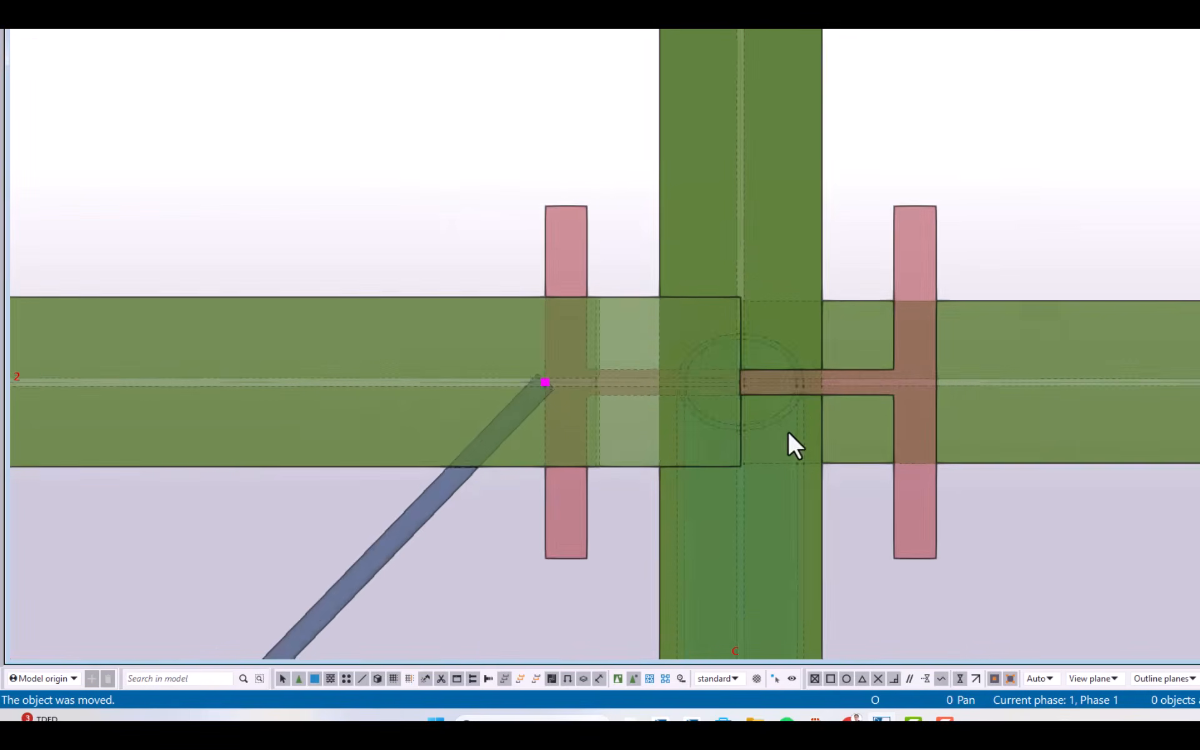
pyautogui.scroll(-3, 786, 428)
pyautogui.scroll(-5, 718, 456)
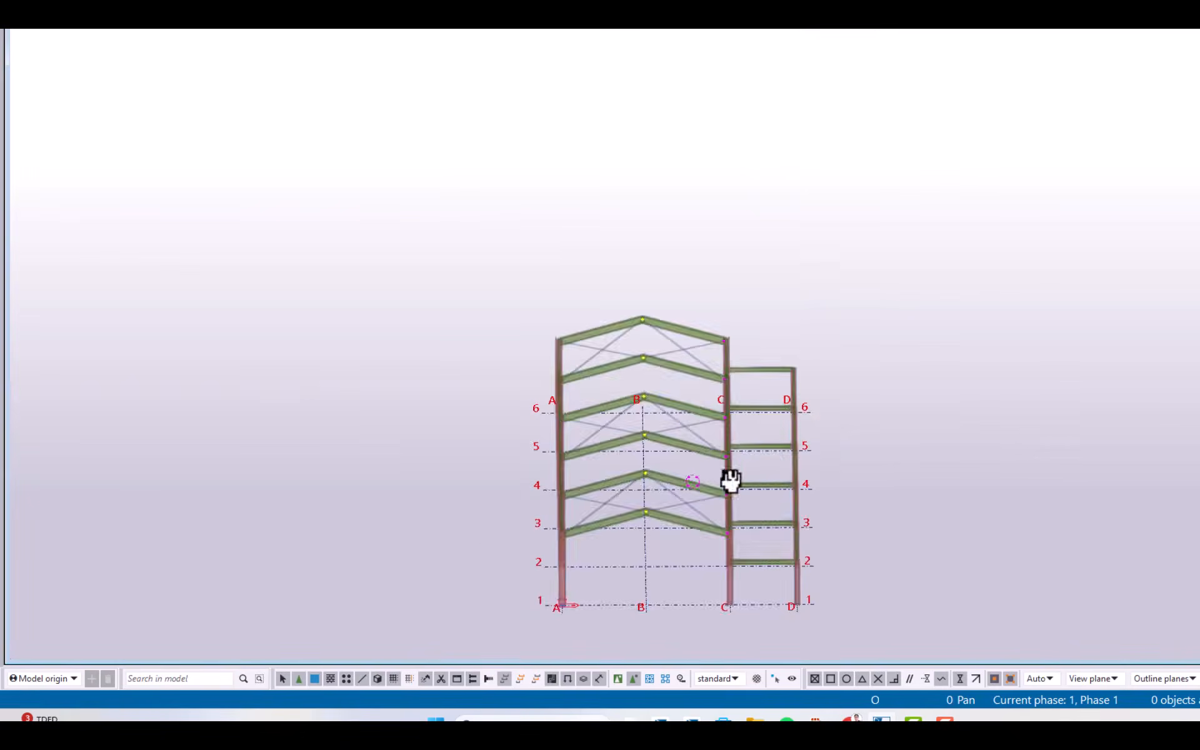
# Inspect the adjusted roof braces across all bays of the steel frame in the 3D view.
pyautogui.keyDown('ctrl'); pyautogui.moveTo(730, 481); pyautogui.dragTo(650, 471, button='middle'); pyautogui.keyUp('ctrl')
pyautogui.scroll(5, 770, 470)
pyautogui.click(1158, 165)
pyautogui.hotkey('ctrl', '4')
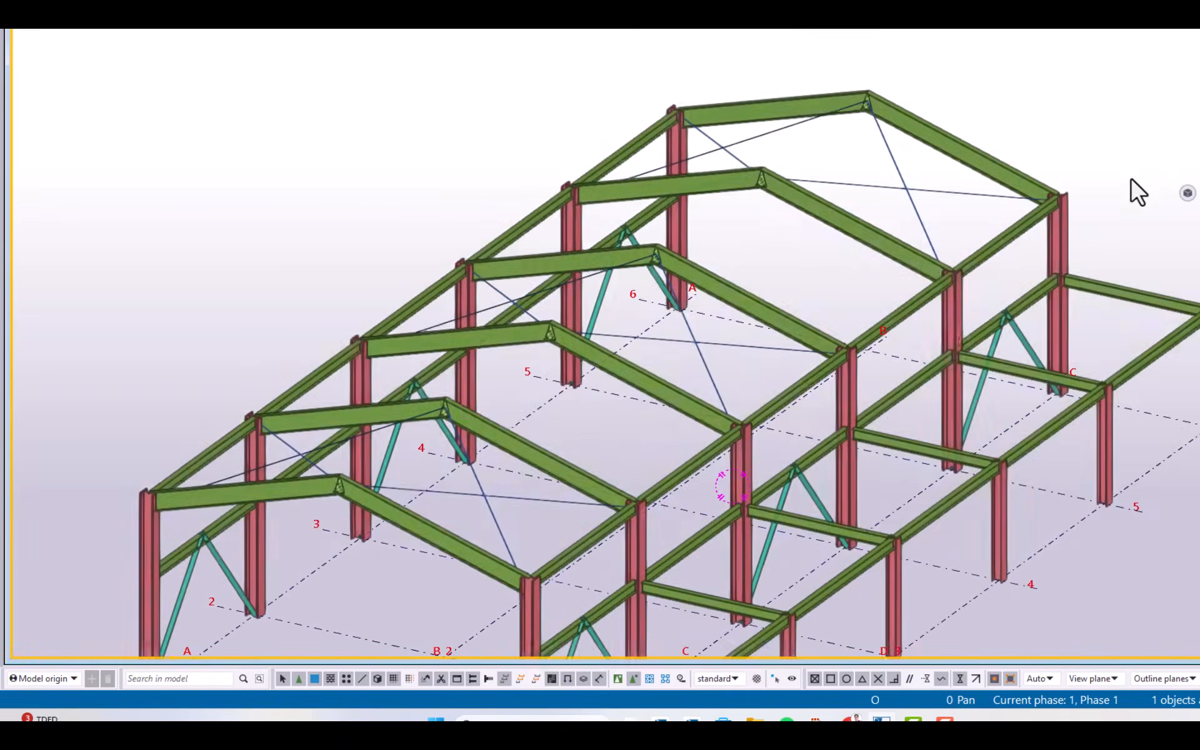
pyautogui.scroll(-4, 911, 281)
pyautogui.moveTo(835, 331); pyautogui.dragTo(795, 313, button='middle')
pyautogui.scroll(2, 752, 343)
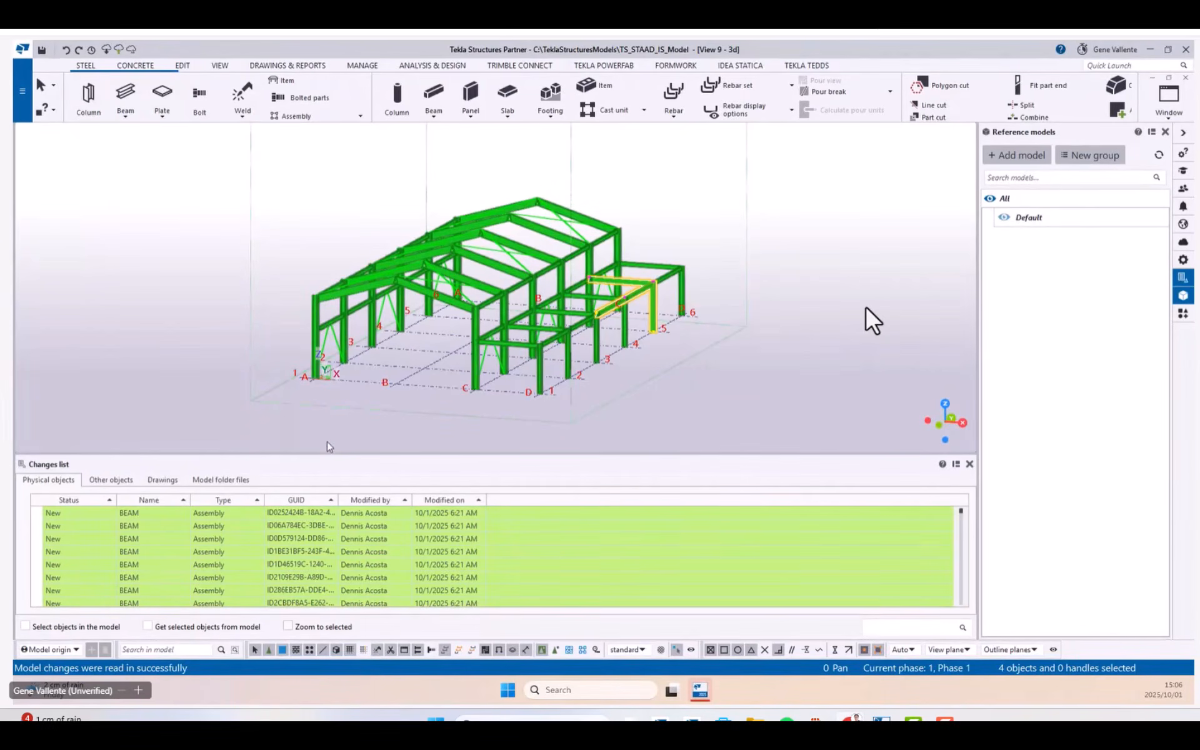
# Examine the frame changes read in from the shared model in 3D and close the changes list.
pyautogui.scroll(3, 377, 325)
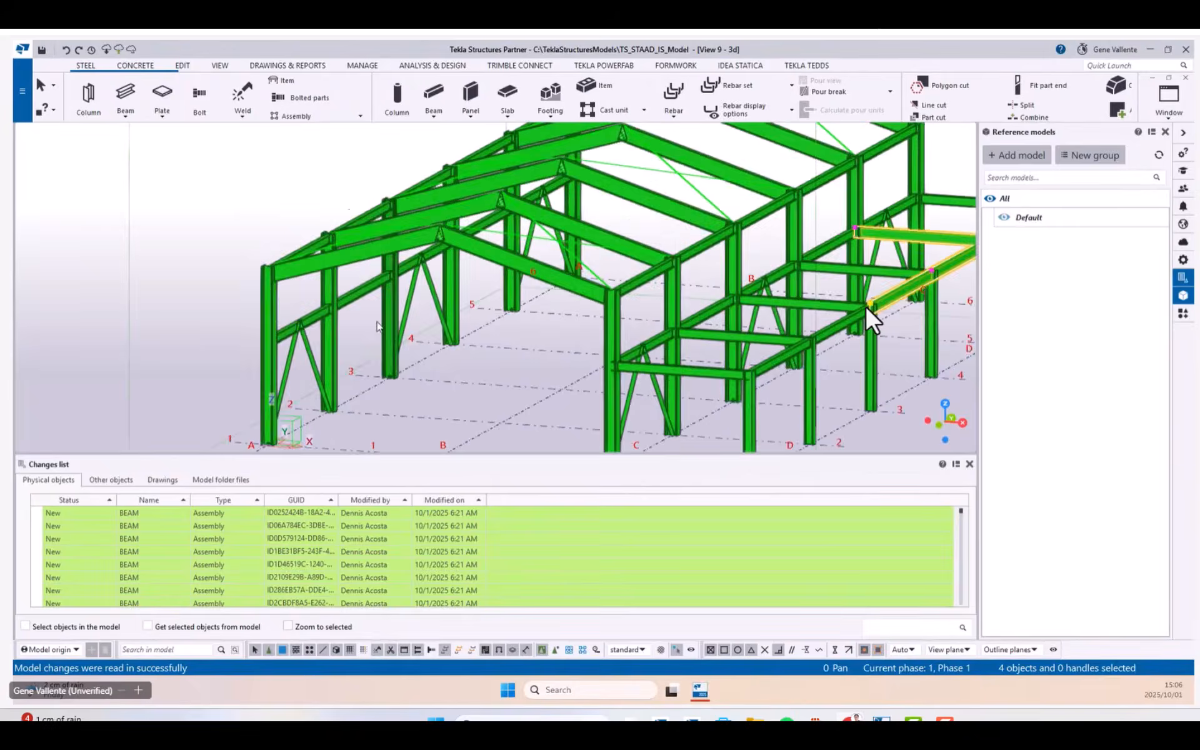
pyautogui.scroll(-2, 377, 325)
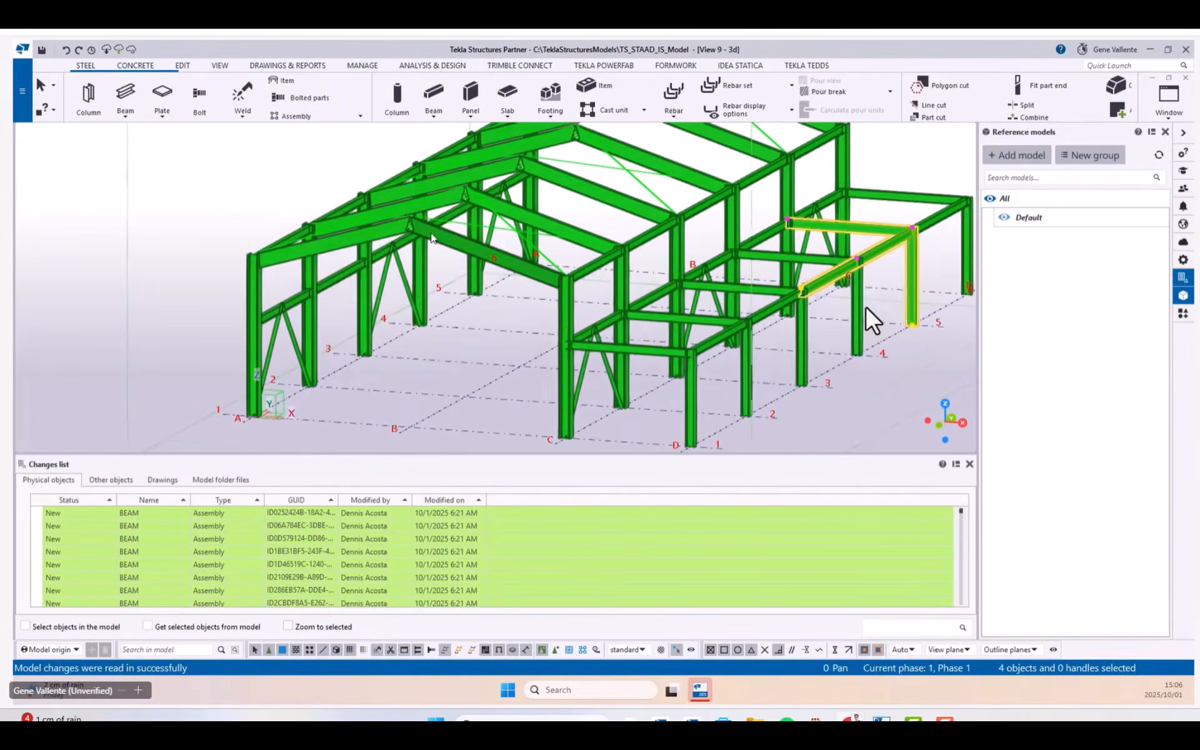
pyautogui.scroll(2, 432, 236)
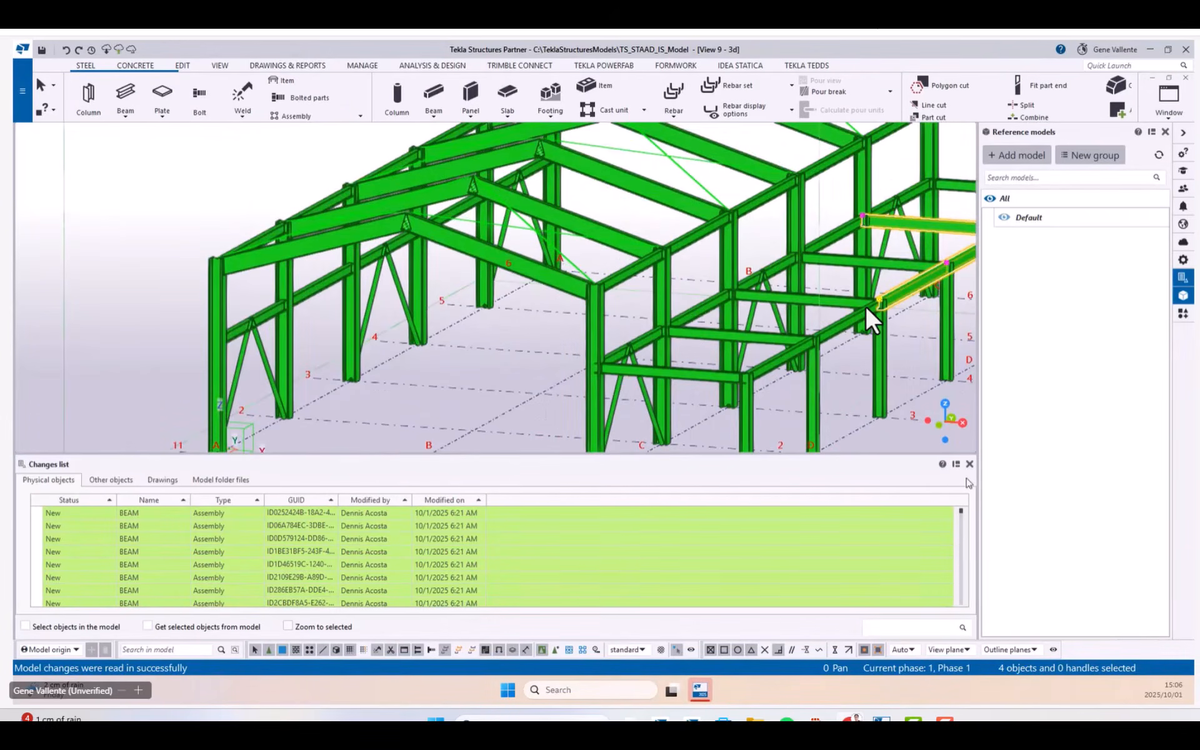
pyautogui.scroll(-4, 607, 338)
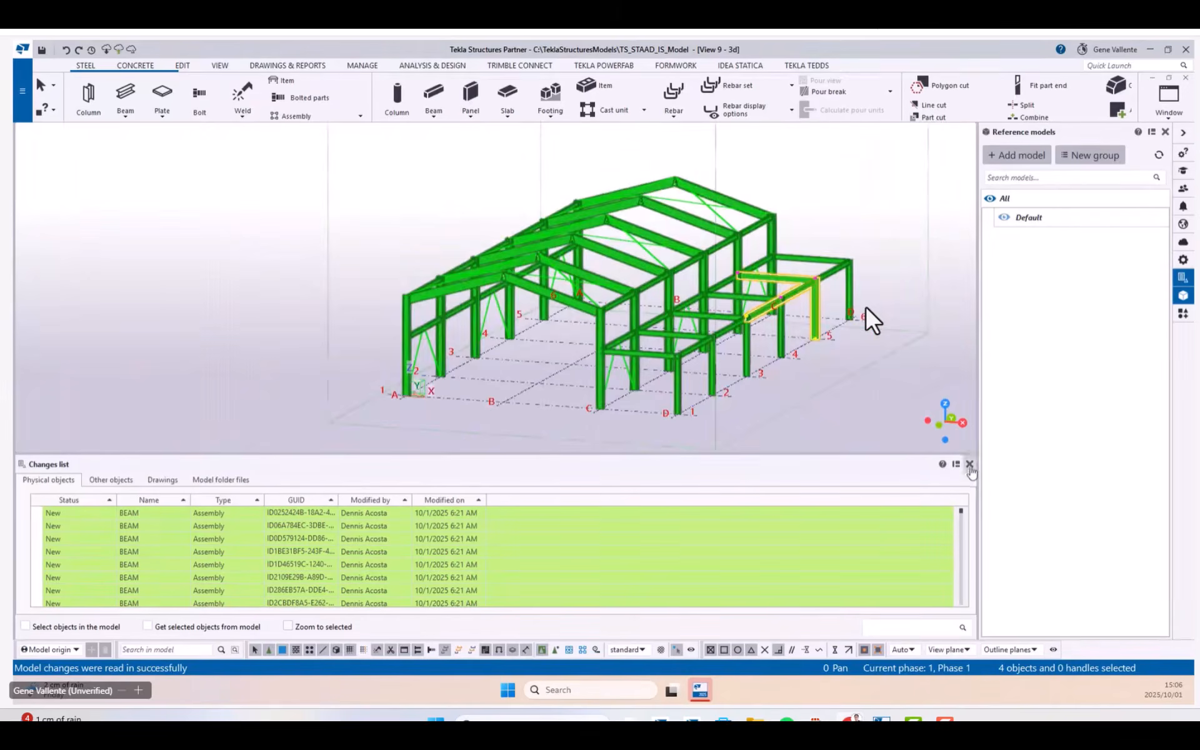
pyautogui.click(969, 464)
pyautogui.scroll(-2, 406, 309)
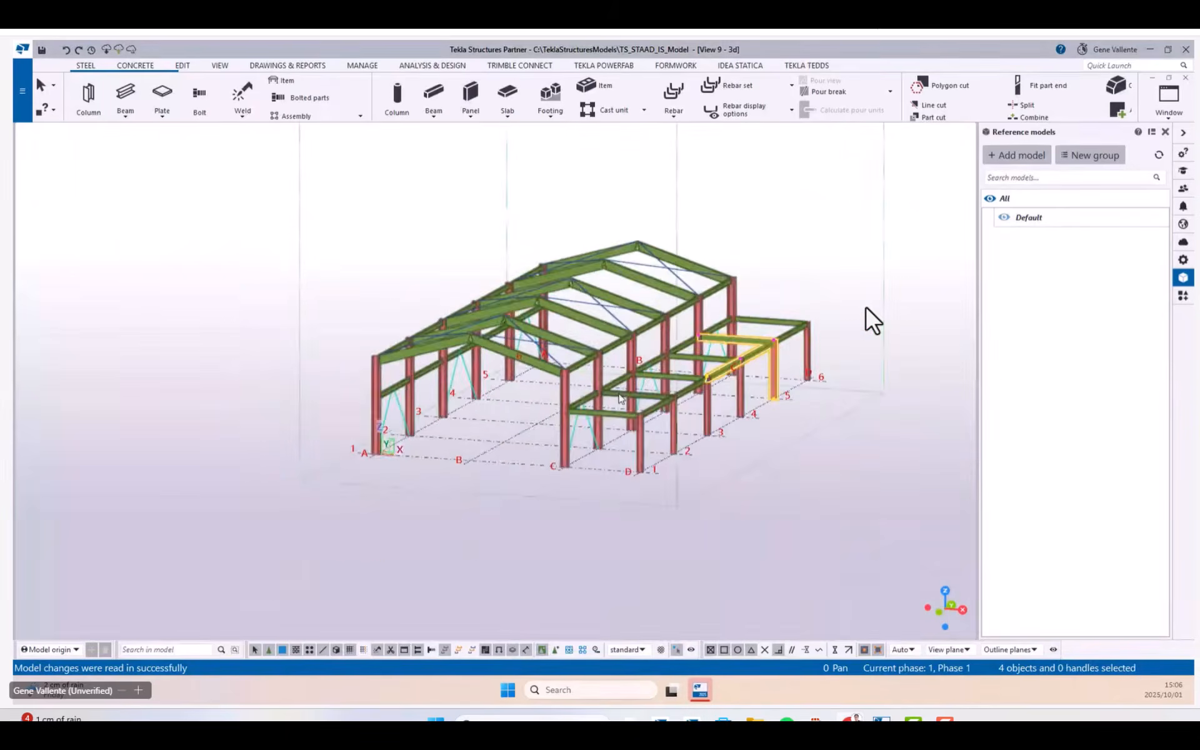
pyautogui.scroll(3, 616, 397)
pyautogui.keyDown('ctrl'); pyautogui.moveTo(653, 384); pyautogui.dragTo(506, 452, button='middle'); pyautogui.keyUp('ctrl')
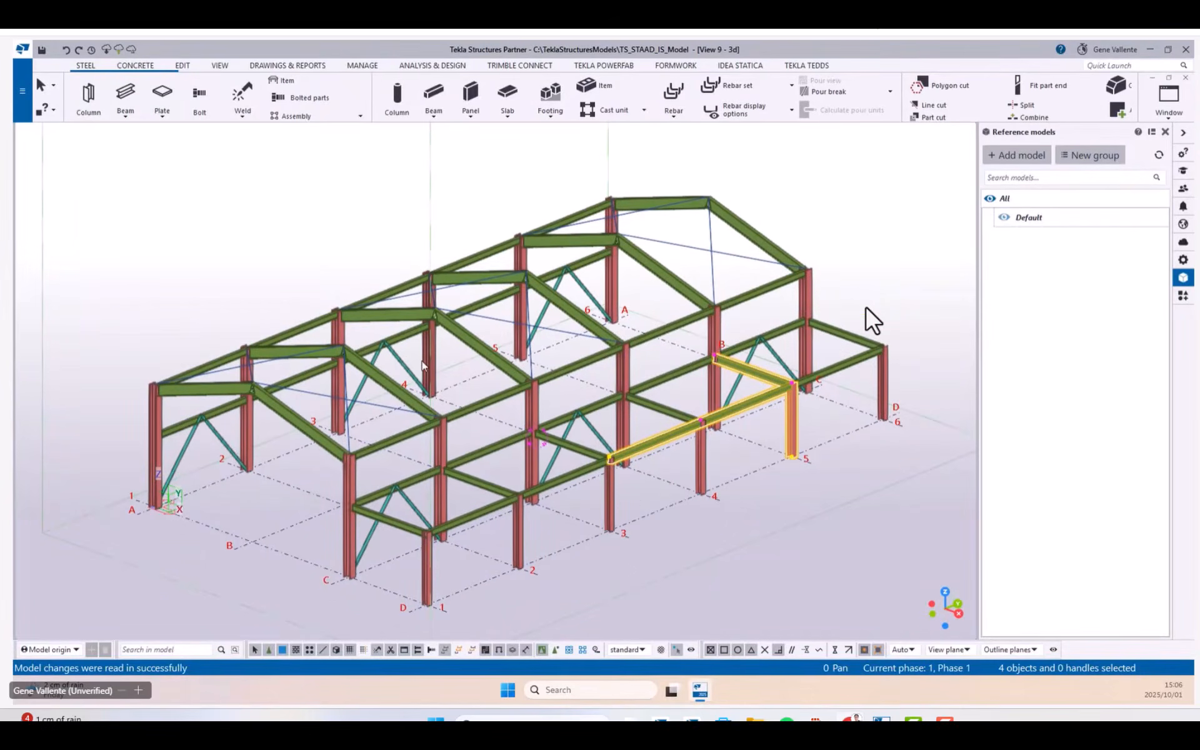
pyautogui.moveTo(422, 365); pyautogui.dragTo(439, 341, button='middle')
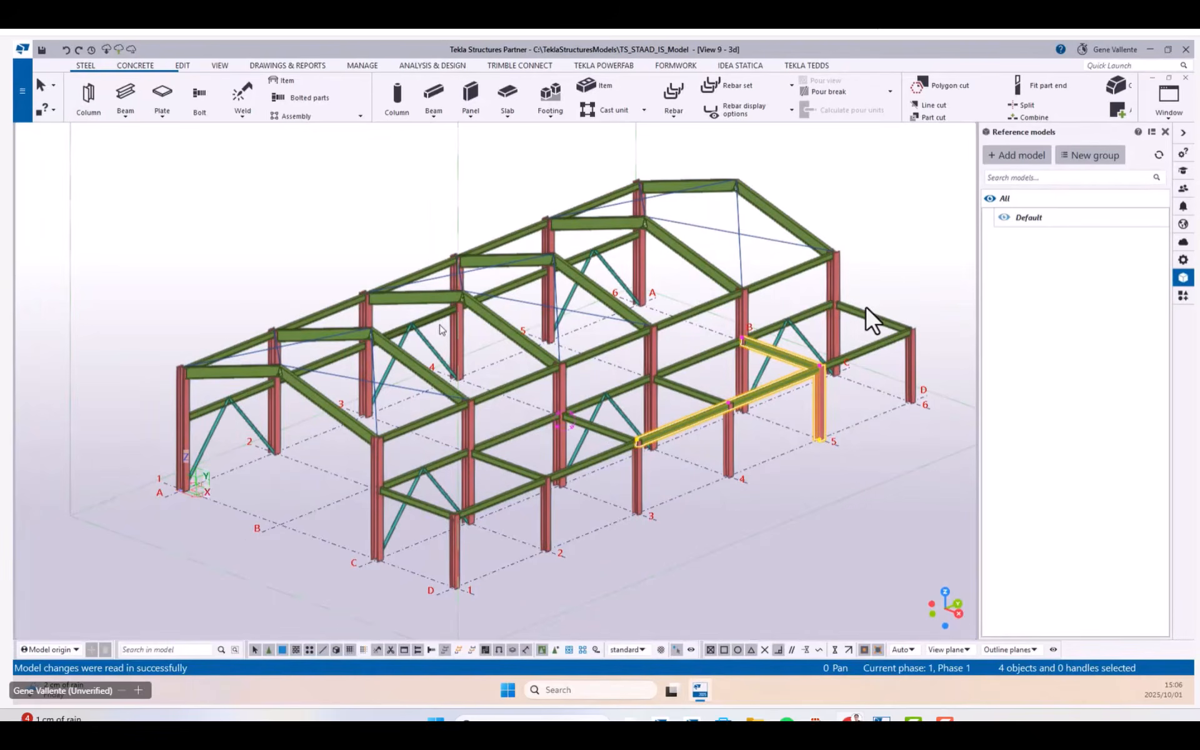
pyautogui.moveTo(412, 216); pyautogui.dragTo(345, 192, button='middle')
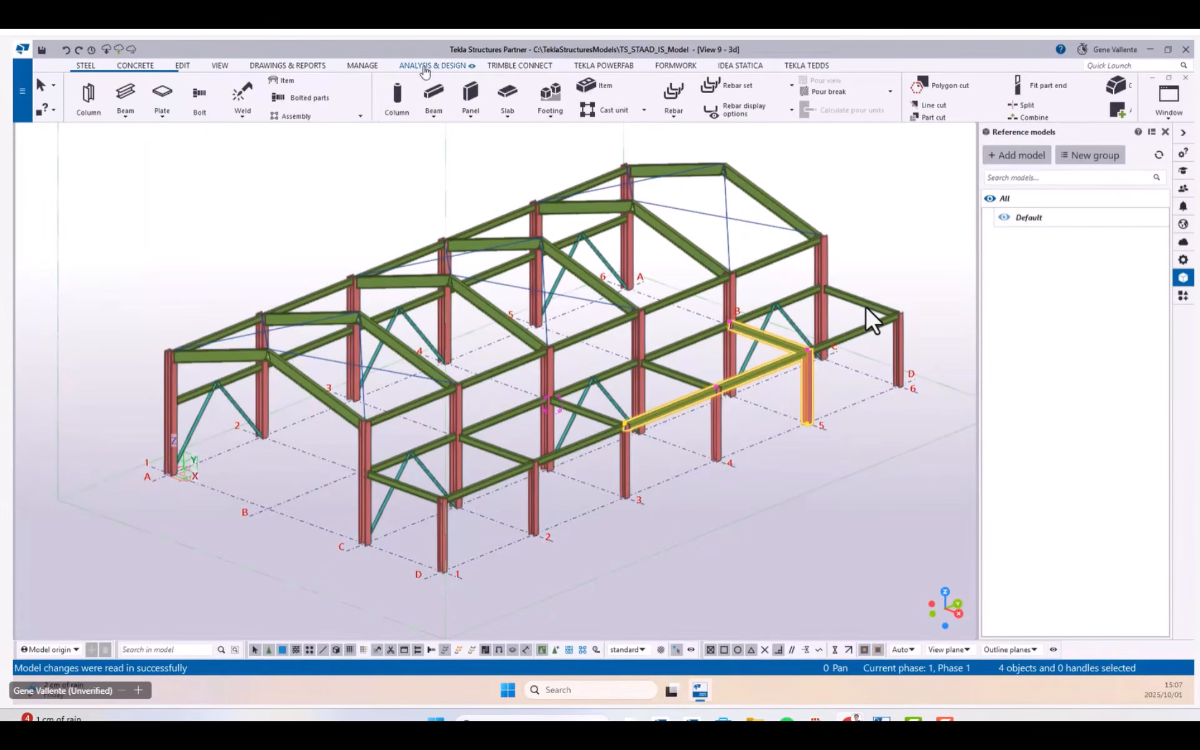
# Open the list of analysis and design models and select TS_STAAD_Integration to show its nodes and members.
pyautogui.click(423, 67)
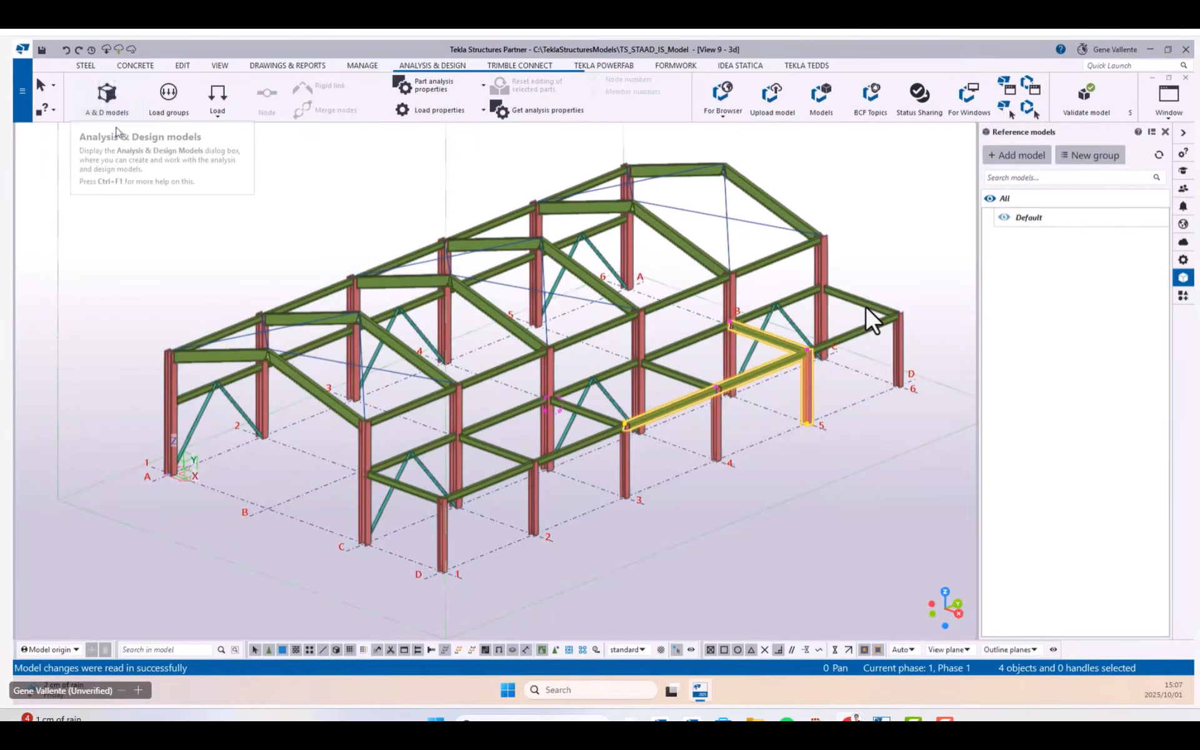
pyautogui.click(107, 116)
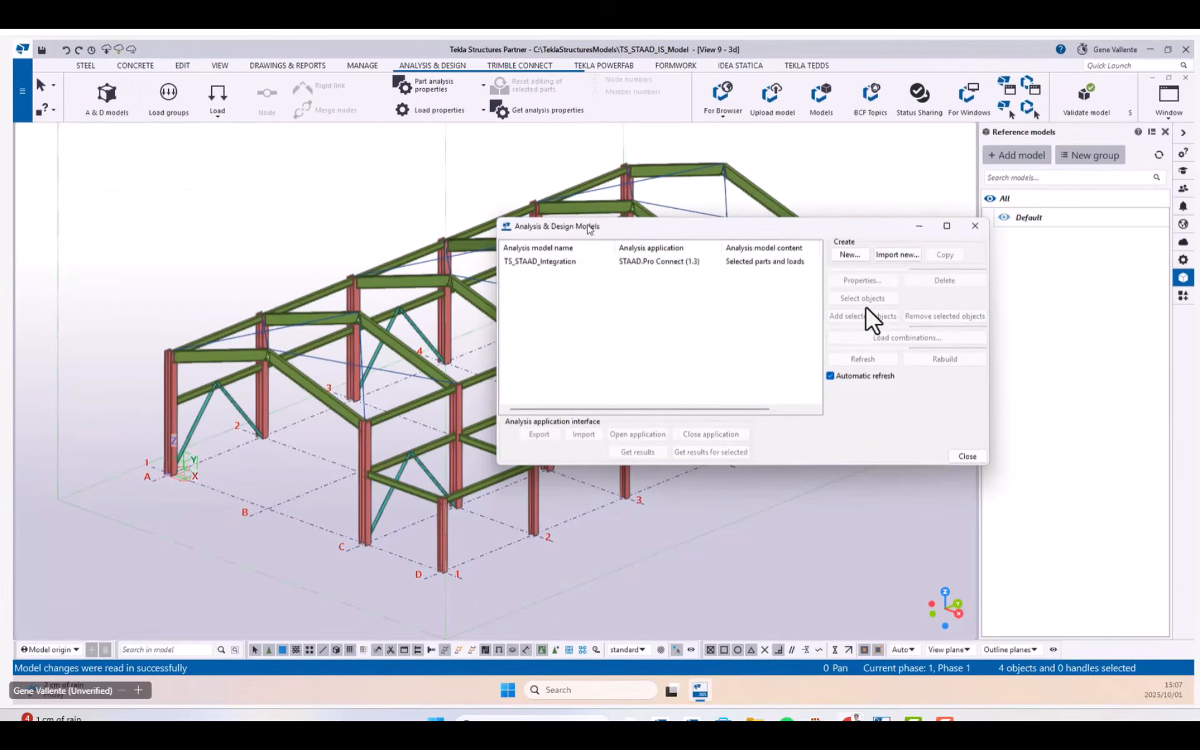
pyautogui.moveTo(589, 228); pyautogui.dragTo(503, 172)
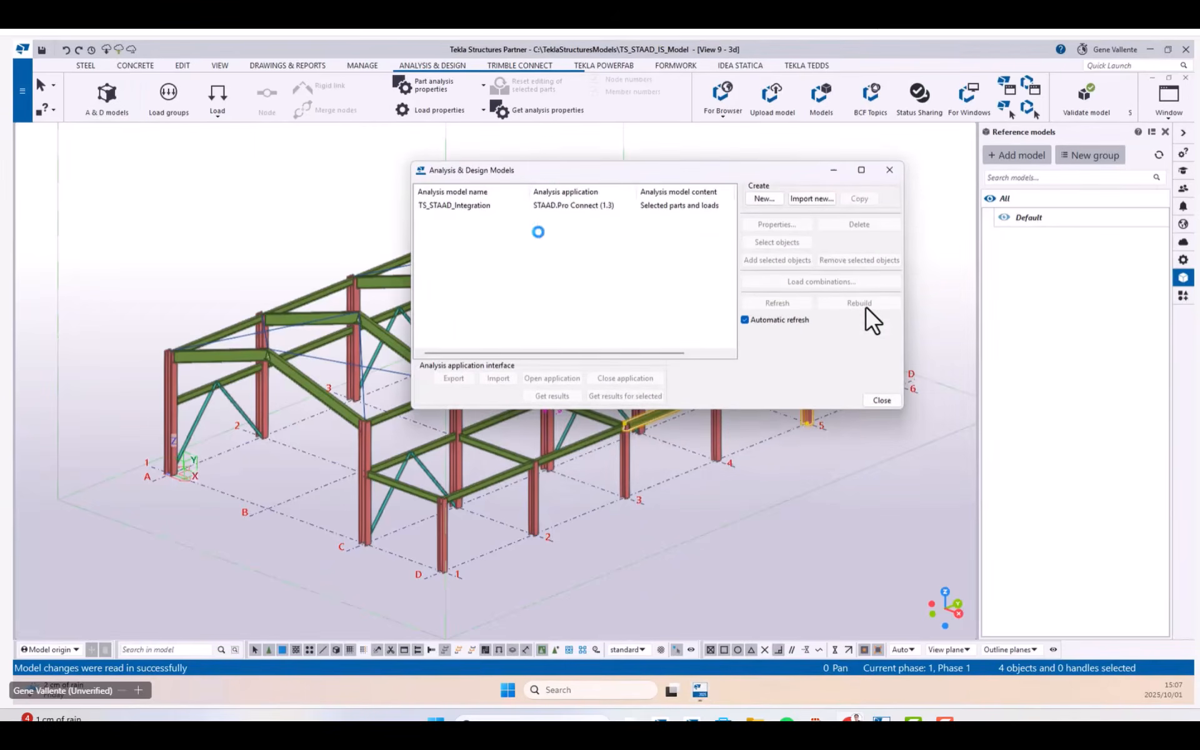
pyautogui.click(532, 207)
pyautogui.moveTo(558, 178); pyautogui.dragTo(810, 192)
pyautogui.scroll(-2, 353, 416)
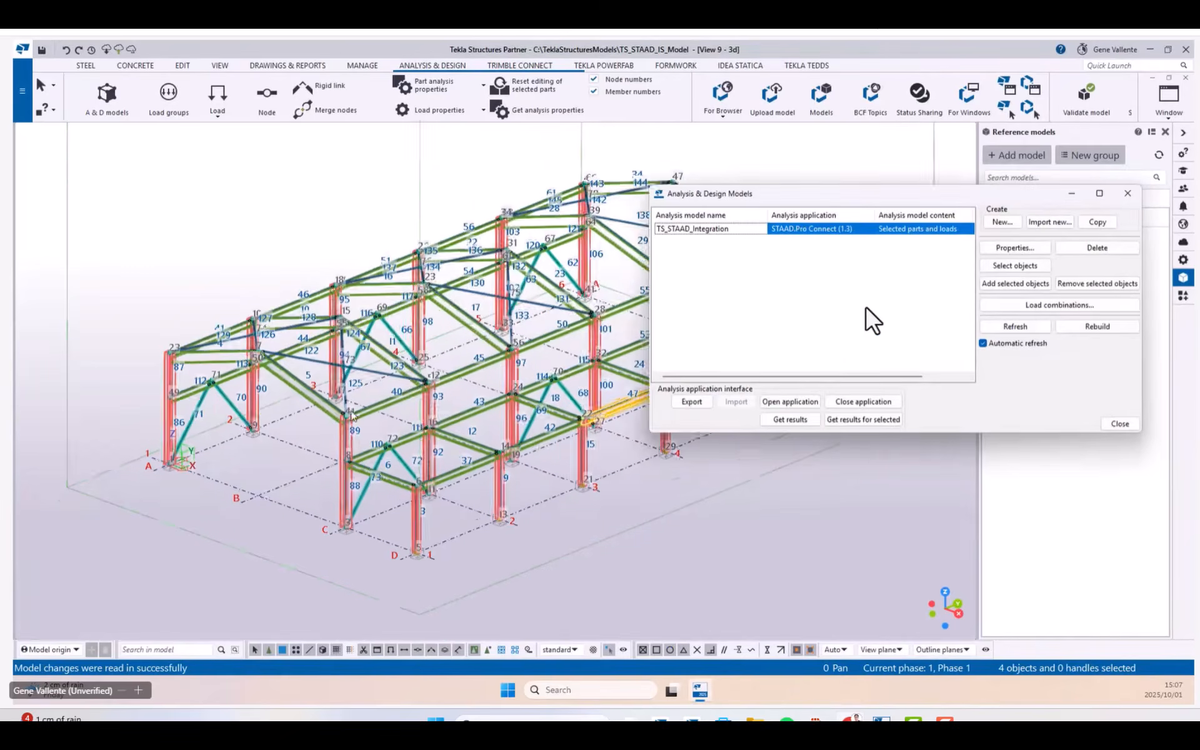
pyautogui.moveTo(310, 239); pyautogui.dragTo(263, 230, button='middle')
pyautogui.moveTo(779, 204); pyautogui.dragTo(554, 229)
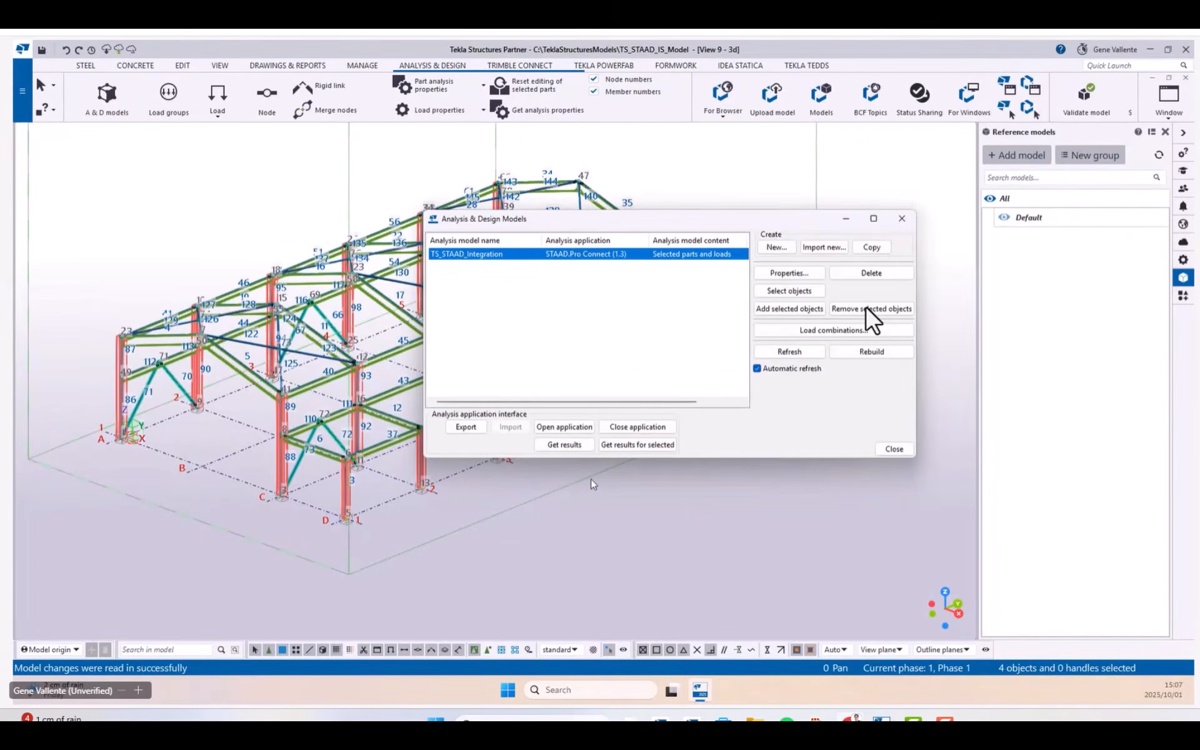
# Open the TS_STAAD_Integration analysis model in STAAD.Pro, continuing with the configured licenses.
pyautogui.click(565, 428)
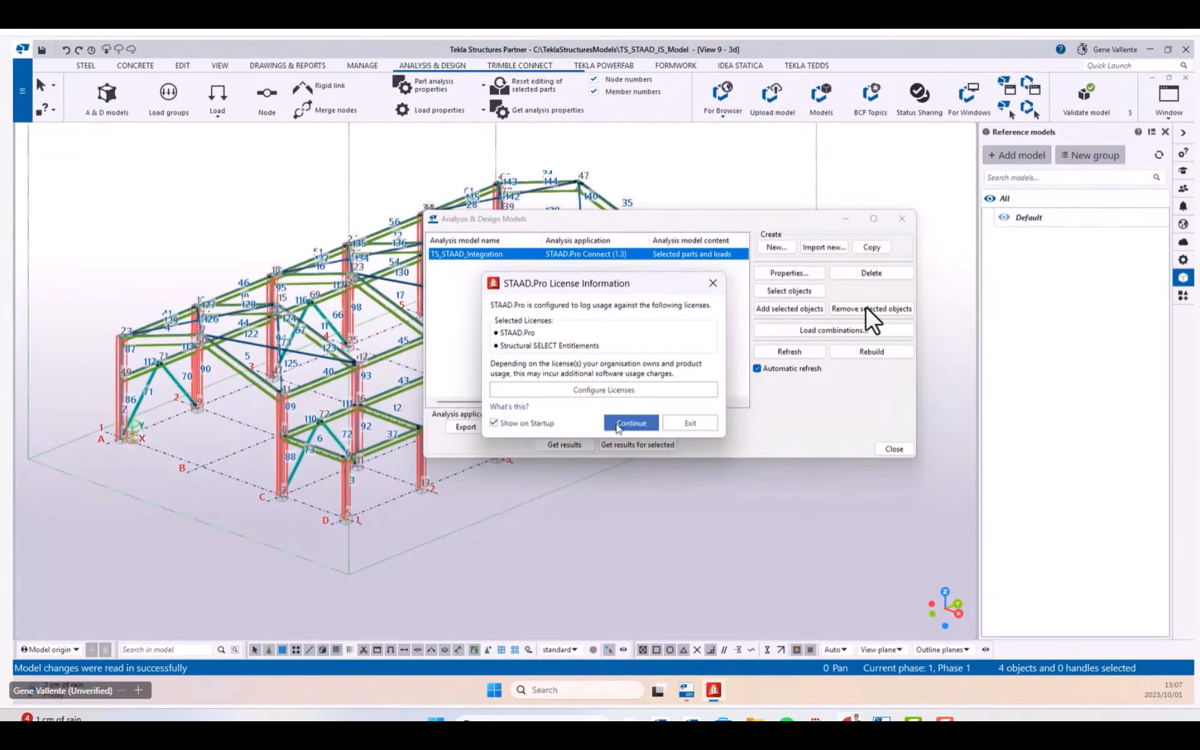
pyautogui.click(617, 426)
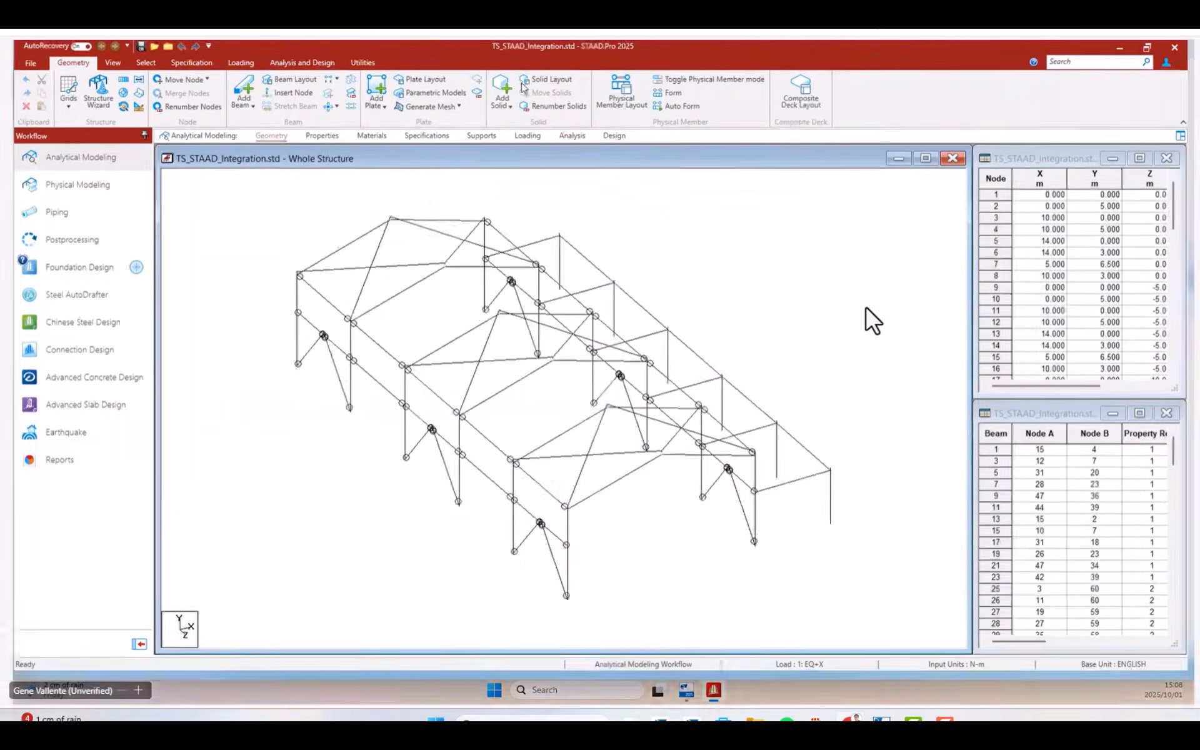
pyautogui.scroll(-1, 727, 377)
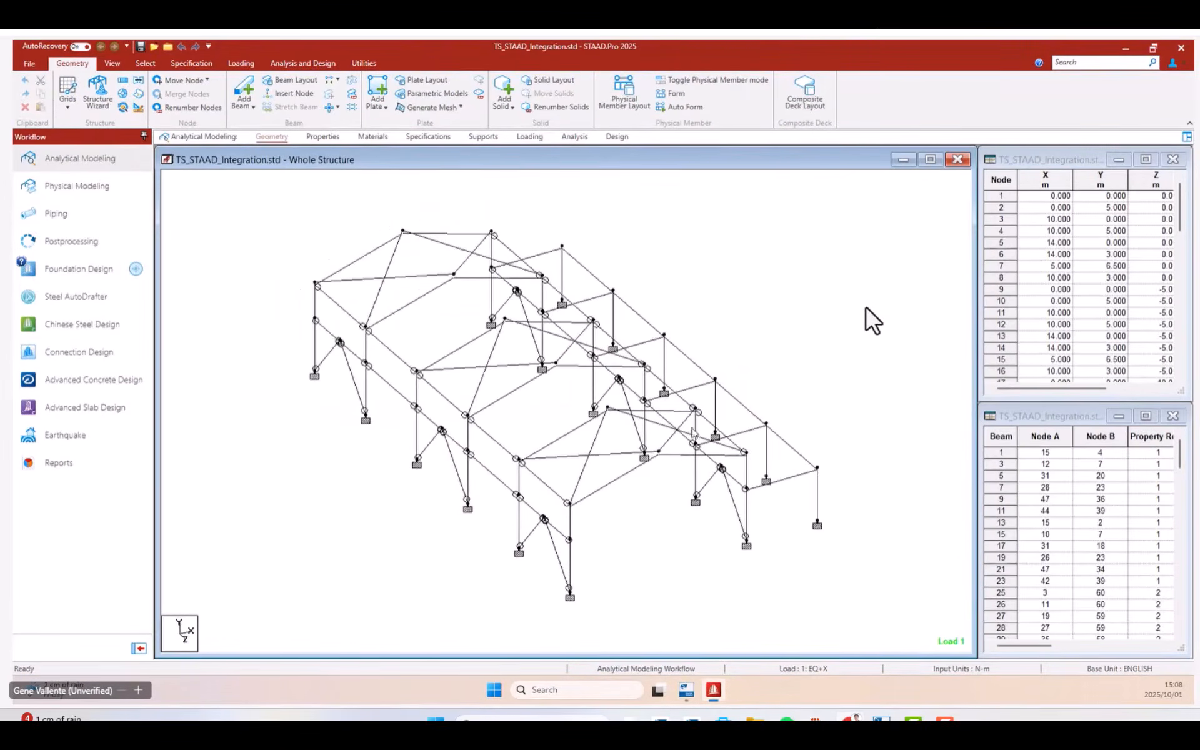
pyautogui.moveTo(662, 473); pyautogui.dragTo(651, 448, button='middle')
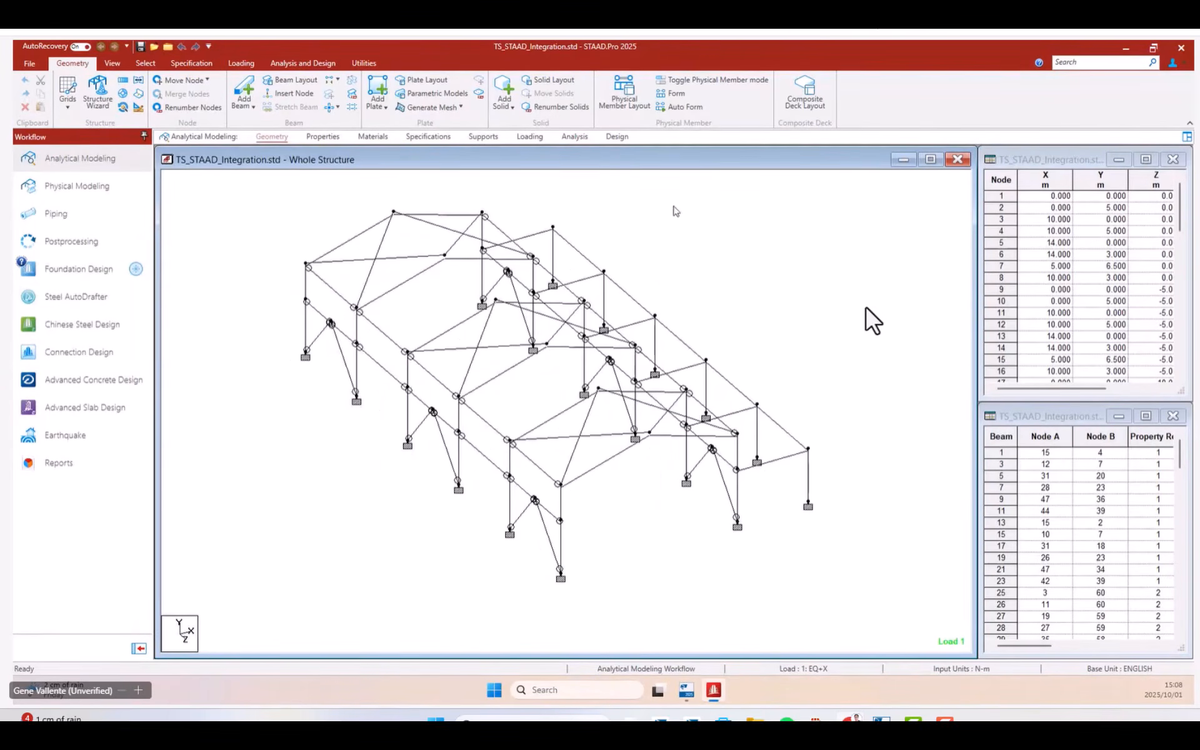
pyautogui.moveTo(800, 273); pyautogui.dragTo(825, 292, button='middle')
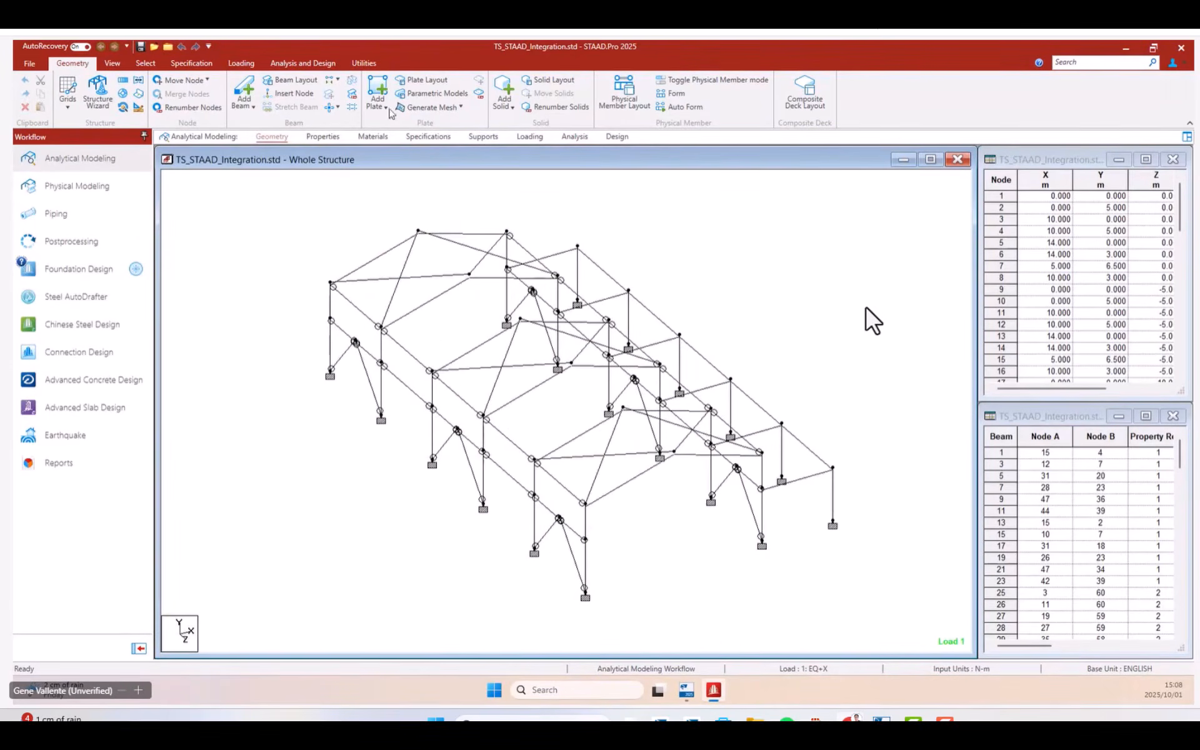
# Run the STAAD analysis and design for the whole structure and finish in modeling mode.
pyautogui.click(302, 64)
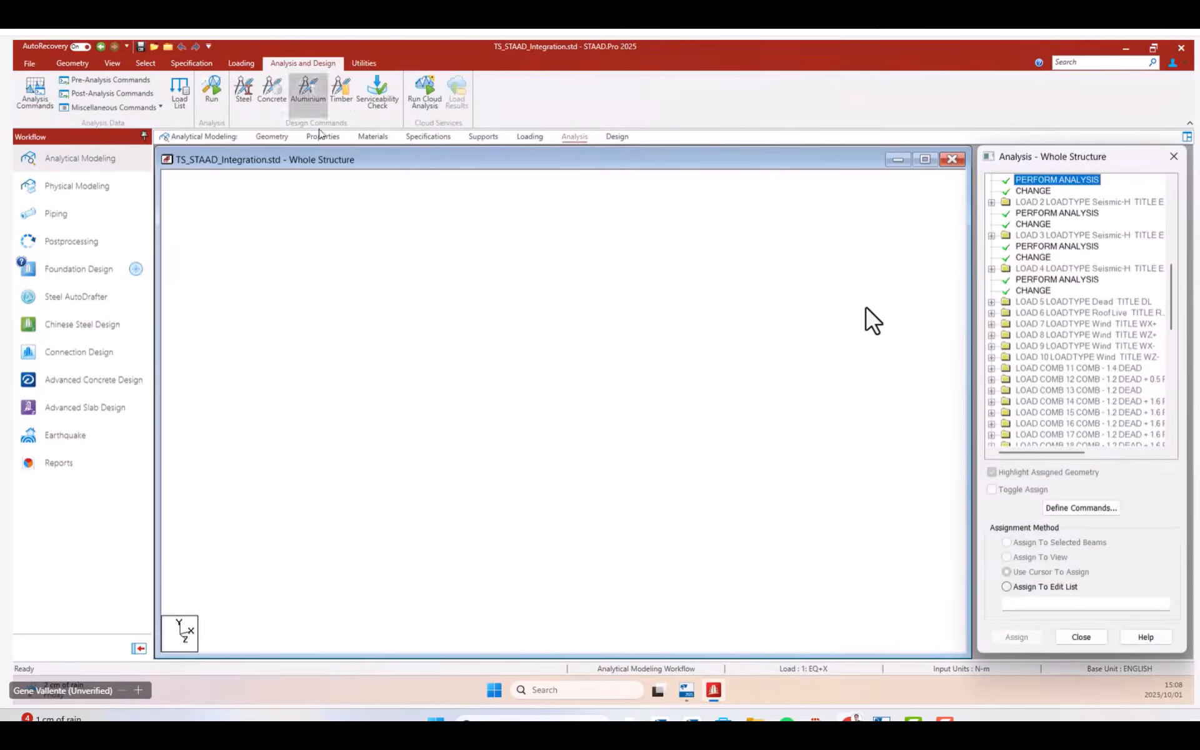
pyautogui.click(212, 115)
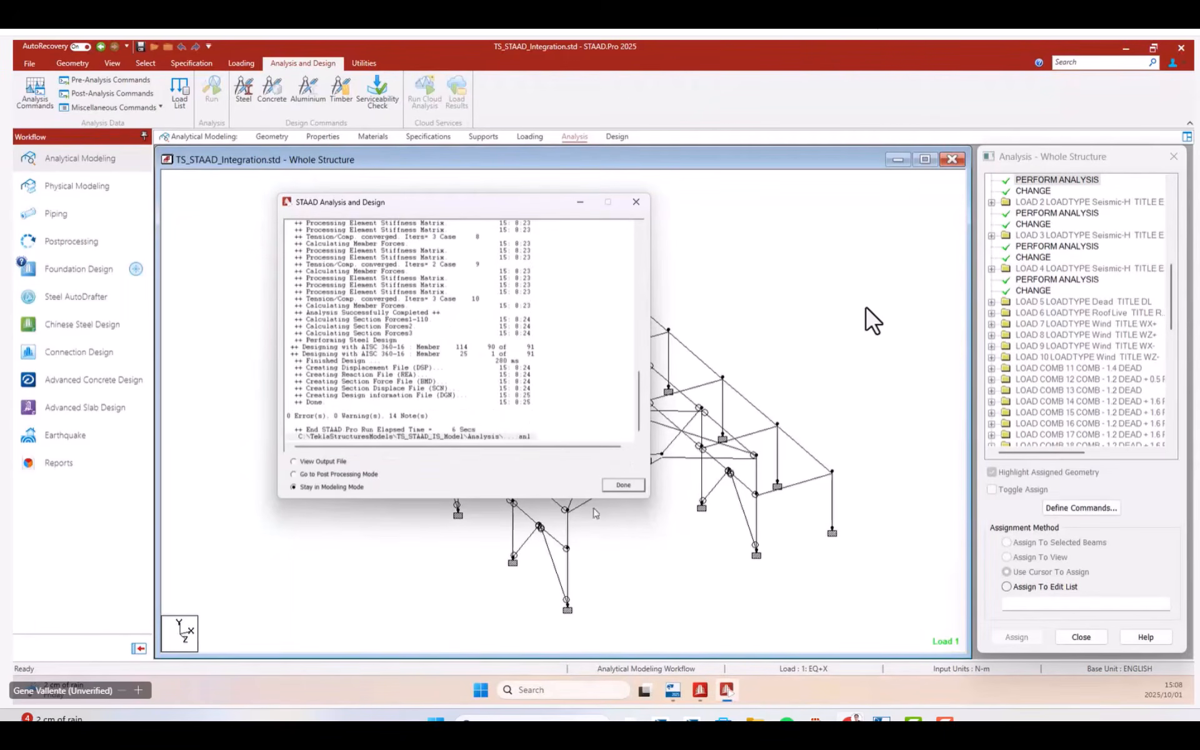
pyautogui.click(619, 488)
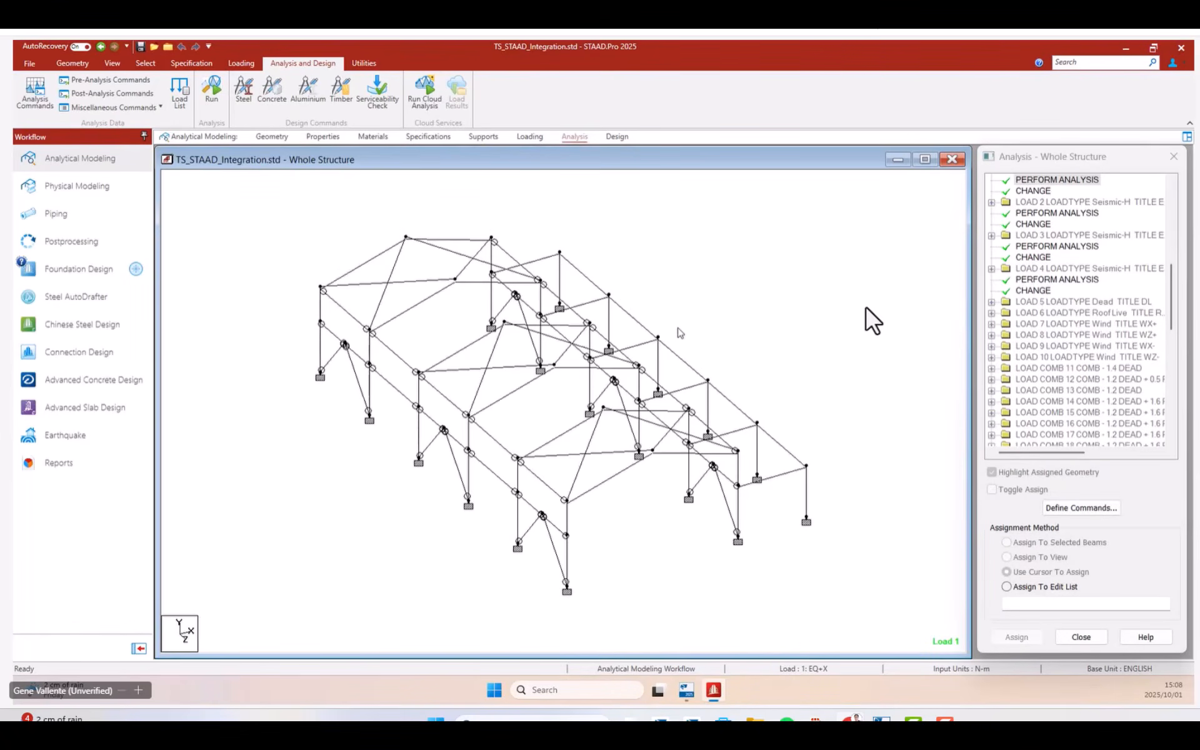
pyautogui.moveTo(635, 300); pyautogui.dragTo(616, 288, button='middle')
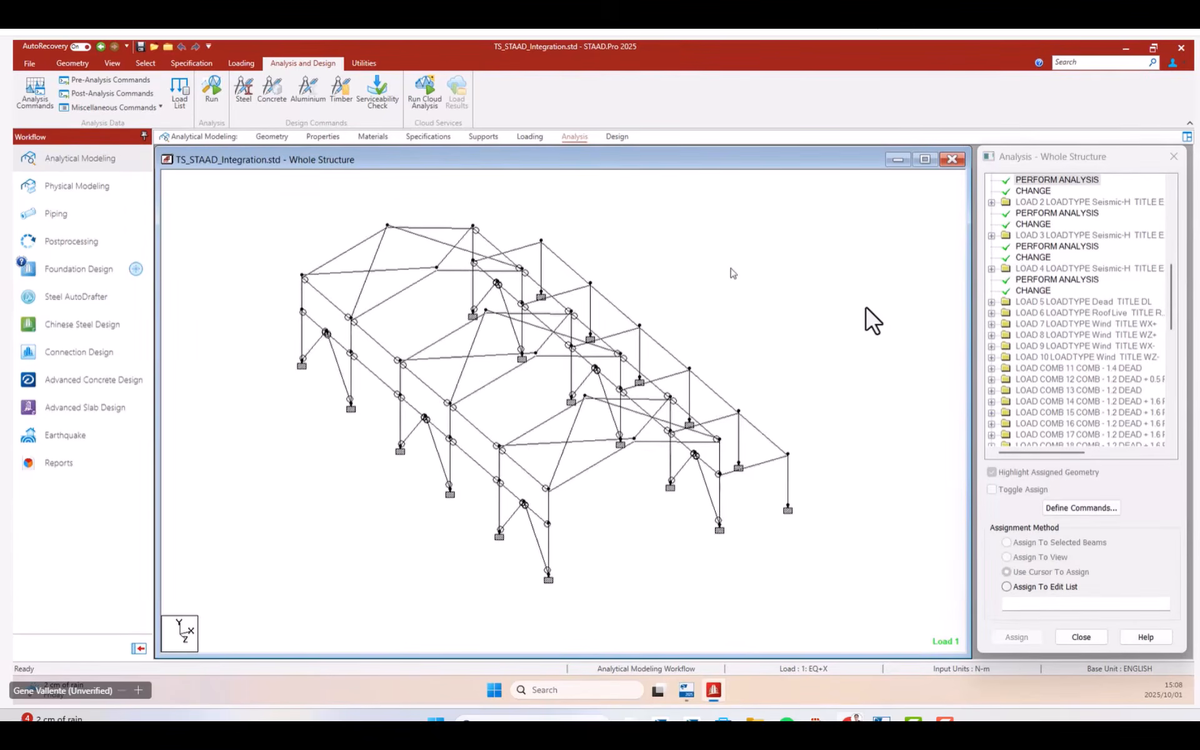
pyautogui.moveTo(733, 274); pyautogui.dragTo(756, 281, button='middle')
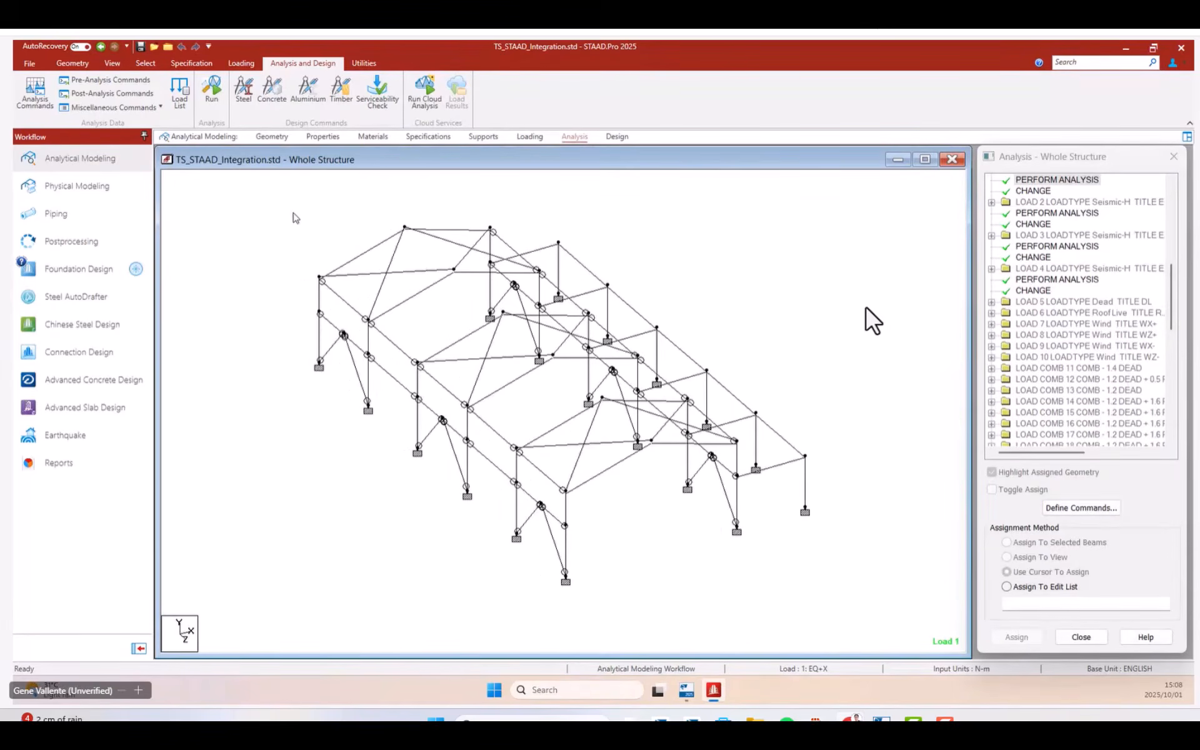
# Set the selection cursor for the whole structure to Geometry Cursor.
pyautogui.rightClick(245, 215)
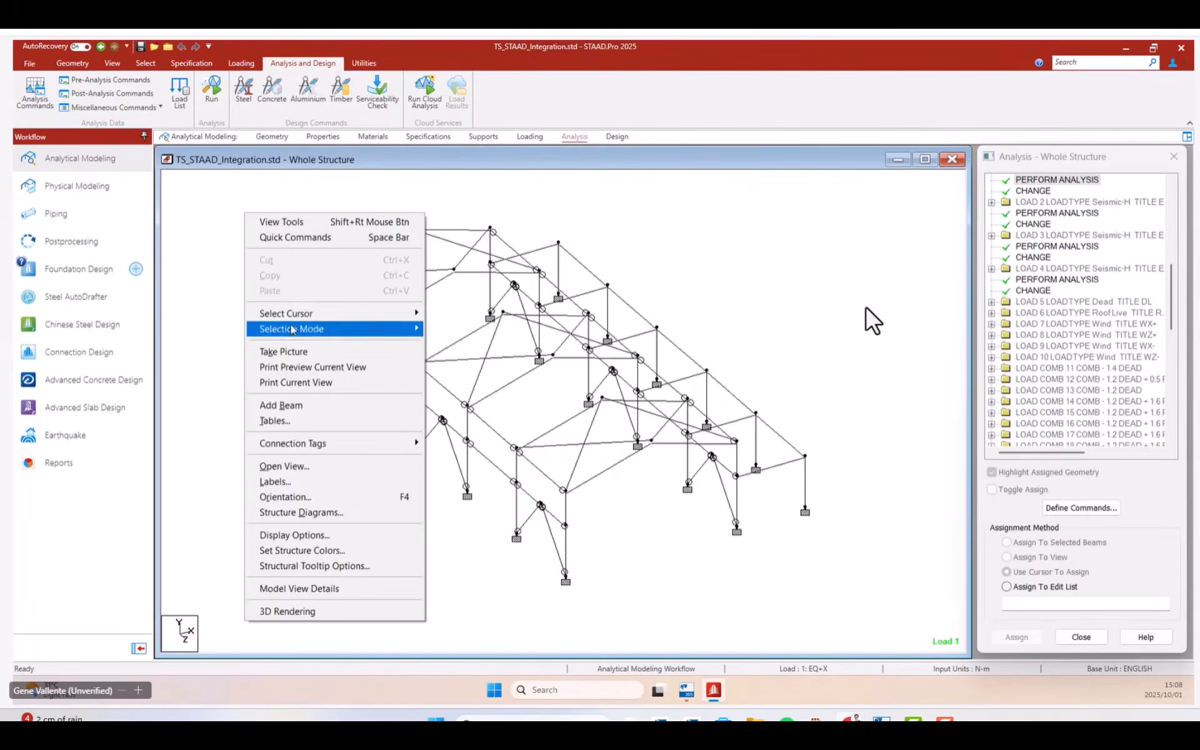
pyautogui.moveTo(296, 320)
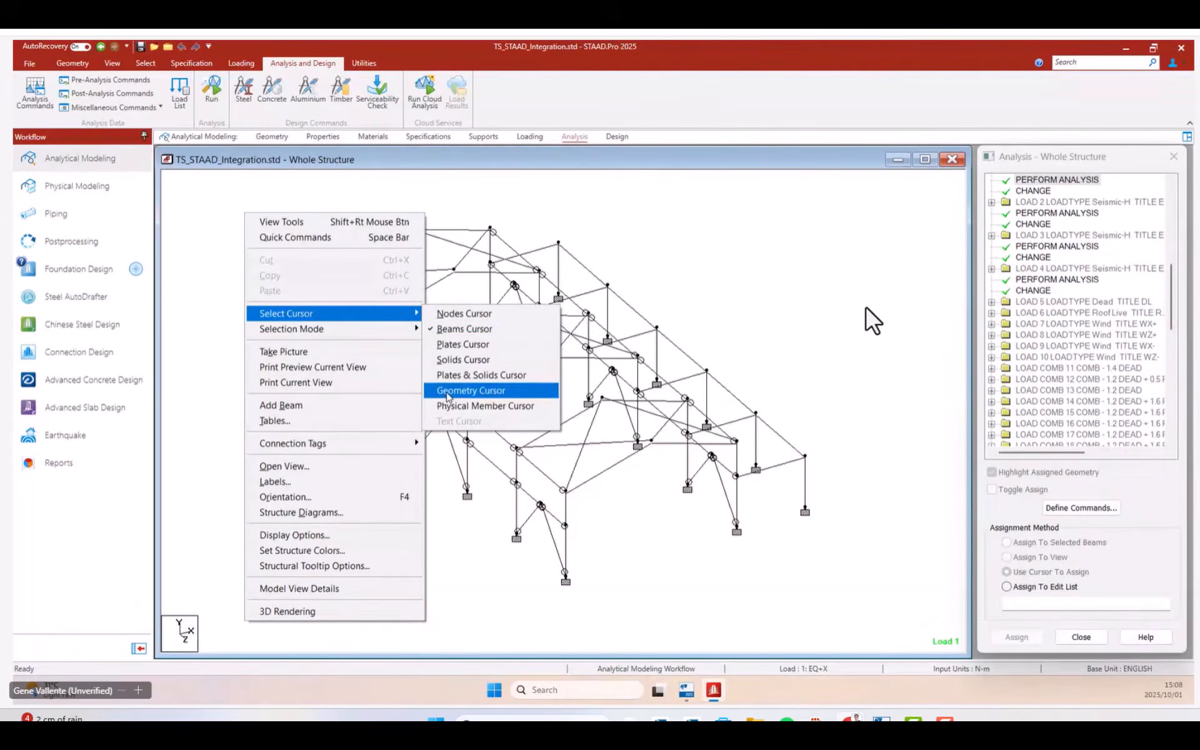
pyautogui.click(447, 393)
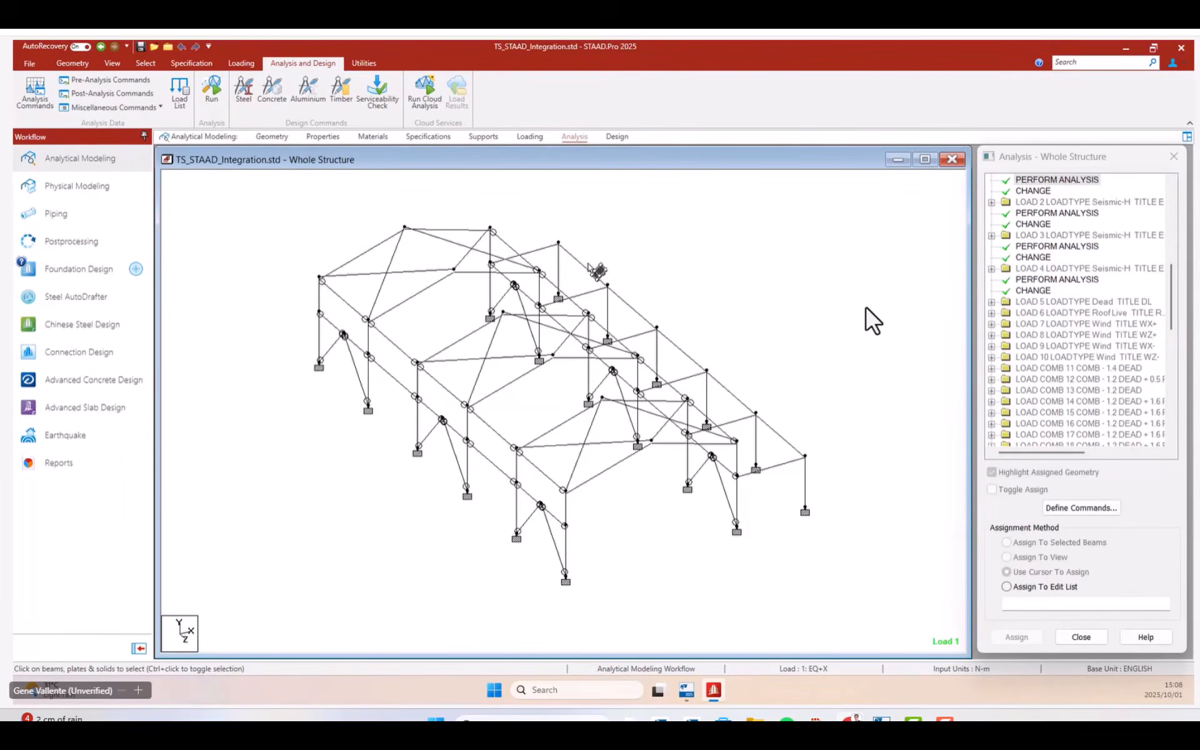
pyautogui.scroll(-1, 538, 375)
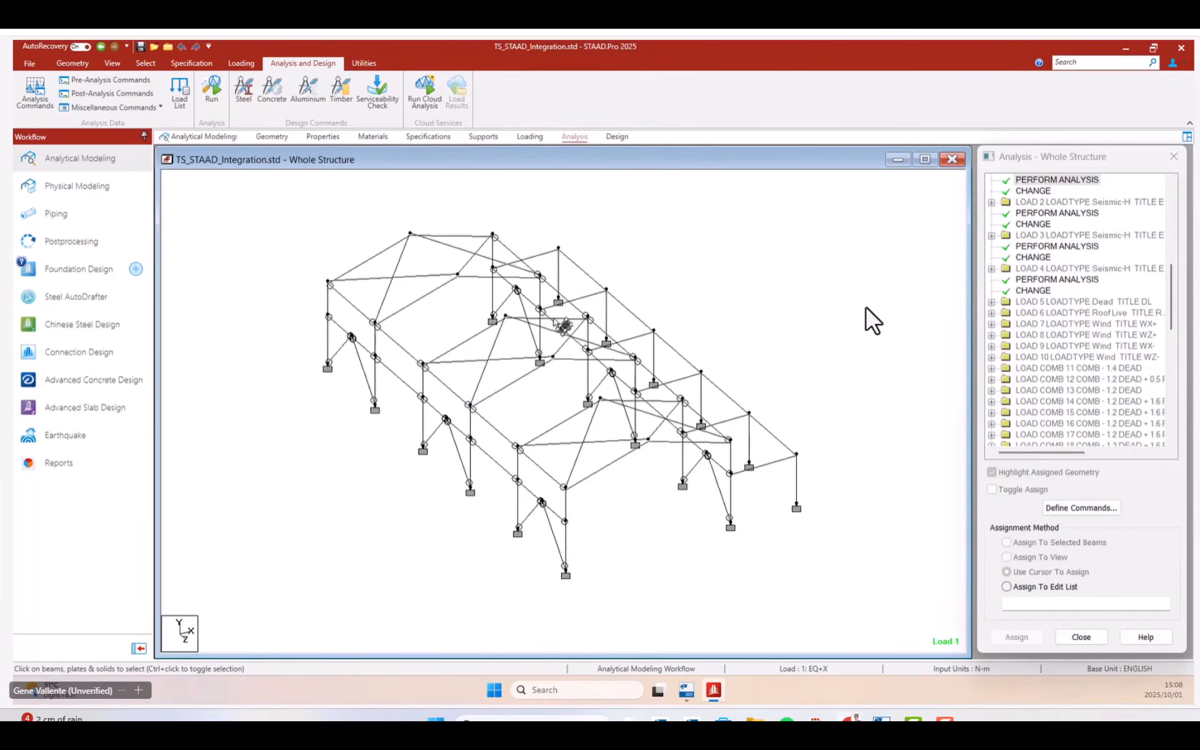
pyautogui.scroll(-1, 607, 343)
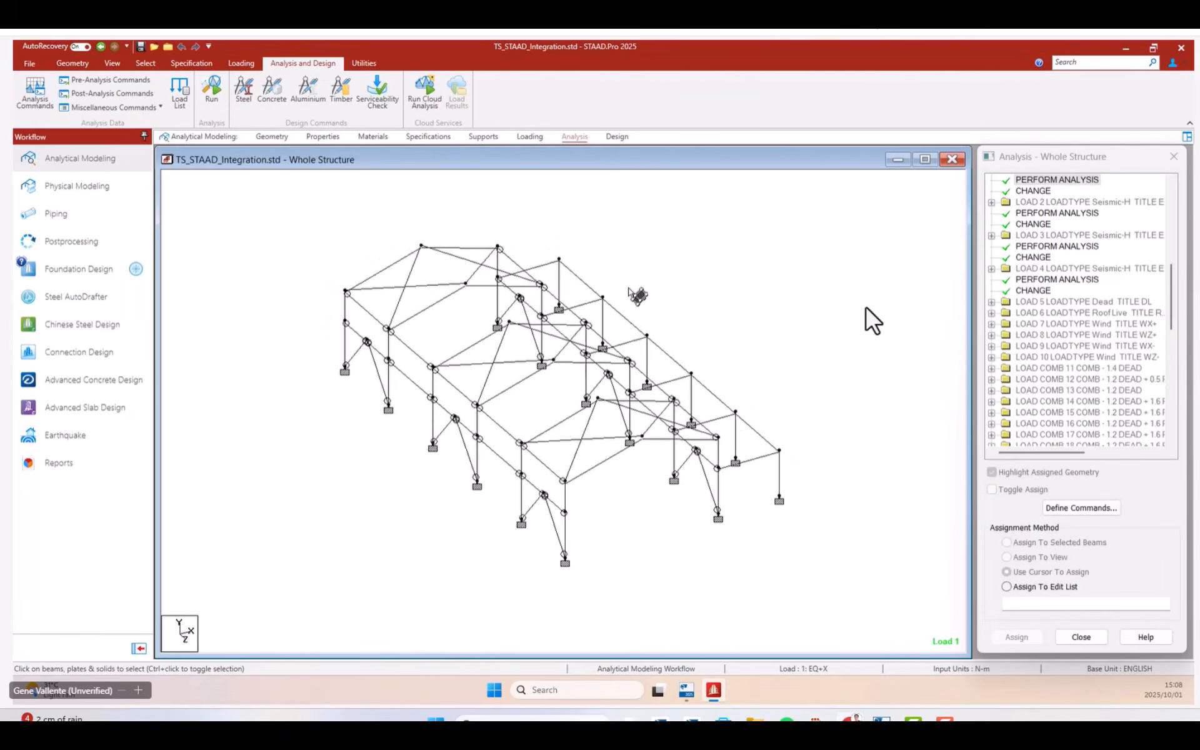
pyautogui.scroll(-1, 548, 364)
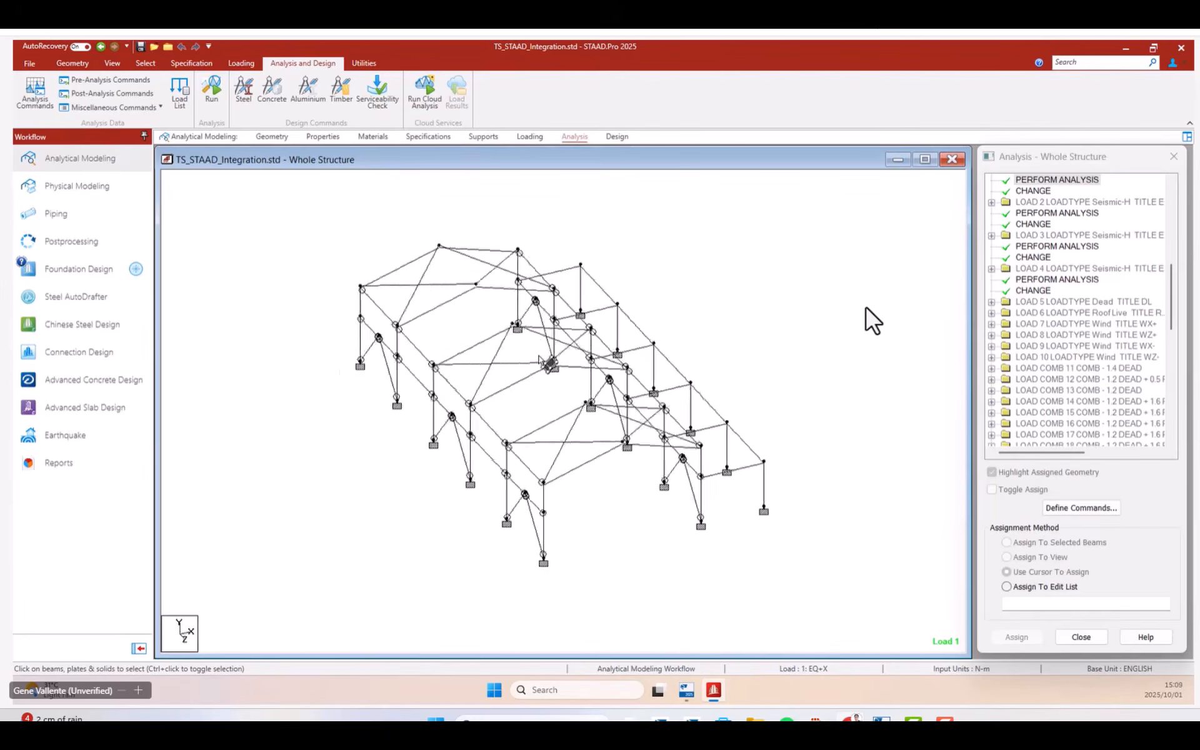
# Inspect the whole structure from the lean-to side and try a window selection of the members in the corner bay.
pyautogui.press('Left')
pyautogui.press('Left')
pyautogui.press('Left')
pyautogui.press('Left')
pyautogui.press('Left')
pyautogui.press('Left')
pyautogui.press('Left')
pyautogui.press('Left')
pyautogui.press('Left')
pyautogui.press('Left')
pyautogui.press('Left')
pyautogui.press('Left')
pyautogui.press('Left')
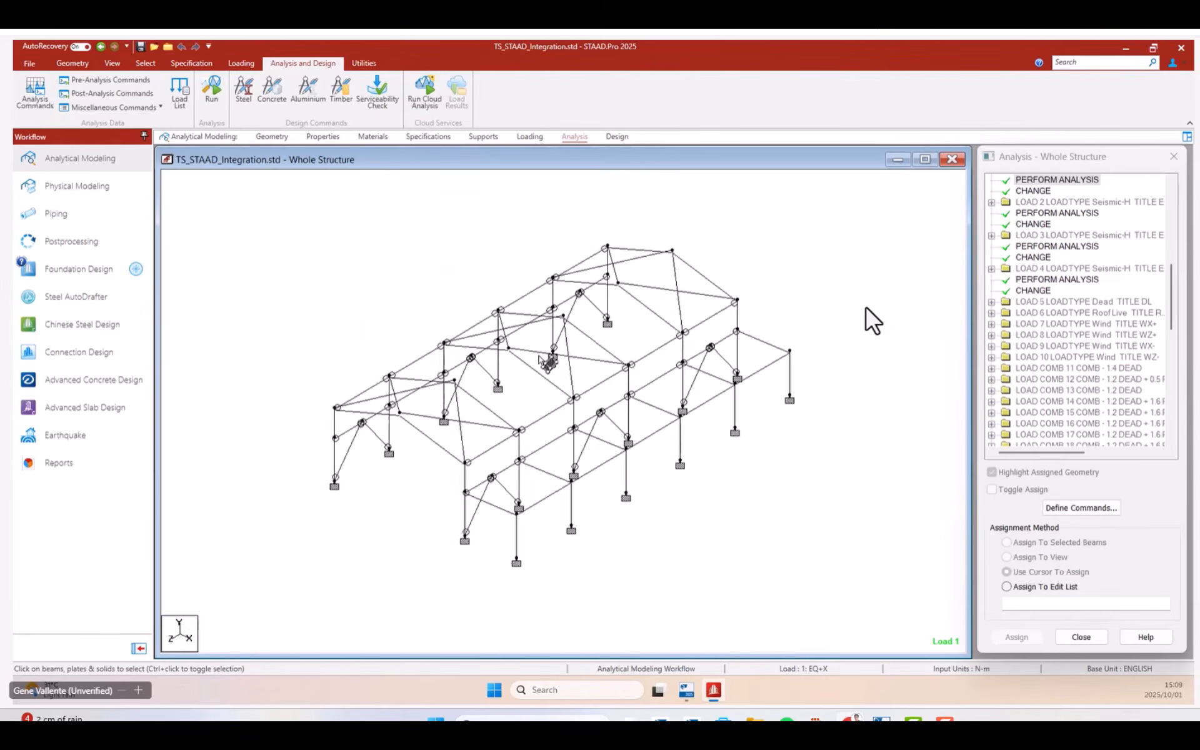
pyautogui.moveTo(297, 334); pyautogui.dragTo(419, 515)
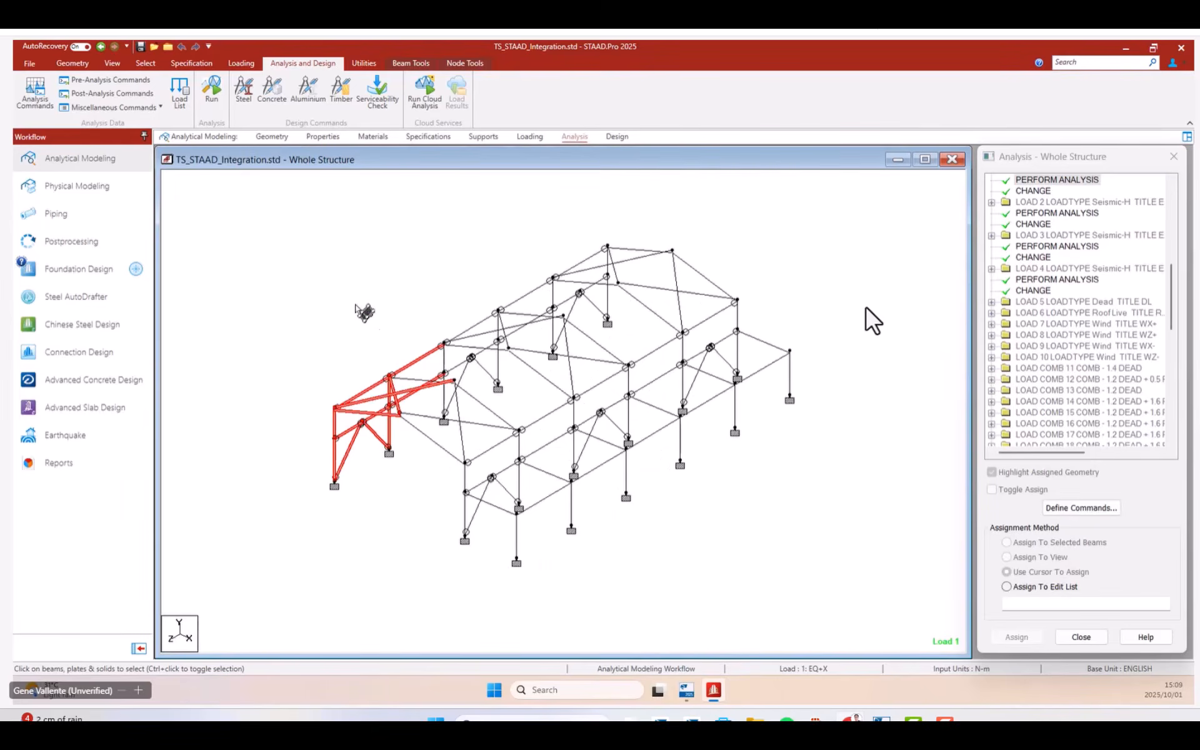
pyautogui.click(279, 312)
pyautogui.scroll(-2, 364, 352)
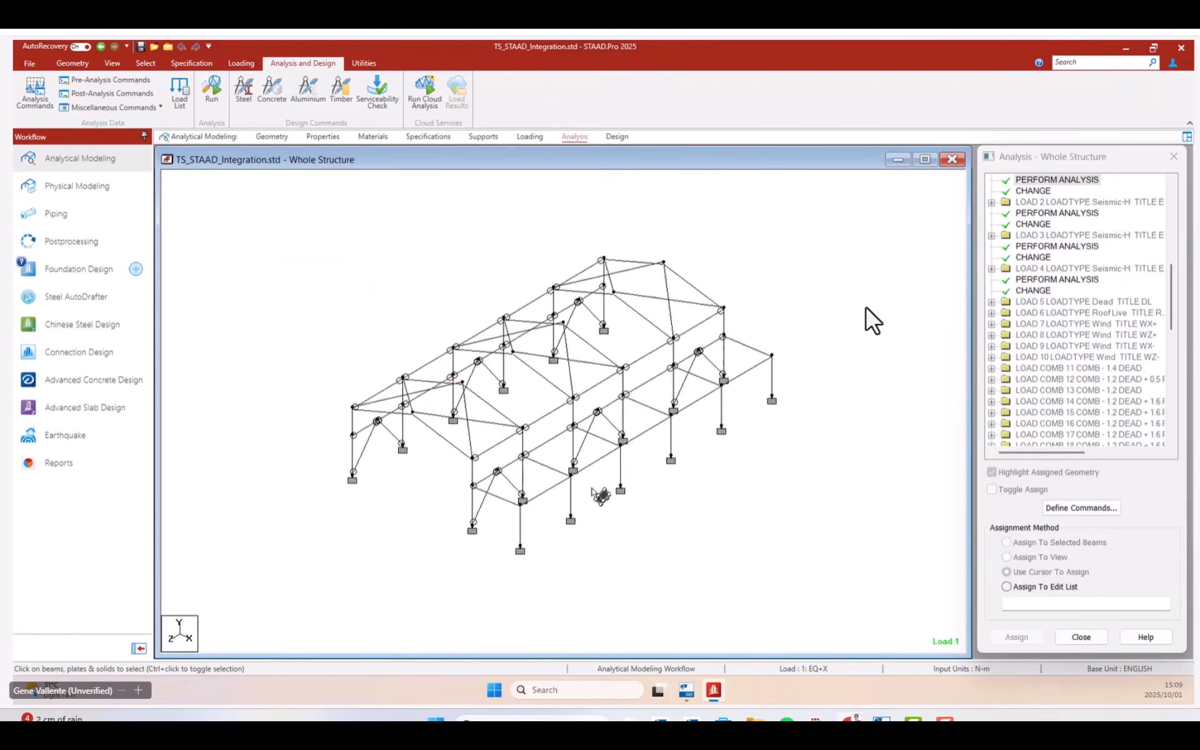
pyautogui.scroll(3, 586, 472)
pyautogui.moveTo(695, 495); pyautogui.dragTo(669, 475, button='middle')
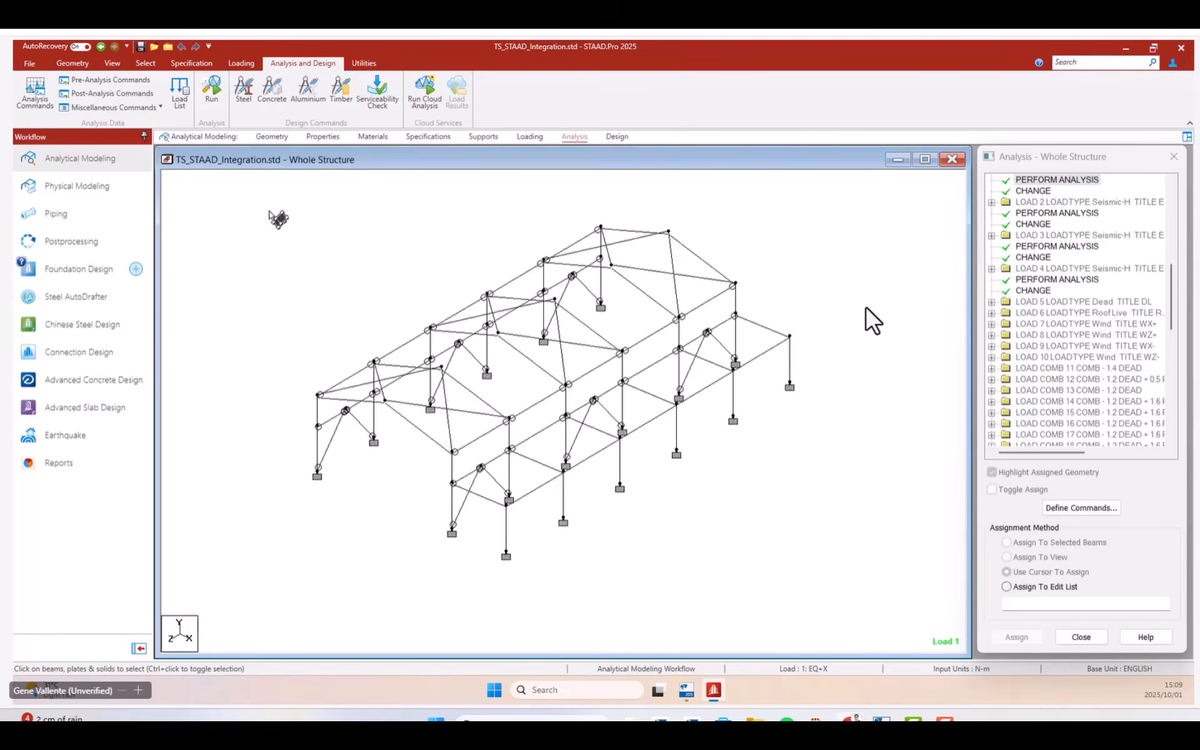
# Select all members of the whole structure and launch IDEA StatiCa Checkbot 25.0 from STAAD.Pro.
pyautogui.moveTo(232, 181); pyautogui.dragTo(822, 573)
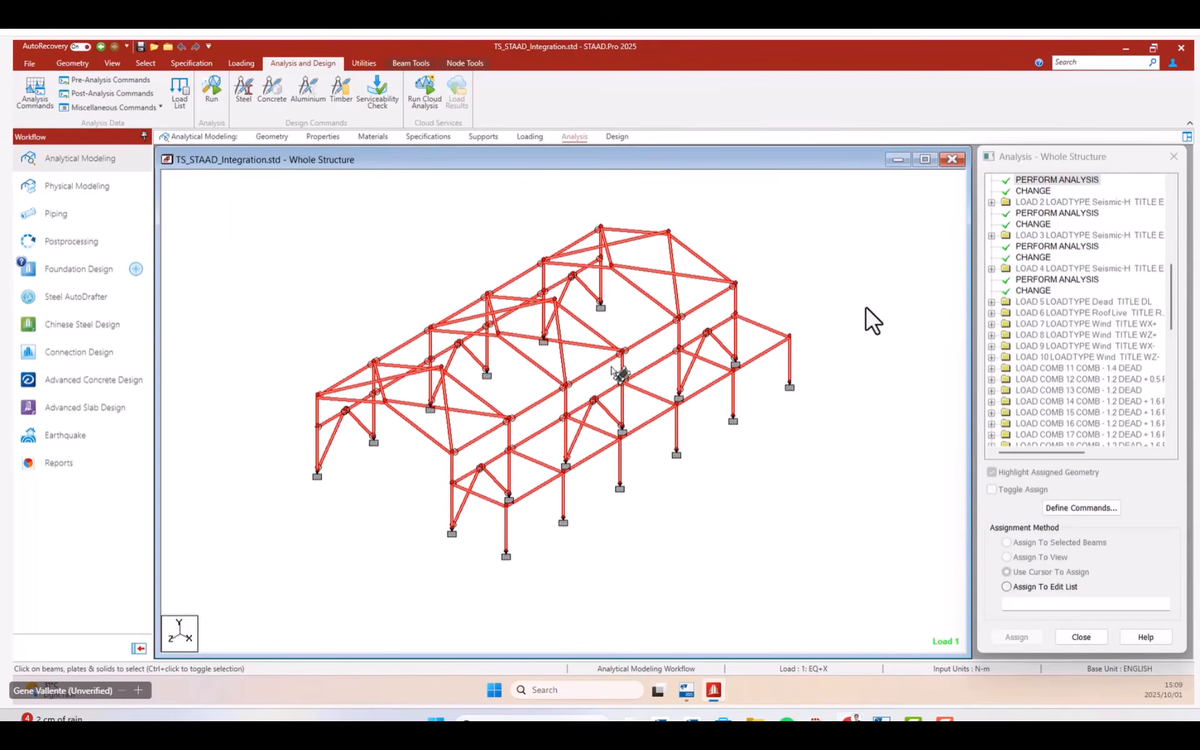
pyautogui.moveTo(438, 322); pyautogui.dragTo(457, 305, button='middle')
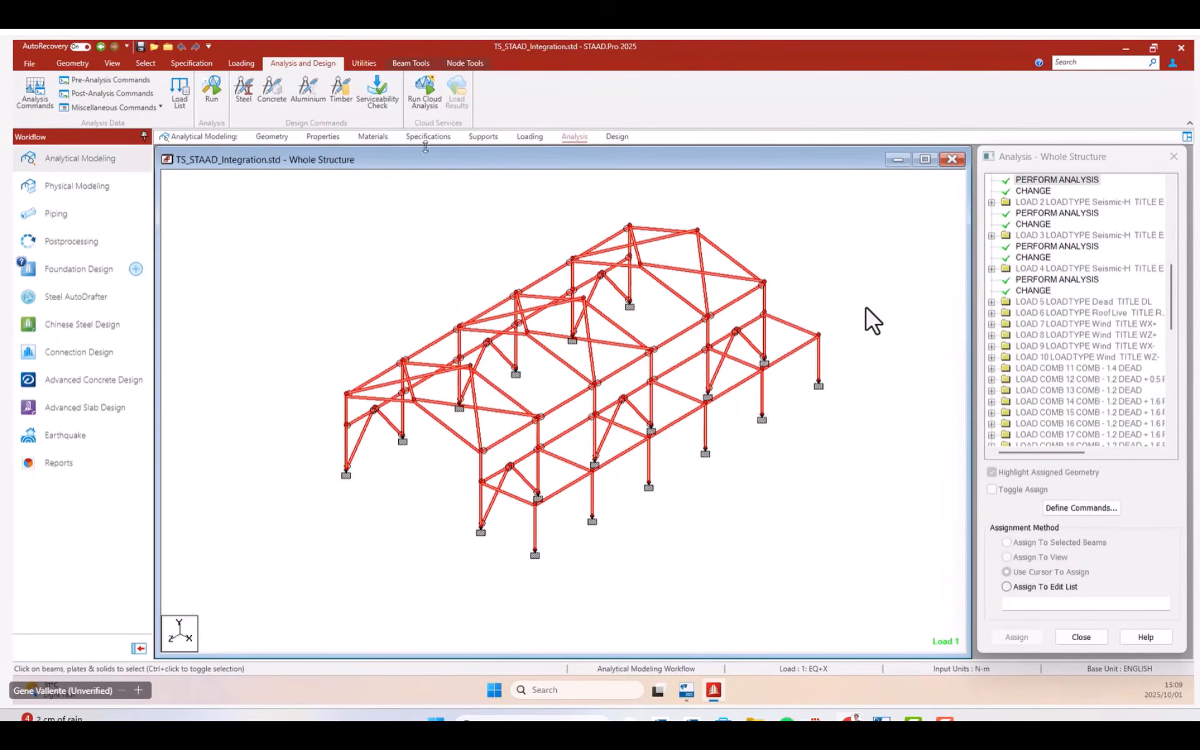
pyautogui.click(362, 65)
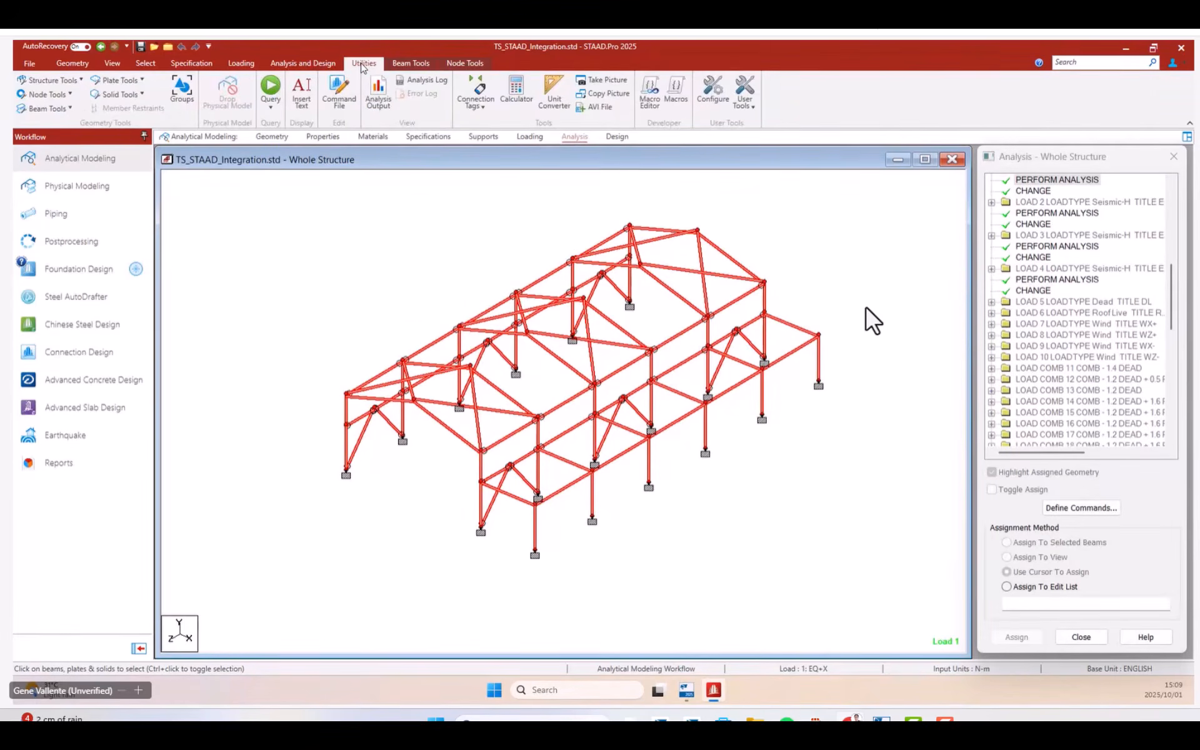
pyautogui.click(745, 103)
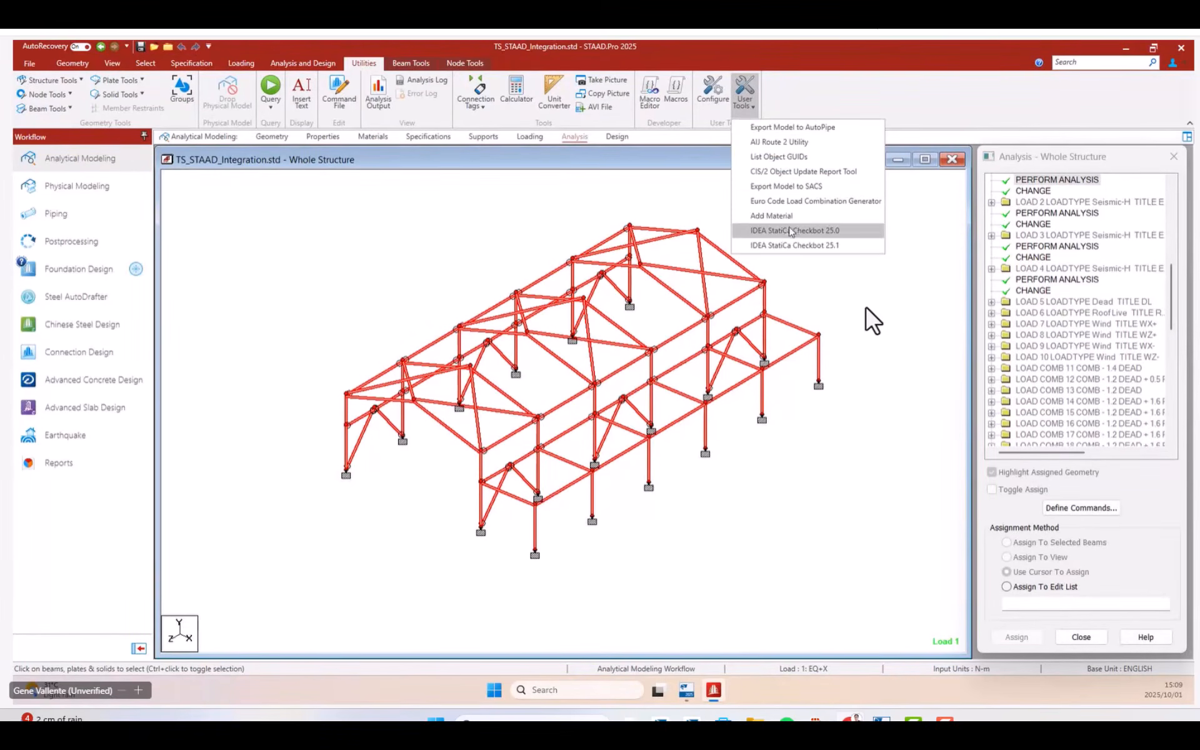
pyautogui.click(749, 233)
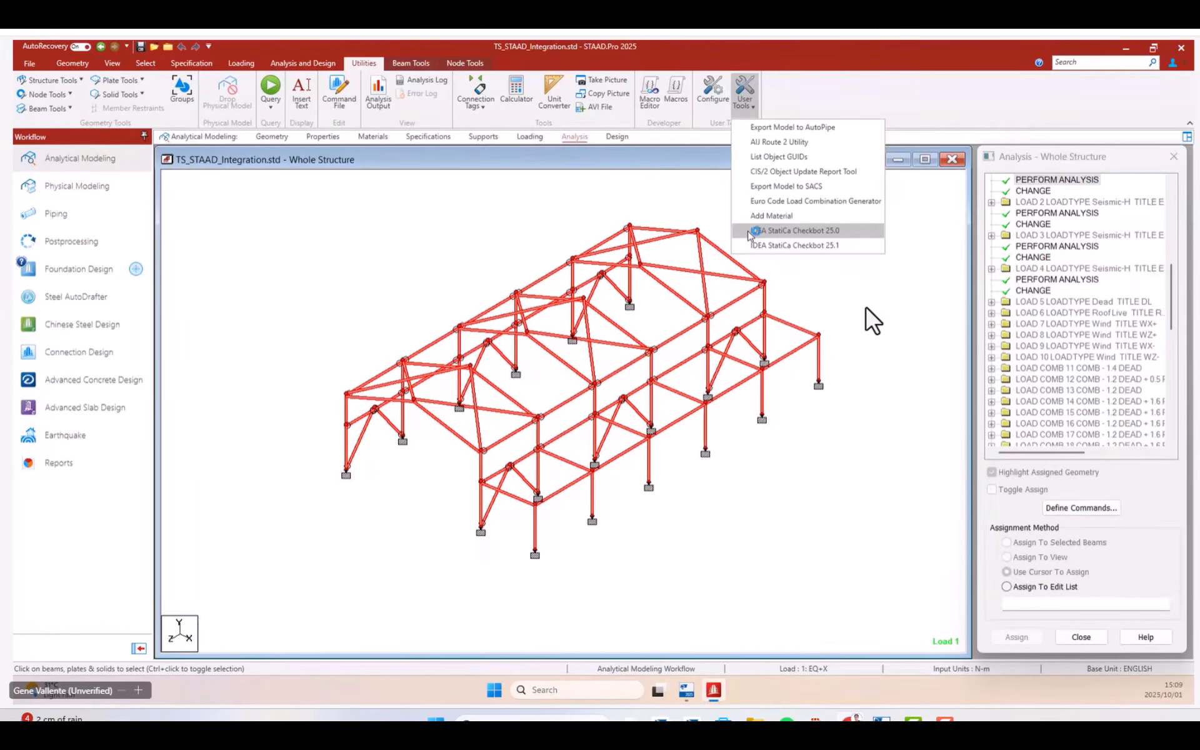
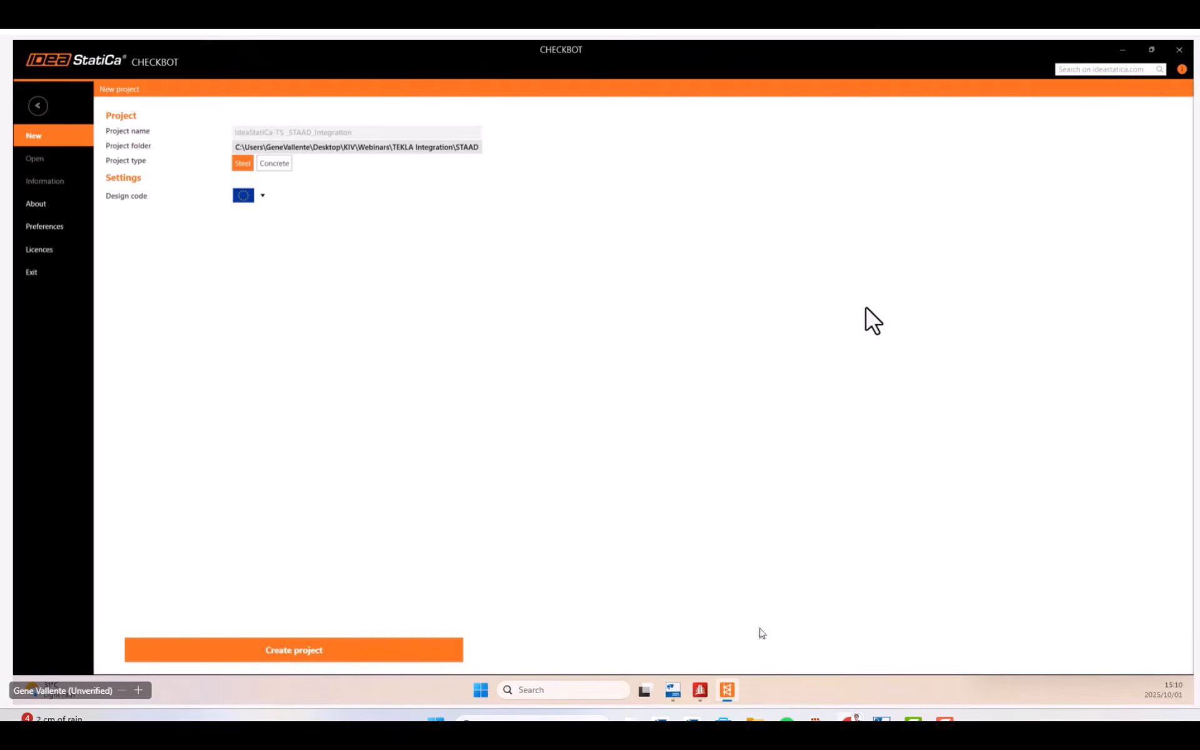
# Check the current steel design code of the STAAD.Pro model and return to Checkbot's new project page.
pyautogui.click(703, 695)
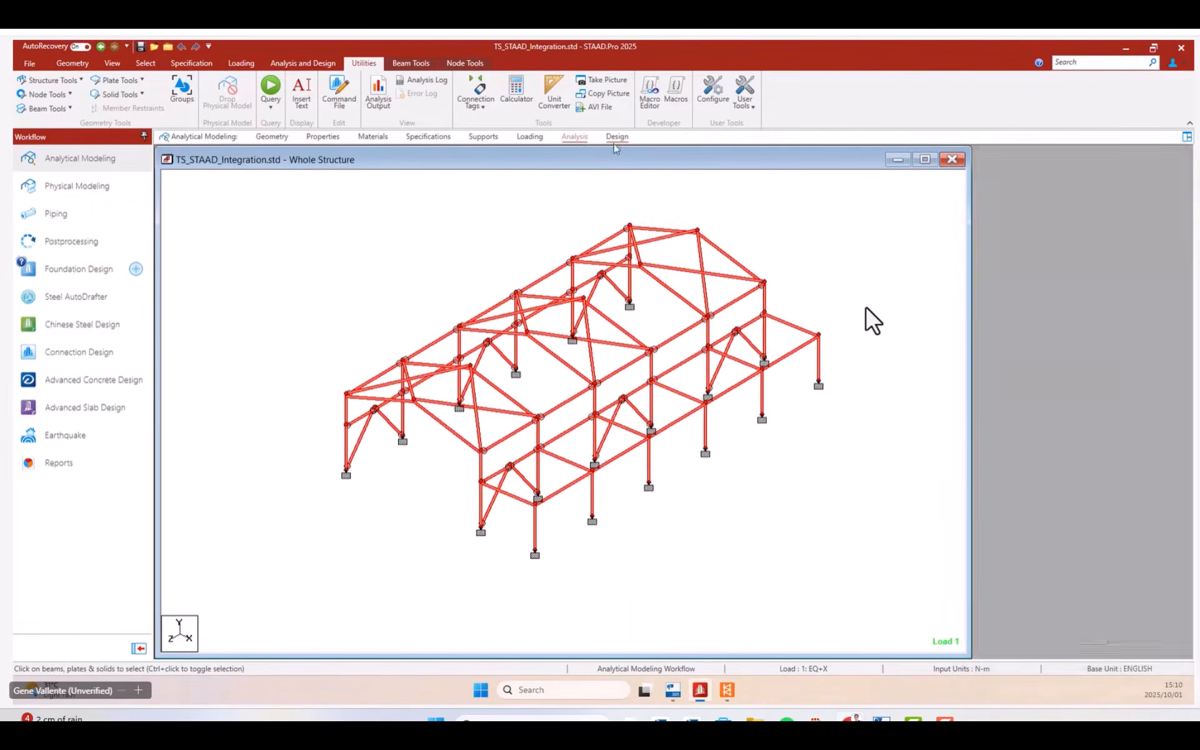
pyautogui.click(616, 138)
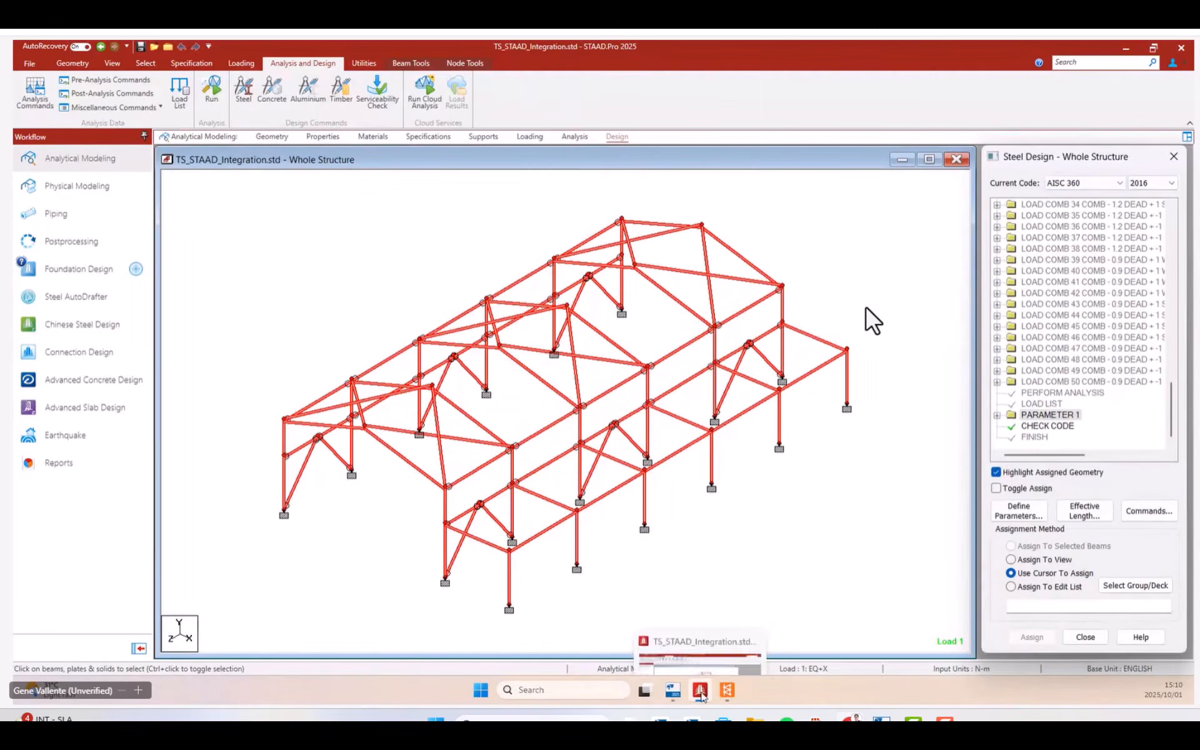
pyautogui.click(727, 689)
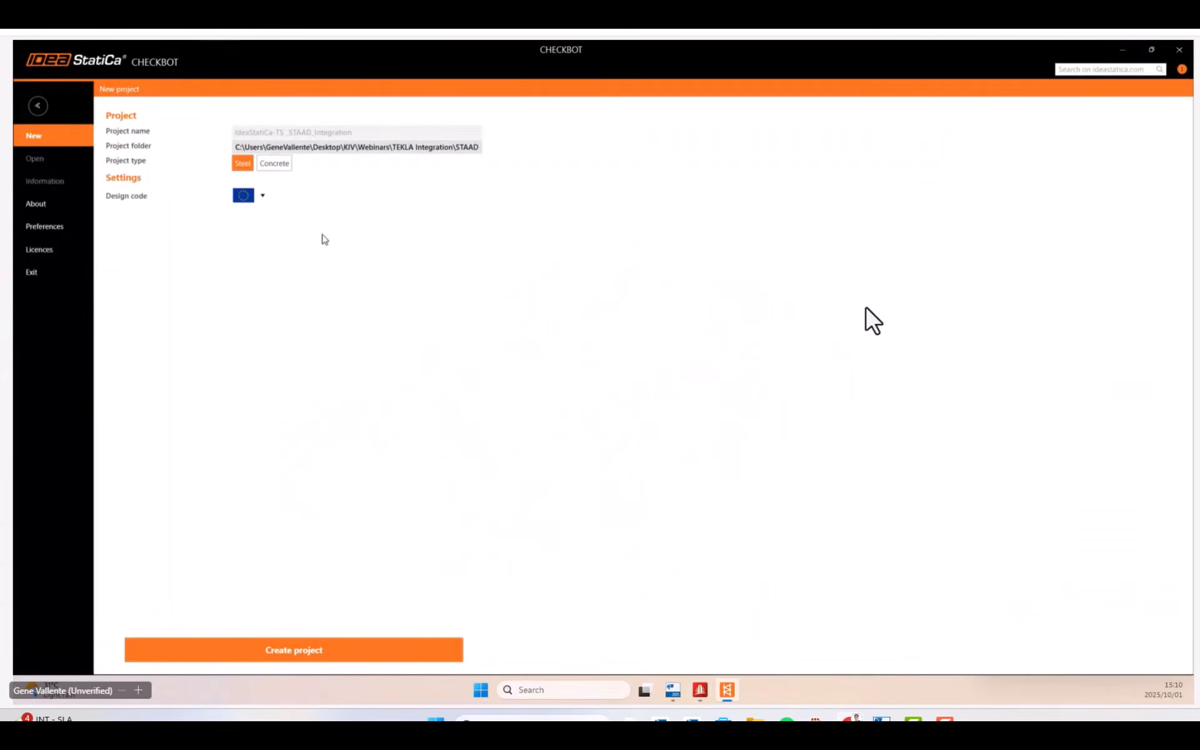
# Create the steel Checkbot project with the American design code, using AISC 360-16 (LRFD) for steel and ACI 318-19 for concrete.
pyautogui.click(234, 195)
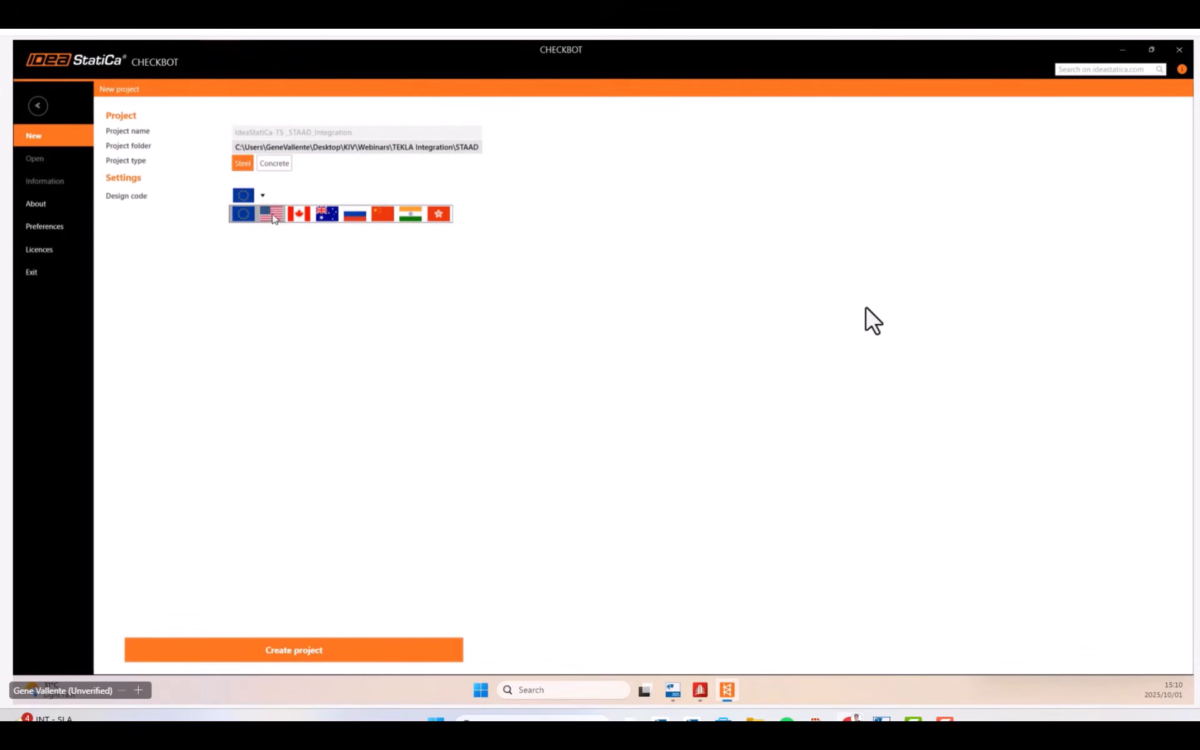
pyautogui.click(274, 216)
pyautogui.click(294, 211)
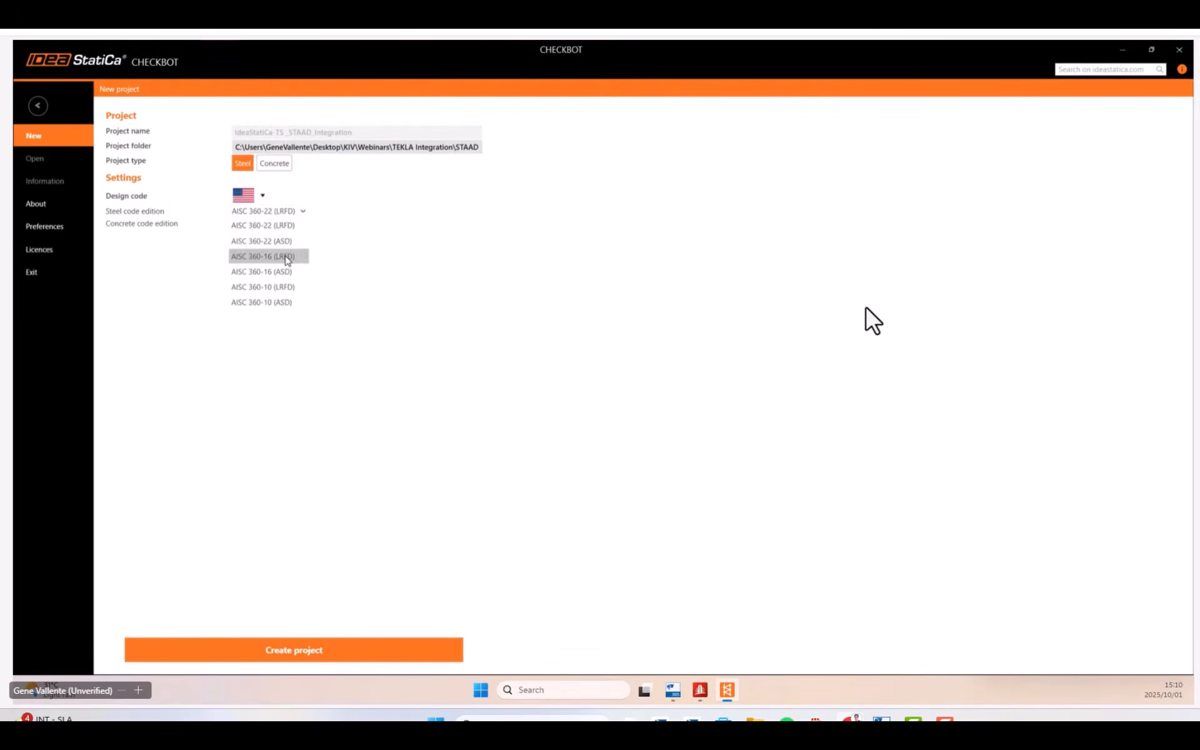
pyautogui.click(285, 257)
pyautogui.click(269, 224)
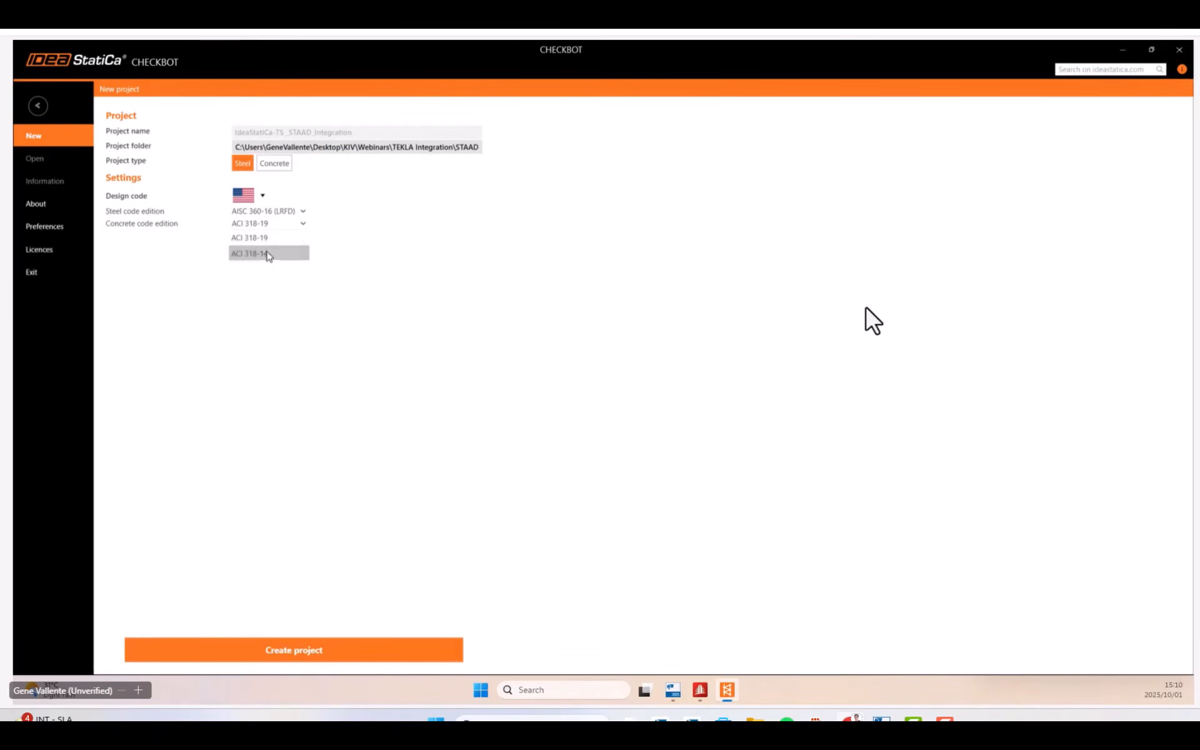
pyautogui.click(267, 241)
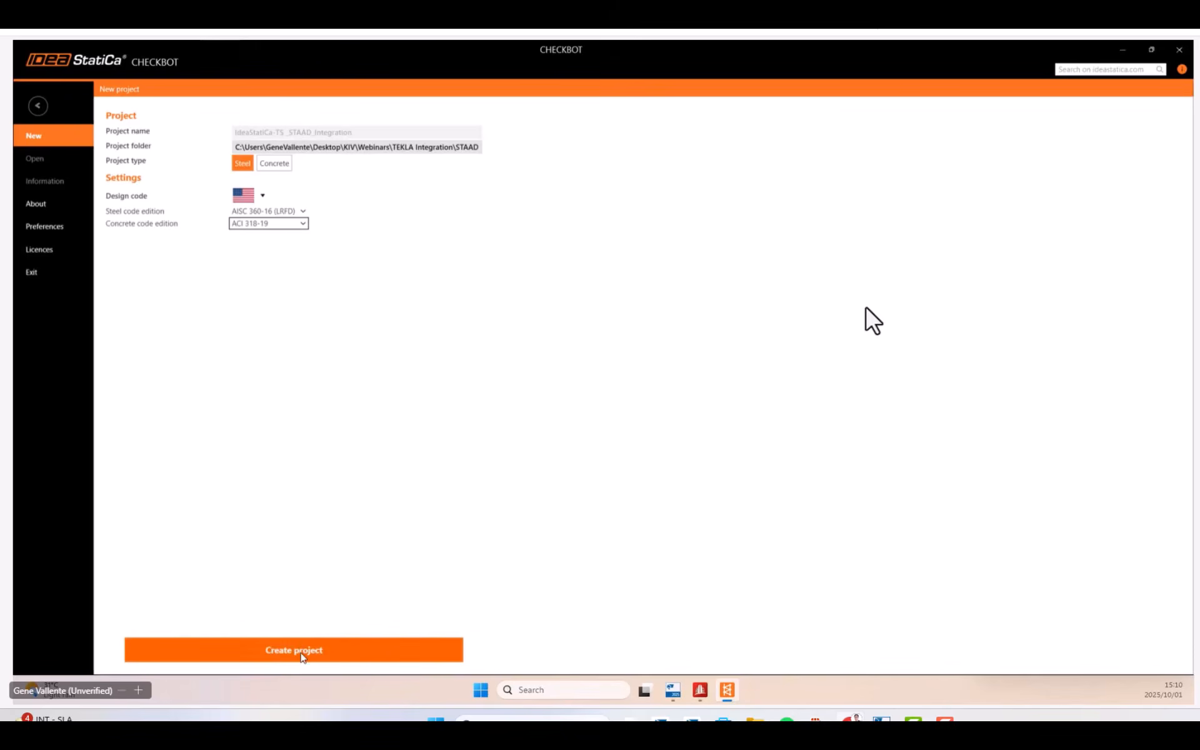
pyautogui.click(293, 652)
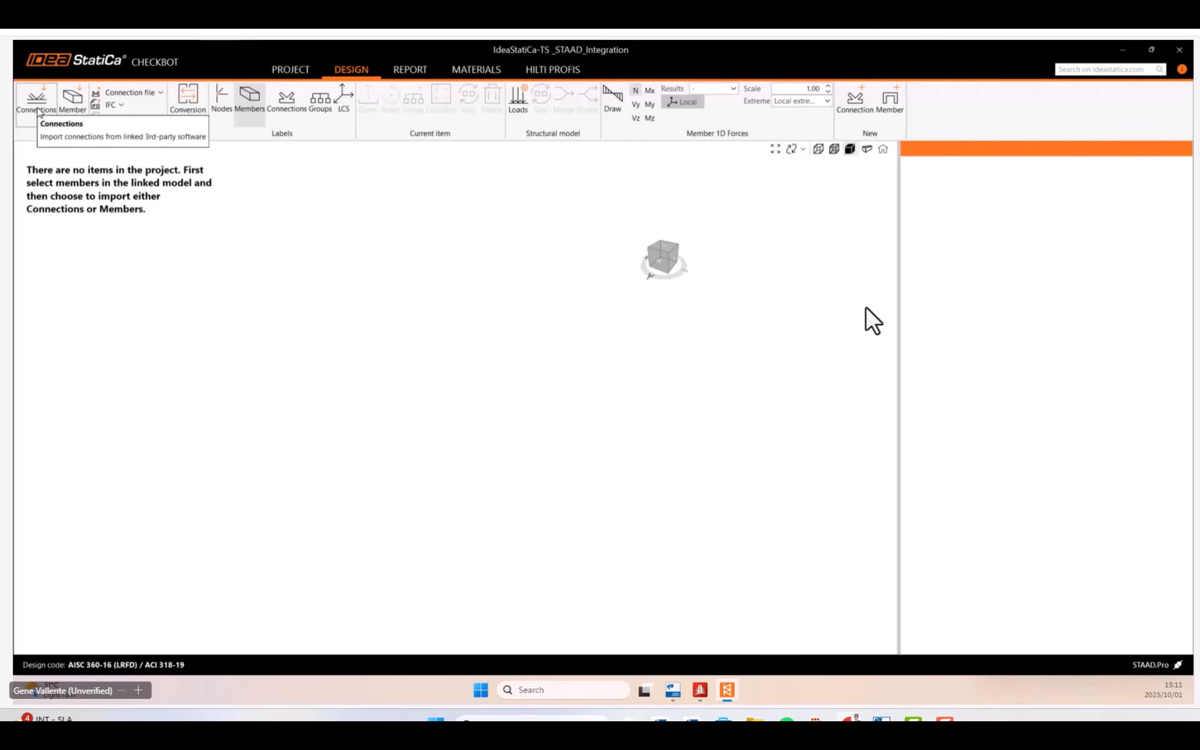
# Import the connections of the selected STAAD.Pro members into Checkbot and inspect the imported frame from the lean-to side.
pyautogui.click(37, 100)
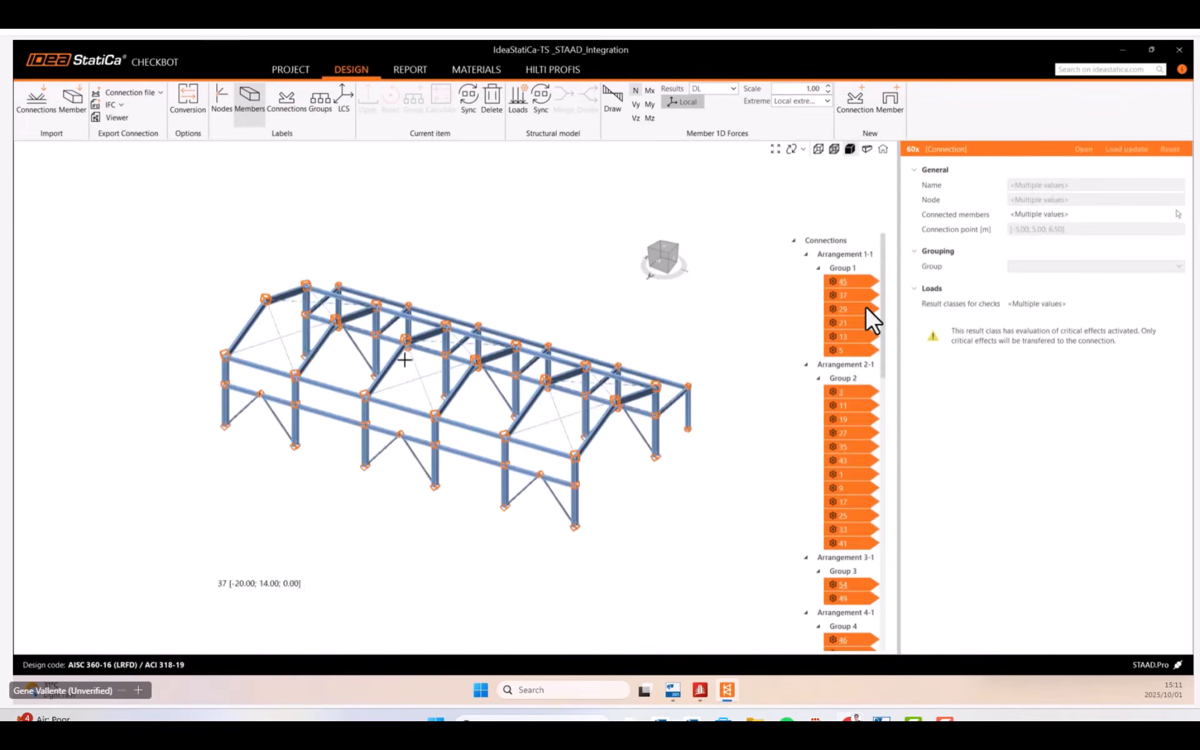
pyautogui.scroll(-2, 461, 412)
pyautogui.scroll(4, 471, 359)
pyautogui.moveTo(506, 342); pyautogui.dragTo(300, 375, button='middle')
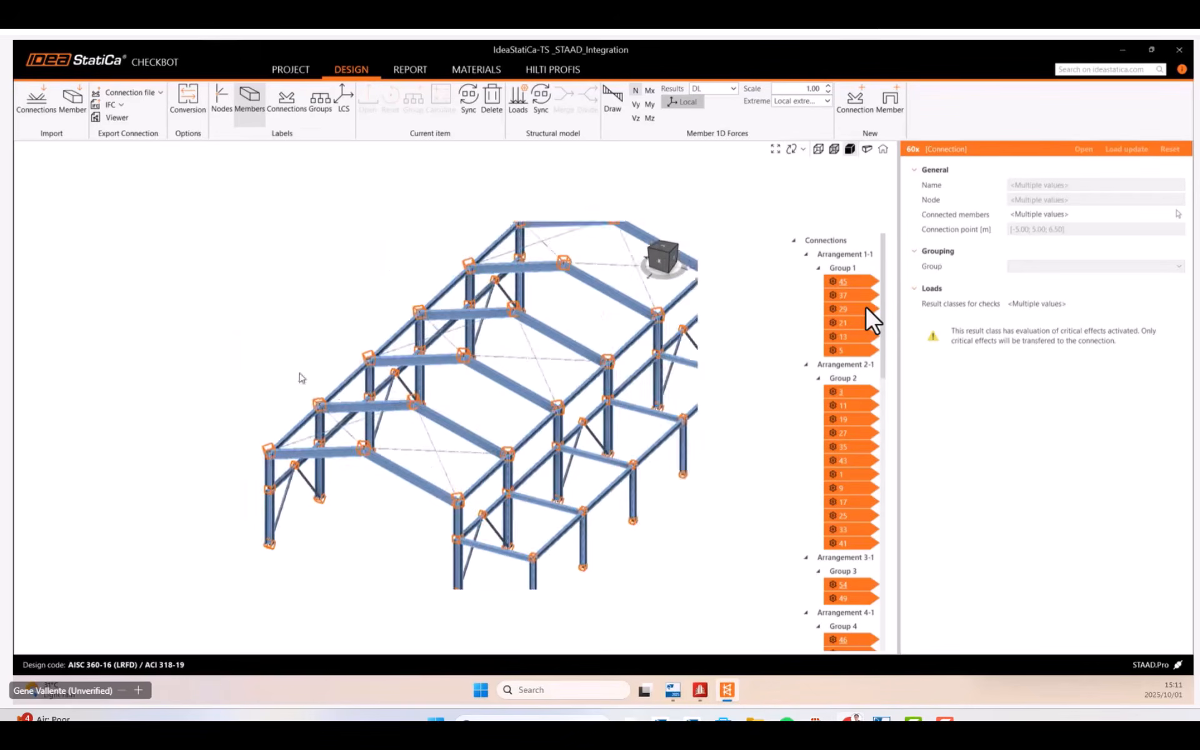
pyautogui.scroll(-3, 299, 375)
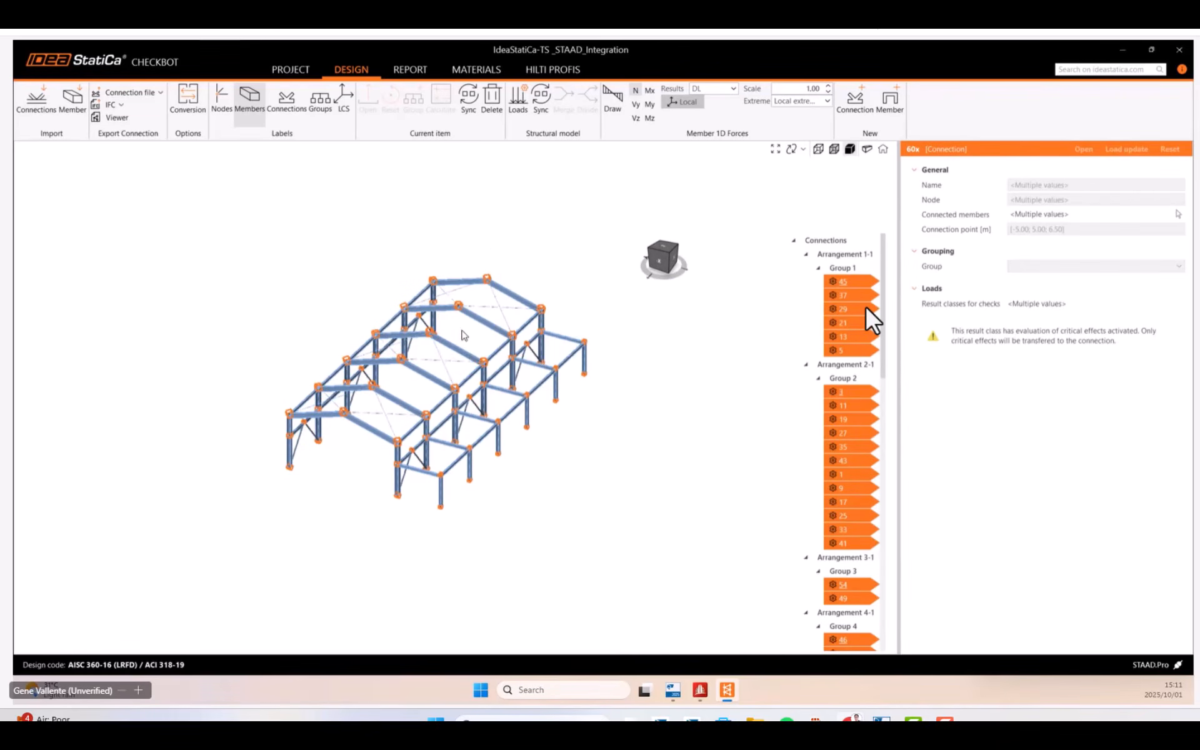
pyautogui.moveTo(466, 335); pyautogui.dragTo(485, 337, button='middle')
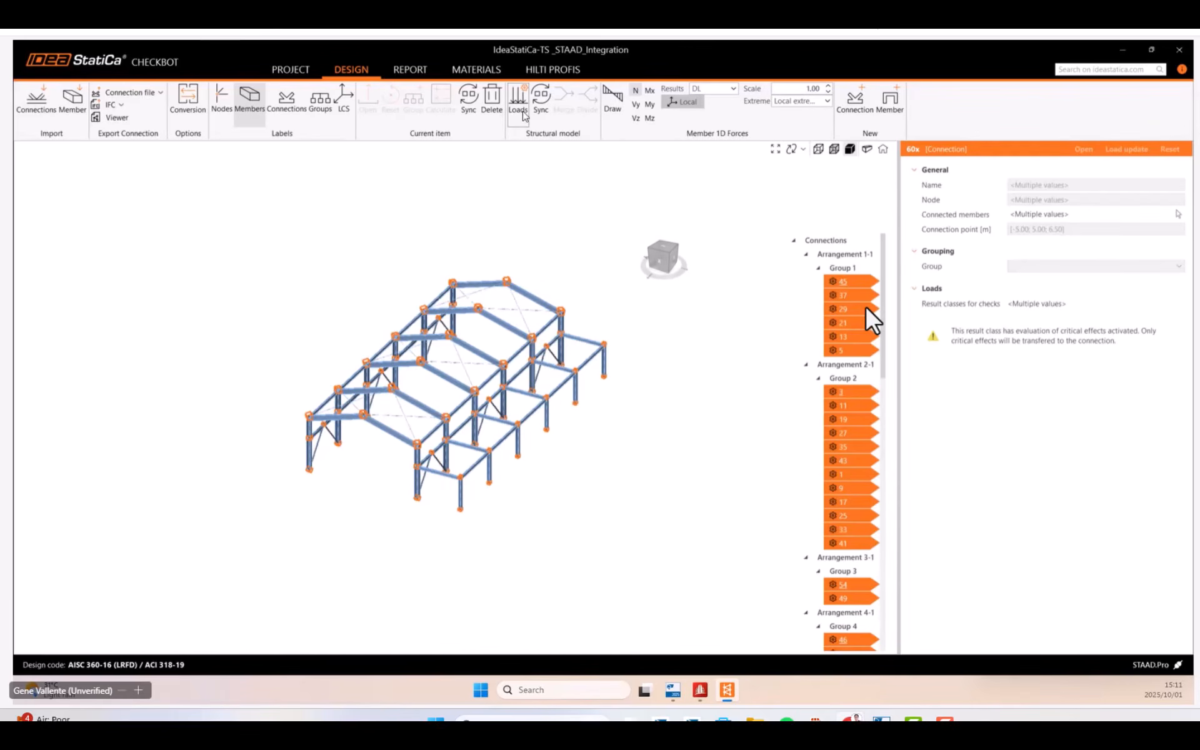
# Review the imported load cases, combinations and result classes in the load configurator, and leave it without saving.
pyautogui.click(518, 98)
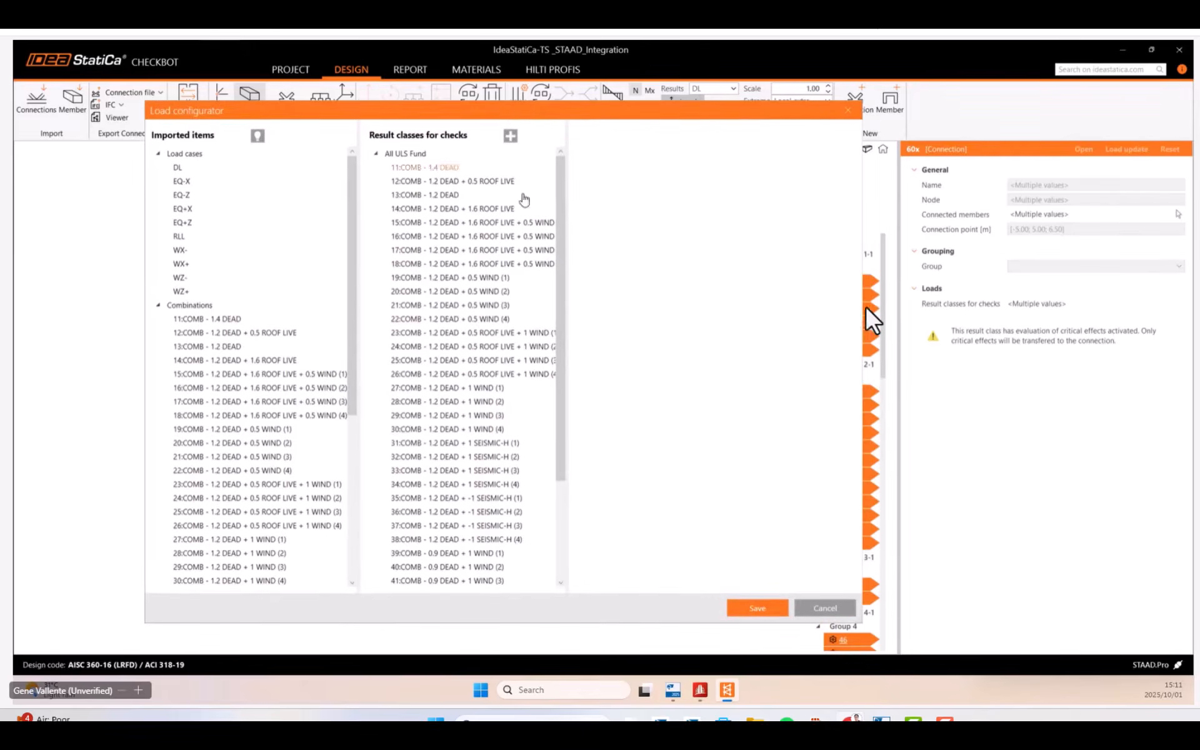
pyautogui.moveTo(567, 205); pyautogui.dragTo(636, 207)
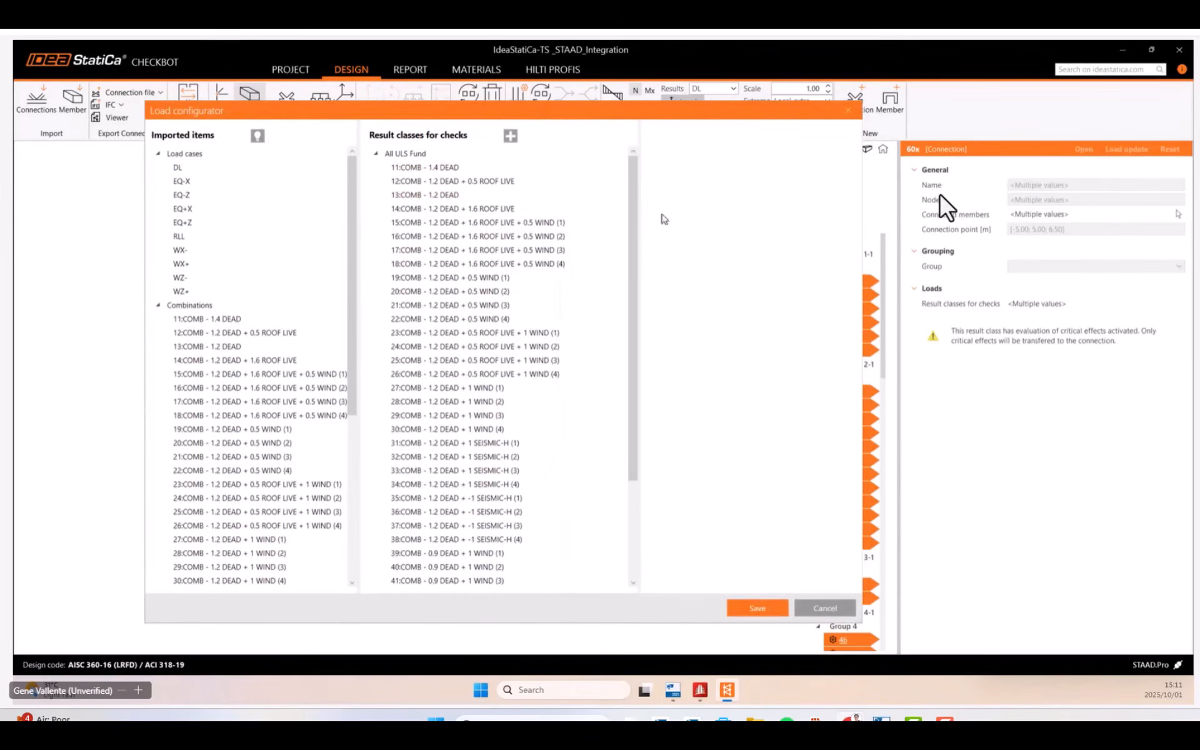
pyautogui.moveTo(354, 288); pyautogui.dragTo(348, 241)
pyautogui.moveTo(631, 234); pyautogui.dragTo(633, 206)
pyautogui.moveTo(570, 112); pyautogui.dragTo(582, 102)
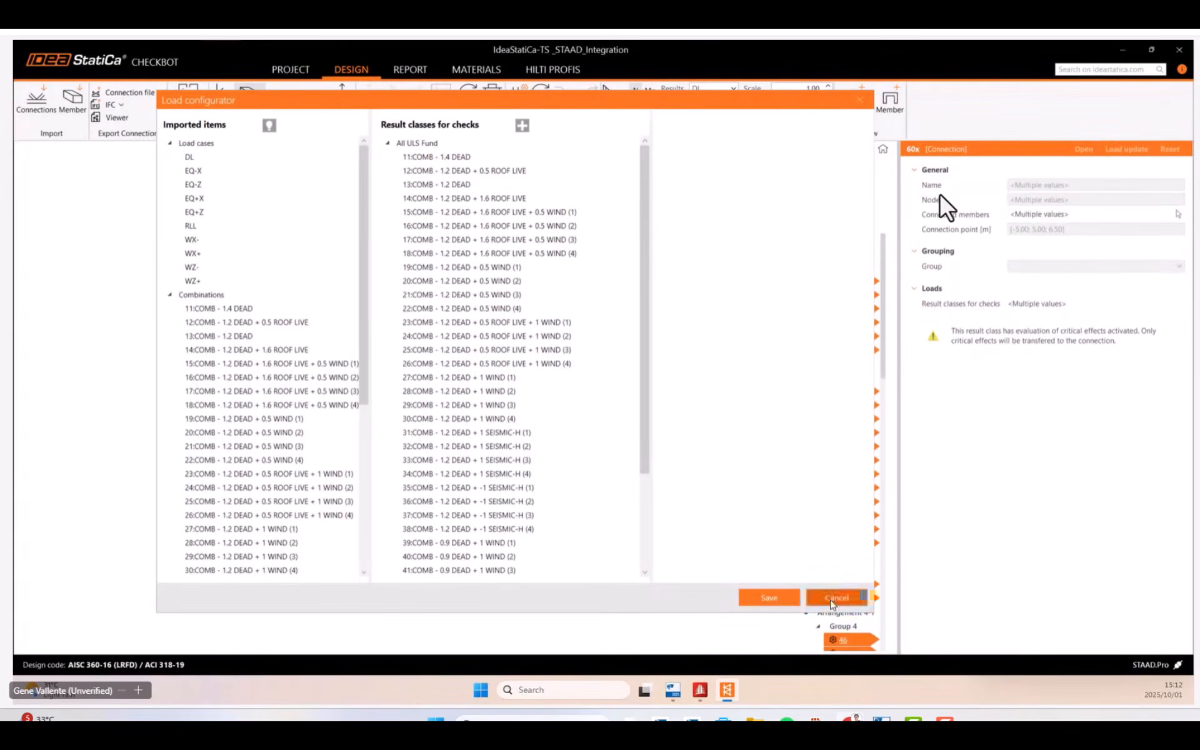
pyautogui.moveTo(648, 302)
pyautogui.mouseDown()
pyautogui.moveTo(646, 384)
pyautogui.moveTo(647, 300)
pyautogui.mouseUp()
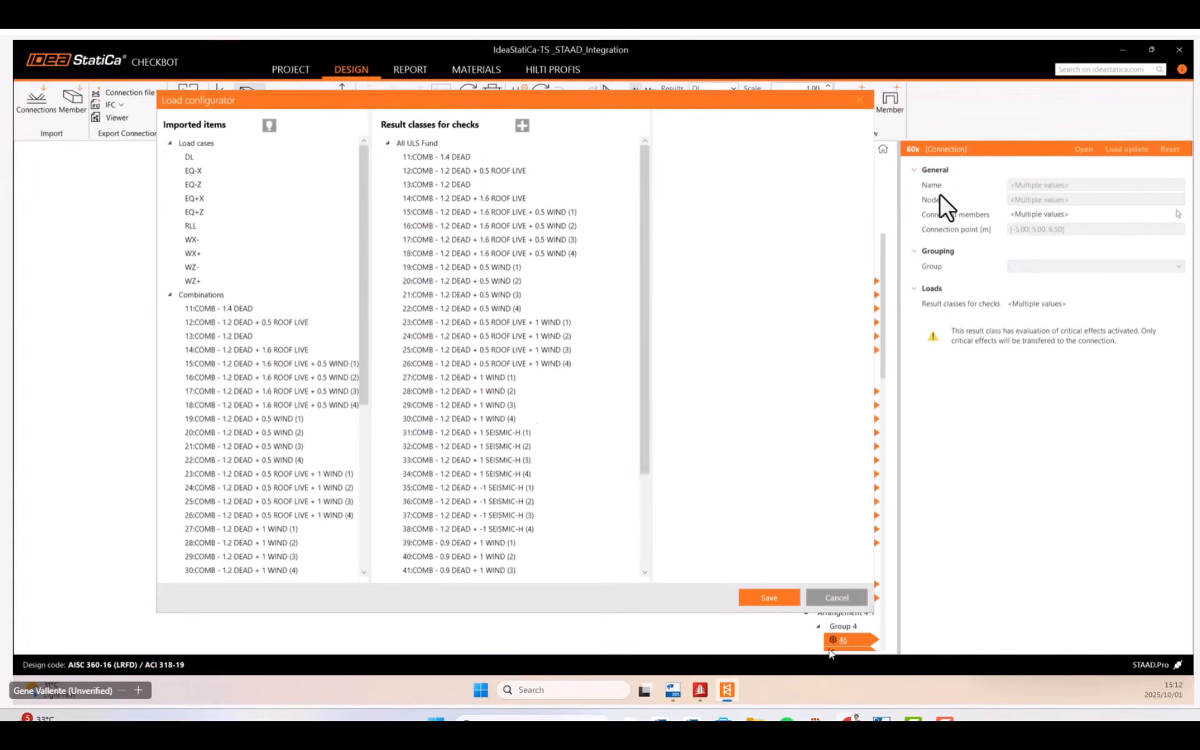
pyautogui.click(841, 599)
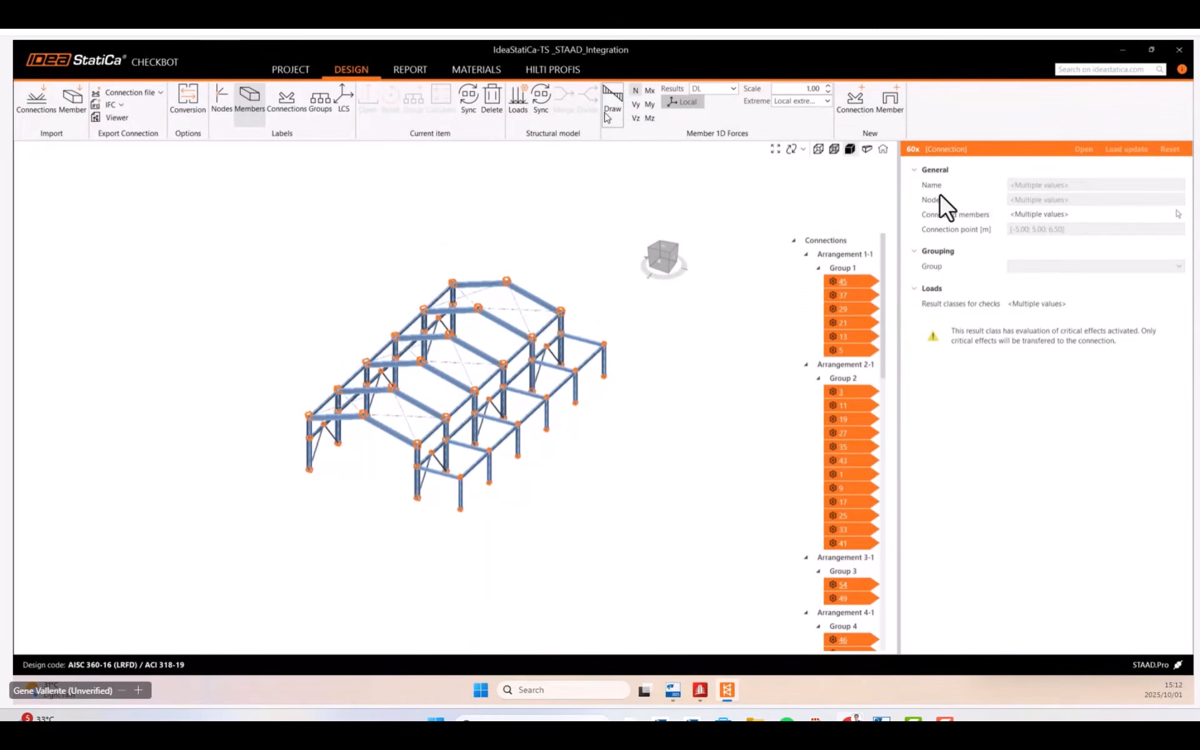
# View the N and My member force diagrams on the wireframe model, and return to the solid display without diagrams.
pyautogui.click(609, 114)
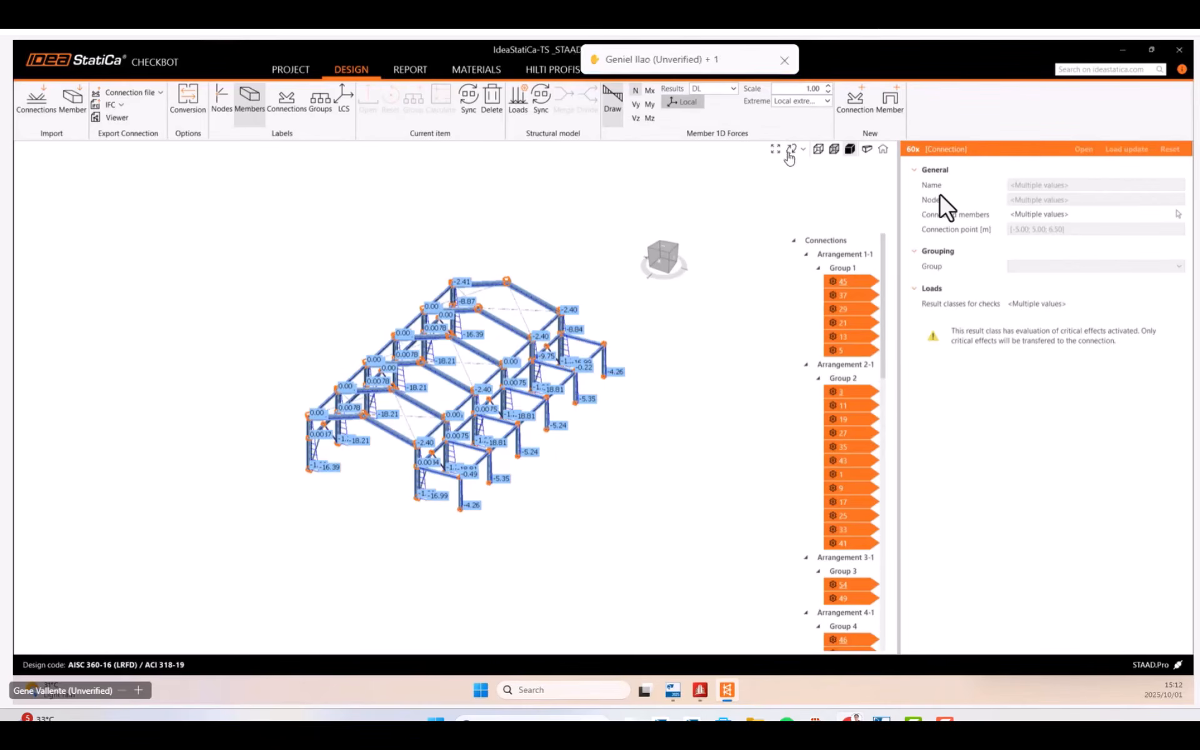
pyautogui.click(818, 150)
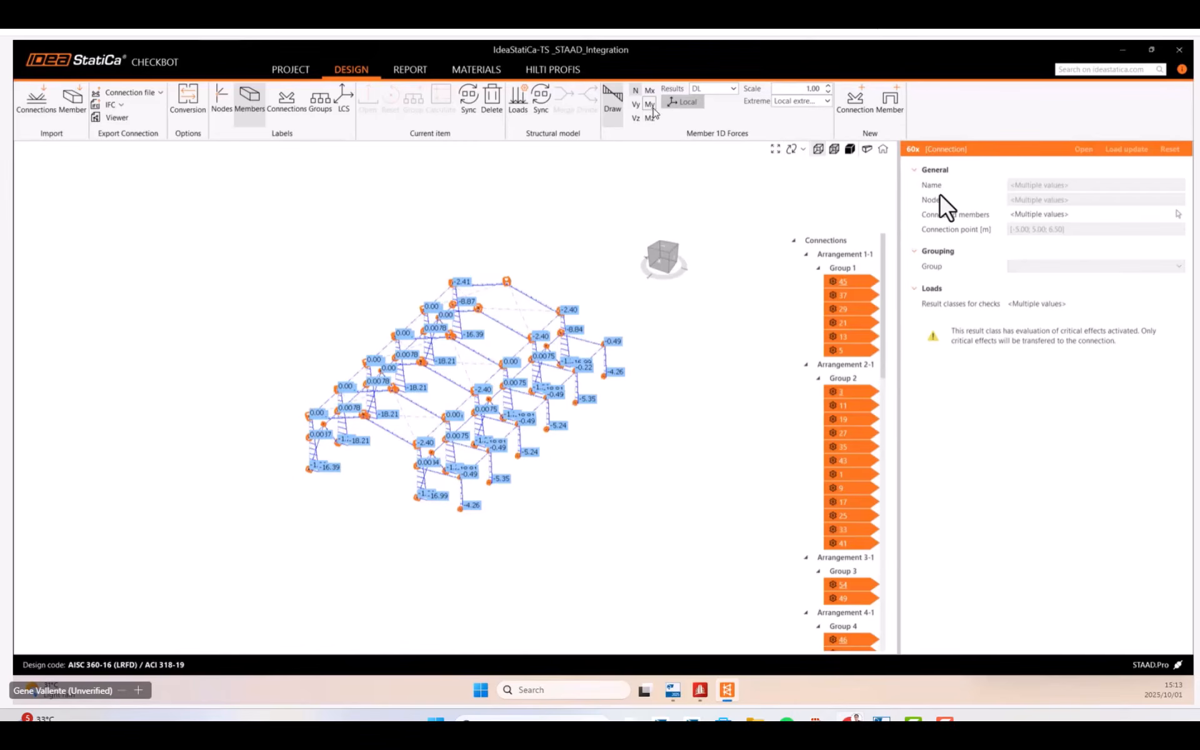
pyautogui.click(651, 105)
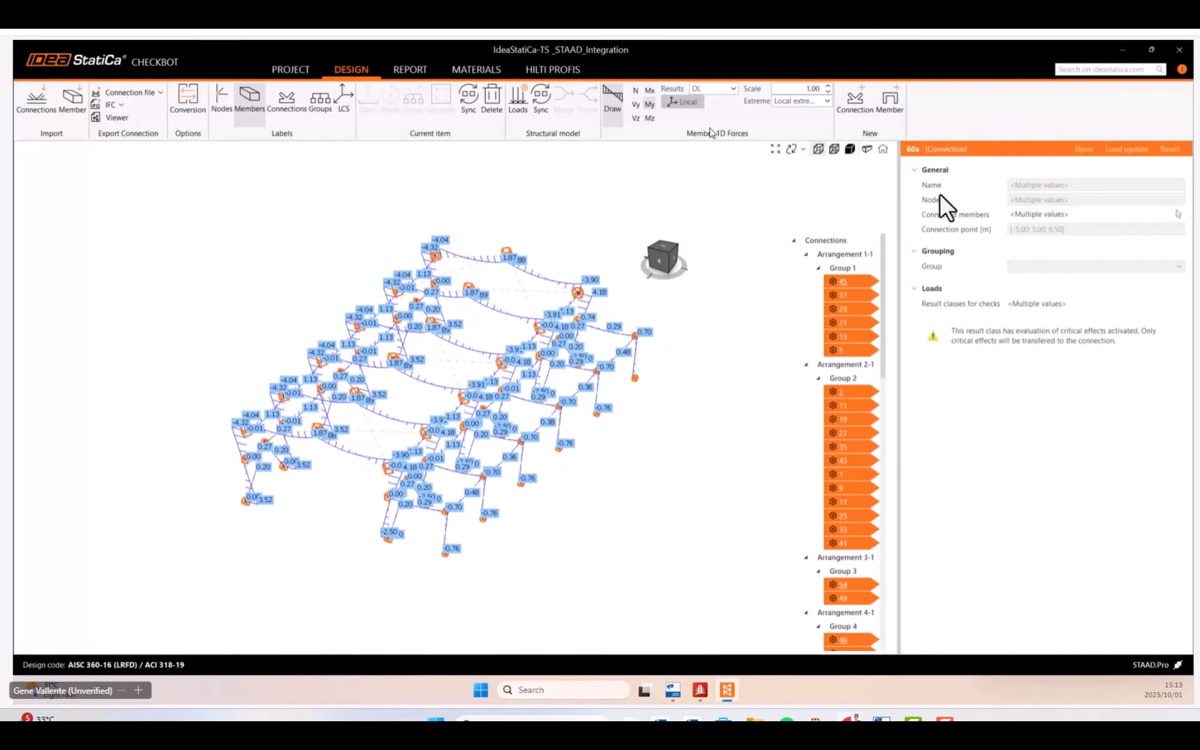
pyautogui.click(612, 111)
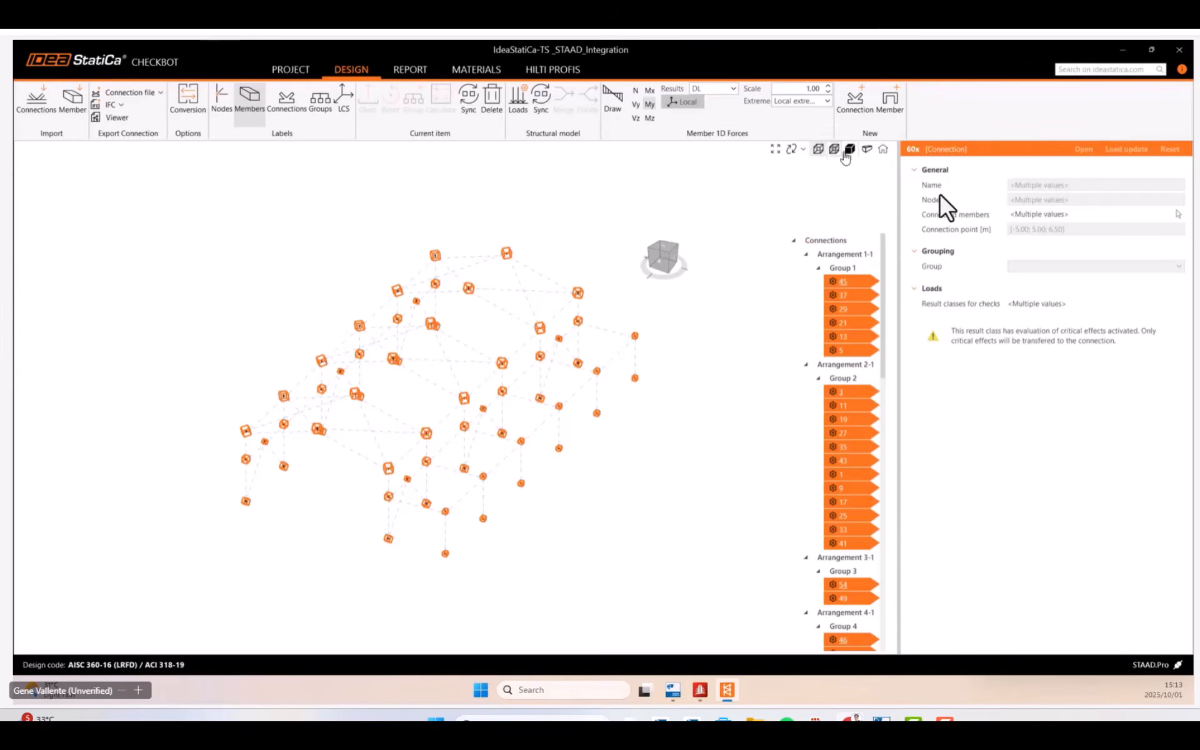
pyautogui.click(844, 154)
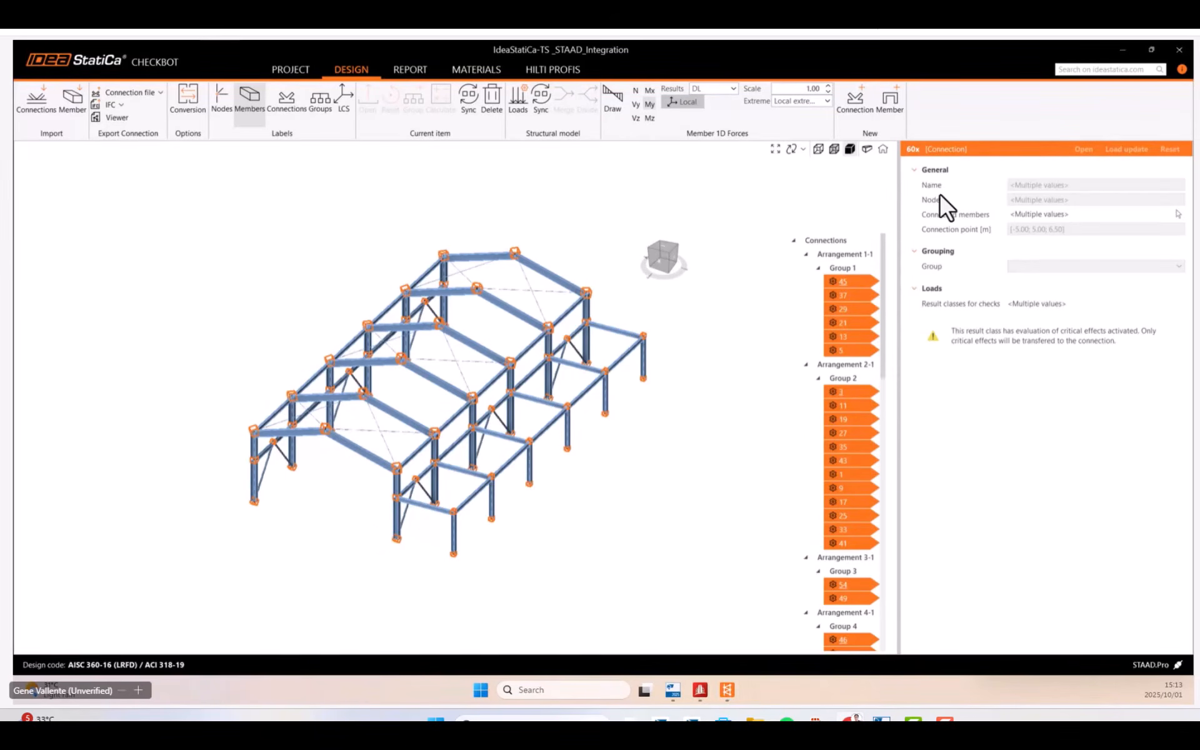
pyautogui.press('Right')
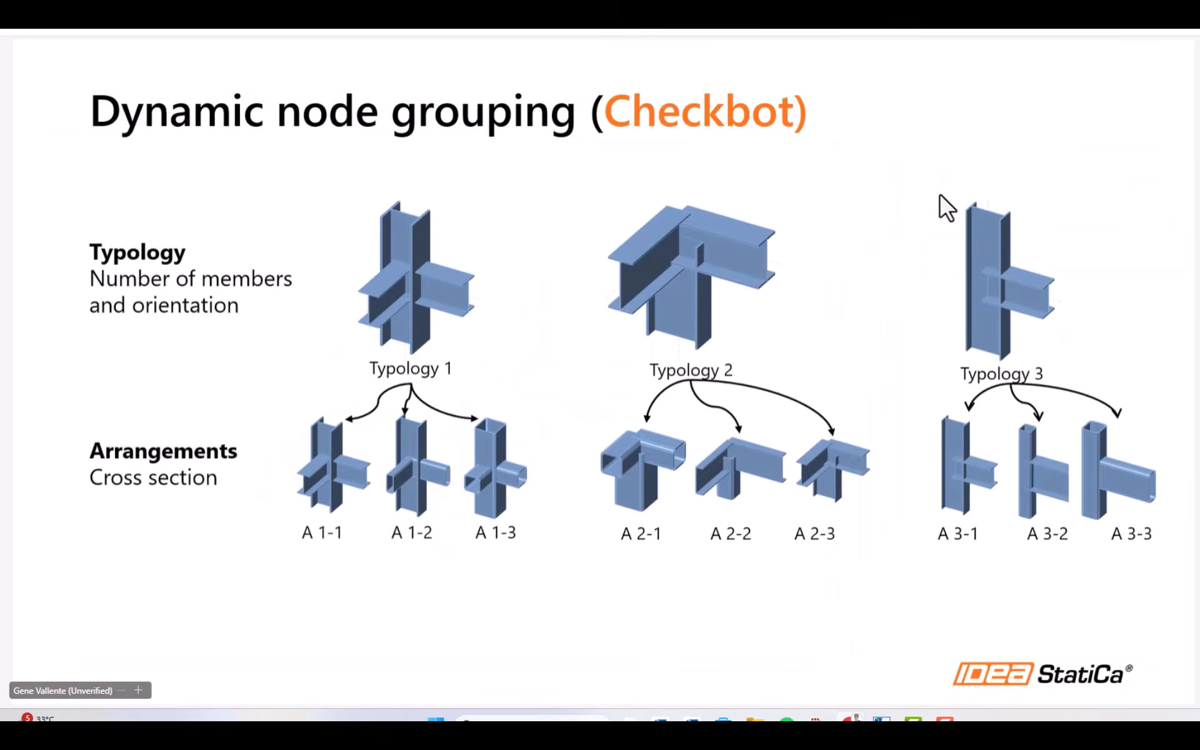
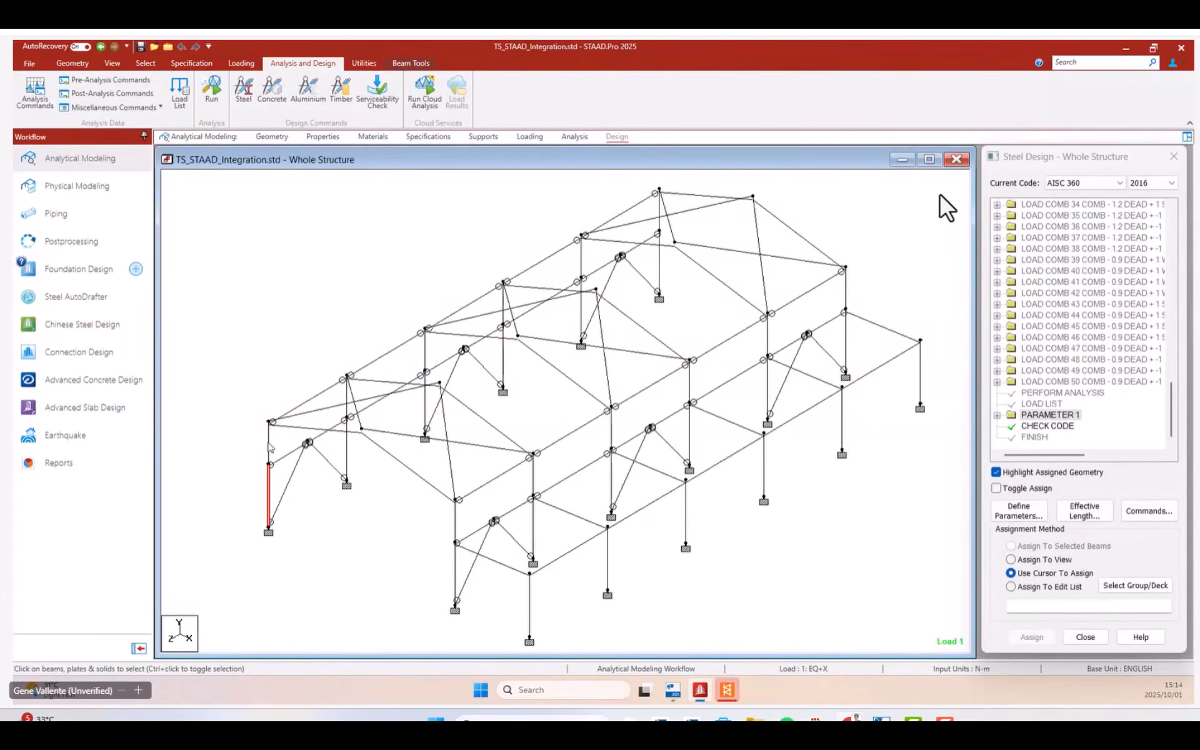
# Check the upper segment of the divided corner column in the STAAD.Pro model and return to Checkbot.
pyautogui.click(269, 445)
pyautogui.click(1125, 48)
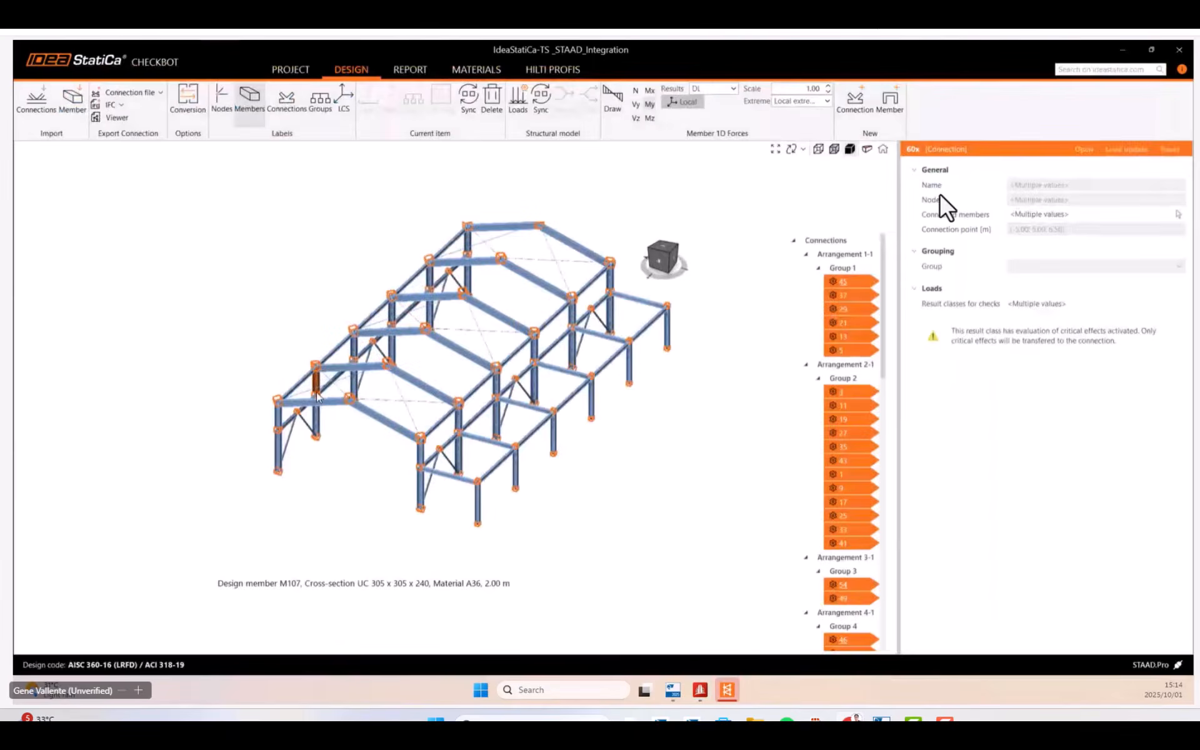
# Merge the lower corner column segment M114 with the upper segment M115 into one design member, accepting the reset of the affected project items.
pyautogui.scroll(3, 270, 442)
pyautogui.click(270, 489)
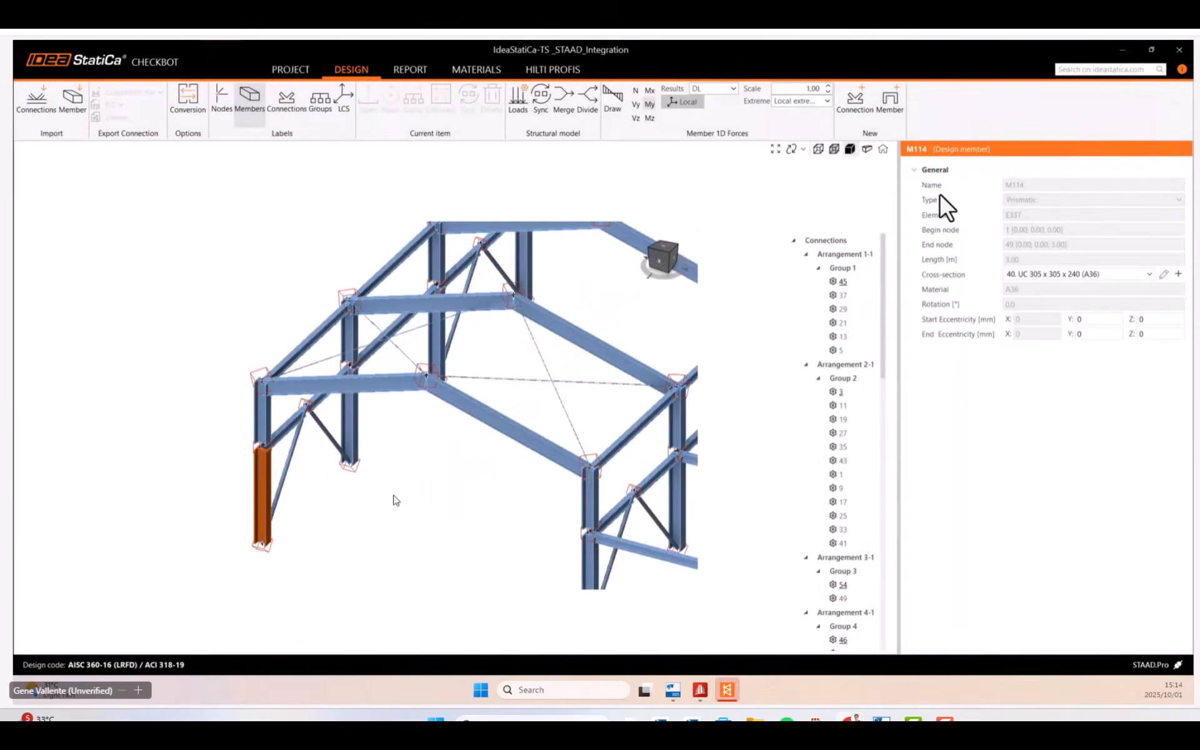
pyautogui.scroll(-3, 370, 497)
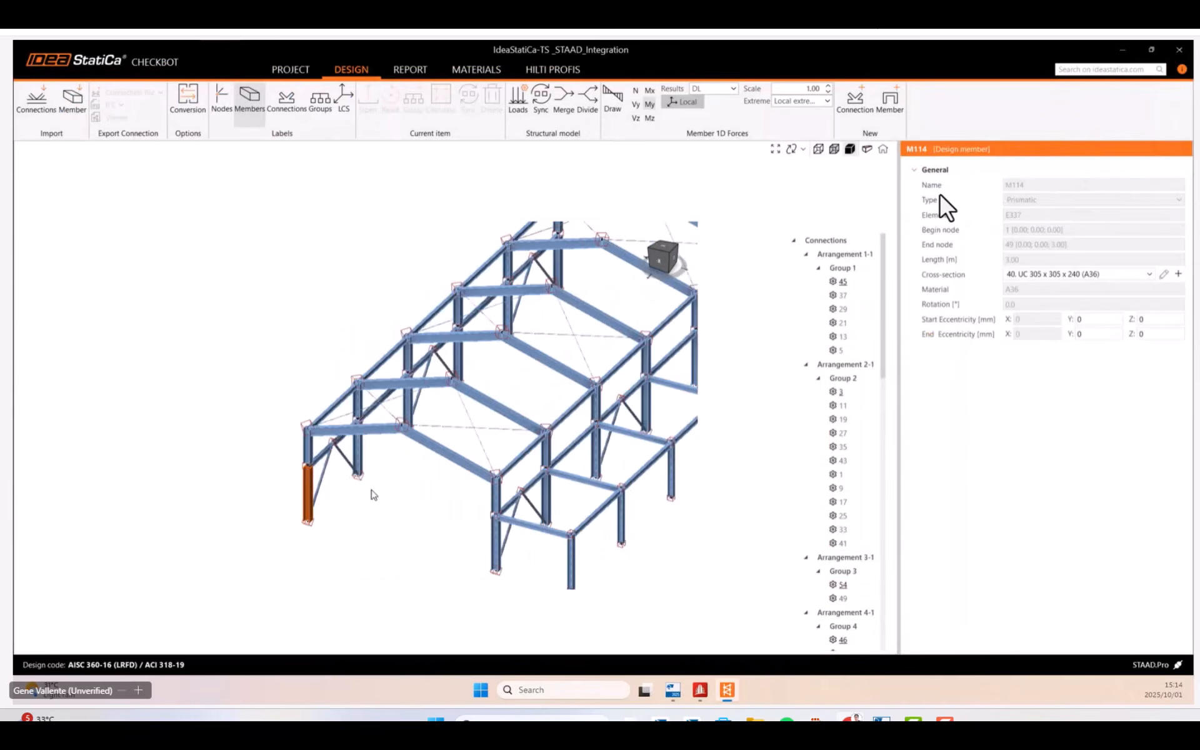
pyautogui.click(567, 113)
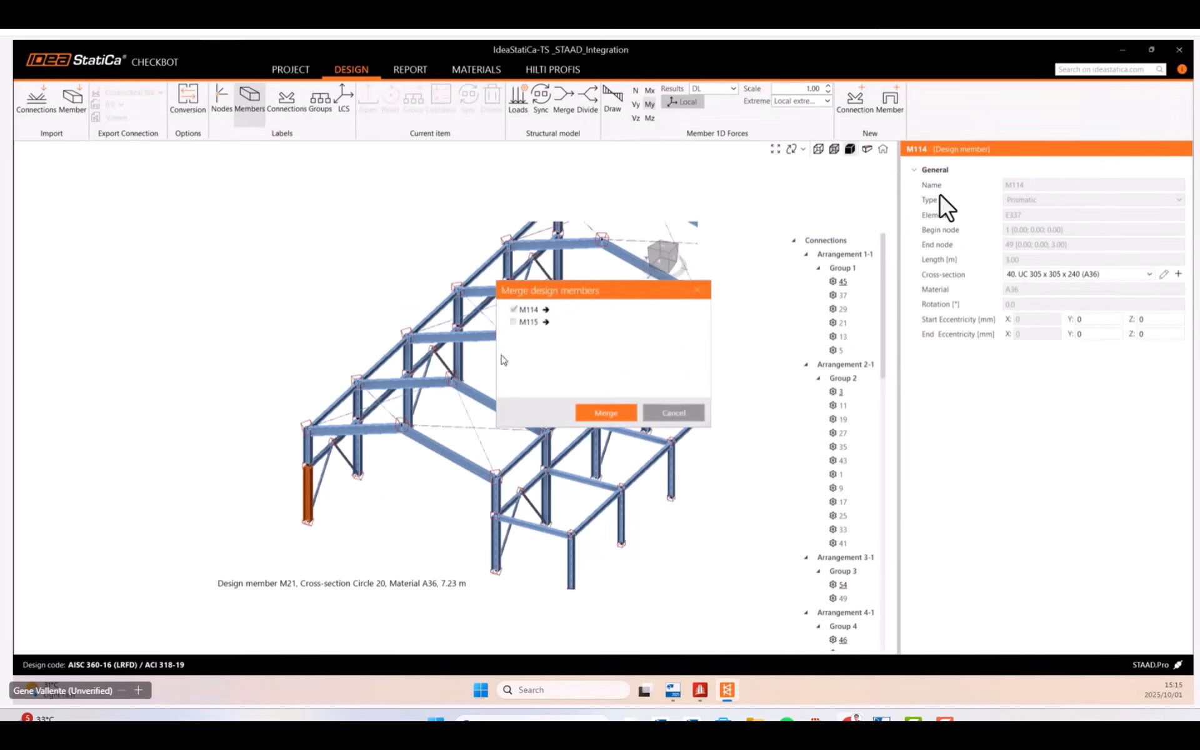
pyautogui.click(593, 408)
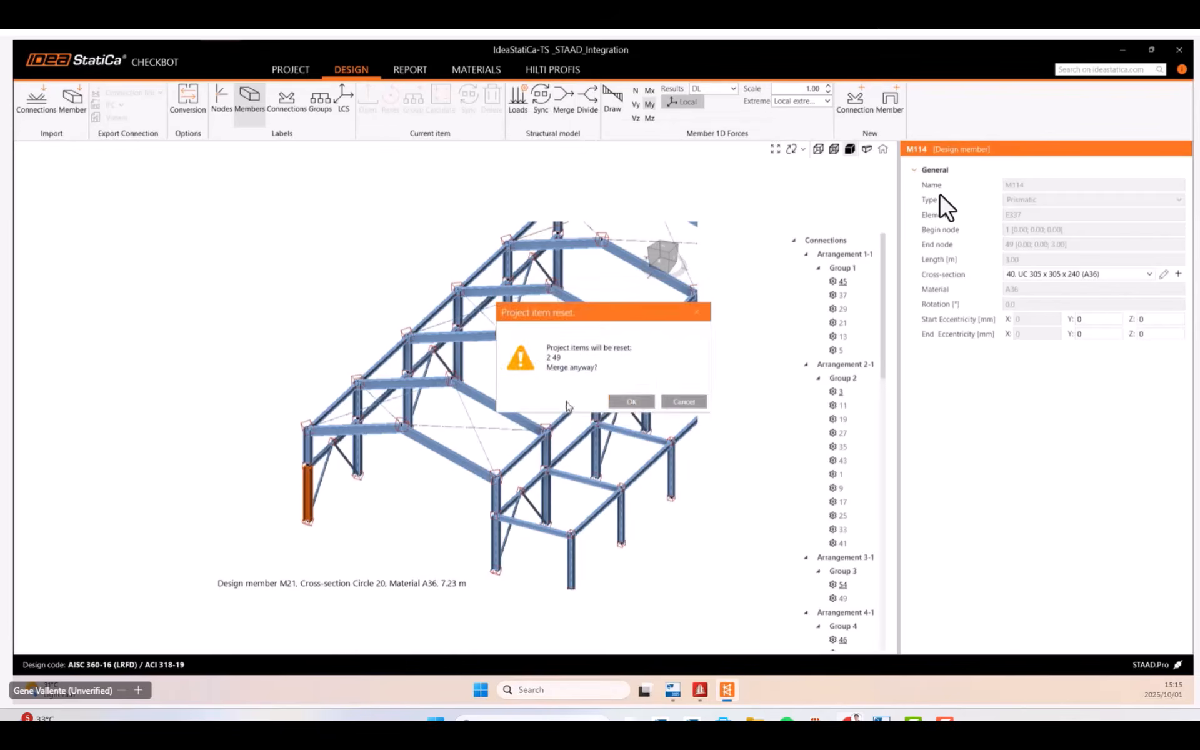
pyautogui.click(613, 402)
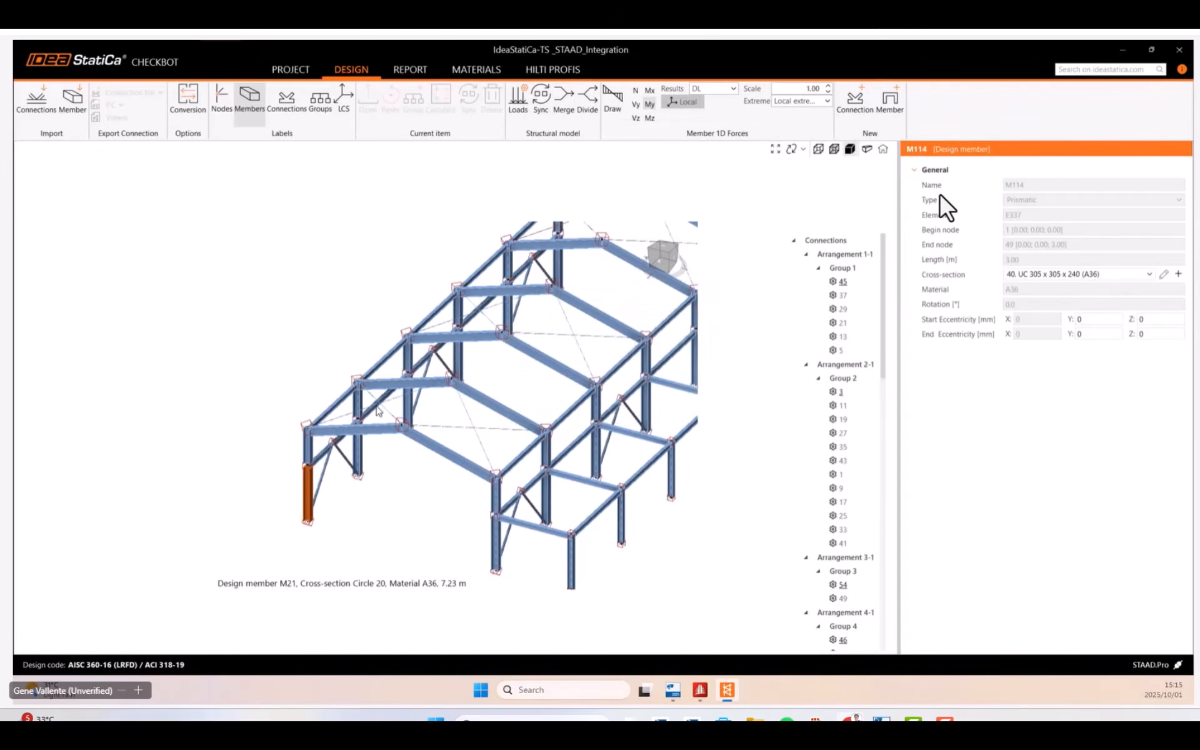
# Set the start eccentricity Y of the Circle 20 roof bracing rod M9 at the far end-frame ridge to 120 mm.
pyautogui.moveTo(391, 357); pyautogui.dragTo(453, 318, button='right')
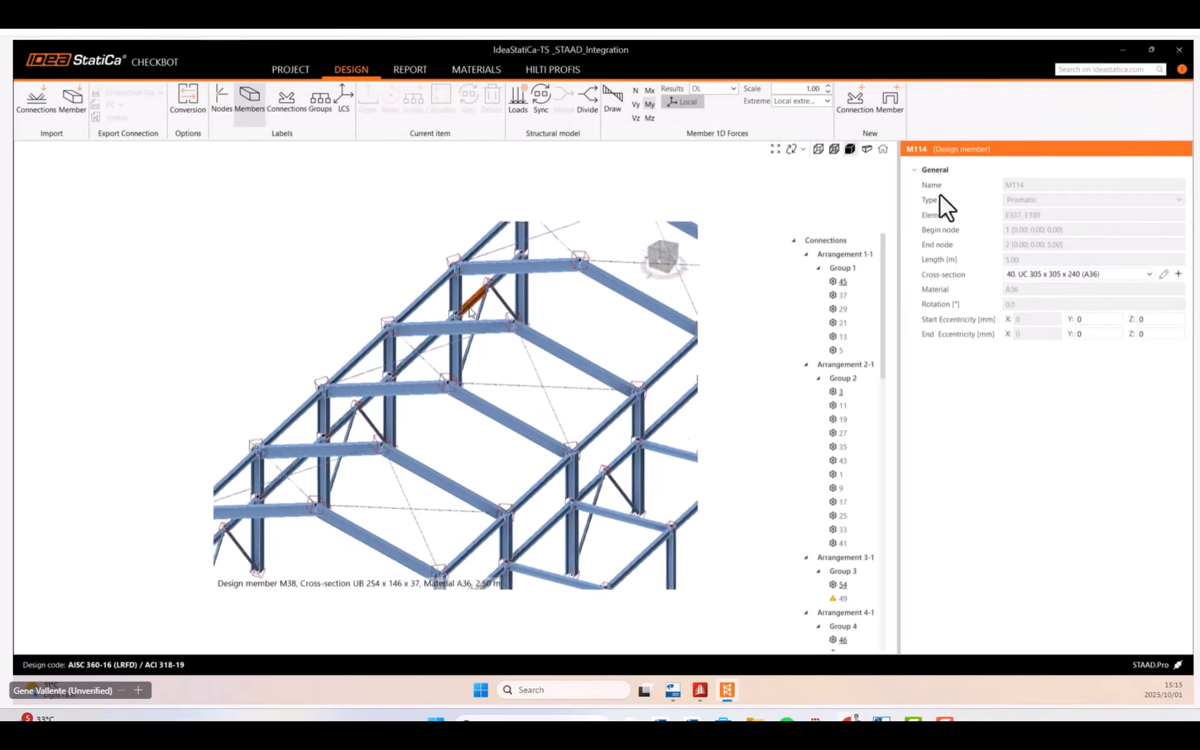
pyautogui.scroll(5, 556, 265)
pyautogui.scroll(5, 556, 266)
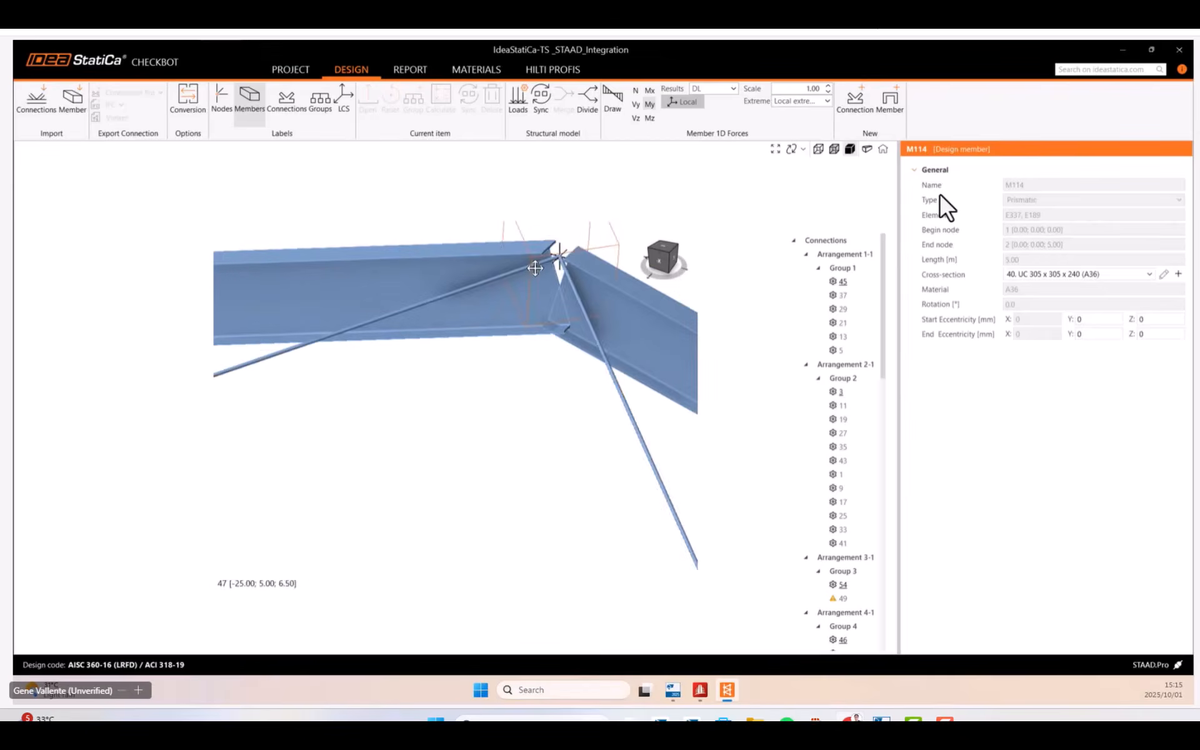
pyautogui.moveTo(535, 268); pyautogui.dragTo(469, 296, button='middle')
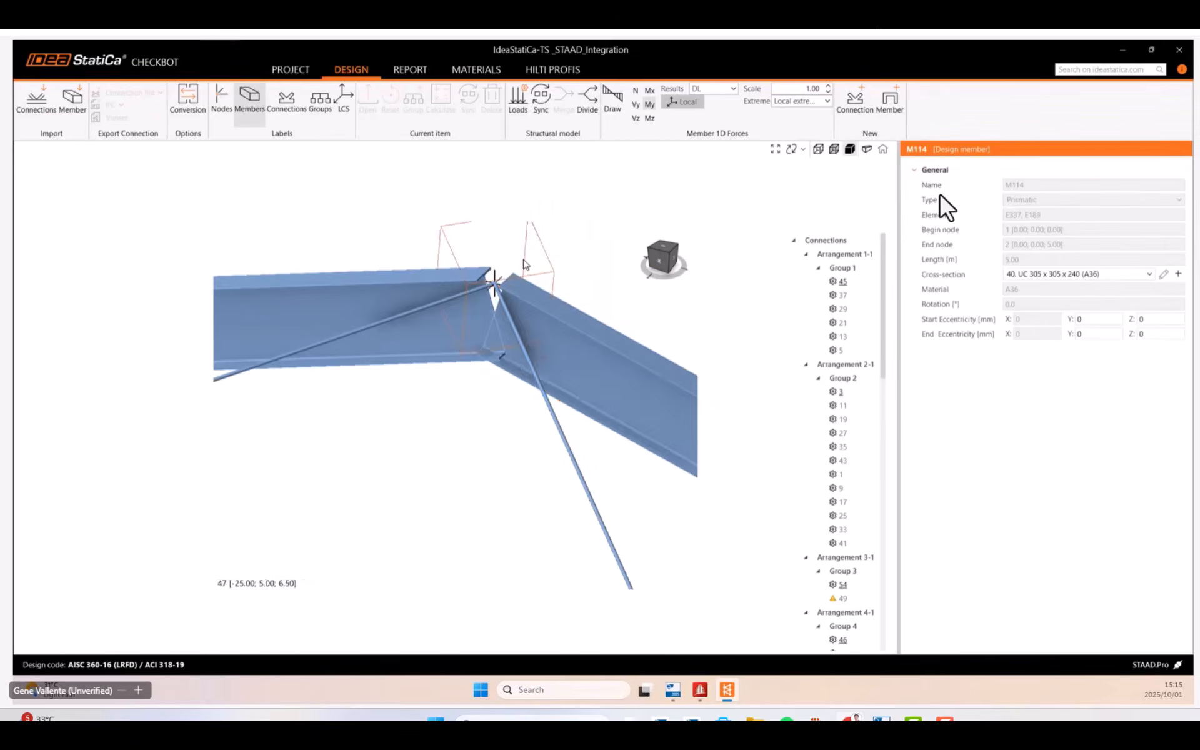
pyautogui.moveTo(500, 328); pyautogui.dragTo(393, 301, button='right')
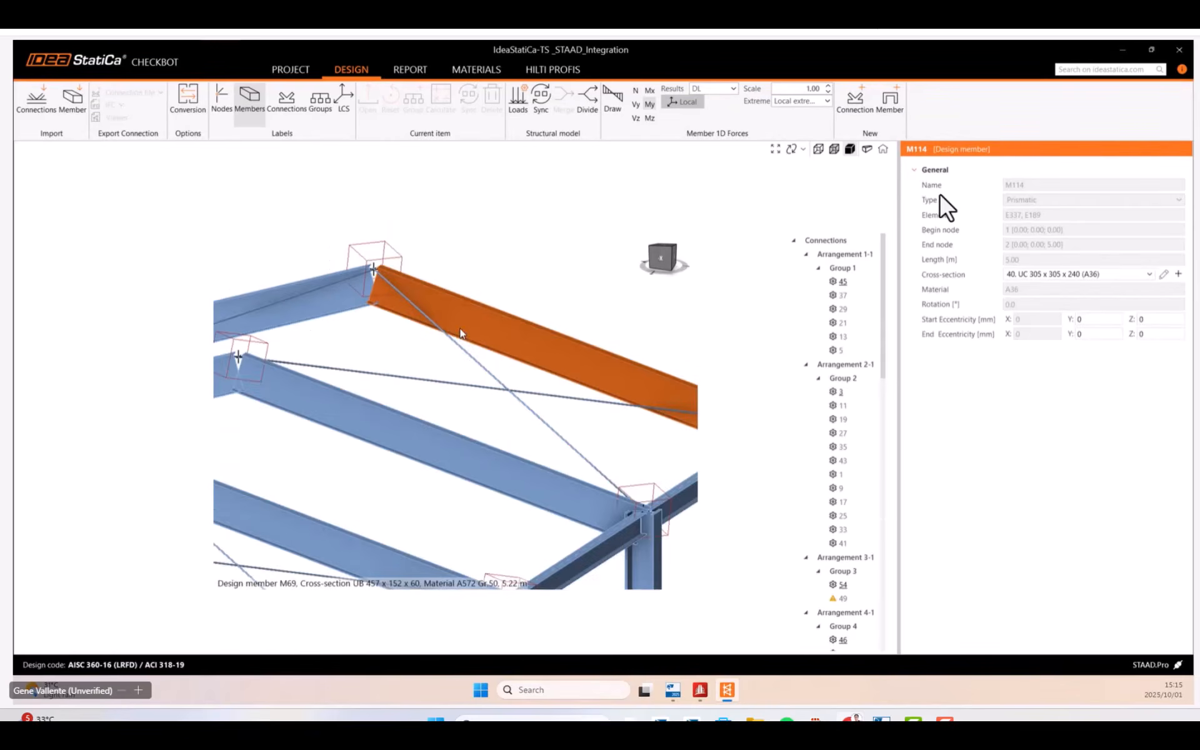
pyautogui.moveTo(460, 328); pyautogui.dragTo(455, 330, button='middle')
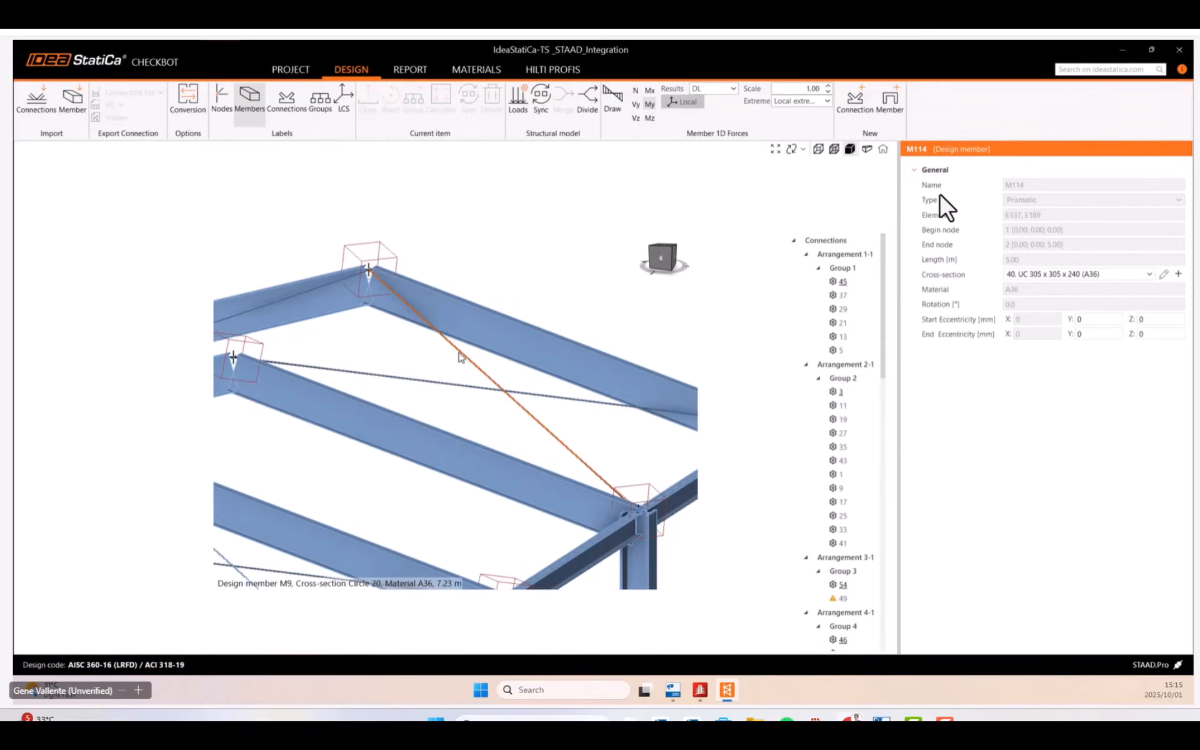
pyautogui.click(461, 358)
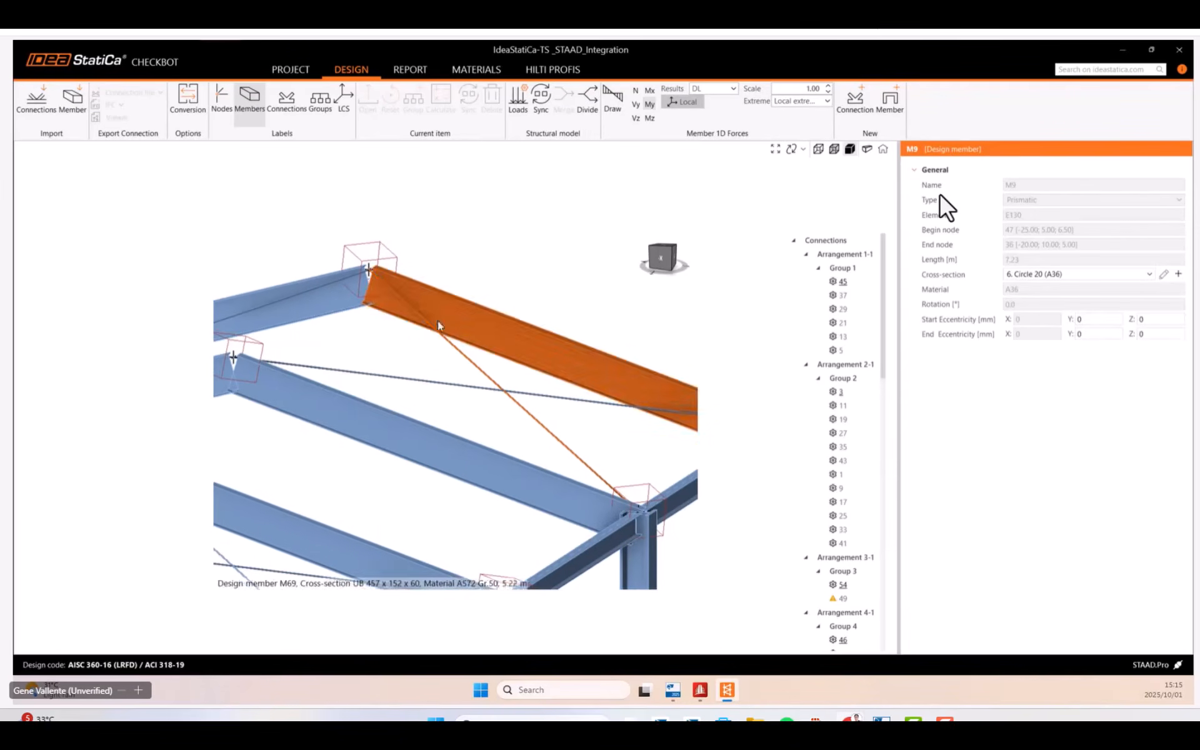
pyautogui.moveTo(391, 316); pyautogui.dragTo(383, 316, button='middle')
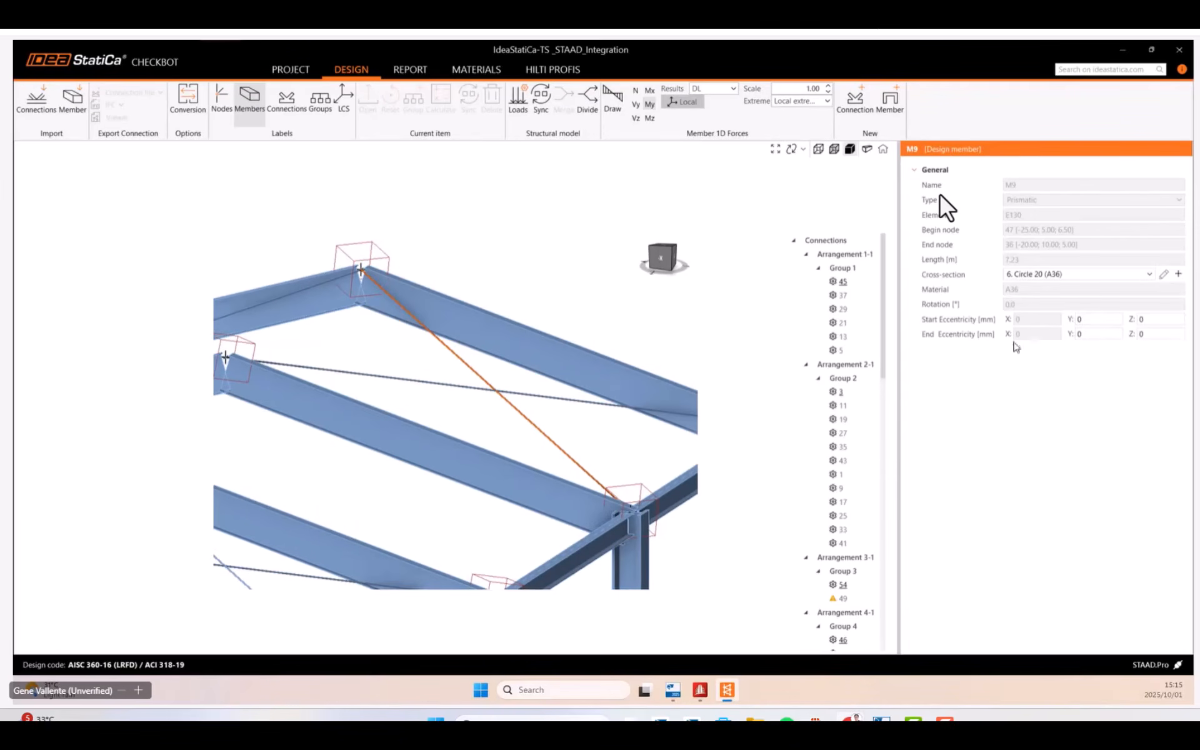
pyautogui.click(1095, 322)
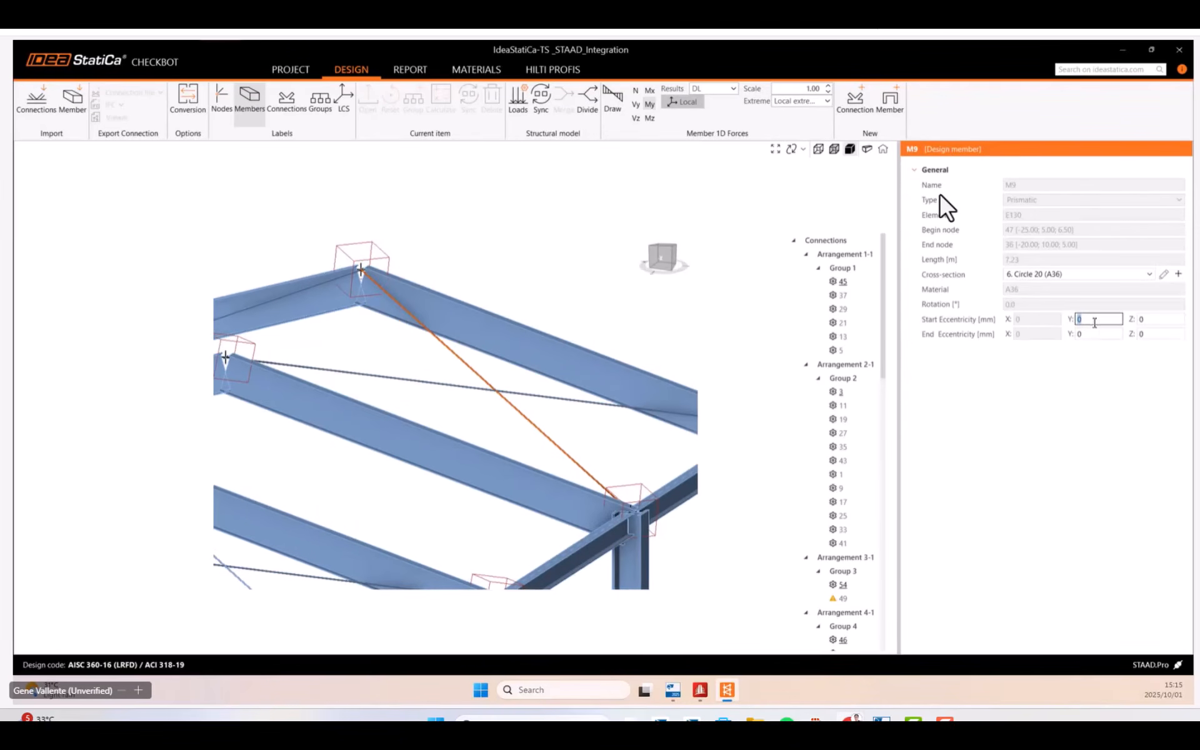
pyautogui.write('120')
pyautogui.moveTo(1092, 335); pyautogui.dragTo(1053, 336)
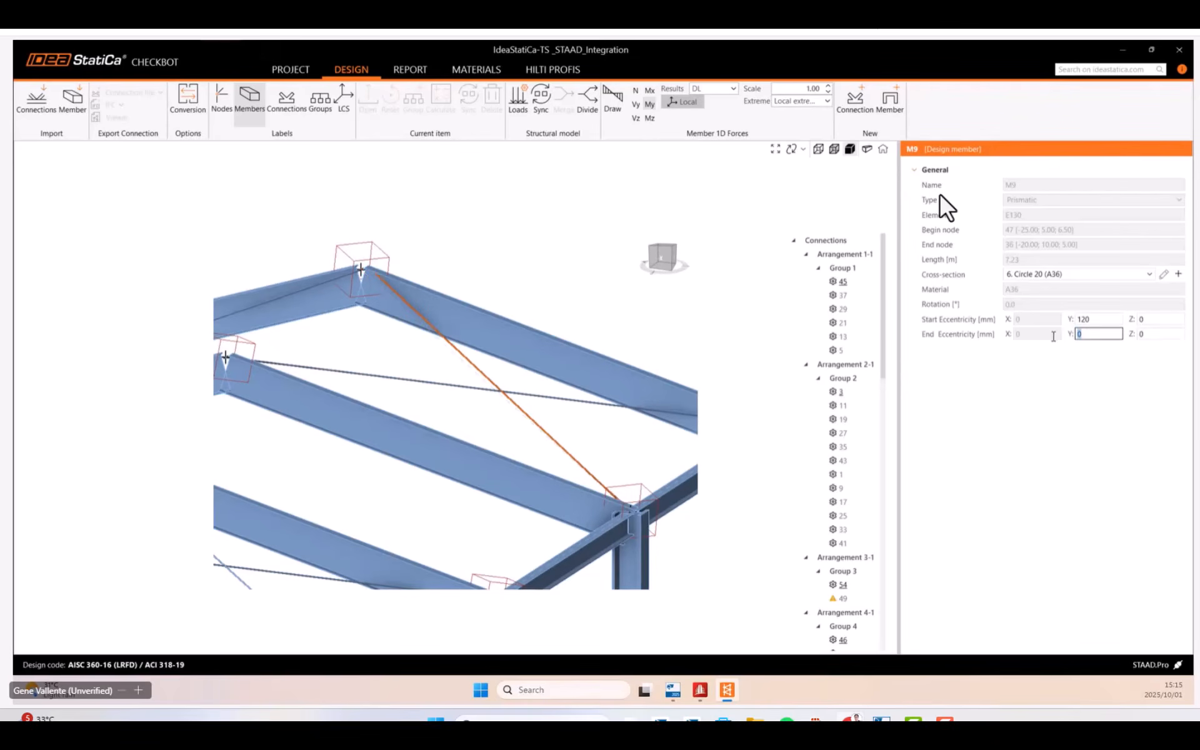
# Set both the start and end eccentricity Z of roof bracing rod M9 to -193 mm.
pyautogui.moveTo(513, 348); pyautogui.dragTo(467, 348, button='middle')
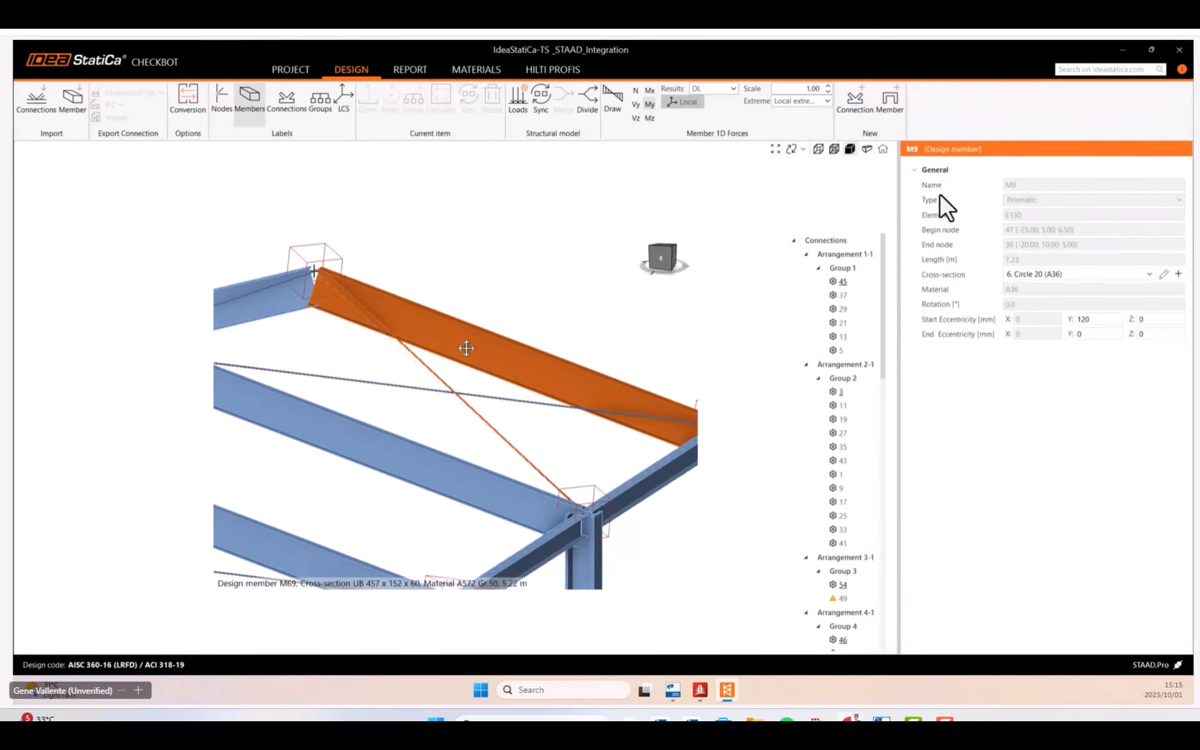
pyautogui.scroll(3, 337, 286)
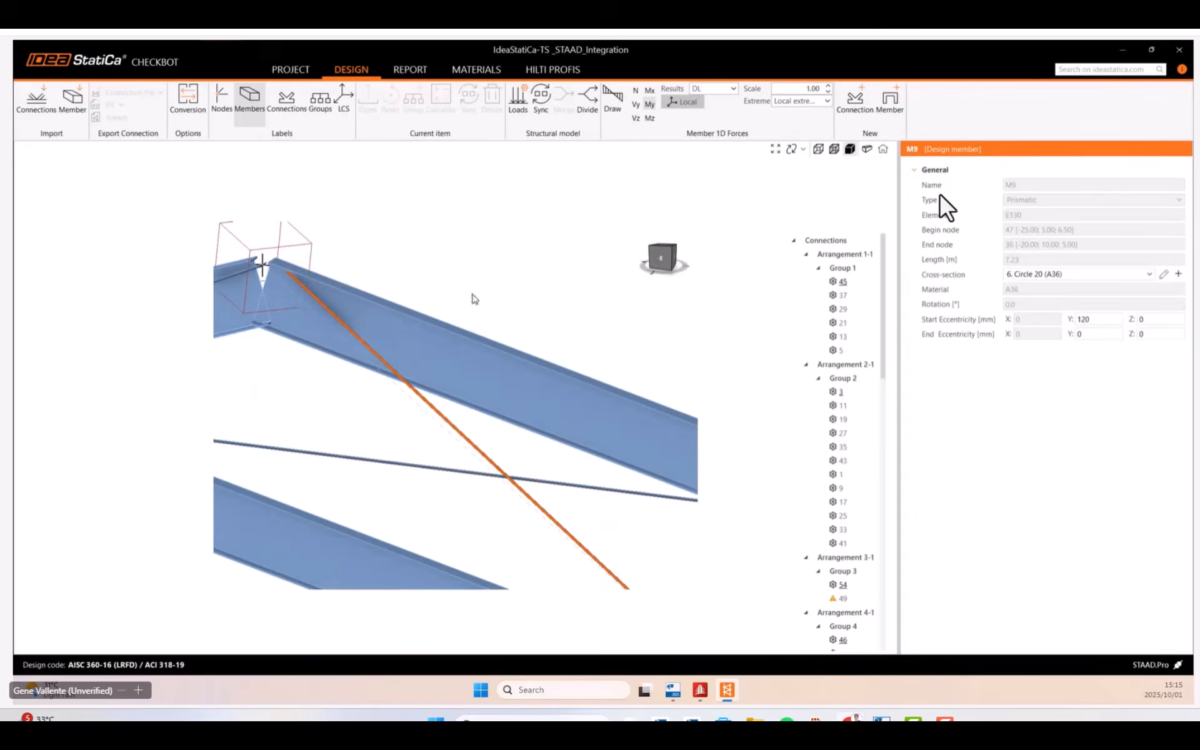
pyautogui.doubleClick(1160, 321)
pyautogui.write('-193')
pyautogui.press('Return')
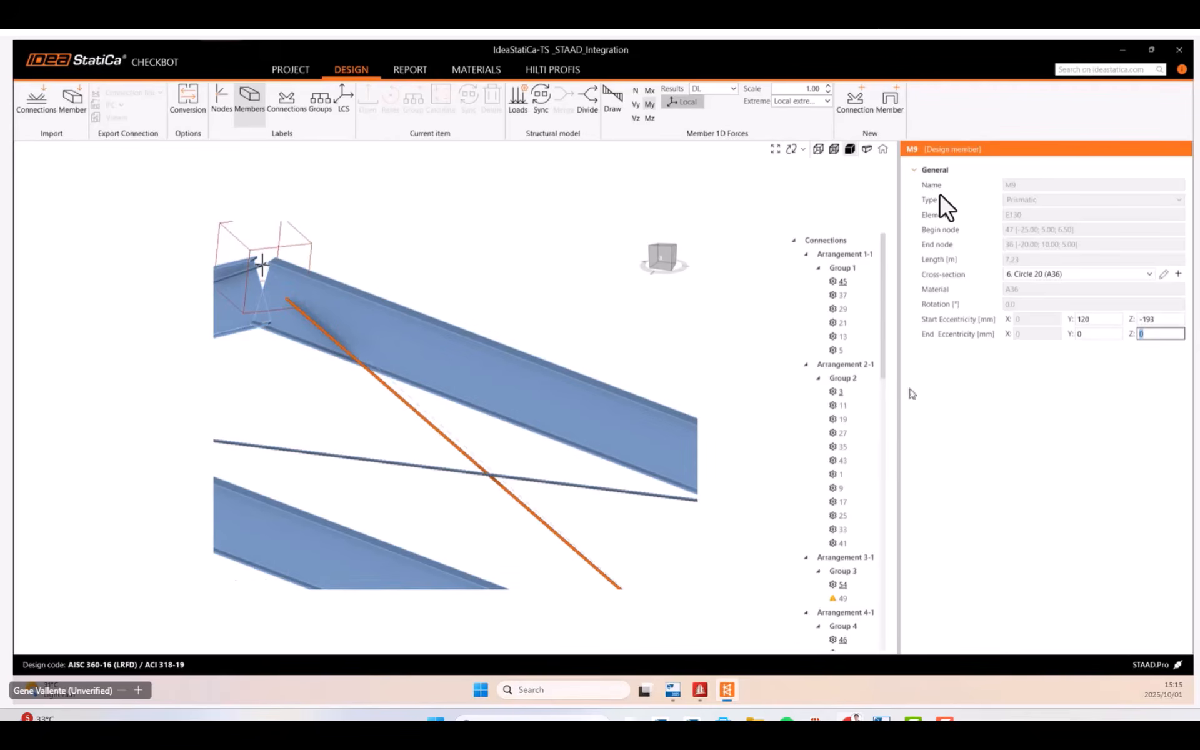
pyautogui.write('-193')
pyautogui.press('Return')
# Examine the offset roof bracing rod against the ridge joint and the remaining bracing across the whole frame.
pyautogui.scroll(-10, 460, 362)
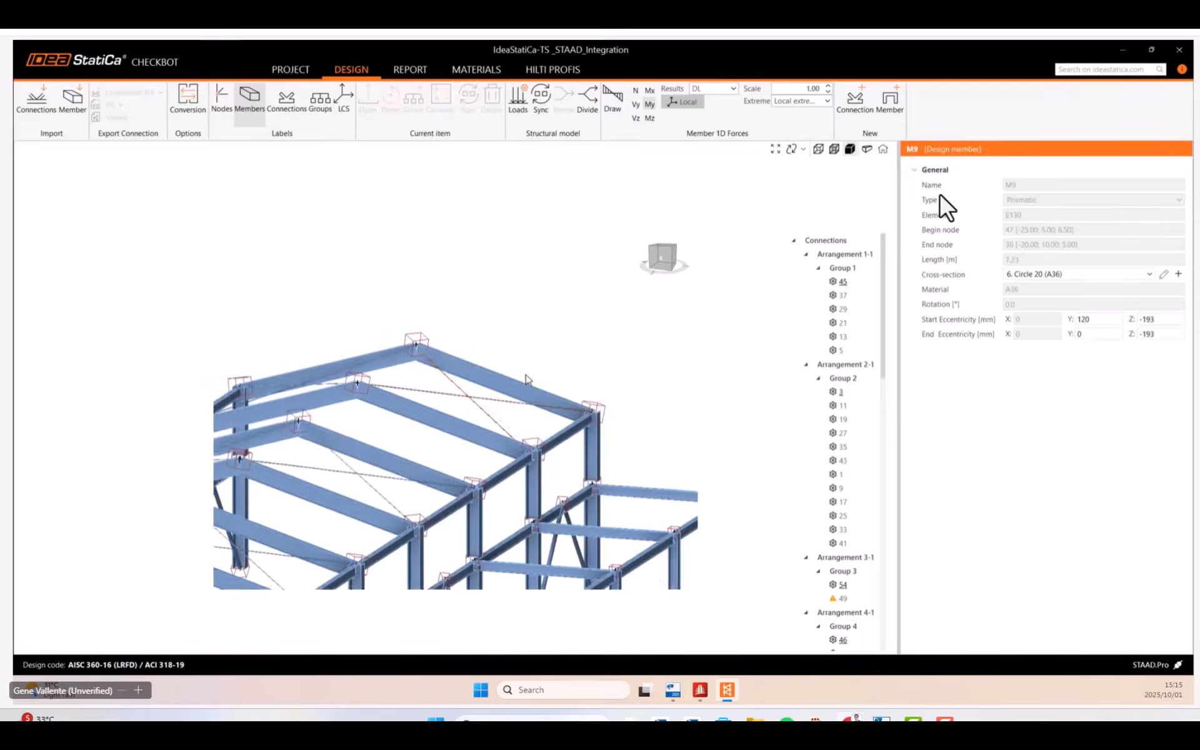
pyautogui.moveTo(447, 423); pyautogui.dragTo(472, 387, button='middle')
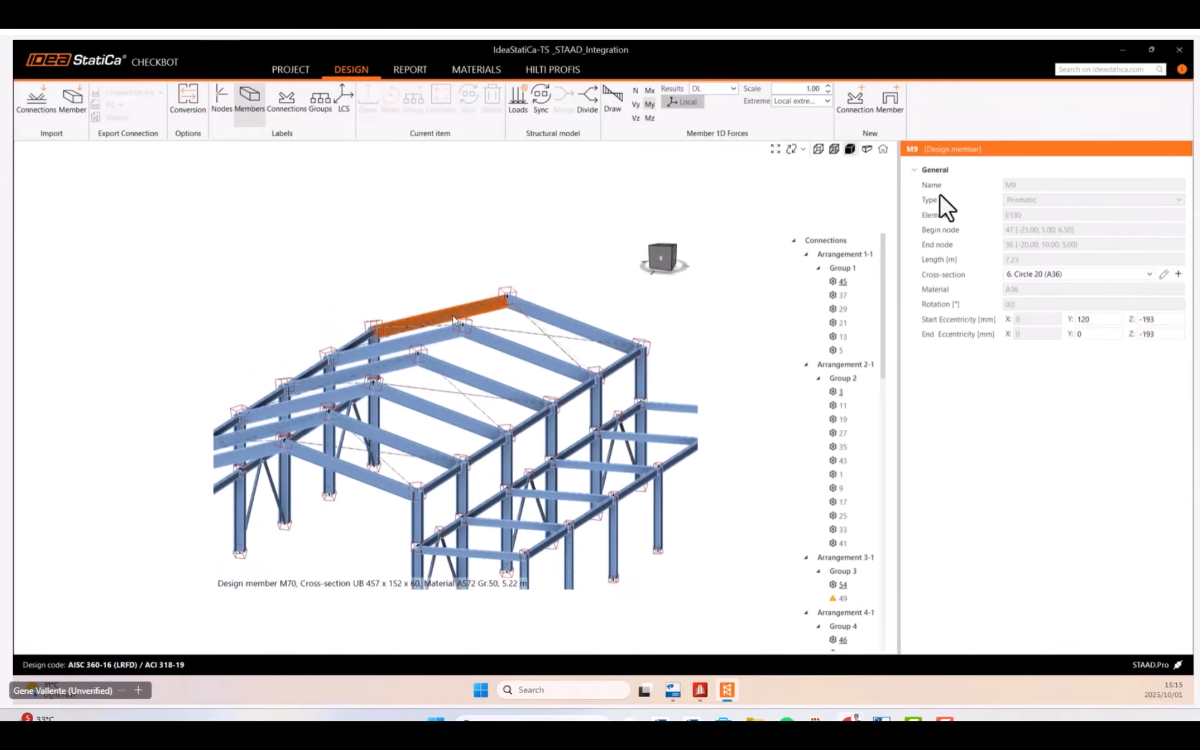
pyautogui.scroll(-2, 454, 321)
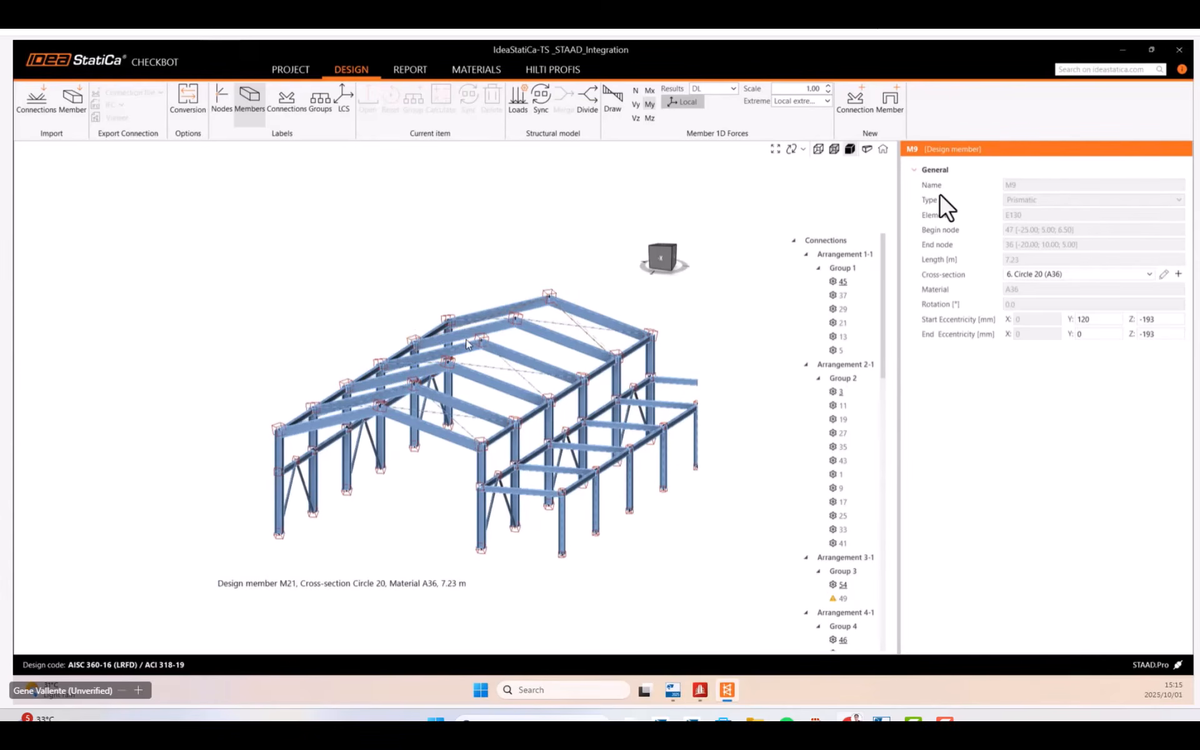
pyautogui.scroll(3, 557, 301)
pyautogui.scroll(3, 557, 301)
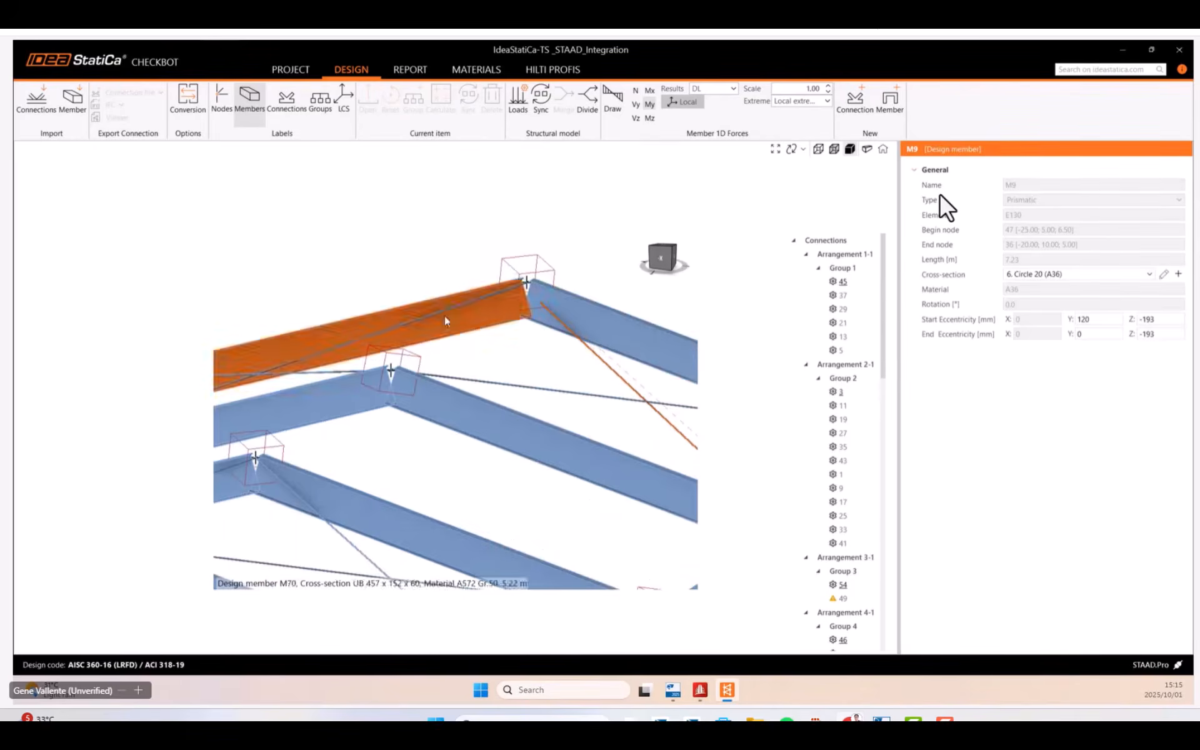
pyautogui.scroll(-1, 450, 320)
pyautogui.scroll(-3, 543, 360)
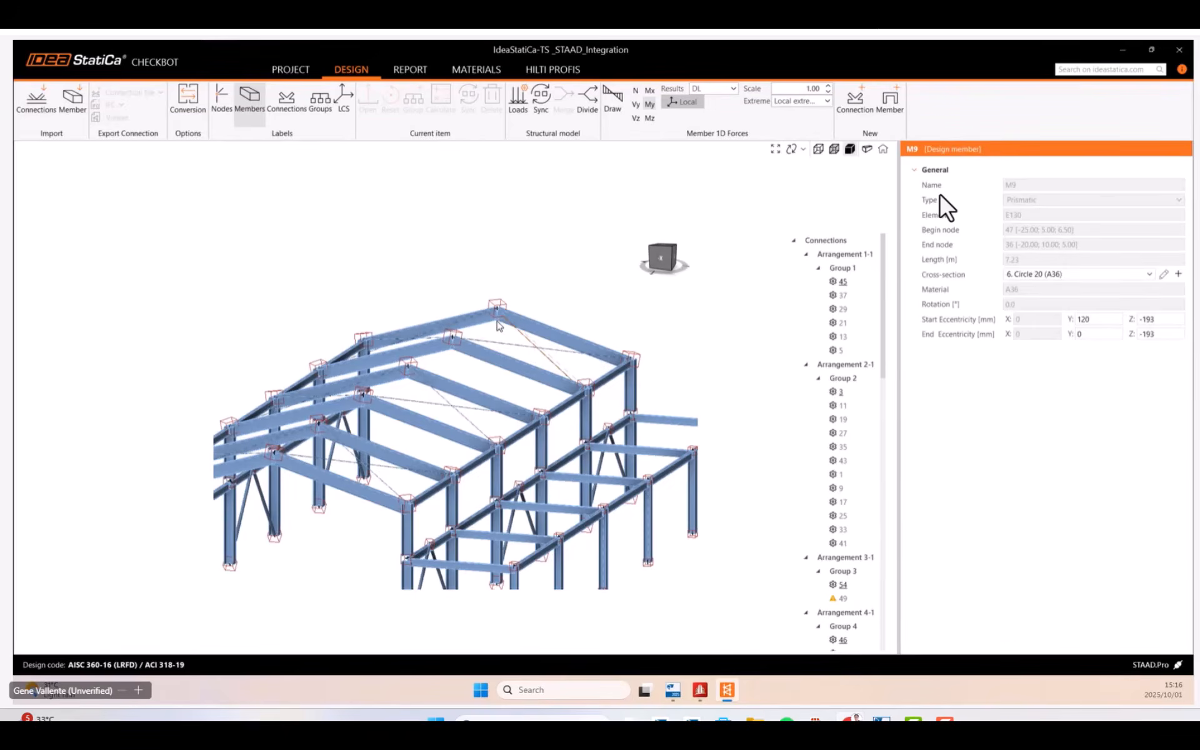
pyautogui.moveTo(497, 322); pyautogui.dragTo(510, 263, button='middle')
pyautogui.scroll(-2, 490, 321)
pyautogui.moveTo(490, 321)
pyautogui.mouseDown(button='middle')
pyautogui.moveTo(503, 325)
pyautogui.moveTo(498, 345)
pyautogui.mouseUp(button='middle')
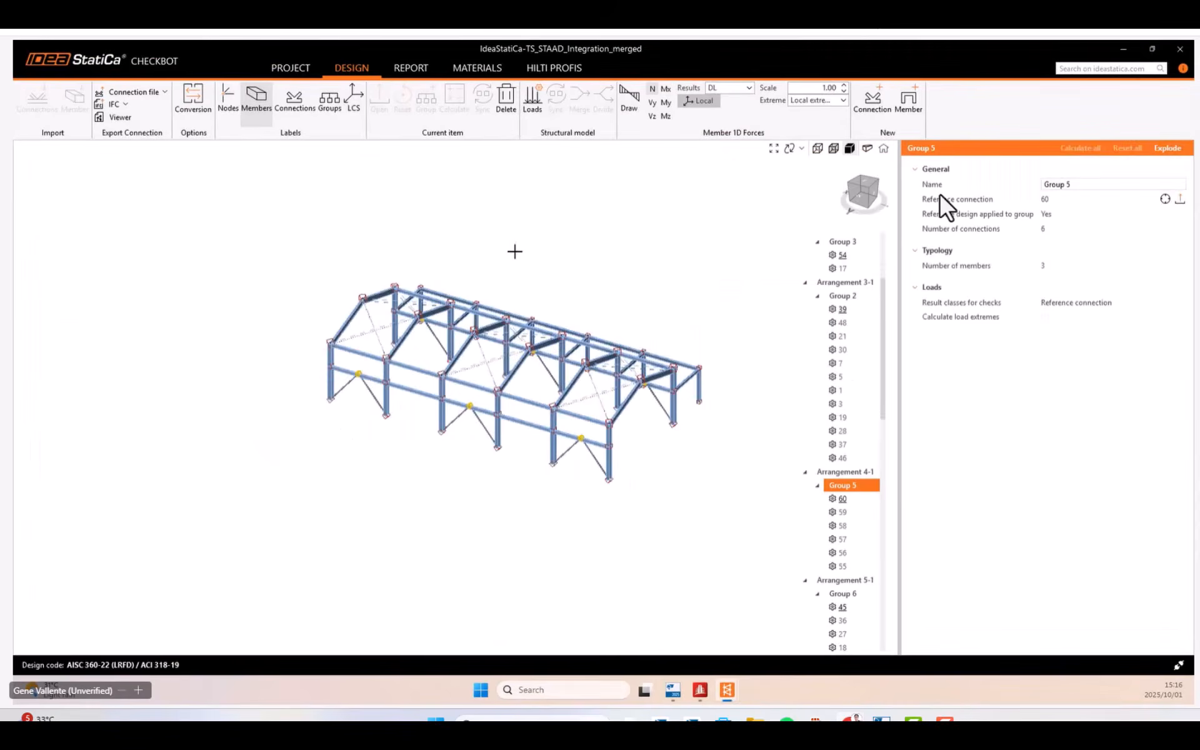
# Inspect the merged corner column M114 and the adjacent side column M112 in the IdeaStatiCa-TS_STAAD_Integration_merged project.
pyautogui.scroll(6, 549, 377)
pyautogui.scroll(-2, 557, 367)
pyautogui.moveTo(557, 367); pyautogui.dragTo(394, 409, button='middle')
pyautogui.moveTo(450, 407); pyautogui.dragTo(358, 376, button='middle')
pyautogui.scroll(6, 319, 473)
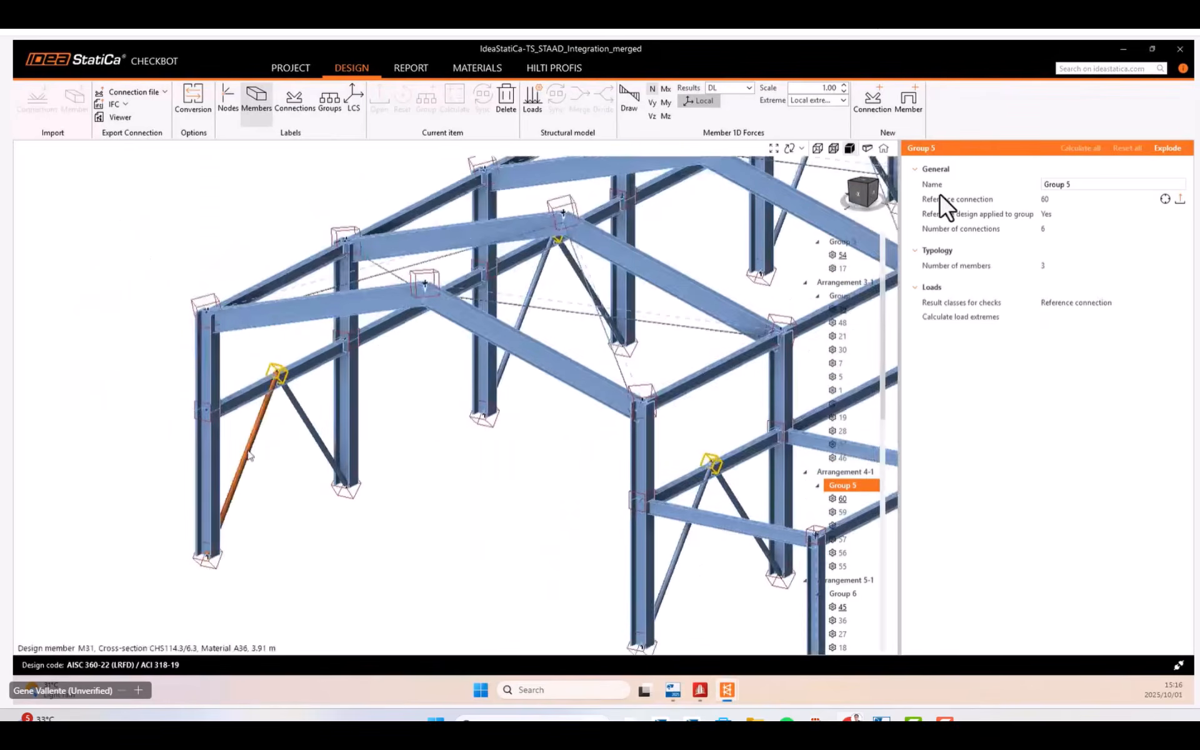
pyautogui.scroll(5, 249, 455)
pyautogui.click(190, 433)
pyautogui.scroll(-4, 310, 430)
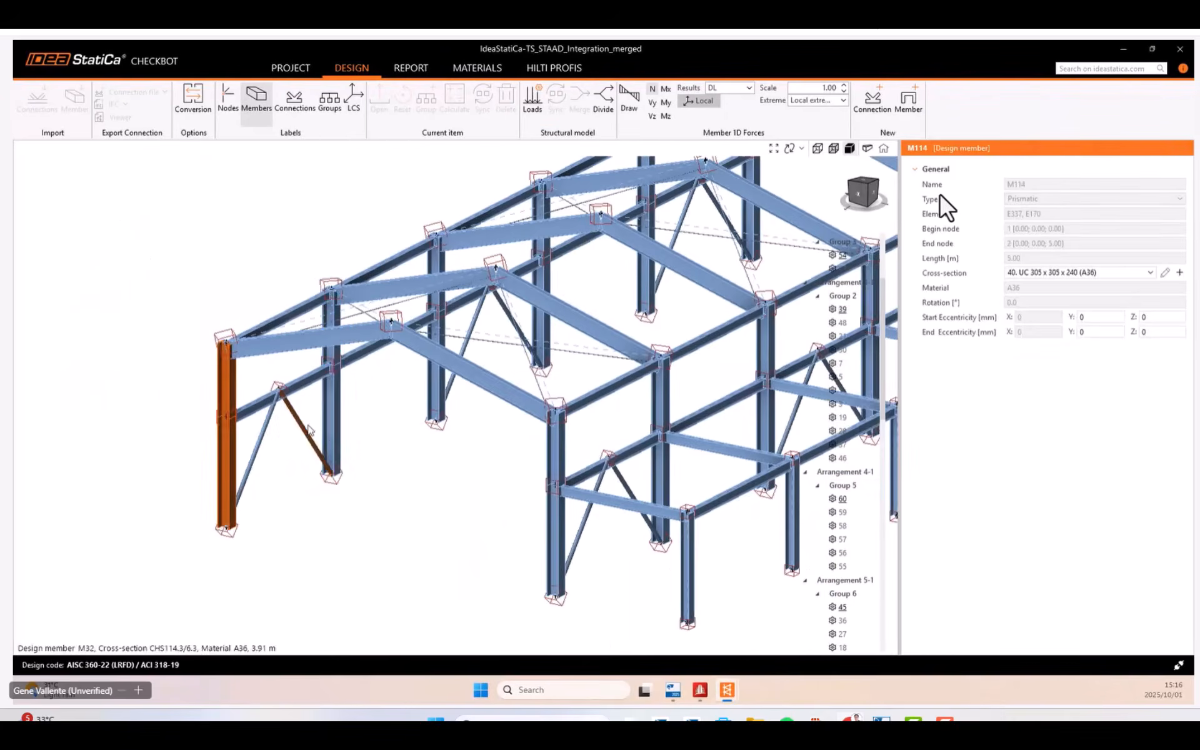
pyautogui.click(332, 423)
# Examine the eccentricities of the roof bracing rods at the ridge and eaves joints of the far end bay.
pyautogui.moveTo(394, 449); pyautogui.dragTo(290, 449, button='middle')
pyautogui.scroll(-3, 287, 455)
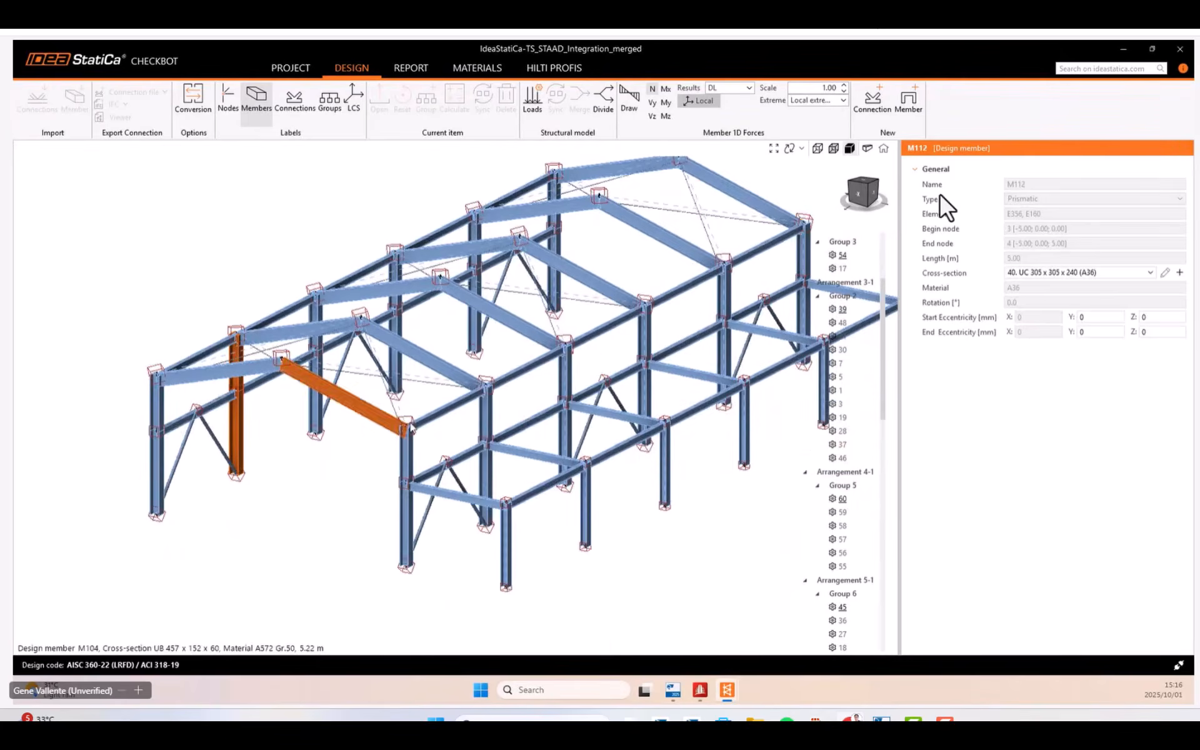
pyautogui.moveTo(653, 375); pyautogui.dragTo(568, 393, button='middle')
pyautogui.scroll(6, 623, 190)
pyautogui.moveTo(624, 190); pyautogui.dragTo(508, 338, button='middle')
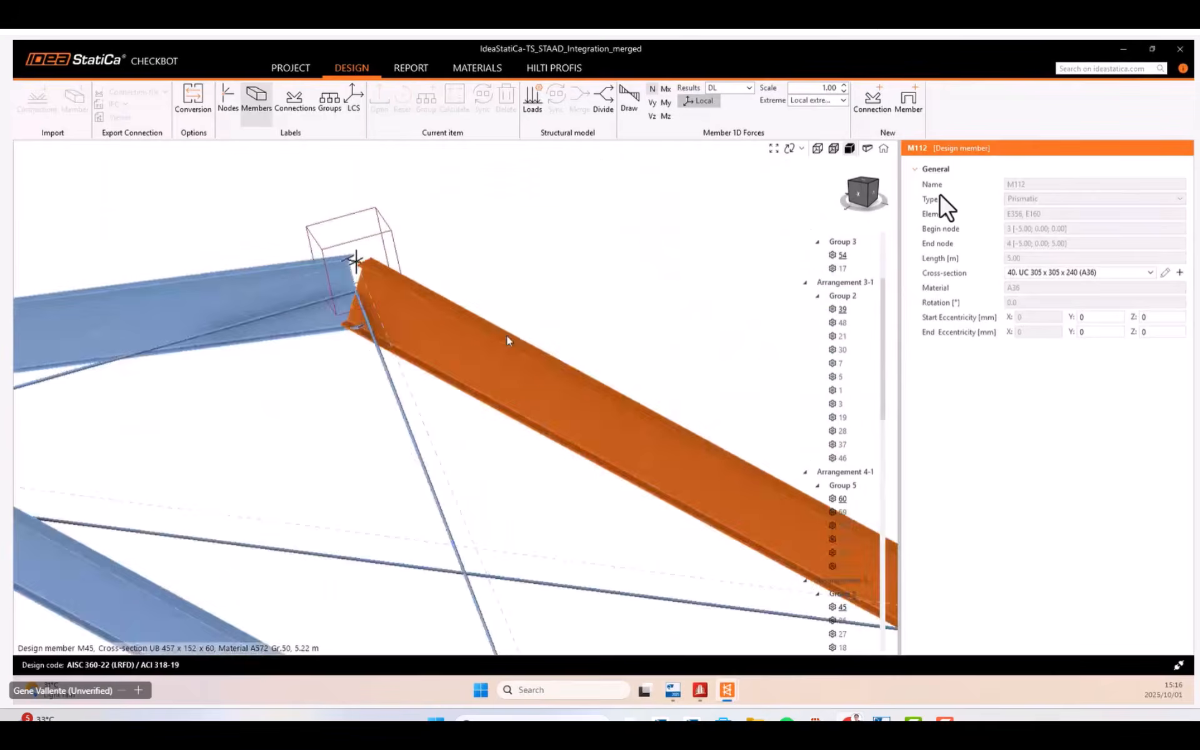
pyautogui.scroll(-3, 404, 276)
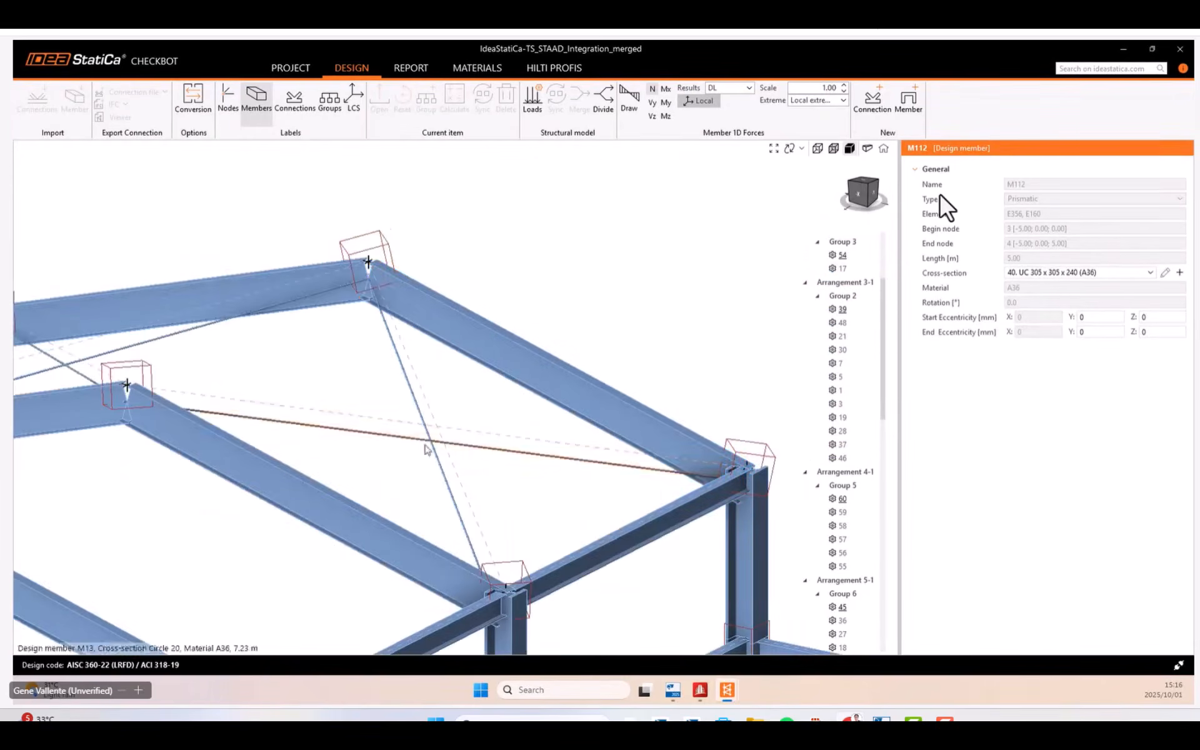
pyautogui.moveTo(426, 445); pyautogui.dragTo(469, 375, button='right')
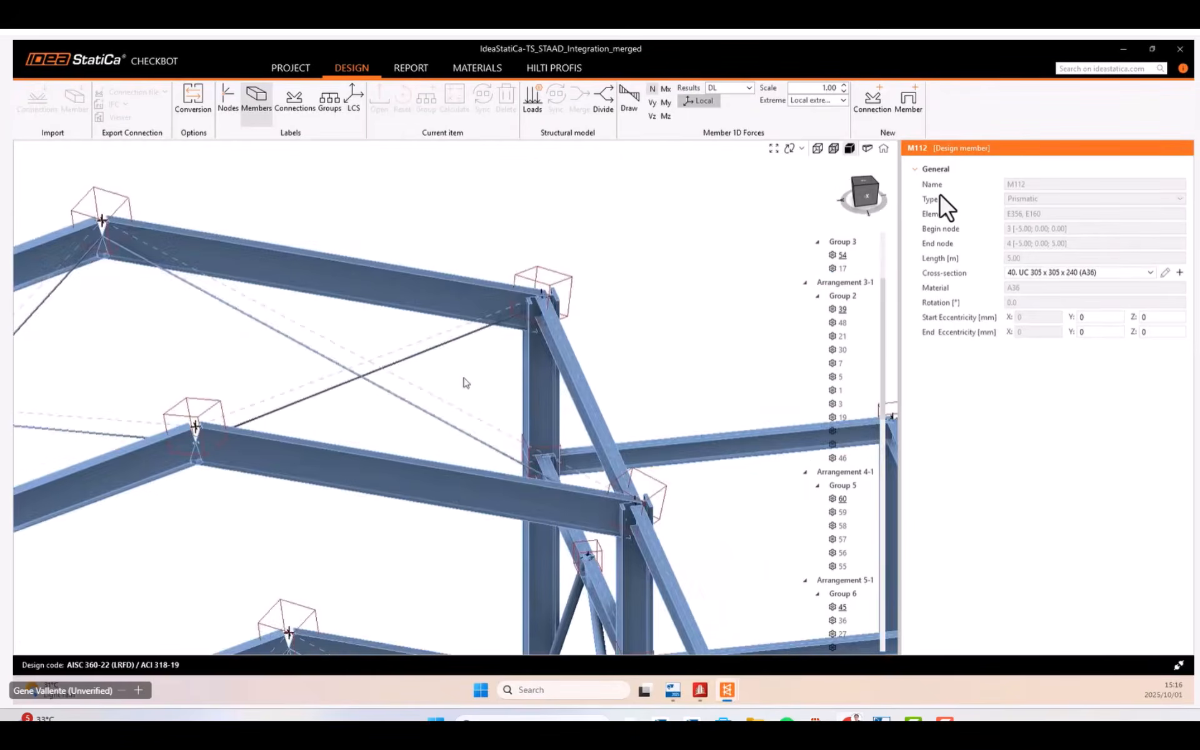
# Review the complete merged frame and the list of connection arrangements and groups from its beginning.
pyautogui.scroll(-5, 466, 383)
pyautogui.scroll(-3, 518, 413)
pyautogui.moveTo(506, 429); pyautogui.dragTo(459, 466, button='right')
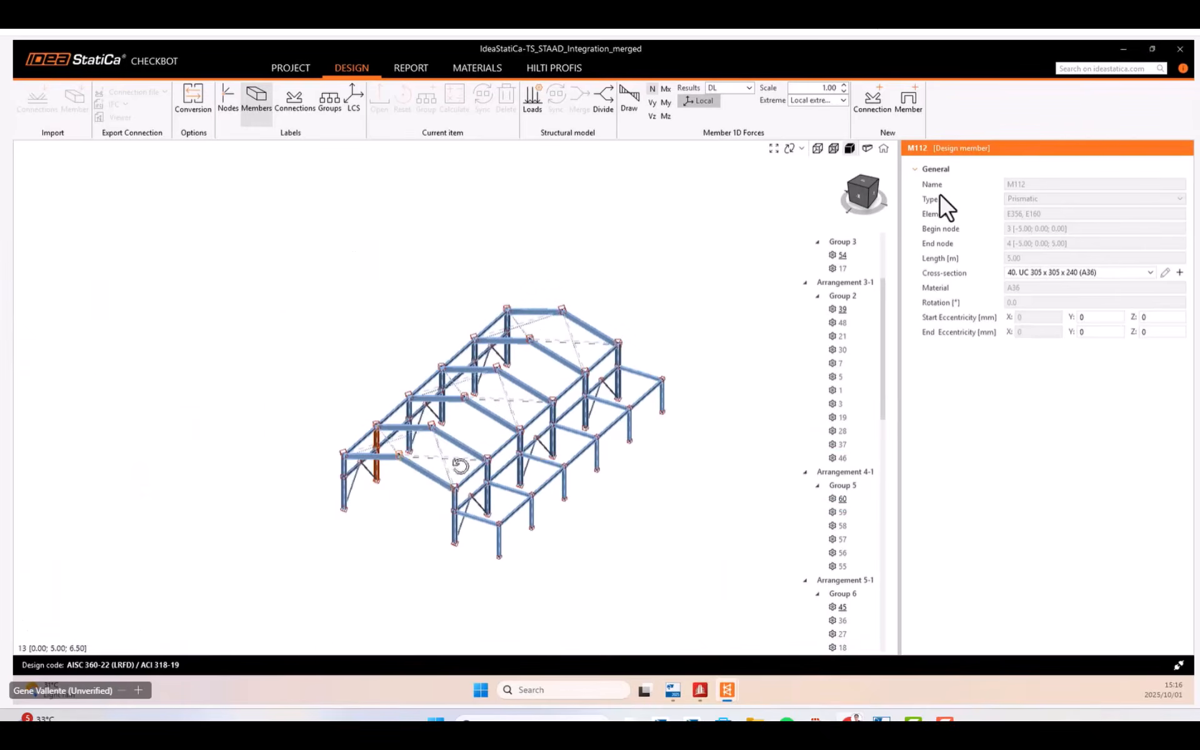
pyautogui.scroll(2, 436, 480)
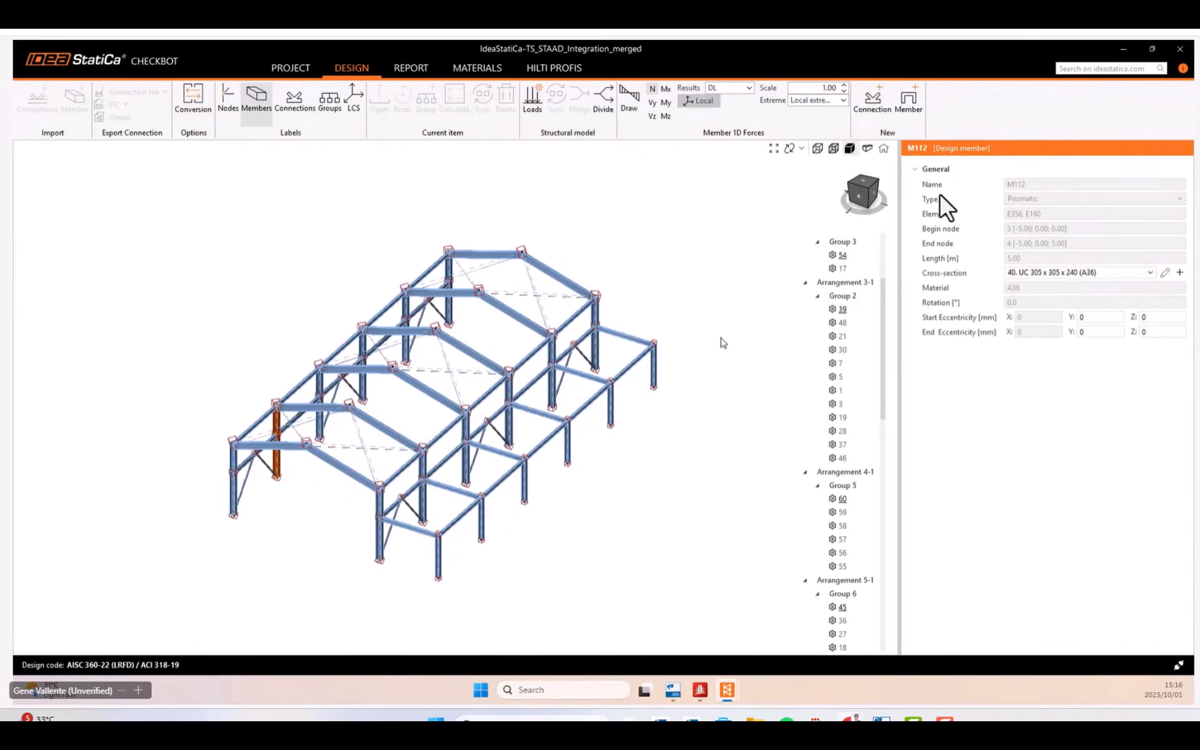
pyautogui.moveTo(723, 342); pyautogui.dragTo(284, 461, button='right')
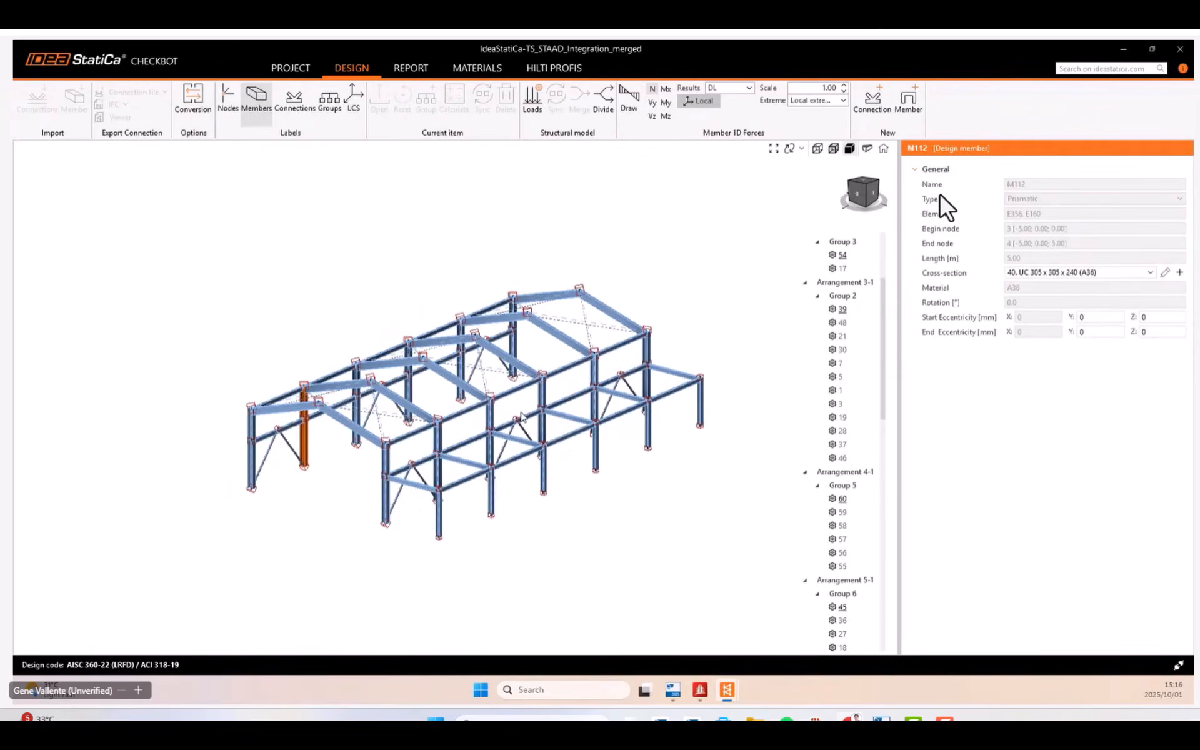
pyautogui.scroll(1, 873, 318)
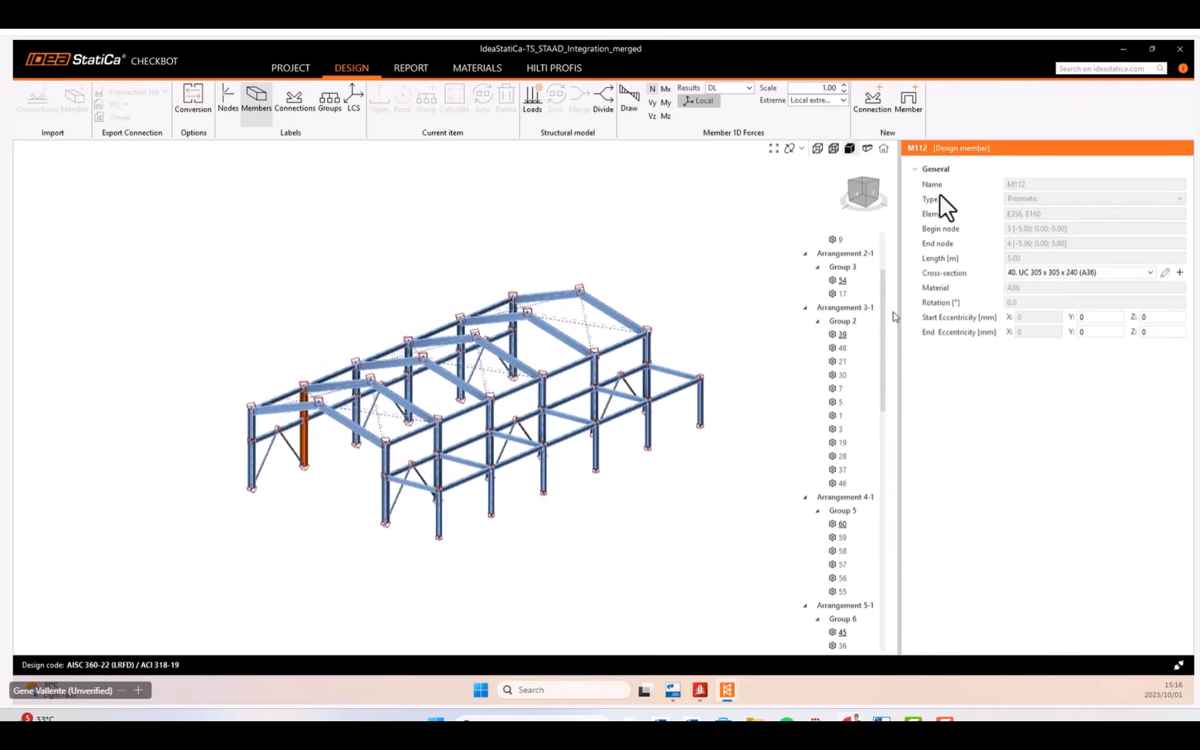
pyautogui.scroll(3, 895, 317)
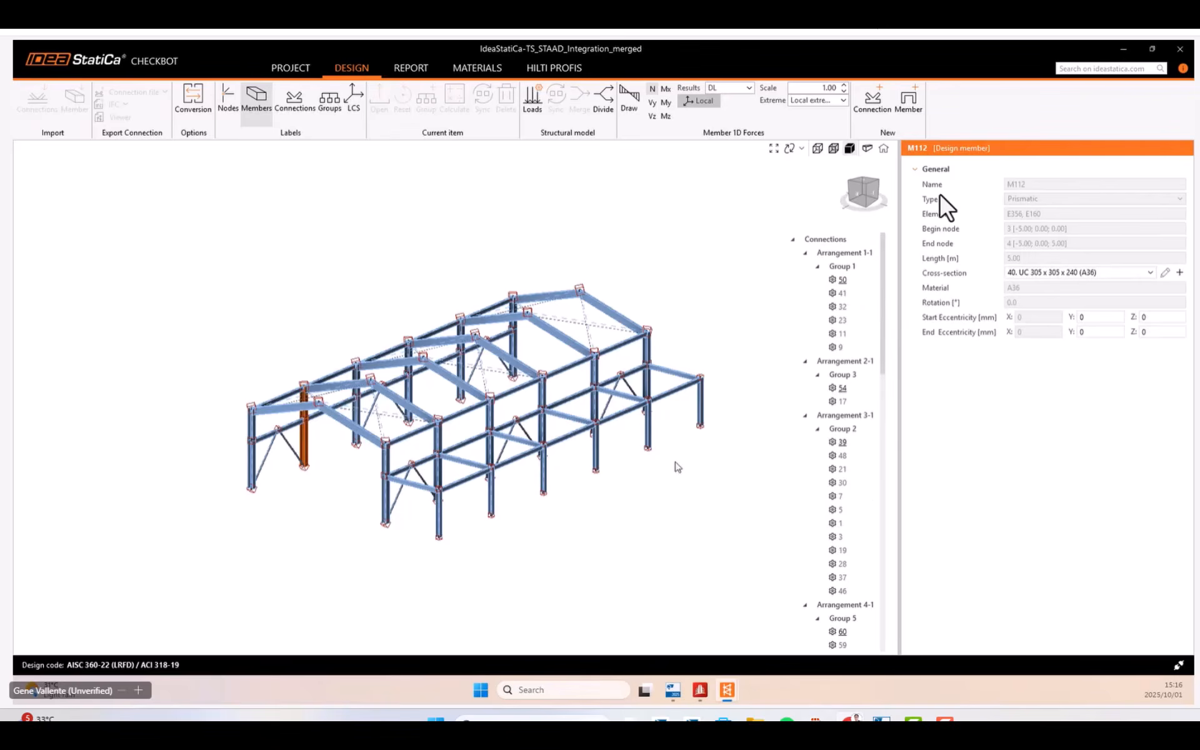
pyautogui.scroll(2, 516, 466)
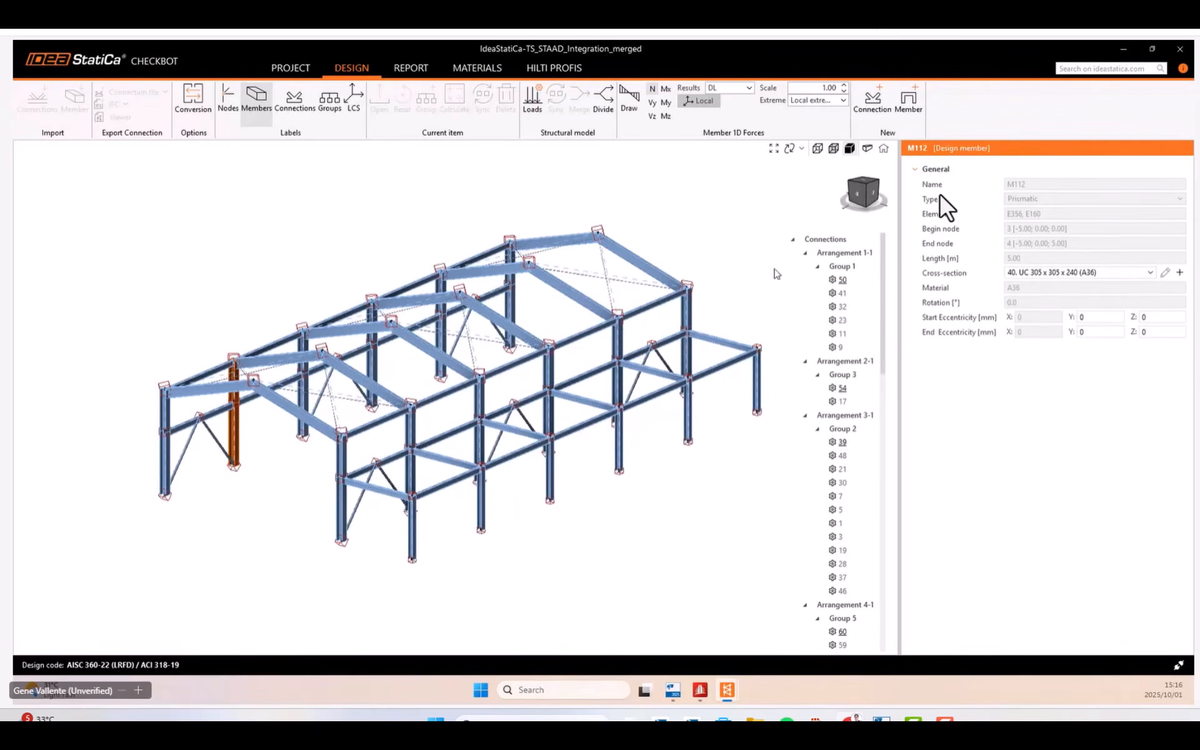
# Select Group 1 under Arrangement 1-1 and examine its highlighted column base connections along the lean-to side of the frame.
pyautogui.click(841, 268)
pyautogui.click(845, 280)
pyautogui.click(842, 266)
pyautogui.moveTo(527, 496); pyautogui.dragTo(466, 469, button='middle')
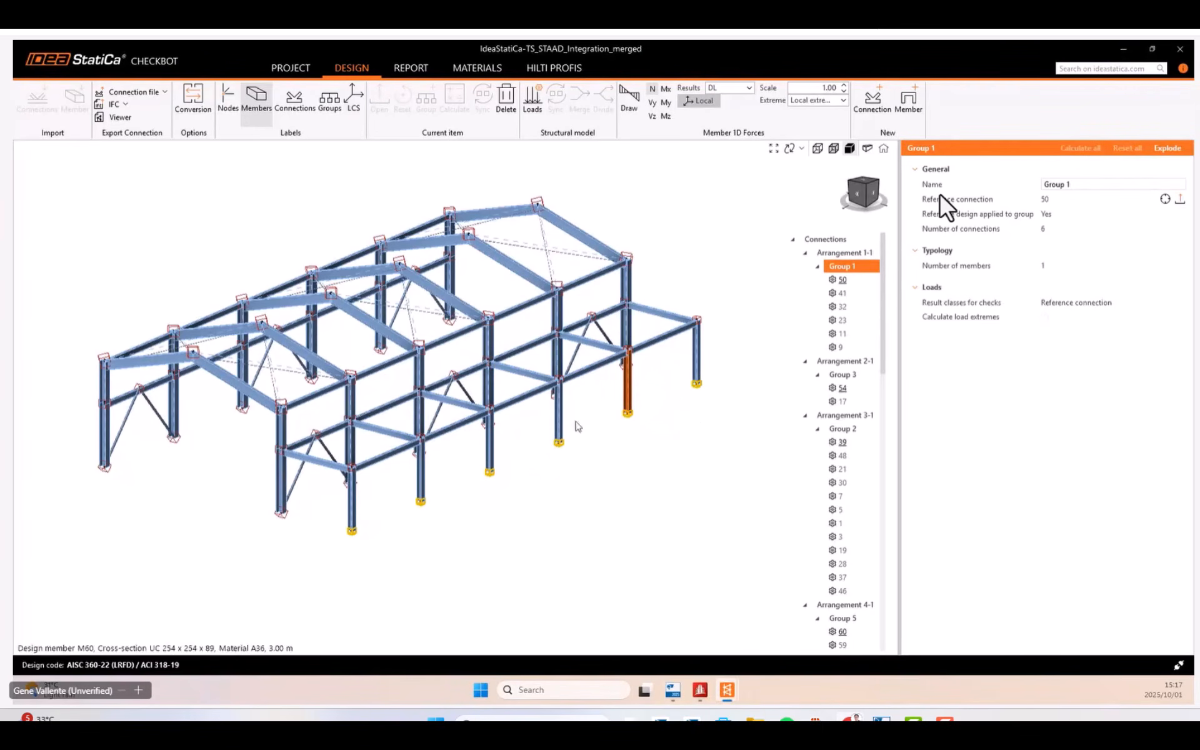
pyautogui.moveTo(687, 420); pyautogui.dragTo(677, 413, button='middle')
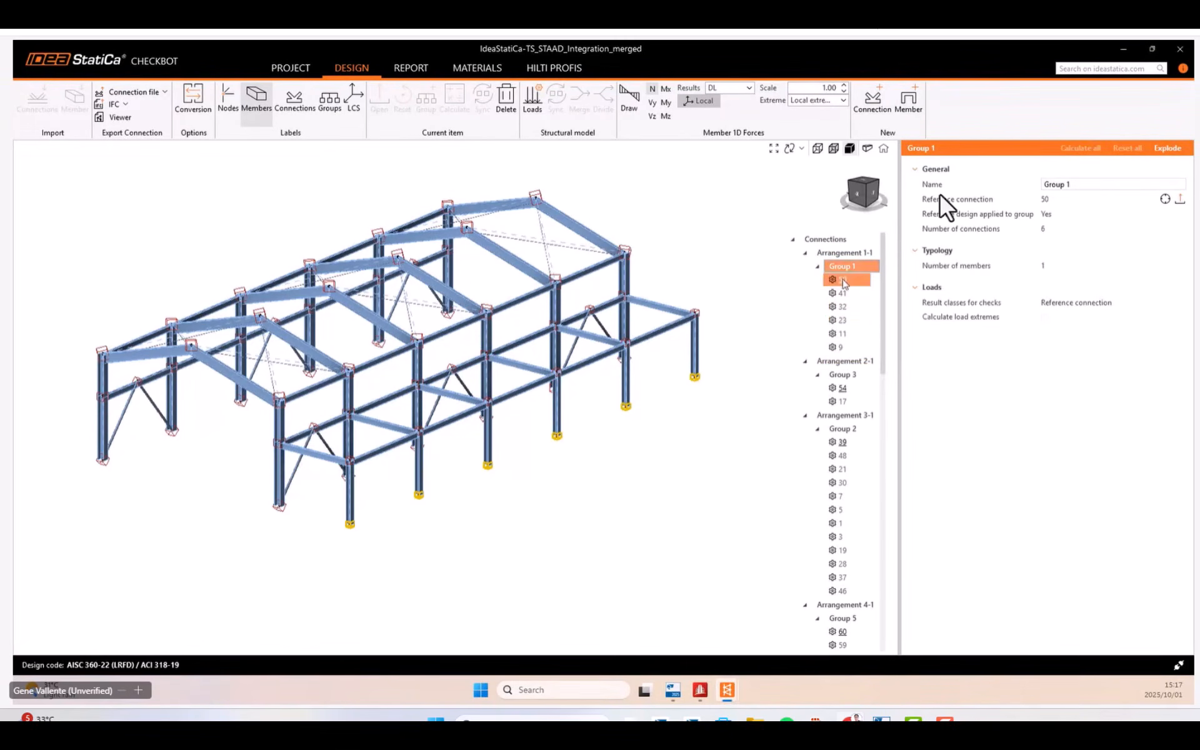
pyautogui.moveTo(477, 476); pyautogui.dragTo(608, 403, button='right')
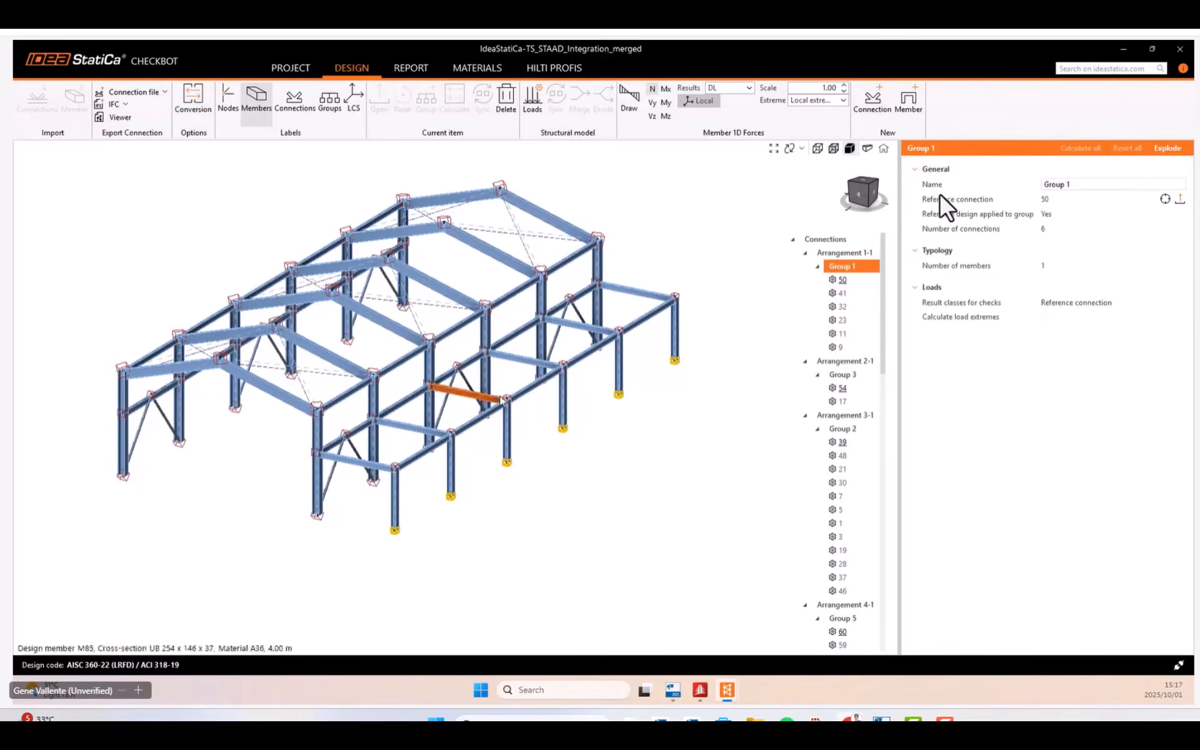
pyautogui.moveTo(617, 393)
pyautogui.mouseDown(button='middle')
pyautogui.moveTo(590, 403)
pyautogui.moveTo(619, 415)
pyautogui.mouseUp(button='middle')
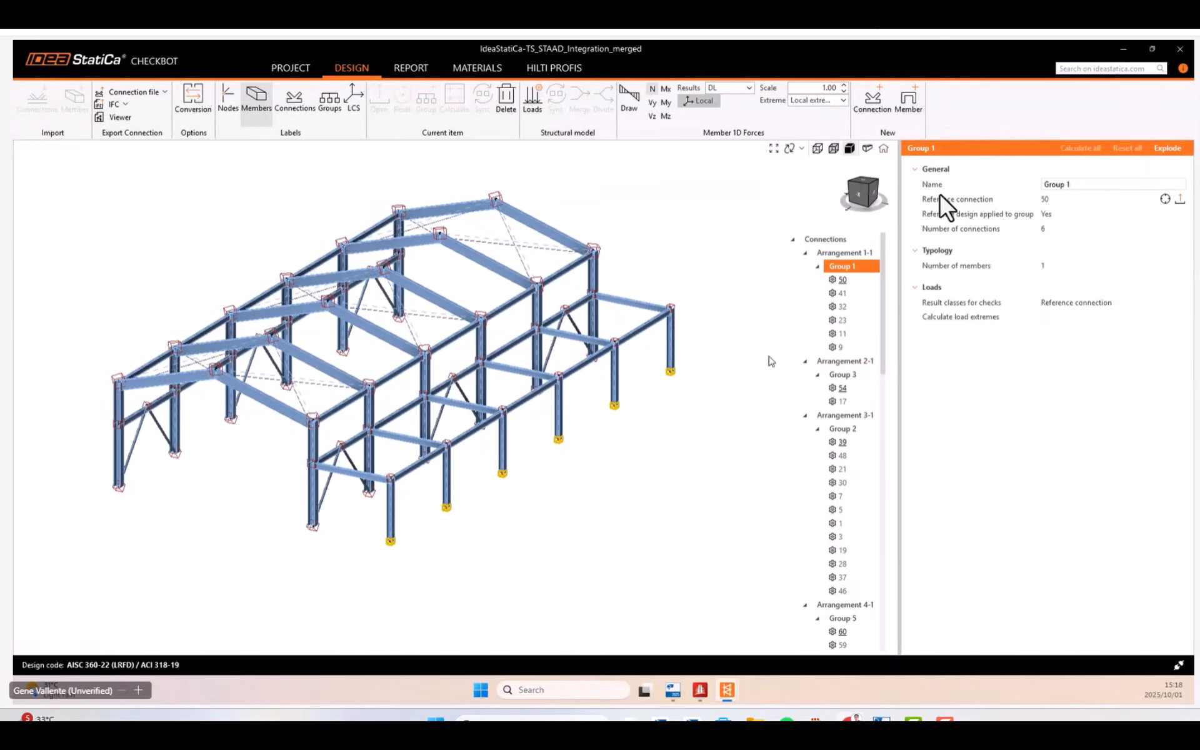
# Select Group 5 under Arrangement 4-1 and examine its highlighted brace-to-beam connections across the frame.
pyautogui.click(844, 455)
pyautogui.click(857, 430)
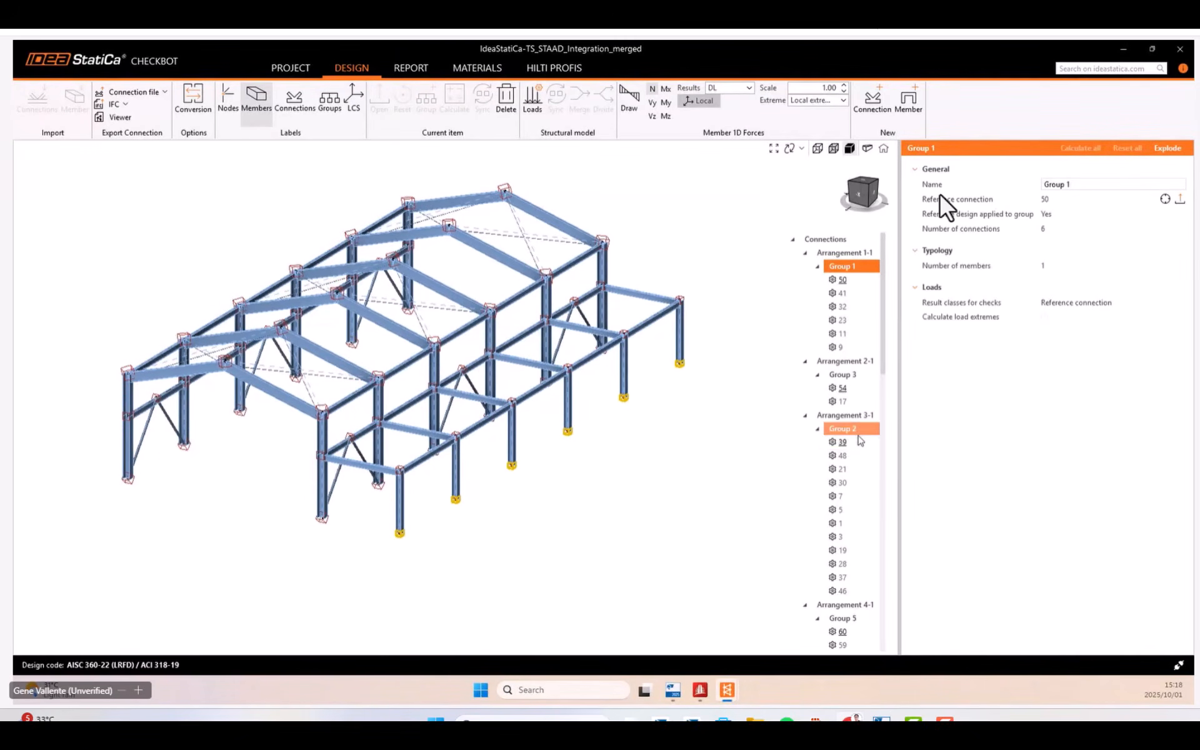
pyautogui.scroll(-3, 860, 437)
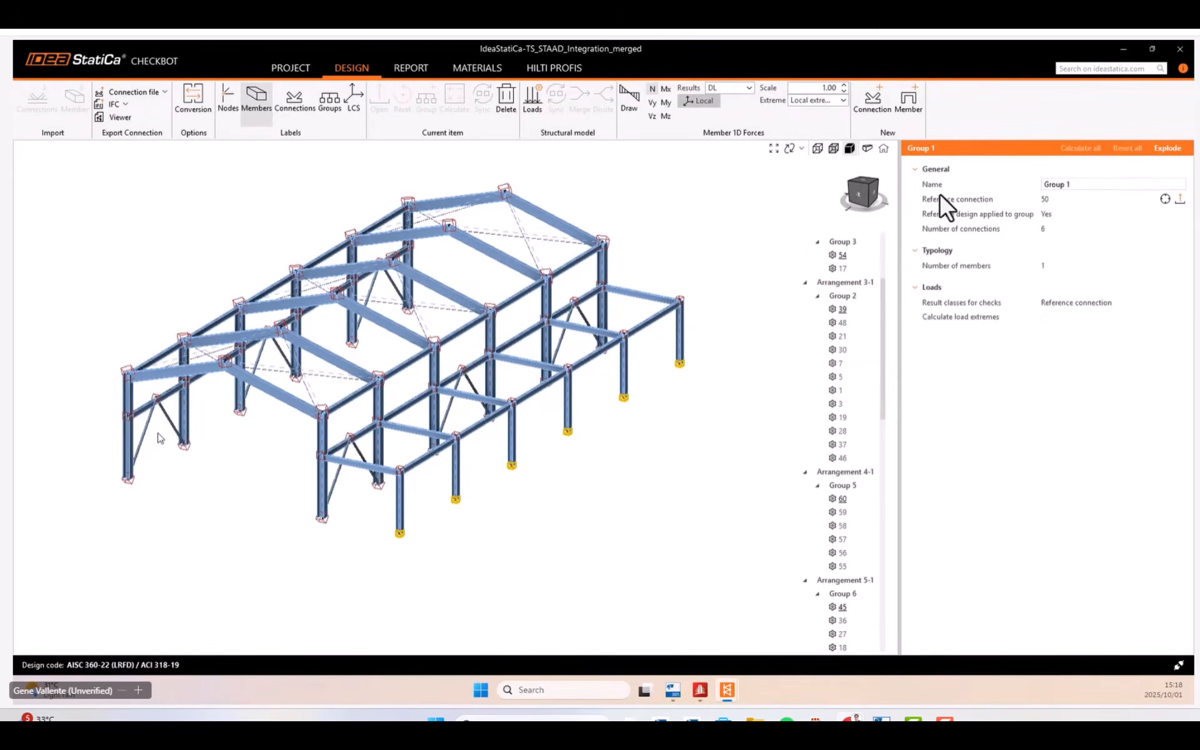
pyautogui.scroll(3, 161, 429)
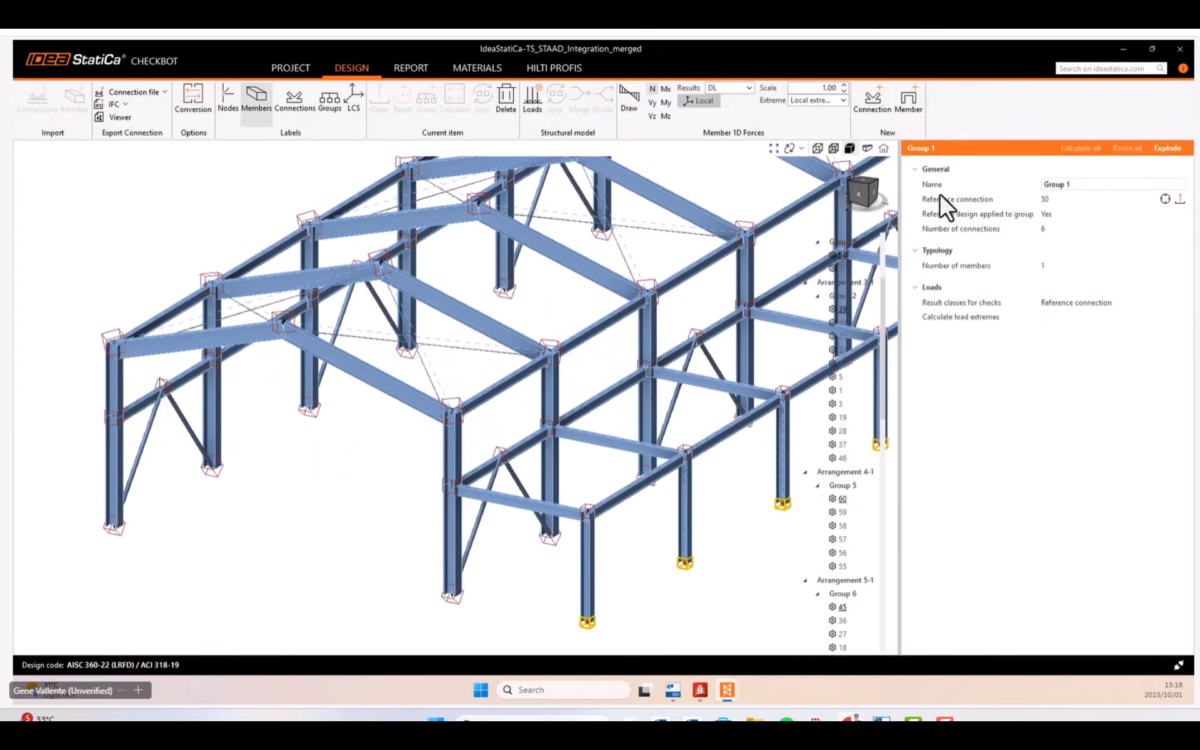
pyautogui.scroll(-3, 156, 412)
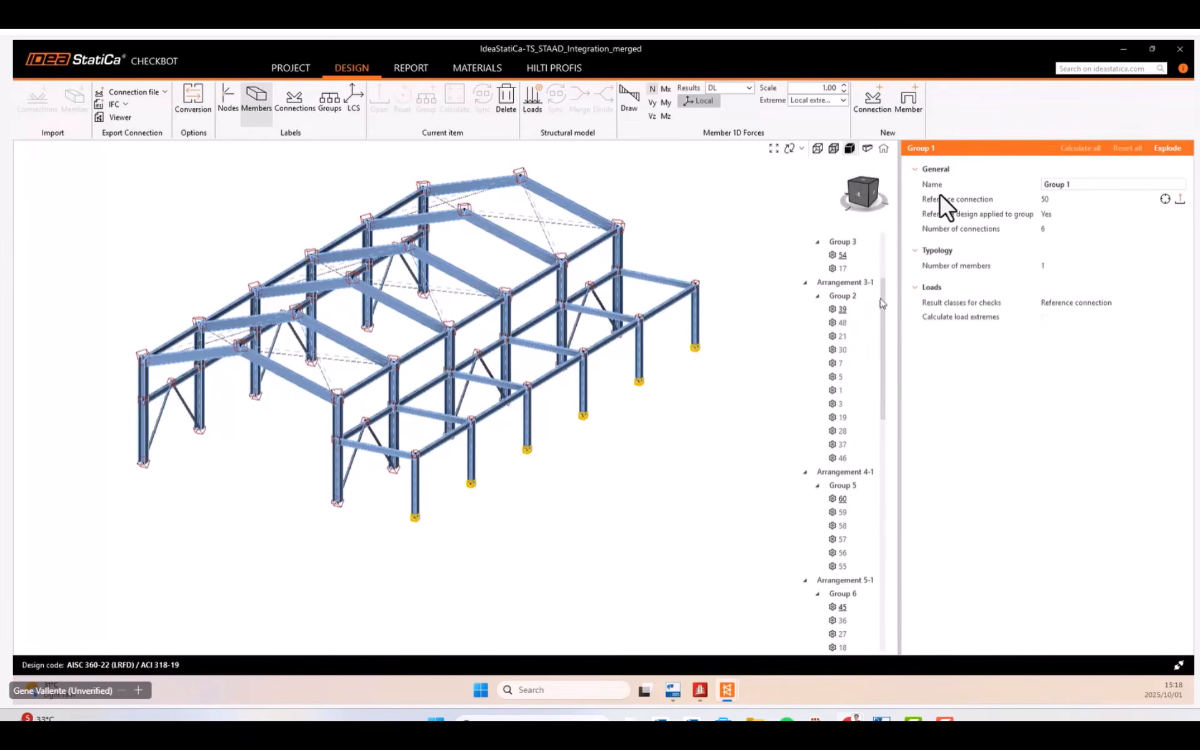
pyautogui.moveTo(882, 303); pyautogui.dragTo(885, 342)
pyautogui.click(877, 374)
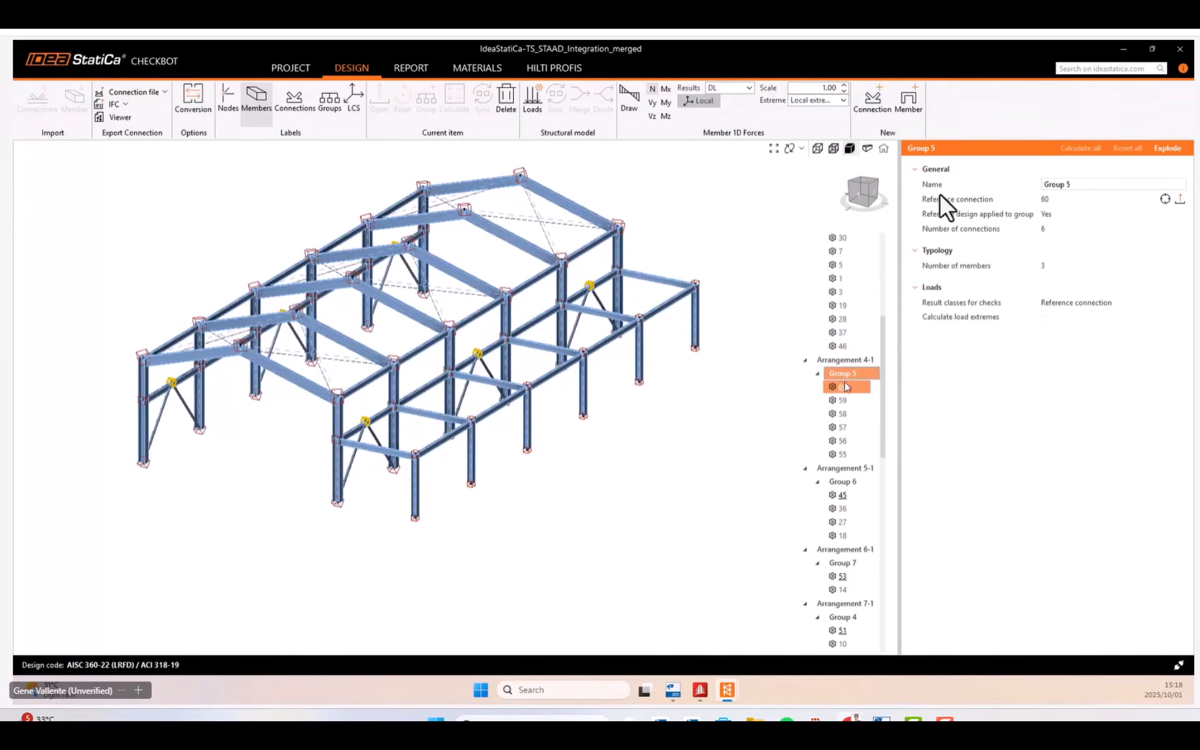
pyautogui.scroll(2, 162, 397)
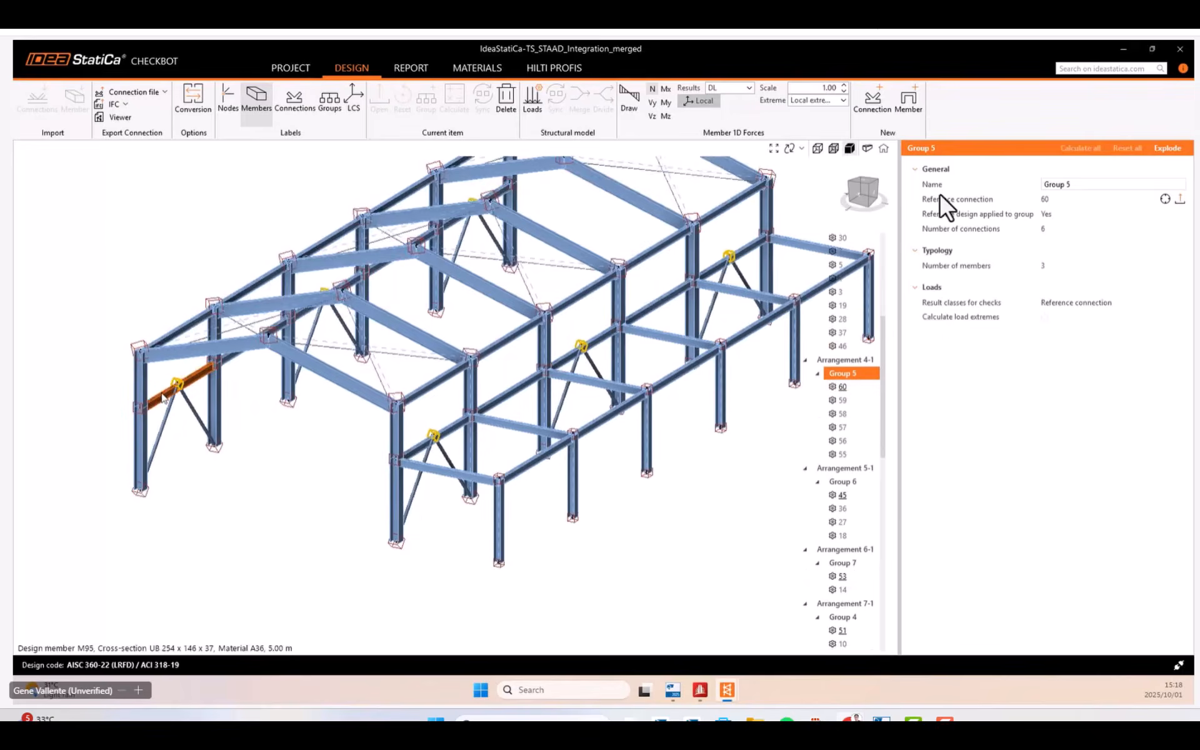
pyautogui.moveTo(163, 397); pyautogui.dragTo(367, 428, button='right')
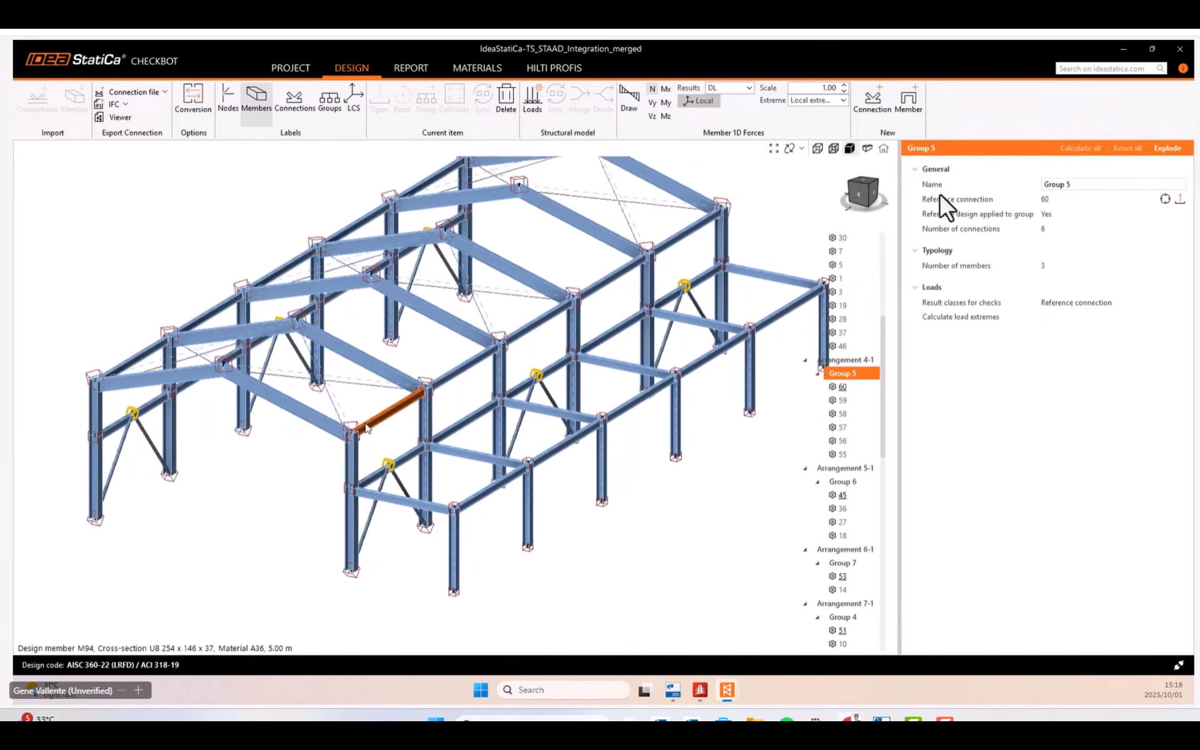
pyautogui.moveTo(367, 428); pyautogui.dragTo(297, 461, button='middle')
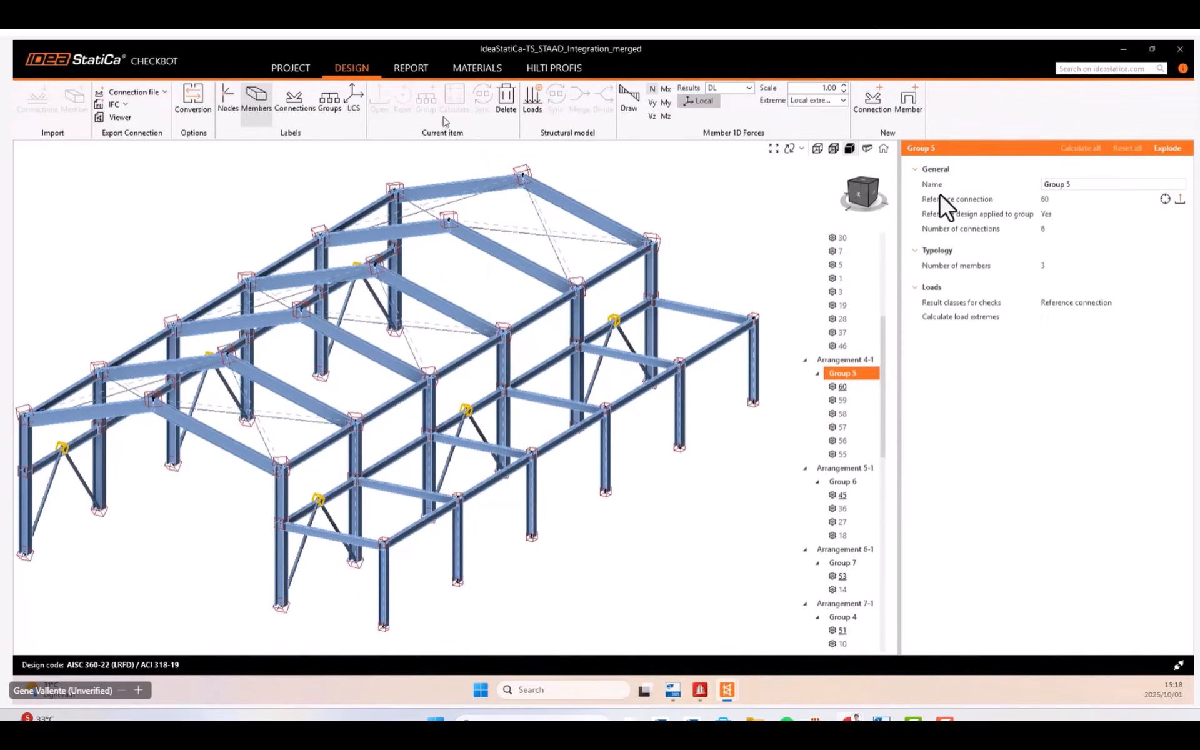
# Review the imported load cases, combinations and result classes for checks in the Load configurator, and close it without saving.
pyautogui.click(533, 97)
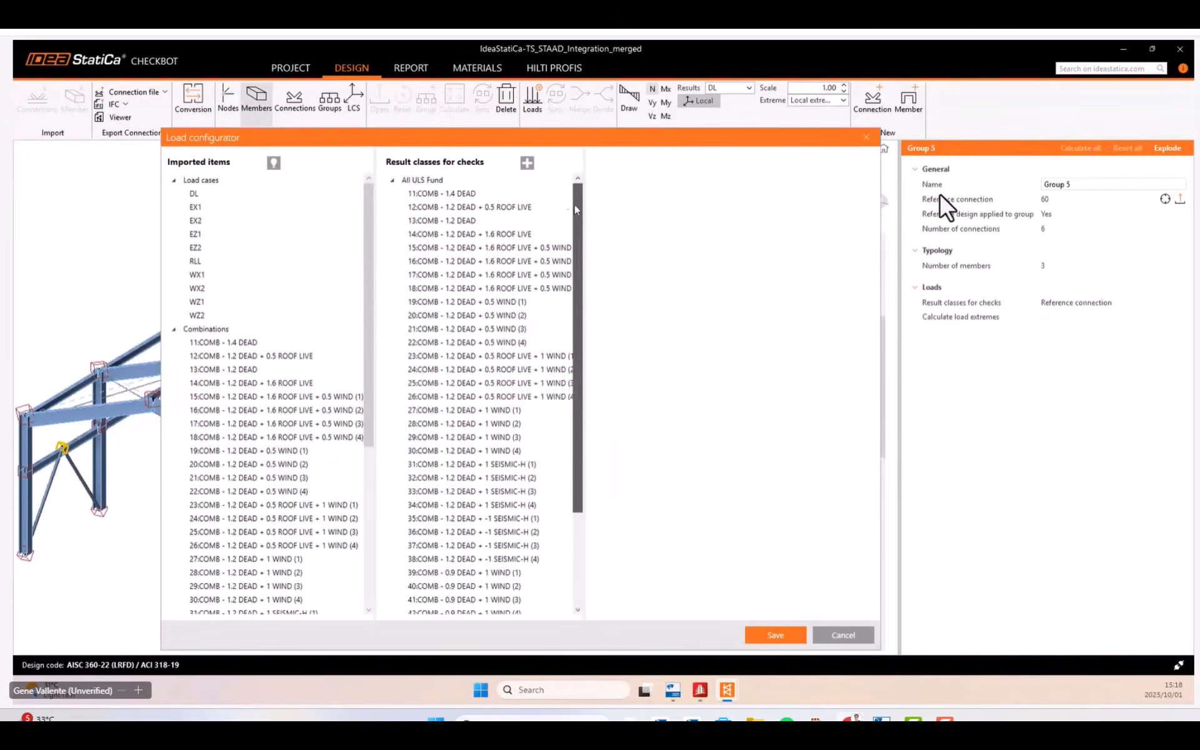
pyautogui.moveTo(575, 204)
pyautogui.mouseDown()
pyautogui.moveTo(572, 322)
pyautogui.moveTo(550, 210)
pyautogui.moveTo(571, 210)
pyautogui.moveTo(572, 433)
pyautogui.moveTo(566, 287)
pyautogui.moveTo(583, 182)
pyautogui.mouseUp()
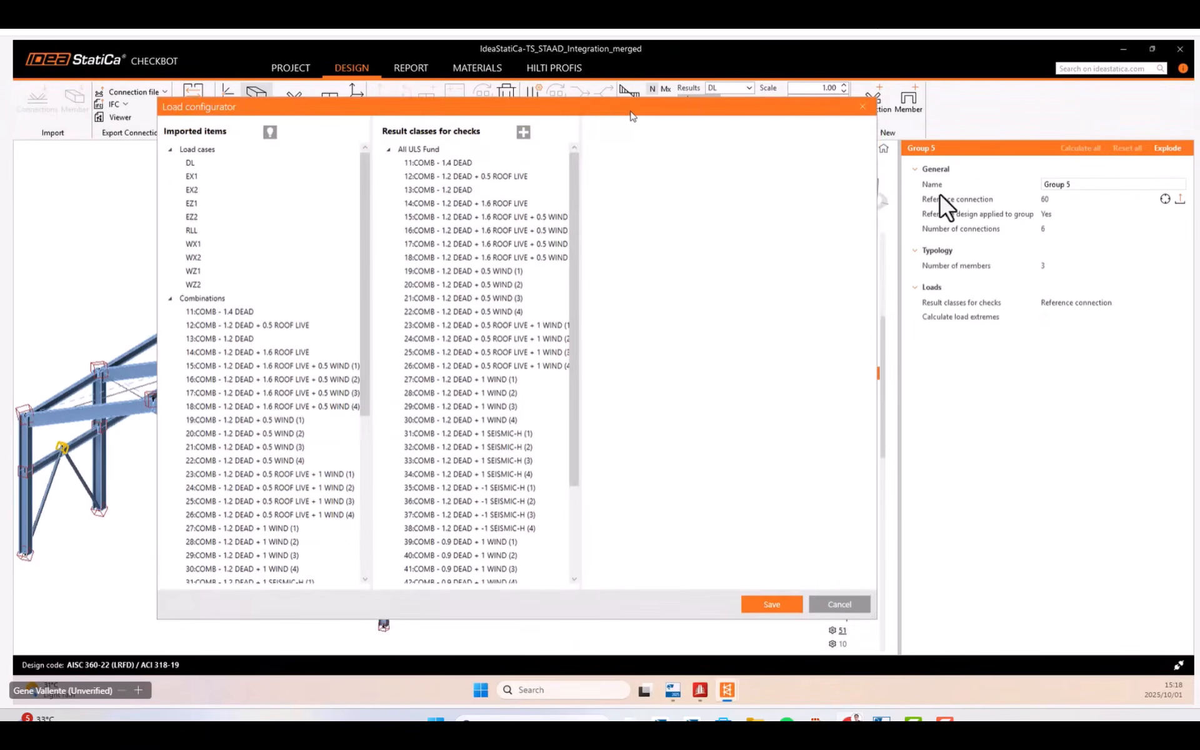
pyautogui.click(843, 634)
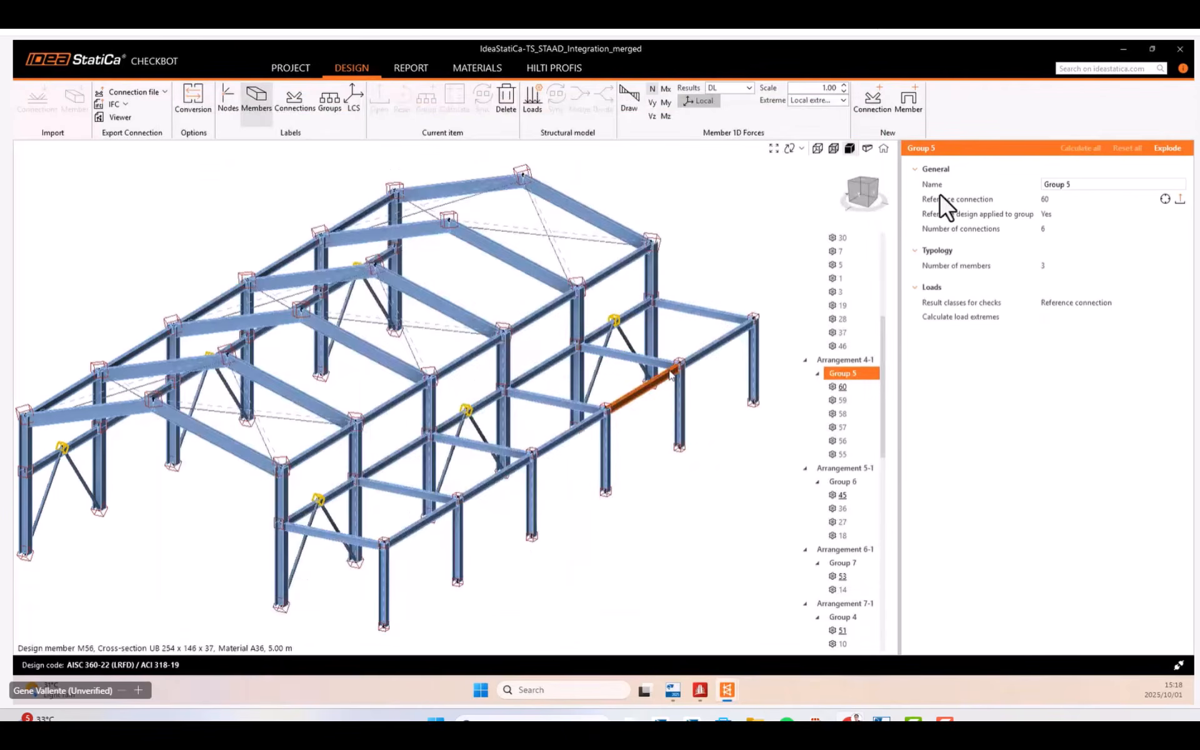
# Enable the calculation of load extremes for Group 5.
pyautogui.moveTo(547, 388); pyautogui.dragTo(570, 391, button='middle')
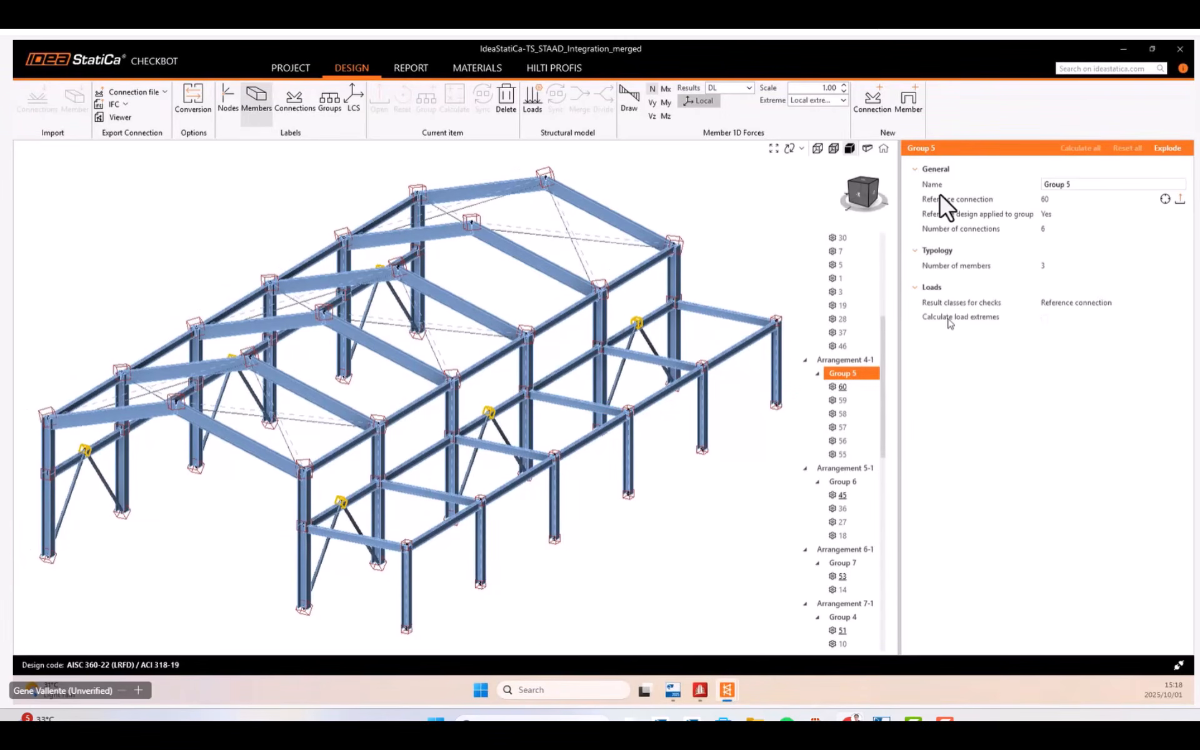
pyautogui.moveTo(949, 322)
pyautogui.click(1045, 321)
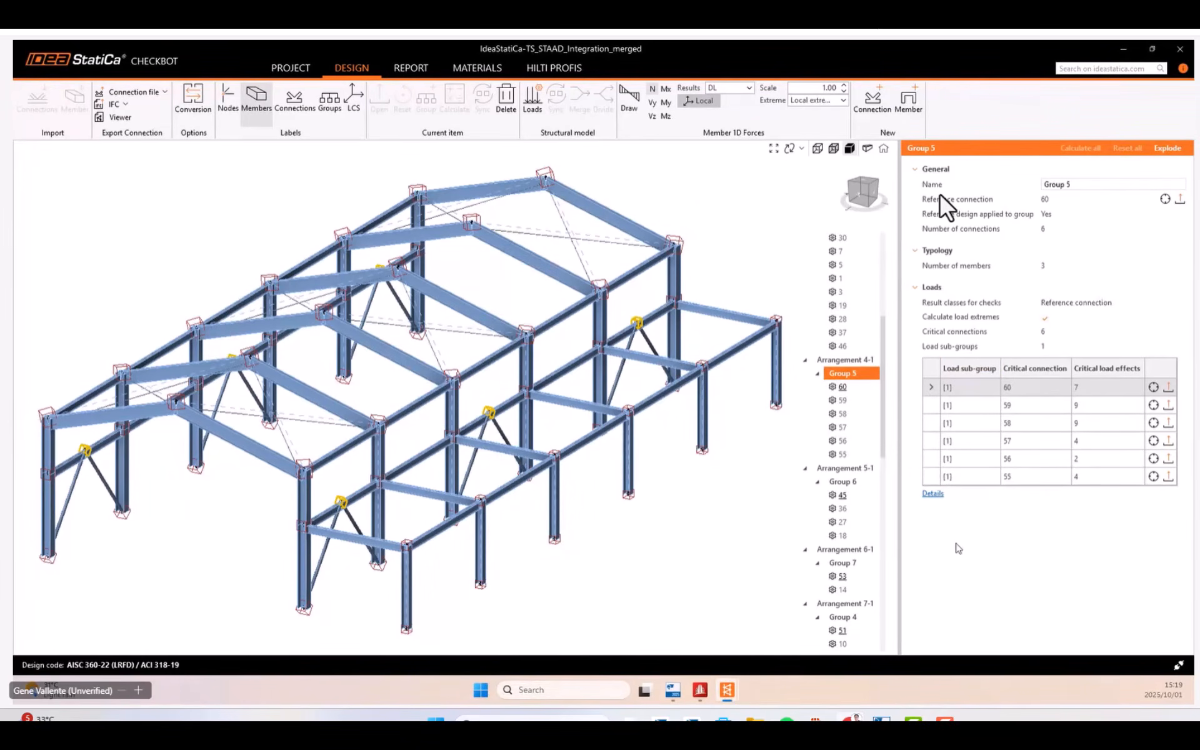
# Open Group 5's reference connection 60 in the Connection application and view it from the other side.
pyautogui.click(843, 387)
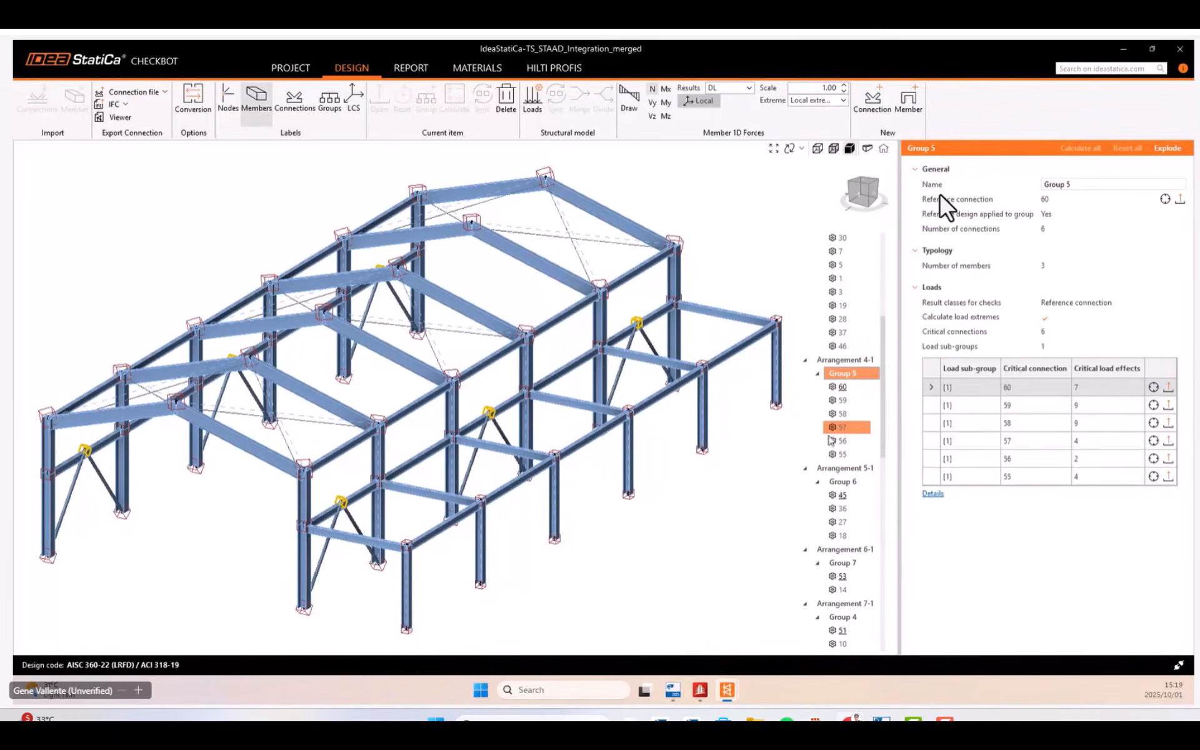
pyautogui.rightClick(850, 380)
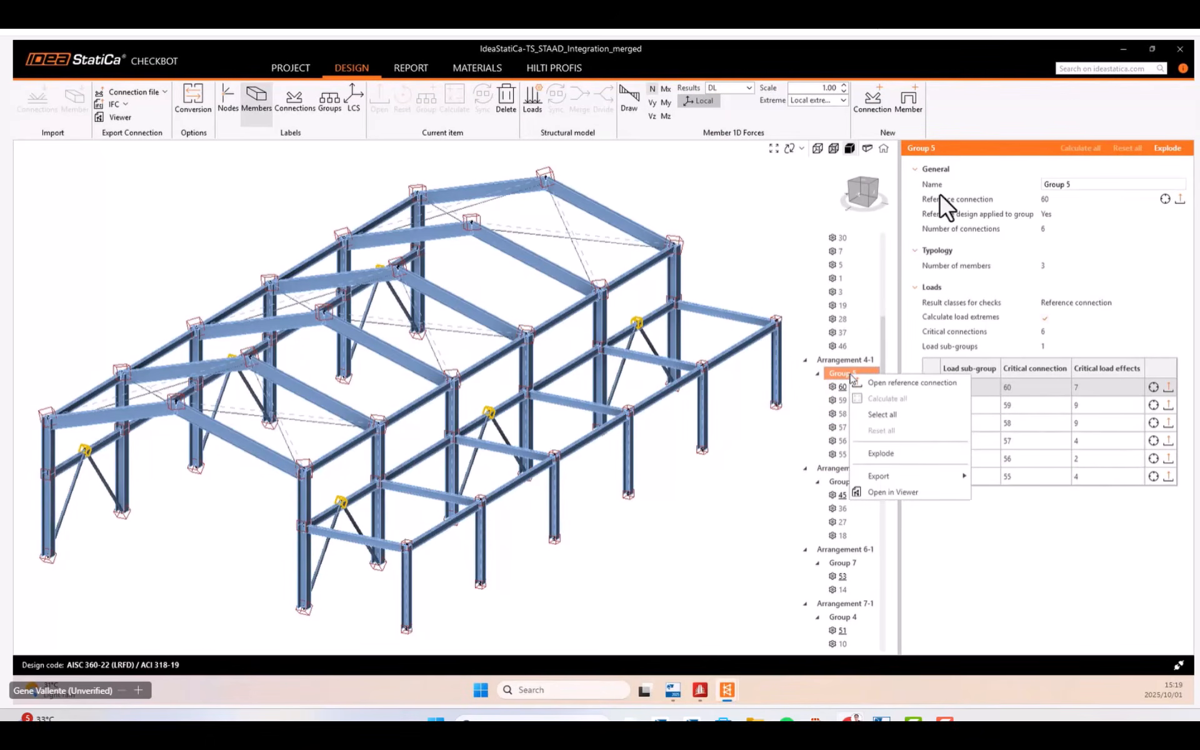
pyautogui.click(926, 389)
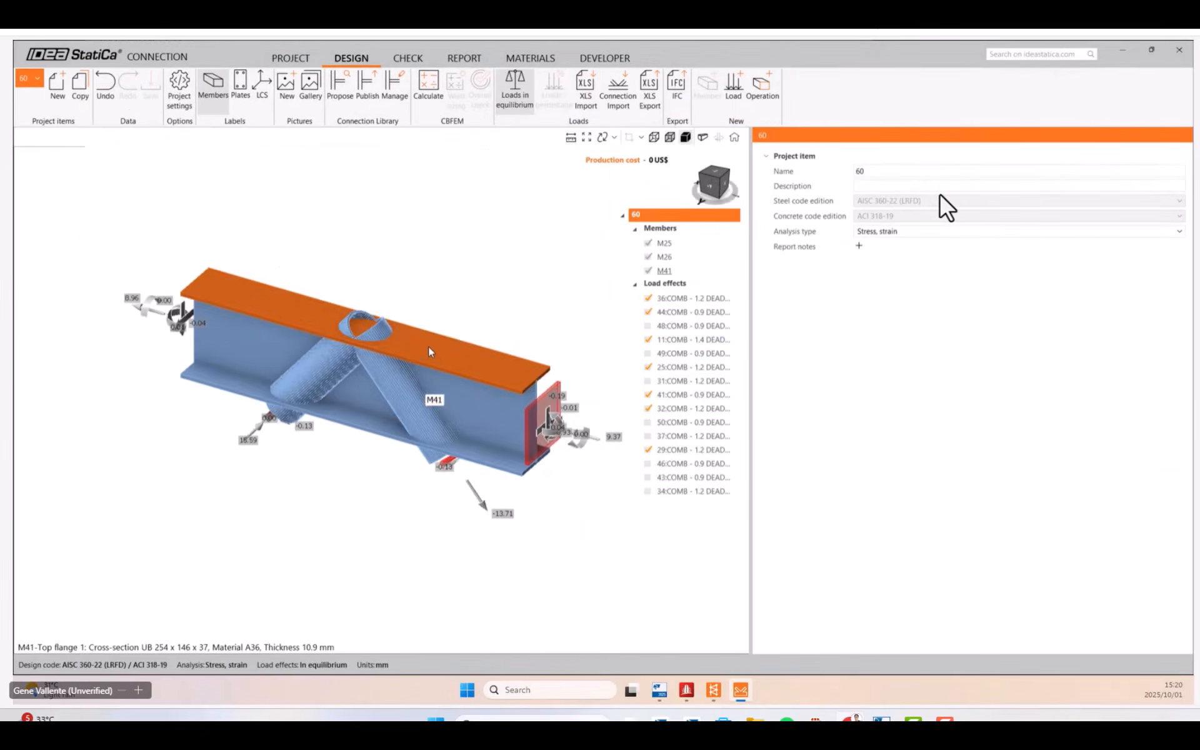
pyautogui.moveTo(429, 352); pyautogui.dragTo(407, 440, button='right')
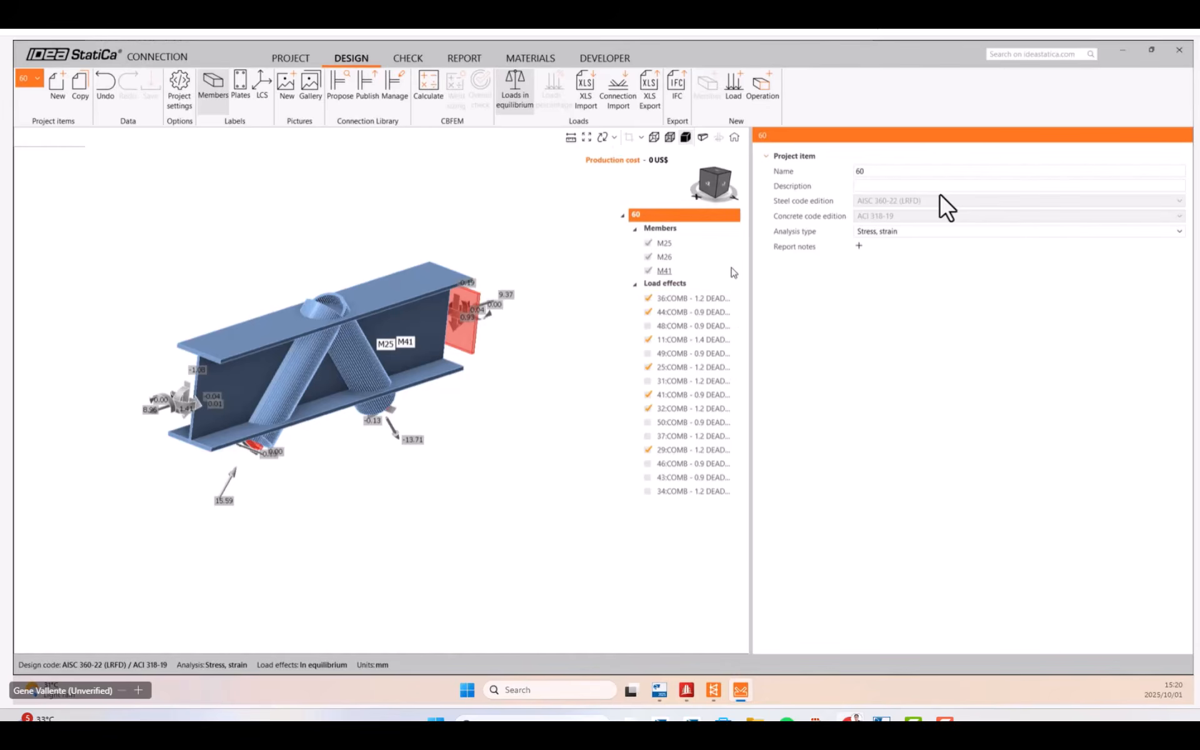
pyautogui.moveTo(713, 688)
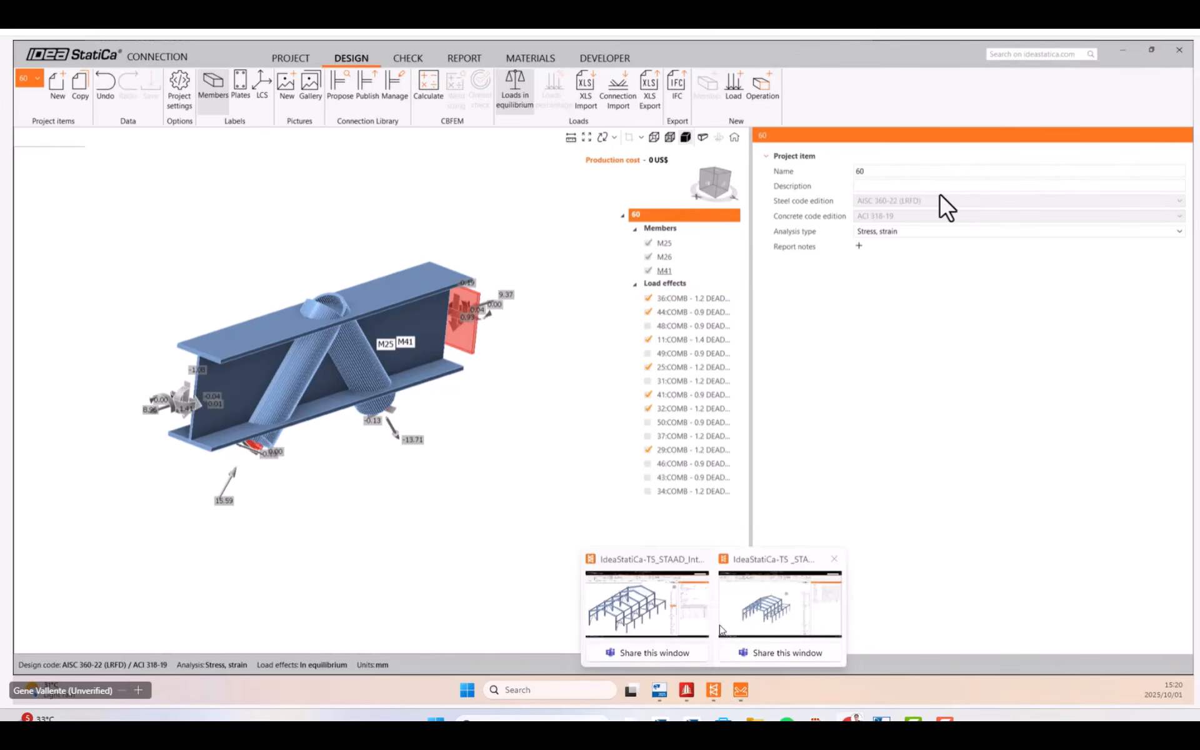
pyautogui.click(722, 628)
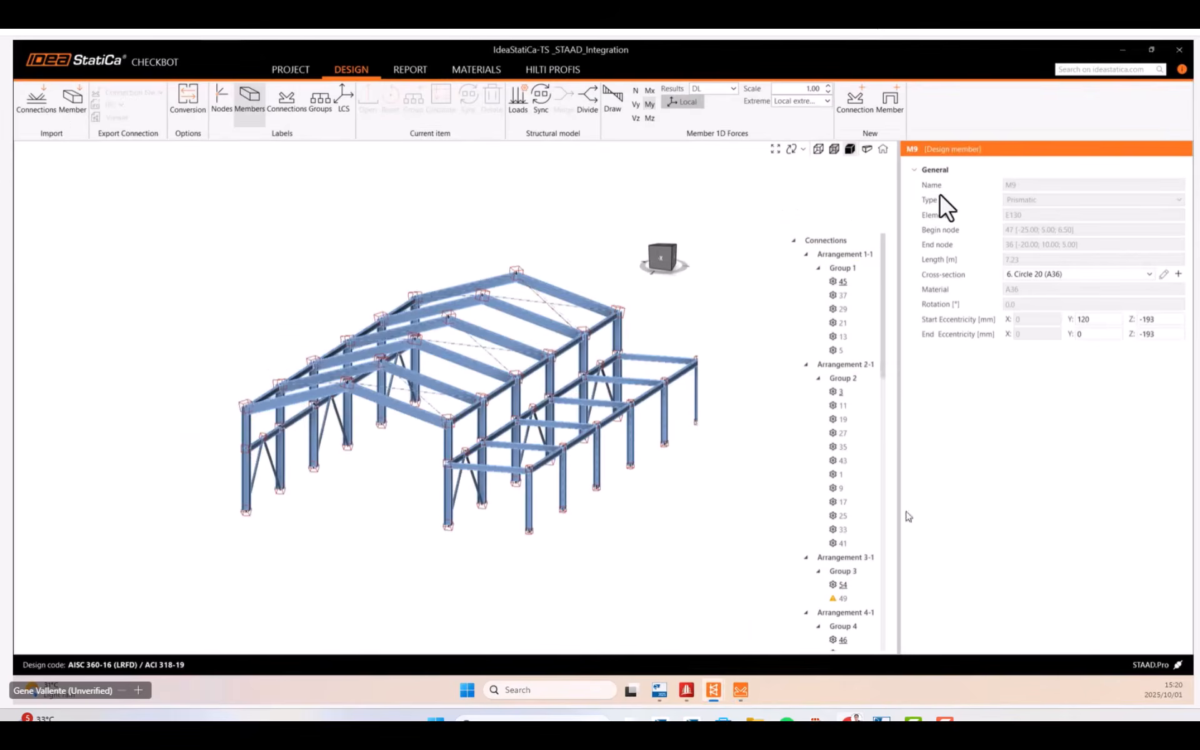
pyautogui.click(1123, 51)
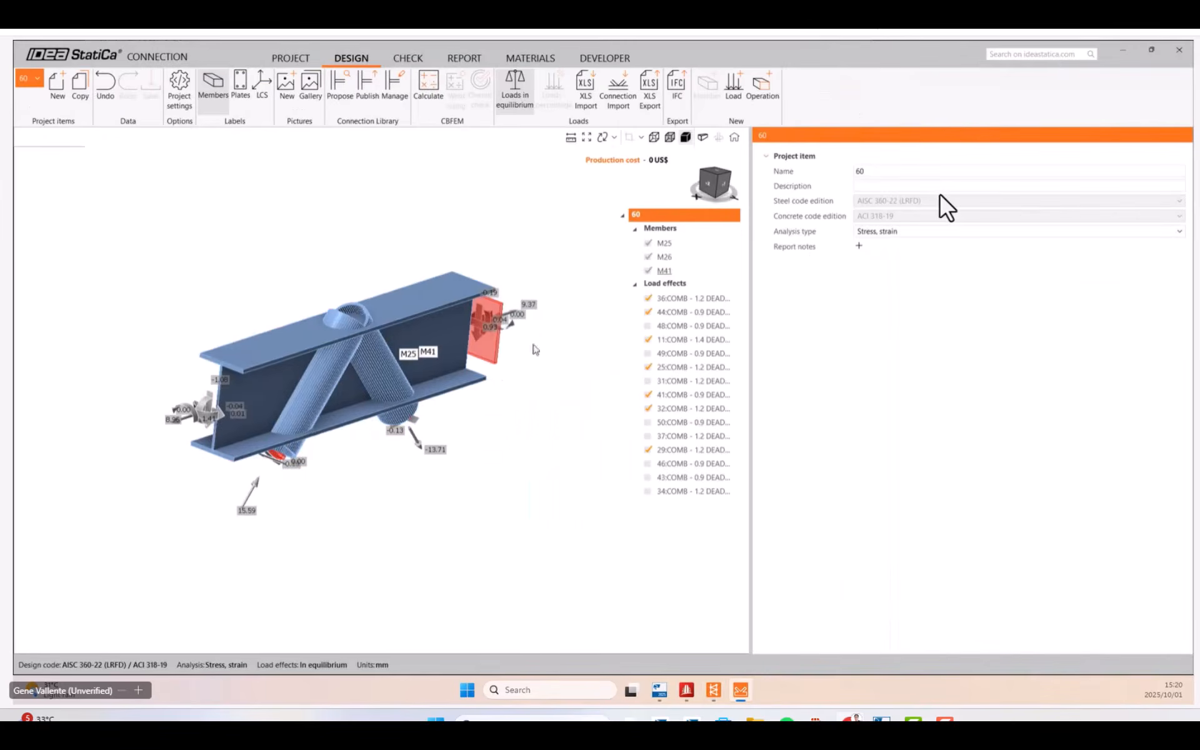
# Examine how the tubular braces M25 and M26 meet beam M41 in connection 60.
pyautogui.scroll(3, 382, 359)
pyautogui.moveTo(392, 417); pyautogui.dragTo(386, 432, button='middle')
pyautogui.moveTo(368, 361); pyautogui.dragTo(286, 304, button='middle')
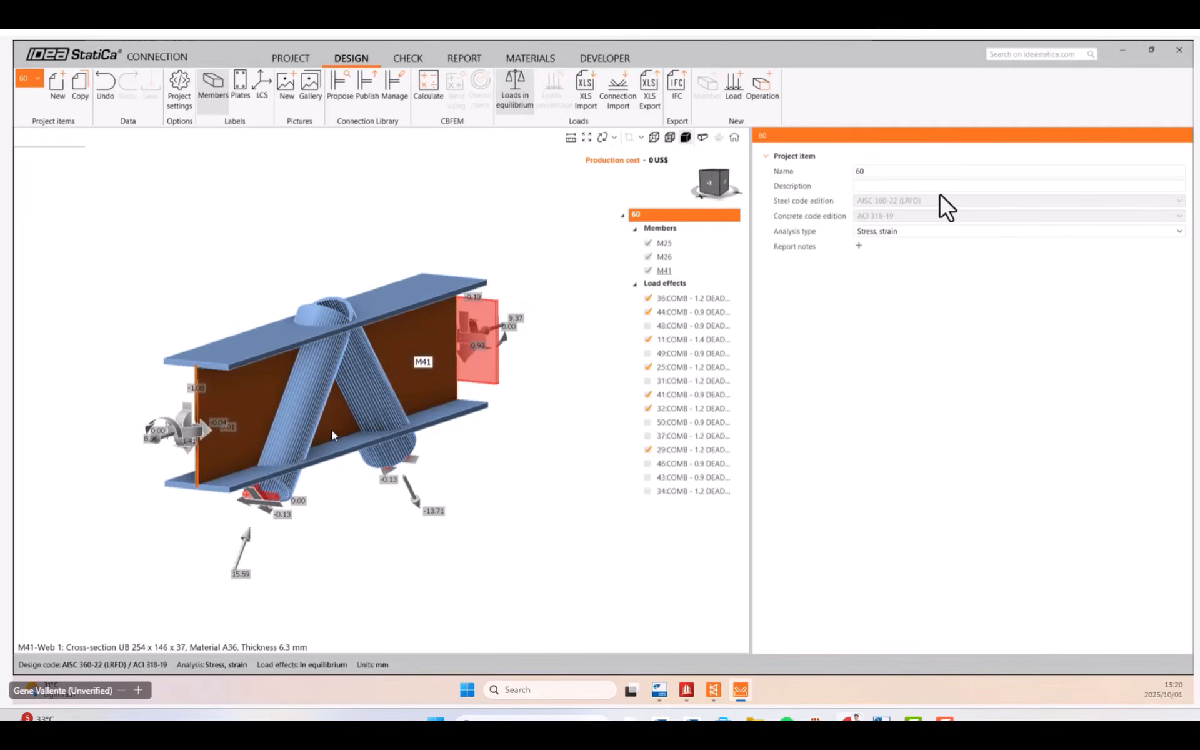
pyautogui.scroll(2, 337, 416)
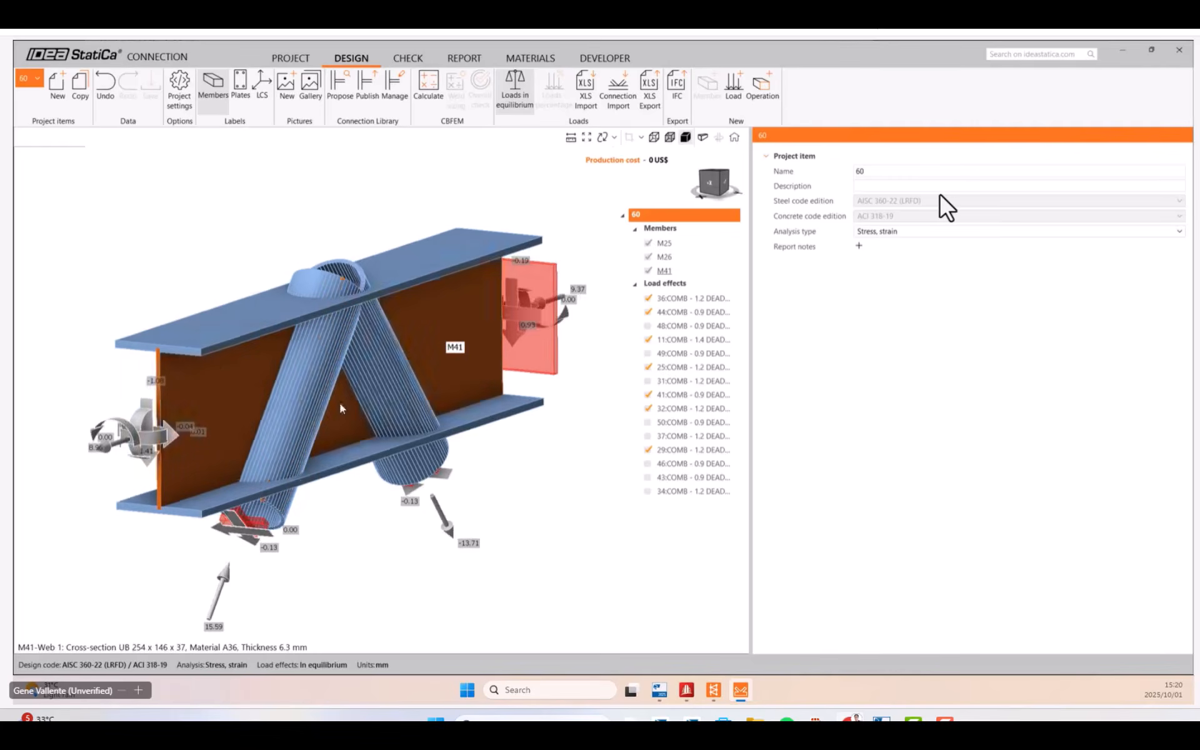
pyautogui.moveTo(339, 404); pyautogui.dragTo(366, 408, button='right')
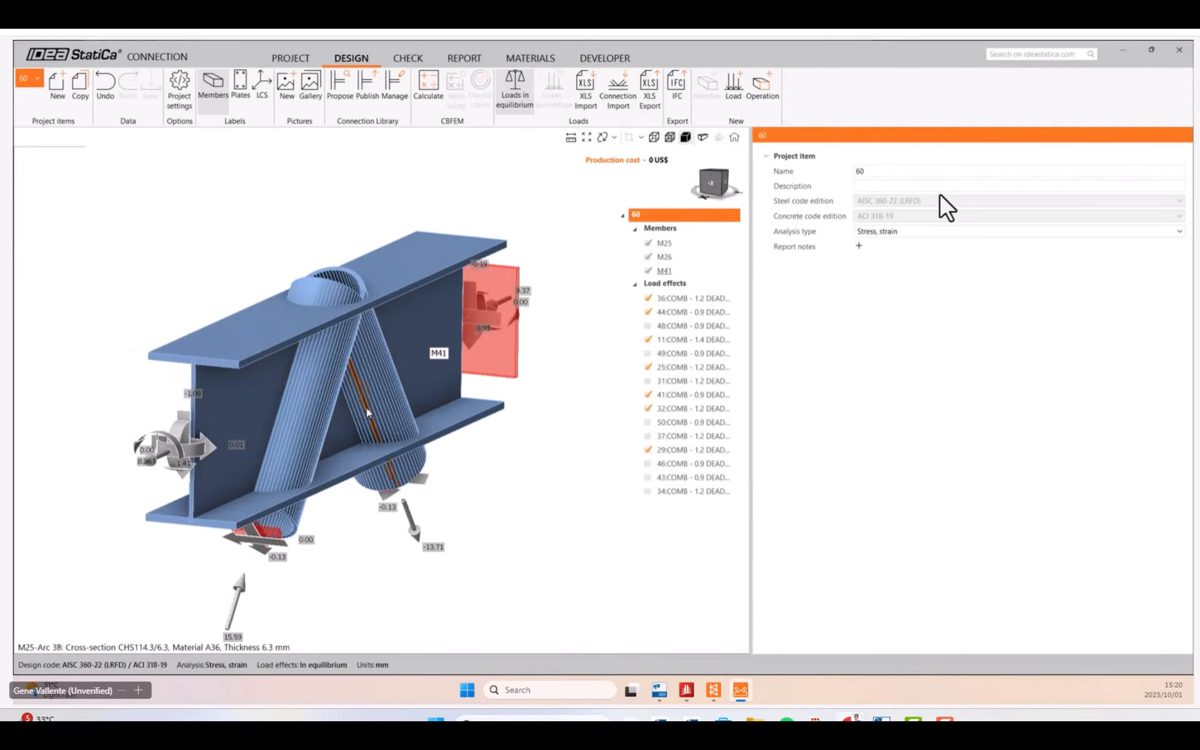
pyautogui.moveTo(371, 288); pyautogui.dragTo(373, 286, button='middle')
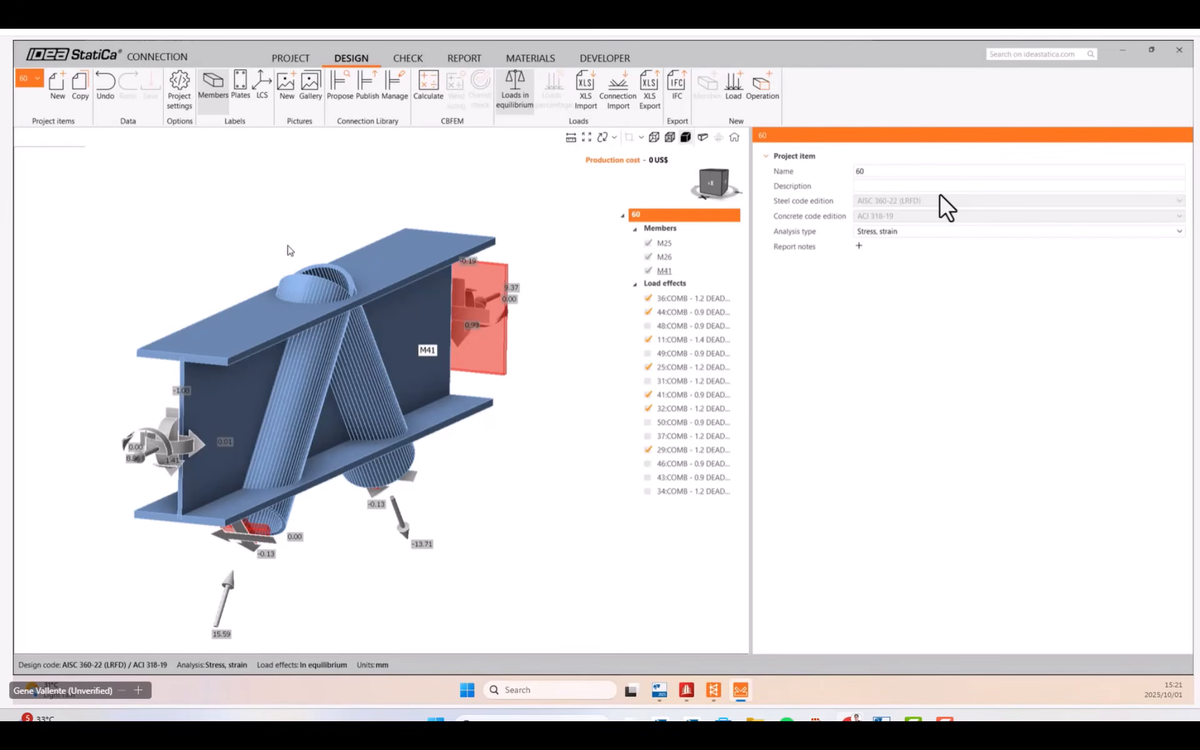
pyautogui.moveTo(290, 250); pyautogui.dragTo(348, 214, button='middle')
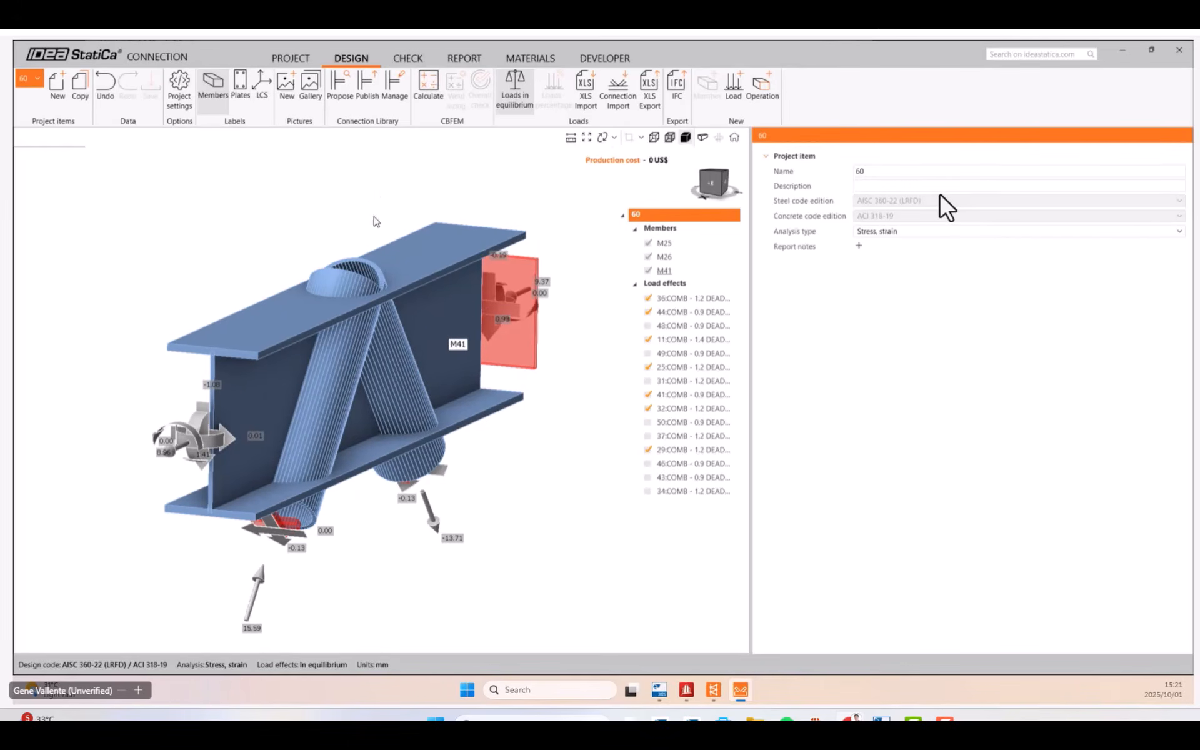
# Apply the personal Connection Library design 60TR, a bolted gusset with stiffeners, to connection 60, keeping A36 steel, E70xx welds and 16 A325M bolts.
pyautogui.click(340, 88)
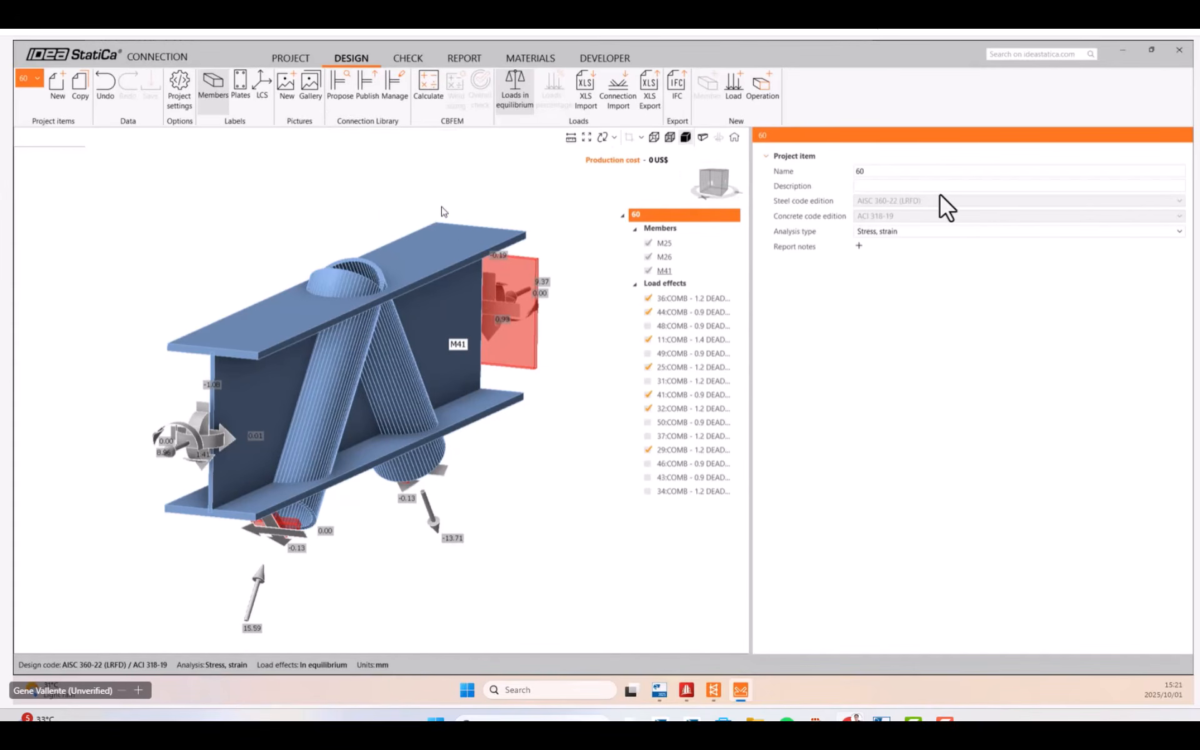
pyautogui.moveTo(570, 183); pyautogui.dragTo(703, 214)
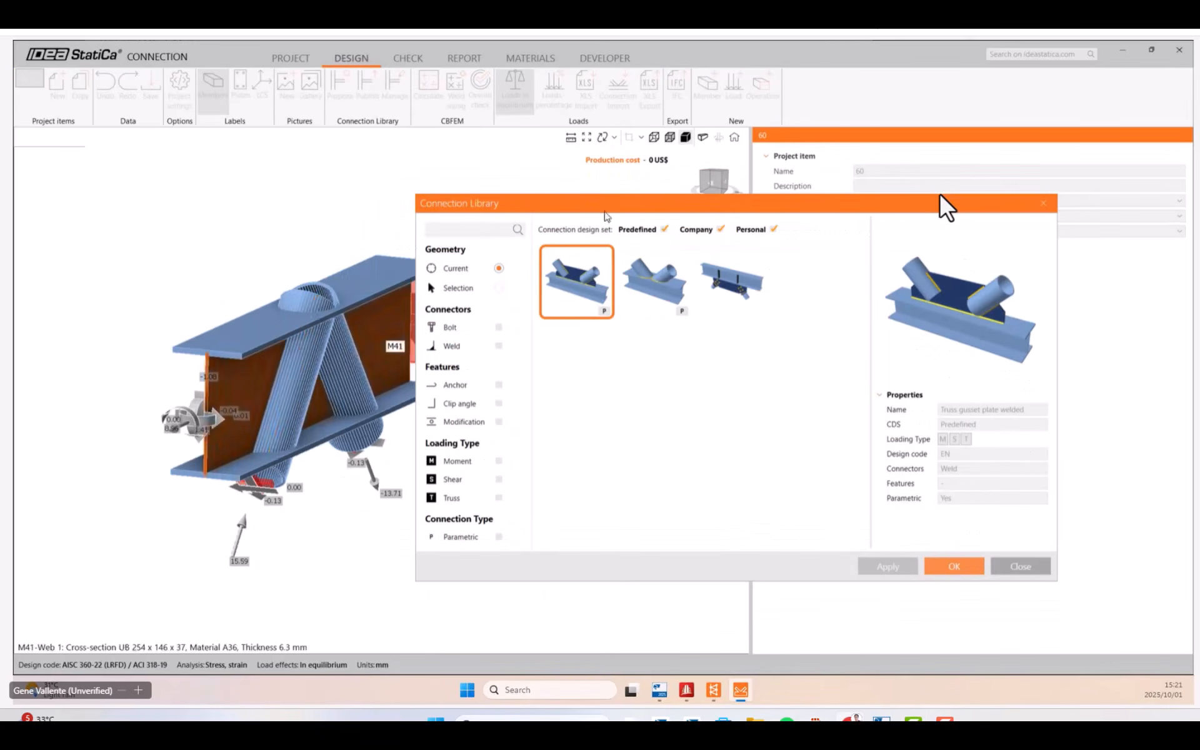
pyautogui.moveTo(606, 216); pyautogui.dragTo(682, 196)
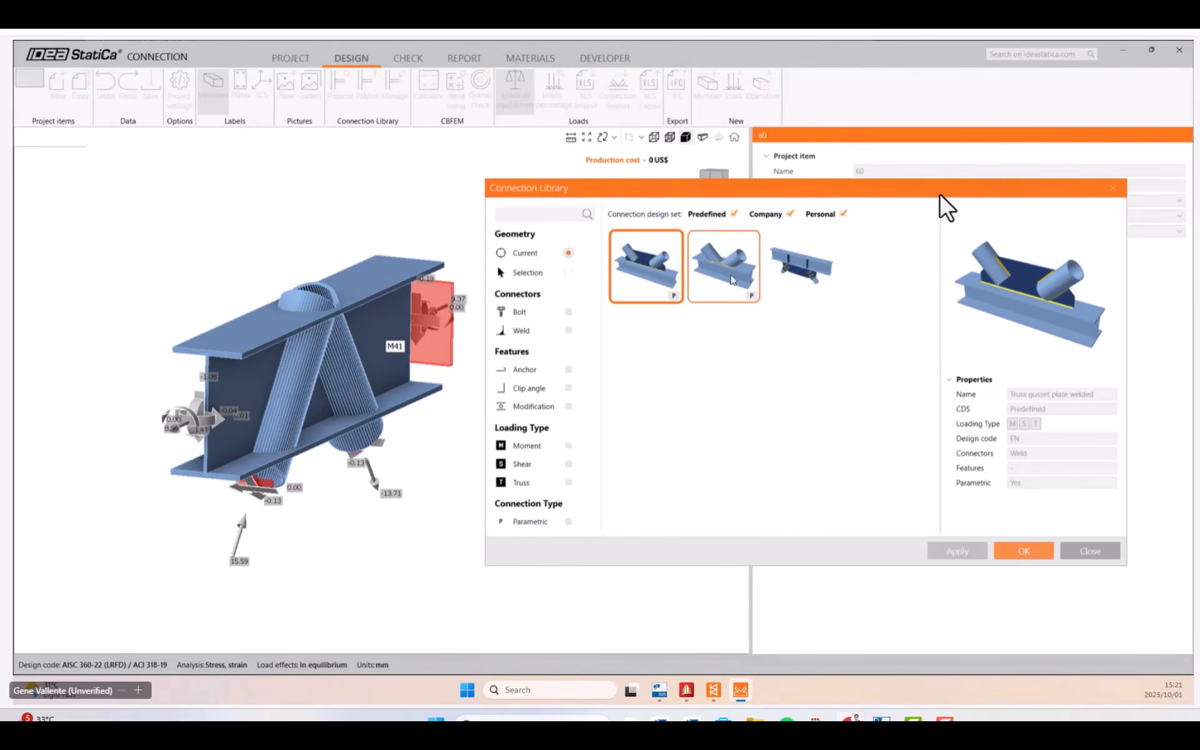
pyautogui.click(813, 267)
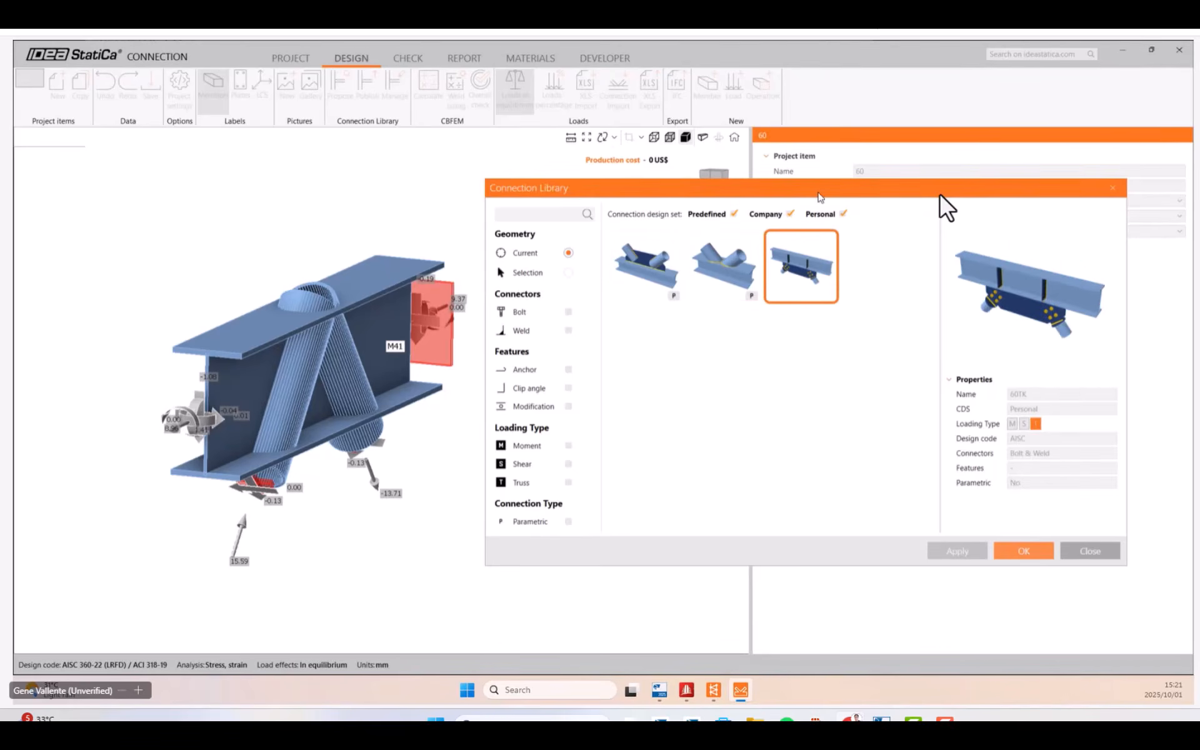
pyautogui.click(1032, 553)
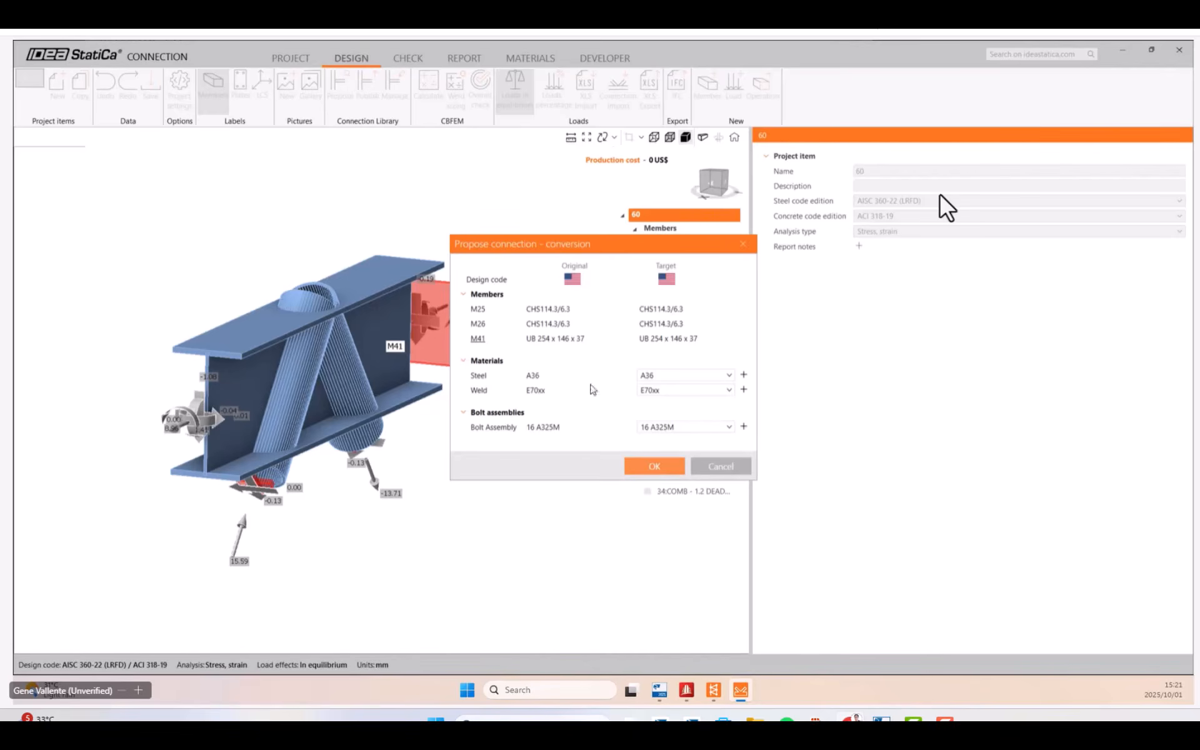
pyautogui.click(652, 467)
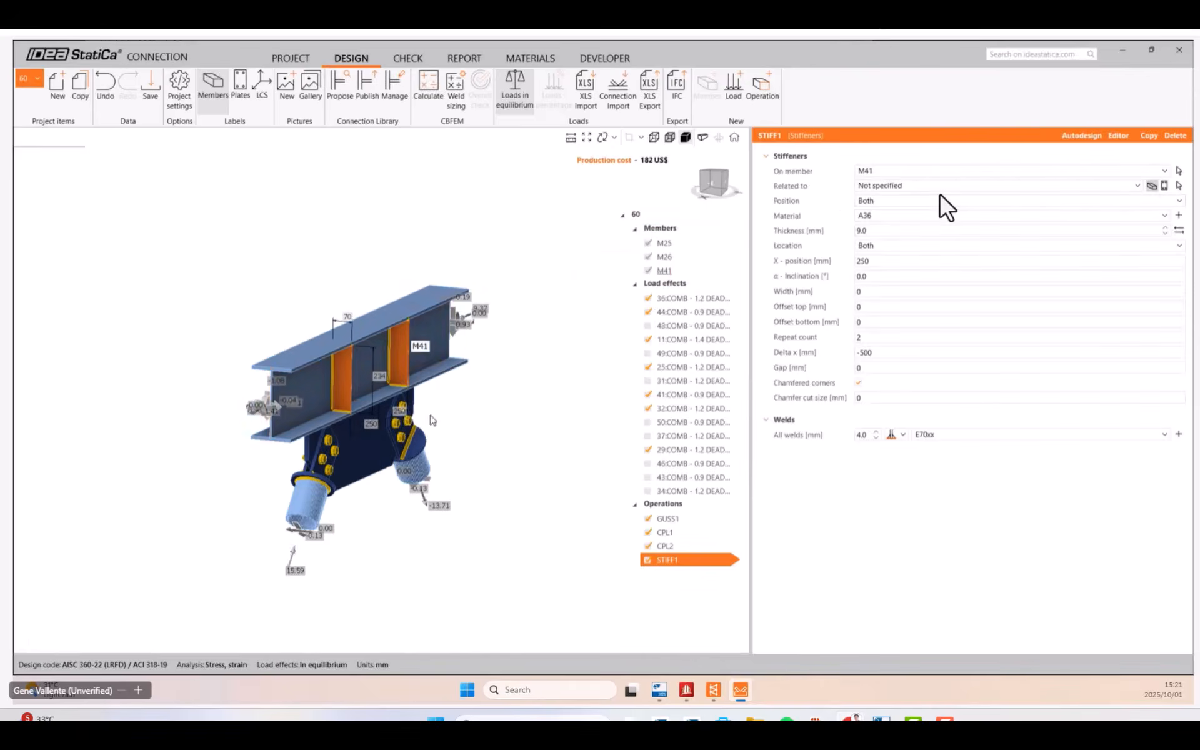
# Save the bolted gusset and stiffener design of connection 60 and close it to return to the Checkbot project.
pyautogui.scroll(3, 381, 422)
pyautogui.moveTo(400, 414); pyautogui.dragTo(458, 362, button='middle')
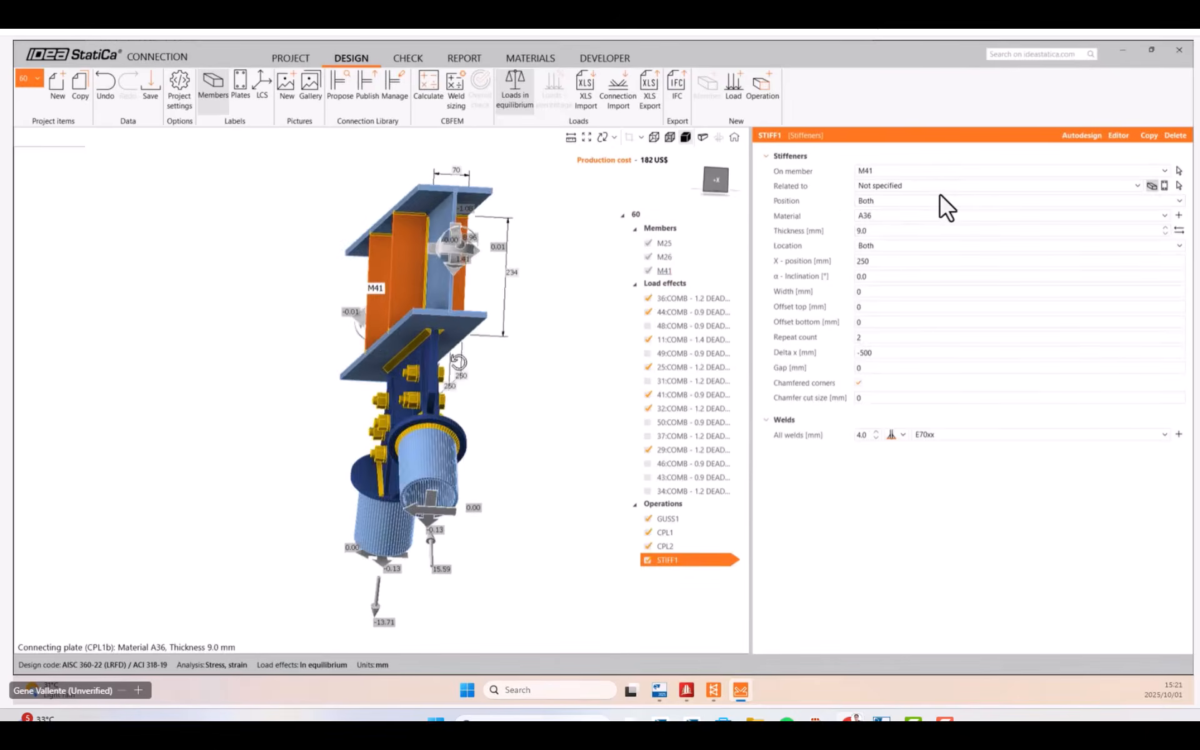
pyautogui.scroll(-3, 305, 381)
pyautogui.moveTo(352, 370); pyautogui.dragTo(482, 156, button='middle')
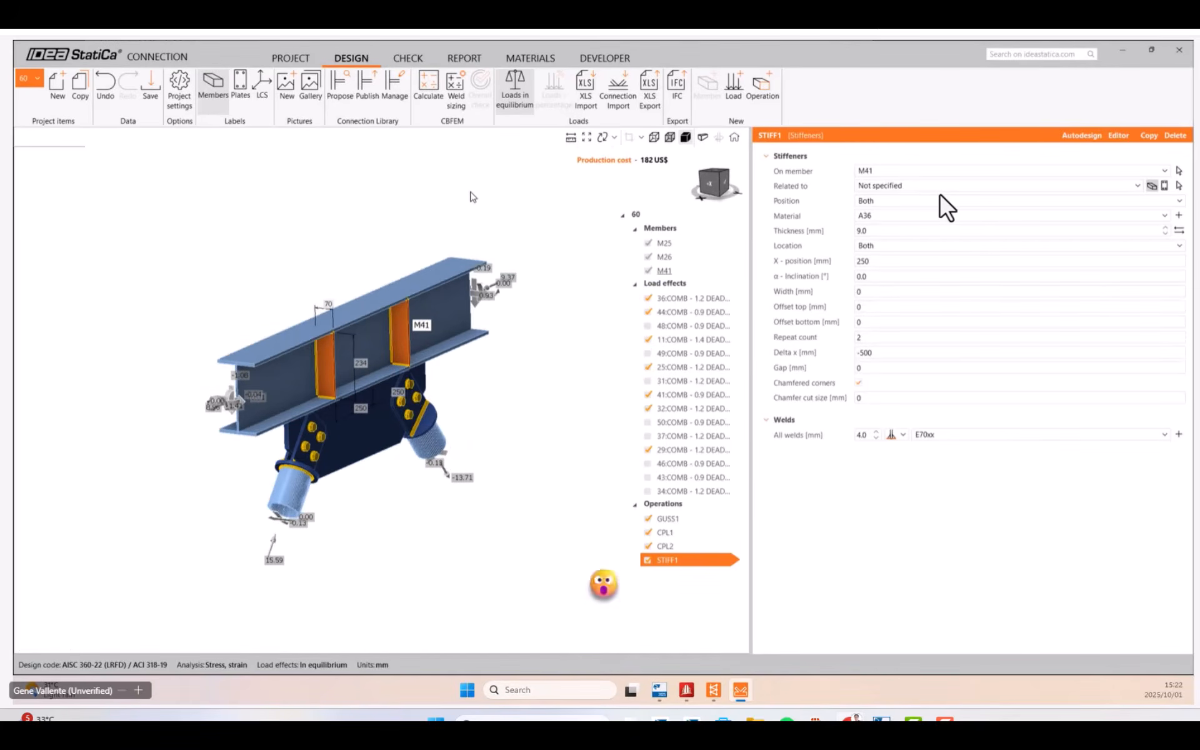
pyautogui.scroll(3, 404, 376)
pyautogui.moveTo(404, 377); pyautogui.dragTo(412, 366, button='middle')
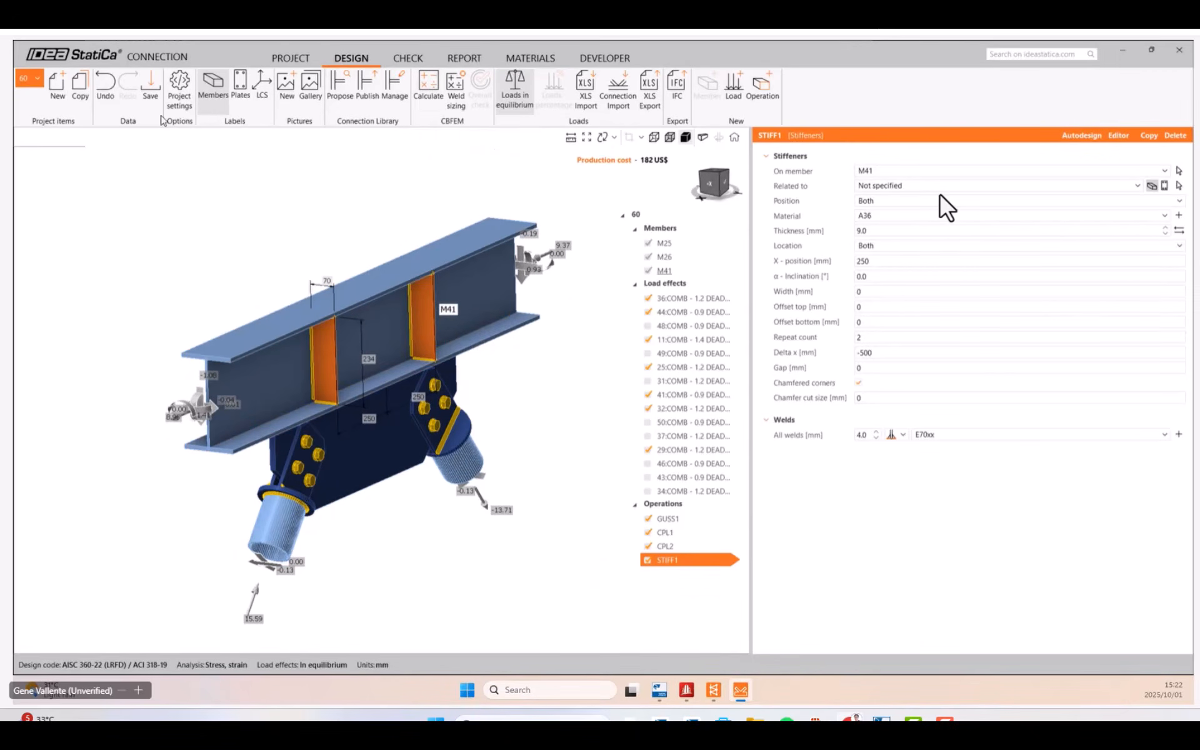
pyautogui.click(150, 100)
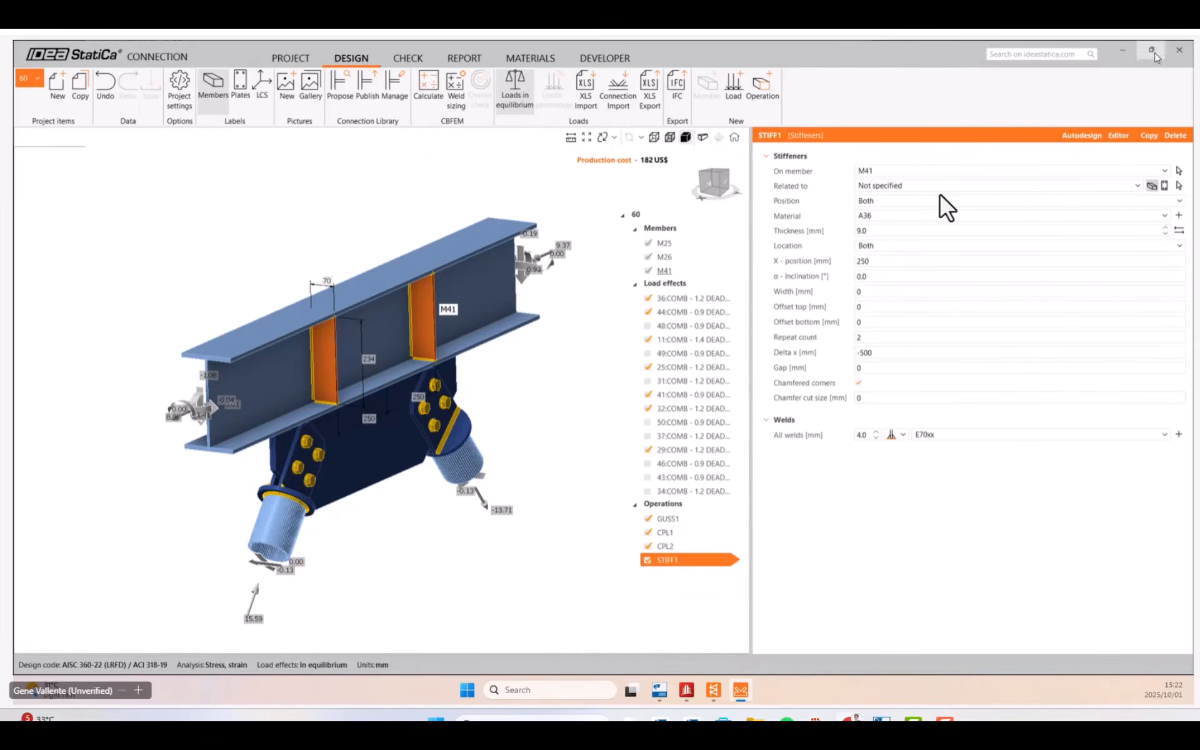
pyautogui.click(1178, 50)
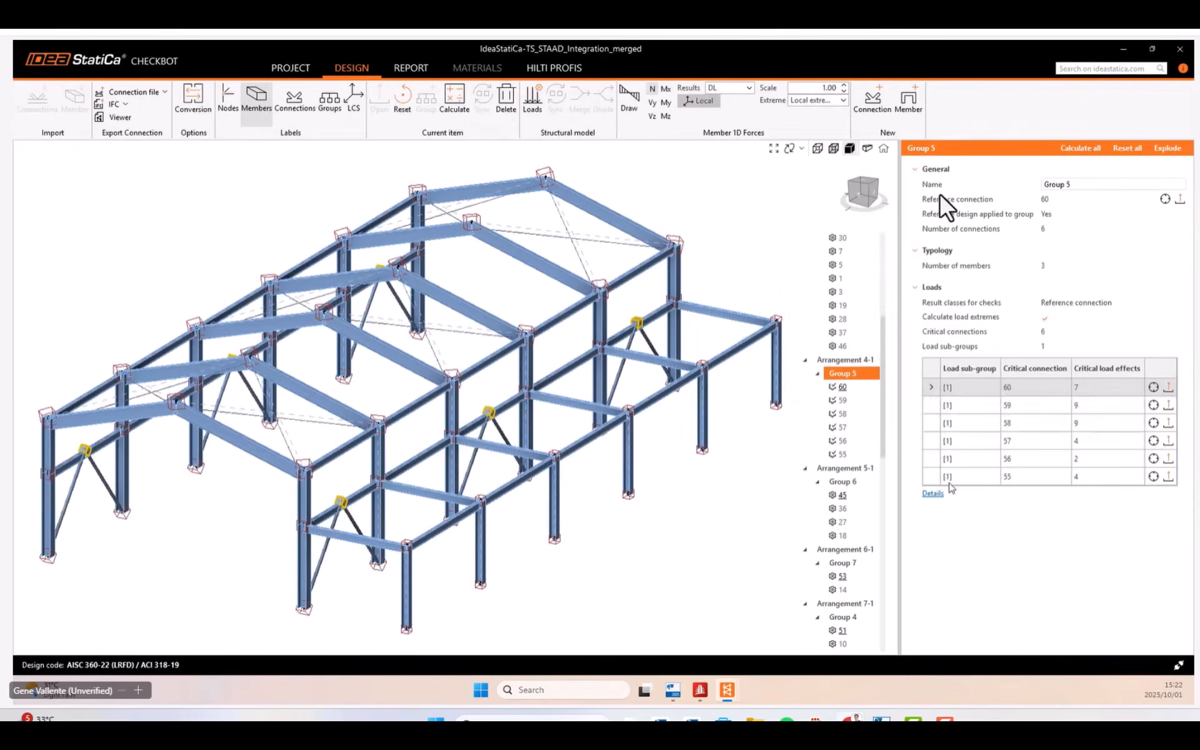
# Run the calculation of all connections in Group 5 and follow their status in the project tree.
pyautogui.rightClick(856, 379)
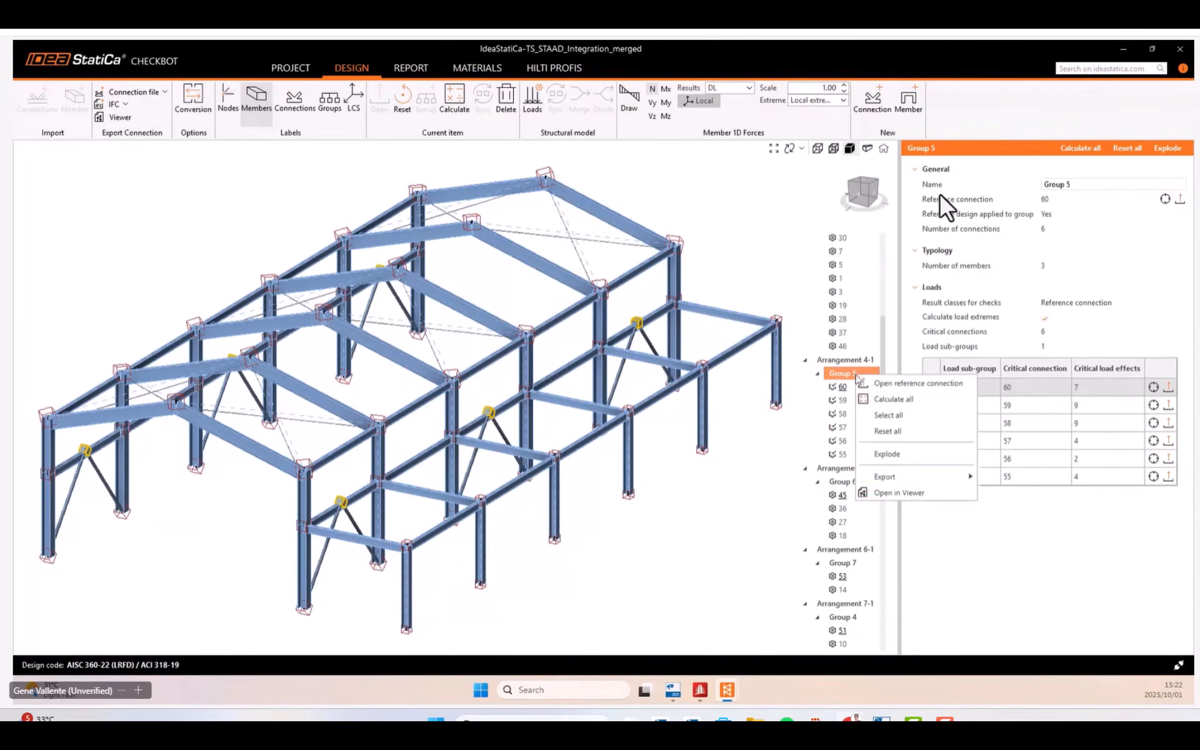
pyautogui.click(901, 406)
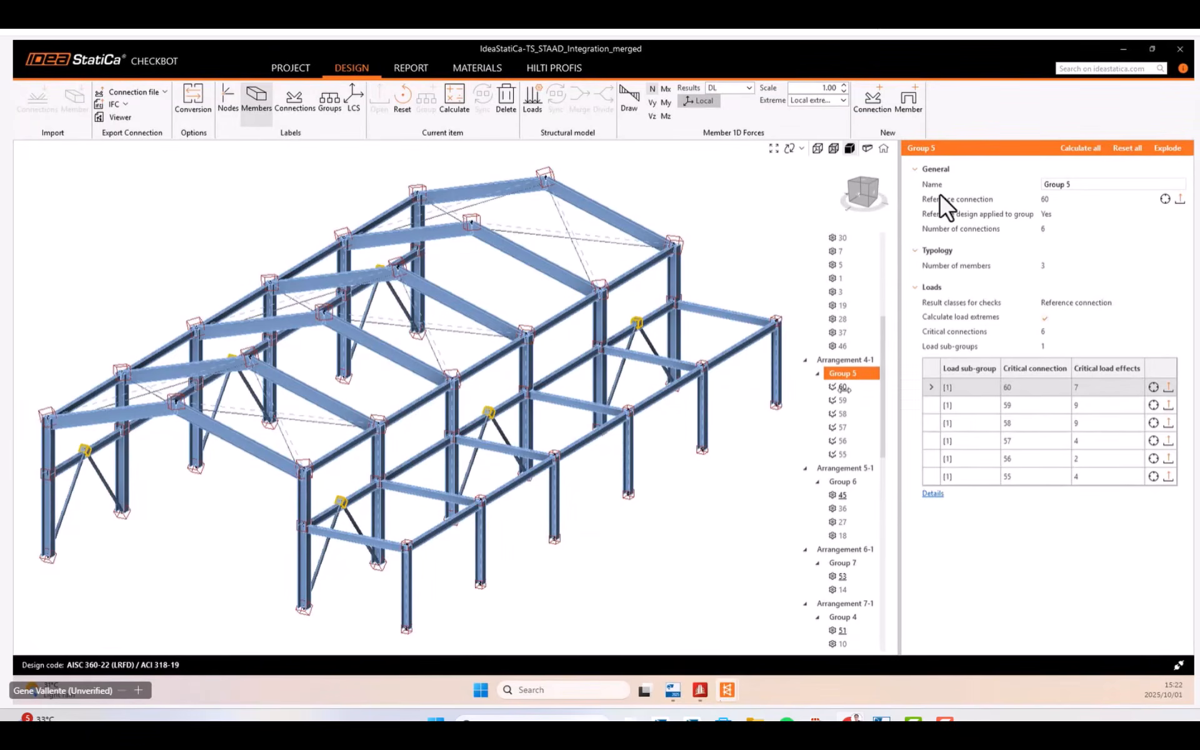
pyautogui.click(843, 388)
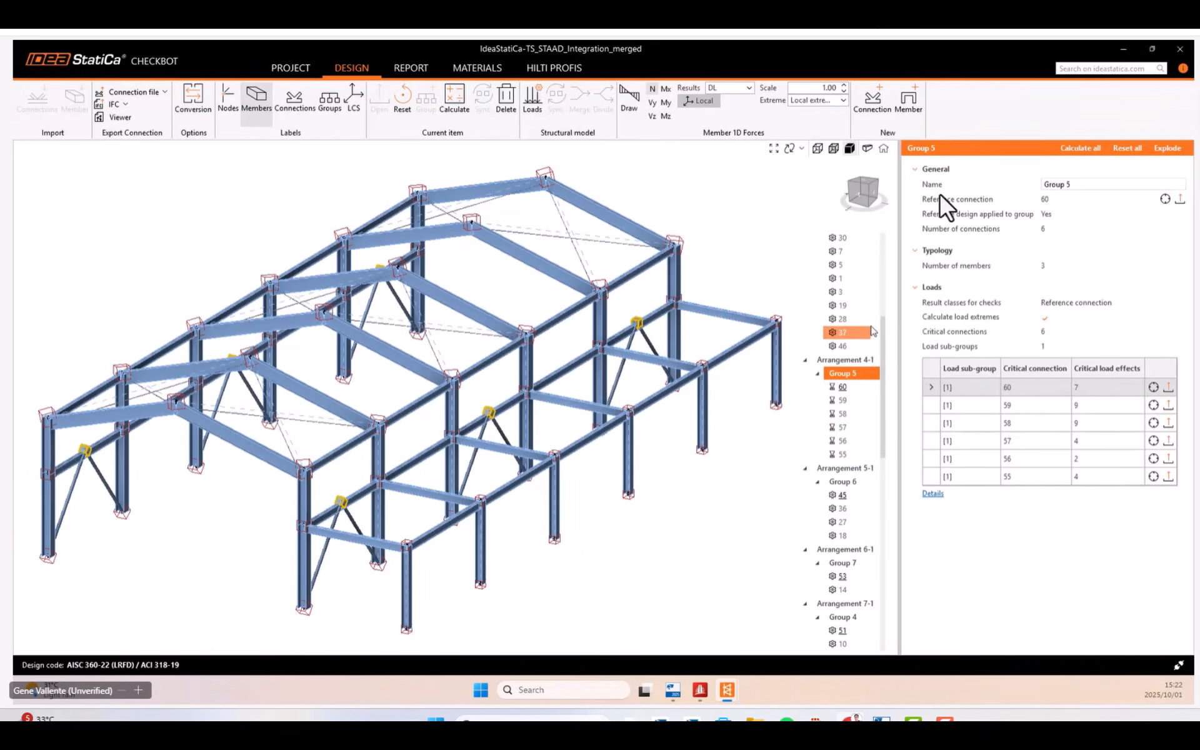
pyautogui.moveTo(883, 321); pyautogui.dragTo(889, 287)
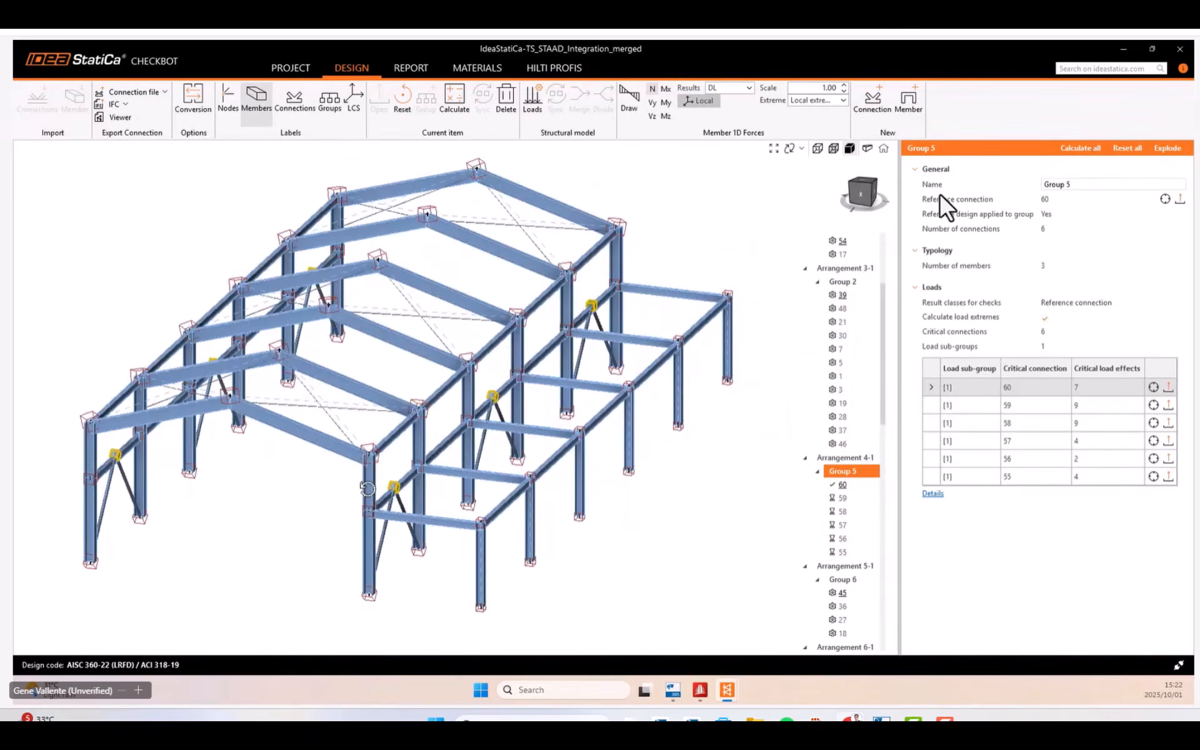
# Open reference connection 39 of the column base group, Group 2, for design in IDEA StatiCa Connection.
pyautogui.click(145, 523)
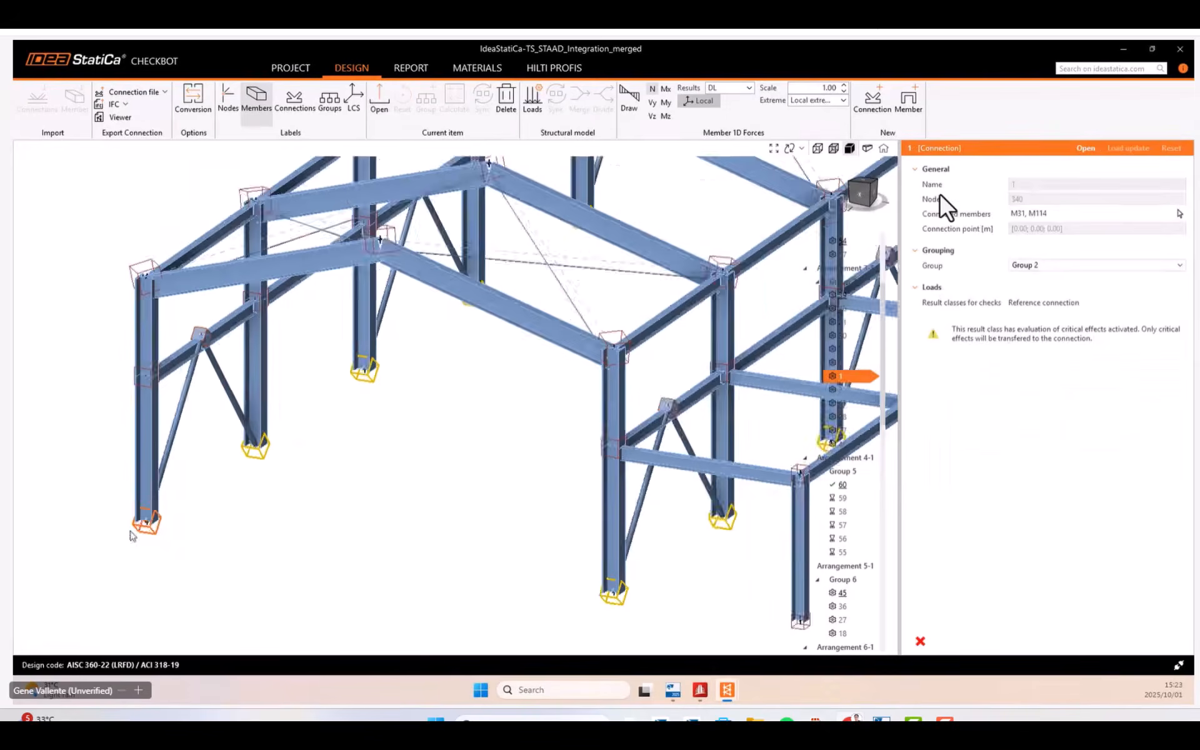
pyautogui.scroll(-5, 132, 535)
pyautogui.click(851, 283)
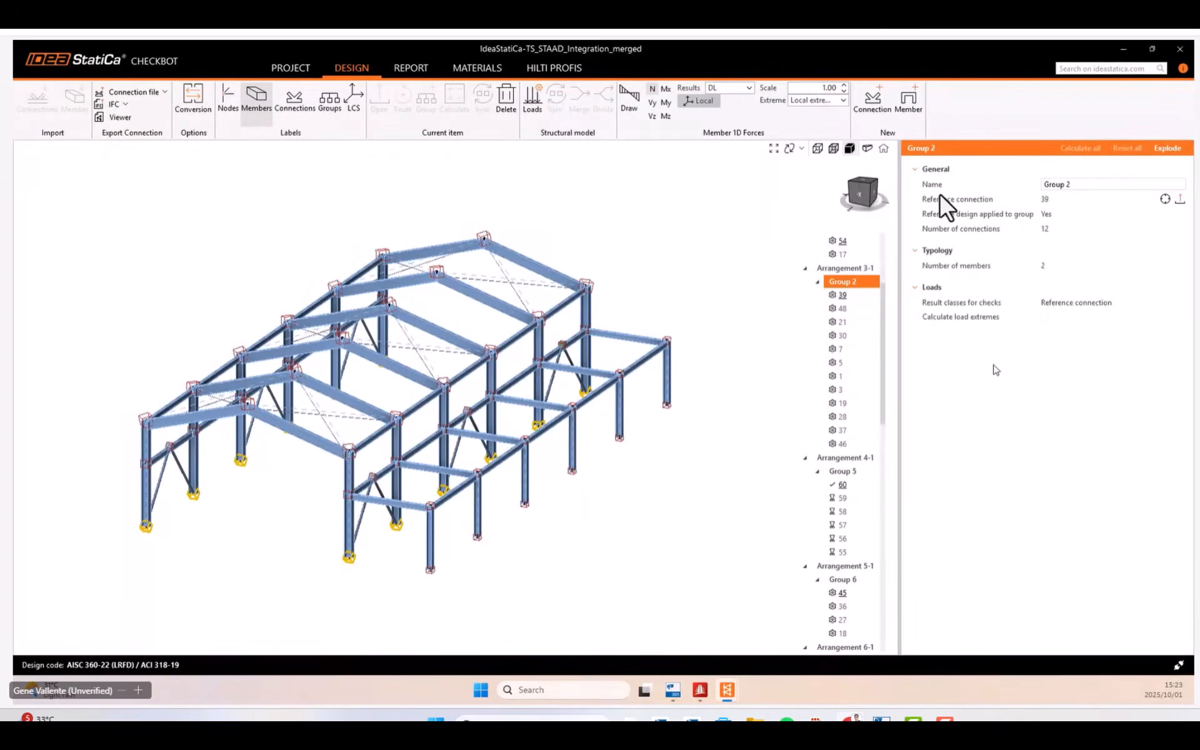
pyautogui.rightClick(866, 285)
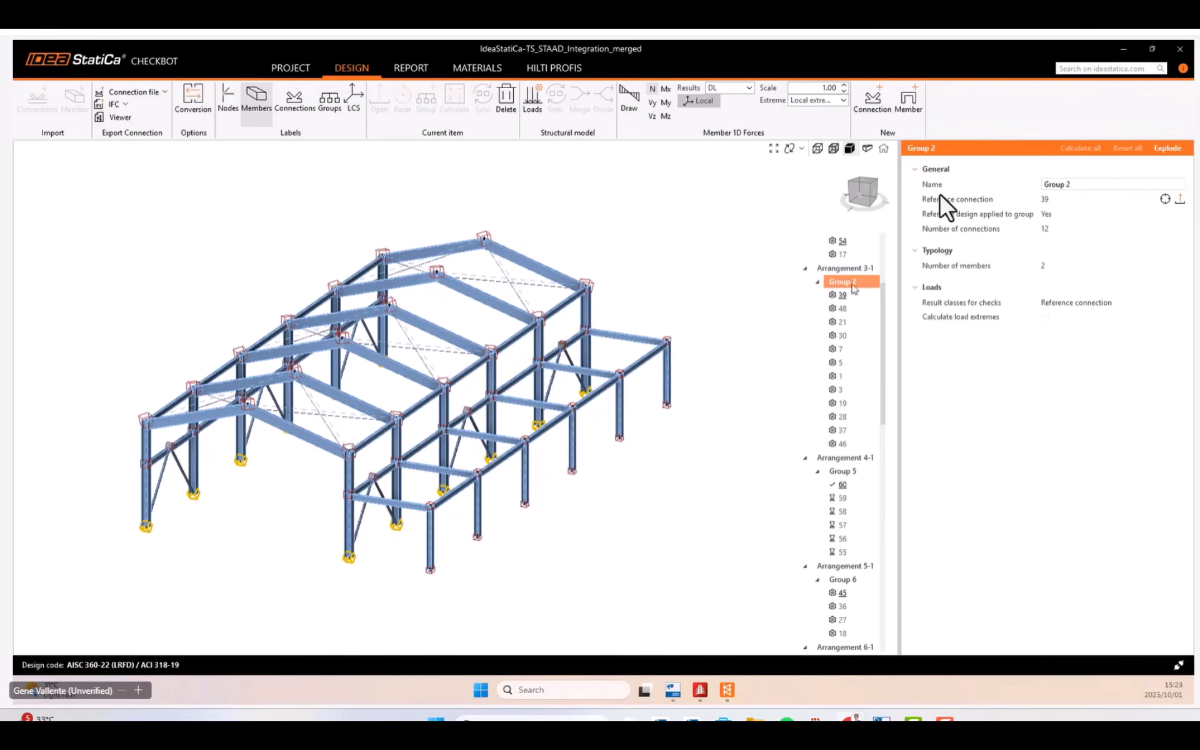
pyautogui.click(842, 491)
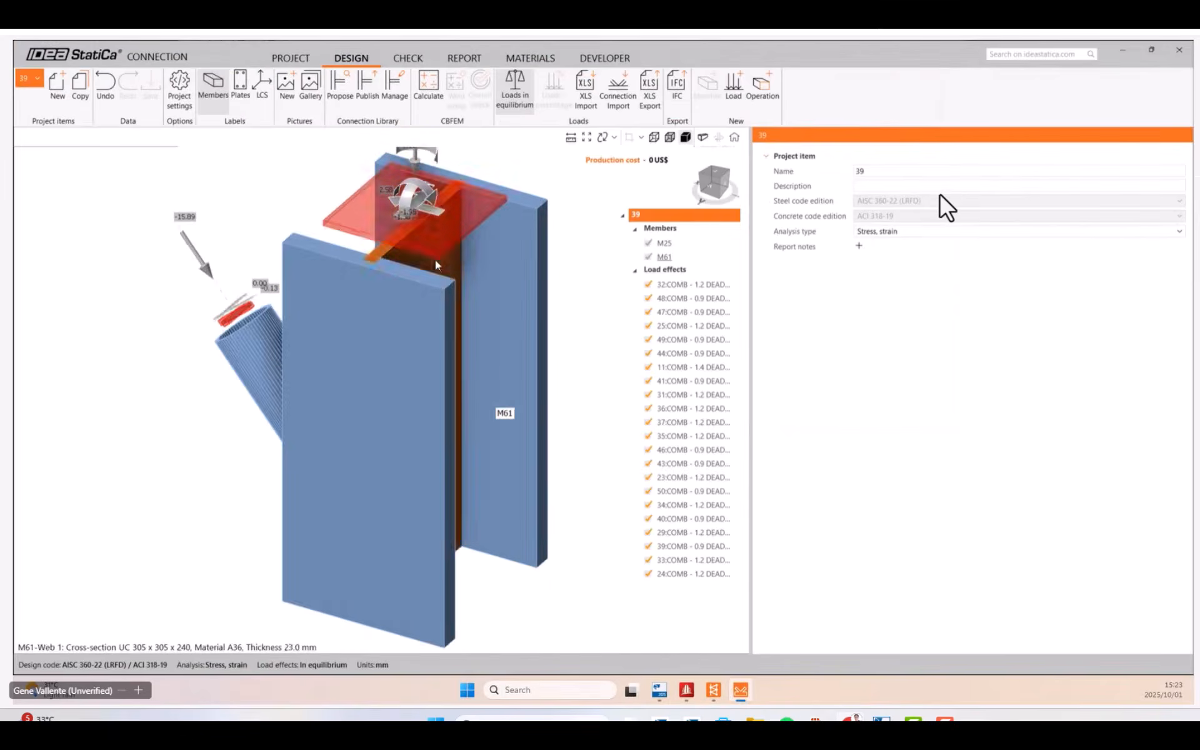
# Examine the undesigned column and brace joint from several sides, along with its list of load effects.
pyautogui.scroll(-2, 435, 260)
pyautogui.moveTo(406, 396)
pyautogui.mouseDown(button='right')
pyautogui.moveTo(469, 396)
pyautogui.moveTo(377, 357)
pyautogui.moveTo(341, 448)
pyautogui.moveTo(444, 394)
pyautogui.moveTo(350, 460)
pyautogui.moveTo(284, 377)
pyautogui.moveTo(429, 369)
pyautogui.moveTo(411, 420)
pyautogui.moveTo(428, 428)
pyautogui.moveTo(366, 405)
pyautogui.moveTo(387, 375)
pyautogui.moveTo(421, 373)
pyautogui.moveTo(406, 377)
pyautogui.mouseUp(button='right')
pyautogui.scroll(3, 372, 397)
pyautogui.scroll(-3, 406, 378)
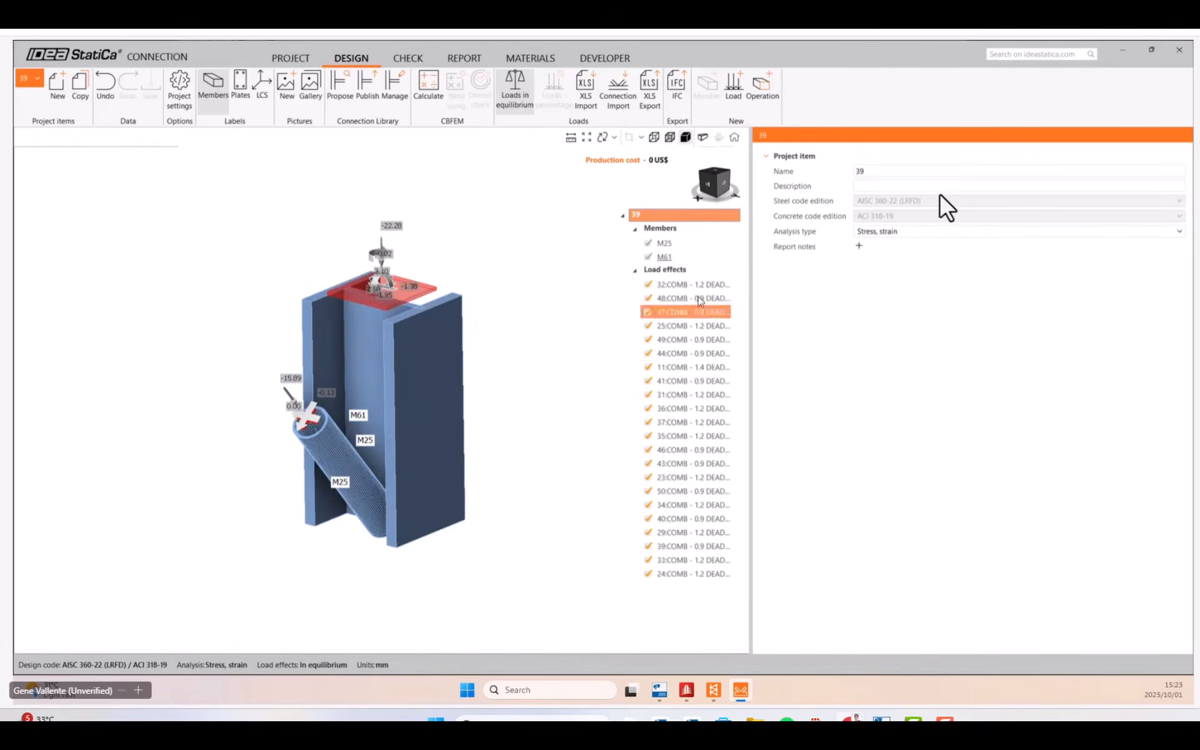
pyautogui.click(648, 300)
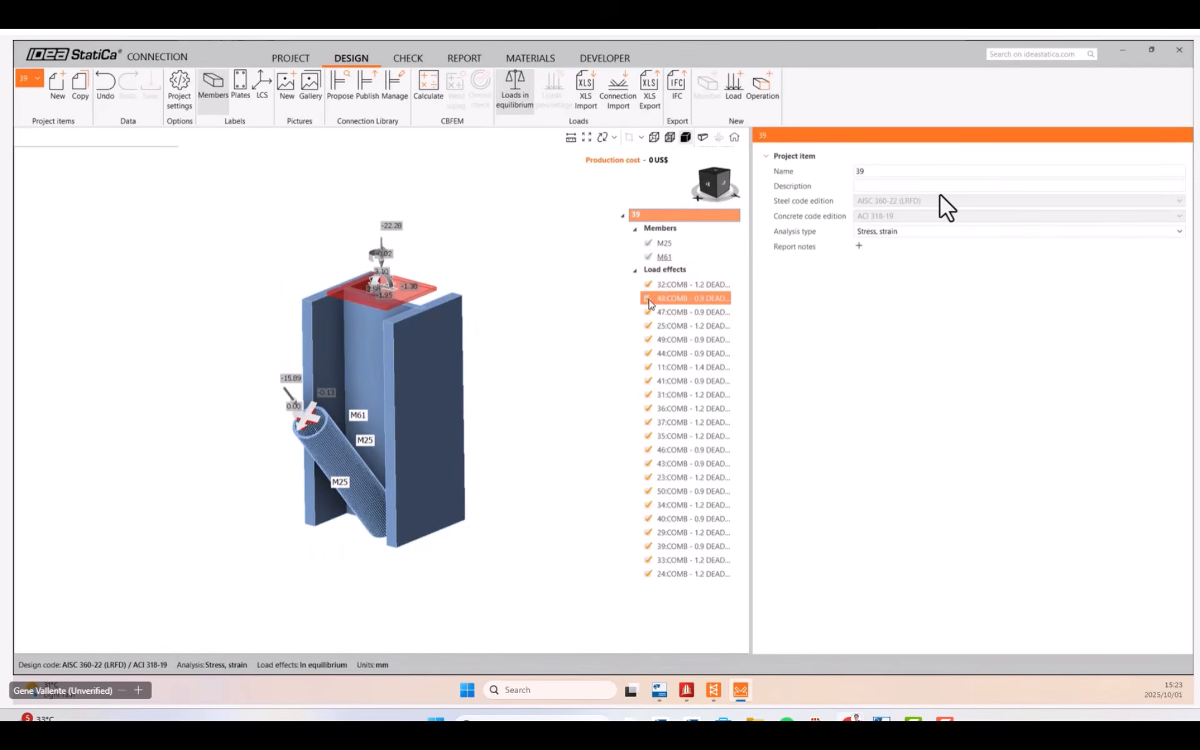
pyautogui.click(650, 286)
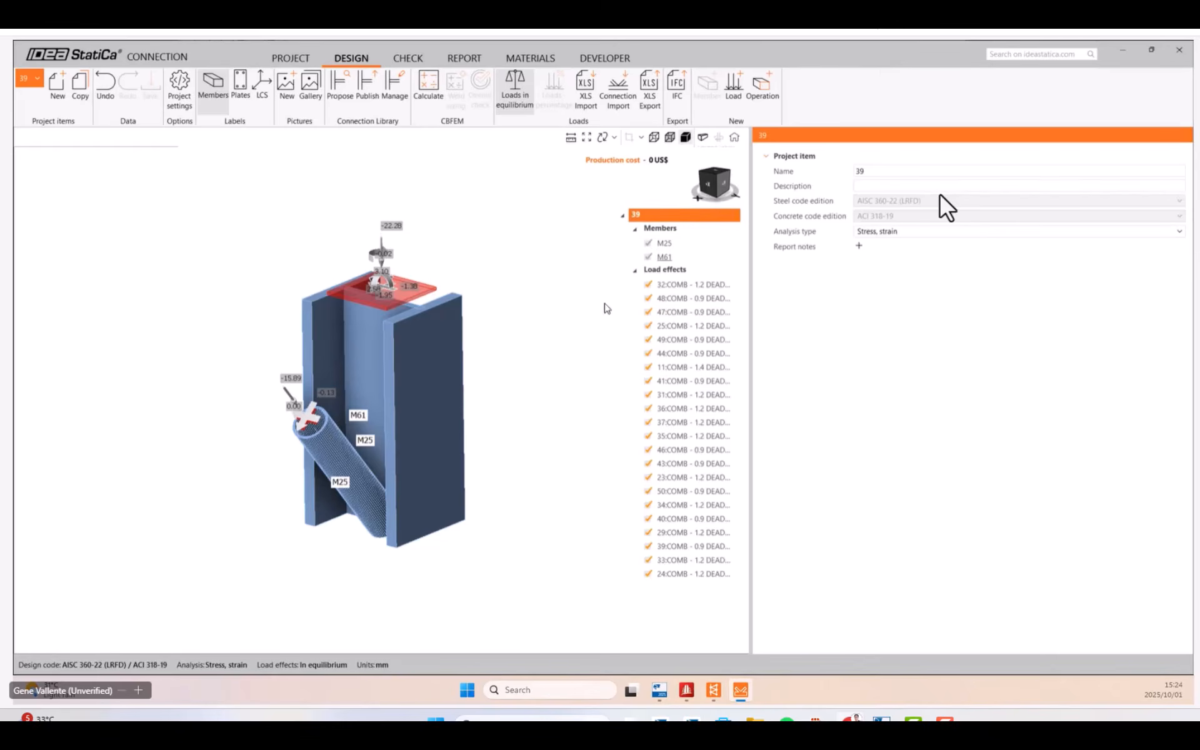
pyautogui.moveTo(551, 364); pyautogui.dragTo(499, 368, button='middle')
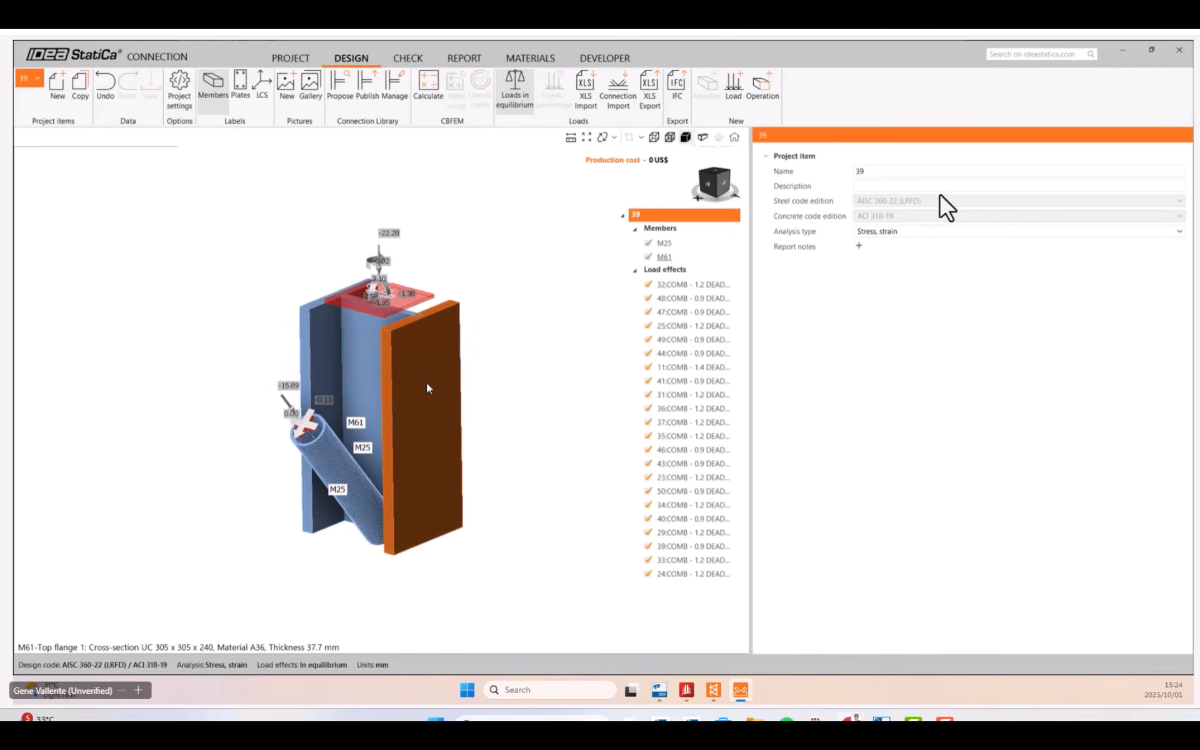
pyautogui.moveTo(427, 382); pyautogui.dragTo(357, 406, button='right')
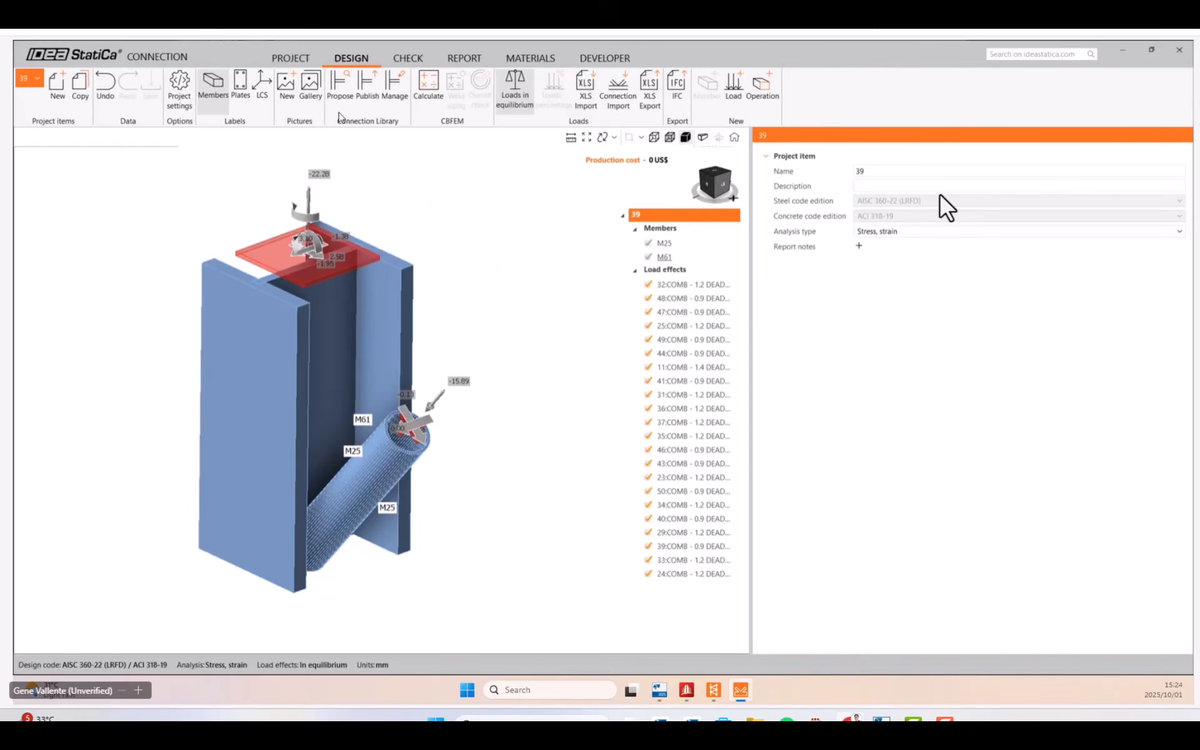
# Apply the personal 39TK base plate design from the Connection Library, accepting the proposed materials and bolt assemblies.
pyautogui.click(340, 87)
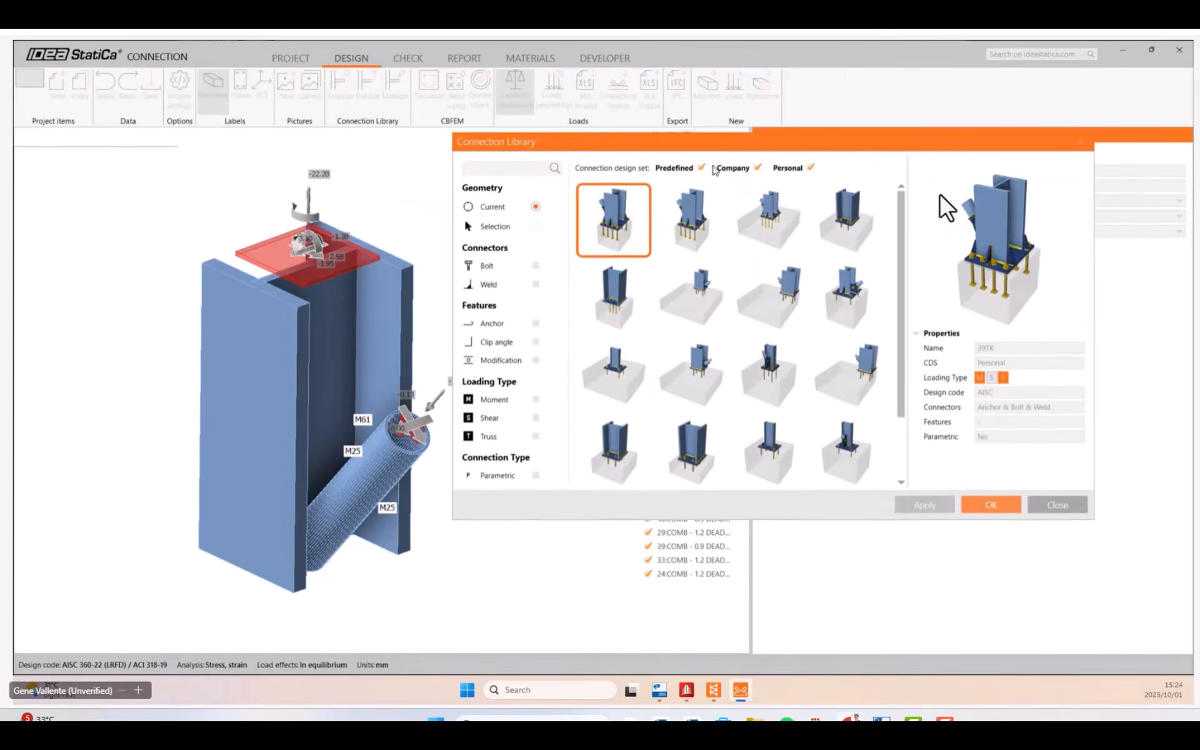
pyautogui.scroll(-2, 722, 339)
pyautogui.click(718, 350)
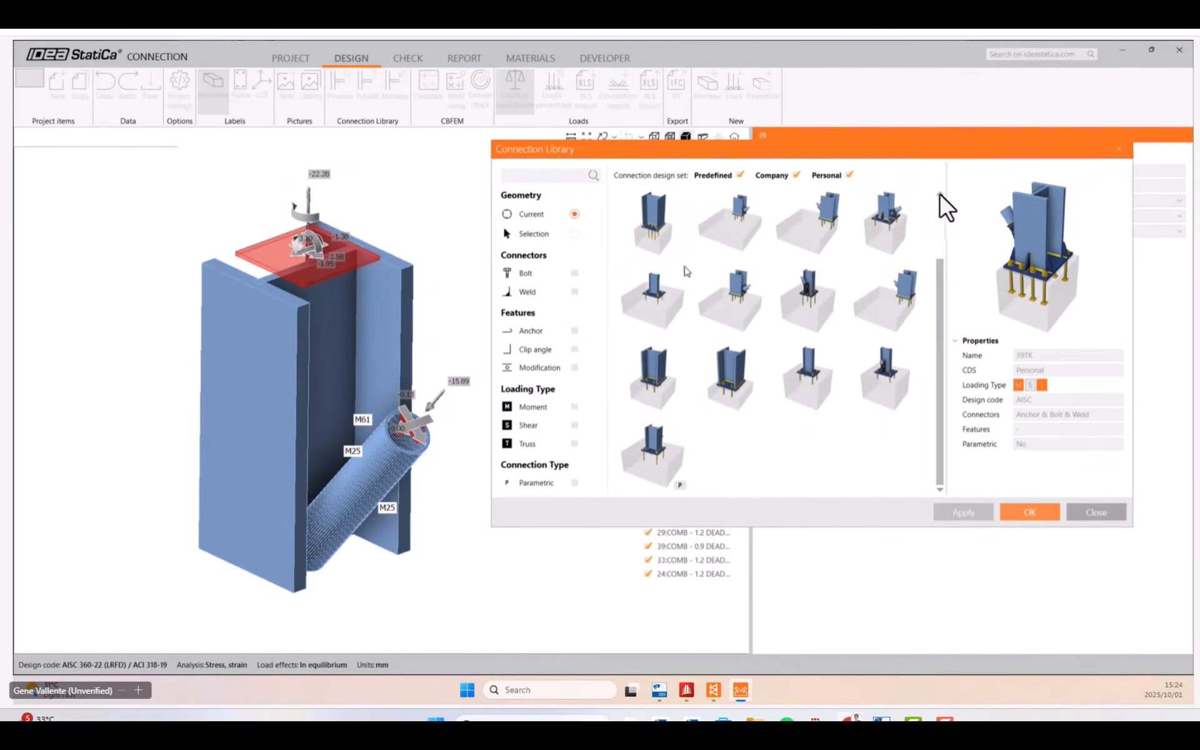
pyautogui.scroll(2, 690, 315)
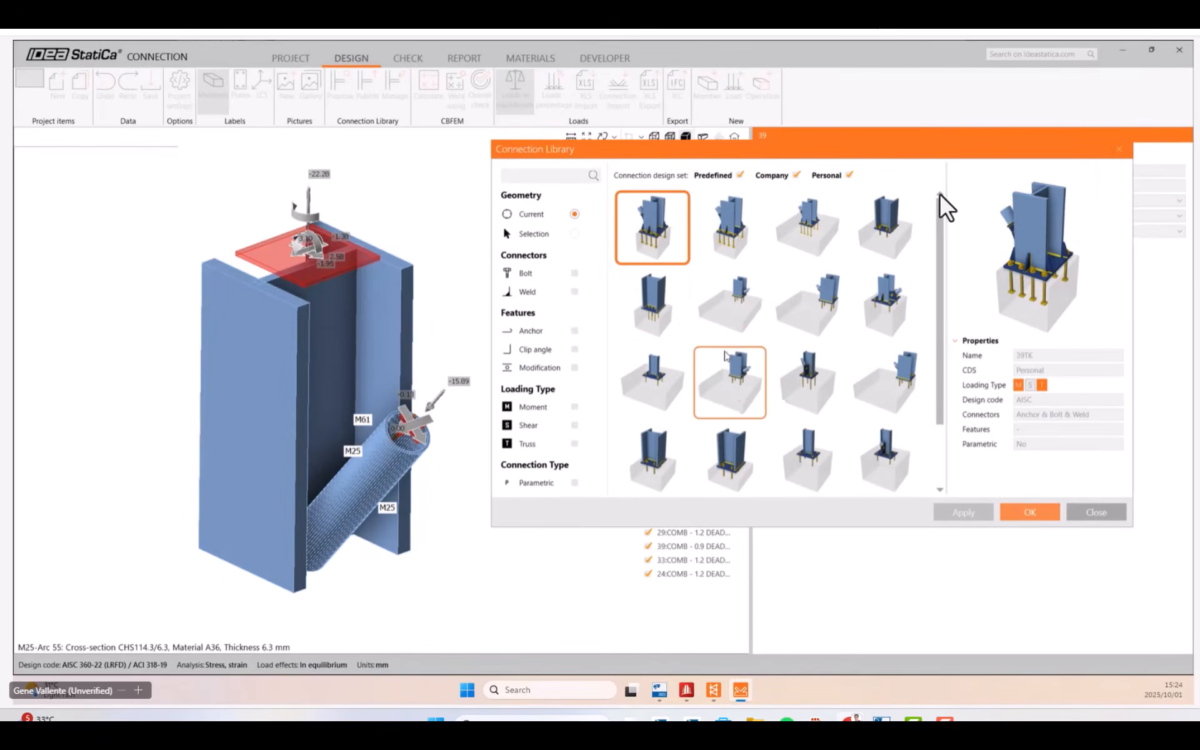
pyautogui.scroll(-3, 725, 357)
pyautogui.scroll(3, 724, 358)
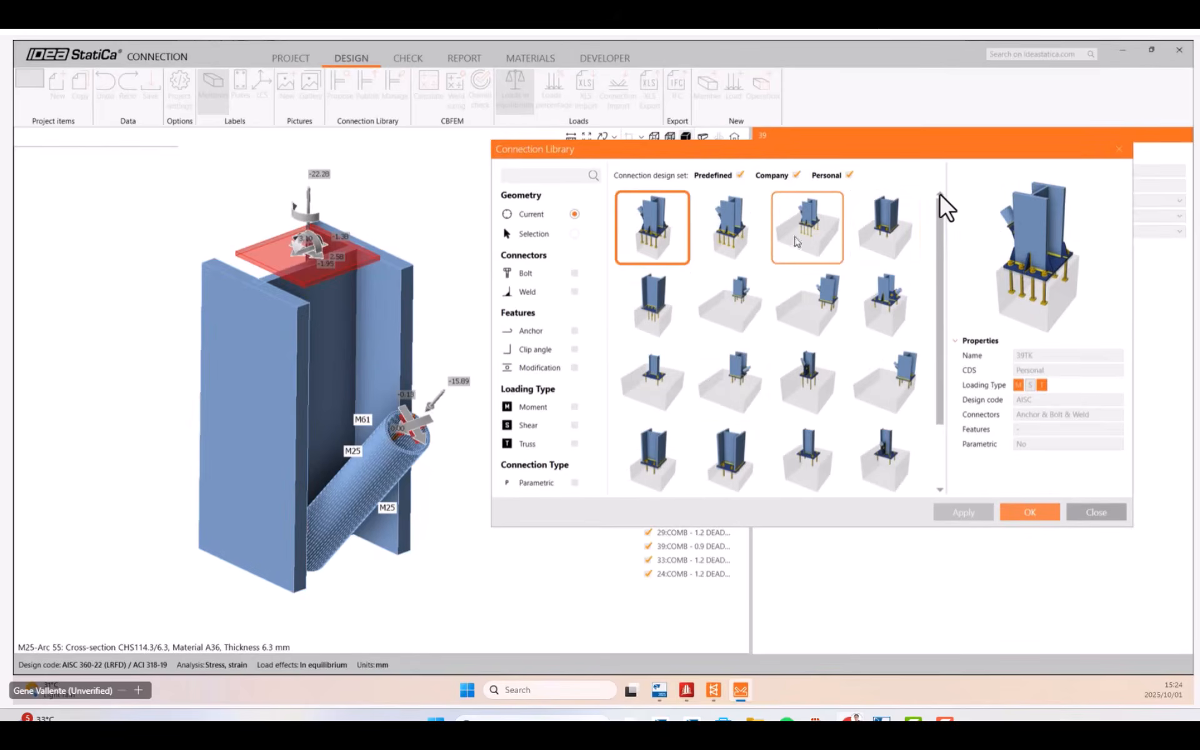
pyautogui.moveTo(773, 157); pyautogui.dragTo(759, 164)
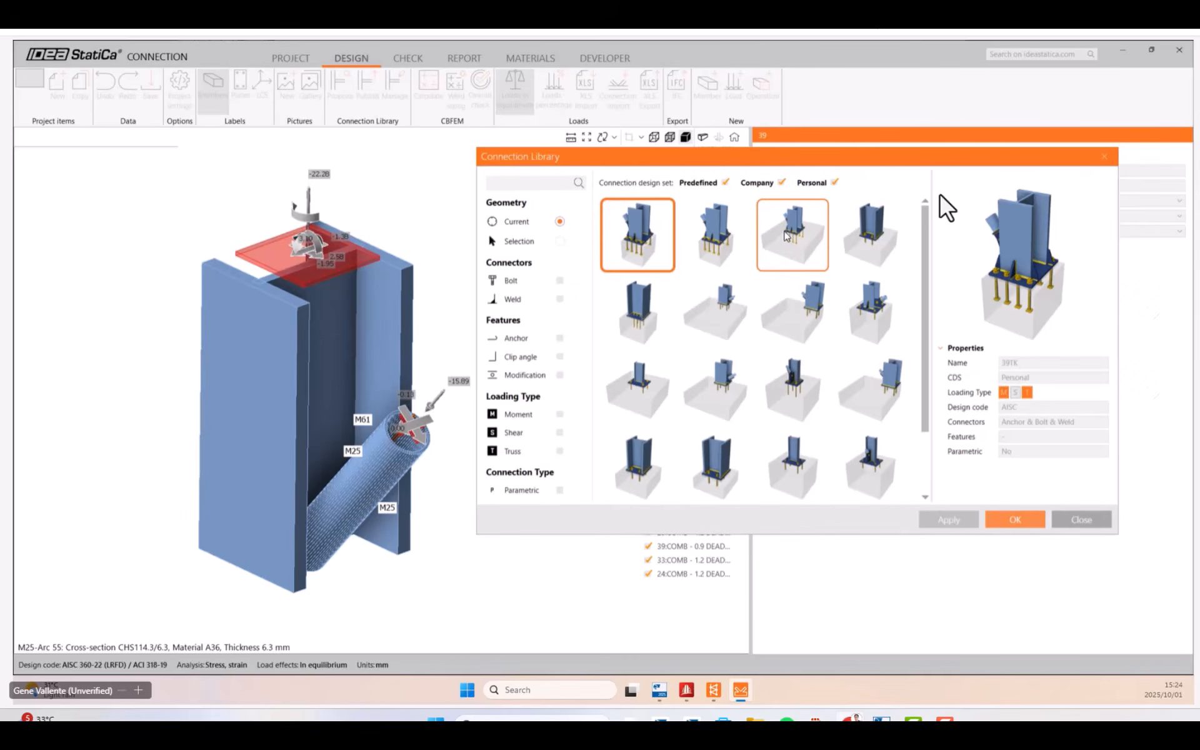
pyautogui.moveTo(734, 164); pyautogui.dragTo(748, 168)
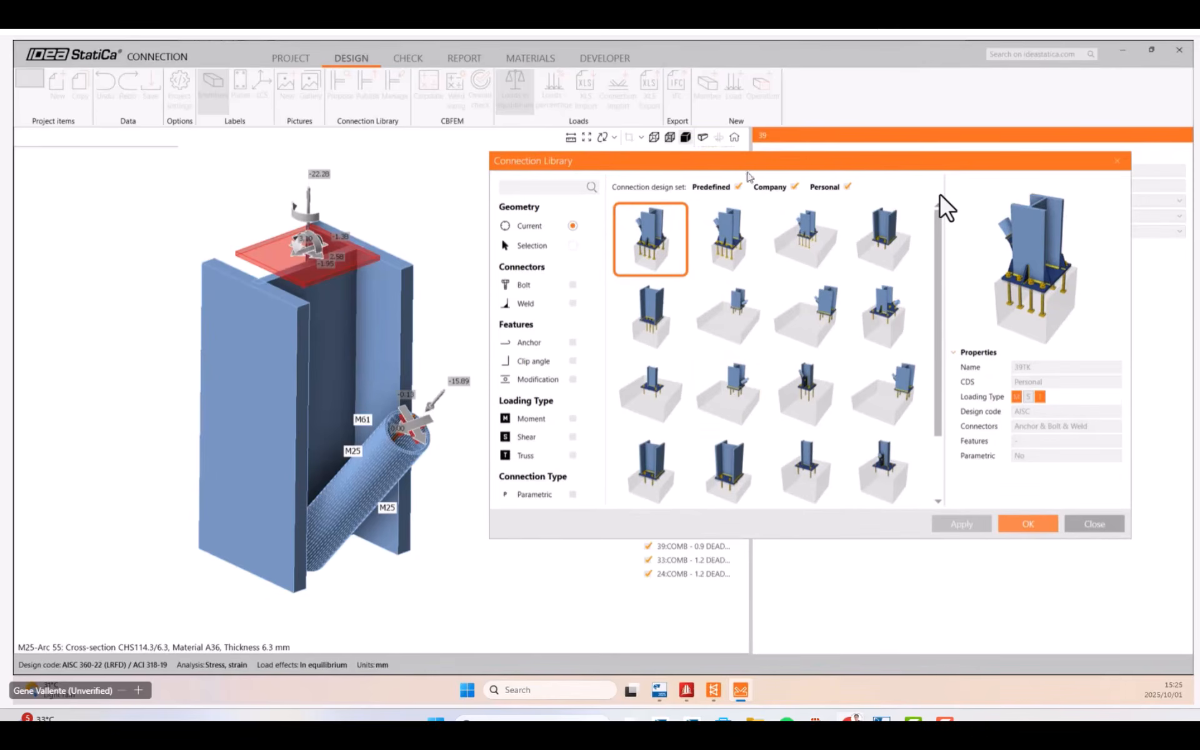
pyautogui.moveTo(752, 169); pyautogui.dragTo(745, 165)
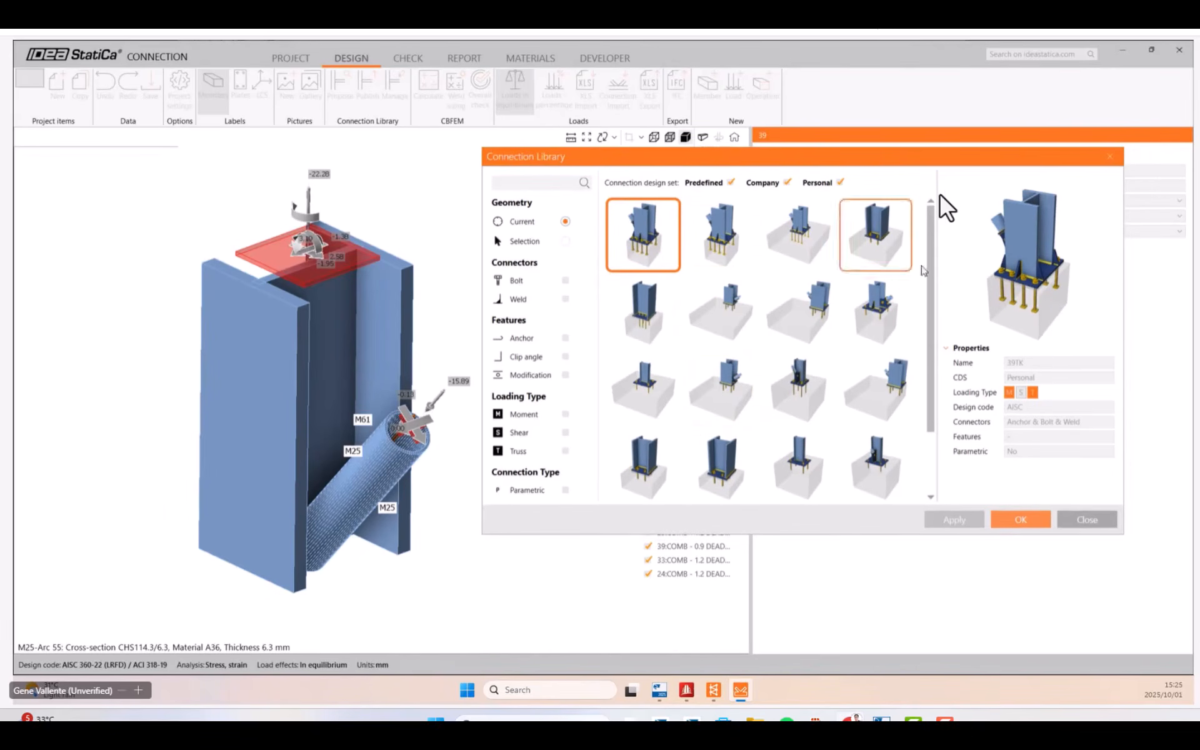
pyautogui.click(1020, 520)
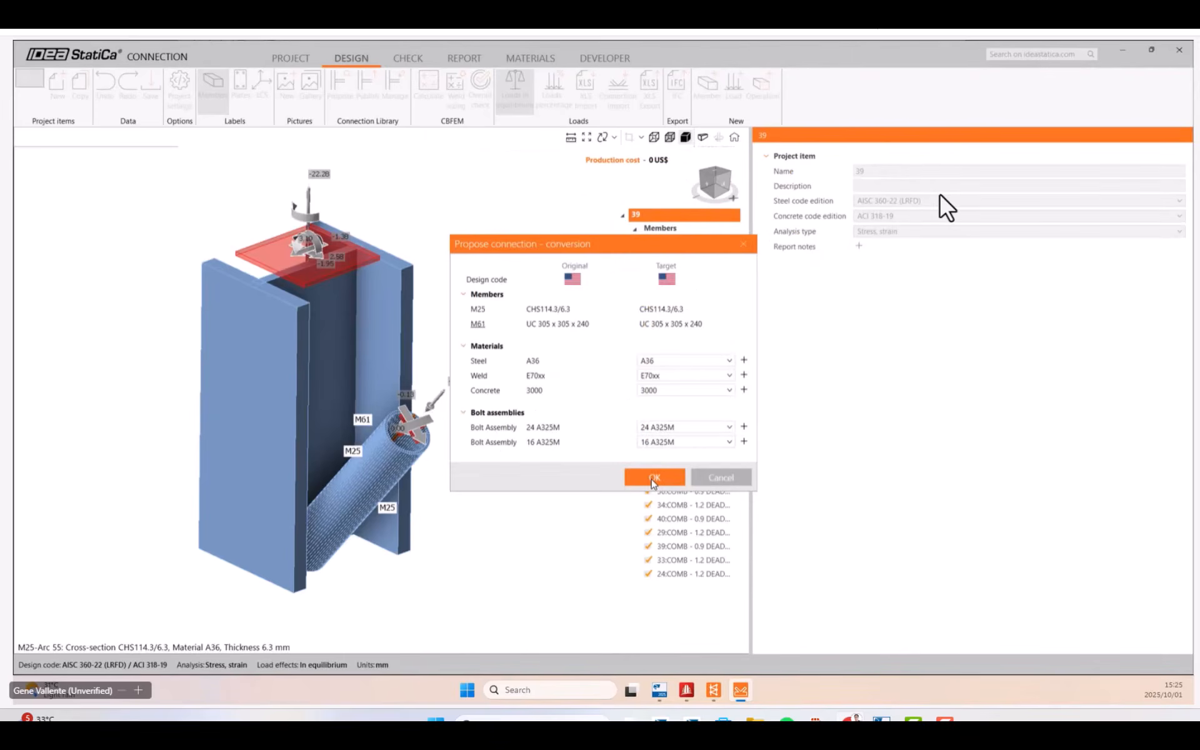
pyautogui.click(653, 478)
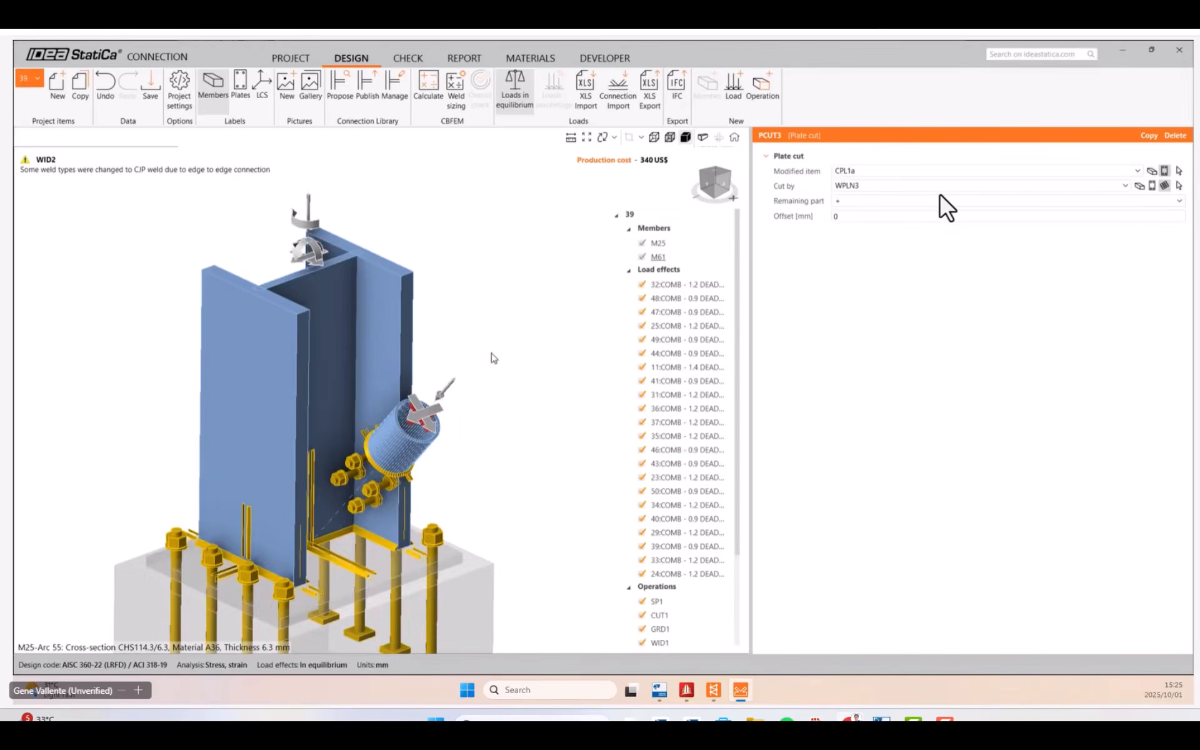
# Examine the applied base plate, brace gusset, anchors and concrete block from several sides, and the list of operations.
pyautogui.moveTo(450, 429); pyautogui.dragTo(329, 414, button='right')
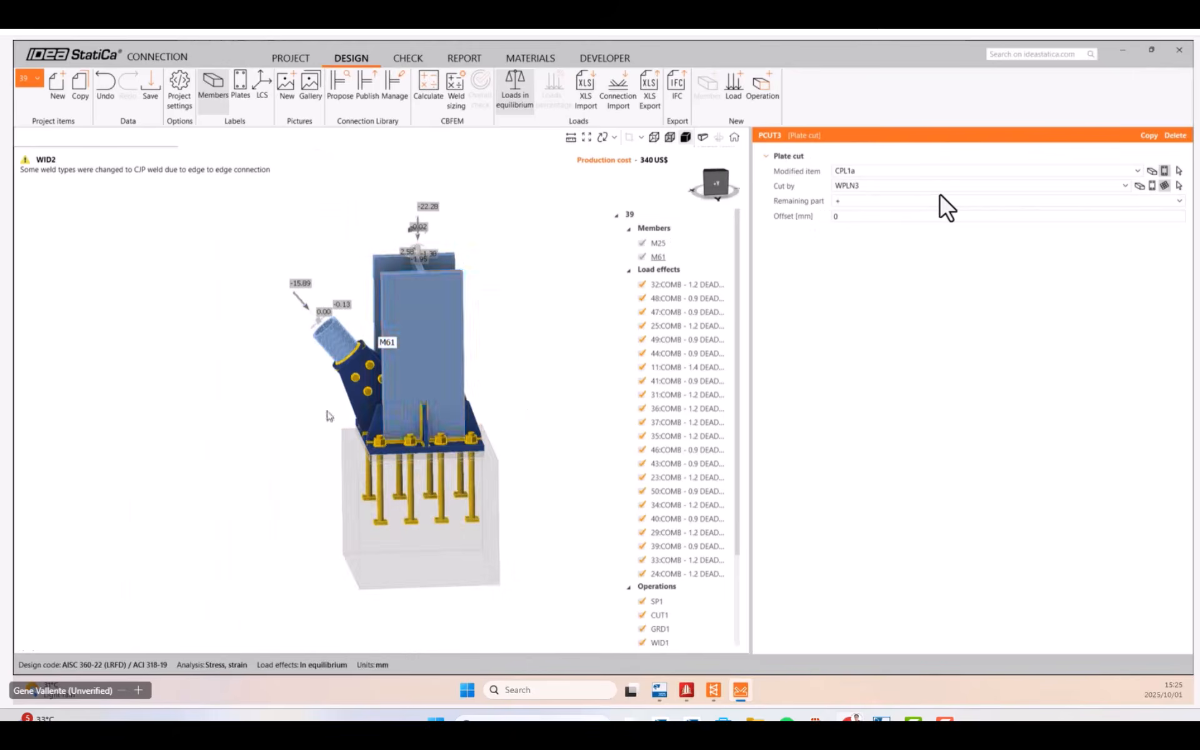
pyautogui.moveTo(377, 454); pyautogui.dragTo(409, 451, button='right')
pyautogui.scroll(2, 468, 422)
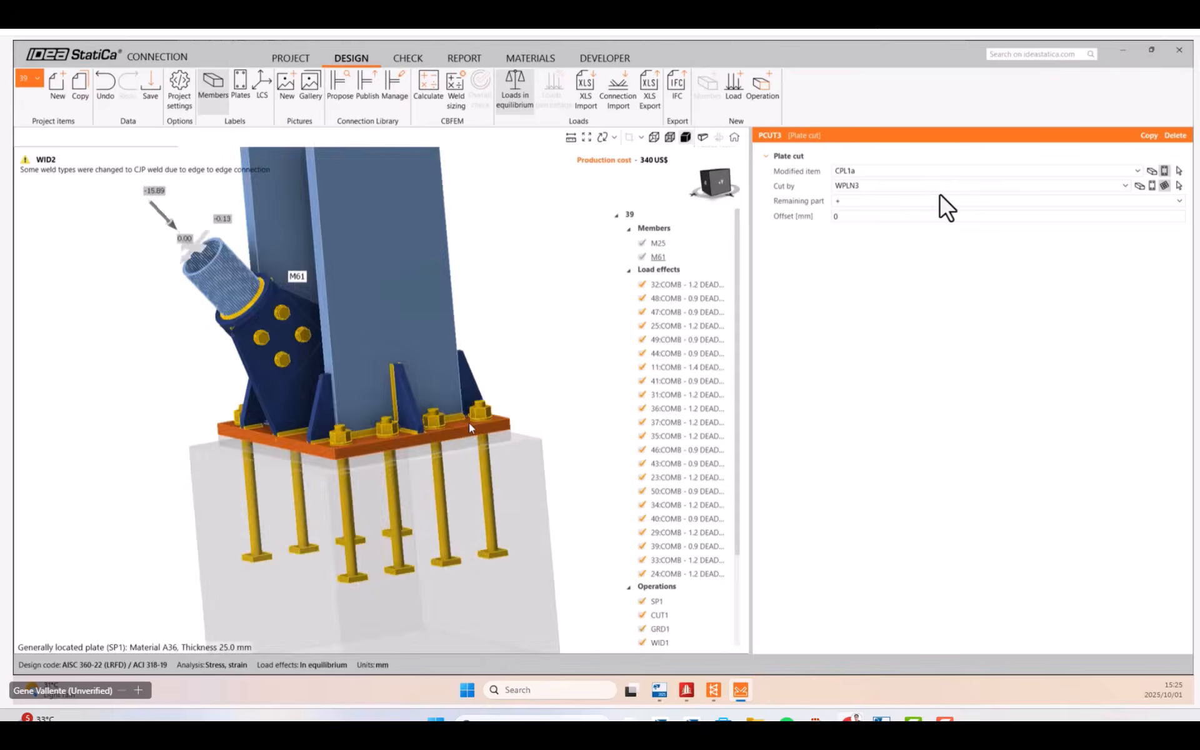
pyautogui.scroll(-1, 469, 422)
pyautogui.moveTo(436, 391); pyautogui.dragTo(493, 431, button='right')
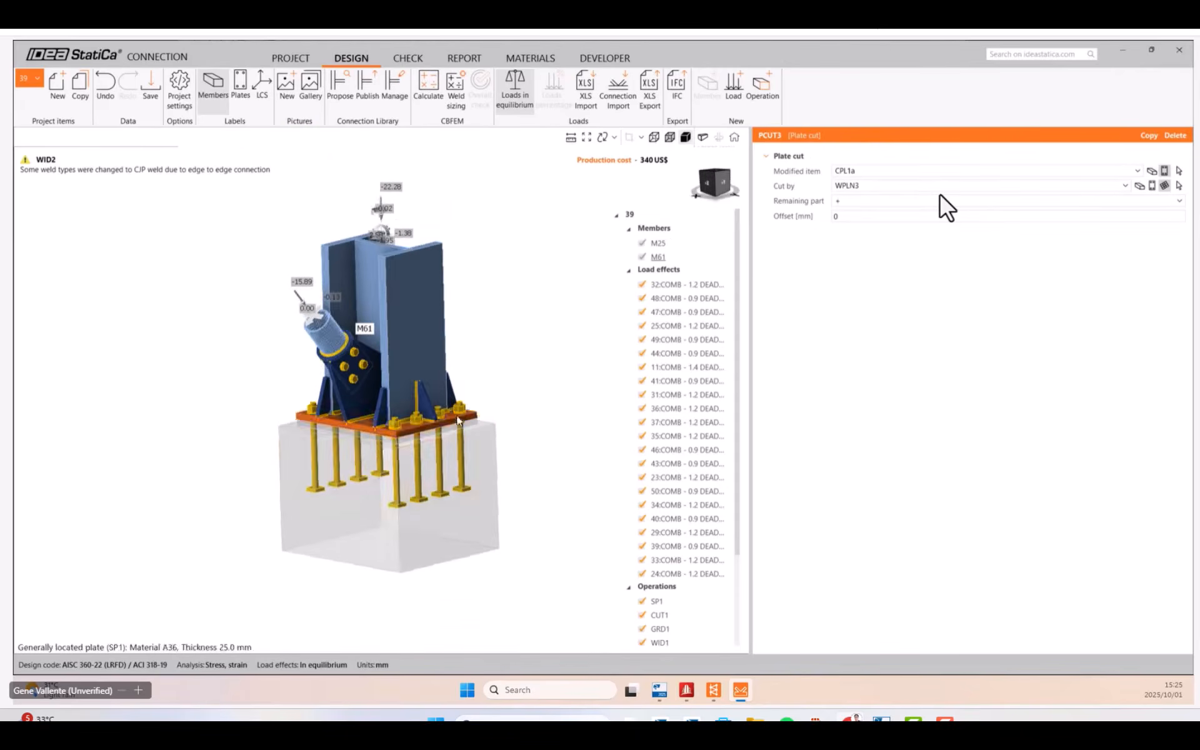
pyautogui.scroll(-1, 316, 474)
pyautogui.moveTo(350, 400); pyautogui.dragTo(418, 402, button='right')
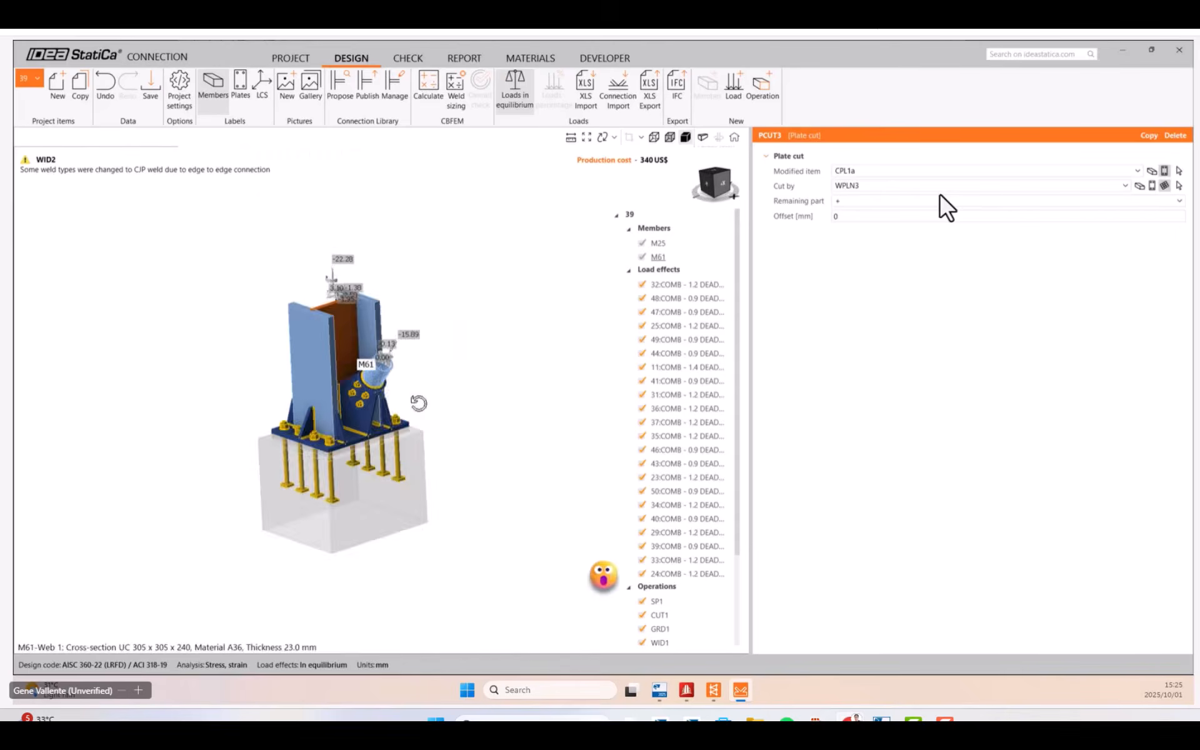
pyautogui.scroll(3, 308, 469)
pyautogui.moveTo(309, 468); pyautogui.dragTo(469, 429, button='right')
pyautogui.scroll(-2, 377, 451)
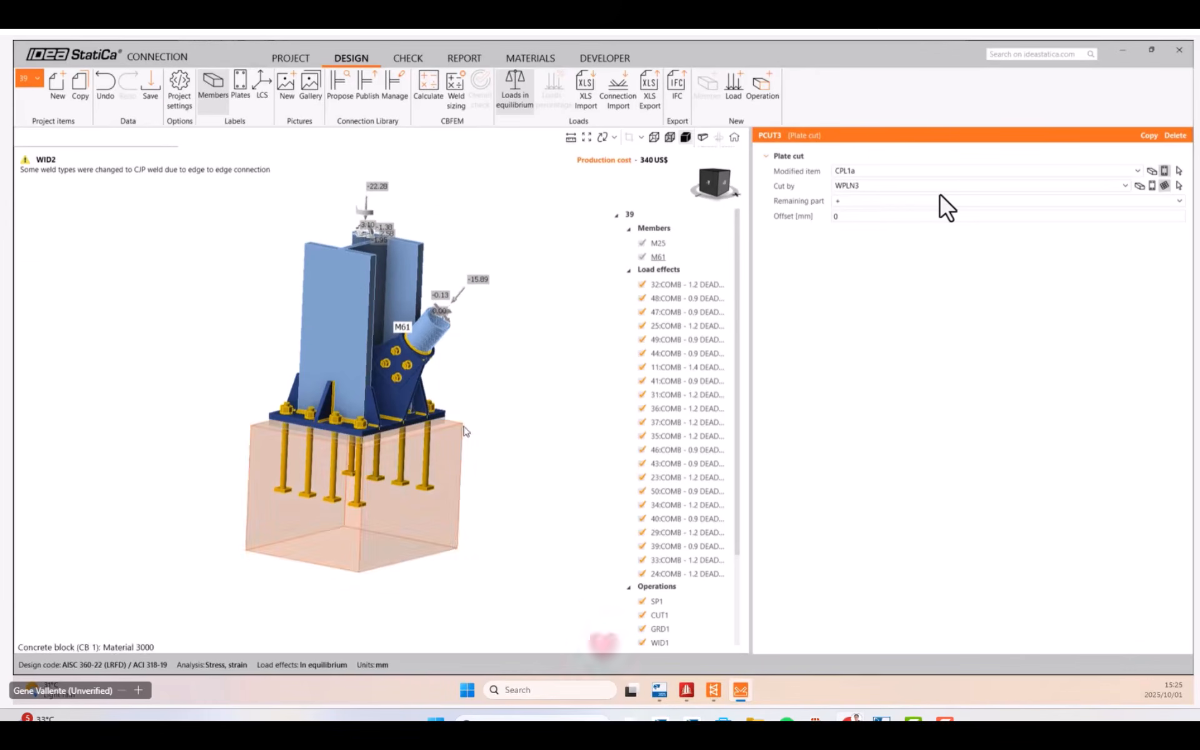
pyautogui.moveTo(737, 373); pyautogui.dragTo(770, 513)
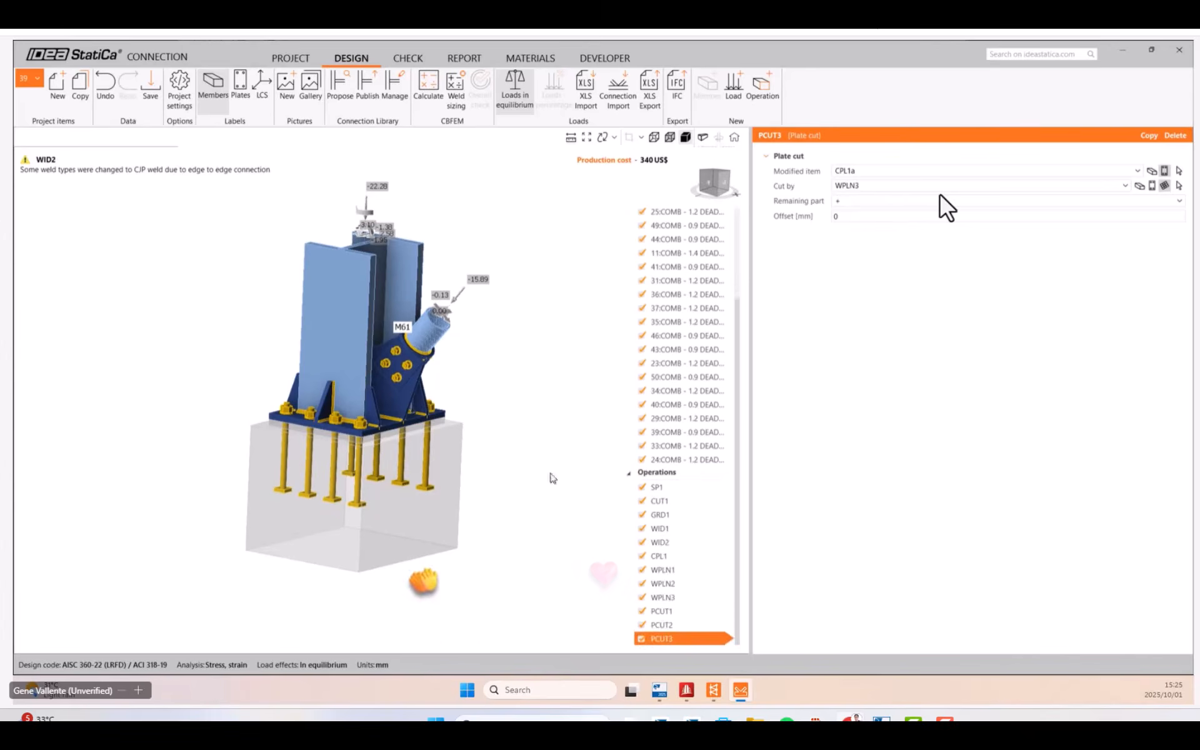
pyautogui.moveTo(457, 394); pyautogui.dragTo(429, 382, button='right')
pyautogui.scroll(2, 436, 374)
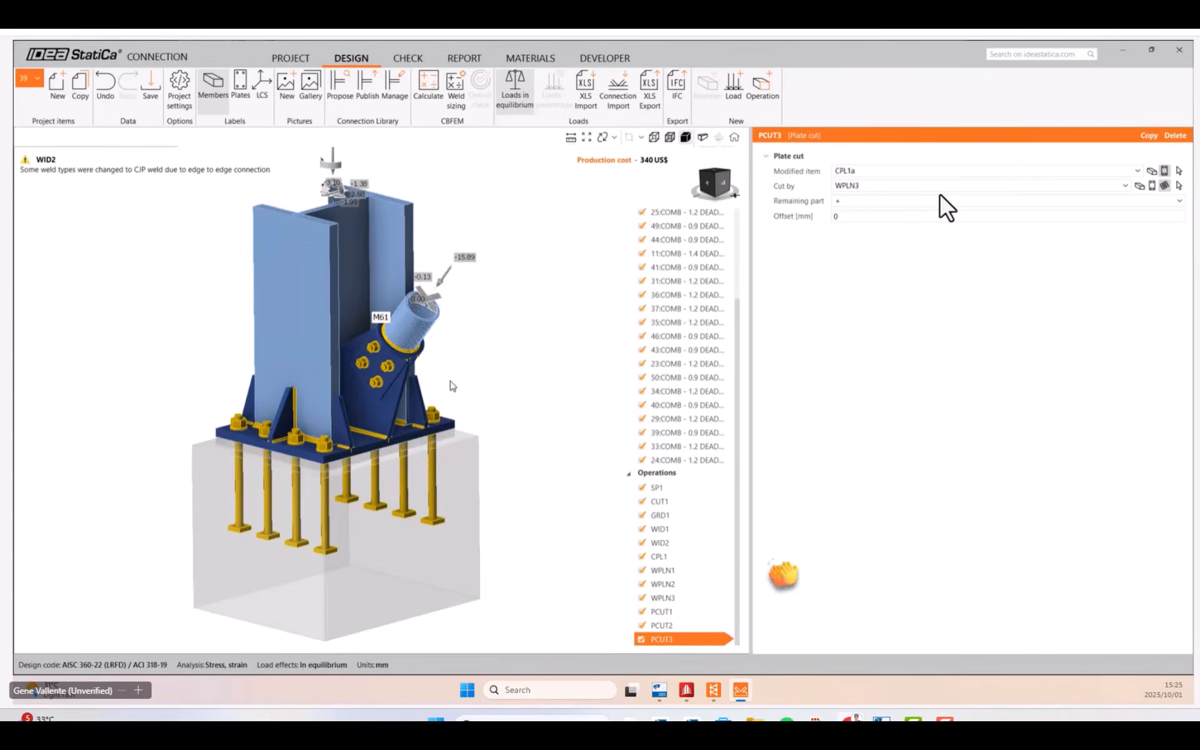
pyautogui.scroll(-2, 451, 381)
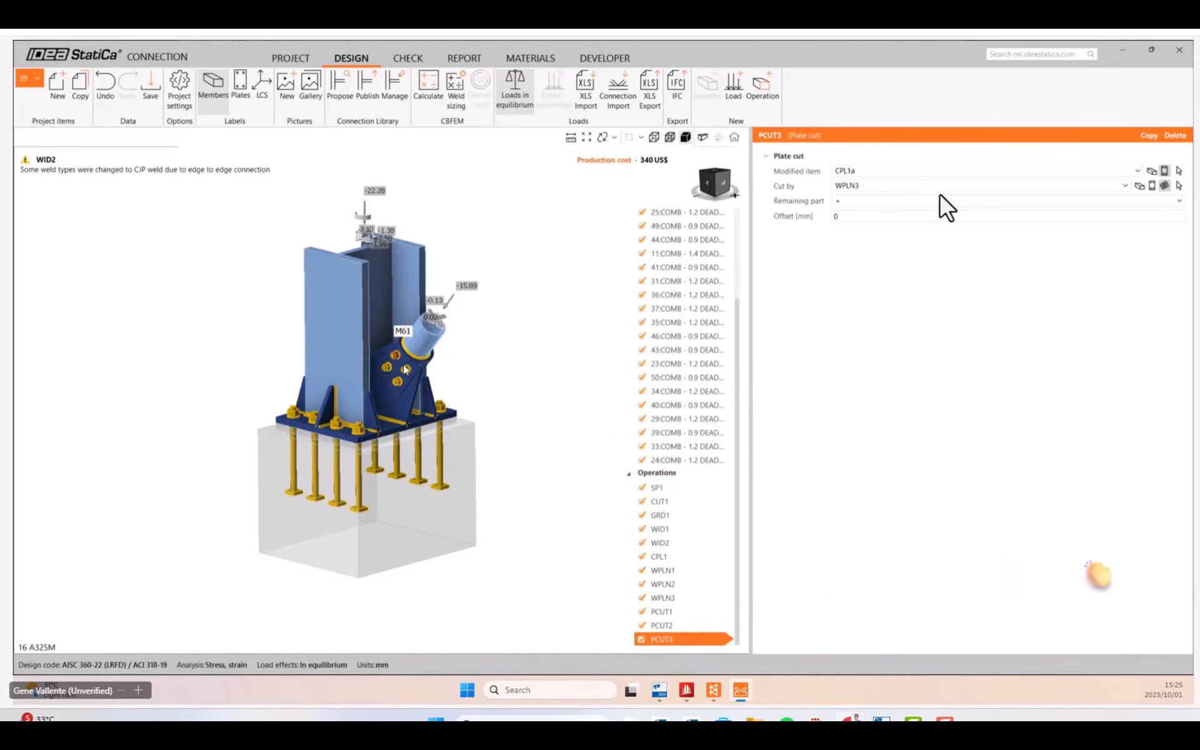
# Inspect the stiffeners, welds and anchor bolts on the base plate around the column flanges up close.
pyautogui.scroll(5, 373, 400)
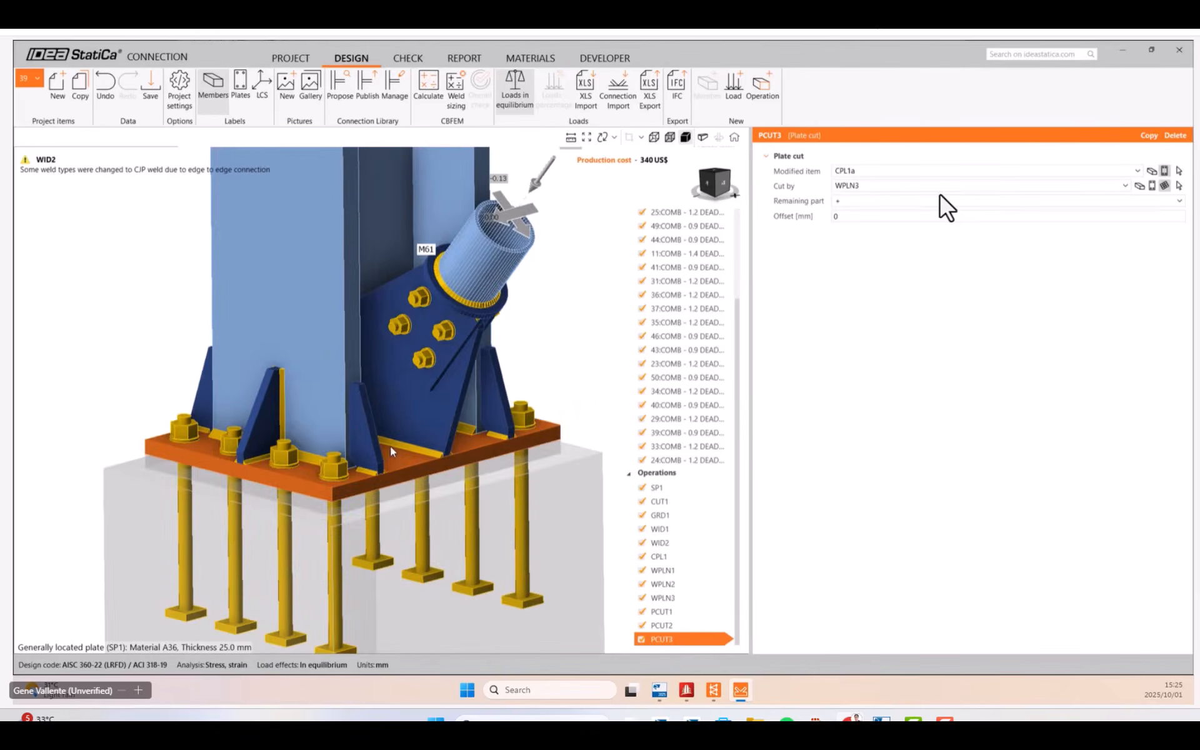
pyautogui.moveTo(390, 448); pyautogui.dragTo(381, 490, button='right')
pyautogui.scroll(8, 382, 489)
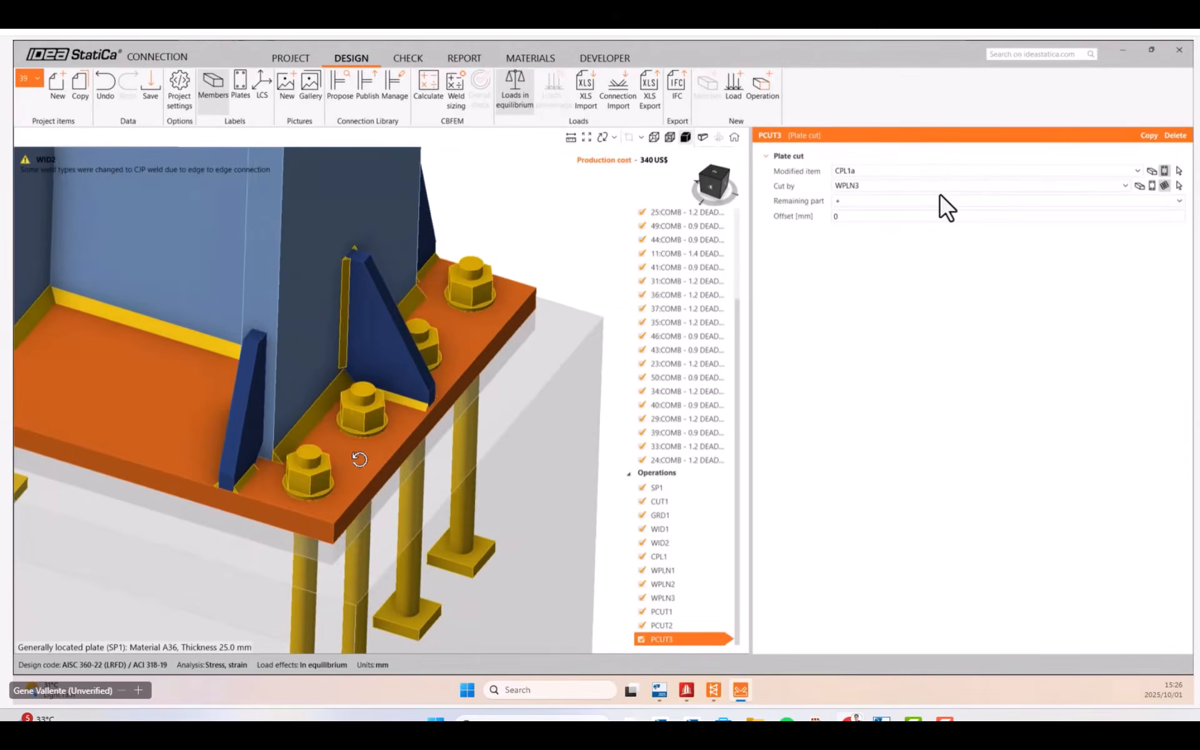
pyautogui.moveTo(355, 458); pyautogui.dragTo(299, 382, button='right')
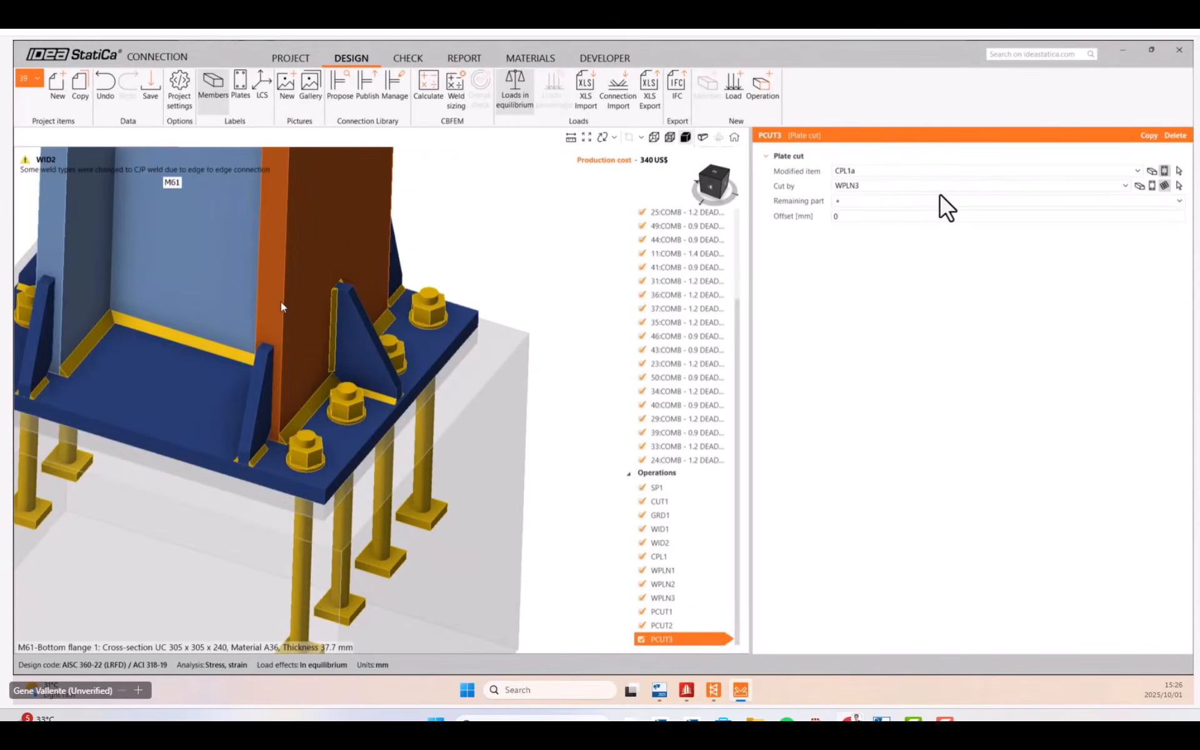
pyautogui.moveTo(329, 358); pyautogui.dragTo(361, 433, button='right')
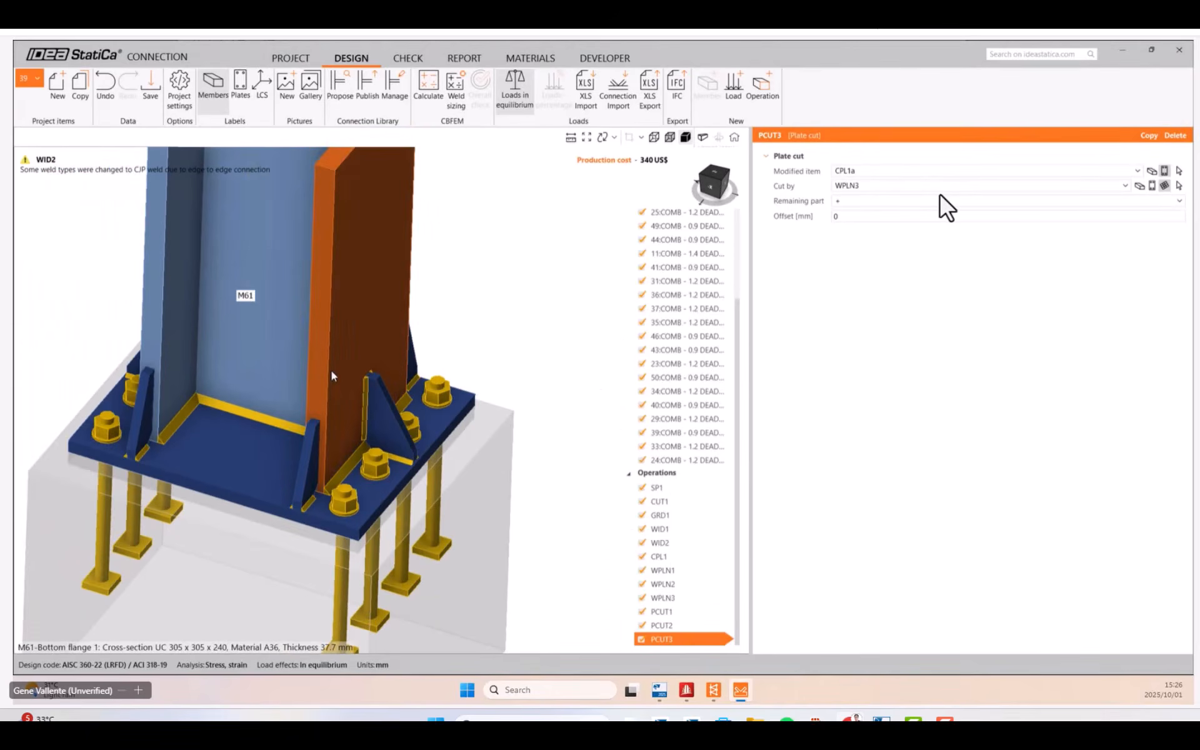
pyautogui.moveTo(330, 367); pyautogui.dragTo(387, 318, button='right')
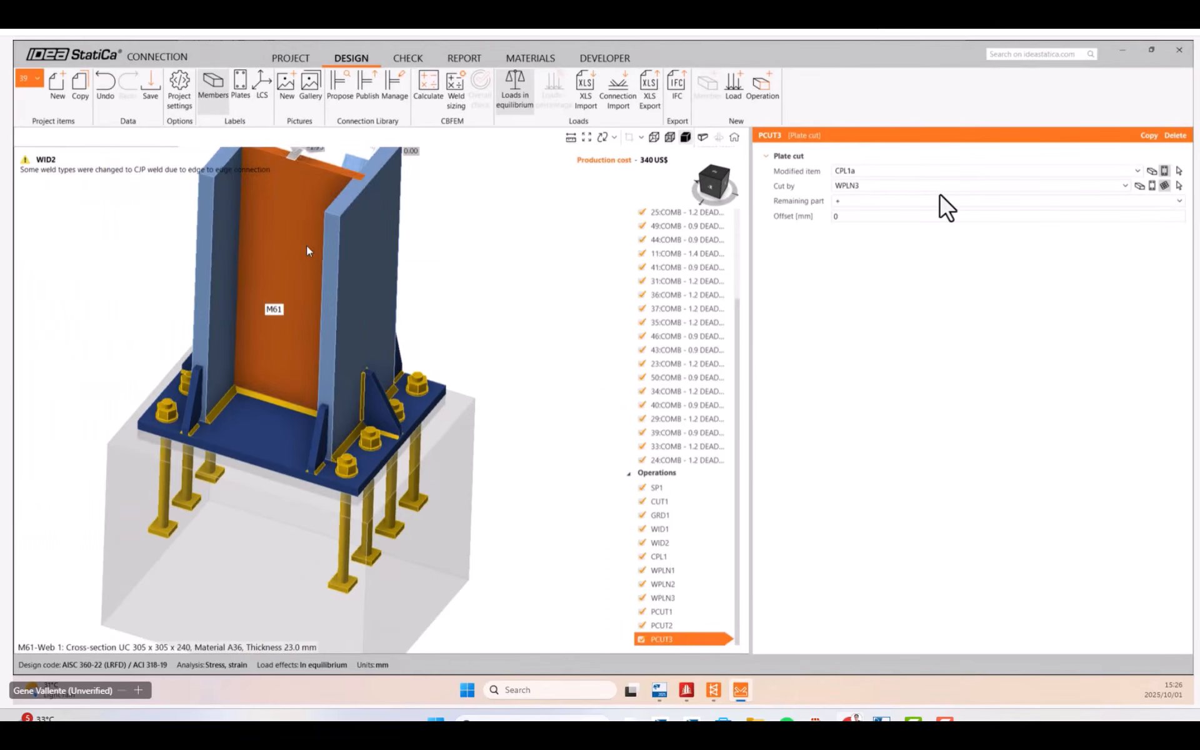
pyautogui.moveTo(306, 246); pyautogui.dragTo(328, 330, button='right')
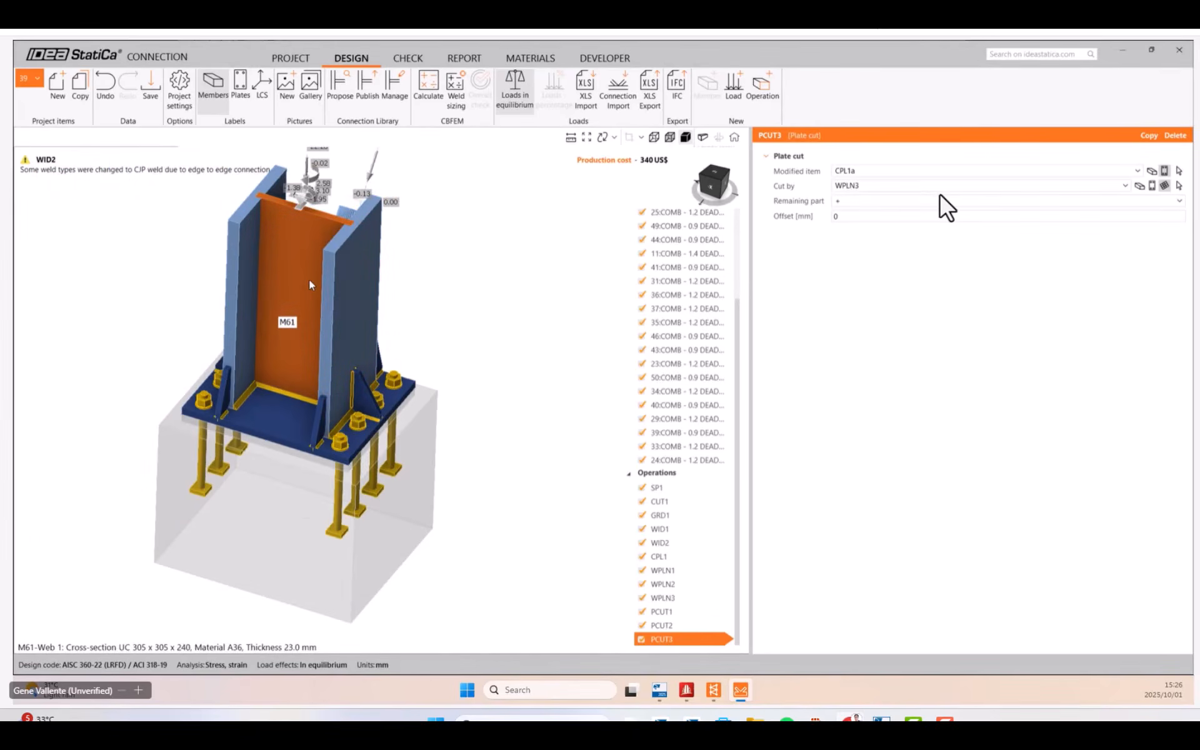
pyautogui.moveTo(308, 280); pyautogui.dragTo(393, 375, button='right')
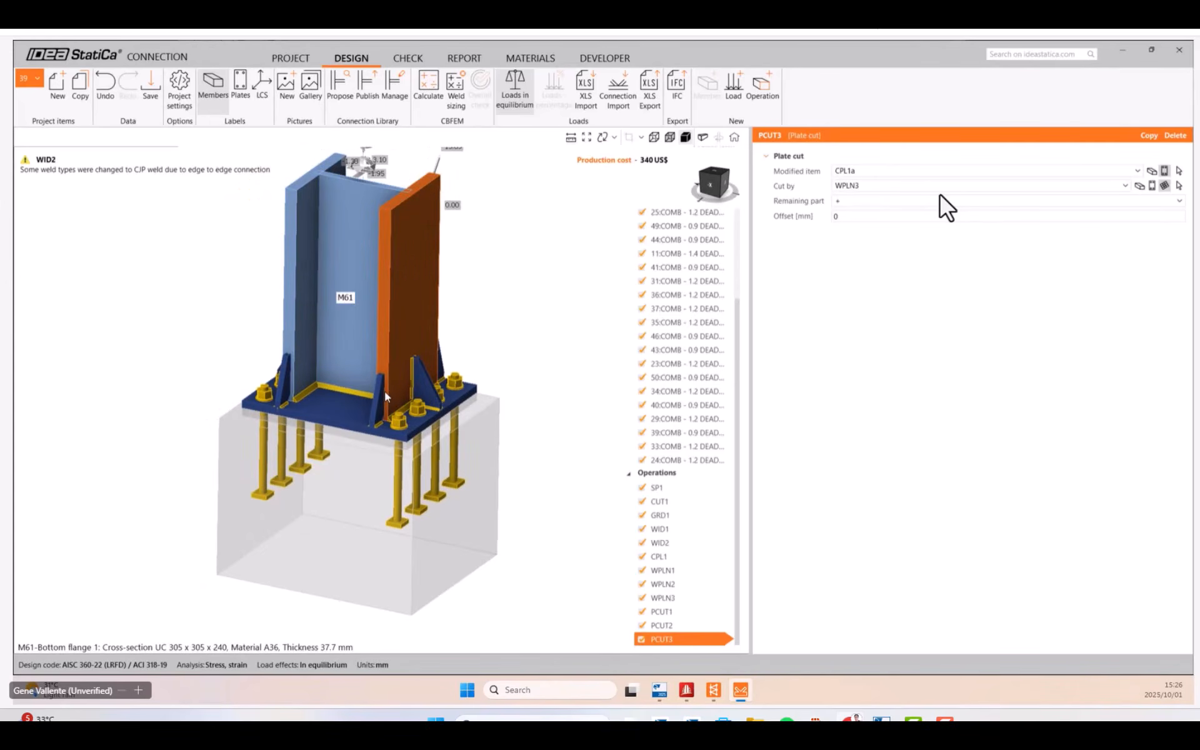
pyautogui.scroll(2, 373, 403)
pyautogui.scroll(-2, 373, 403)
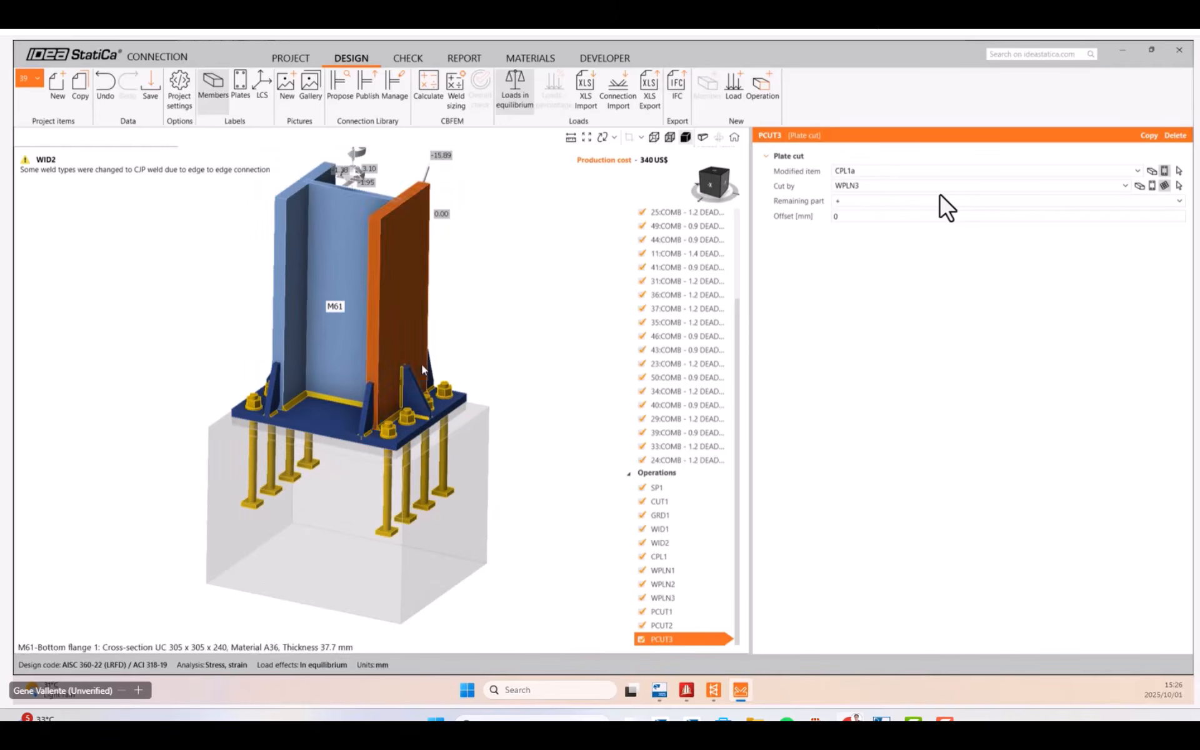
pyautogui.moveTo(422, 363); pyautogui.dragTo(442, 335, button='right')
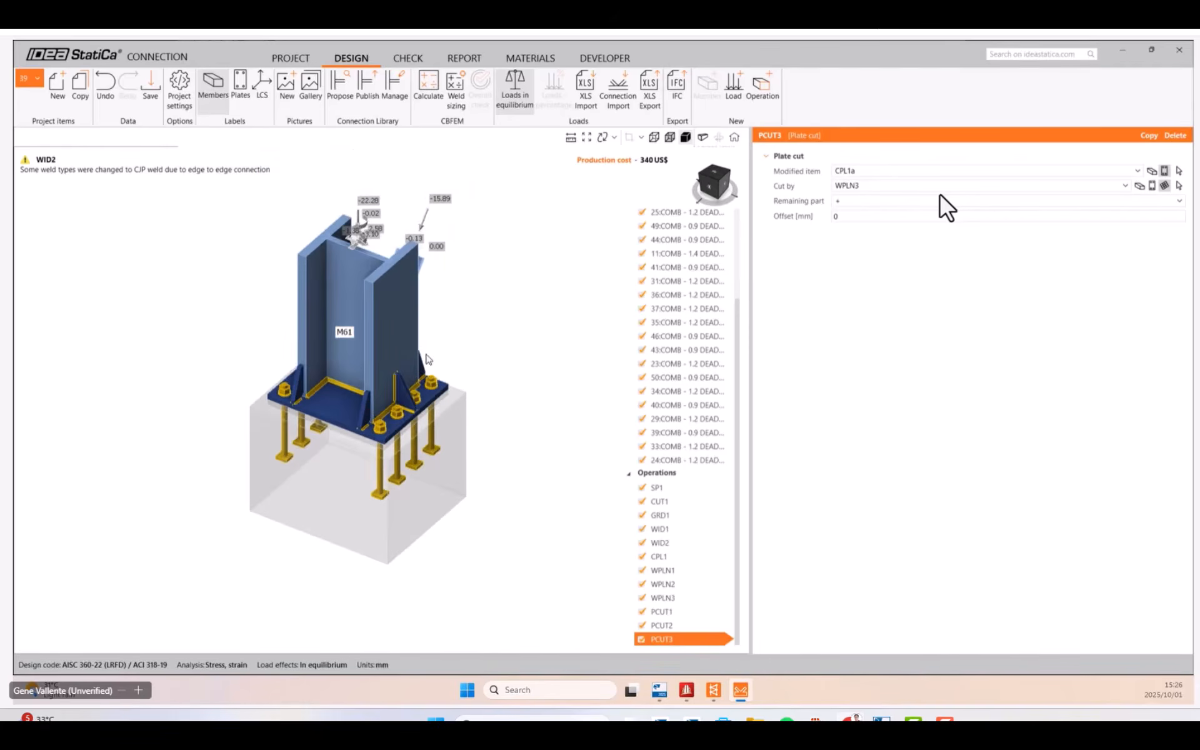
# Change all welds of the WID2 flange wideners to CJP weld, save the project and close the connection.
pyautogui.scroll(2, 427, 358)
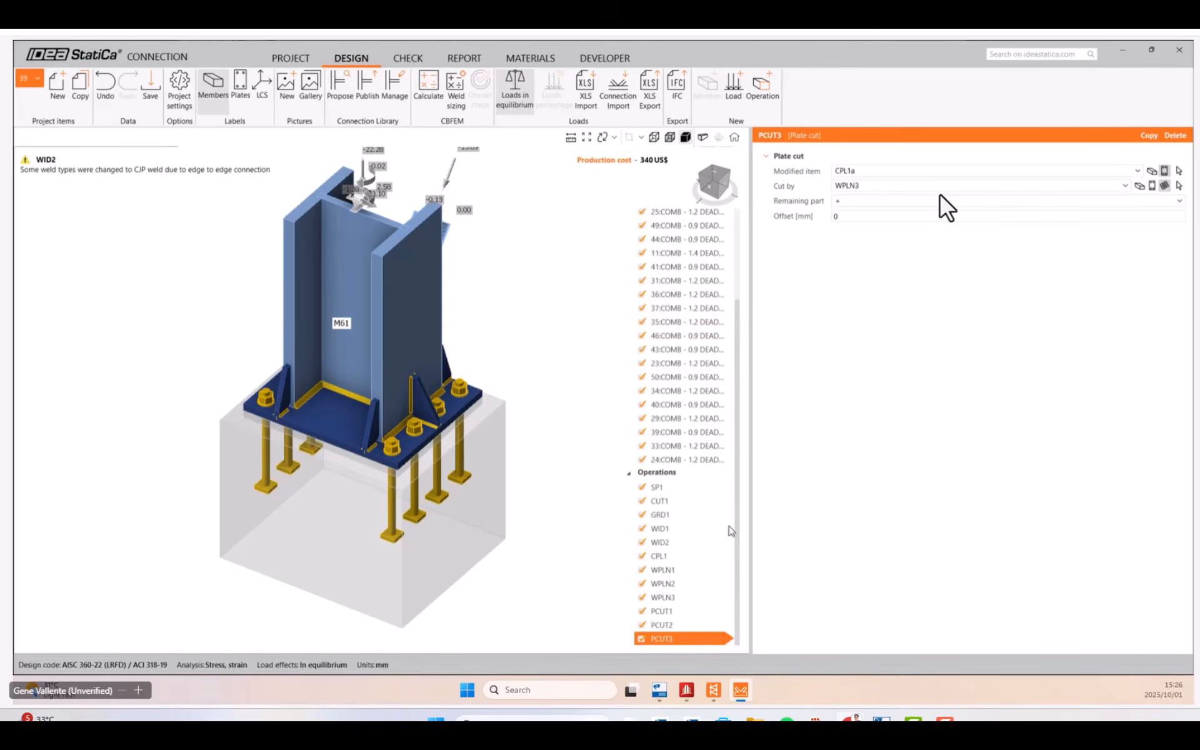
pyautogui.click(677, 542)
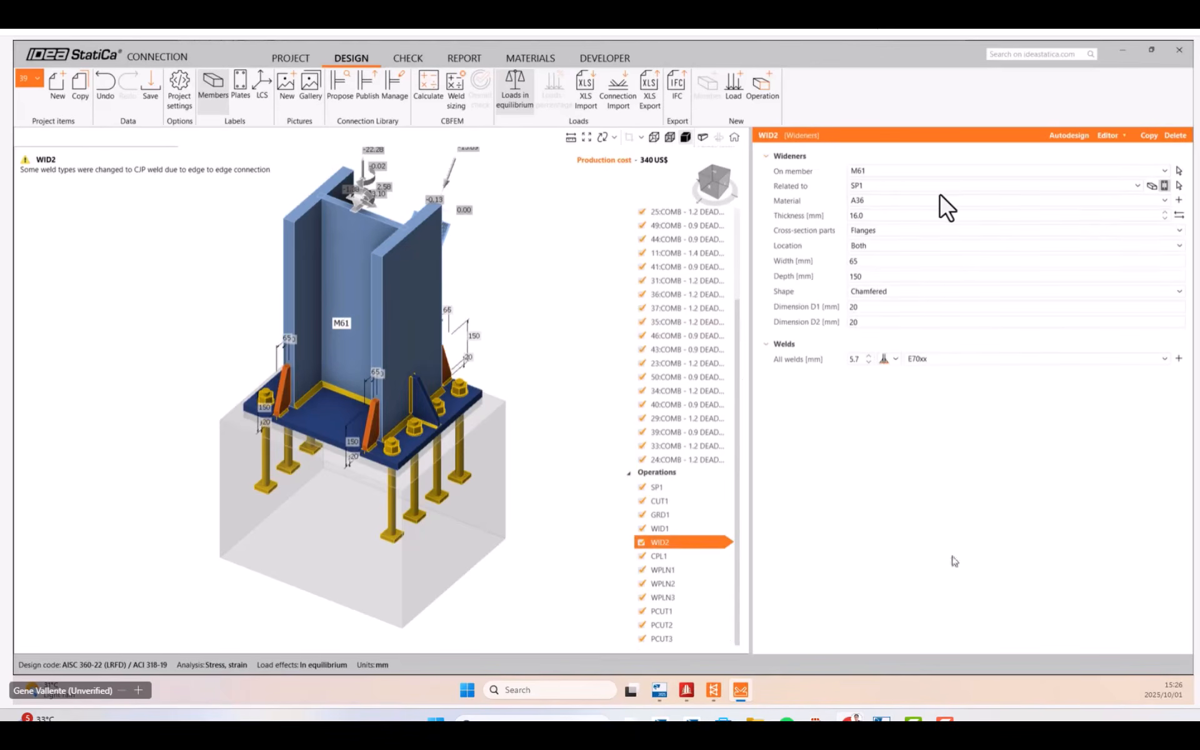
pyautogui.click(890, 362)
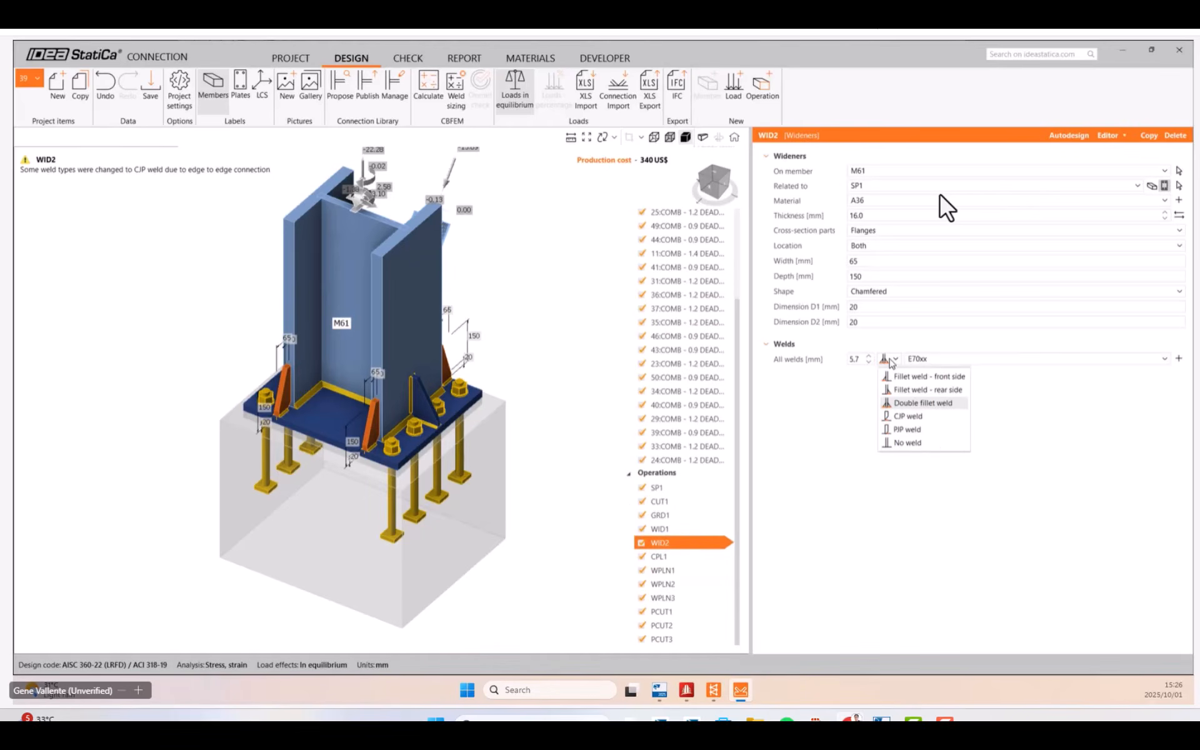
pyautogui.click(932, 417)
pyautogui.moveTo(584, 373); pyautogui.dragTo(570, 375, button='middle')
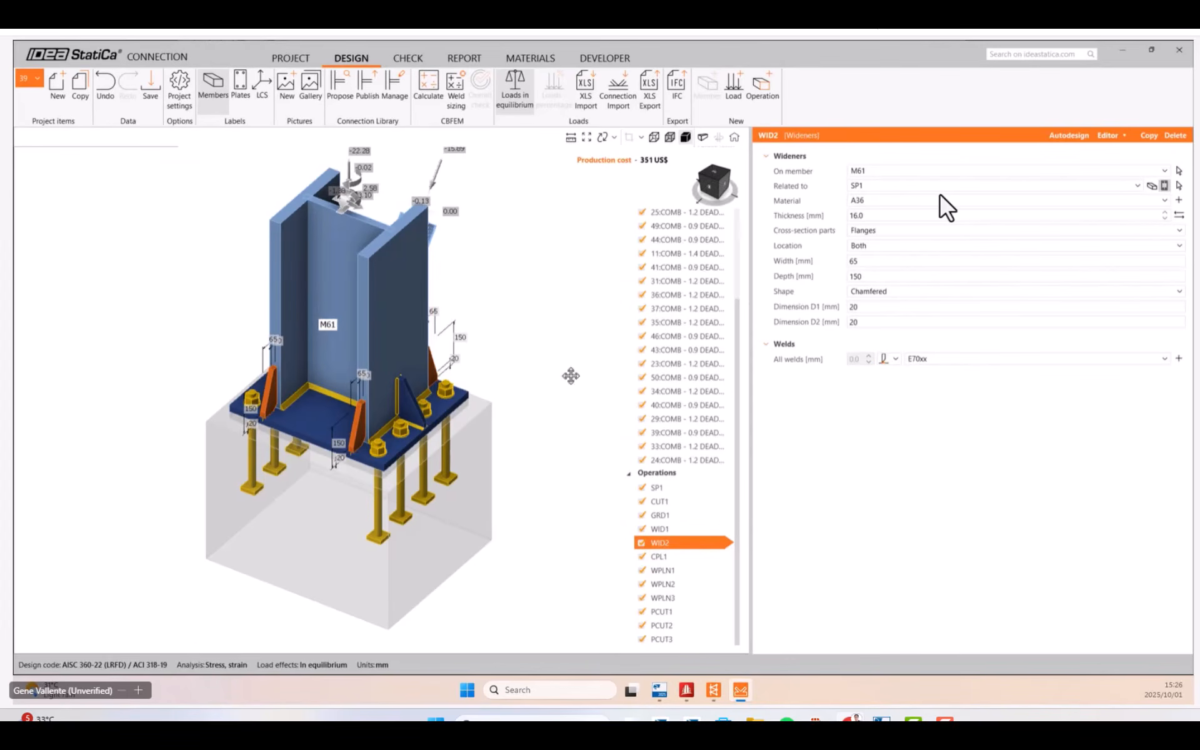
pyautogui.scroll(-3, 569, 376)
pyautogui.moveTo(537, 302); pyautogui.dragTo(527, 306, button='middle')
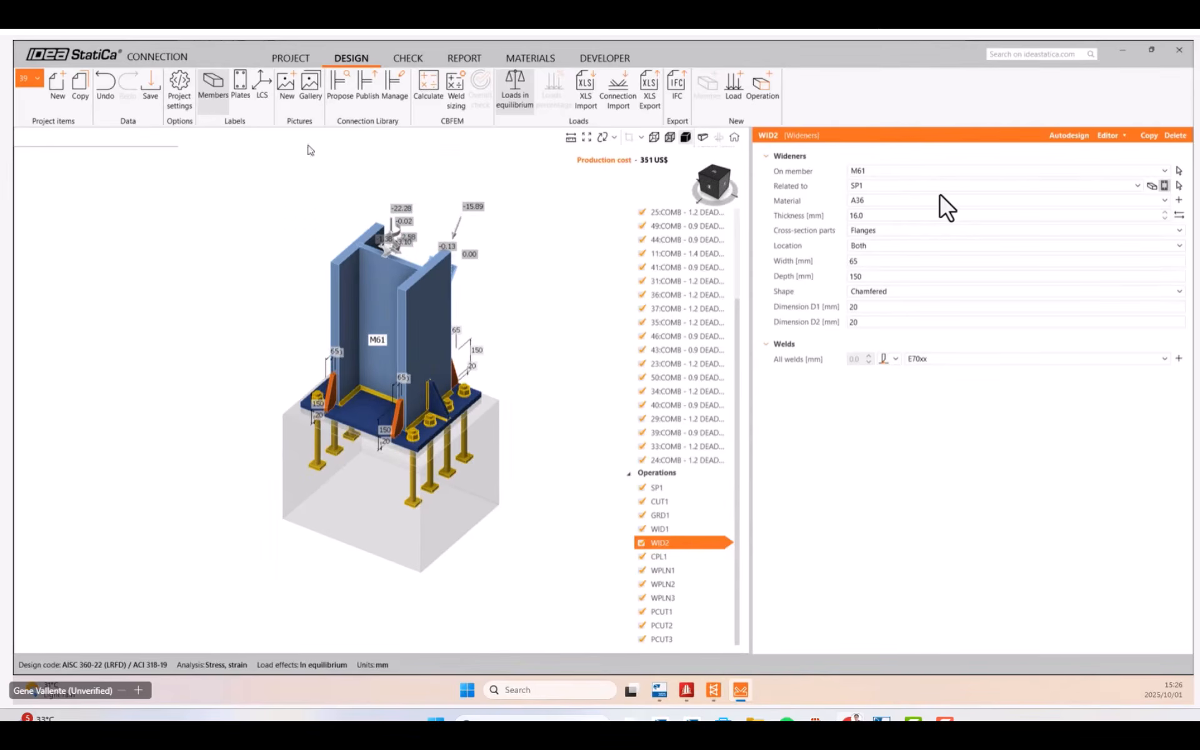
pyautogui.click(150, 103)
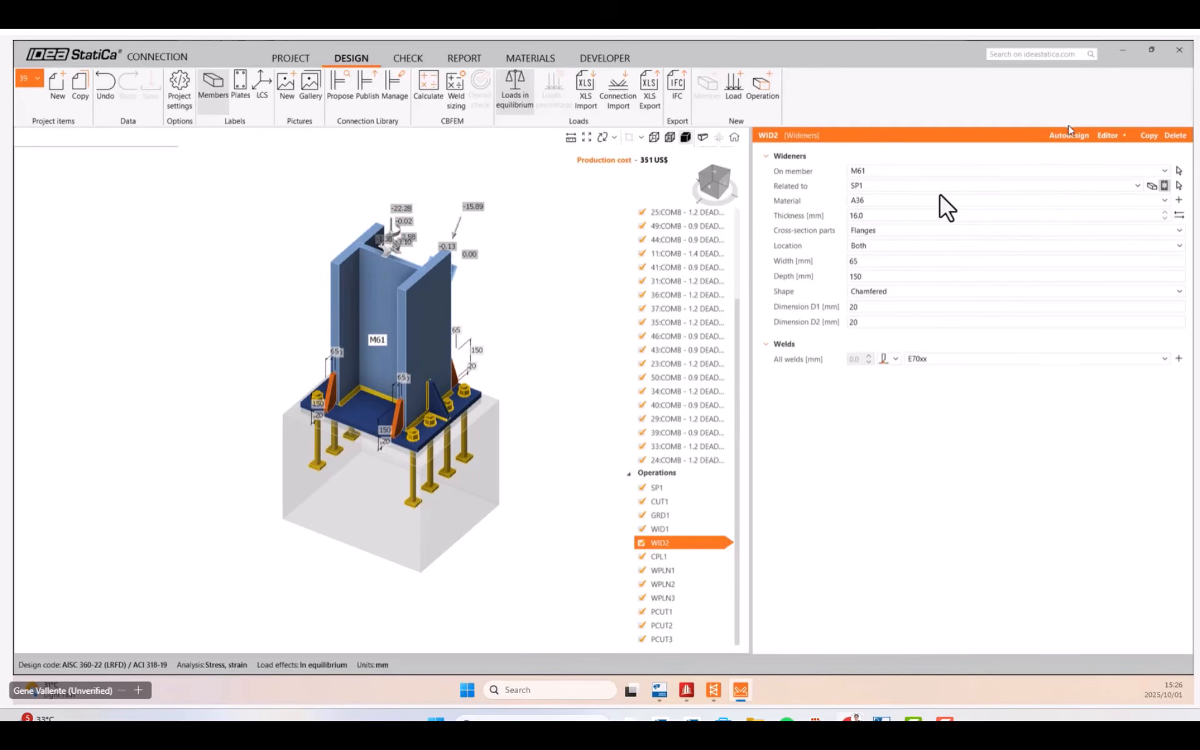
pyautogui.click(1182, 58)
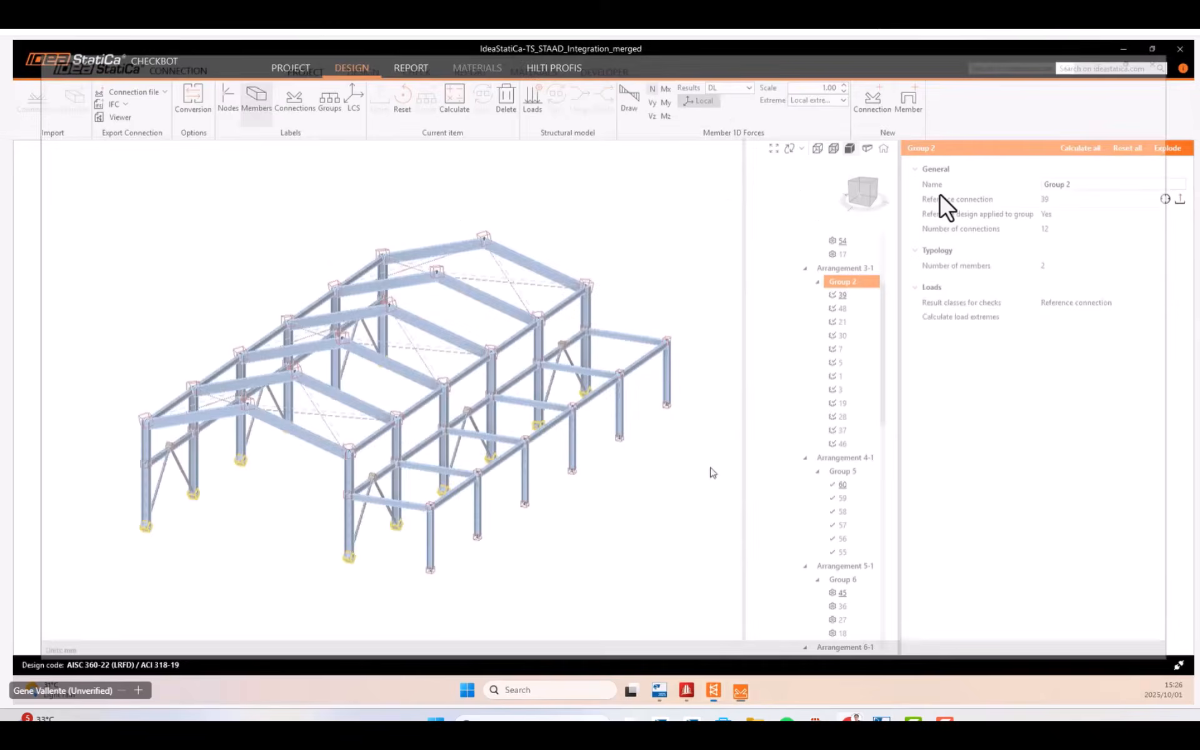
# Calculate all connections of Group 2.
pyautogui.click(848, 283)
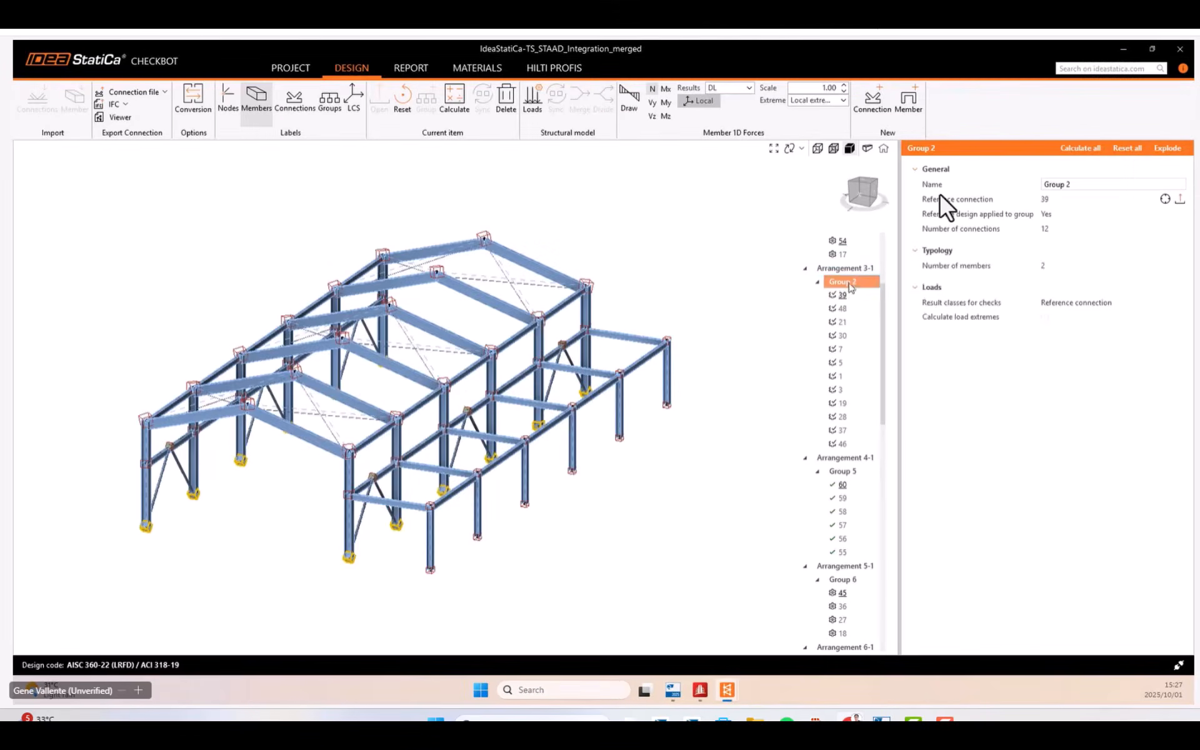
pyautogui.rightClick(849, 284)
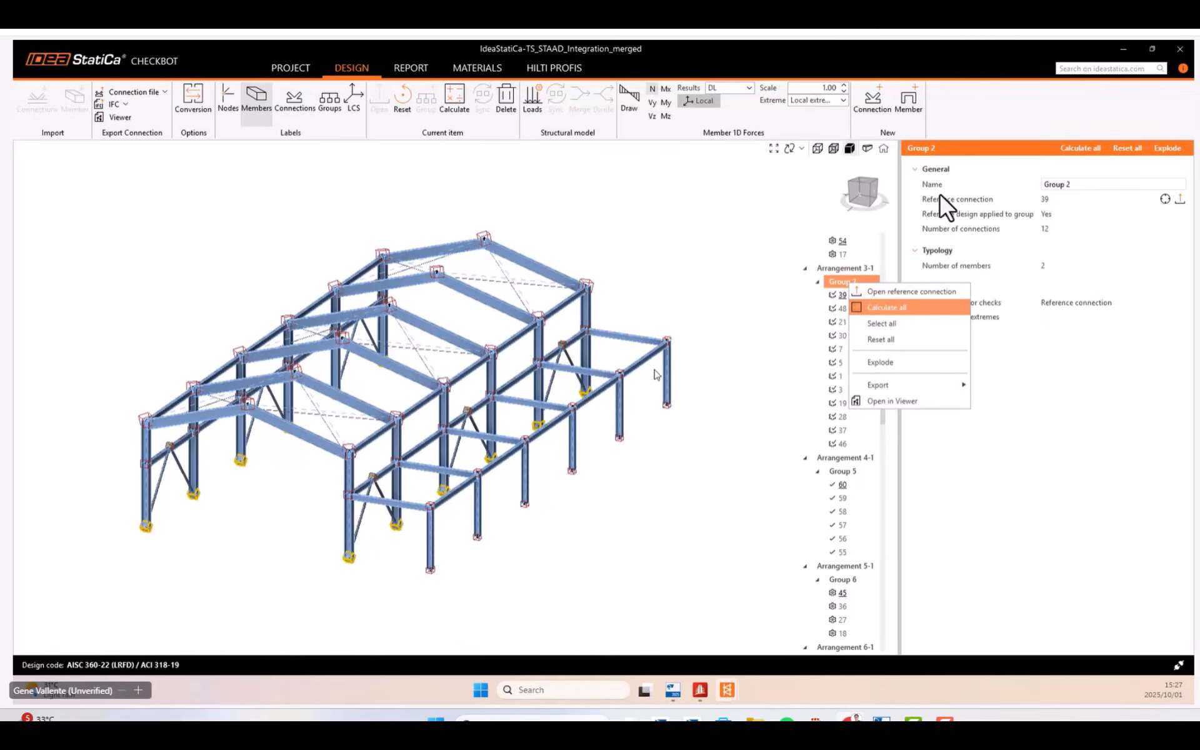
pyautogui.click(607, 406)
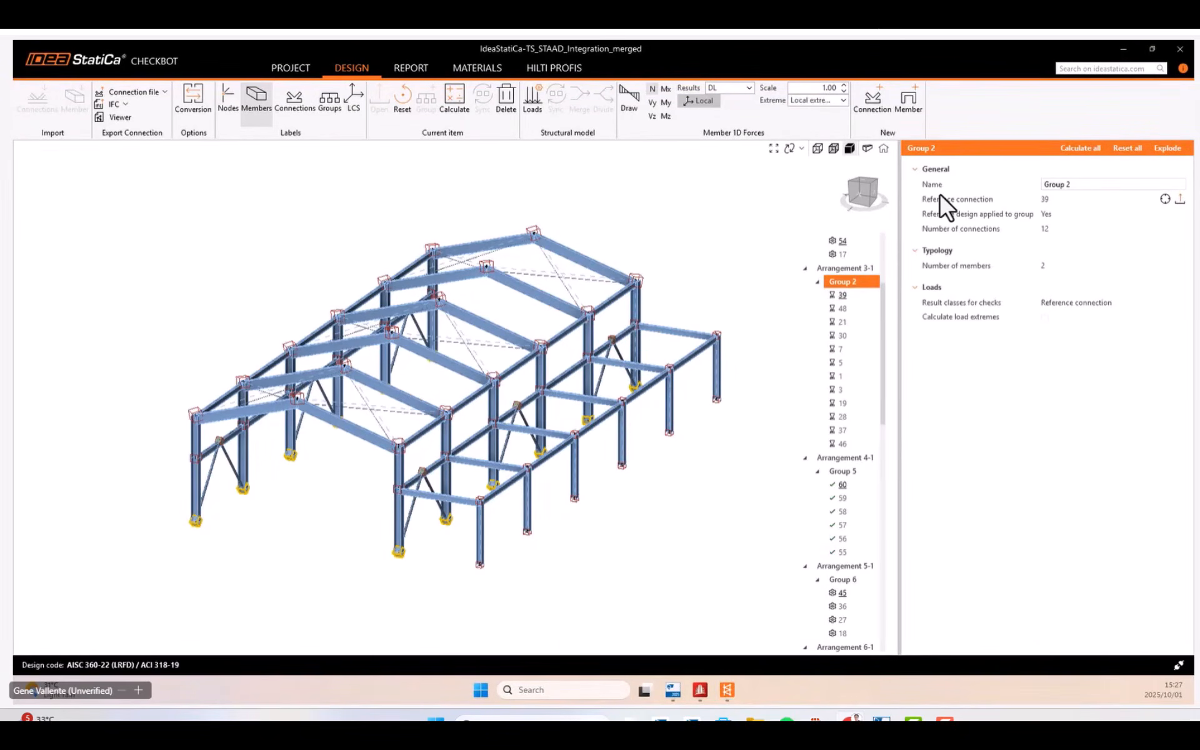
# Review the check status of all connections in the IdeaStatiCa-TS_STAAD_Integration_x project and the check results of connection 41 in Group 1.
pyautogui.moveTo(678, 262); pyautogui.dragTo(613, 48)
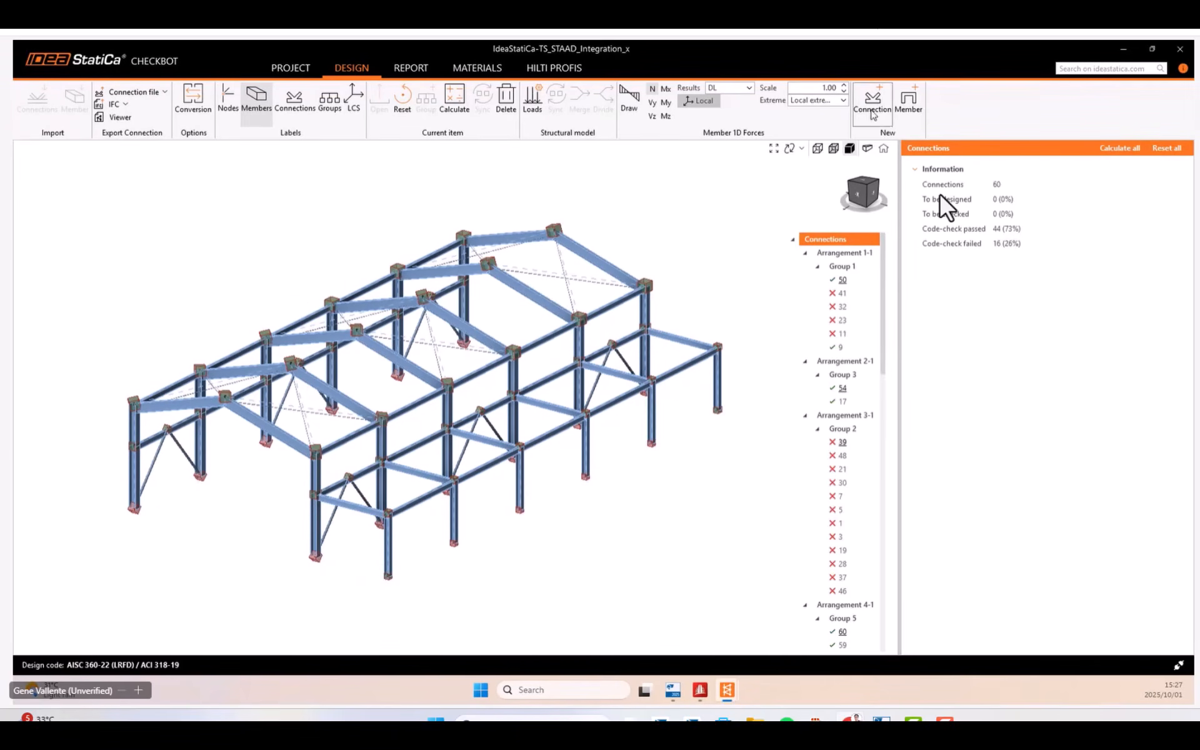
pyautogui.moveTo(883, 269); pyautogui.dragTo(893, 590)
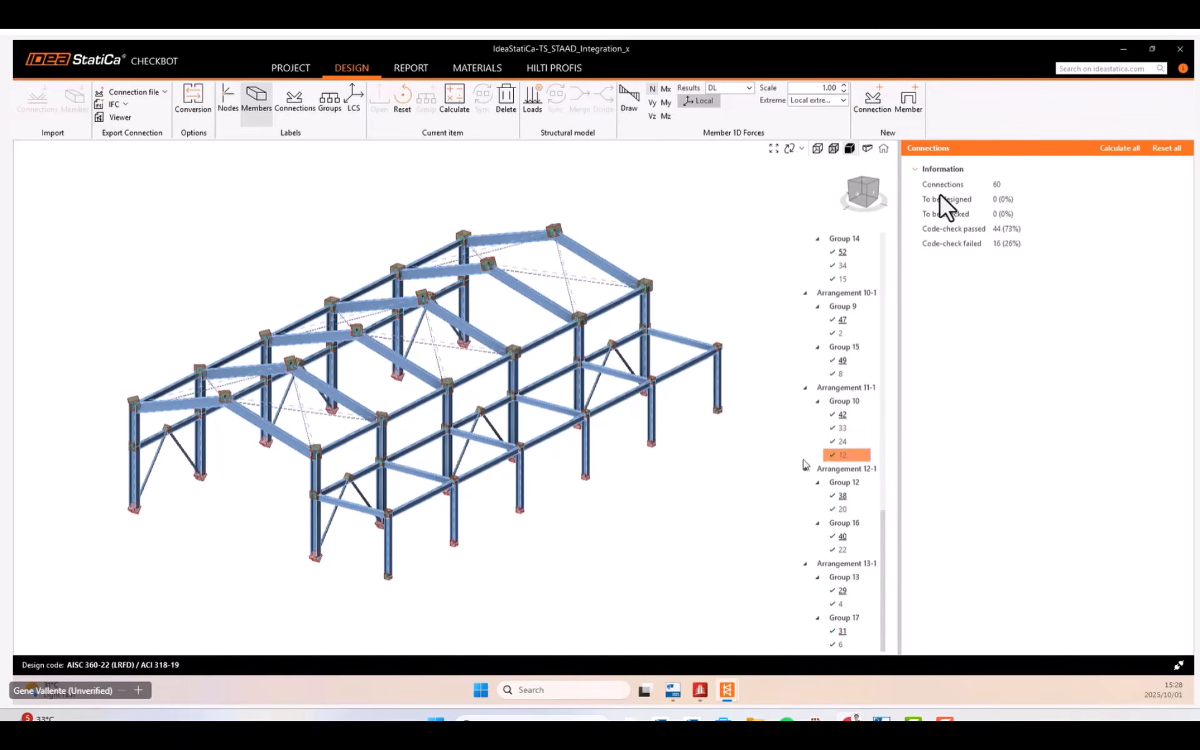
pyautogui.scroll(2, 831, 456)
pyautogui.scroll(10, 832, 456)
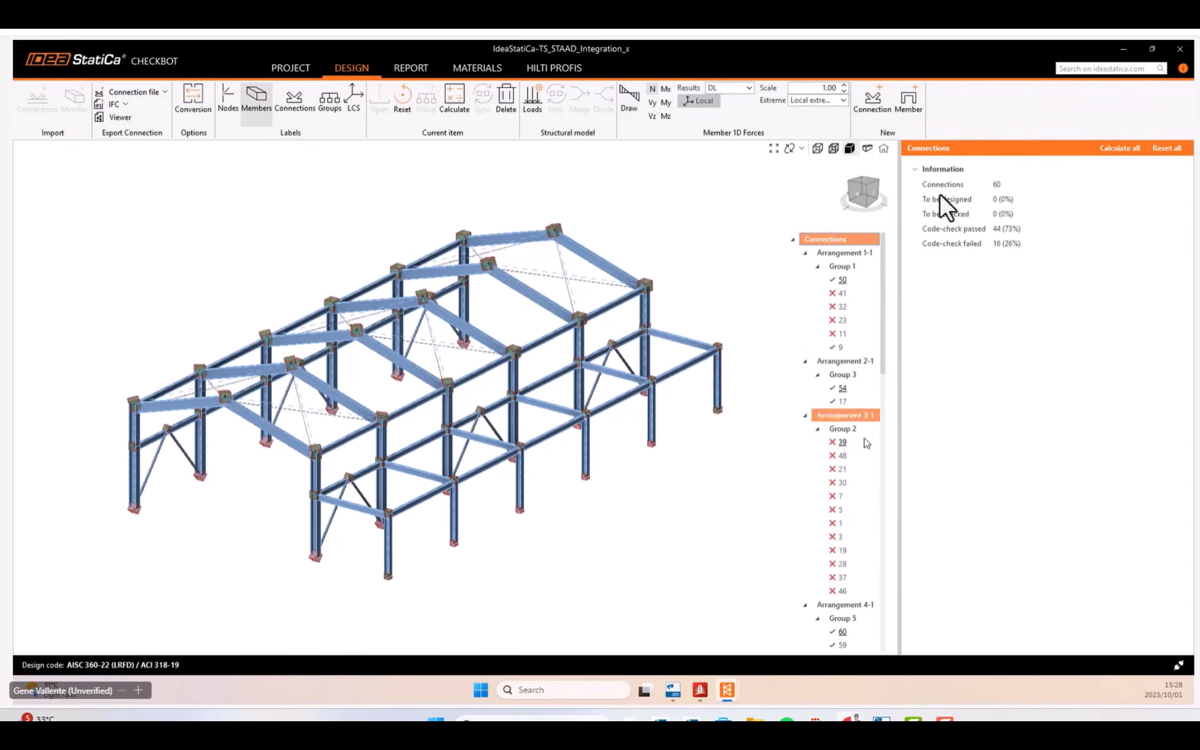
pyautogui.click(848, 297)
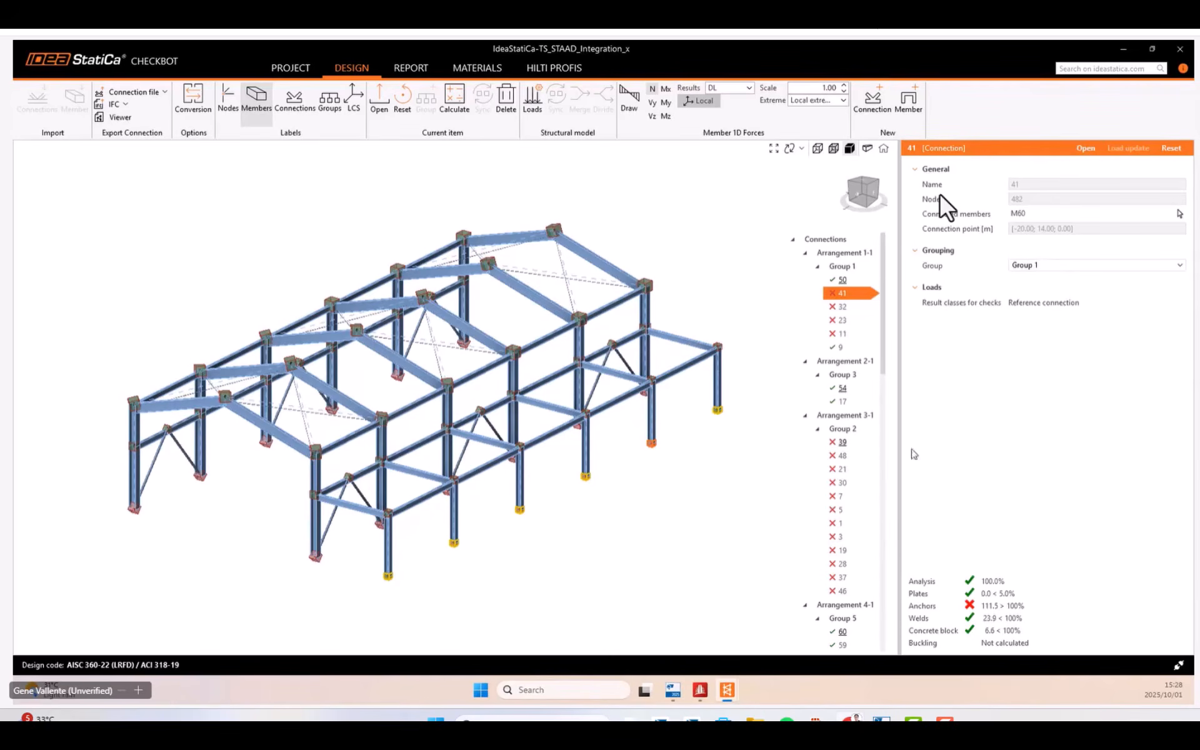
# Compare the code-check results of the Group 2 connections one by one, from reference connection 39 through 46, focusing on the anchors.
pyautogui.click(849, 430)
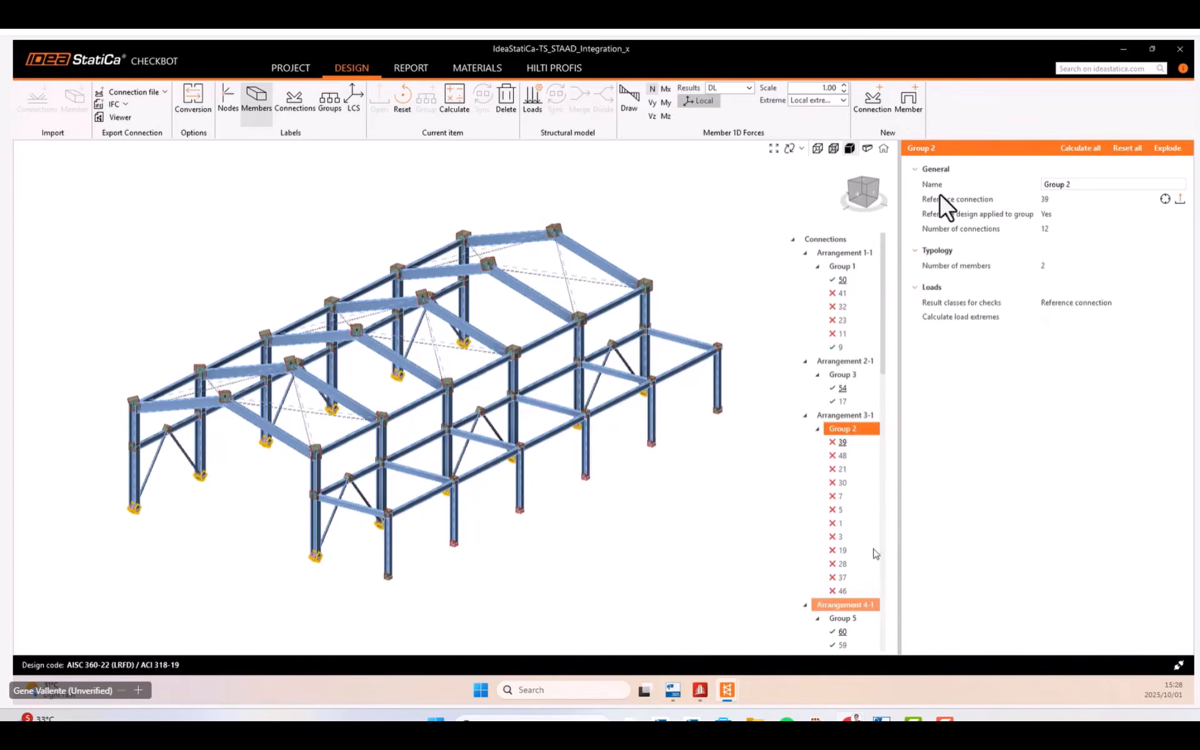
pyautogui.click(843, 442)
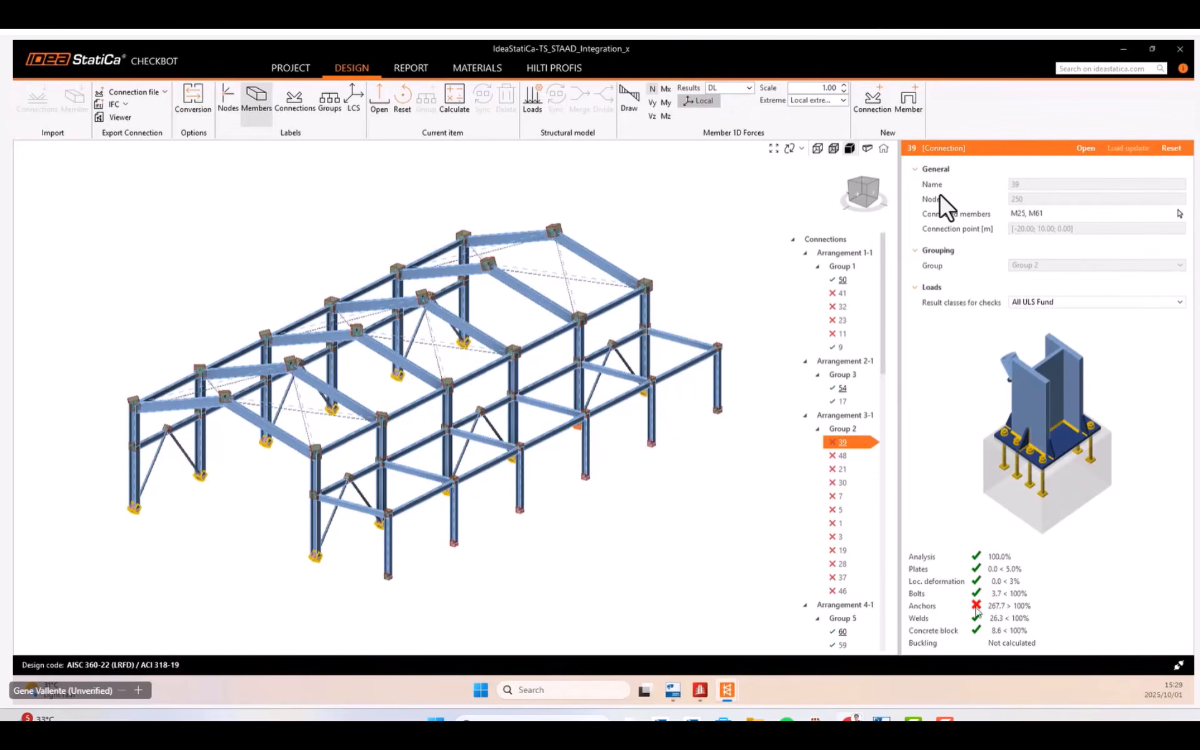
pyautogui.click(843, 455)
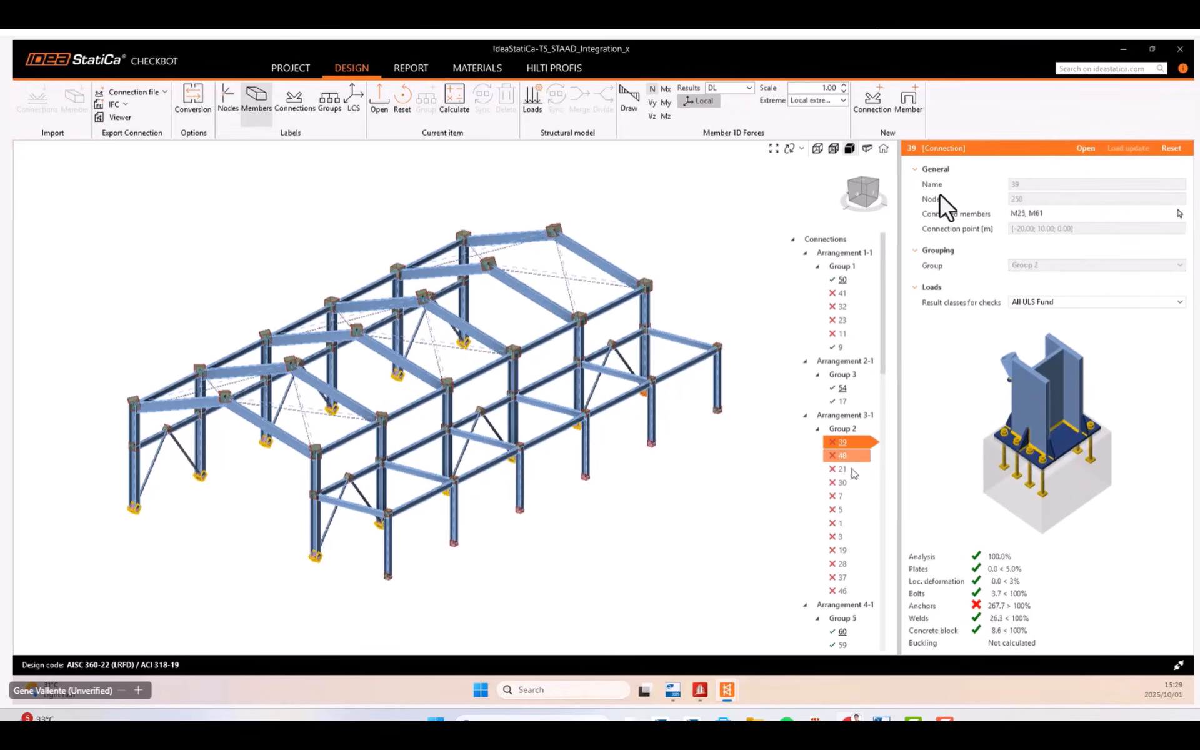
pyautogui.click(848, 477)
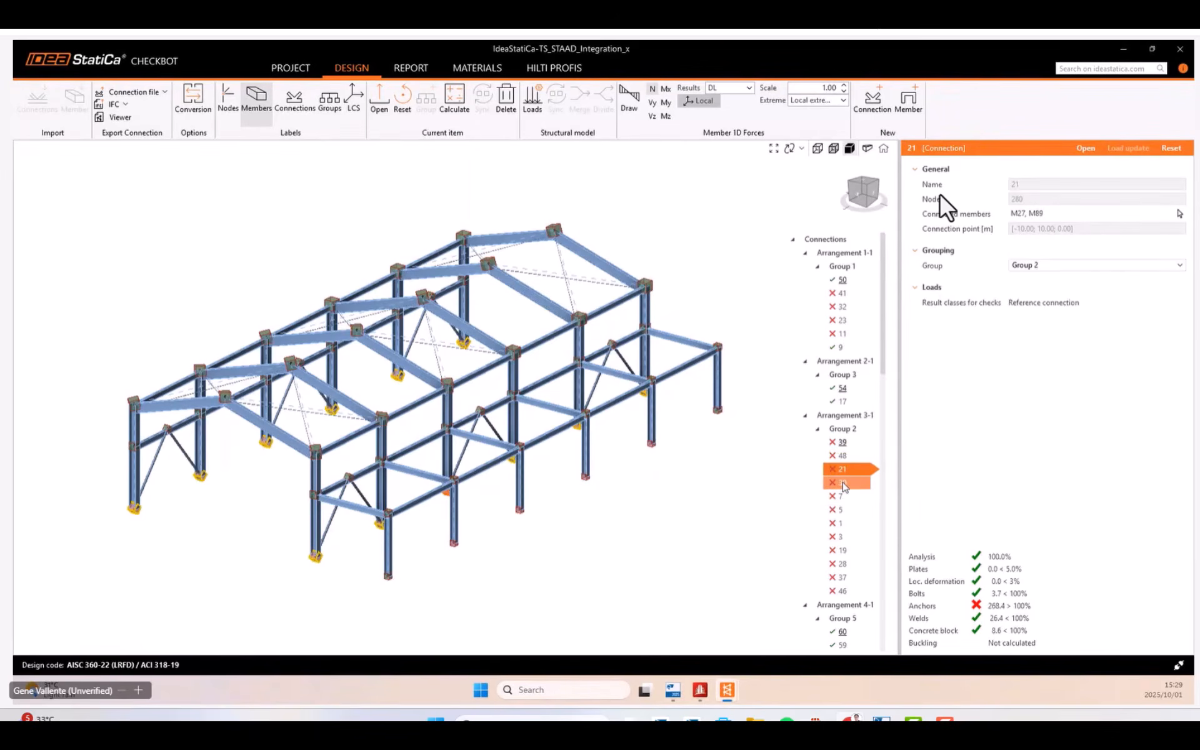
pyautogui.click(843, 483)
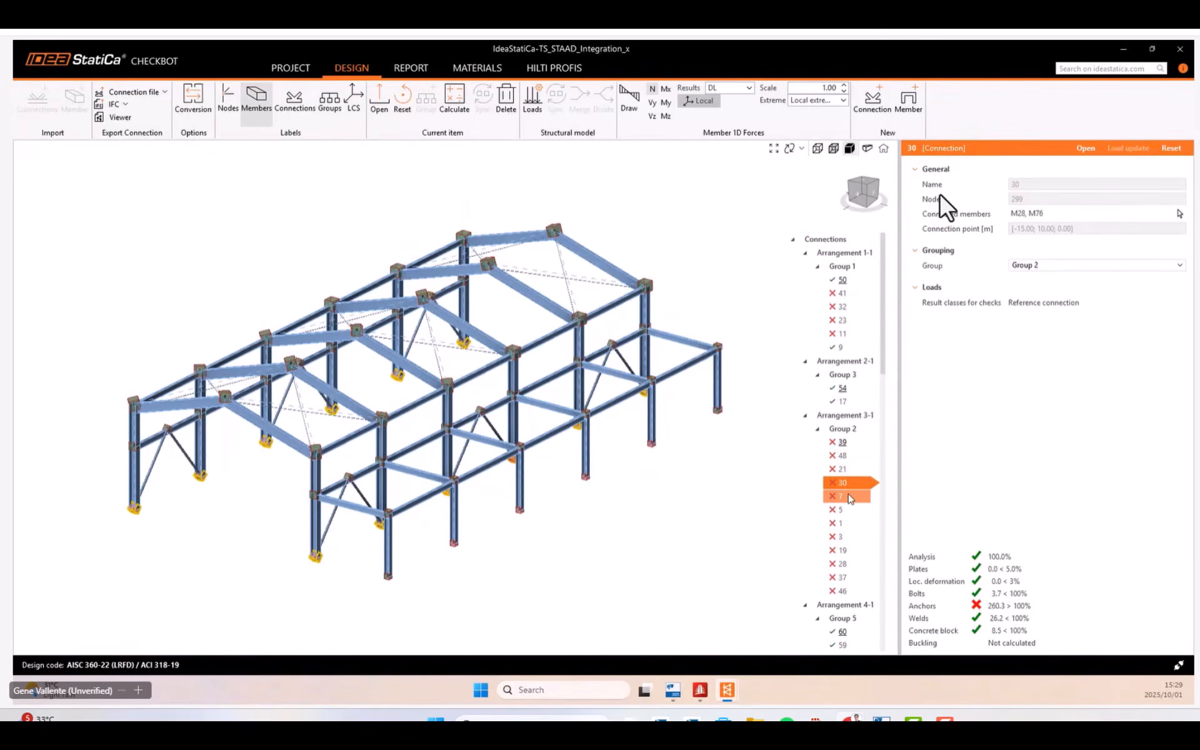
pyautogui.click(849, 497)
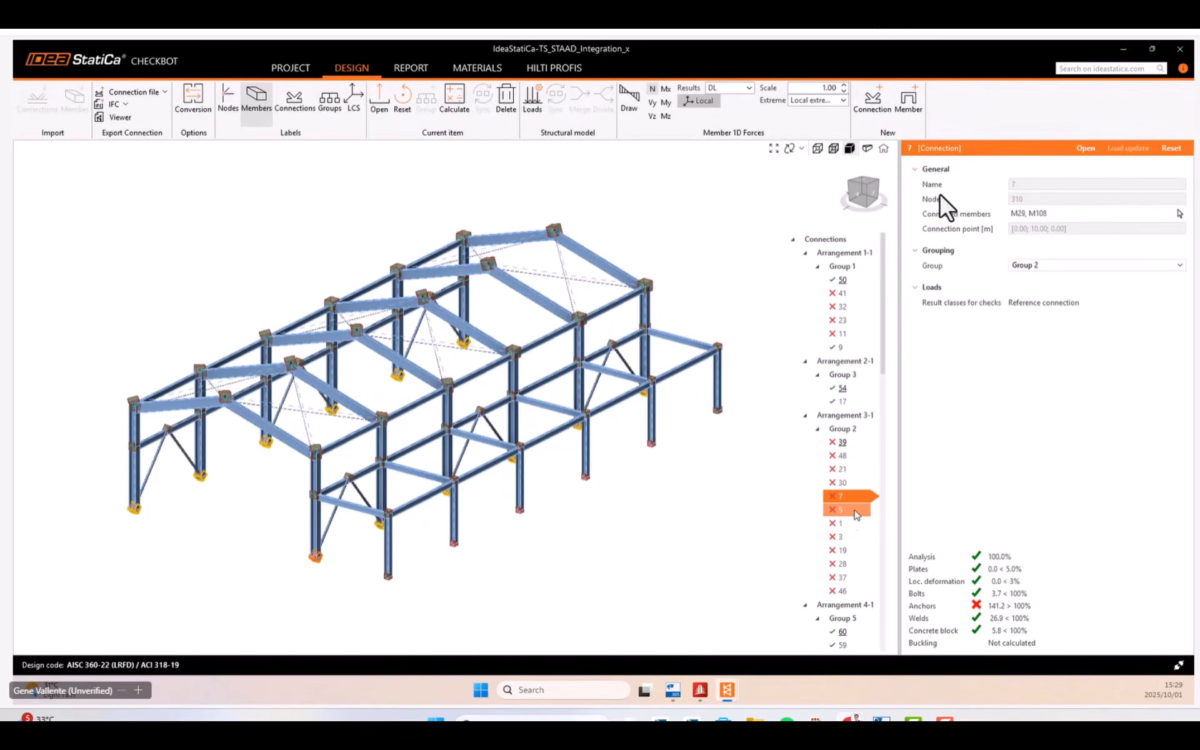
pyautogui.click(855, 510)
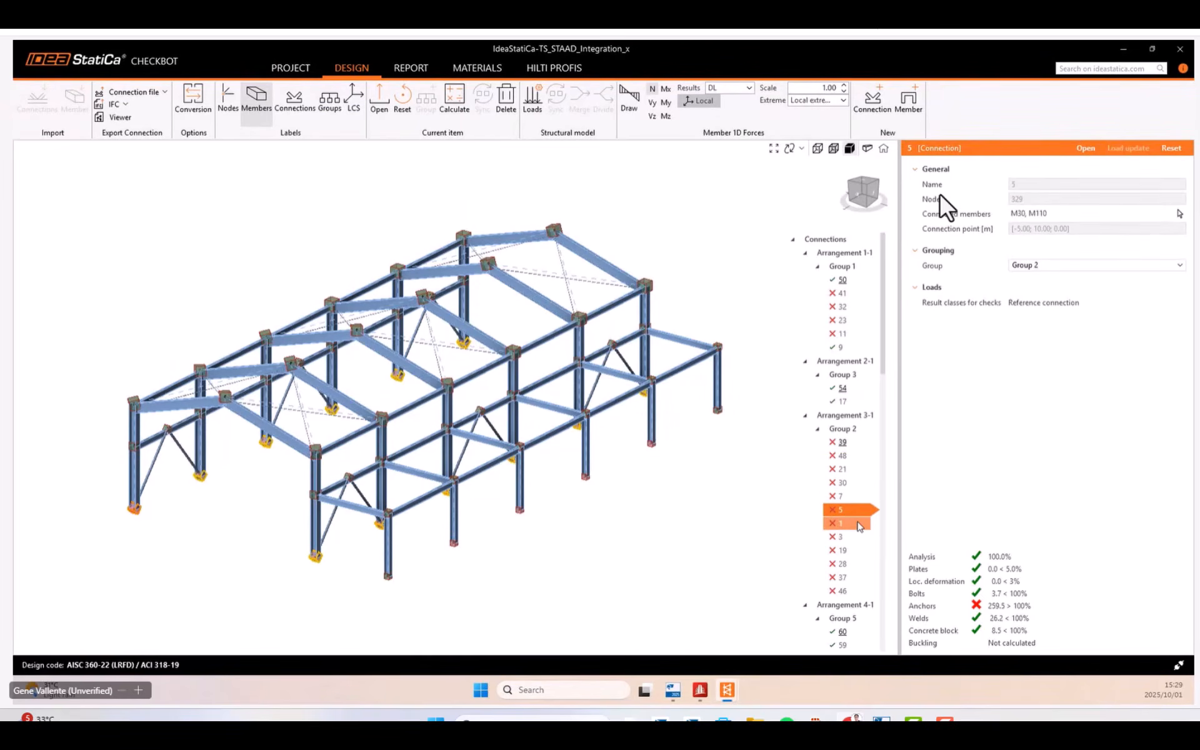
pyautogui.click(860, 525)
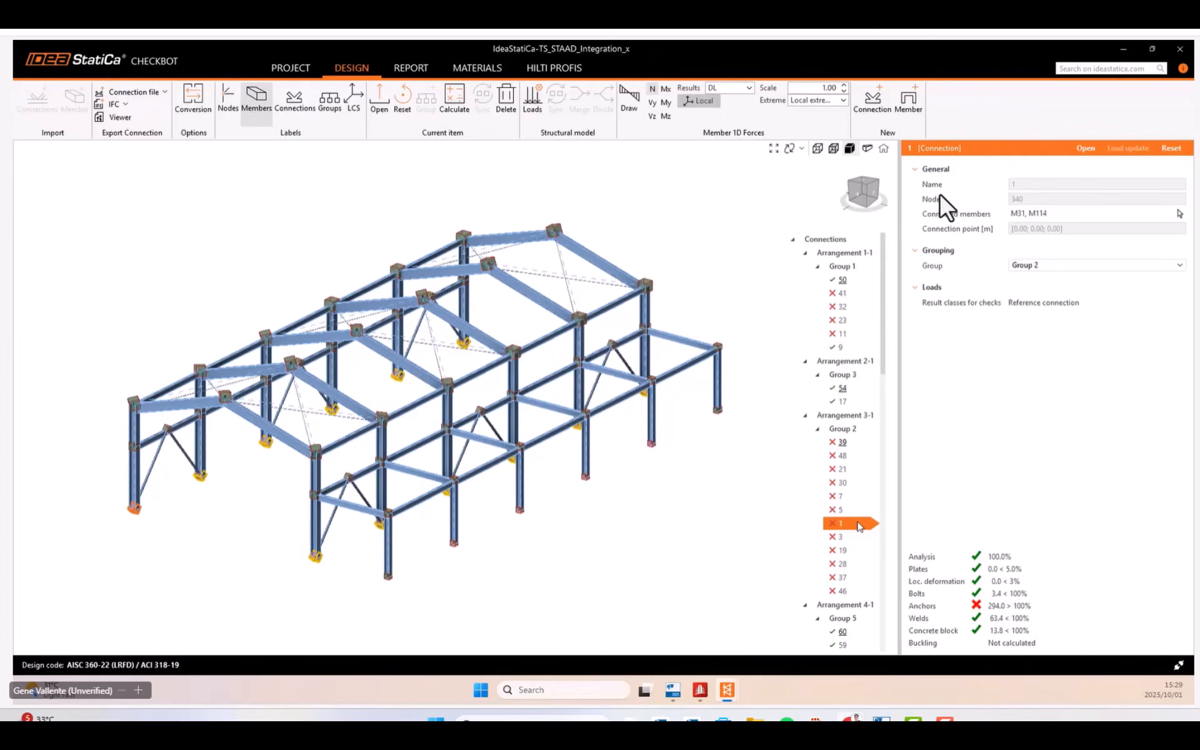
pyautogui.click(855, 538)
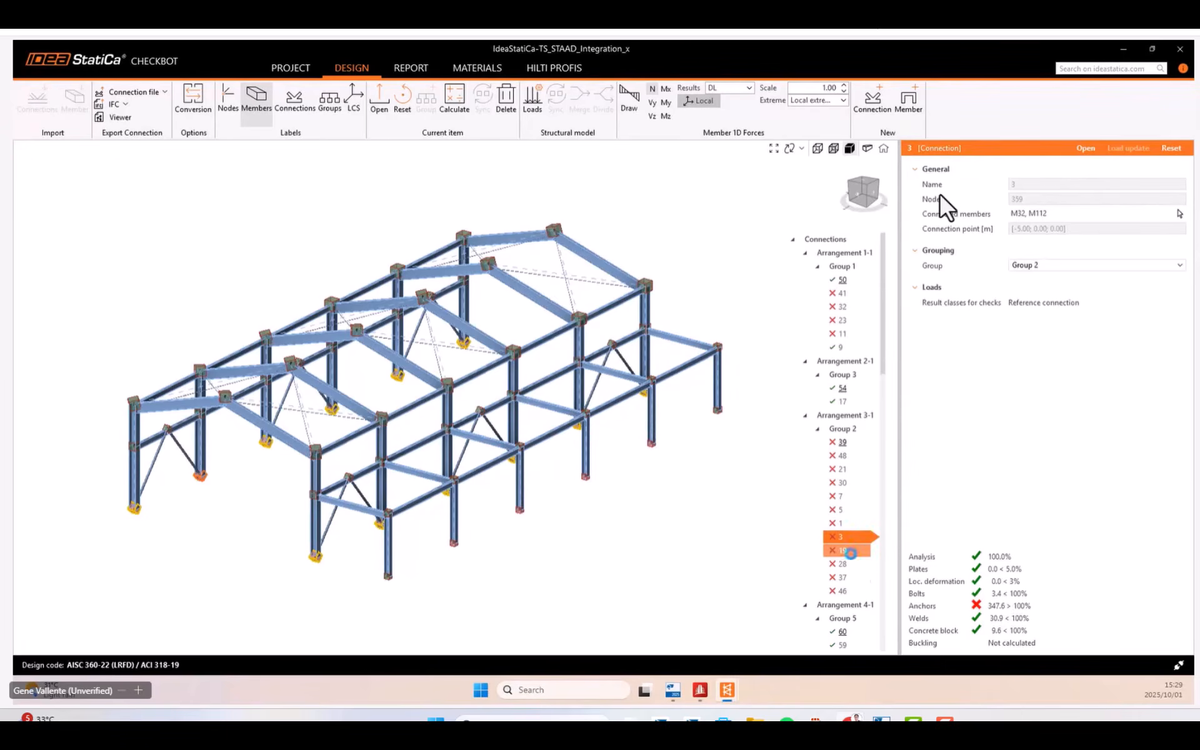
pyautogui.click(850, 551)
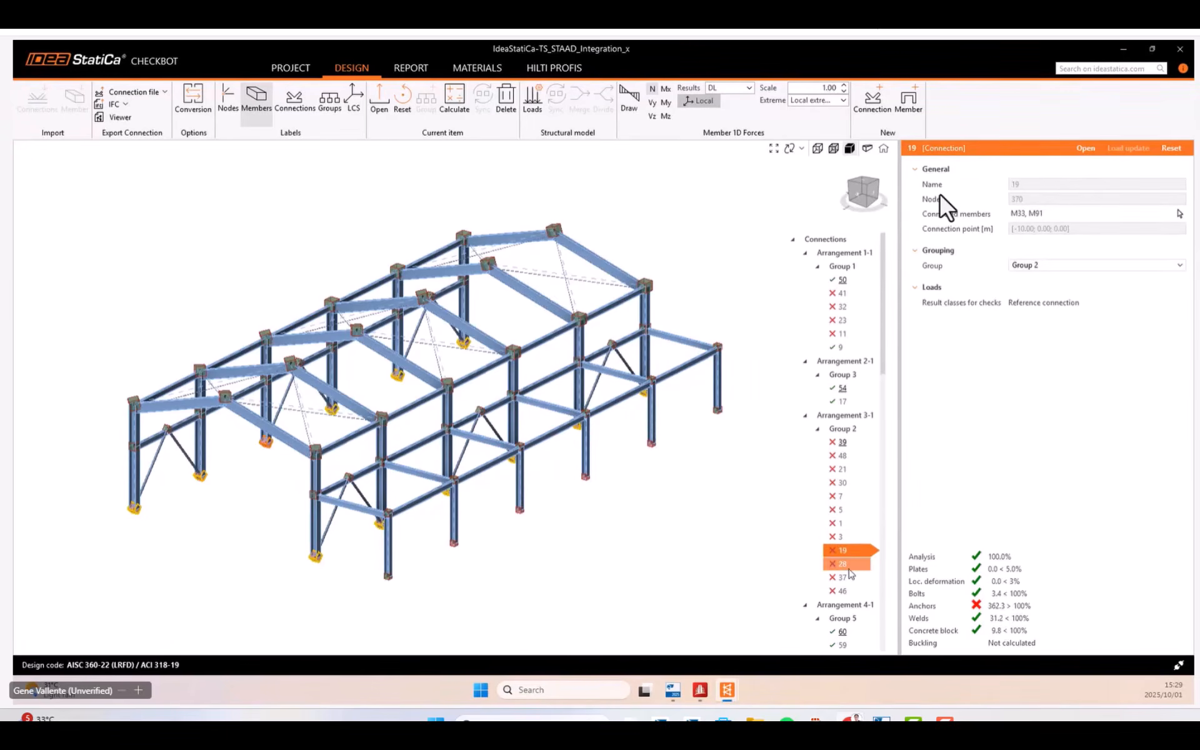
pyautogui.press('Down')
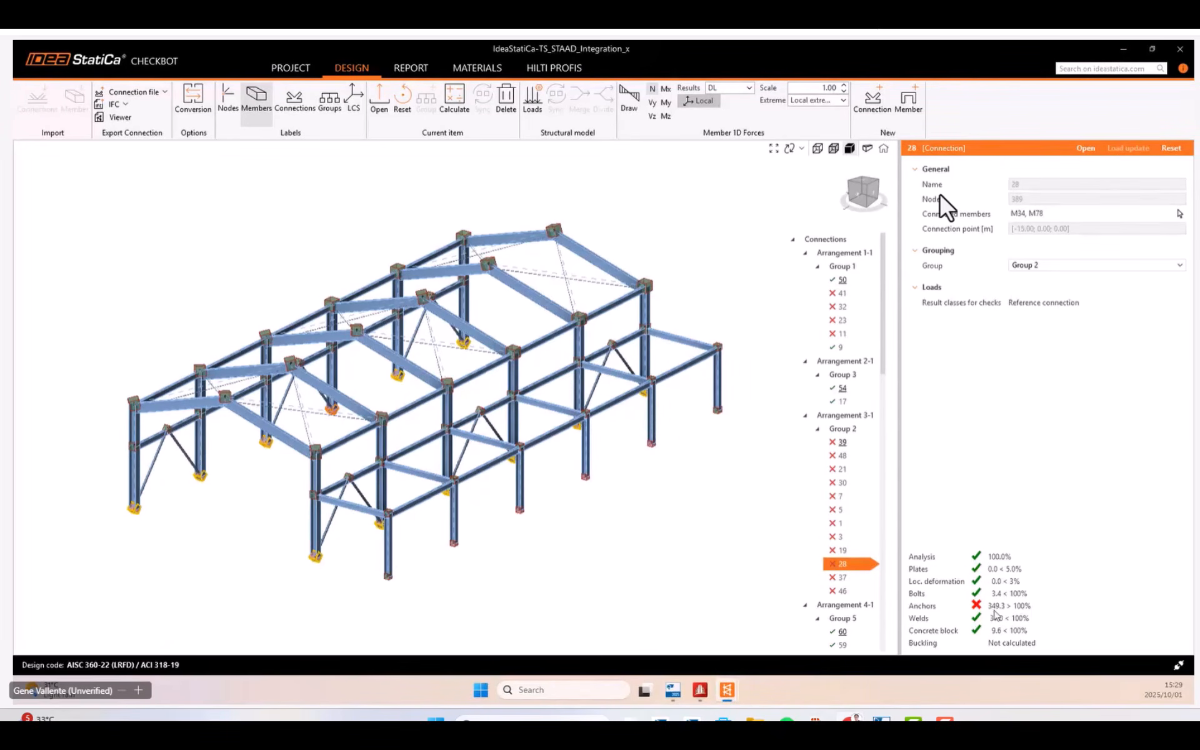
pyautogui.press('Down')
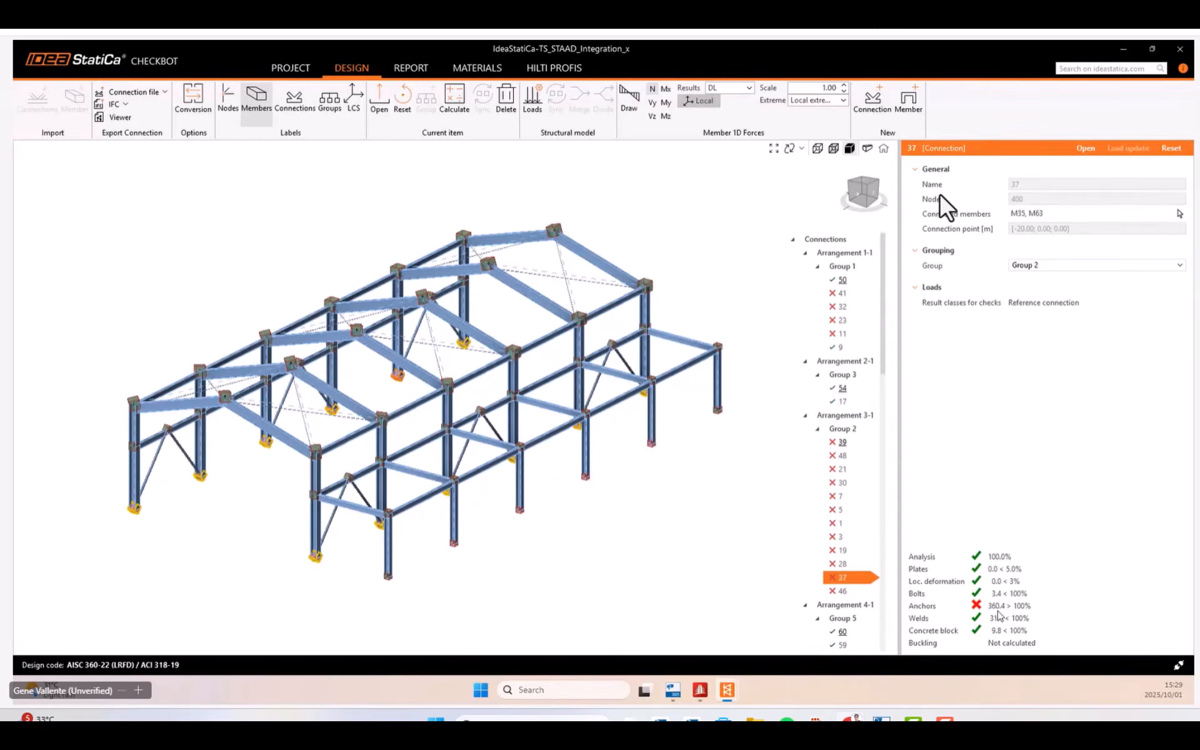
pyautogui.press('Down')
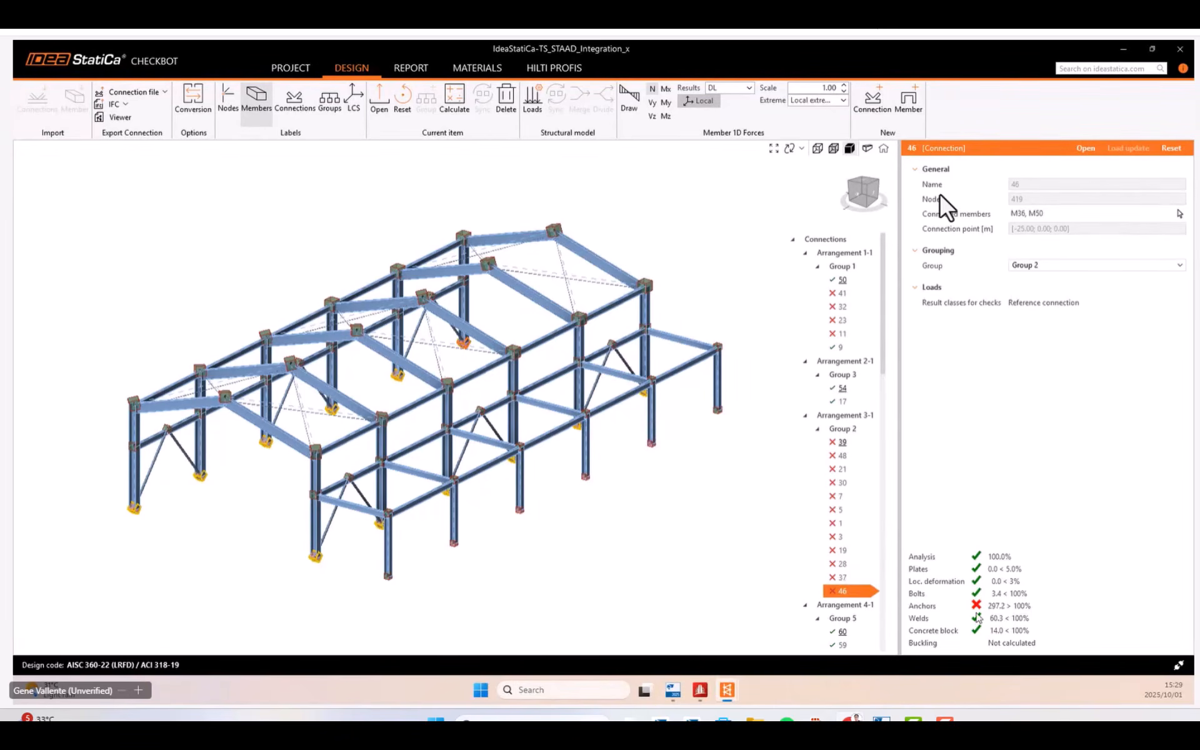
# Locate connection 19 of Group 2 in the structural model and open it for detailed design.
pyautogui.click(852, 553)
pyautogui.scroll(8, 261, 459)
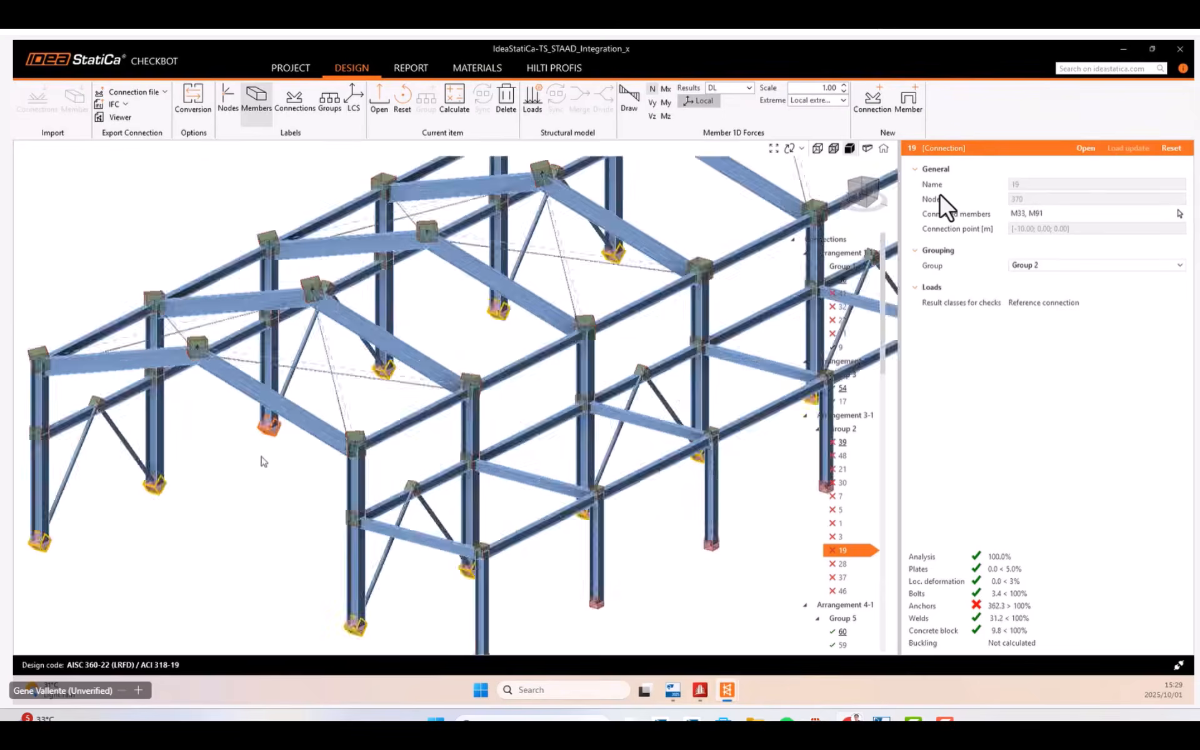
pyautogui.scroll(-8, 286, 494)
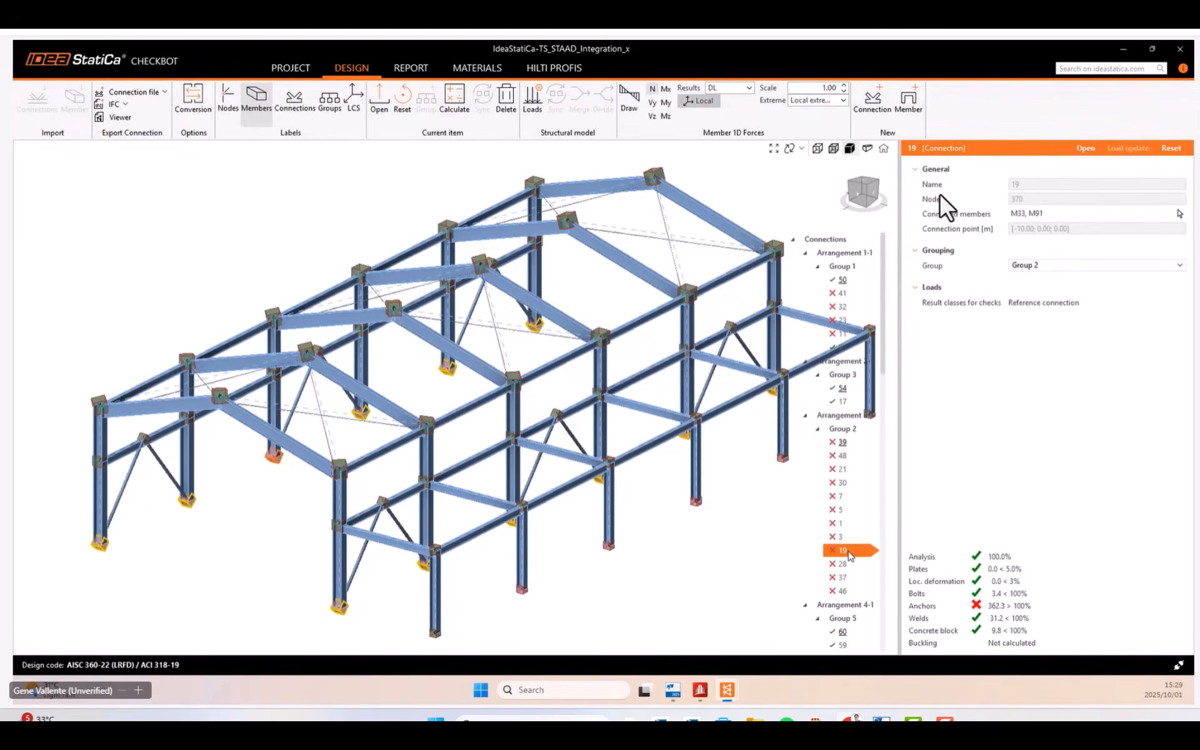
pyautogui.rightClick(850, 555)
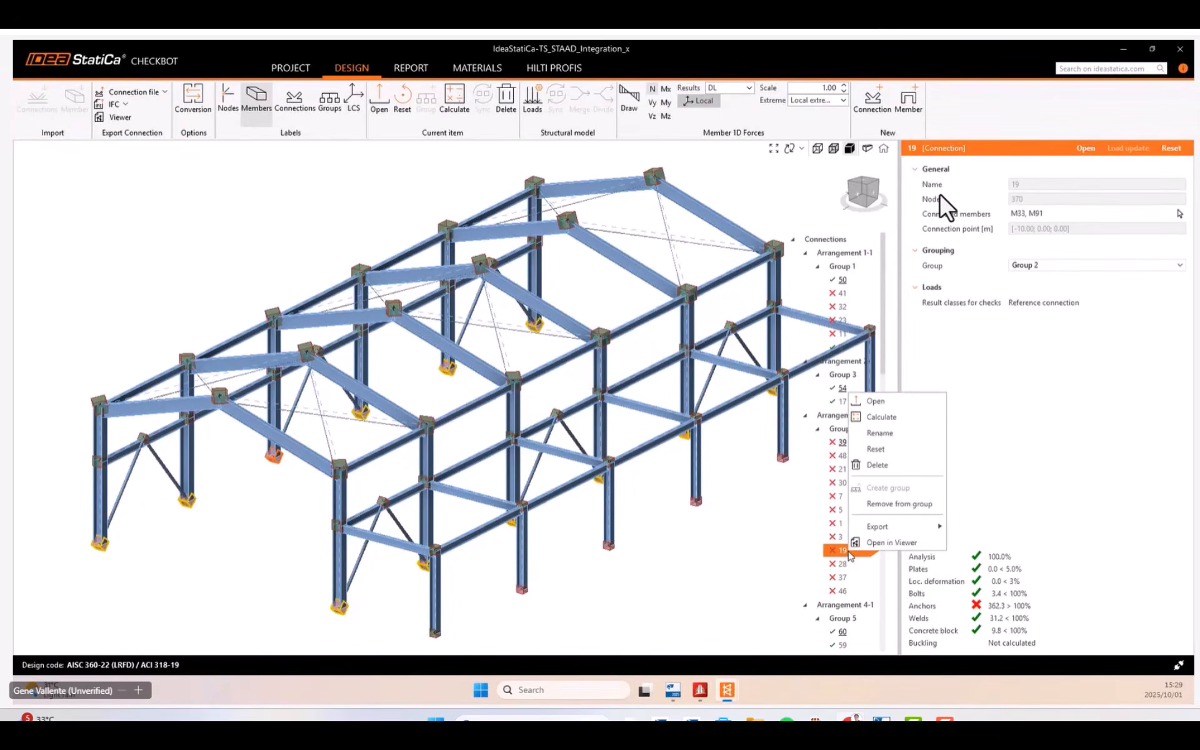
pyautogui.click(870, 403)
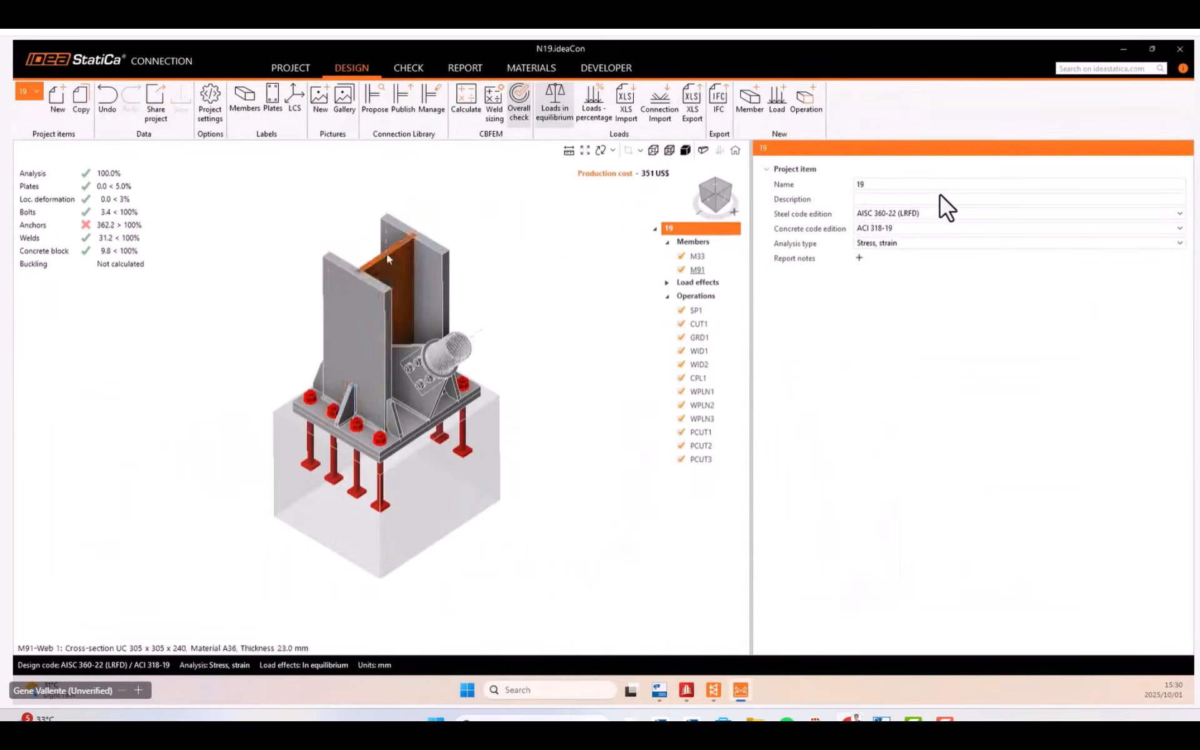
# Inspect the base plate anchors from several sides and the full anchor check table for the extreme load effect.
pyautogui.moveTo(405, 308); pyautogui.dragTo(390, 312, button='middle')
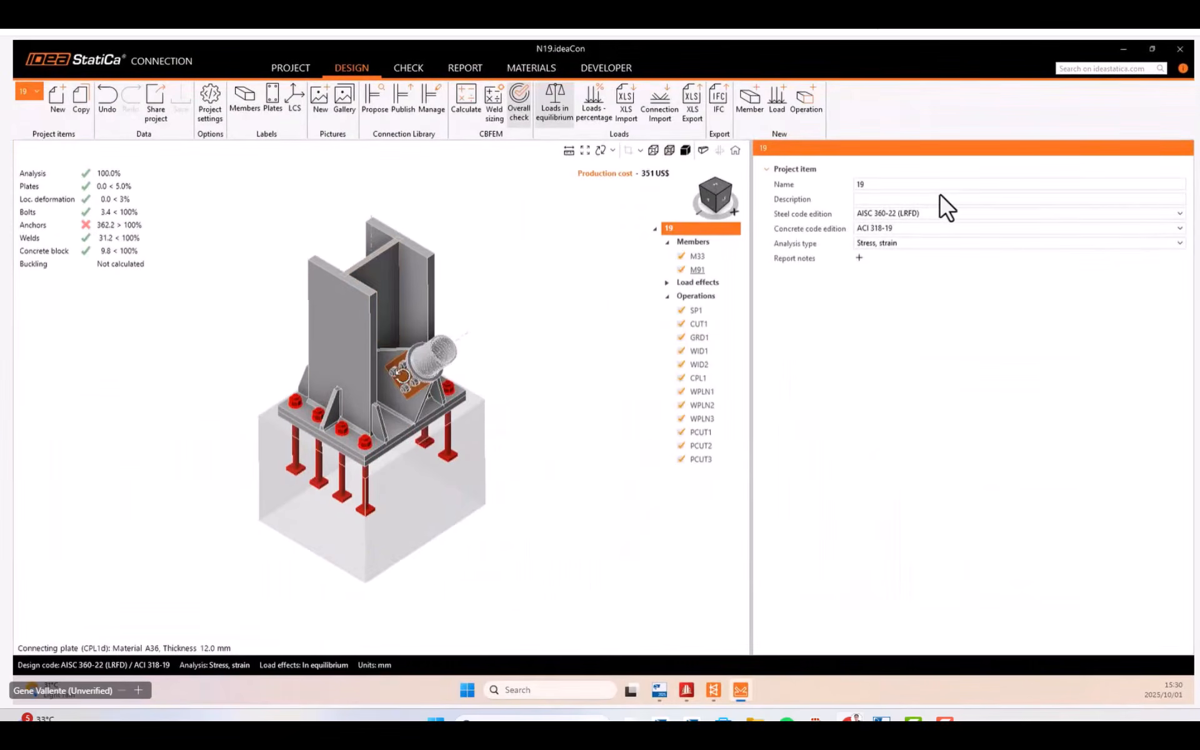
pyautogui.moveTo(413, 376); pyautogui.dragTo(370, 389, button='middle')
pyautogui.scroll(2, 370, 388)
pyautogui.scroll(-2, 435, 370)
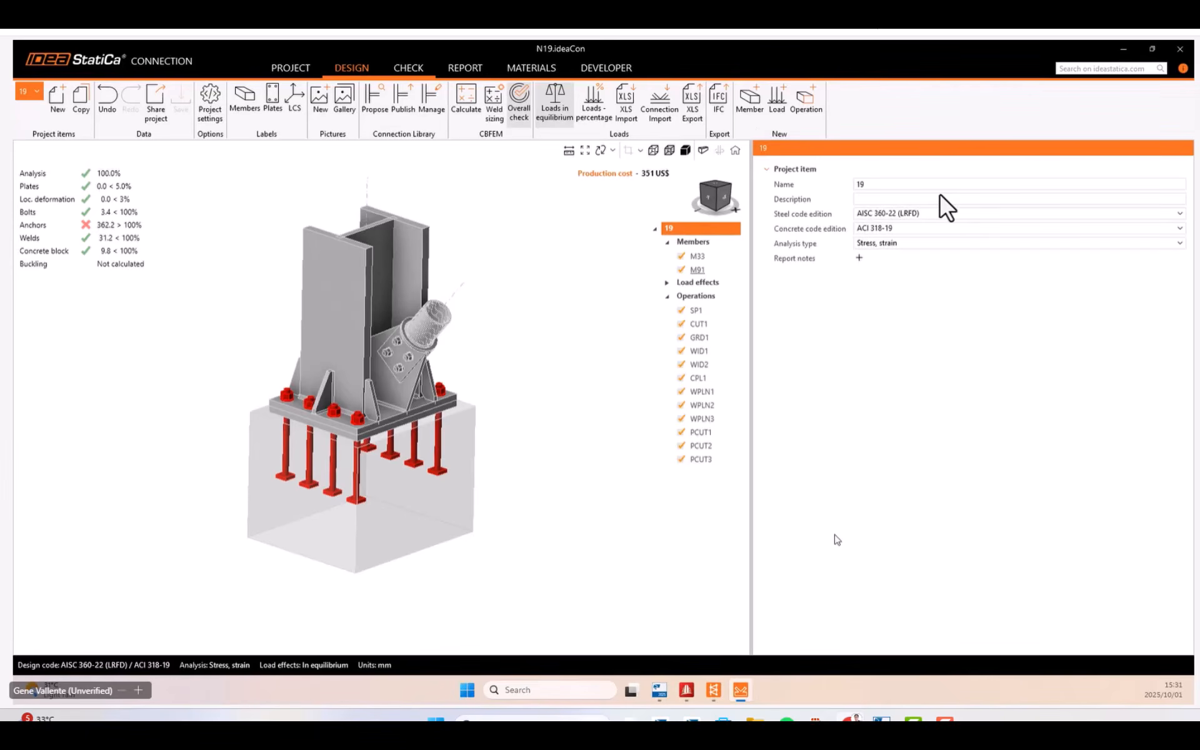
pyautogui.click(409, 68)
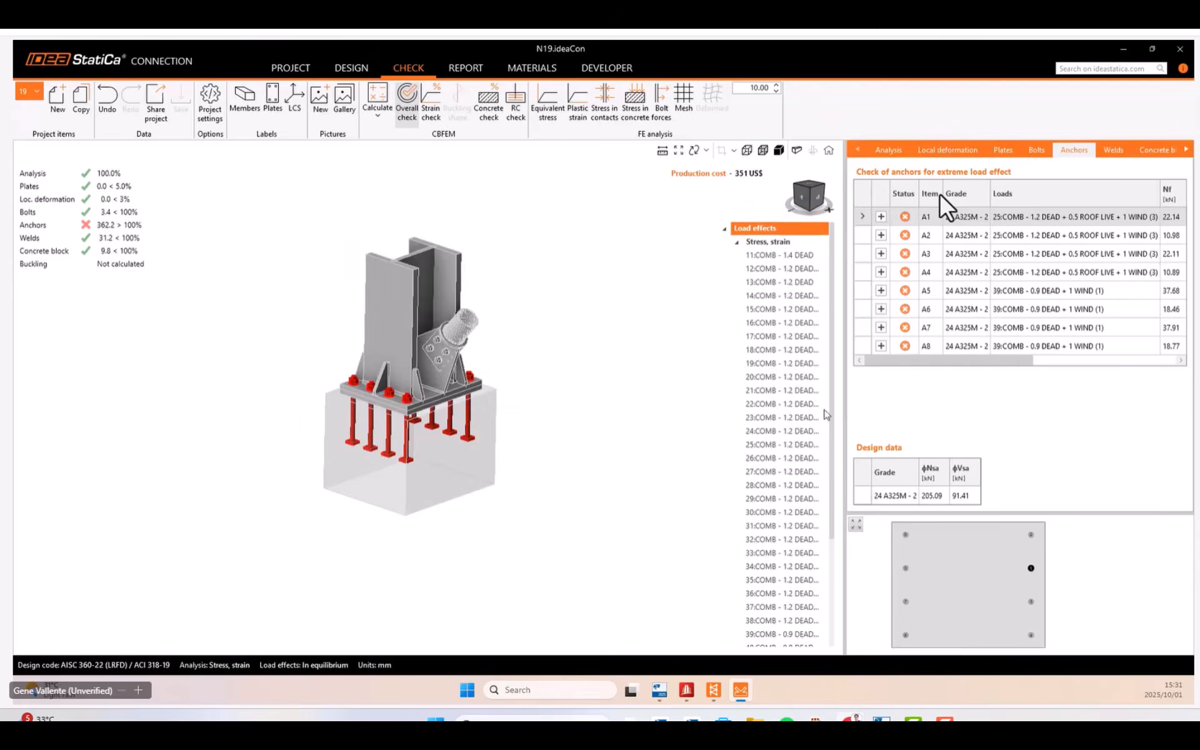
pyautogui.moveTo(699, 397); pyautogui.dragTo(567, 405)
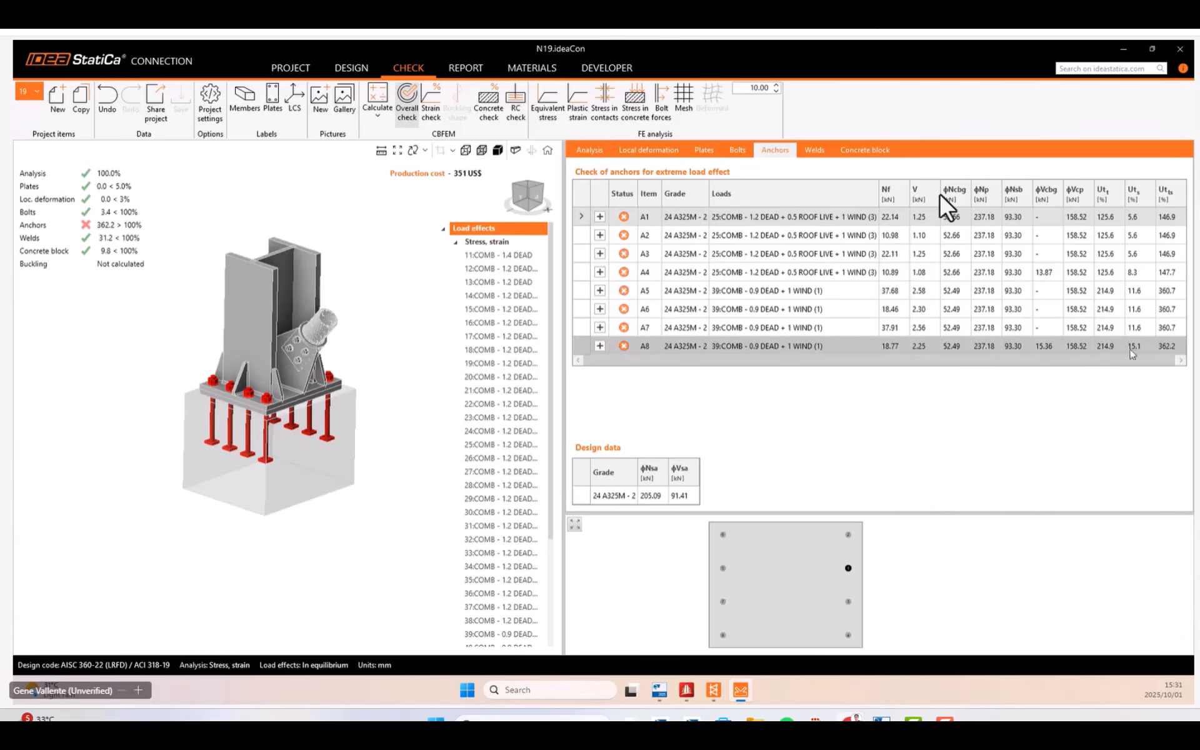
# Expand the detailed check of anchor A8 and open its calculation in a maximised print preview.
pyautogui.click(599, 346)
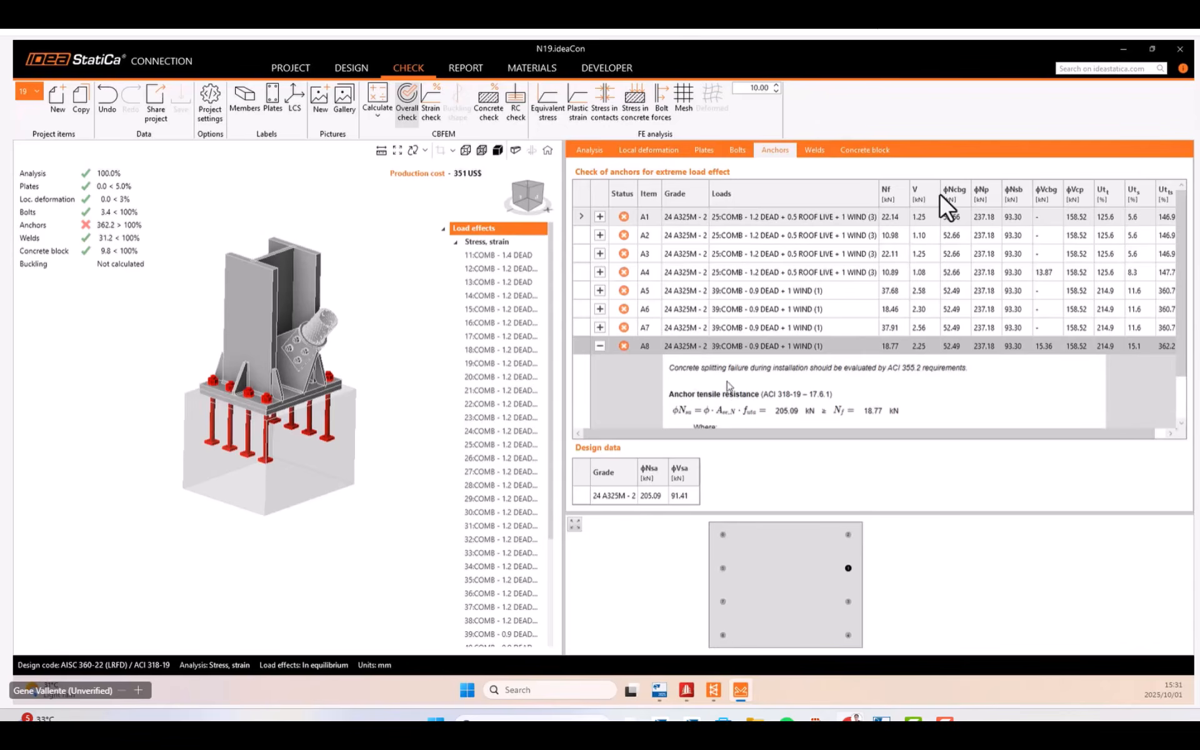
pyautogui.rightClick(740, 382)
pyautogui.click(765, 386)
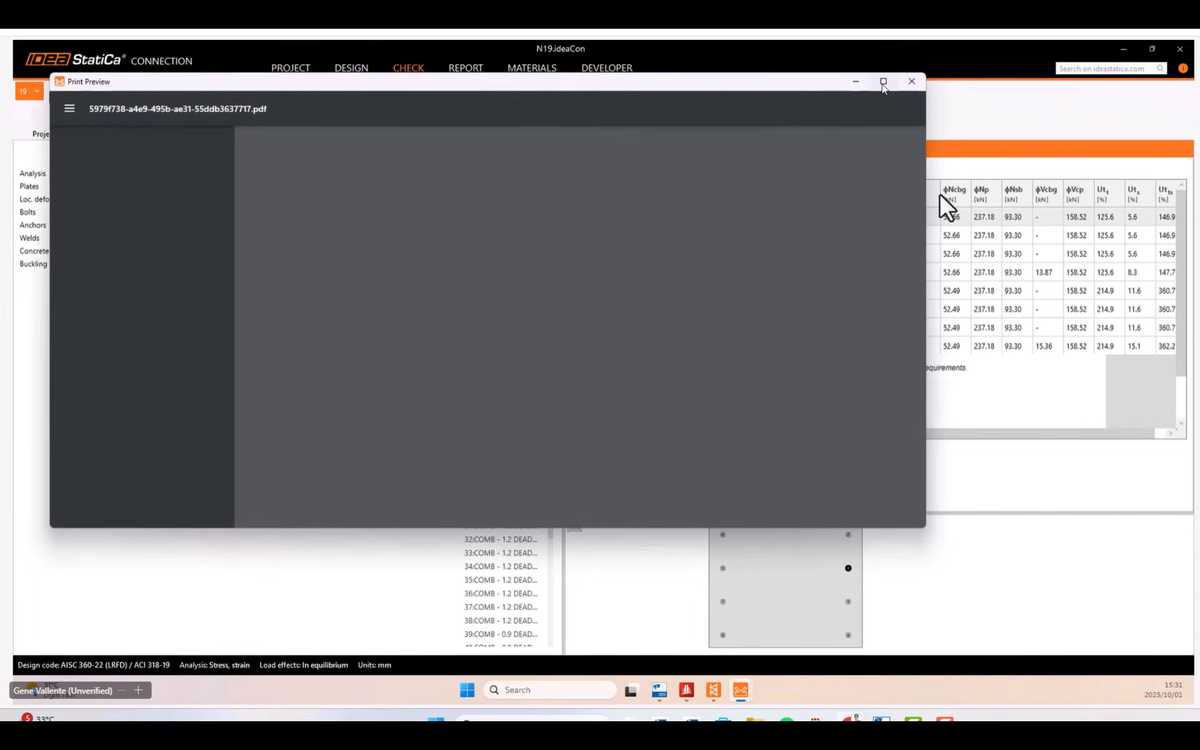
pyautogui.click(883, 82)
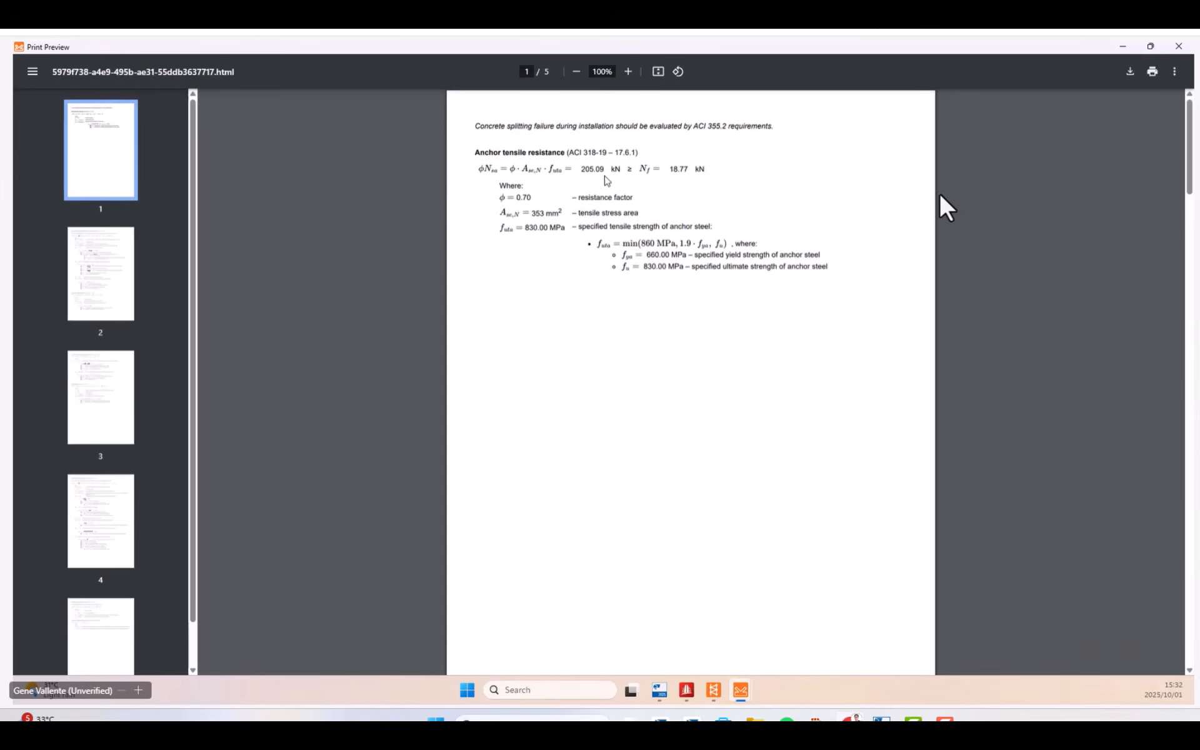
# Read through anchor A8's ACI 318-19 calculation, from tensile and concrete breakout resistance to tension-shear interaction, and close the preview.
pyautogui.scroll(-1, 664, 308)
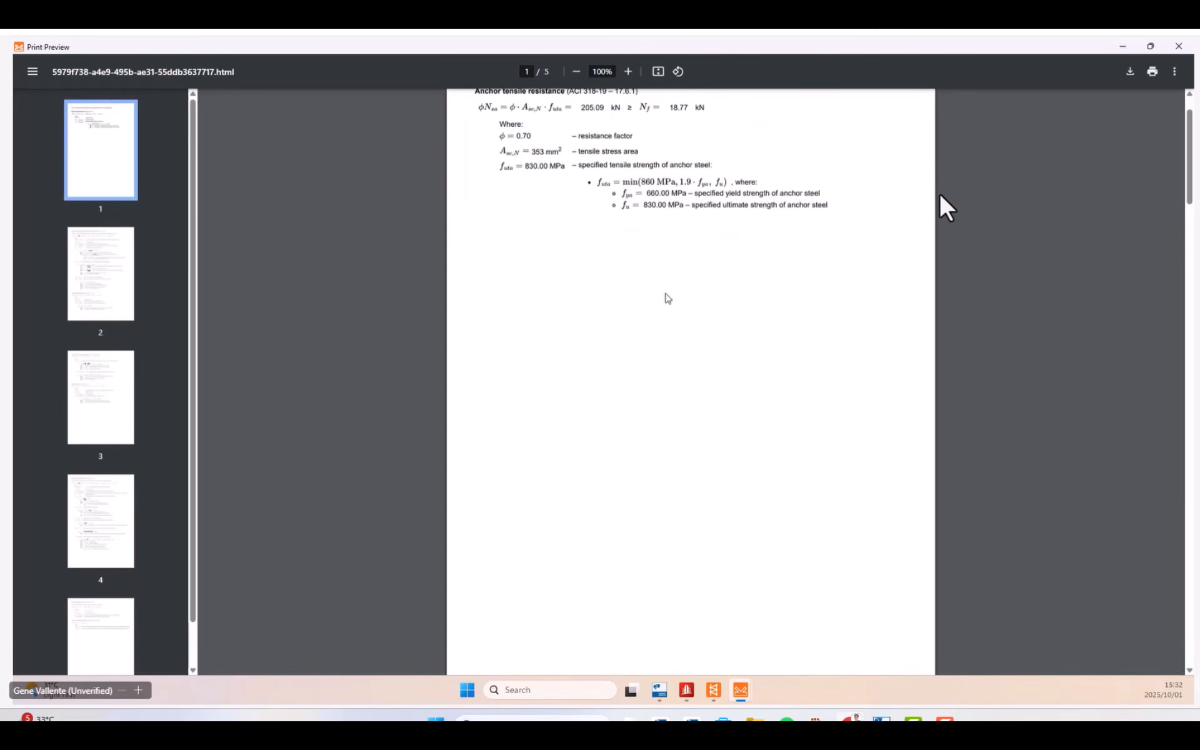
pyautogui.scroll(-5, 700, 372)
pyautogui.scroll(-2, 701, 374)
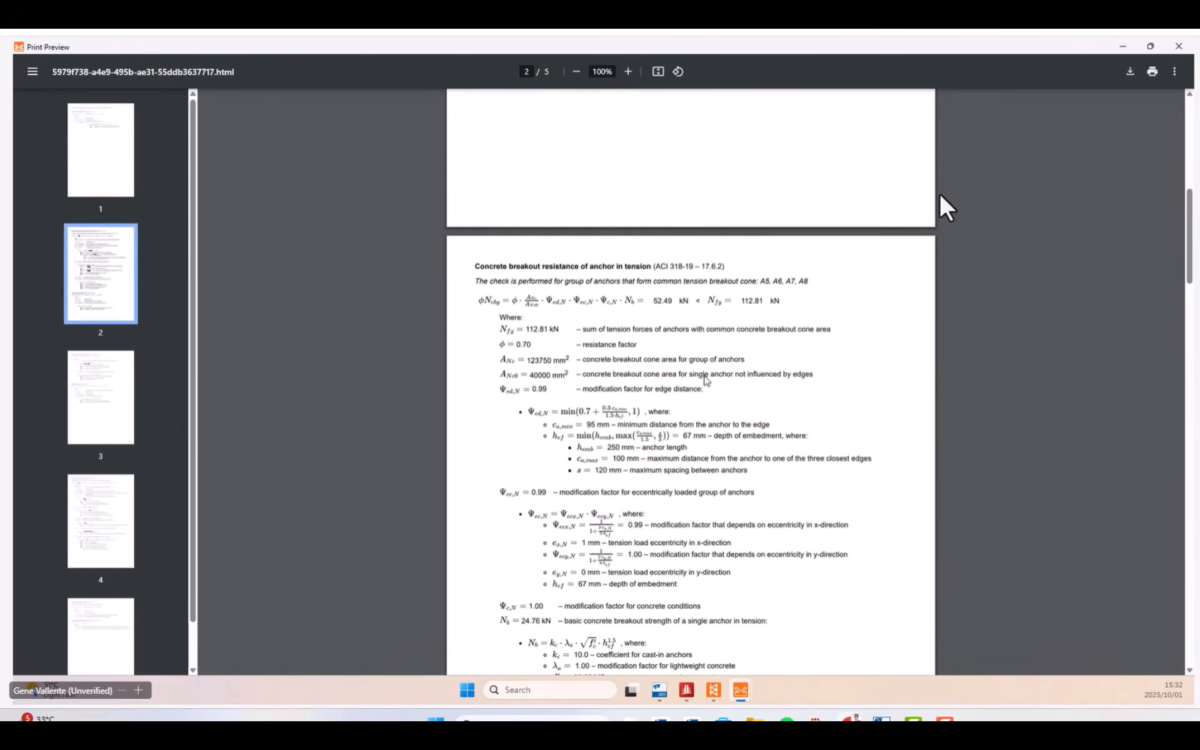
pyautogui.scroll(-1, 680, 346)
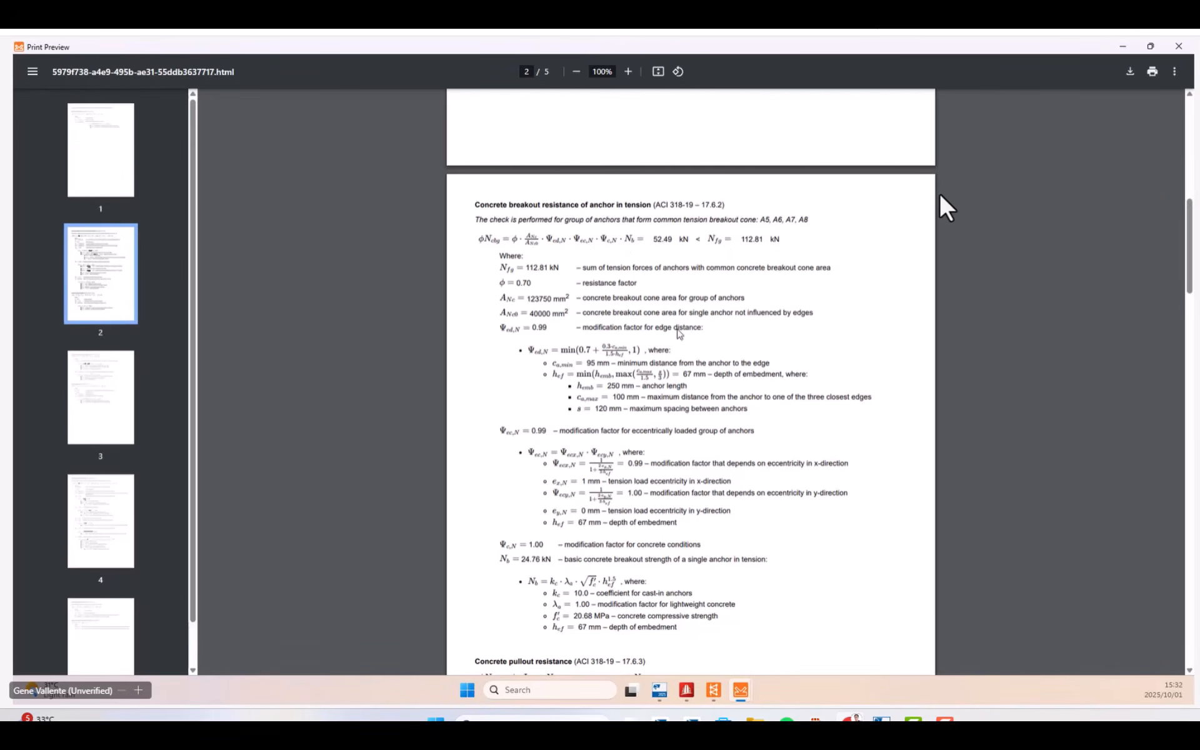
pyautogui.scroll(-10, 681, 336)
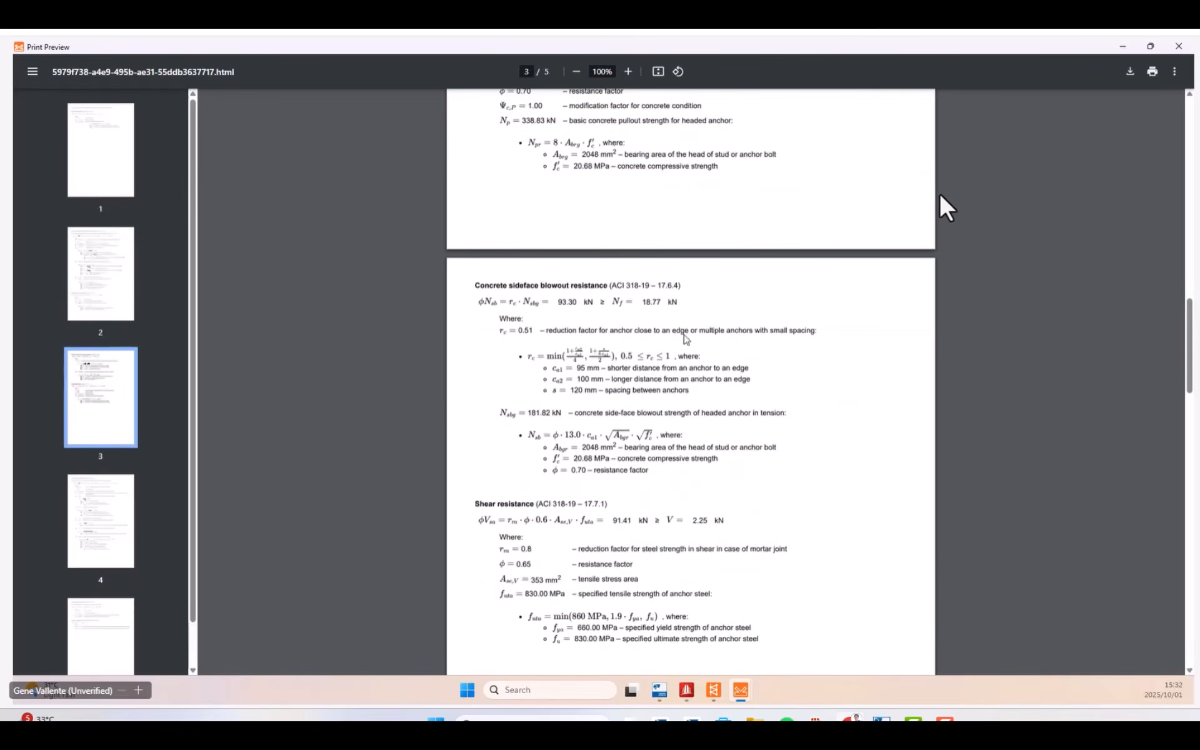
pyautogui.scroll(-5, 678, 347)
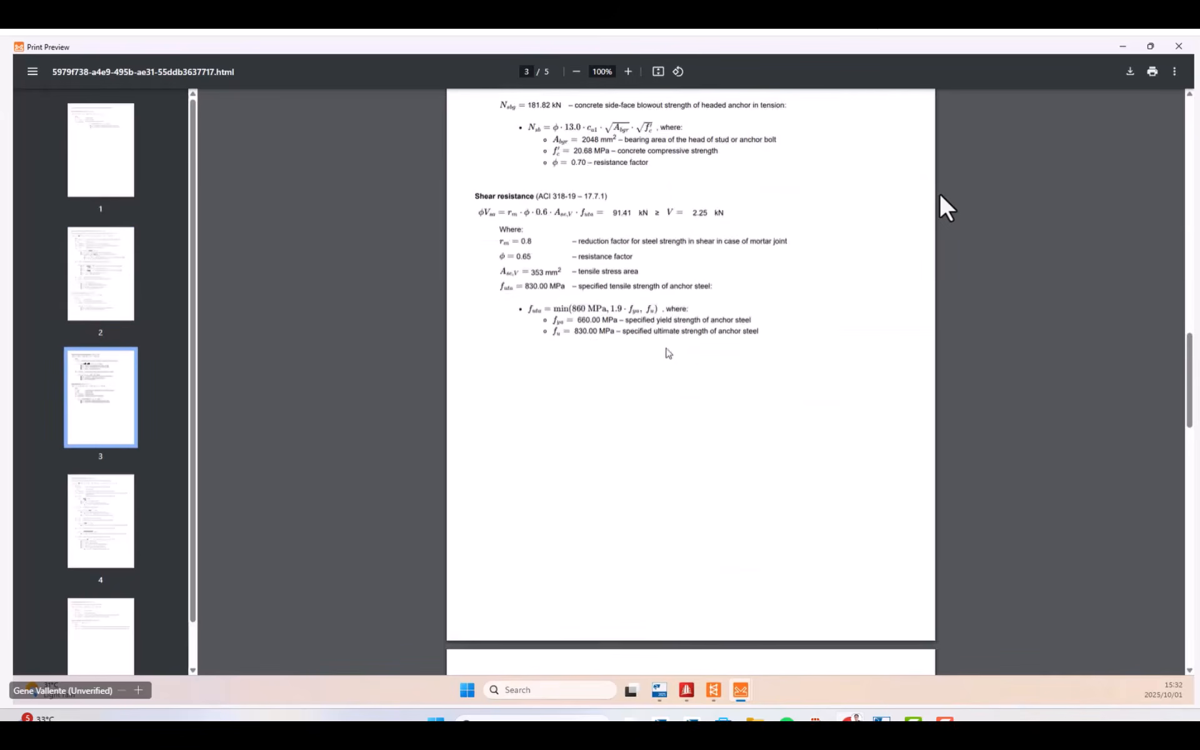
pyautogui.scroll(5, 668, 353)
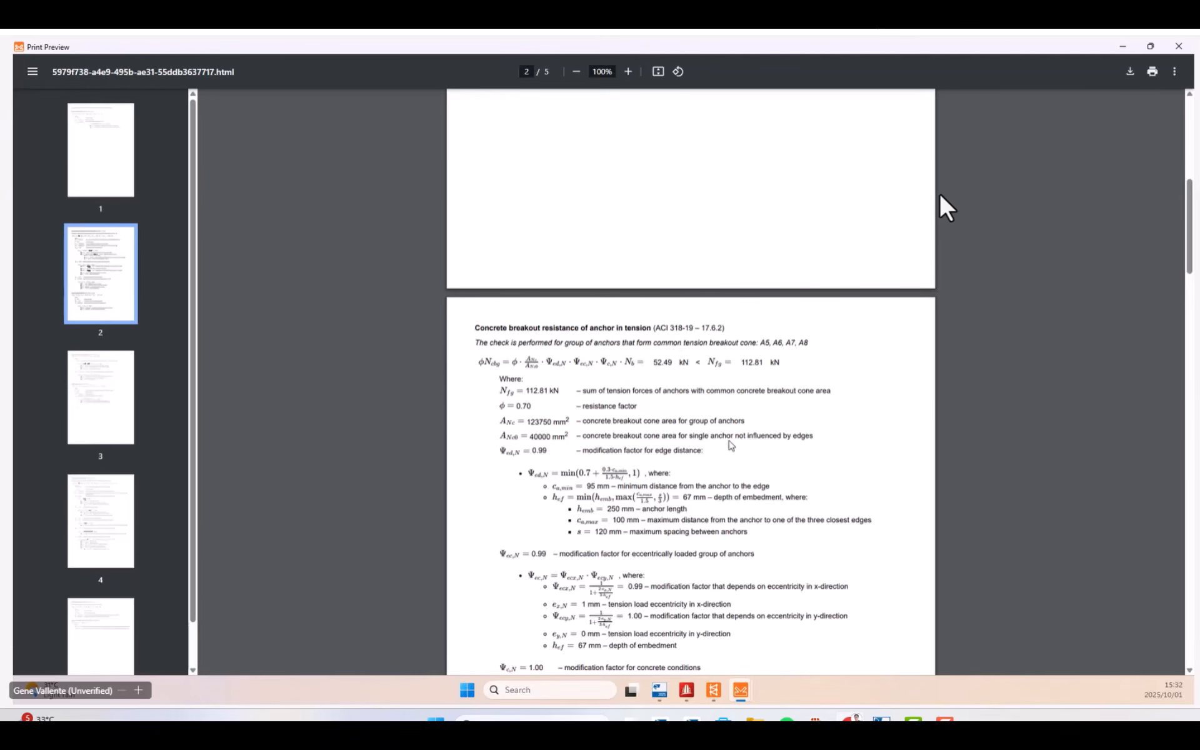
pyautogui.scroll(-7, 687, 392)
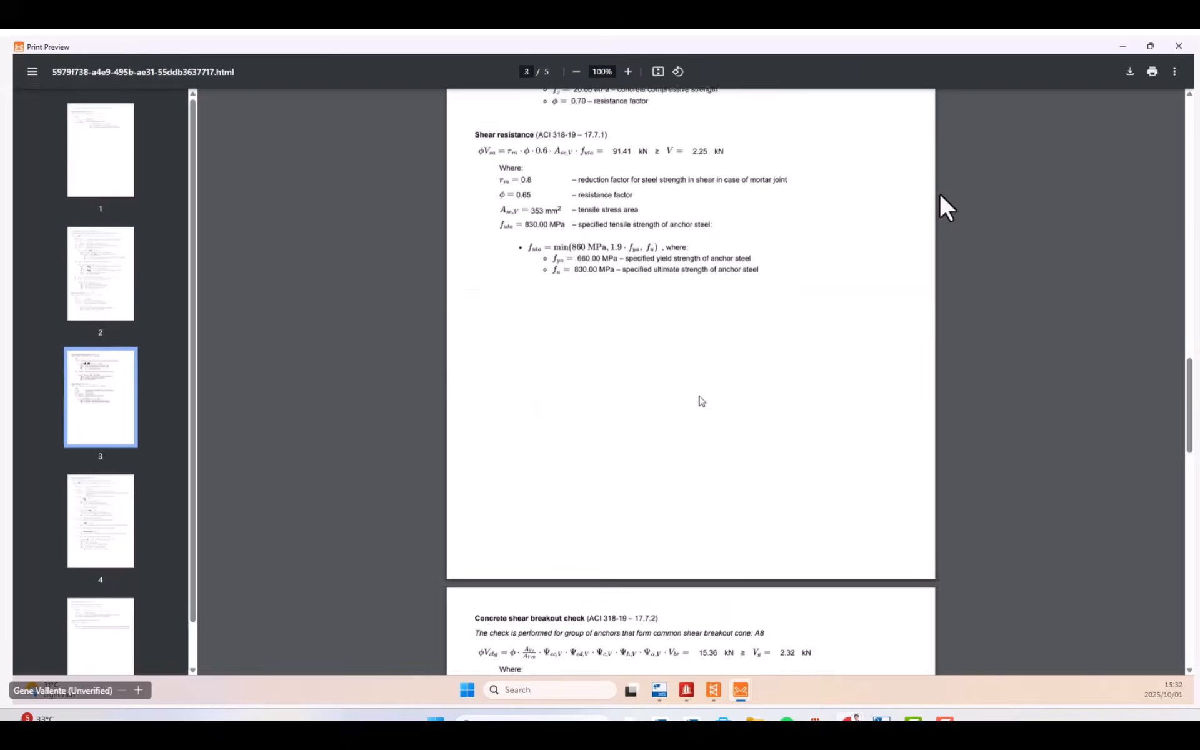
pyautogui.scroll(-16, 702, 401)
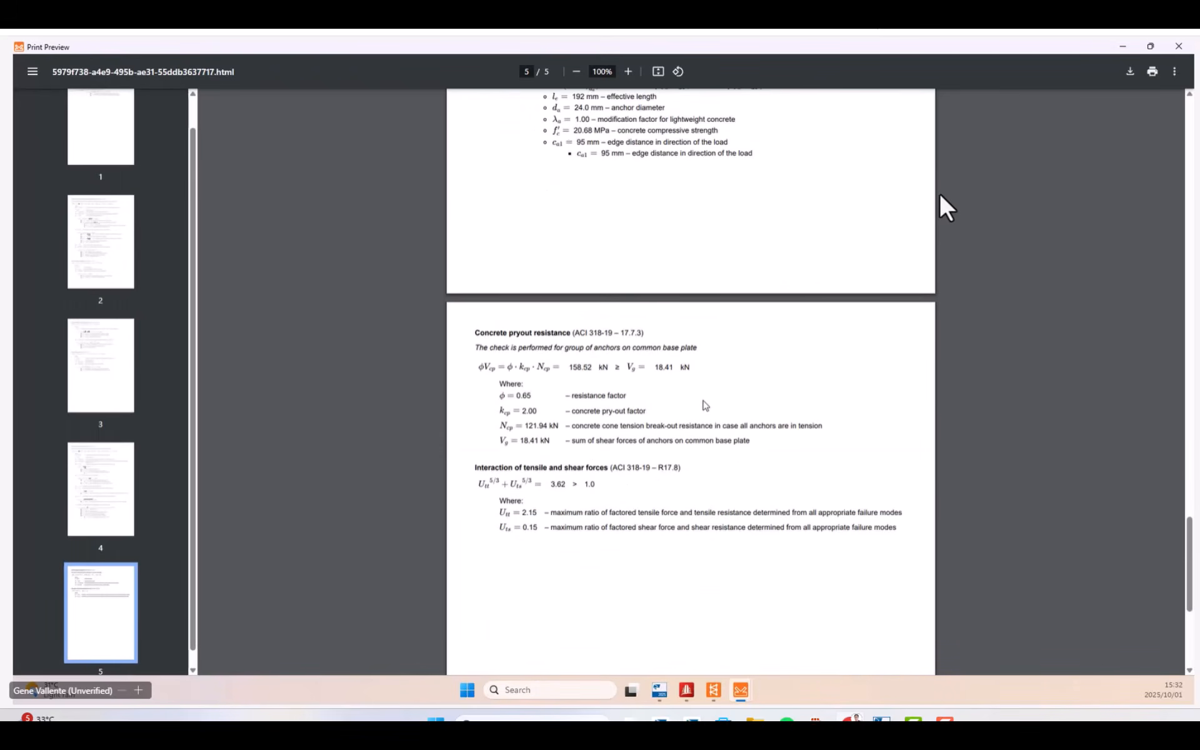
pyautogui.scroll(-2, 704, 405)
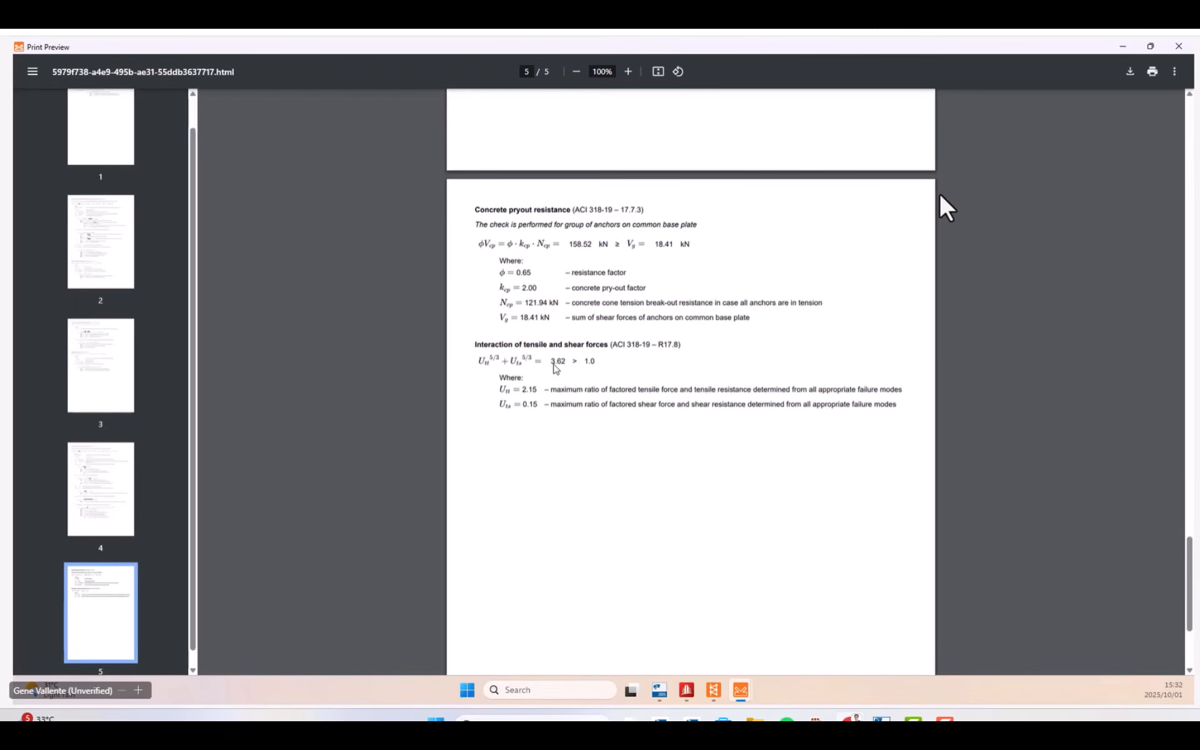
pyautogui.scroll(4, 587, 375)
pyautogui.scroll(3, 586, 374)
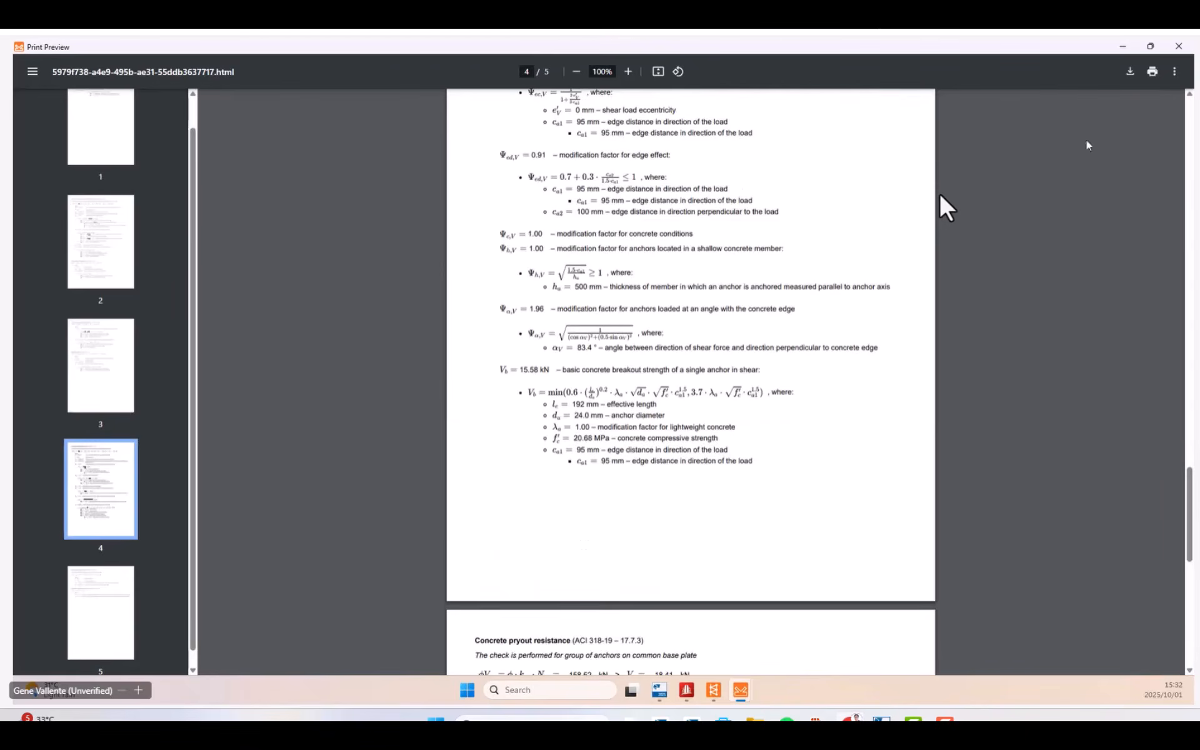
pyautogui.click(1173, 49)
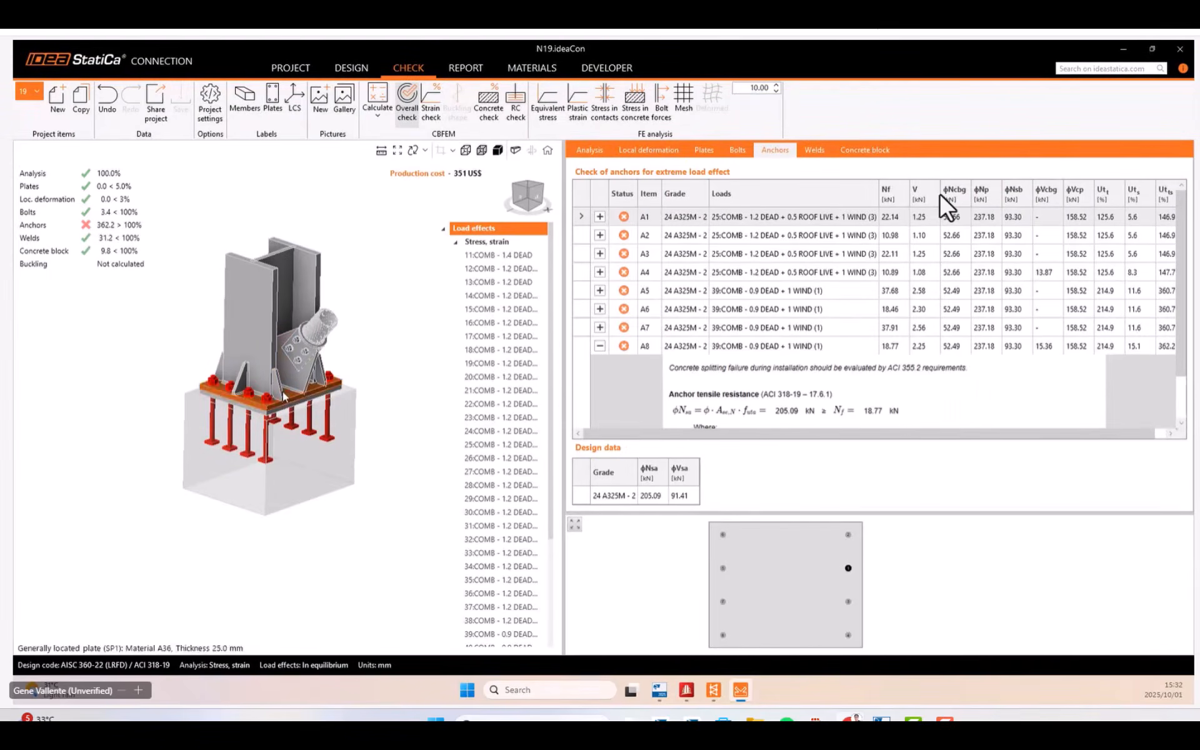
# Examine the column base, its failing anchors and the concrete block from several angles.
pyautogui.moveTo(355, 294); pyautogui.dragTo(374, 298, button='middle')
pyautogui.scroll(2, 326, 355)
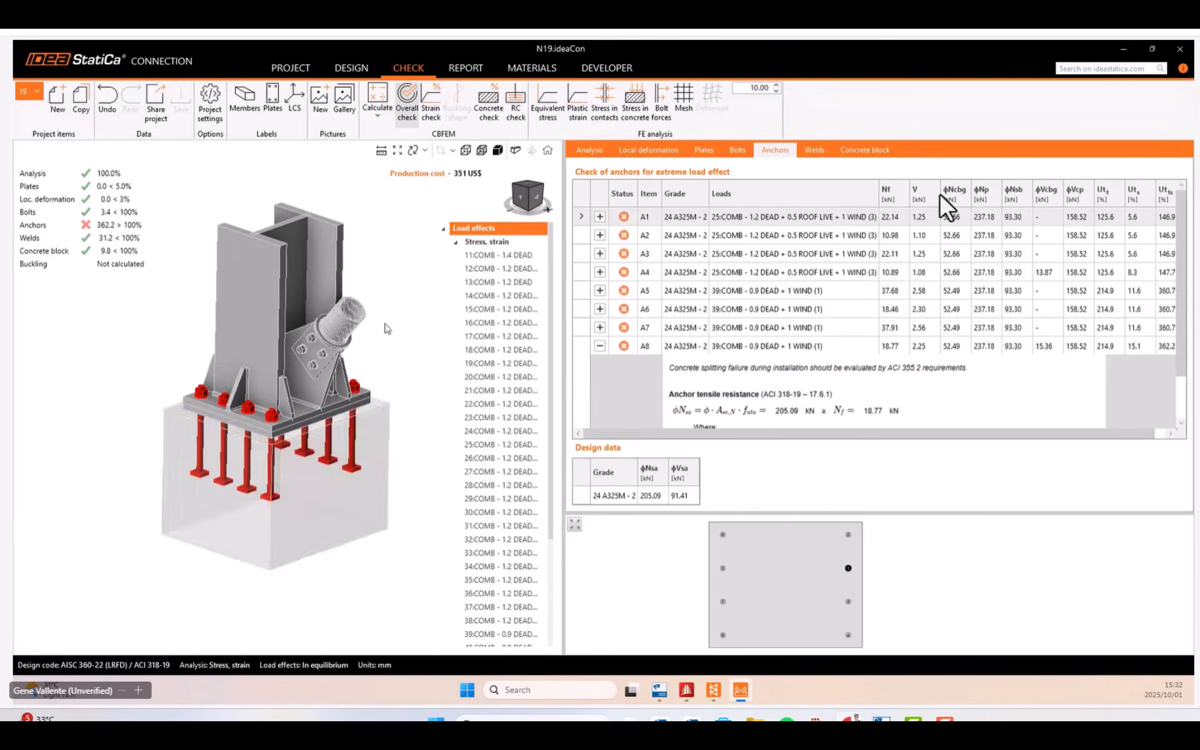
pyautogui.moveTo(383, 344); pyautogui.dragTo(368, 343, button='middle')
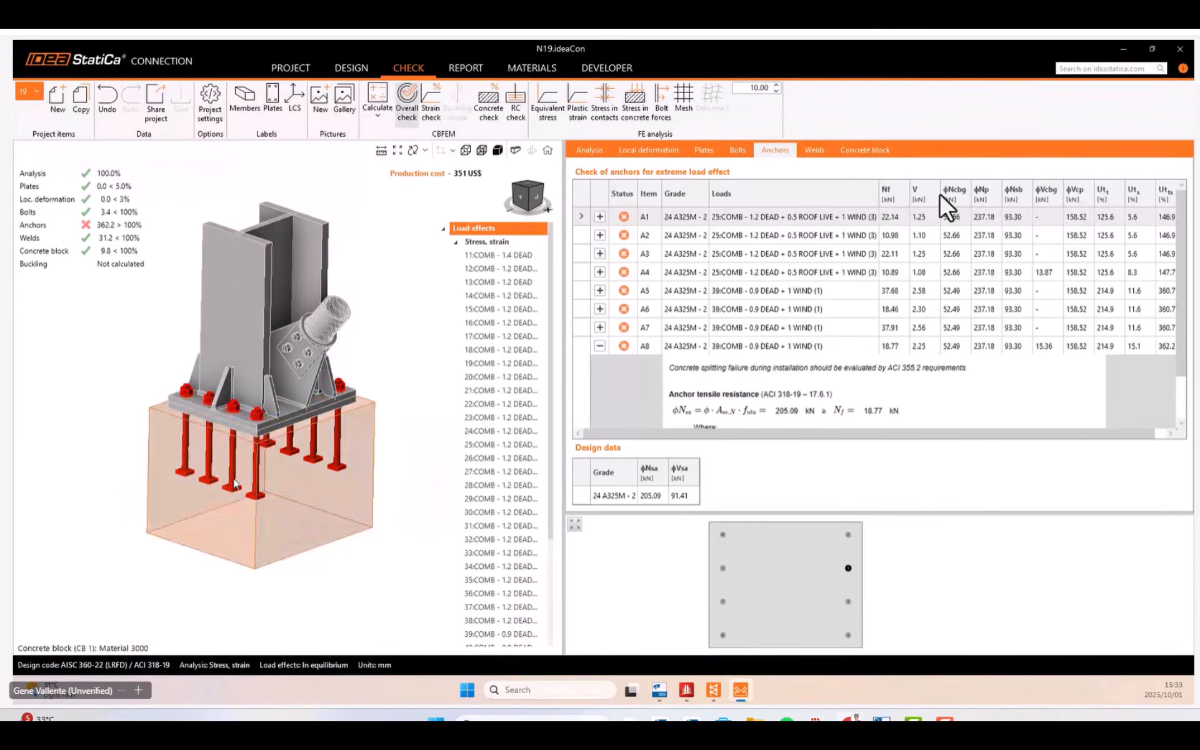
pyautogui.moveTo(237, 489); pyautogui.dragTo(320, 474, button='right')
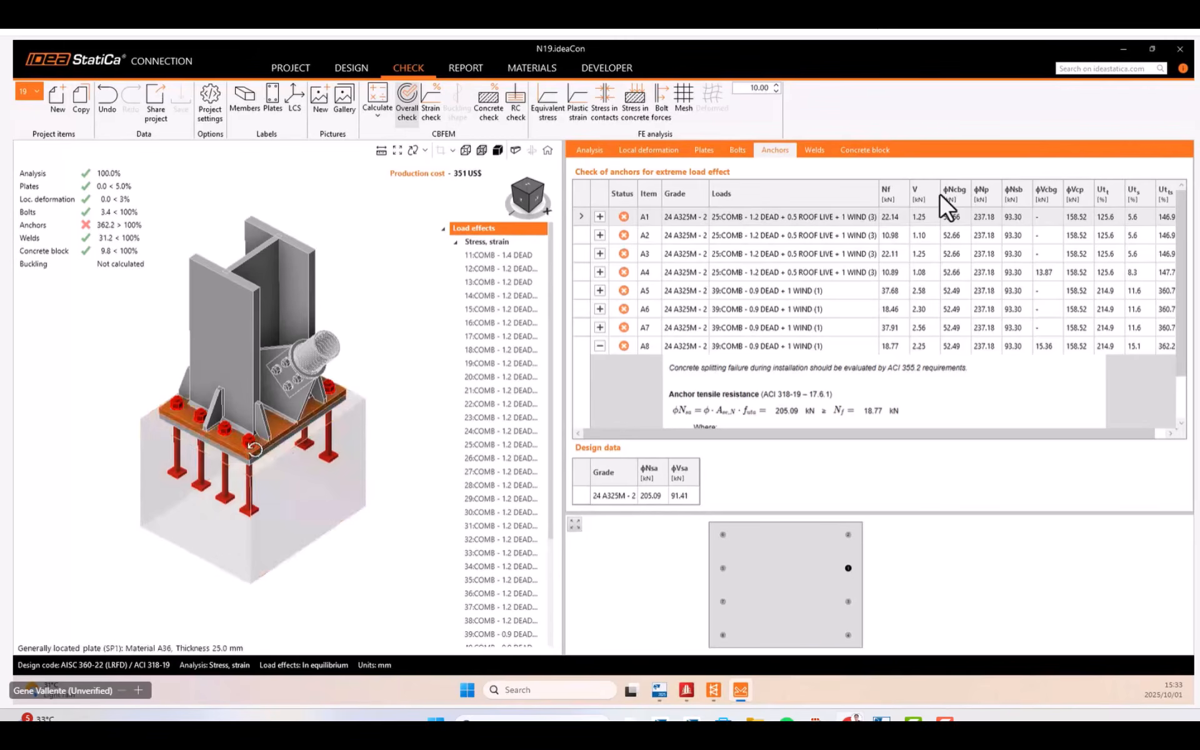
pyautogui.moveTo(300, 448); pyautogui.dragTo(242, 433, button='right')
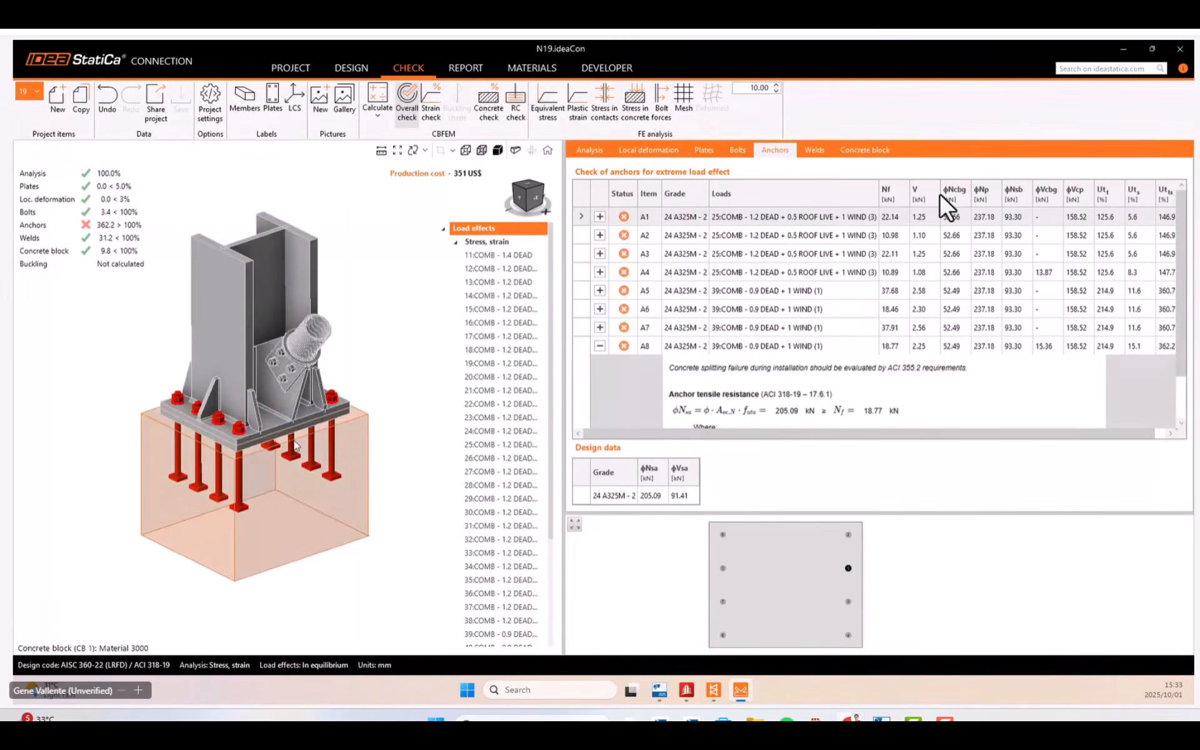
pyautogui.moveTo(293, 444); pyautogui.dragTo(309, 438, button='middle')
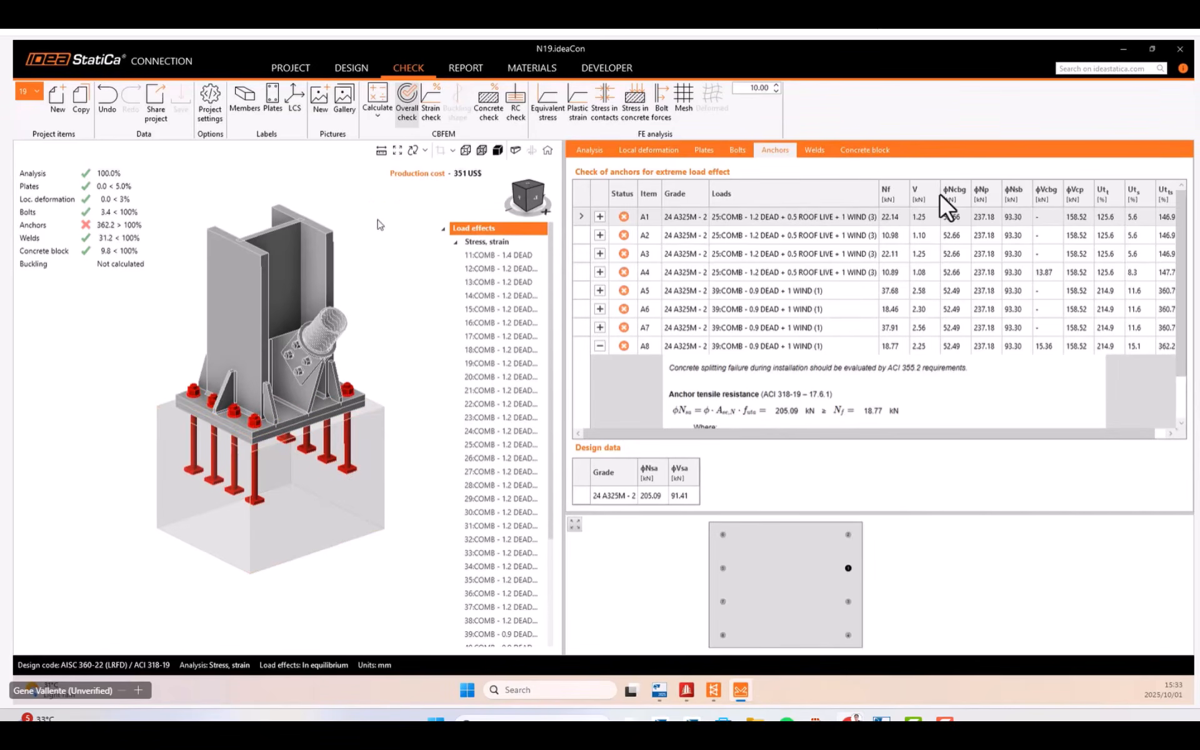
pyautogui.moveTo(379, 220)
pyautogui.mouseDown(button='right')
pyautogui.moveTo(396, 222)
pyautogui.moveTo(385, 223)
pyautogui.mouseUp(button='right')
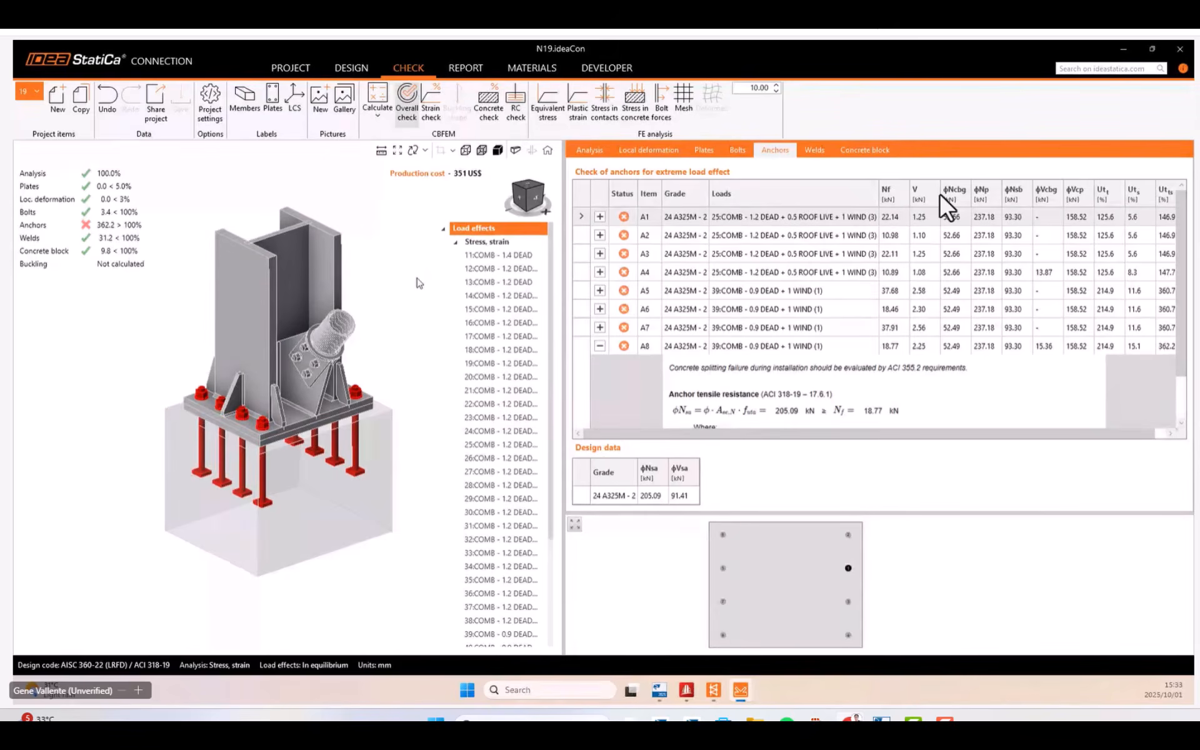
# Export the column base's concrete block to IDEA StatiCa Detail through the RC check, saving the file as N19 on the Desktop.
pyautogui.click(517, 123)
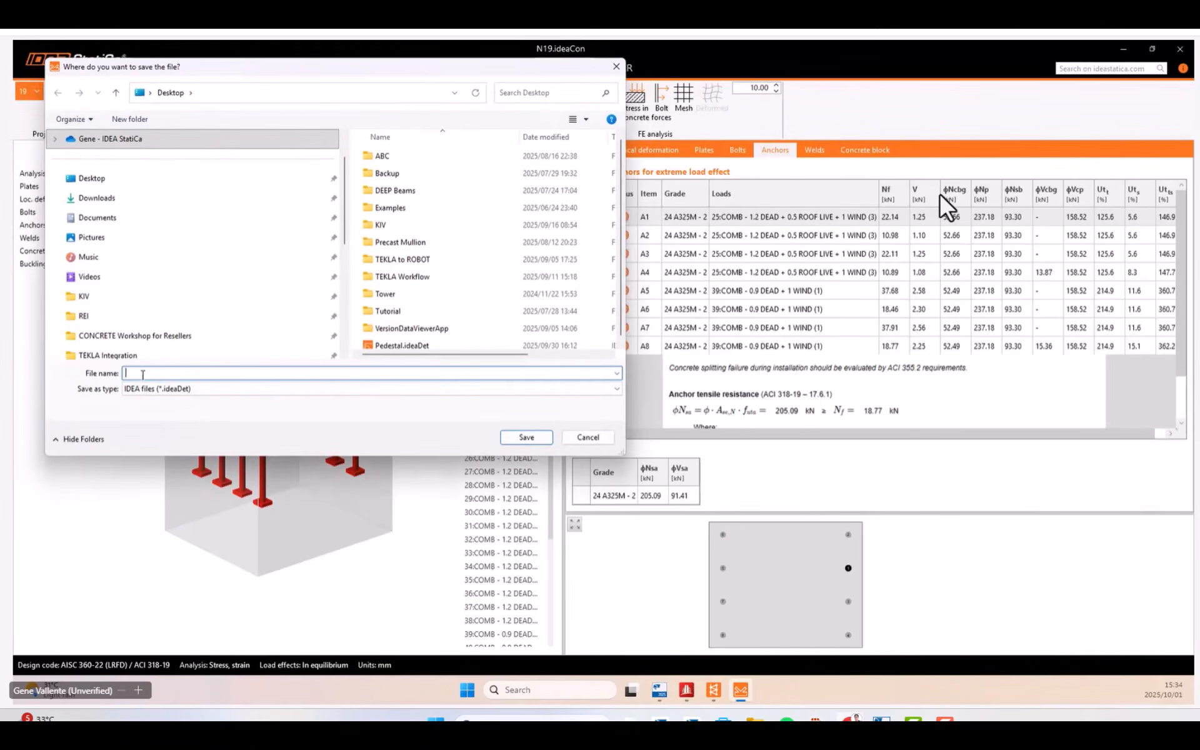
pyautogui.press('capslock')
pyautogui.write('N')
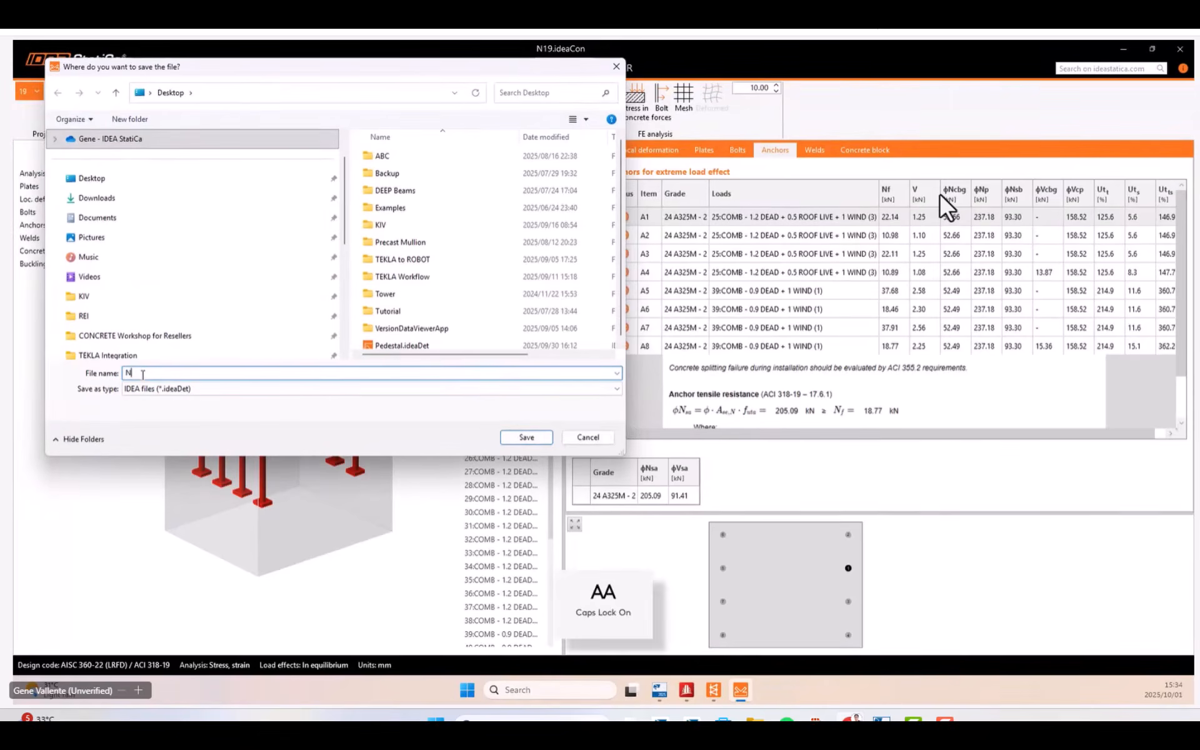
pyautogui.write('19')
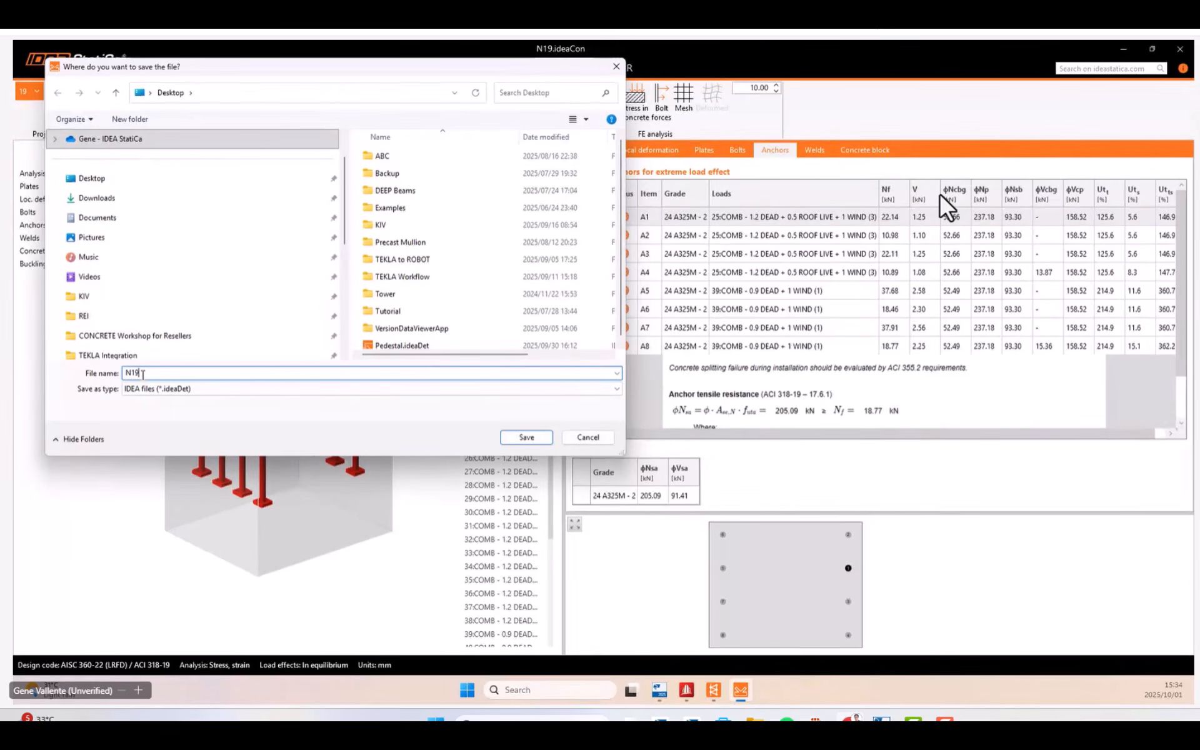
pyautogui.click(526, 437)
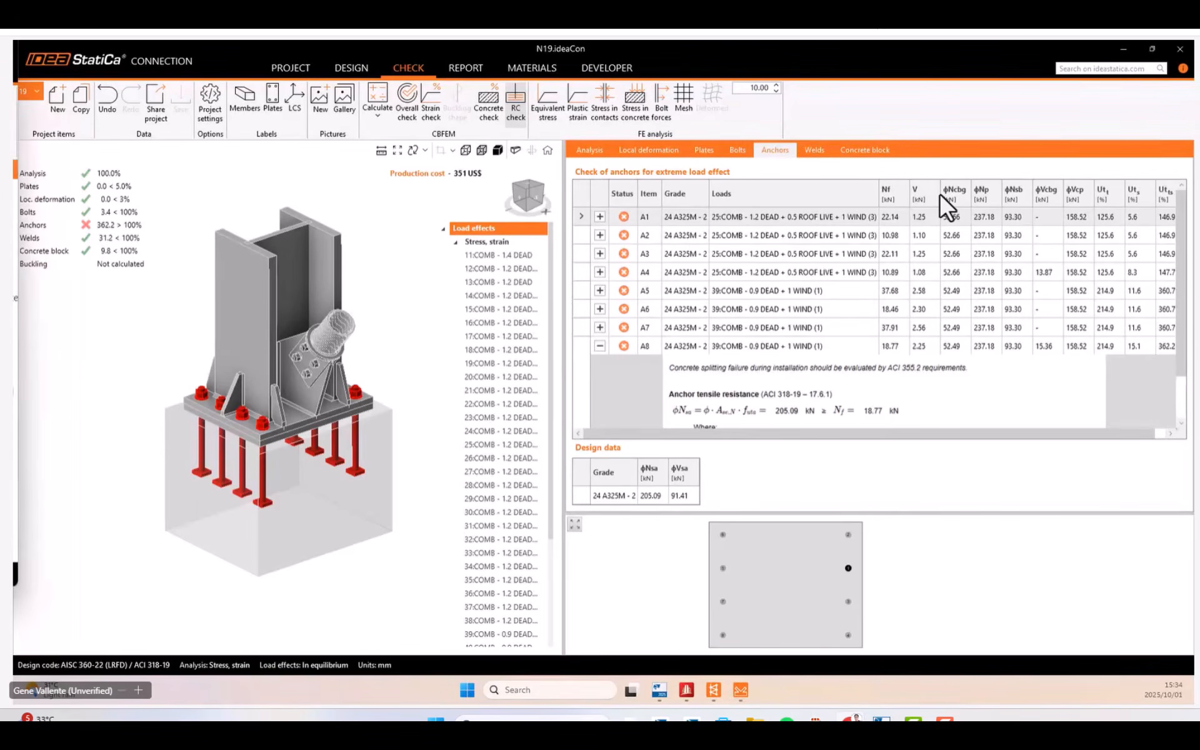
pyautogui.moveTo(14, 100); pyautogui.dragTo(517, 72)
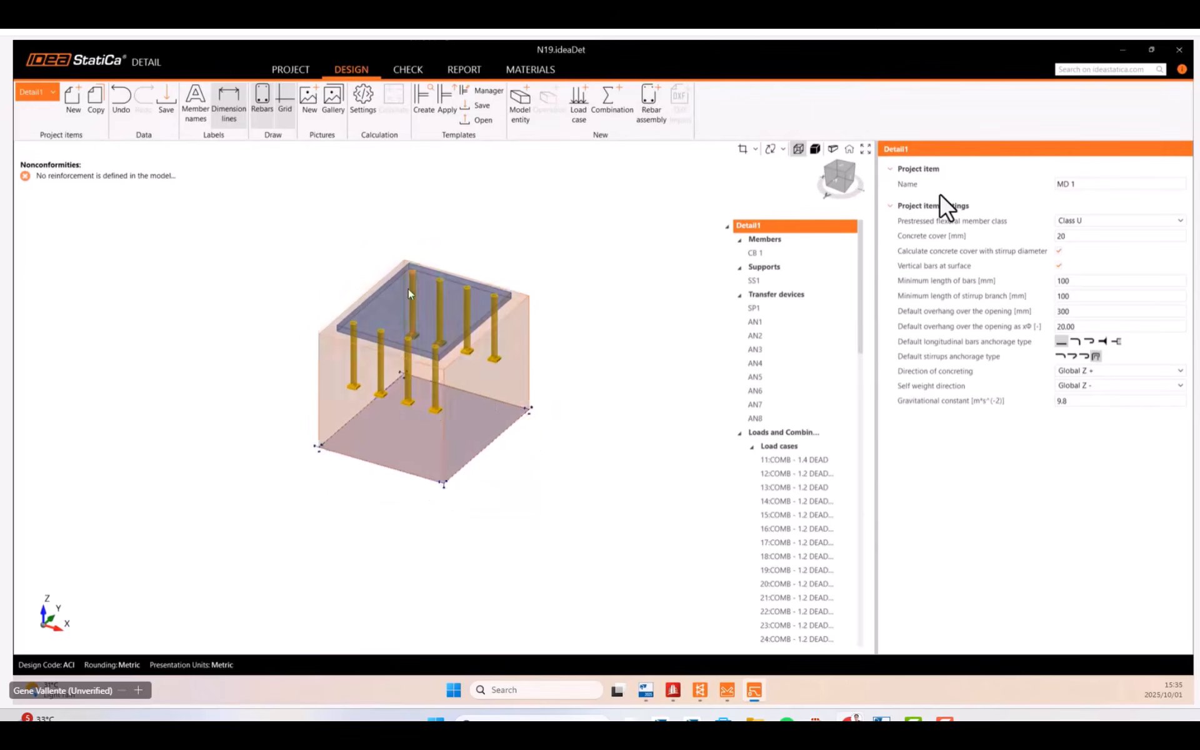
# Inspect the imported concrete block with its base plate, eight anchors and bottom surface support from several angles.
pyautogui.scroll(2, 407, 289)
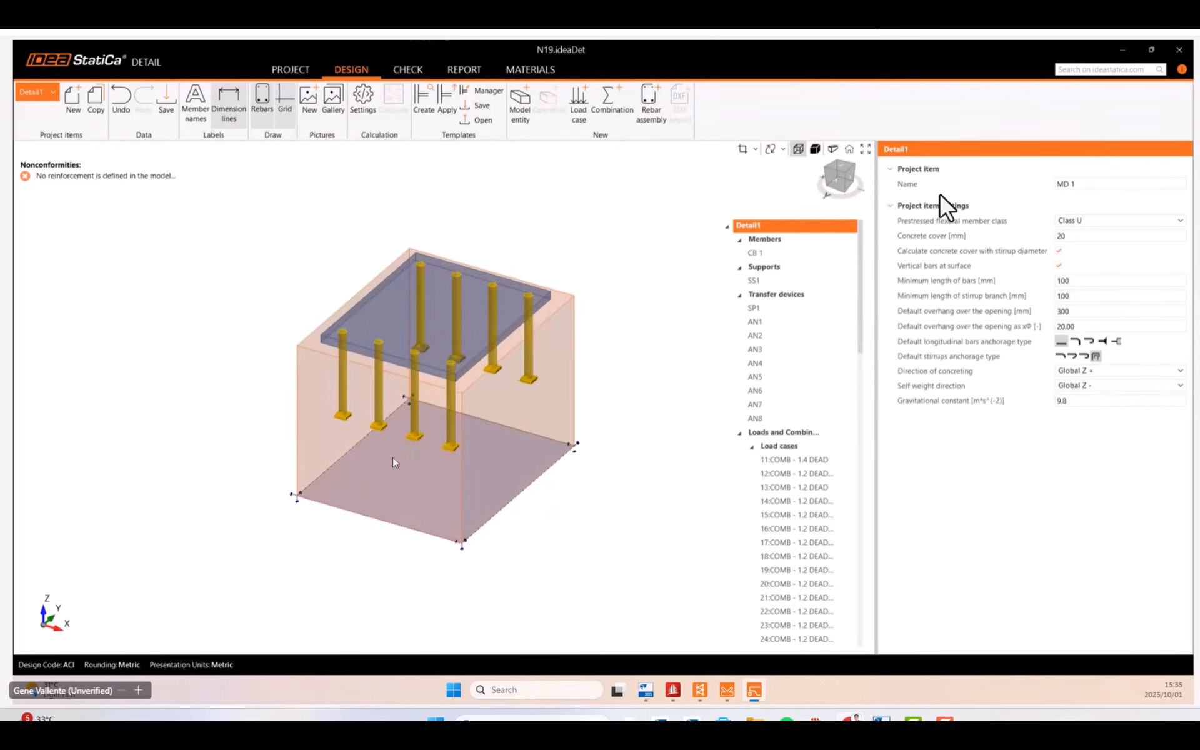
pyautogui.moveTo(392, 462); pyautogui.dragTo(404, 388, button='right')
pyautogui.scroll(2, 436, 432)
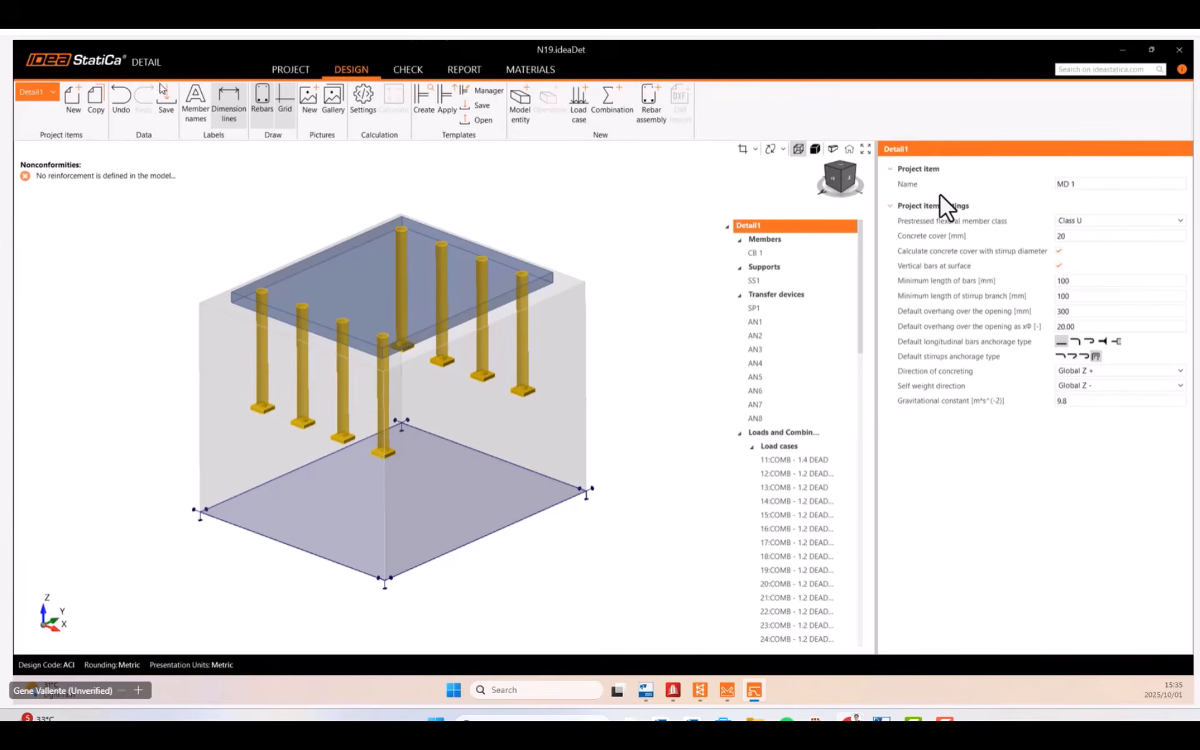
pyautogui.moveTo(433, 264); pyautogui.dragTo(420, 300, button='middle')
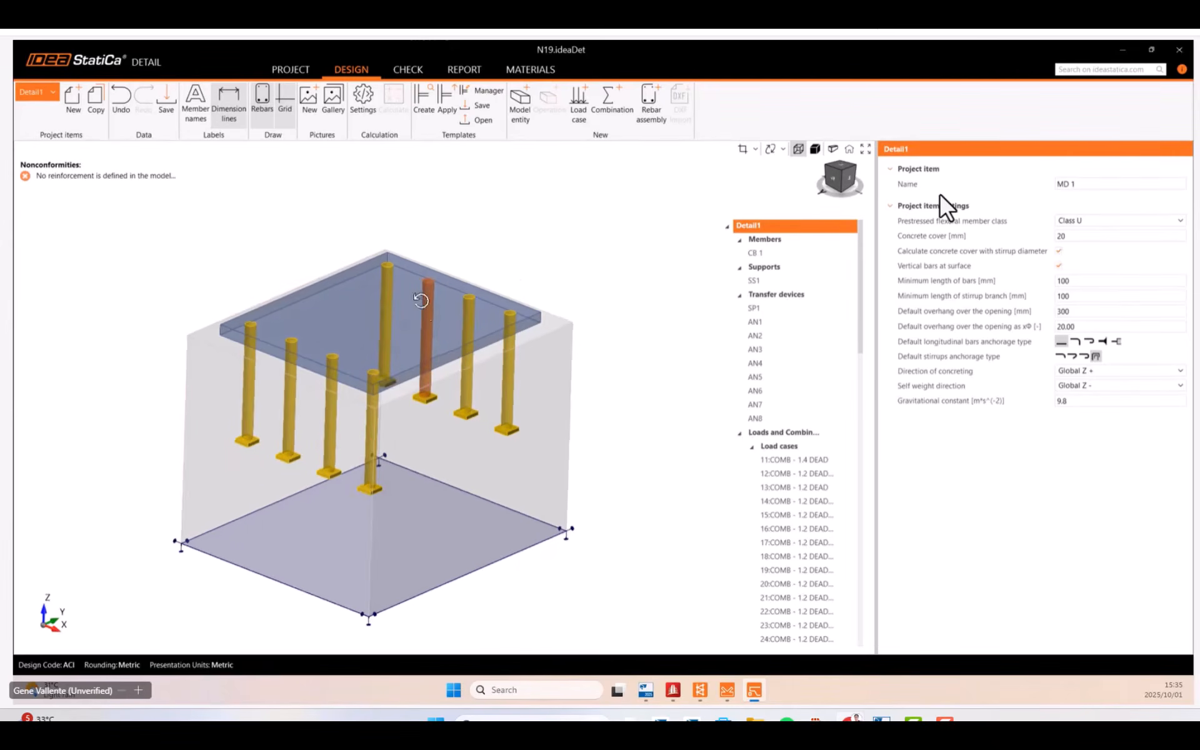
pyautogui.moveTo(351, 361); pyautogui.dragTo(367, 397, button='middle')
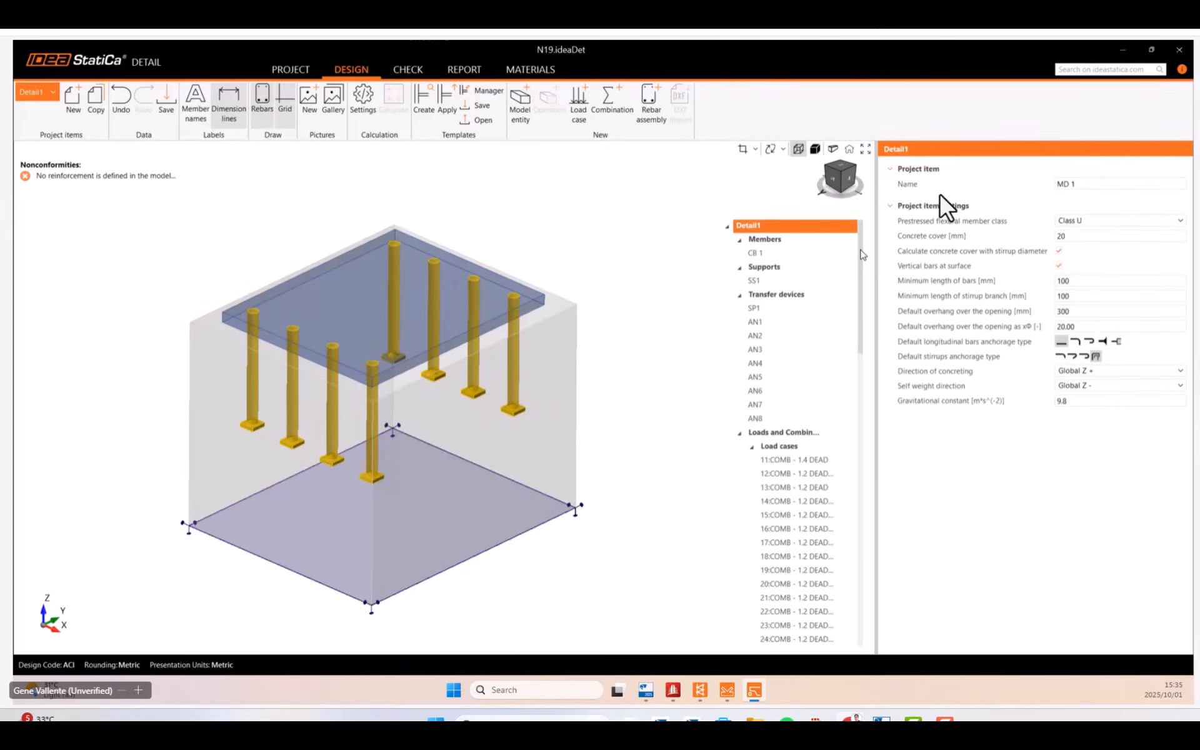
# Review the imported Strength combinations and switch to the Connection window to look up the load combinations governing the anchors.
pyautogui.moveTo(861, 253); pyautogui.dragTo(926, 486)
pyautogui.click(774, 286)
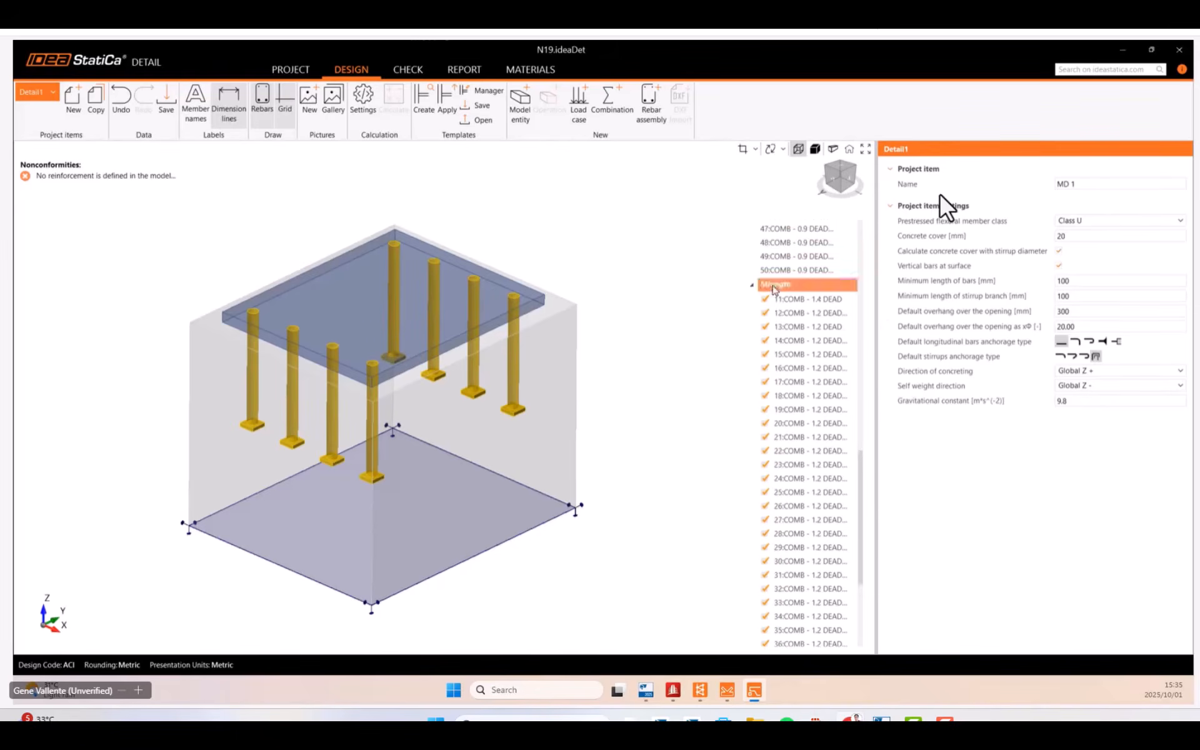
pyautogui.scroll(-5, 787, 375)
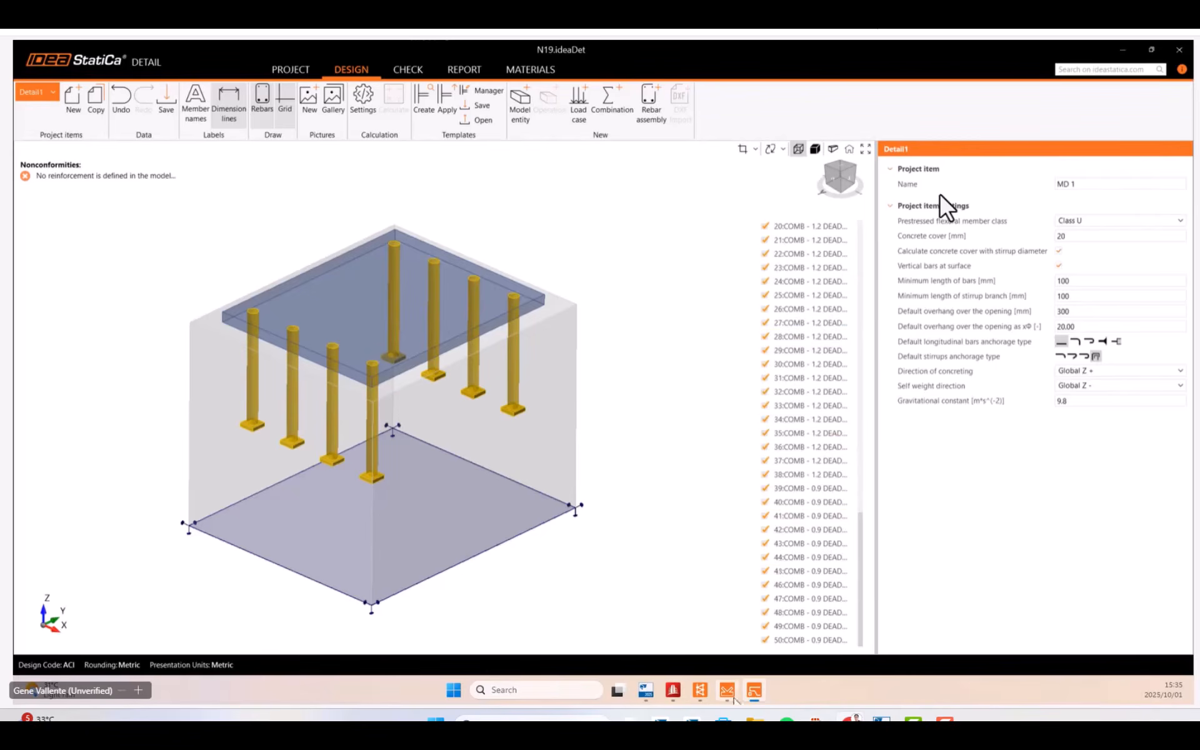
pyautogui.click(753, 693)
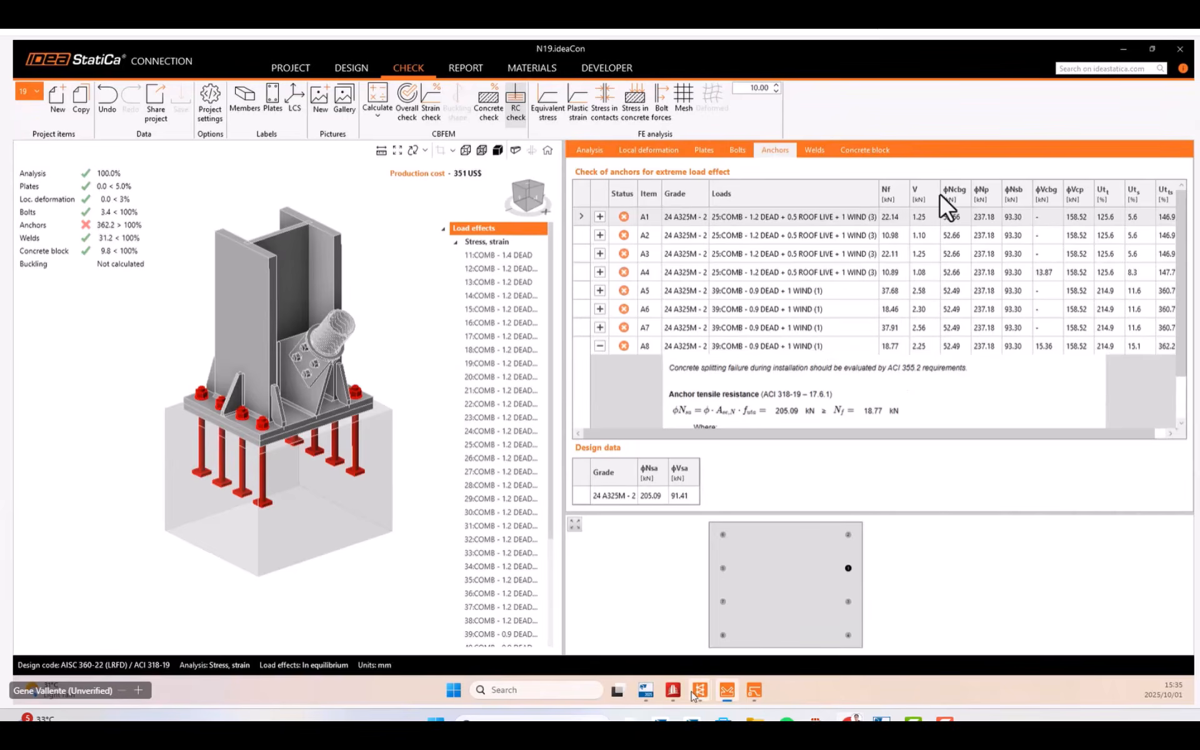
pyautogui.moveTo(702, 692)
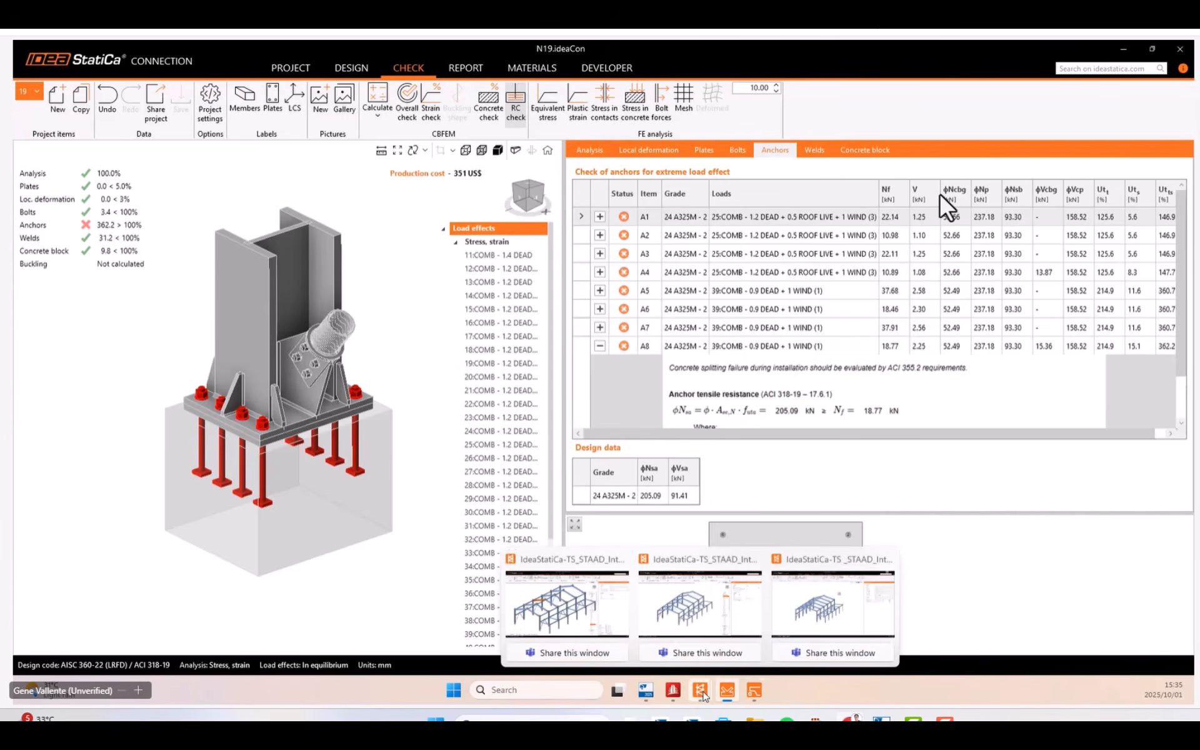
# Switch back to the Detail project and exclude all load combinations under Strength from the calculation.
pyautogui.click(755, 690)
pyautogui.scroll(-5, 781, 400)
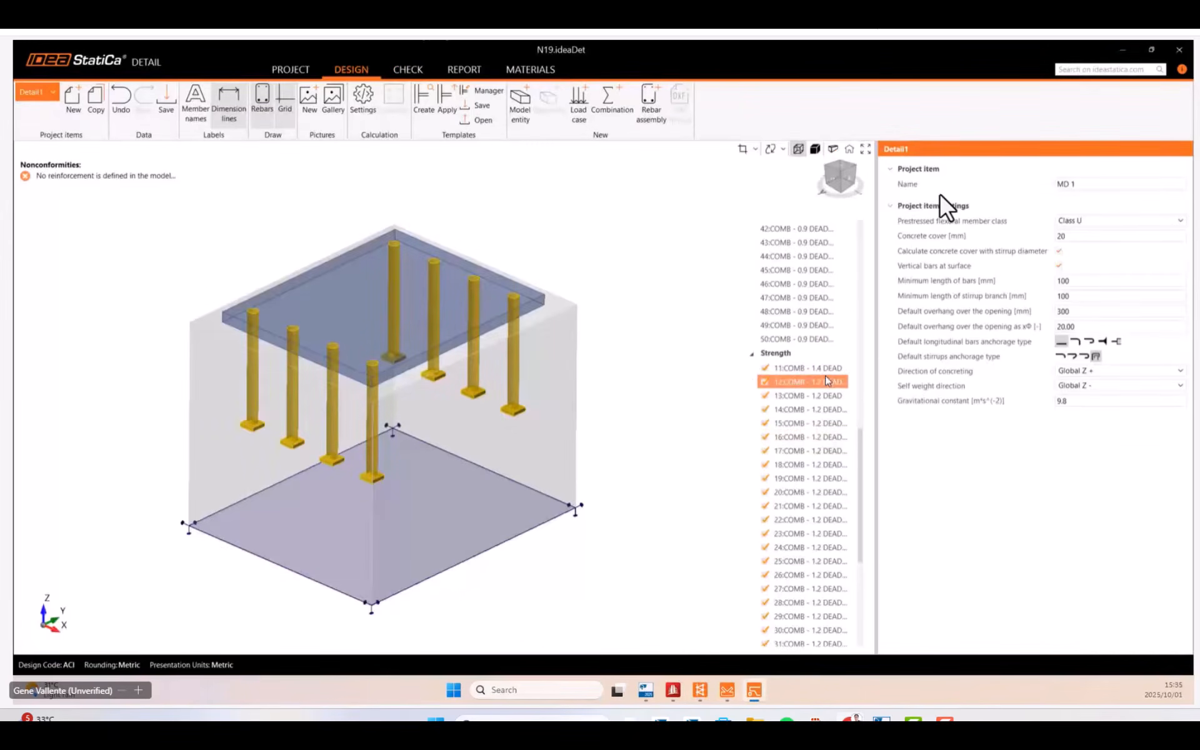
pyautogui.click(787, 361)
pyautogui.rightClick(782, 355)
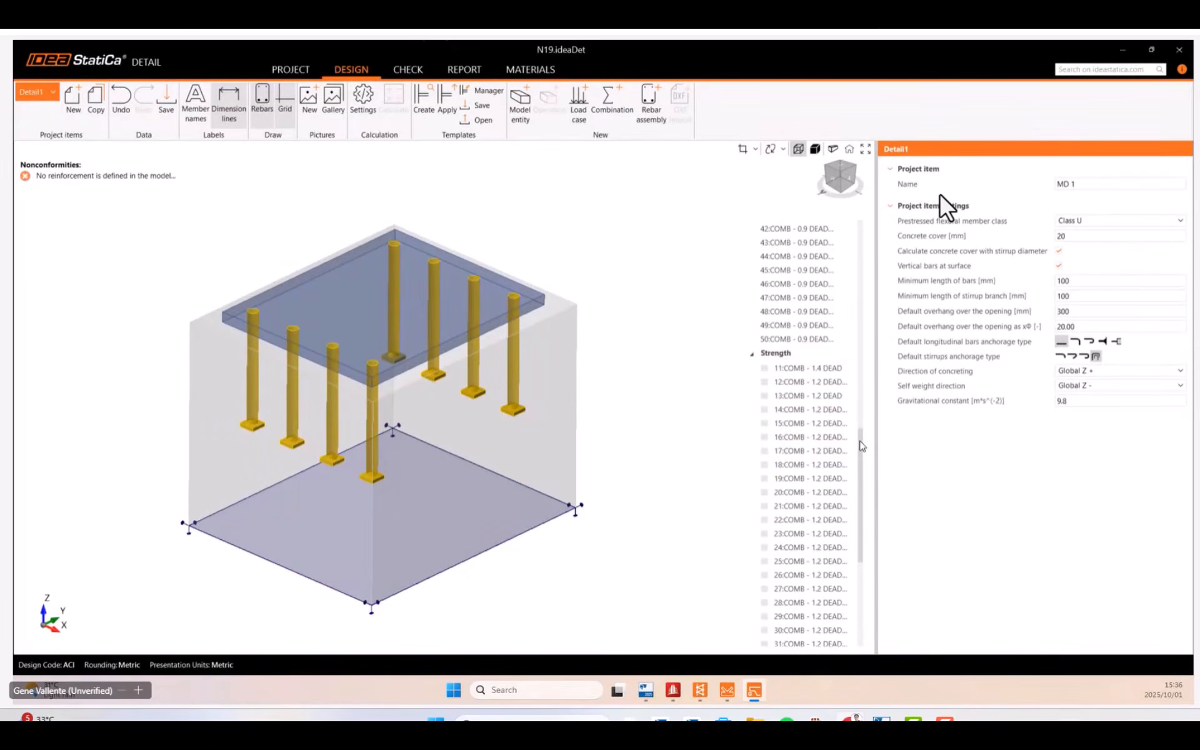
# Include only combination 39 (0.9 DEAD) under Strength in the calculation and collapse the load case and Strength lists.
pyautogui.moveTo(861, 446); pyautogui.dragTo(861, 530)
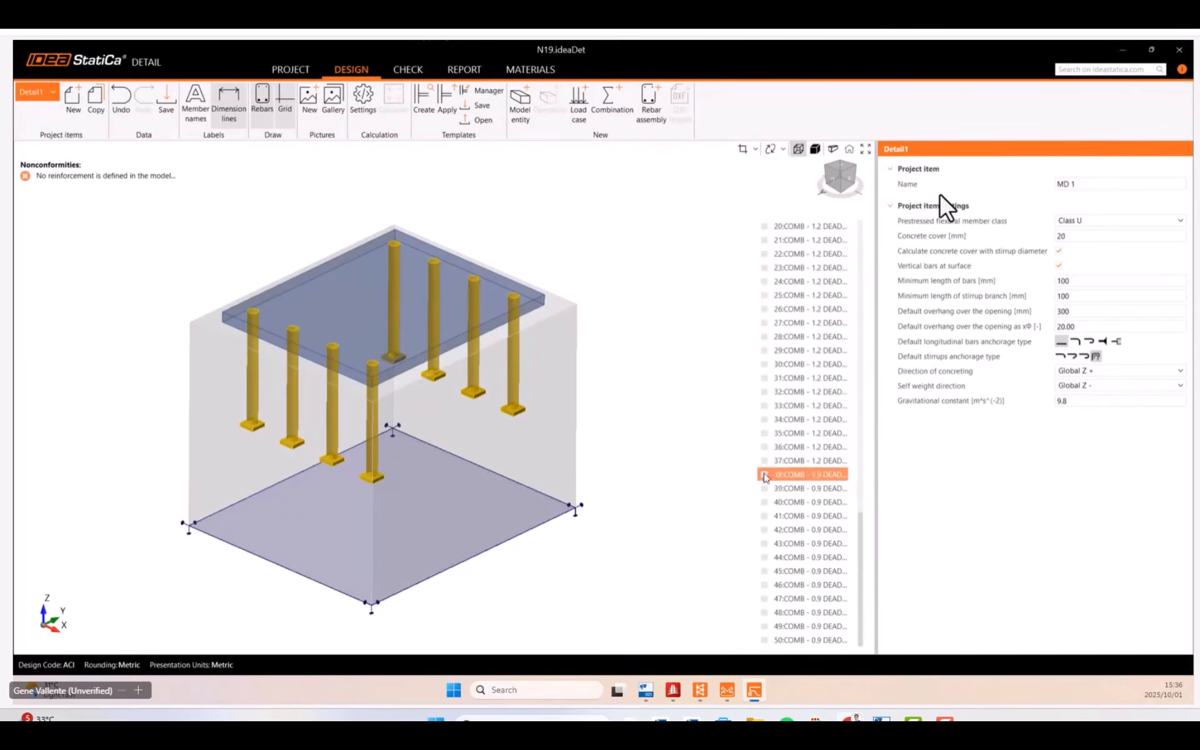
pyautogui.click(765, 490)
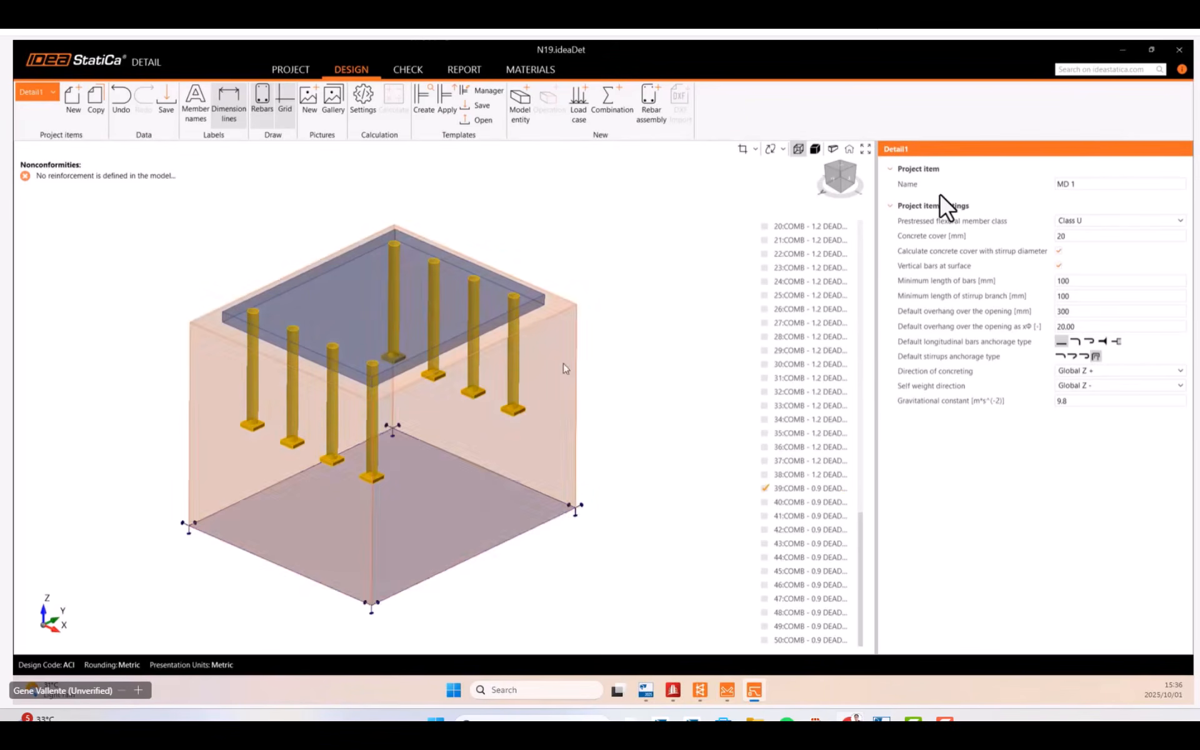
pyautogui.scroll(-3, 566, 375)
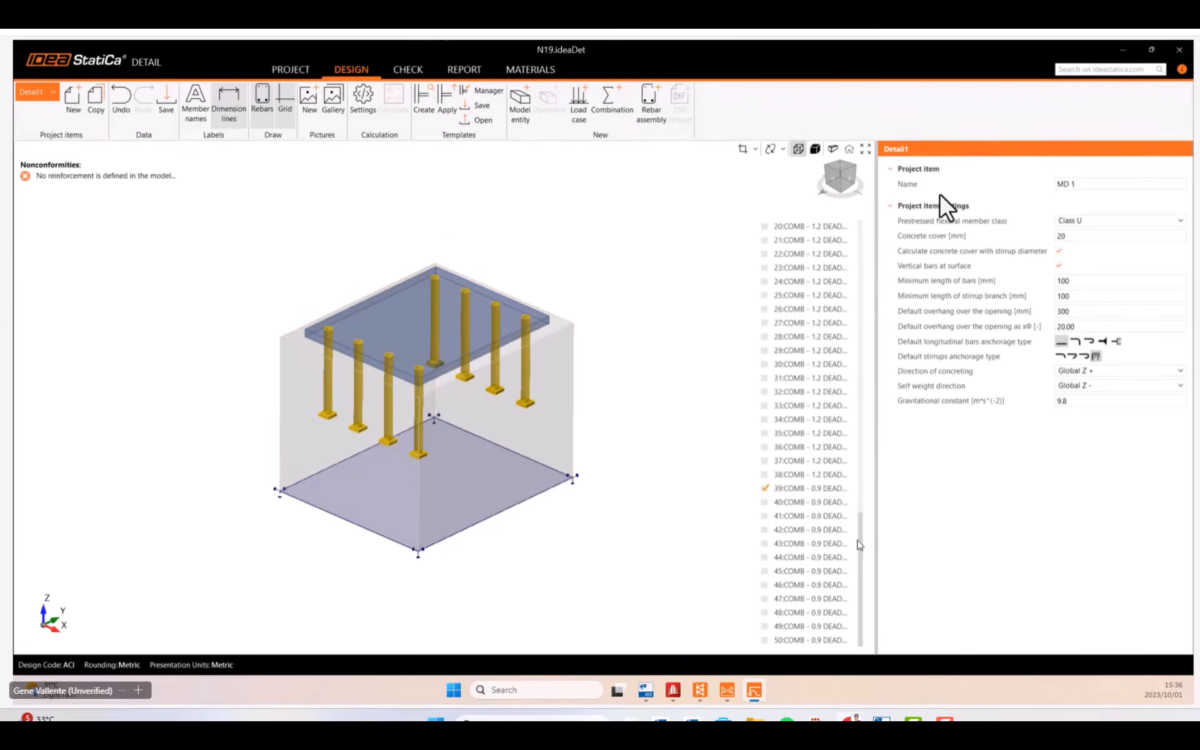
pyautogui.scroll(7, 770, 406)
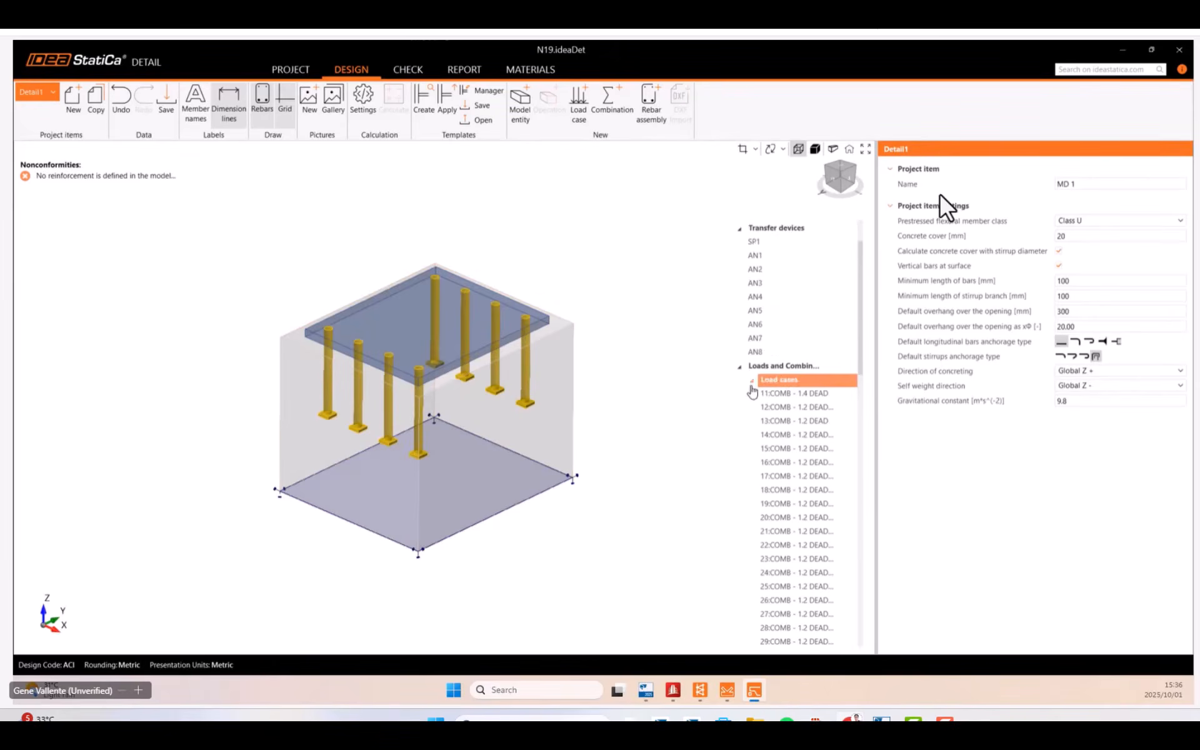
pyautogui.click(751, 379)
pyautogui.click(751, 440)
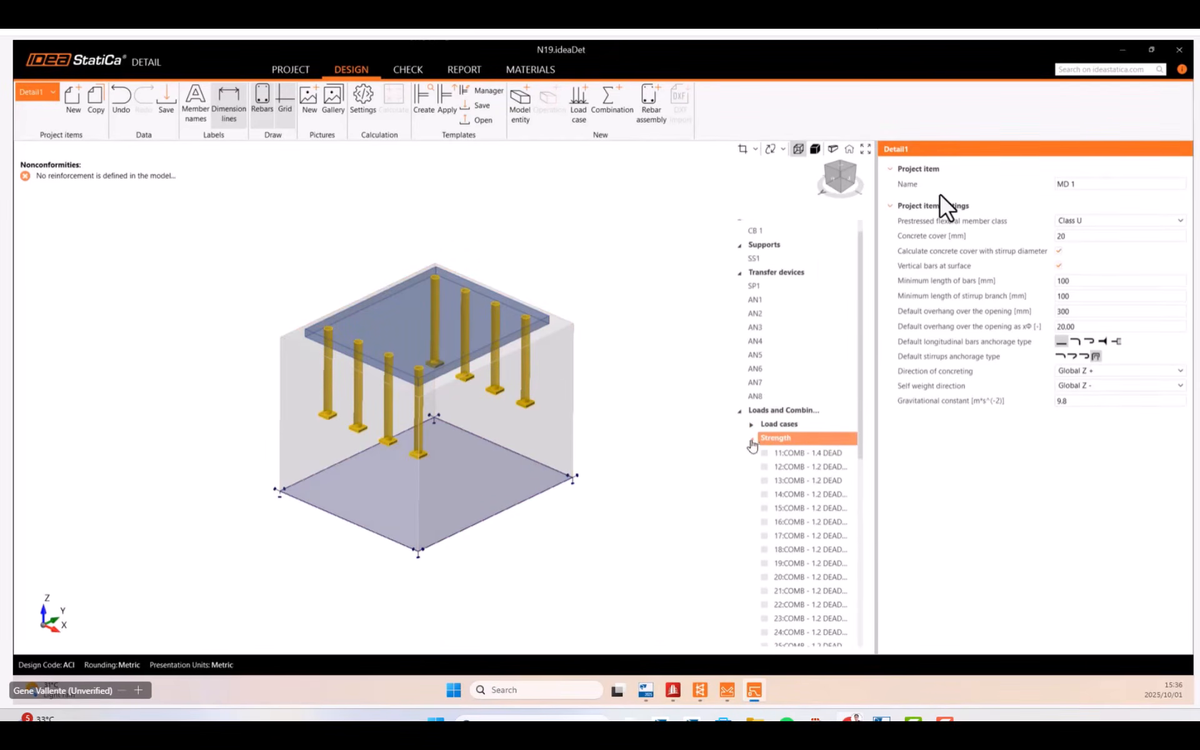
# Examine the surface support SS1 under the concrete block, including its direction stiffnesses and its behaviour in Z.
pyautogui.click(806, 268)
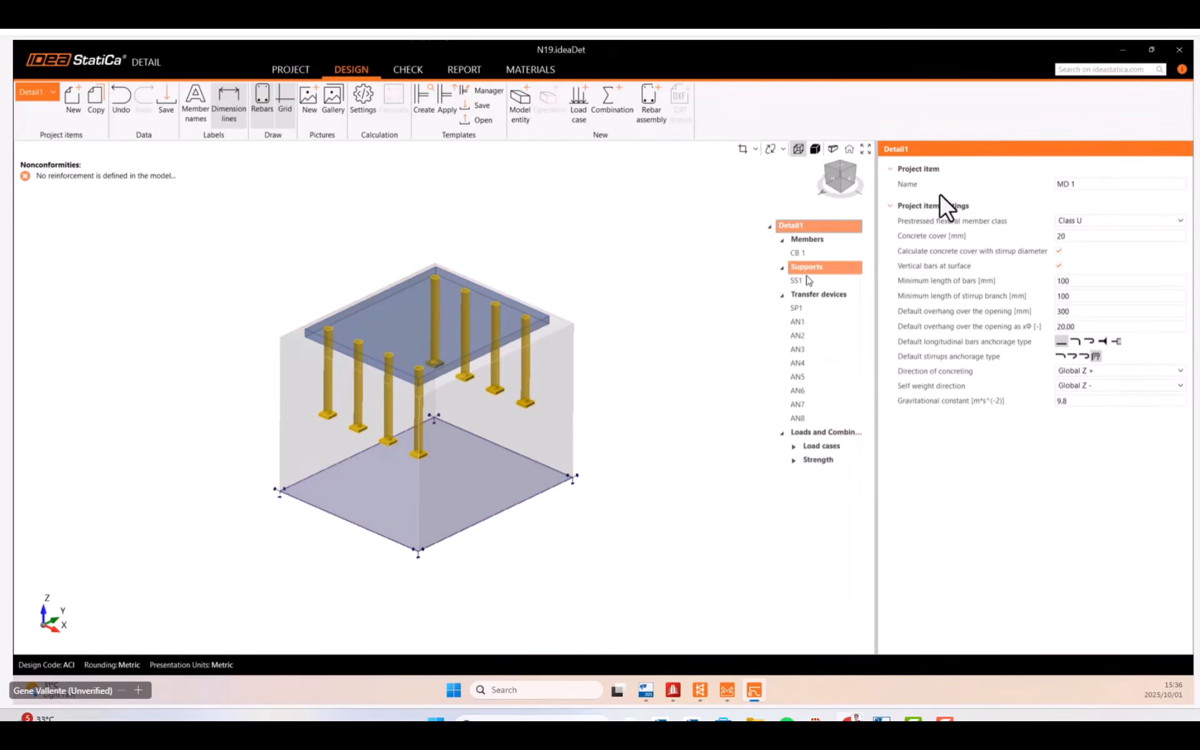
pyautogui.click(804, 280)
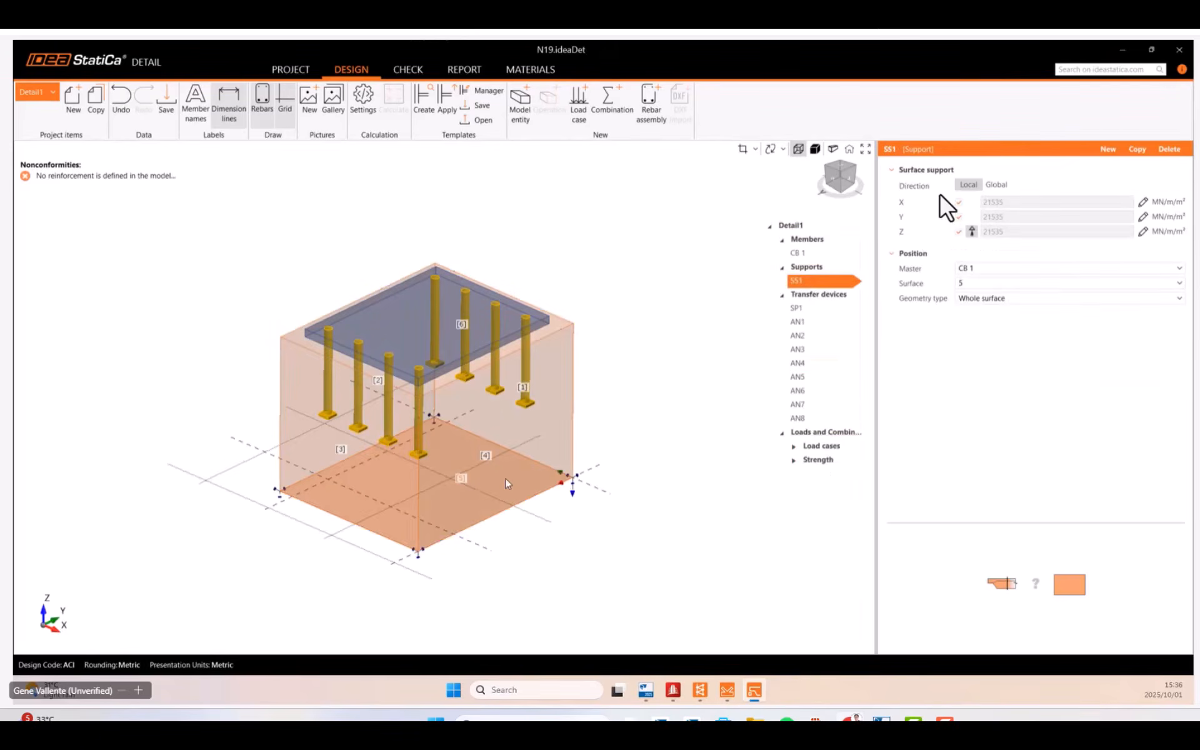
pyautogui.moveTo(467, 493); pyautogui.dragTo(410, 495, button='right')
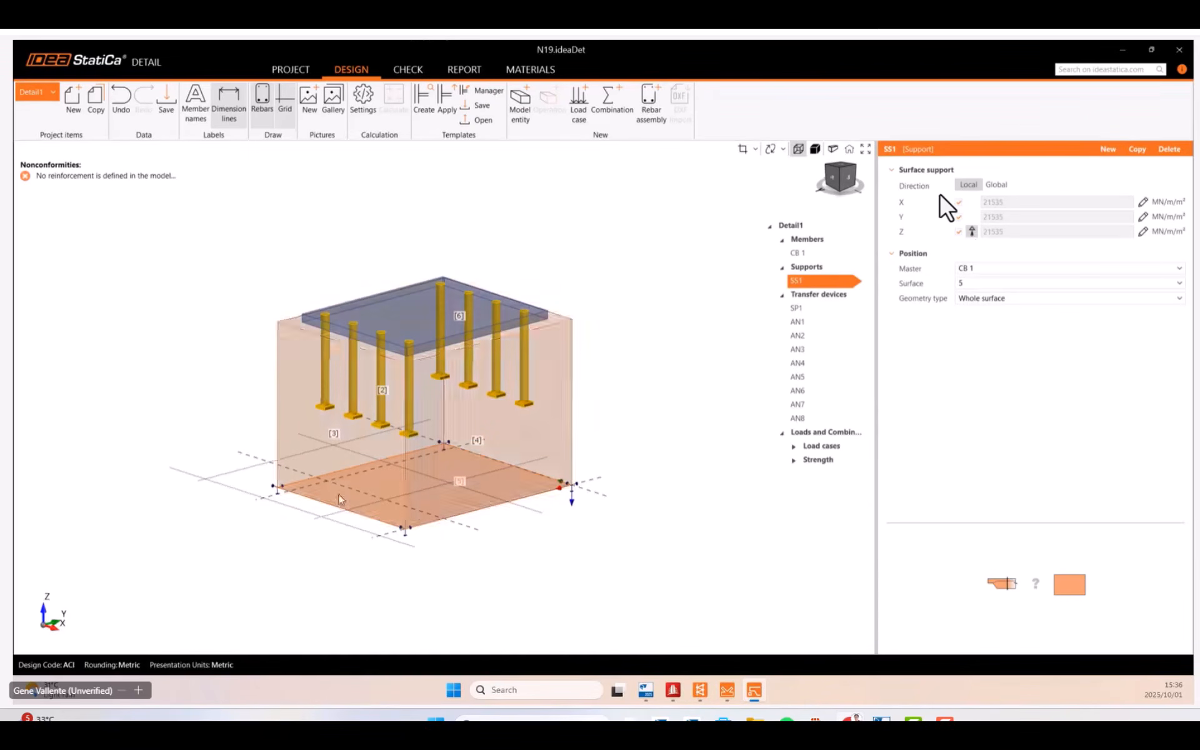
pyautogui.moveTo(973, 236)
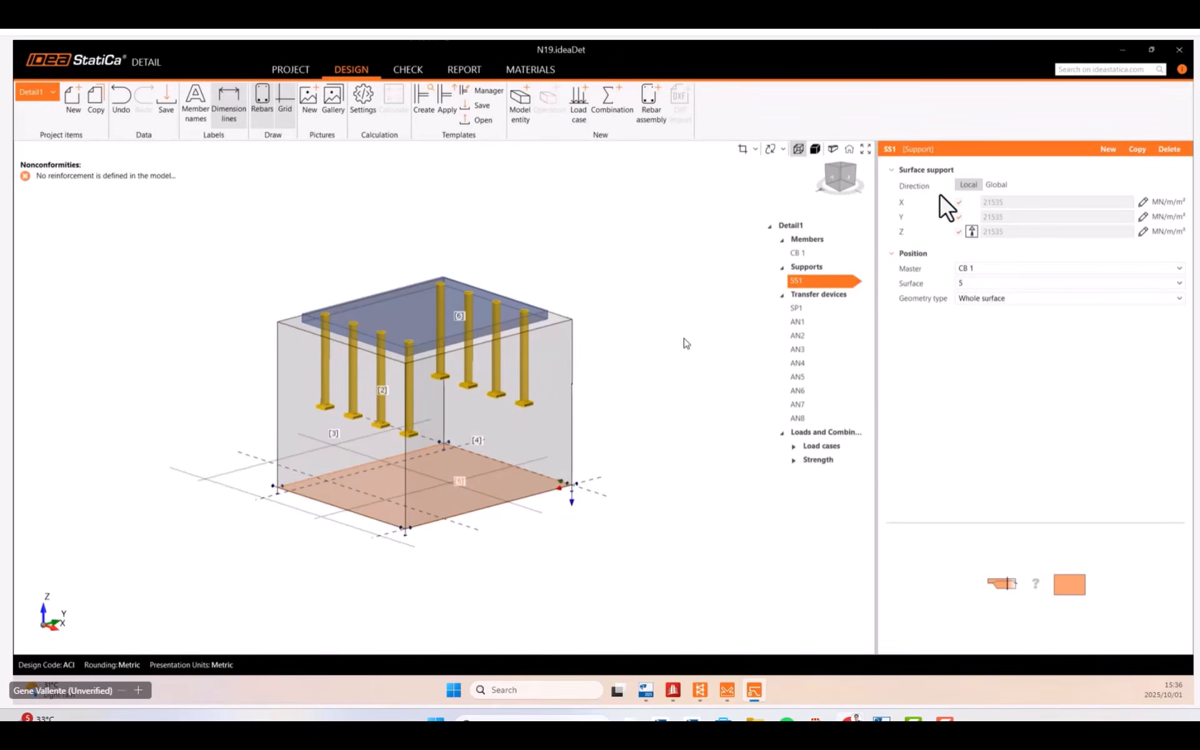
pyautogui.moveTo(666, 333); pyautogui.dragTo(664, 317, button='middle')
pyautogui.scroll(3, 647, 307)
pyautogui.scroll(-3, 579, 305)
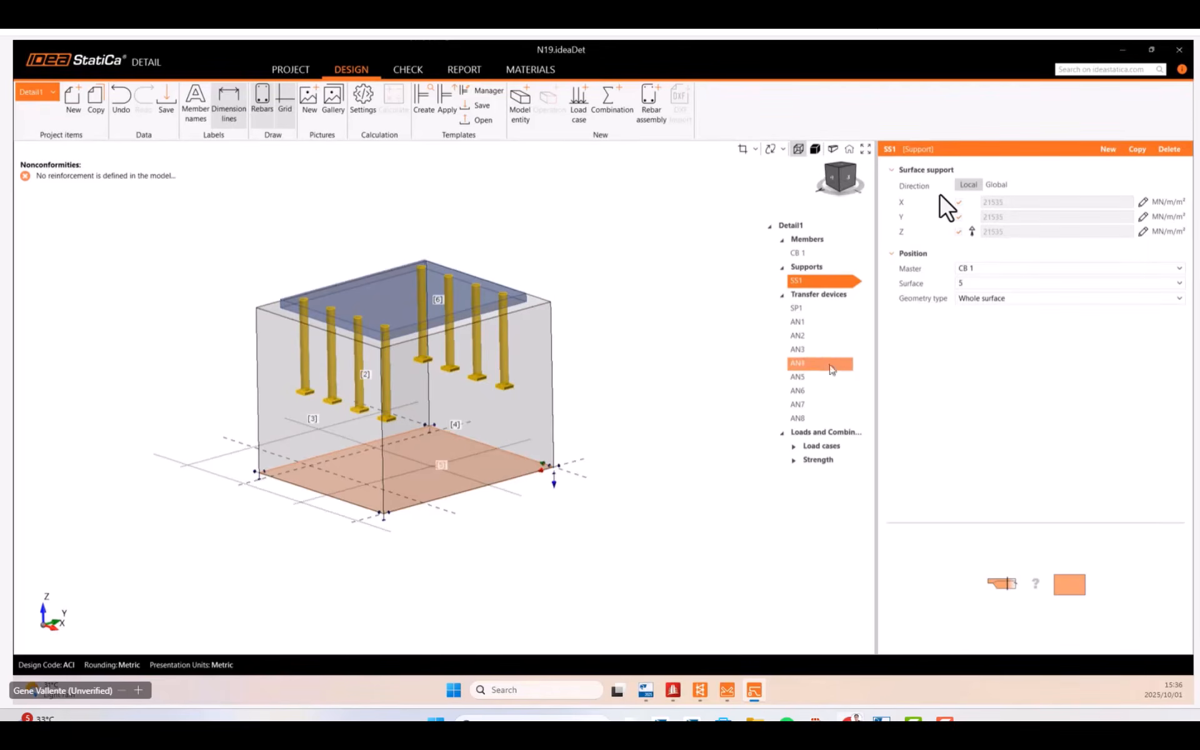
# Switch anchors AN1 to AN8 together to a user-input diameter and set it to 24 mm.
pyautogui.click(826, 332)
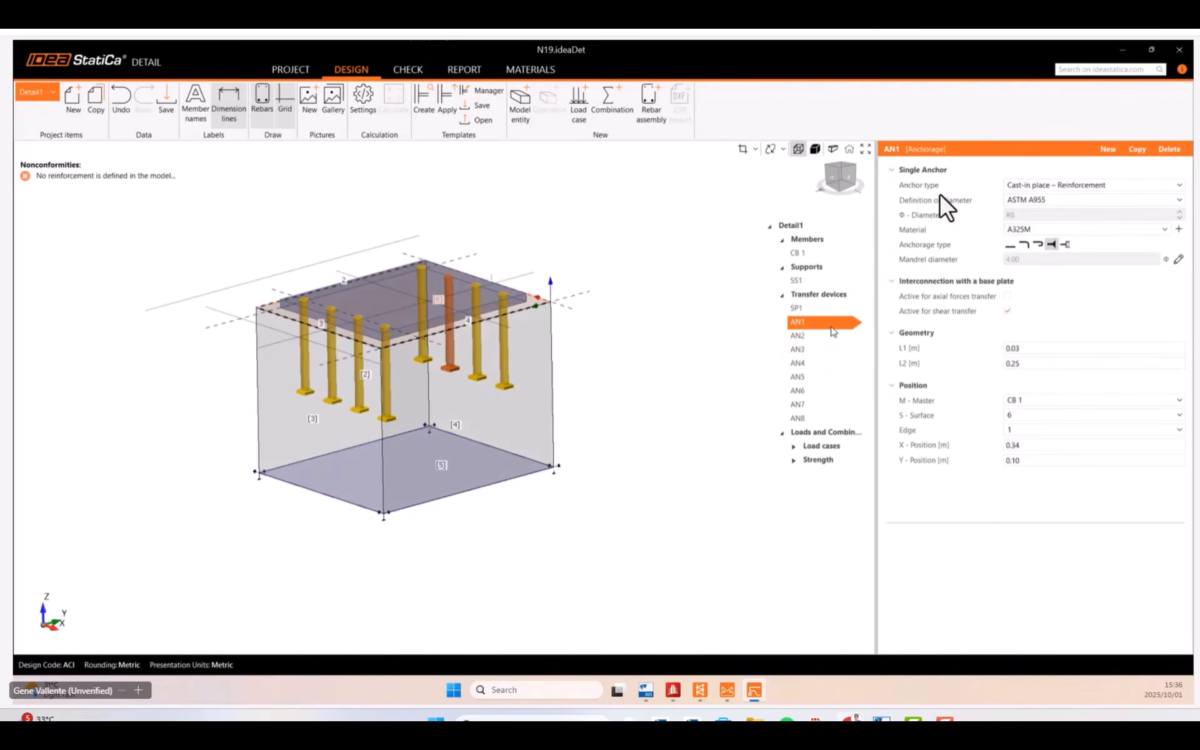
pyautogui.keyDown('shift'); pyautogui.click(810, 423); pyautogui.keyUp('shift')
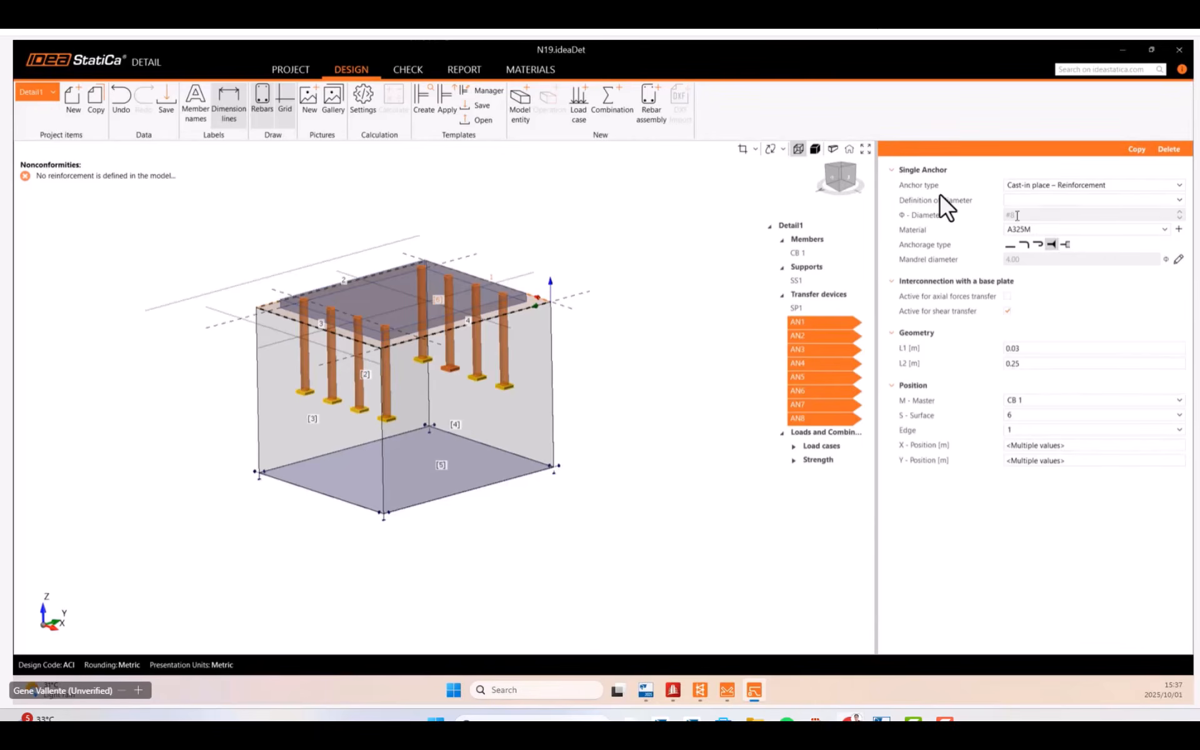
pyautogui.click(1180, 202)
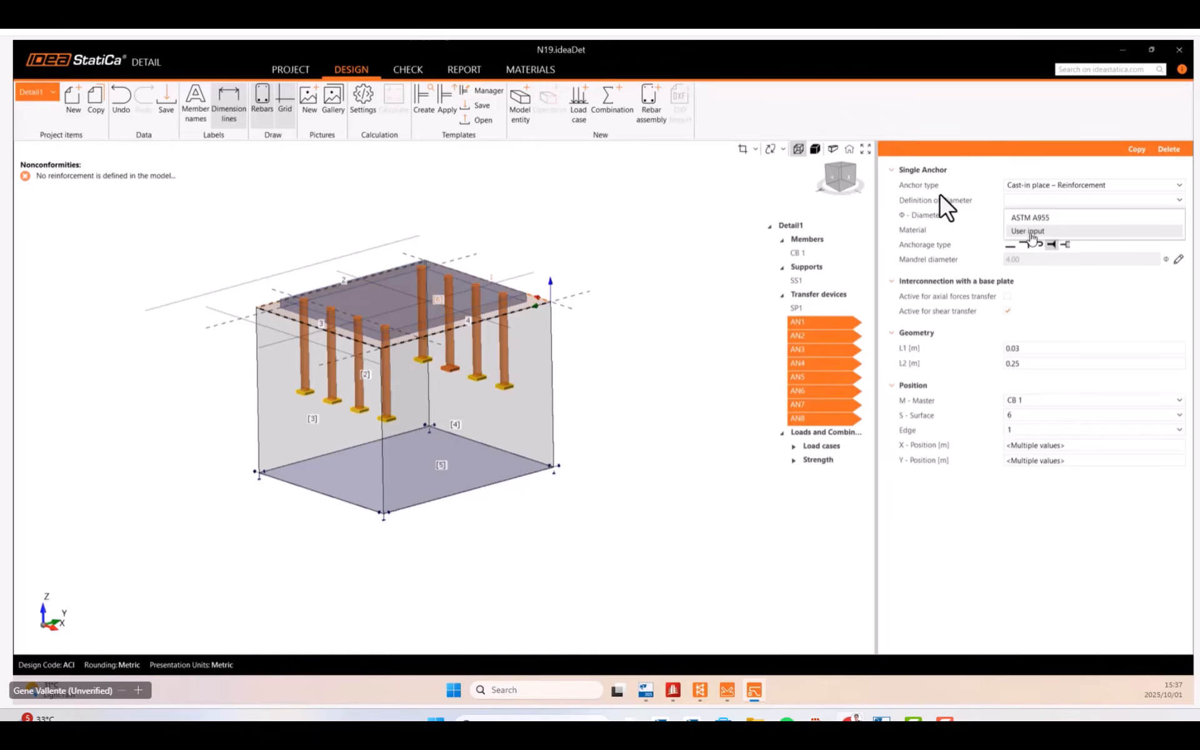
pyautogui.hotkey('alt', 'Tab')
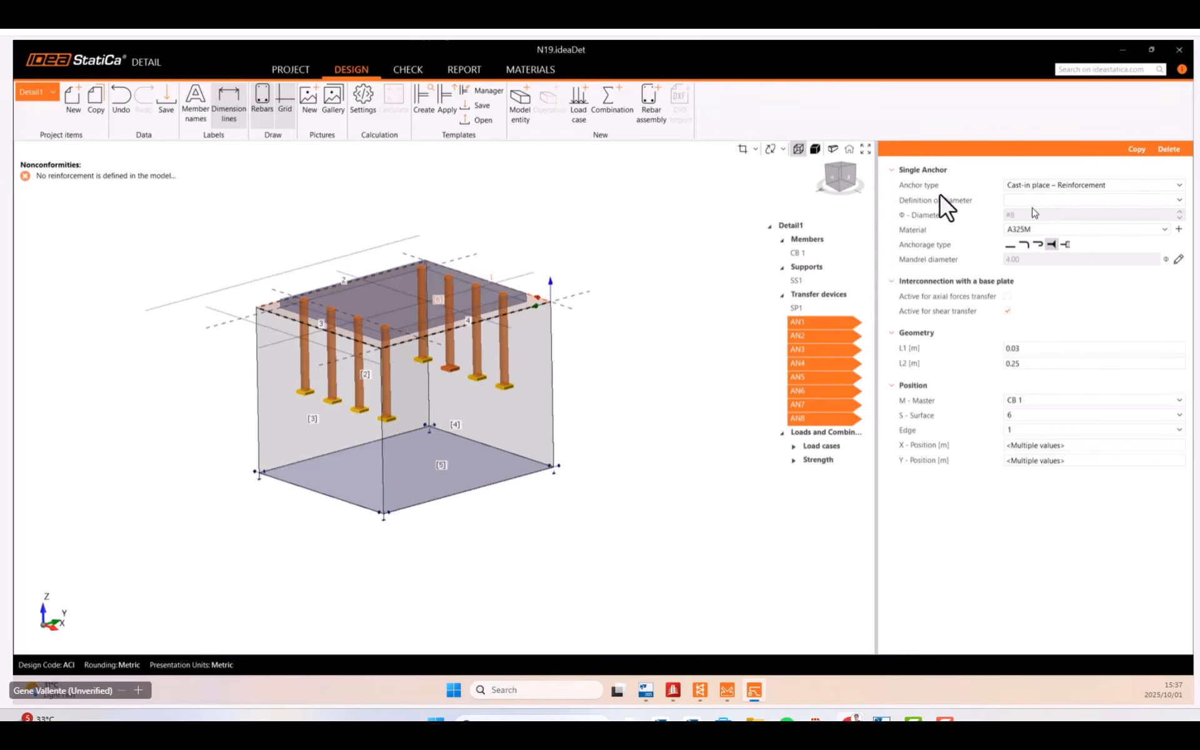
pyautogui.click(1037, 229)
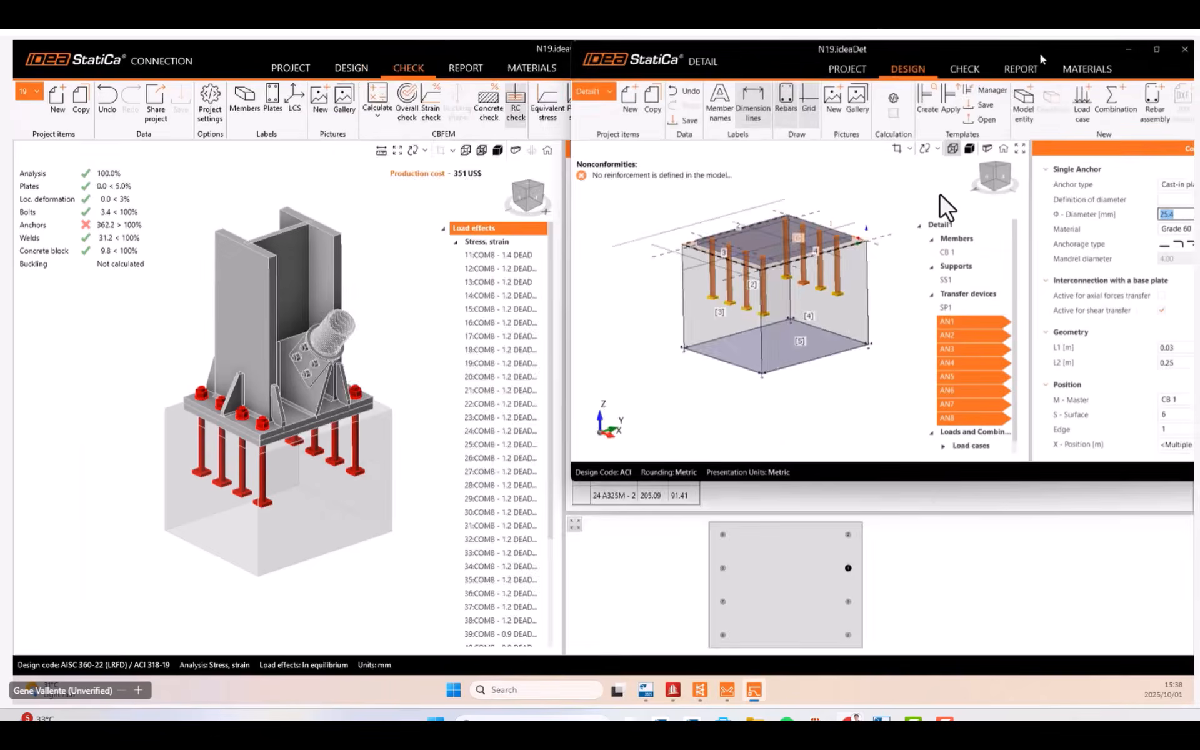
pyautogui.click(1156, 49)
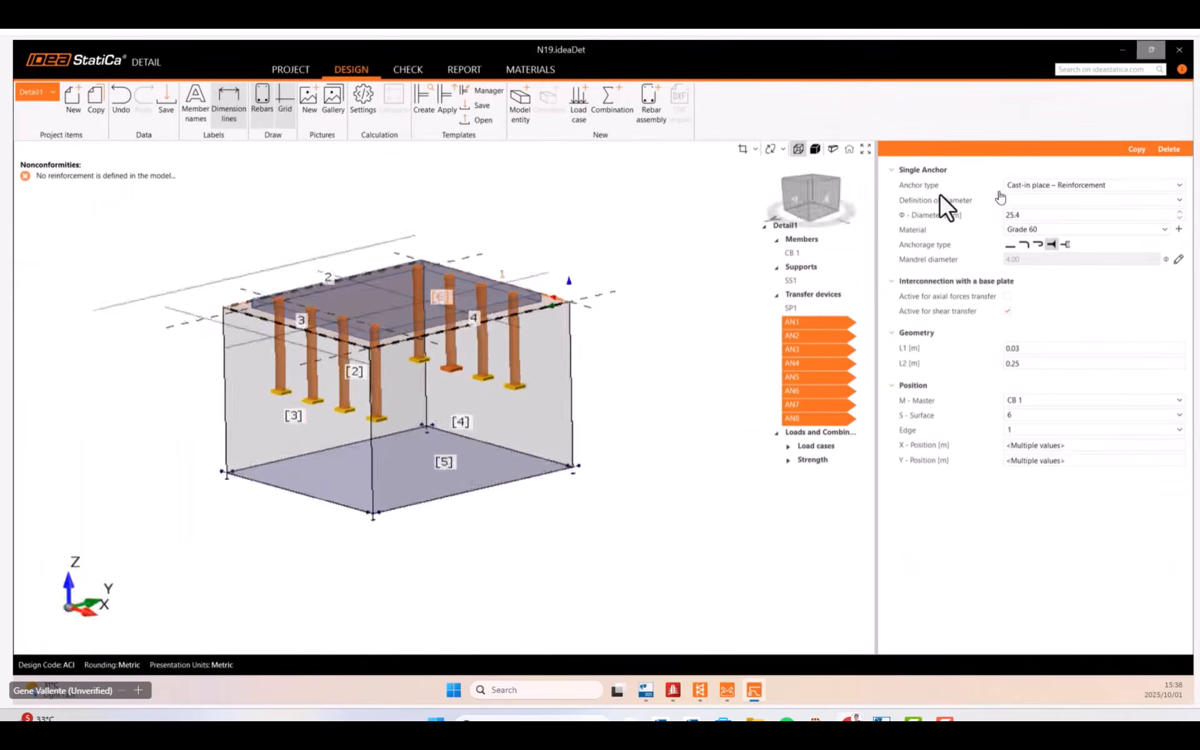
pyautogui.click(1034, 215)
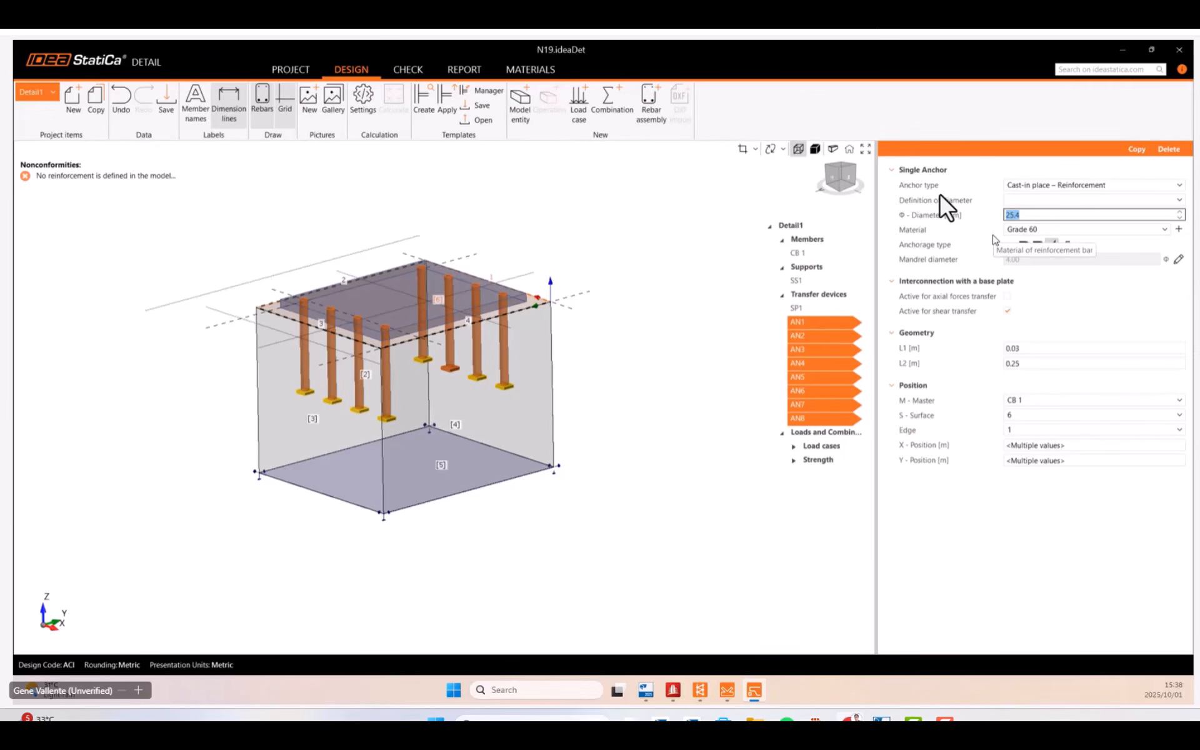
pyautogui.write('24')
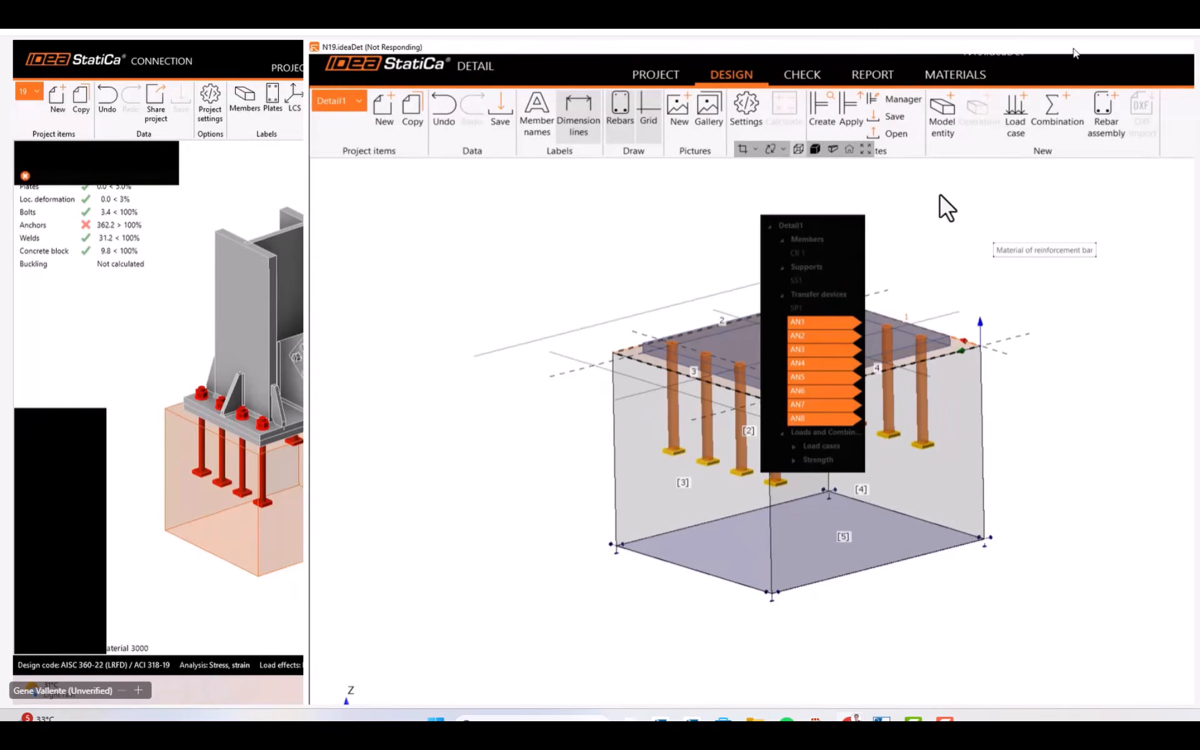
pyautogui.moveTo(1074, 53); pyautogui.dragTo(842, 40)
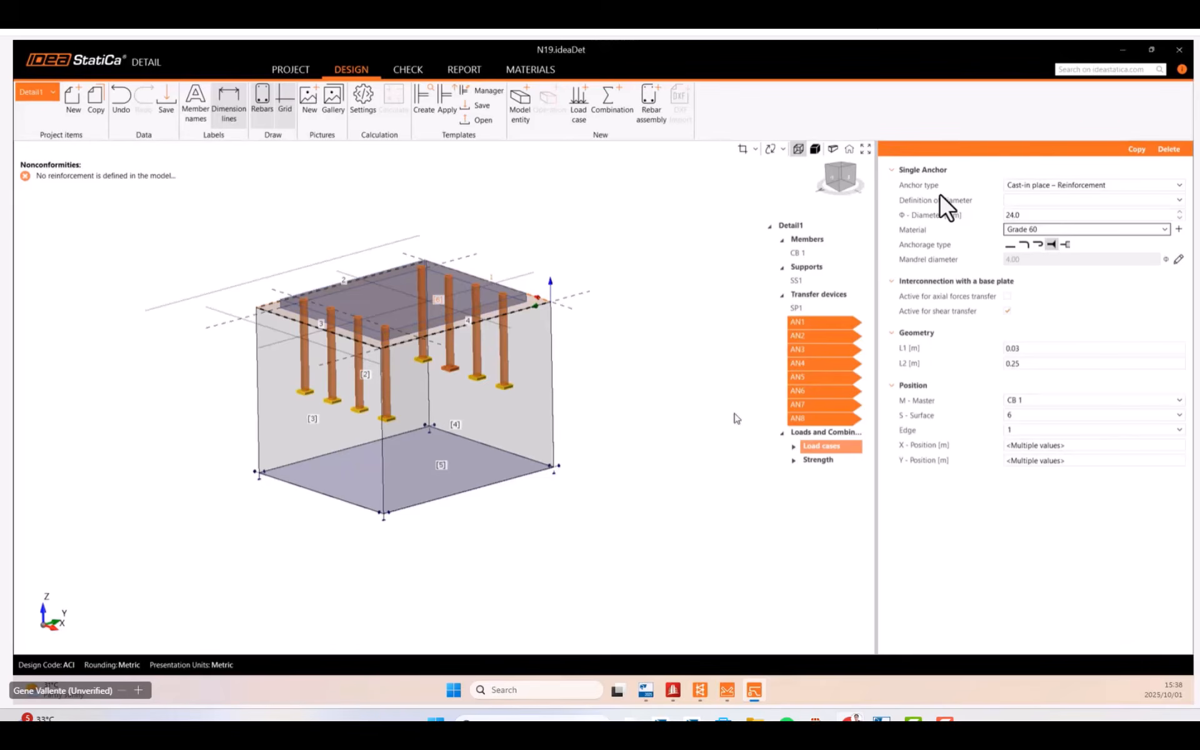
# Add a 3D group of reinforcement bars to the concrete block with a user-input diameter of 25 mm.
pyautogui.click(650, 100)
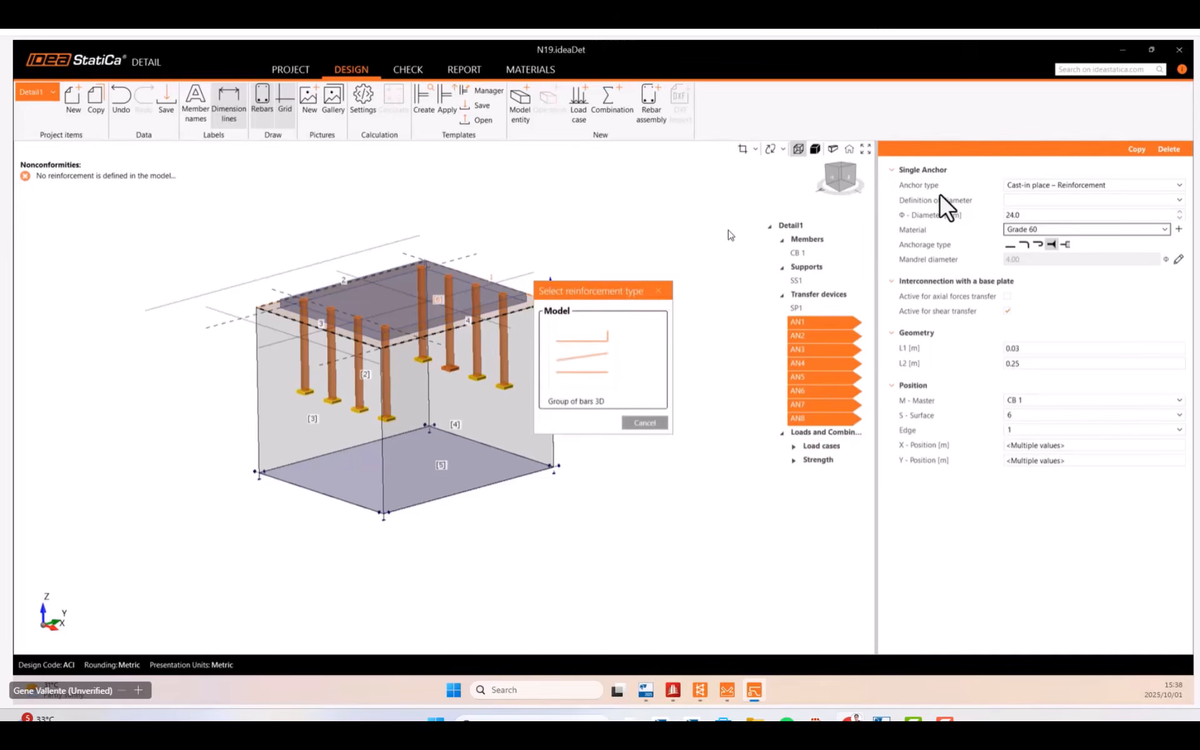
pyautogui.click(619, 334)
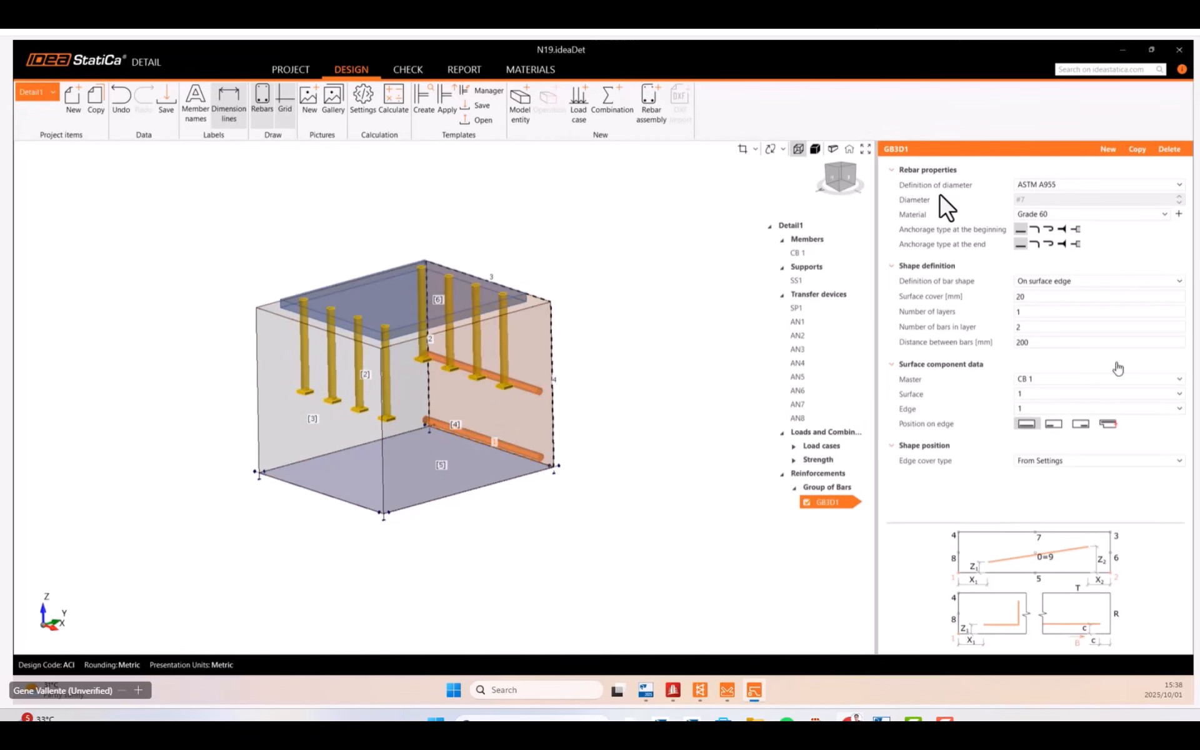
pyautogui.click(1070, 186)
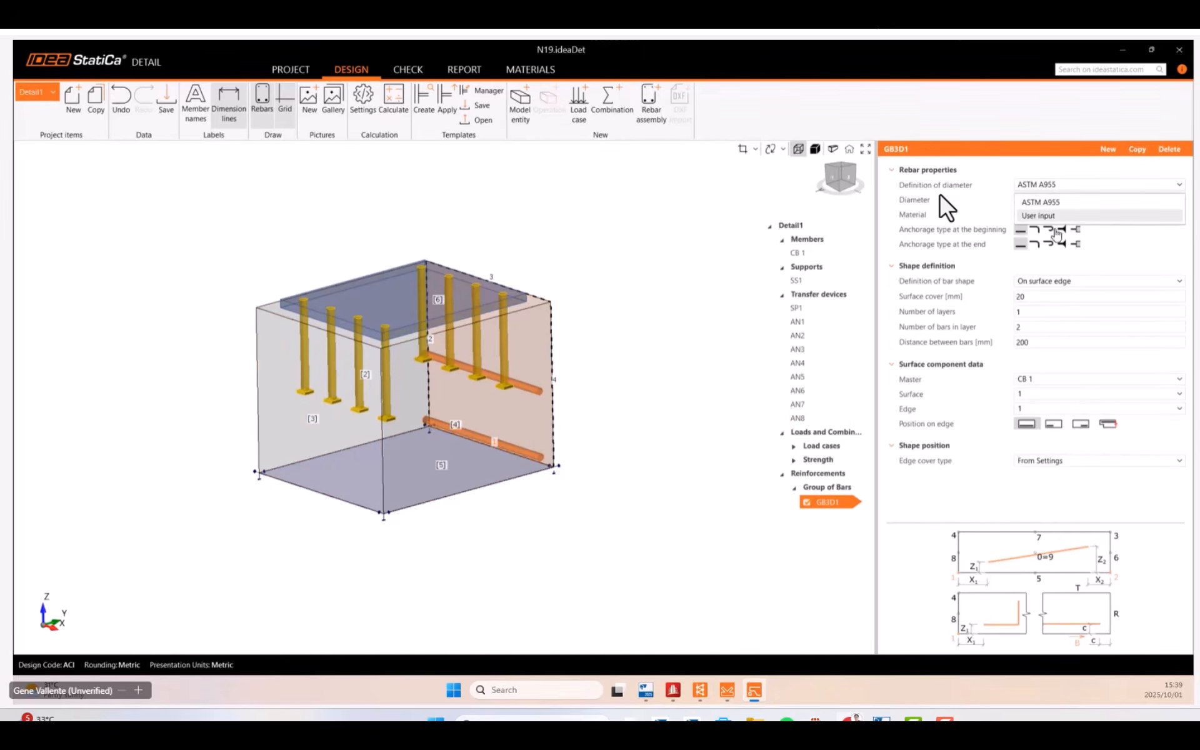
pyautogui.click(1054, 215)
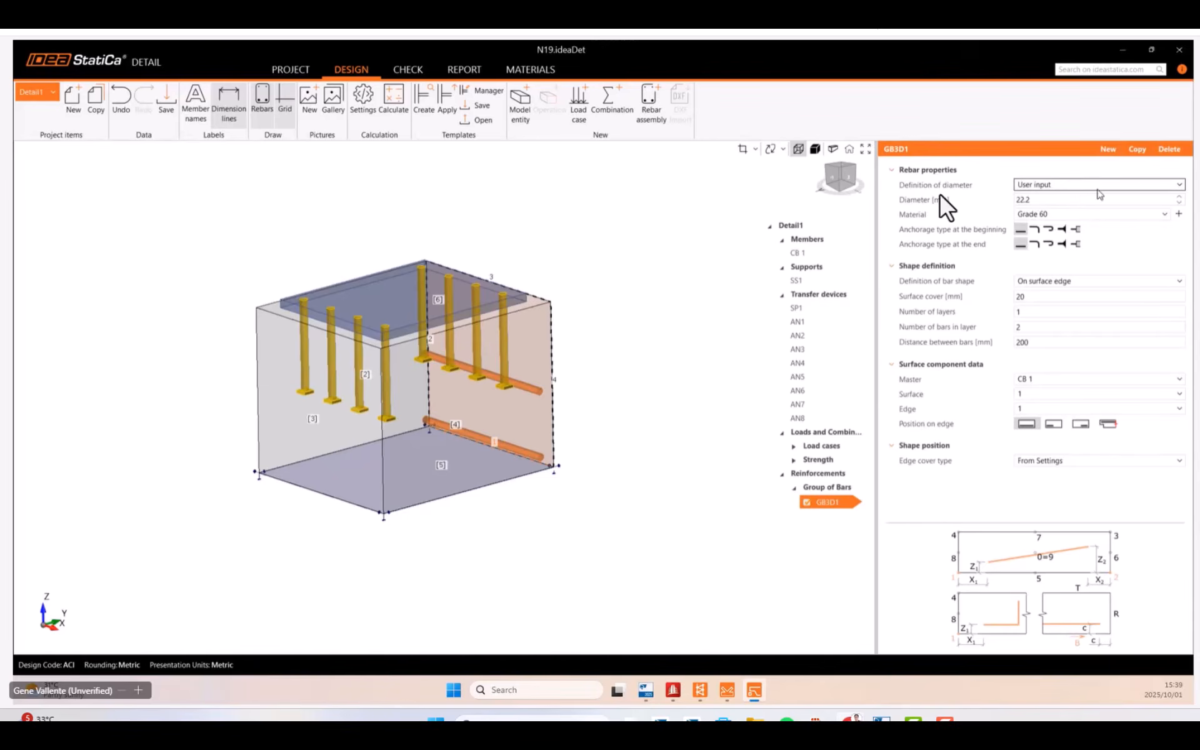
pyautogui.moveTo(1076, 199); pyautogui.dragTo(1017, 198)
pyautogui.write('2')
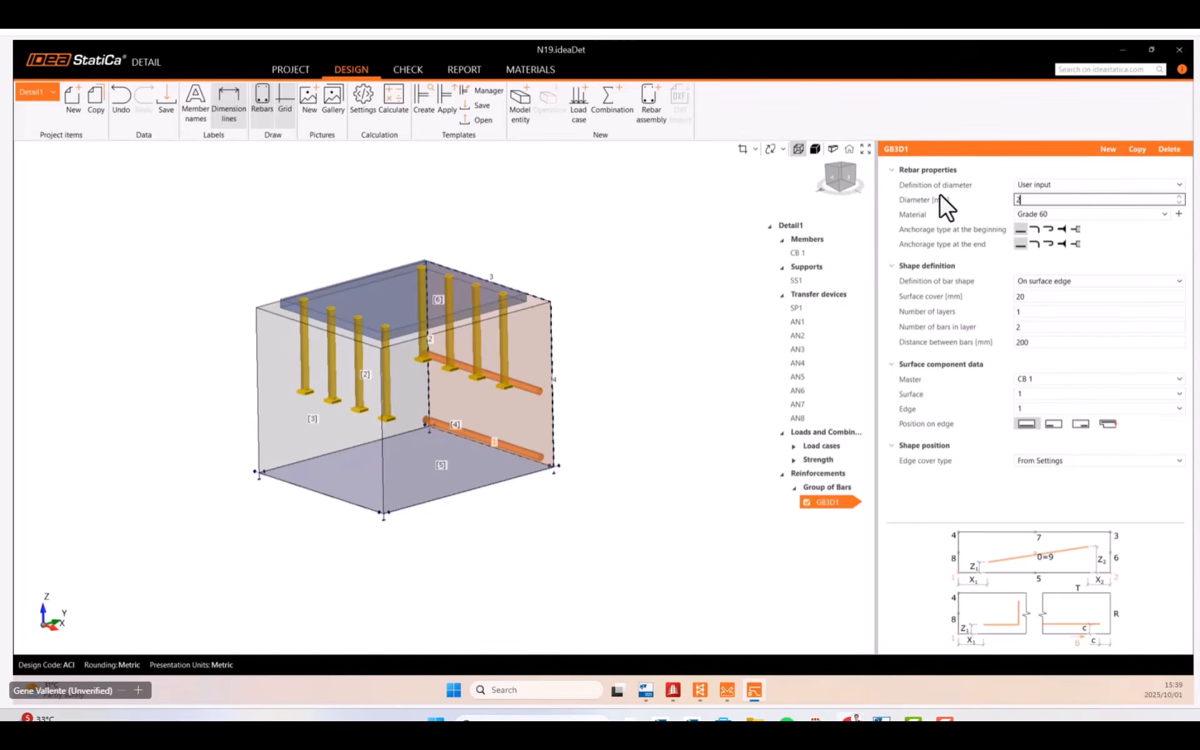
pyautogui.write('5')
pyautogui.press('Return')
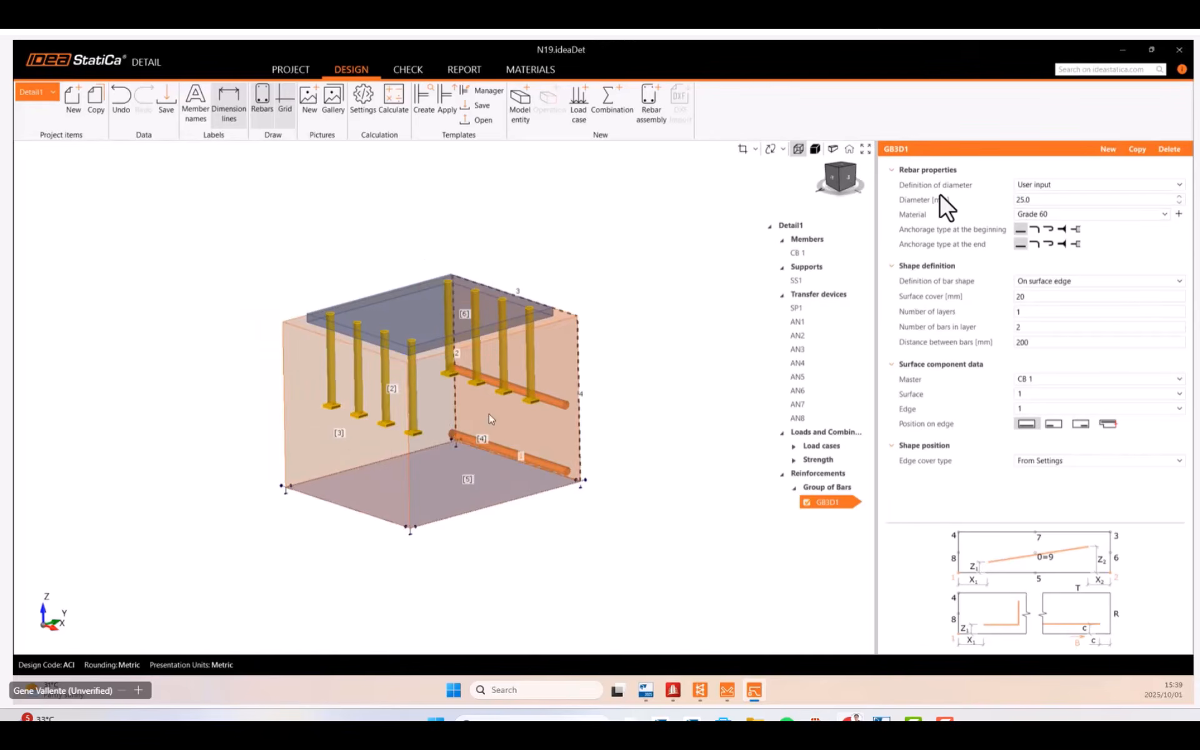
# Define the new bar group's shape as On surface edge on more edges and place it on surface 2 of the block.
pyautogui.moveTo(406, 412)
pyautogui.mouseDown(button='middle')
pyautogui.moveTo(421, 412)
pyautogui.moveTo(421, 434)
pyautogui.moveTo(383, 423)
pyautogui.moveTo(387, 441)
pyautogui.moveTo(404, 380)
pyautogui.moveTo(425, 400)
pyautogui.mouseUp(button='middle')
pyautogui.scroll(3, 440, 416)
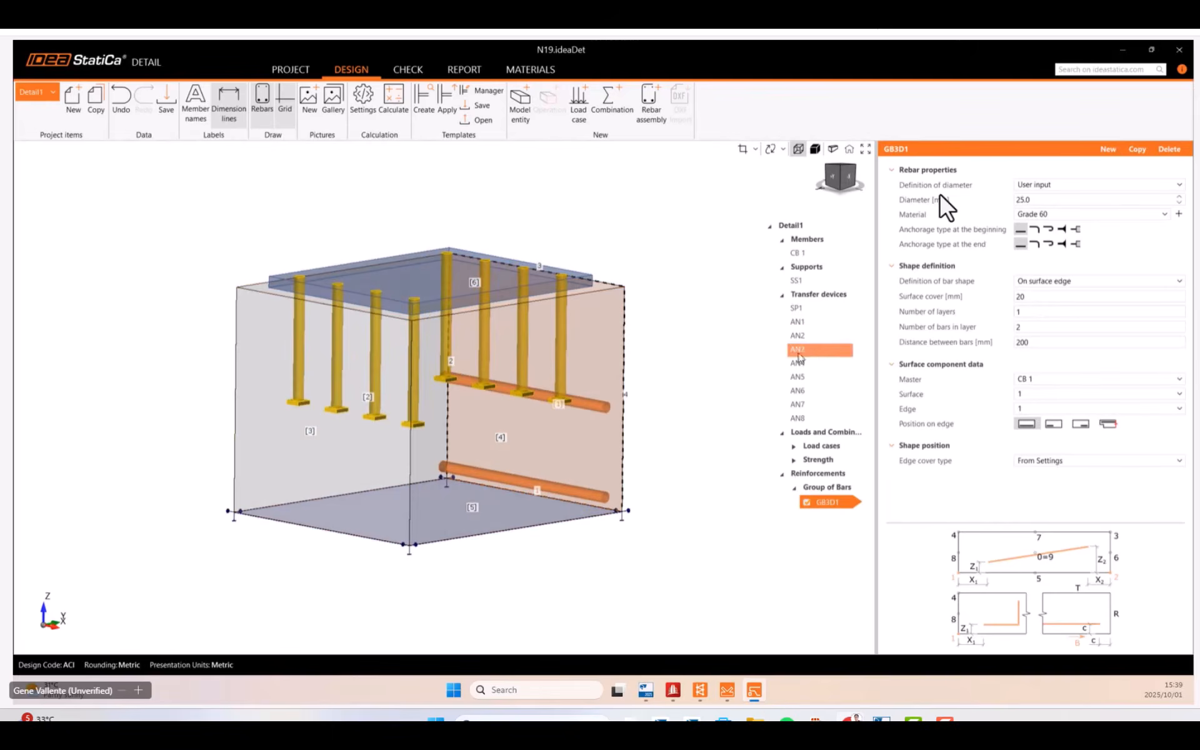
pyautogui.click(1048, 287)
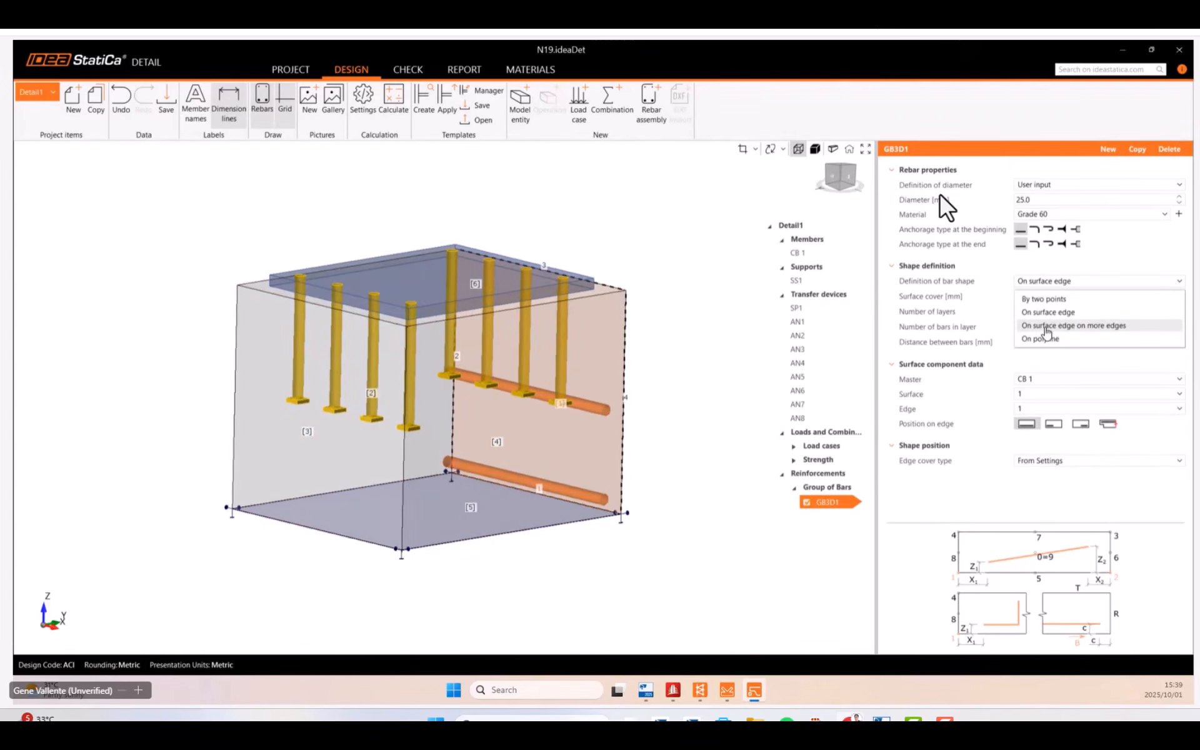
pyautogui.click(1042, 328)
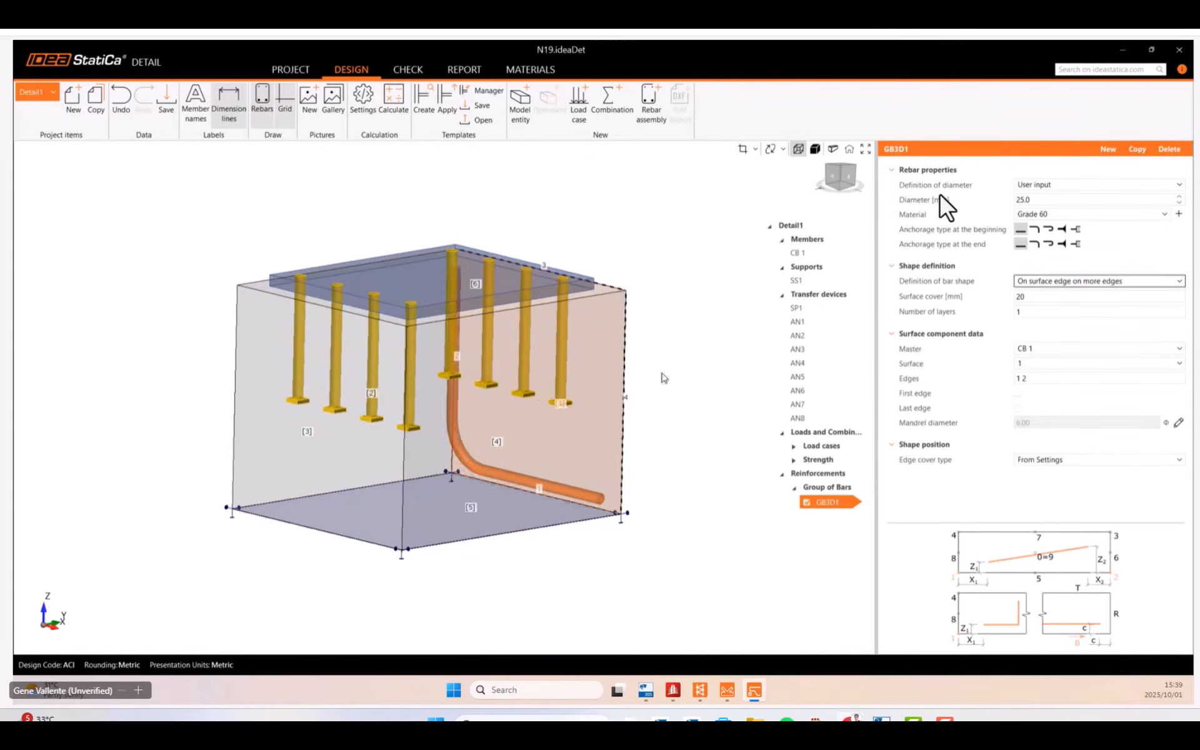
pyautogui.moveTo(603, 379); pyautogui.dragTo(590, 391, button='middle')
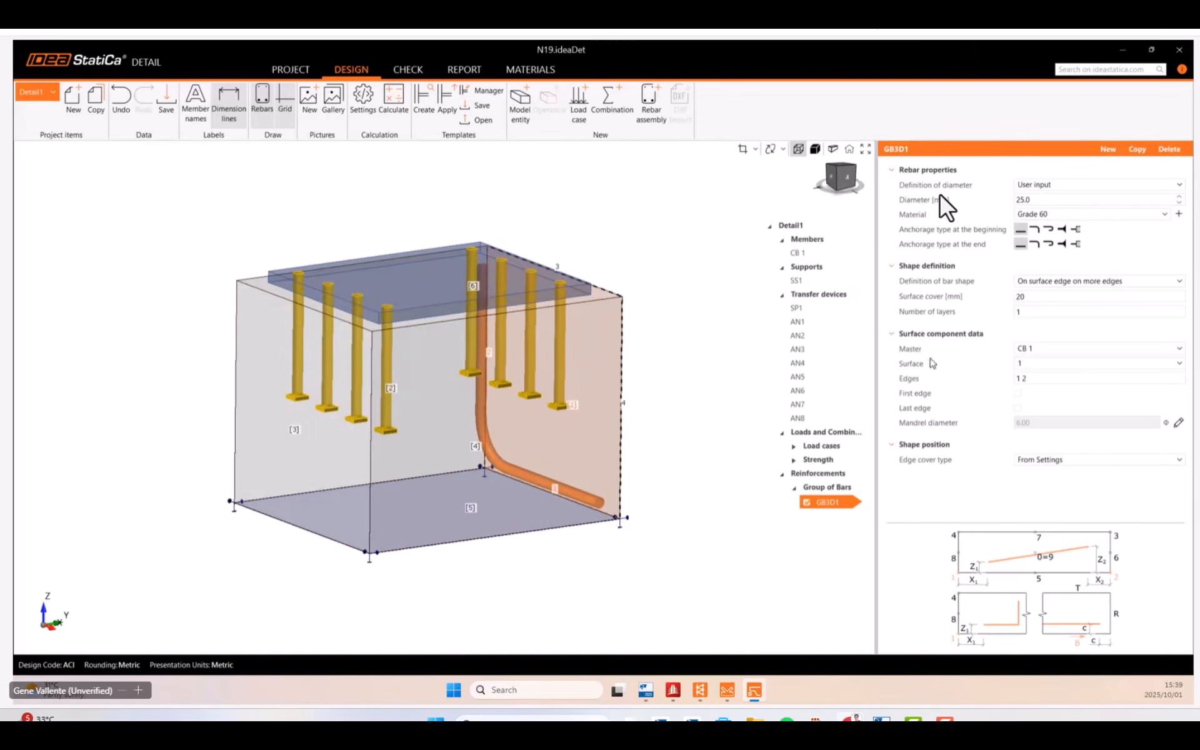
pyautogui.click(1039, 369)
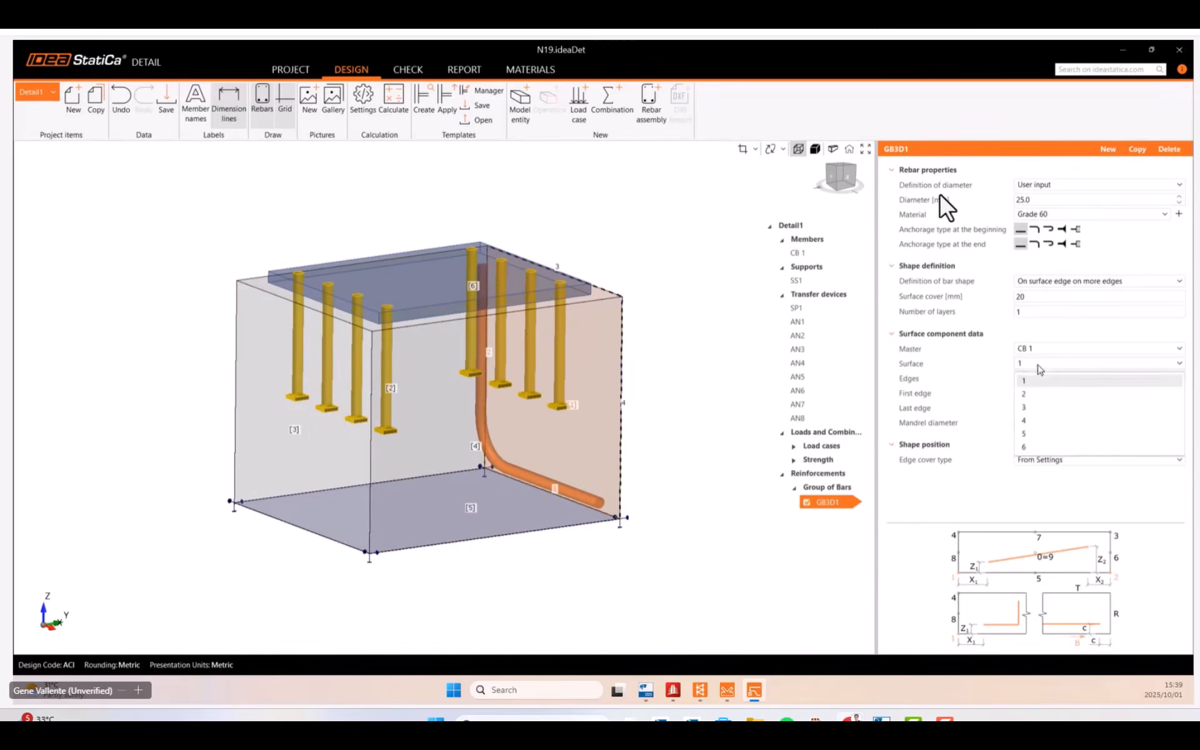
pyautogui.click(1029, 395)
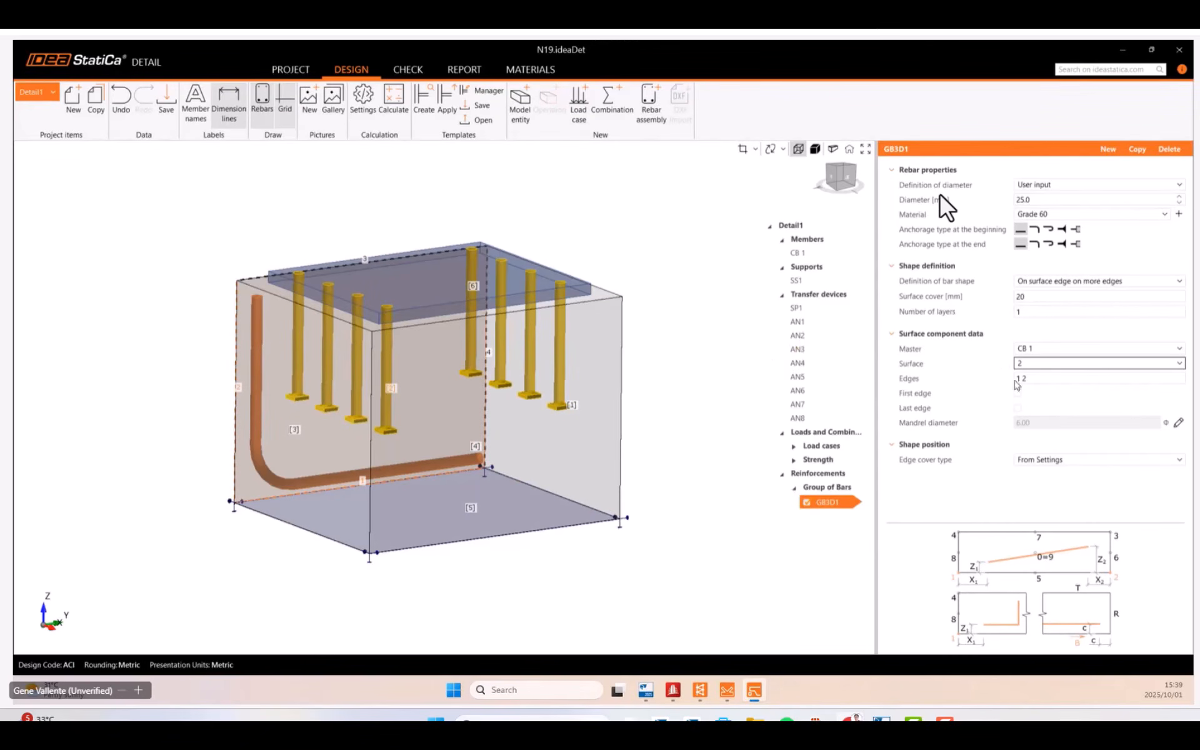
# Examine the edge numbering of surface 2 around the bent bar up close.
pyautogui.scroll(2, 394, 499)
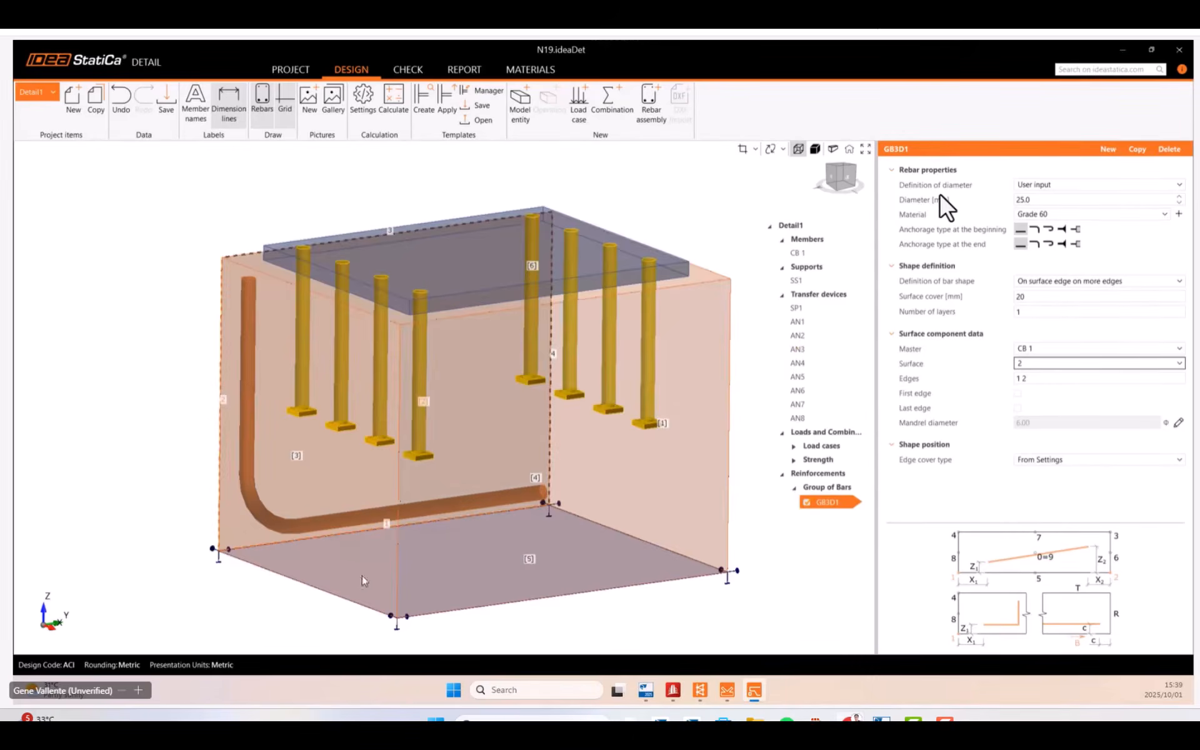
pyautogui.scroll(5, 362, 575)
pyautogui.scroll(-4, 486, 508)
pyautogui.scroll(4, 245, 320)
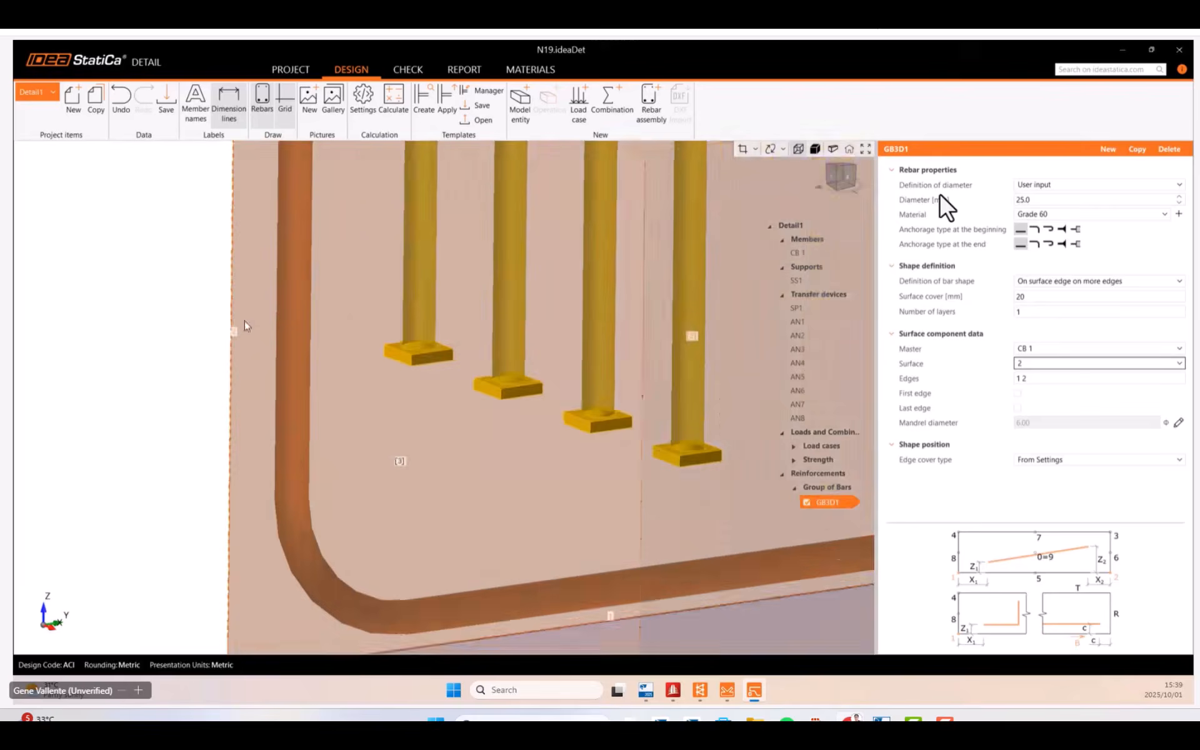
pyautogui.scroll(-5, 212, 349)
pyautogui.scroll(6, 340, 253)
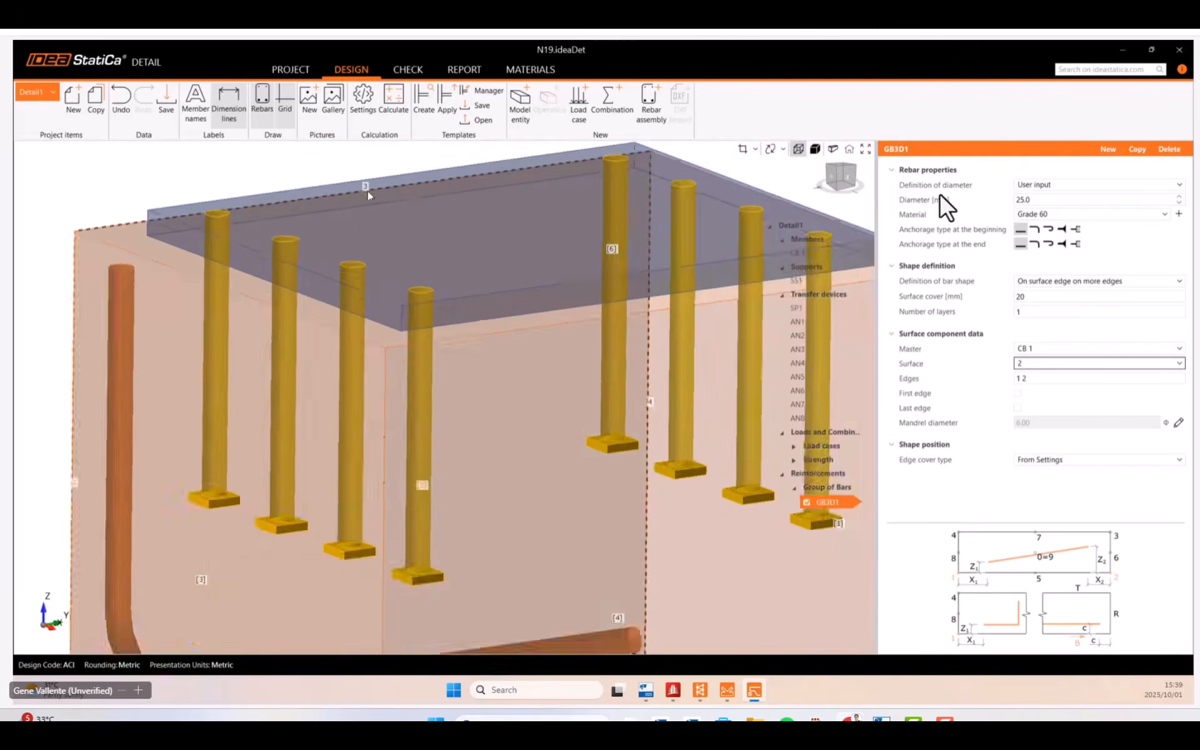
pyautogui.scroll(-6, 387, 306)
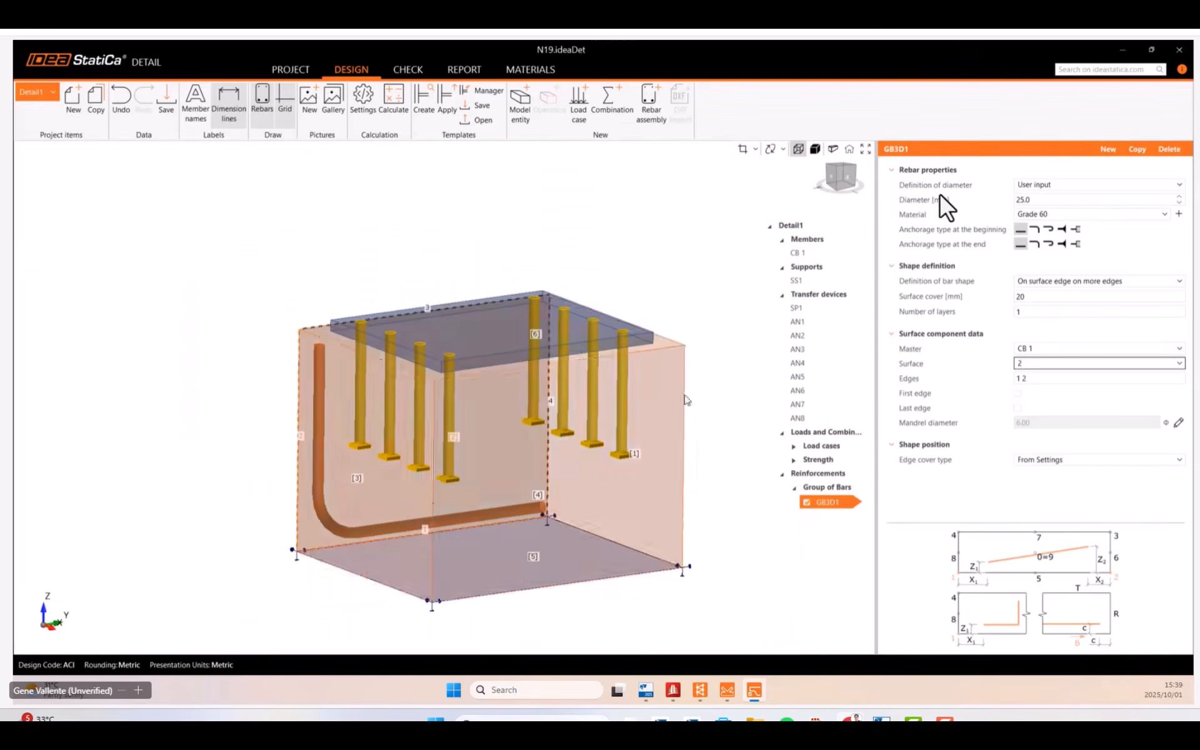
# Route the bar group along edges 2 3 4 of surface 2 of the concrete block.
pyautogui.click(1038, 379)
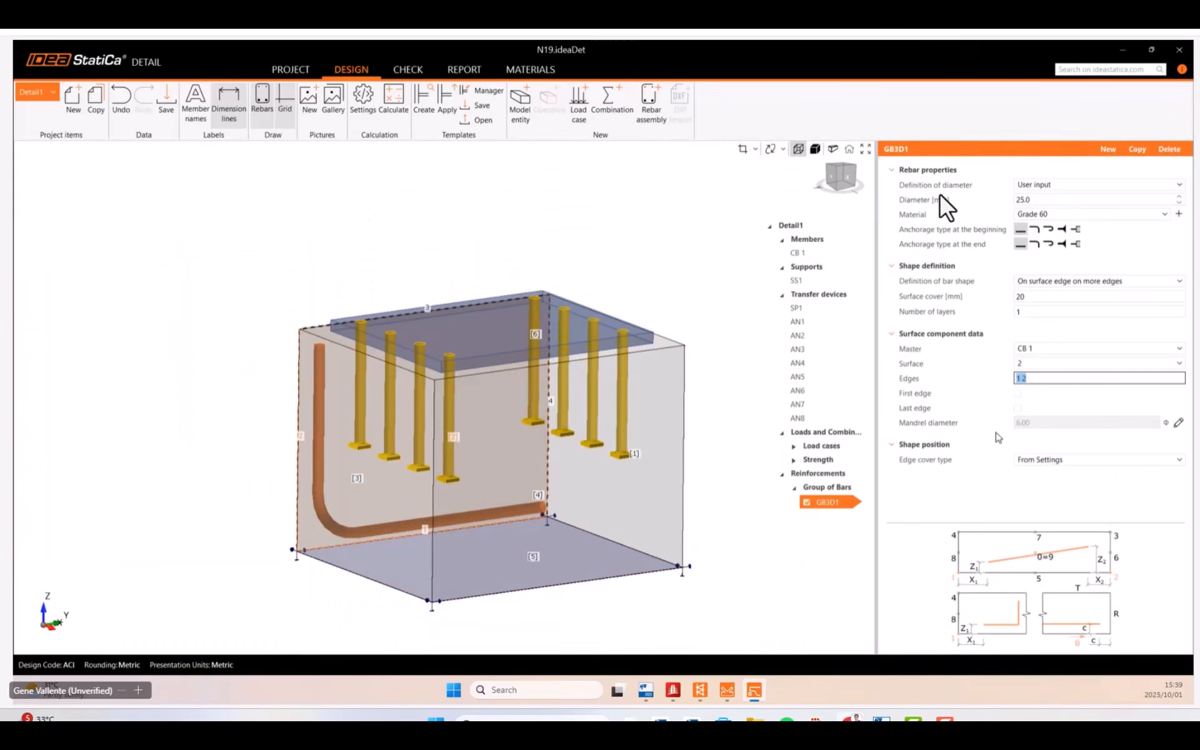
pyautogui.write('2 3 4')
pyautogui.press('Return')
pyautogui.scroll(-2, 560, 399)
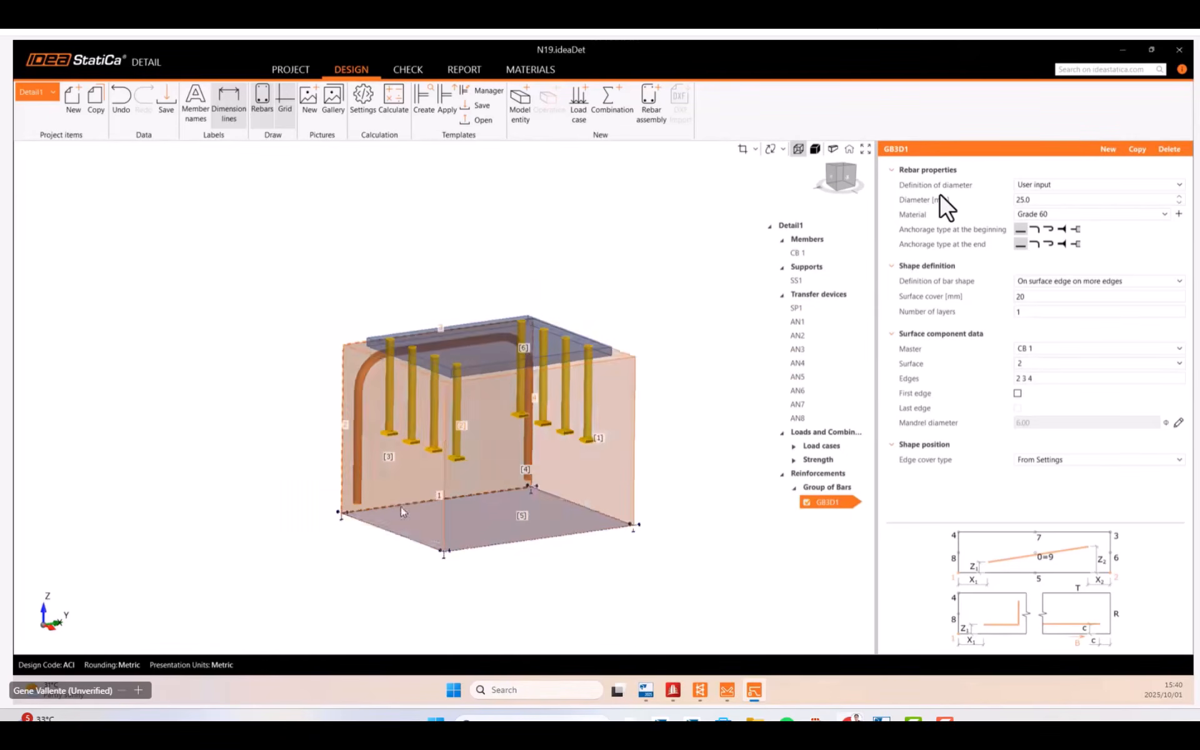
pyautogui.moveTo(400, 507); pyautogui.dragTo(487, 439, button='middle')
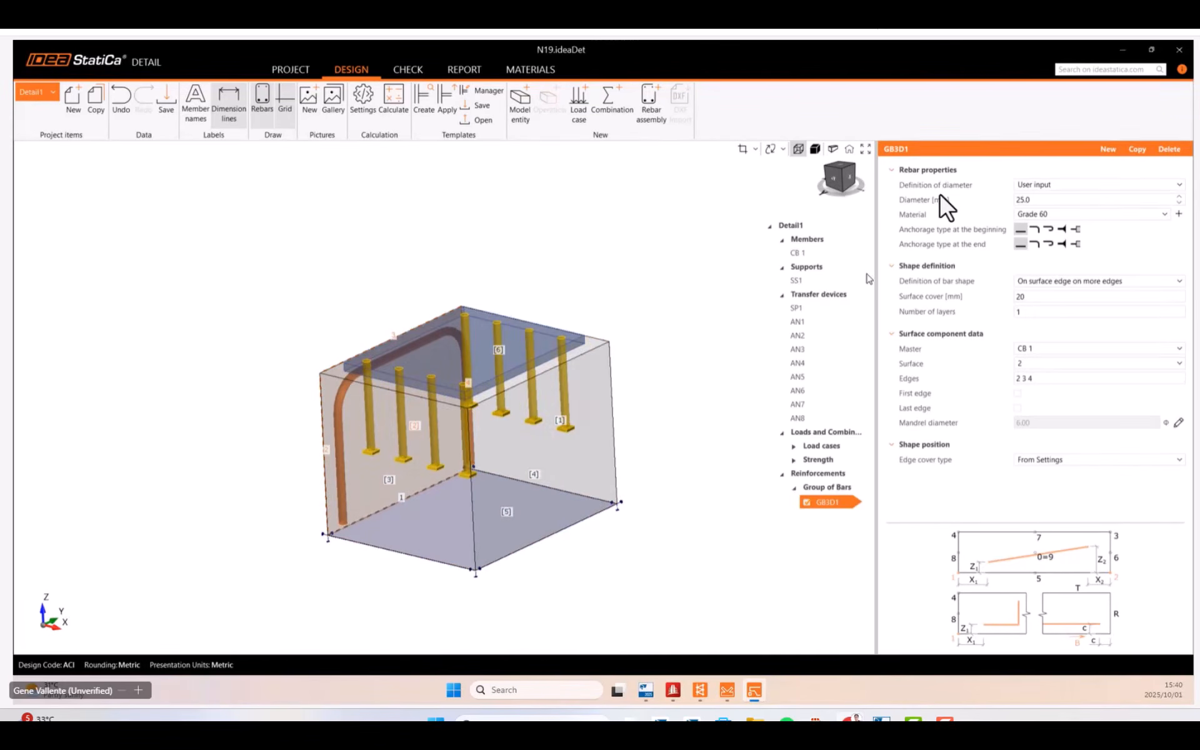
pyautogui.moveTo(614, 401); pyautogui.dragTo(597, 398, button='middle')
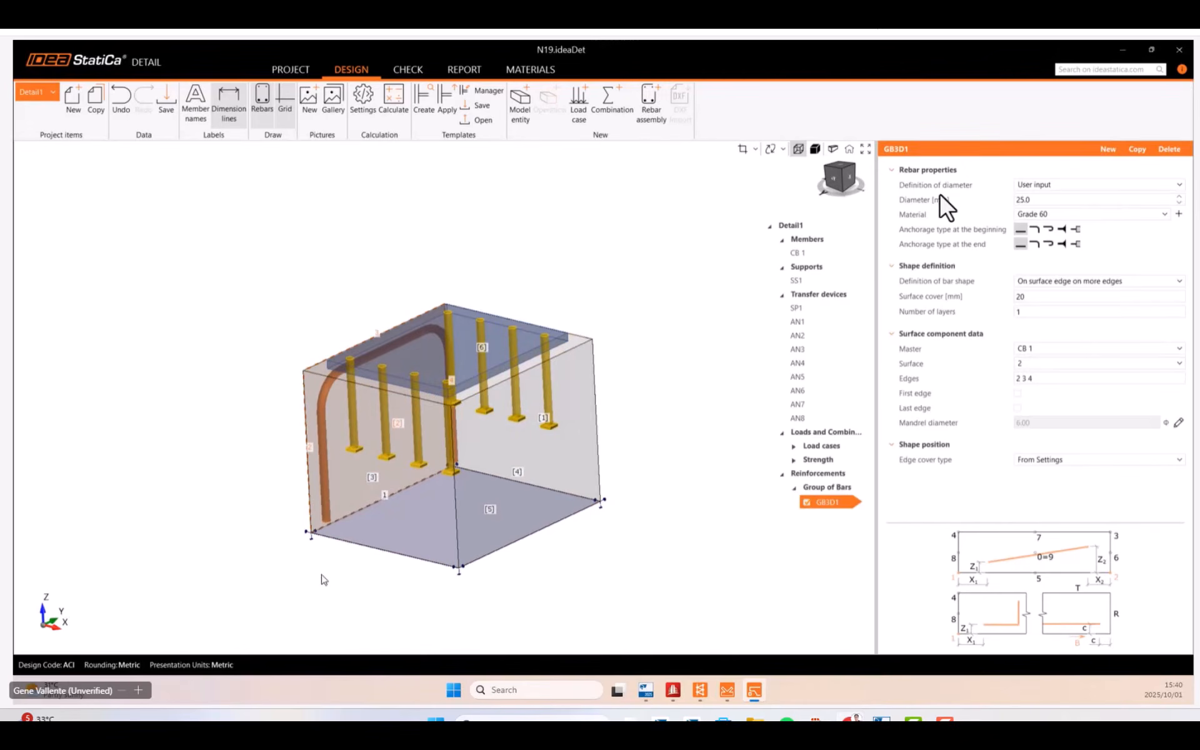
# Set the anchorage type at both the beginning and the end of the bars to continuous bar.
pyautogui.click(1075, 230)
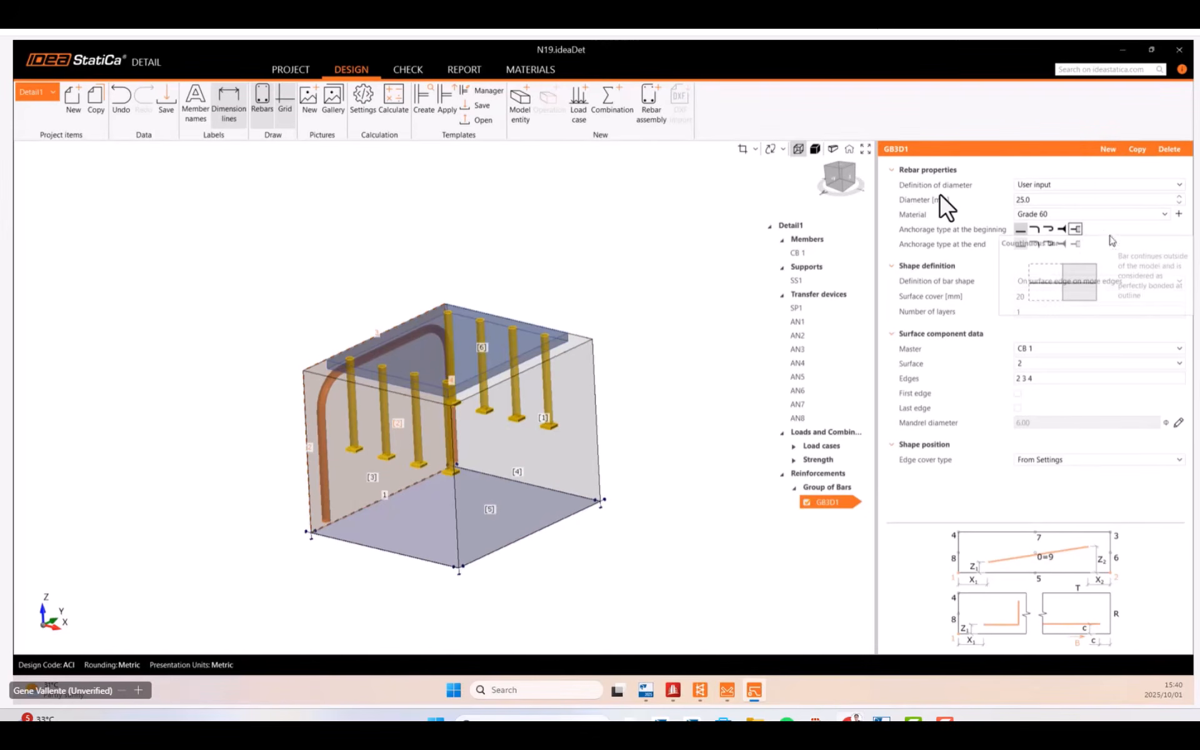
pyautogui.click(1076, 244)
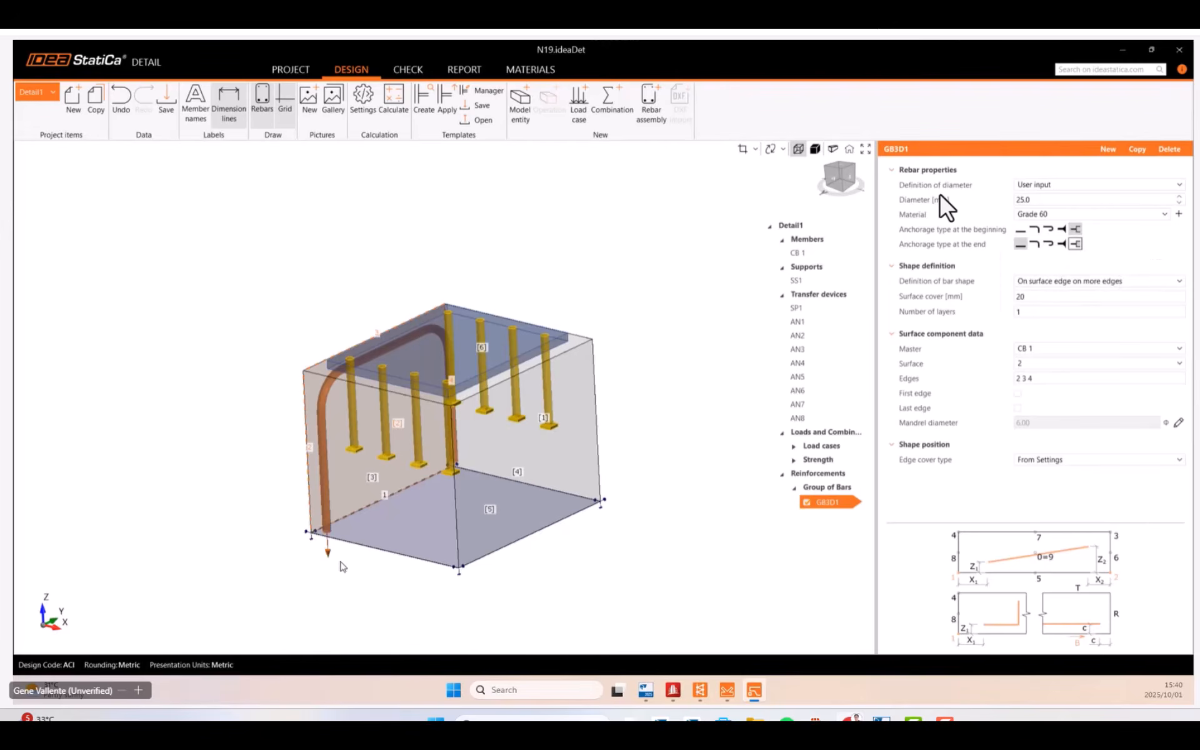
pyautogui.scroll(2, 344, 565)
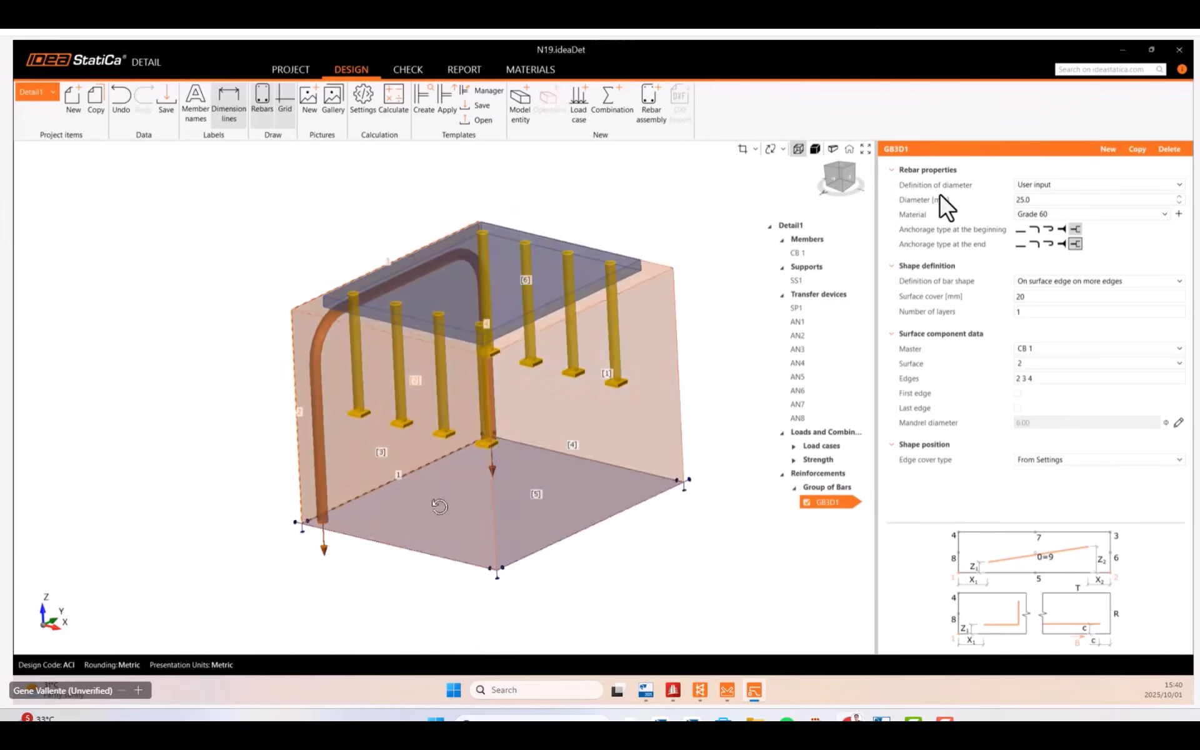
pyautogui.moveTo(440, 504); pyautogui.dragTo(407, 440, button='middle')
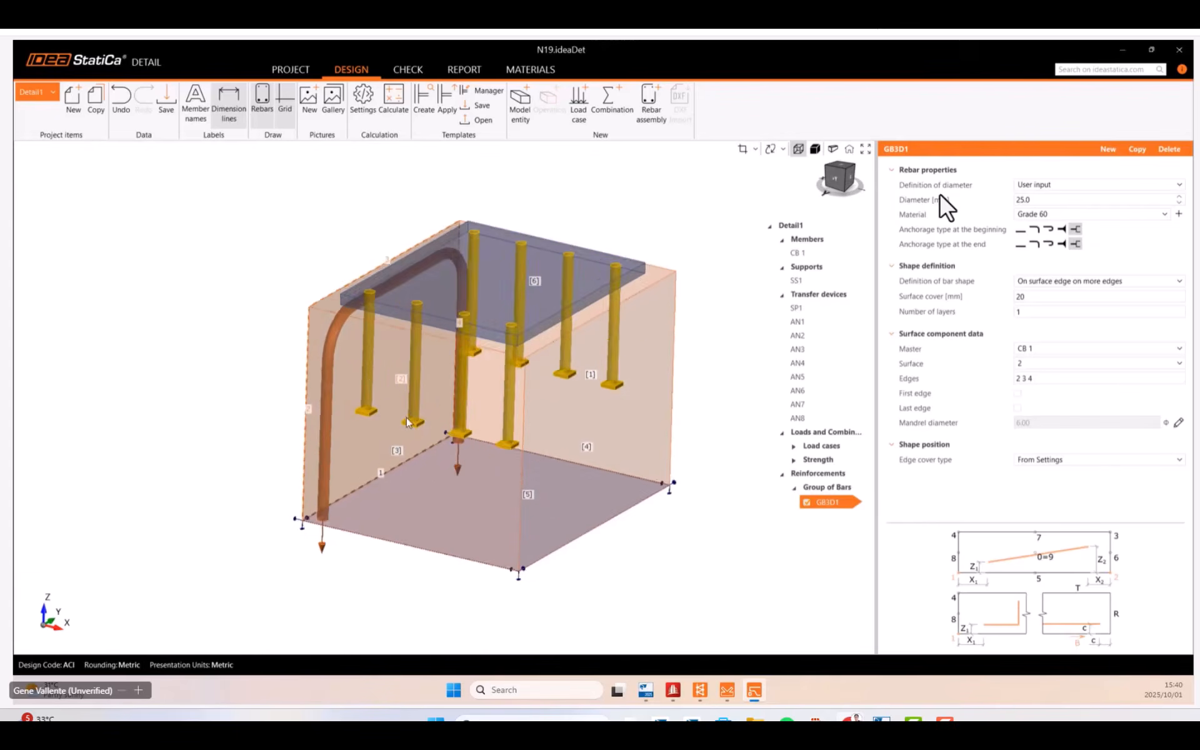
pyautogui.scroll(-2, 407, 443)
pyautogui.moveTo(543, 462); pyautogui.dragTo(557, 457, button='middle')
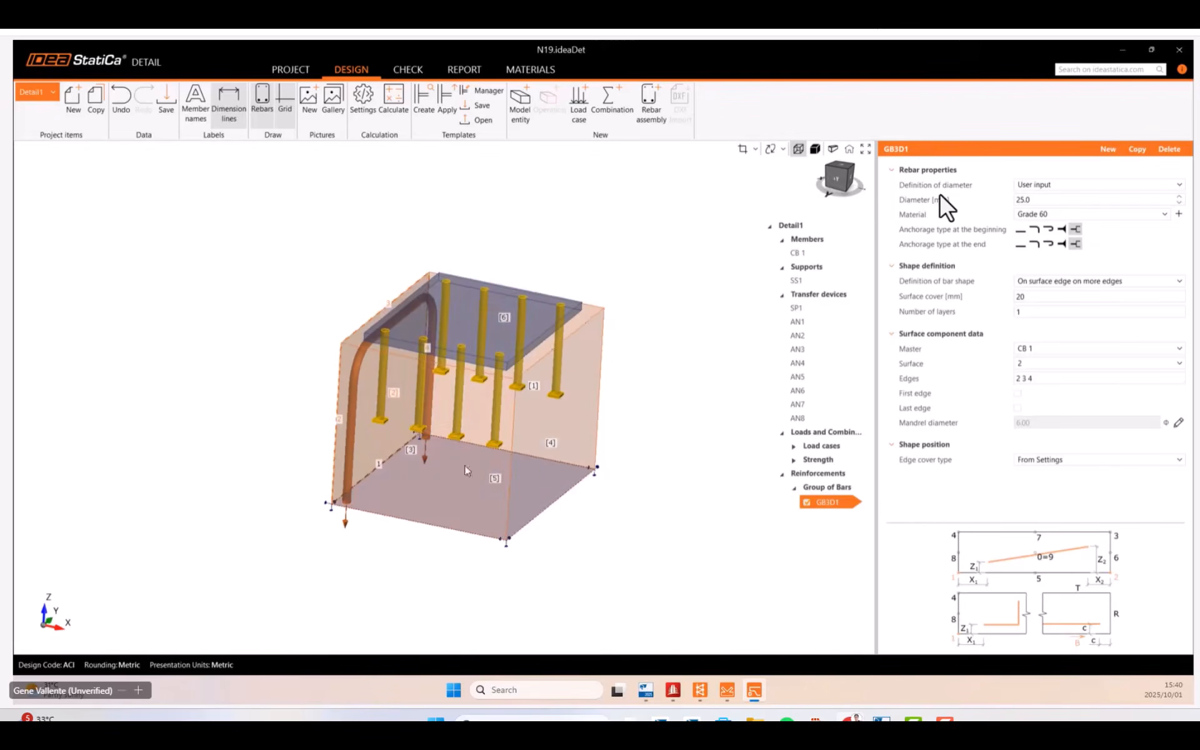
# Set the bar group's surface cover to 40 mm and arrange it in 5 layers spaced 110 mm apart.
pyautogui.click(1037, 296)
pyautogui.write('40')
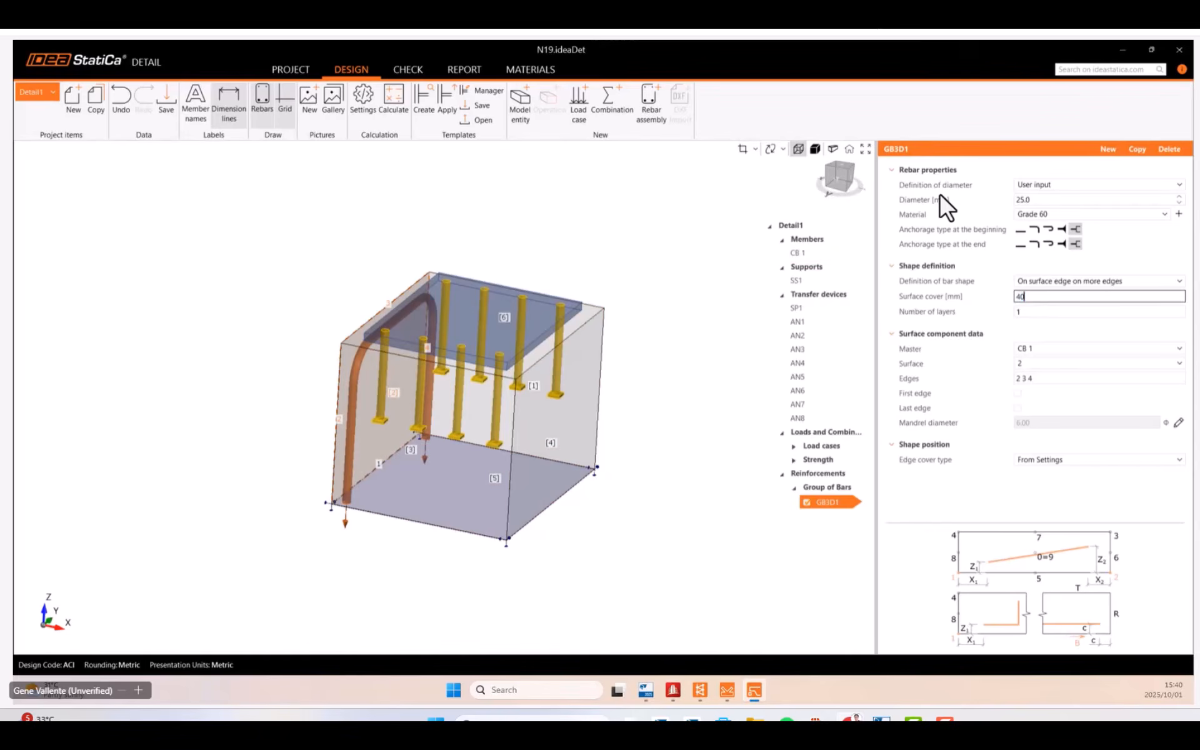
pyautogui.press('Tab')
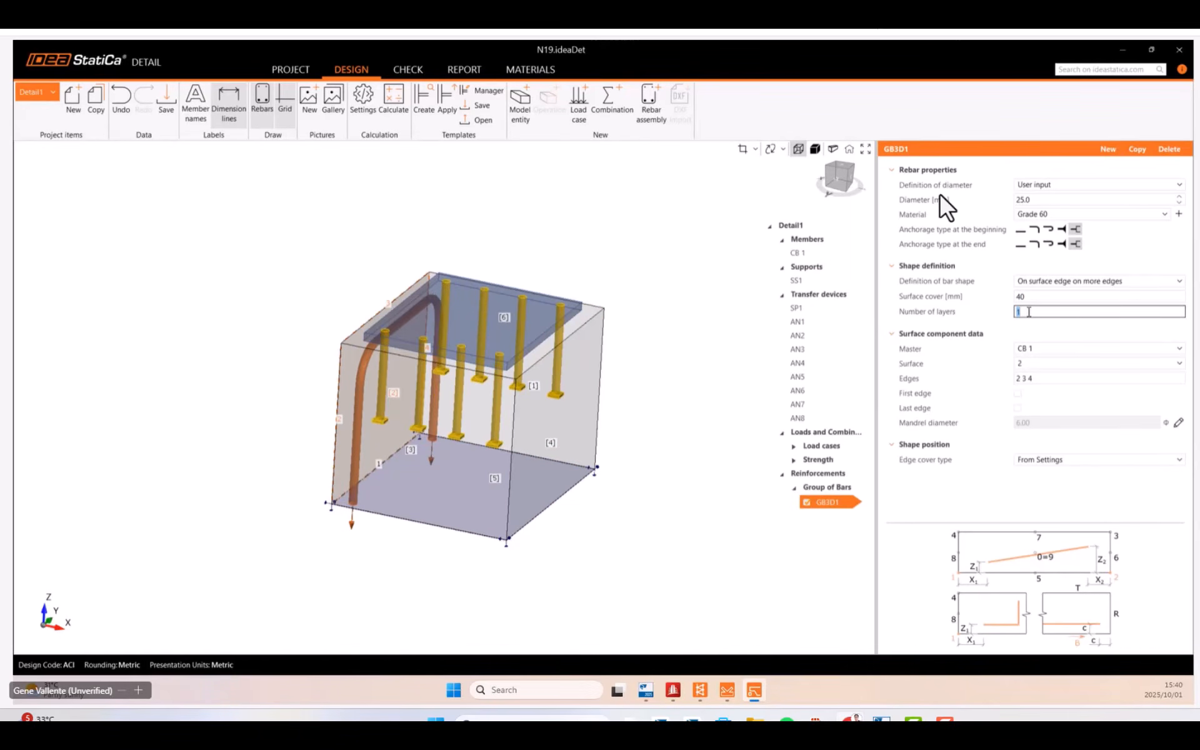
pyautogui.write('5')
pyautogui.press('Tab')
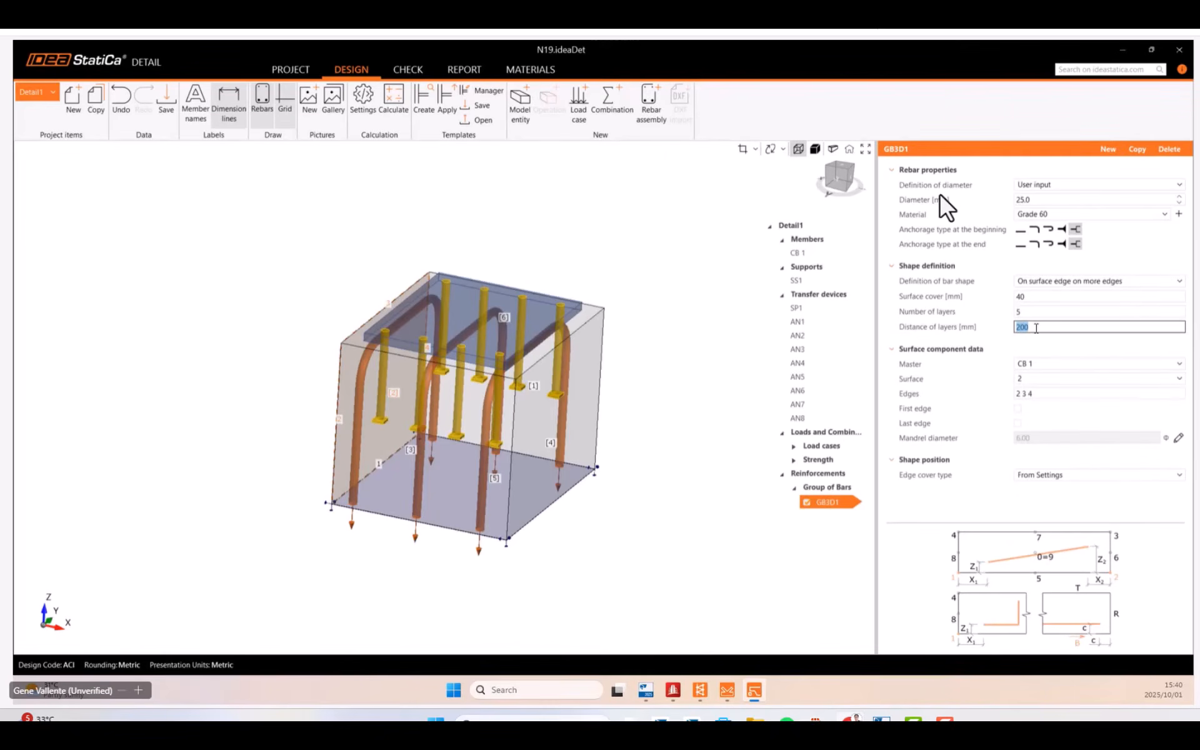
pyautogui.write('110')
pyautogui.press('Return')
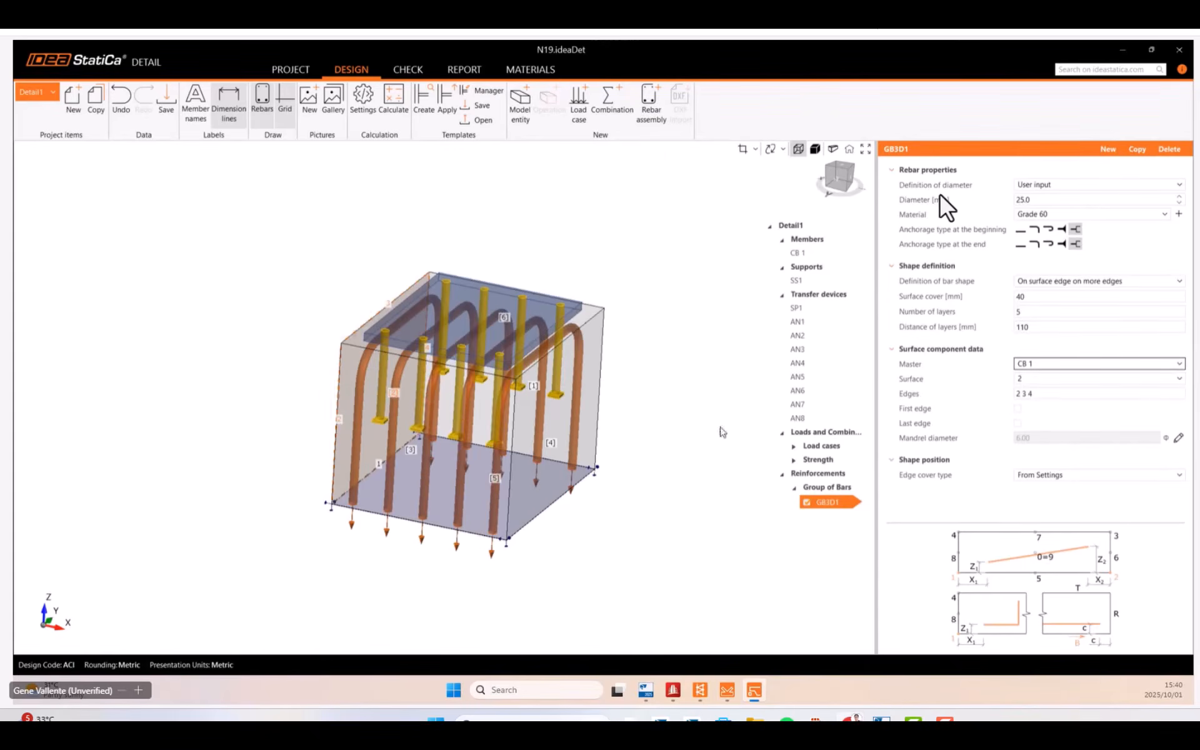
pyautogui.moveTo(718, 429); pyautogui.dragTo(581, 467, button='middle')
pyautogui.scroll(2, 580, 466)
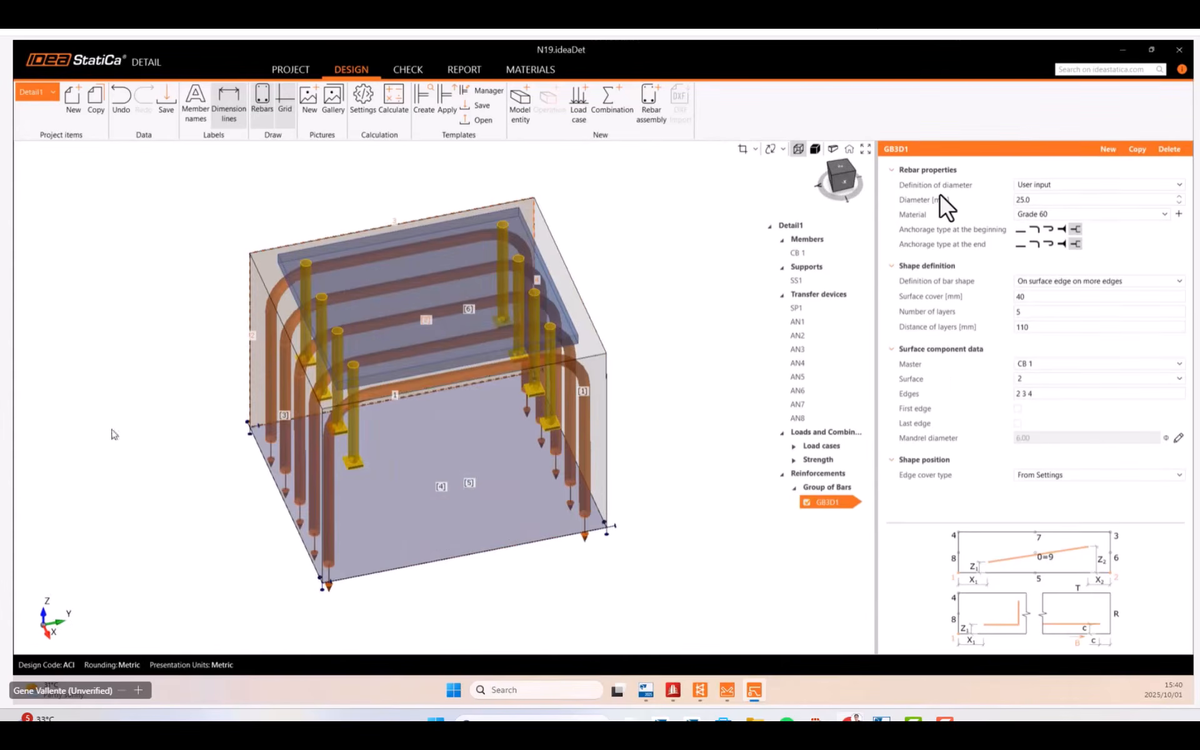
pyautogui.moveTo(363, 351); pyautogui.dragTo(357, 289, button='middle')
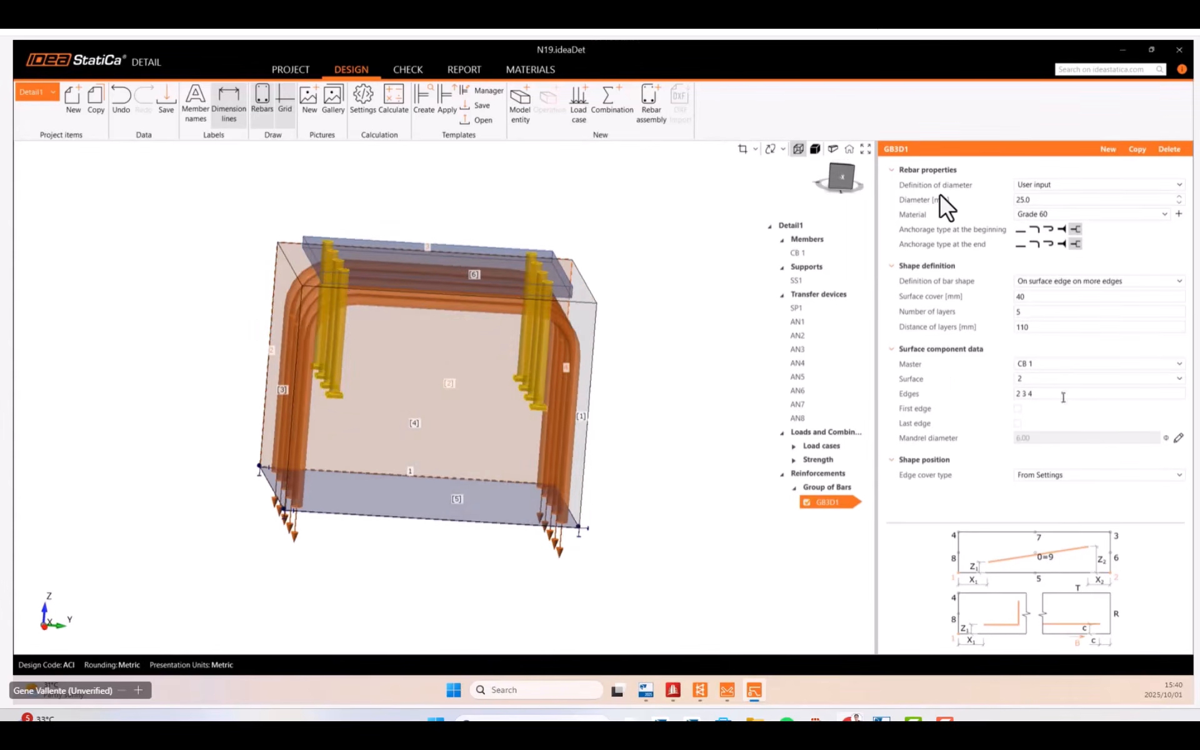
# Switch the bar group's edge cover type to User value and set the covers to 40 65 40 mm.
pyautogui.click(1051, 473)
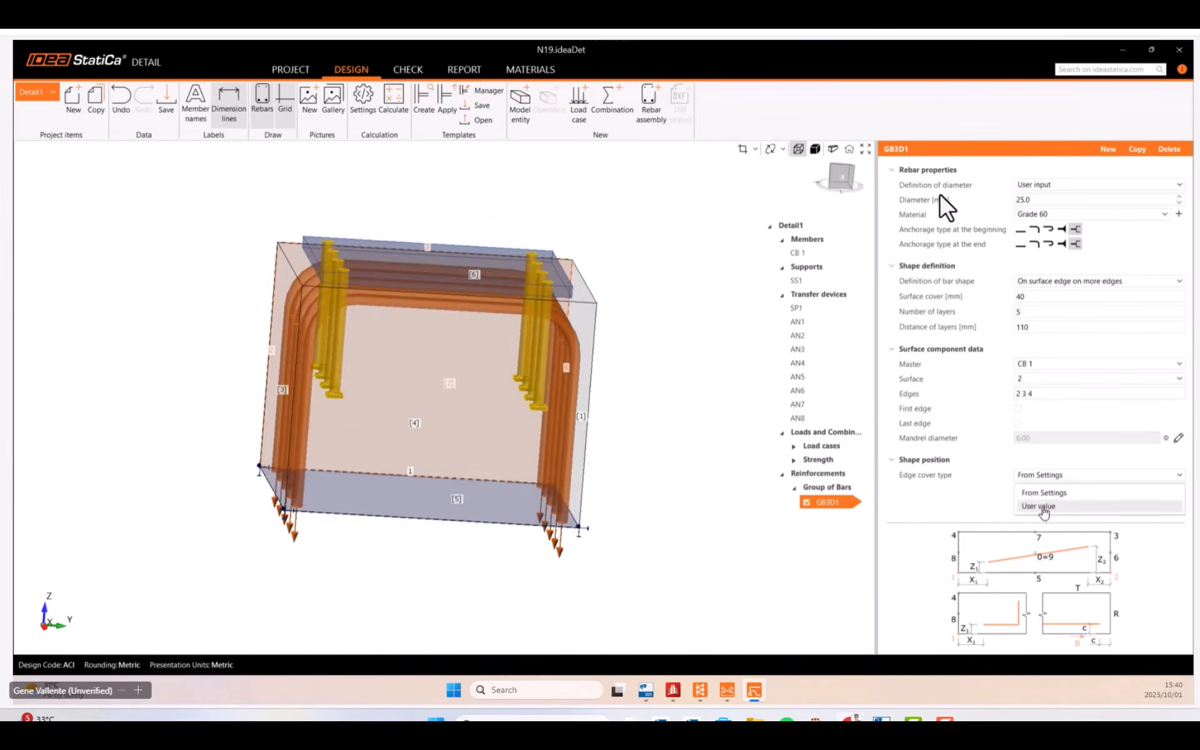
pyautogui.click(1038, 505)
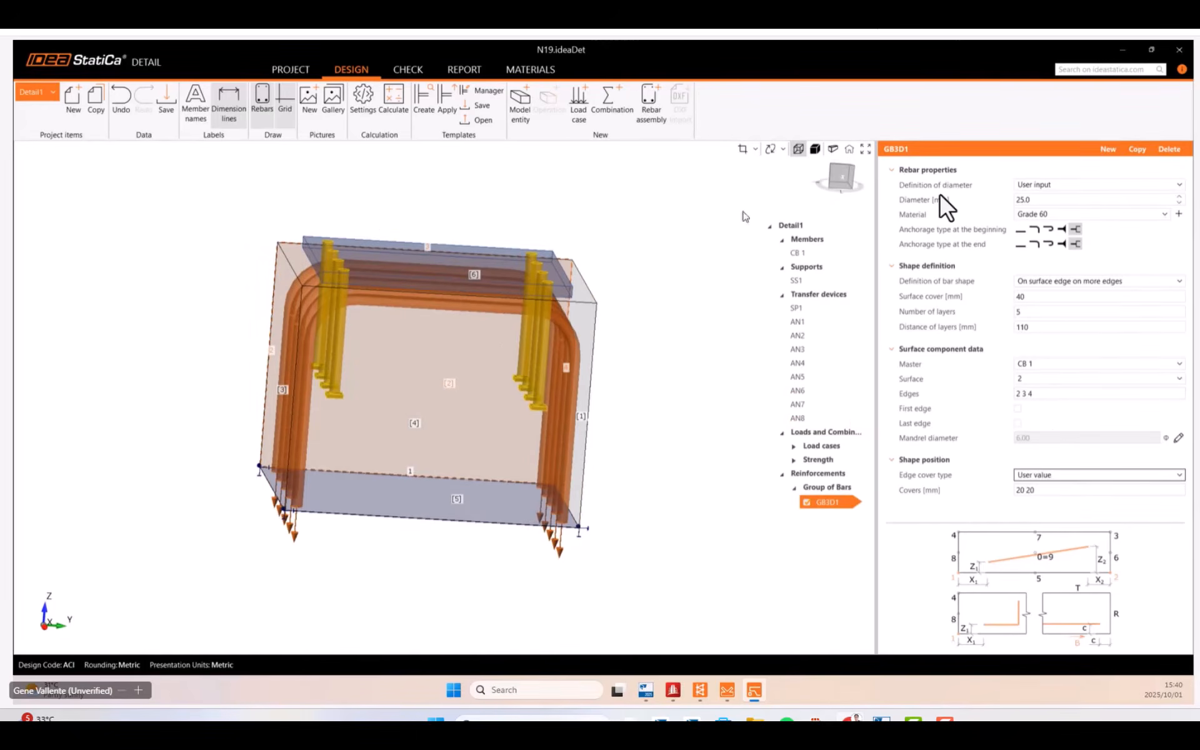
pyautogui.click(839, 181)
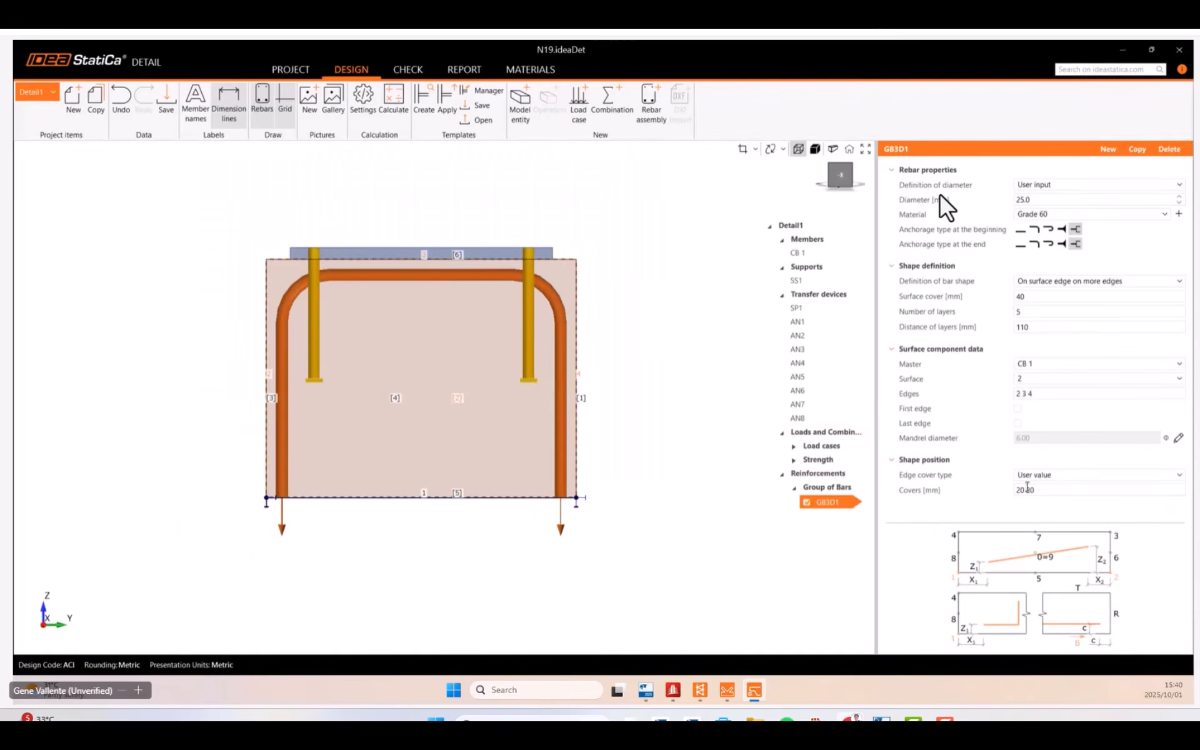
pyautogui.click(1050, 491)
pyautogui.write('40')
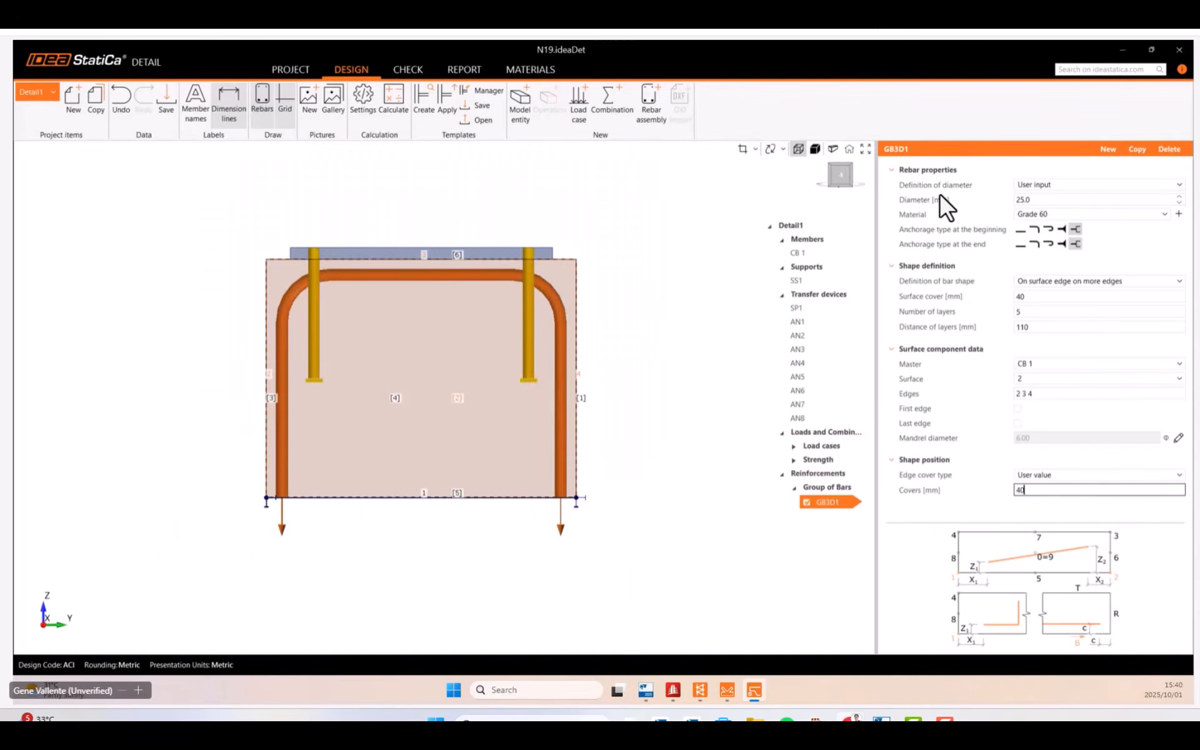
pyautogui.write(' 65 40')
pyautogui.press('Return')
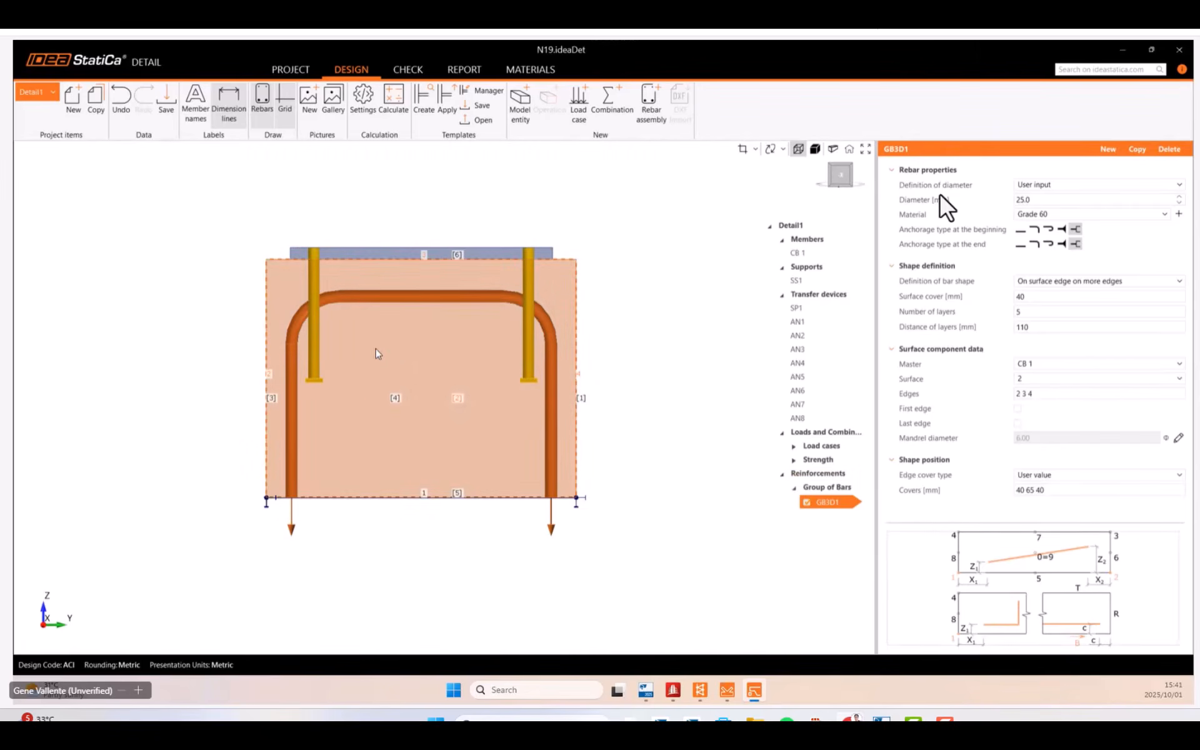
pyautogui.moveTo(377, 353); pyautogui.dragTo(536, 433, button='right')
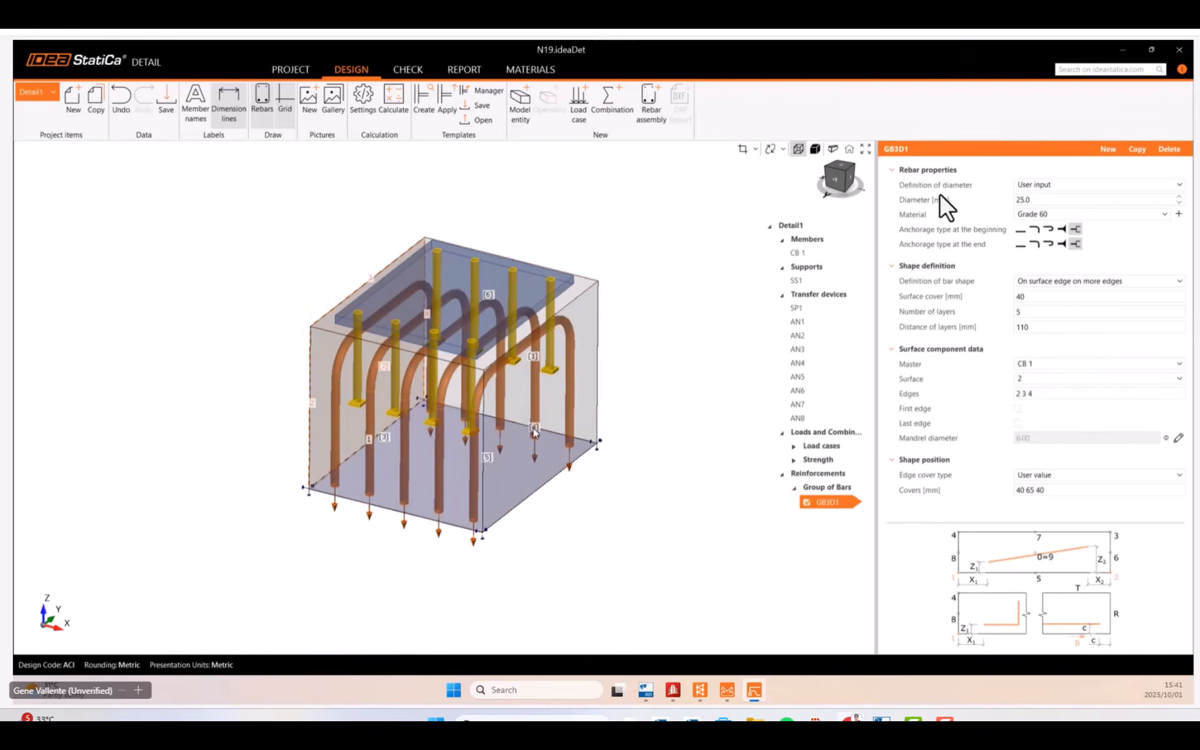
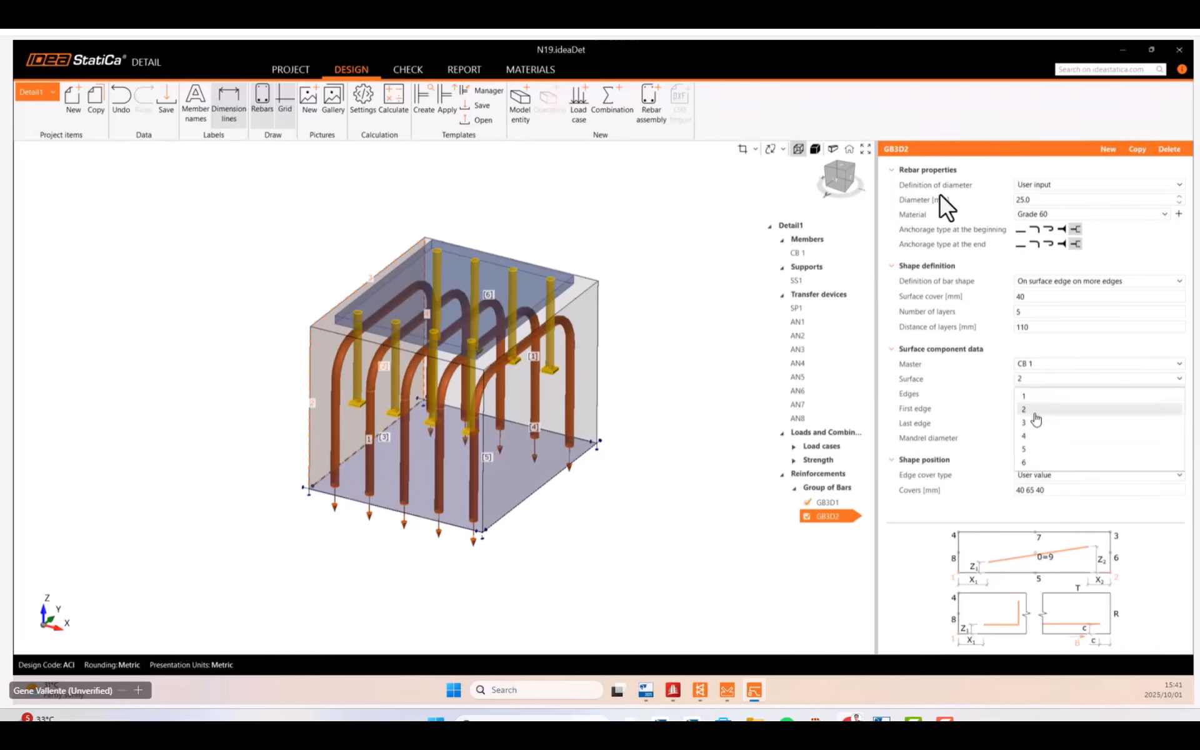
# Copy the first bar group and place the copy on surface 1 of the block.
pyautogui.click(1036, 398)
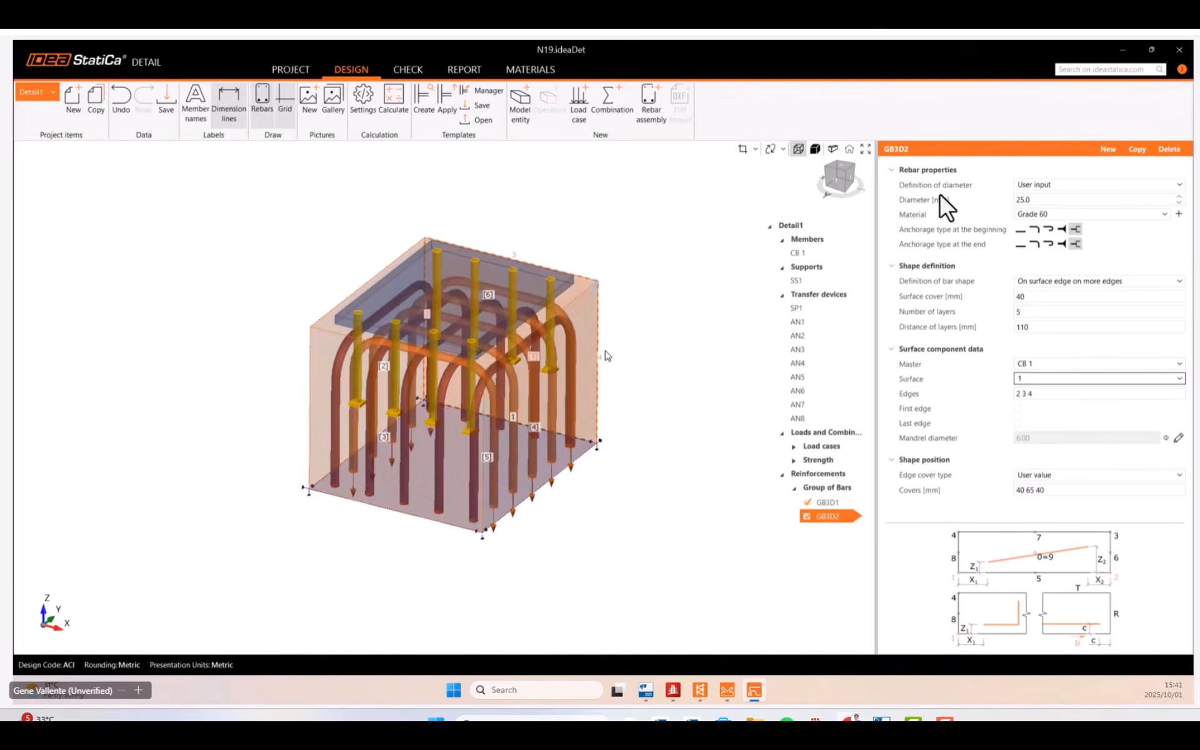
pyautogui.moveTo(605, 354); pyautogui.dragTo(401, 394, button='right')
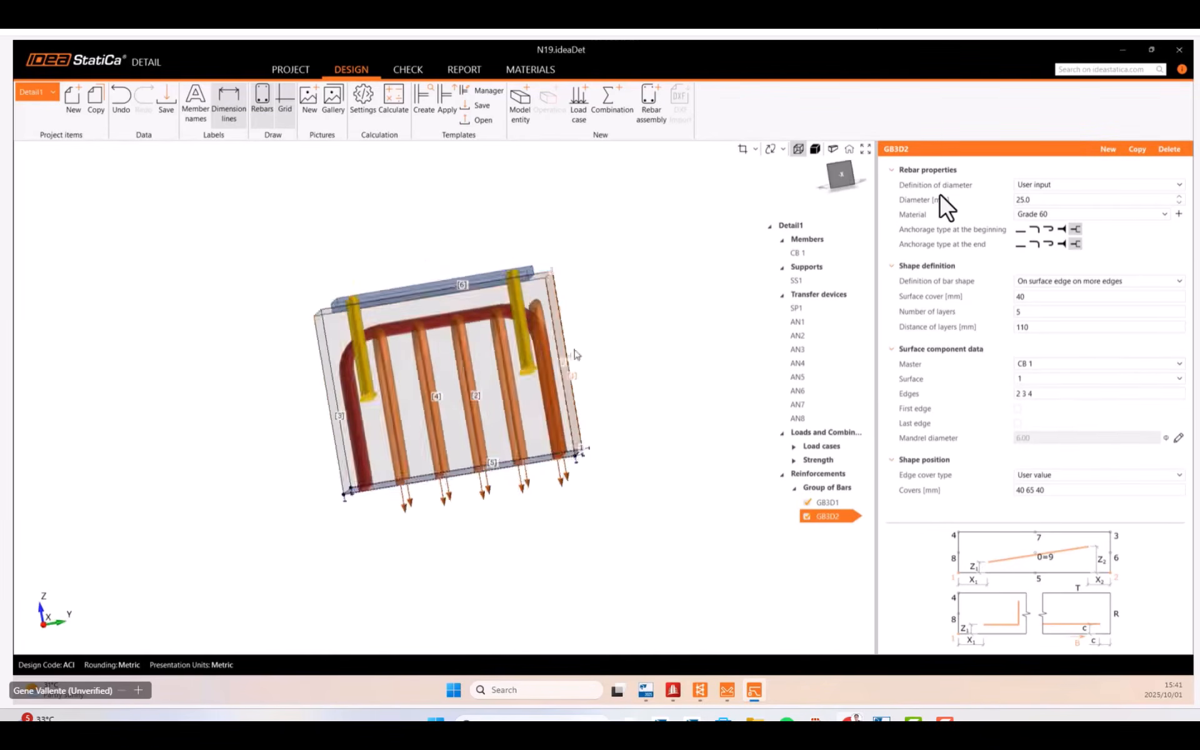
pyautogui.moveTo(574, 350); pyautogui.dragTo(580, 372, button='right')
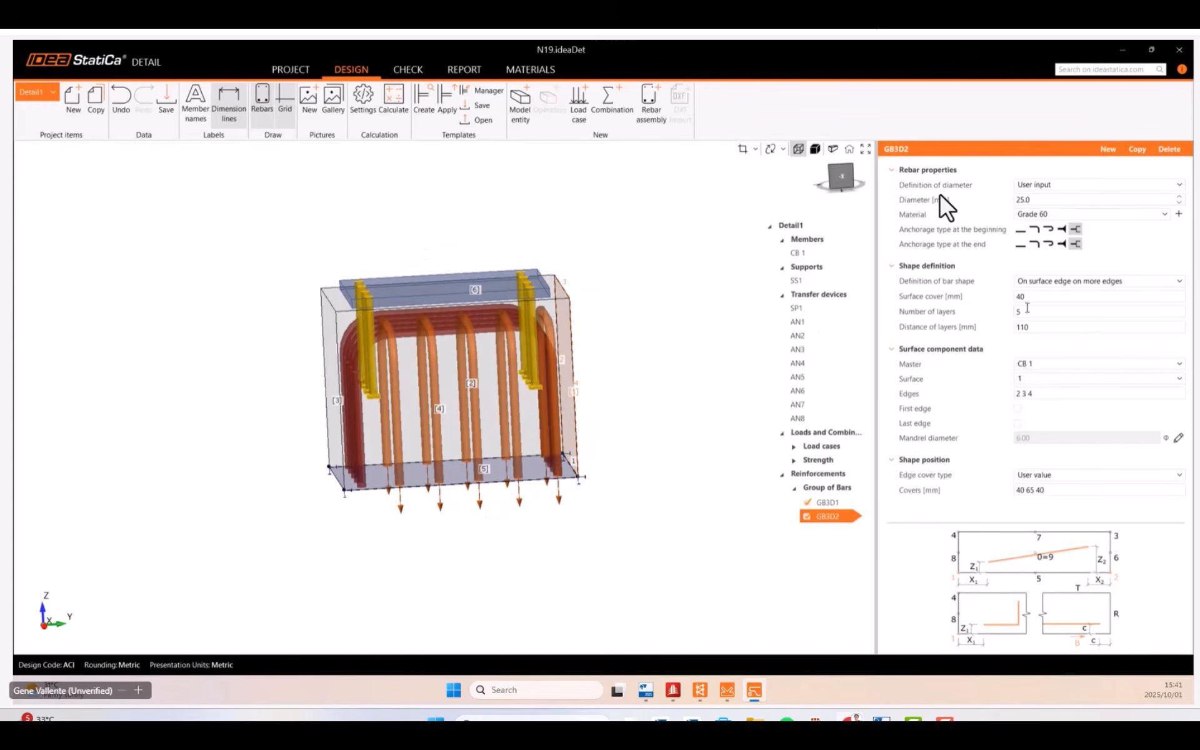
pyautogui.click(841, 176)
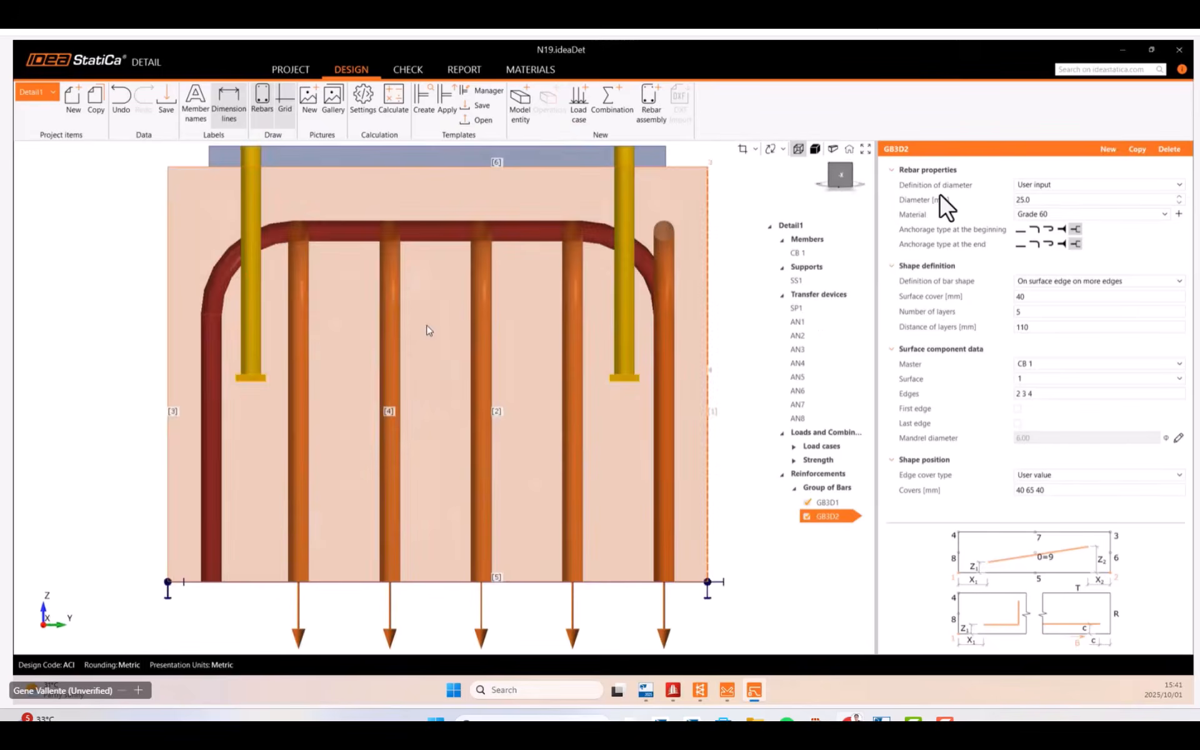
# Give the copied bar group 3 layers, a 160 mm surface cover and a layer distance of 150 mm.
pyautogui.click(1036, 312)
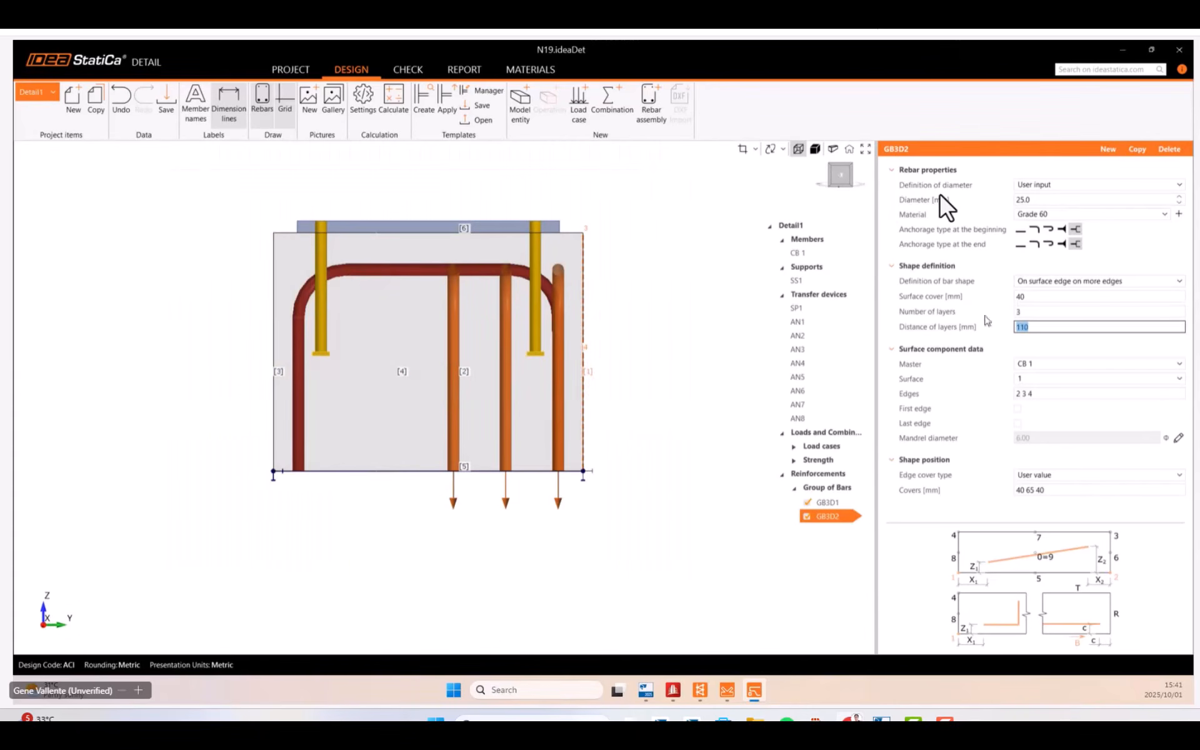
pyautogui.click(1039, 297)
pyautogui.write('16')
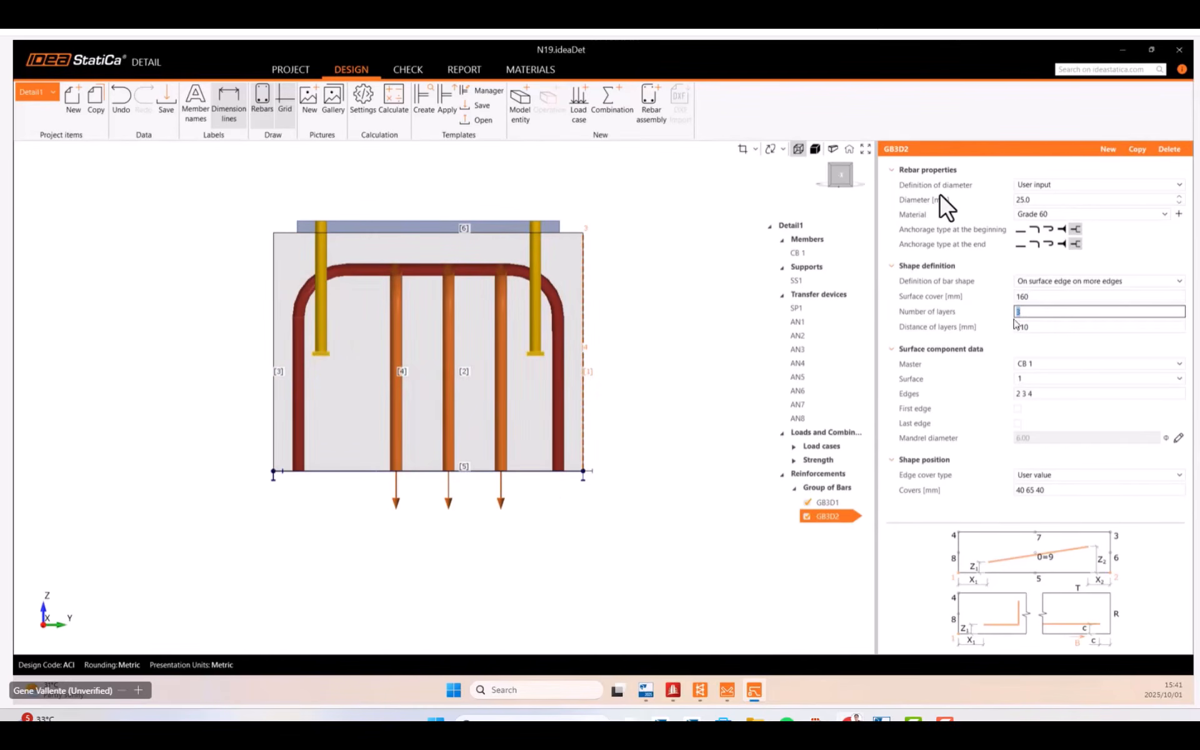
pyautogui.click(1044, 327)
pyautogui.write('1')
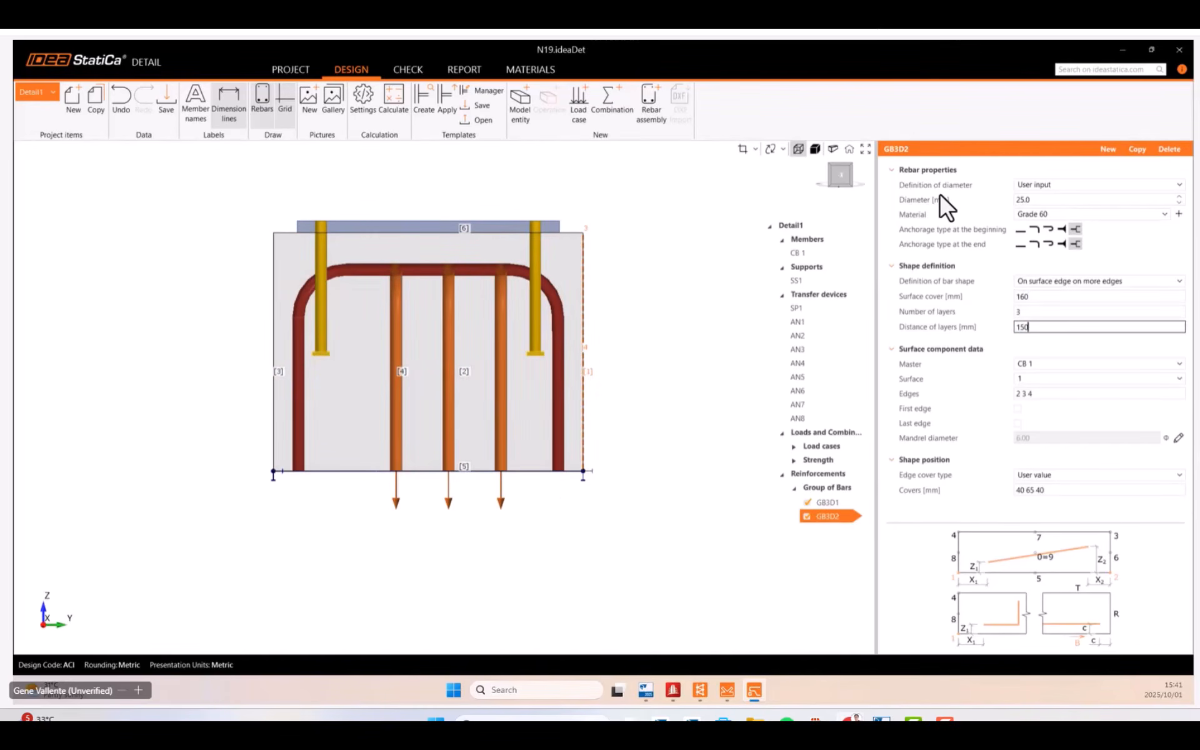
pyautogui.press('Tab')
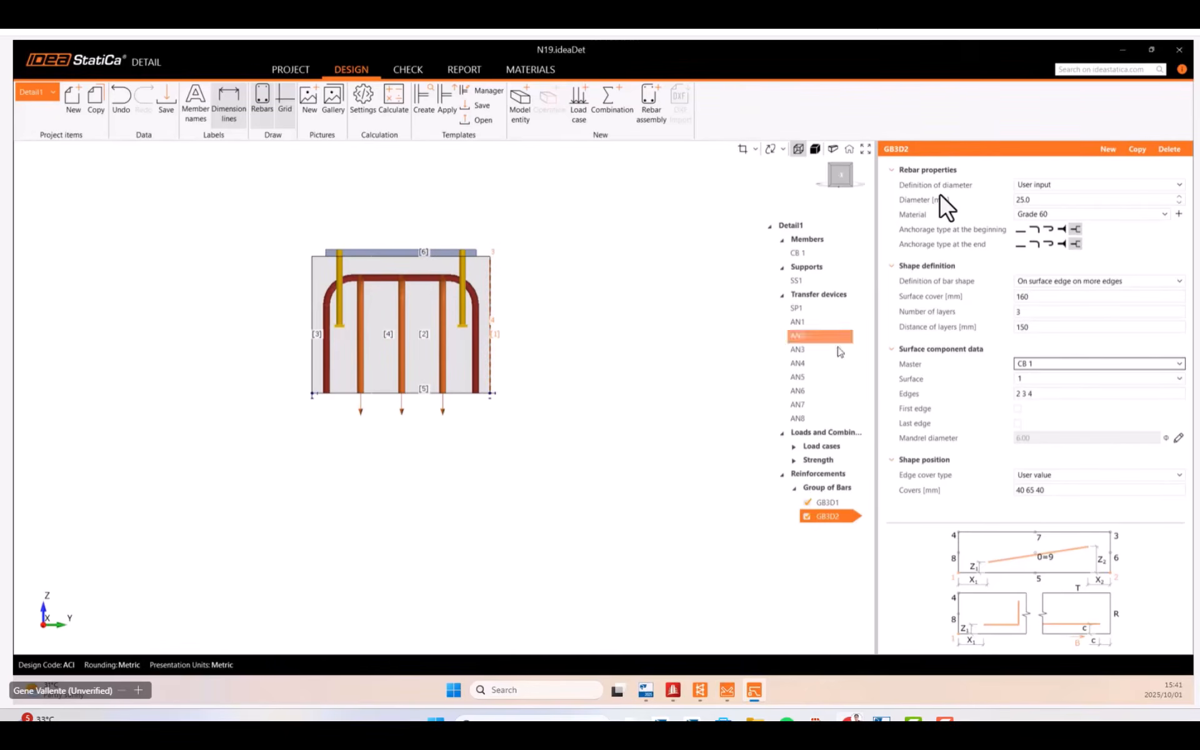
# Set the copied bar group's edge covers to 40 mm.
pyautogui.click(1070, 494)
pyautogui.write('40')
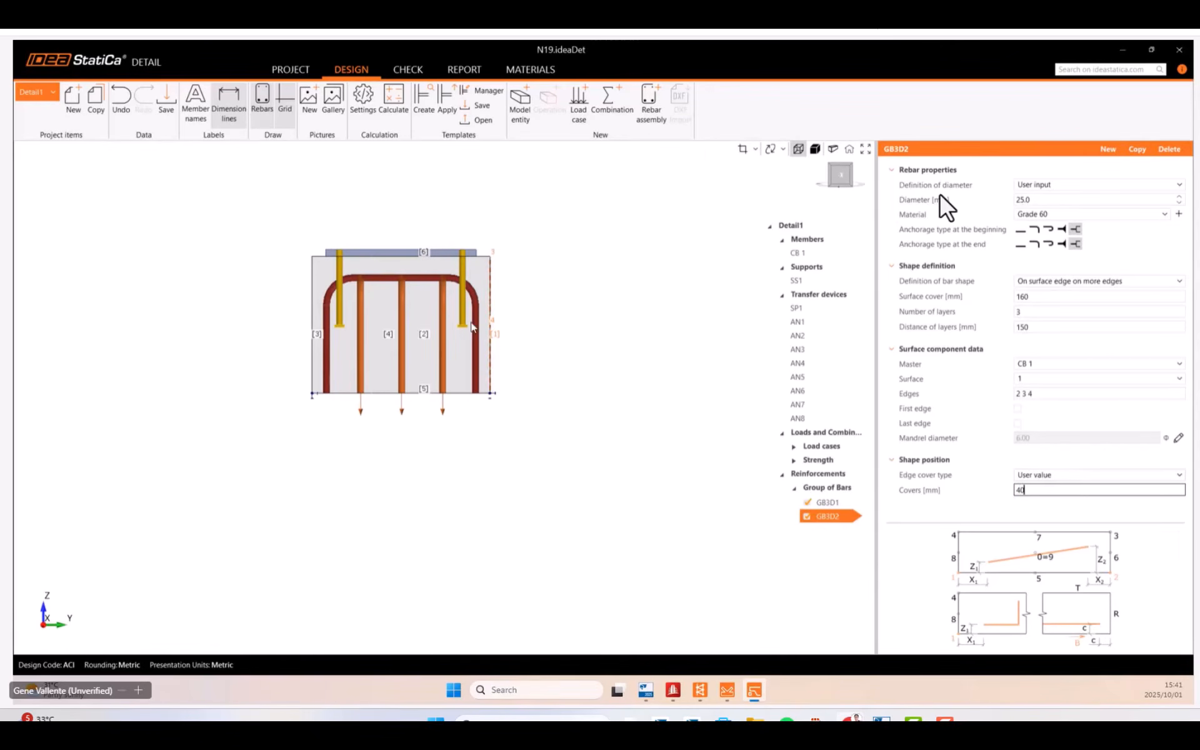
pyautogui.scroll(-5, 426, 328)
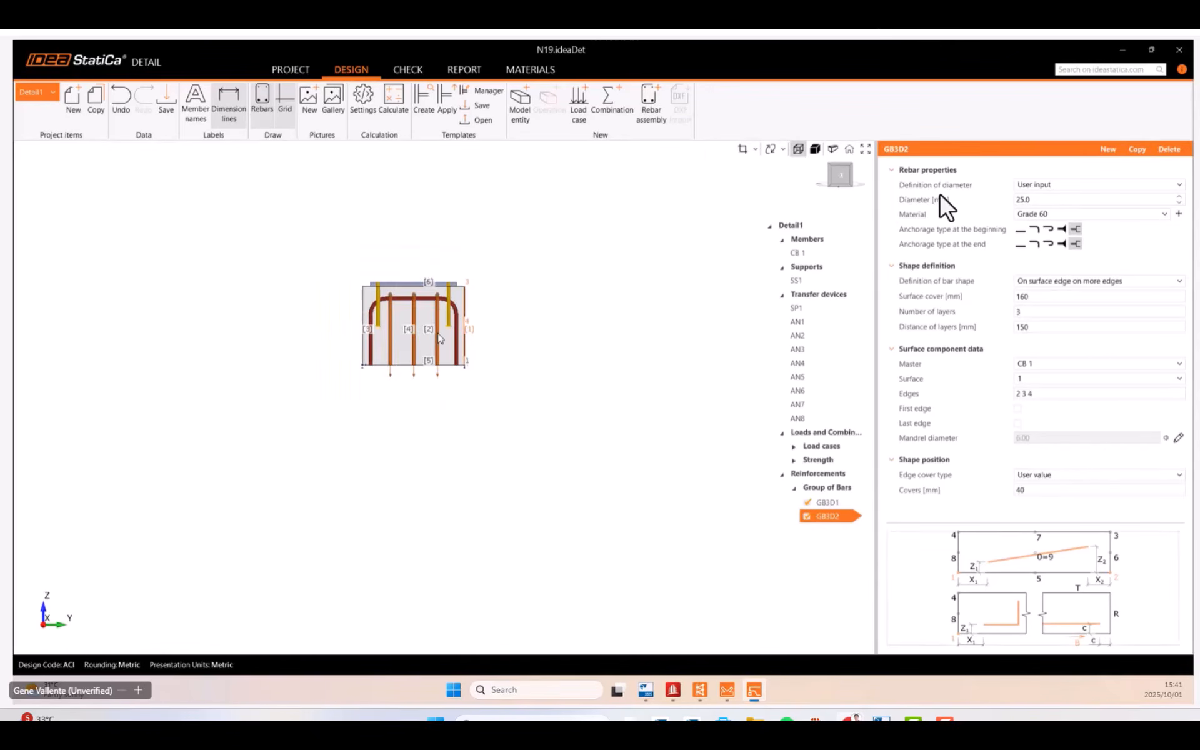
pyautogui.moveTo(404, 355); pyautogui.dragTo(431, 389, button='middle')
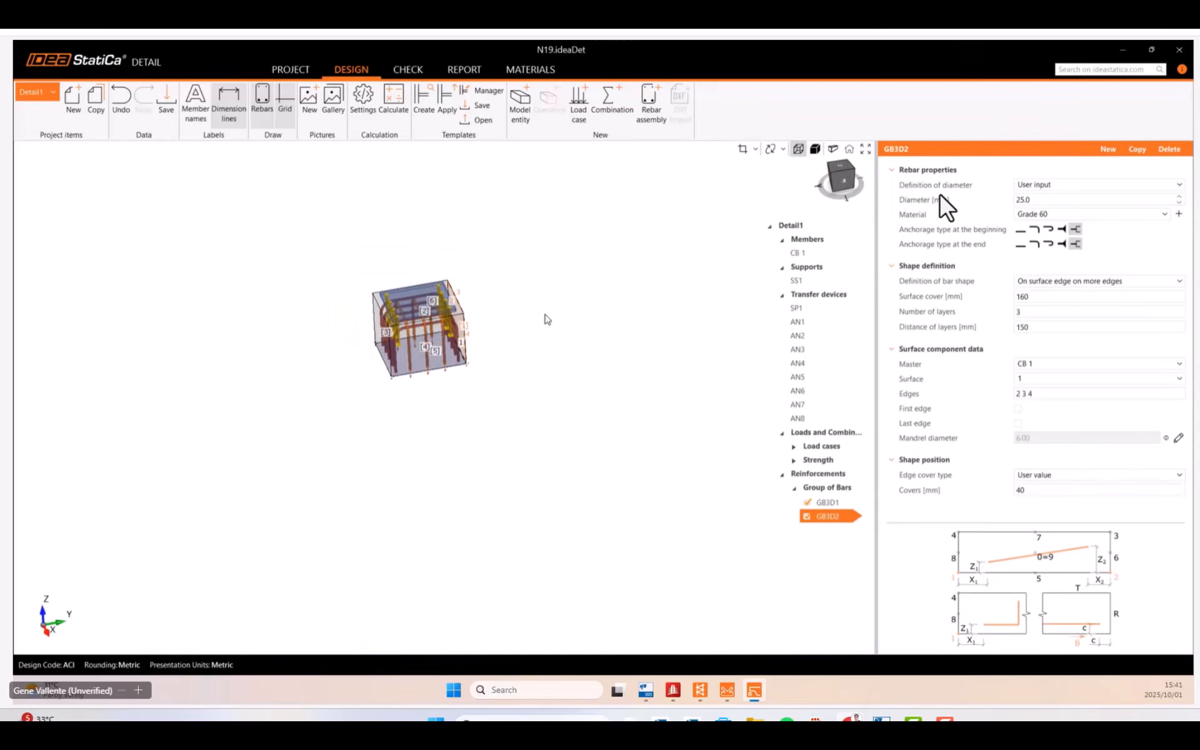
pyautogui.moveTo(544, 315); pyautogui.dragTo(544, 380, button='middle')
pyautogui.moveTo(279, 263); pyautogui.dragTo(241, 324, button='middle')
pyautogui.scroll(5, 400, 326)
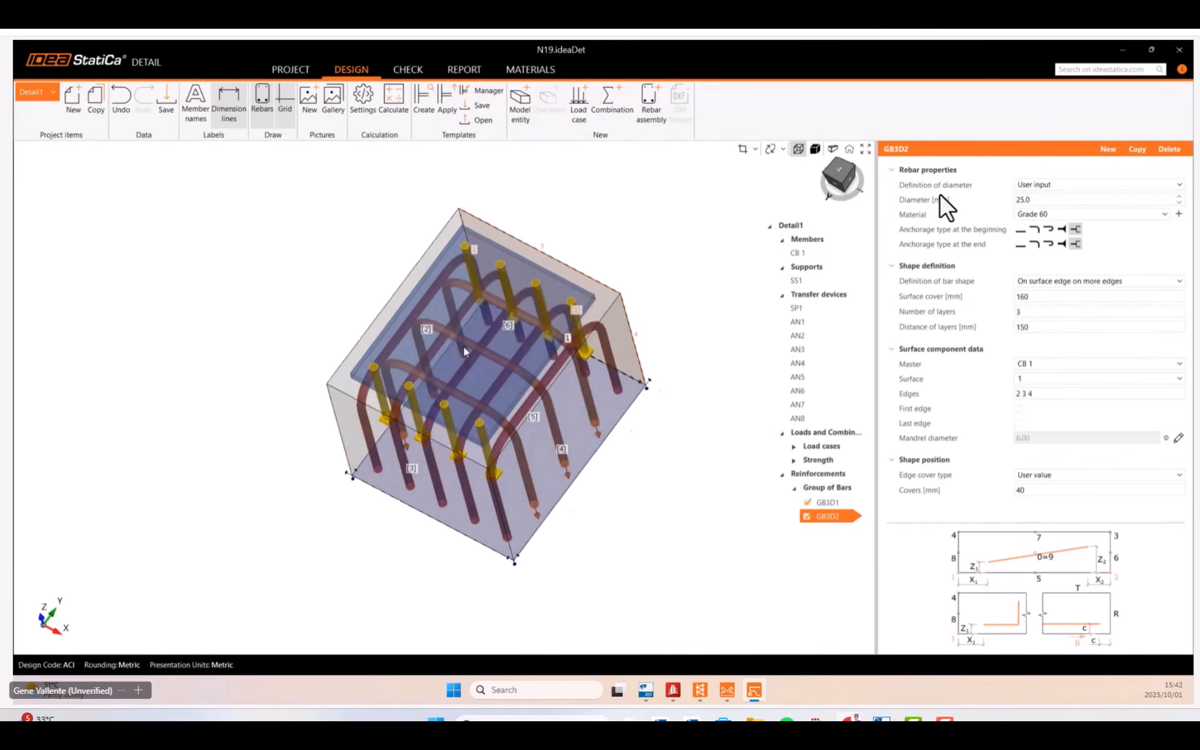
pyautogui.moveTo(463, 346); pyautogui.dragTo(425, 366, button='middle')
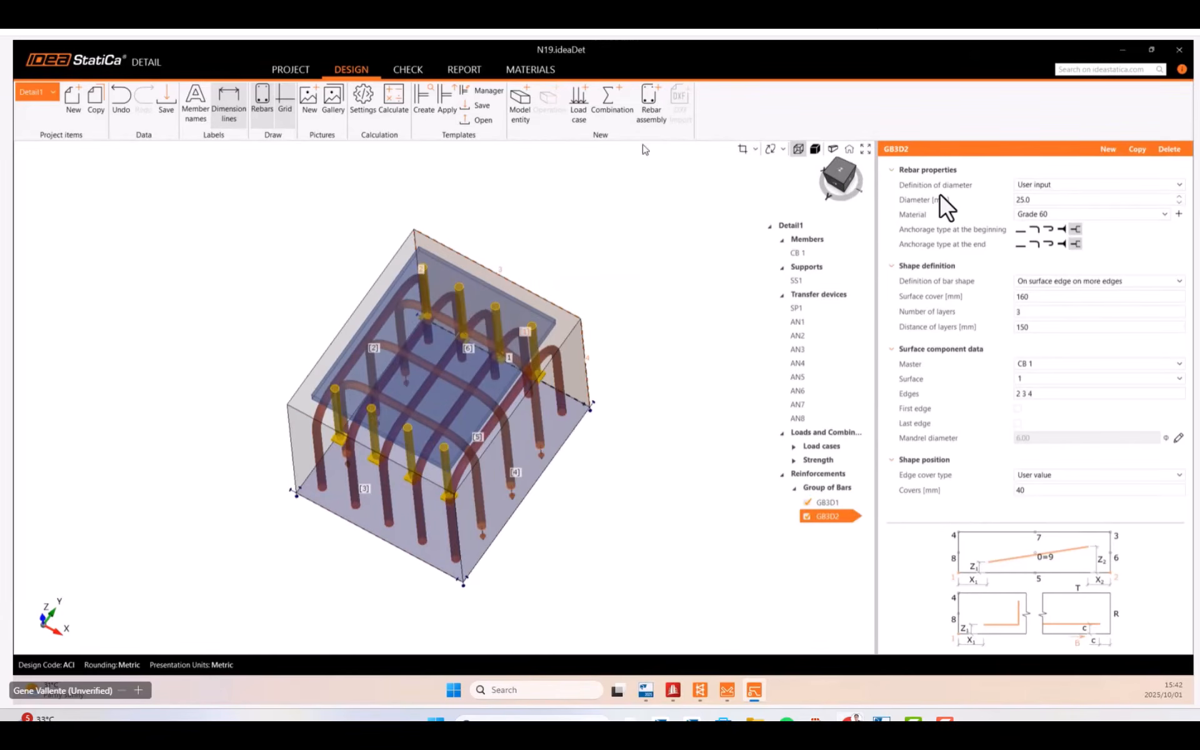
# Add another 3D group of bars and set its diameter to 10 mm.
pyautogui.click(647, 119)
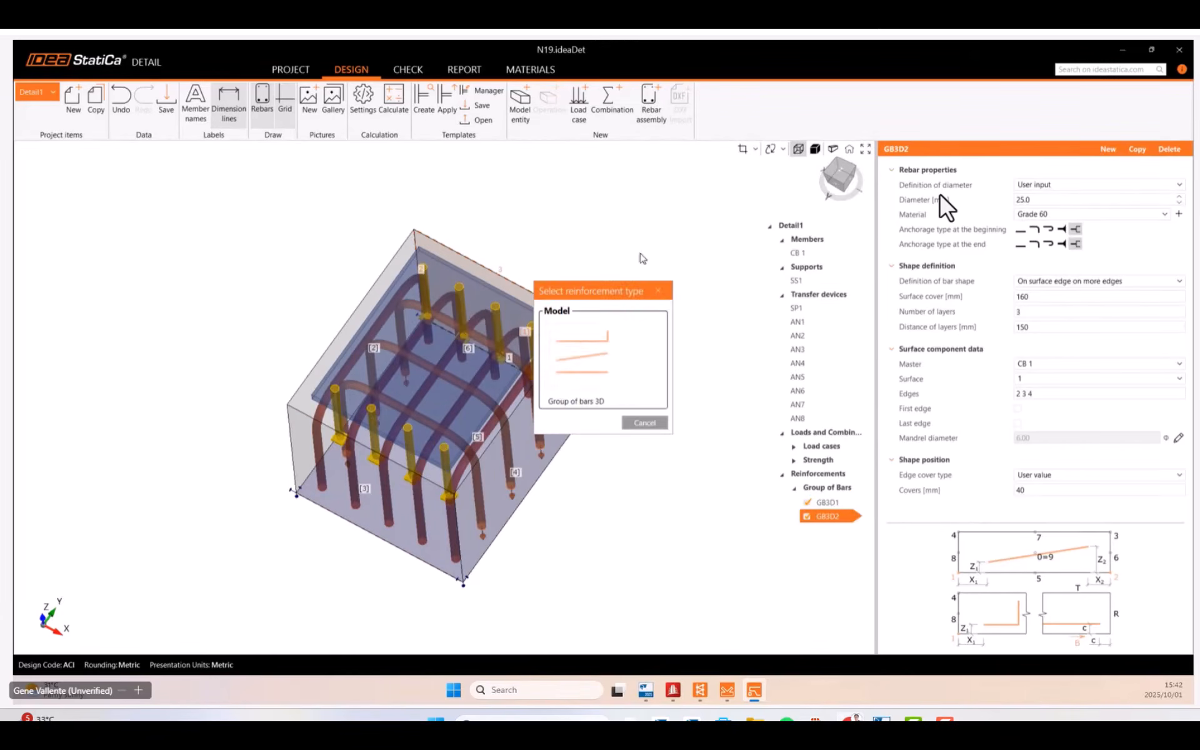
pyautogui.click(588, 366)
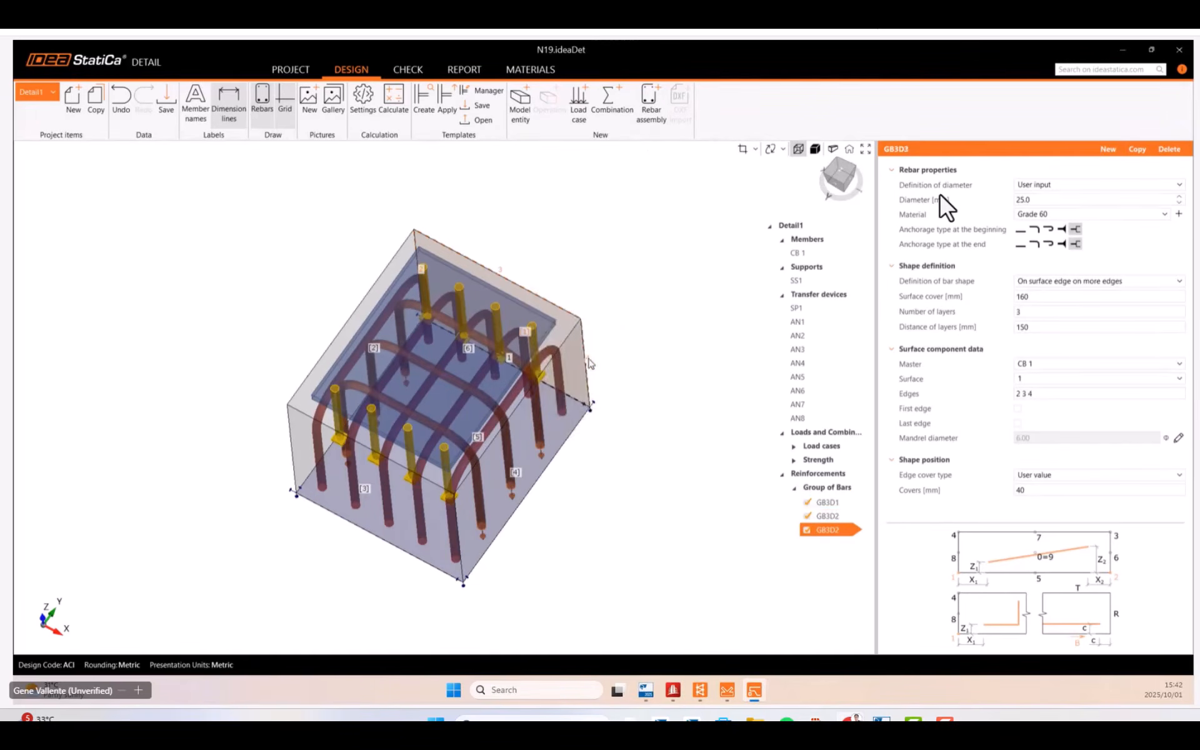
pyautogui.click(1036, 200)
pyautogui.write('1')
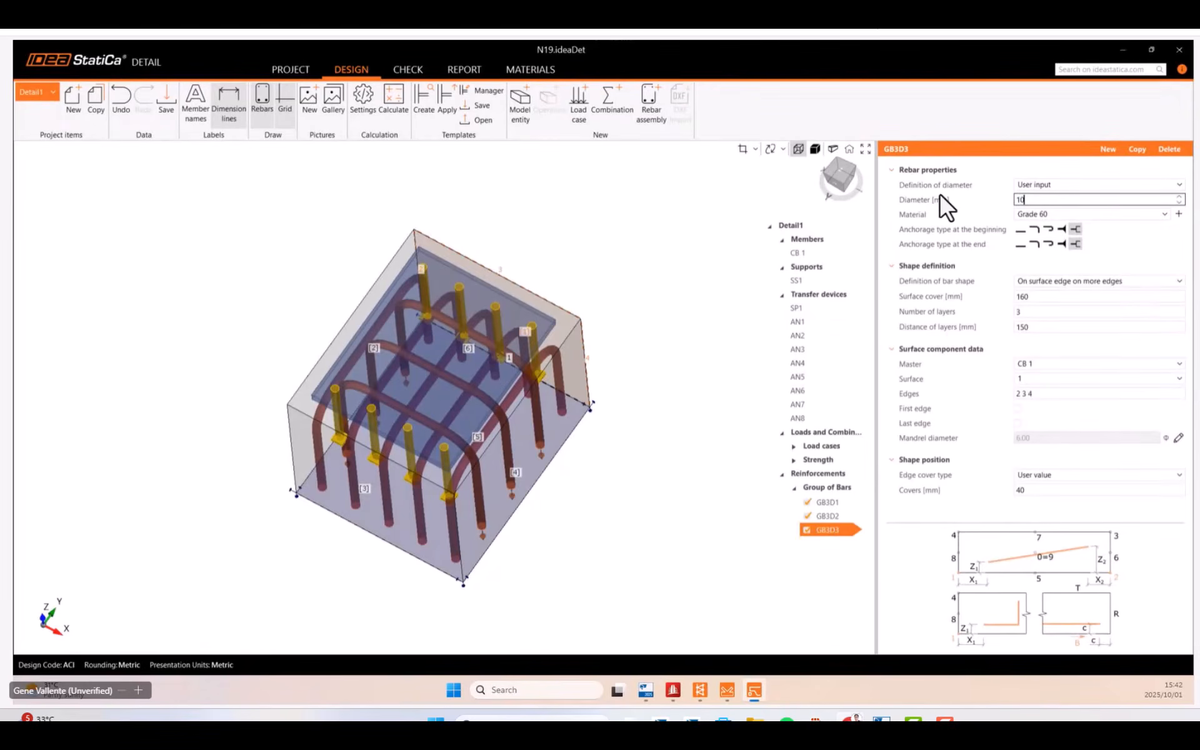
pyautogui.write('0')
pyautogui.press('Tab')
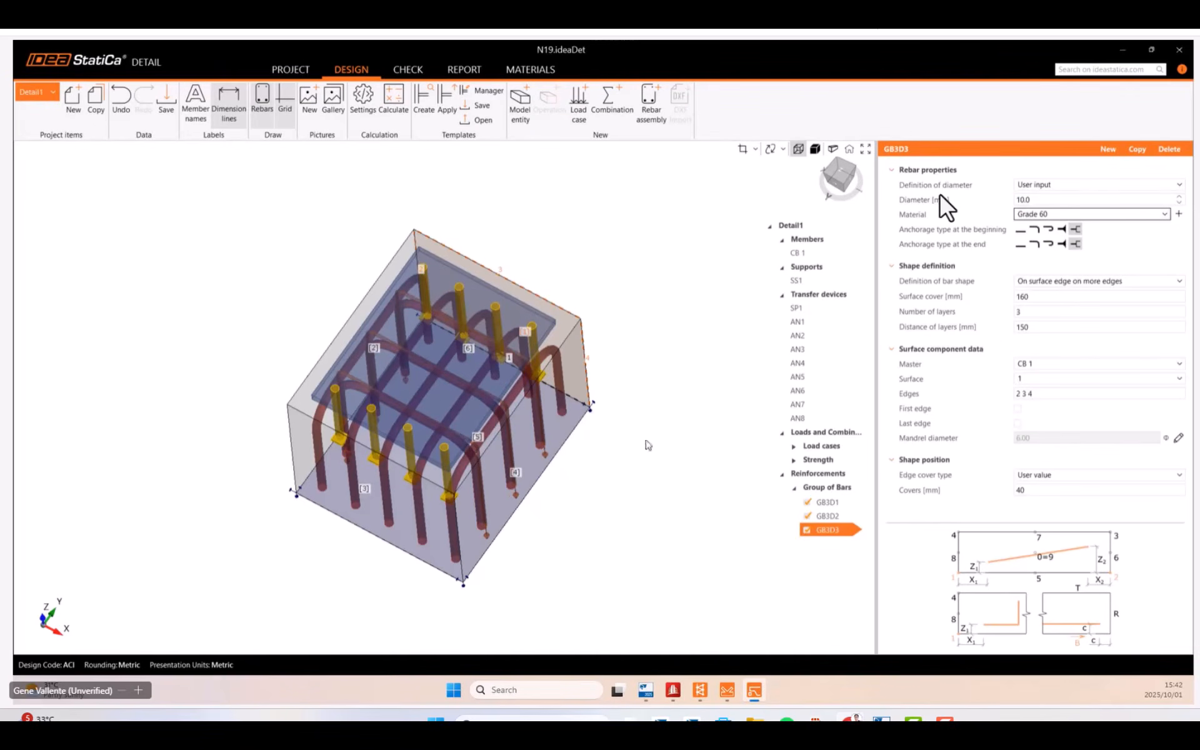
# Place the new bar group on surface 6 of the block and run it along edges 1 2 3 4.
pyautogui.moveTo(489, 427); pyautogui.dragTo(405, 340, button='middle')
pyautogui.scroll(3, 435, 393)
pyautogui.scroll(3, 425, 375)
pyautogui.scroll(-3, 403, 367)
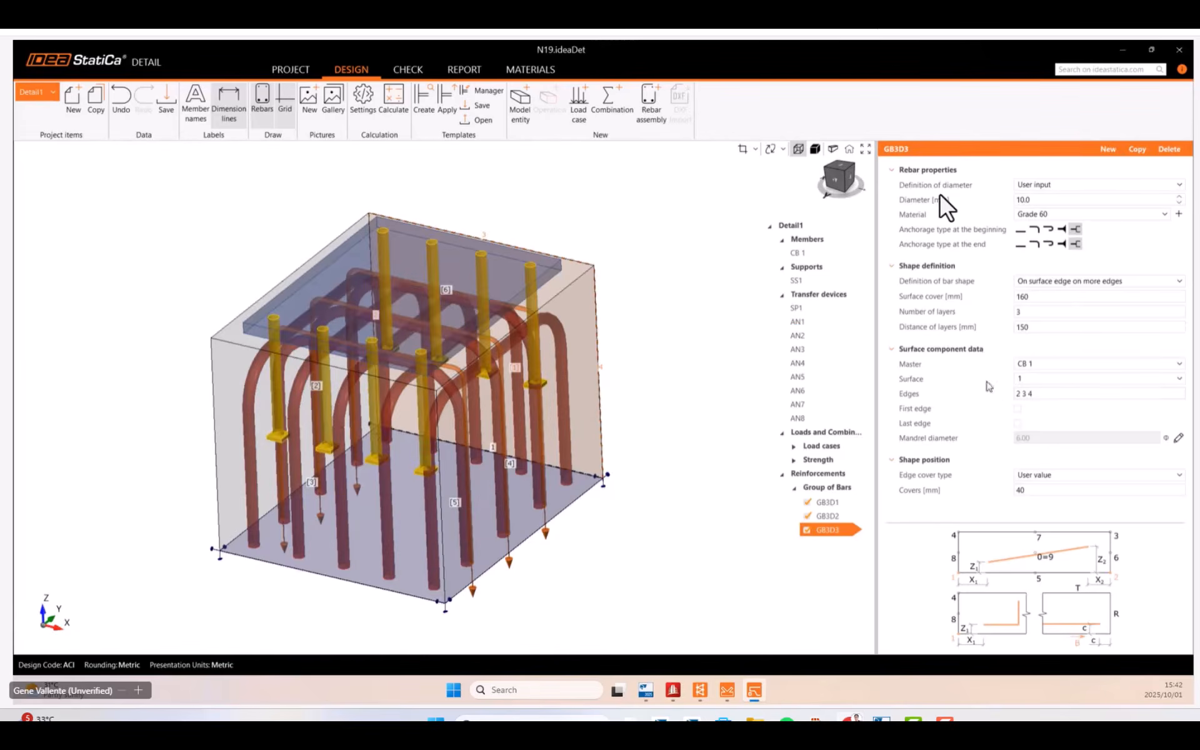
pyautogui.click(1043, 381)
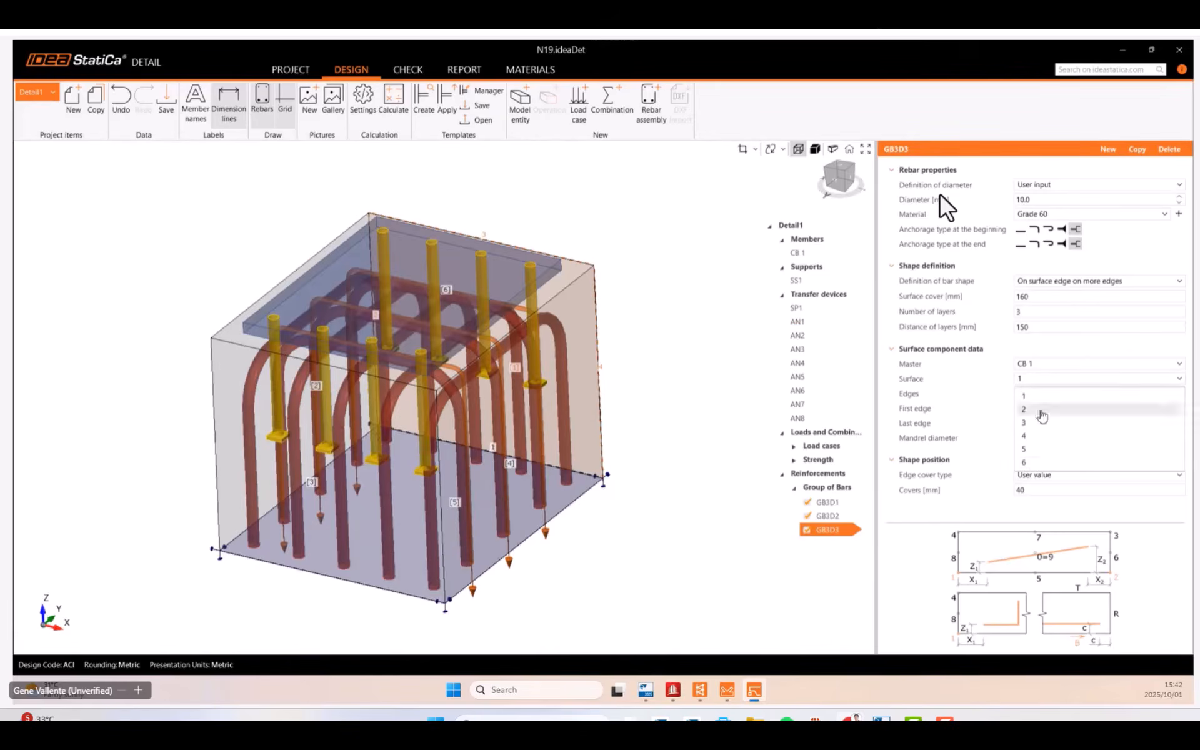
pyautogui.click(1024, 462)
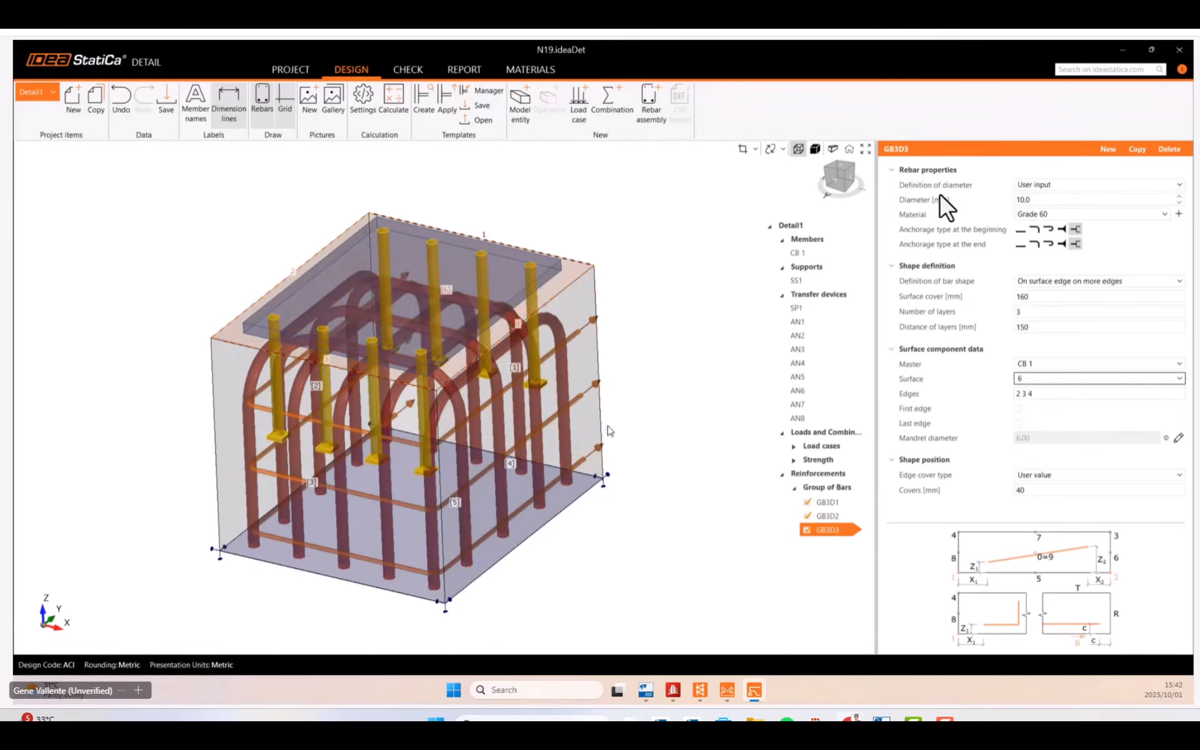
pyautogui.scroll(-2, 608, 429)
pyautogui.moveTo(625, 547); pyautogui.dragTo(613, 549, button='middle')
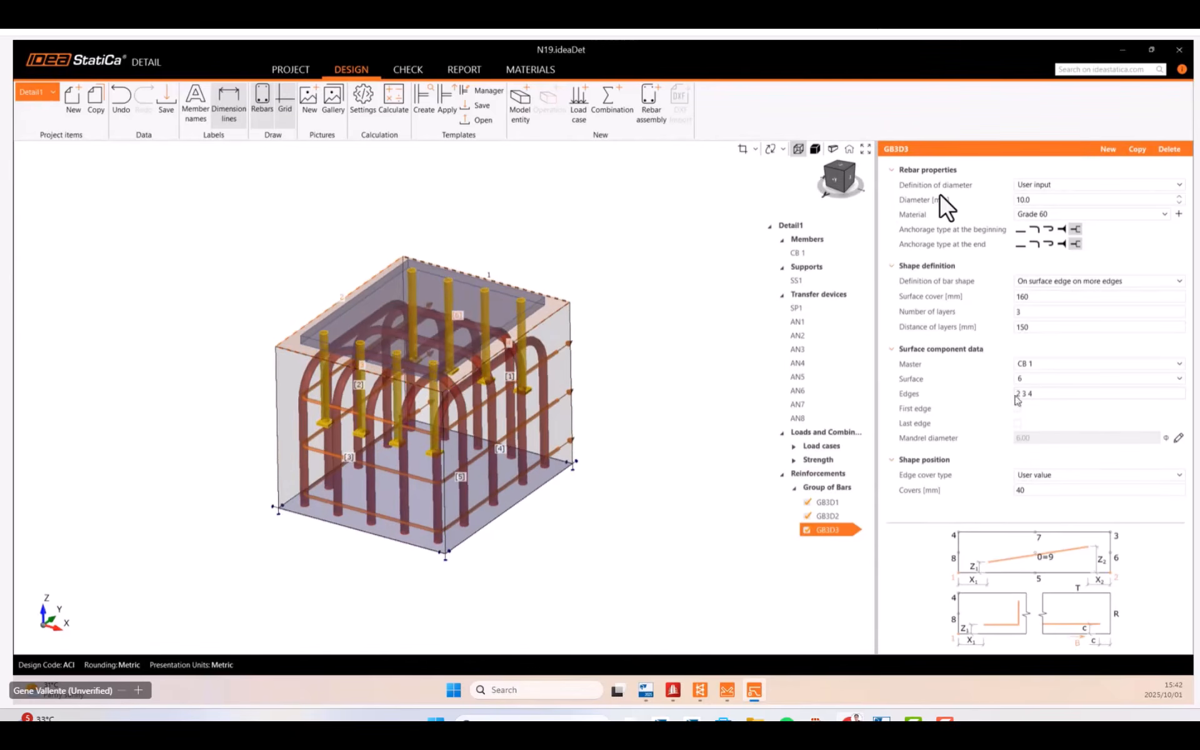
pyautogui.click(1018, 394)
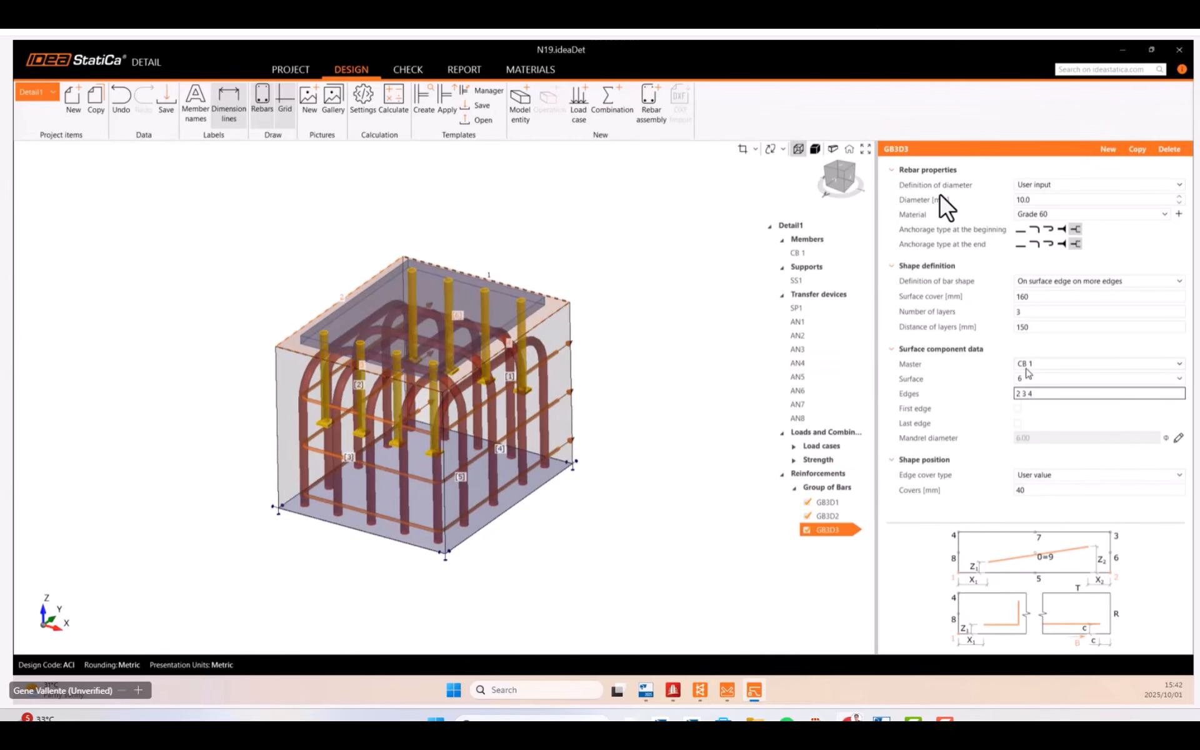
pyautogui.write('1')
pyautogui.click(587, 388)
pyautogui.scroll(3, 550, 395)
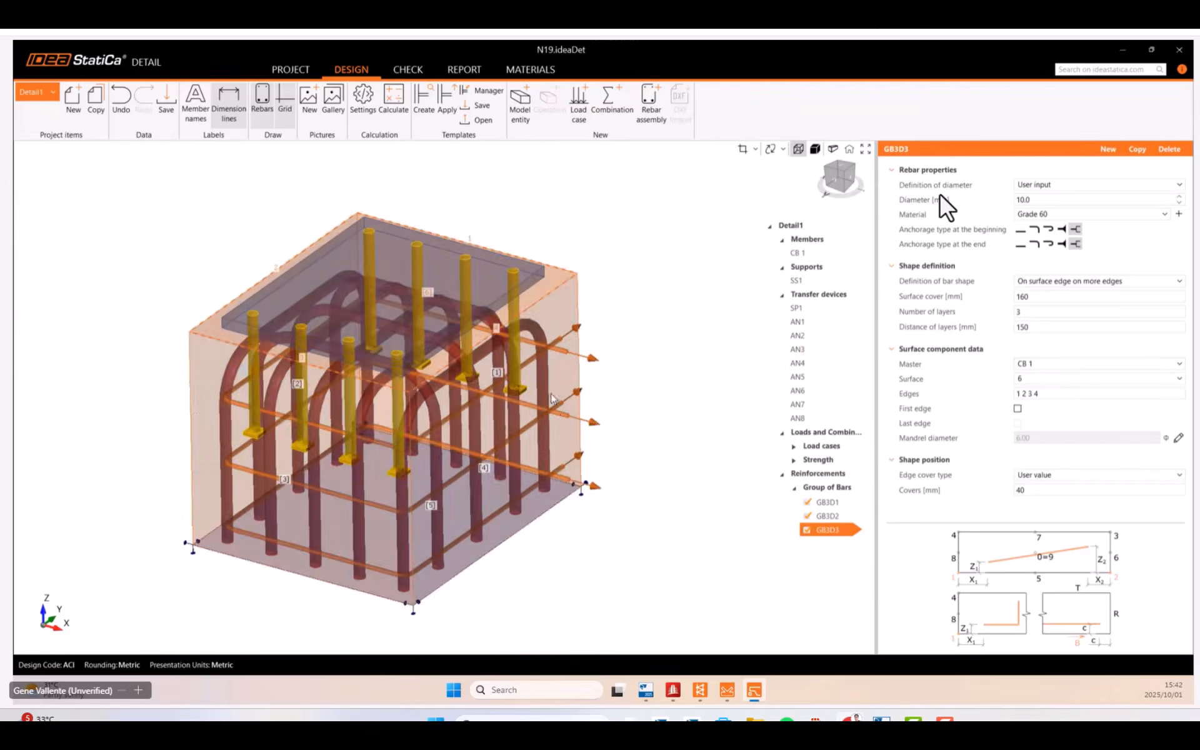
# Give the new bar group 90-degree hook anchorage at both the beginning and the end.
pyautogui.moveTo(551, 407); pyautogui.dragTo(415, 474, button='middle')
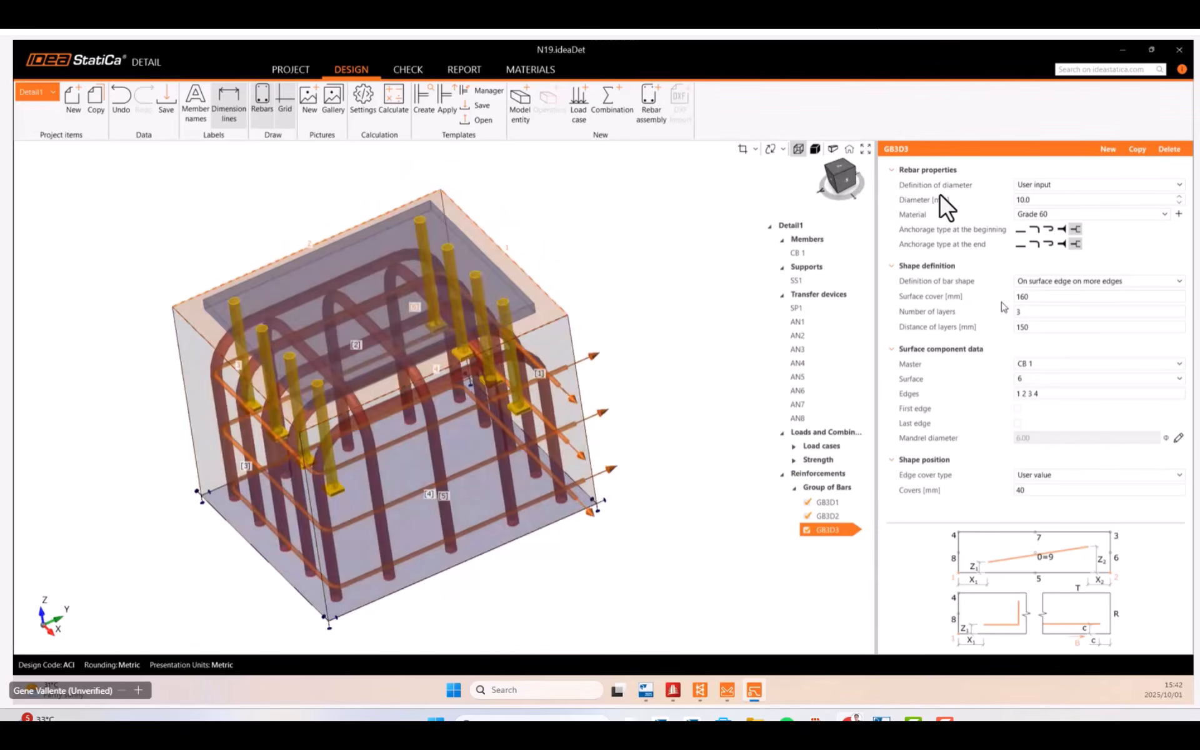
pyautogui.click(1035, 244)
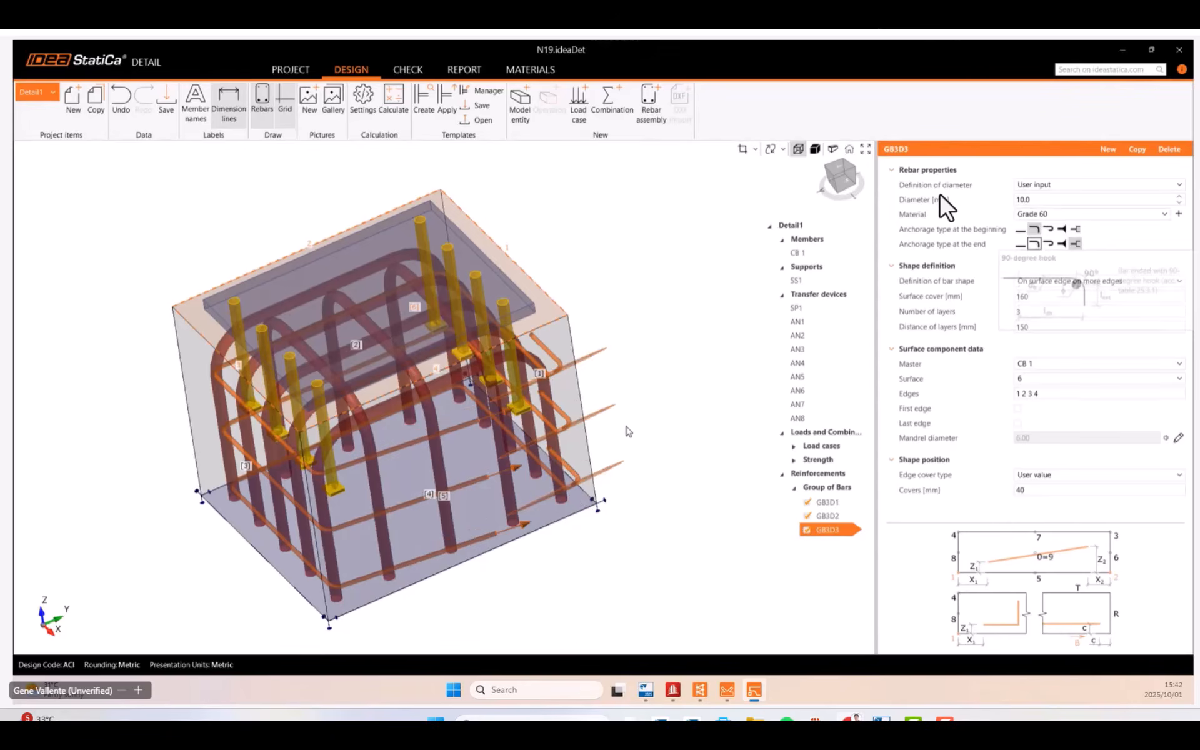
pyautogui.moveTo(619, 439); pyautogui.dragTo(592, 380, button='right')
# Set the new bar group's surface cover to 50 mm and its distance of layers to 50 mm.
pyautogui.click(841, 179)
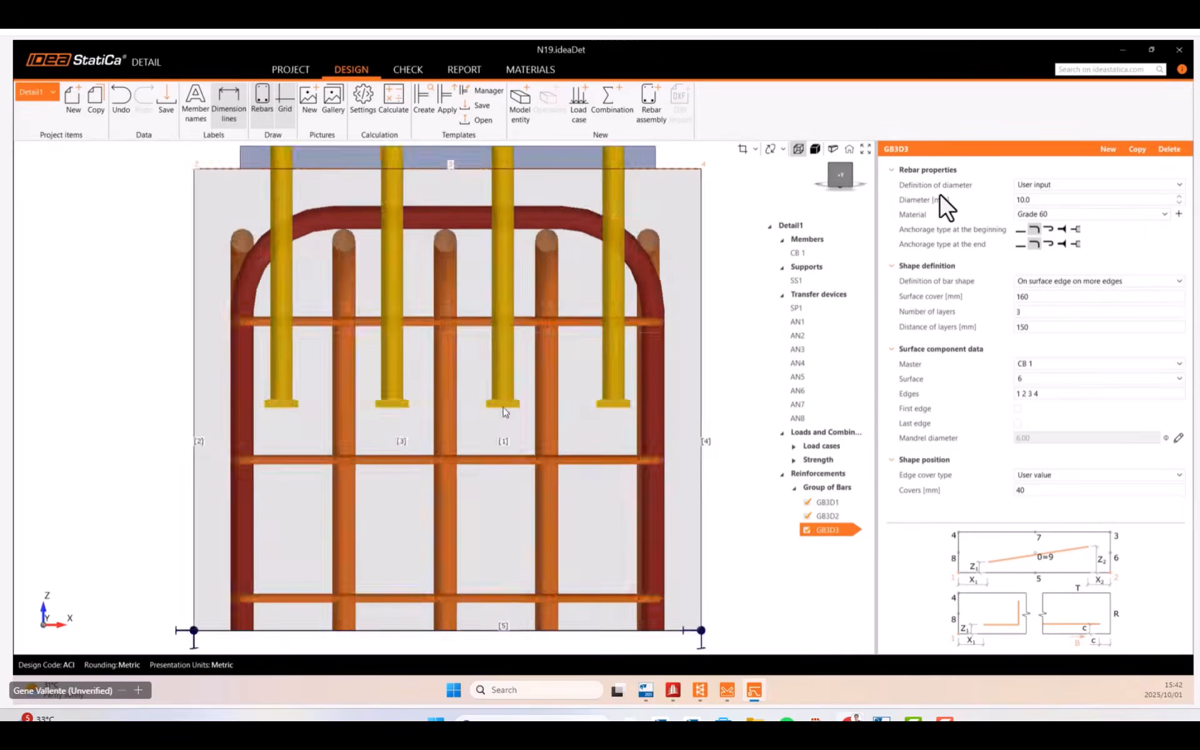
pyautogui.doubleClick(1052, 297)
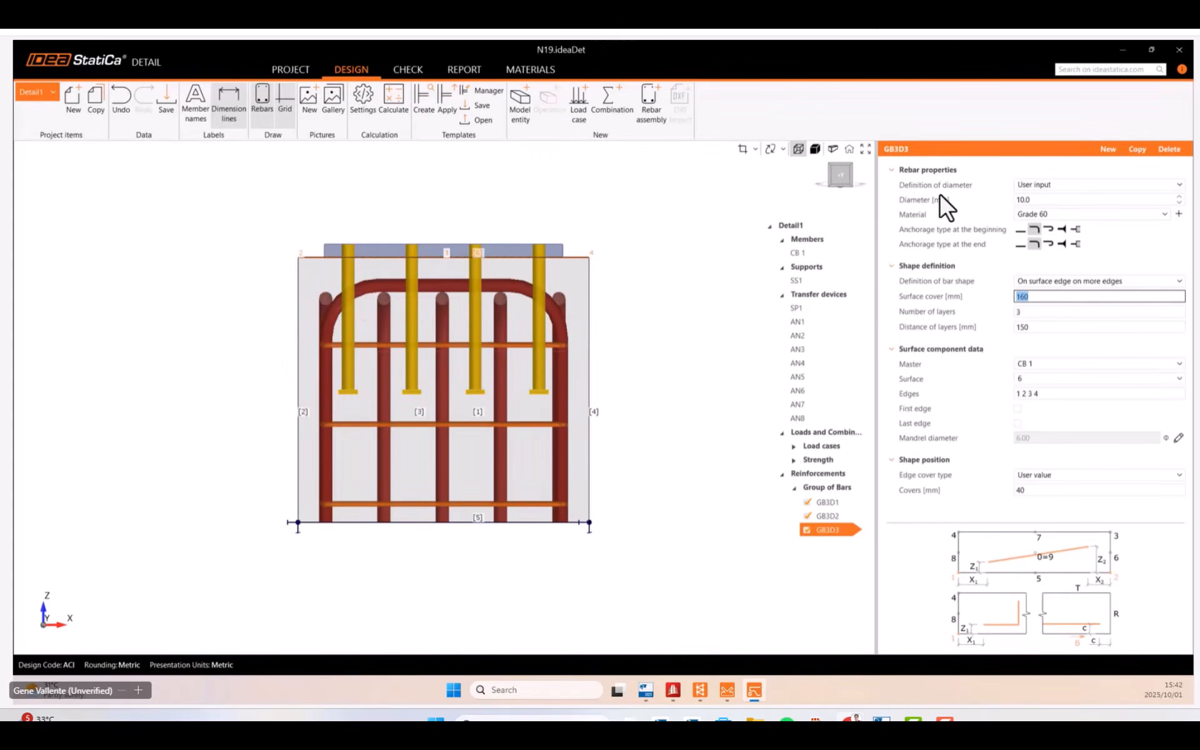
pyautogui.click(693, 326)
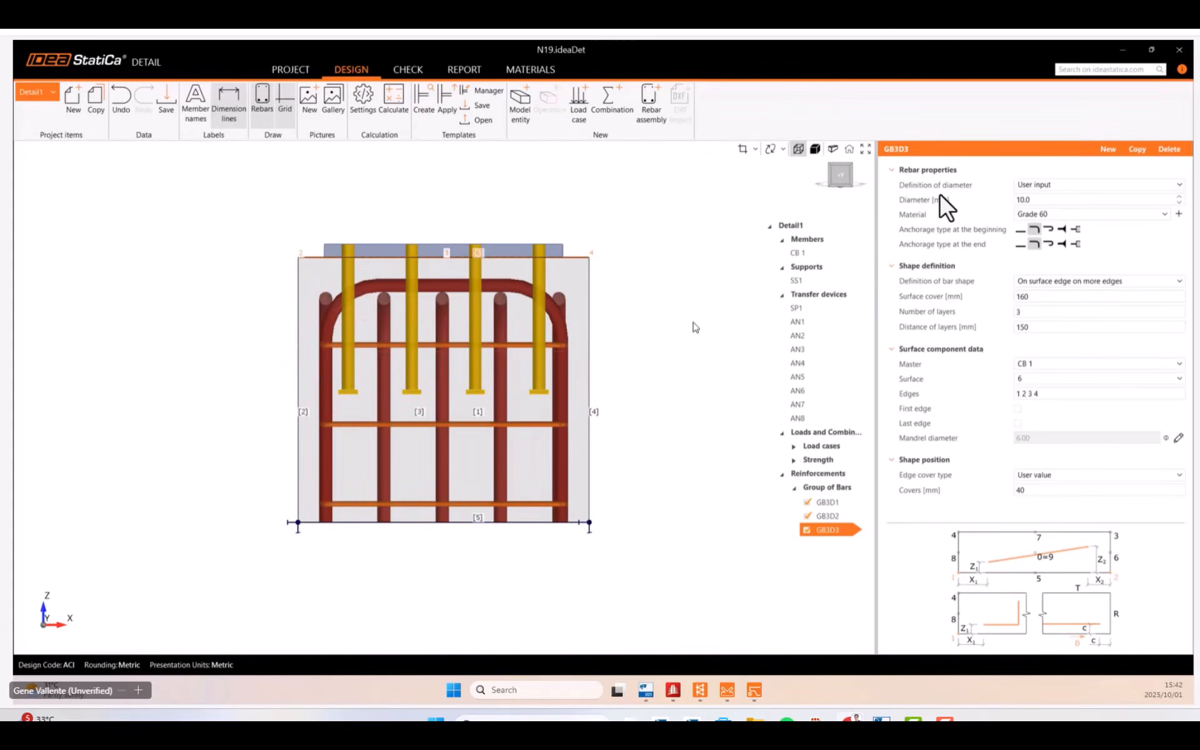
pyautogui.click(1047, 299)
pyautogui.press('BackSpace')
pyautogui.press('BackSpace')
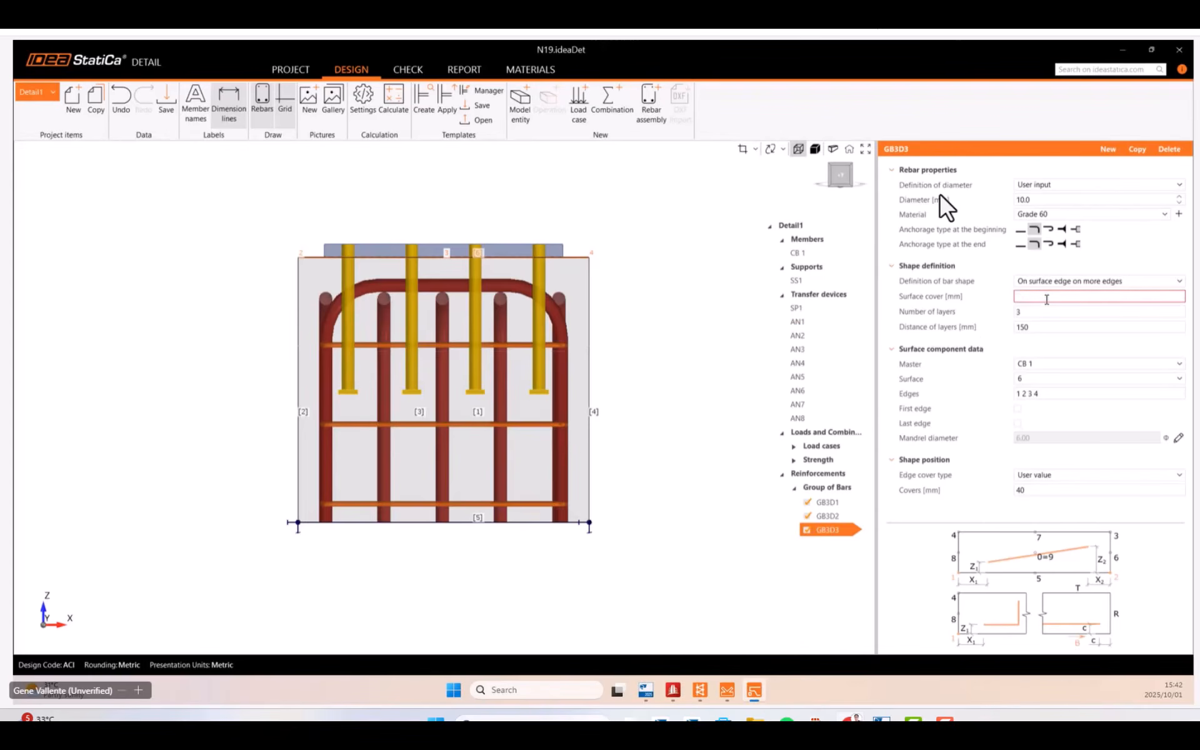
pyautogui.write('5')
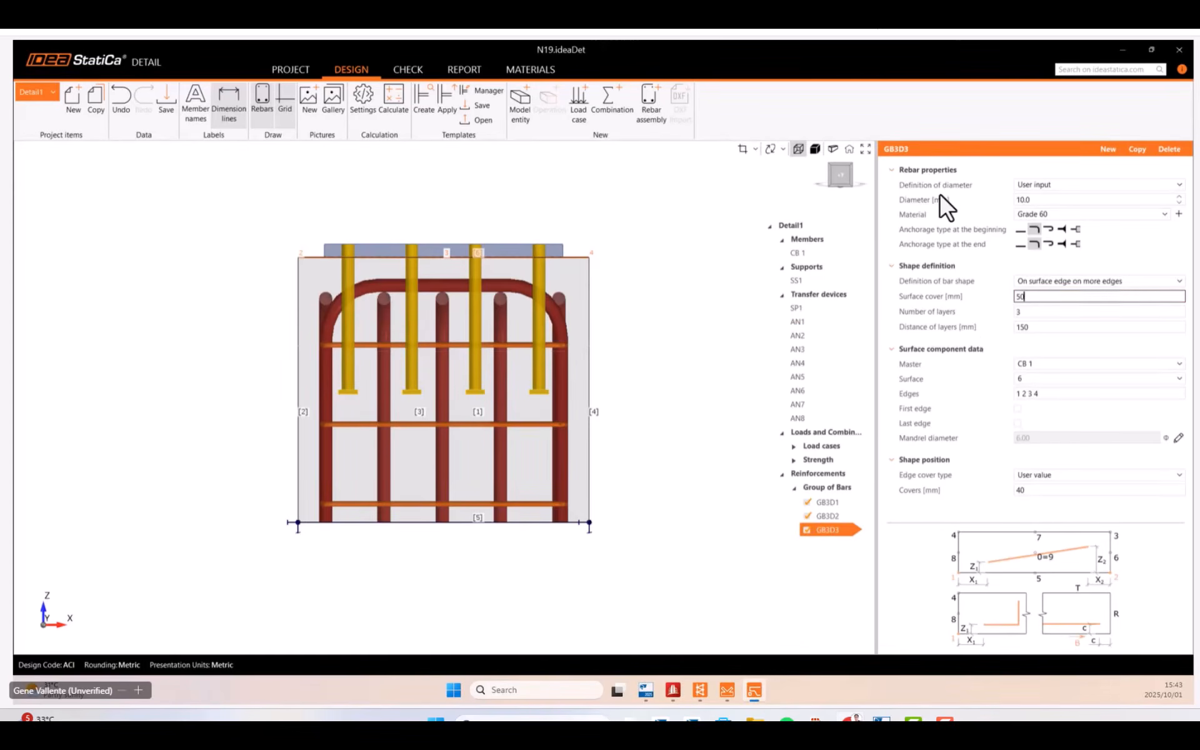
pyautogui.write('0')
pyautogui.press('Tab')
pyautogui.press('Tab')
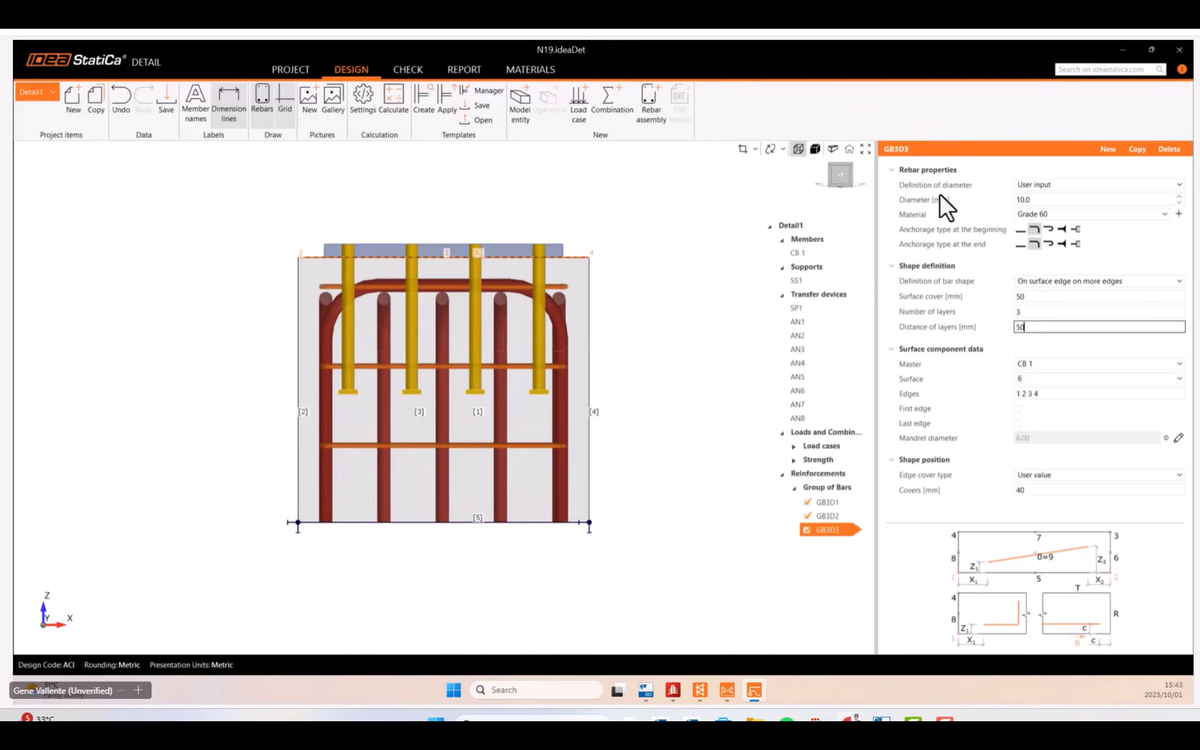
pyautogui.press('Tab')
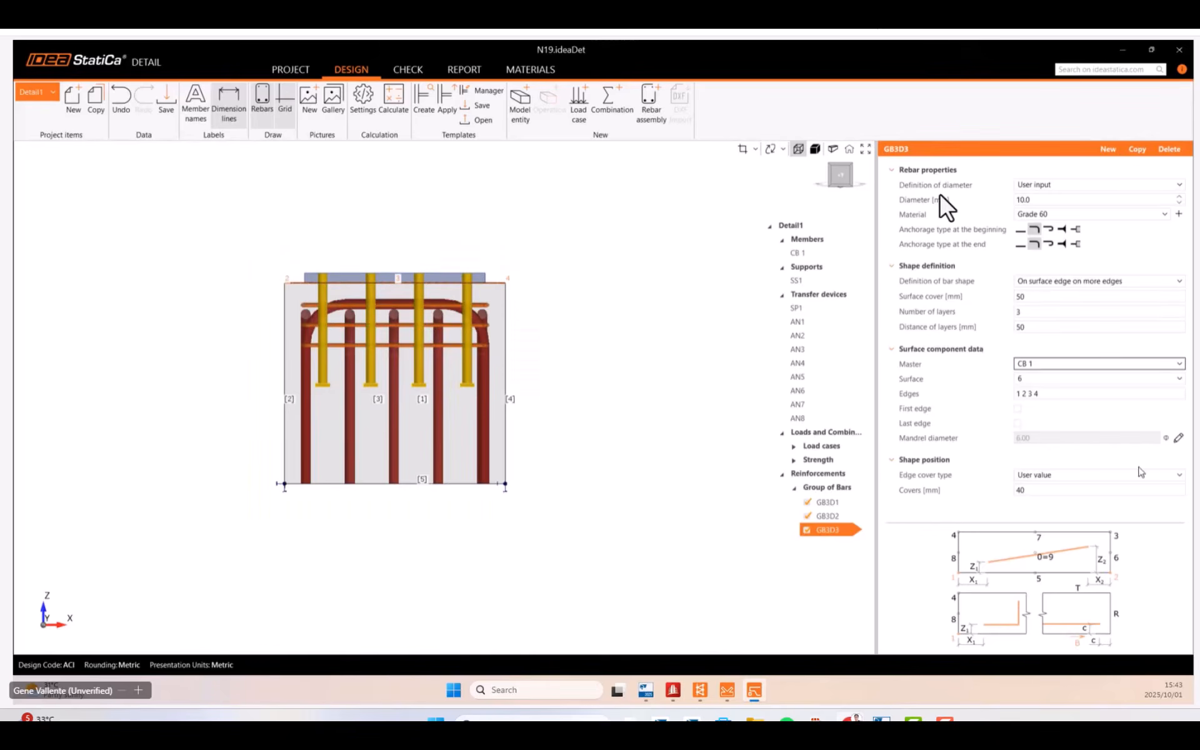
# Set the new bar group's edge covers to 30 mm and its number of layers to 9.
pyautogui.click(1047, 488)
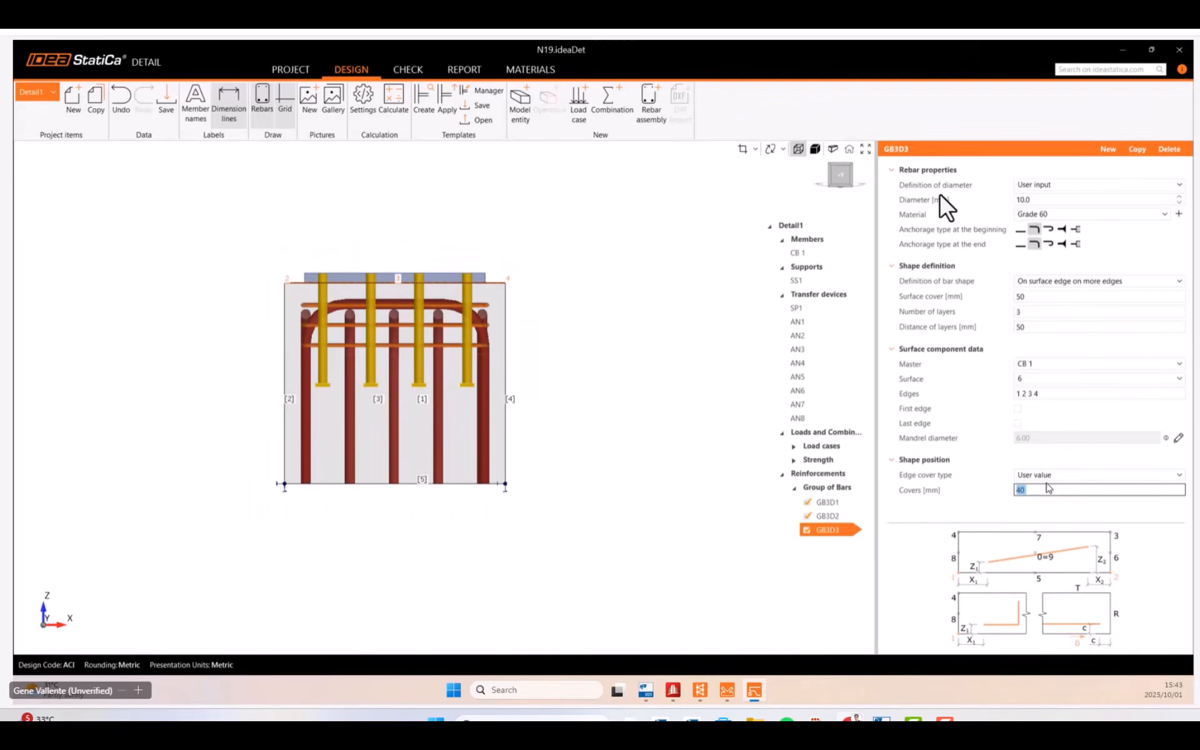
pyautogui.write('30')
pyautogui.scroll(6, 314, 349)
pyautogui.scroll(-6, 306, 352)
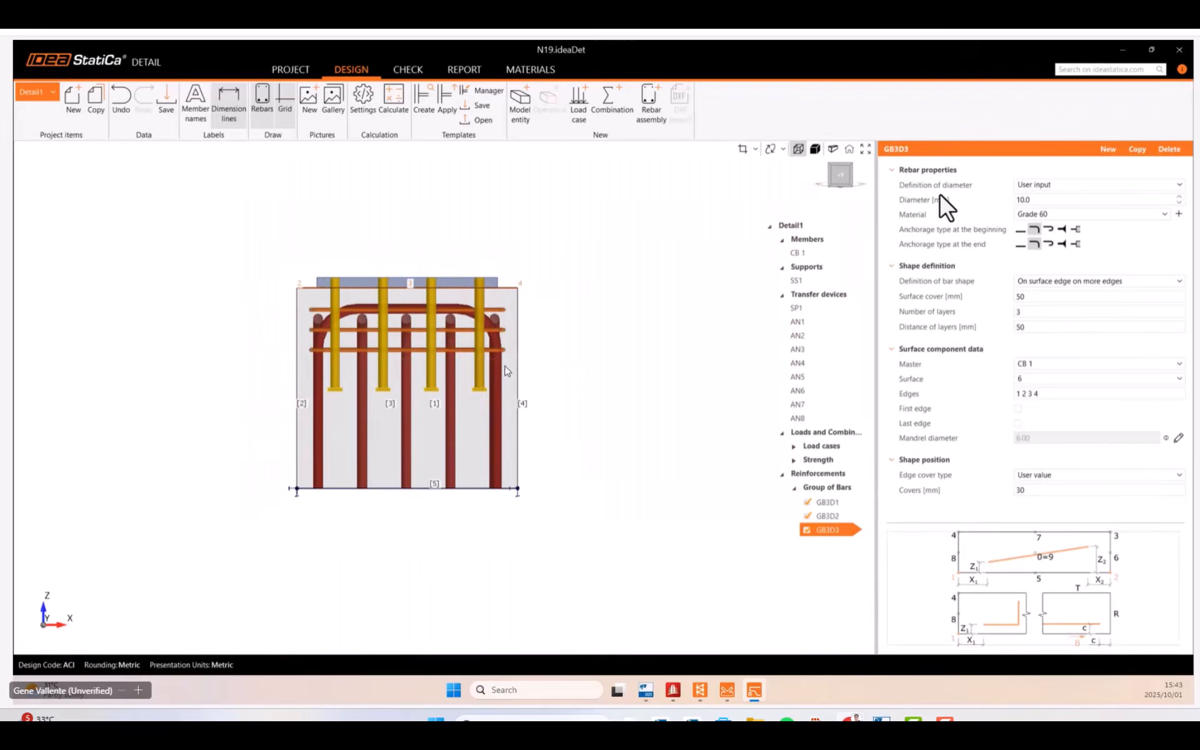
pyautogui.click(1037, 309)
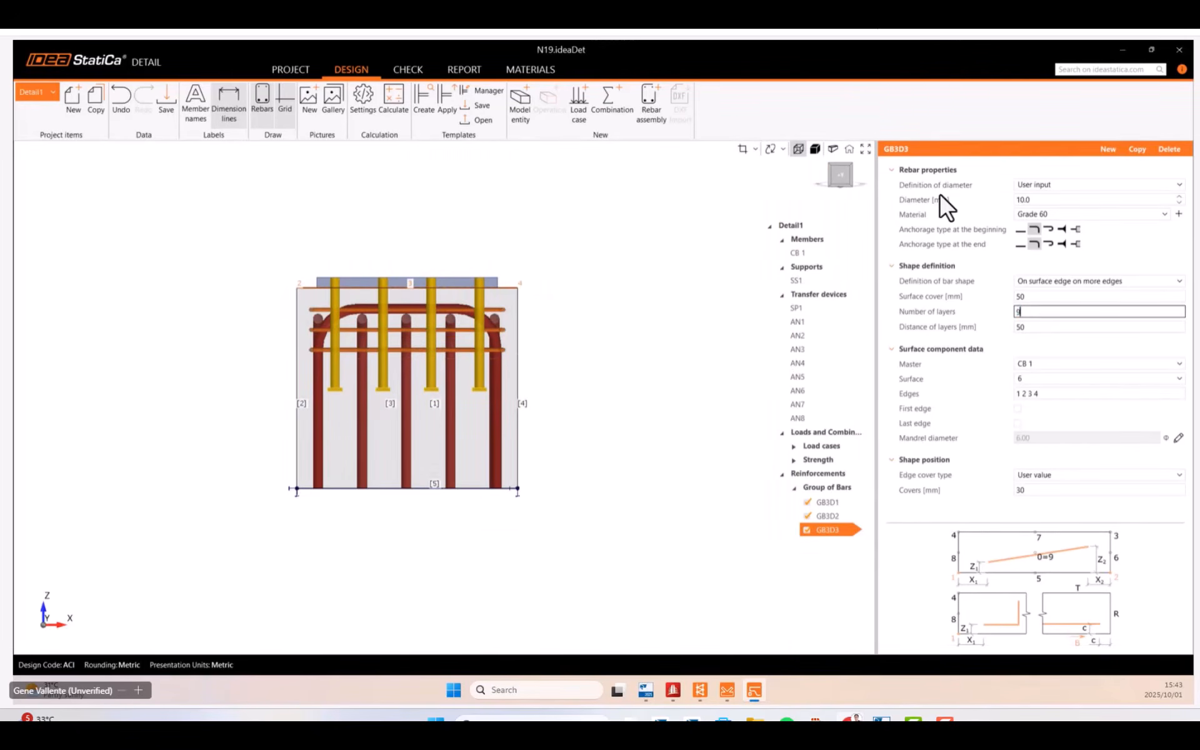
pyautogui.press('Tab')
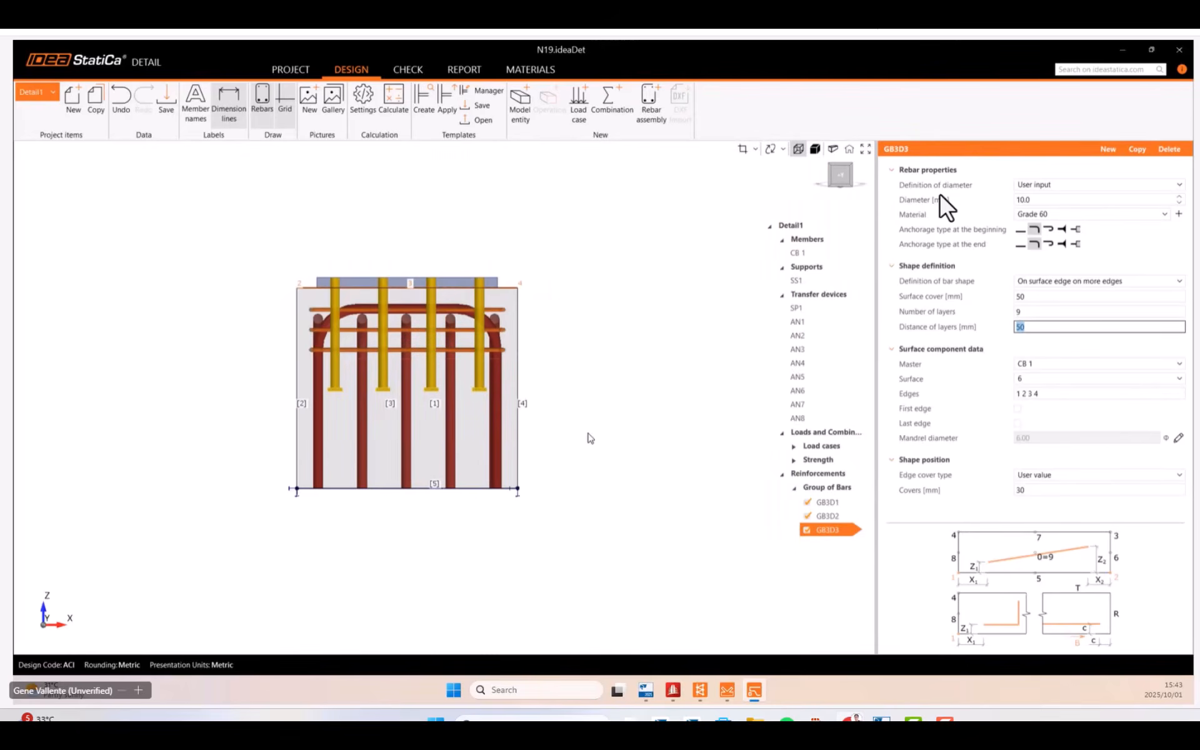
# Inspect the tie layers around the vertical bars and anchors in the block from several angles.
pyautogui.moveTo(590, 437); pyautogui.dragTo(597, 409, button='right')
pyautogui.scroll(4, 425, 347)
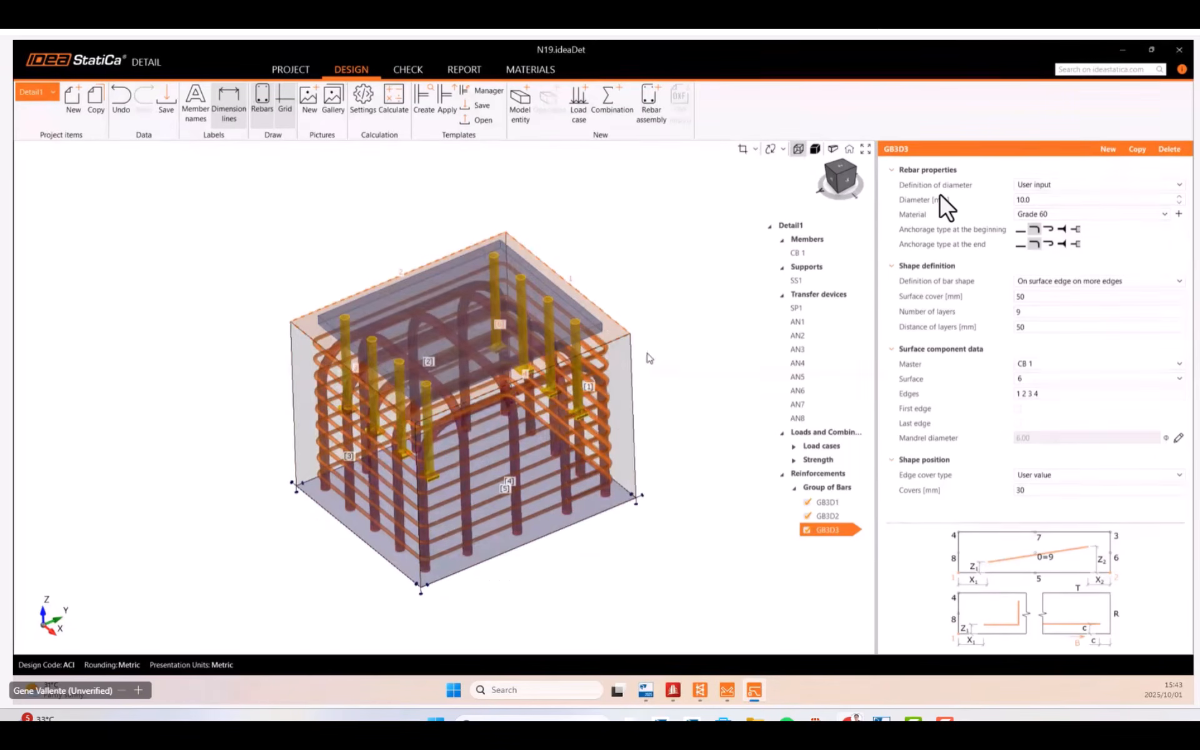
pyautogui.moveTo(600, 392); pyautogui.dragTo(596, 403, button='middle')
pyautogui.moveTo(597, 408); pyautogui.dragTo(606, 402, button='right')
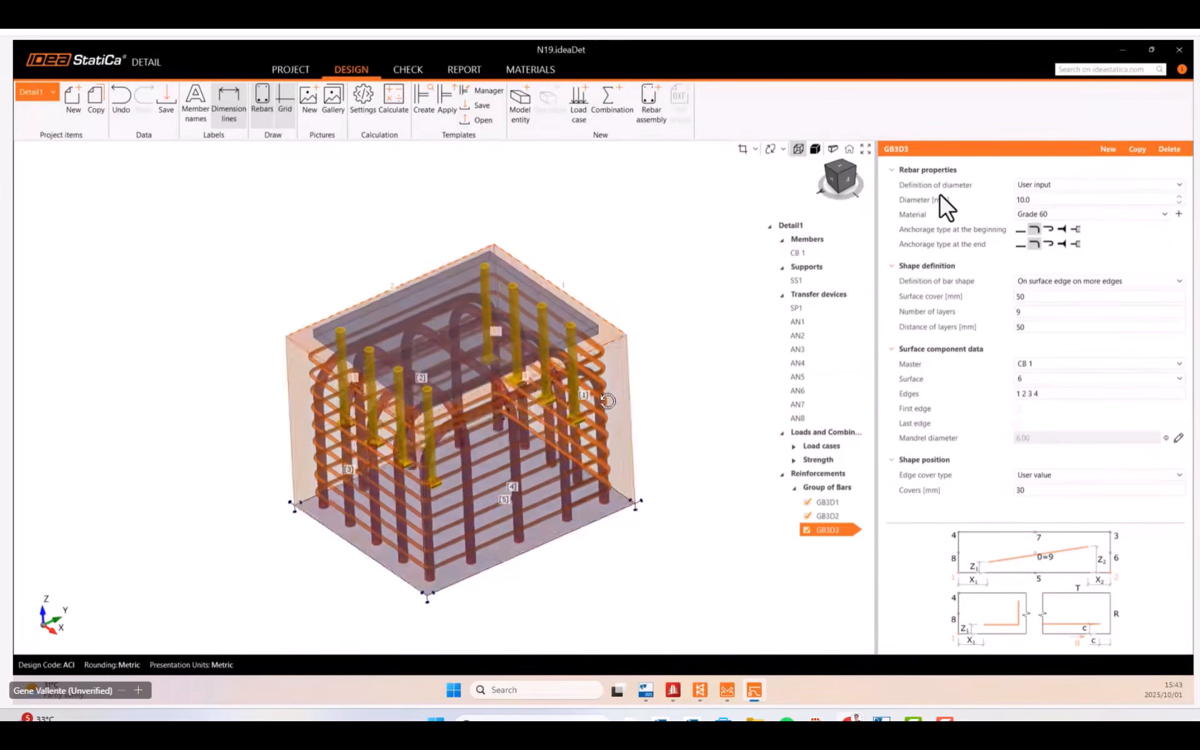
pyautogui.moveTo(512, 361); pyautogui.dragTo(527, 373, button='middle')
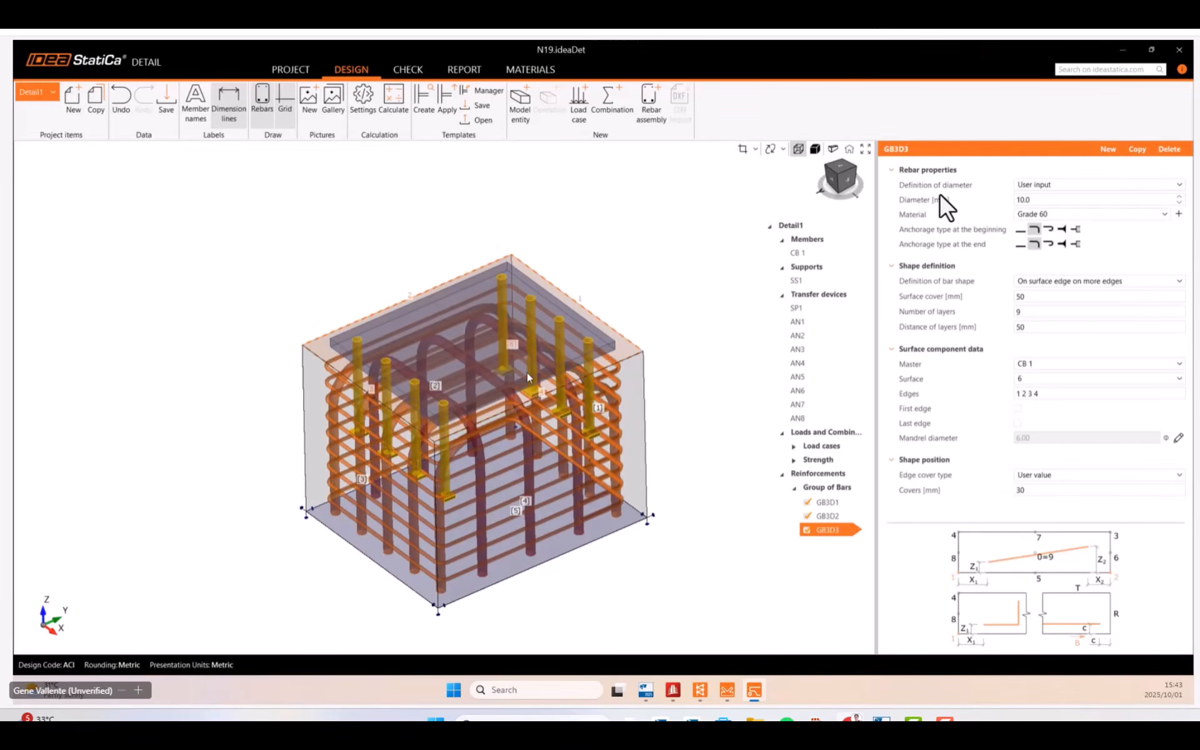
pyautogui.scroll(3, 527, 372)
pyautogui.moveTo(527, 372); pyautogui.dragTo(517, 384, button='right')
pyautogui.moveTo(493, 447); pyautogui.dragTo(480, 417, button='middle')
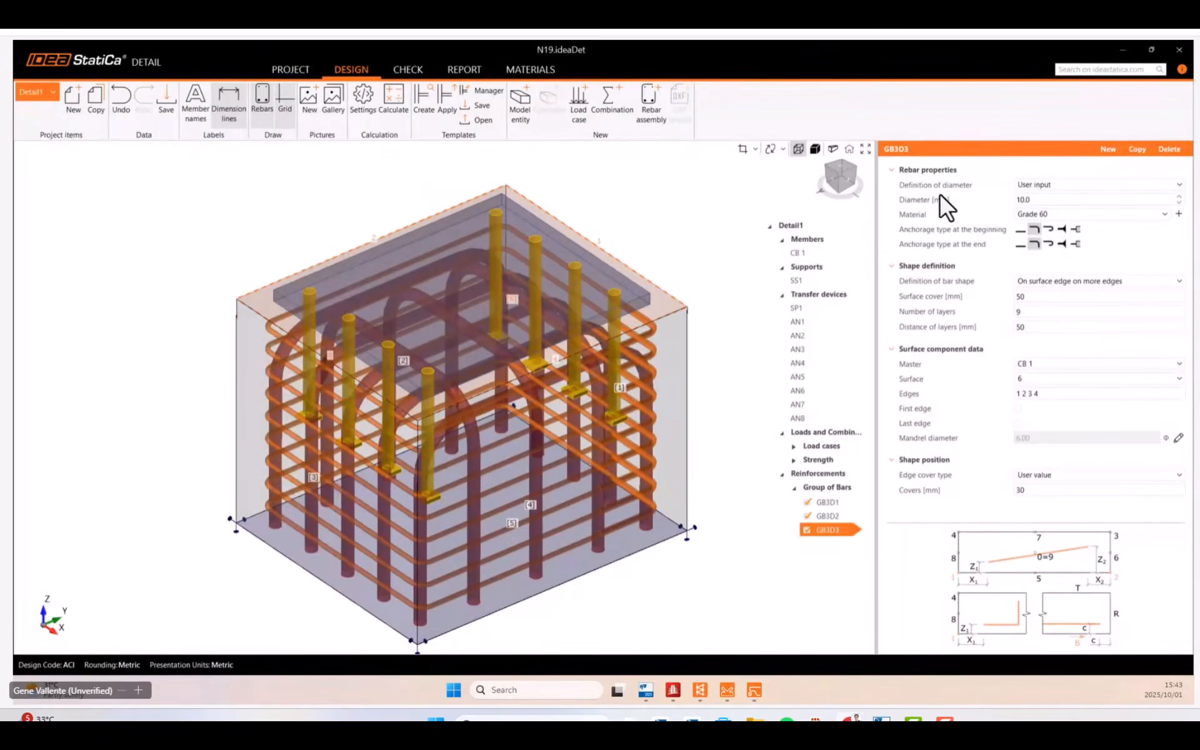
# Switch to the calculated N19 Detail model and examine its reinforcement cage and strength summary.
pyautogui.moveTo(13, 162); pyautogui.dragTo(769, 41)
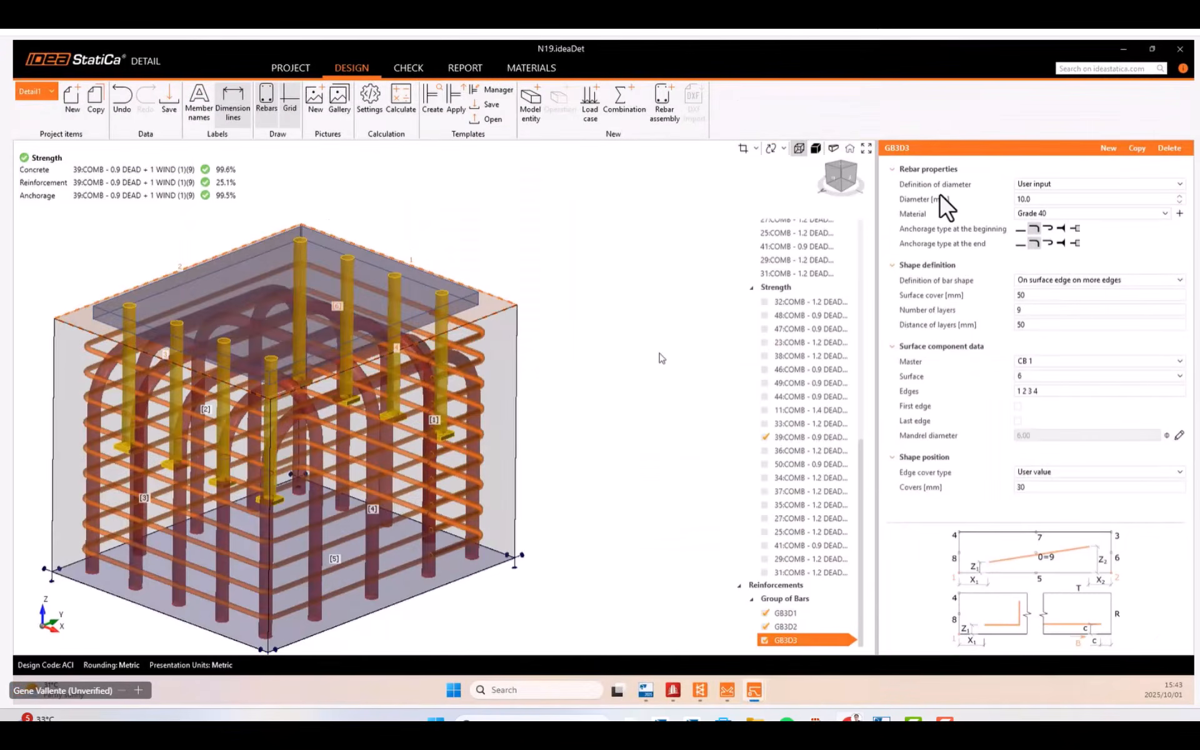
pyautogui.scroll(-2, 570, 309)
pyautogui.scroll(3, 306, 358)
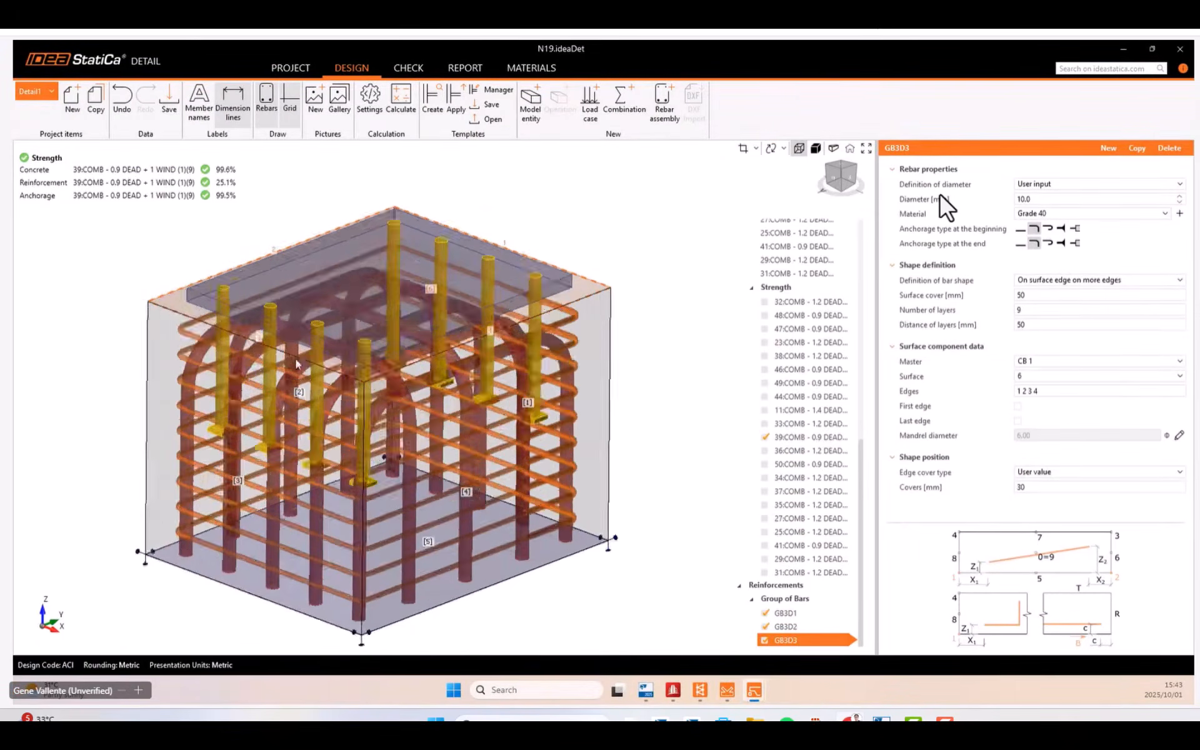
pyautogui.scroll(-3, 434, 337)
pyautogui.scroll(3, 433, 338)
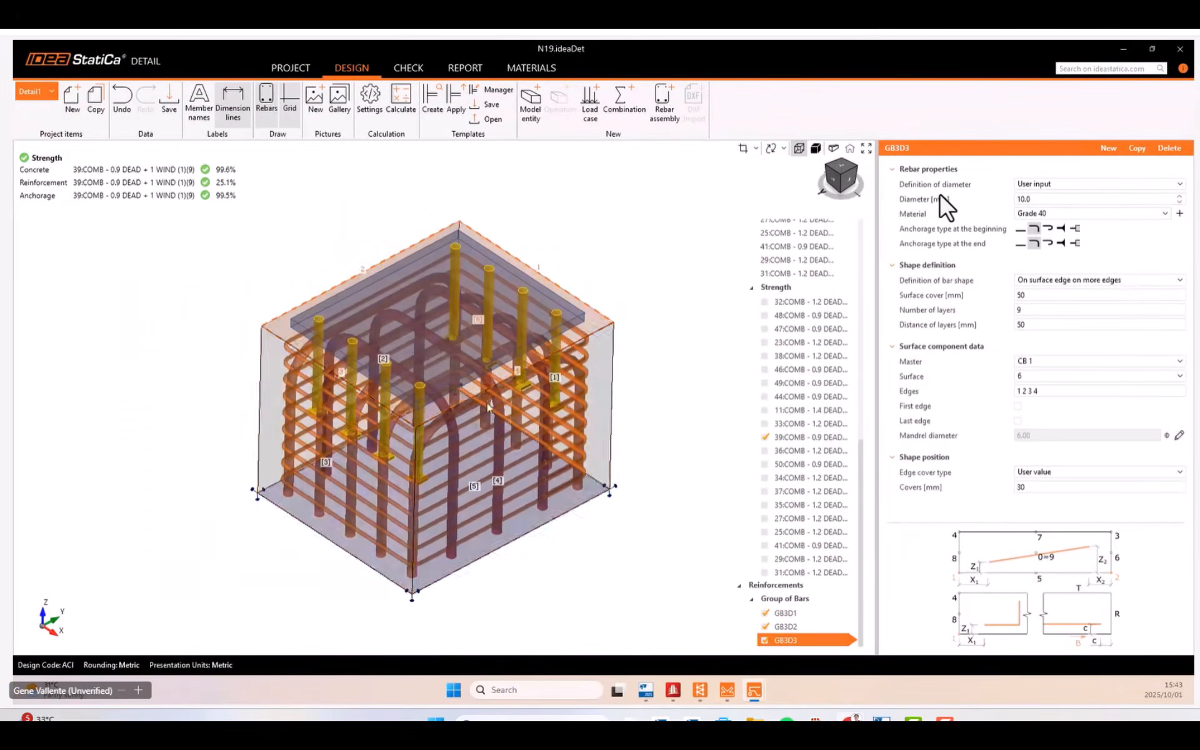
pyautogui.scroll(-2, 445, 414)
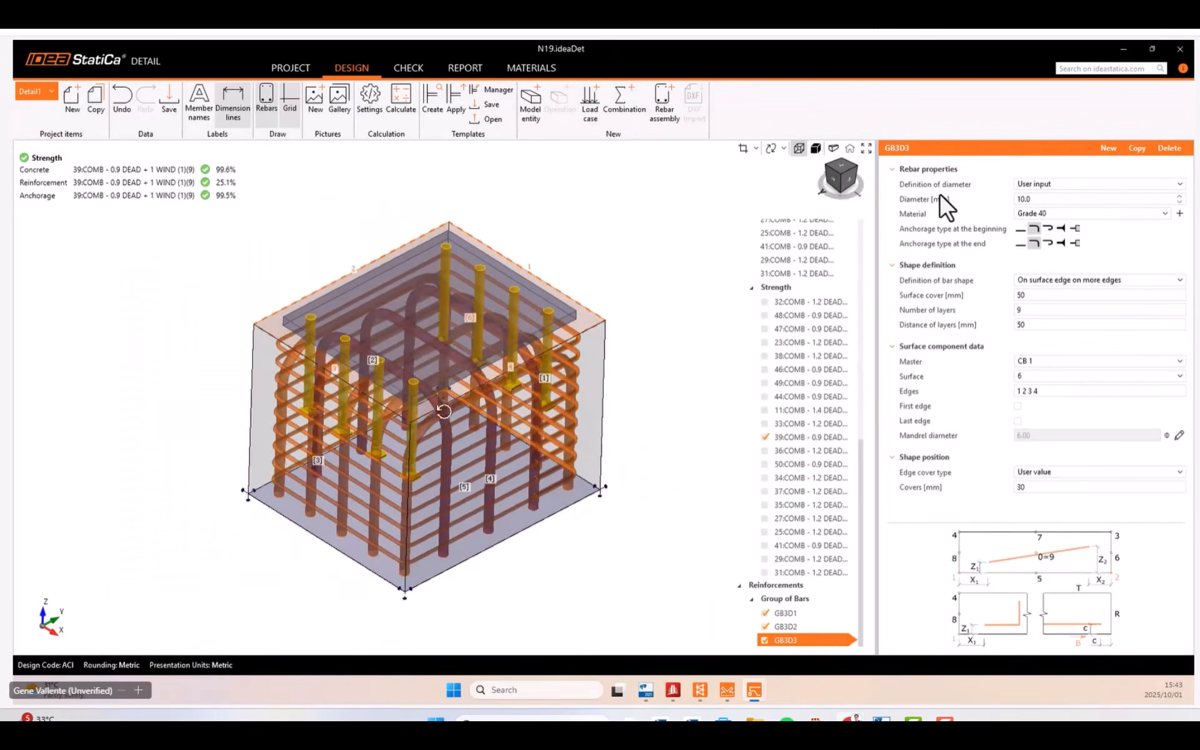
pyautogui.scroll(2, 421, 361)
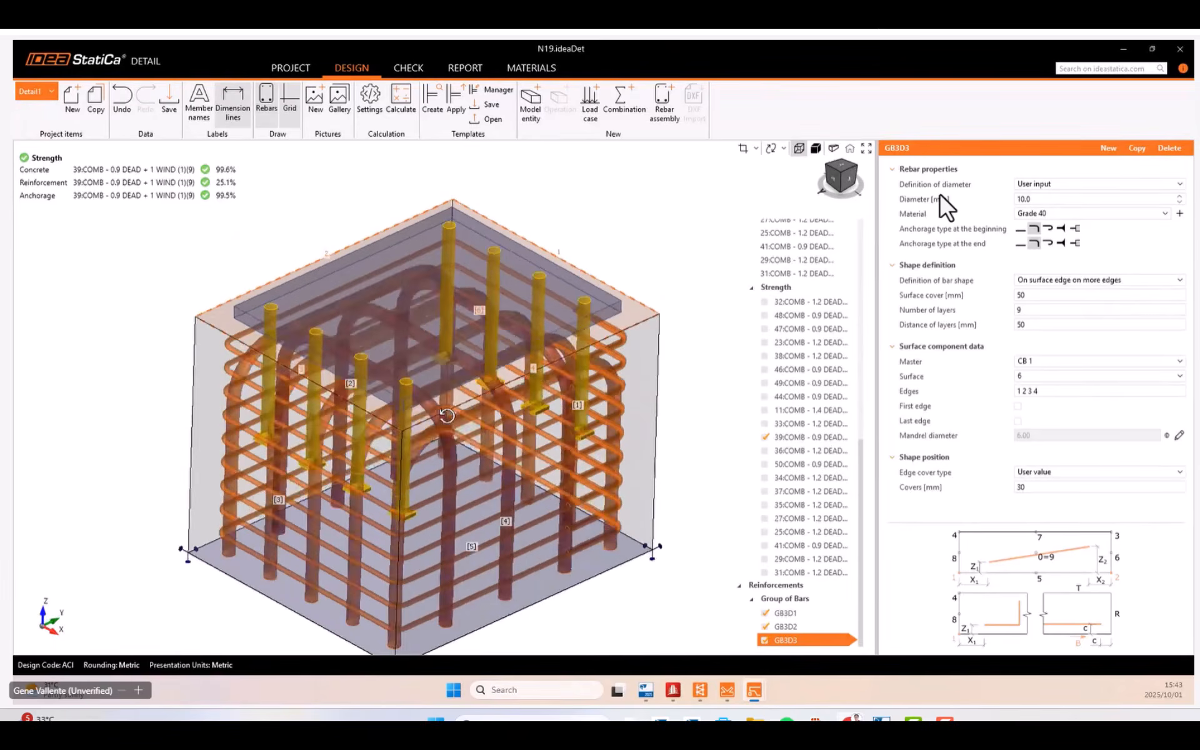
# Compare the anchorage result with the anchors check in IDEA StatiCa Connection and return to the Detail model.
pyautogui.scroll(-2, 444, 369)
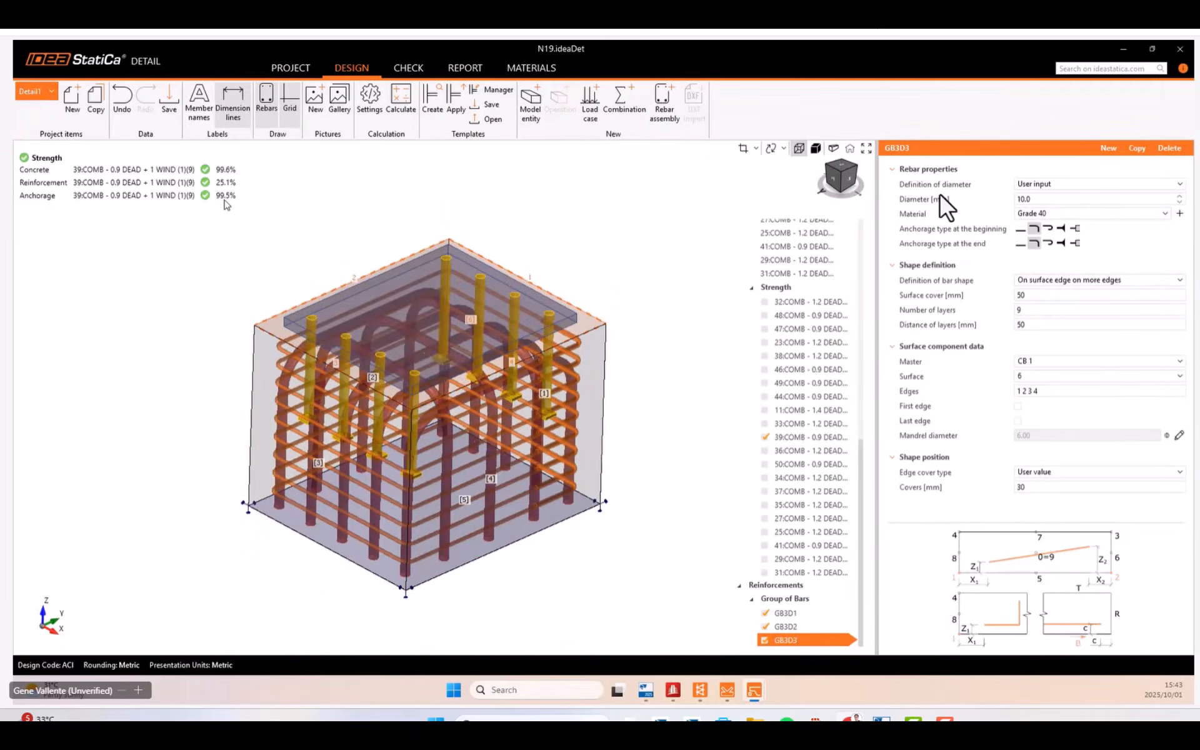
pyautogui.click(728, 692)
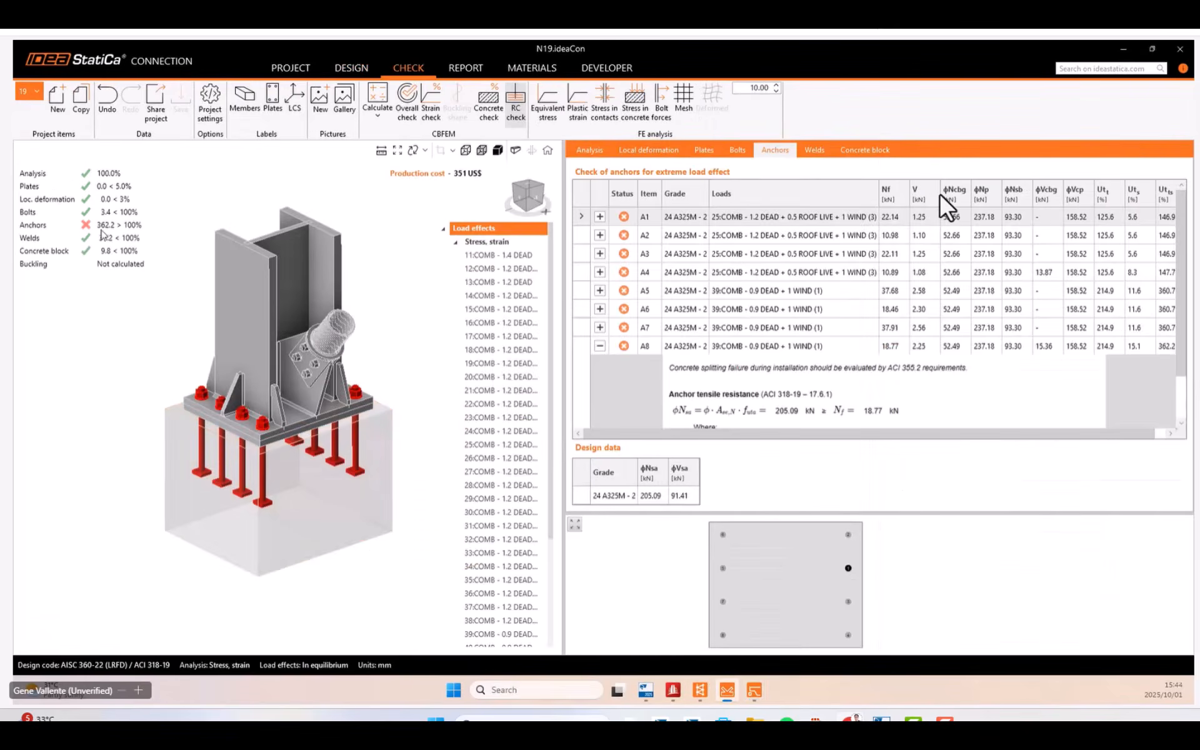
pyautogui.click(1120, 51)
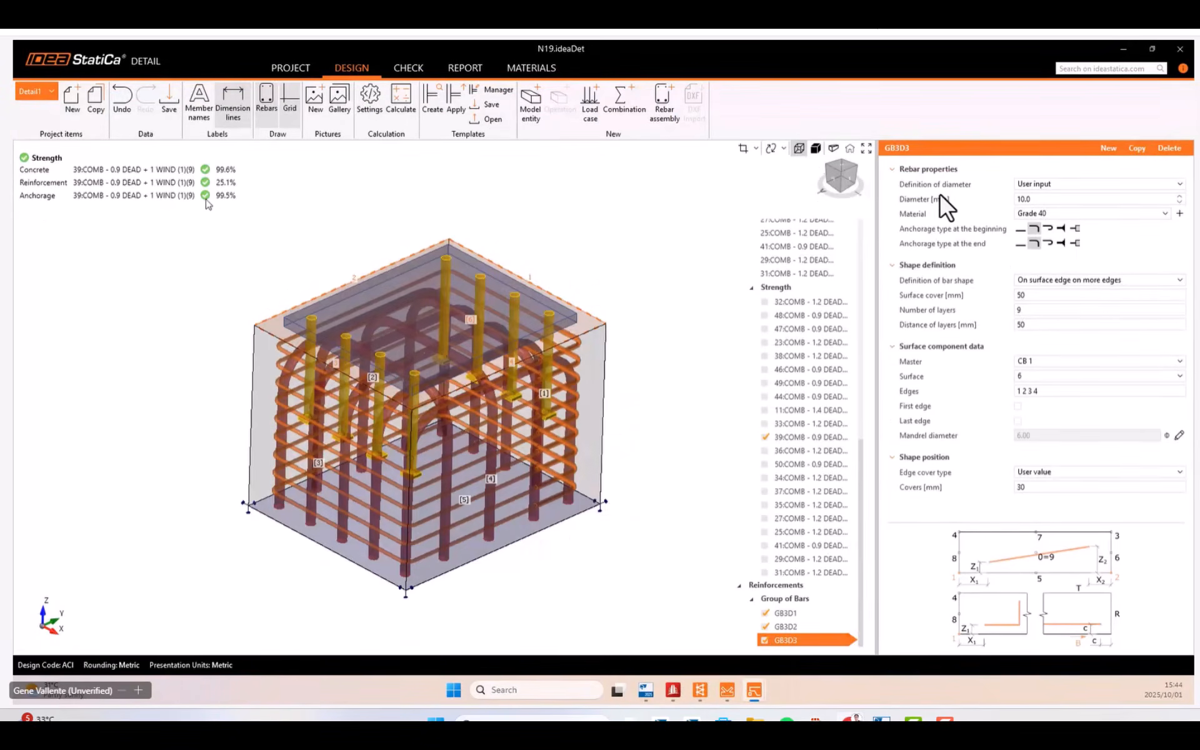
# Open the N19 Detail check results with a wider model view and examine the stress flow around the reinforcement and anchors.
pyautogui.scroll(3, 431, 359)
pyautogui.scroll(-3, 440, 317)
pyautogui.moveTo(442, 322); pyautogui.dragTo(440, 331, button='middle')
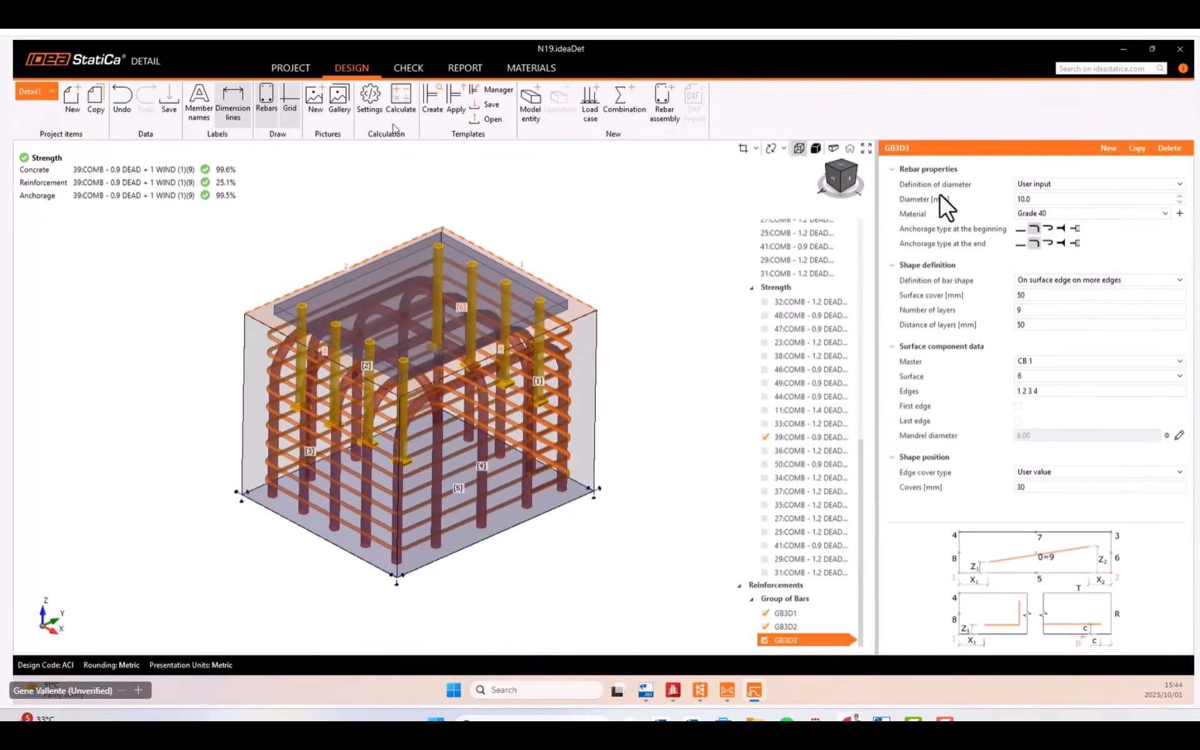
pyautogui.click(410, 70)
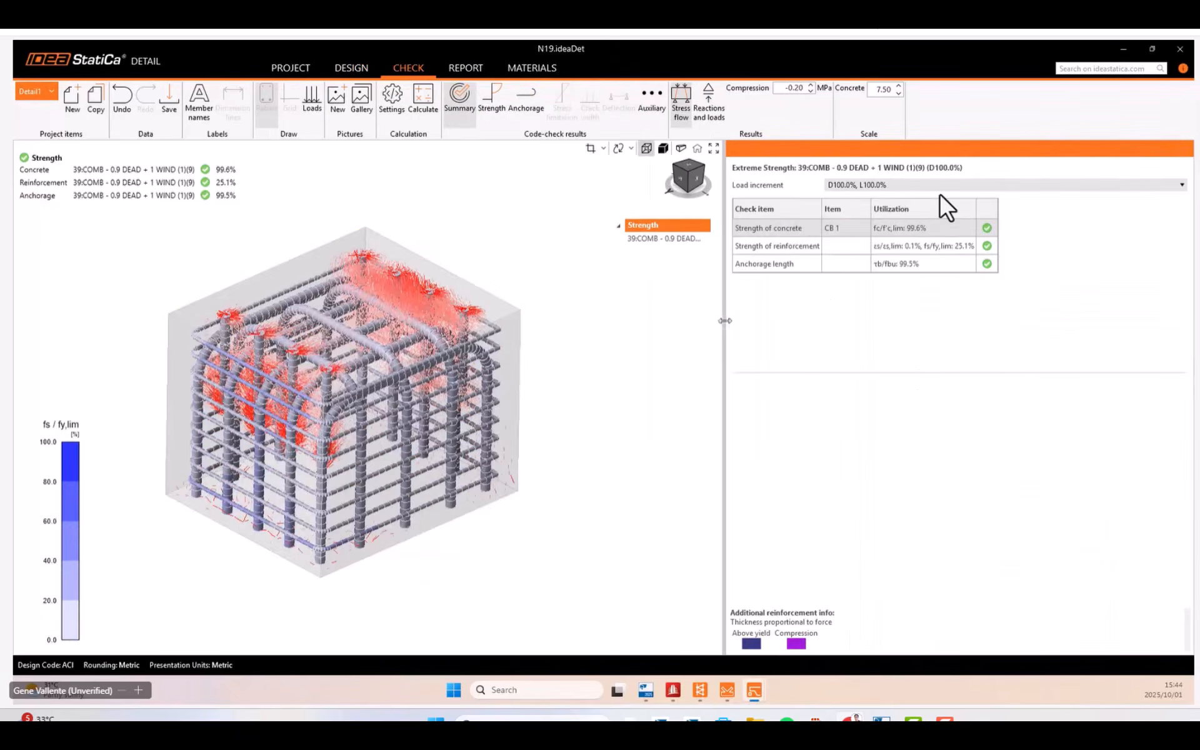
pyautogui.moveTo(723, 320); pyautogui.dragTo(793, 328)
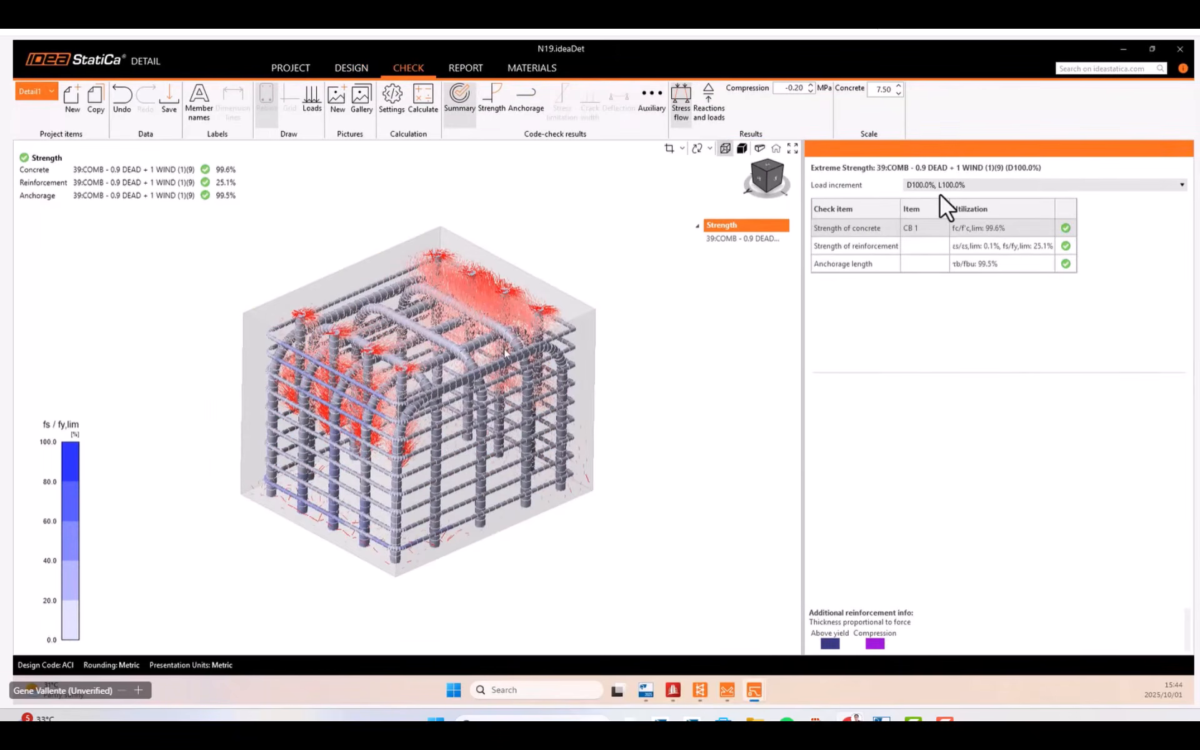
pyautogui.scroll(1, 503, 348)
pyautogui.scroll(-1, 385, 402)
pyautogui.moveTo(372, 437); pyautogui.dragTo(343, 399, button='middle')
pyautogui.scroll(3, 378, 403)
pyautogui.scroll(-3, 378, 403)
pyautogui.scroll(2, 381, 394)
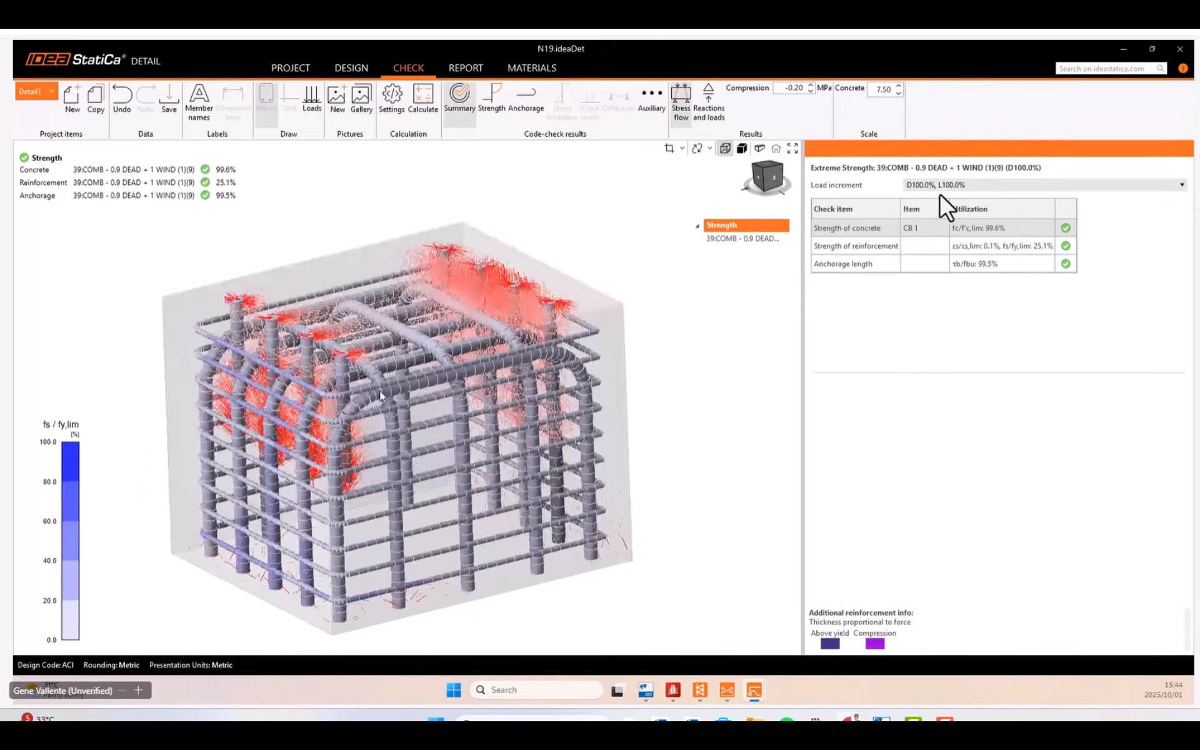
pyautogui.moveTo(448, 401); pyautogui.dragTo(465, 405, button='middle')
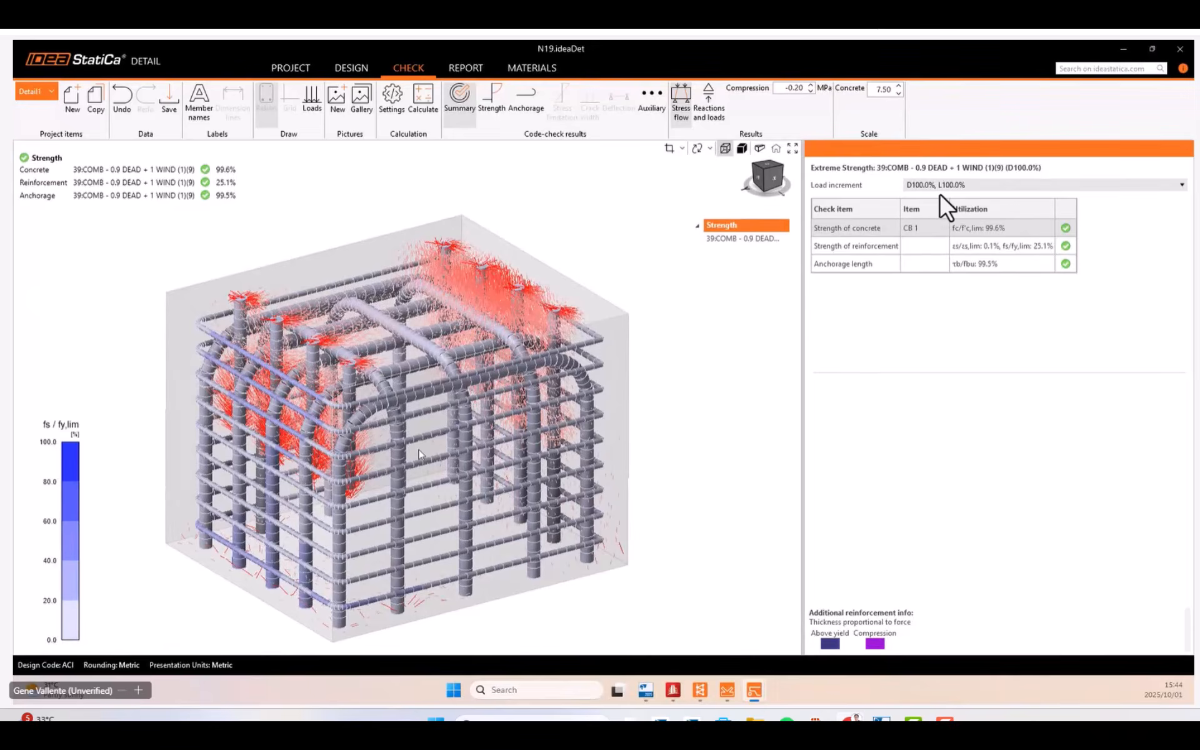
pyautogui.moveTo(418, 449); pyautogui.dragTo(434, 380, button='middle')
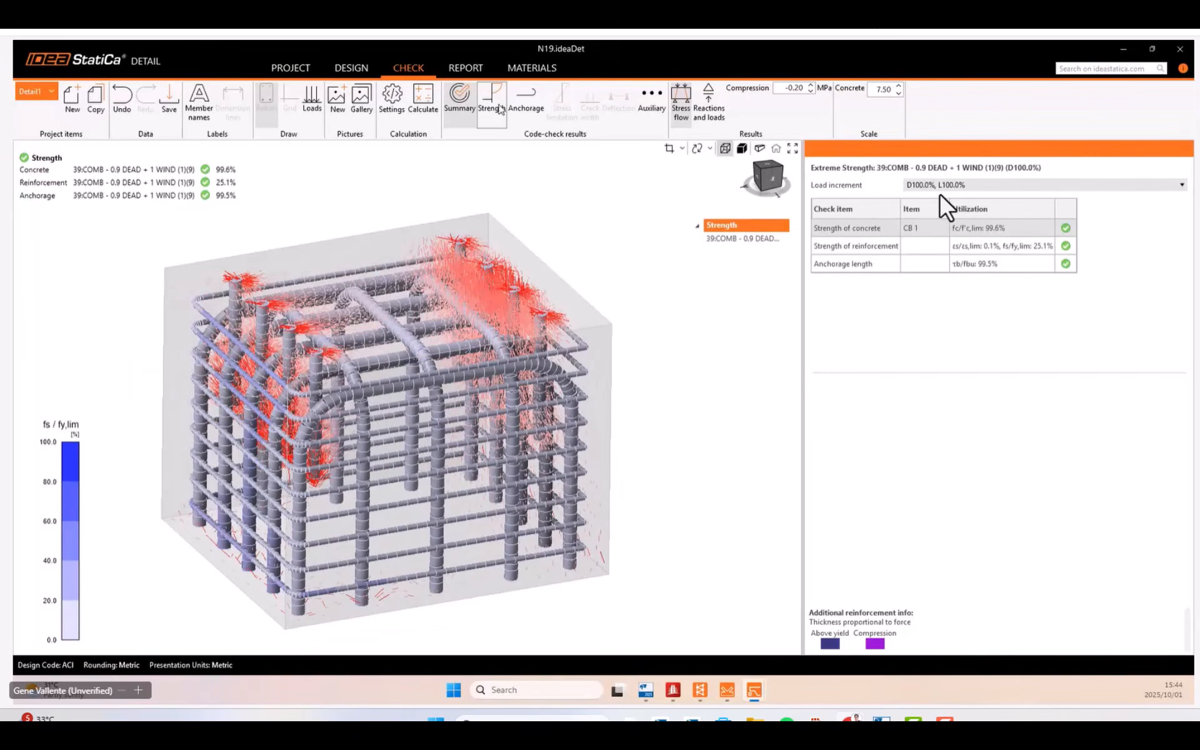
# Display the concrete strength results as equivalent stress fc,eq and view them on the Section1 cut.
pyautogui.click(494, 103)
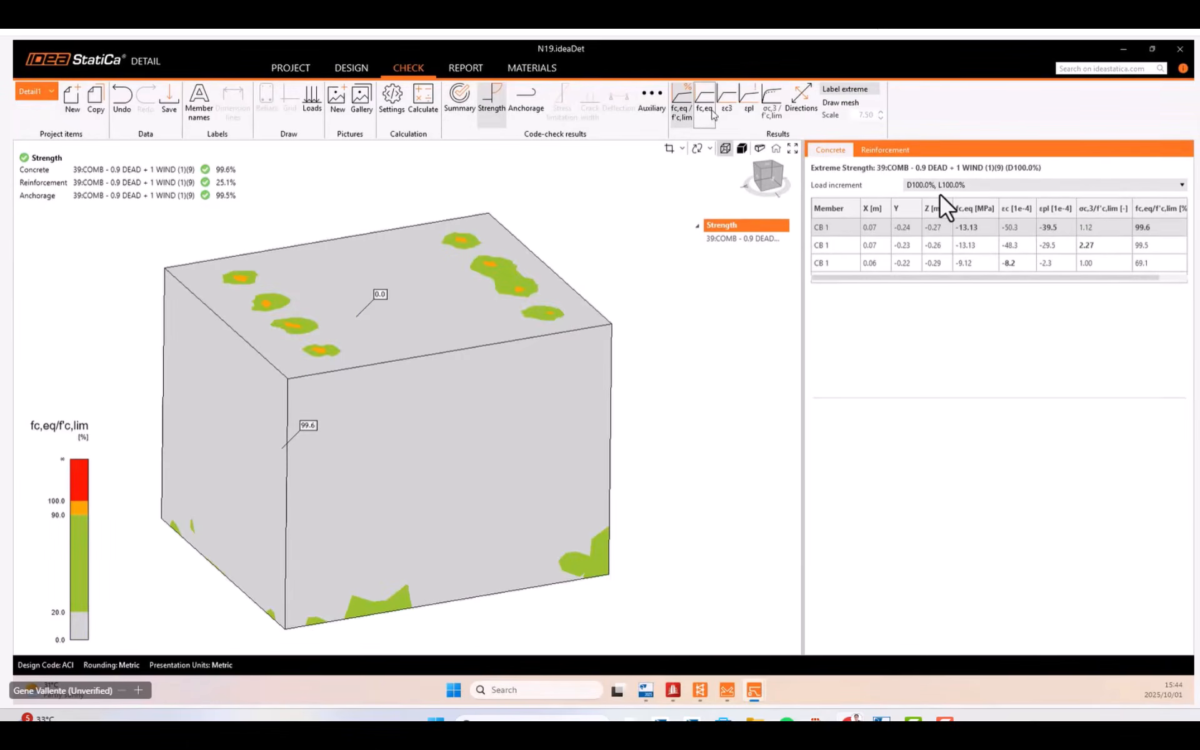
pyautogui.click(708, 112)
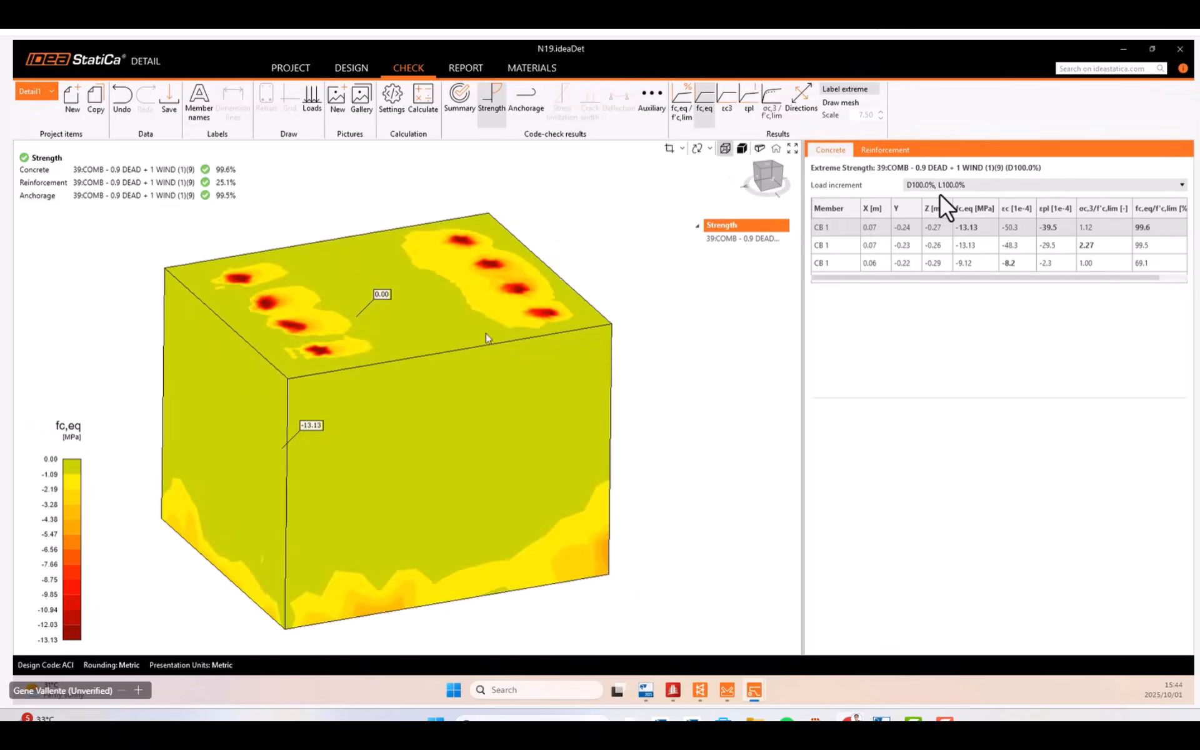
pyautogui.scroll(-2, 488, 338)
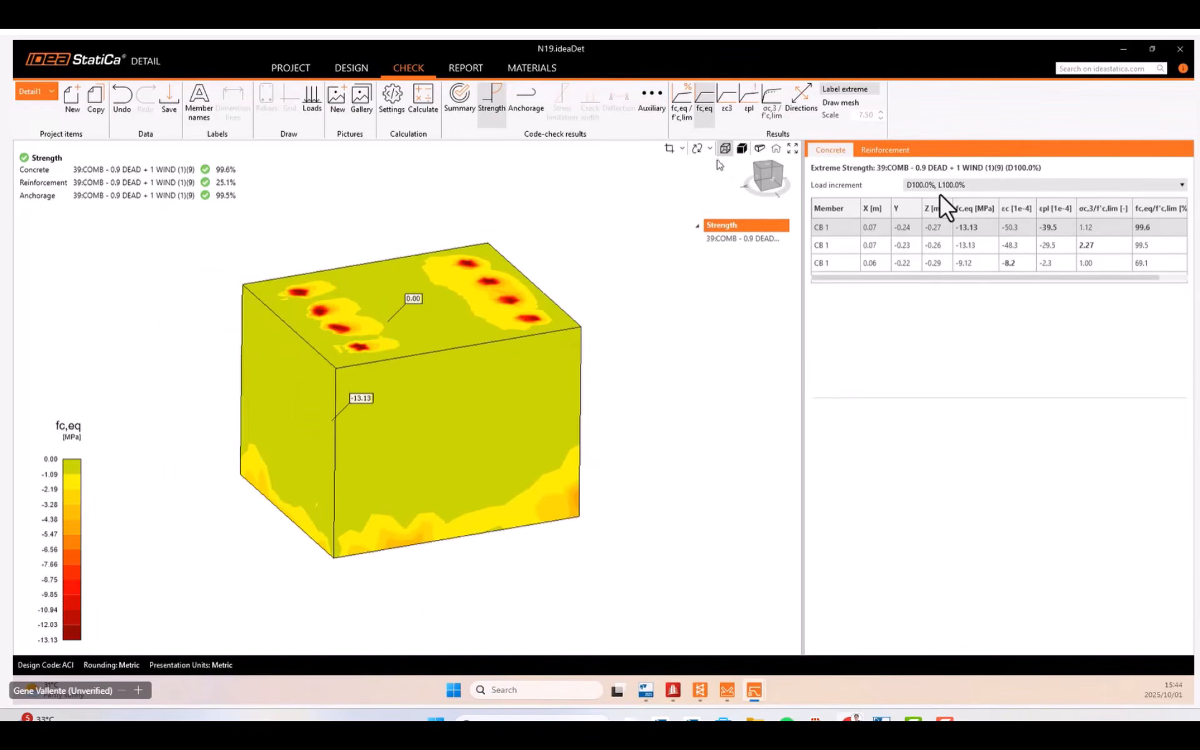
pyautogui.click(680, 155)
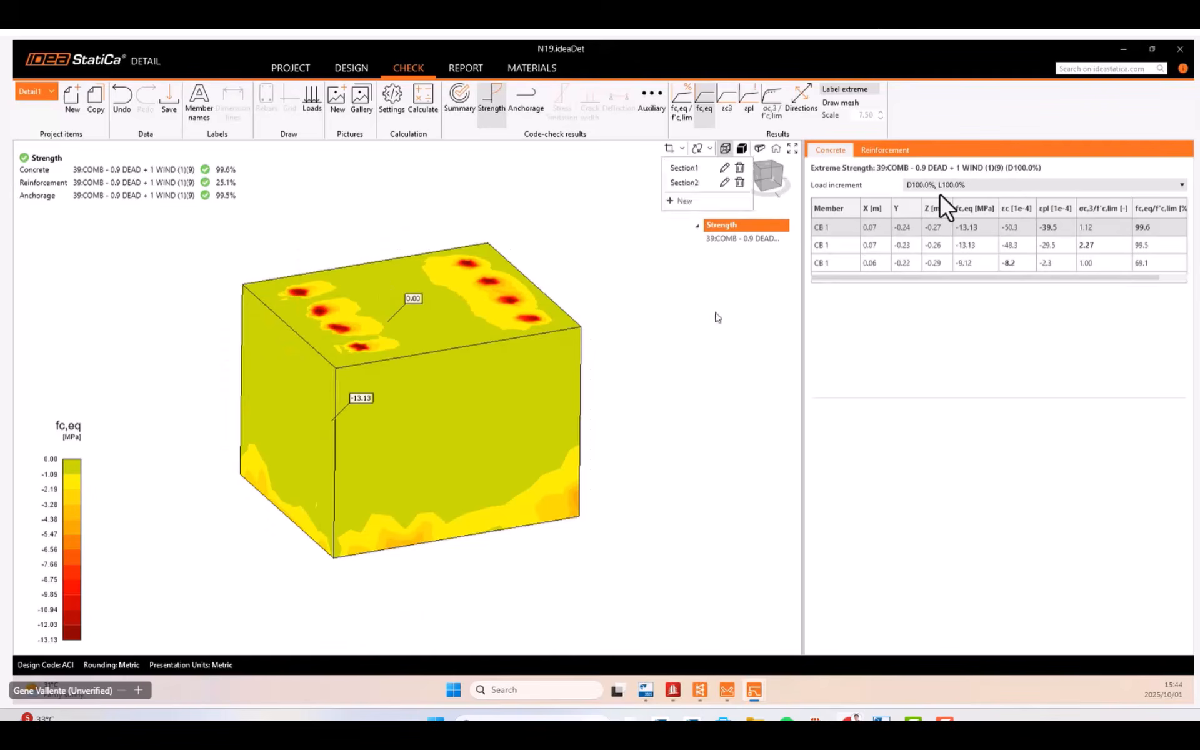
pyautogui.click(690, 180)
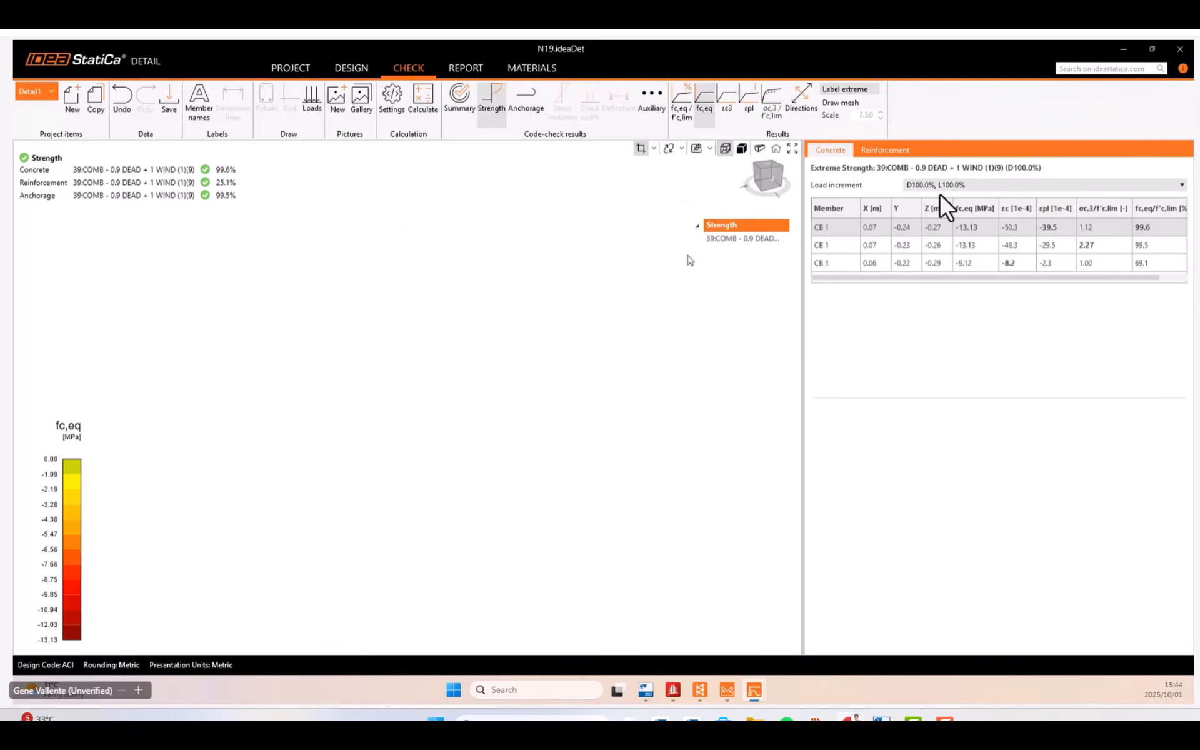
pyautogui.scroll(3, 402, 381)
pyautogui.scroll(-3, 357, 360)
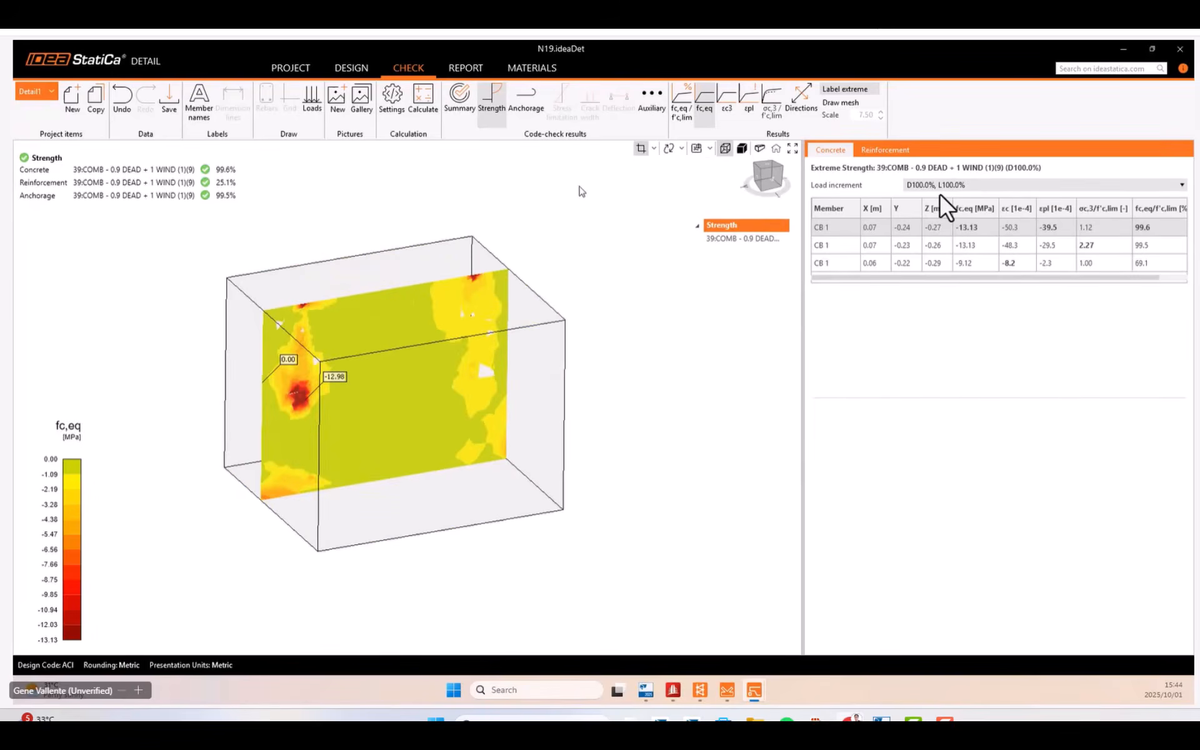
# Switch the fc,eq stress plot to the Section2 cut and inspect the stresses along the anchor row.
pyautogui.click(652, 153)
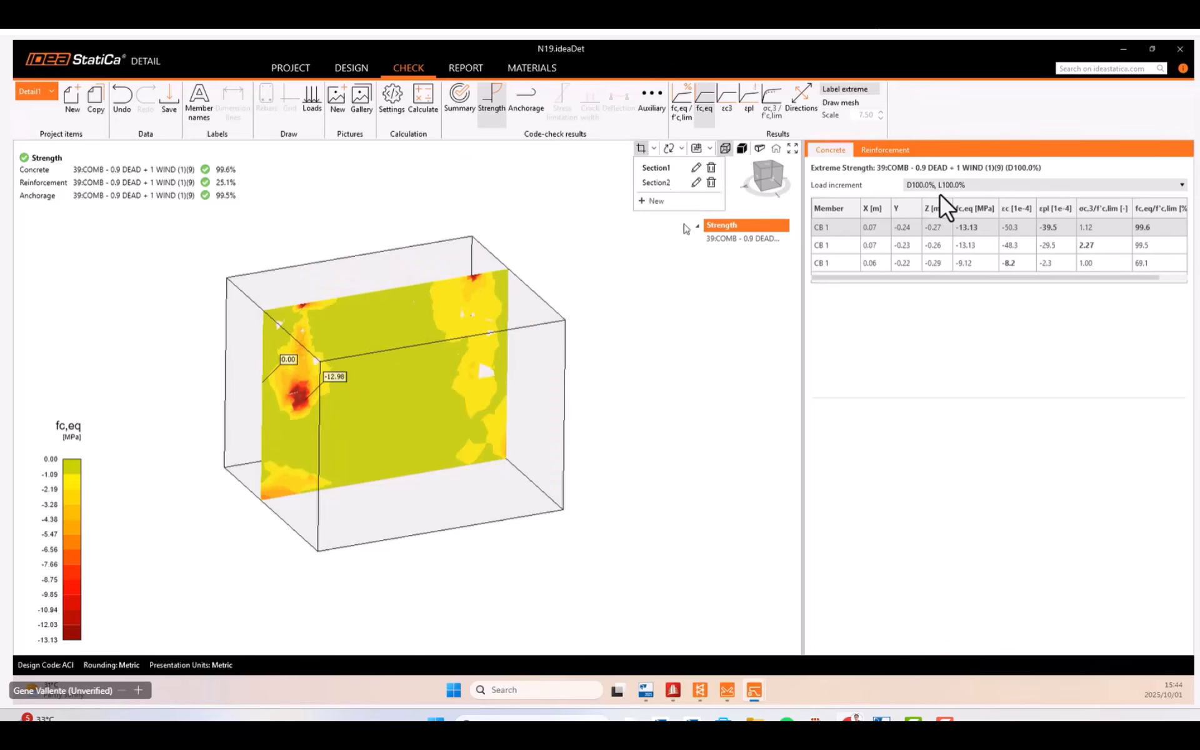
pyautogui.click(651, 179)
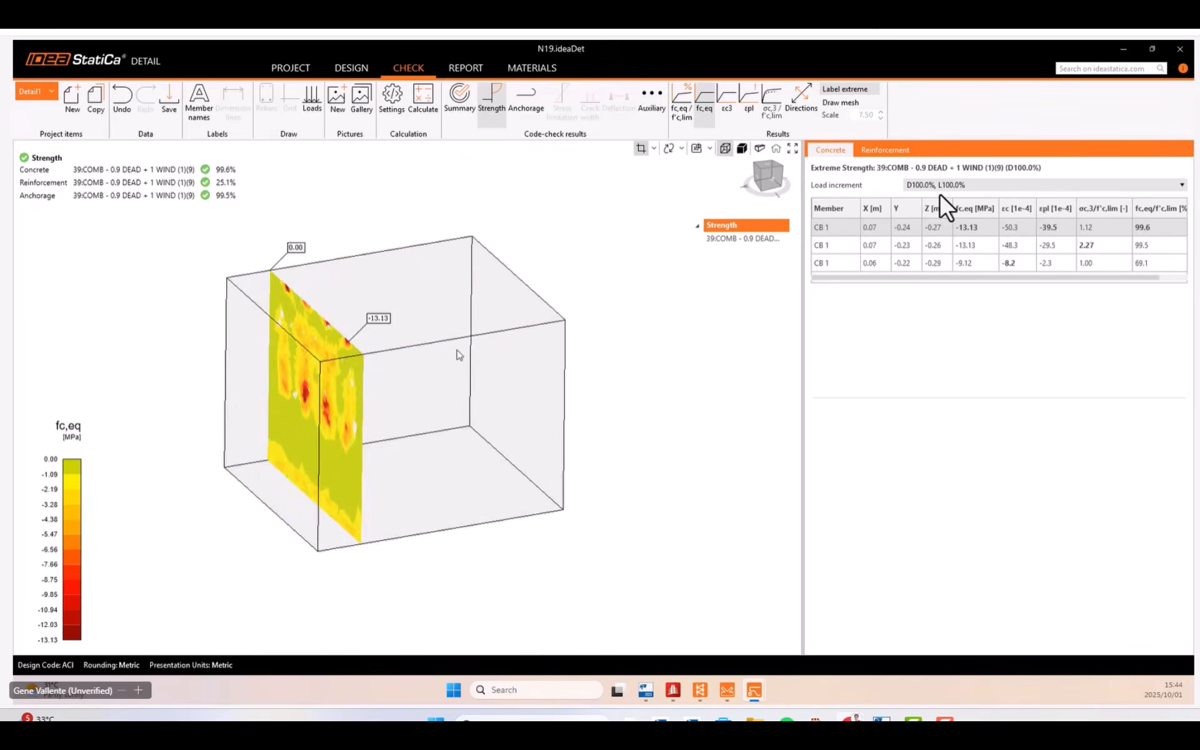
pyautogui.moveTo(393, 415)
pyautogui.mouseDown(button='right')
pyautogui.moveTo(303, 364)
pyautogui.moveTo(544, 369)
pyautogui.mouseUp(button='right')
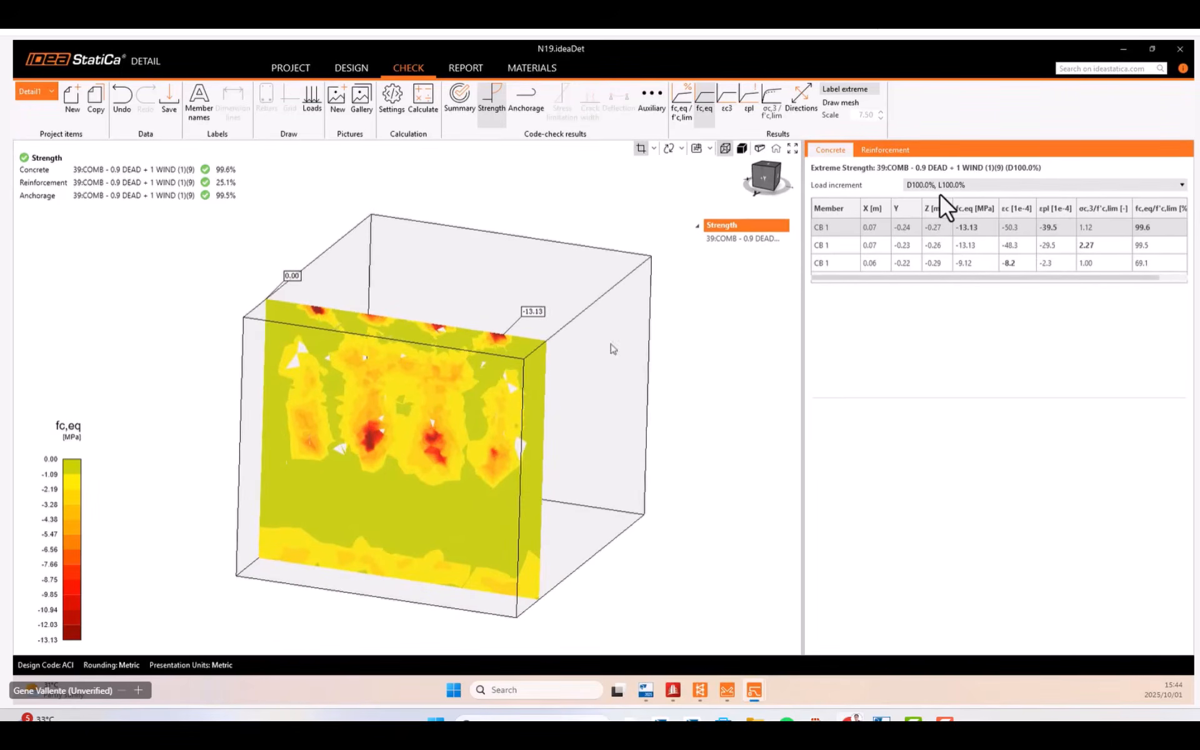
pyautogui.scroll(-2, 631, 317)
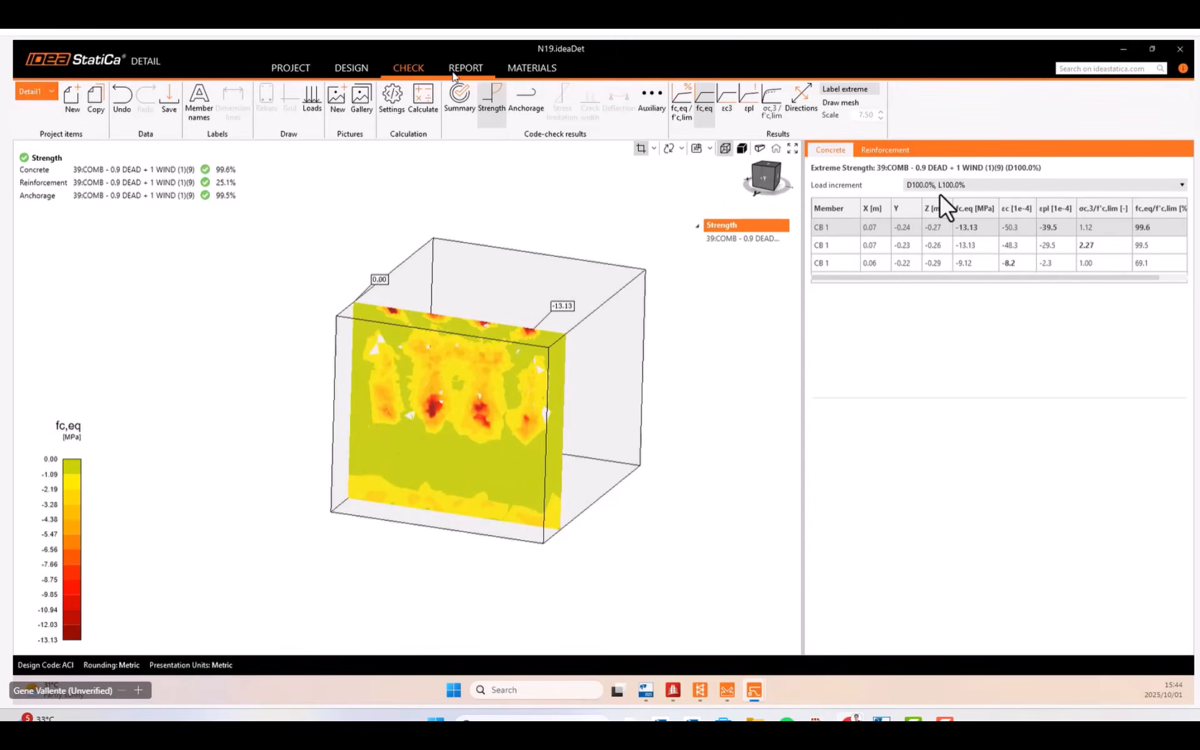
# Review the reinforcement strength results and the anchorage bond stress results of the bars and anchors.
pyautogui.click(885, 150)
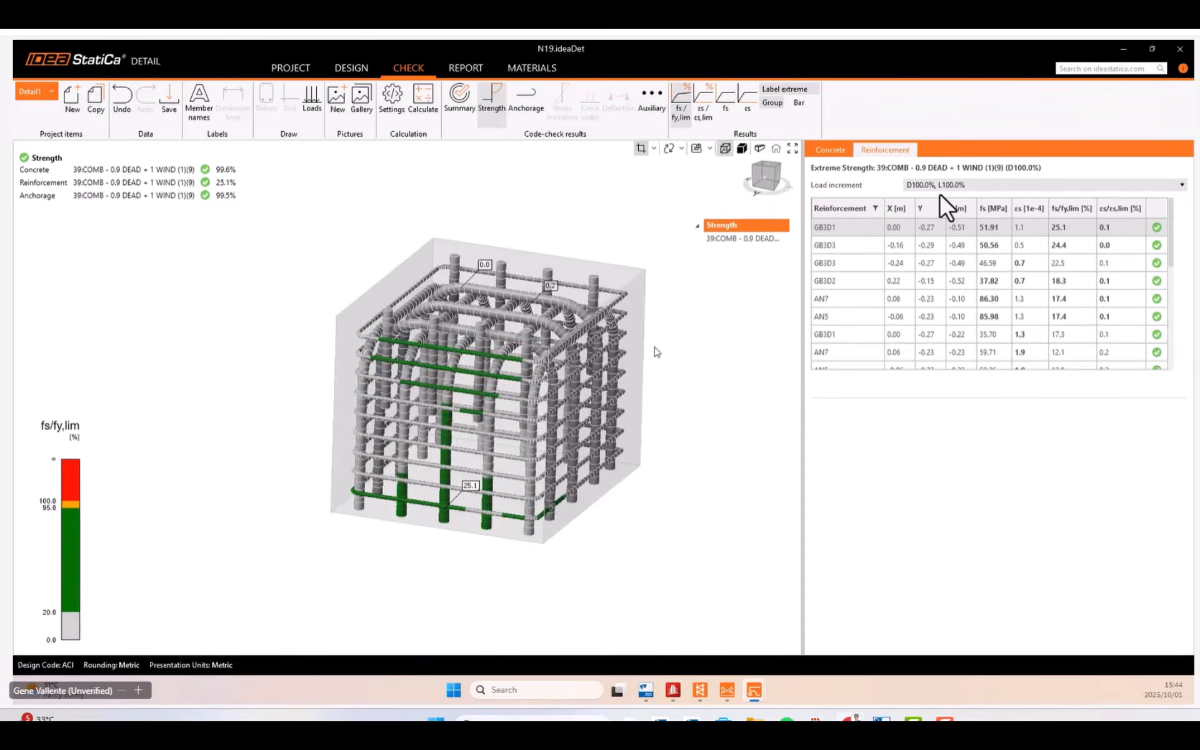
pyautogui.moveTo(545, 390)
pyautogui.mouseDown(button='middle')
pyautogui.moveTo(507, 395)
pyautogui.moveTo(468, 359)
pyautogui.moveTo(507, 371)
pyautogui.mouseUp(button='middle')
pyautogui.click(520, 123)
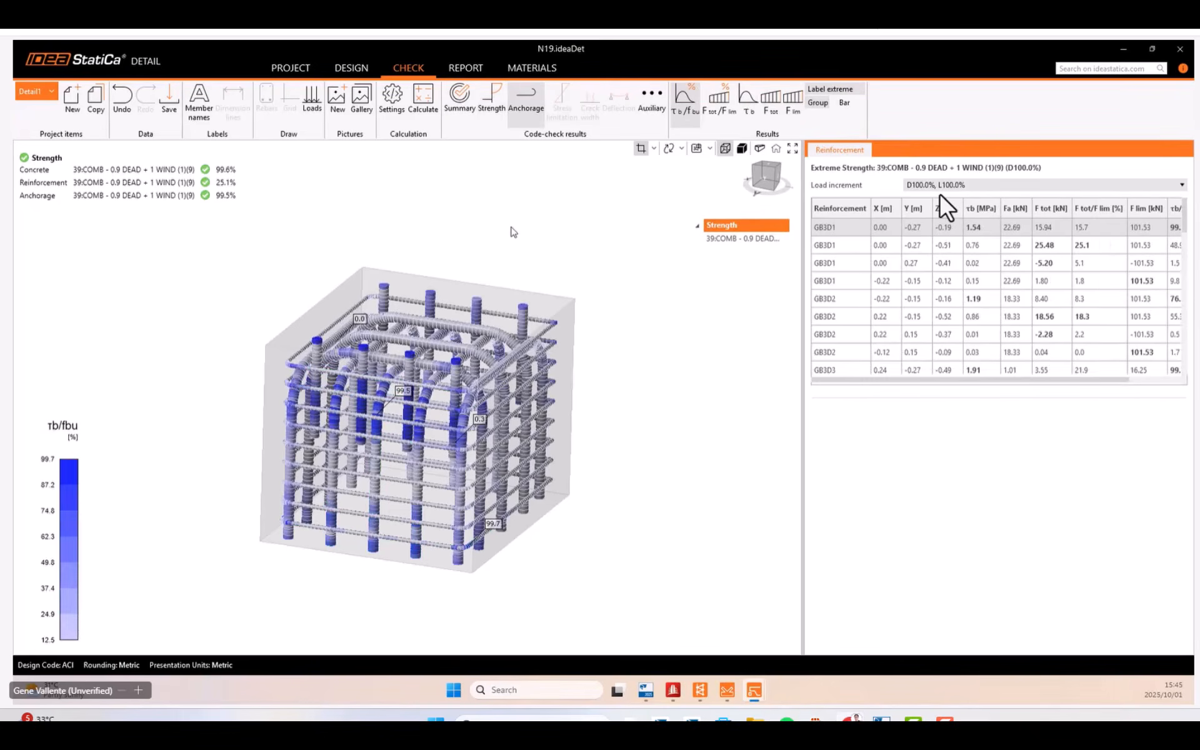
pyautogui.scroll(2, 385, 404)
pyautogui.scroll(-2, 418, 376)
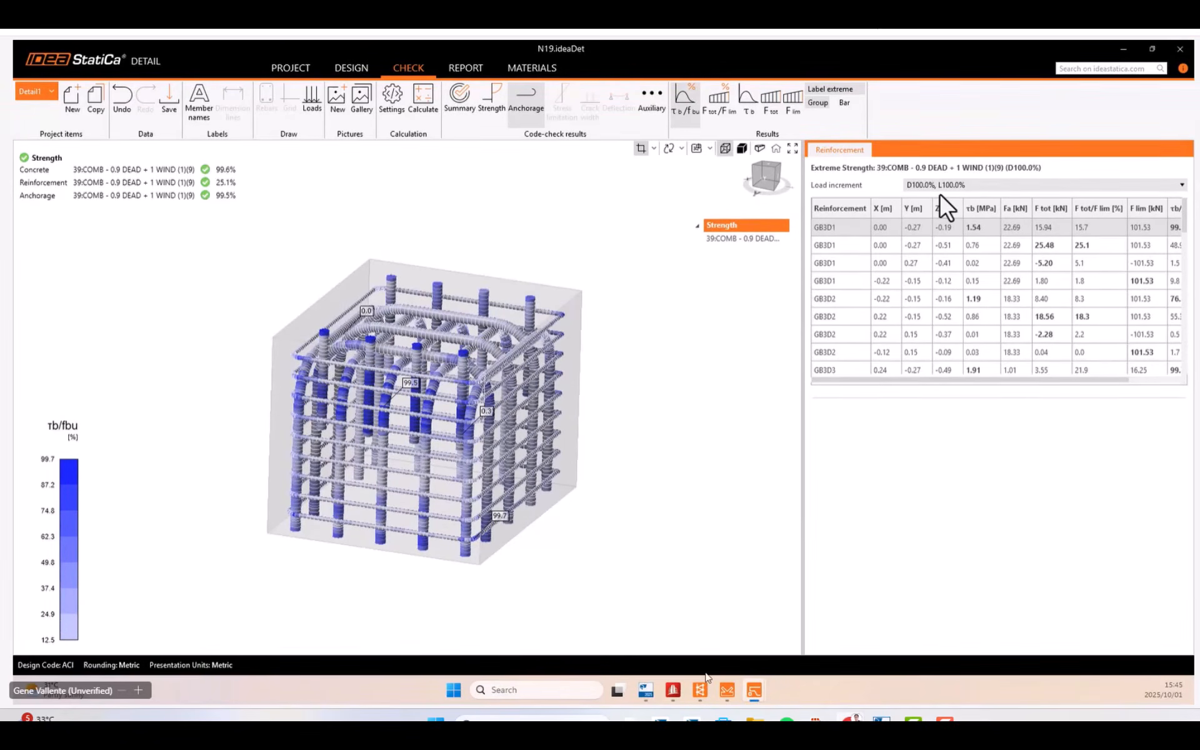
# Switch to the IdeaStatiCa-TS_STAAD_Integration_x project in IDEA StatiCa Checkbot and view the whole frame.
pyautogui.moveTo(700, 687)
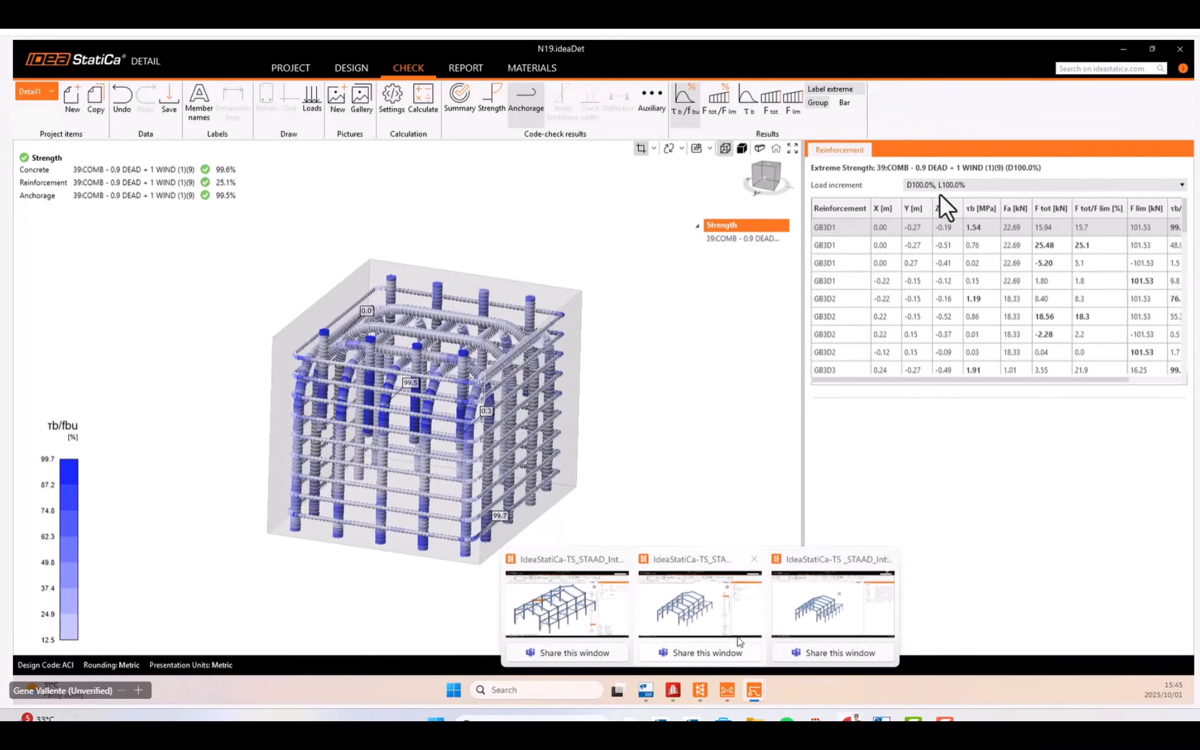
pyautogui.click(569, 622)
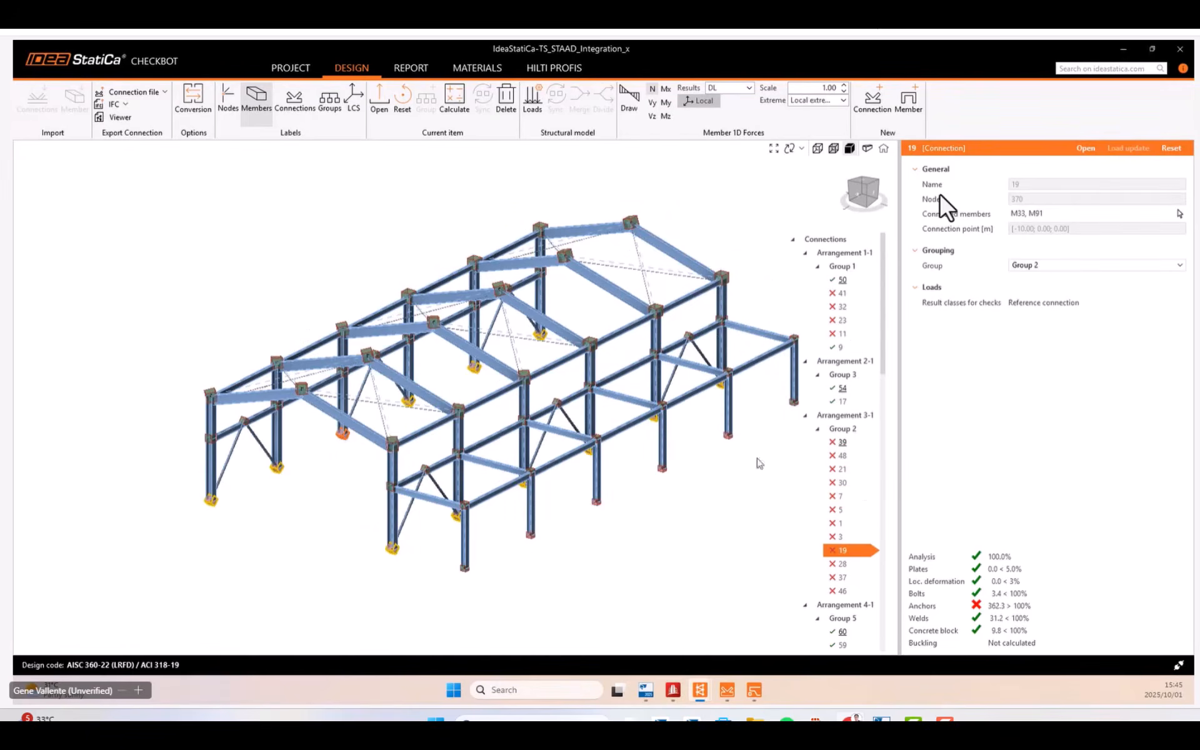
pyautogui.moveTo(758, 461); pyautogui.dragTo(712, 476, button='middle')
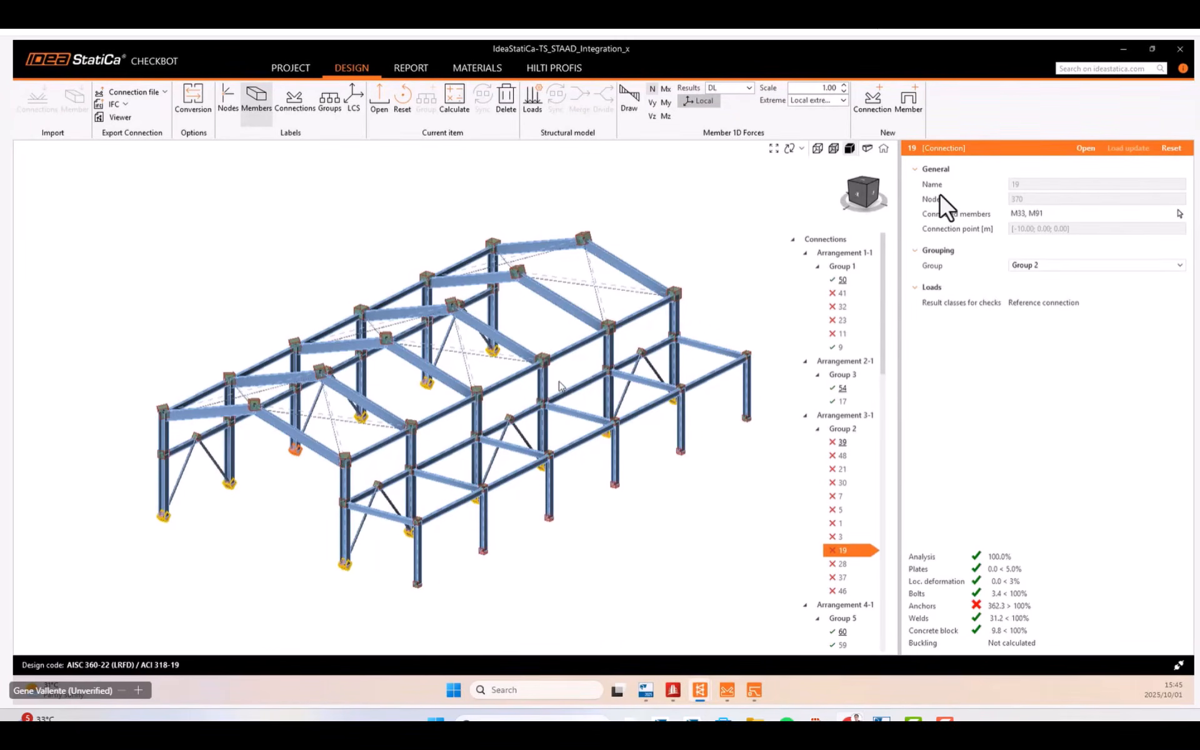
pyautogui.moveTo(559, 381); pyautogui.dragTo(548, 358, button='middle')
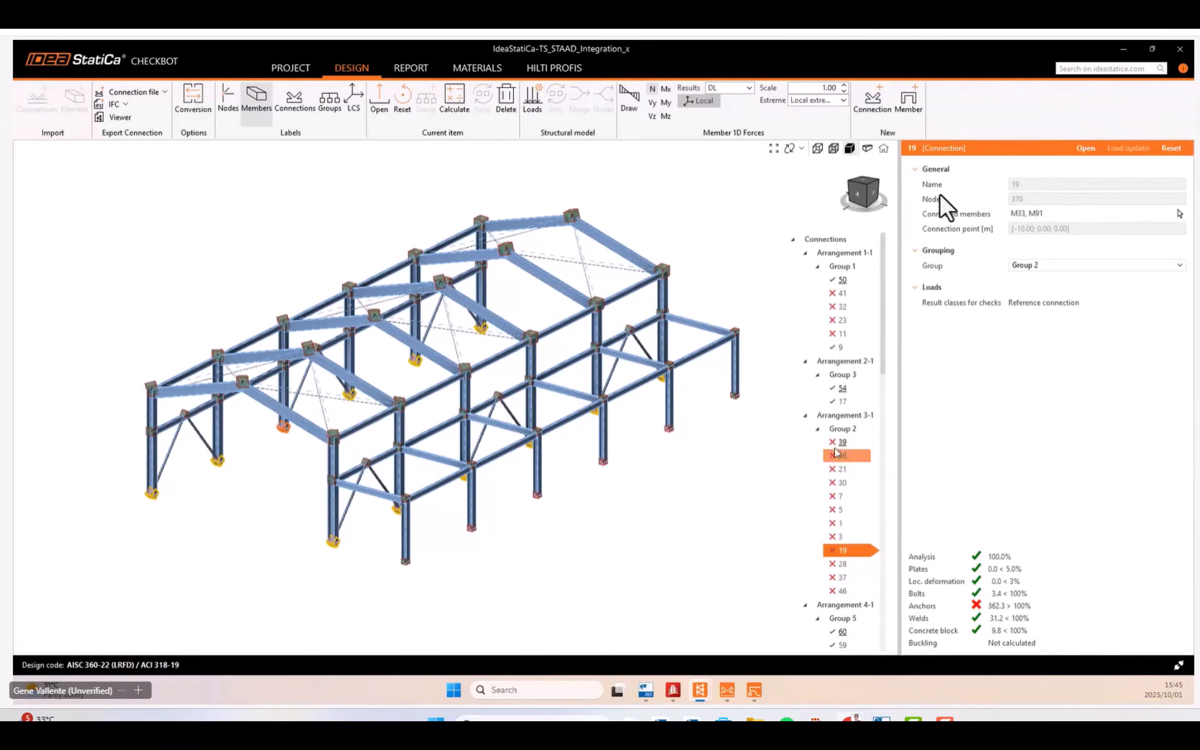
# Review the checks of column base connection 50 in Group 1 and of ridge connection 13 in the model.
pyautogui.scroll(-1, 861, 453)
pyautogui.scroll(1, 862, 454)
pyautogui.click(842, 280)
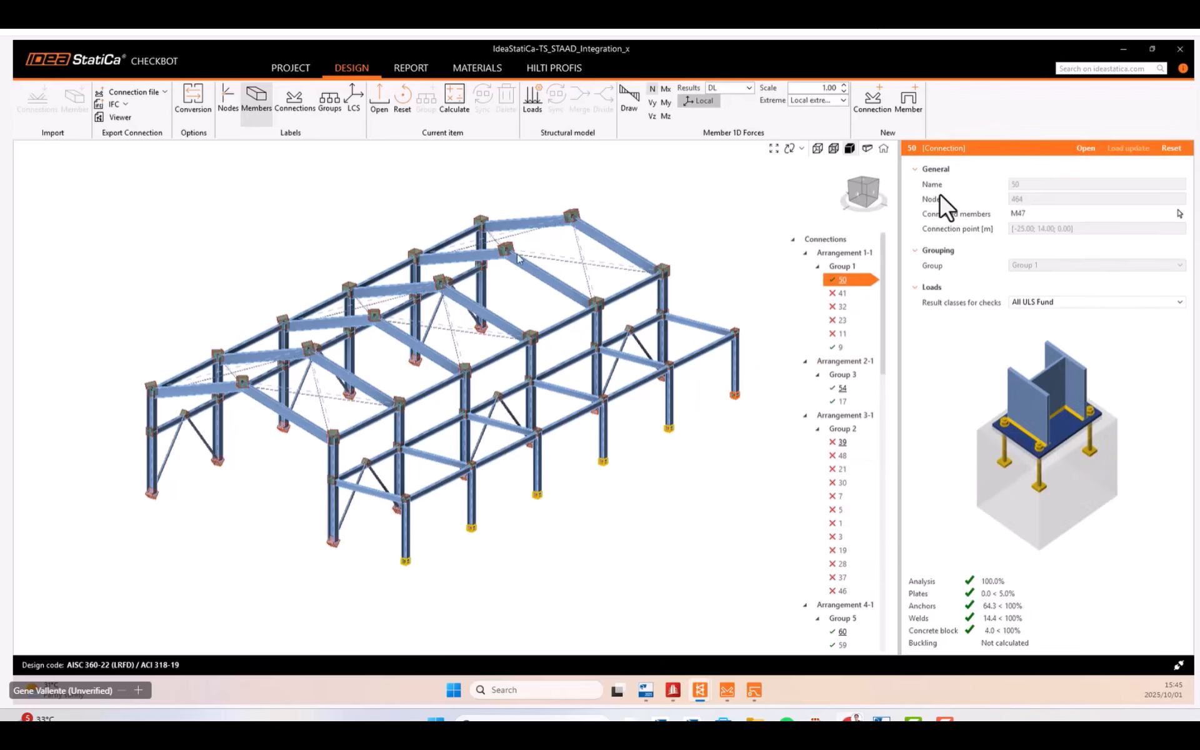
pyautogui.scroll(3, 512, 243)
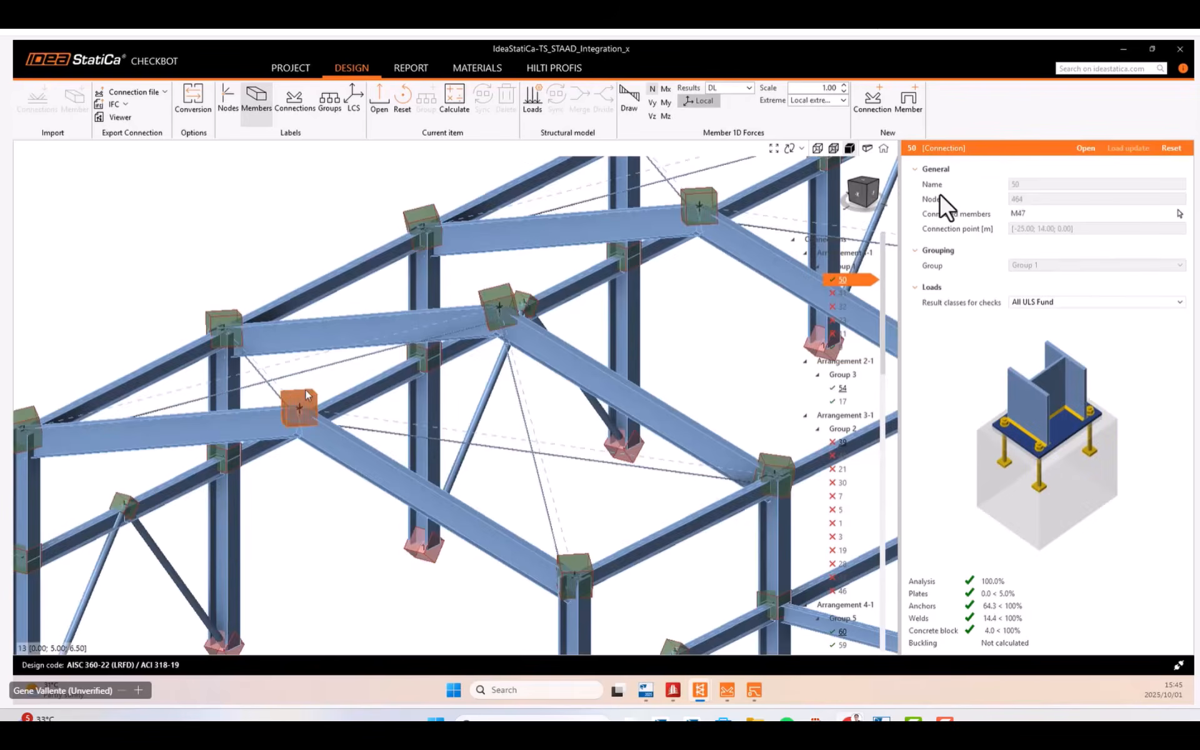
pyautogui.click(307, 395)
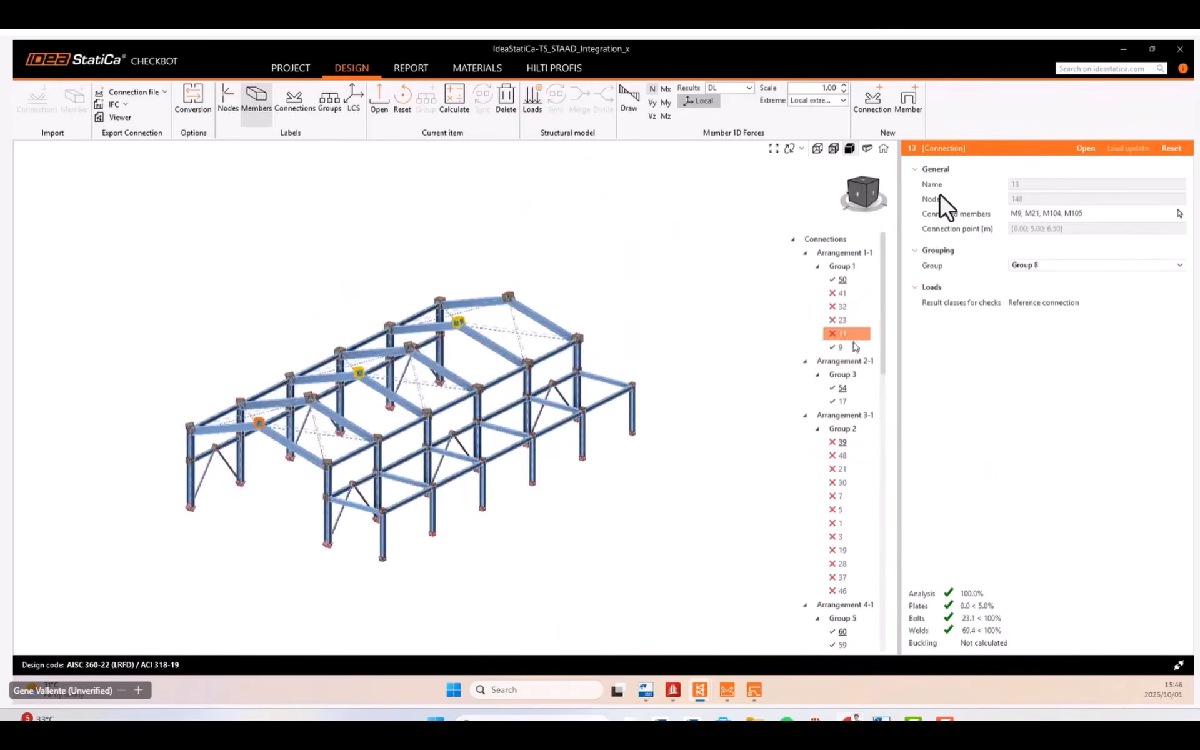
# Browse the connection groups and review Group 2 and its reference connection 39.
pyautogui.scroll(2, 814, 353)
pyautogui.moveTo(883, 294); pyautogui.dragTo(901, 490)
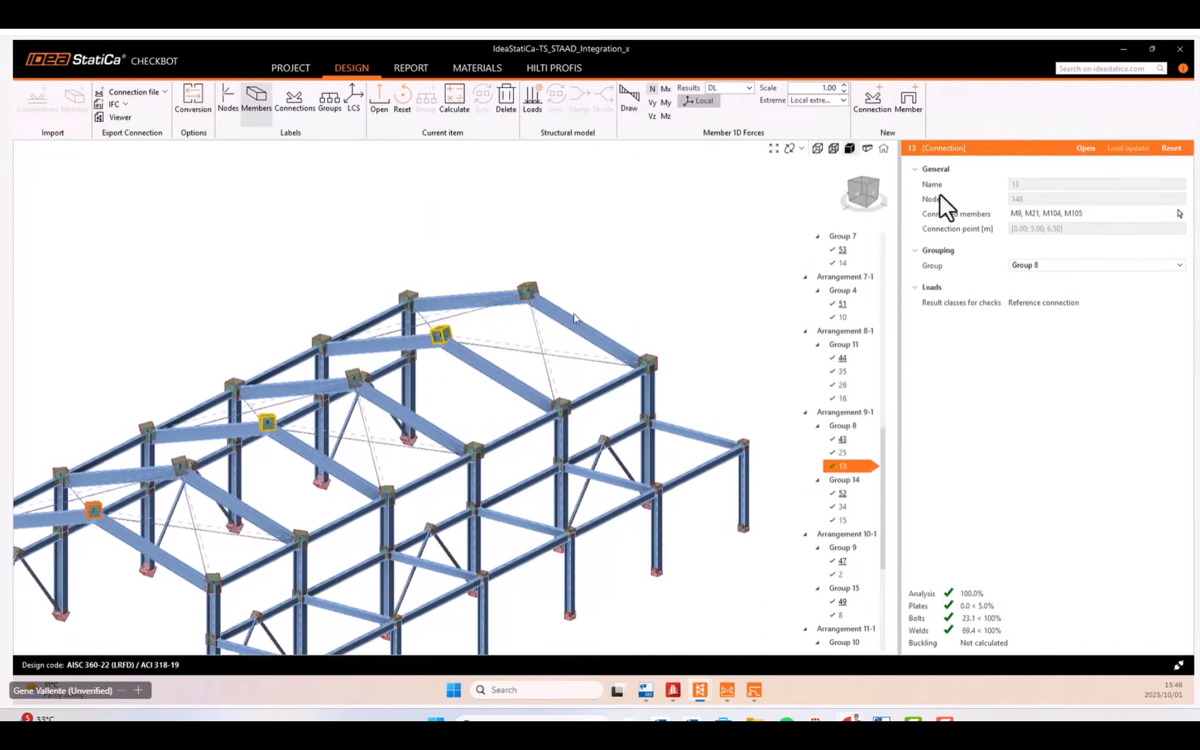
pyautogui.scroll(6, 863, 388)
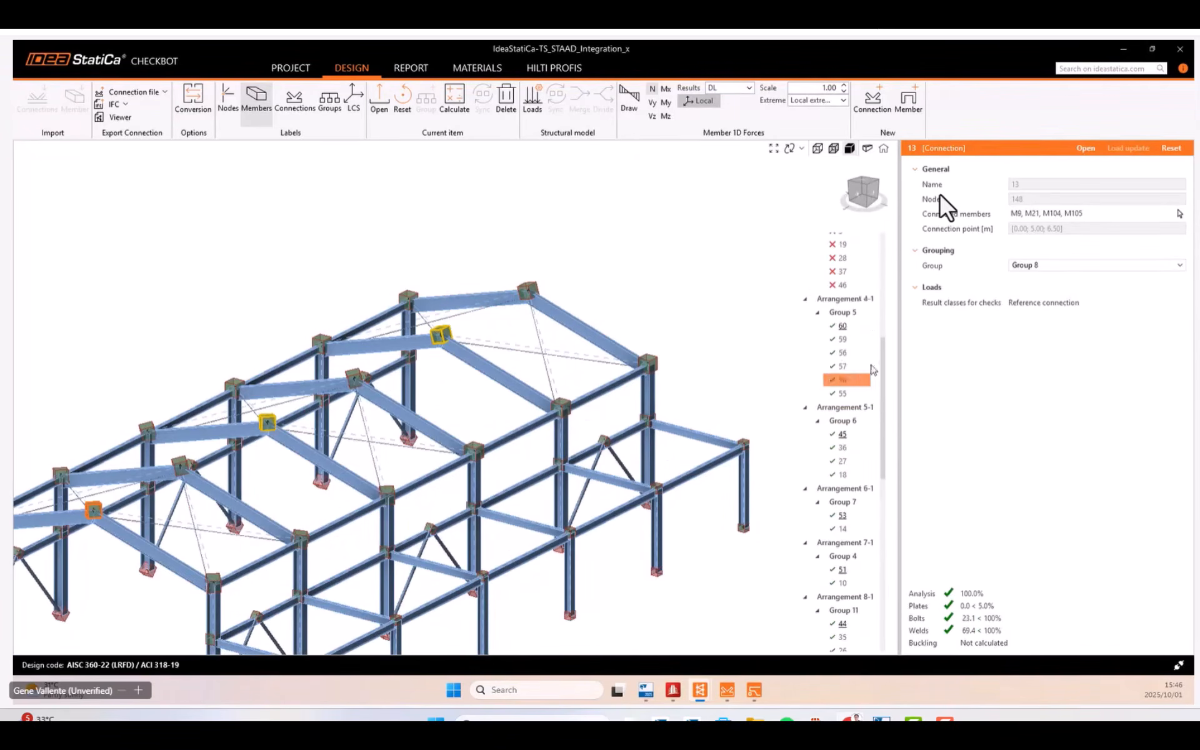
pyautogui.scroll(7, 846, 356)
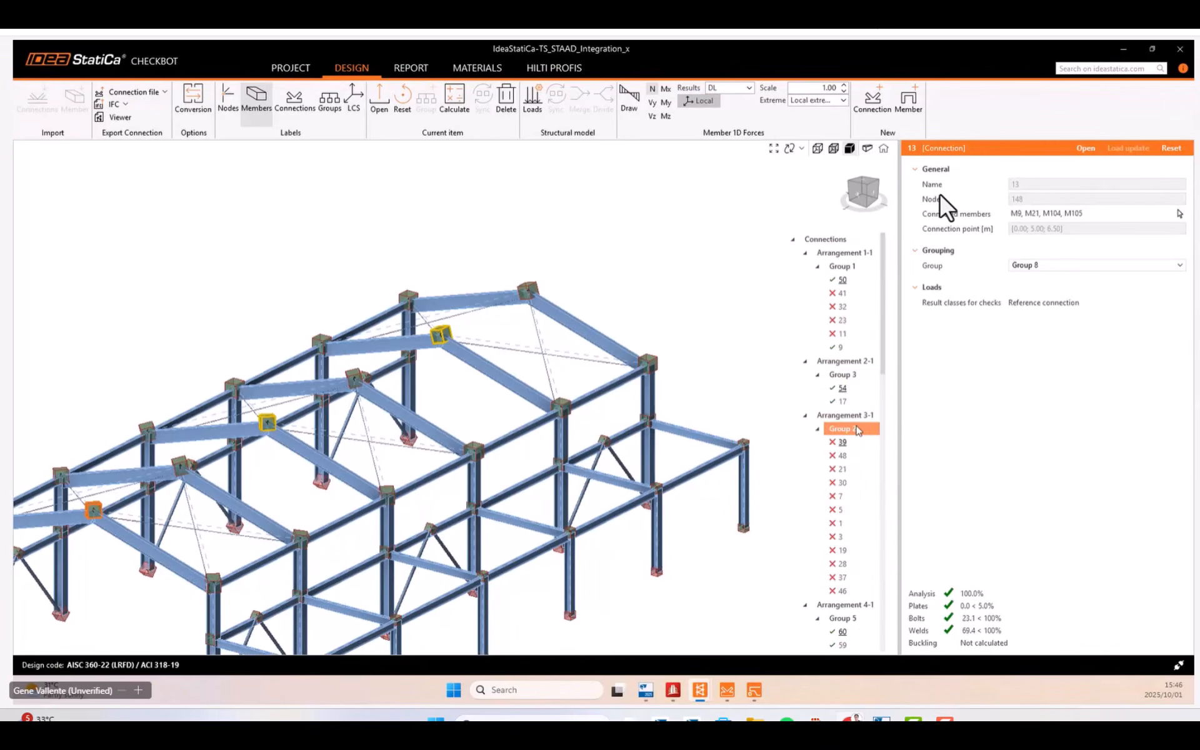
pyautogui.click(843, 429)
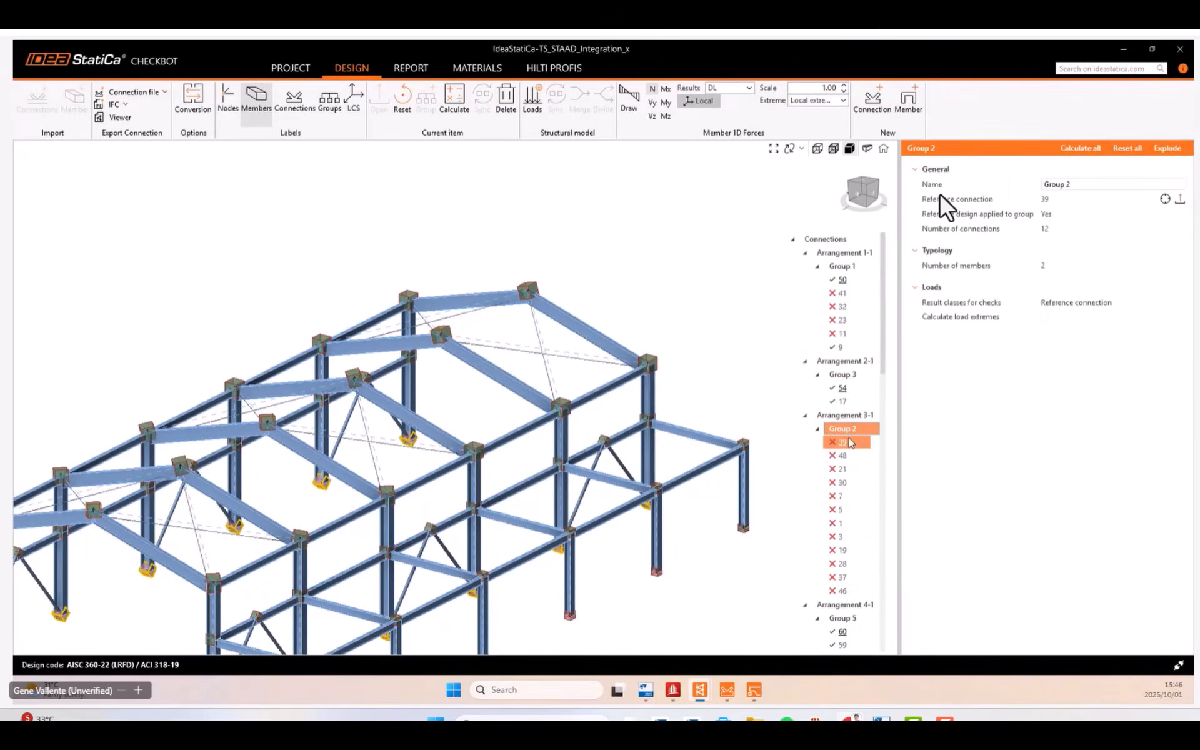
pyautogui.click(854, 448)
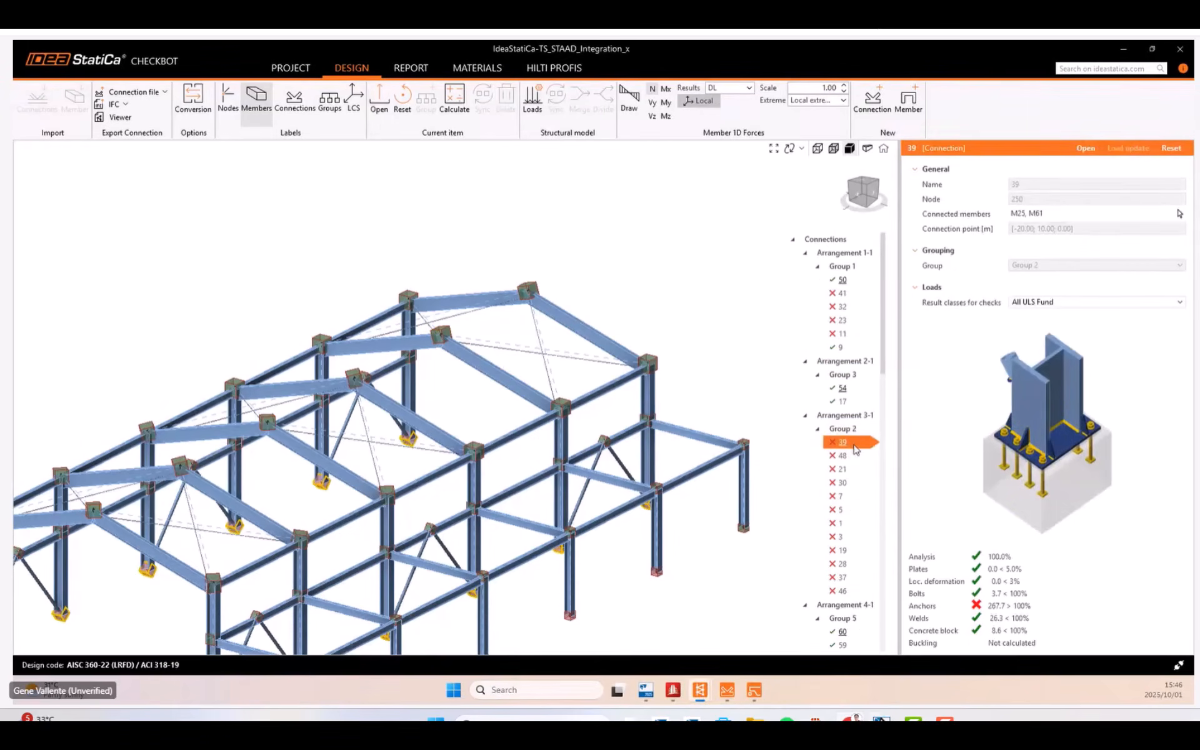
# Select all connections of Group 2, from 39 to 46, and export them as a single IFC file.
pyautogui.scroll(-3, 857, 452)
pyautogui.click(881, 720)
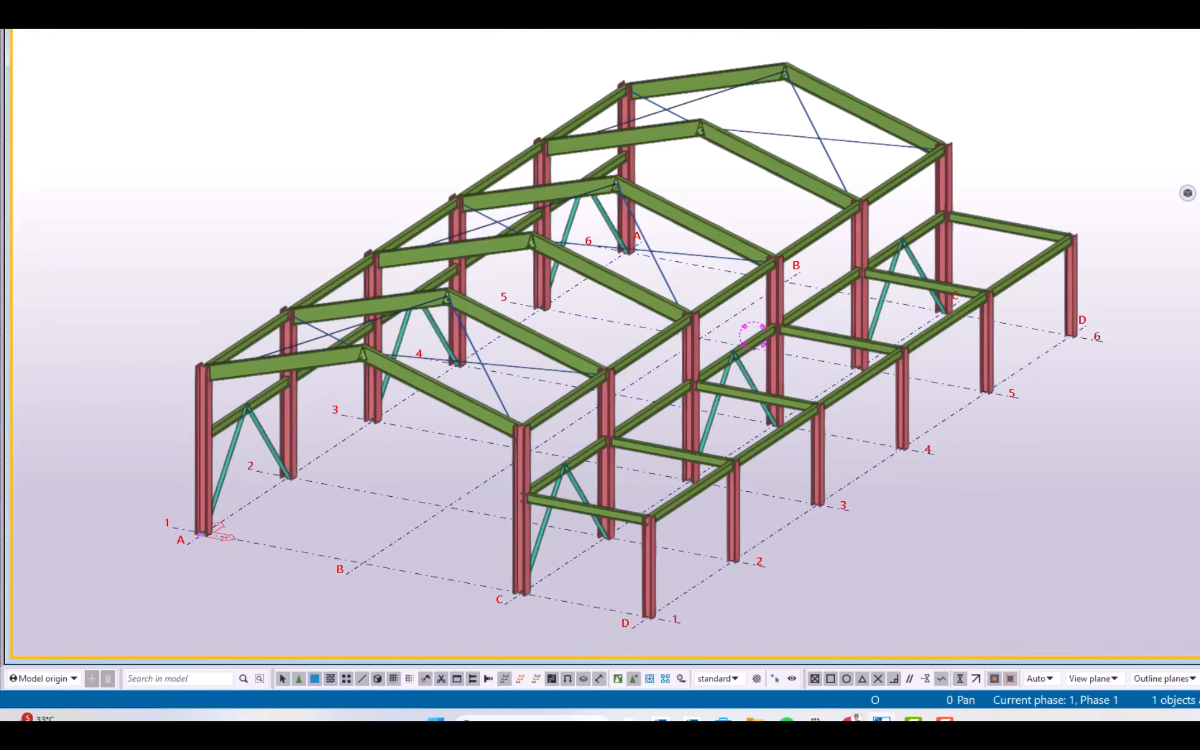
pyautogui.click(881, 720)
pyautogui.rightClick(861, 360)
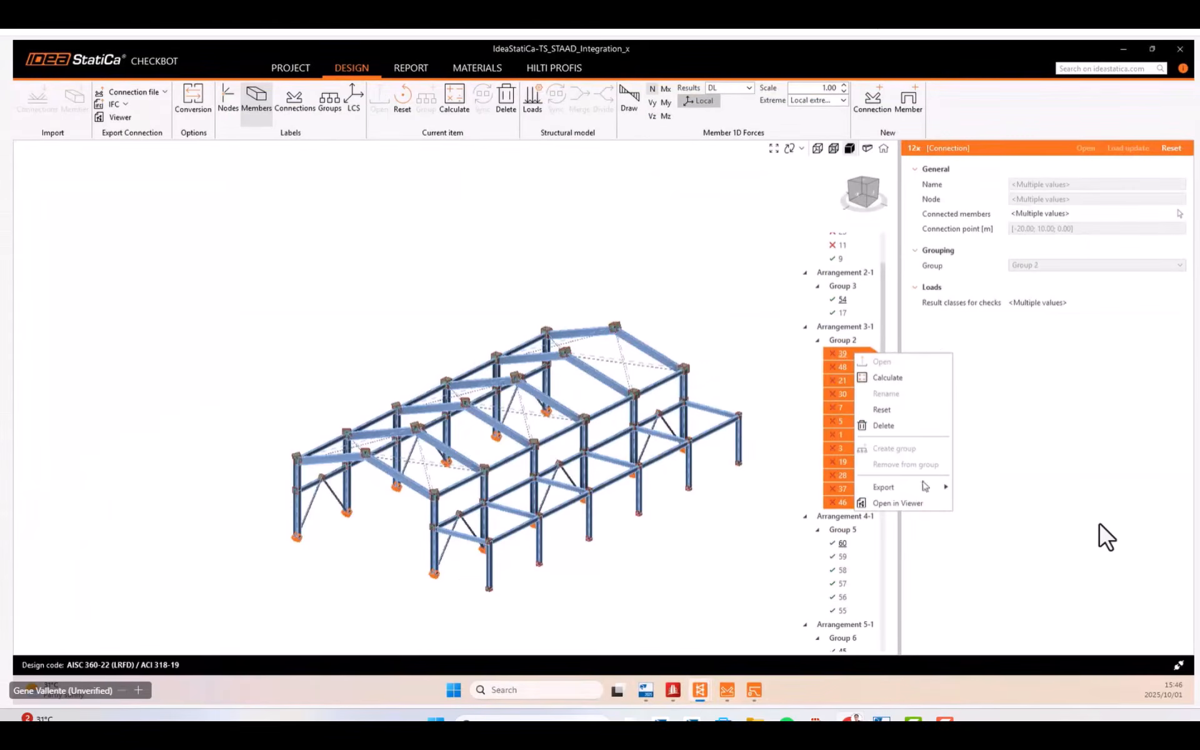
pyautogui.moveTo(924, 486)
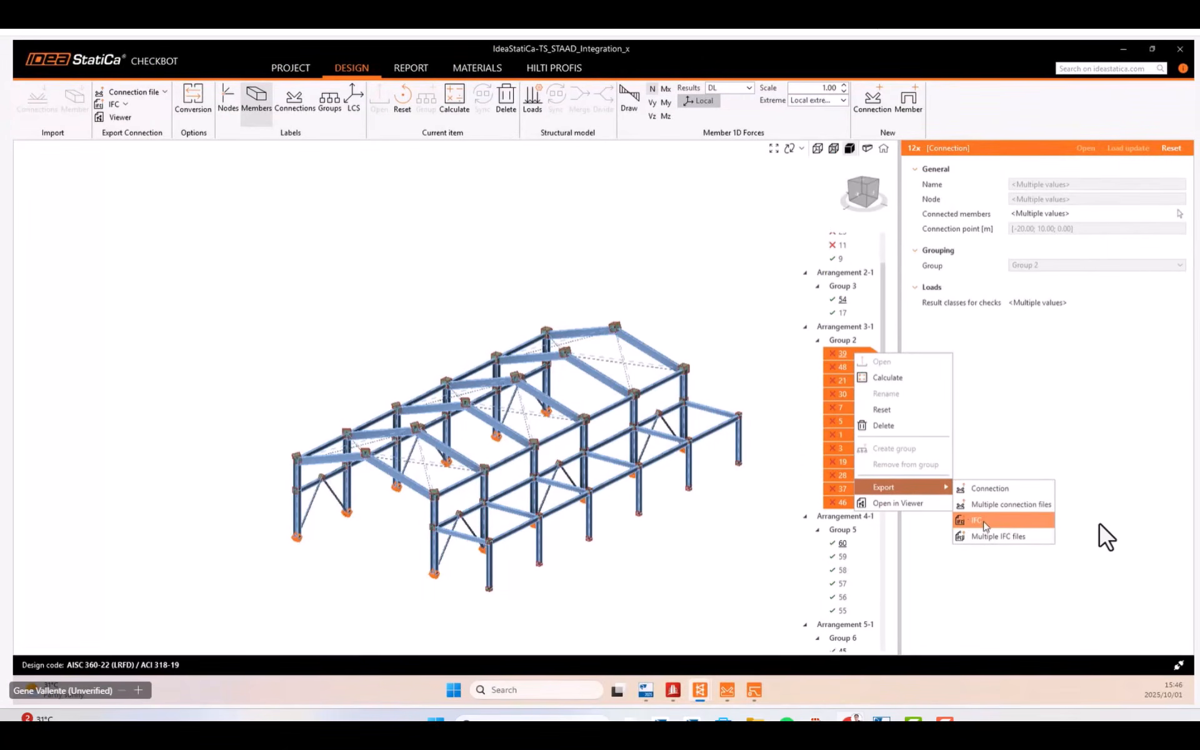
pyautogui.click(984, 528)
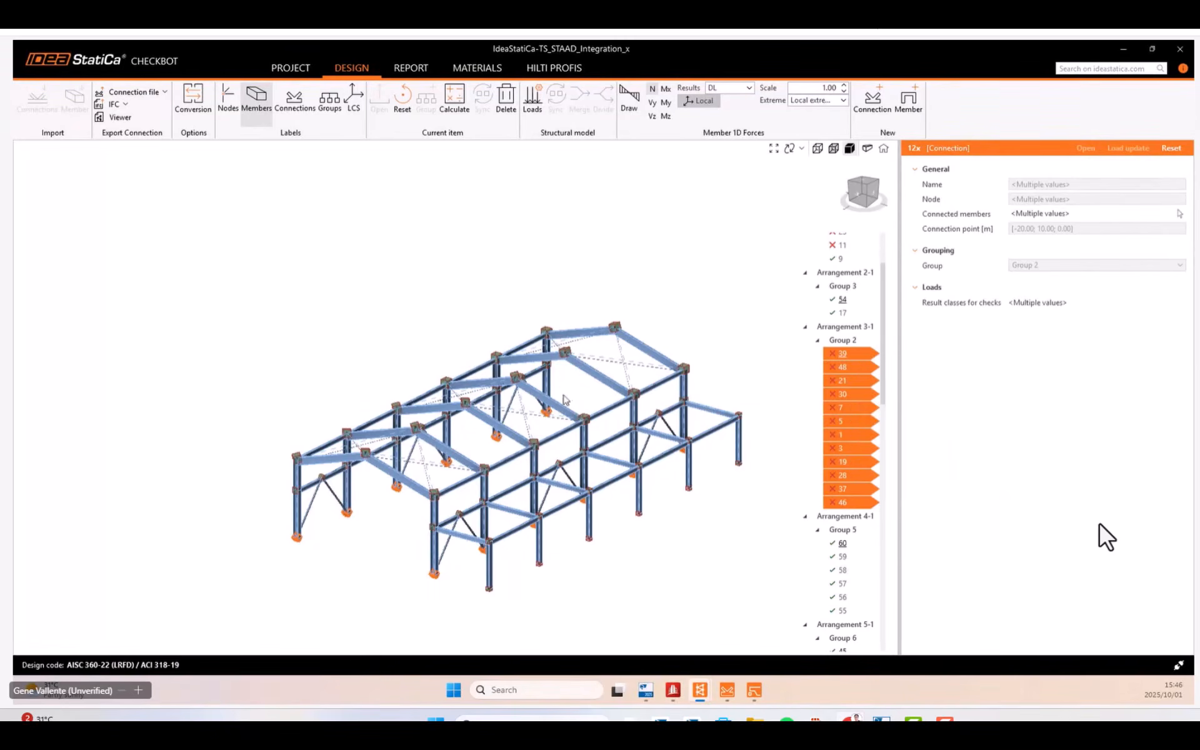
pyautogui.scroll(3, 563, 394)
pyautogui.moveTo(563, 394); pyautogui.dragTo(500, 342, button='middle')
pyautogui.scroll(-3, 506, 338)
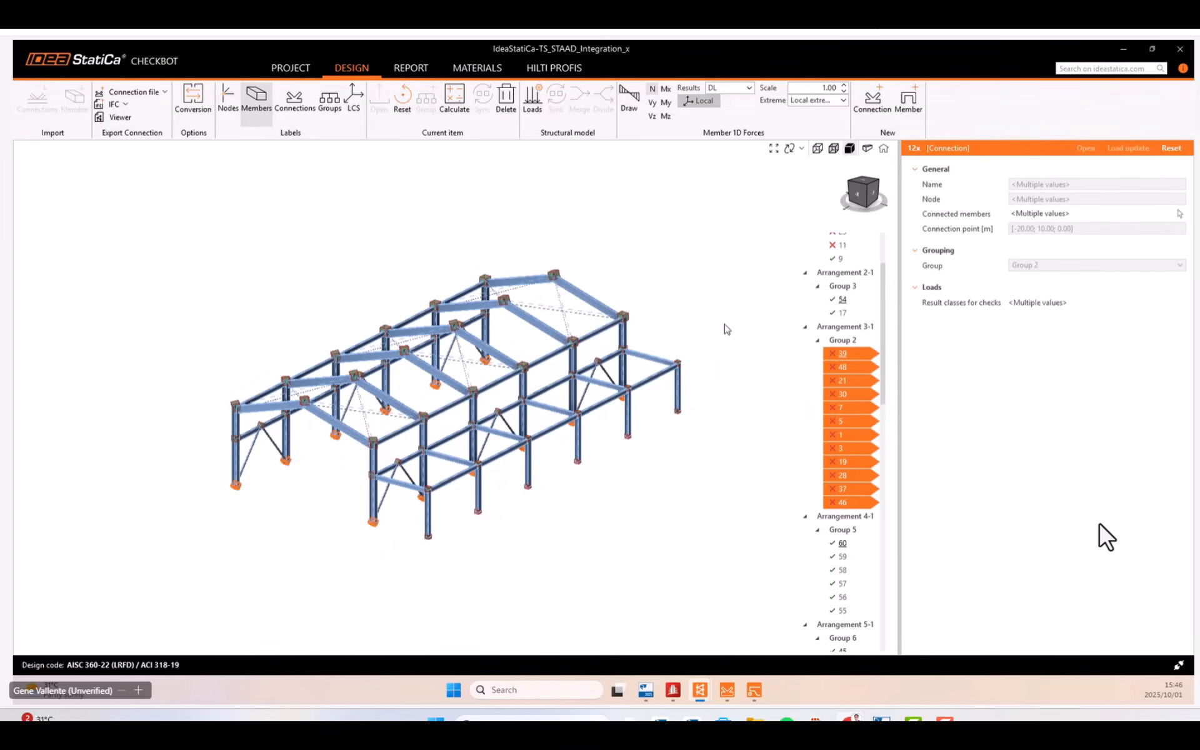
pyautogui.scroll(3, 520, 391)
pyautogui.moveTo(521, 391); pyautogui.dragTo(538, 373, button='middle')
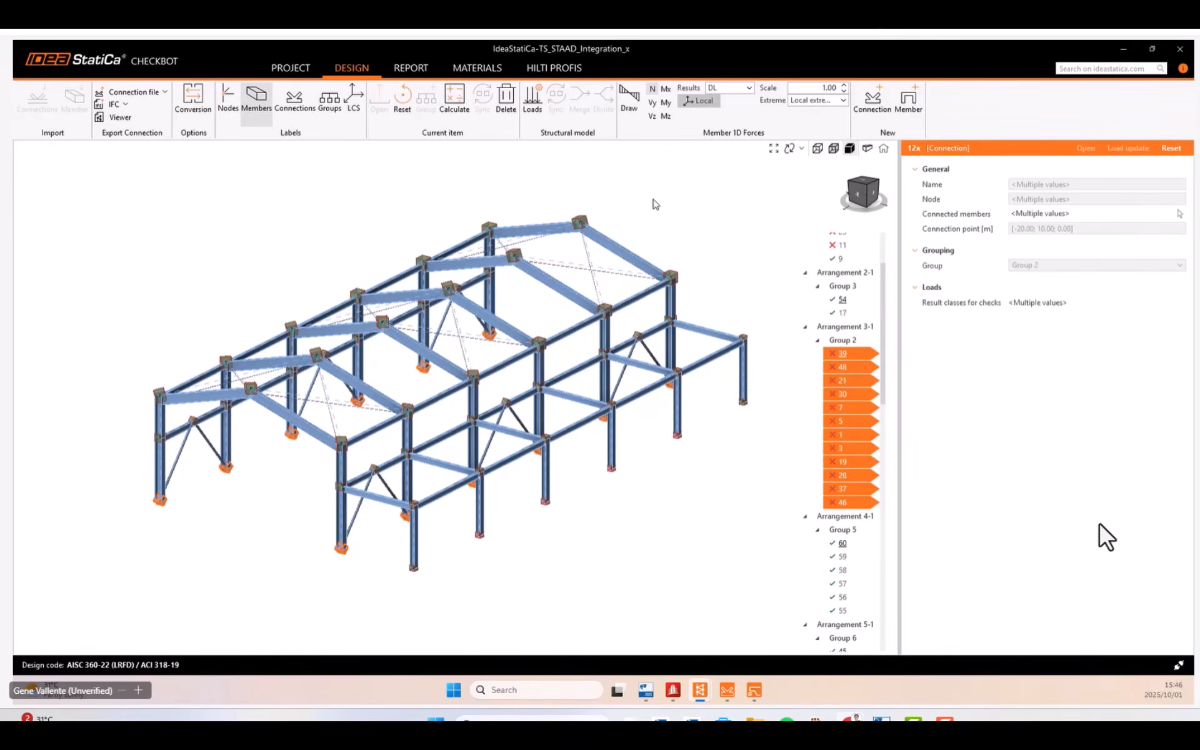
pyautogui.moveTo(653, 199); pyautogui.dragTo(659, 198, button='middle')
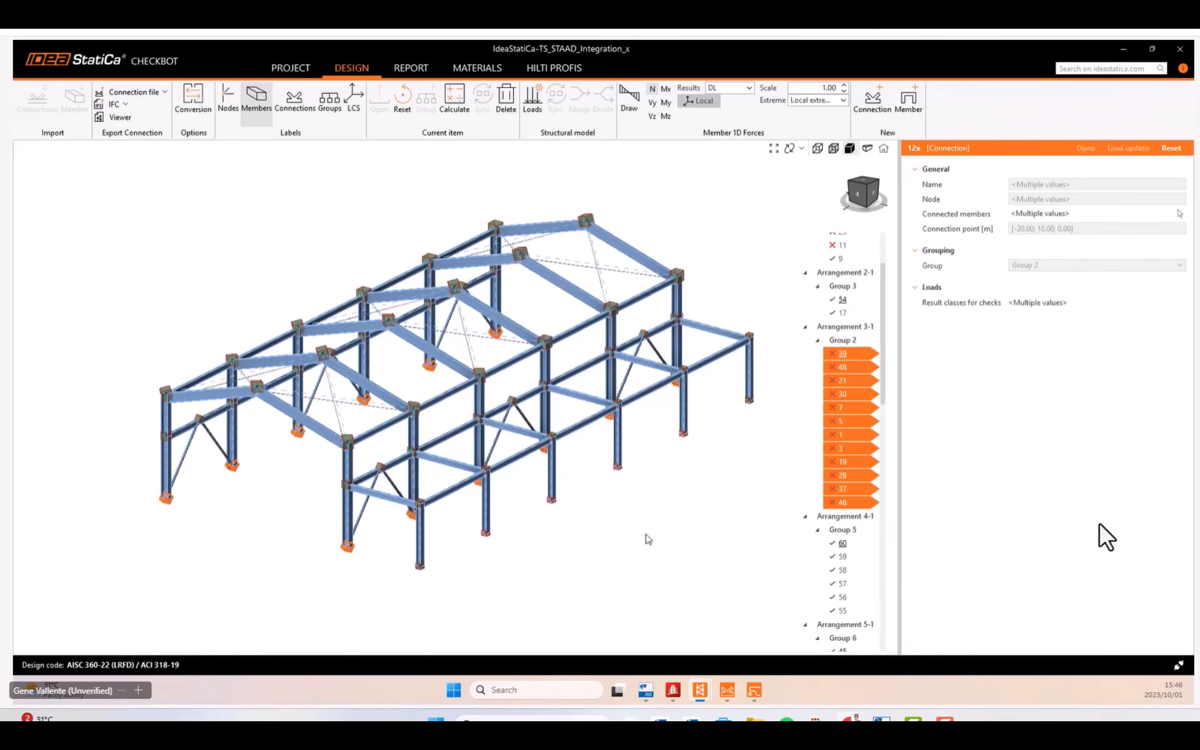
# Switch to the TS_STAAD_IS_Model project in Tekla Structures and close the Analysis & Design Models dialog.
pyautogui.moveTo(644, 694)
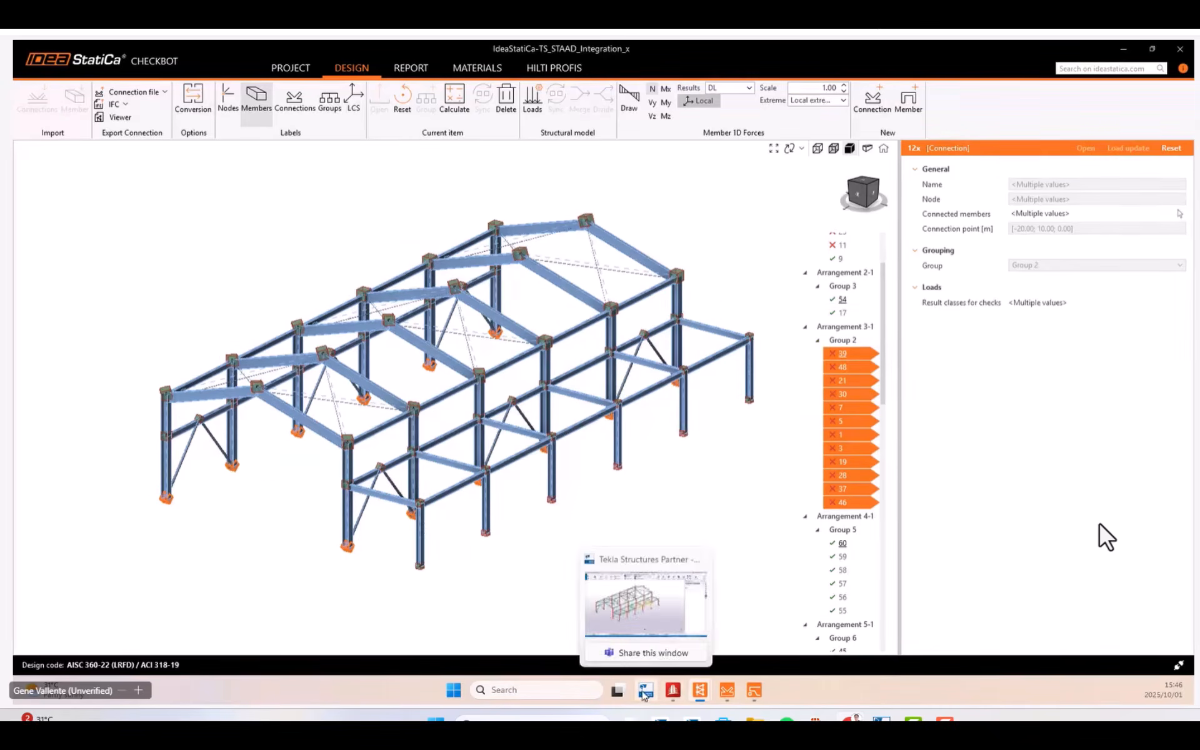
pyautogui.click(646, 618)
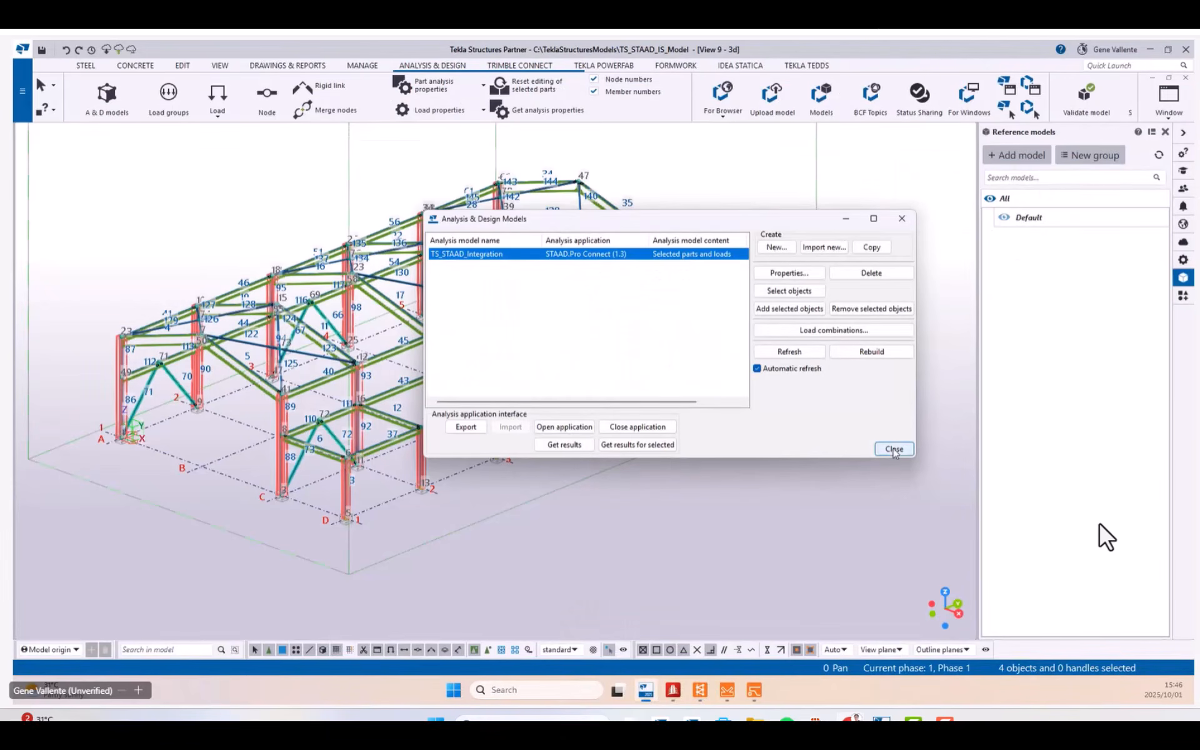
pyautogui.click(894, 449)
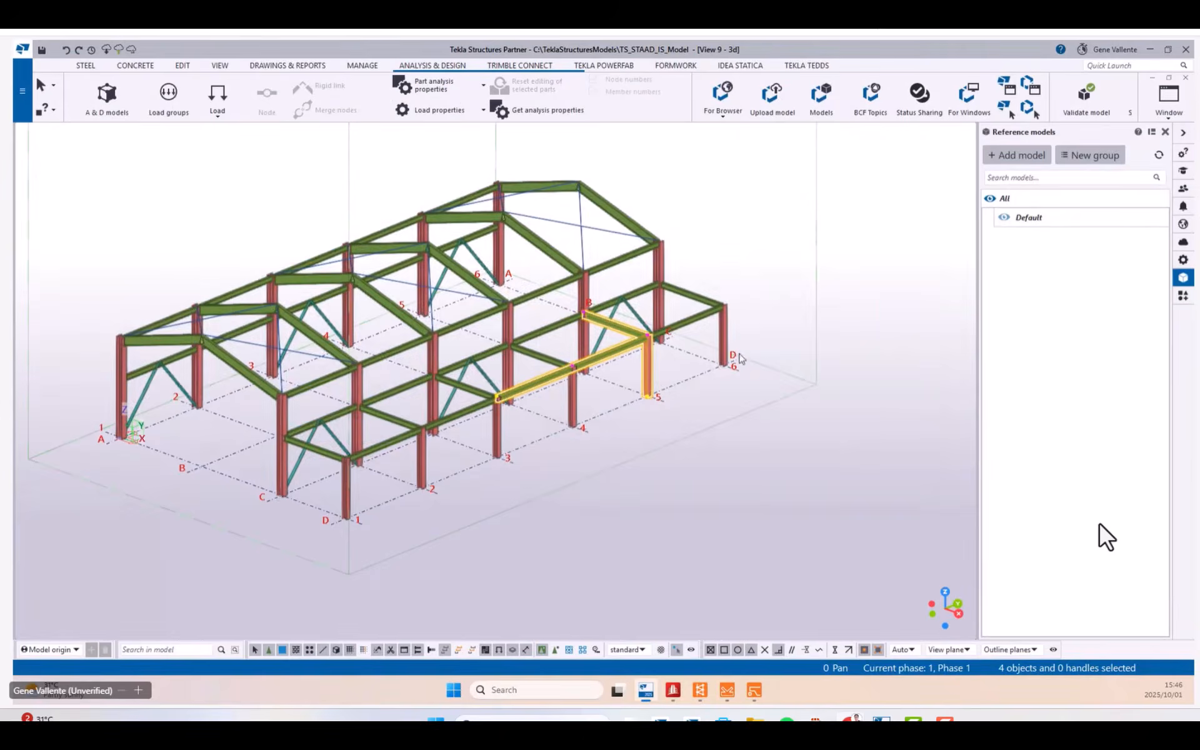
# Examine the whole steel frame in the 3D view and clear the member selection.
pyautogui.scroll(3, 739, 357)
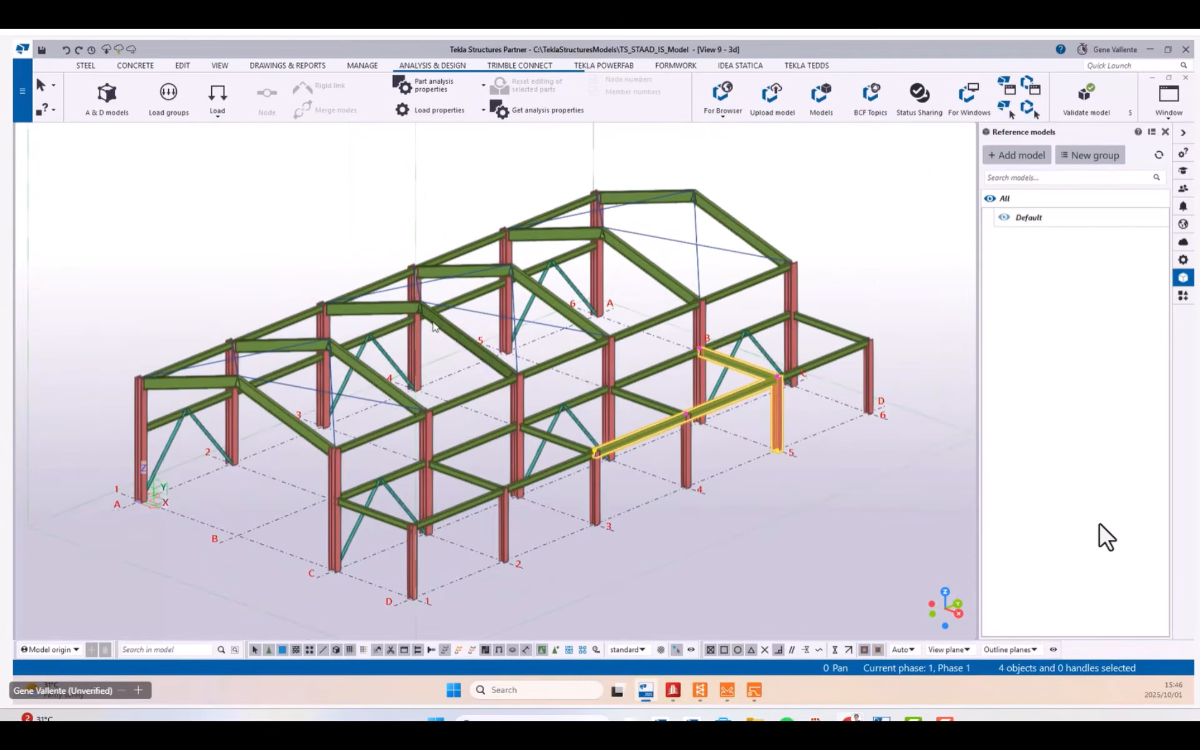
pyautogui.keyDown('ctrl'); pyautogui.moveTo(406, 408); pyautogui.dragTo(432, 407, button='middle'); pyautogui.keyUp('ctrl')
pyautogui.moveTo(146, 379); pyautogui.dragTo(191, 369, button='middle')
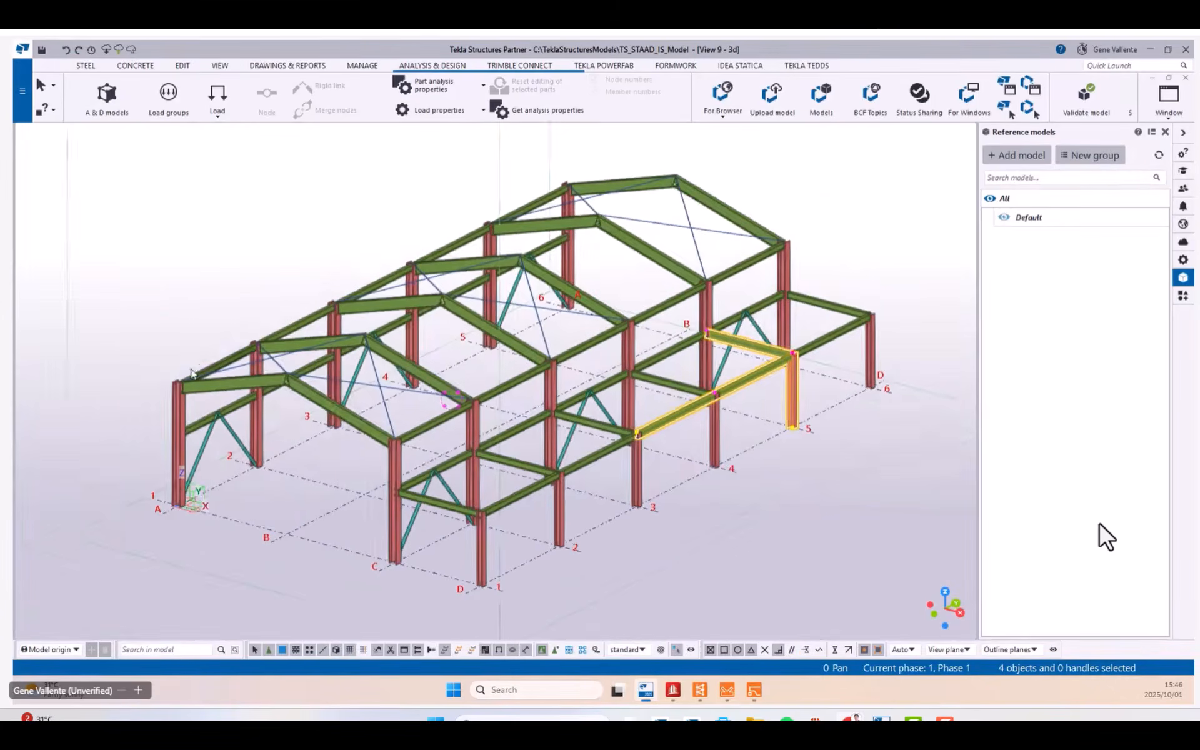
pyautogui.scroll(2, 192, 370)
pyautogui.moveTo(308, 418)
pyautogui.keyDown('ctrl'); pyautogui.mouseDown(button='middle')
pyautogui.moveTo(339, 414)
pyautogui.moveTo(311, 418)
pyautogui.mouseUp(button='middle'); pyautogui.keyUp('ctrl')
pyautogui.scroll(-1, 463, 400)
pyautogui.moveTo(463, 400); pyautogui.dragTo(344, 441, button='middle')
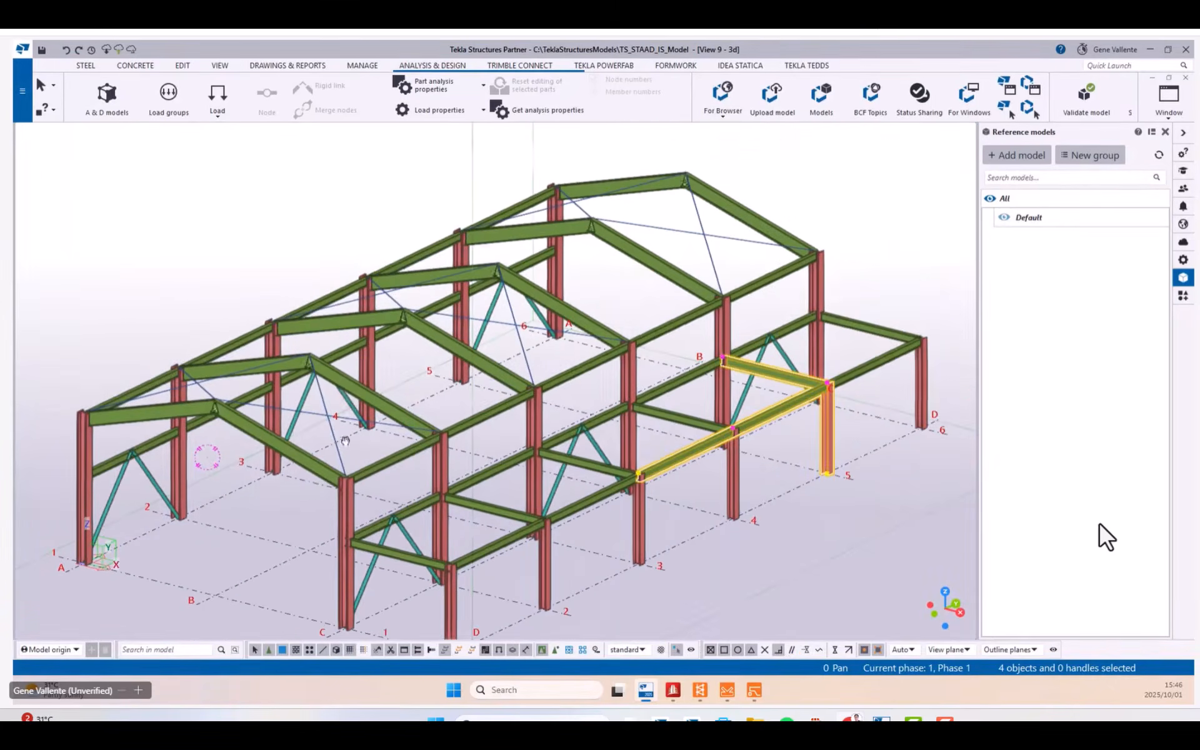
pyautogui.scroll(-2, 345, 440)
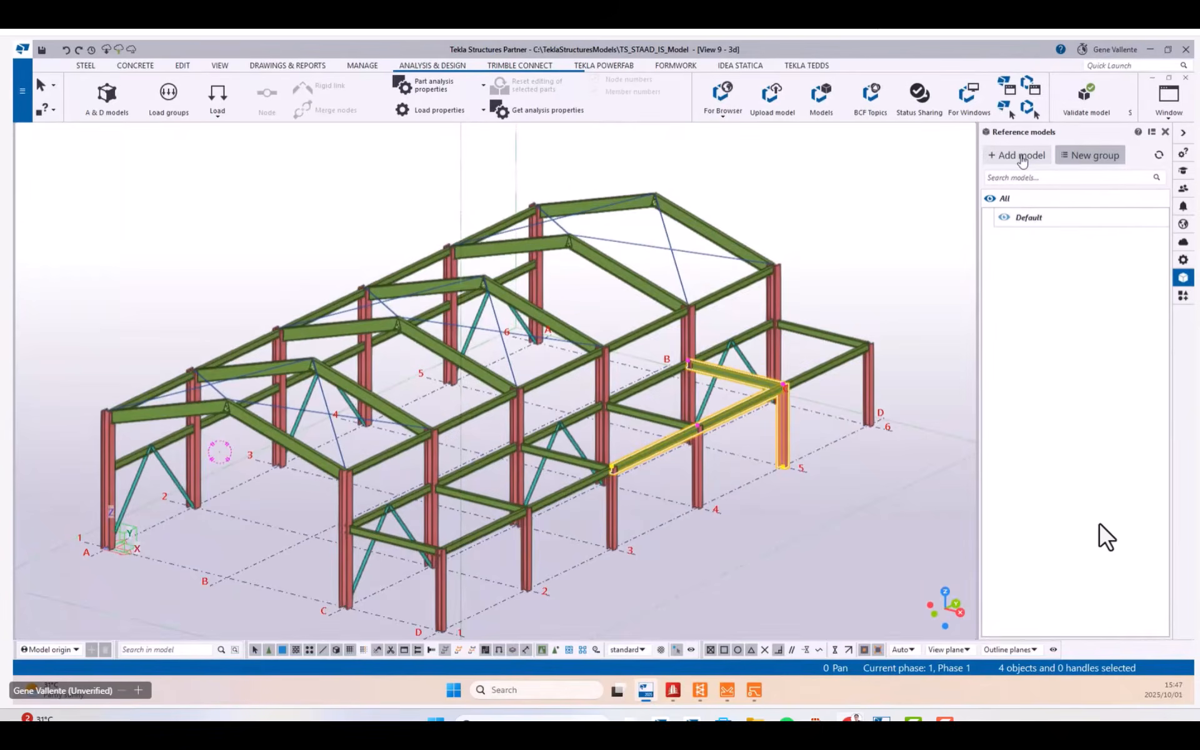
pyautogui.scroll(-1, 684, 275)
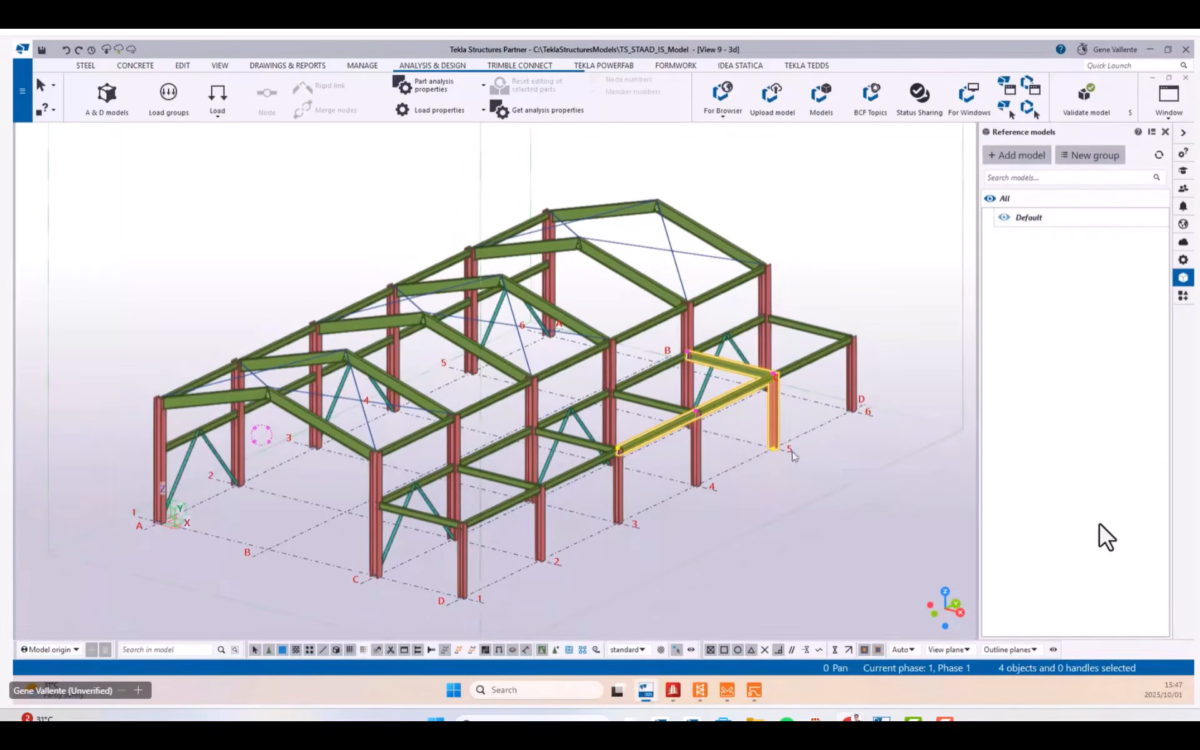
pyautogui.click(924, 307)
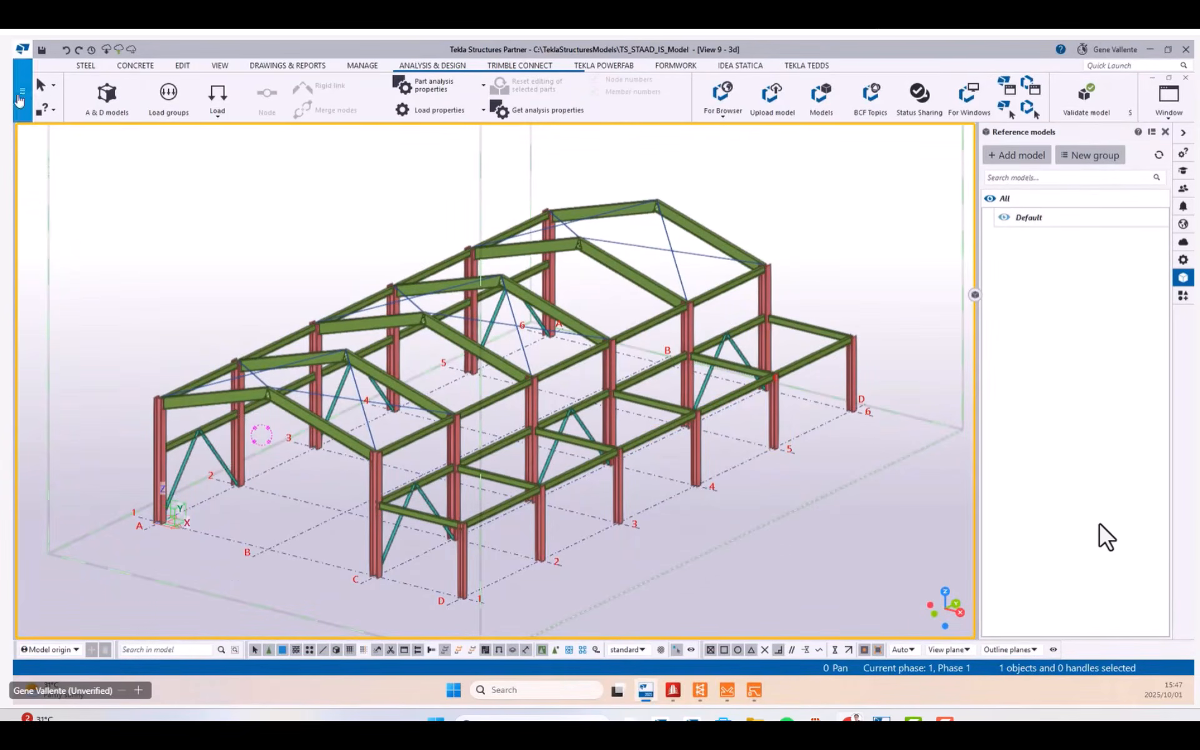
# Start adding a reference model and choose Baseplate + Pedestal.ifc from the IFC folder as its file.
pyautogui.click(20, 95)
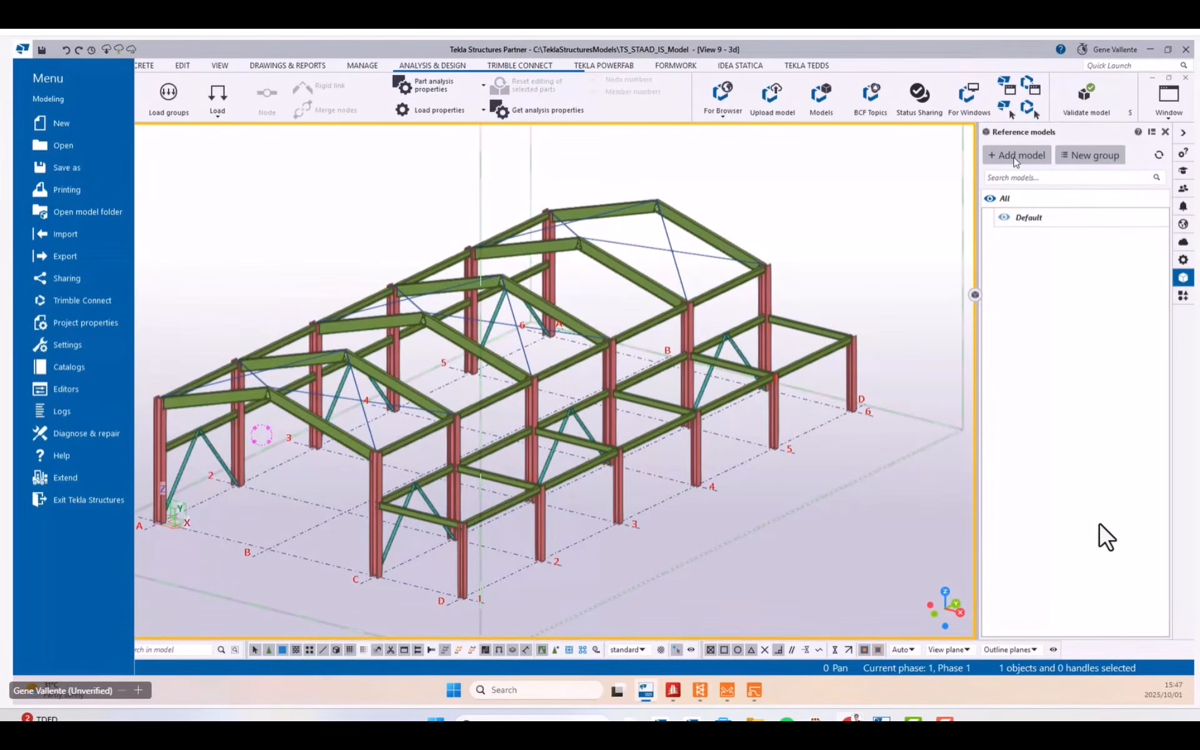
pyautogui.click(1016, 157)
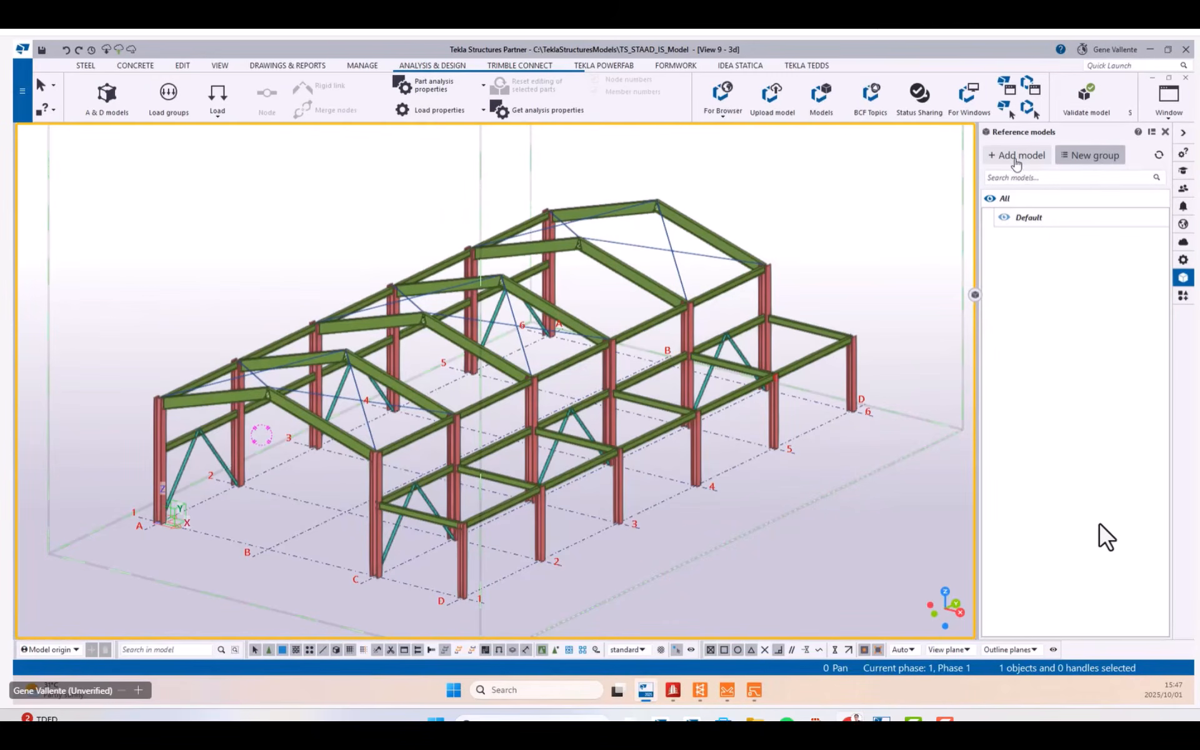
pyautogui.click(1016, 156)
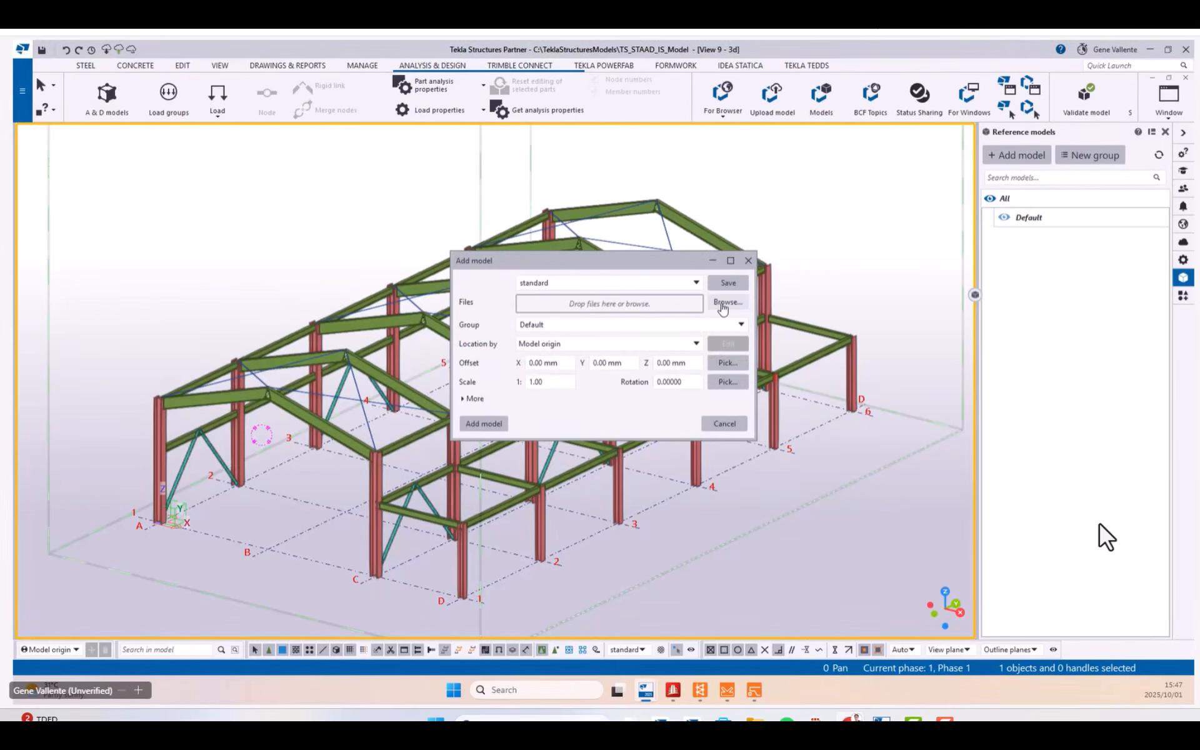
pyautogui.click(725, 303)
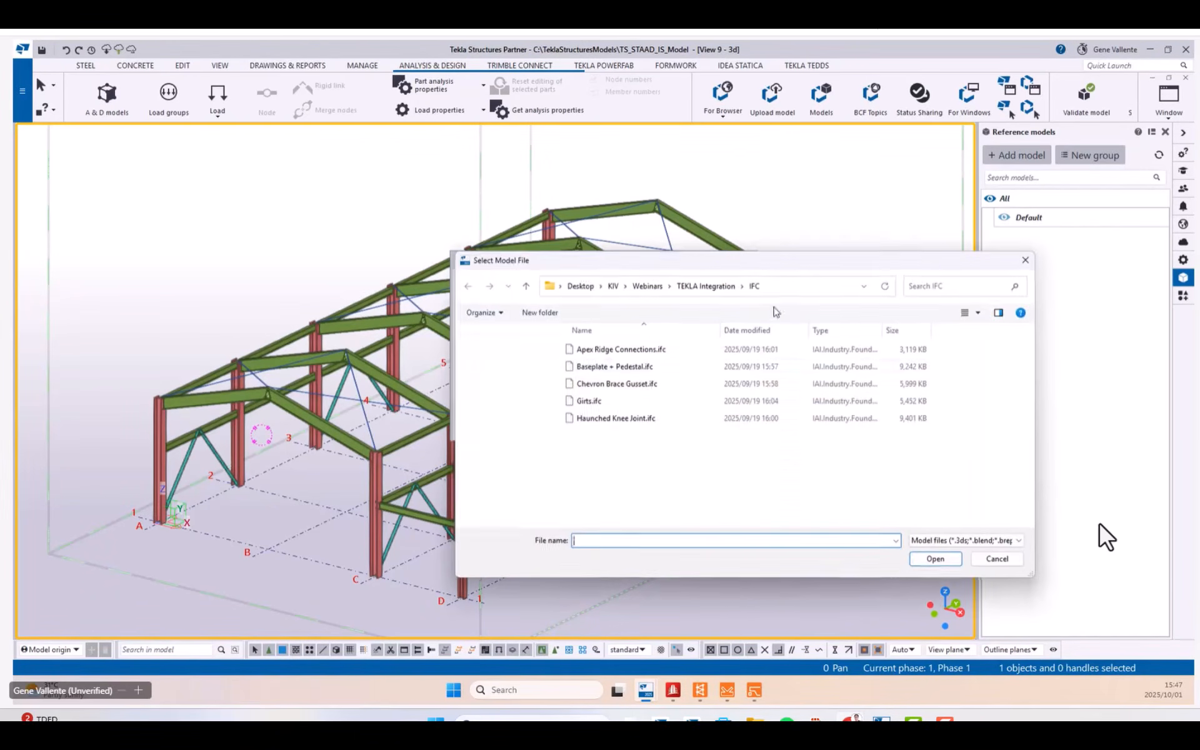
pyautogui.moveTo(747, 267); pyautogui.dragTo(693, 197)
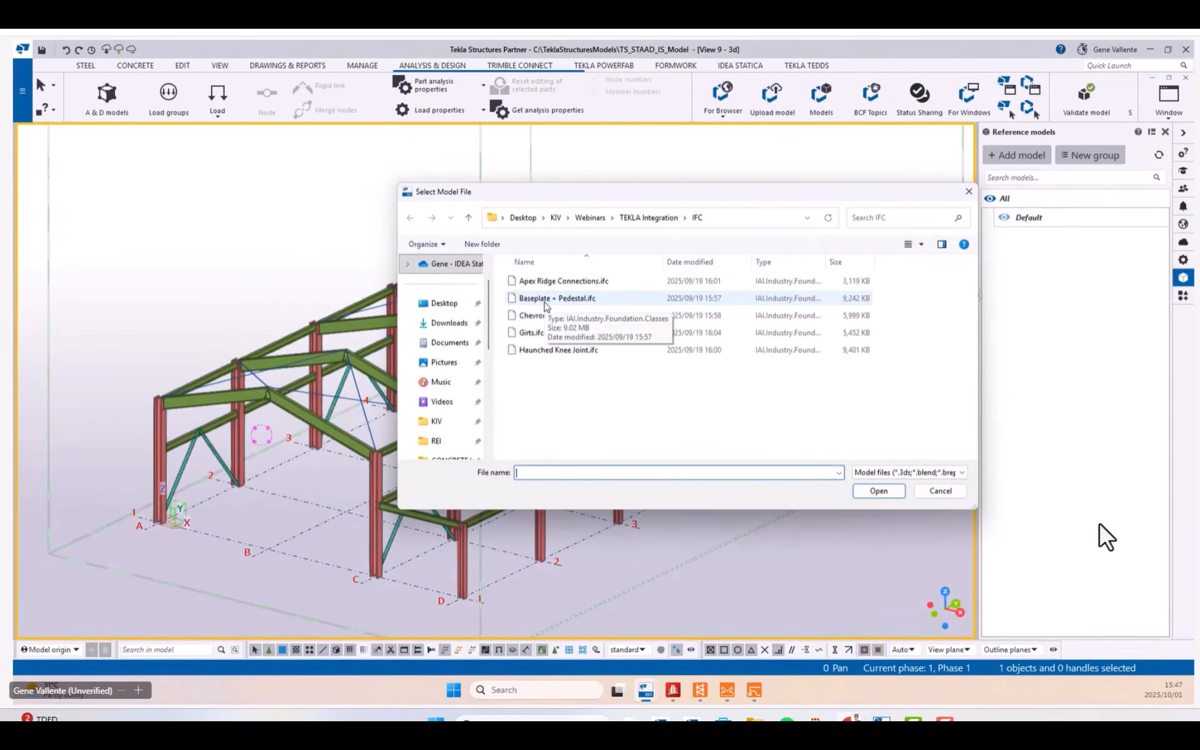
pyautogui.click(546, 298)
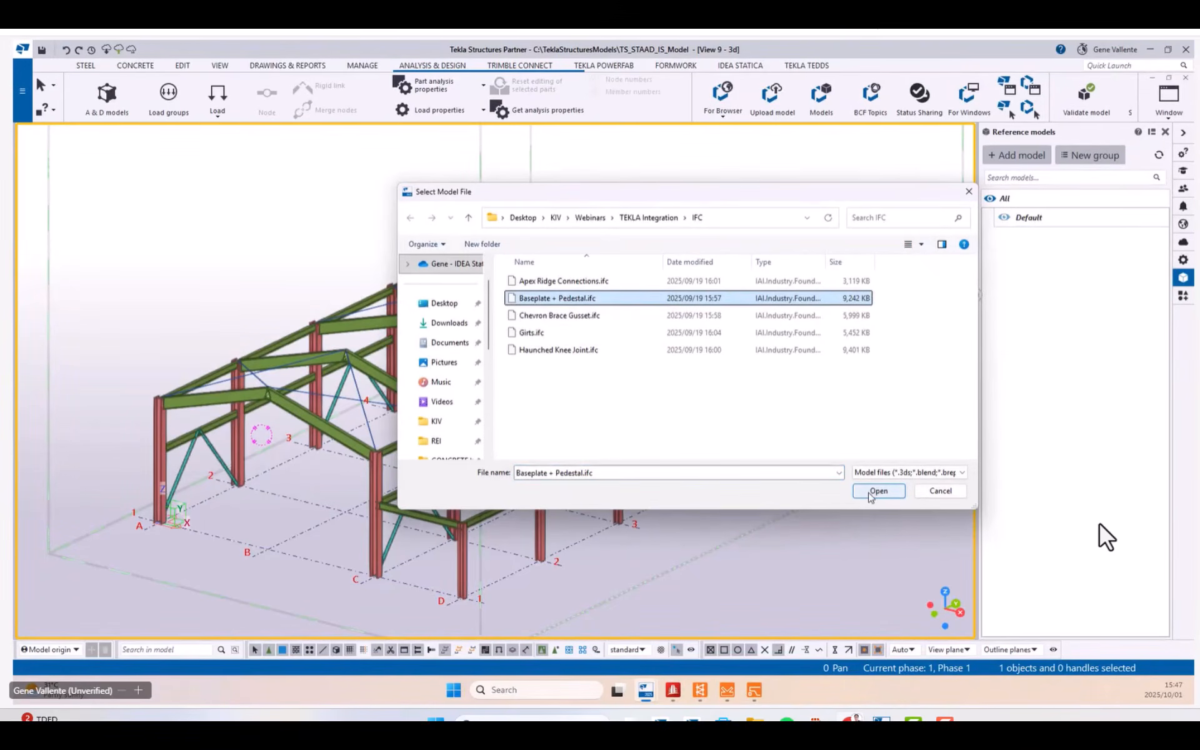
pyautogui.click(878, 491)
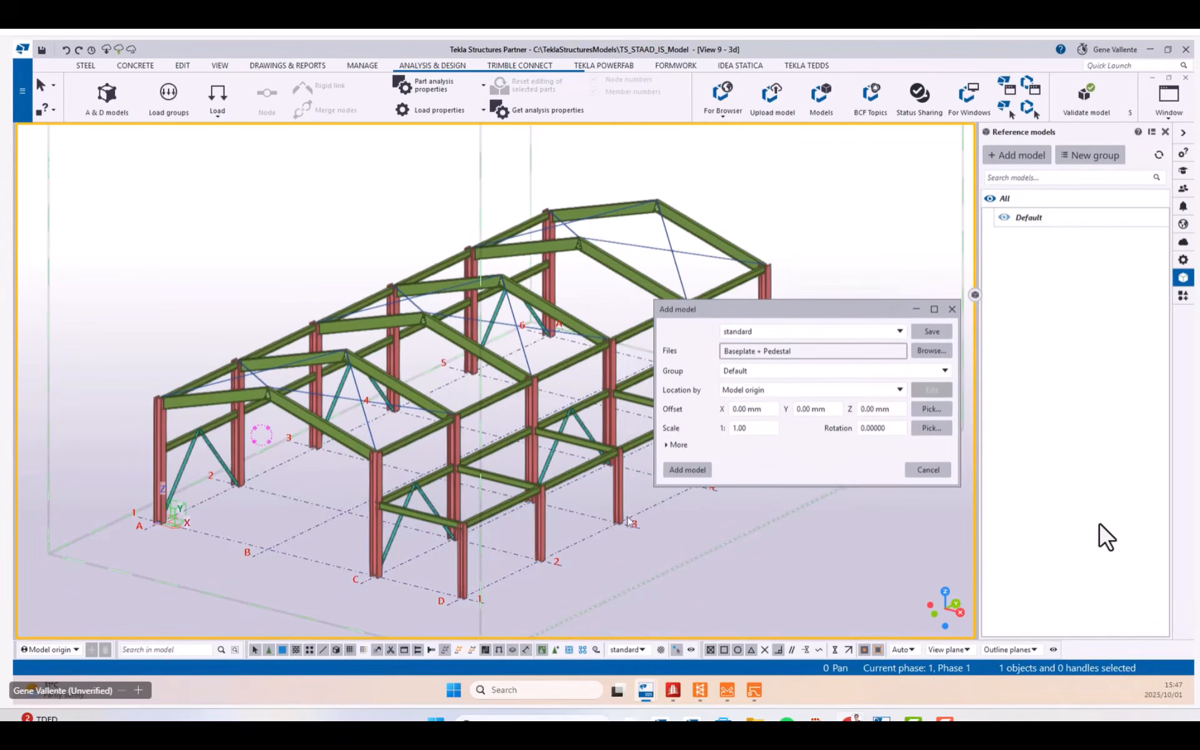
# Switch to STAAD.Pro to examine the axis orientation of the TS_STAAD_Integration.std structure, and return to Tekla Structures.
pyautogui.moveTo(733, 698)
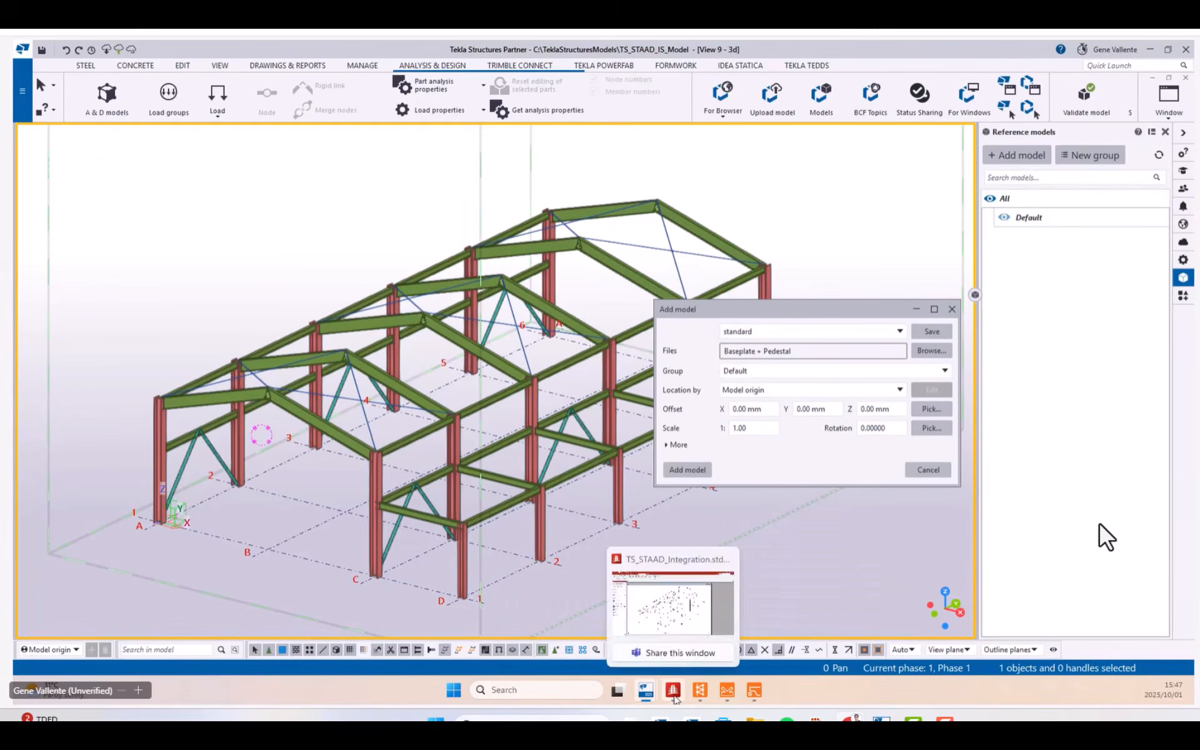
pyautogui.click(674, 696)
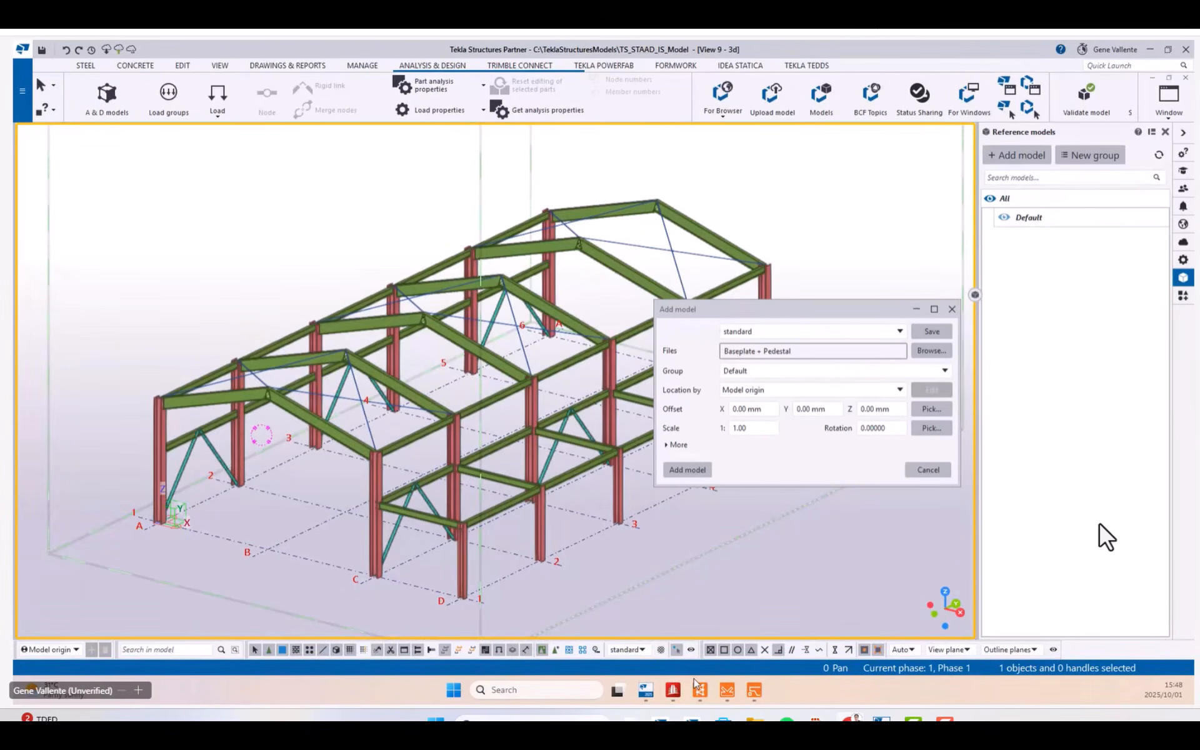
pyautogui.moveTo(674, 688)
pyautogui.click(672, 691)
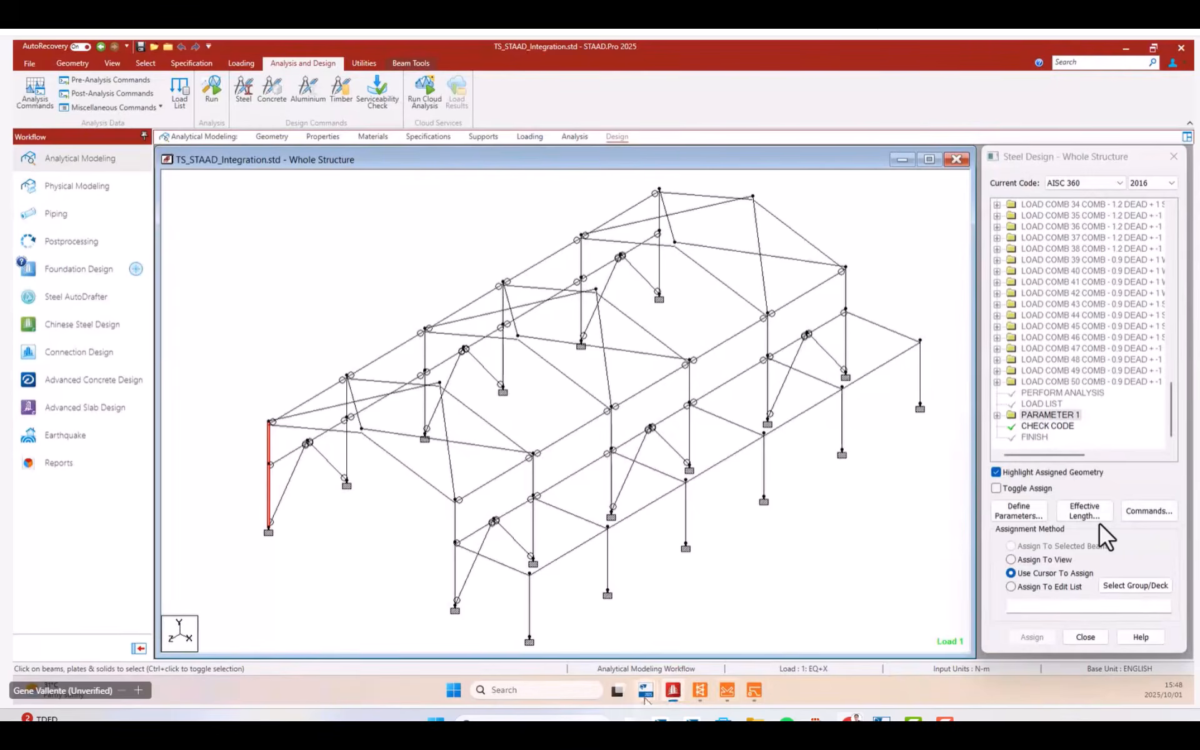
pyautogui.moveTo(690, 660)
pyautogui.click(694, 622)
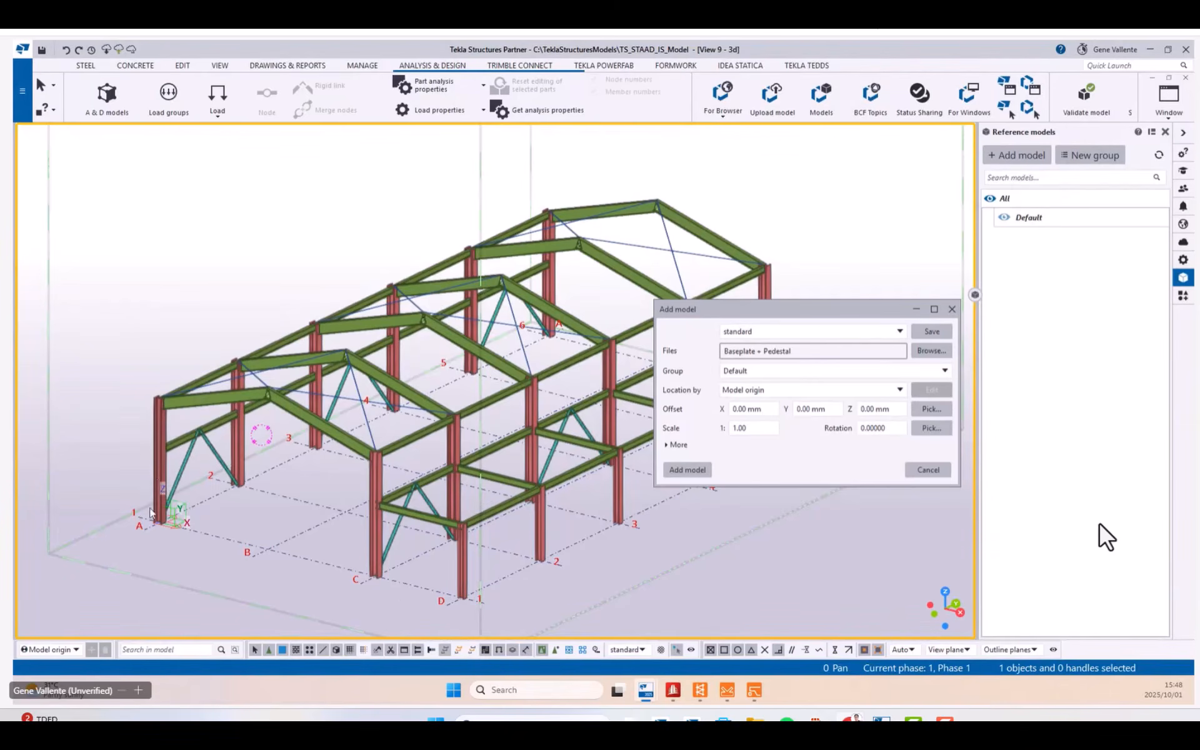
# Set the rotation of the Baseplate + Pedestal reference model to -90 and add it at the model origin.
pyautogui.moveTo(815, 311); pyautogui.dragTo(770, 337)
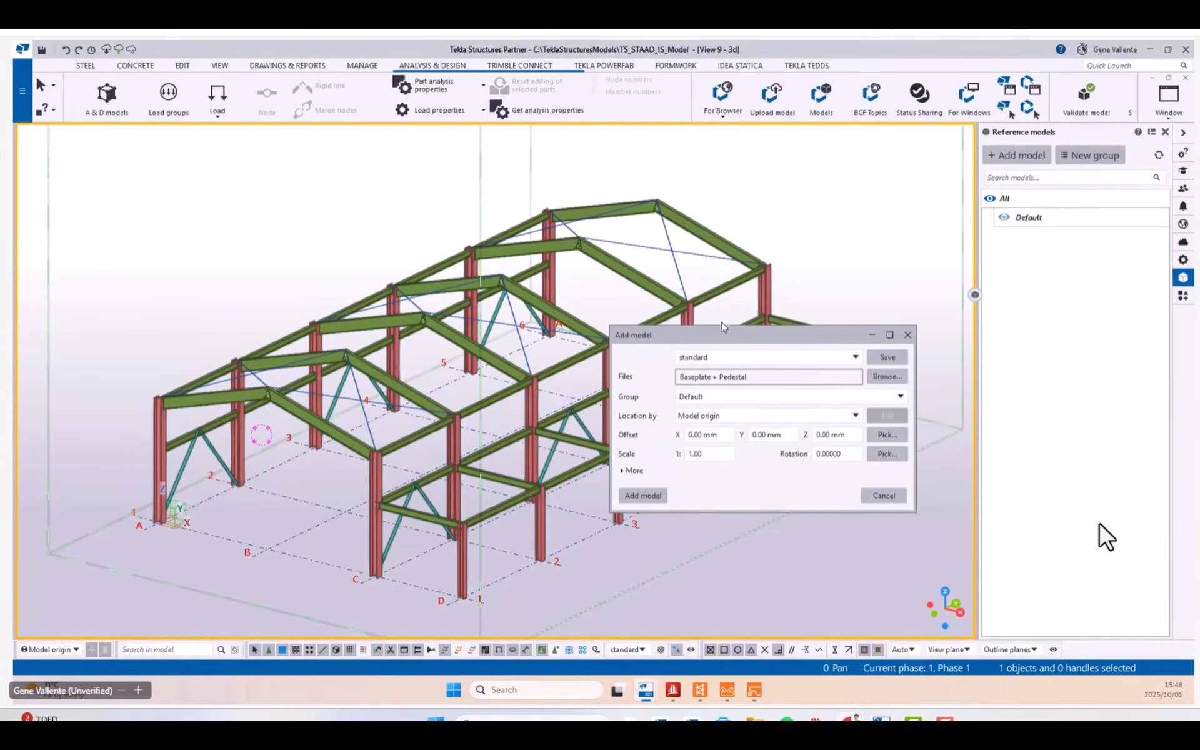
pyautogui.moveTo(685, 345); pyautogui.dragTo(694, 326)
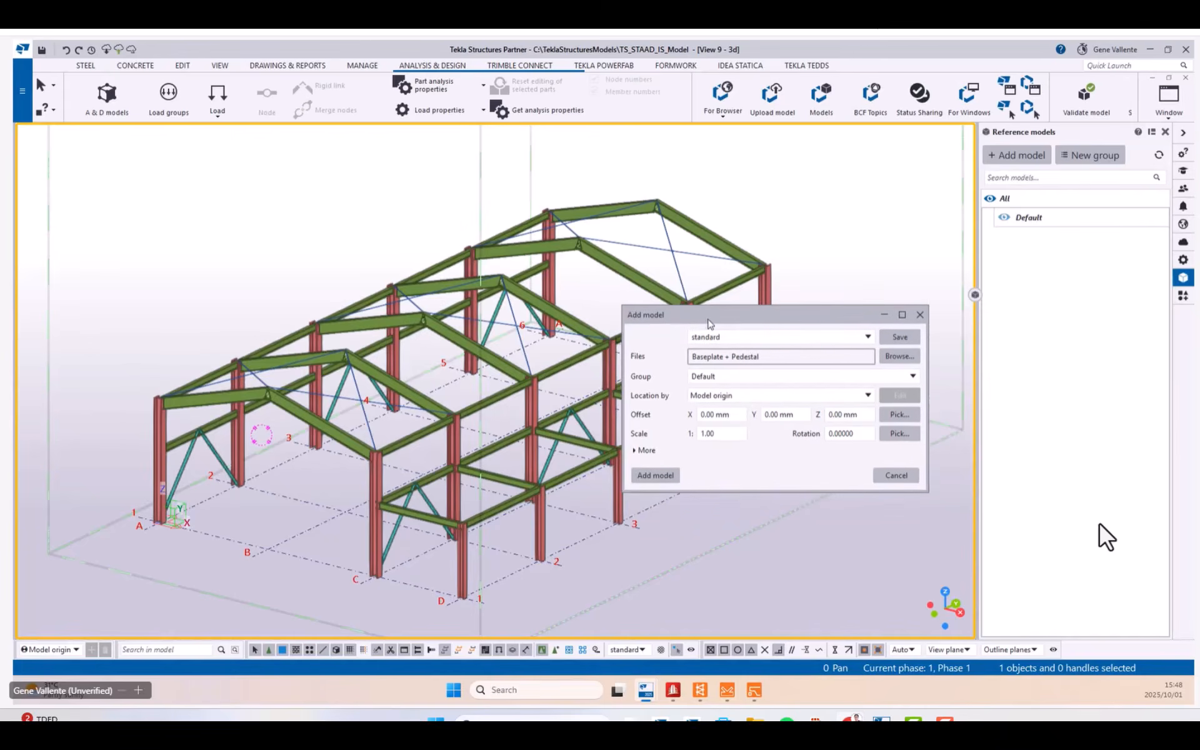
pyautogui.click(847, 433)
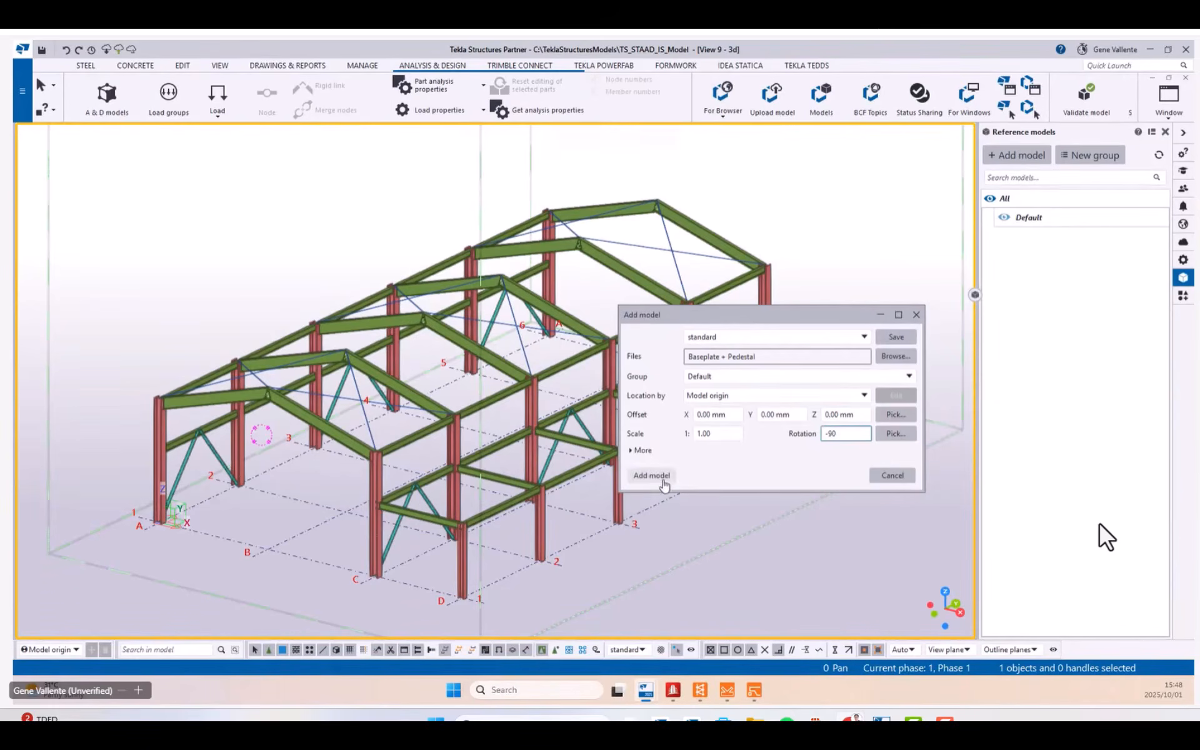
pyautogui.click(655, 476)
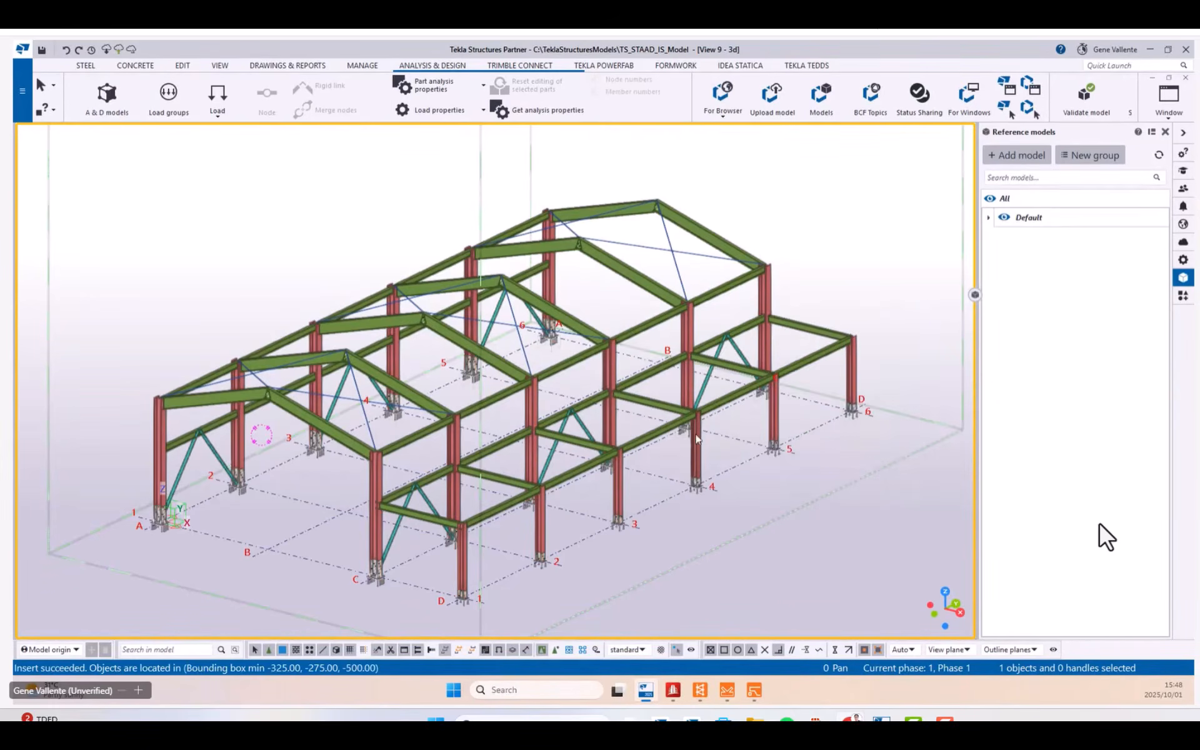
# Examine the inserted baseplates and anchors at the column bases, up close and across the whole frame.
pyautogui.moveTo(214, 484); pyautogui.dragTo(361, 423, button='middle')
pyautogui.scroll(10, 330, 456)
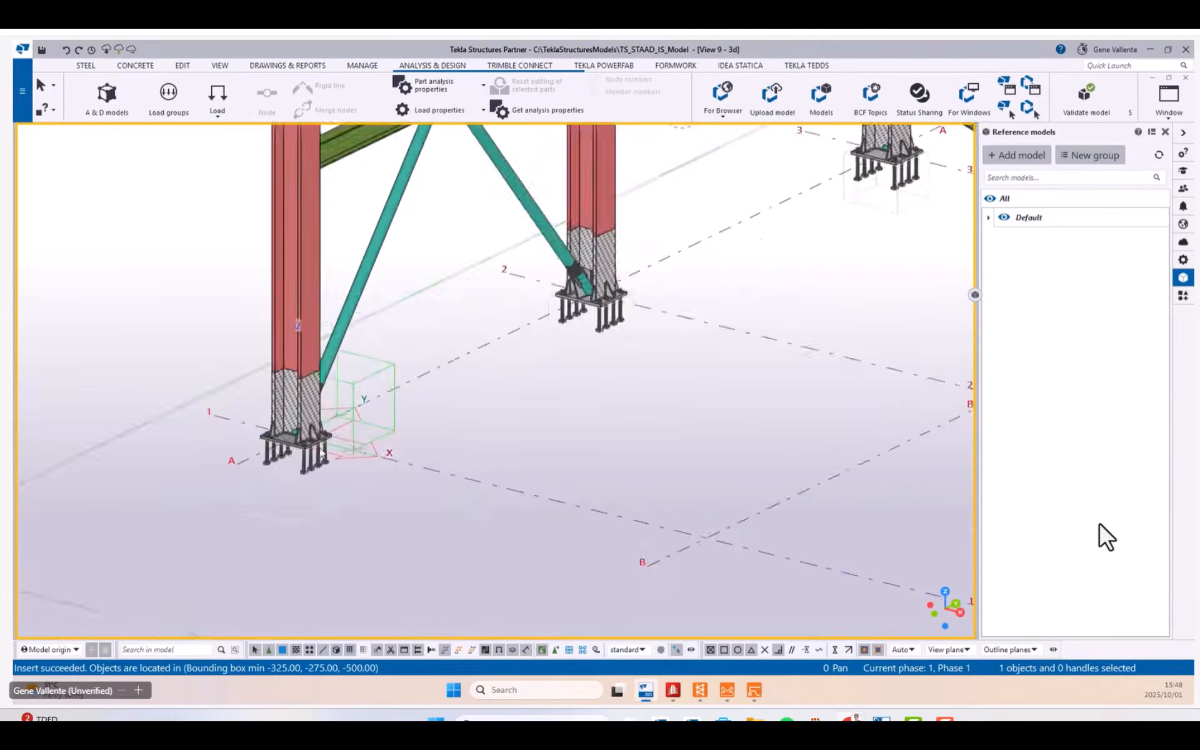
pyautogui.scroll(-3, 287, 461)
pyautogui.moveTo(493, 380); pyautogui.dragTo(408, 421, button='middle')
pyautogui.scroll(-1, 408, 421)
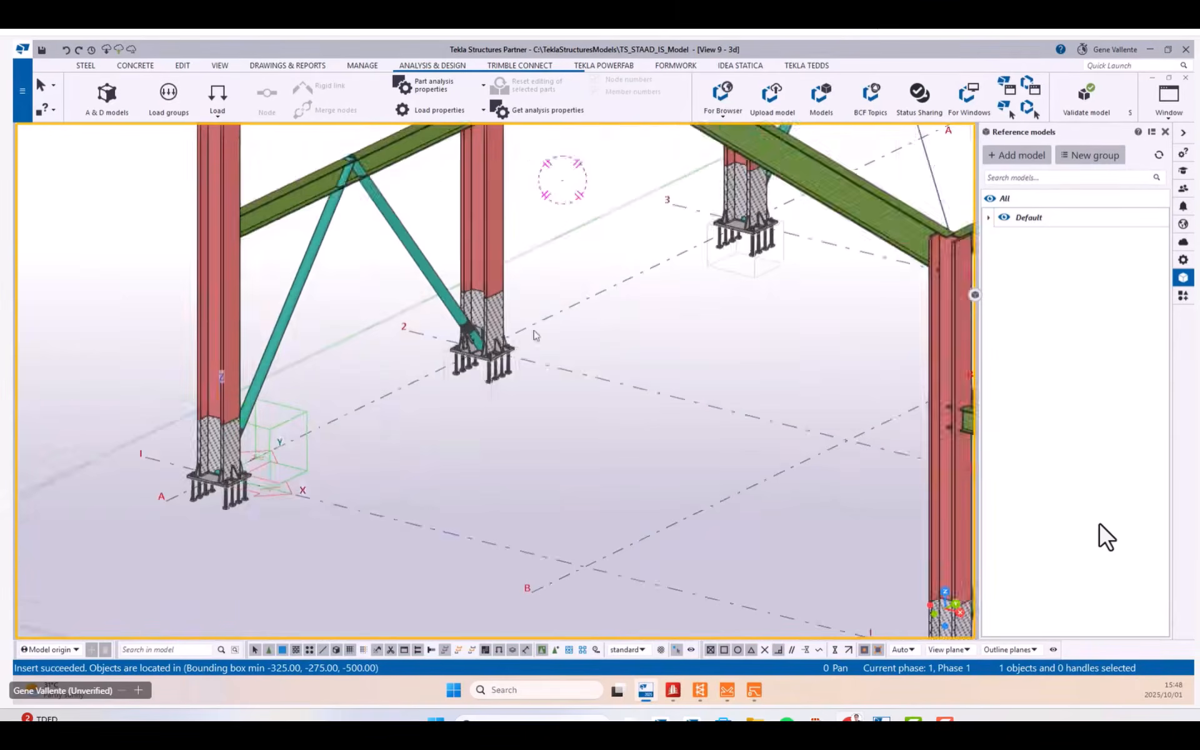
pyautogui.scroll(5, 532, 330)
pyautogui.scroll(-7, 294, 382)
pyautogui.scroll(-6, 434, 390)
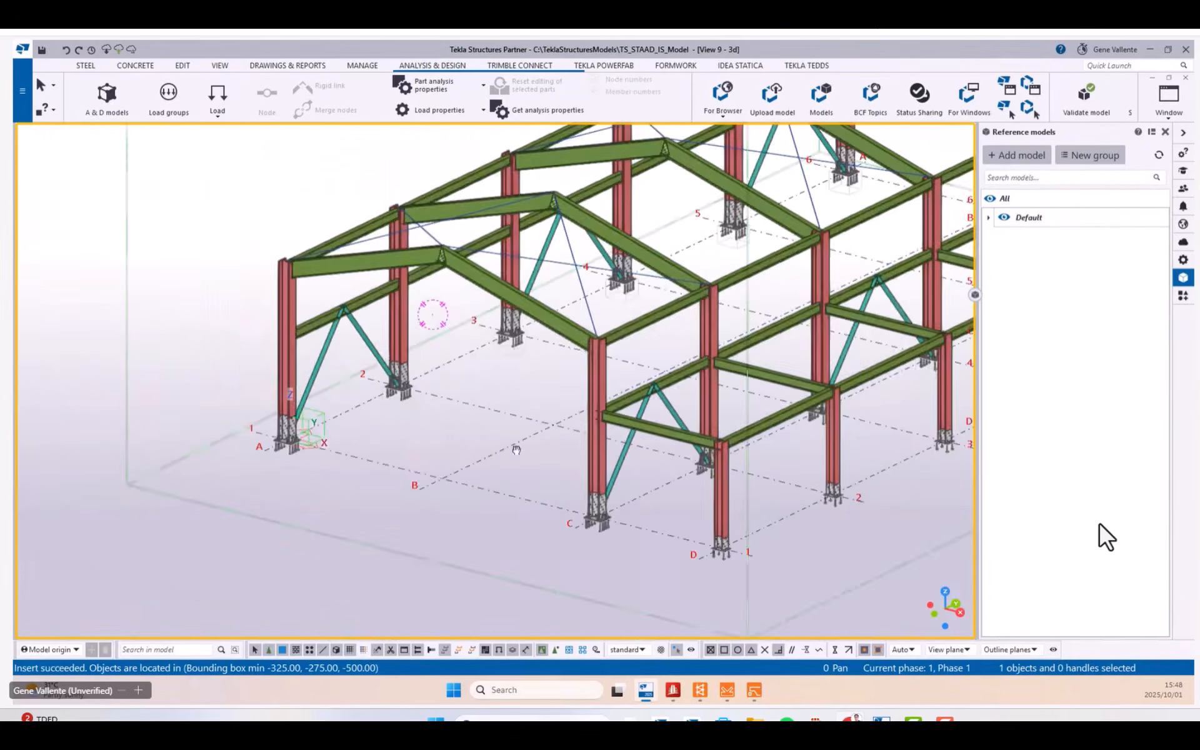
pyautogui.scroll(-1, 390, 463)
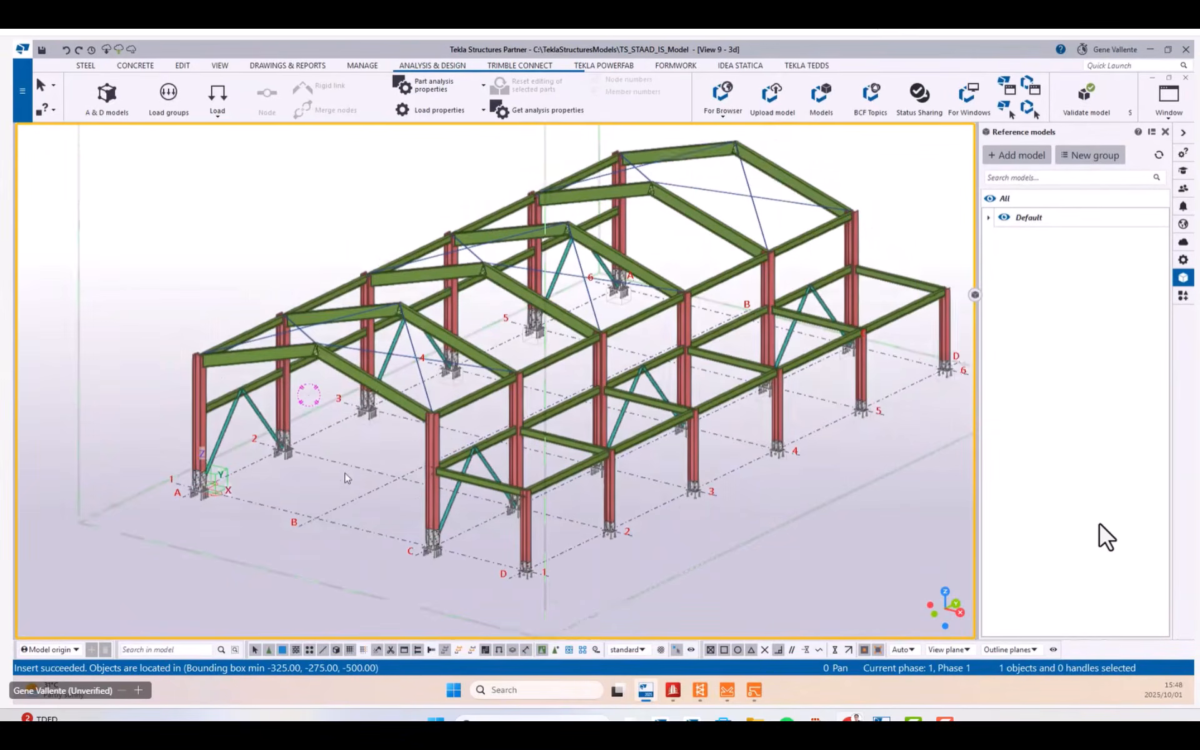
pyautogui.scroll(-1, 345, 483)
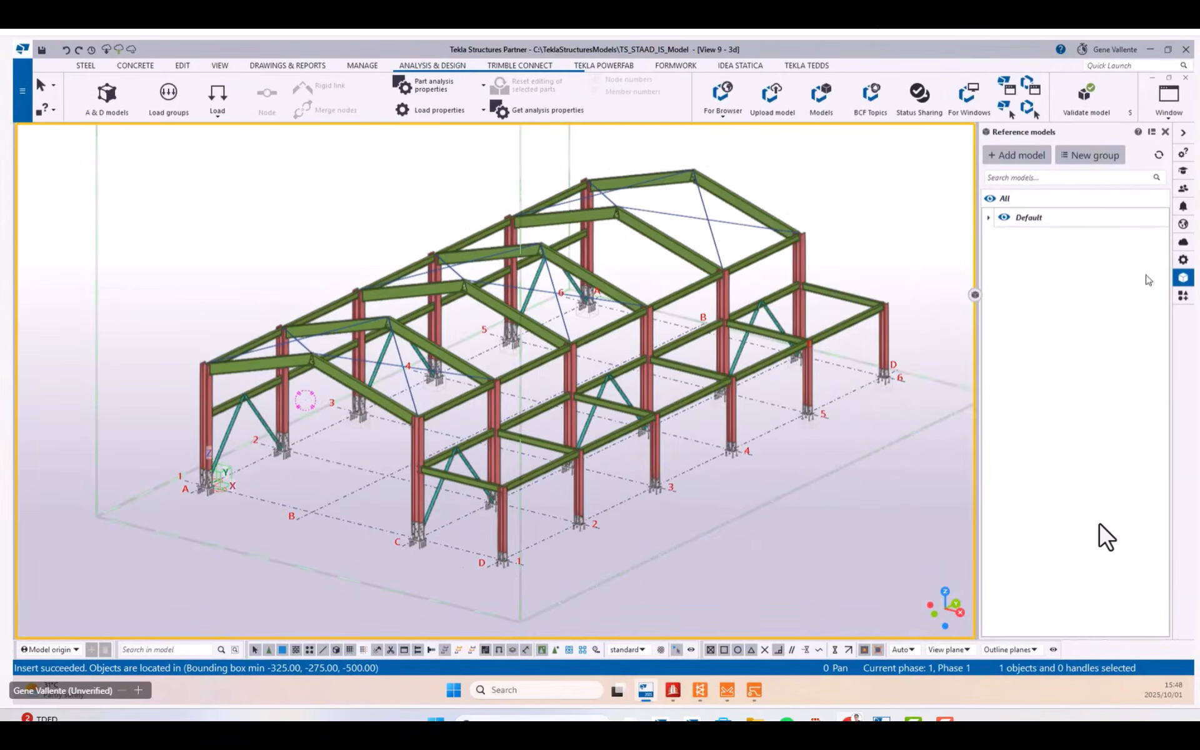
# Add Chevron Brace Gusset.ifc from the IFC folder as a reference model at the model origin with rotation -90.
pyautogui.click(1009, 165)
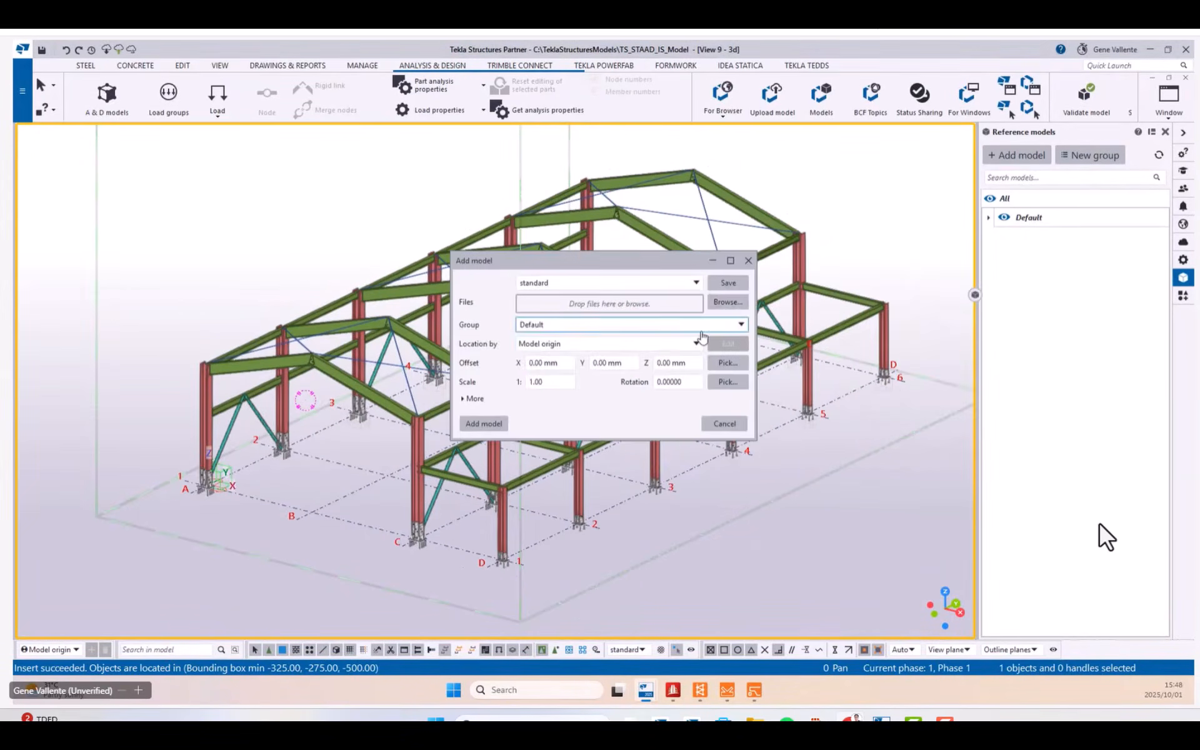
pyautogui.click(734, 308)
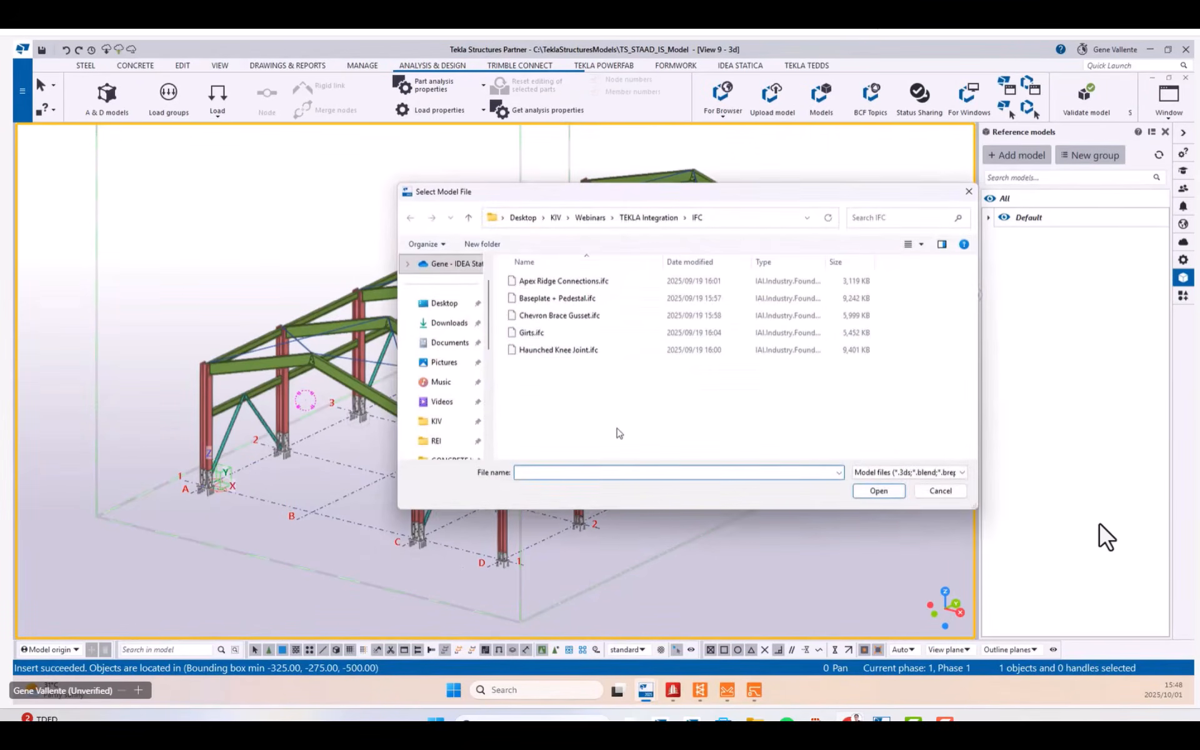
pyautogui.click(597, 315)
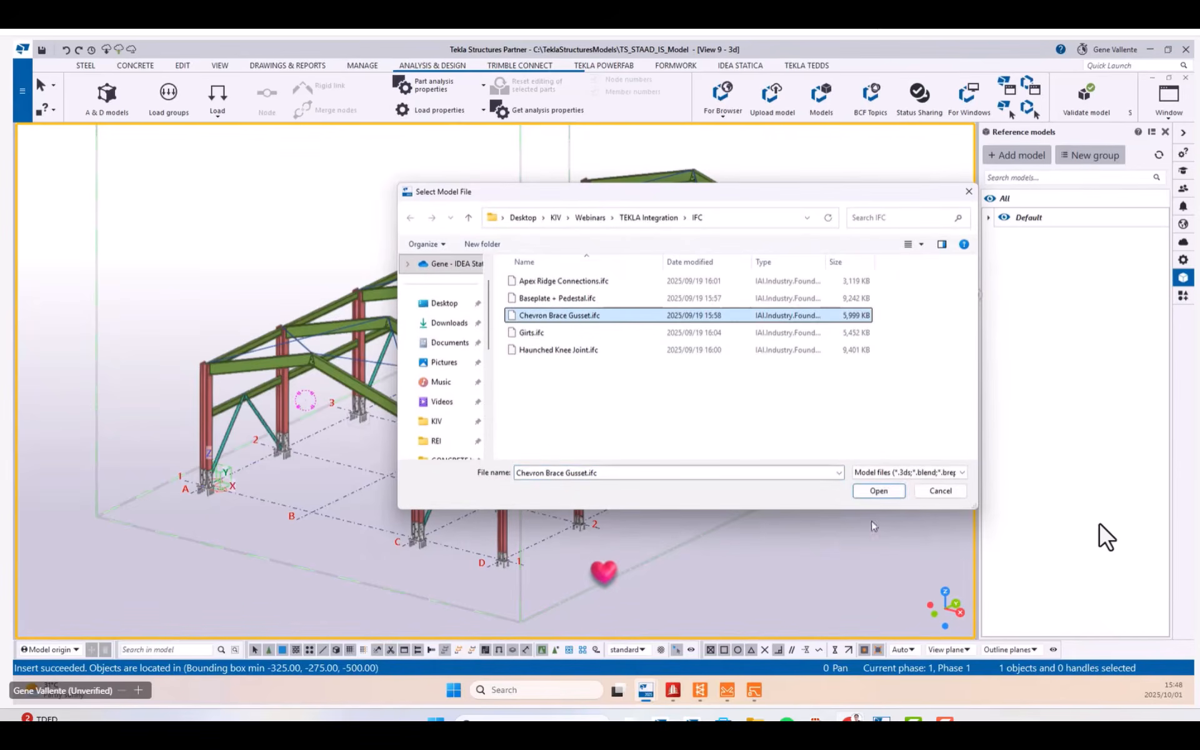
pyautogui.click(870, 489)
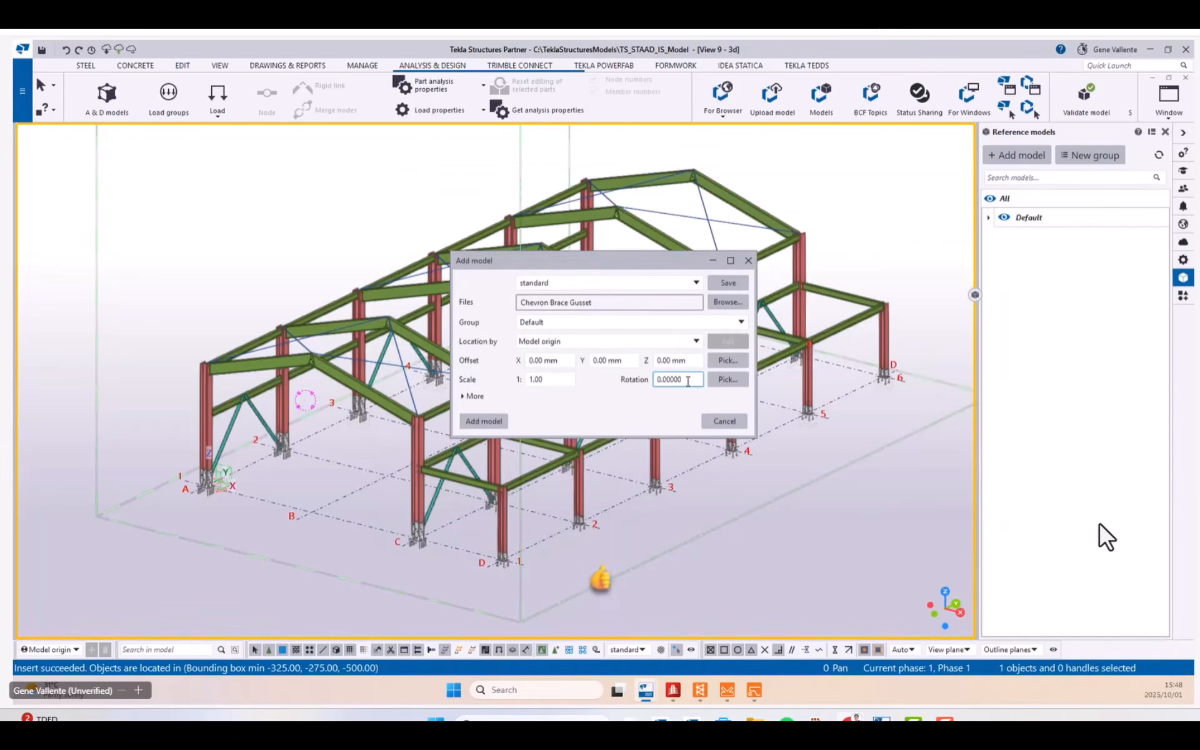
pyautogui.moveTo(688, 380); pyautogui.dragTo(603, 390)
pyautogui.write('-')
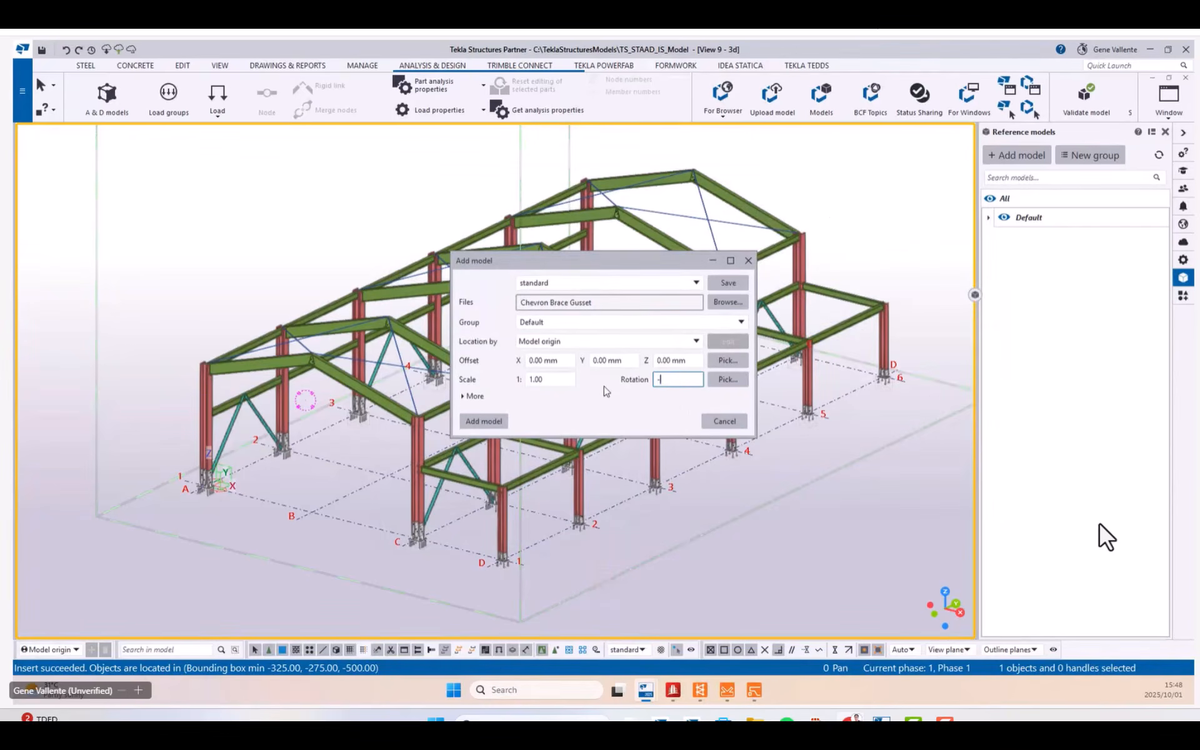
pyautogui.write('90')
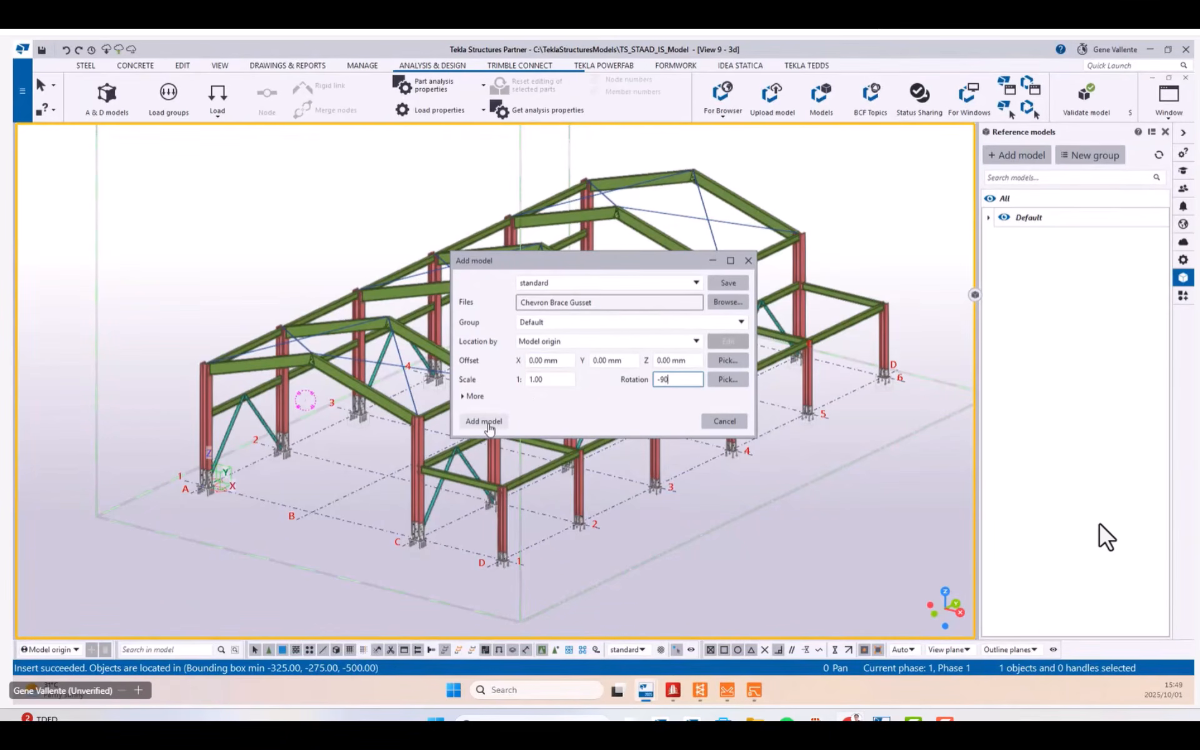
pyautogui.click(486, 422)
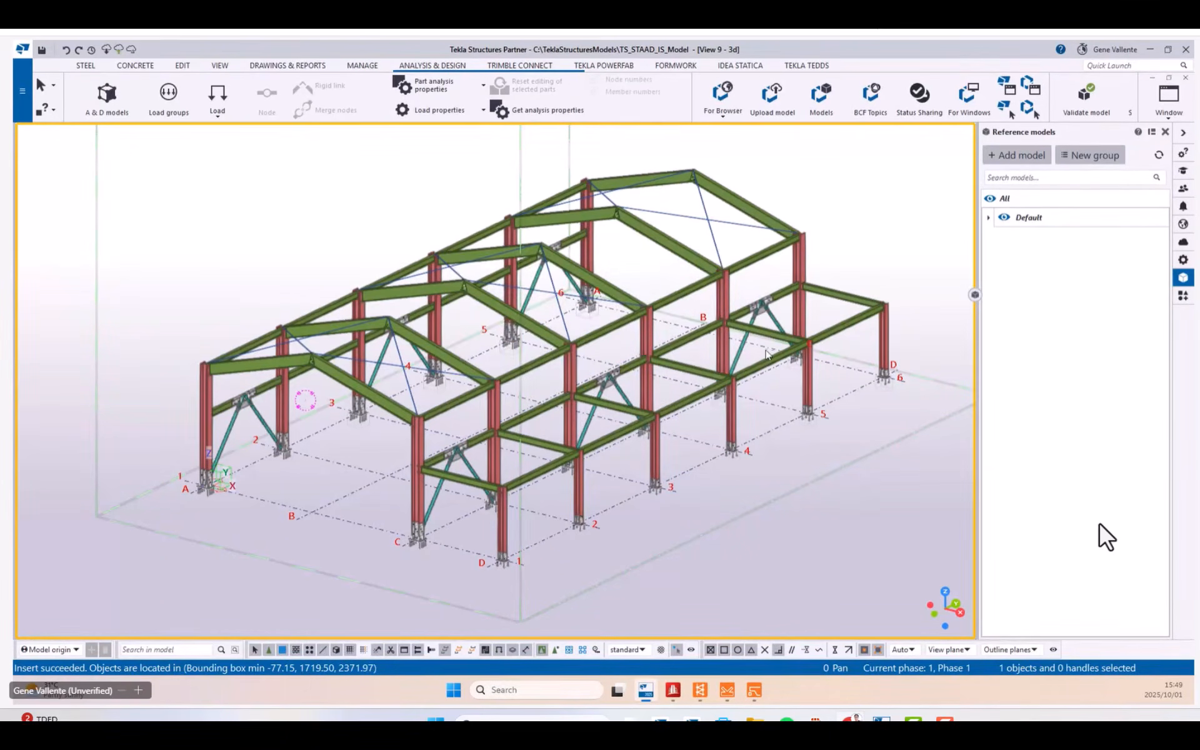
# Examine the inserted chevron brace gussets up close and across the braced bays of the whole frame.
pyautogui.scroll(6, 244, 395)
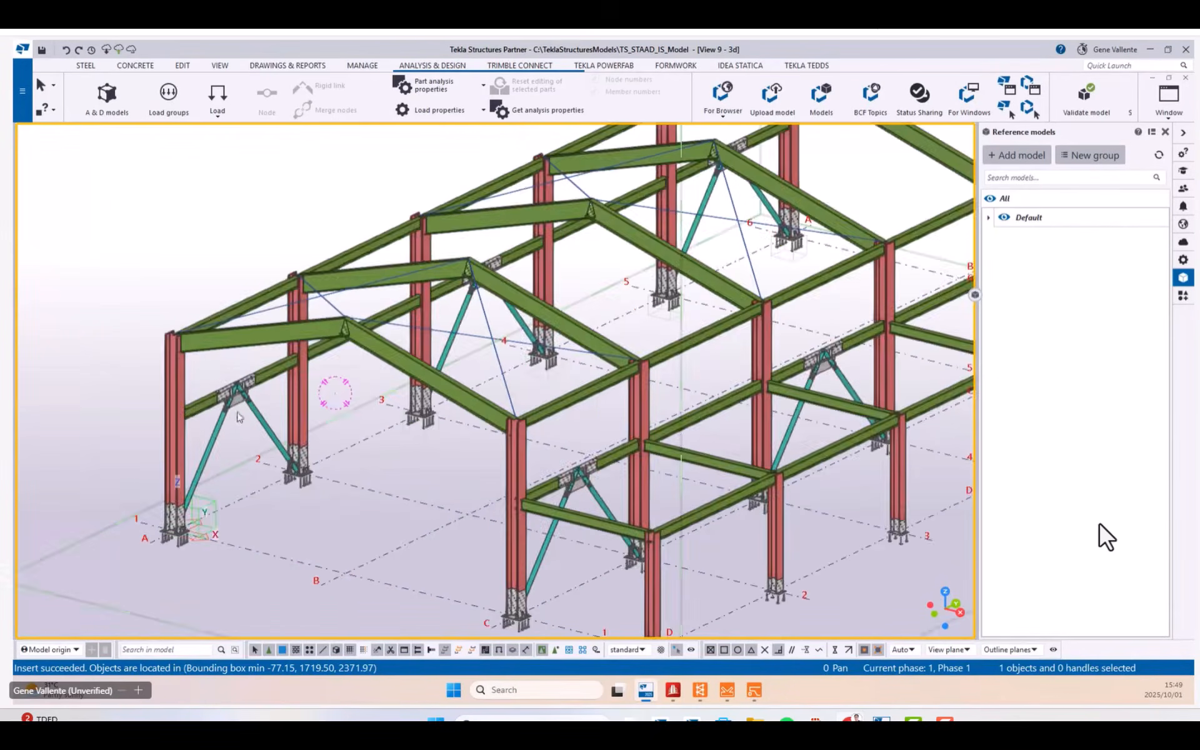
pyautogui.scroll(4, 244, 394)
pyautogui.scroll(-6, 484, 403)
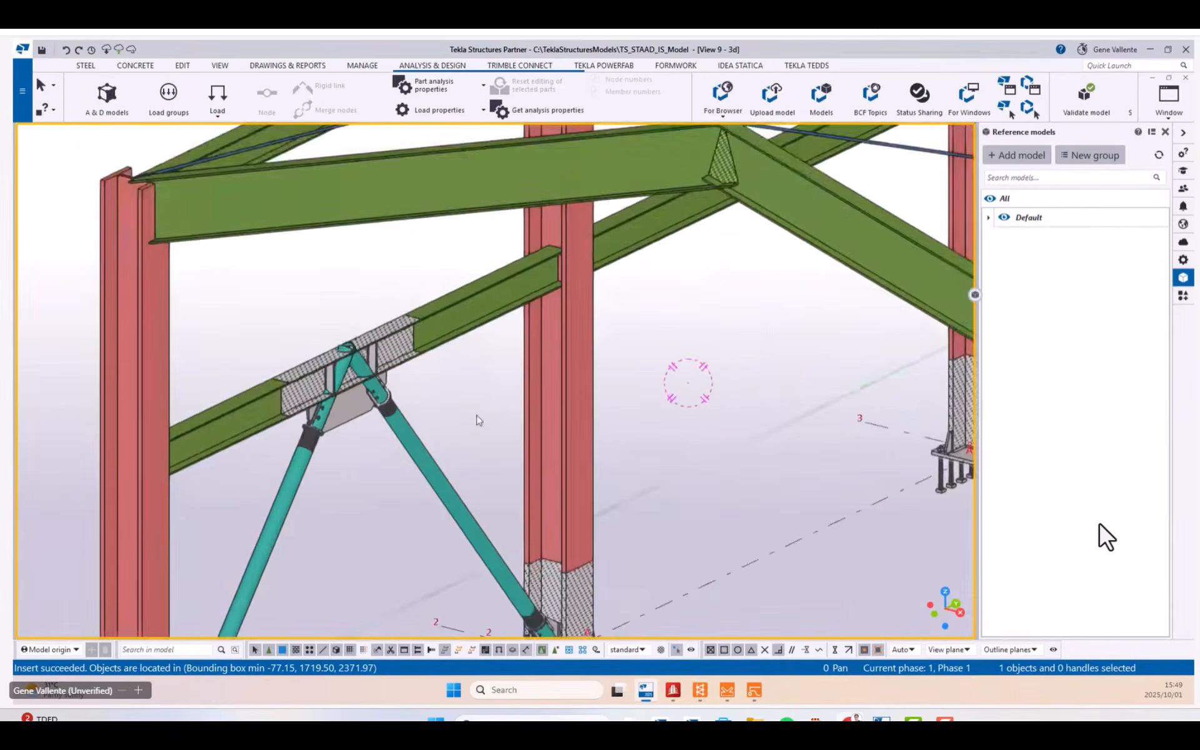
pyautogui.keyDown('ctrl'); pyautogui.moveTo(382, 436); pyautogui.dragTo(326, 410, button='middle'); pyautogui.keyUp('ctrl')
pyautogui.scroll(-8, 329, 416)
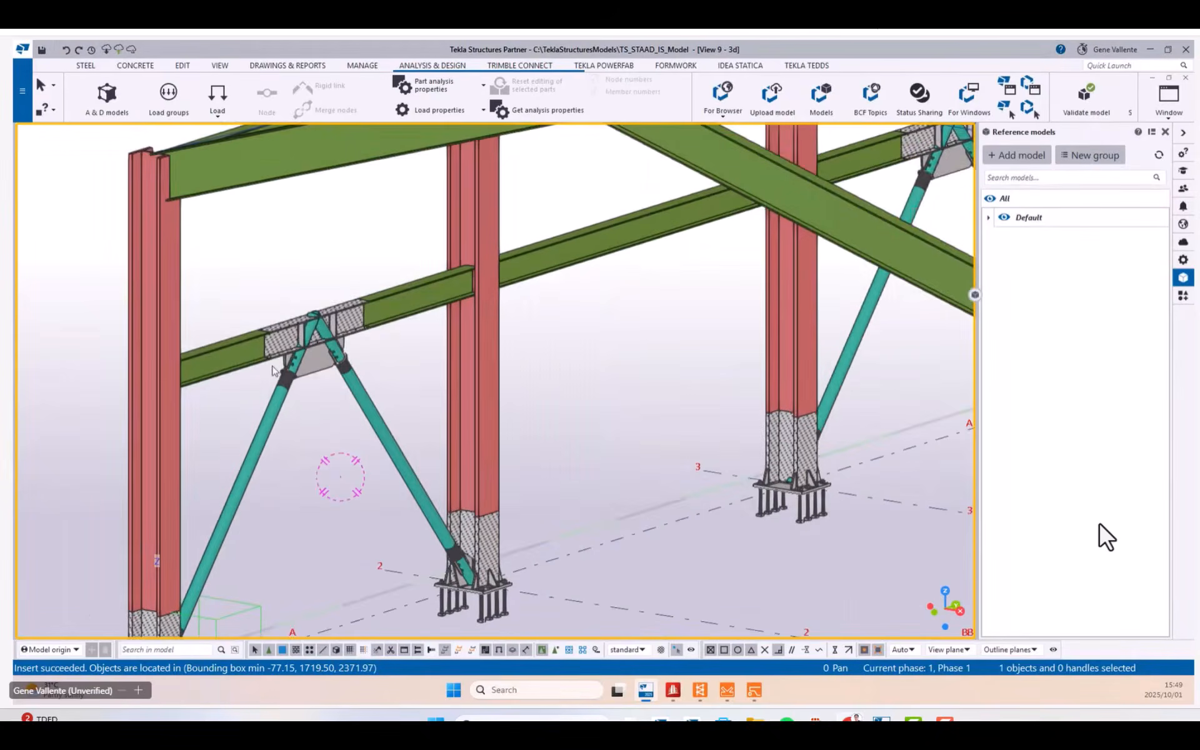
pyautogui.scroll(-2, 315, 387)
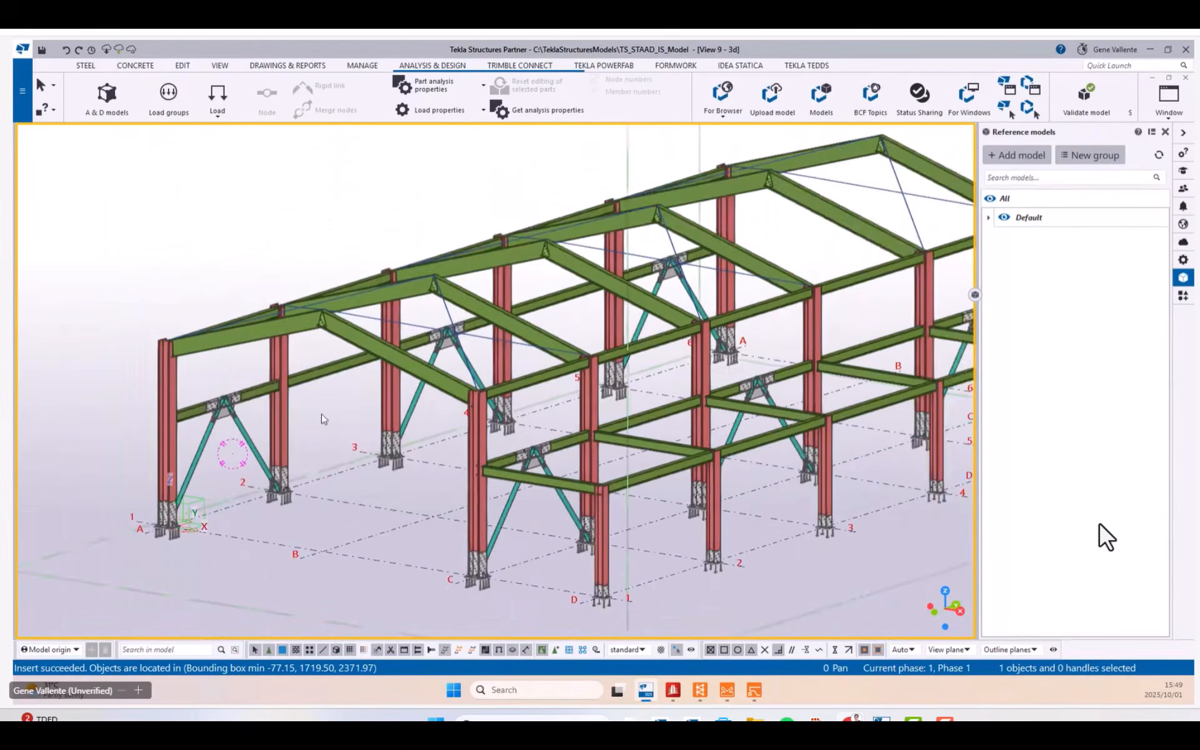
pyautogui.scroll(-2, 323, 418)
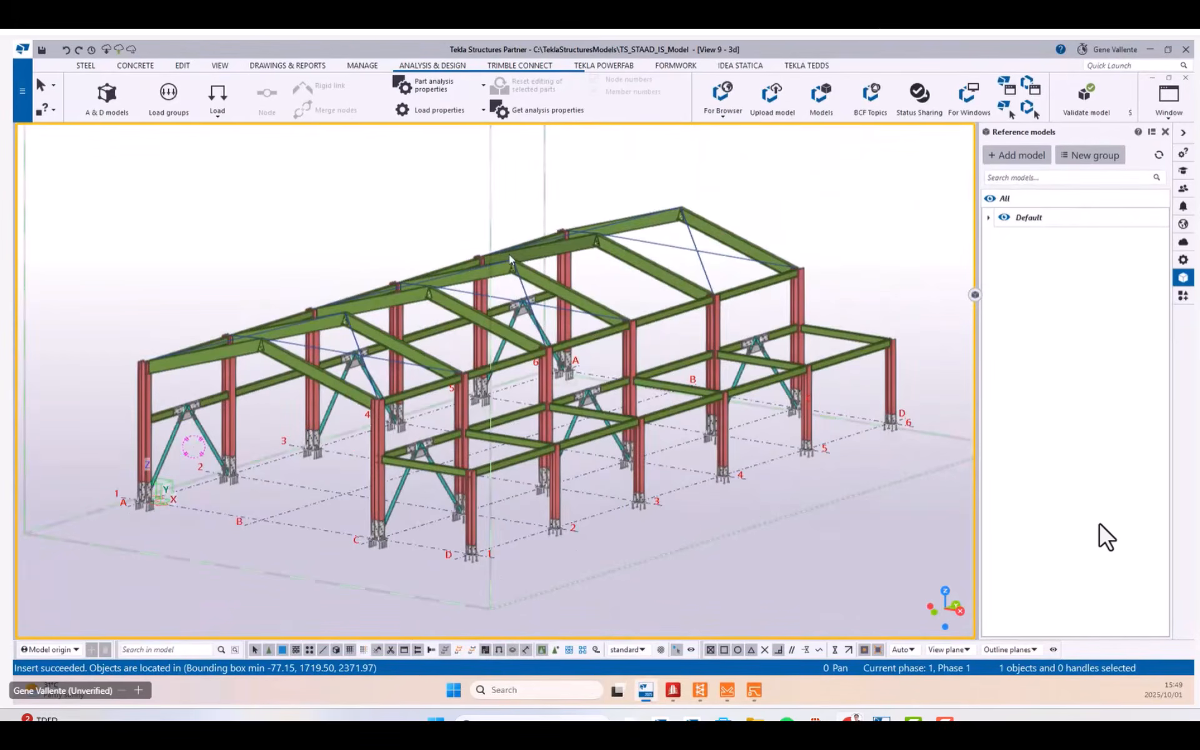
pyautogui.moveTo(342, 275); pyautogui.dragTo(328, 233, button='middle')
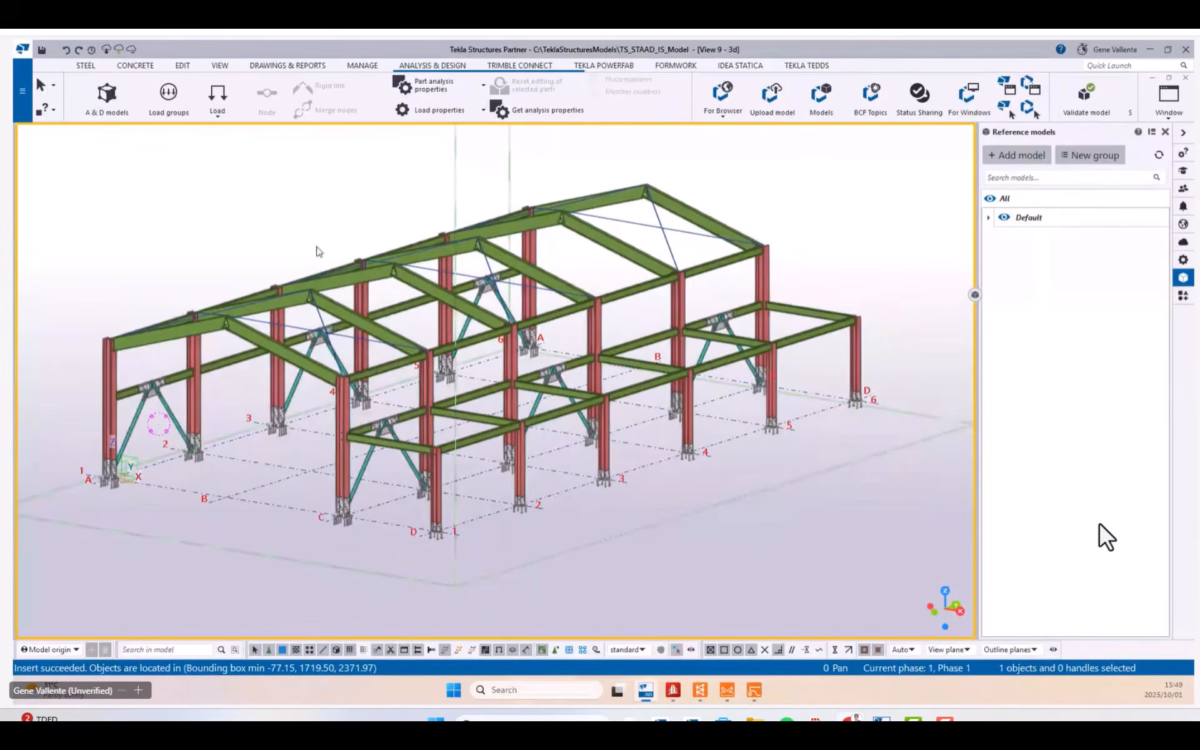
pyautogui.scroll(2, 172, 405)
pyautogui.moveTo(172, 407); pyautogui.dragTo(203, 391, button='middle')
pyautogui.scroll(-1, 203, 391)
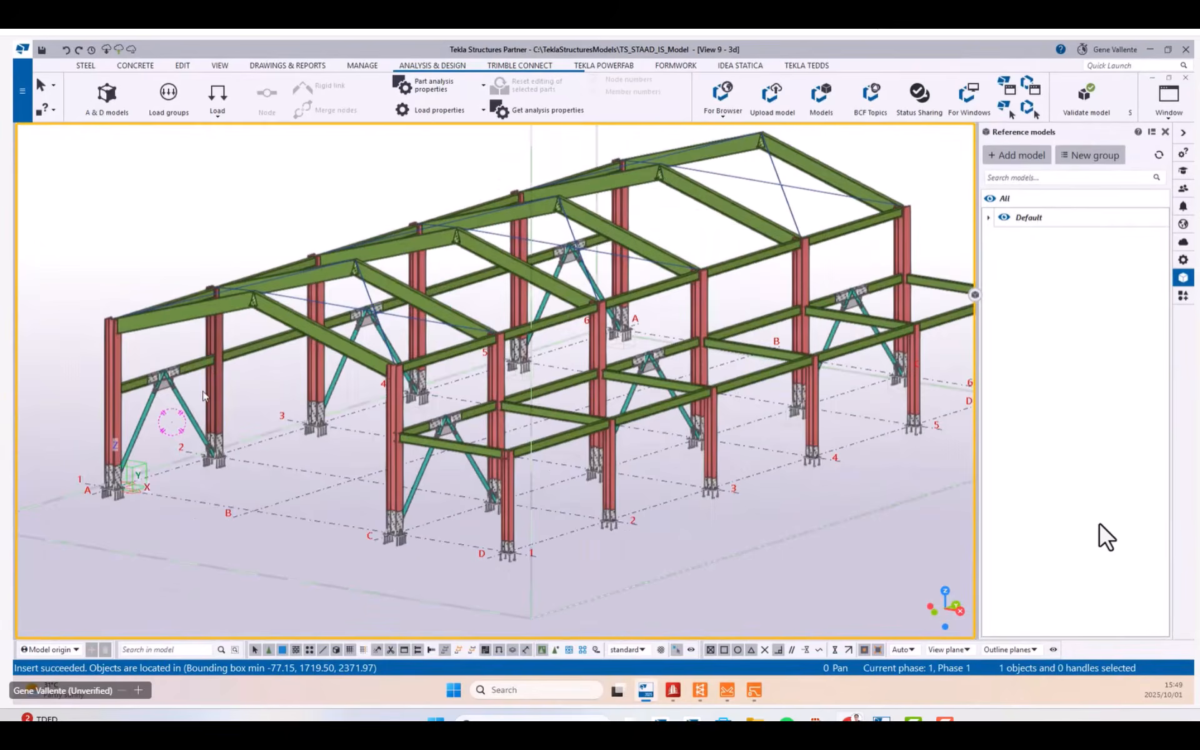
pyautogui.scroll(-1, 203, 392)
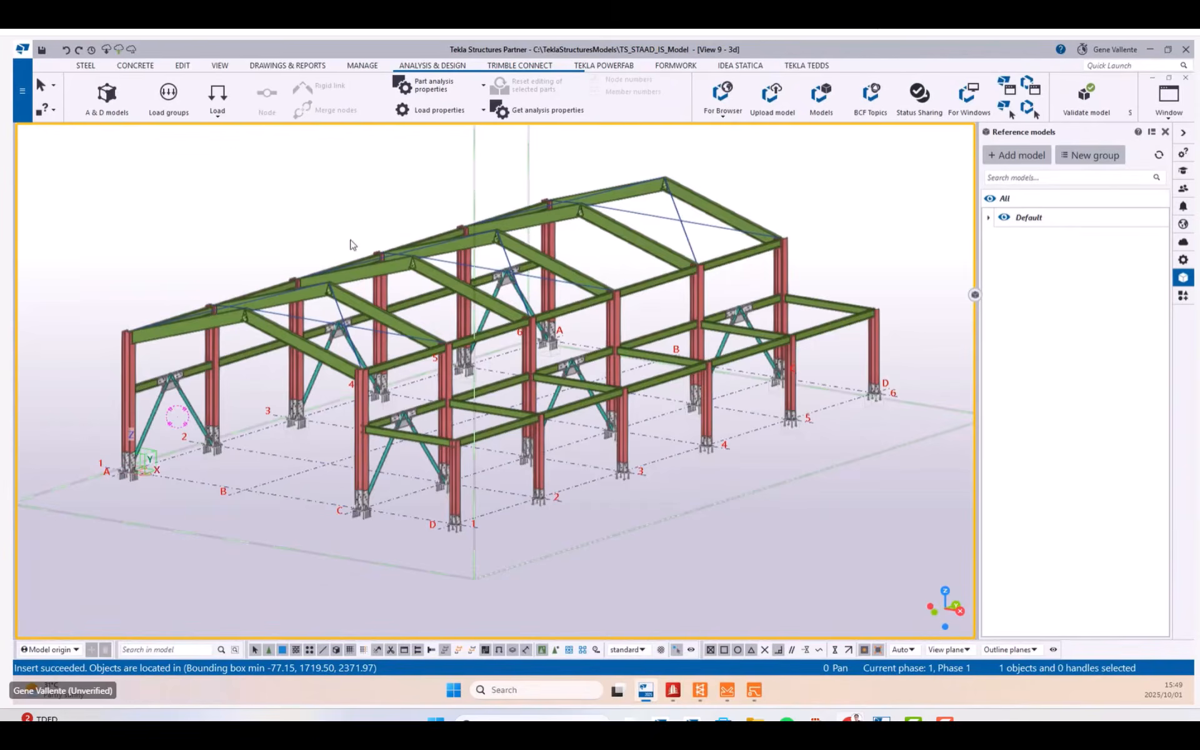
pyautogui.scroll(1, 314, 373)
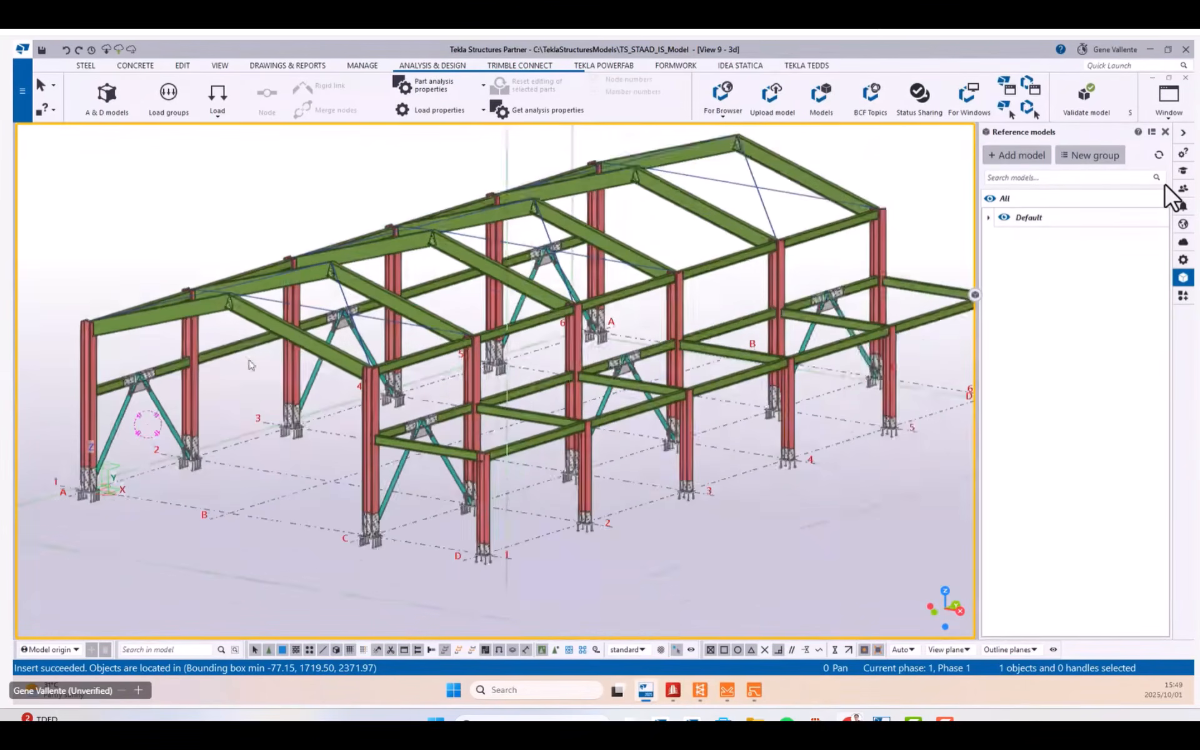
# Examine the brace-to-baseplate connection and anchors at the column base on grid A-2, up close and within the surrounding frame.
pyautogui.scroll(6, 255, 400)
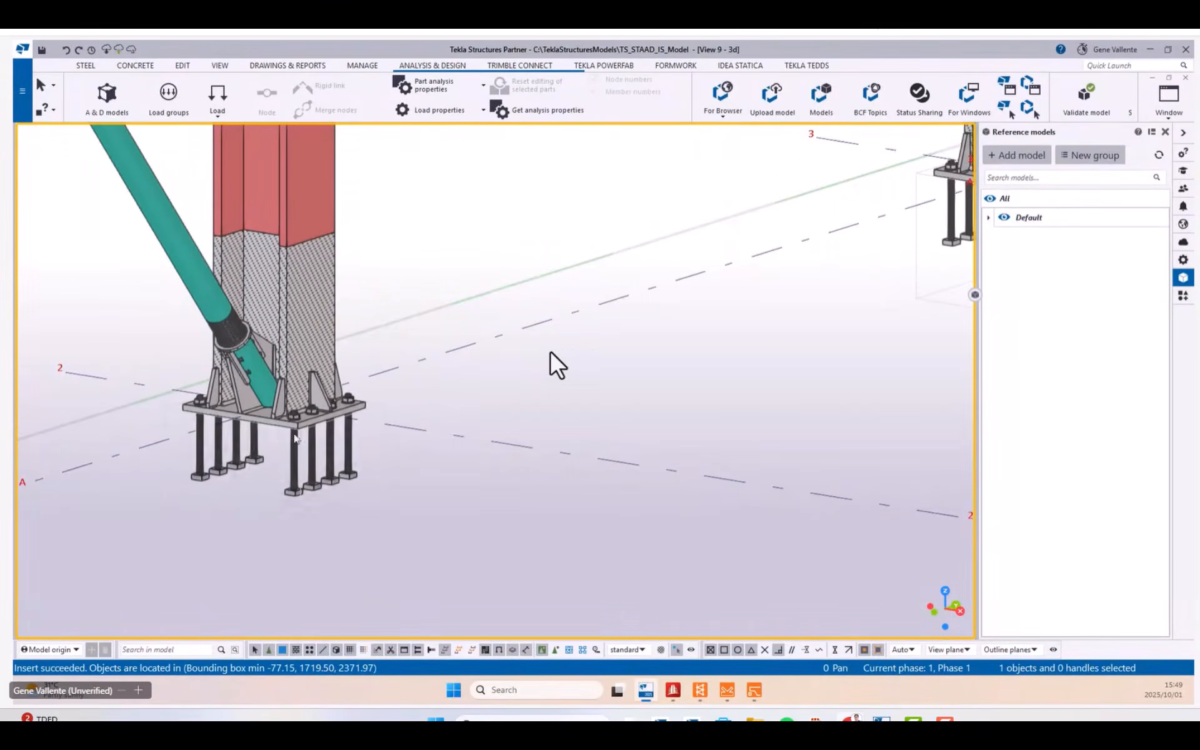
pyautogui.scroll(2, 349, 415)
pyautogui.scroll(1, 350, 415)
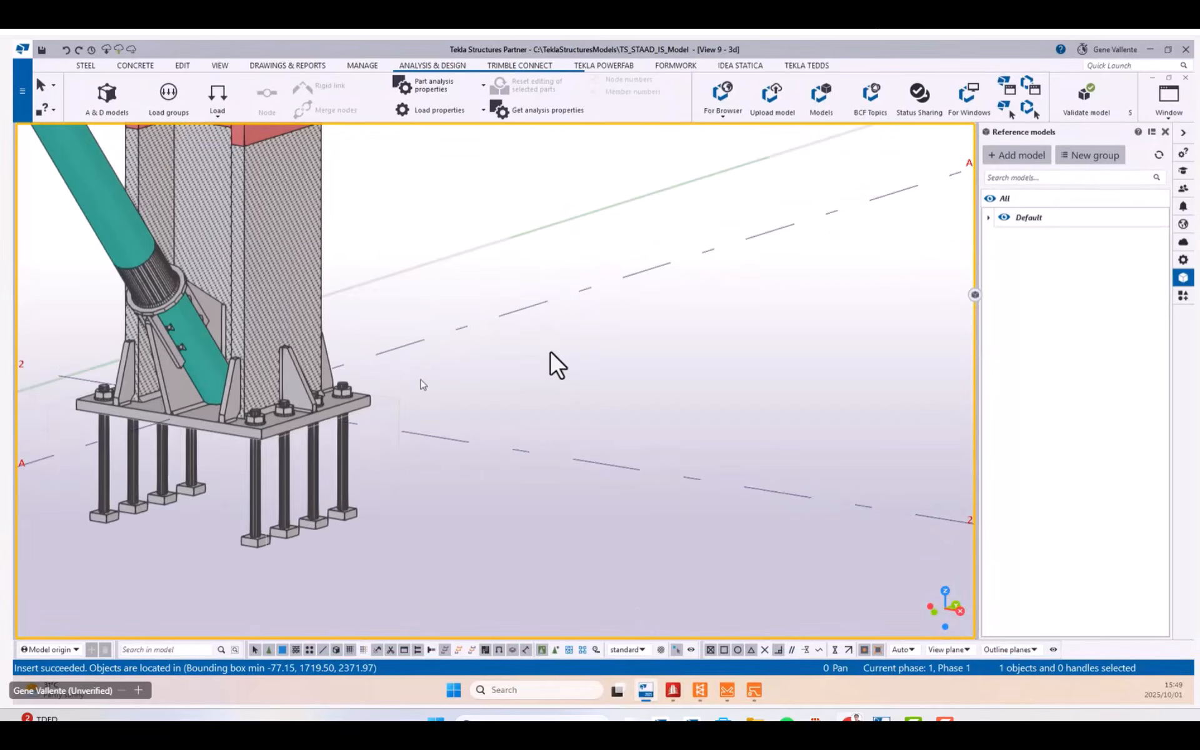
pyautogui.scroll(-1, 417, 392)
pyautogui.scroll(-3, 414, 414)
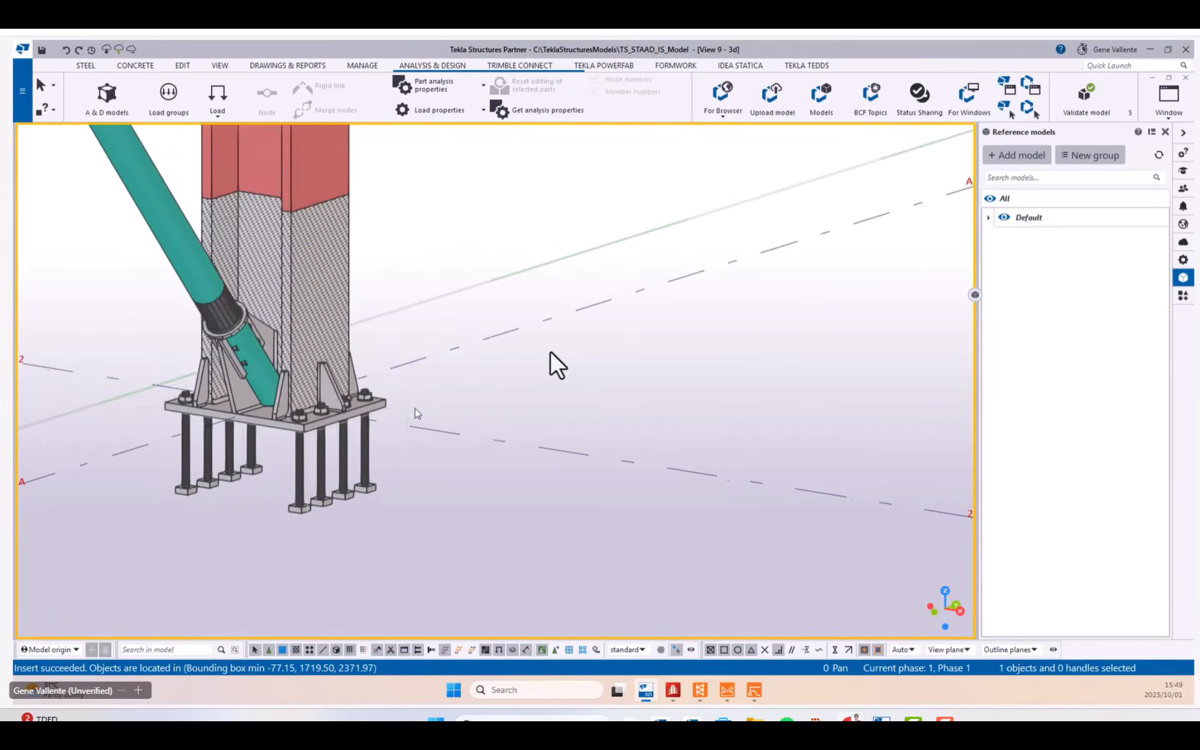
pyautogui.scroll(2, 360, 450)
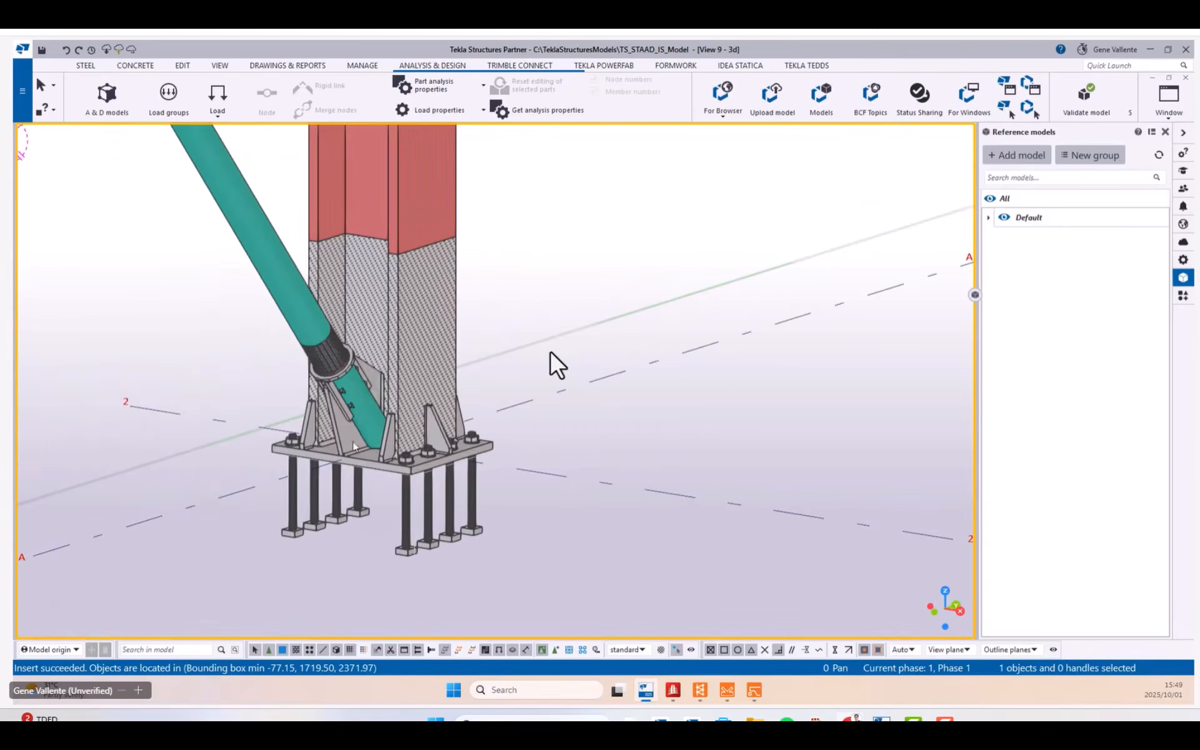
pyautogui.scroll(-3, 598, 475)
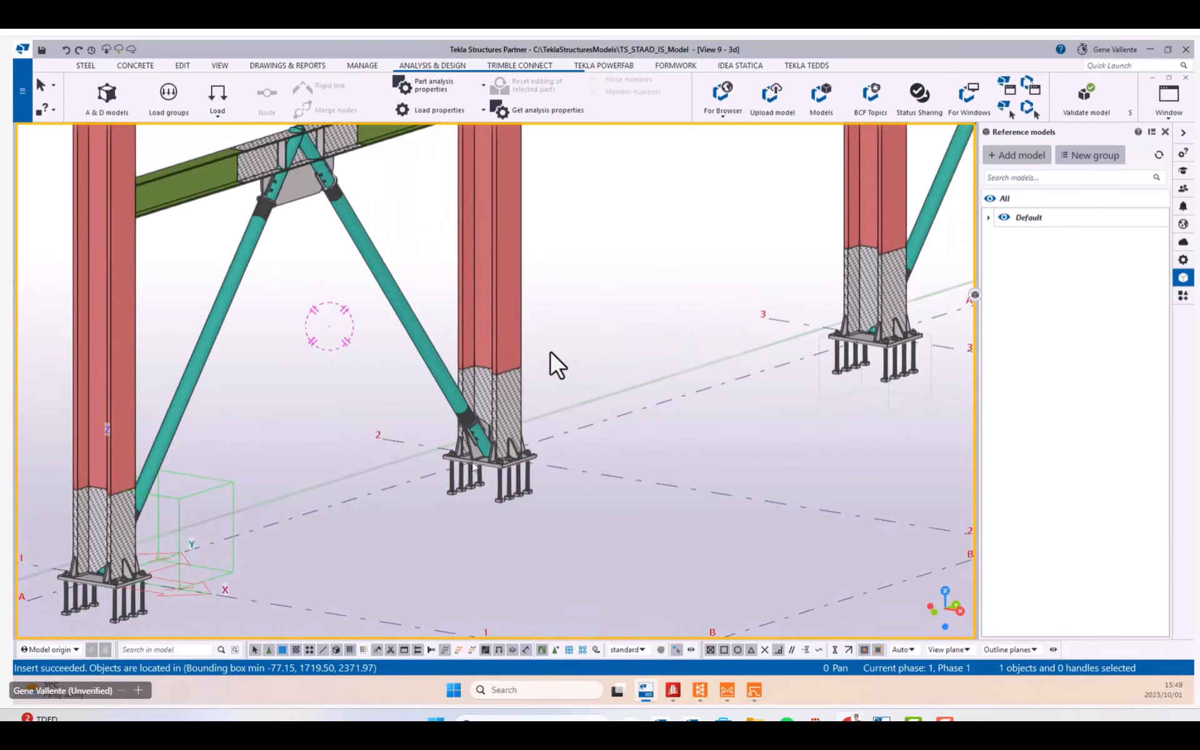
pyautogui.scroll(2, 474, 466)
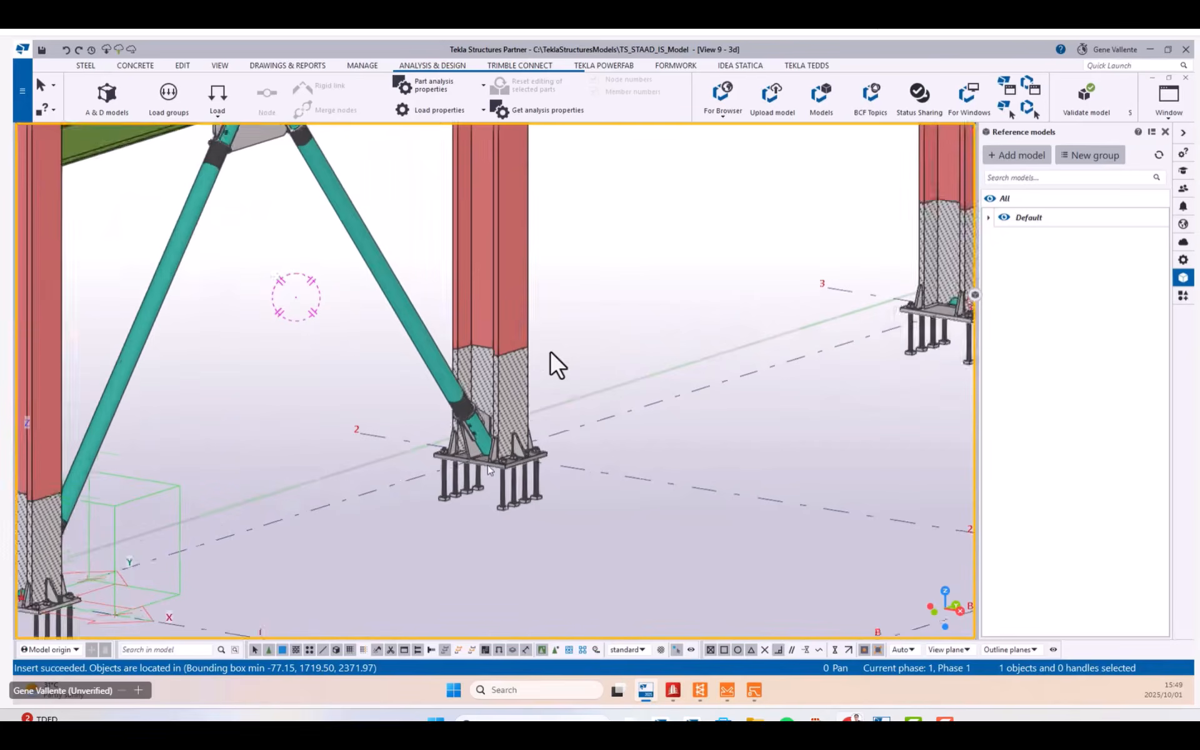
pyautogui.scroll(-4, 418, 386)
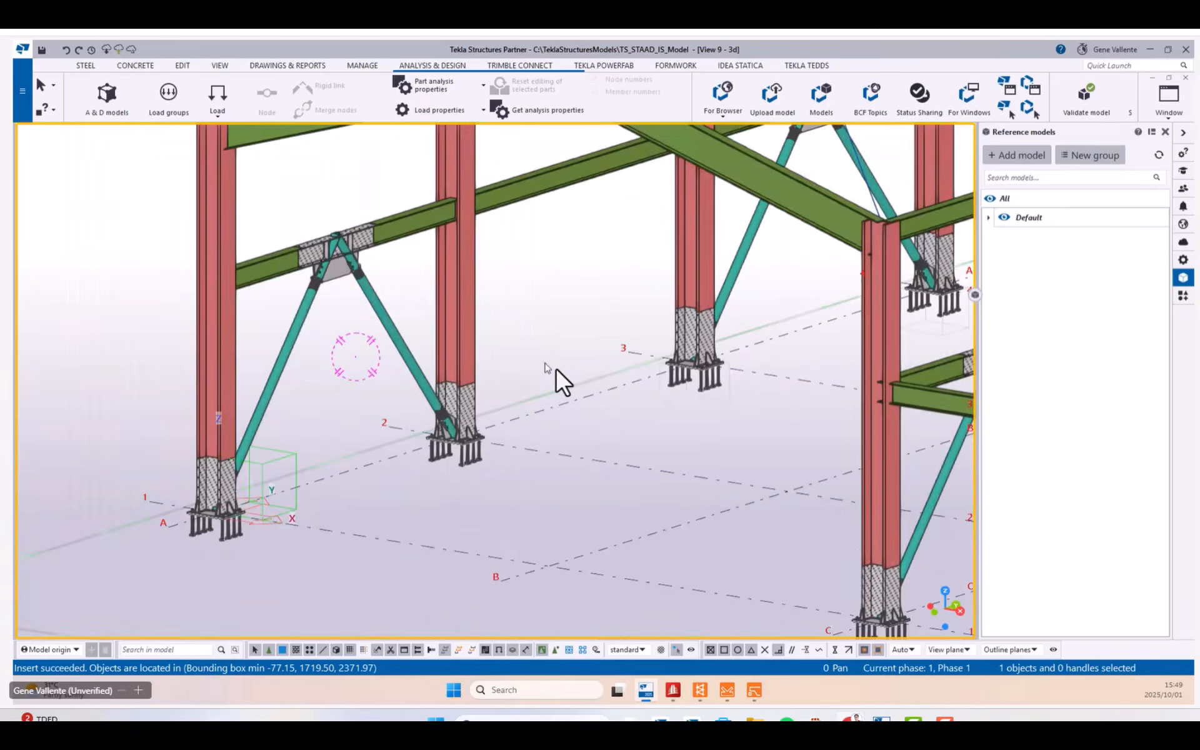
pyautogui.scroll(-1, 482, 340)
pyautogui.moveTo(482, 338); pyautogui.dragTo(463, 341, button='middle')
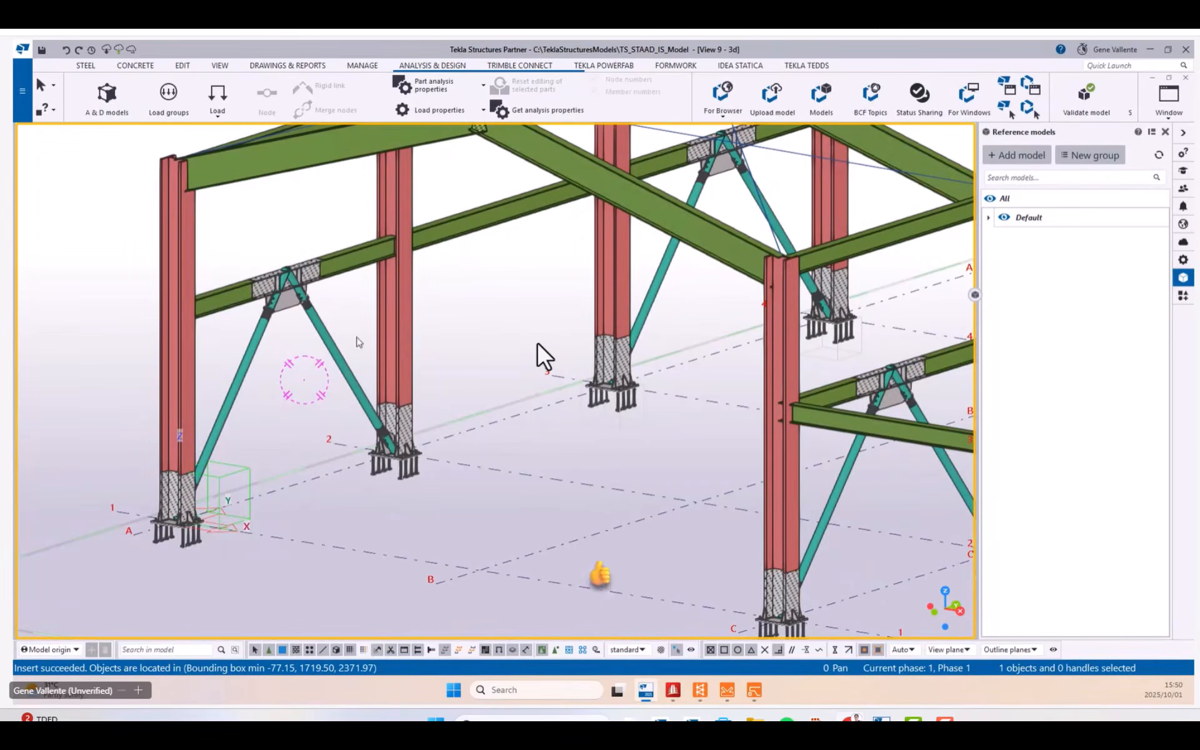
pyautogui.scroll(1, 388, 480)
pyautogui.scroll(2, 389, 478)
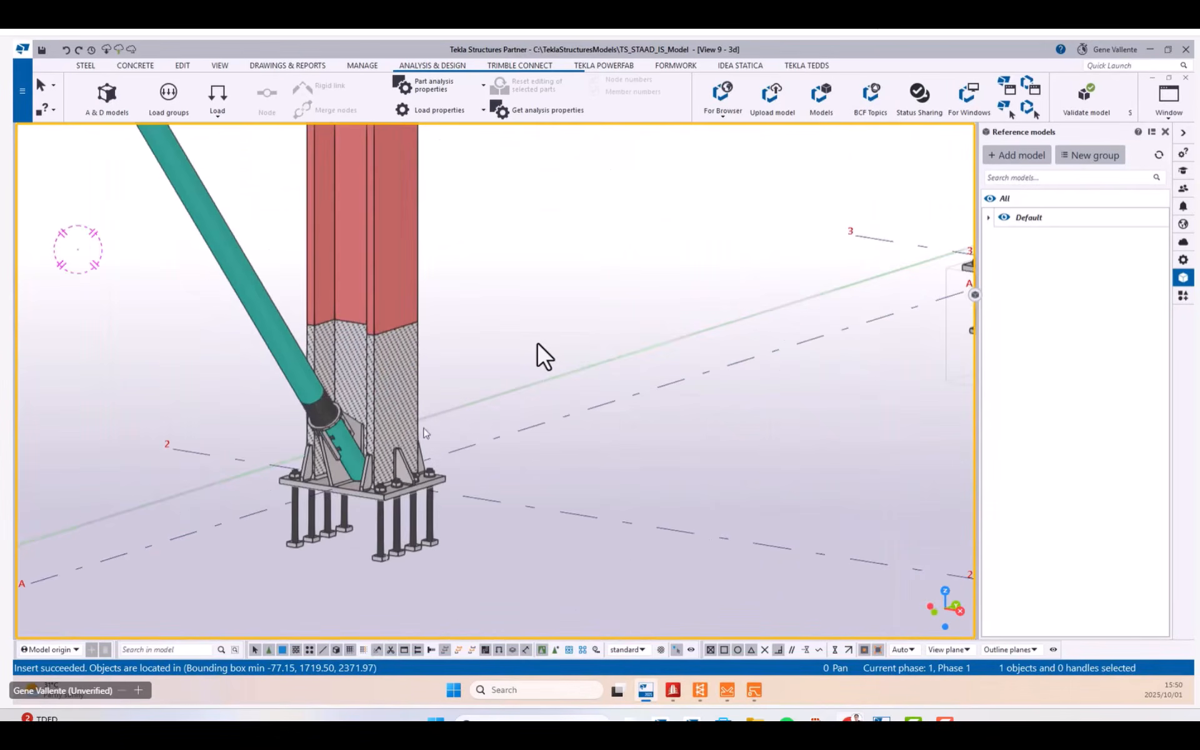
pyautogui.scroll(-1, 464, 508)
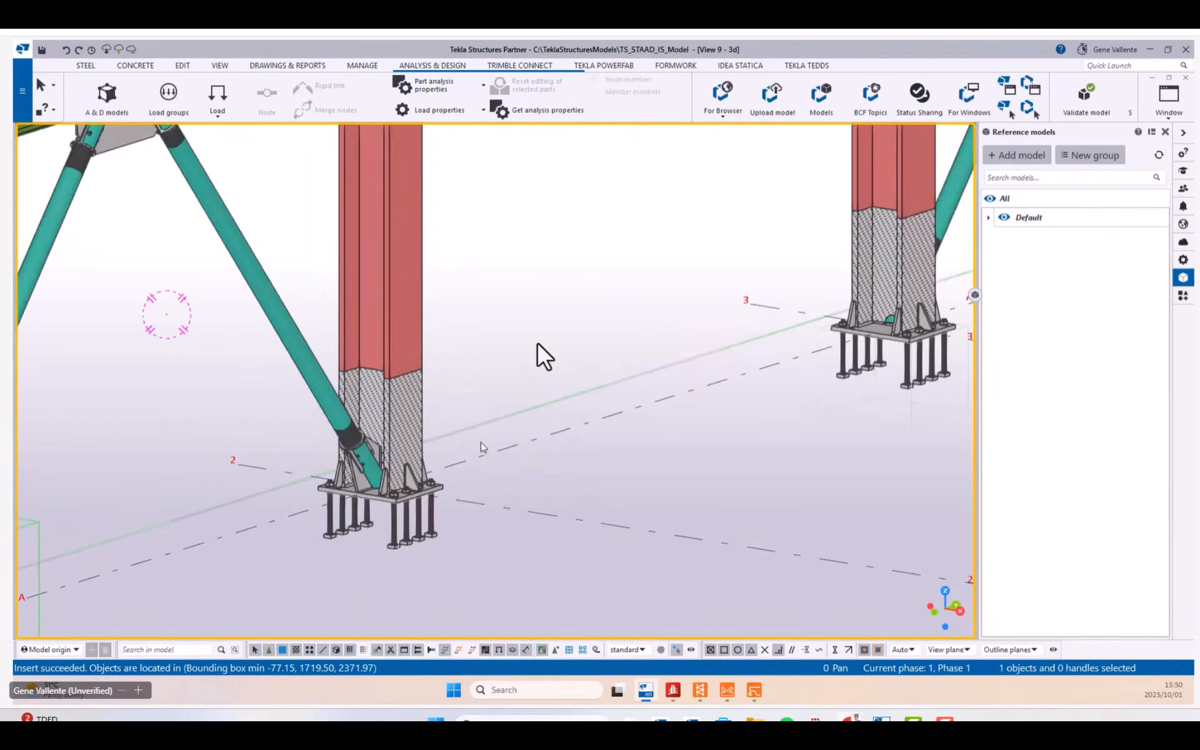
pyautogui.scroll(-4, 481, 445)
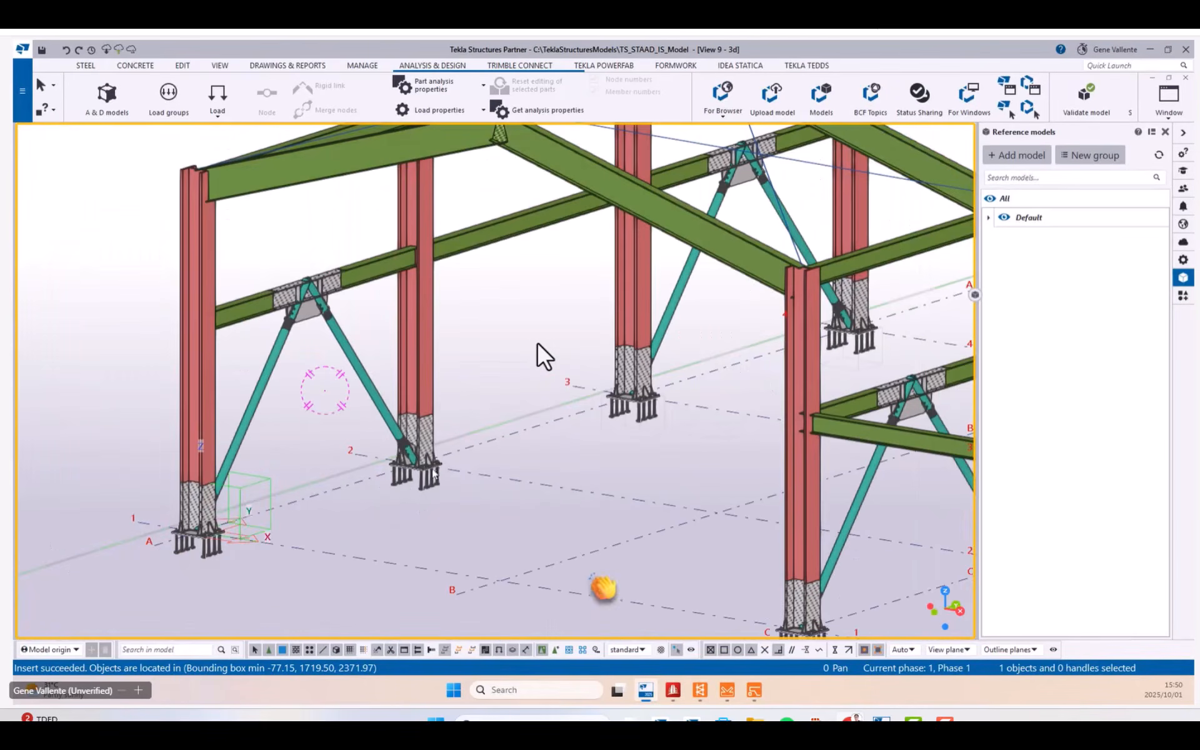
pyautogui.scroll(-1, 433, 430)
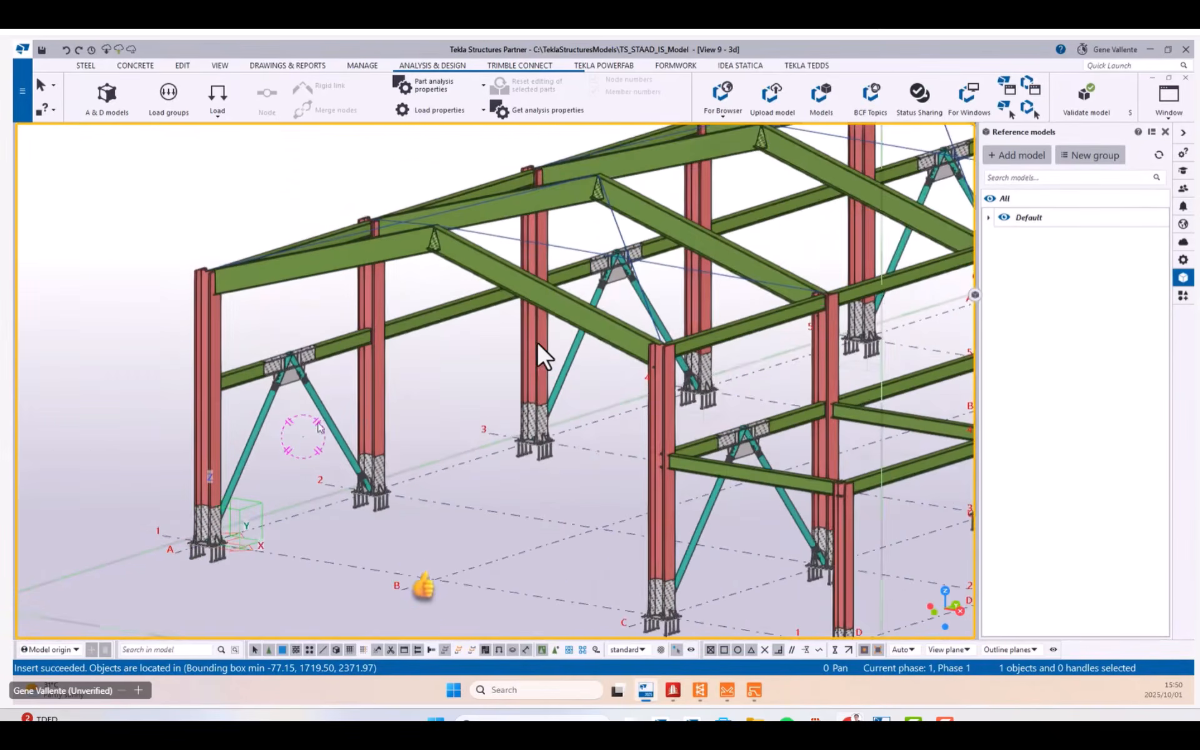
pyautogui.scroll(-2, 433, 425)
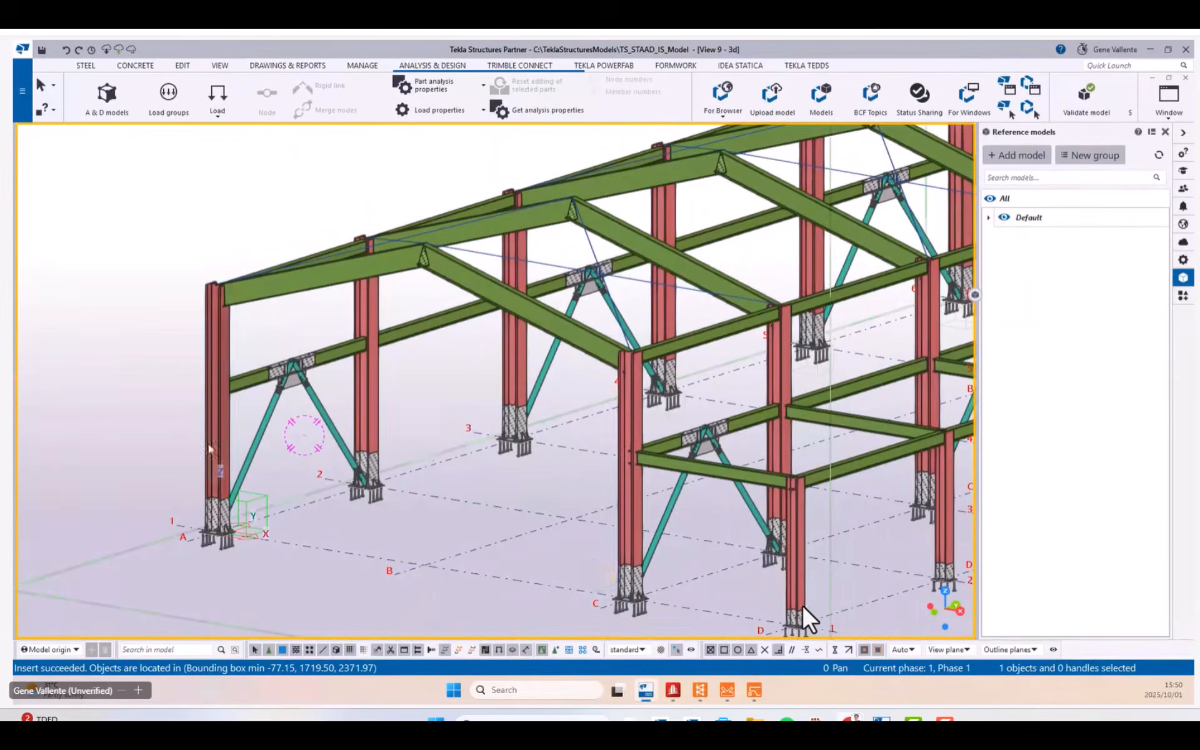
pyautogui.moveTo(431, 453); pyautogui.dragTo(244, 433, button='middle')
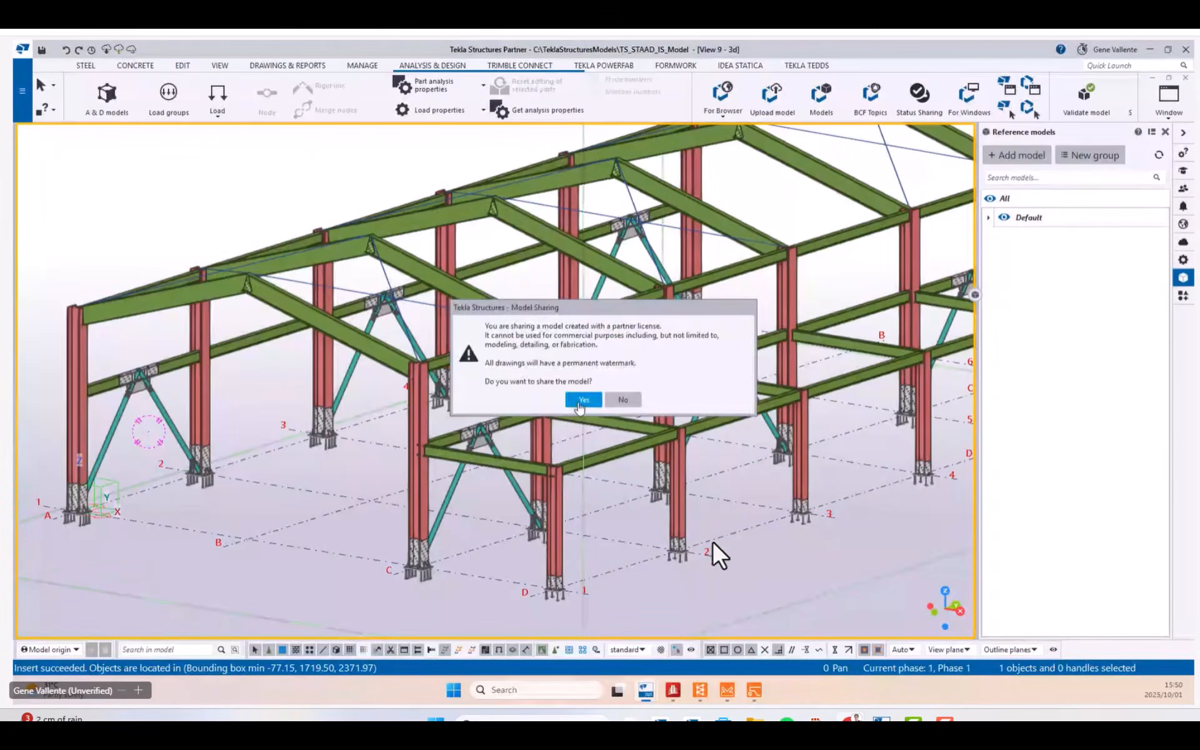
# Try to share the Tekla model by writing out its changes through Model Sharing.
pyautogui.click(576, 402)
pyautogui.click(509, 427)
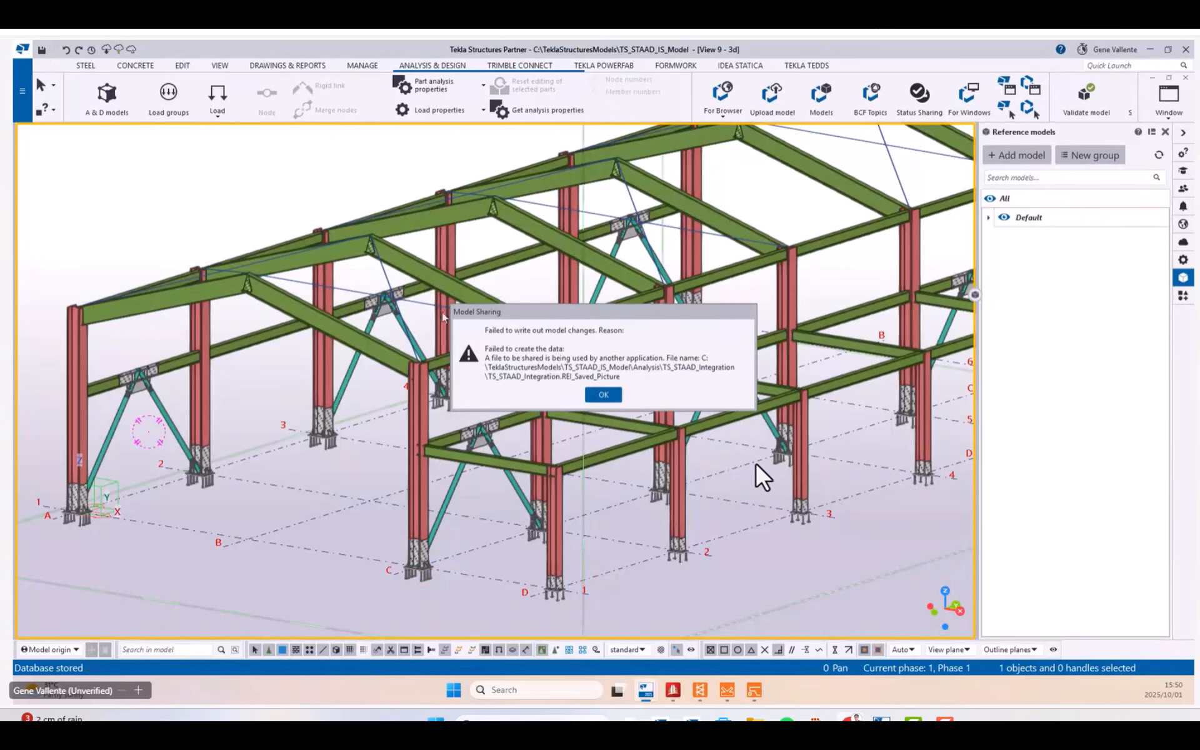
pyautogui.click(604, 395)
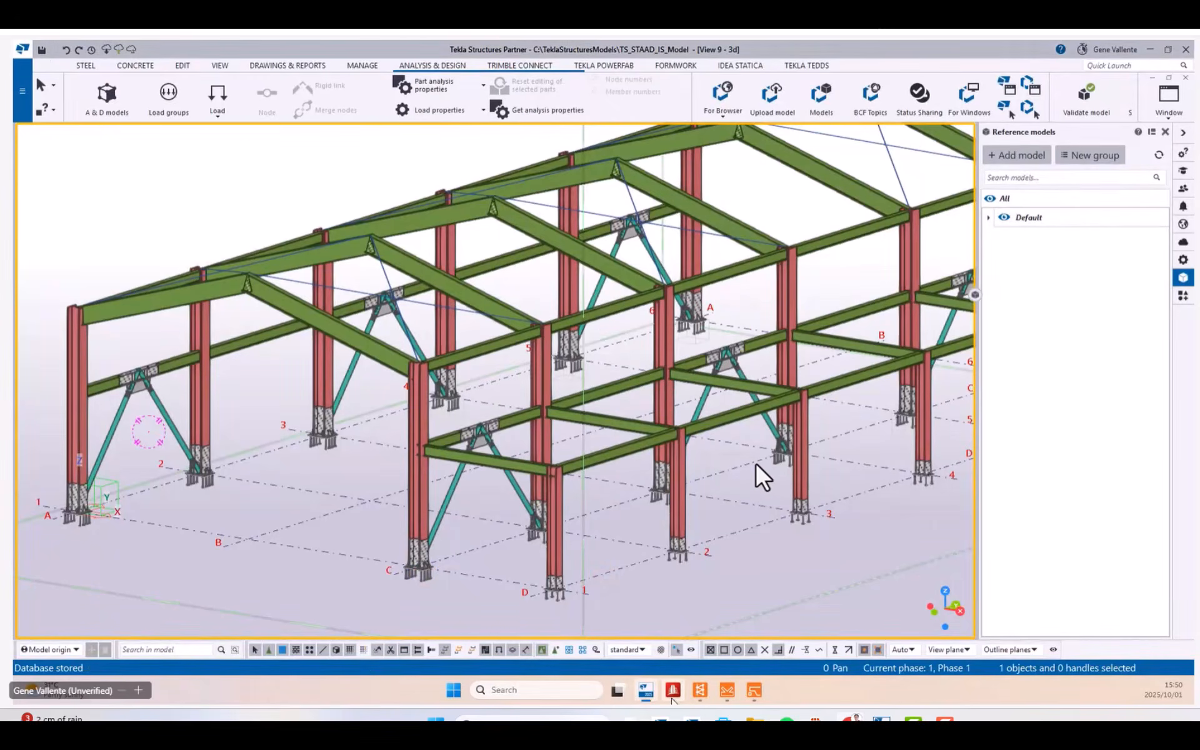
# Close STAAD.Pro, and save the Tekla Structures model and write out its changes through Model Sharing.
pyautogui.click(672, 691)
pyautogui.click(1180, 48)
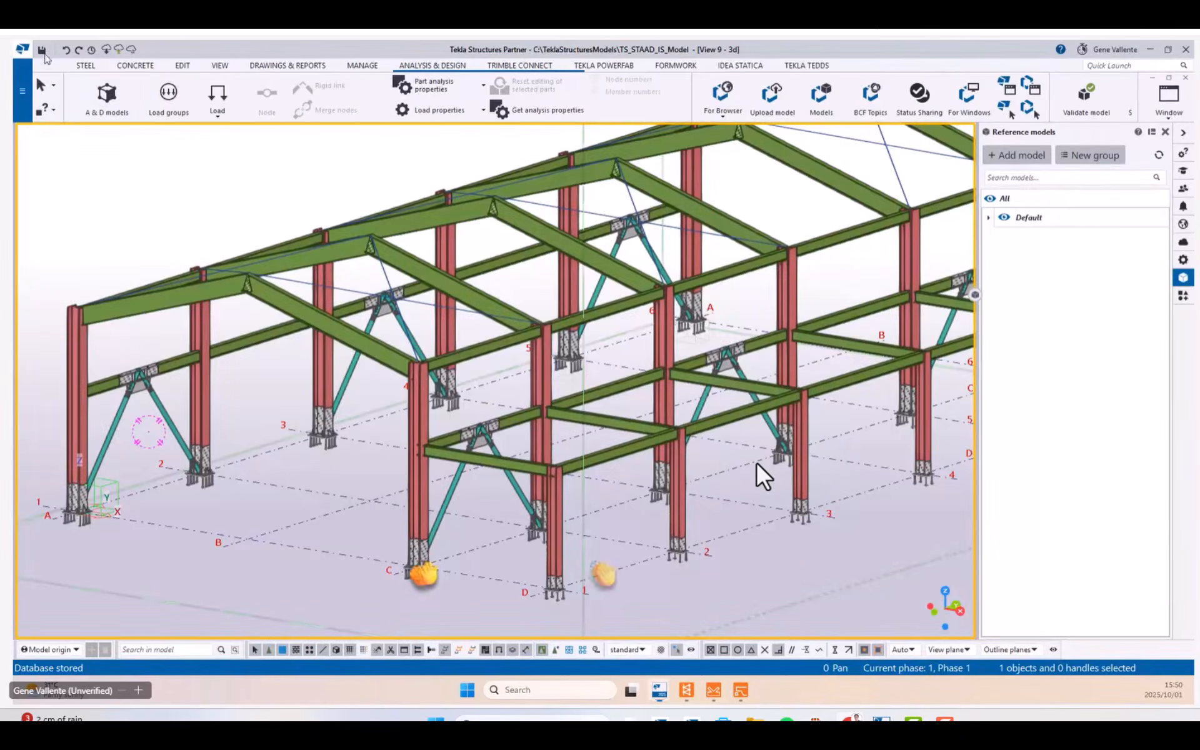
pyautogui.click(41, 50)
pyautogui.click(592, 388)
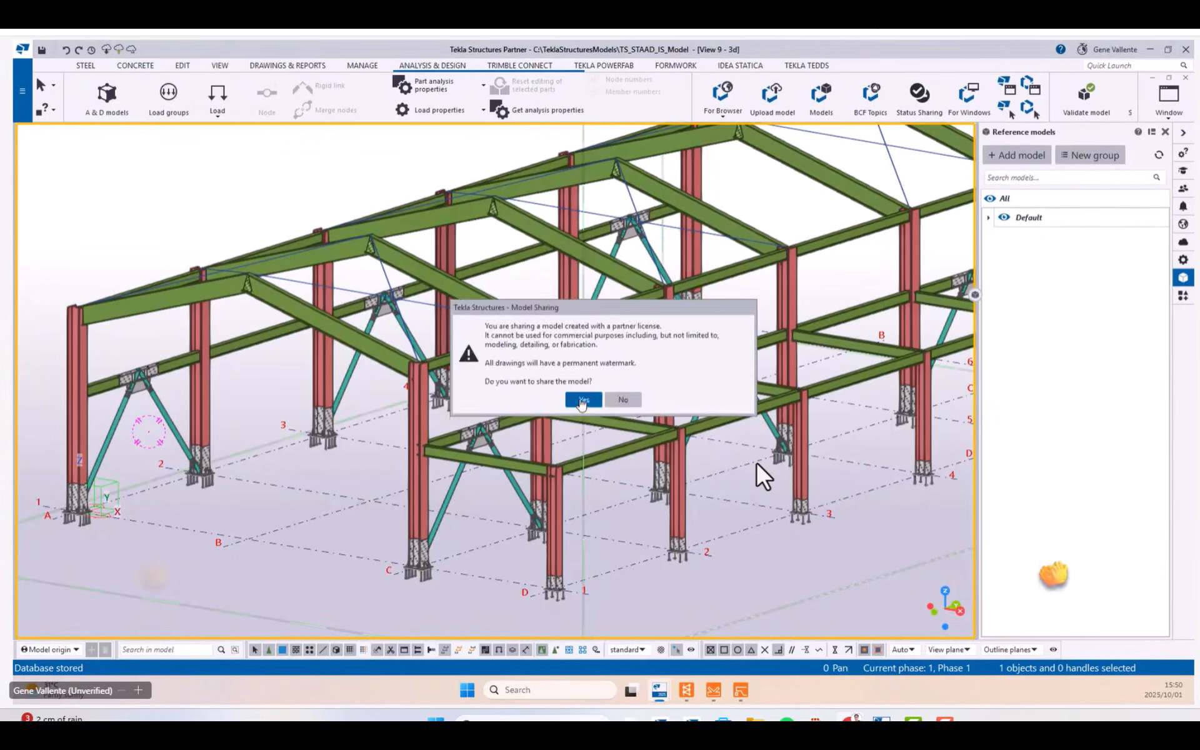
pyautogui.click(584, 401)
pyautogui.click(505, 426)
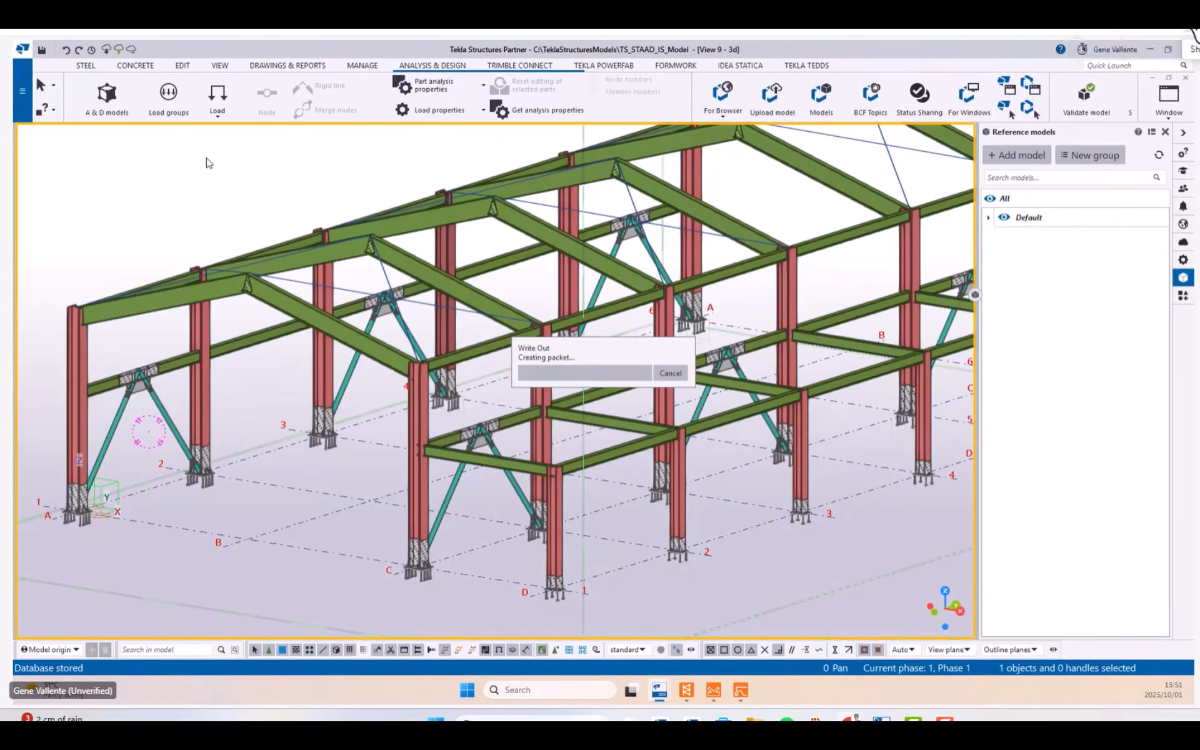
# Switch to the Microsoft Teams meeting and share the entire screen without system audio.
pyautogui.click(1121, 31)
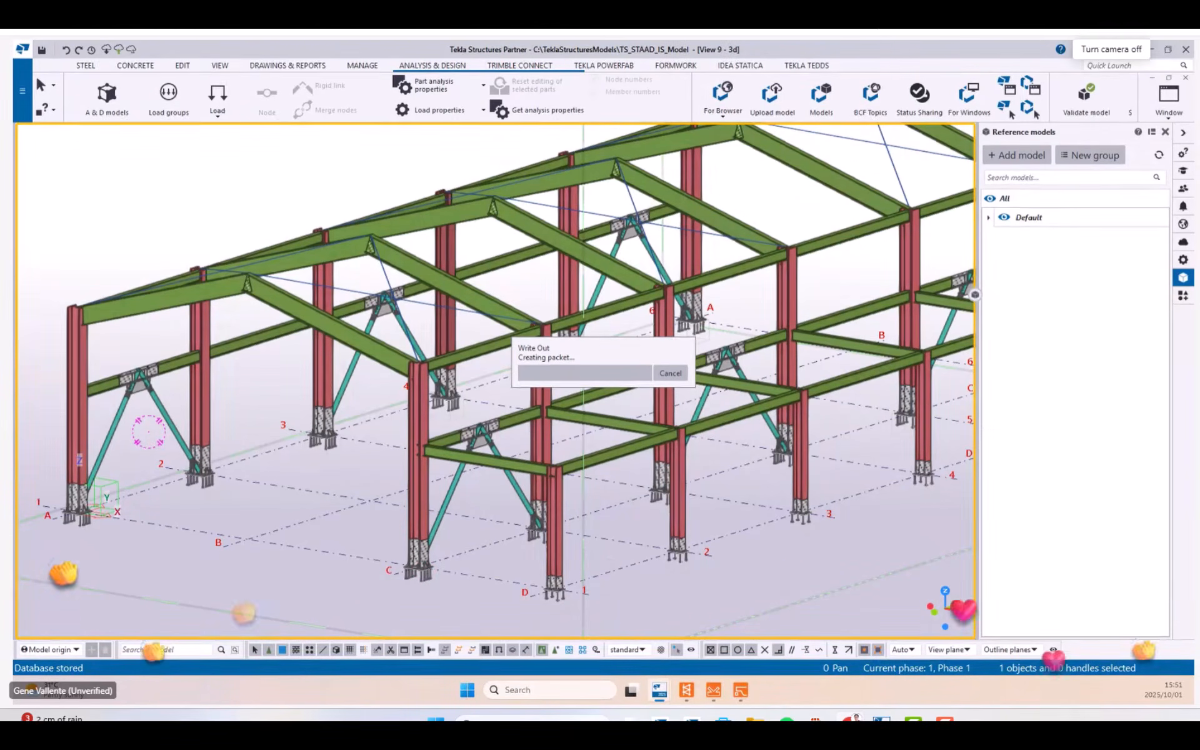
pyautogui.click(1189, 34)
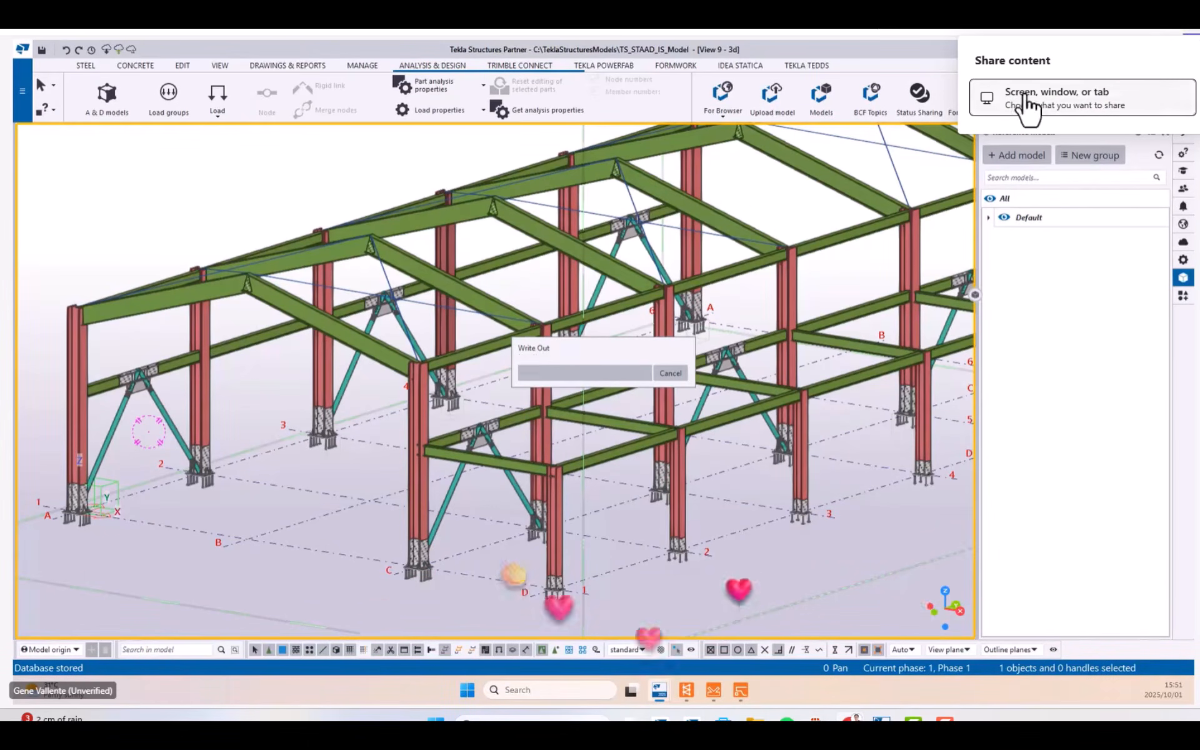
pyautogui.click(1037, 112)
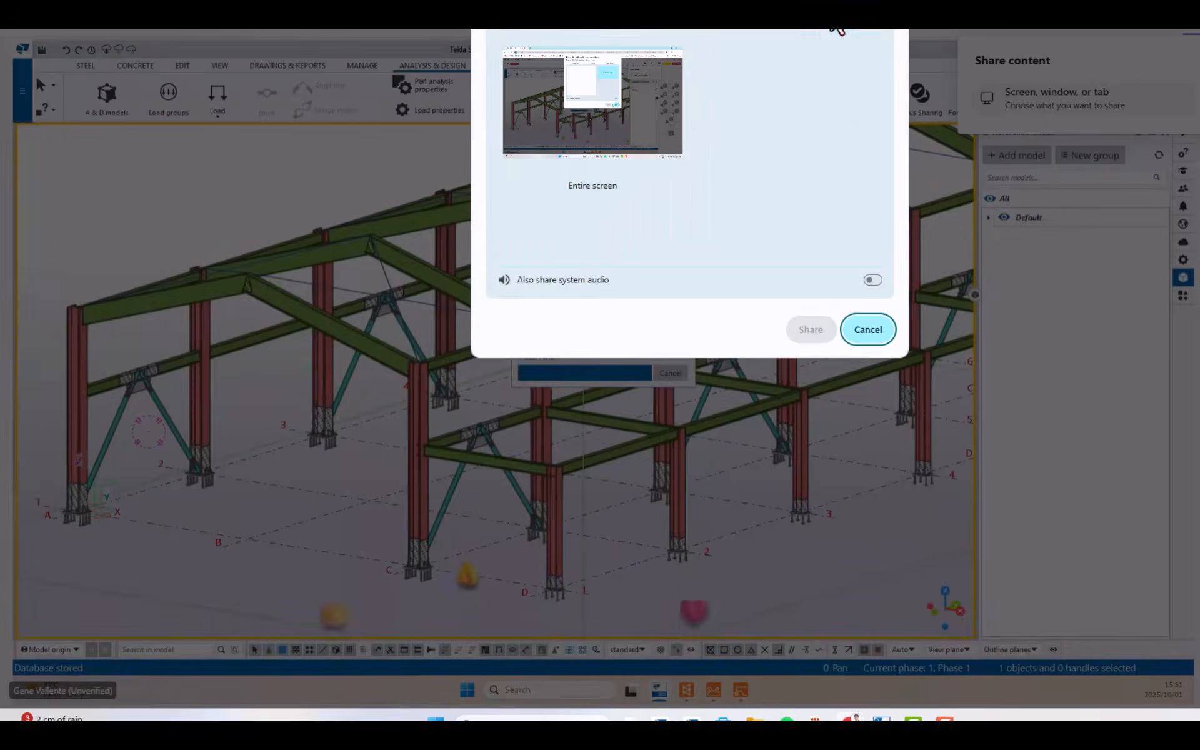
pyautogui.click(570, 109)
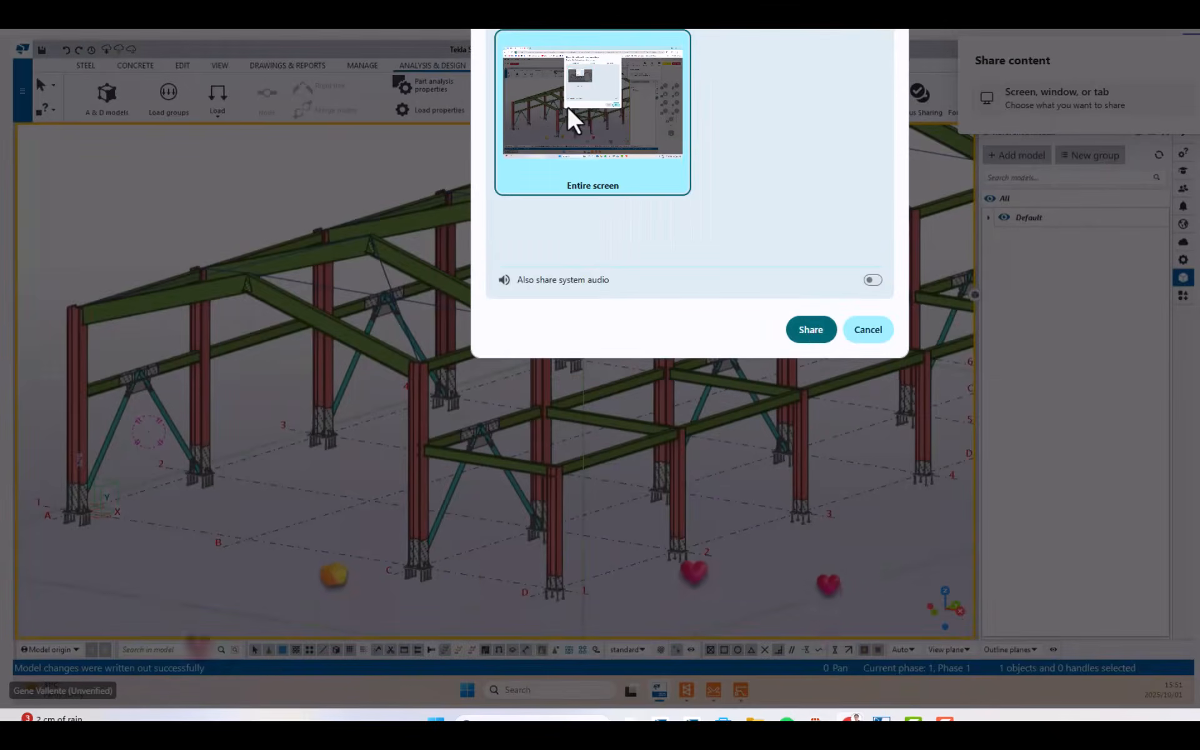
pyautogui.click(809, 329)
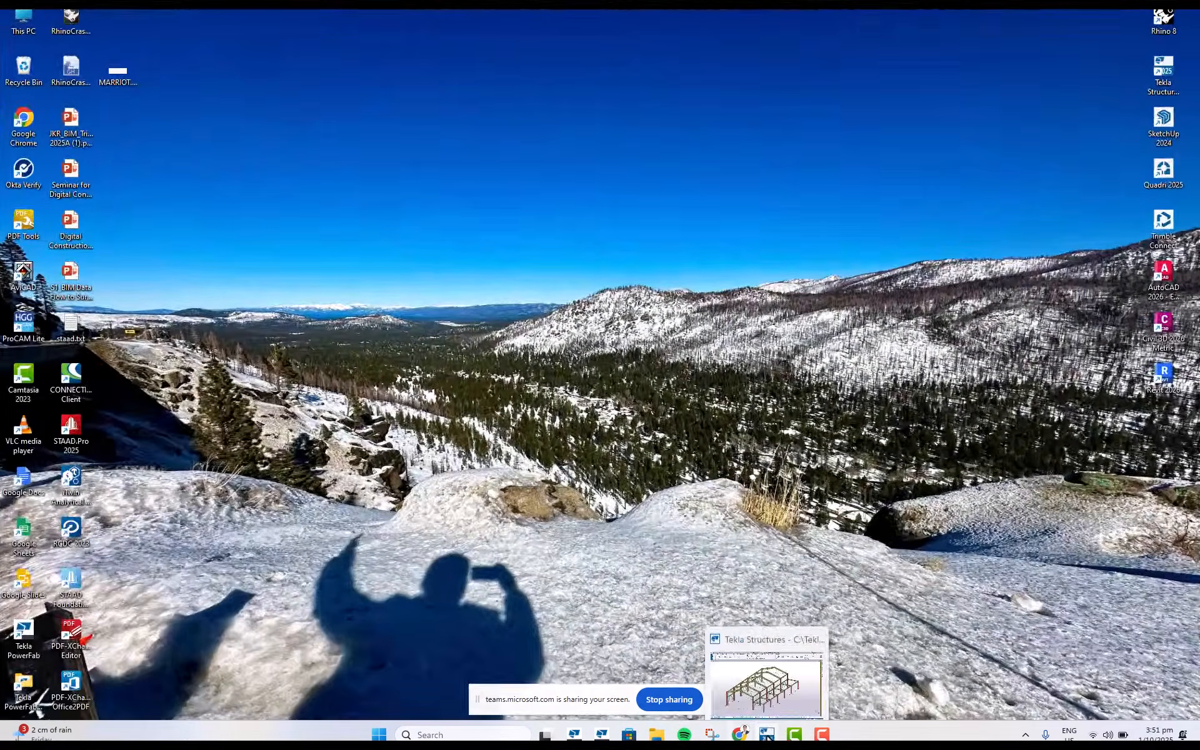
# Switch to the Tekla Structures model and hide the screen-sharing notice covering its lower edge.
pyautogui.click(763, 671)
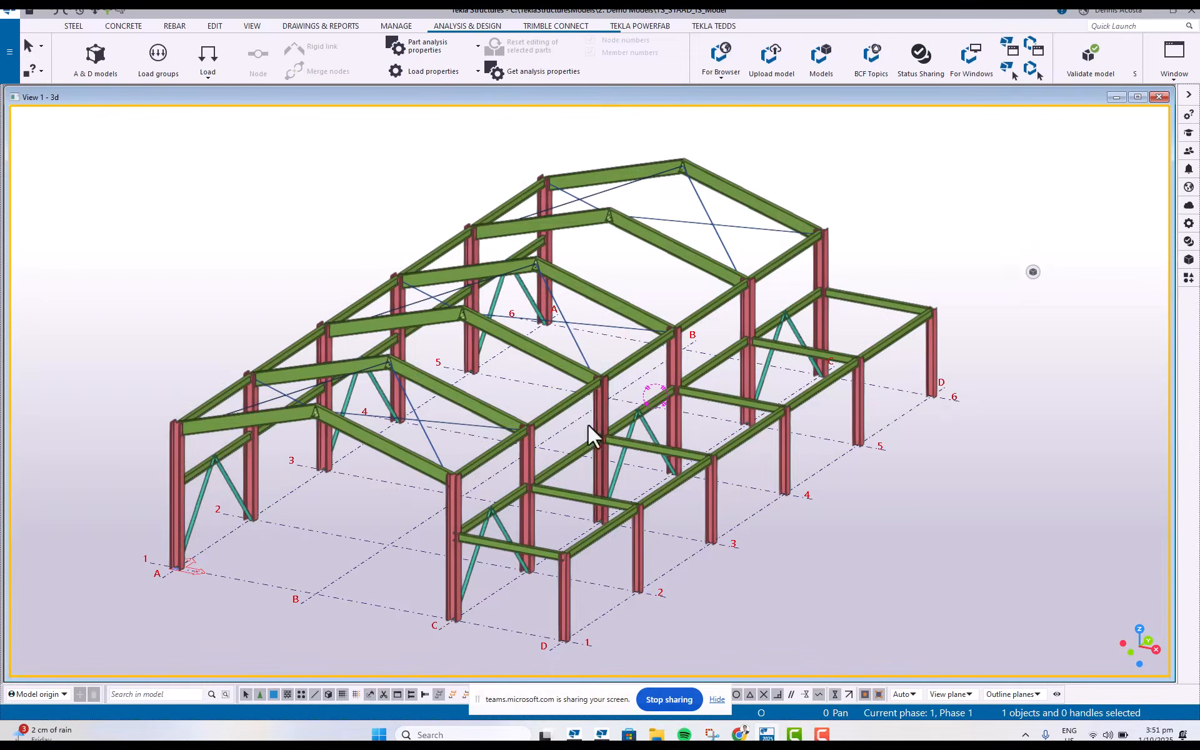
pyautogui.click(715, 694)
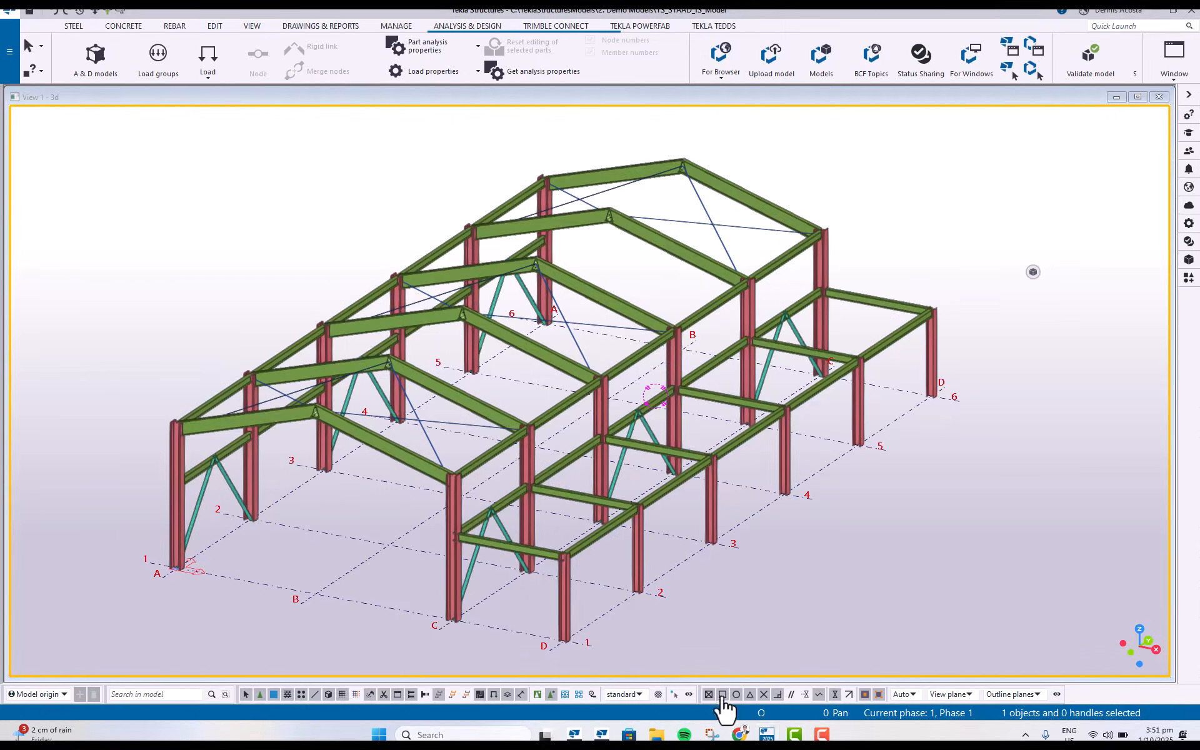
pyautogui.moveTo(544, 481)
pyautogui.keyDown('ctrl'); pyautogui.mouseDown(button='middle')
pyautogui.moveTo(531, 450)
pyautogui.moveTo(531, 475)
pyautogui.moveTo(503, 456)
pyautogui.mouseUp(button='middle'); pyautogui.keyUp('ctrl')
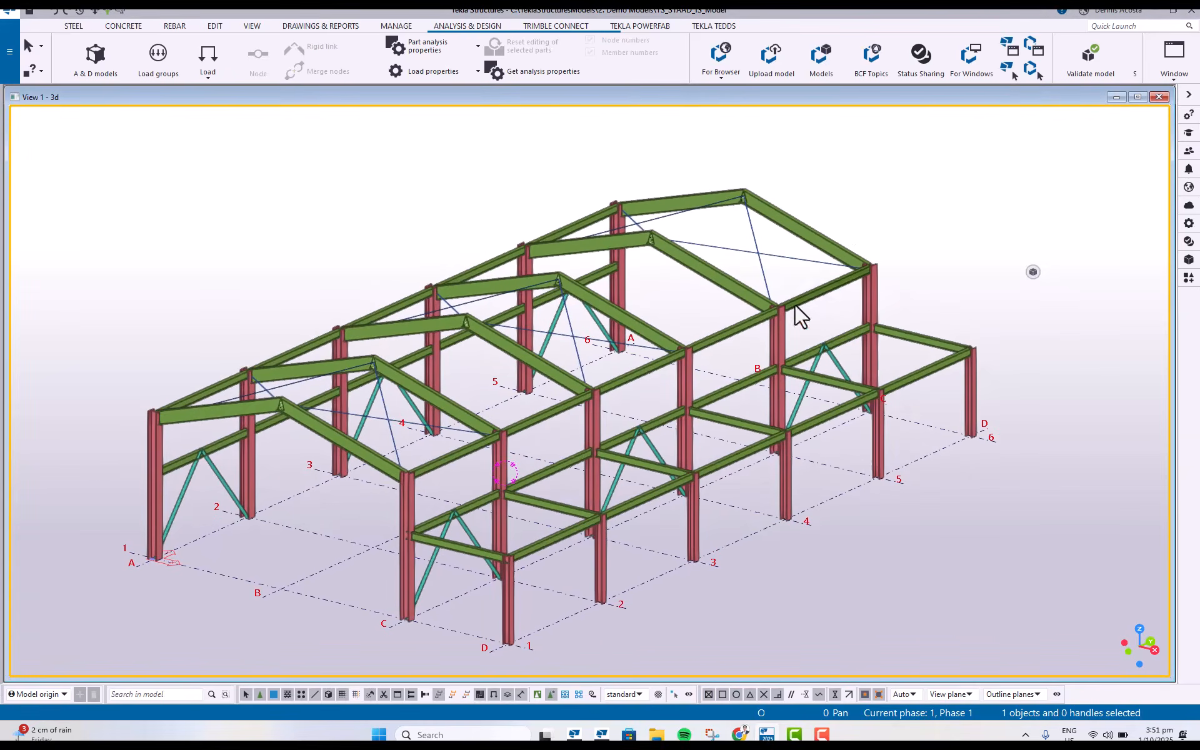
pyautogui.moveTo(798, 316); pyautogui.dragTo(778, 330, button='middle')
pyautogui.moveTo(931, 366); pyautogui.dragTo(948, 364, button='middle')
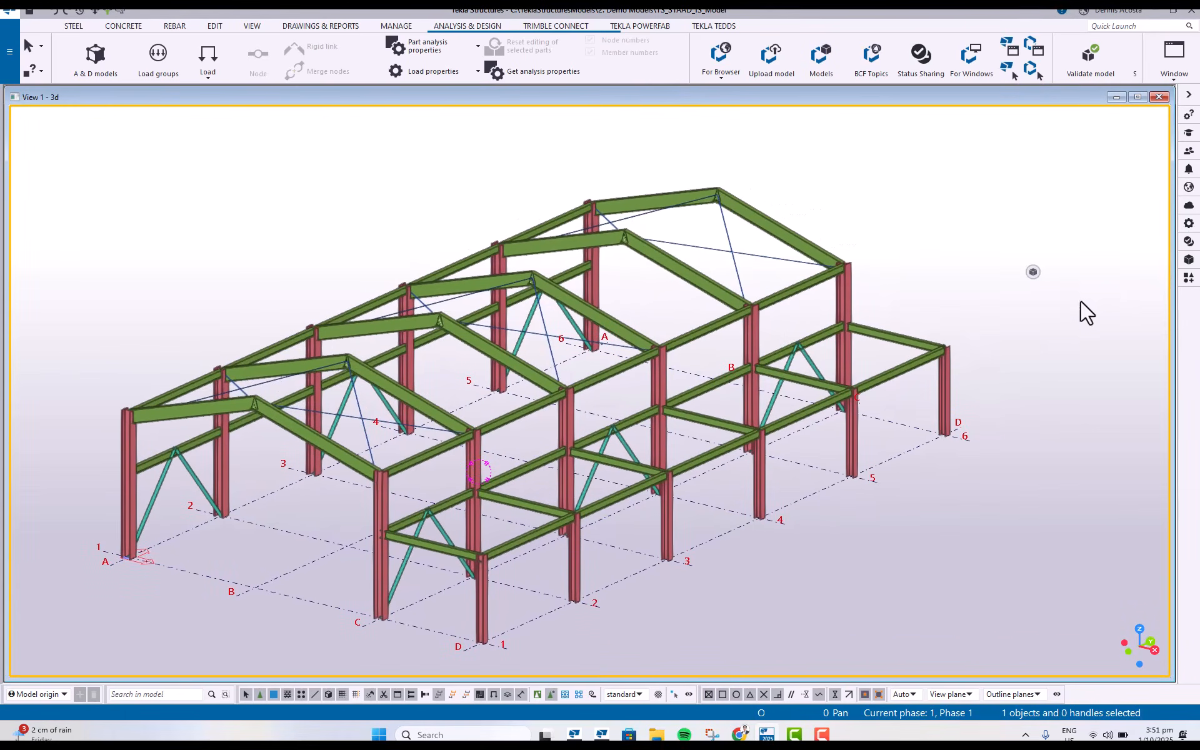
# Make the Chevron Brace Gusset, Girts, Apex Ridge Connections (1), Baseplate + Pedestal and Haunched Knee Joint reference models in the Default group visible.
pyautogui.click(1188, 260)
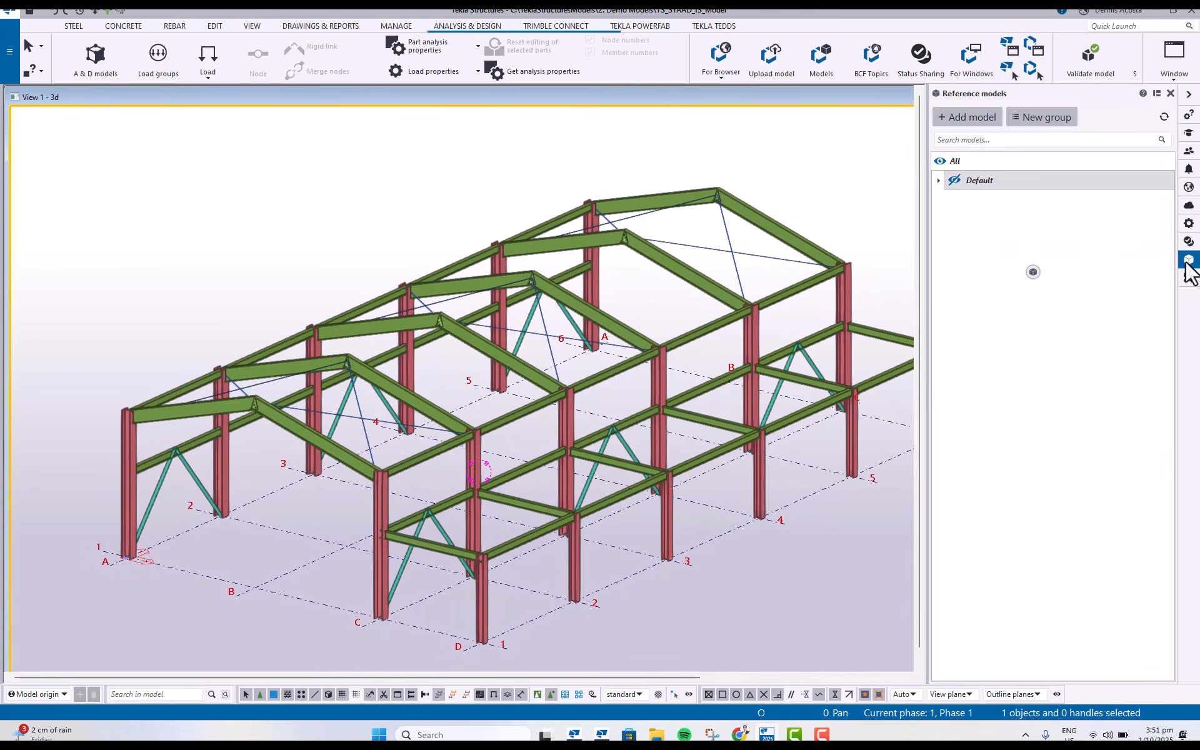
pyautogui.click(938, 180)
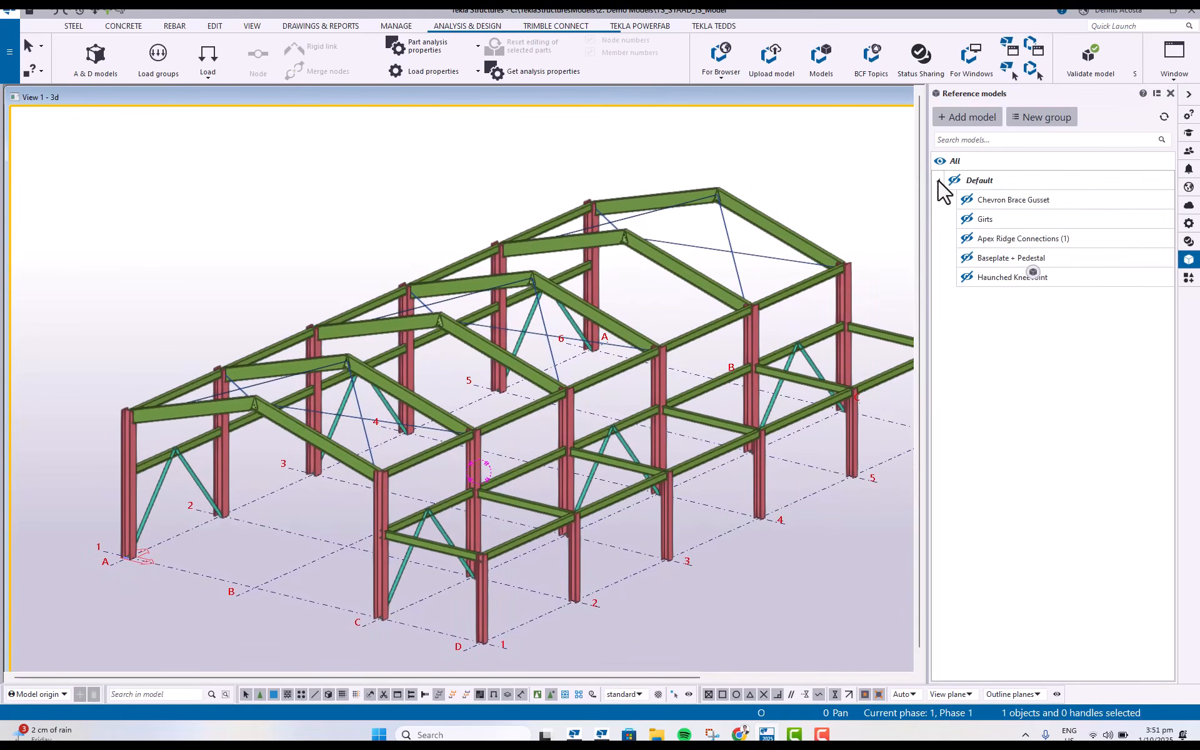
pyautogui.click(967, 200)
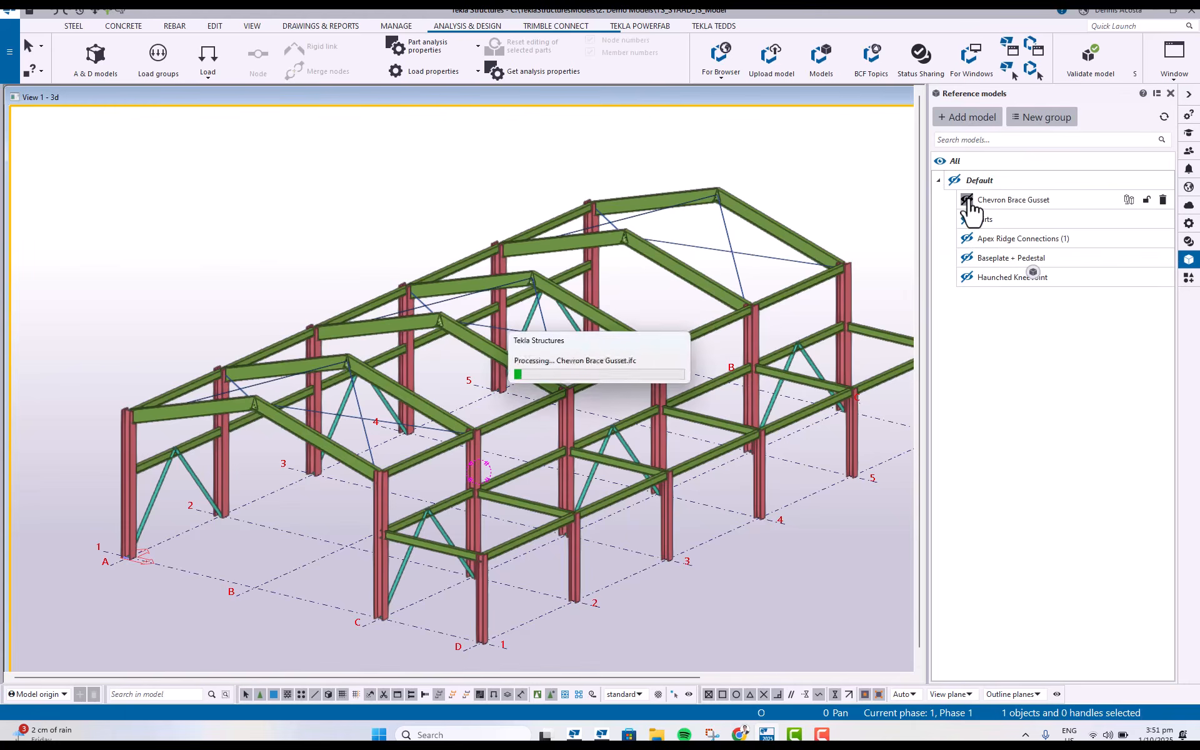
pyautogui.click(967, 219)
pyautogui.click(966, 238)
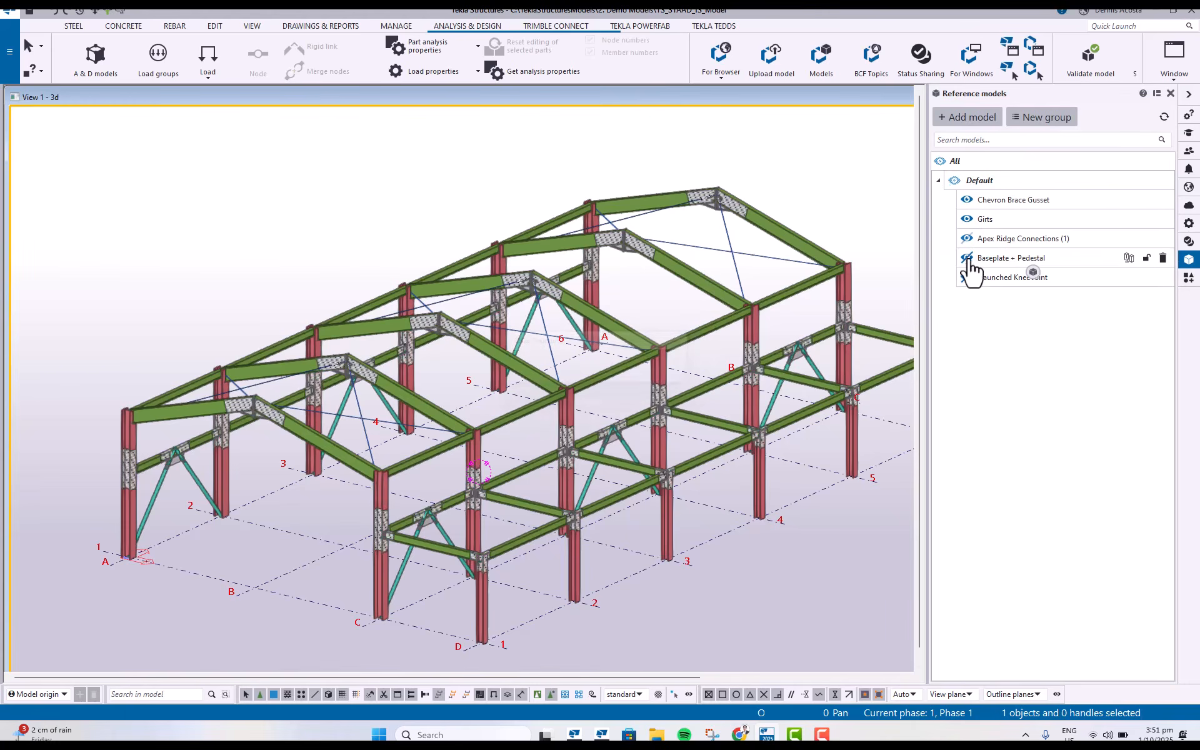
pyautogui.click(966, 257)
pyautogui.click(967, 277)
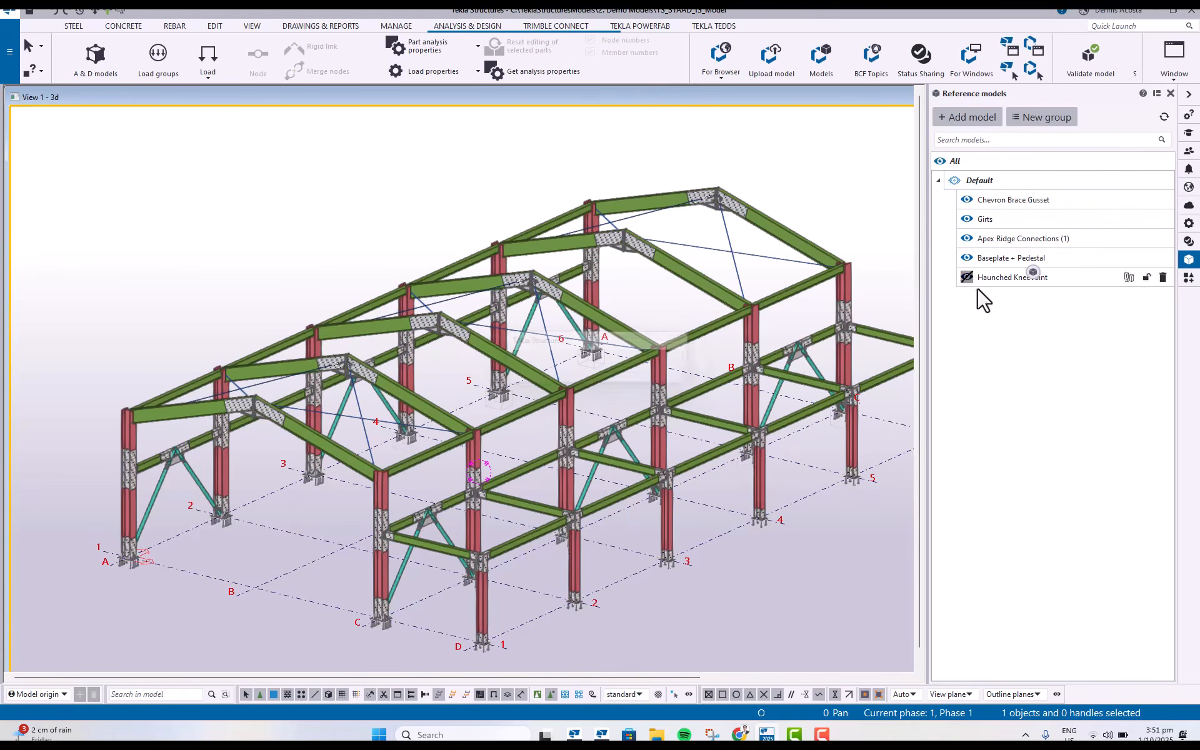
# Examine the displayed reference connections up close, especially the column base plate at grid A/1.
pyautogui.moveTo(462, 505); pyautogui.dragTo(591, 420, button='middle')
pyautogui.scroll(3, 448, 468)
pyautogui.scroll(1, 448, 467)
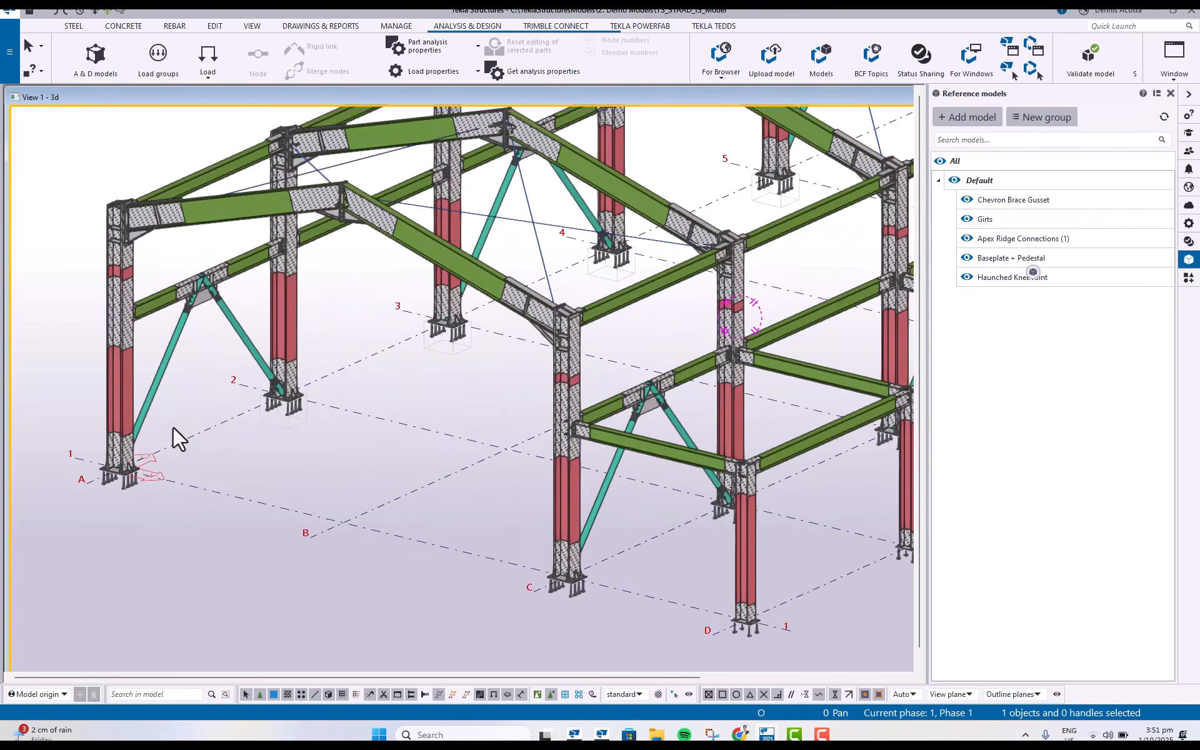
pyautogui.moveTo(142, 445); pyautogui.dragTo(424, 469, button='middle')
pyautogui.scroll(5, 283, 423)
pyautogui.scroll(-4, 498, 417)
pyautogui.scroll(-1, 423, 480)
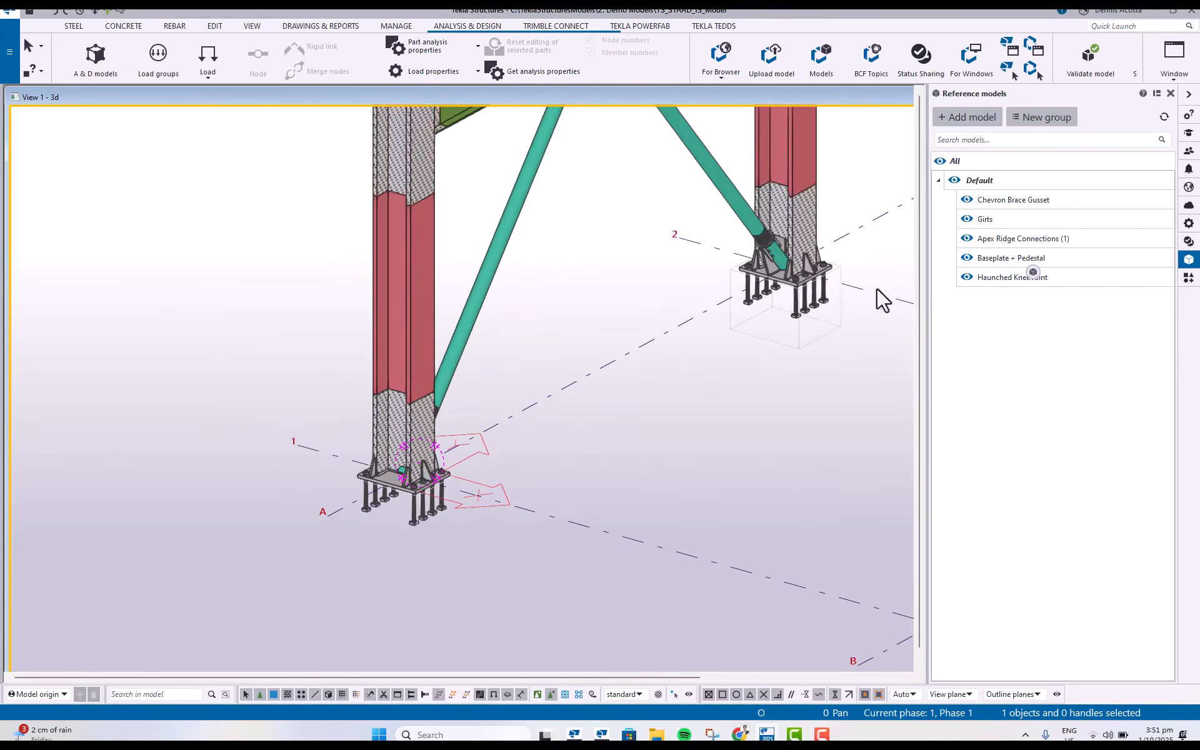
# Hide the Default group of reference models and redisplay only Baseplate + Pedestal at the grid A/1 column.
pyautogui.click(954, 180)
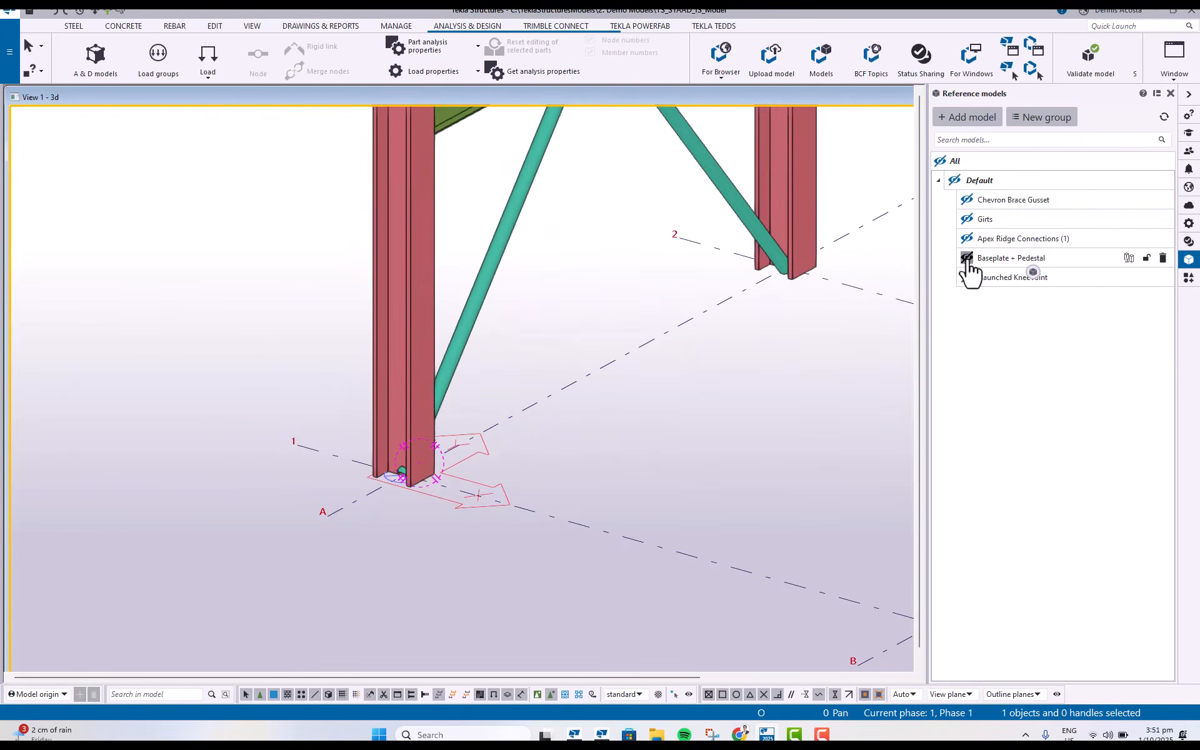
pyautogui.click(967, 257)
pyautogui.scroll(3, 562, 428)
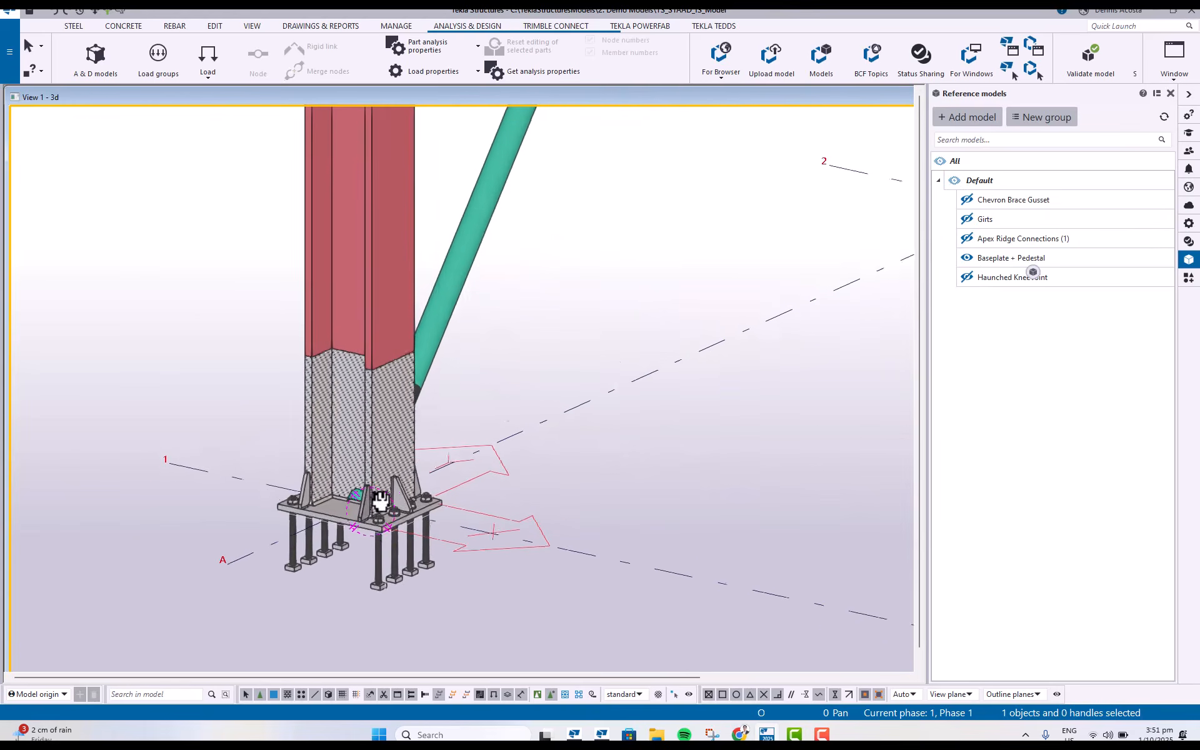
pyautogui.scroll(-4, 368, 516)
pyautogui.scroll(3, 348, 506)
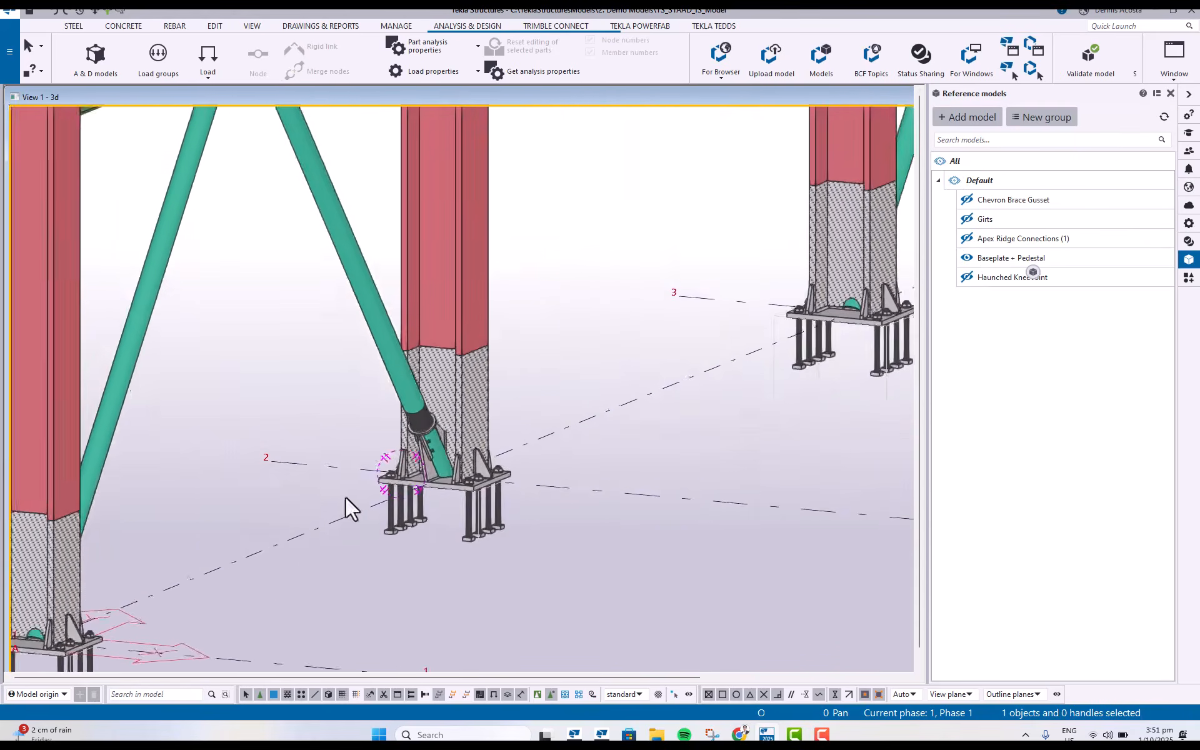
pyautogui.scroll(4, 444, 494)
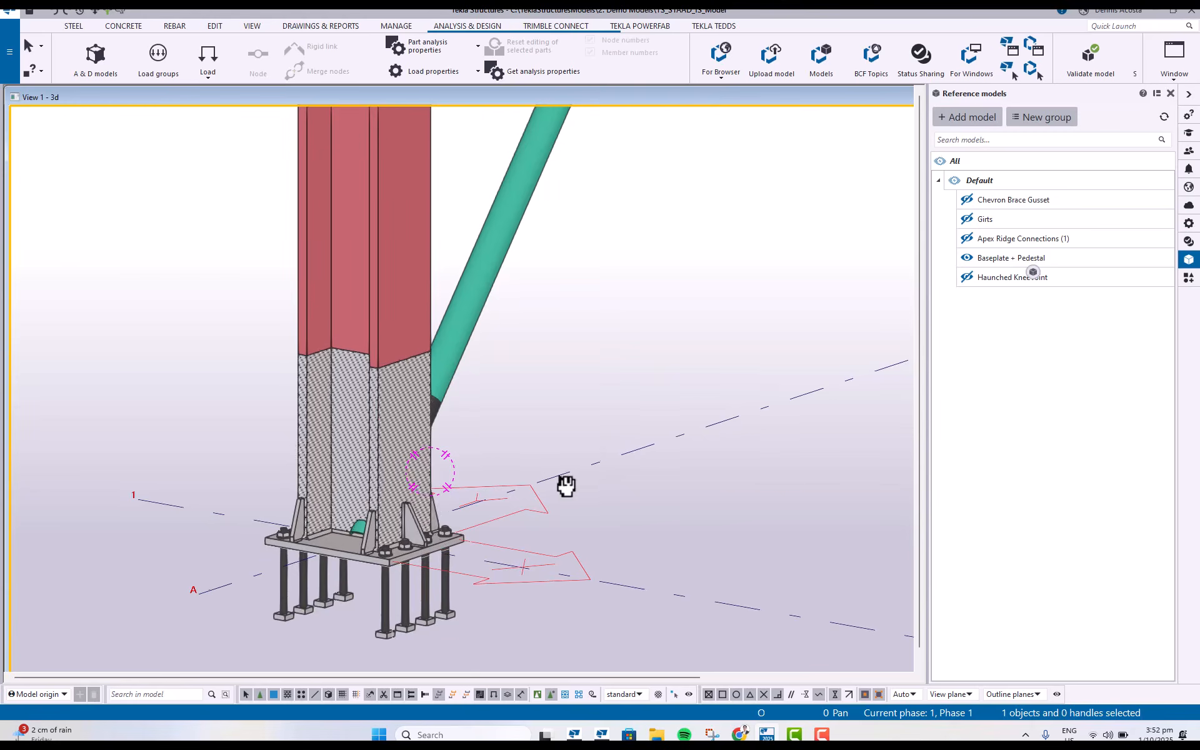
pyautogui.scroll(-1, 537, 497)
pyautogui.moveTo(478, 518); pyautogui.dragTo(534, 491, button='middle')
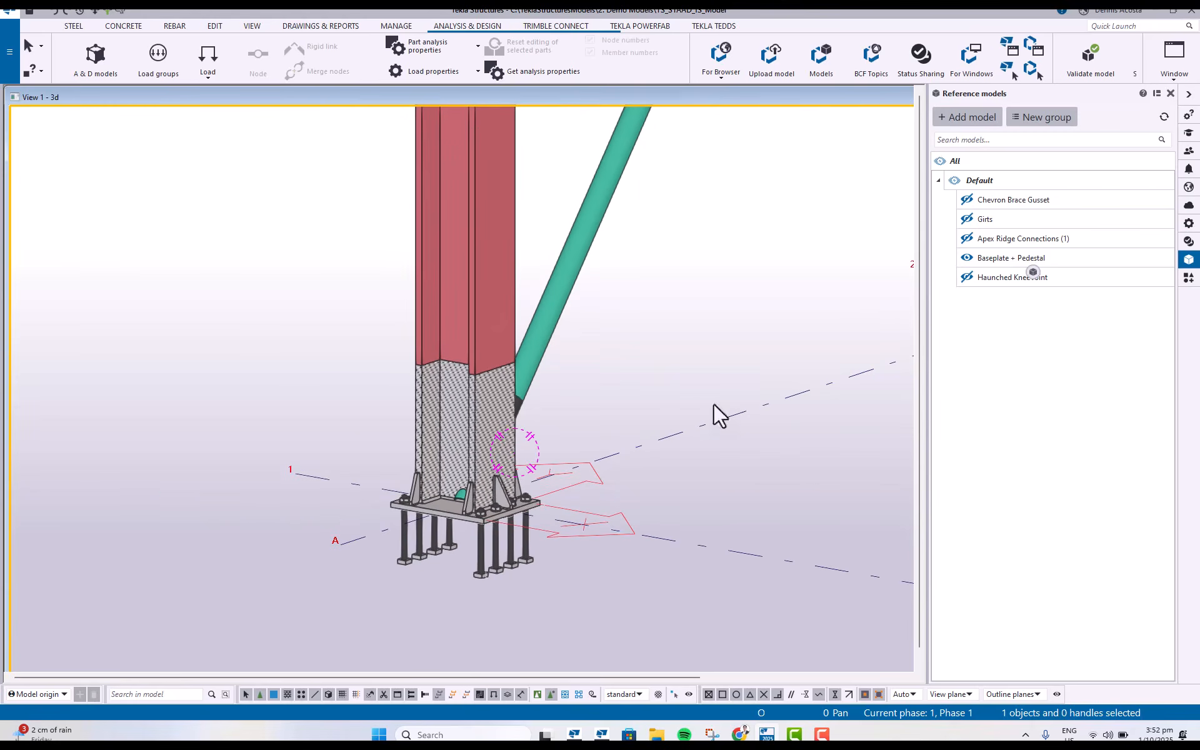
# Search the applications and components catalogue for "base" and open the Stiffened base plate (1014) properties.
pyautogui.click(1188, 277)
pyautogui.click(977, 131)
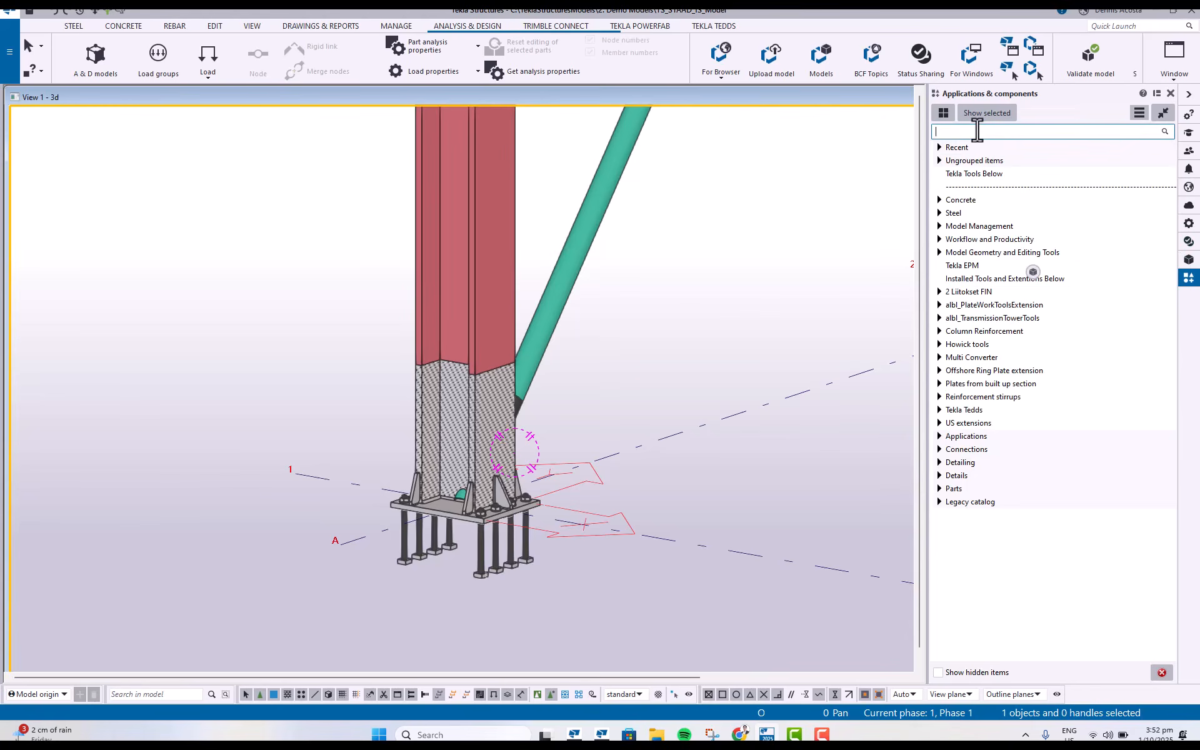
pyautogui.write('base')
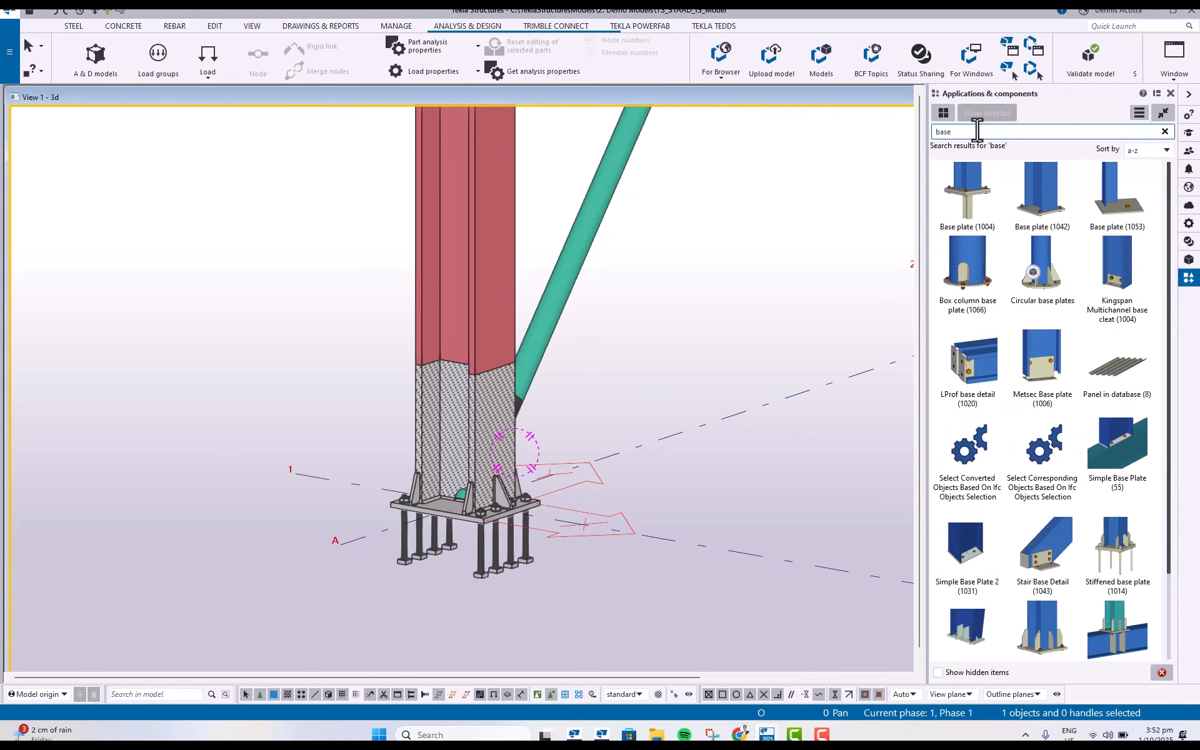
pyautogui.click(1118, 544)
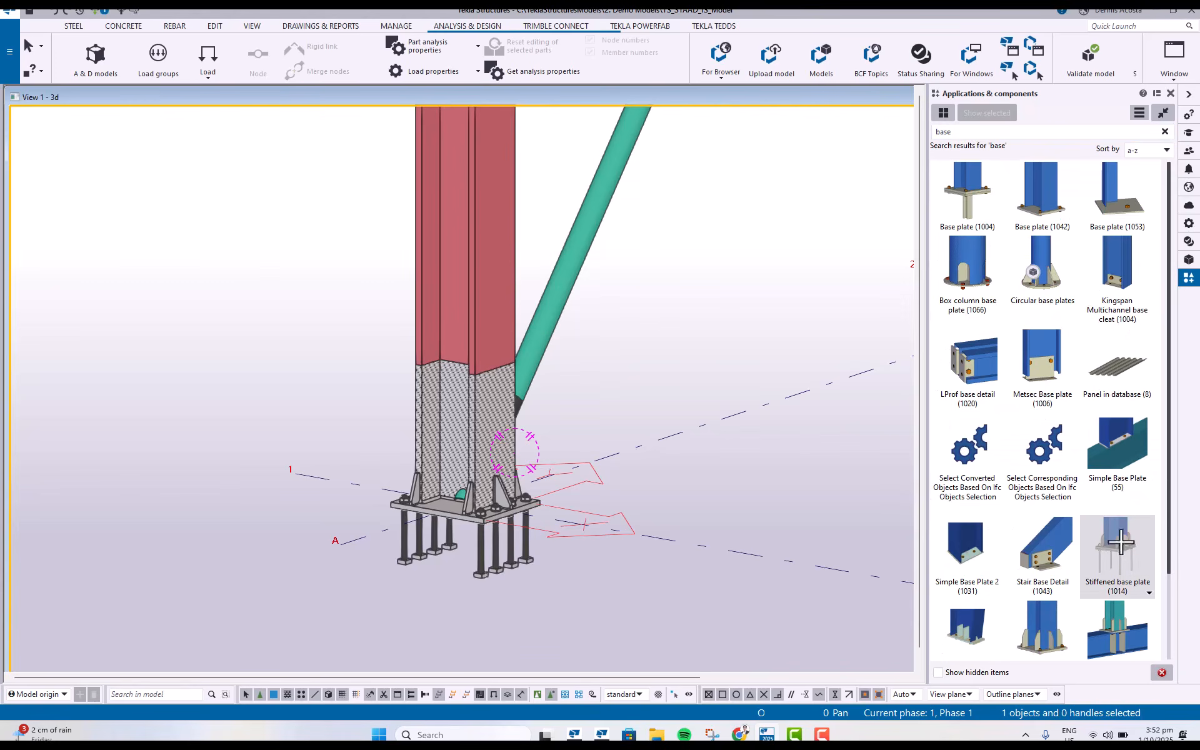
pyautogui.doubleClick(1111, 554)
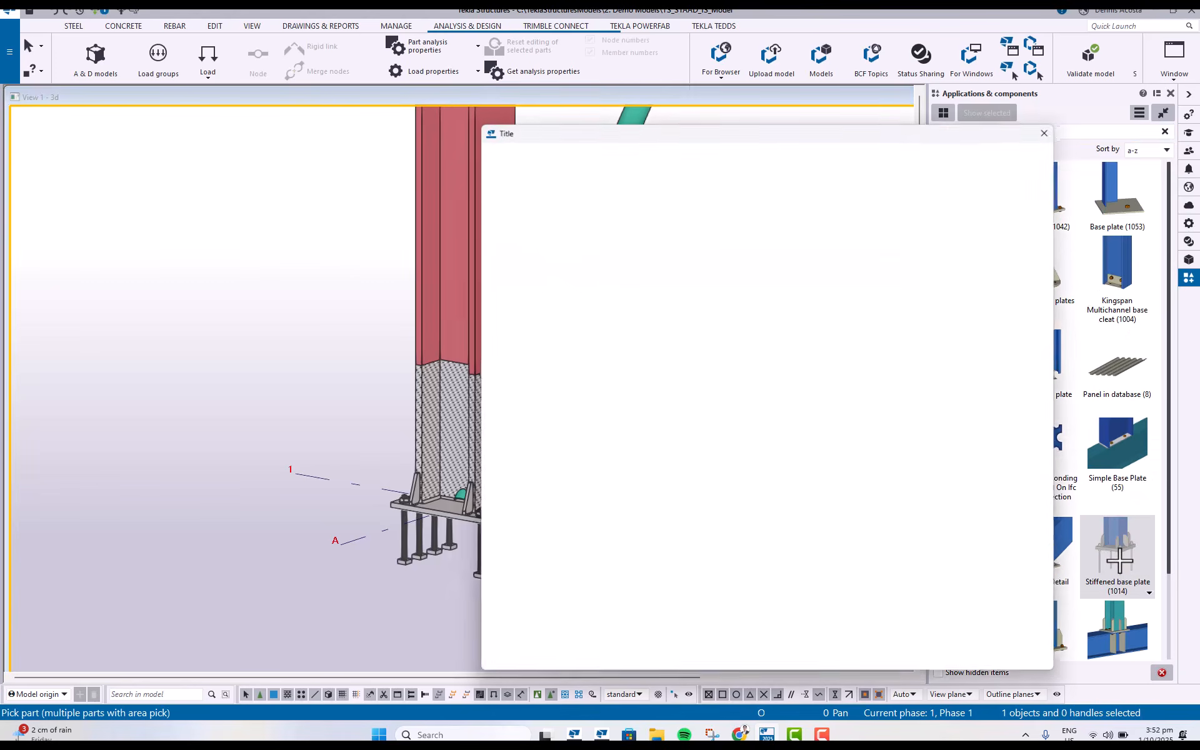
# Load the saved IdeaS settings into the Stiffened base plate (1014) component and show its part dimensions.
pyautogui.moveTo(412, 348); pyautogui.dragTo(242, 350, button='middle')
pyautogui.scroll(3, 340, 436)
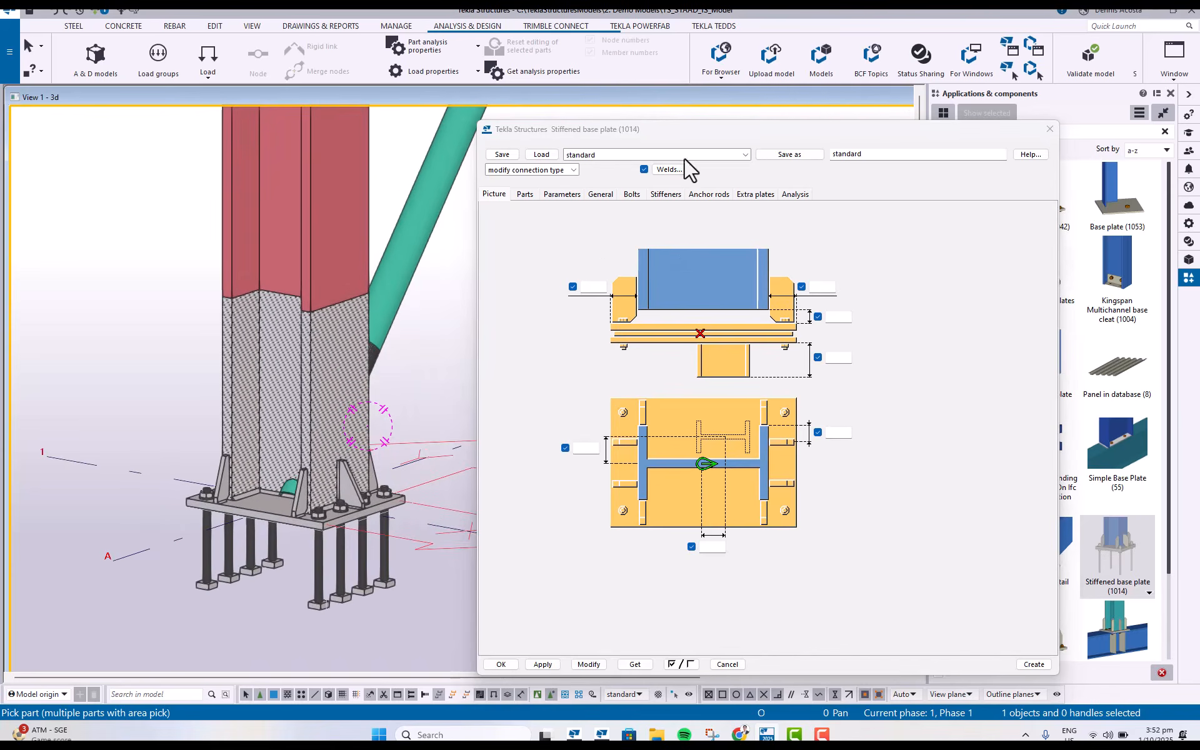
pyautogui.click(746, 154)
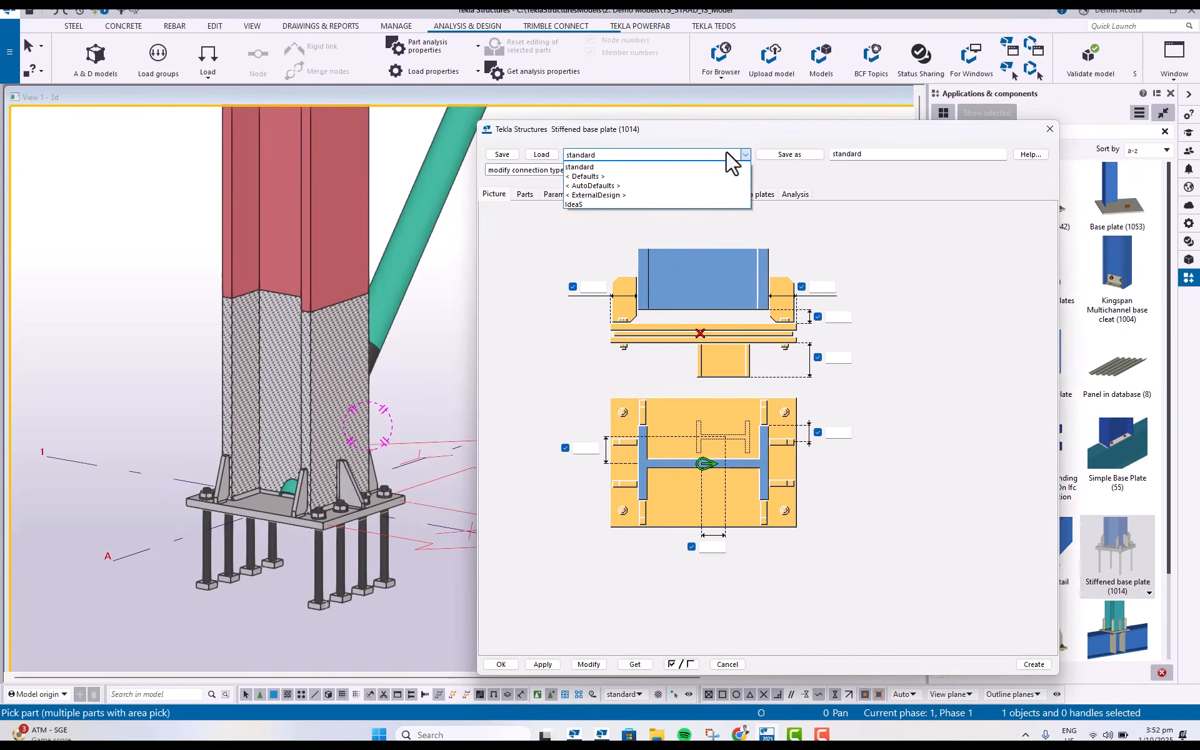
pyautogui.click(579, 205)
pyautogui.click(553, 155)
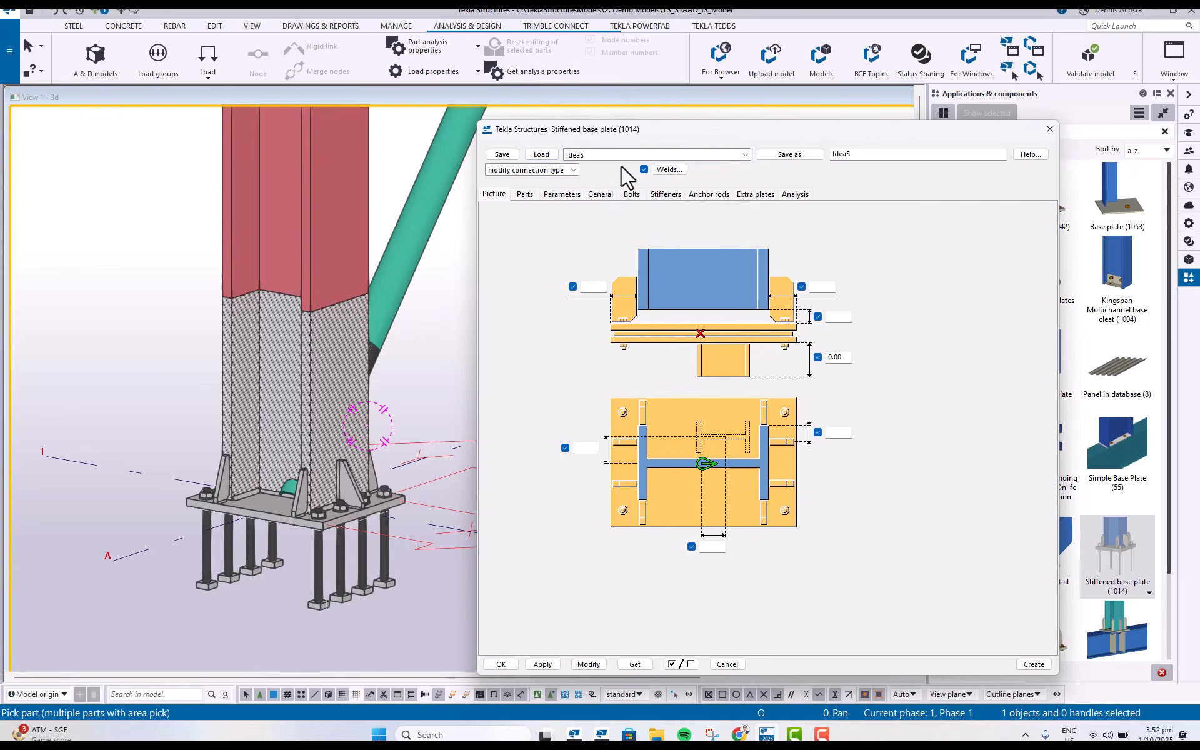
pyautogui.click(525, 194)
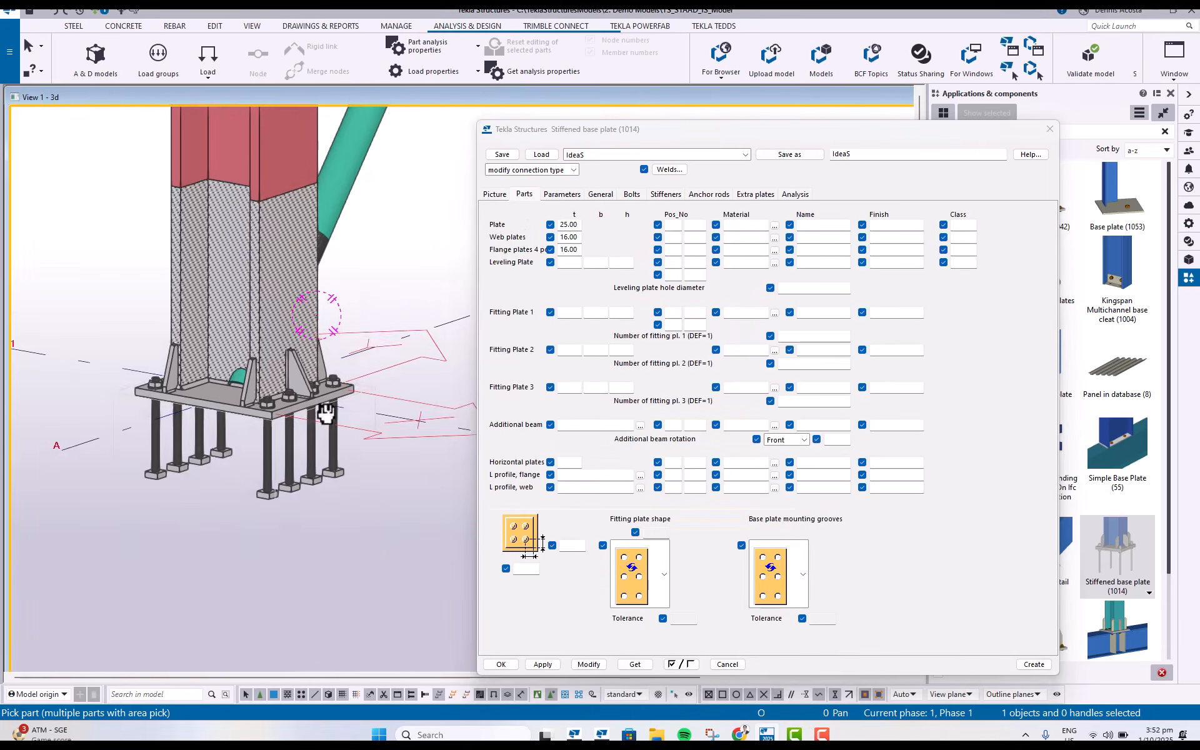
# Measure the thickness of the reference base plate at its outer corner for comparison with the component's plate value.
pyautogui.scroll(5, 350, 475)
pyautogui.moveTo(613, 147); pyautogui.dragTo(785, 146)
pyautogui.moveTo(424, 375); pyautogui.dragTo(508, 378, button='middle')
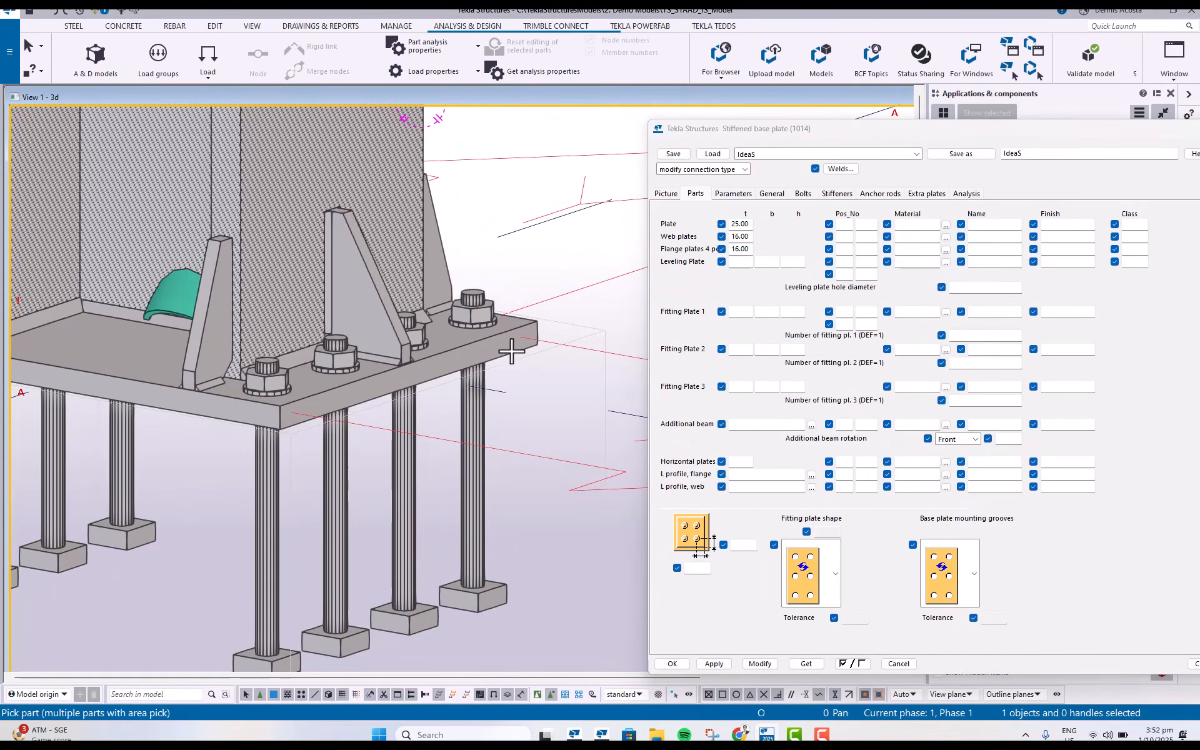
pyautogui.click(216, 26)
pyautogui.click(583, 55)
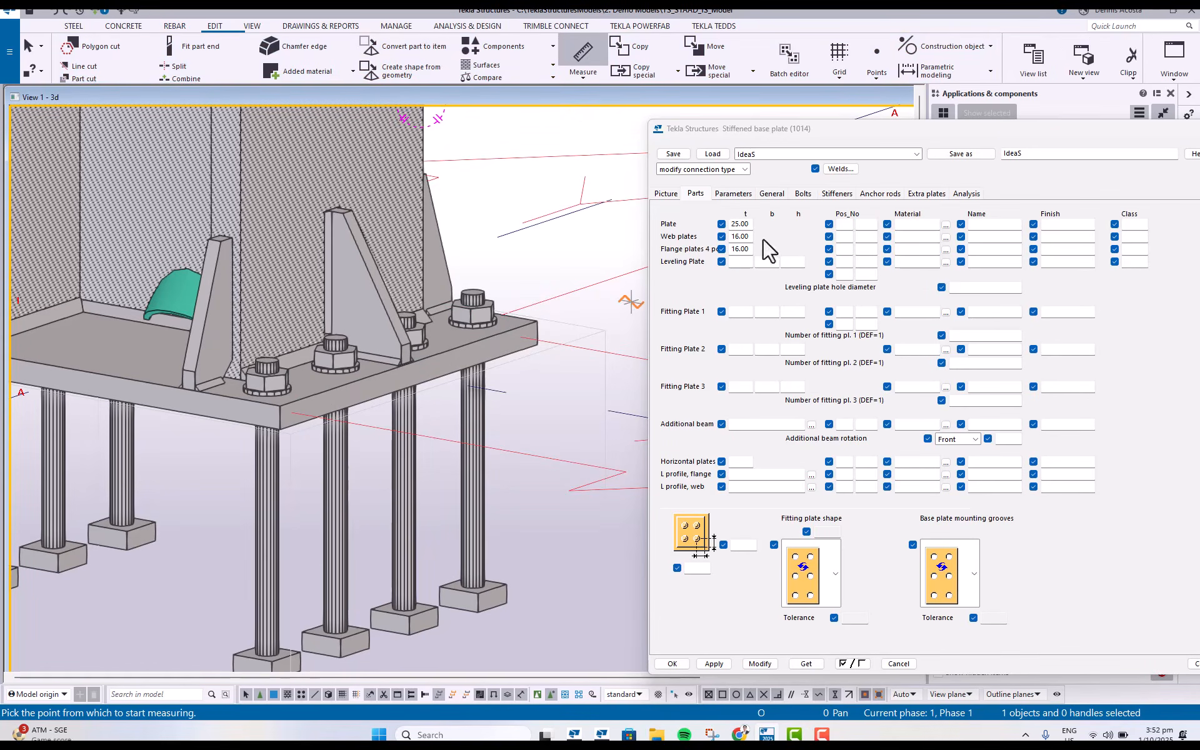
pyautogui.scroll(5, 534, 313)
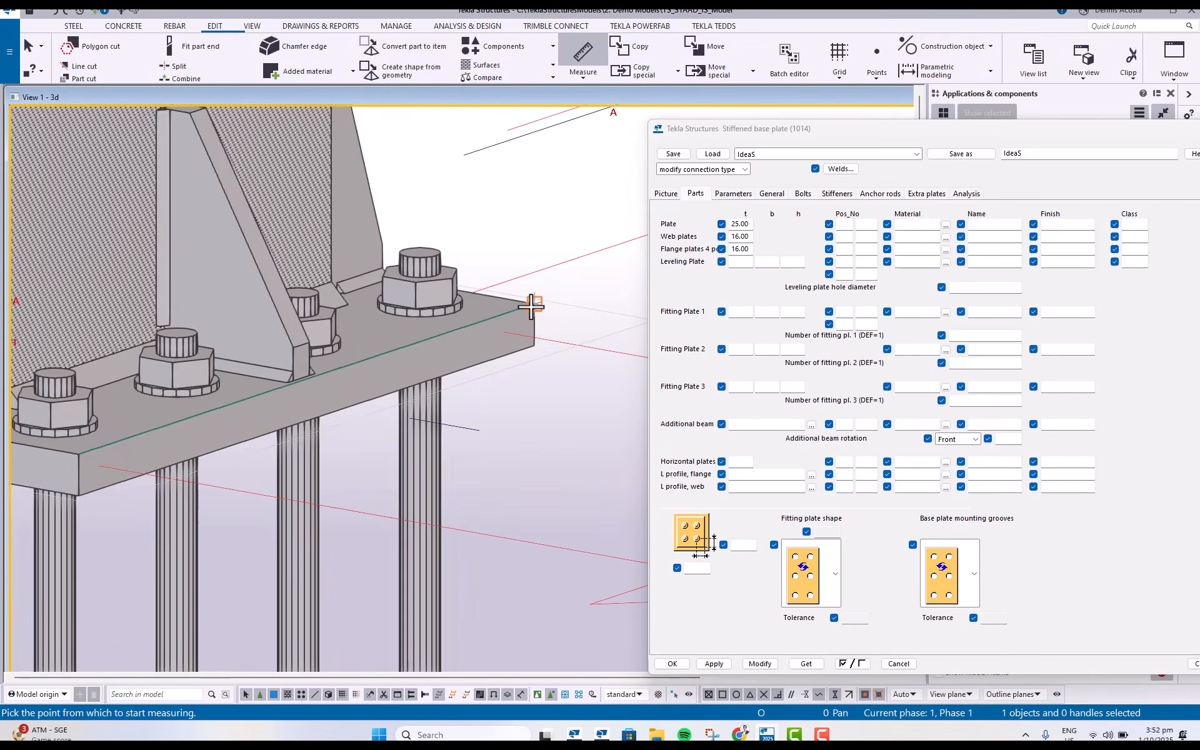
pyautogui.click(532, 307)
pyautogui.click(535, 343)
pyautogui.click(566, 334)
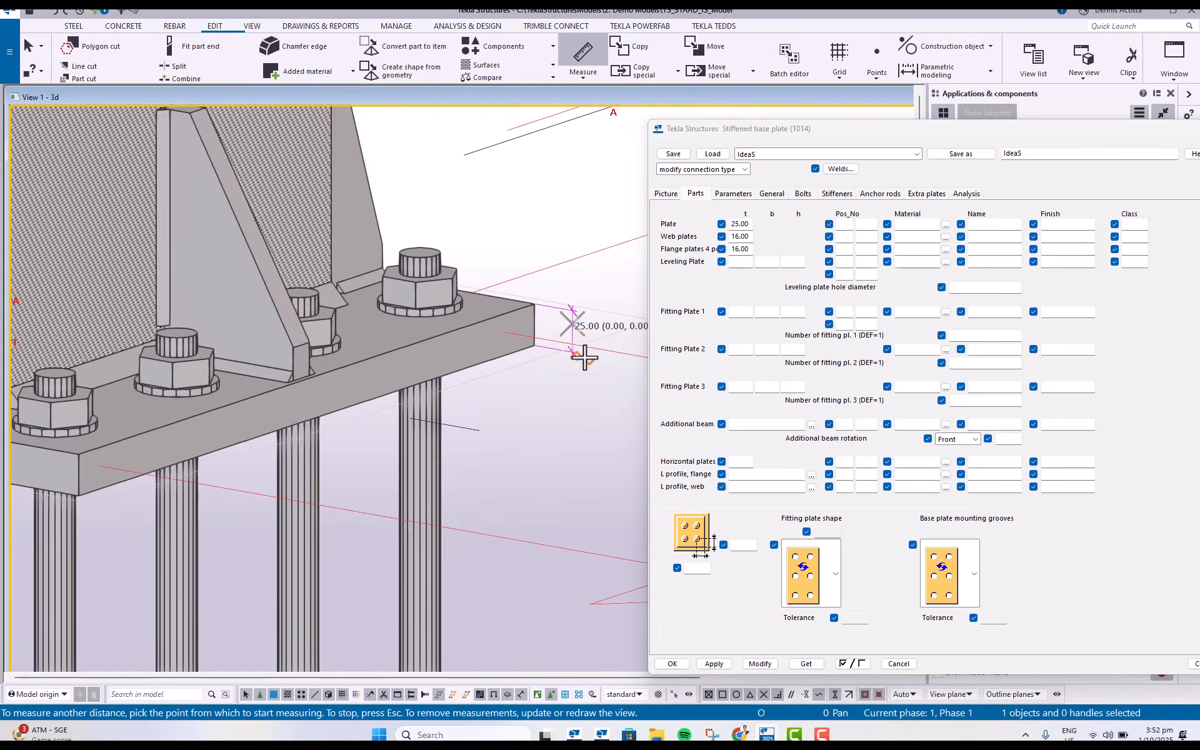
pyautogui.scroll(3, 582, 350)
pyautogui.scroll(3, 586, 348)
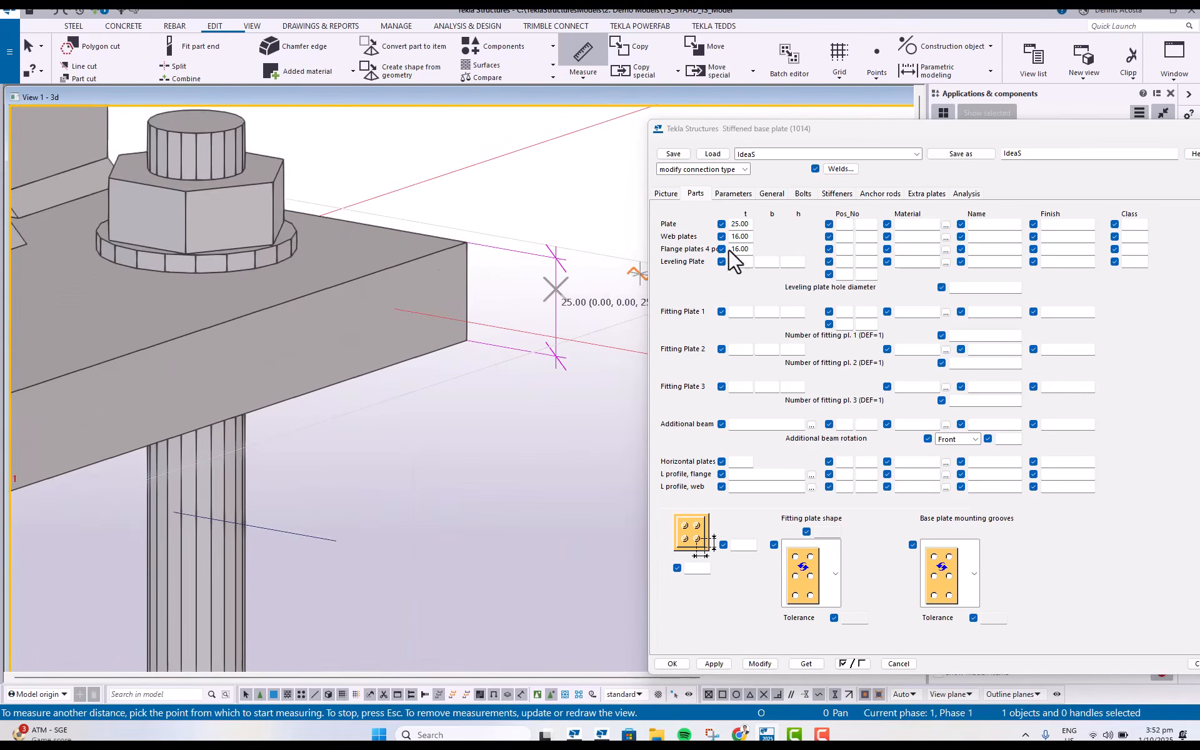
# Measure the length of the reference base plate's front edge between its two corners.
pyautogui.scroll(-5, 536, 322)
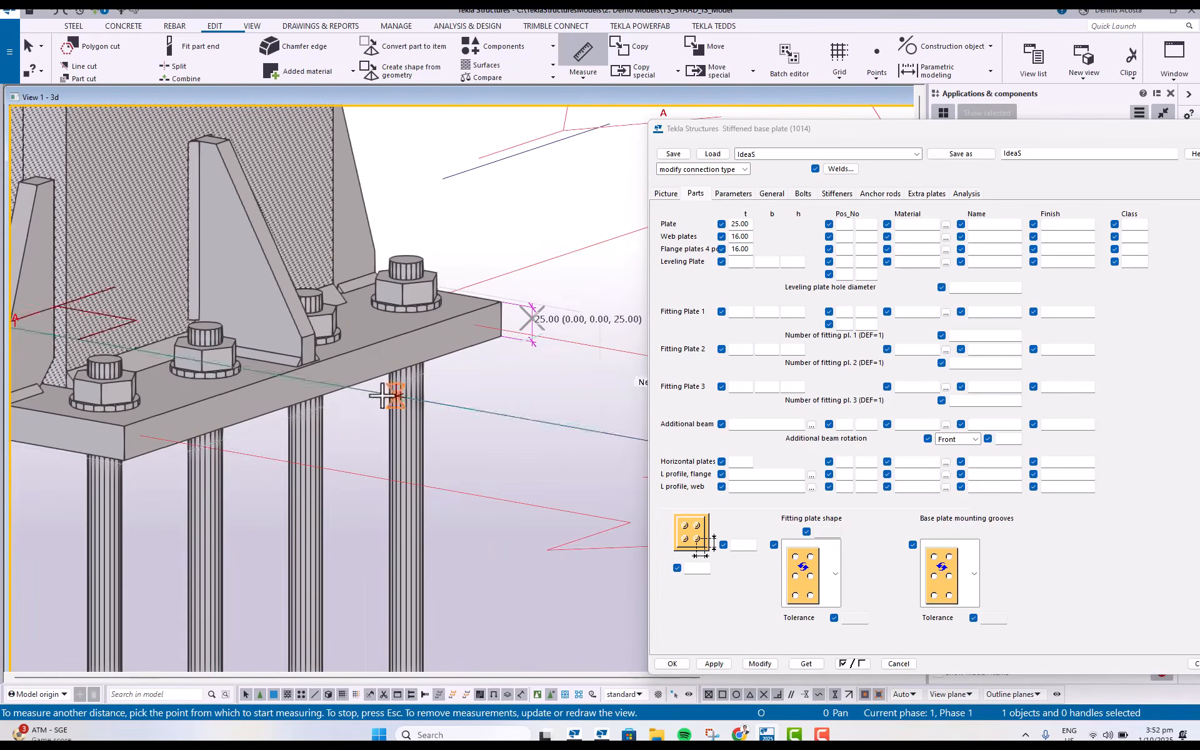
pyautogui.click(124, 427)
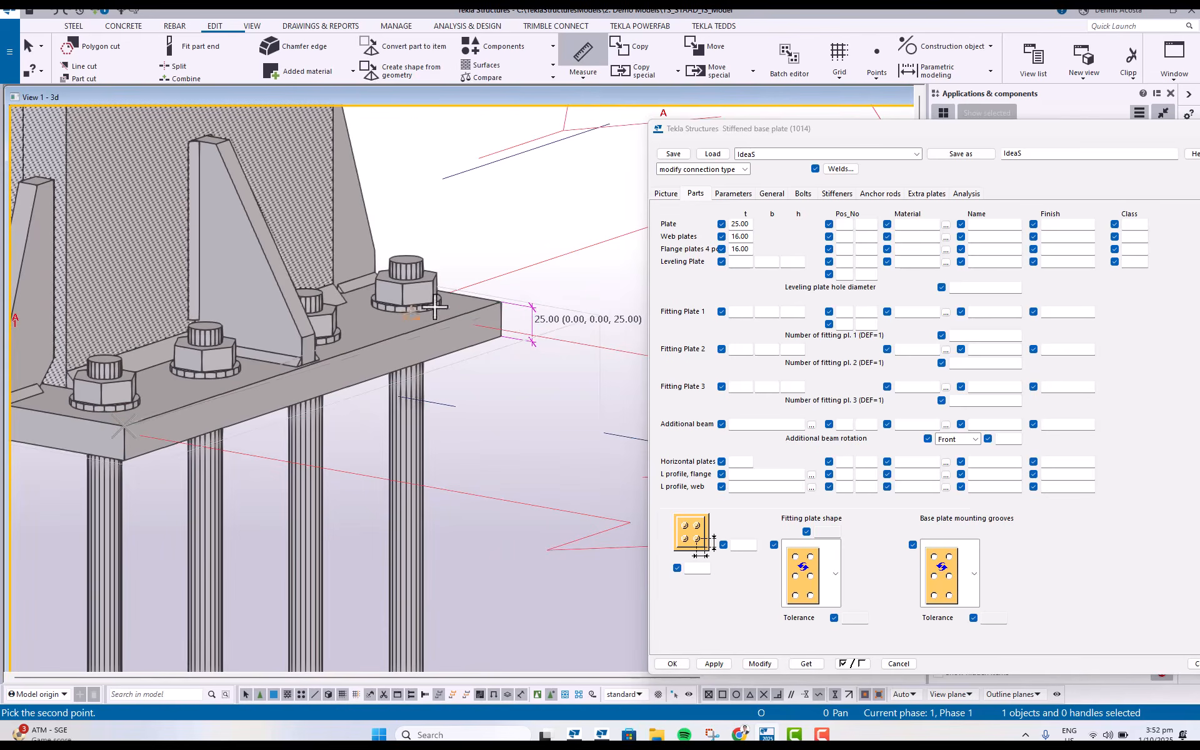
pyautogui.click(500, 309)
pyautogui.click(506, 427)
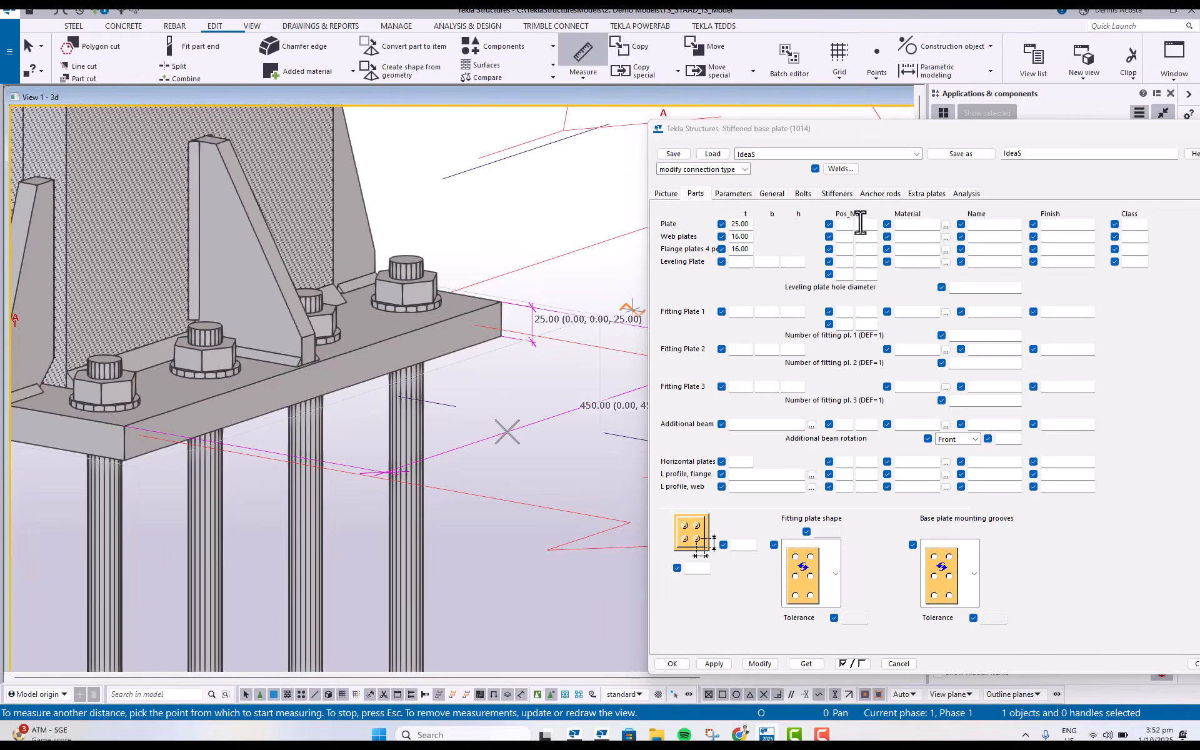
# Review the Stiffened base plate bolt settings, end the measuring command and accept the component properties.
pyautogui.click(804, 194)
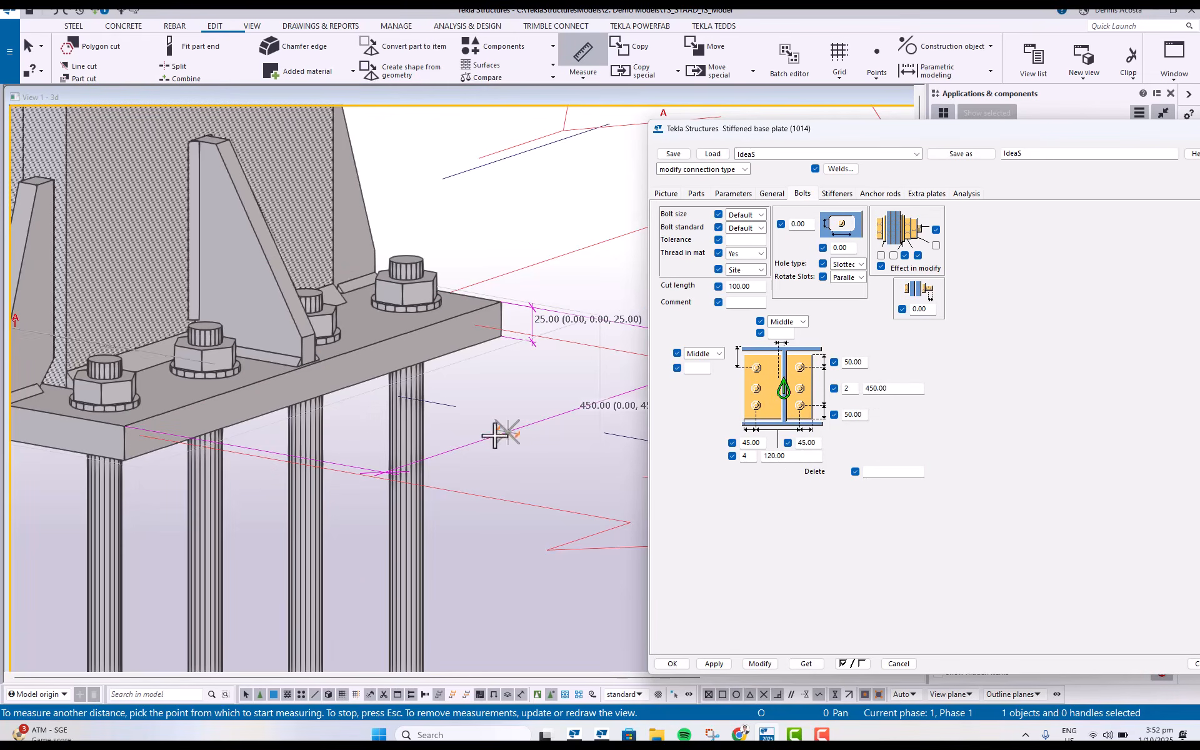
pyautogui.scroll(-5, 350, 388)
pyautogui.rightClick(375, 269)
pyautogui.click(403, 283)
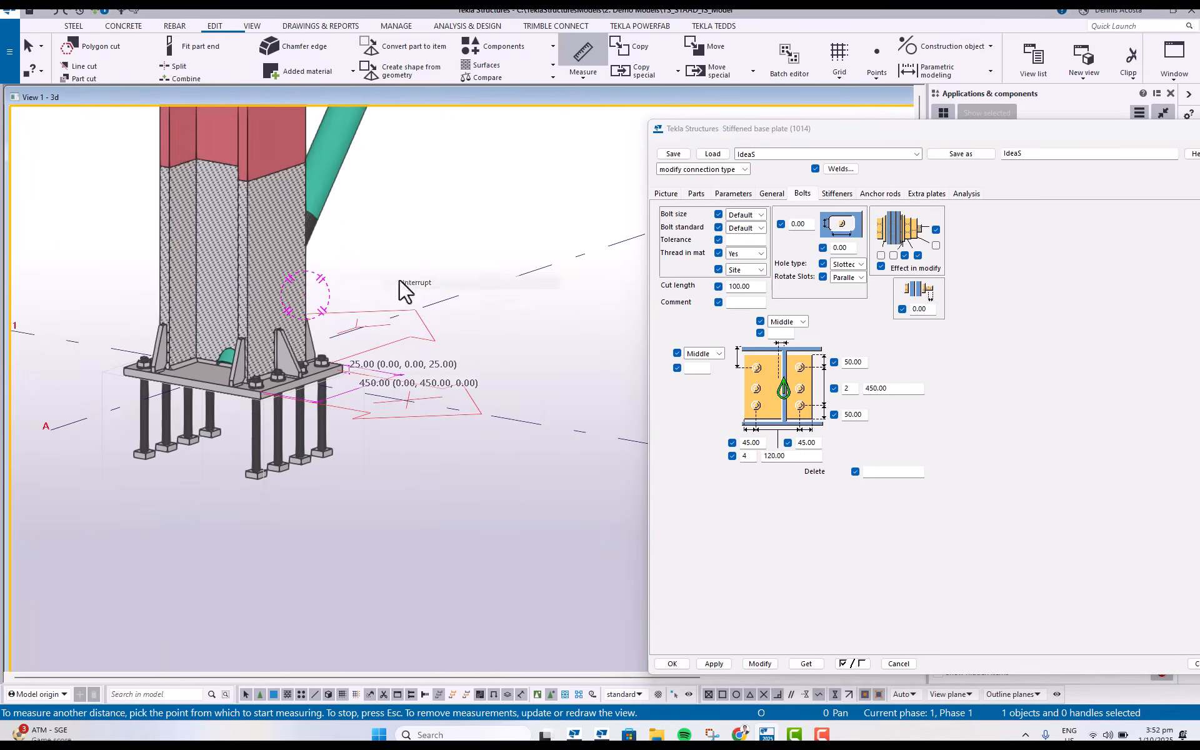
pyautogui.click(713, 663)
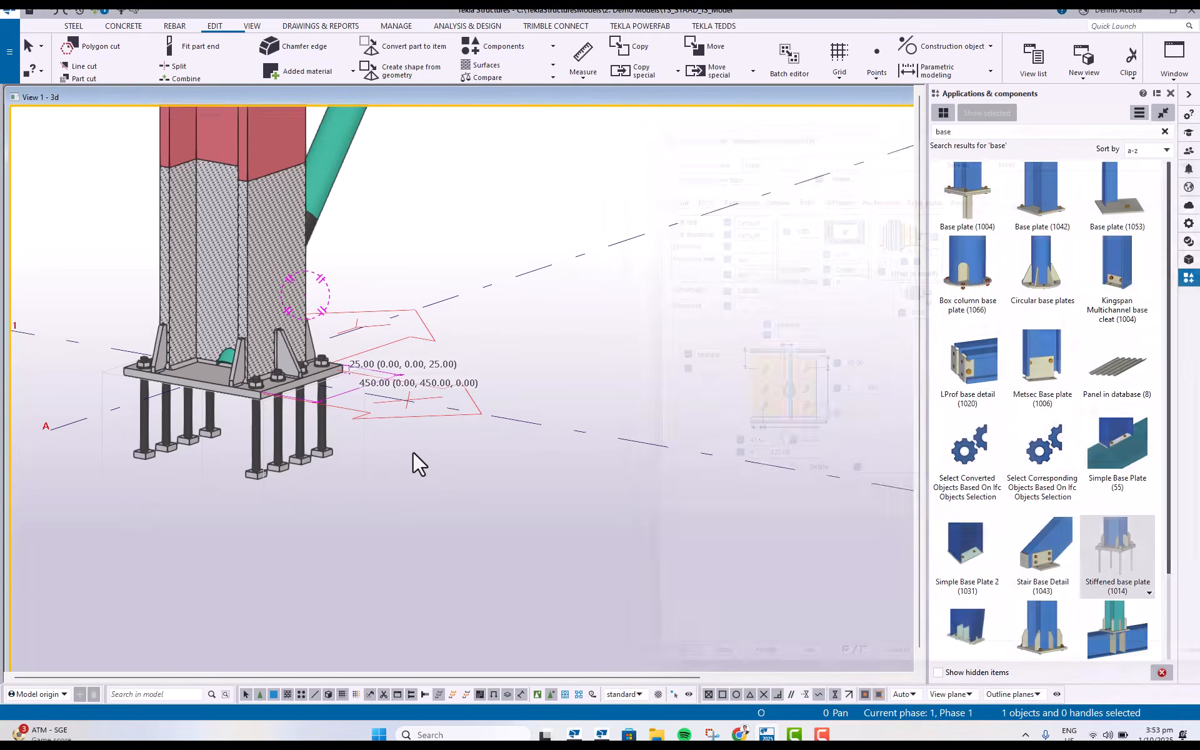
# Apply the Stiffened base plate (1014) component to the column at grid A-1, positioned at the reference base plate's lower corner.
pyautogui.moveTo(413, 451); pyautogui.dragTo(649, 575, button='middle')
pyautogui.scroll(-2, 649, 575)
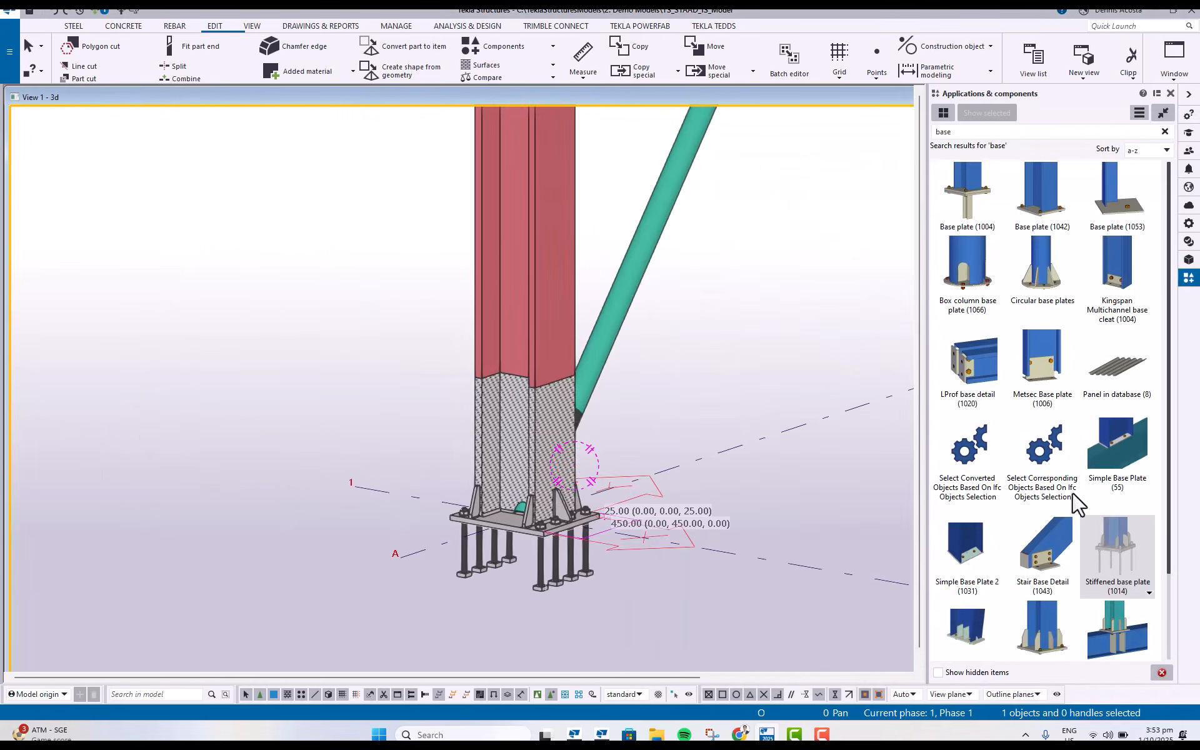
pyautogui.click(1100, 537)
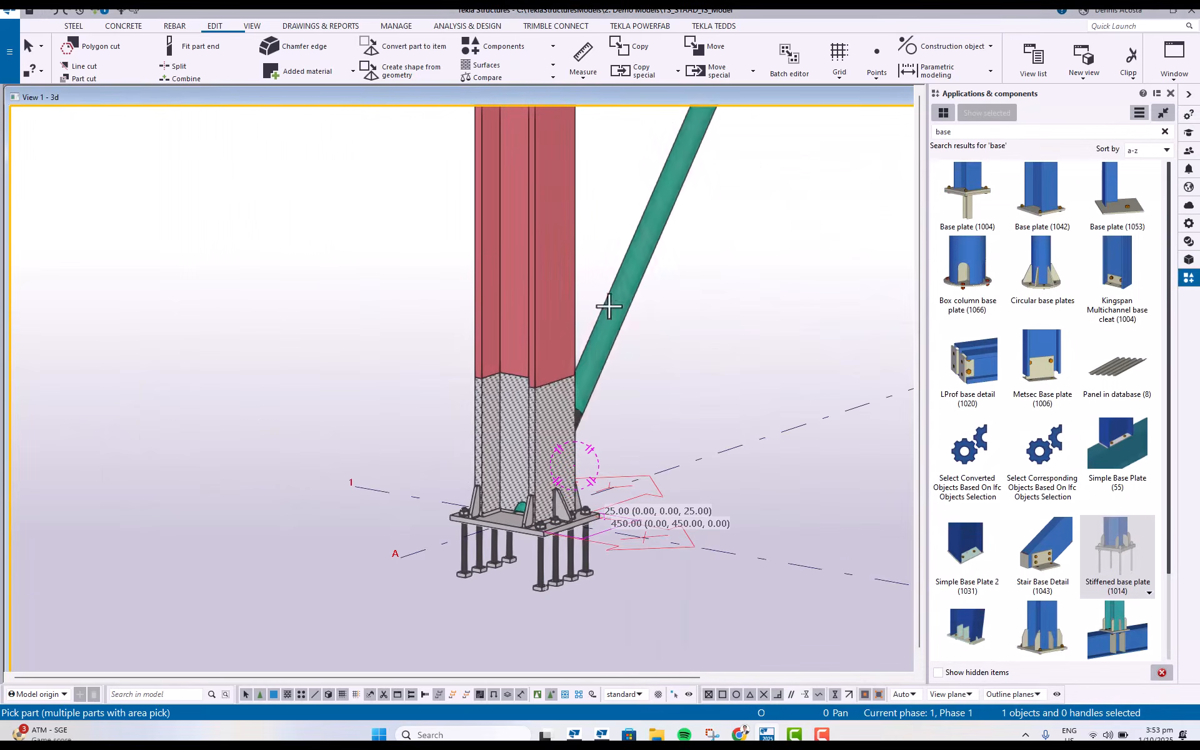
pyautogui.click(542, 257)
pyautogui.scroll(5, 588, 512)
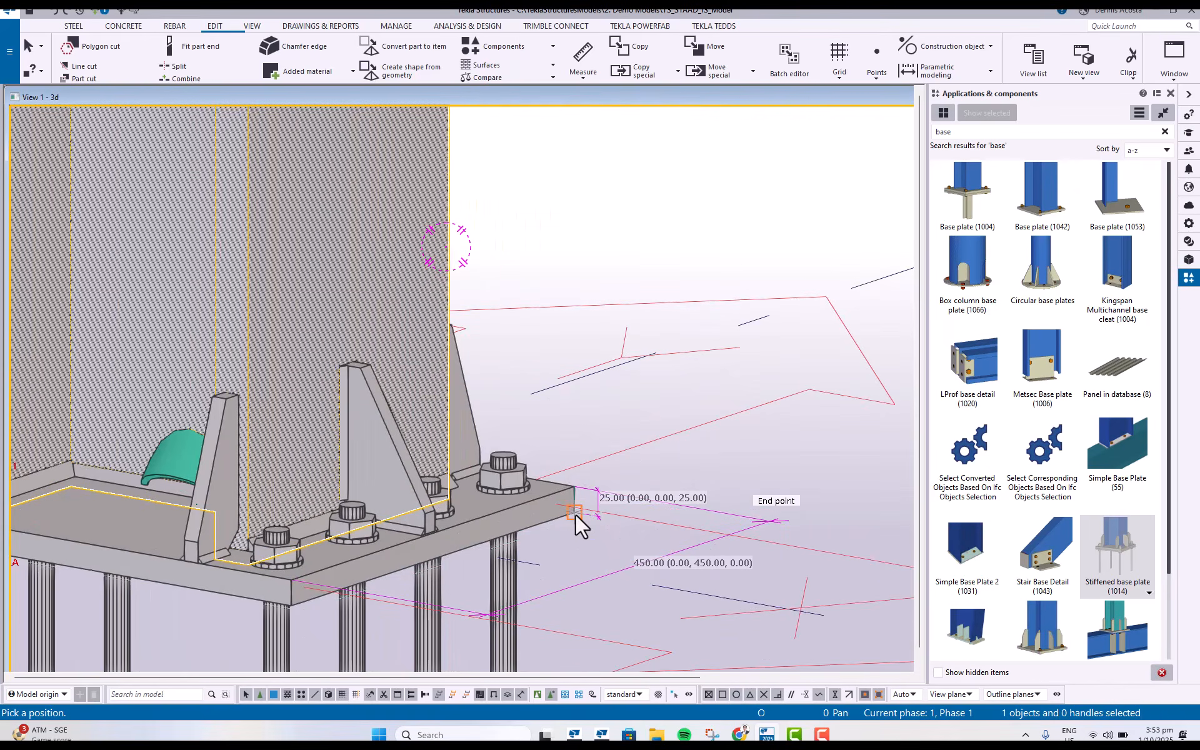
pyautogui.click(575, 514)
pyautogui.scroll(-4, 509, 487)
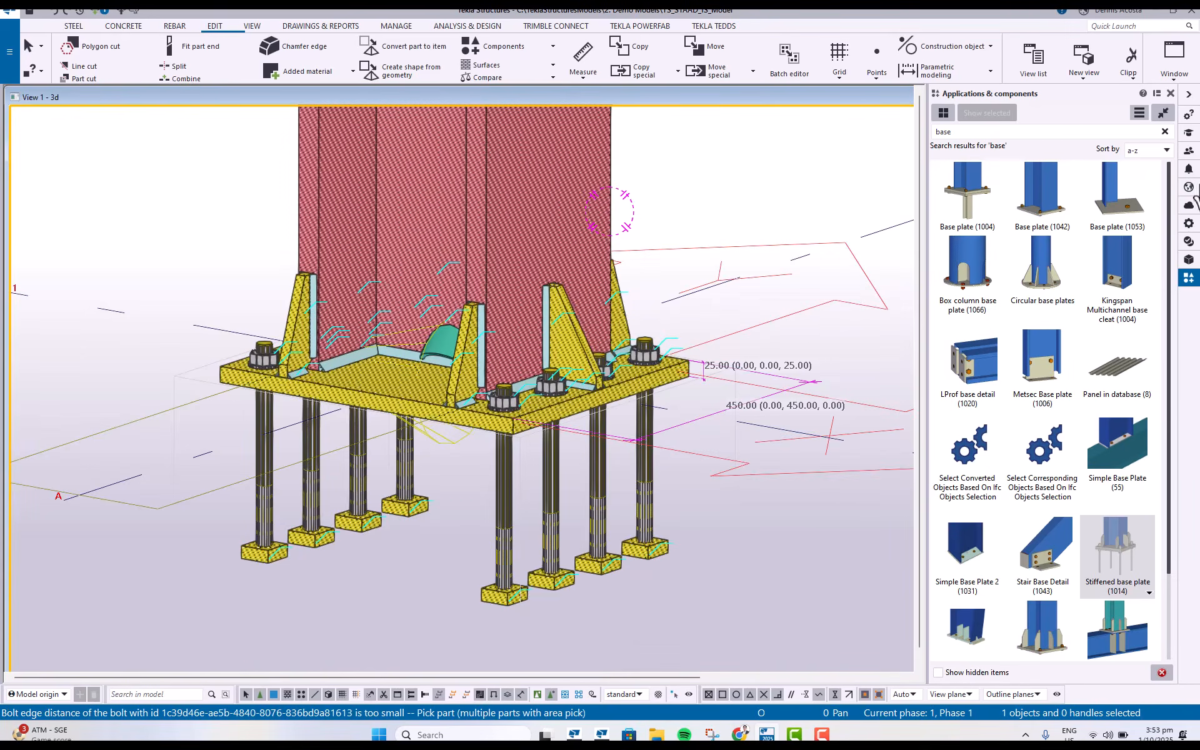
# Hide the Baseplate + Pedestal reference model to check the base plate created at grid A-1.
pyautogui.click(1189, 261)
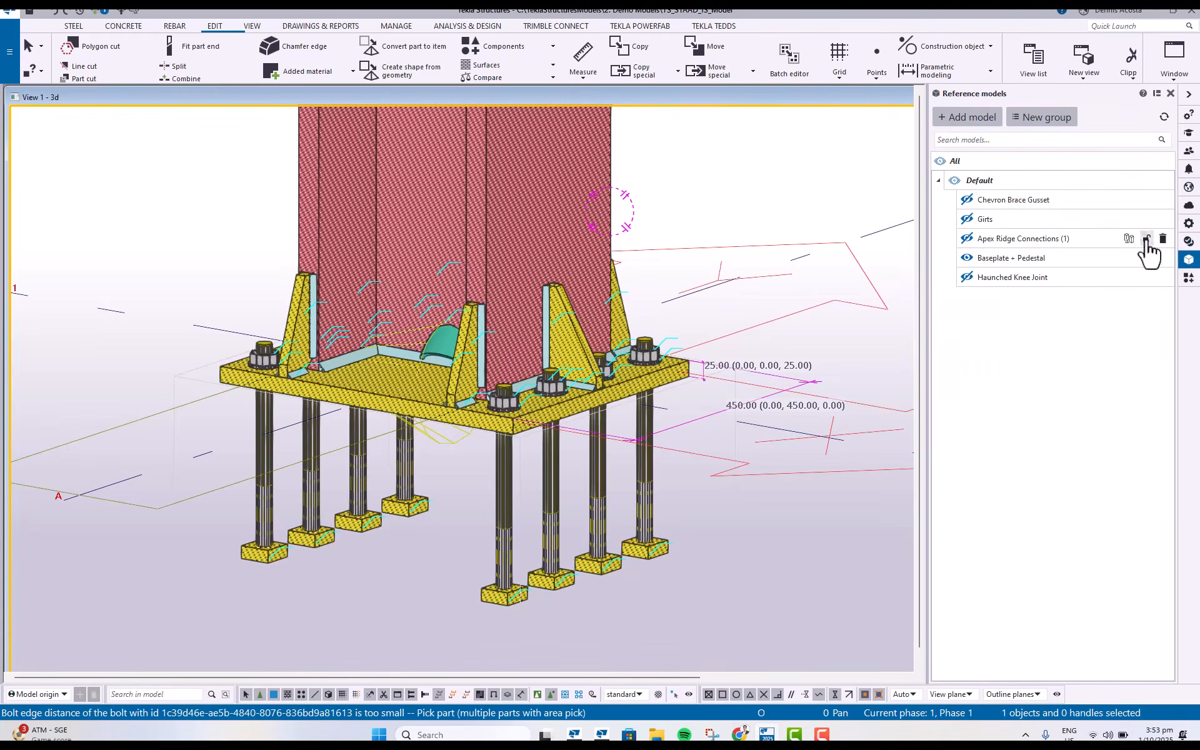
pyautogui.click(967, 258)
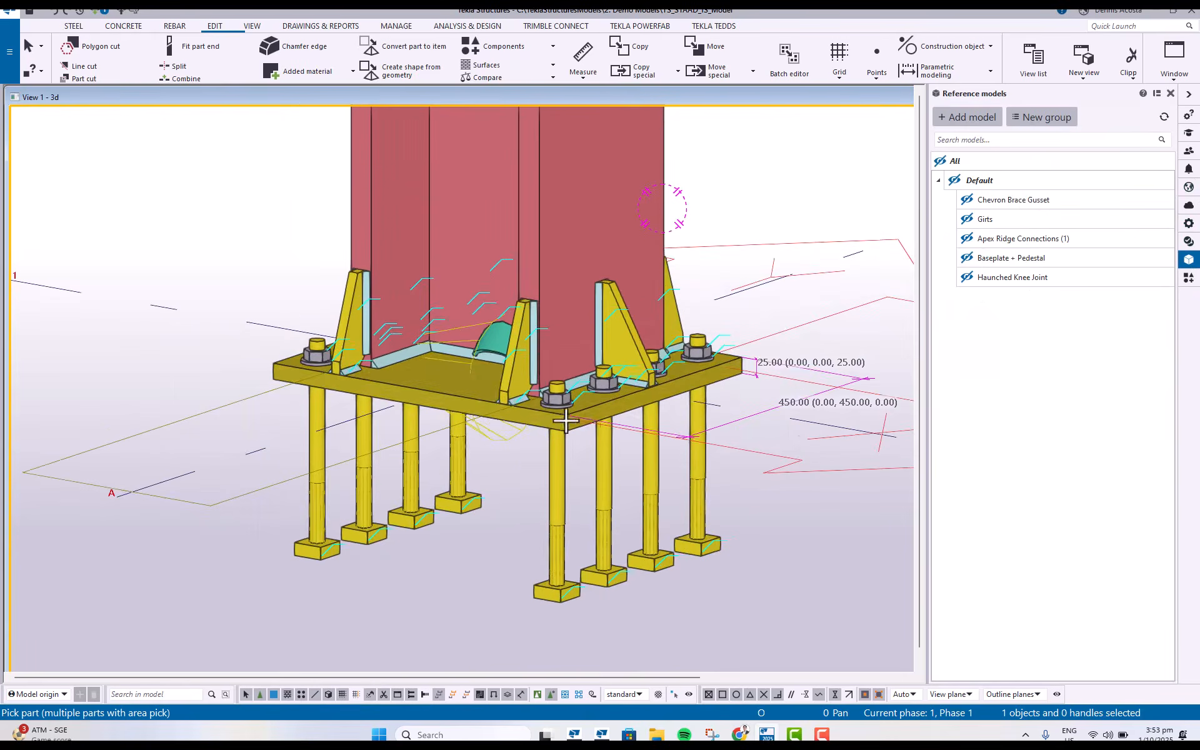
pyautogui.moveTo(570, 423)
pyautogui.keyDown('ctrl'); pyautogui.mouseDown(button='middle')
pyautogui.moveTo(571, 391)
pyautogui.moveTo(603, 421)
pyautogui.moveTo(536, 407)
pyautogui.moveTo(573, 411)
pyautogui.mouseUp(button='middle'); pyautogui.keyUp('ctrl')
pyautogui.scroll(-10, 573, 412)
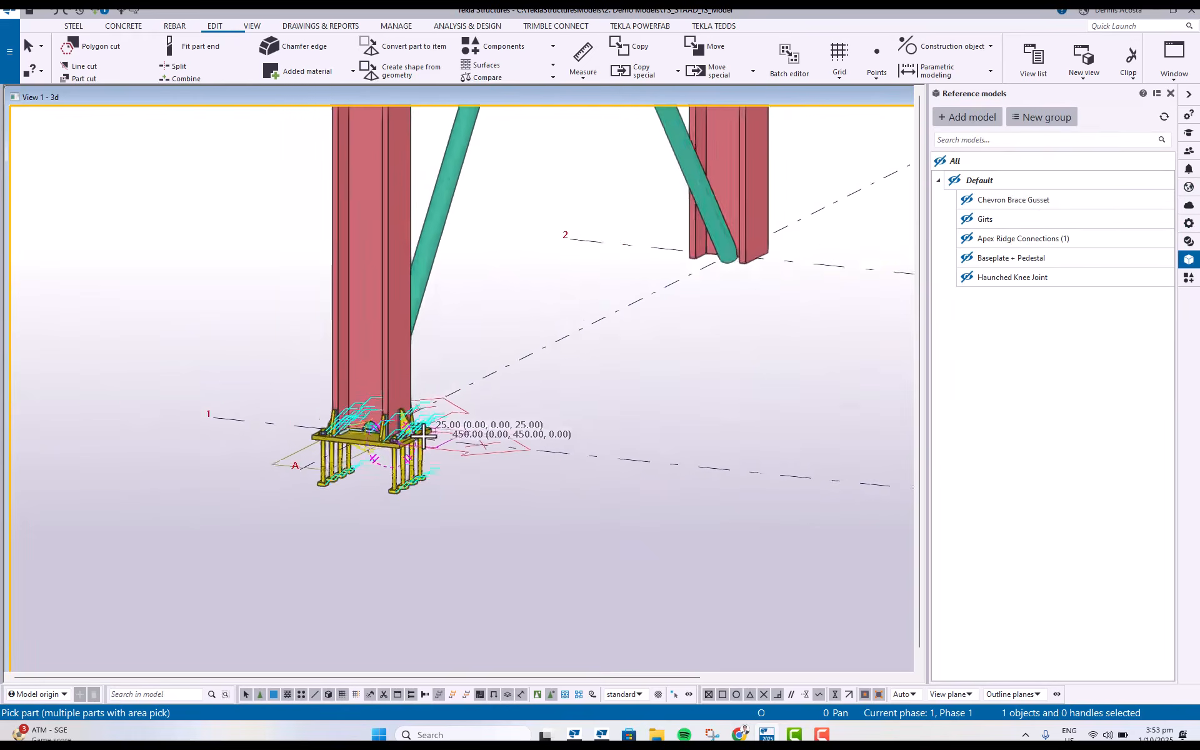
# Apply the Stiffened base plate (1014) to the columns along grid lines A and C, using the redisplayed Baseplate + Pedestal reference for the lower corner position.
pyautogui.scroll(-5, 513, 399)
pyautogui.keyDown('ctrl'); pyautogui.moveTo(514, 399); pyautogui.dragTo(562, 370, button='middle'); pyautogui.keyUp('ctrl')
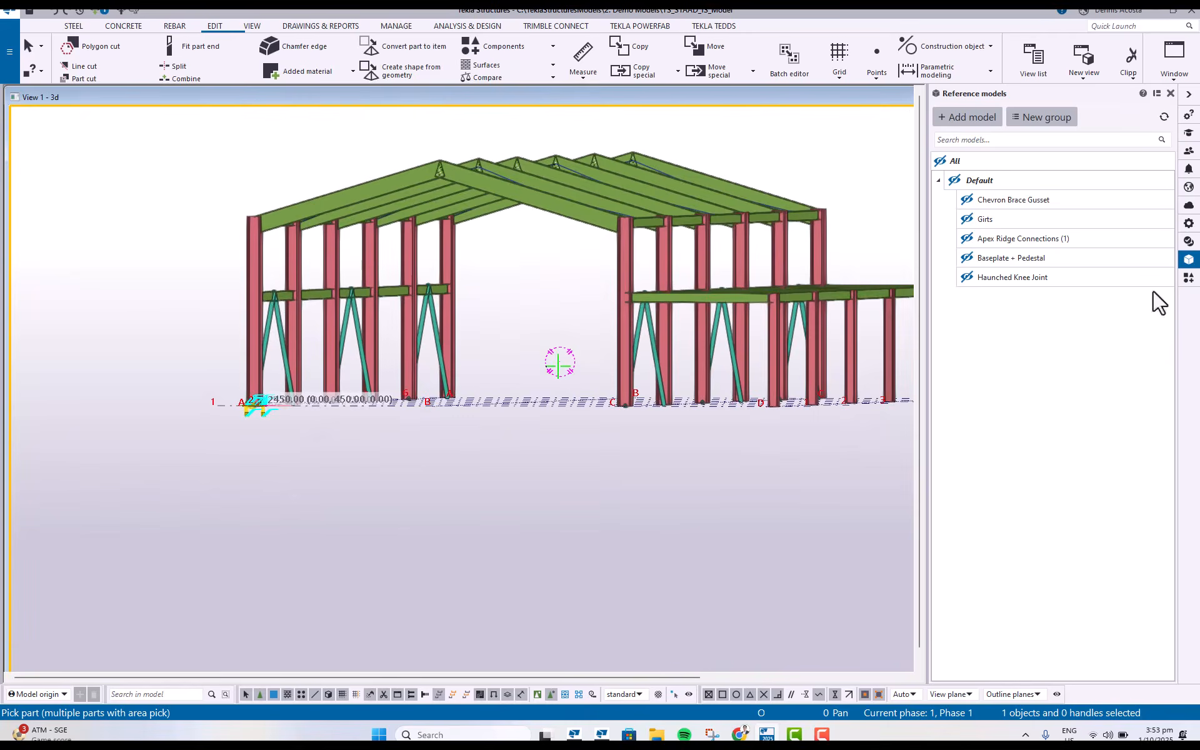
pyautogui.click(1186, 278)
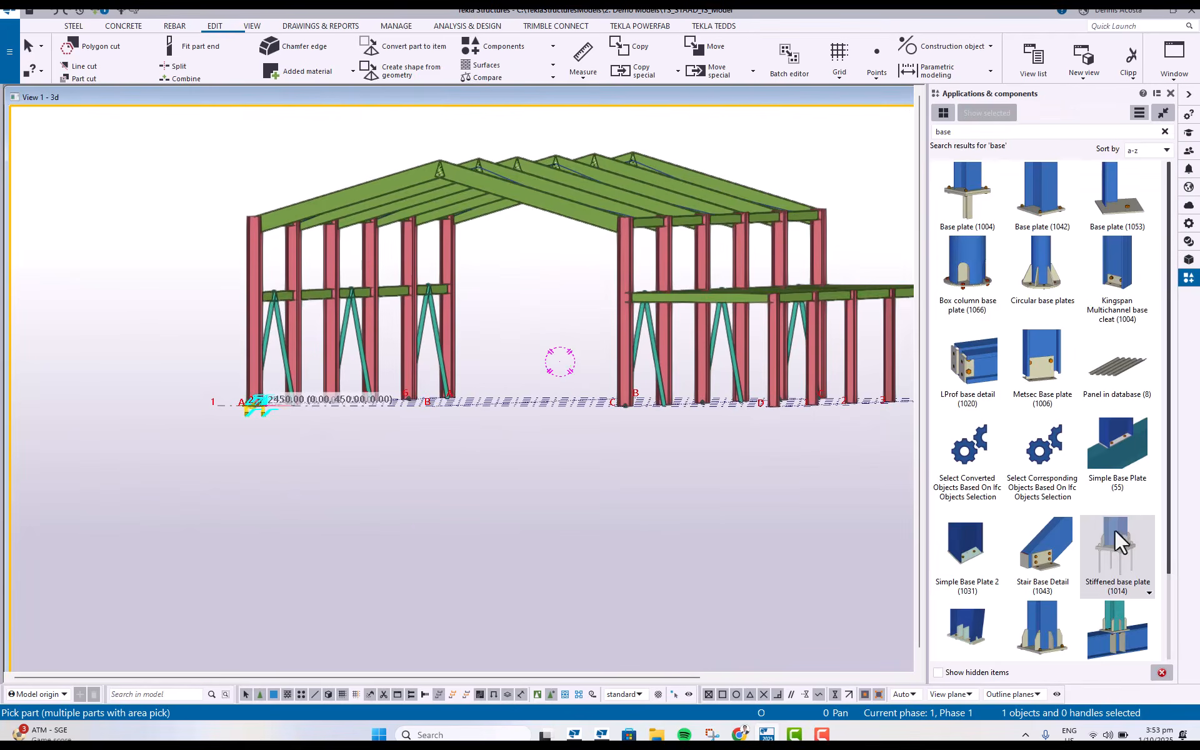
pyautogui.scroll(1, 778, 273)
pyautogui.moveTo(866, 249); pyautogui.dragTo(187, 267)
pyautogui.middleClick(231, 423)
pyautogui.scroll(5, 231, 423)
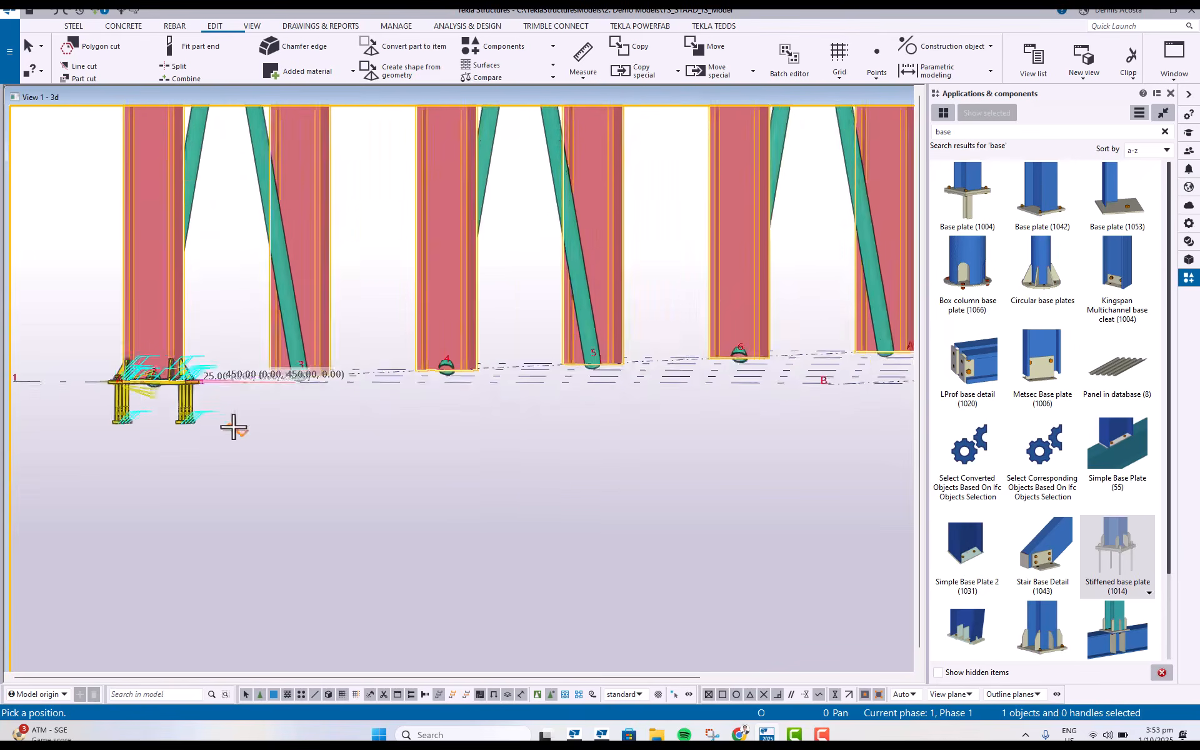
pyautogui.click(1189, 260)
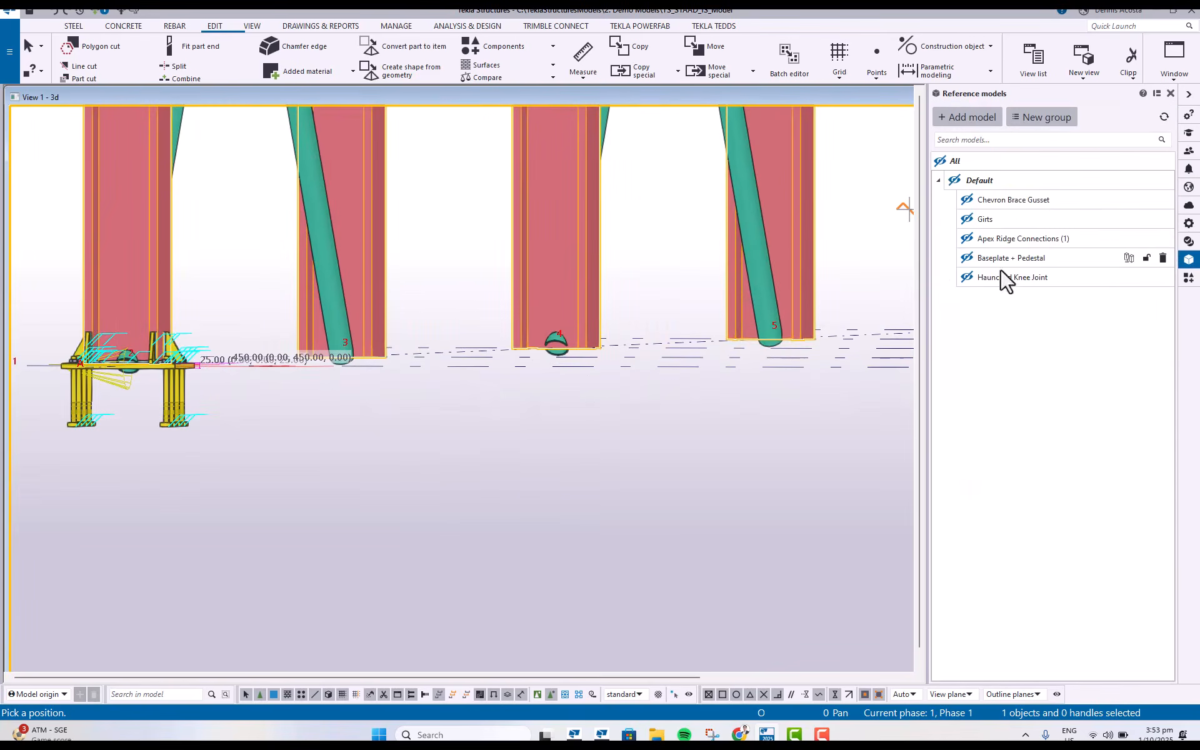
pyautogui.click(966, 257)
pyautogui.scroll(5, 428, 423)
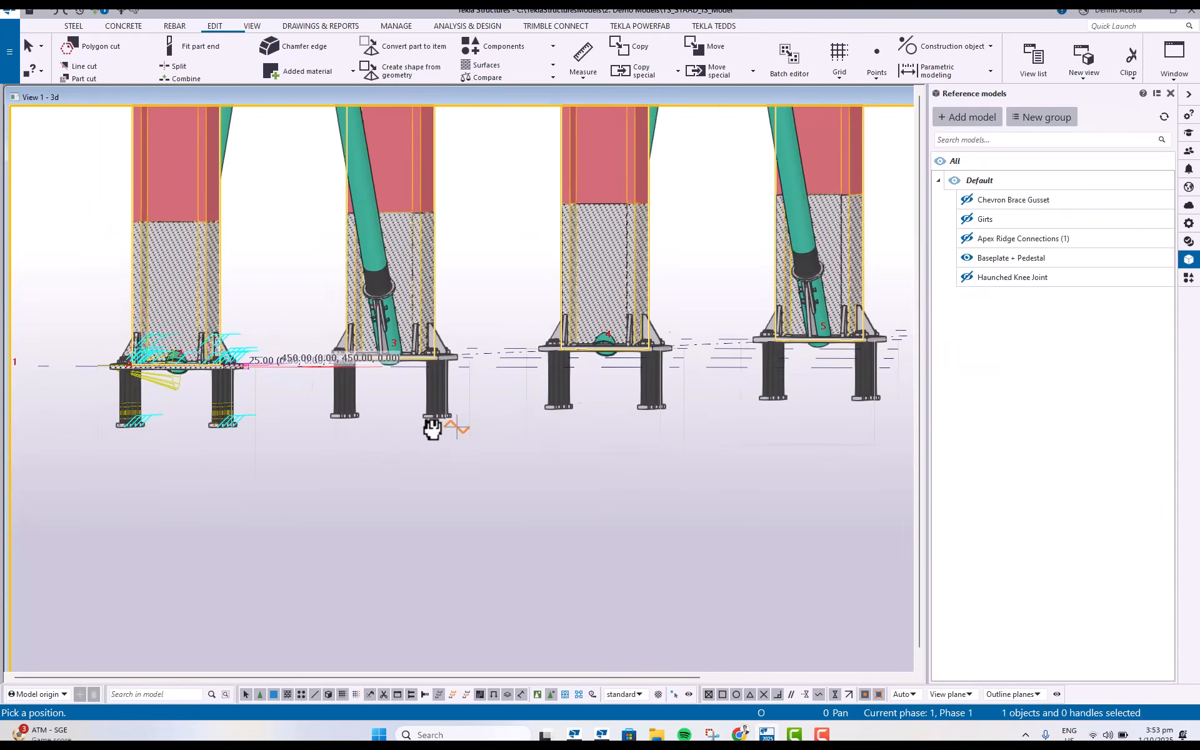
pyautogui.scroll(5, 490, 344)
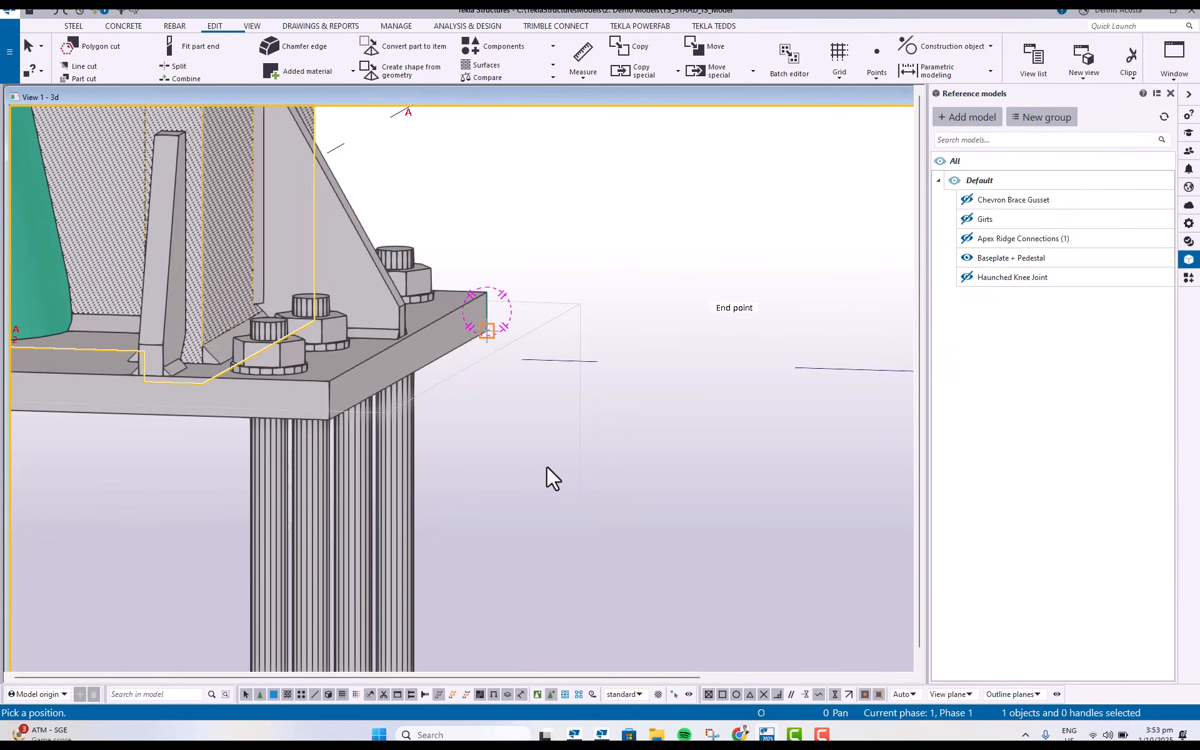
# Hide the Baseplate + Pedestal reference model and check the stiffened base plates along grid lines A and C.
pyautogui.click(971, 259)
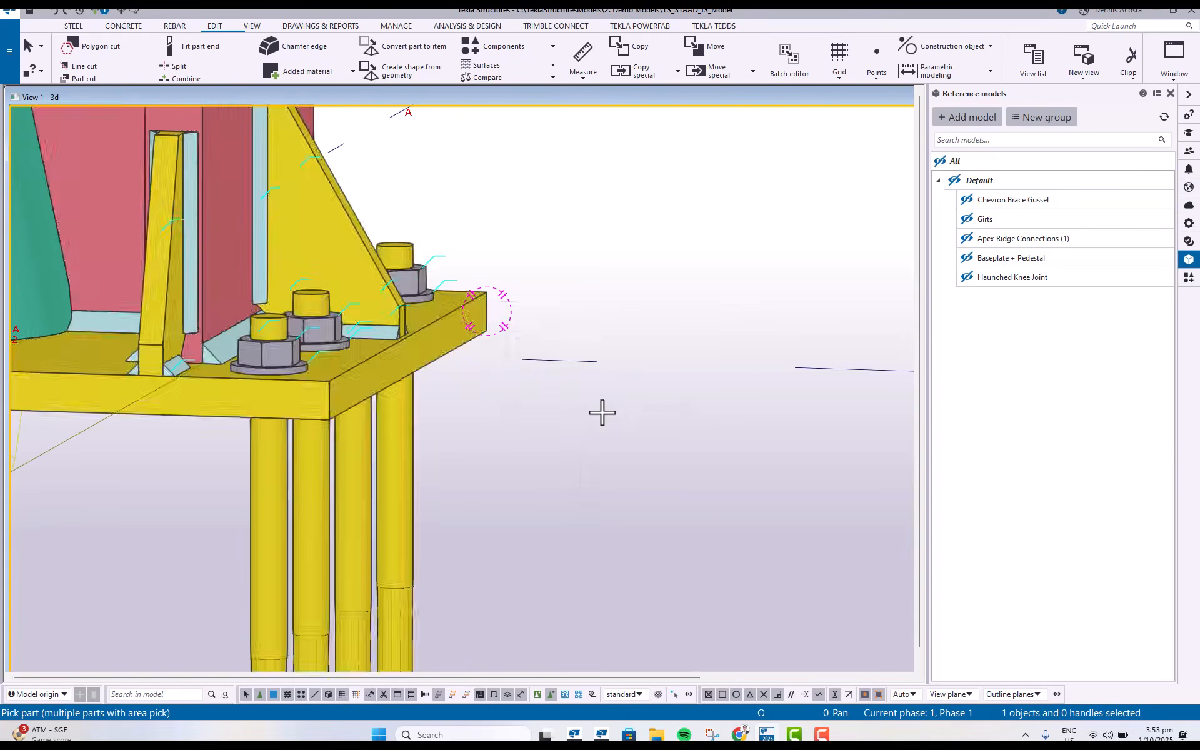
pyautogui.scroll(-10, 602, 413)
pyautogui.moveTo(601, 414); pyautogui.dragTo(477, 400, button='middle')
pyautogui.scroll(-3, 581, 360)
pyautogui.keyDown('ctrl'); pyautogui.moveTo(584, 360); pyautogui.dragTo(555, 363, button='middle'); pyautogui.keyUp('ctrl')
pyautogui.moveTo(667, 397); pyautogui.dragTo(404, 356, button='middle')
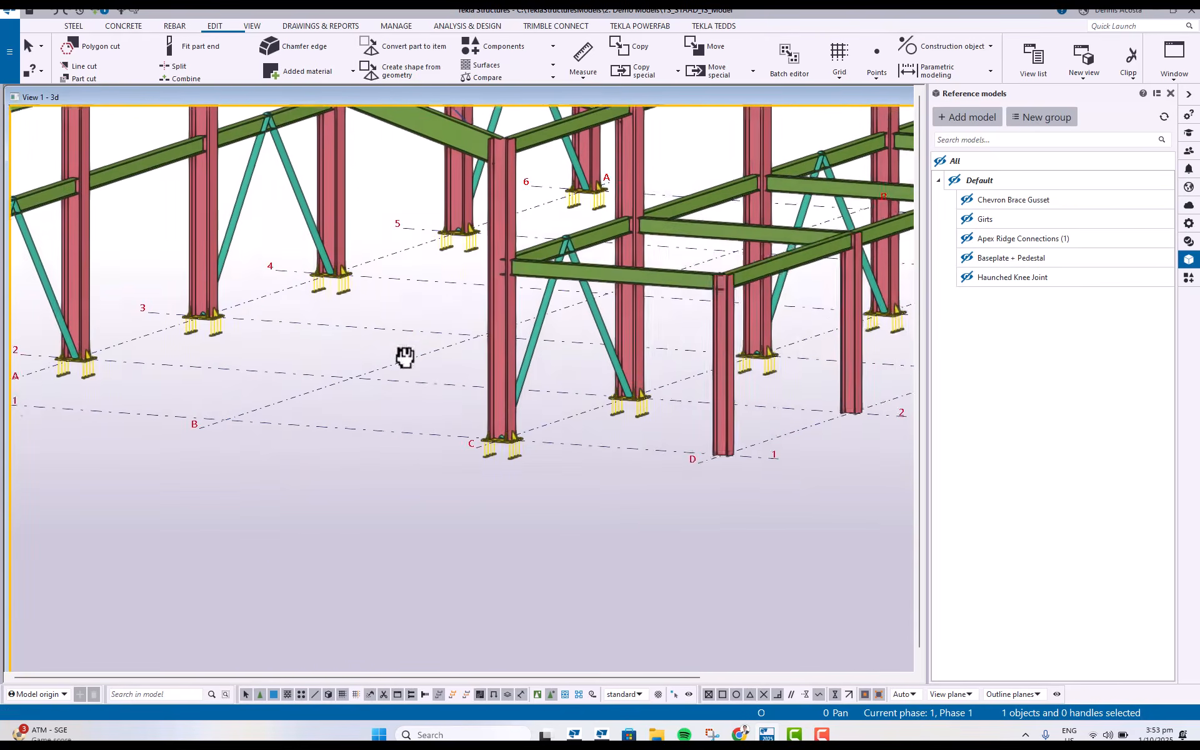
# Show the Baseplate + Pedestal reference model again for the columns along grid line D.
pyautogui.scroll(-3, 404, 355)
pyautogui.keyDown('ctrl'); pyautogui.moveTo(581, 374); pyautogui.dragTo(634, 356, button='middle'); pyautogui.keyUp('ctrl')
pyautogui.scroll(4, 704, 345)
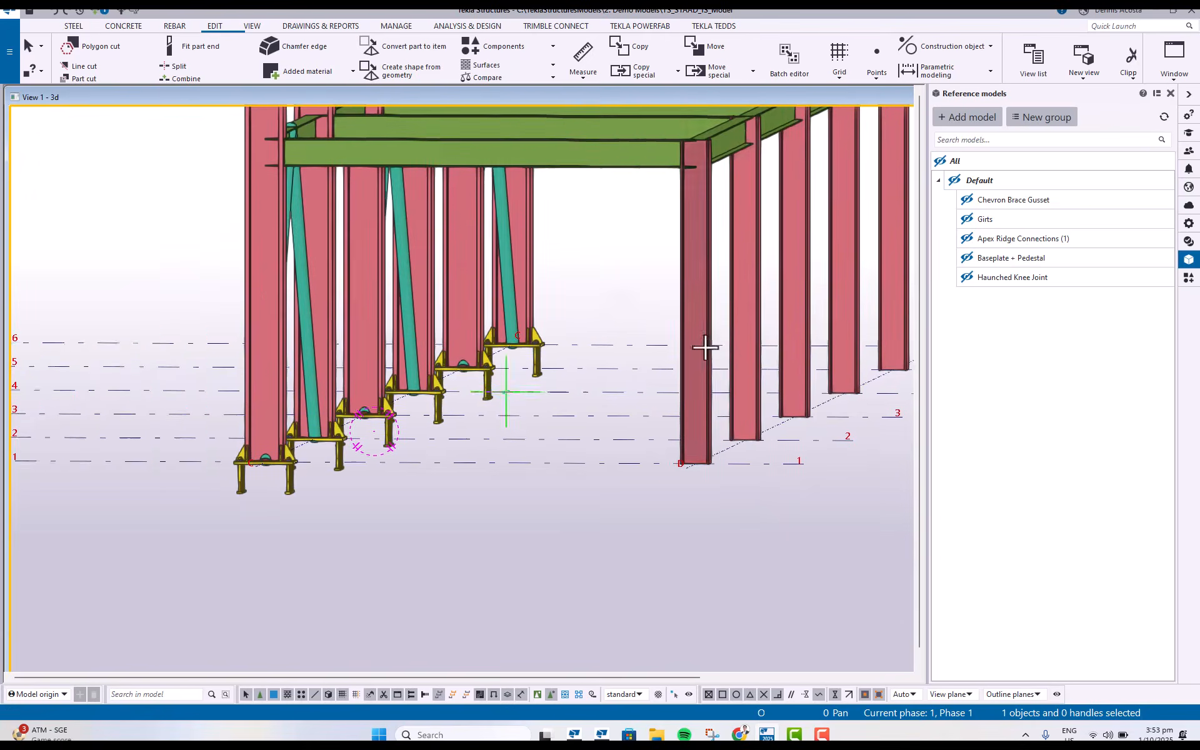
pyautogui.moveTo(779, 350); pyautogui.dragTo(594, 353, button='middle')
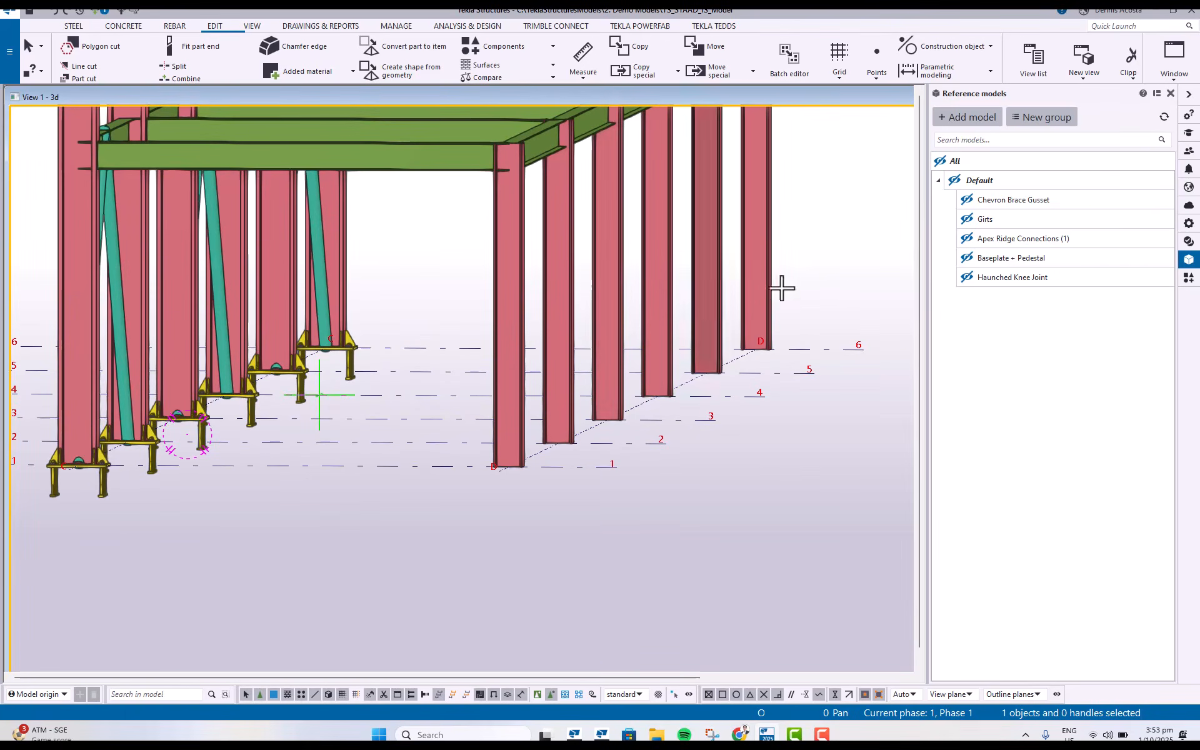
pyautogui.click(967, 259)
# Load the saved IdeaS settings into the Base plate (1004) component, review its part dimensions and accept the properties.
pyautogui.click(1188, 277)
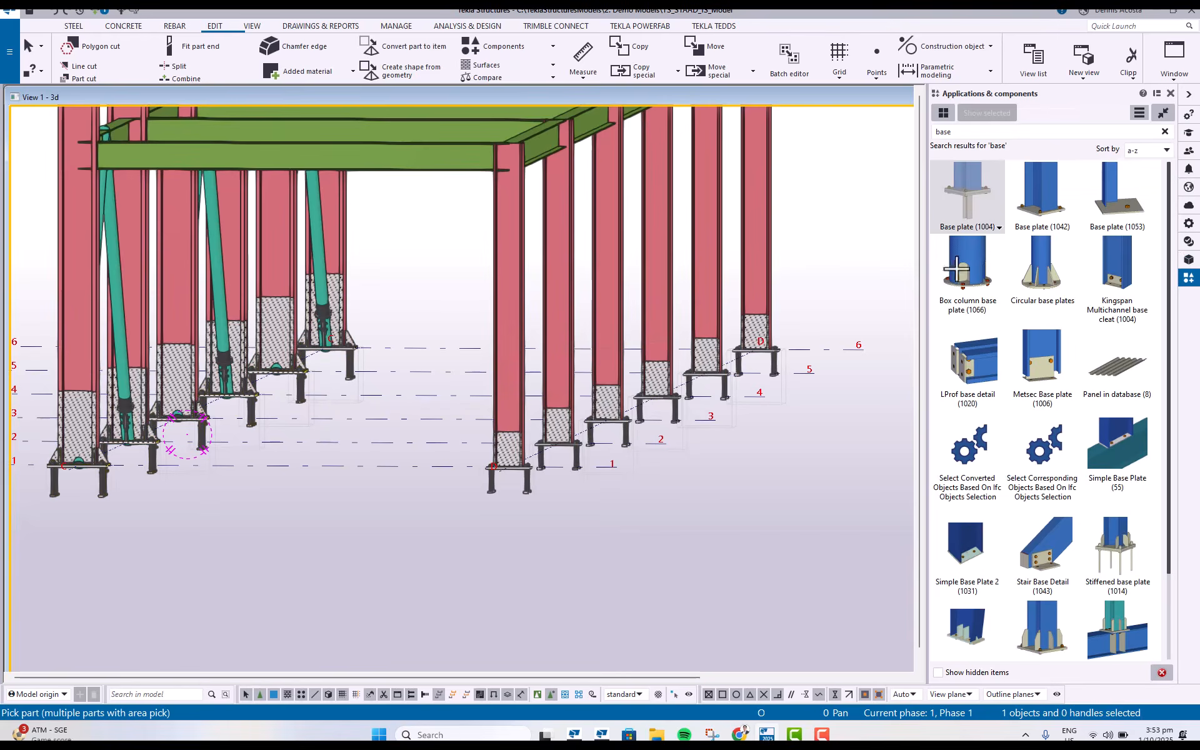
pyautogui.doubleClick(968, 242)
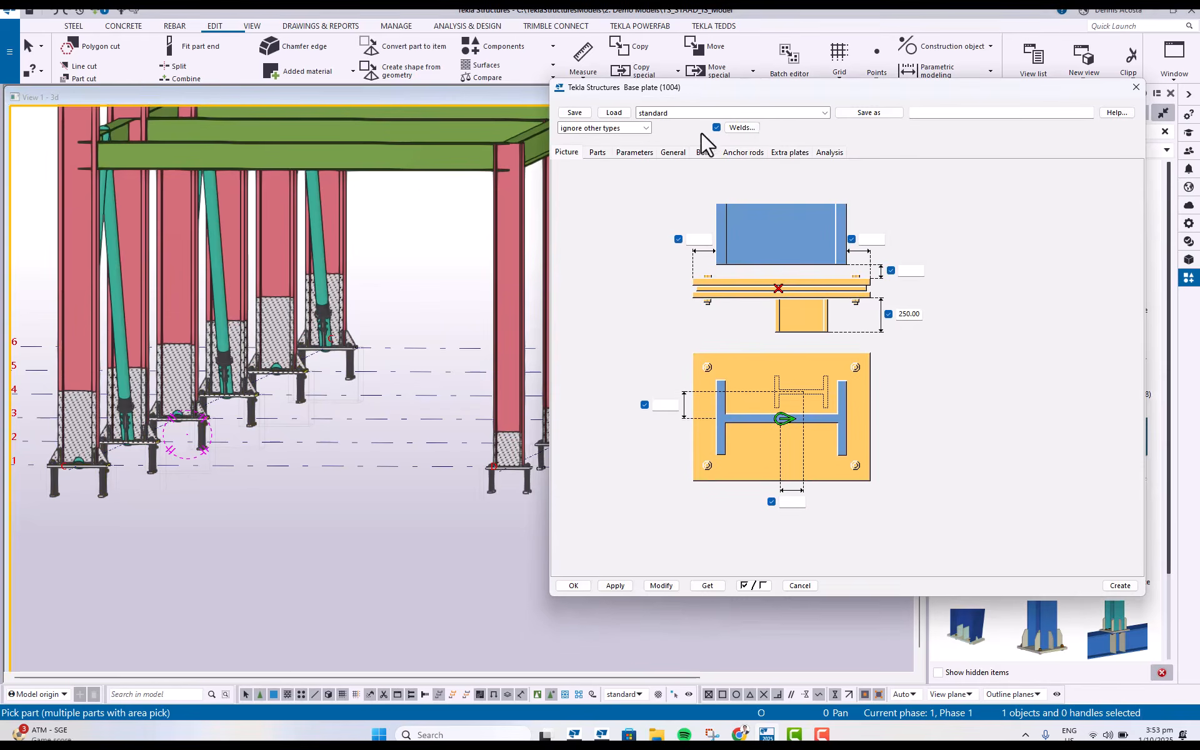
pyautogui.click(825, 113)
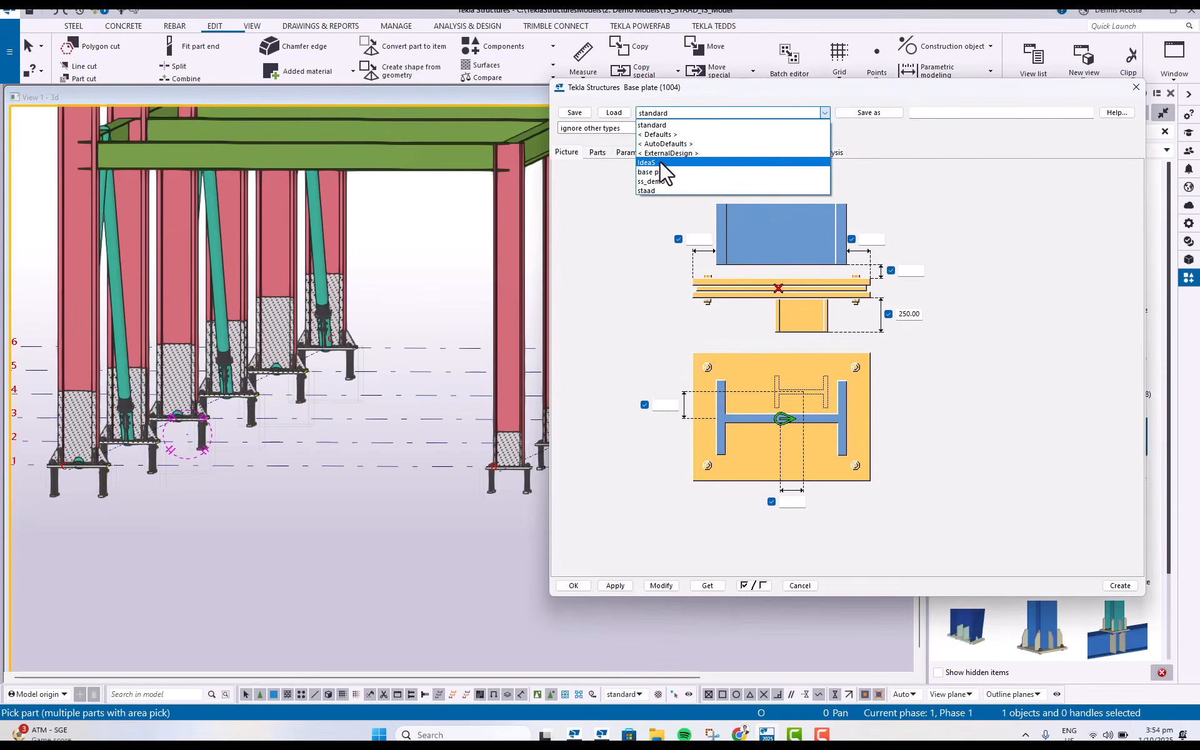
pyautogui.click(664, 169)
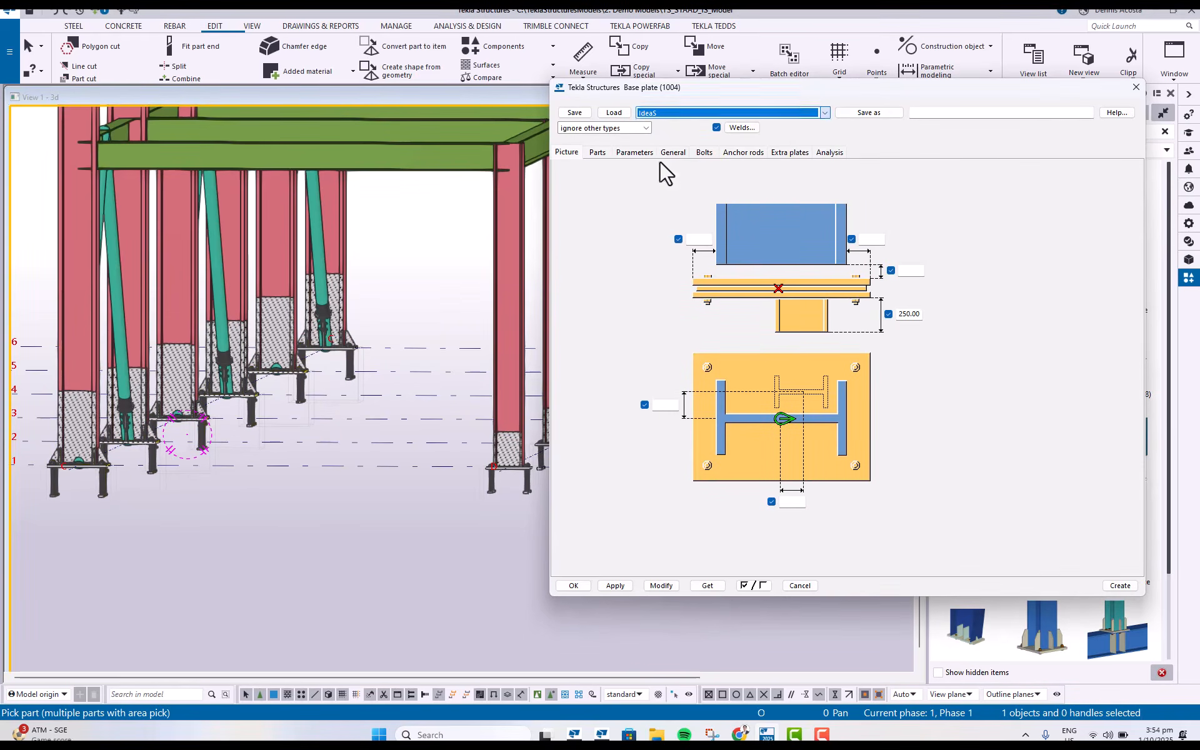
pyautogui.click(614, 113)
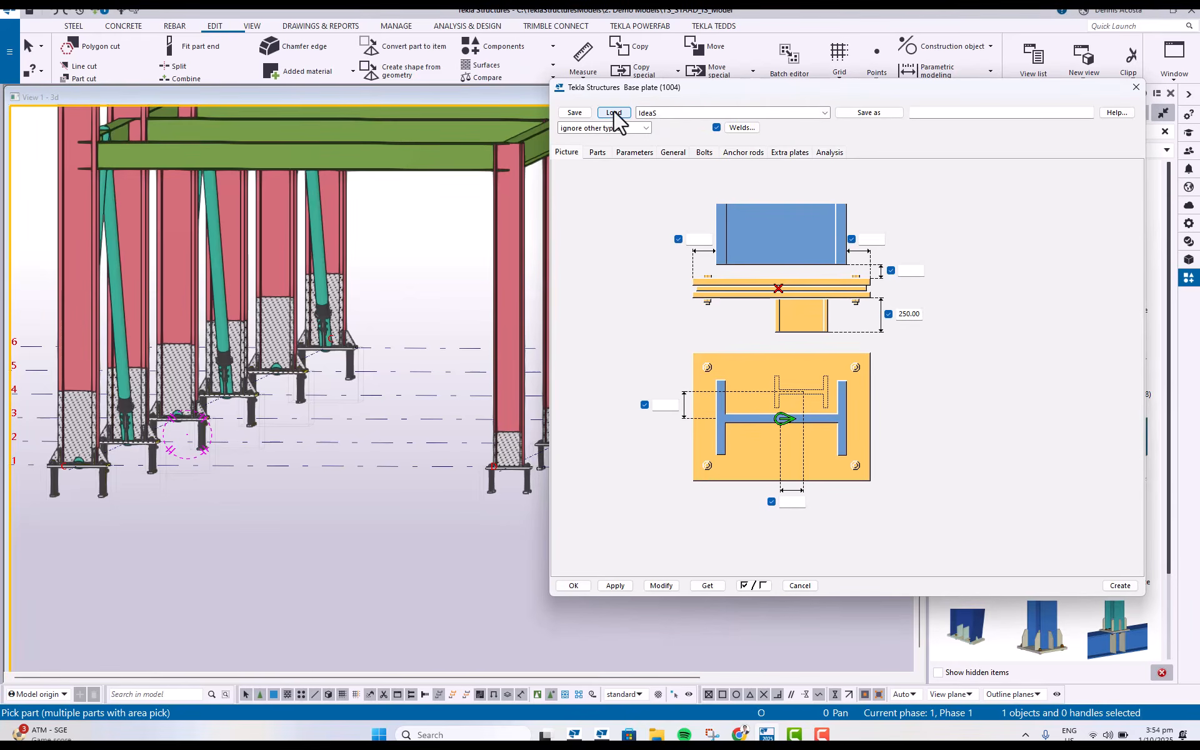
pyautogui.click(597, 153)
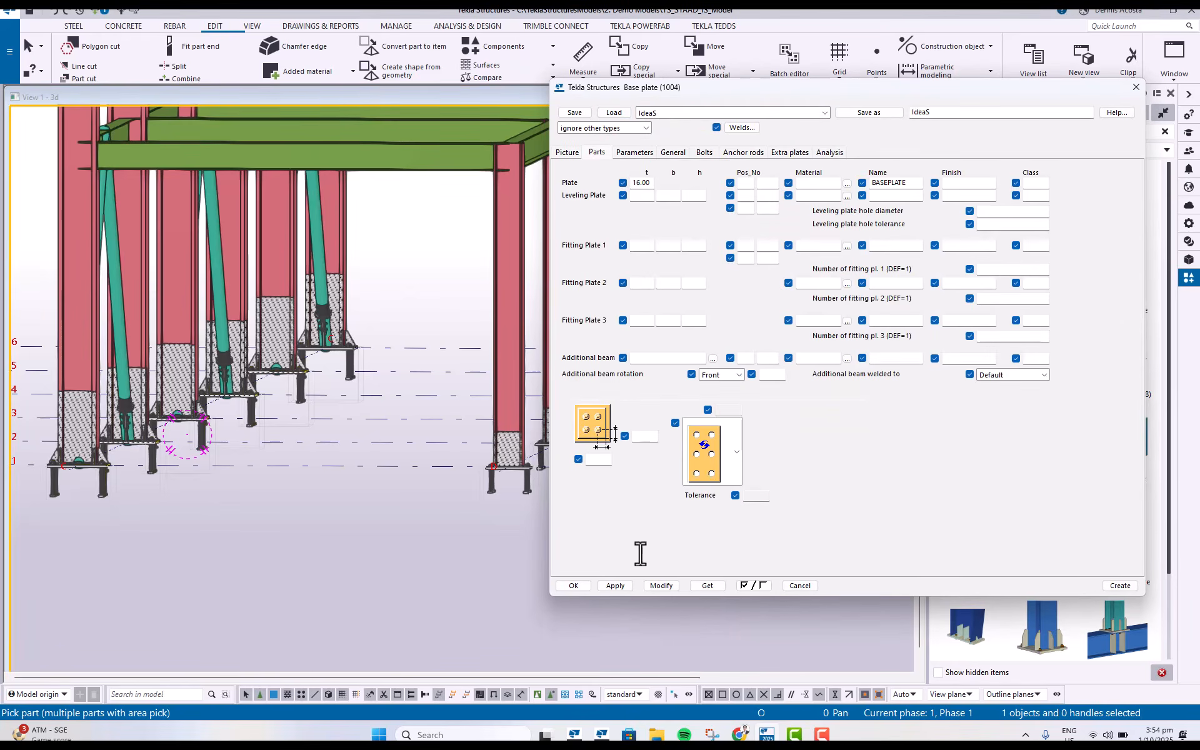
pyautogui.click(581, 585)
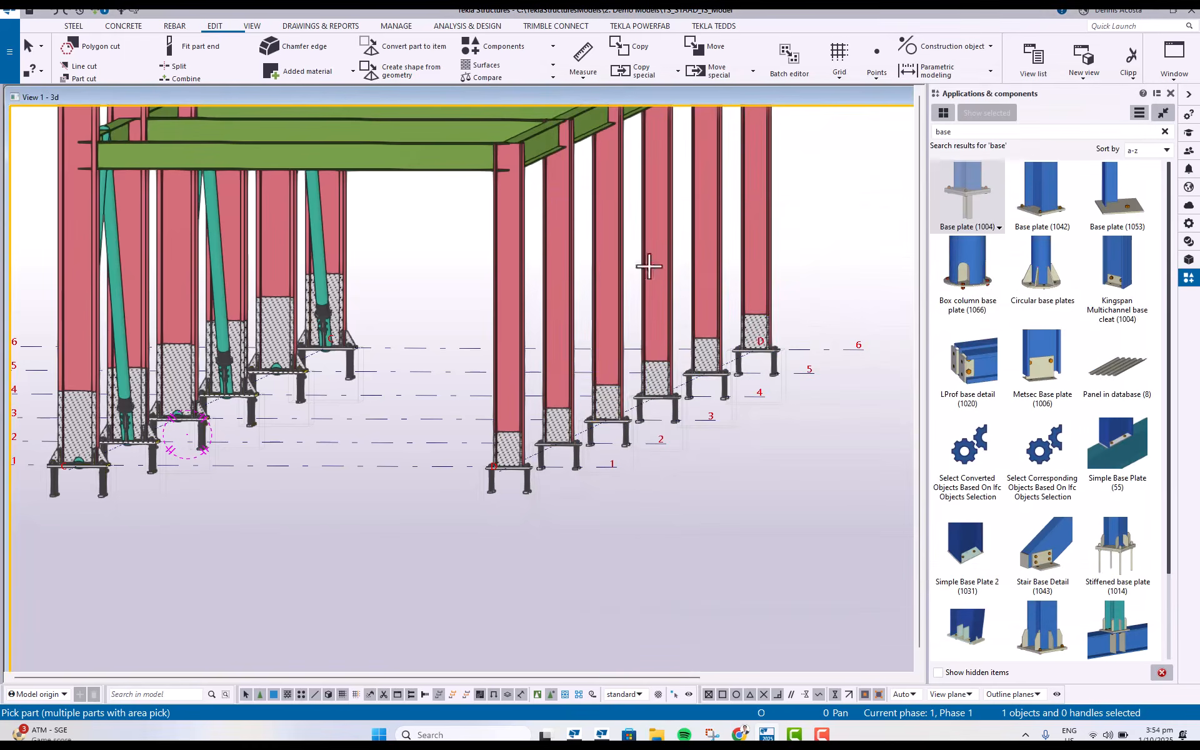
# Apply the Base plate (1004) component to the columns along grid line D, positioned at the reference plate's lower edge.
pyautogui.moveTo(818, 190); pyautogui.dragTo(503, 278)
pyautogui.scroll(8, 614, 500)
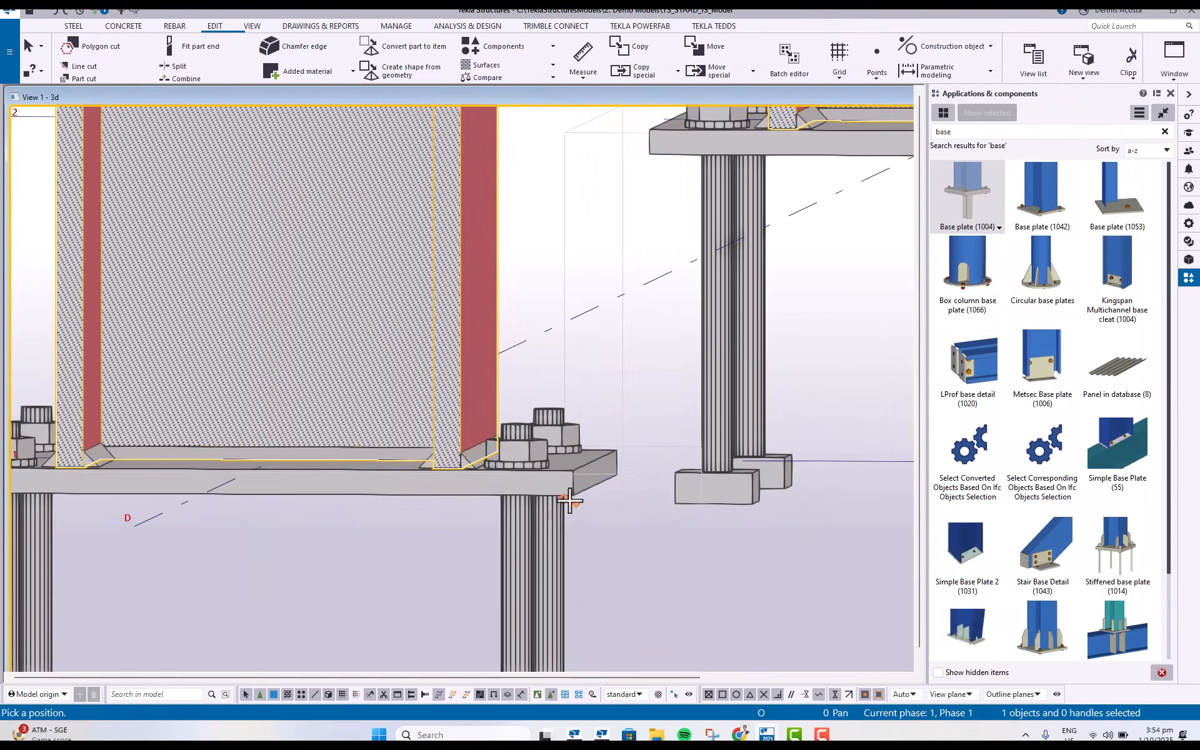
pyautogui.click(591, 527)
pyautogui.scroll(-5, 611, 557)
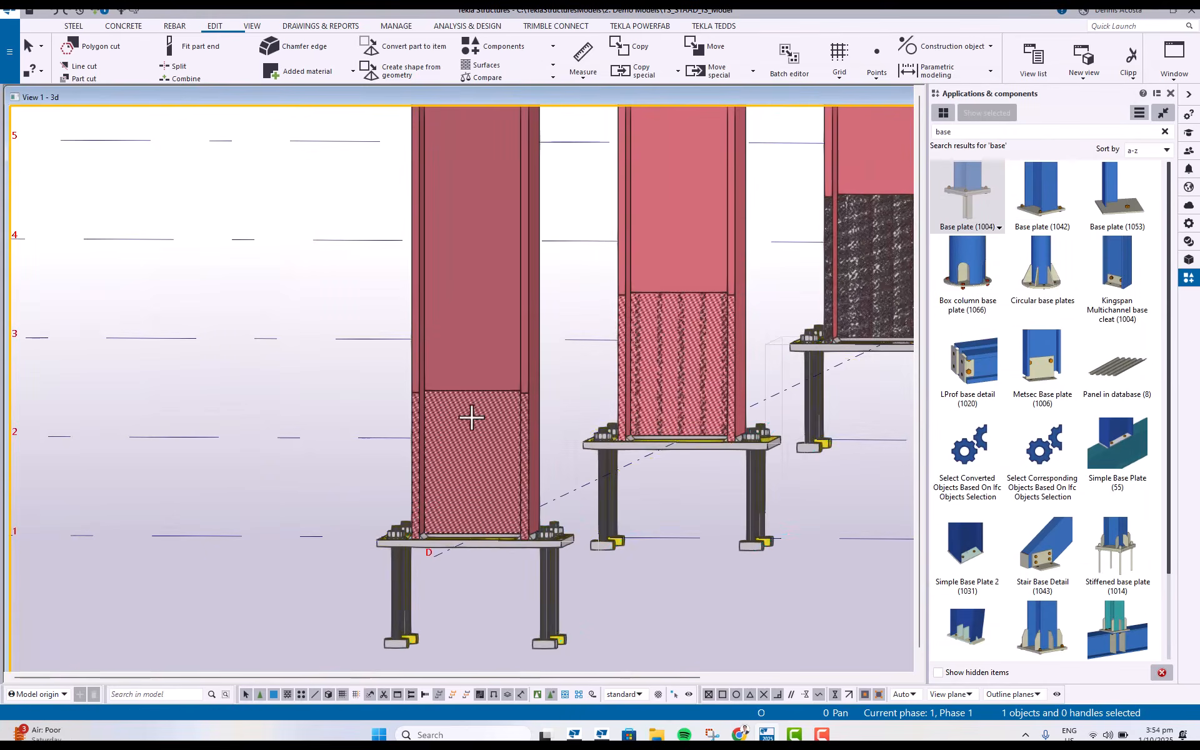
pyautogui.scroll(3, 471, 420)
# Hide the Baseplate + Pedestal reference model, end the component command and review the base plates across the whole frame.
pyautogui.click(1190, 263)
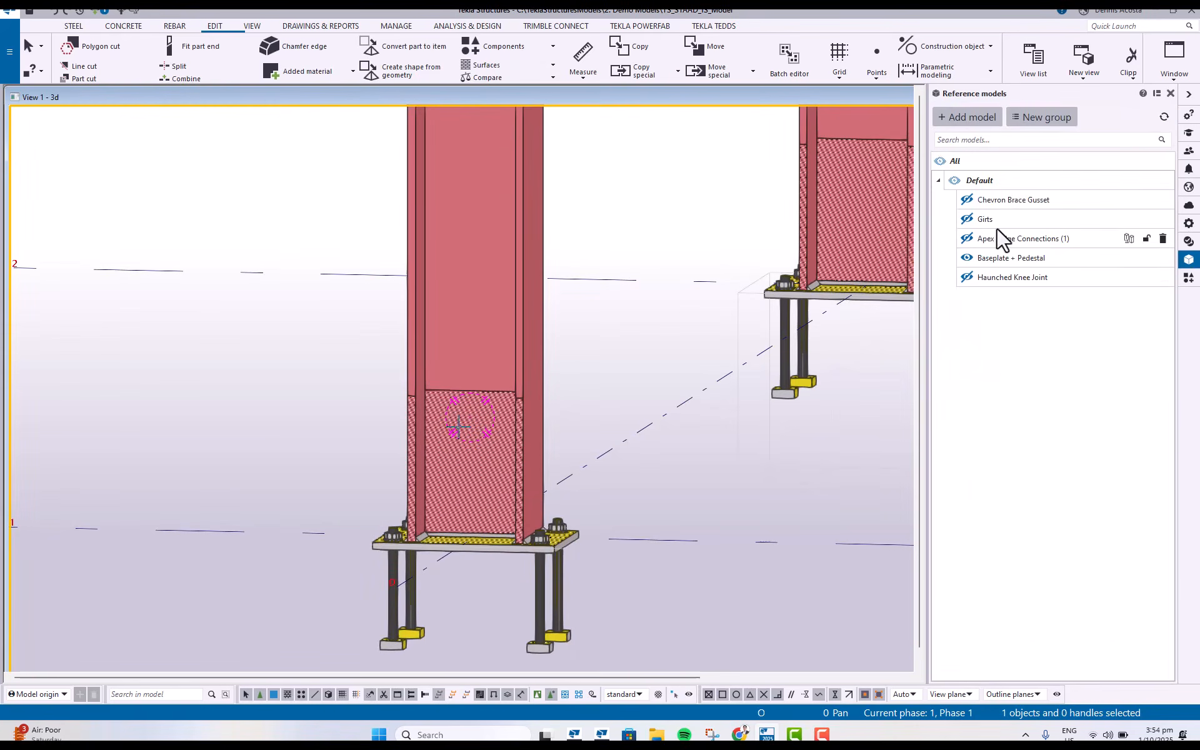
pyautogui.click(966, 257)
pyautogui.scroll(-8, 654, 461)
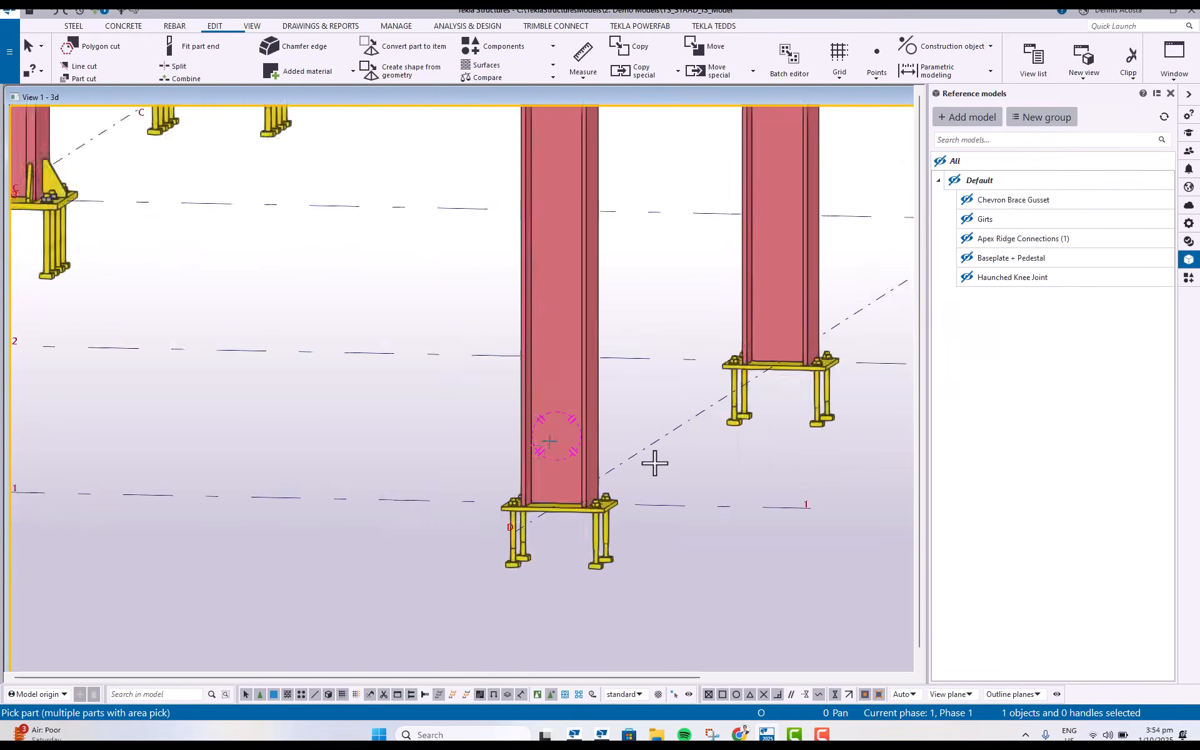
pyautogui.rightClick(478, 322)
pyautogui.scroll(-10, 493, 395)
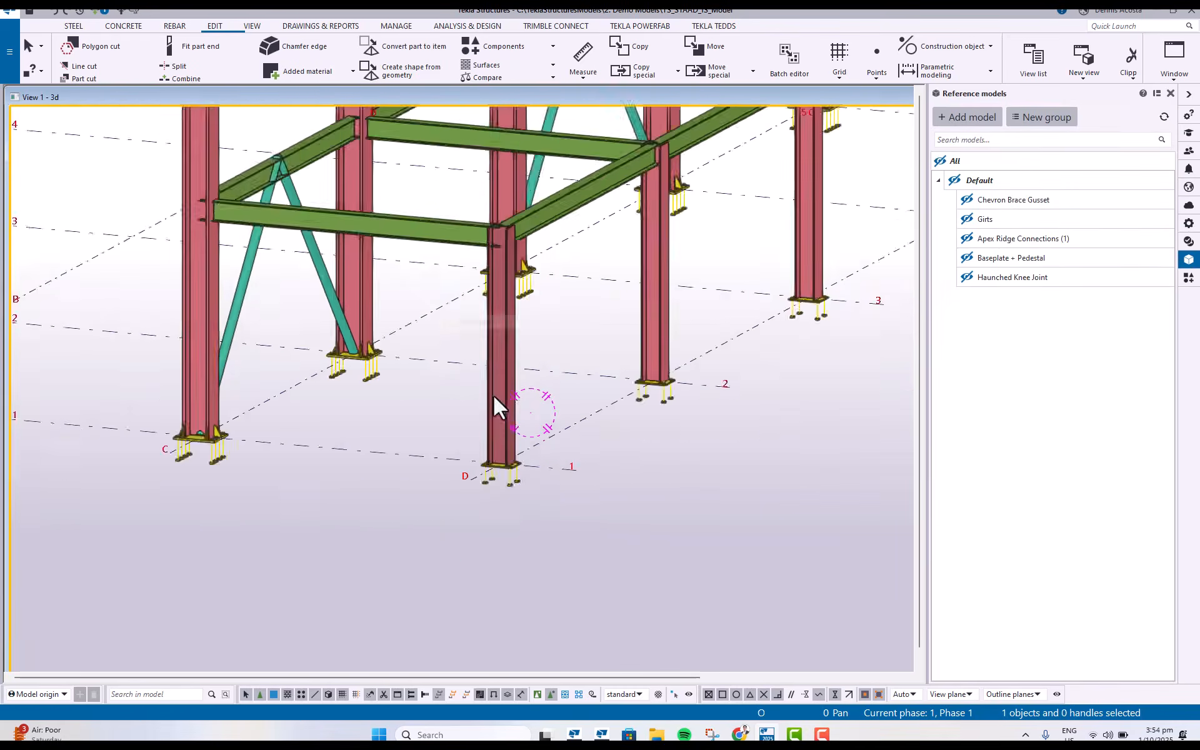
pyautogui.keyDown('ctrl'); pyautogui.moveTo(463, 454); pyautogui.dragTo(542, 494, button='middle'); pyautogui.keyUp('ctrl')
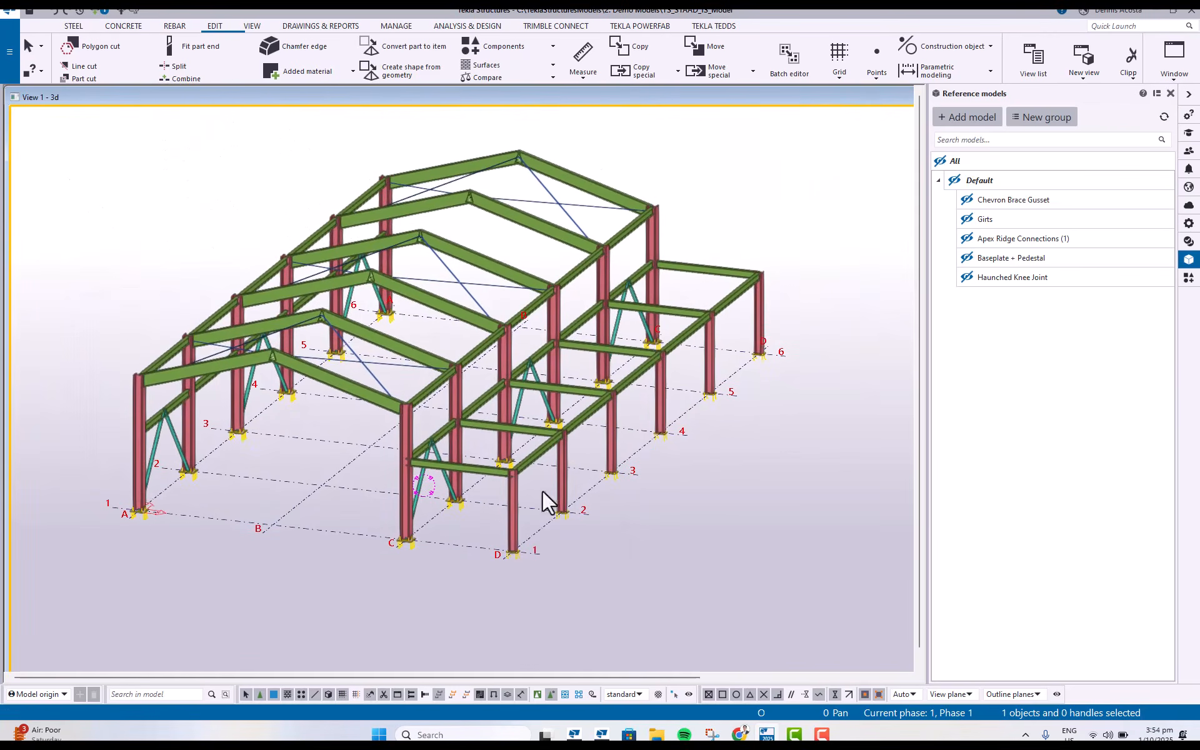
# Set the 3d view's visible object group to 1. ROOF_BRACE and apply the view properties.
pyautogui.doubleClick(706, 472)
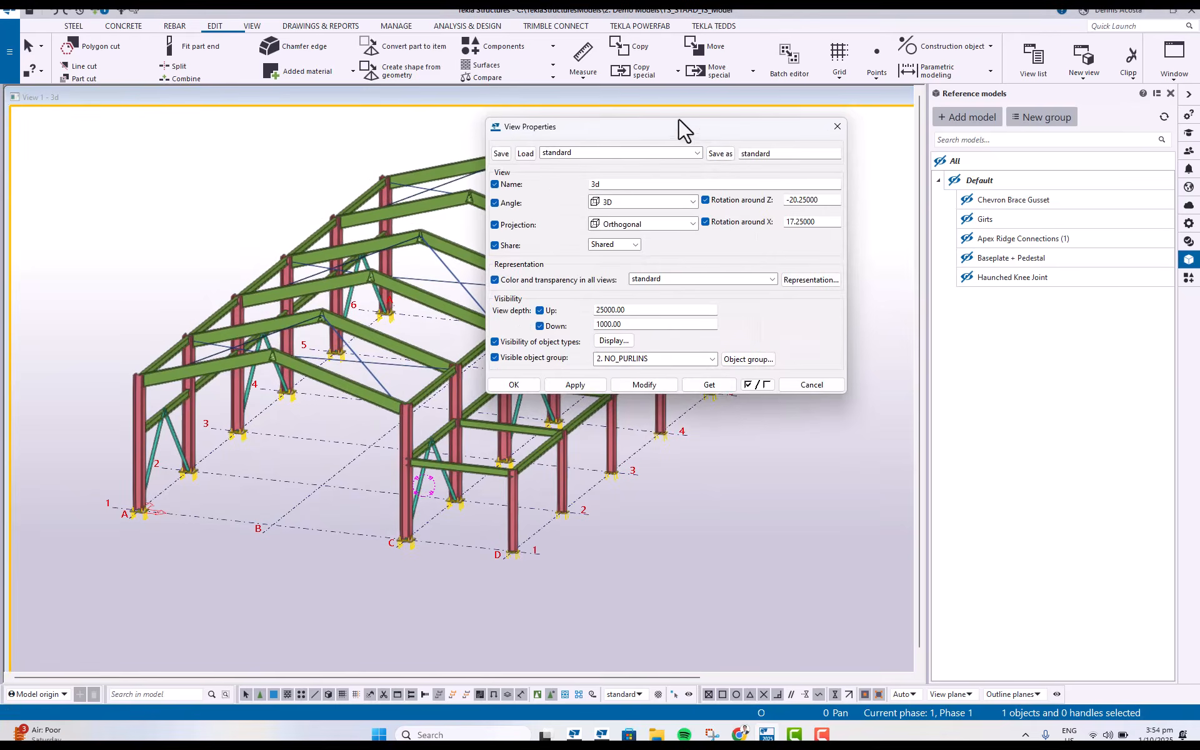
pyautogui.moveTo(677, 123); pyautogui.dragTo(858, 195)
pyautogui.click(891, 430)
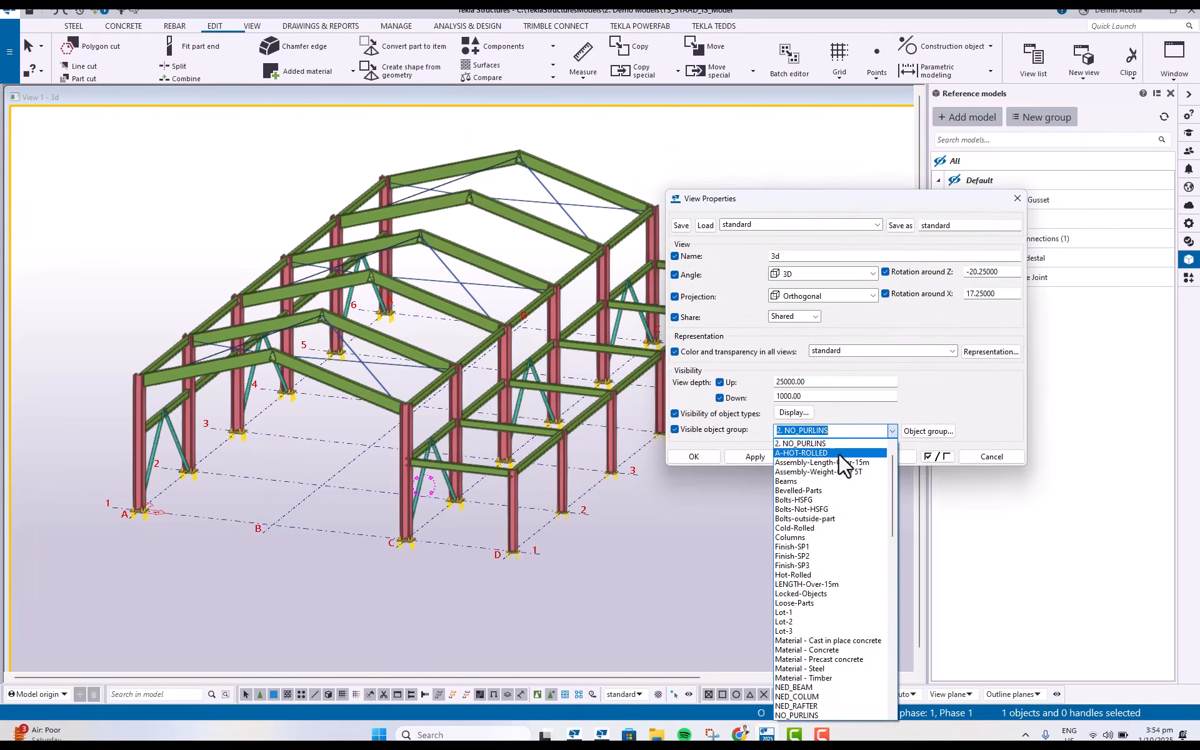
pyautogui.scroll(1, 832, 458)
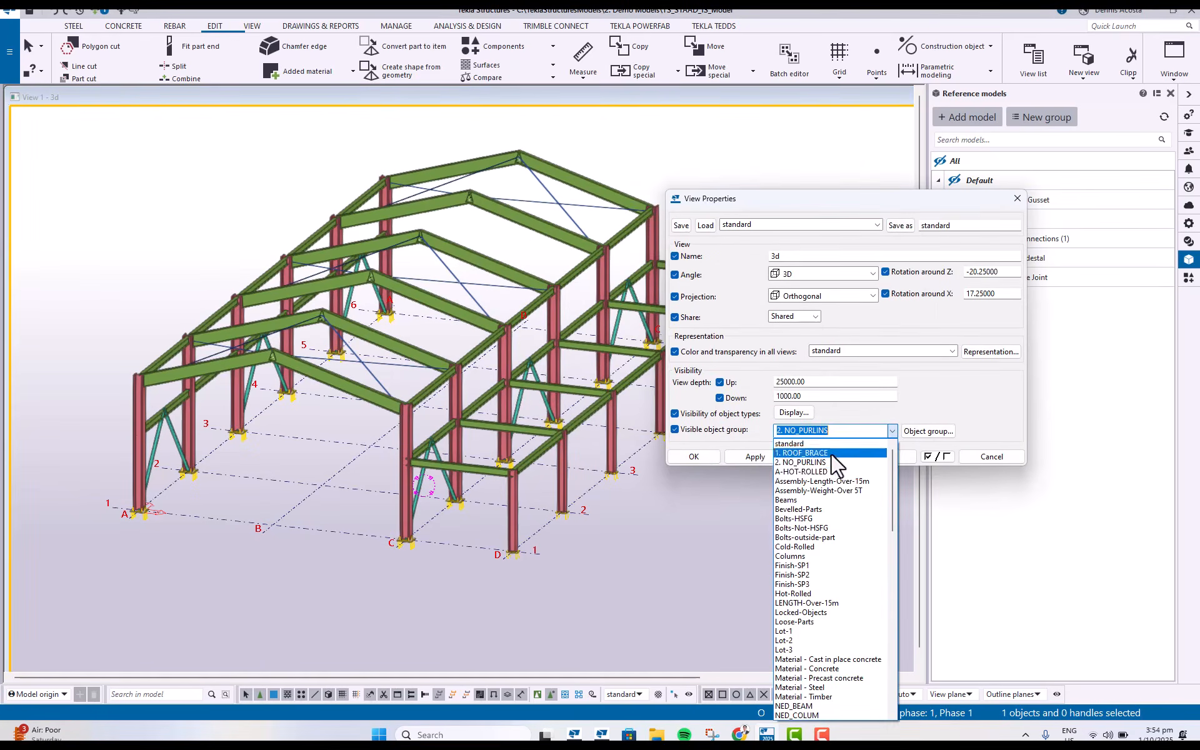
pyautogui.click(832, 453)
pyautogui.click(818, 455)
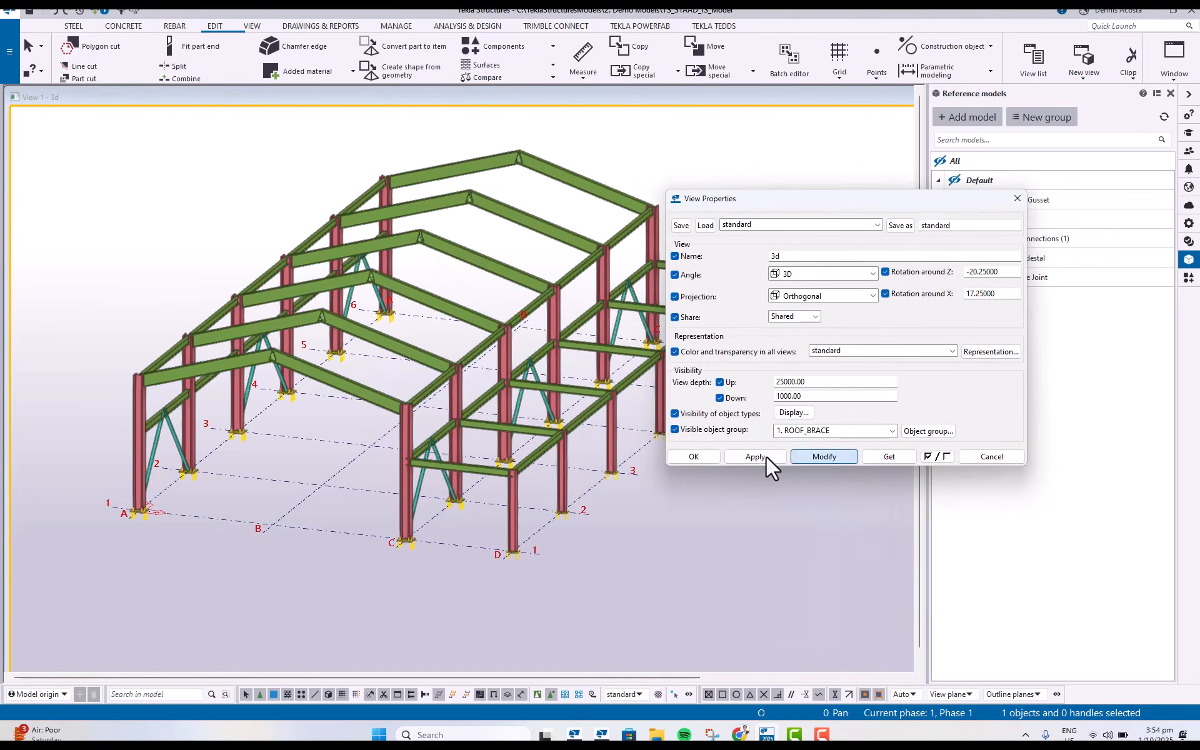
pyautogui.click(694, 456)
pyautogui.scroll(6, 365, 383)
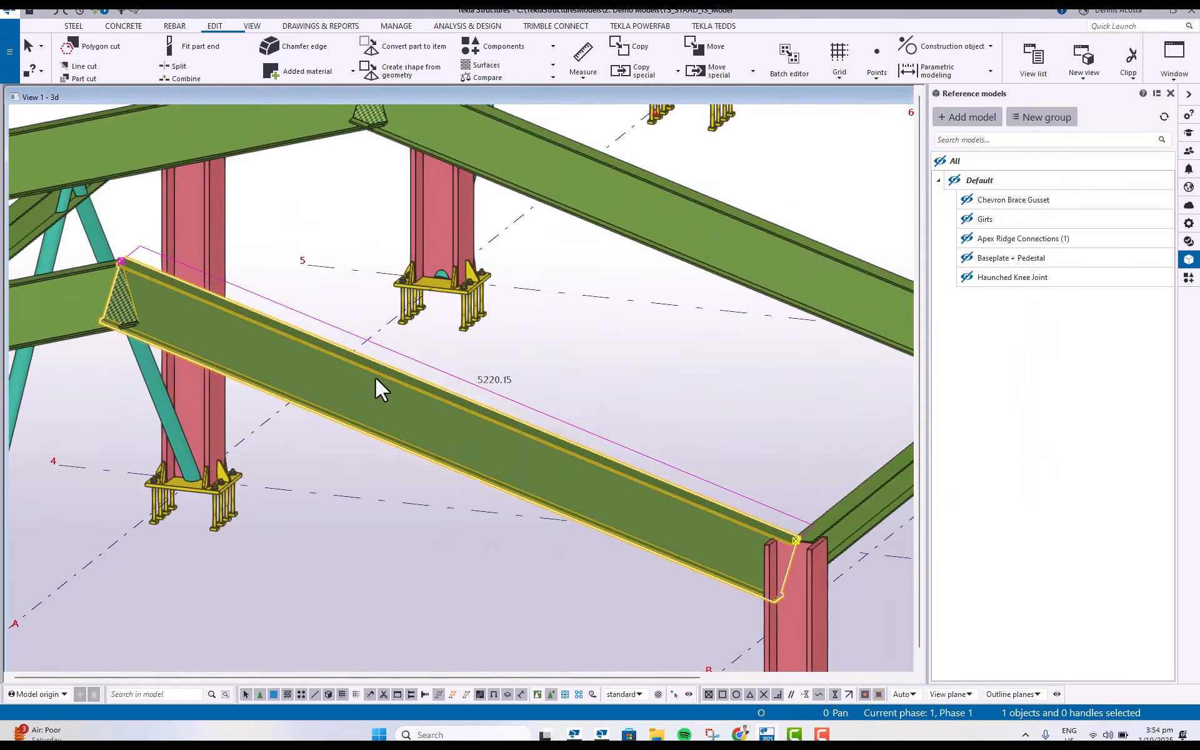
# Examine the start and end reactions in the selected rafter's user-defined attributes and close them without changes.
pyautogui.rightClick(375, 378)
pyautogui.moveTo(509, 356)
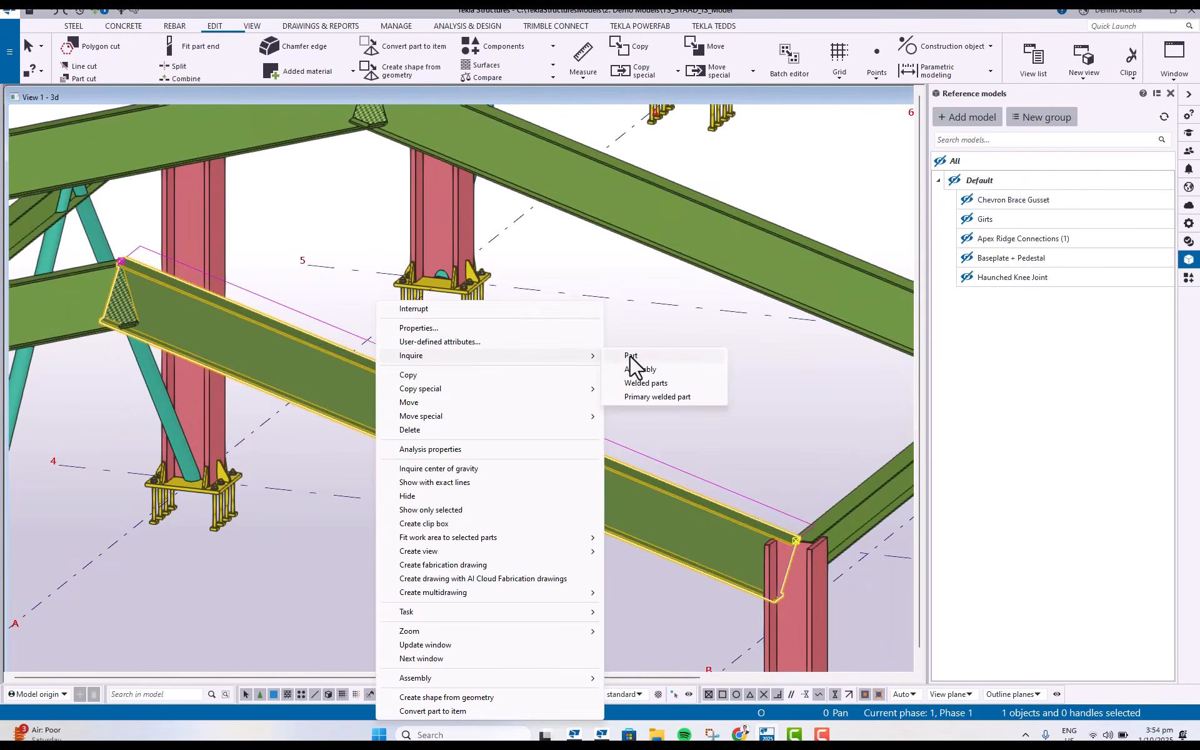
pyautogui.click(471, 342)
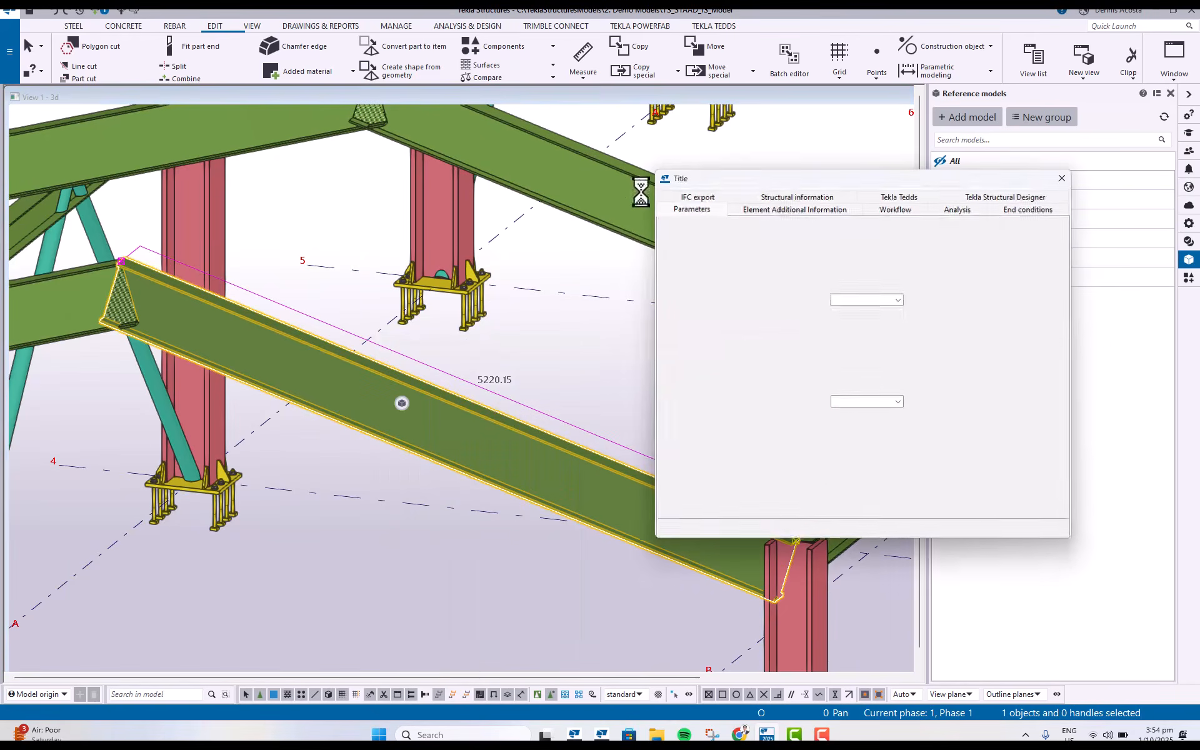
pyautogui.click(1030, 216)
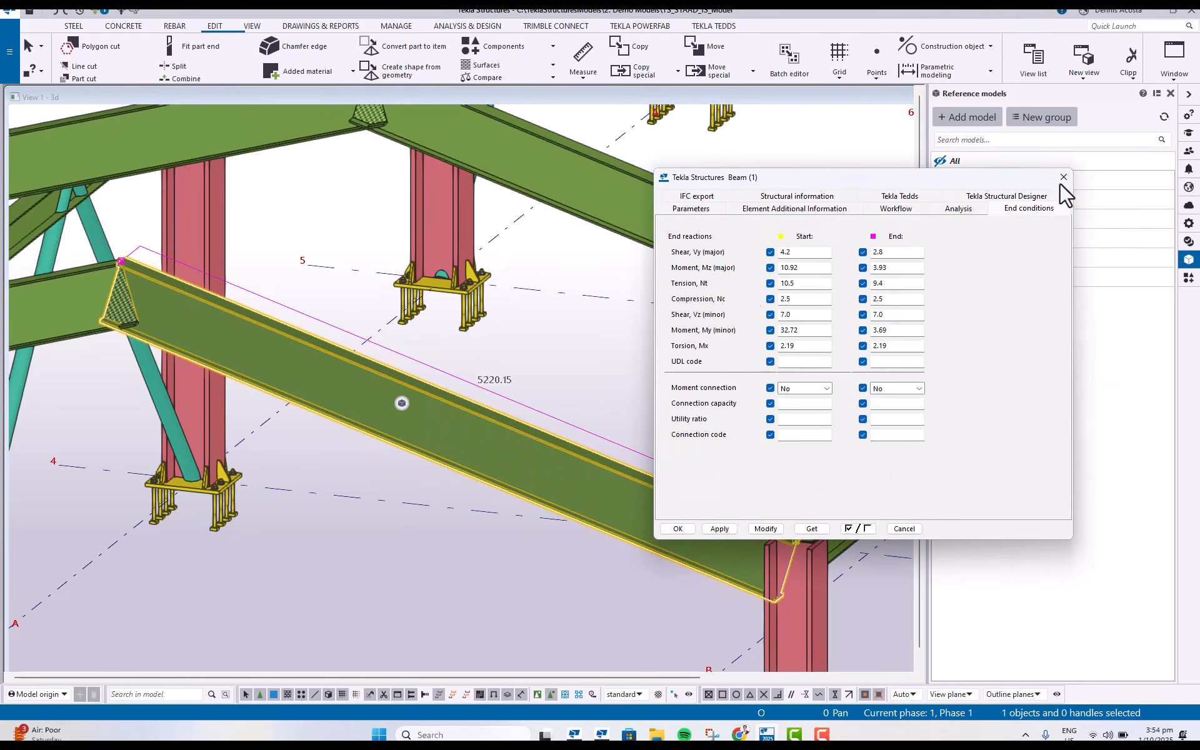
pyautogui.press('Escape')
# Open the AutoConnection settings and expand the IDEA STATICA group down to the BEAM2BEAM rule set under Beam to beam web.
pyautogui.click(9, 52)
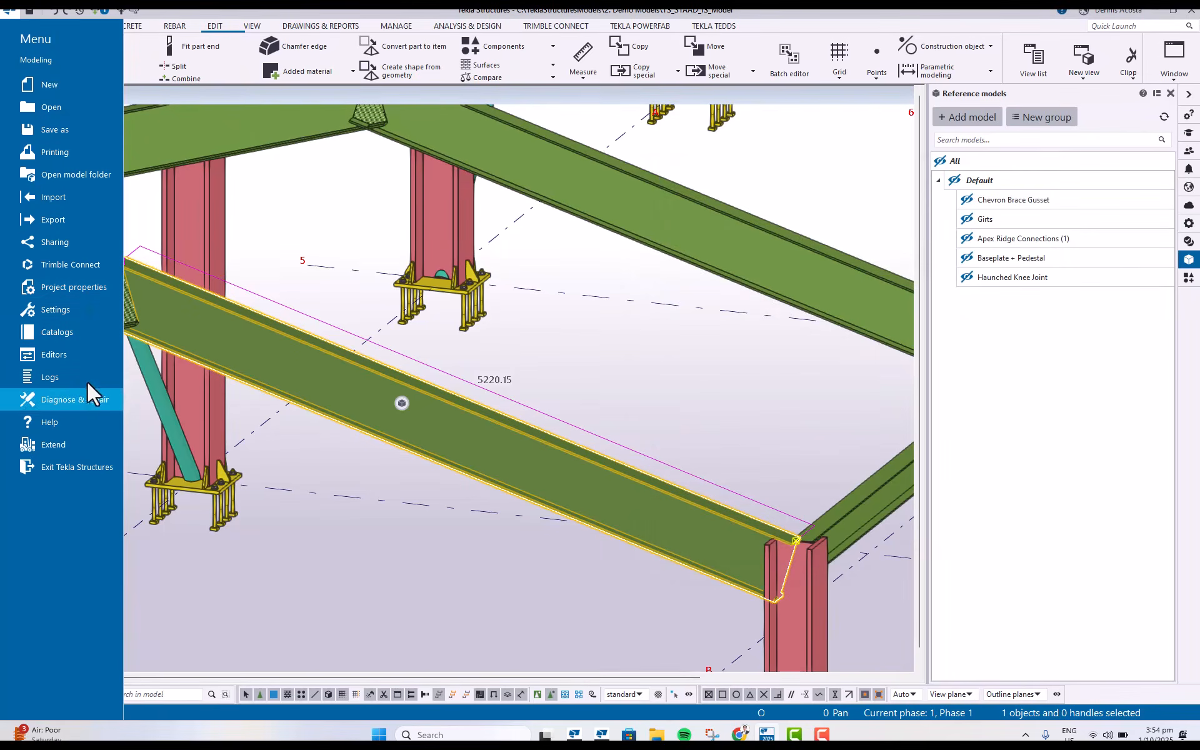
pyautogui.click(91, 330)
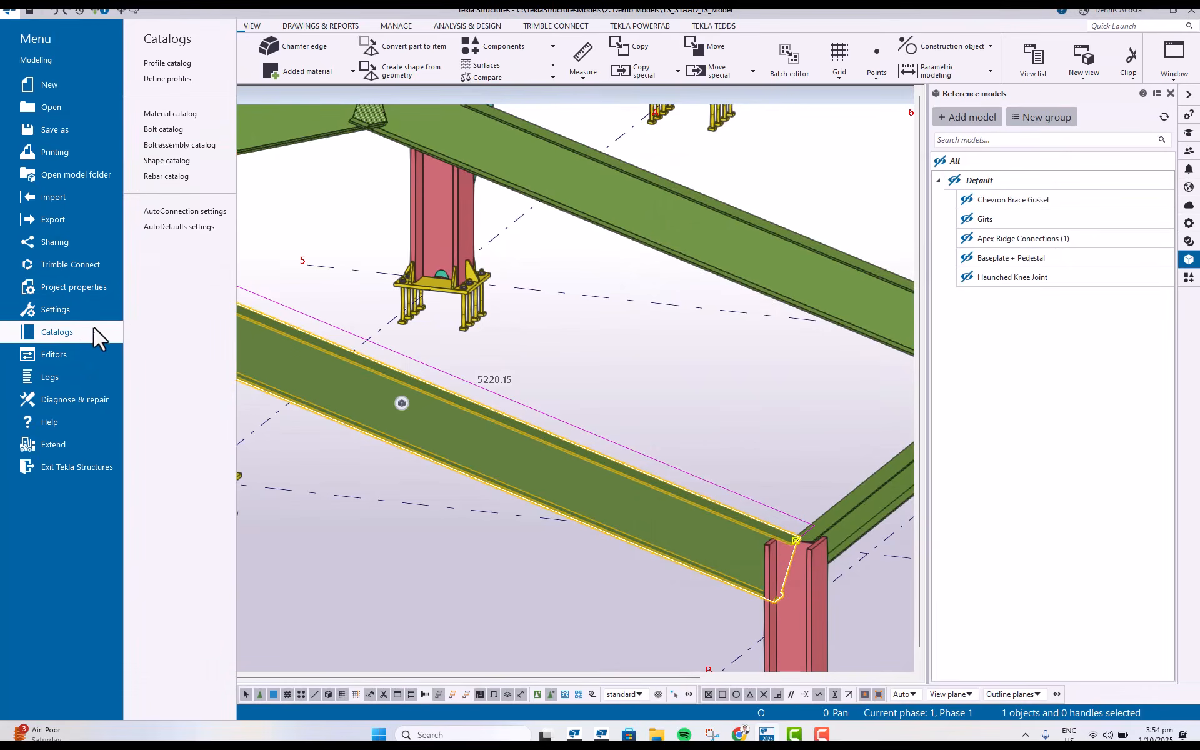
pyautogui.click(201, 210)
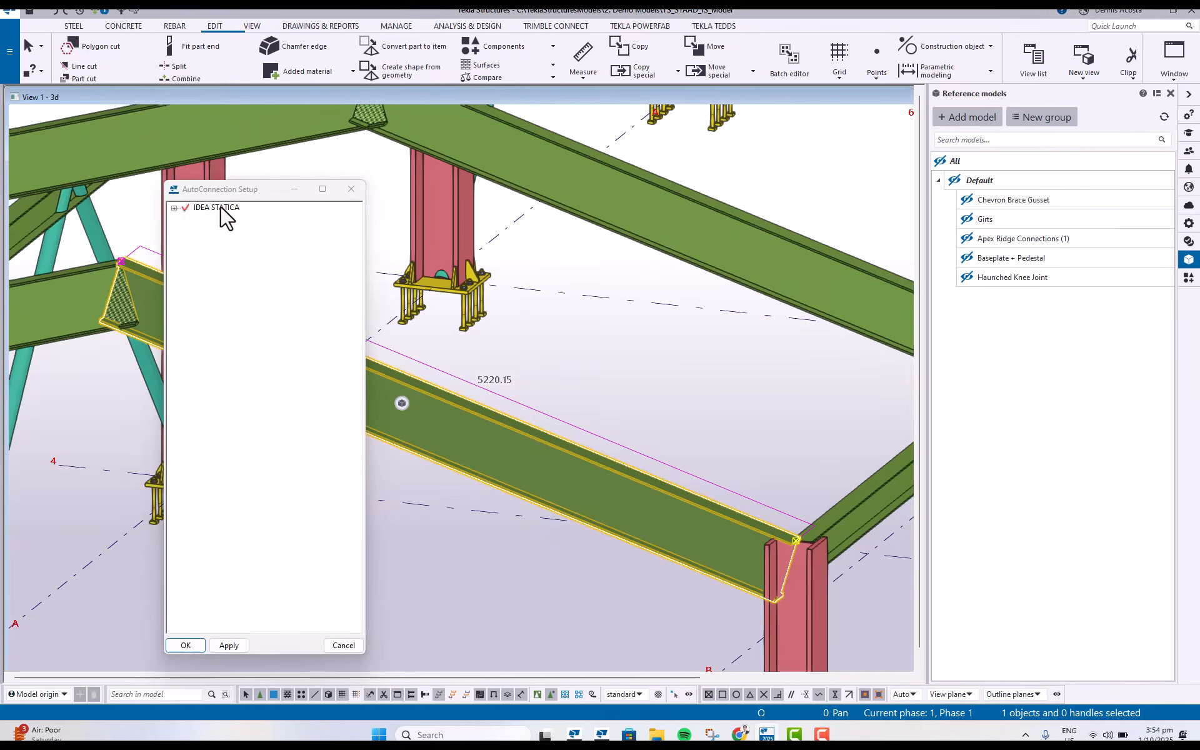
pyautogui.click(174, 209)
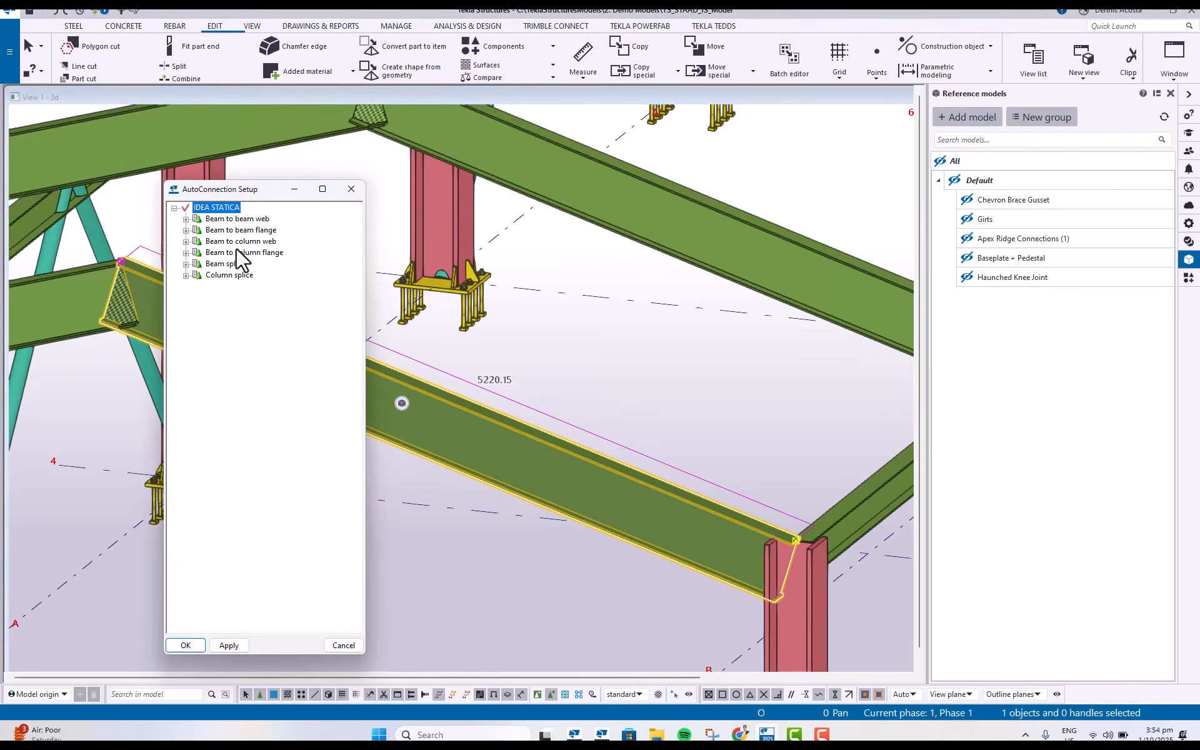
pyautogui.click(186, 219)
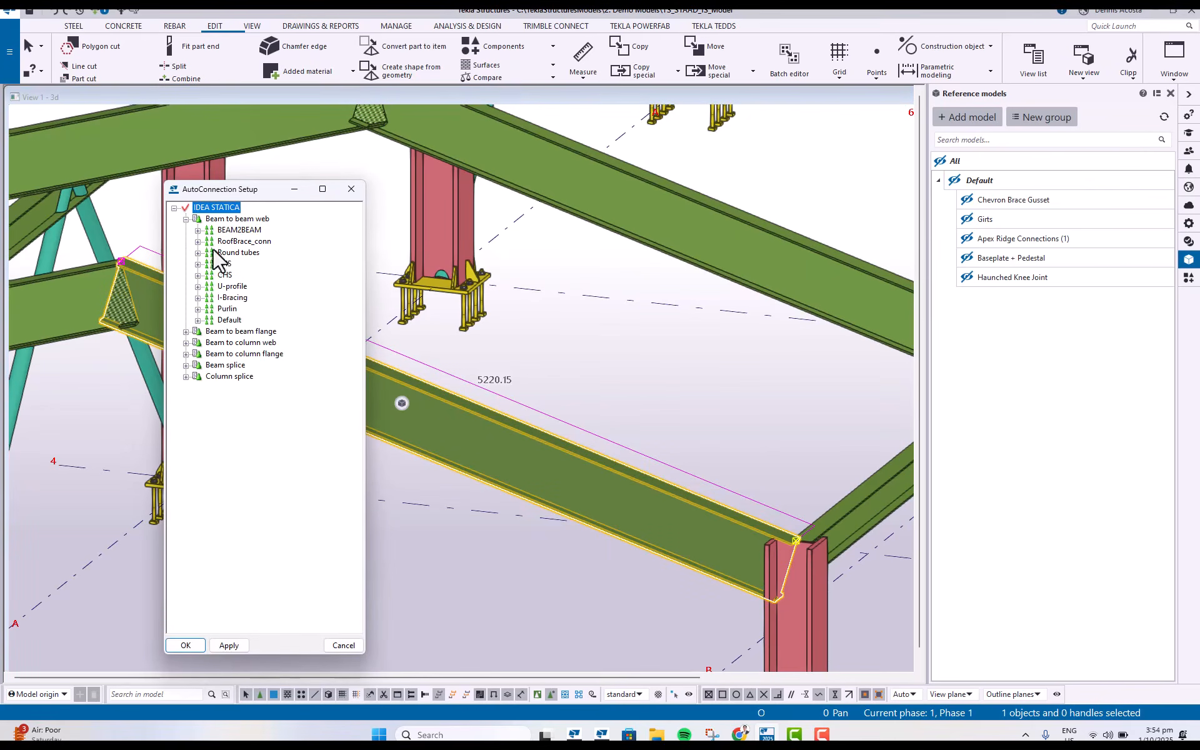
pyautogui.click(197, 230)
# Review the rules available for the BEAM2BEAM rule set, including secondary 1 shear and axial force, and close the AutoConnection settings unchanged.
pyautogui.rightClick(244, 229)
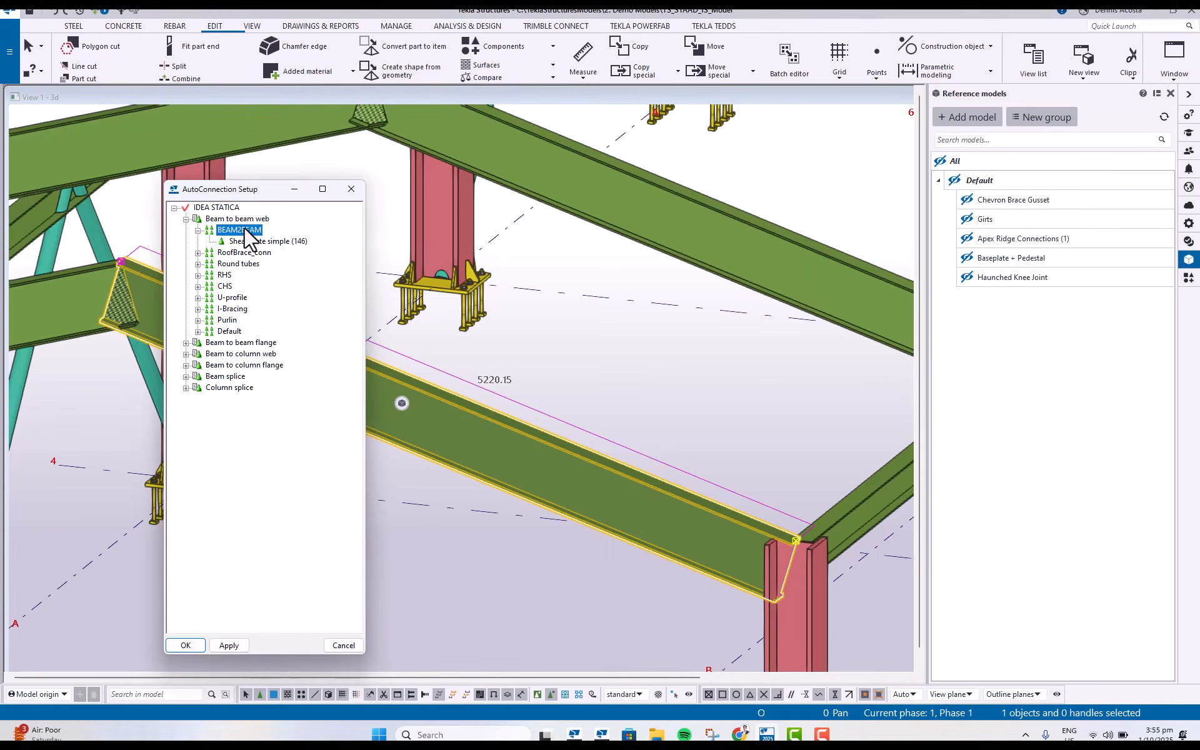
pyautogui.click(284, 282)
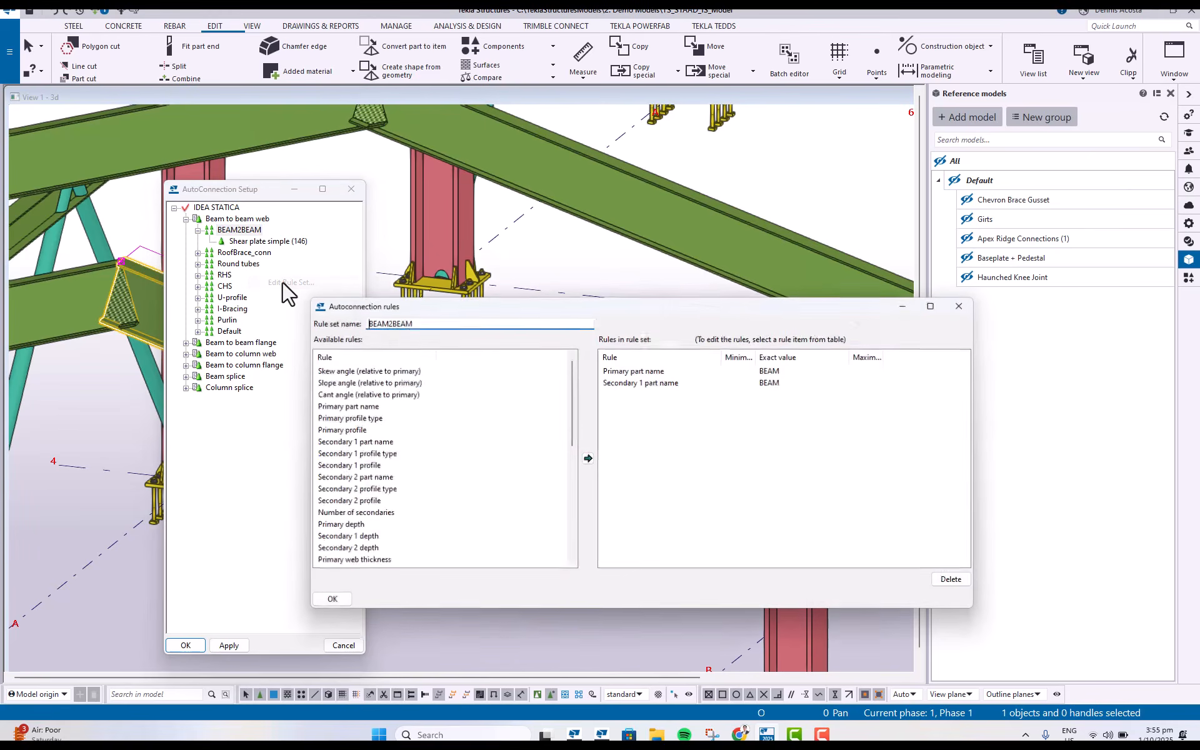
pyautogui.scroll(-8, 387, 478)
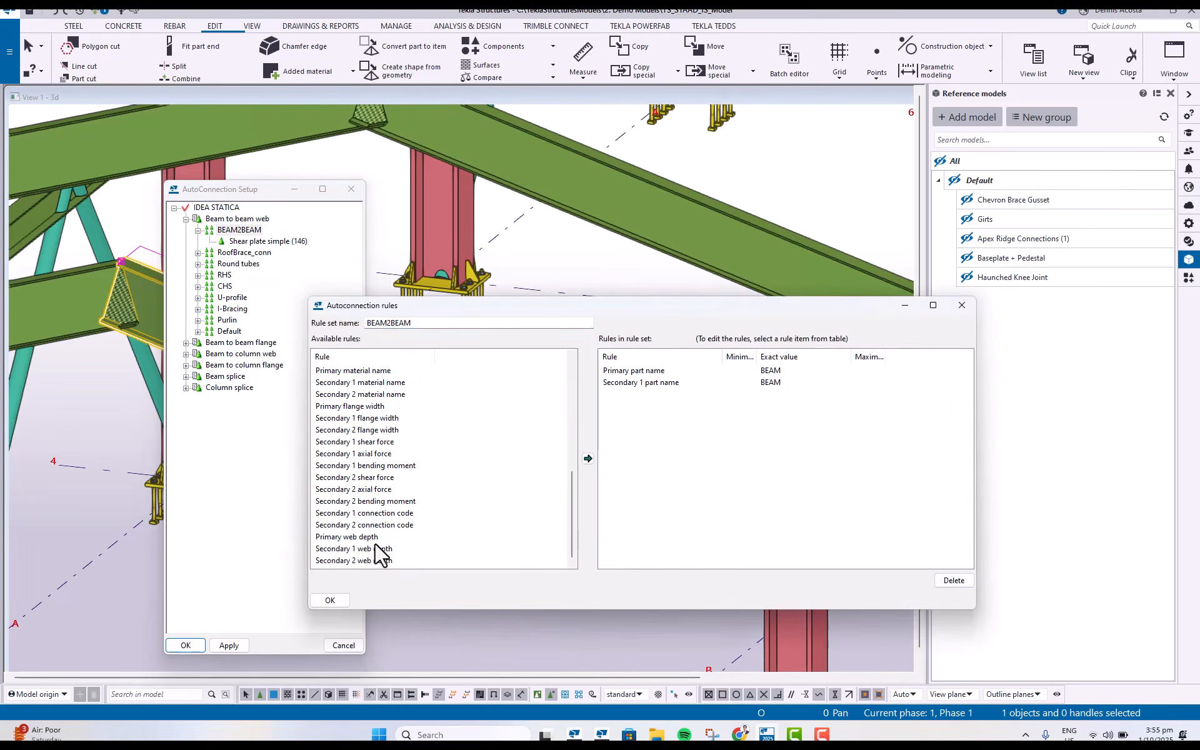
pyautogui.scroll(1, 375, 450)
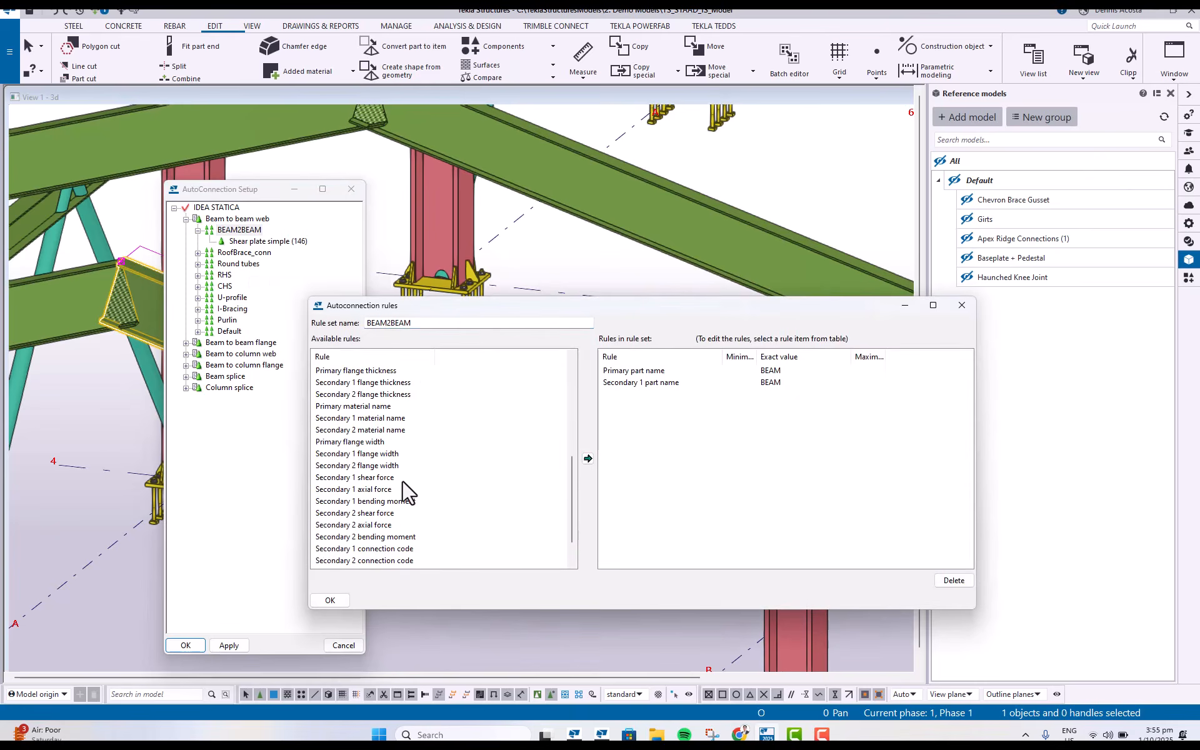
pyautogui.click(375, 477)
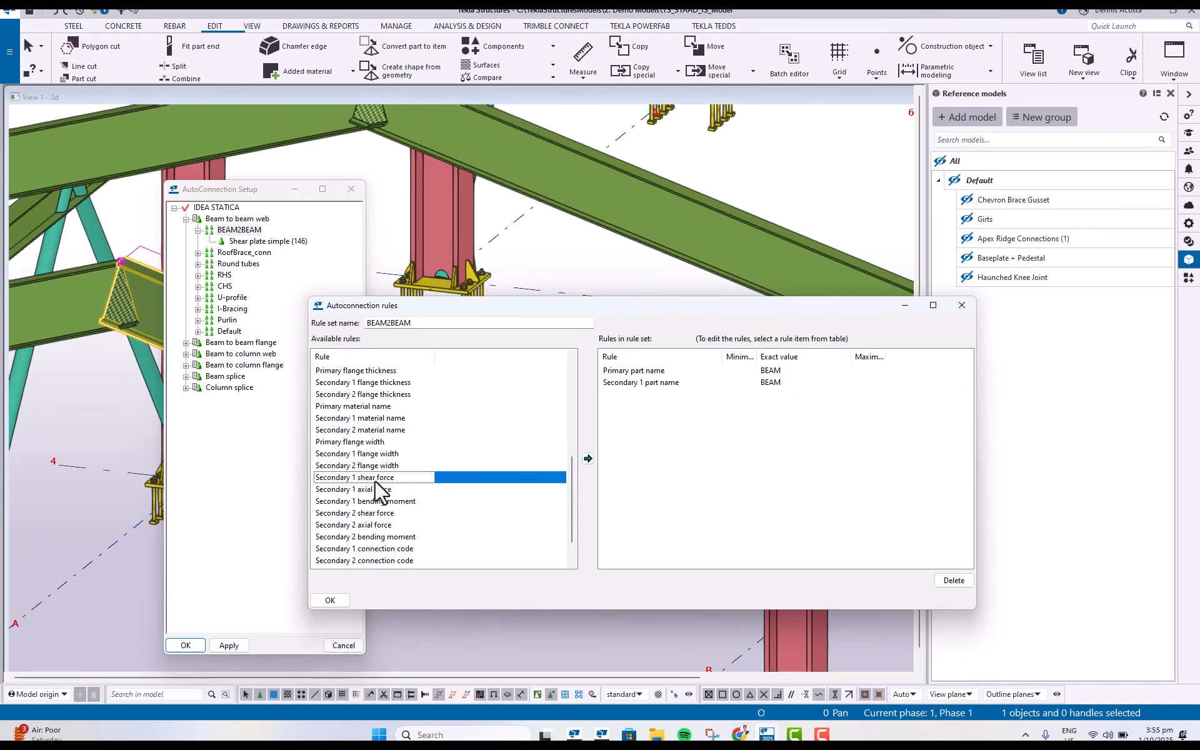
pyautogui.click(384, 489)
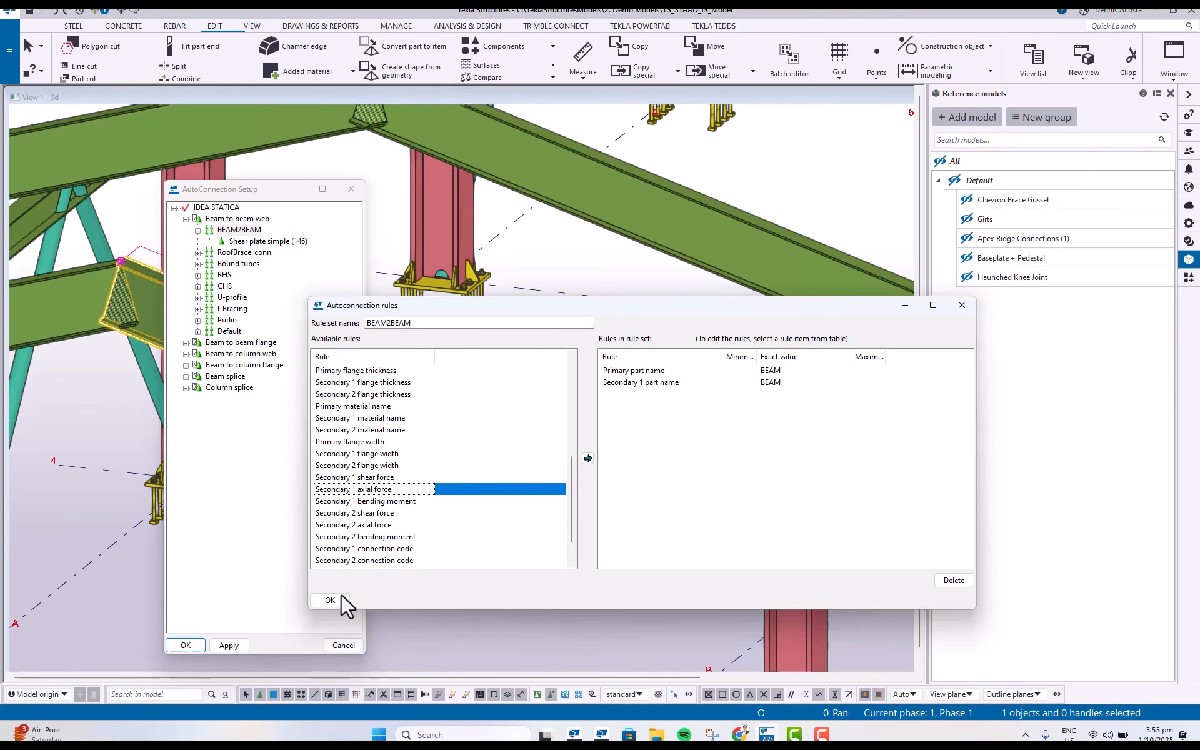
pyautogui.click(961, 304)
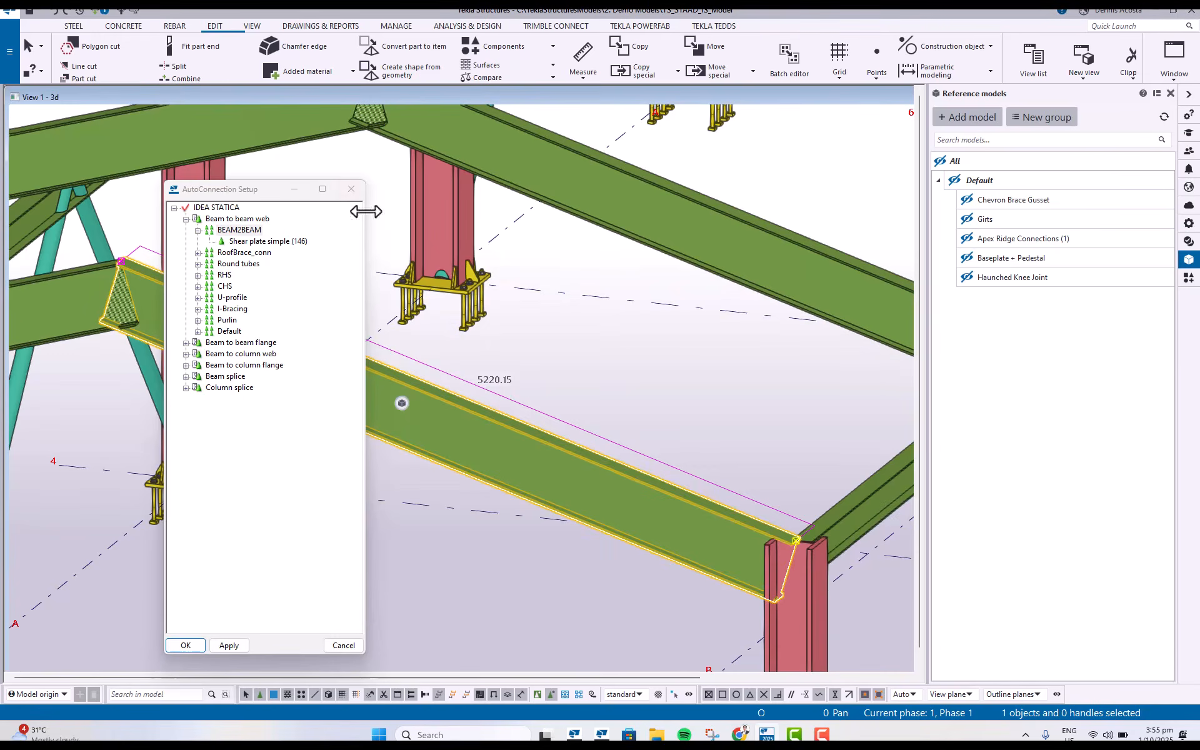
pyautogui.click(350, 190)
pyautogui.scroll(-6, 420, 316)
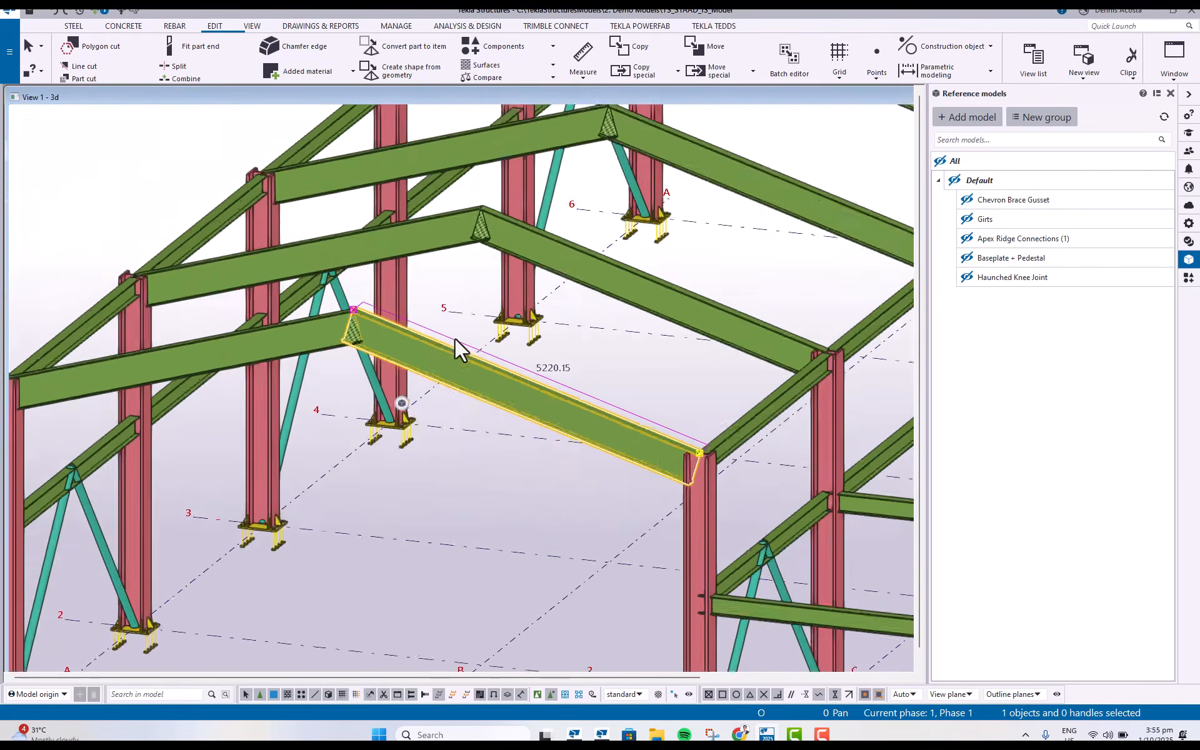
pyautogui.moveTo(433, 414); pyautogui.dragTo(571, 417, button='middle')
pyautogui.scroll(-3, 441, 471)
pyautogui.moveTo(817, 188); pyautogui.dragTo(134, 409)
pyautogui.moveTo(414, 406); pyautogui.dragTo(395, 435, button='middle')
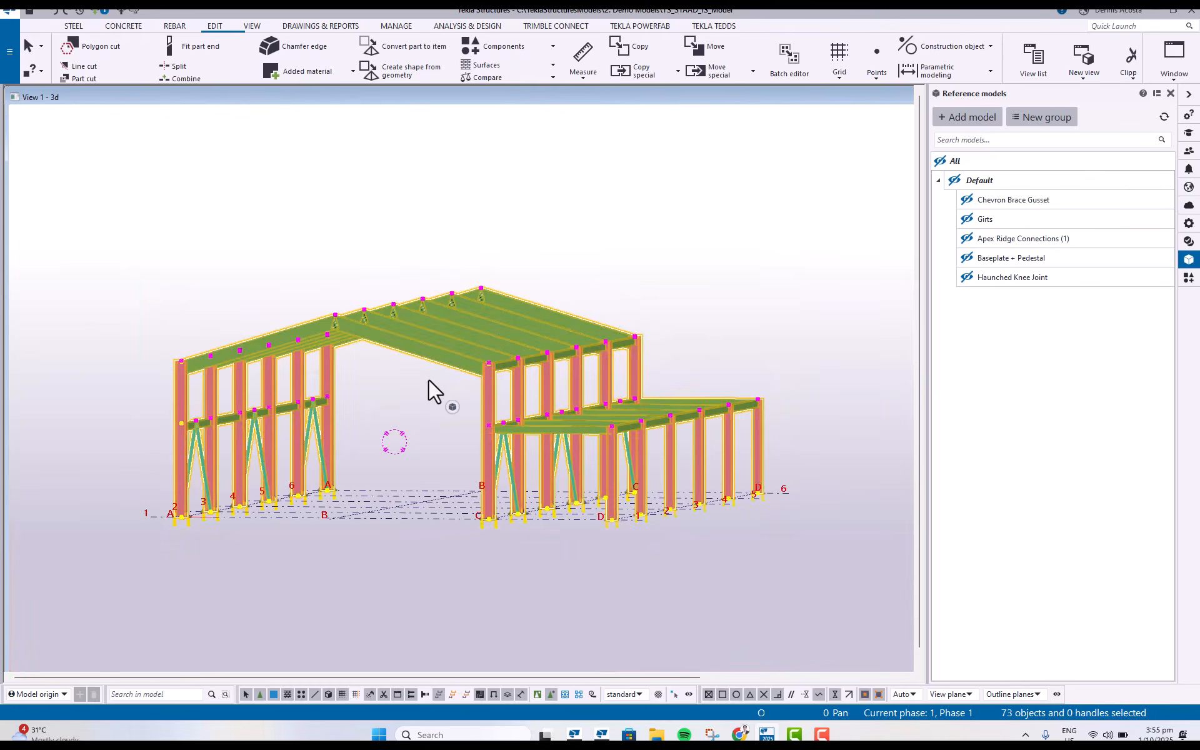
pyautogui.keyDown('ctrl'); pyautogui.click(429, 376); pyautogui.keyUp('ctrl')
# Display the frame parts as wireframe and show the Chevron Brace Gusset and Girts reference models to examine their connections.
pyautogui.keyDown('ctrl'); pyautogui.moveTo(421, 375); pyautogui.dragTo(435, 402, button='middle'); pyautogui.keyUp('ctrl')
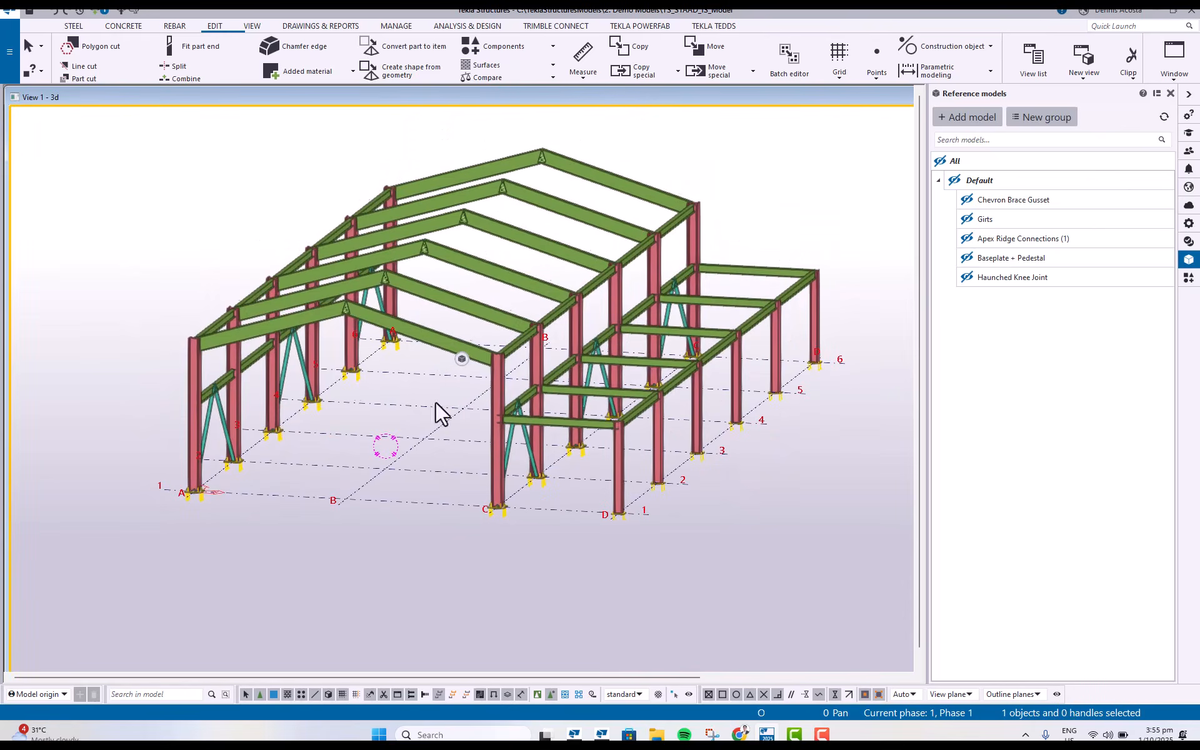
pyautogui.click(436, 401)
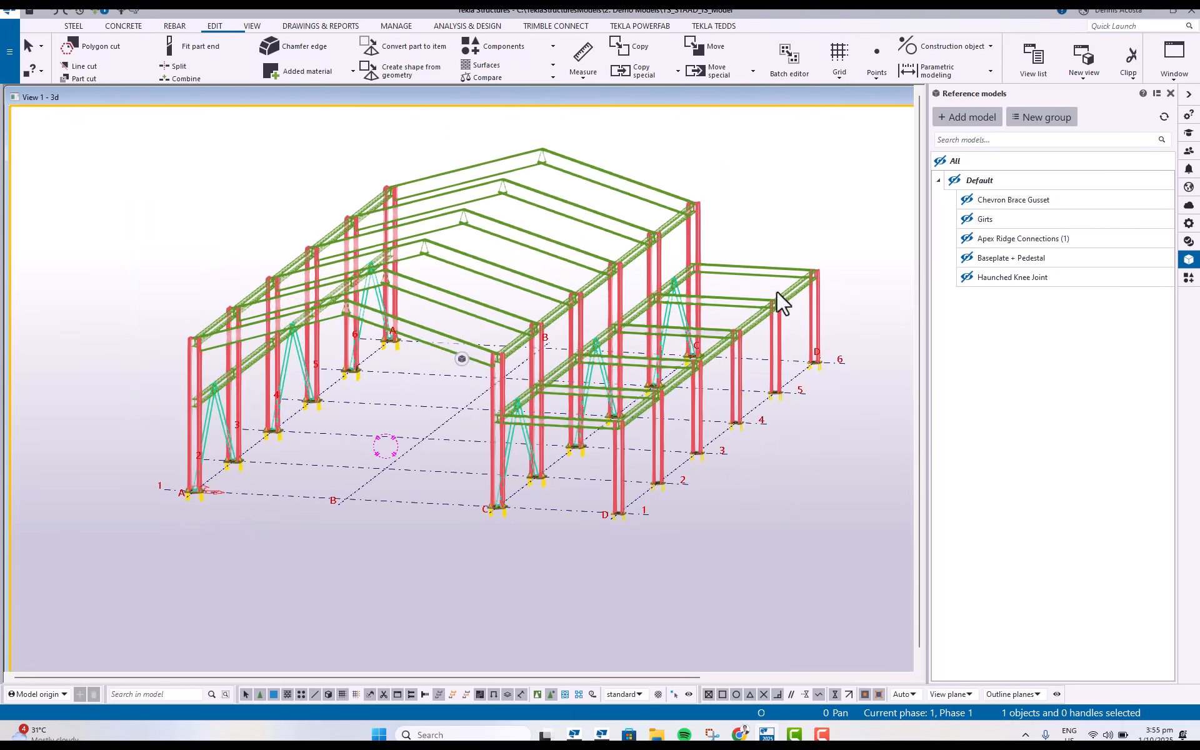
pyautogui.click(967, 200)
pyautogui.scroll(10, 175, 425)
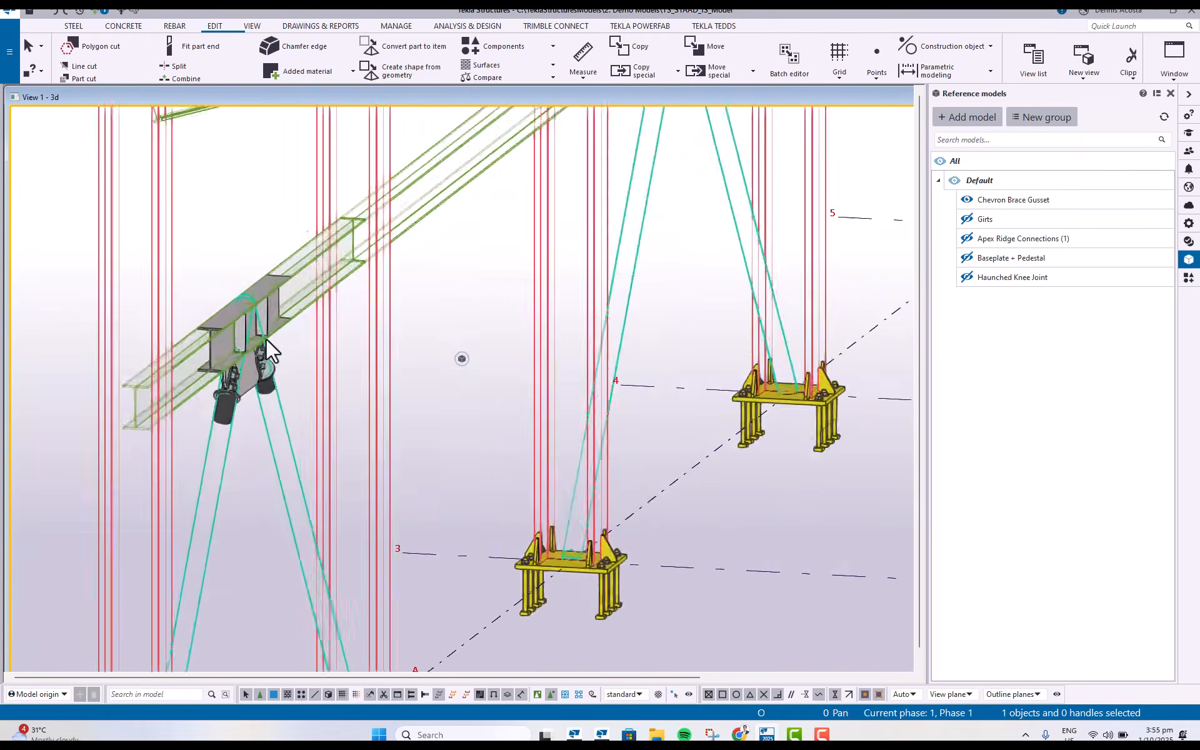
pyautogui.keyDown('ctrl'); pyautogui.moveTo(260, 352); pyautogui.dragTo(220, 365, button='middle'); pyautogui.keyUp('ctrl')
pyautogui.click(966, 219)
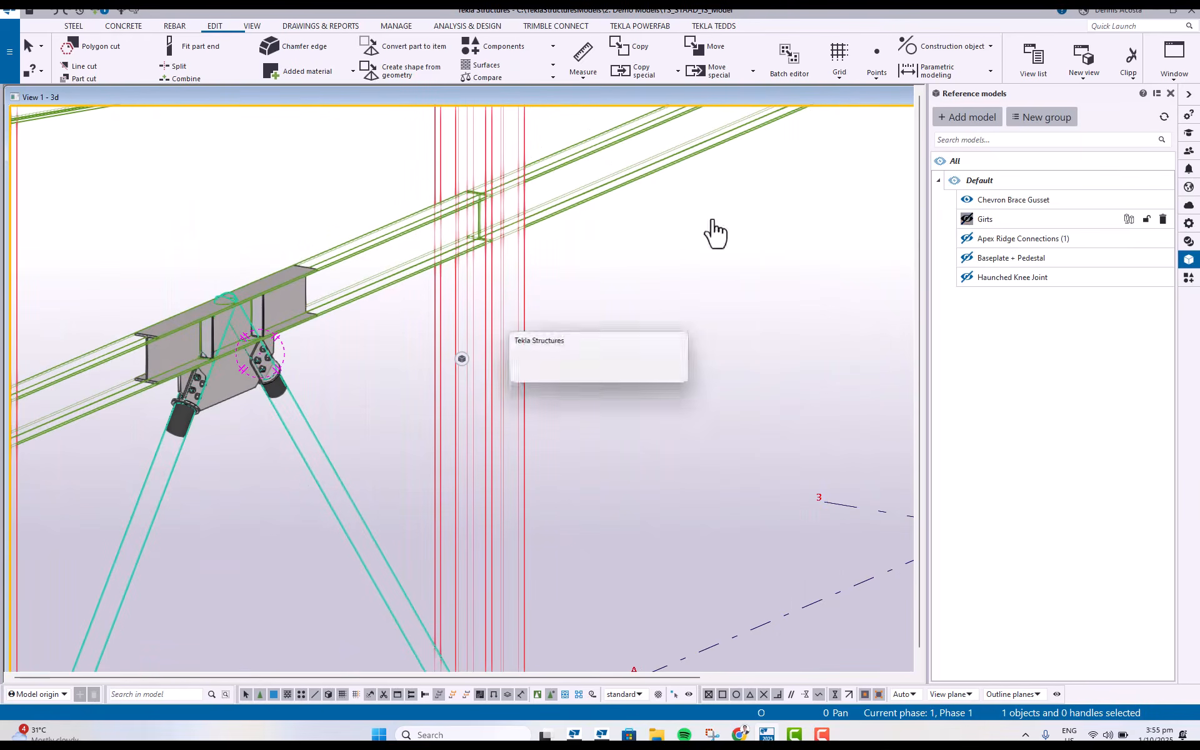
pyautogui.scroll(6, 496, 200)
pyautogui.scroll(-3, 547, 292)
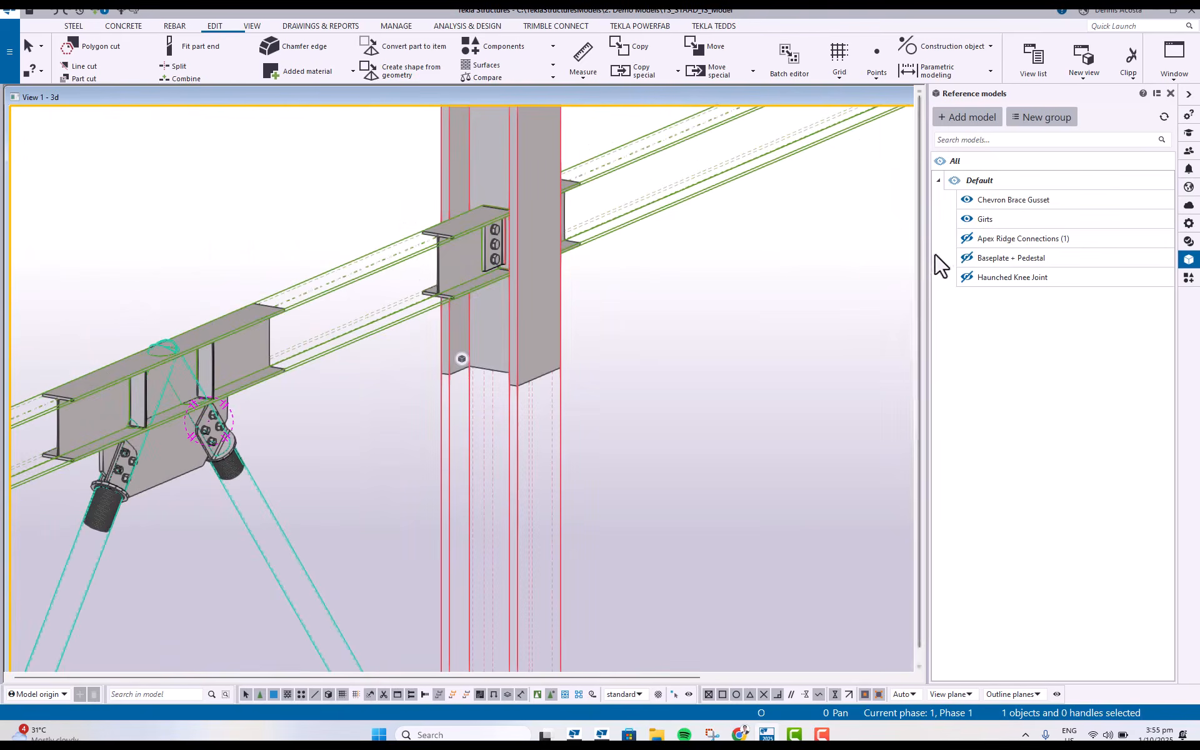
# Show the Apex Ridge Connections (1) and Haunched Knee Joint reference models and examine the ridge and knee connections.
pyautogui.click(966, 238)
pyautogui.scroll(-3, 429, 501)
pyautogui.scroll(3, 555, 344)
pyautogui.scroll(1, 555, 343)
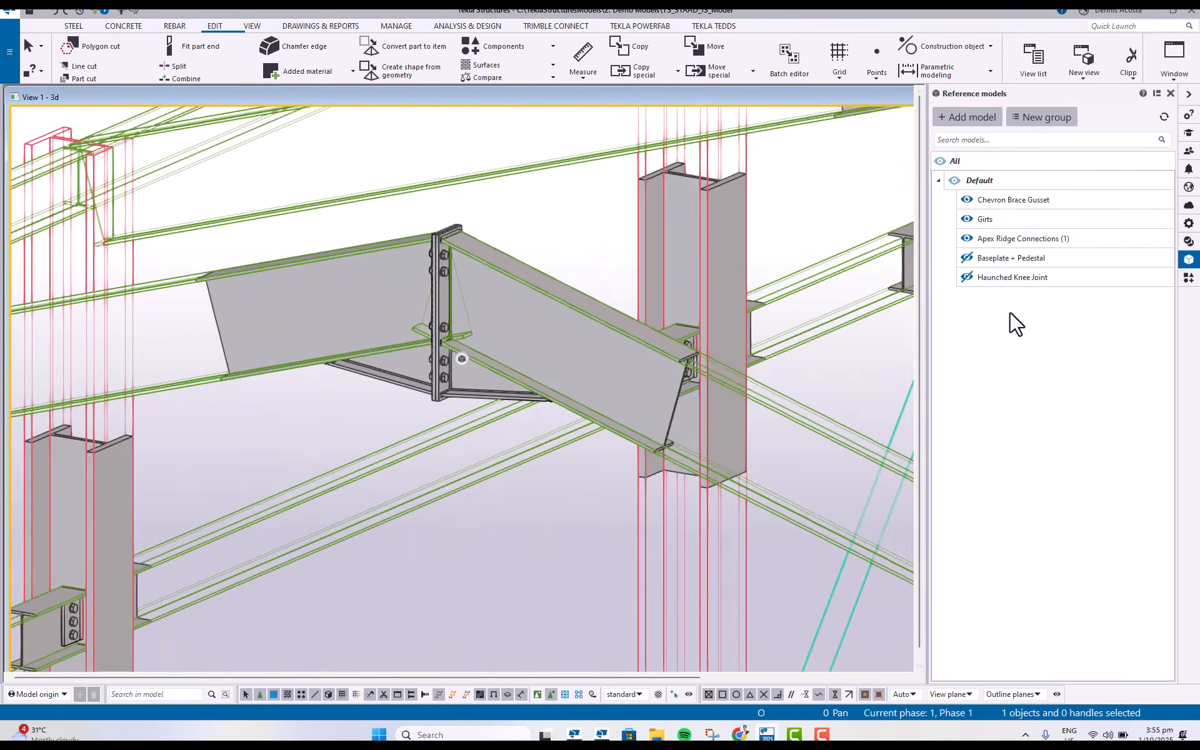
pyautogui.click(968, 278)
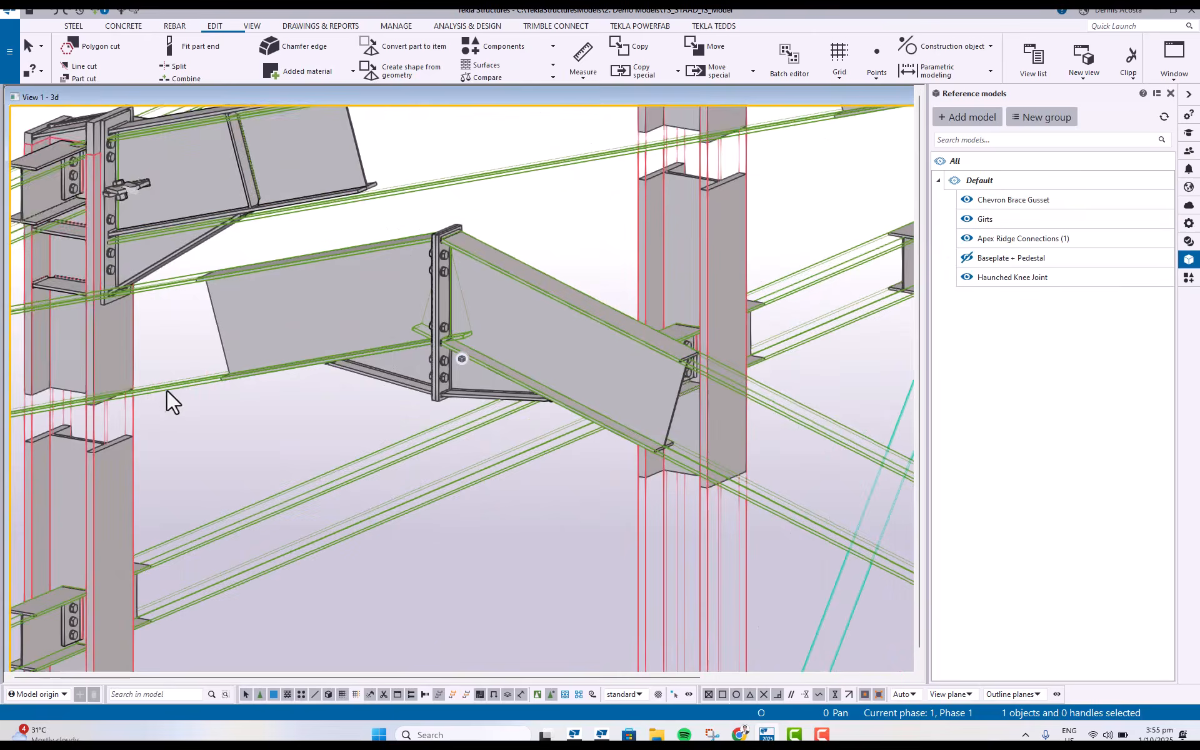
pyautogui.moveTo(164, 390); pyautogui.dragTo(700, 302, button='middle')
pyautogui.moveTo(31, 416); pyautogui.dragTo(333, 333, button='middle')
pyautogui.scroll(2, 341, 322)
pyautogui.scroll(-3, 345, 313)
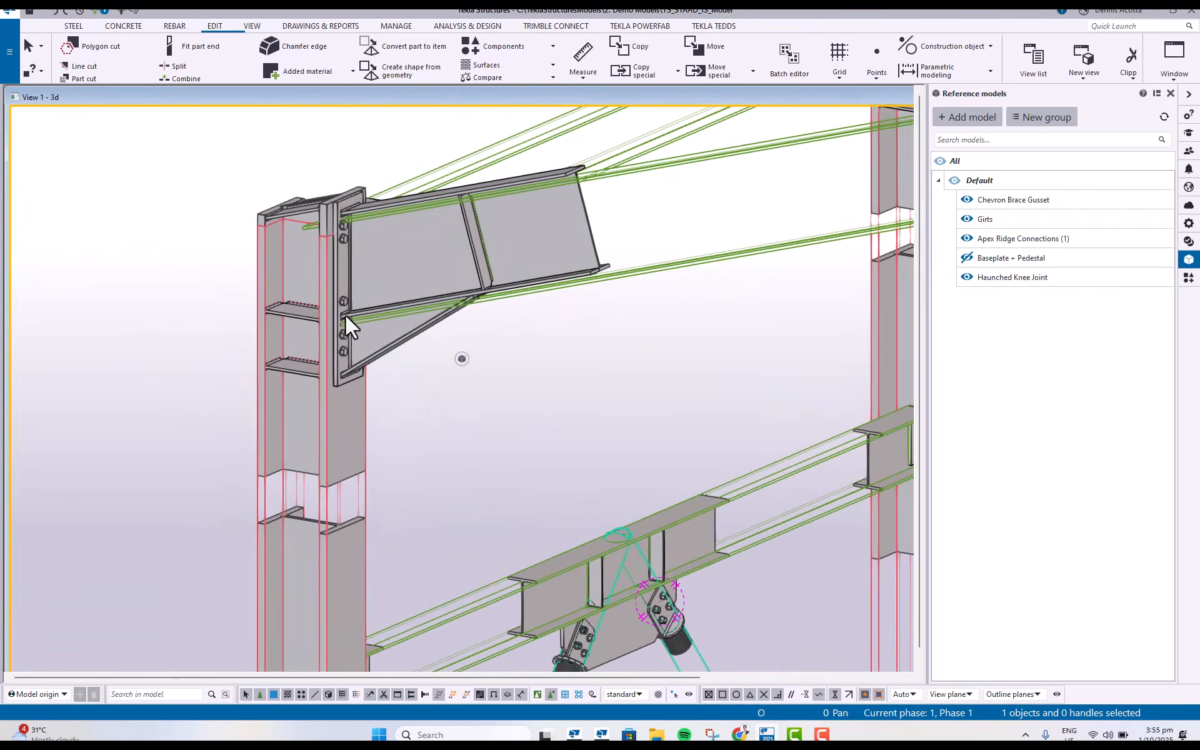
# Review the reference connections across the whole frame and hide all reference models in the Default group.
pyautogui.scroll(-4, 382, 326)
pyautogui.moveTo(604, 336); pyautogui.dragTo(397, 352, button='middle')
pyautogui.moveTo(704, 397); pyautogui.dragTo(699, 395, button='middle')
pyautogui.scroll(-5, 598, 342)
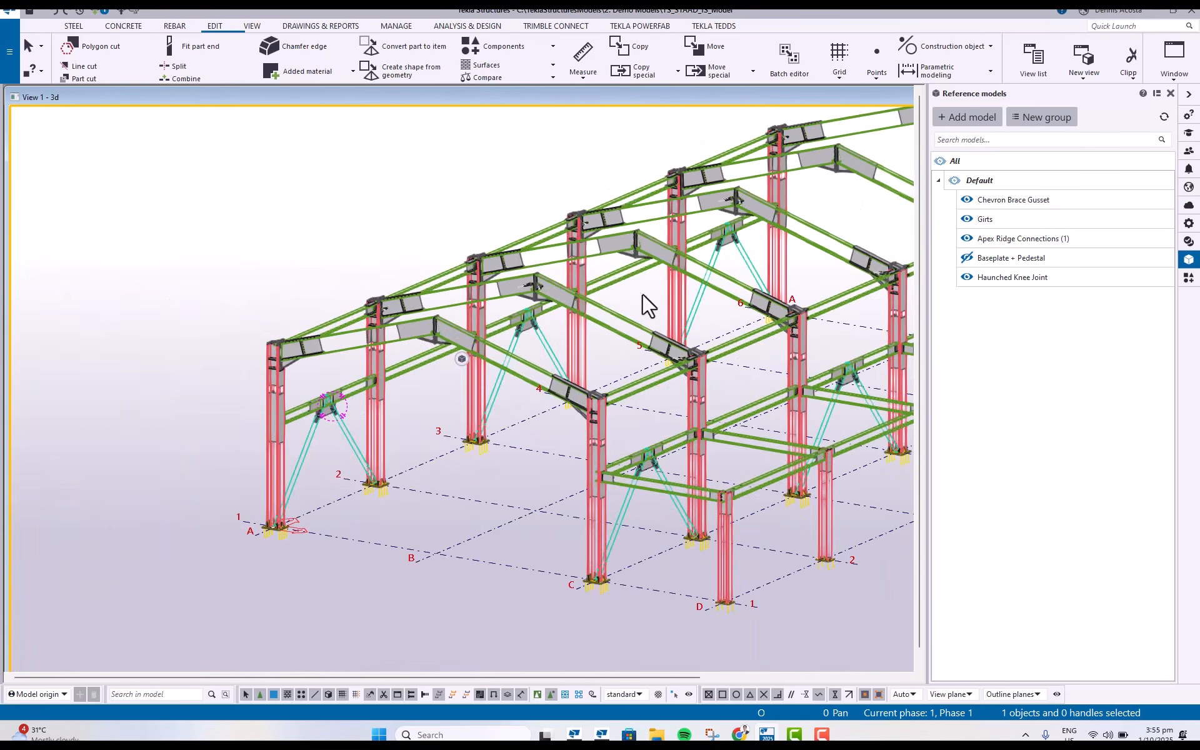
pyautogui.click(955, 181)
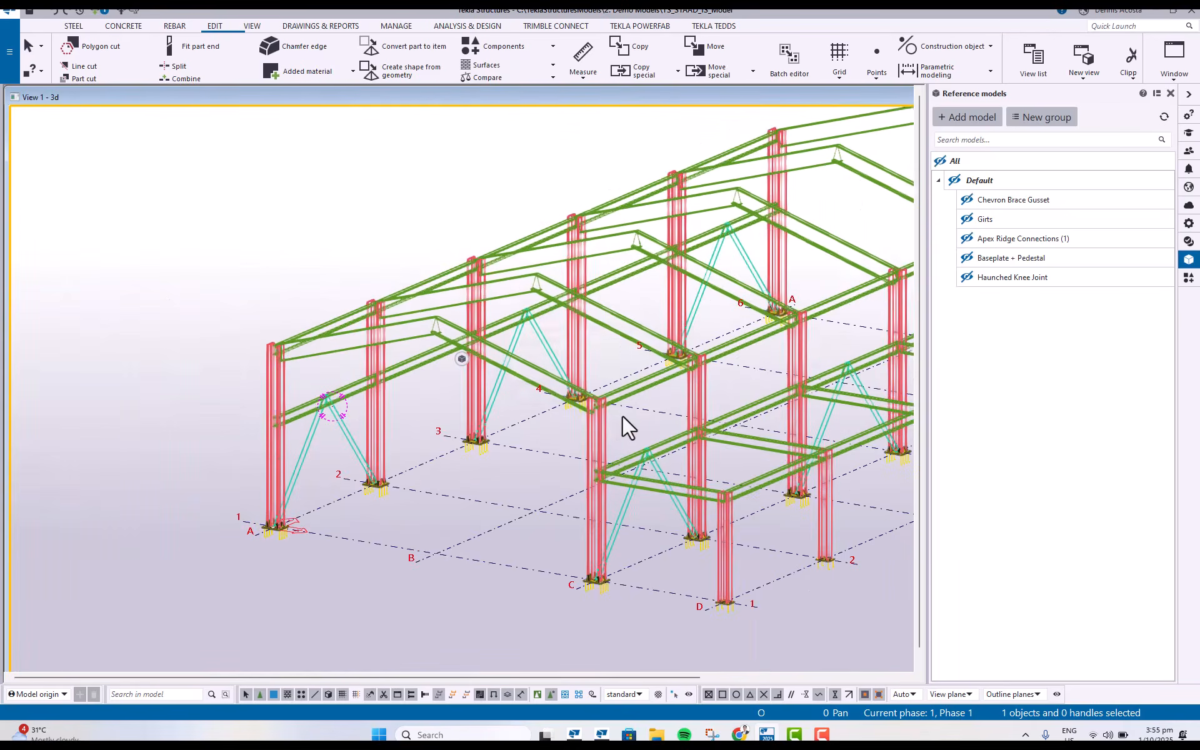
# Restore the rendered display, select the whole frame and create AutoConnections with the IDEA STATICA rule group and Factory Defaults parameters.
pyautogui.scroll(-1, 621, 415)
pyautogui.moveTo(621, 415)
pyautogui.mouseDown(button='middle')
pyautogui.moveTo(466, 426)
pyautogui.moveTo(497, 436)
pyautogui.moveTo(620, 384)
pyautogui.mouseUp(button='middle')
pyautogui.moveTo(809, 297); pyautogui.dragTo(261, 436)
pyautogui.keyDown('ctrl'); pyautogui.moveTo(419, 385); pyautogui.dragTo(442, 403, button='middle'); pyautogui.keyUp('ctrl')
pyautogui.scroll(4, 441, 403)
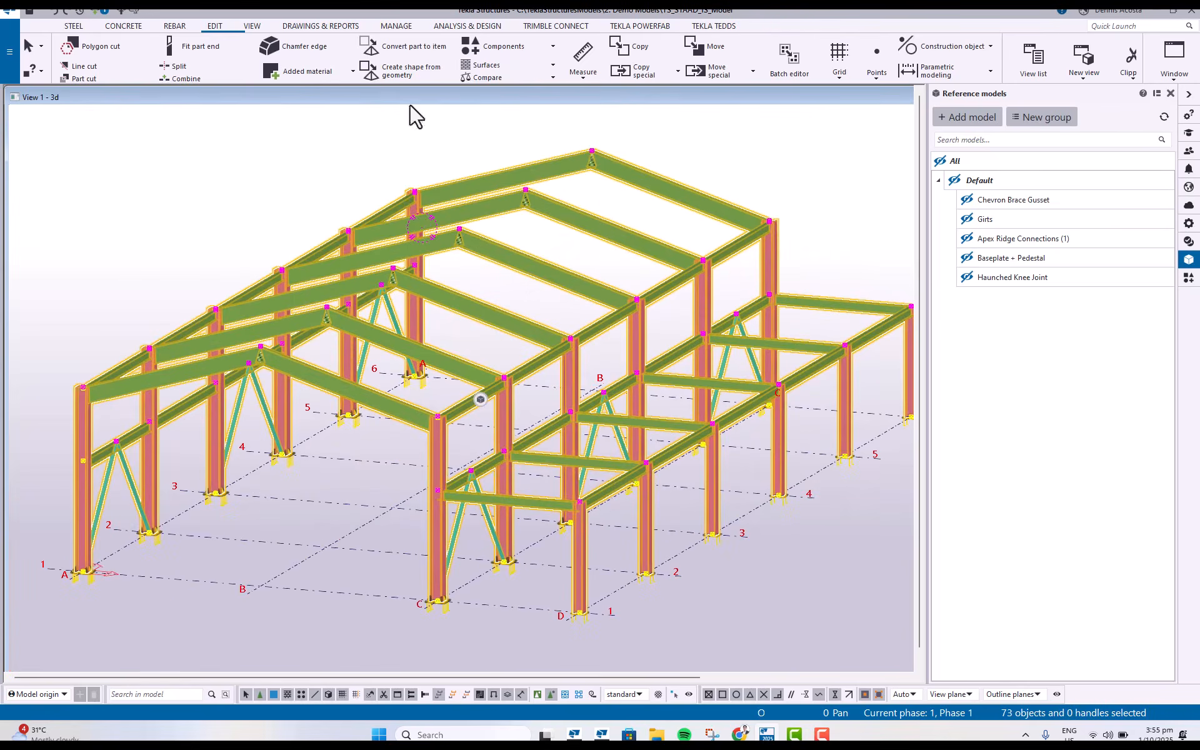
pyautogui.click(554, 49)
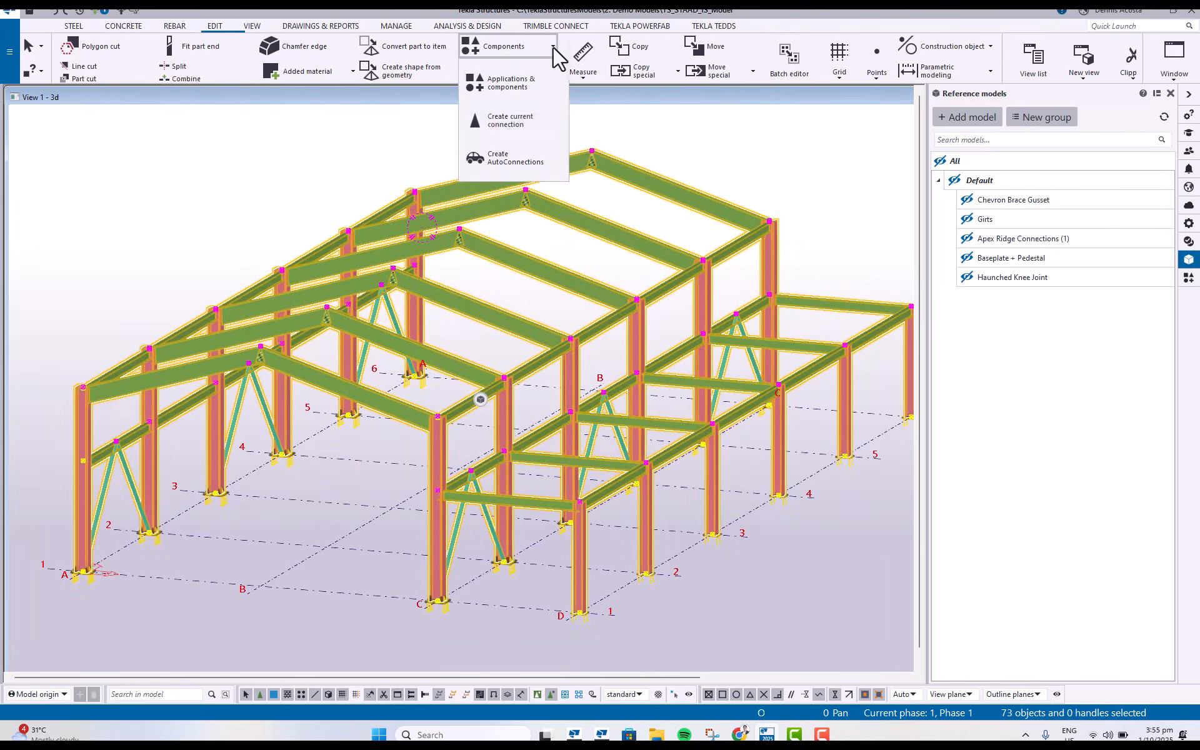
pyautogui.click(504, 156)
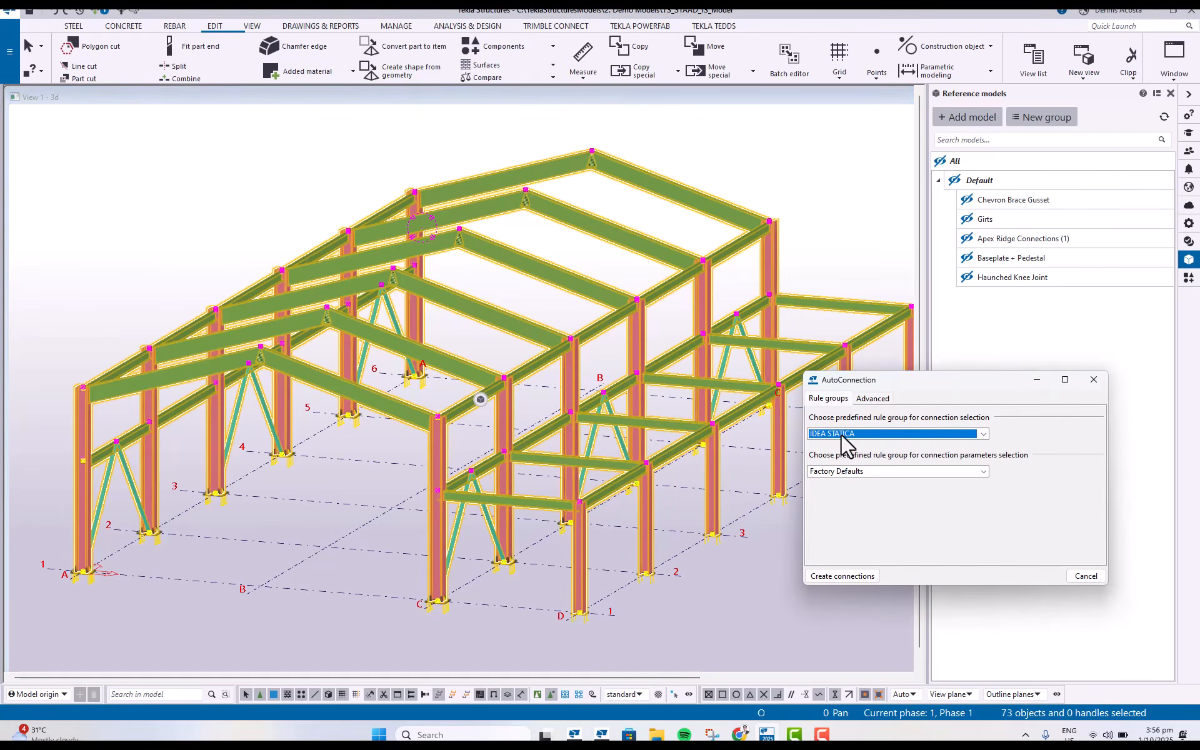
pyautogui.click(838, 573)
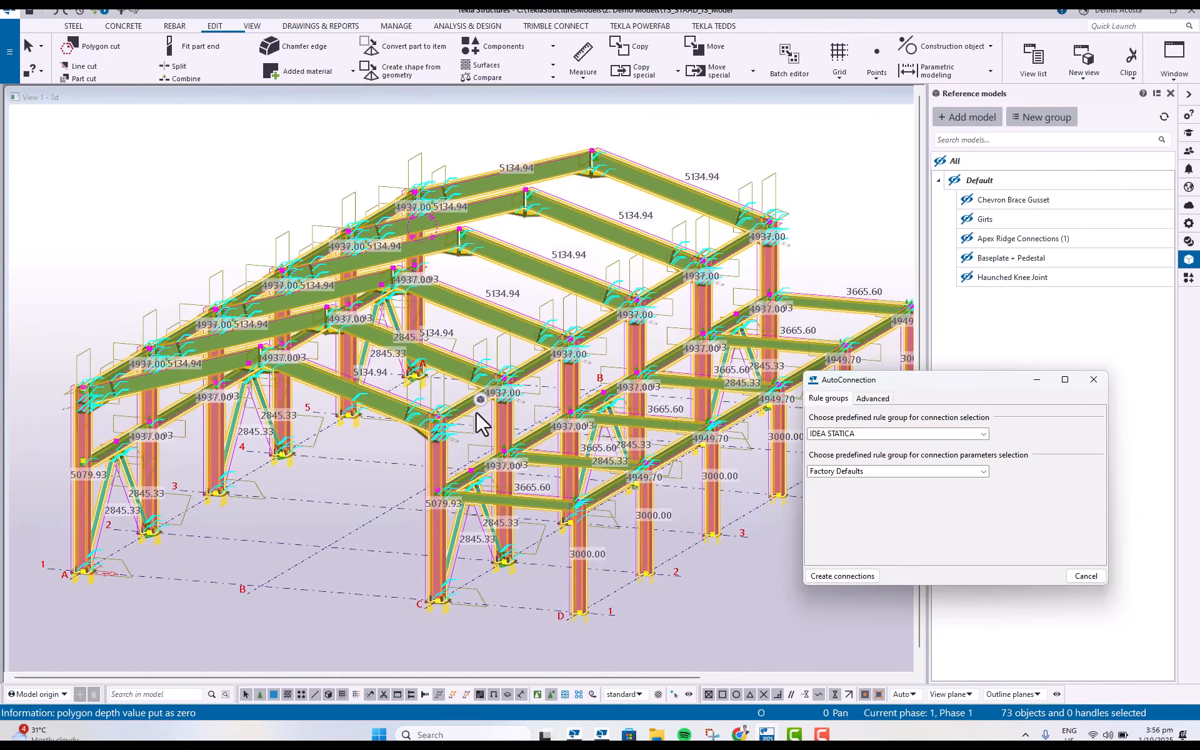
# Inspect the created knee, beam and brace connections around the frame.
pyautogui.scroll(10, 400, 438)
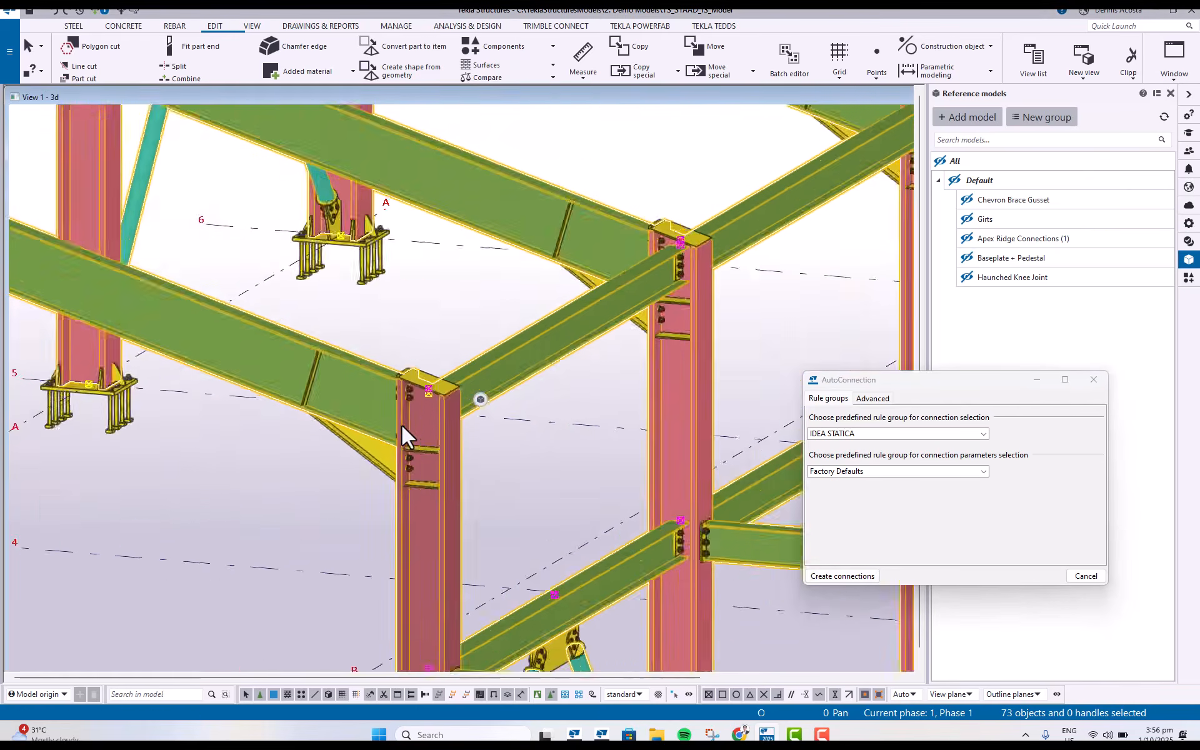
pyautogui.keyDown('ctrl'); pyautogui.moveTo(446, 406); pyautogui.dragTo(432, 357, button='middle'); pyautogui.keyUp('ctrl')
pyautogui.scroll(-7, 425, 417)
pyautogui.scroll(-3, 469, 490)
pyautogui.scroll(10, 475, 394)
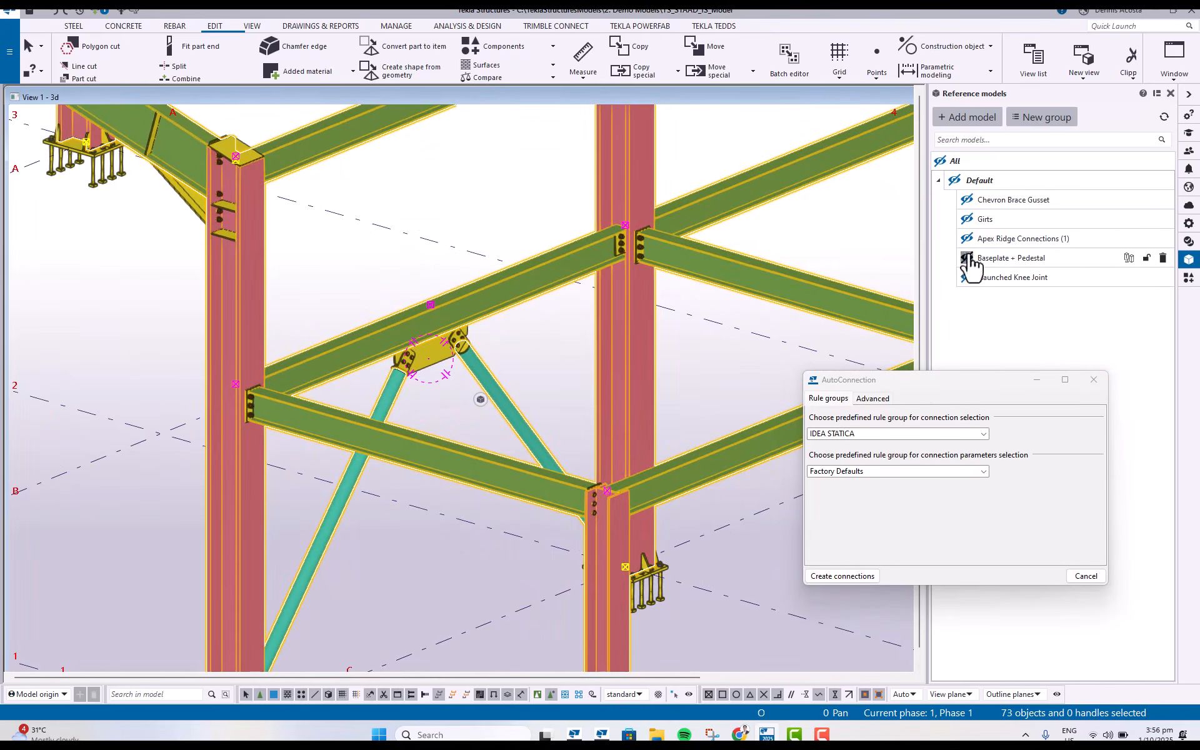
# Show the Chevron Brace Gusset reference model, compare it with the created brace connection and clear the frame selection.
pyautogui.click(966, 200)
pyautogui.scroll(5, 419, 355)
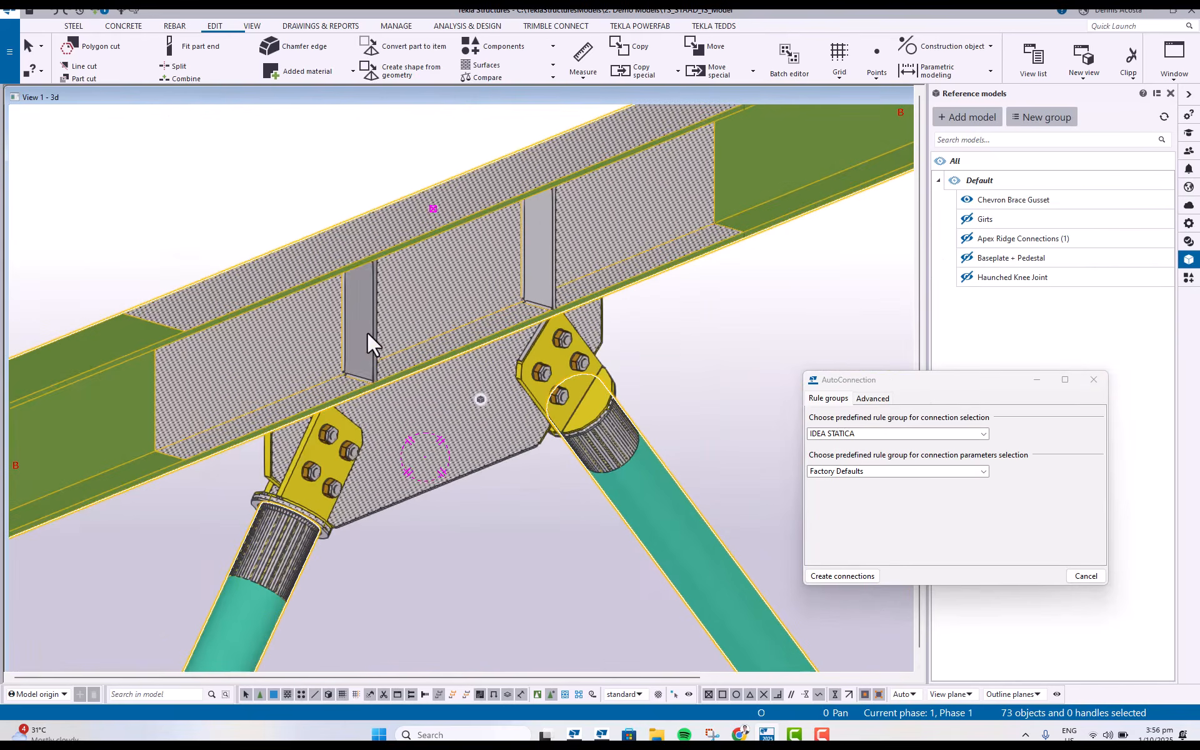
pyautogui.click(499, 500)
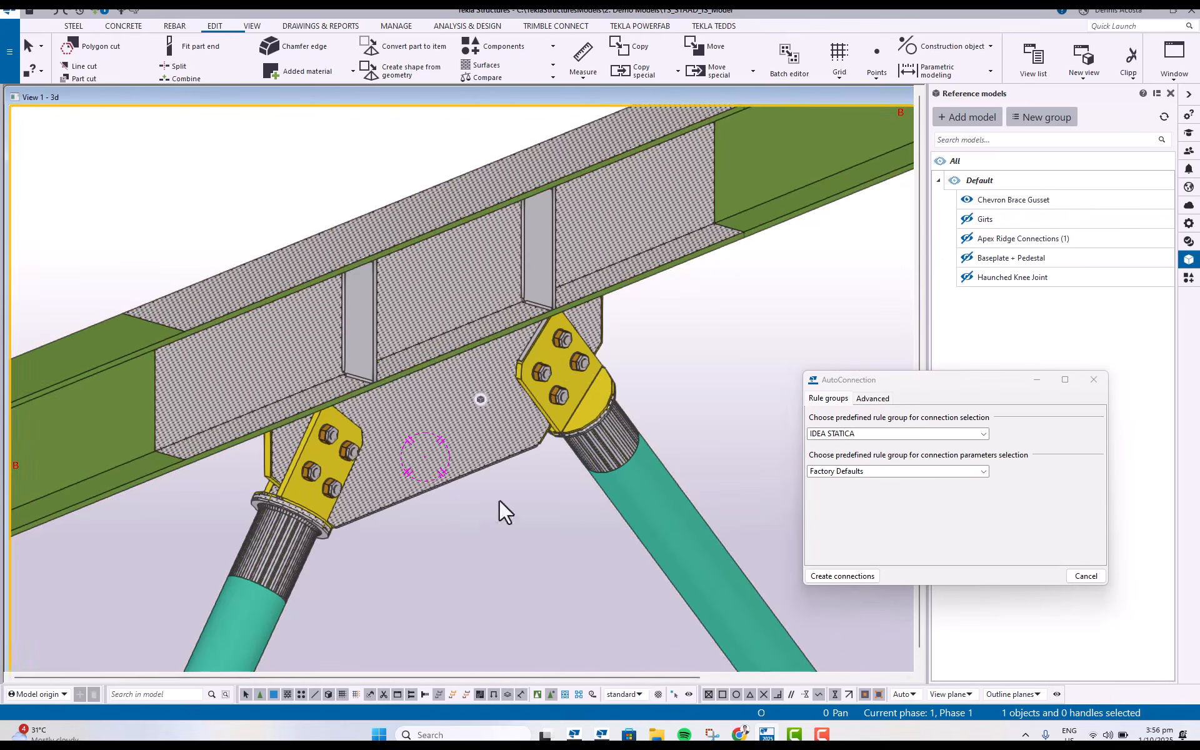
# Select the four stiffener plates above the chevron brace gusset in the reference model and start converting them as IFC objects.
pyautogui.click(541, 275)
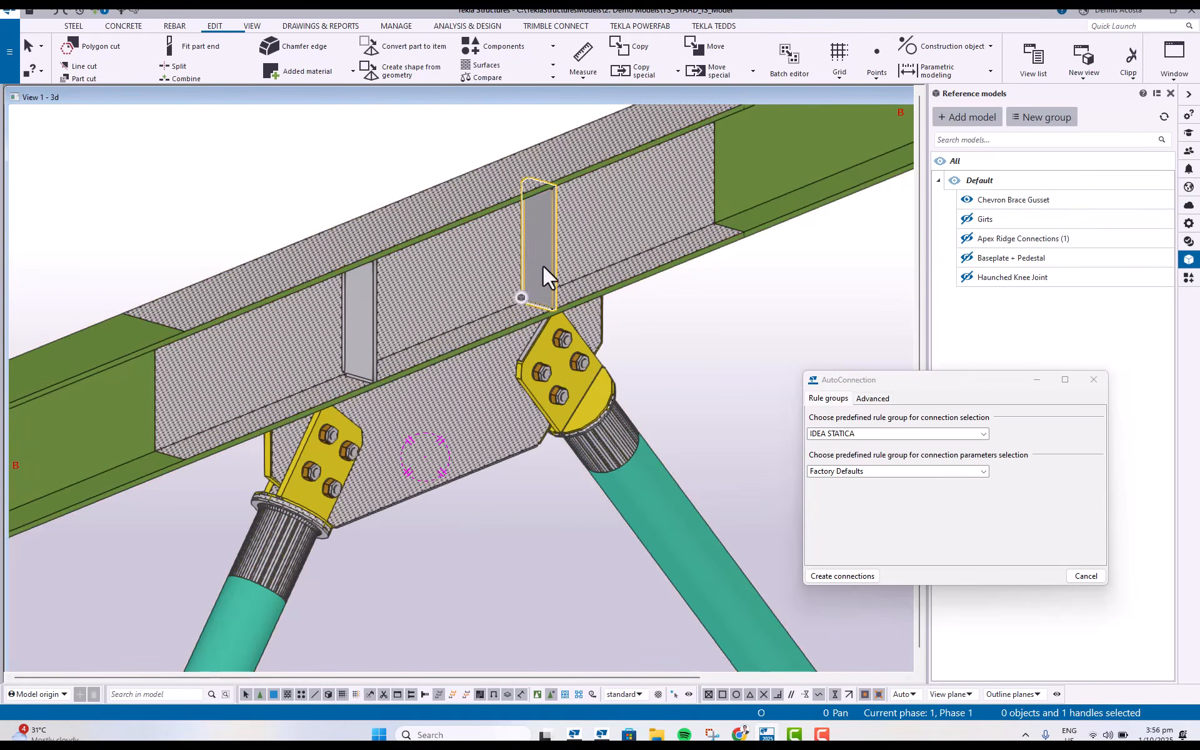
pyautogui.keyDown('ctrl'); pyautogui.click(372, 320); pyautogui.keyUp('ctrl')
pyautogui.keyDown('ctrl'); pyautogui.moveTo(341, 297); pyautogui.dragTo(536, 317, button='middle'); pyautogui.keyUp('ctrl')
pyautogui.keyDown('ctrl'); pyautogui.click(311, 327); pyautogui.keyUp('ctrl')
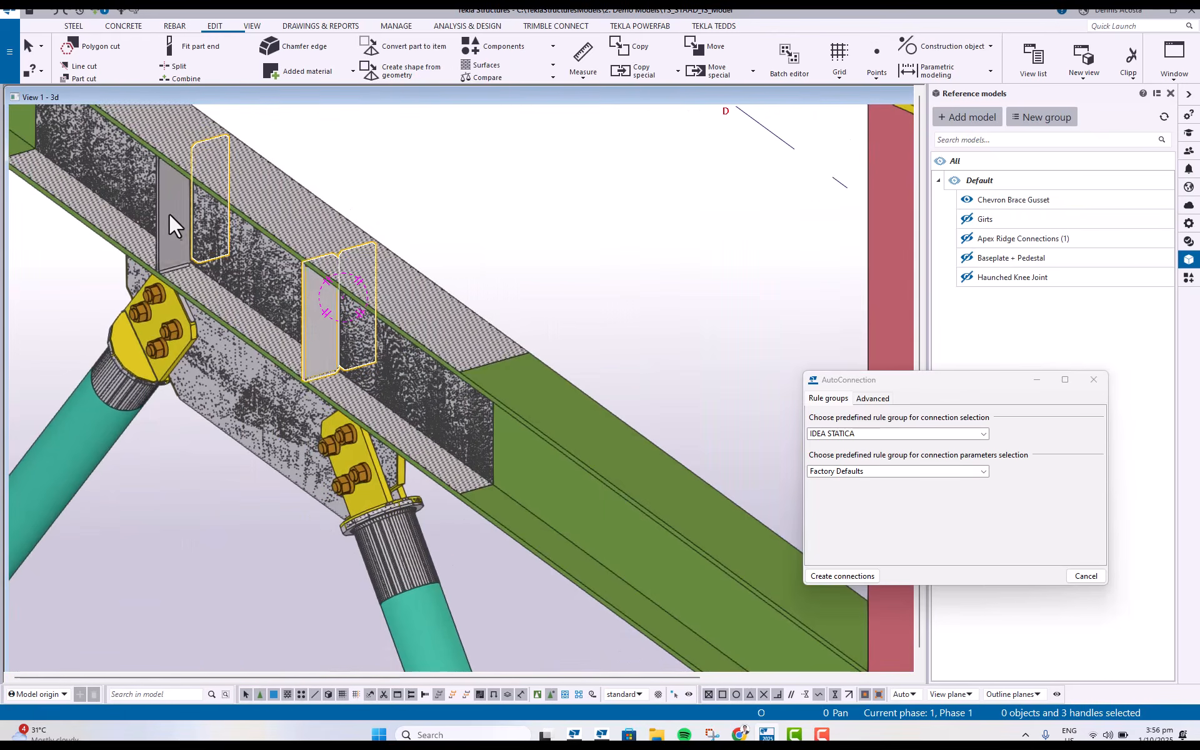
pyautogui.keyDown('ctrl'); pyautogui.click(169, 212); pyautogui.keyUp('ctrl')
pyautogui.rightClick(170, 214)
pyautogui.click(396, 26)
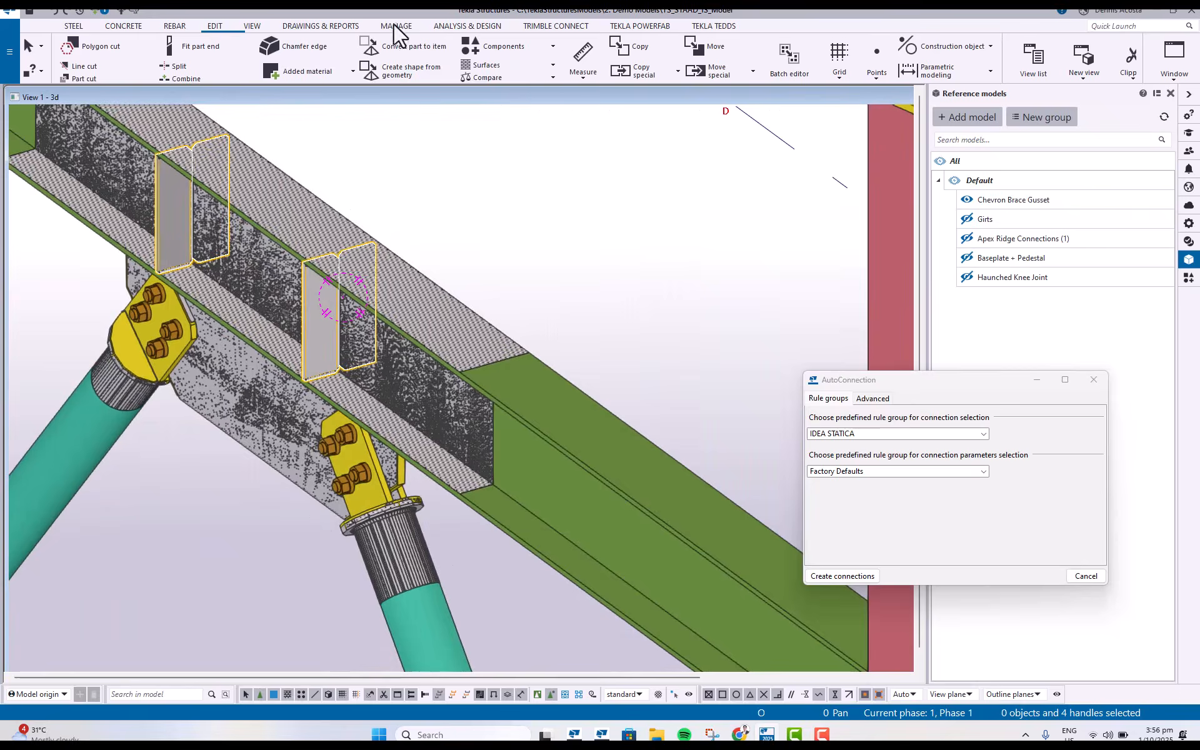
pyautogui.click(333, 47)
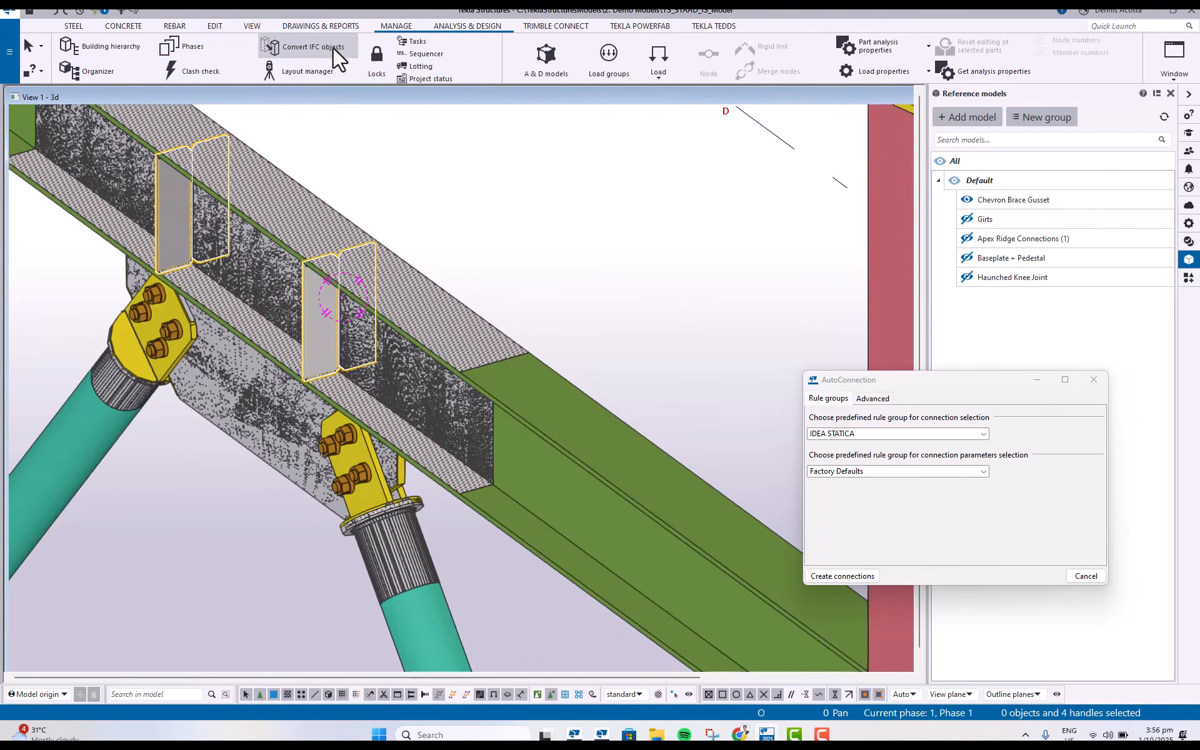
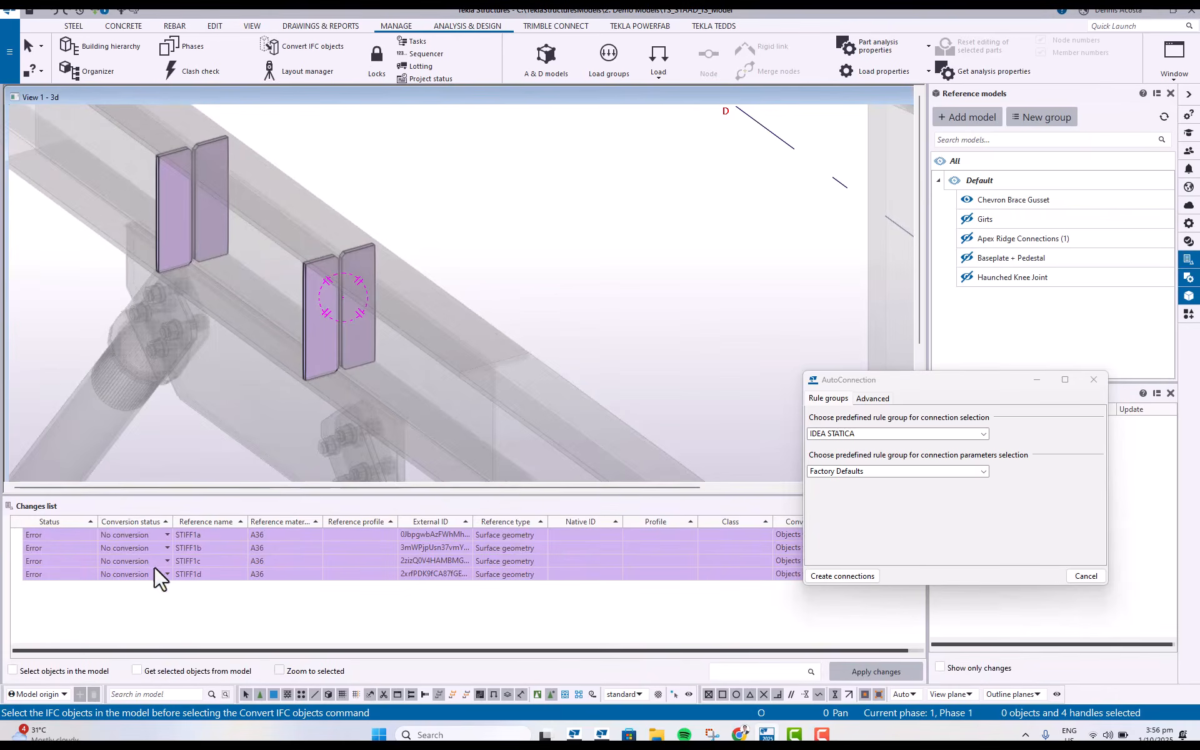
# Set the conversion status of STIFF1a, STIFF1b, STIFF1c and STIFF1d to Conversion as extrusion and apply the changes.
pyautogui.click(165, 534)
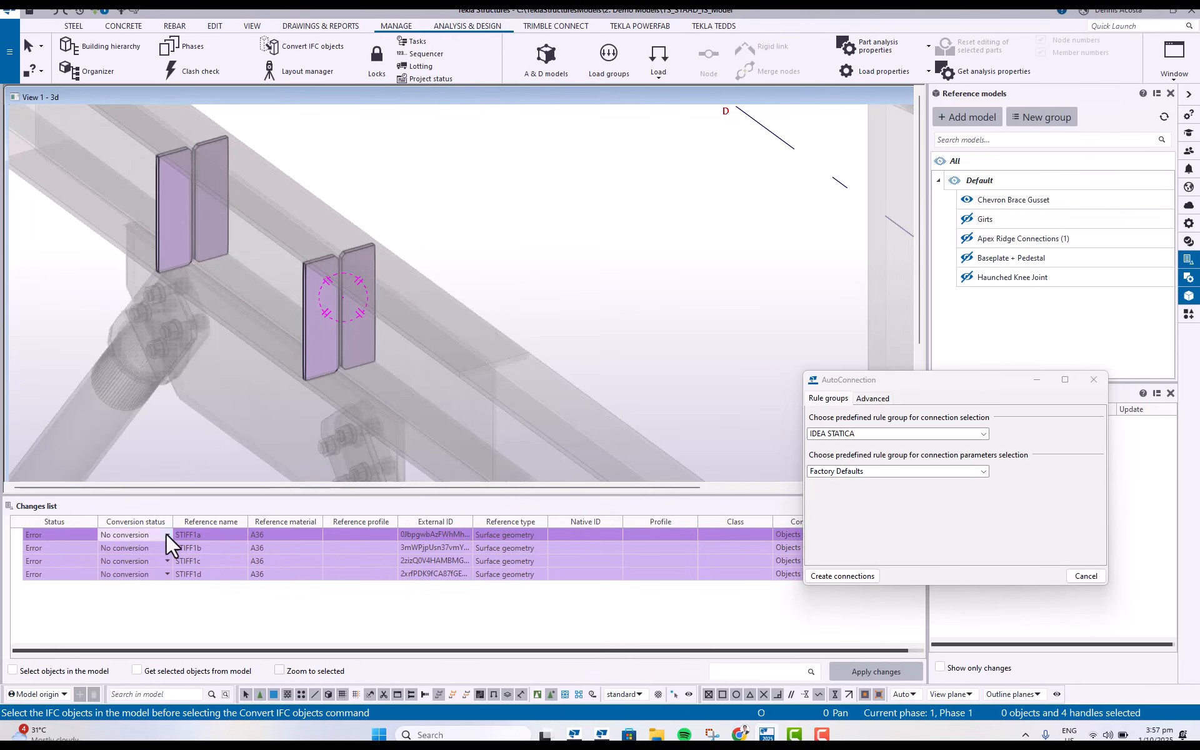
pyautogui.click(166, 534)
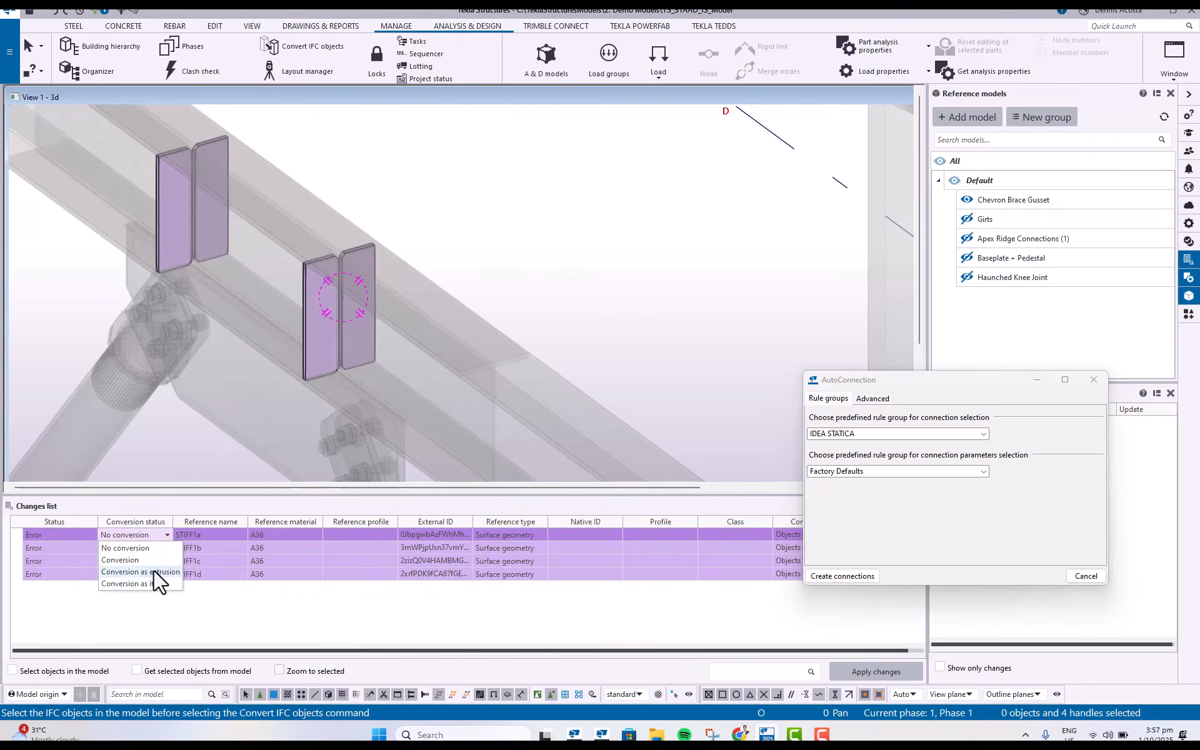
pyautogui.click(153, 569)
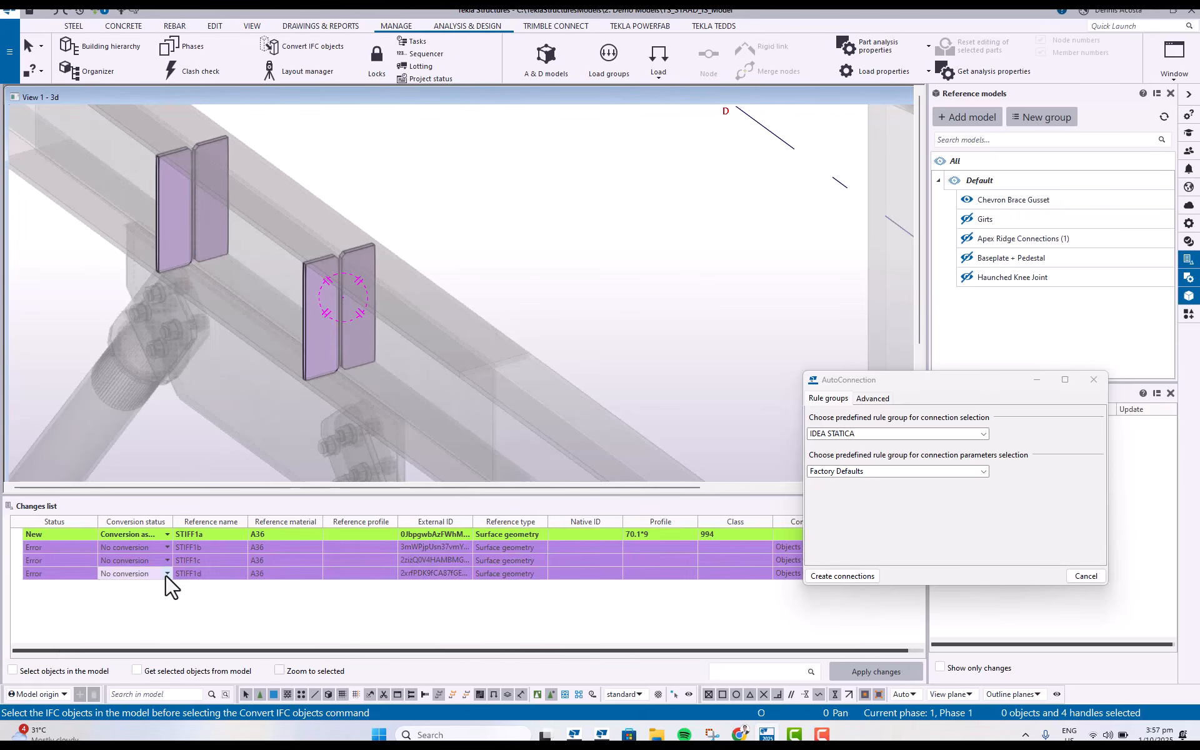
pyautogui.click(168, 572)
pyautogui.click(155, 610)
pyautogui.click(872, 670)
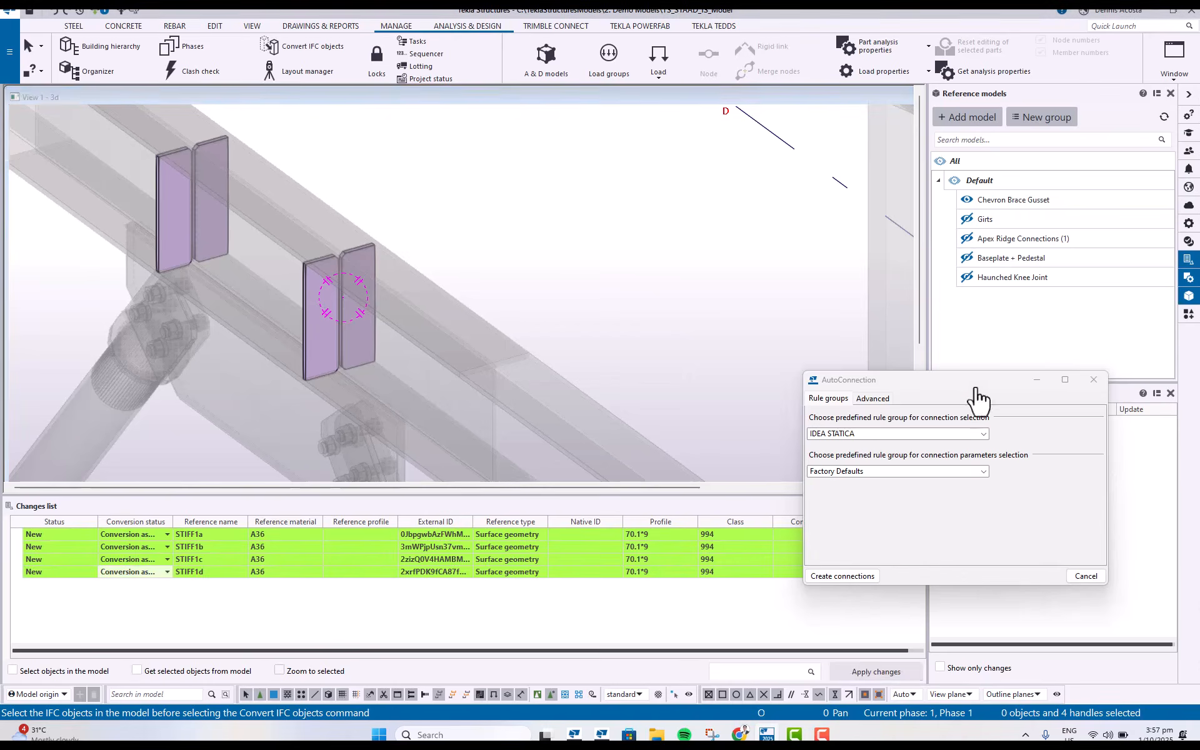
pyautogui.moveTo(970, 384); pyautogui.dragTo(1002, 269)
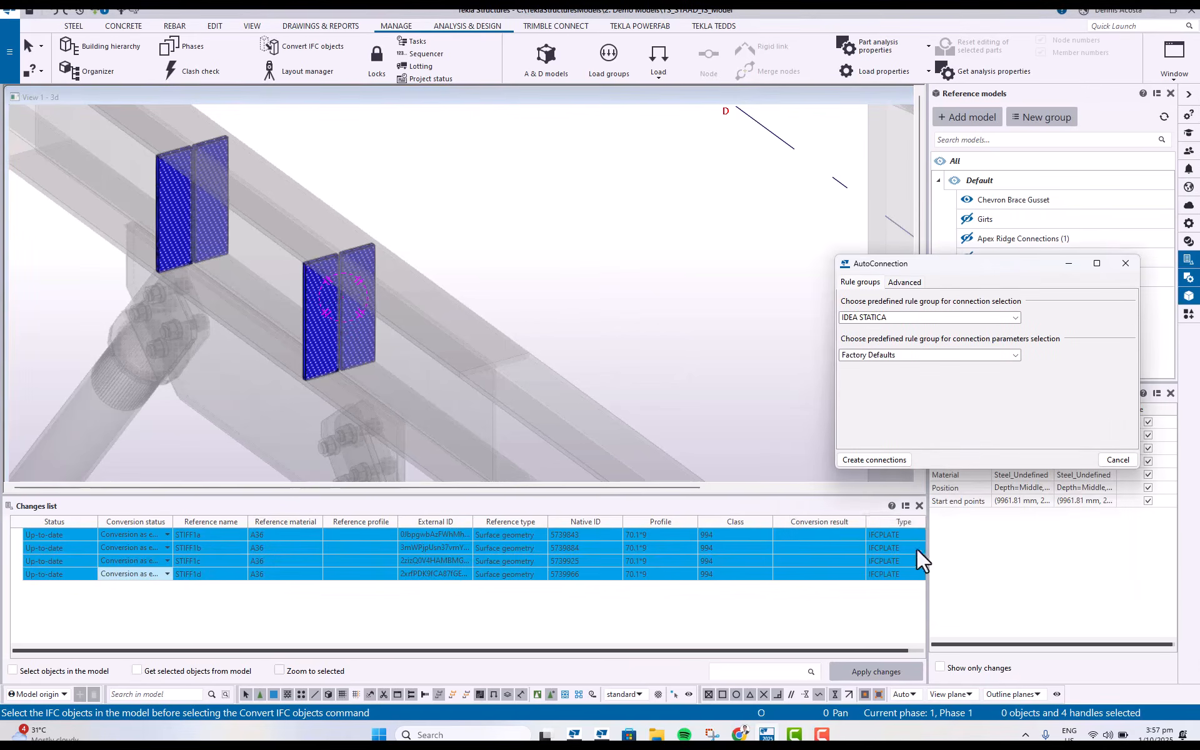
# Close the conversion changes list and hide the Chevron Brace Gusset reference model.
pyautogui.click(919, 505)
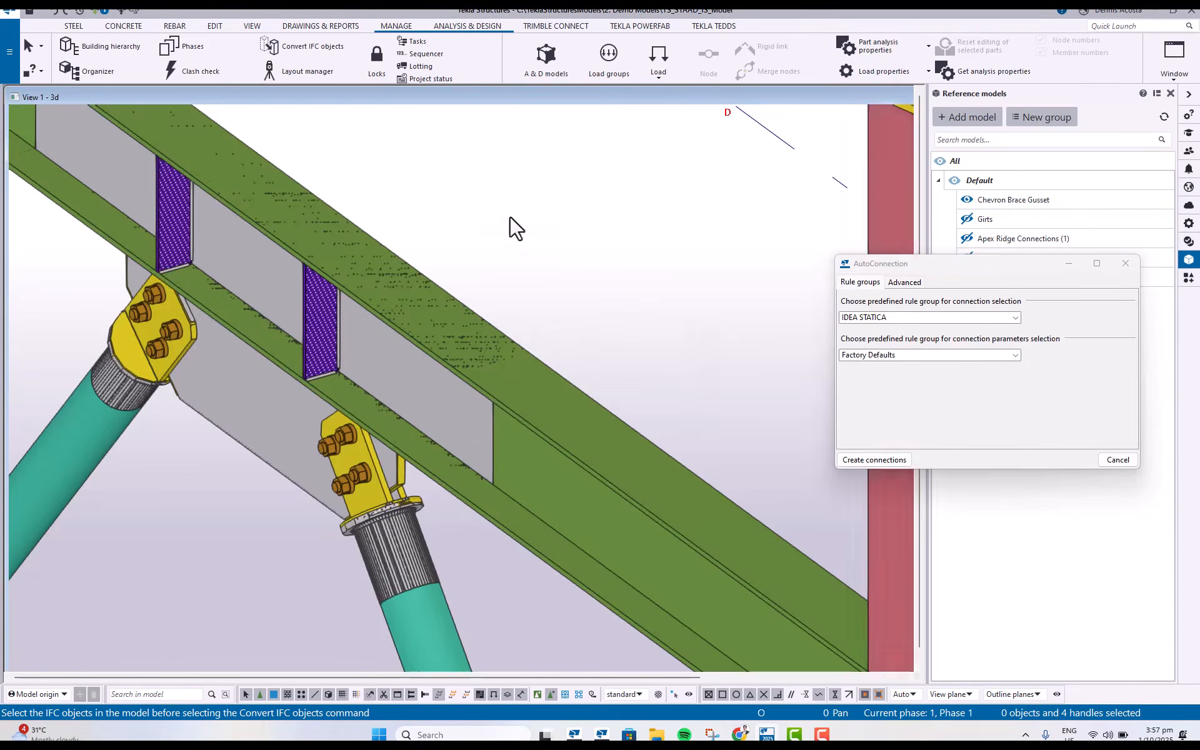
pyautogui.moveTo(994, 265)
pyautogui.mouseDown()
pyautogui.moveTo(996, 281)
pyautogui.moveTo(997, 269)
pyautogui.mouseUp()
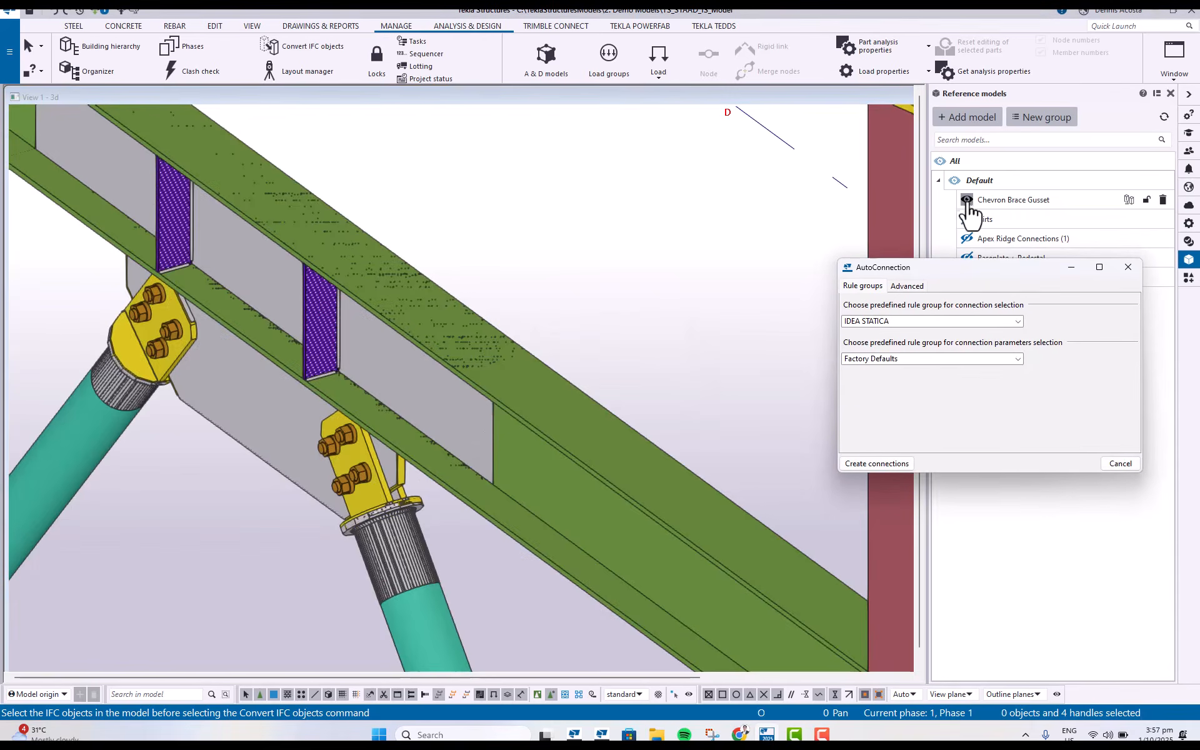
pyautogui.click(967, 200)
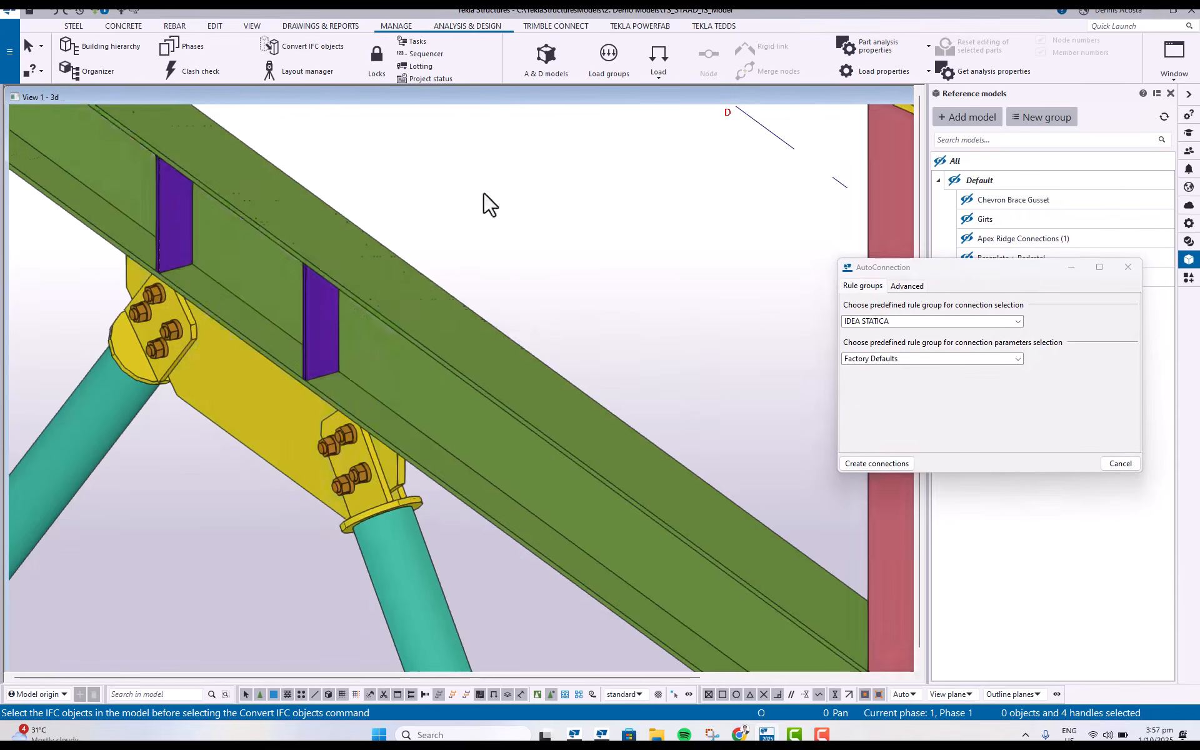
pyautogui.scroll(2, 309, 324)
pyautogui.scroll(-3, 308, 319)
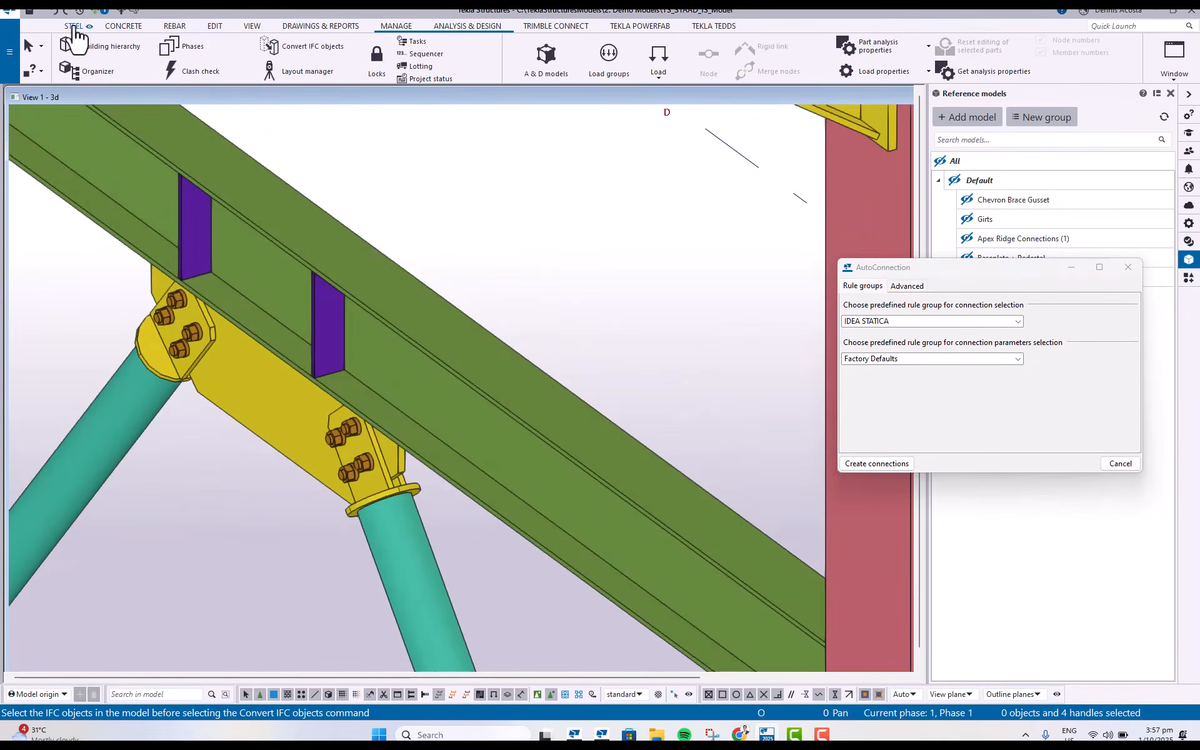
# Weld the two converted stiffeners on one side of the web to the chevron brace beam.
pyautogui.click(73, 26)
pyautogui.click(235, 54)
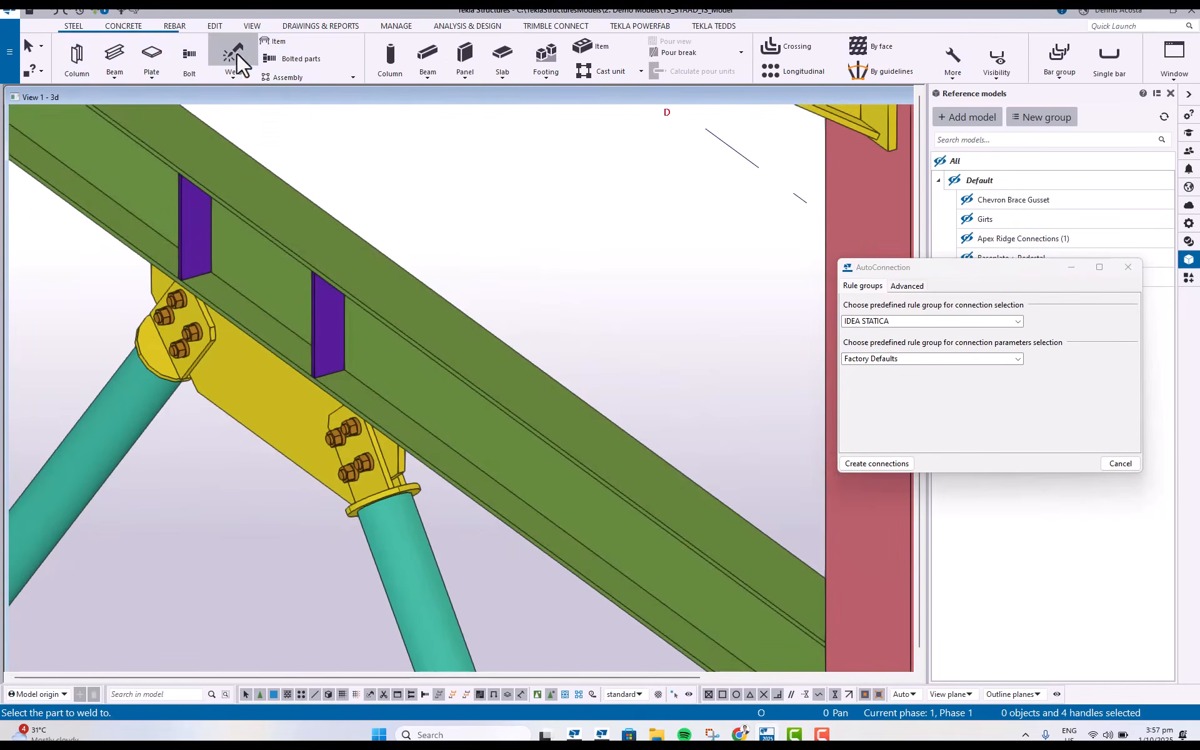
pyautogui.click(265, 233)
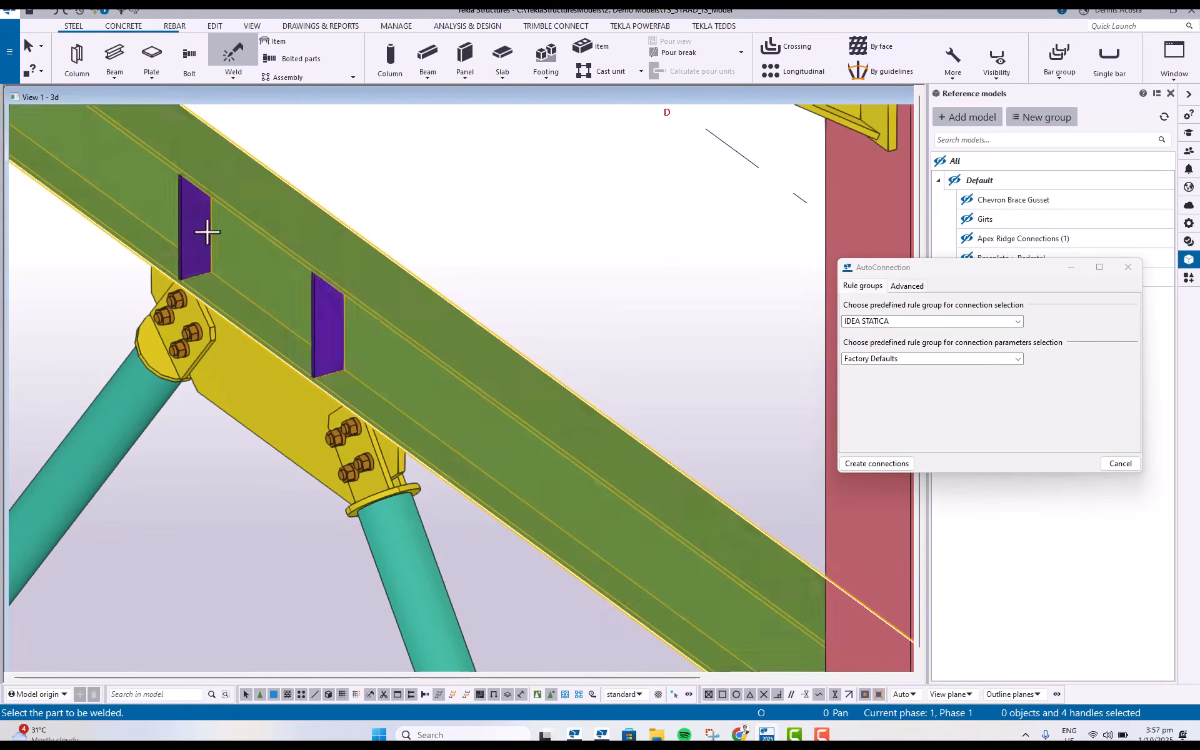
pyautogui.click(201, 233)
pyautogui.click(257, 226)
pyautogui.click(323, 314)
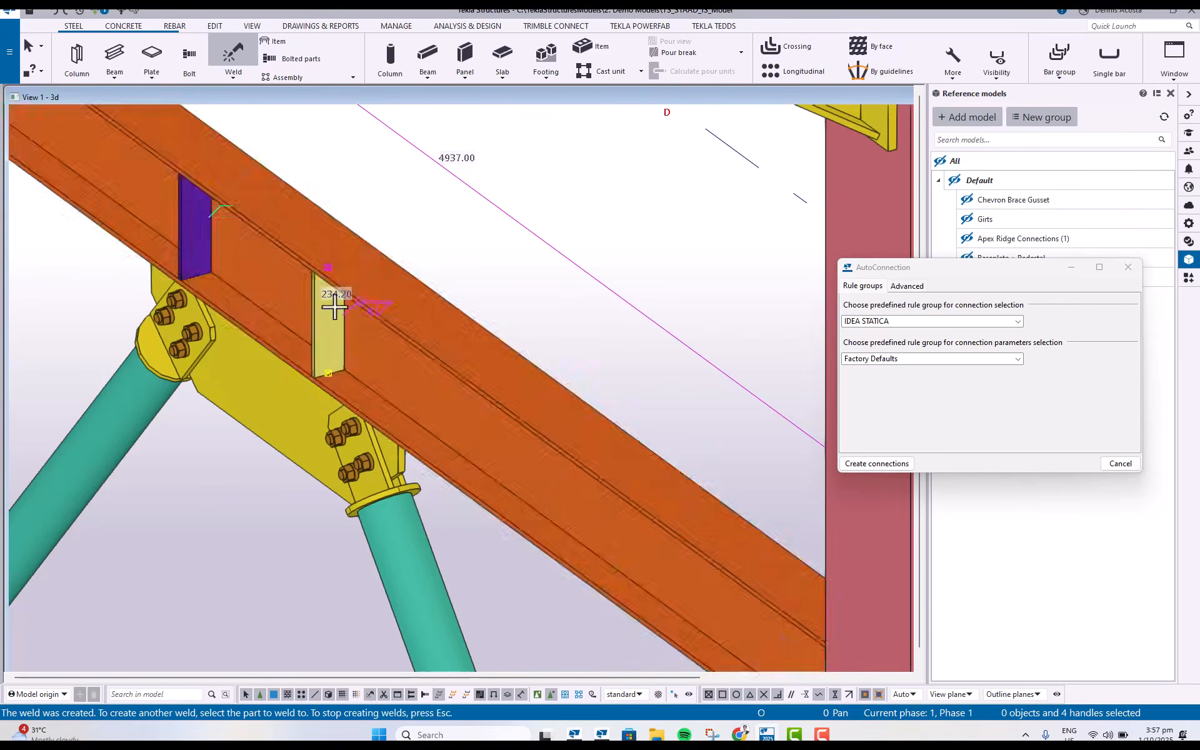
# Weld the two stiffeners on the opposite side of the web to the same beam and end the Weld command.
pyautogui.keyDown('ctrl'); pyautogui.moveTo(338, 264); pyautogui.dragTo(226, 256, button='middle'); pyautogui.keyUp('ctrl')
pyautogui.click(389, 232)
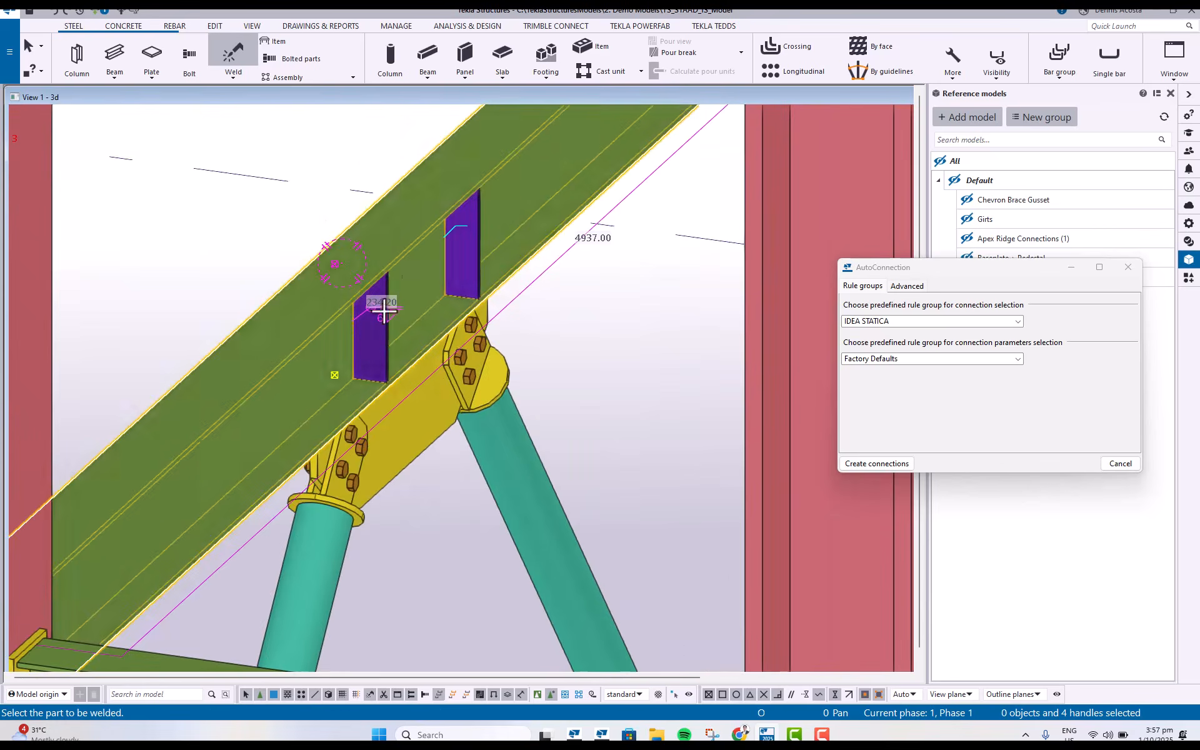
pyautogui.click(370, 337)
pyautogui.click(415, 230)
pyautogui.click(466, 255)
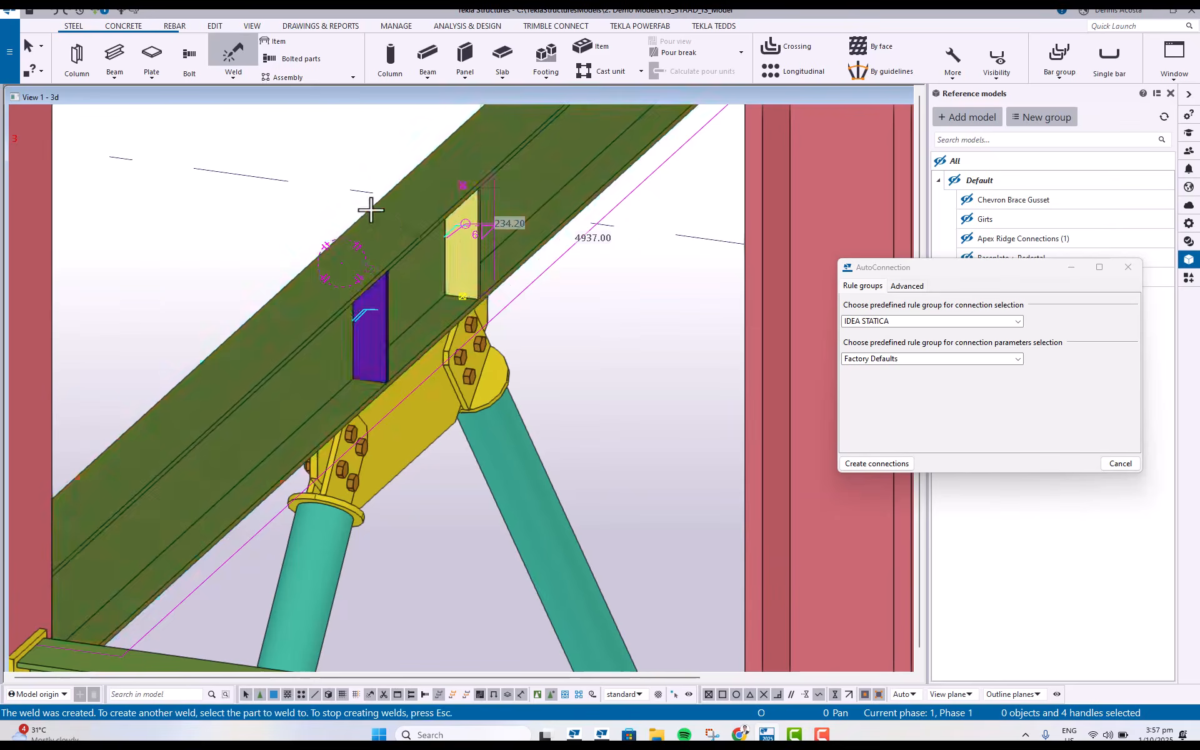
pyautogui.rightClick(319, 168)
pyautogui.click(355, 179)
# Switch the 3D view's visible object group to 2. NO_PURLINS and apply it to the view.
pyautogui.scroll(-3, 400, 373)
pyautogui.keyDown('ctrl'); pyautogui.moveTo(400, 369); pyautogui.dragTo(376, 378, button='middle'); pyautogui.keyUp('ctrl')
pyautogui.scroll(-8, 376, 375)
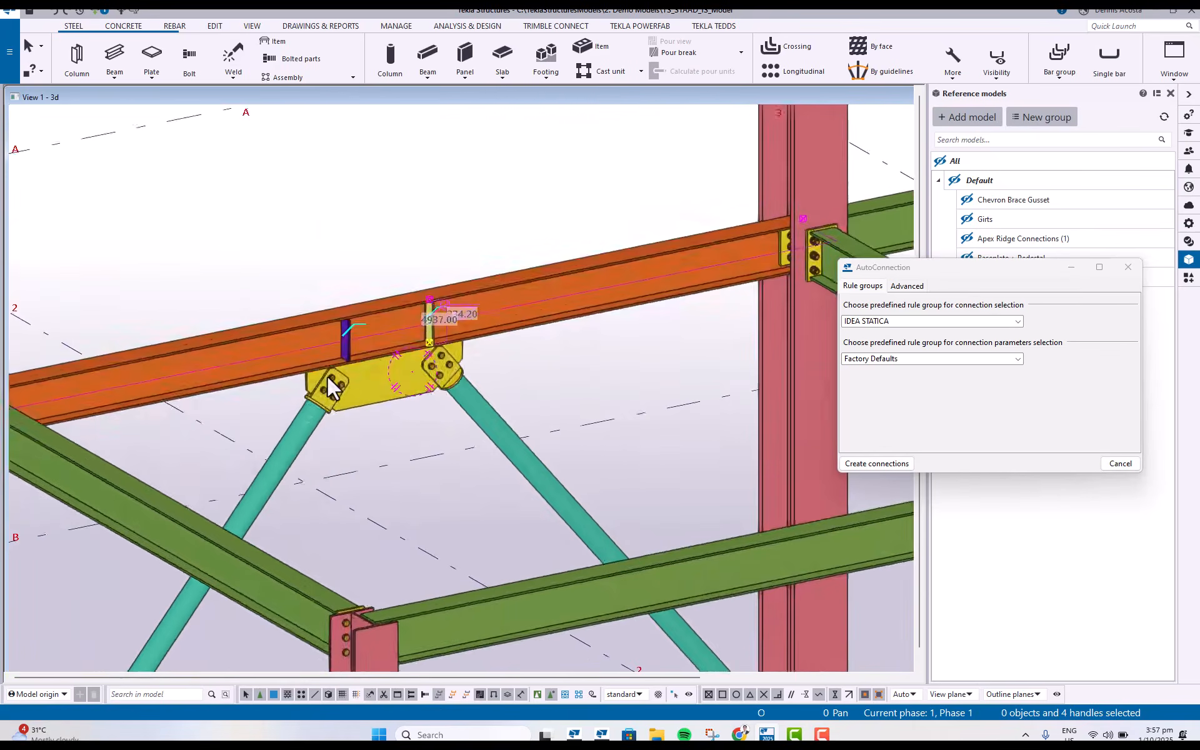
pyautogui.keyDown('ctrl'); pyautogui.moveTo(463, 397); pyautogui.dragTo(498, 412, button='middle'); pyautogui.keyUp('ctrl')
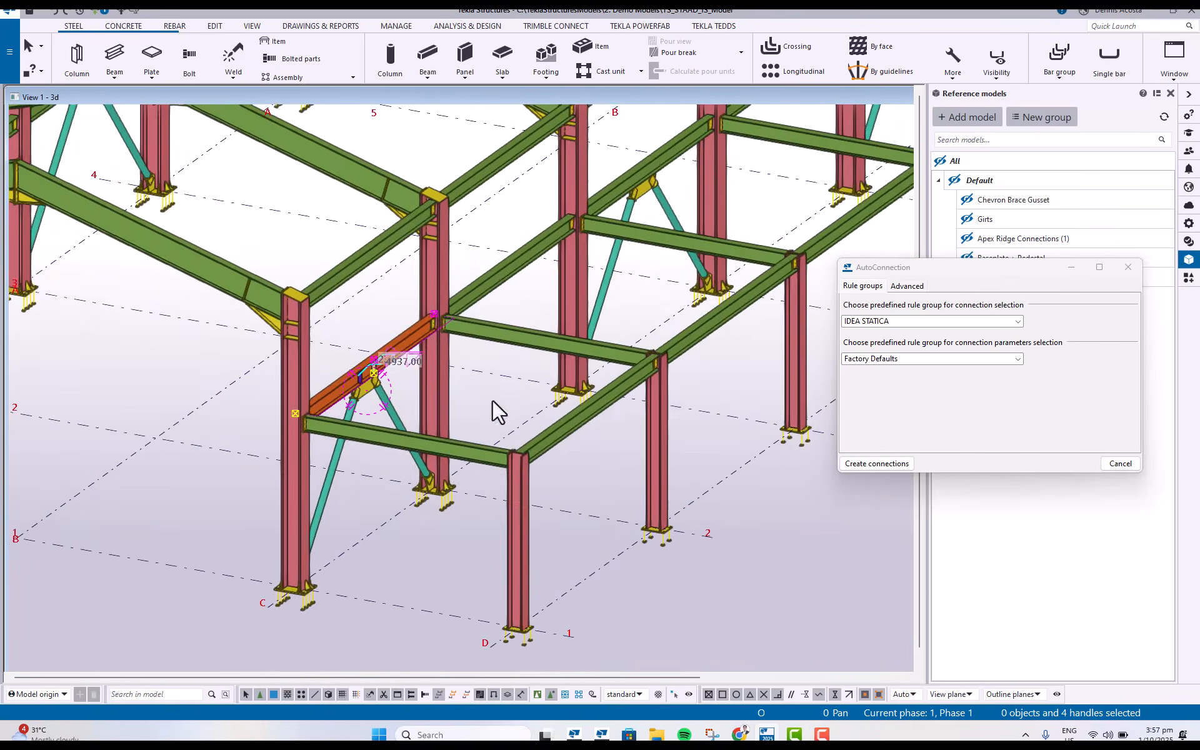
pyautogui.scroll(-6, 531, 481)
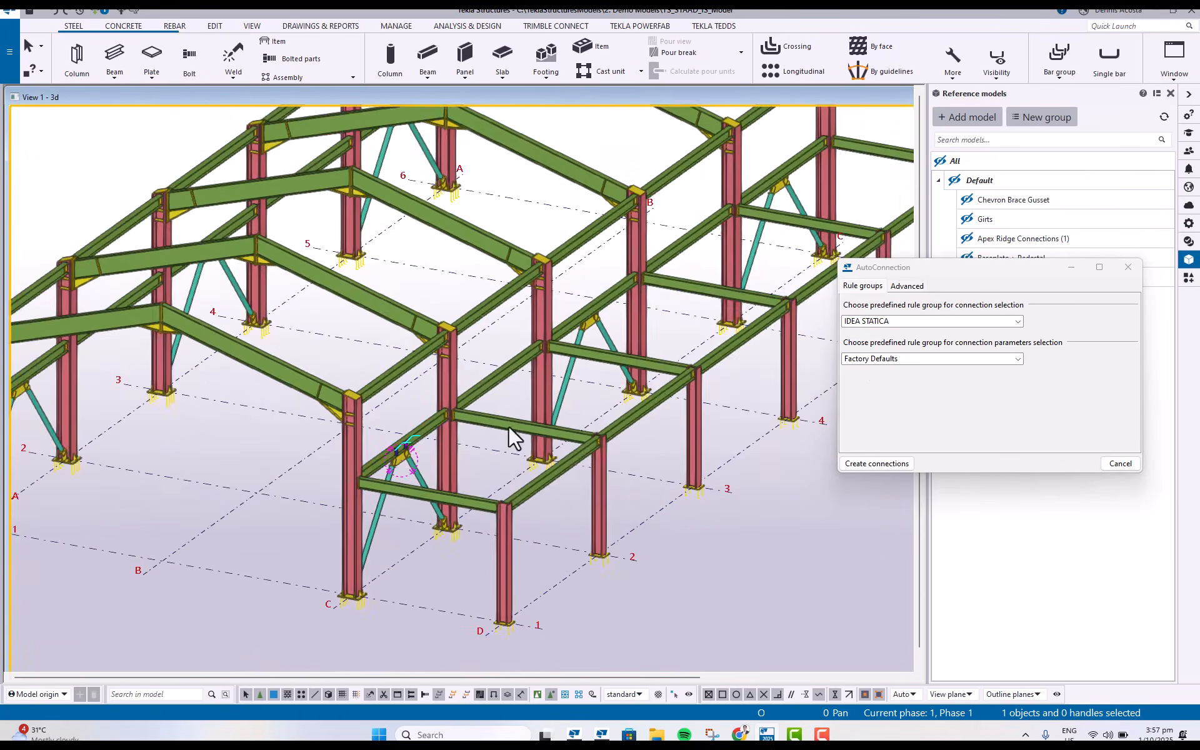
pyautogui.click(441, 463)
pyautogui.scroll(-2, 442, 463)
pyautogui.doubleClick(718, 206)
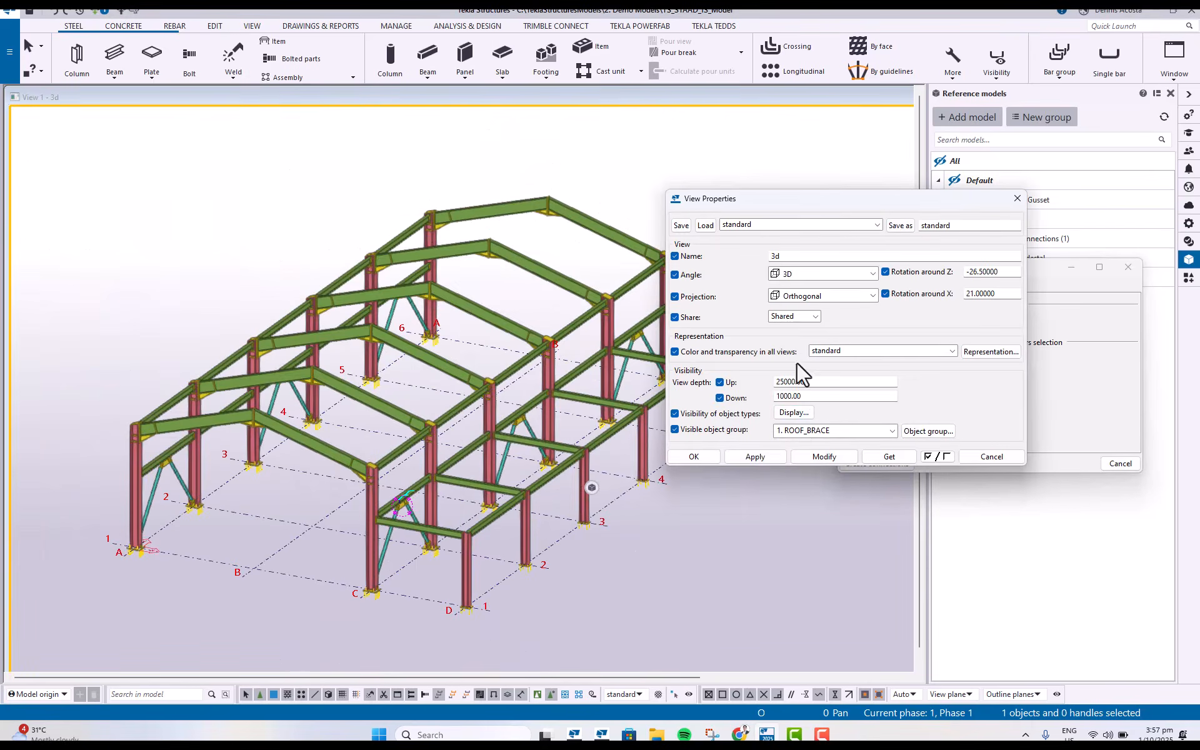
pyautogui.click(890, 431)
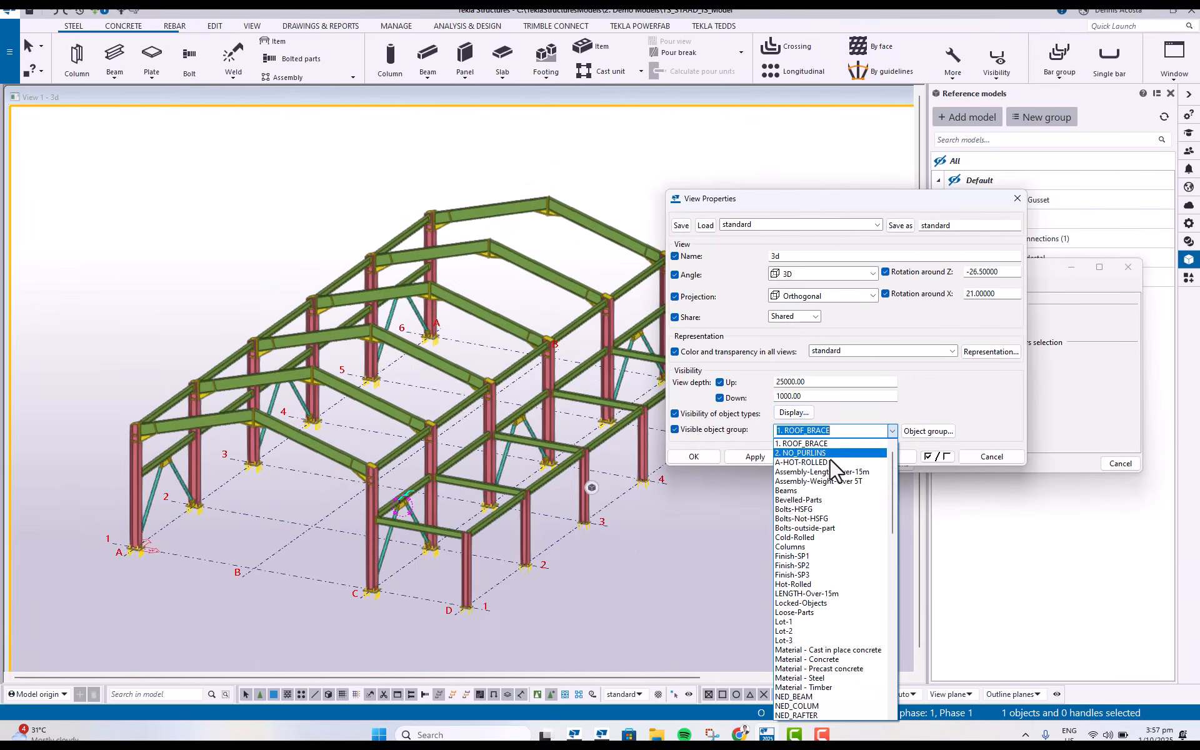
pyautogui.click(824, 454)
pyautogui.click(815, 455)
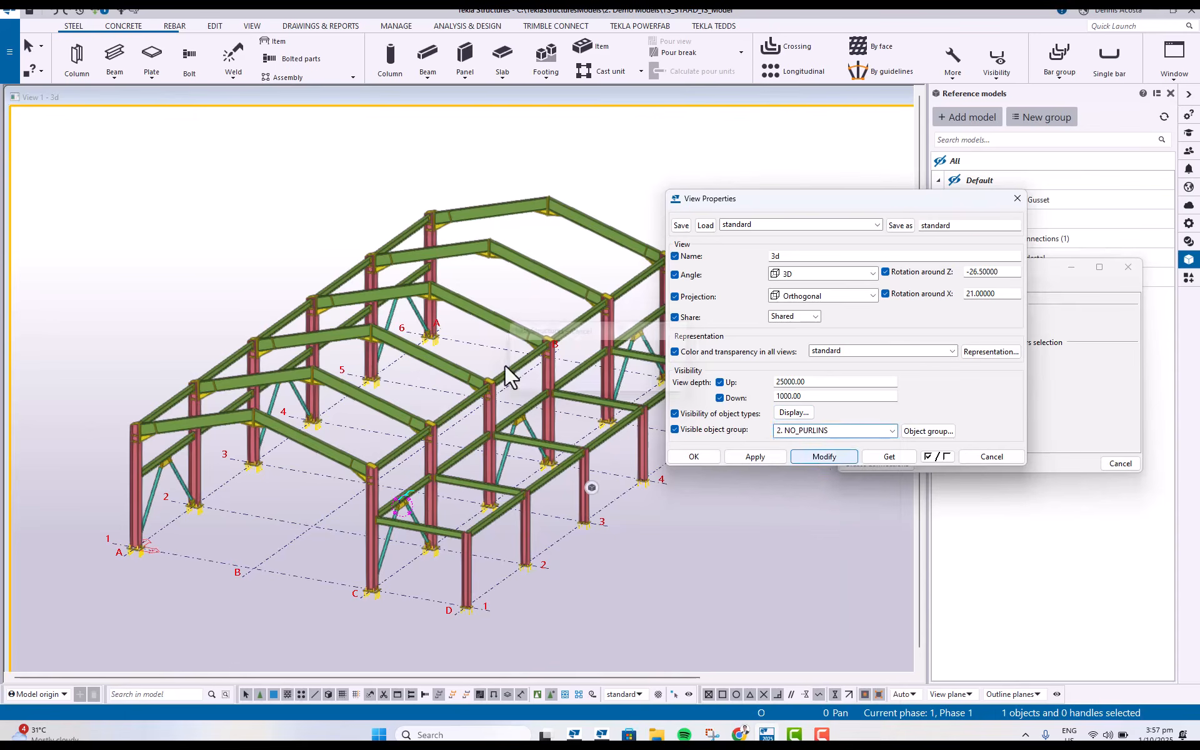
# Select the rafters and roof braces between grid lines B and C and create AutoConnections with the IDEA STATICA rule group and Factory Defaults.
pyautogui.scroll(3, 418, 355)
pyautogui.moveTo(419, 355)
pyautogui.keyDown('ctrl'); pyautogui.mouseDown(button='middle')
pyautogui.moveTo(463, 356)
pyautogui.moveTo(450, 367)
pyautogui.moveTo(346, 290)
pyautogui.moveTo(263, 268)
pyautogui.mouseUp(button='middle'); pyautogui.keyUp('ctrl')
pyautogui.scroll(5, 345, 290)
pyautogui.scroll(-4, 316, 283)
pyautogui.scroll(3, 331, 287)
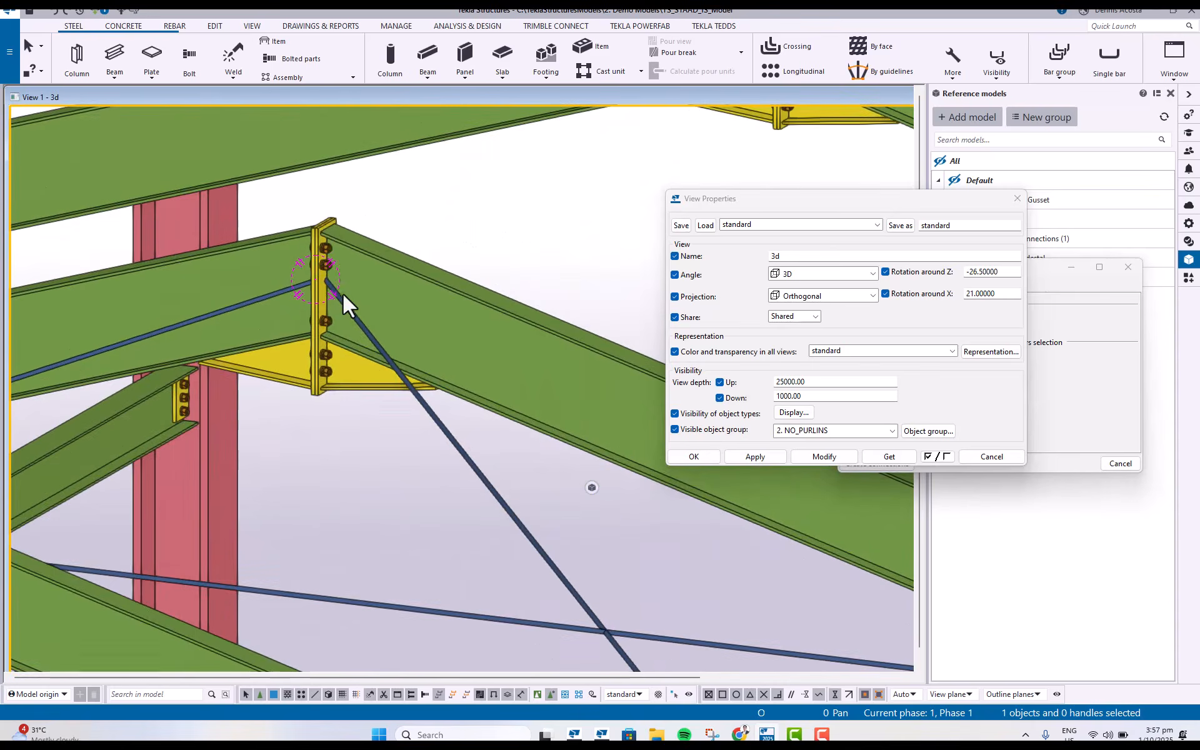
pyautogui.scroll(-8, 327, 281)
pyautogui.keyDown('ctrl'); pyautogui.moveTo(347, 346); pyautogui.dragTo(400, 342, button='middle'); pyautogui.keyUp('ctrl')
pyautogui.moveTo(358, 457); pyautogui.dragTo(360, 452)
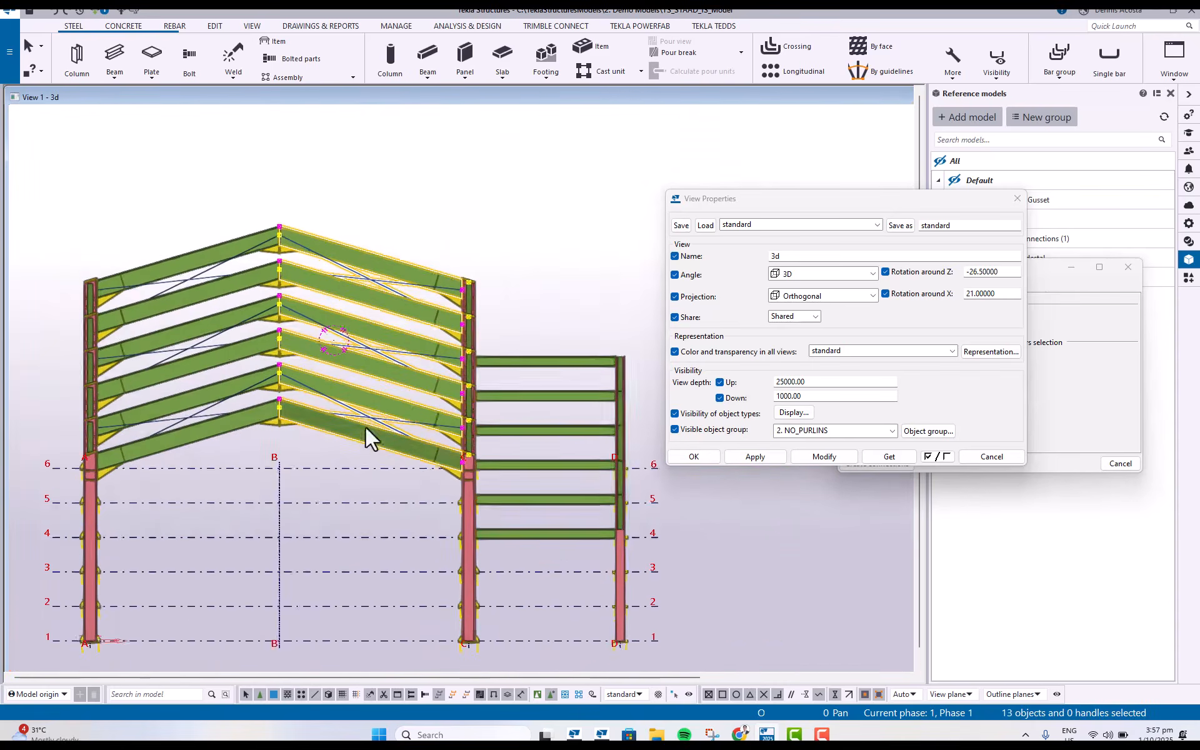
pyautogui.scroll(2, 365, 425)
pyautogui.moveTo(833, 203); pyautogui.dragTo(691, 125)
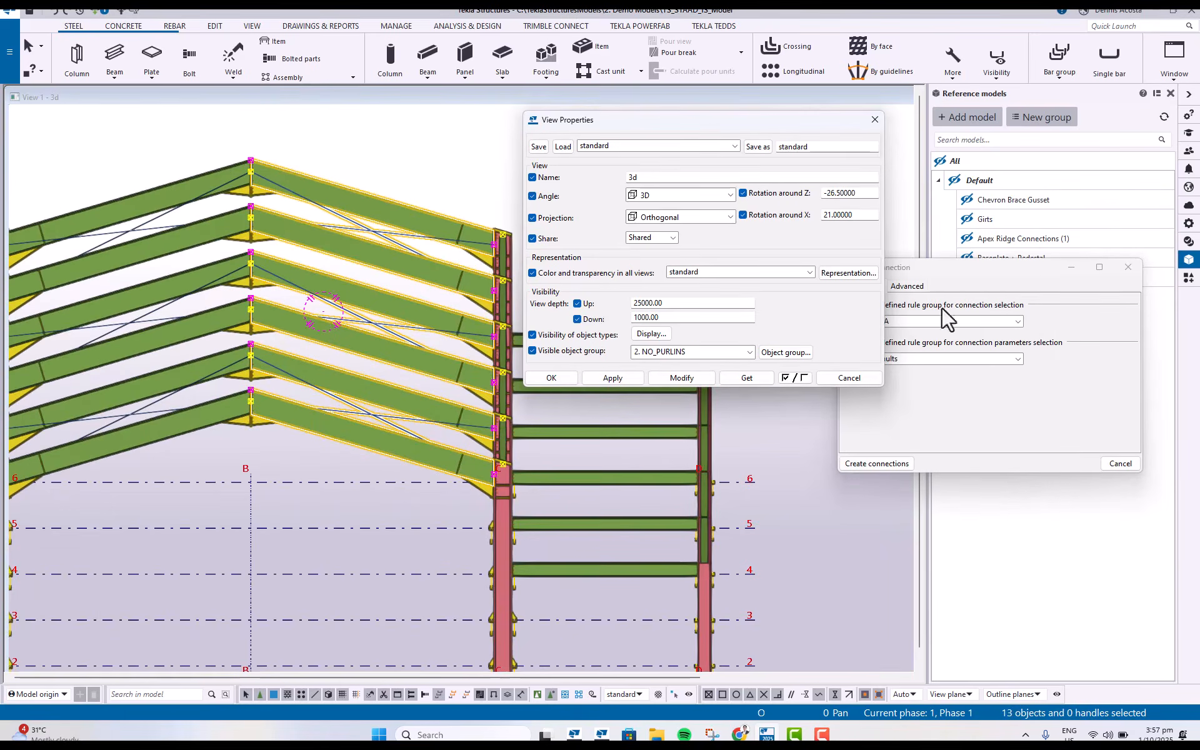
pyautogui.click(874, 119)
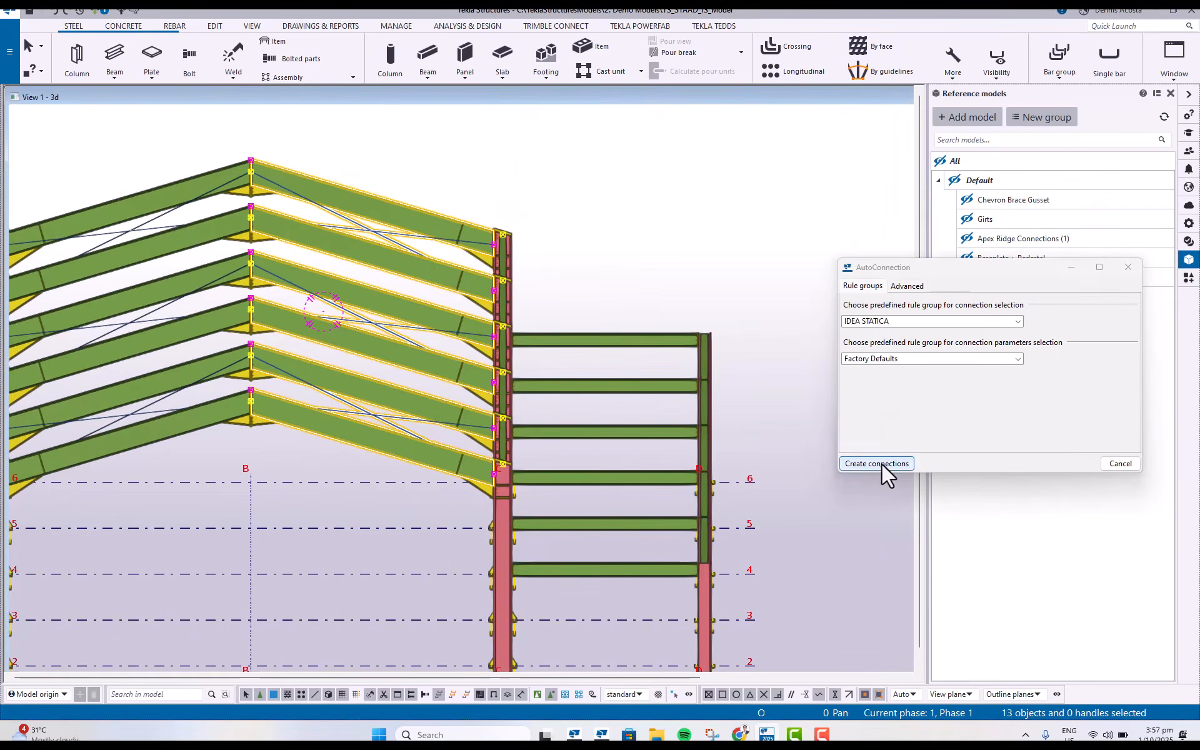
pyautogui.click(878, 463)
# Create the same AutoConnections for the rafters and roof braces between grid lines A and B, and review the roof connections.
pyautogui.scroll(10, 268, 178)
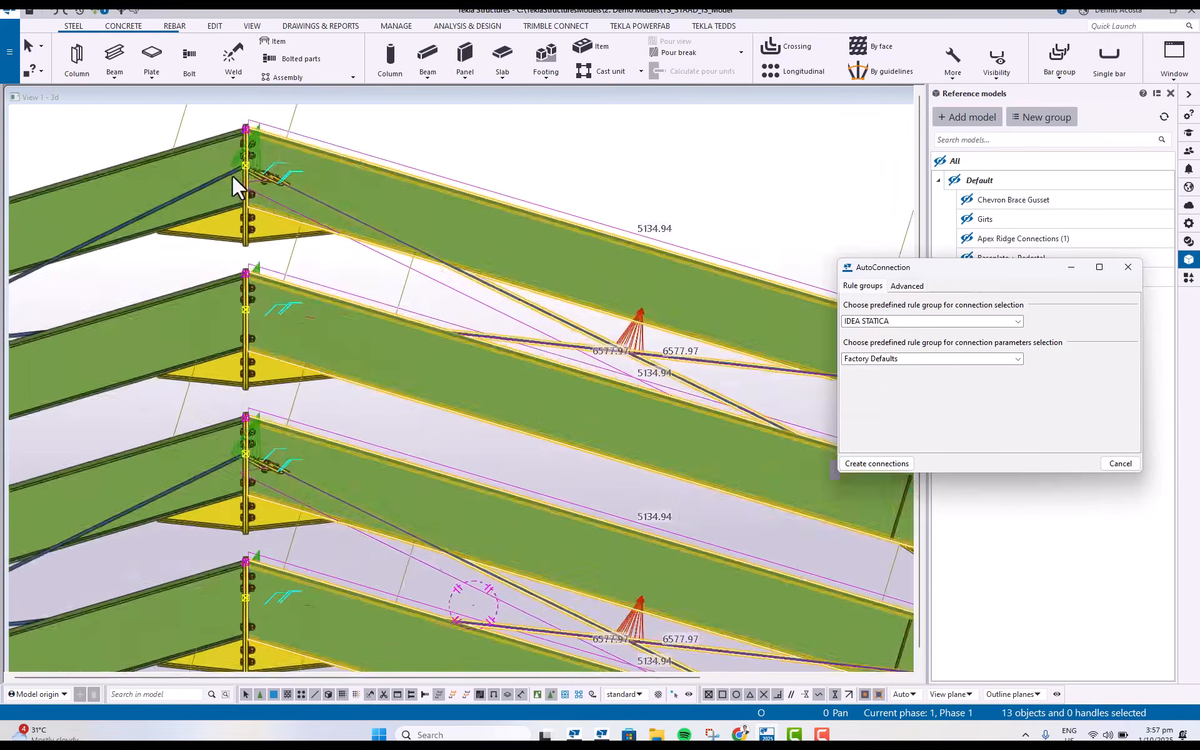
pyautogui.keyDown('ctrl'); pyautogui.moveTo(204, 213); pyautogui.dragTo(450, 318, button='middle'); pyautogui.keyUp('ctrl')
pyautogui.scroll(-12, 283, 378)
pyautogui.keyDown('ctrl'); pyautogui.moveTo(324, 393); pyautogui.dragTo(391, 344, button='middle'); pyautogui.keyUp('ctrl')
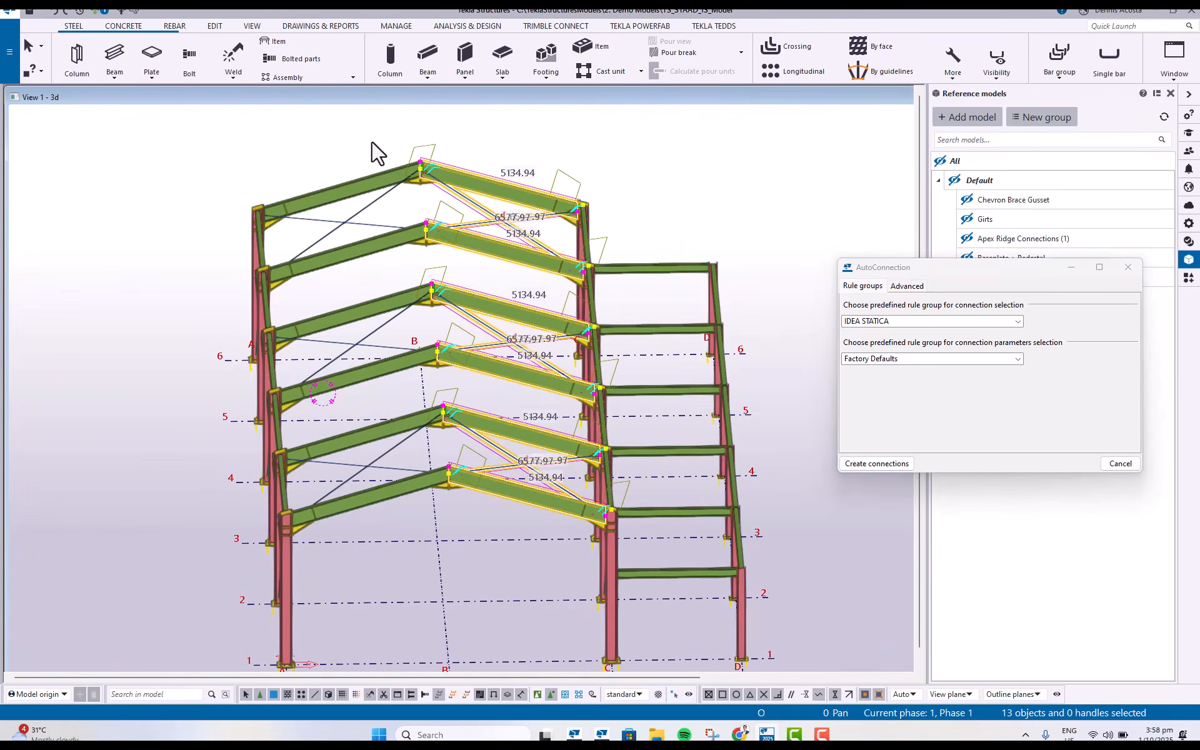
pyautogui.click(890, 463)
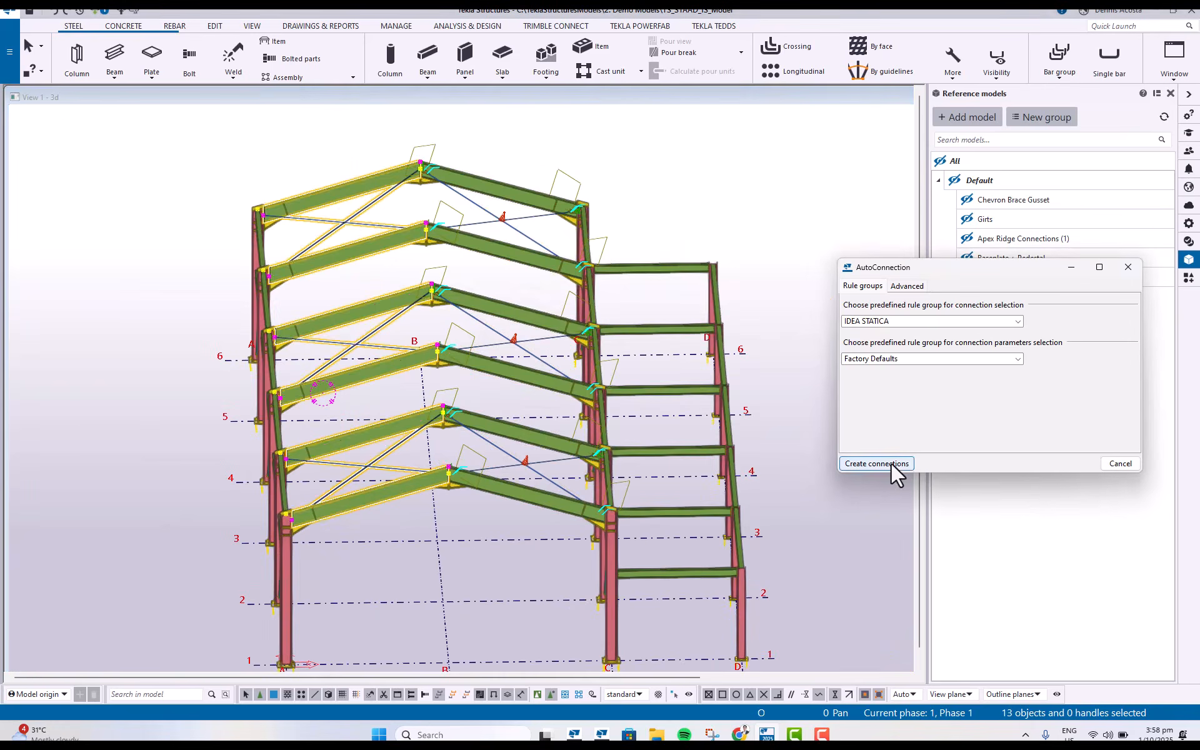
pyautogui.scroll(10, 367, 171)
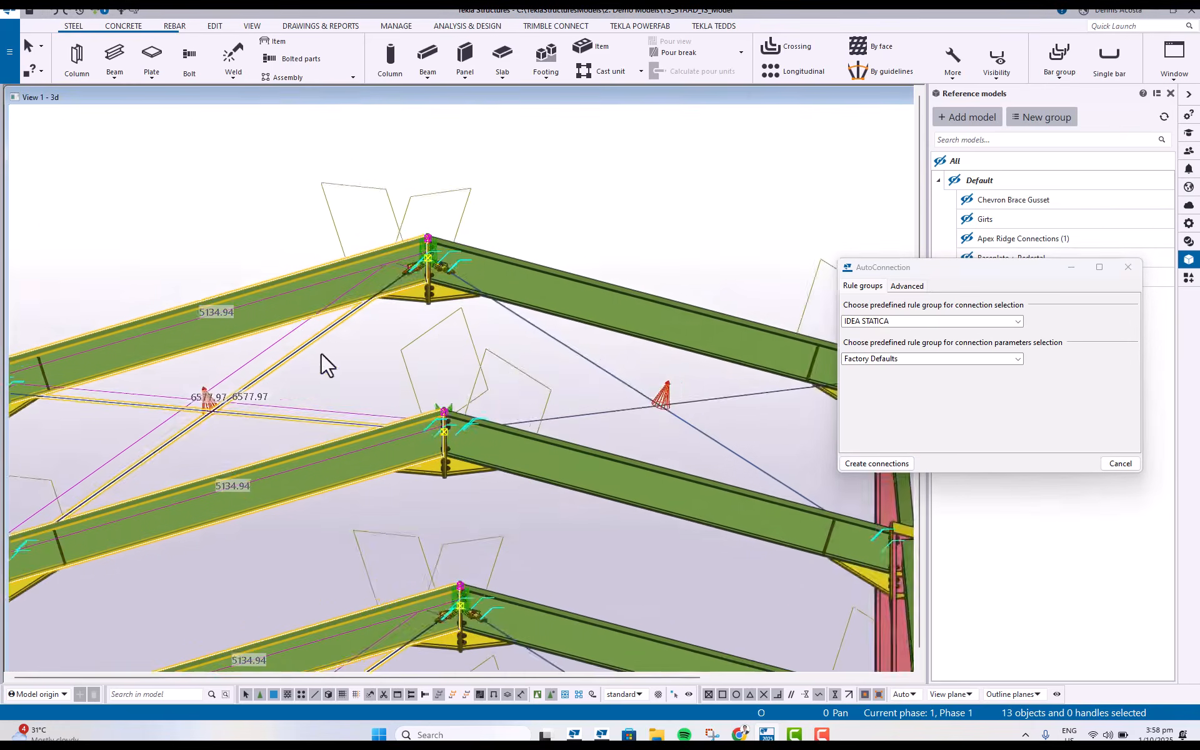
pyautogui.scroll(-8, 360, 293)
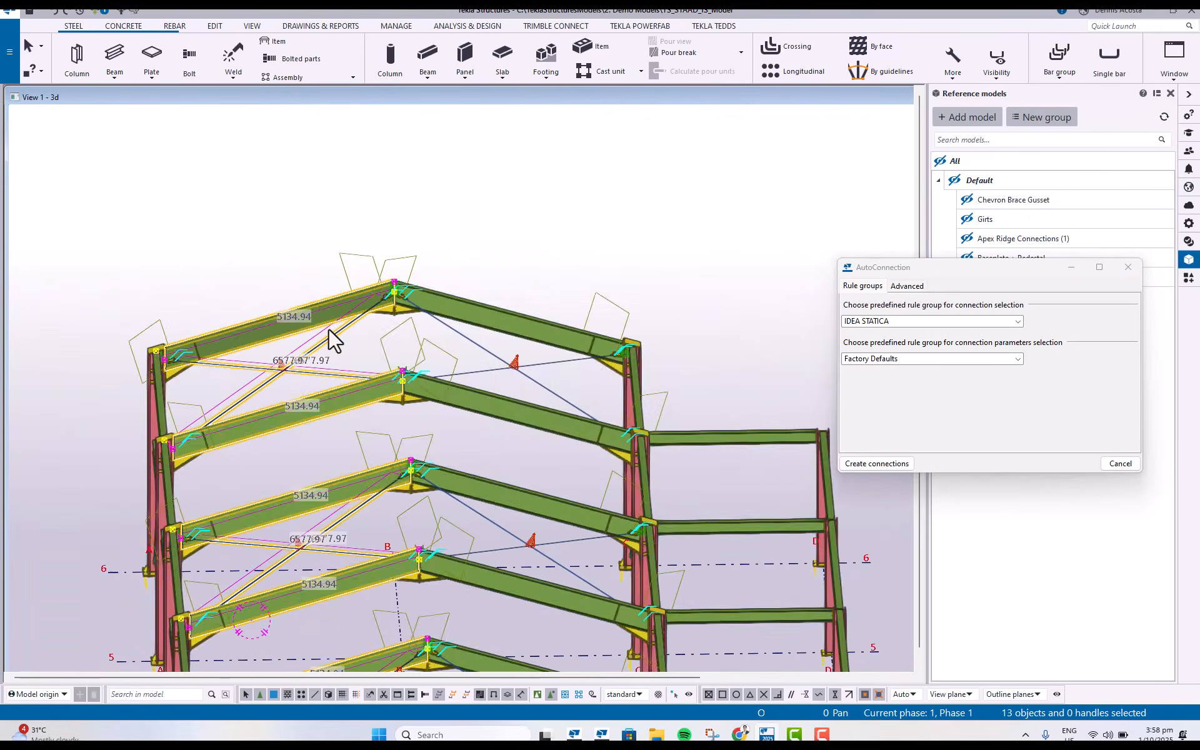
pyautogui.press('e')
pyautogui.keyDown('ctrl'); pyautogui.moveTo(522, 289); pyautogui.dragTo(442, 404, button='middle'); pyautogui.keyUp('ctrl')
pyautogui.scroll(-2, 445, 444)
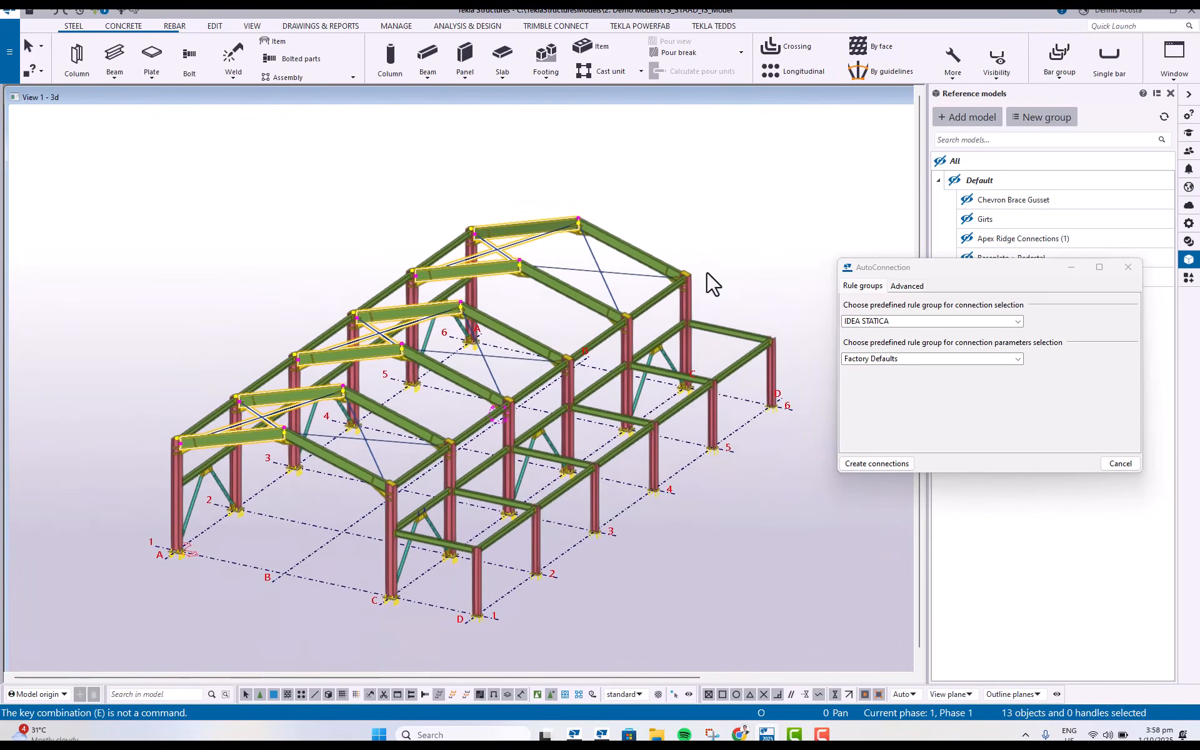
# Clear the rafter selection, open the ELEVATION DRAWINGS general arrangement drawing from the document list and minimize the document manager.
pyautogui.click(741, 238)
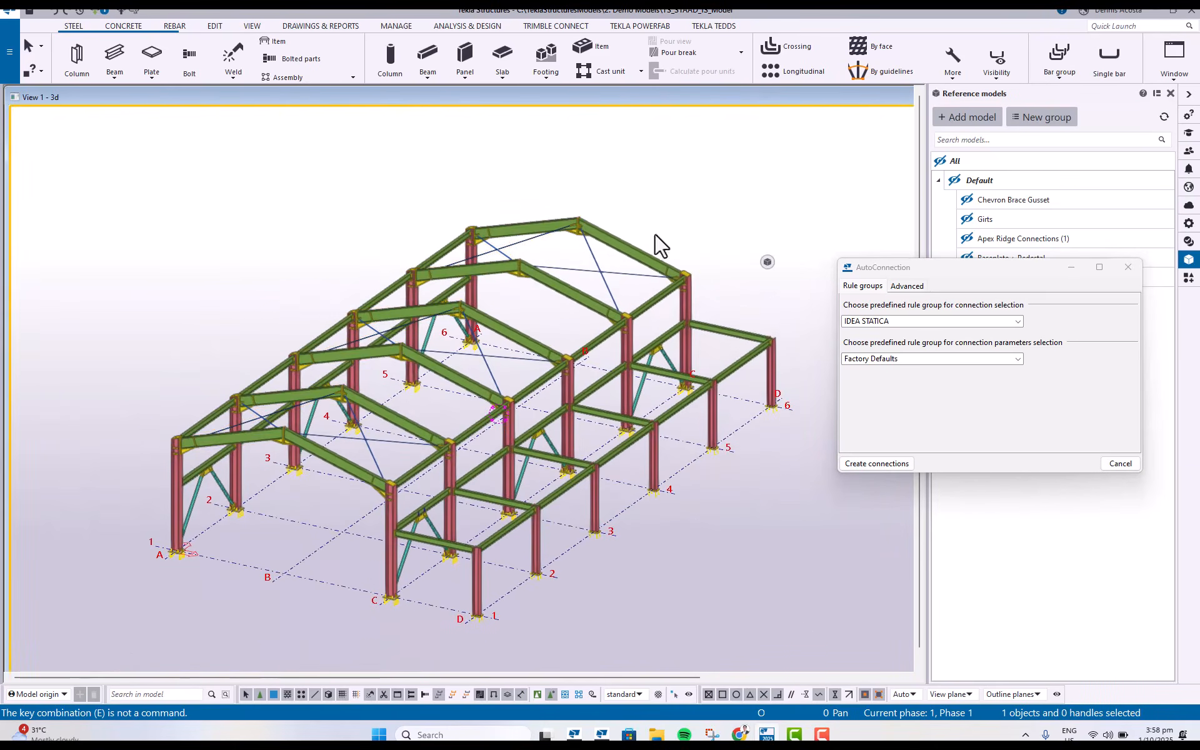
pyautogui.click(306, 26)
pyautogui.click(89, 62)
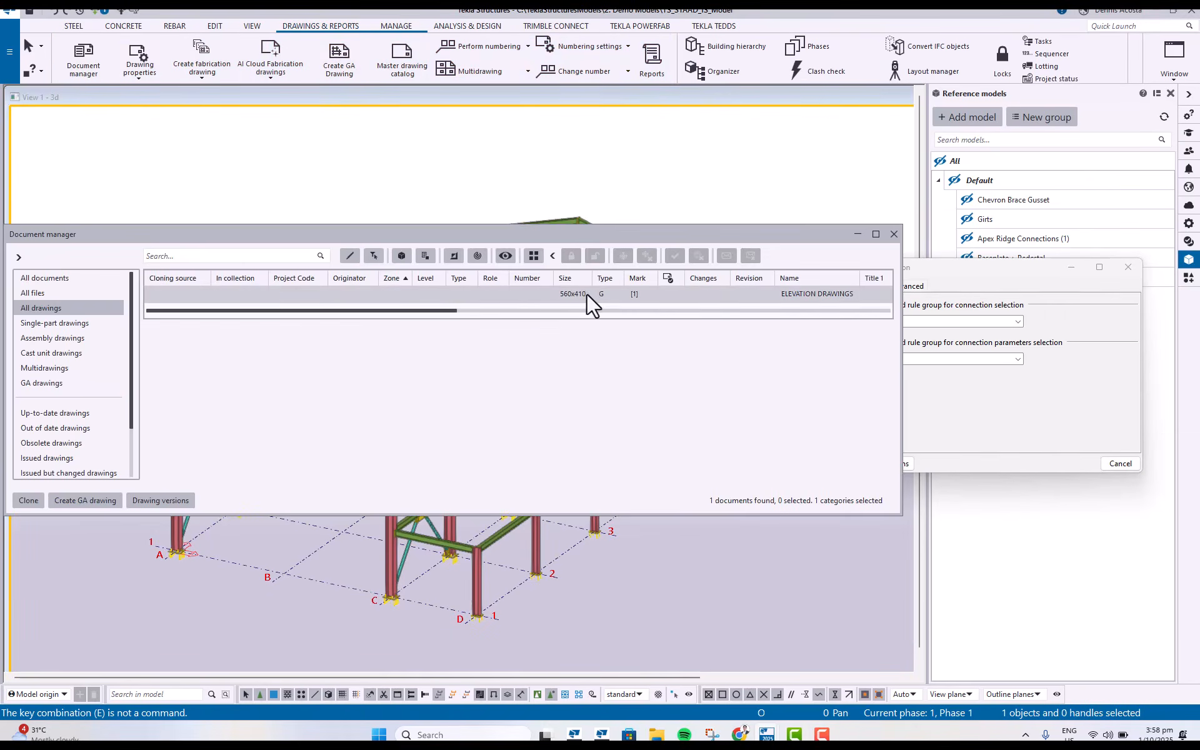
pyautogui.doubleClick(587, 293)
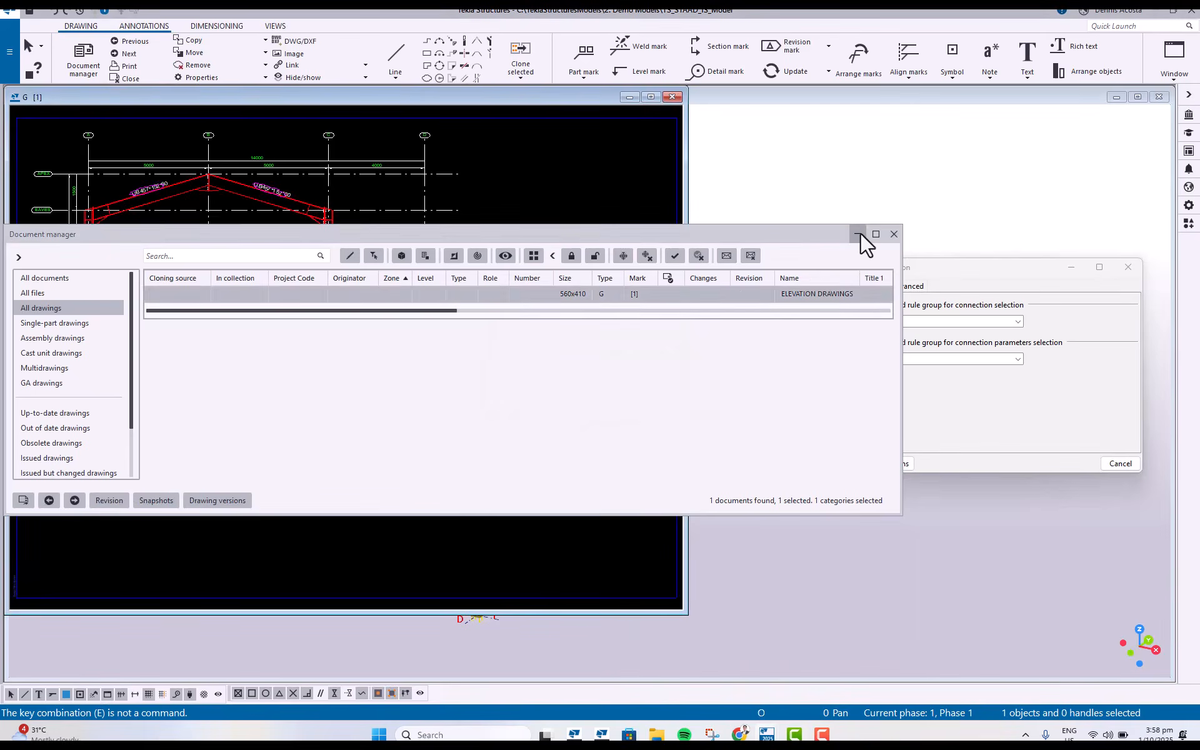
pyautogui.click(857, 233)
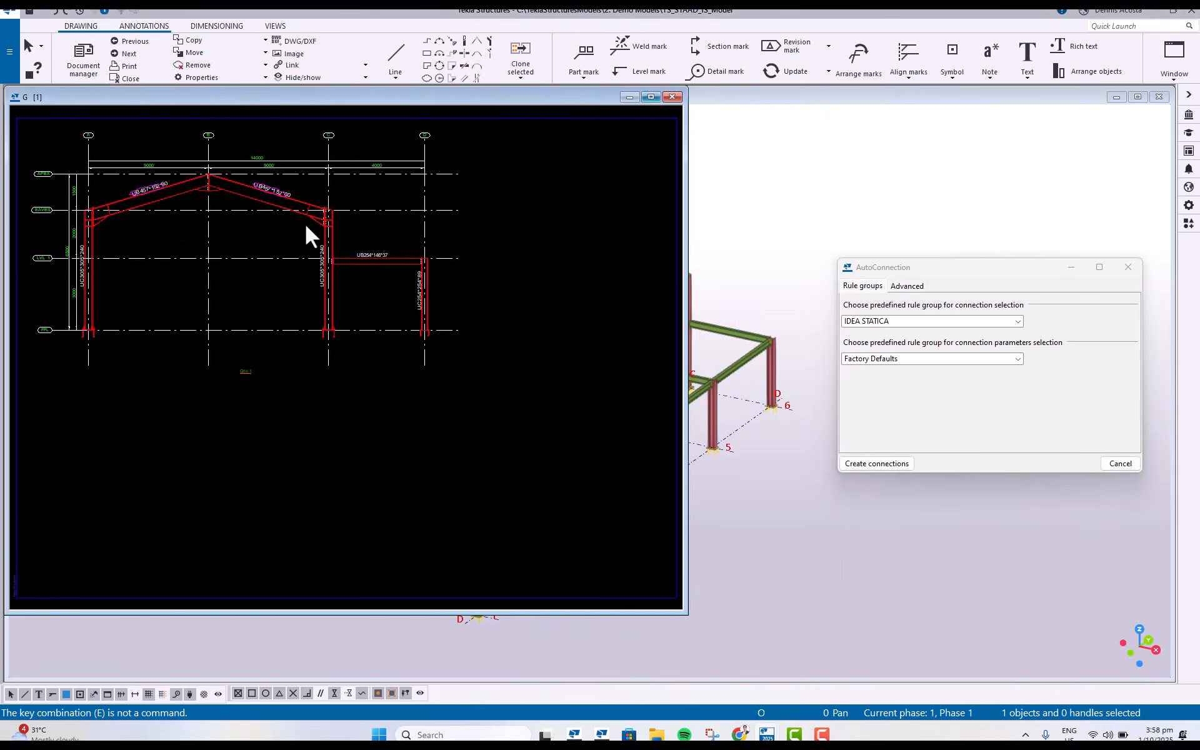
# Examine the clouded rafter profile marks and the updated apex and eaves connections in the elevation drawing.
pyautogui.scroll(6, 320, 188)
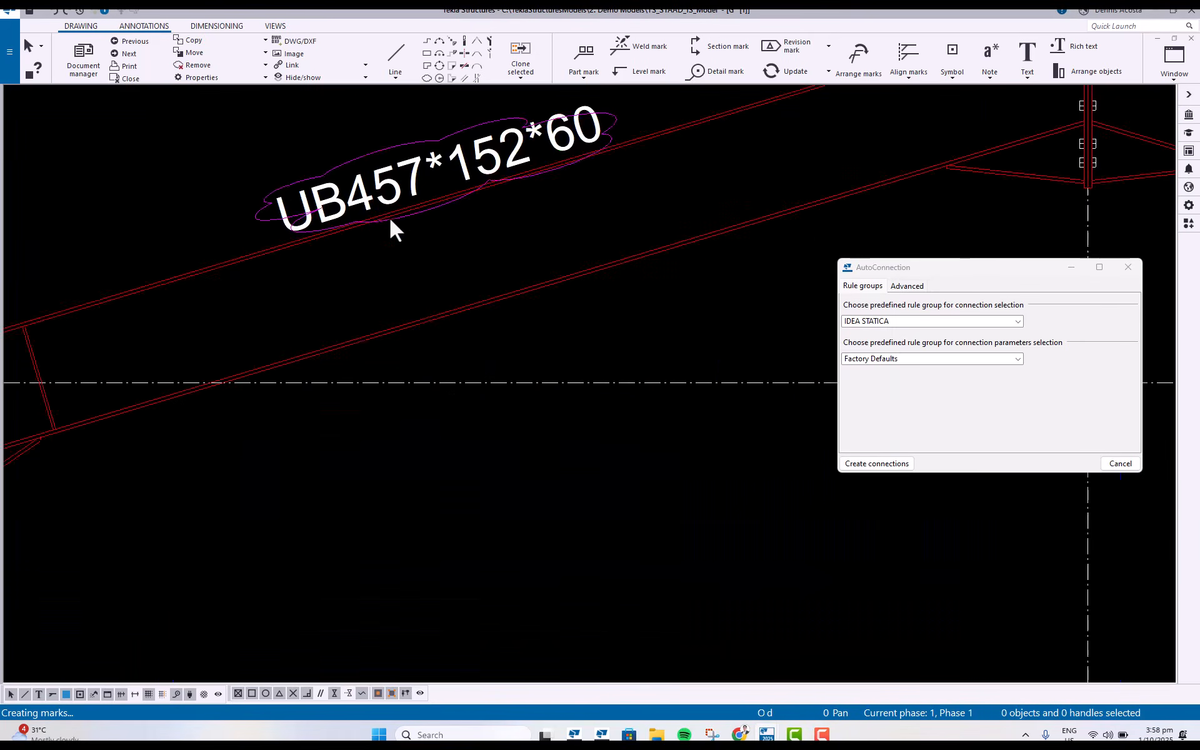
pyautogui.moveTo(389, 217); pyautogui.dragTo(415, 423, button='middle')
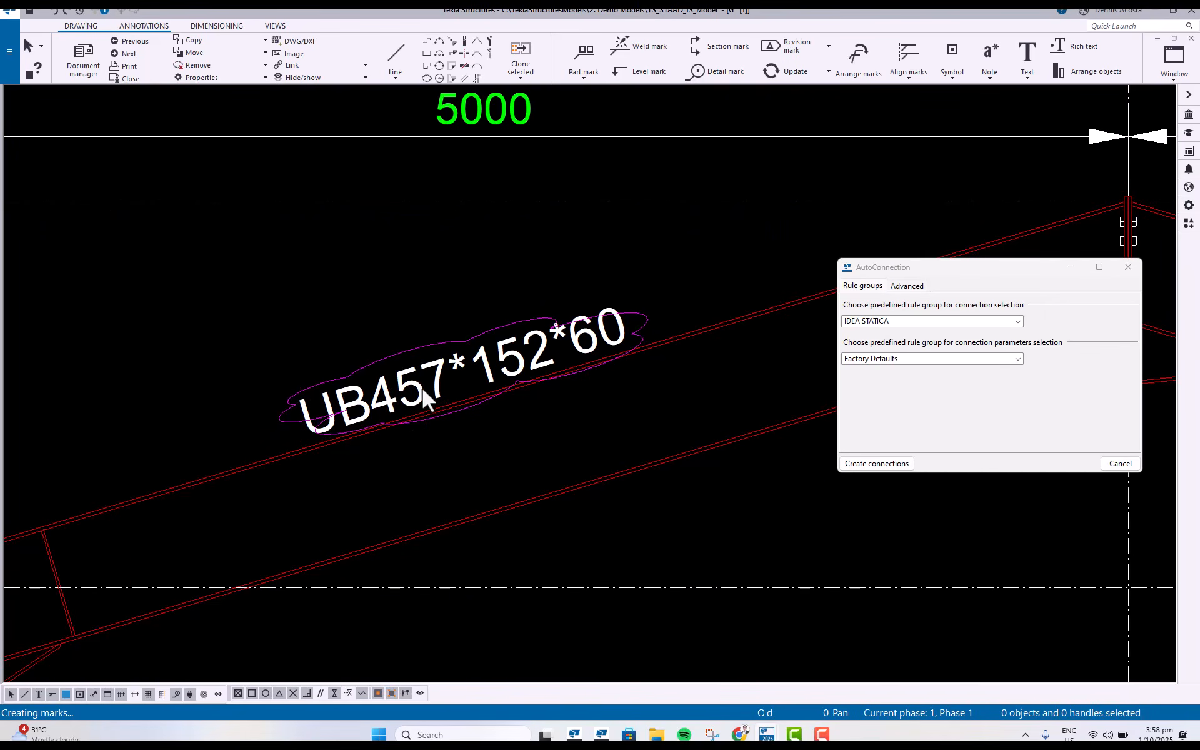
pyautogui.scroll(-5, 412, 396)
pyautogui.scroll(2, 400, 413)
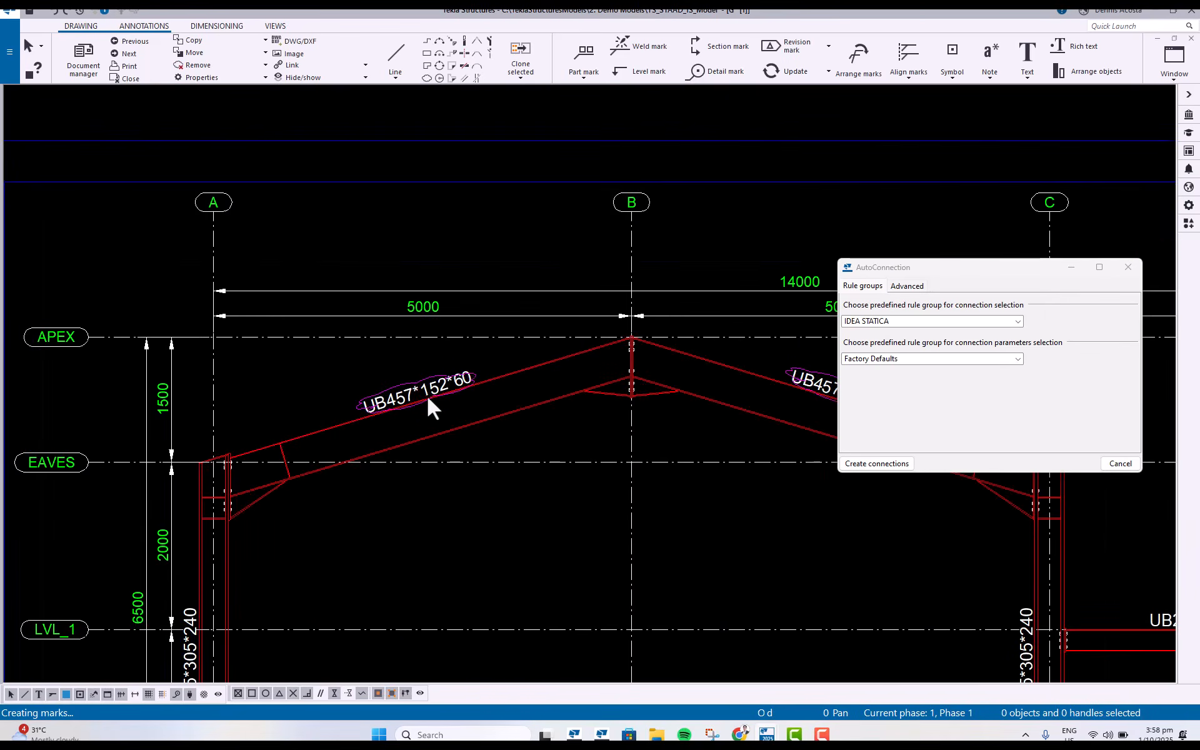
pyautogui.scroll(-3, 410, 409)
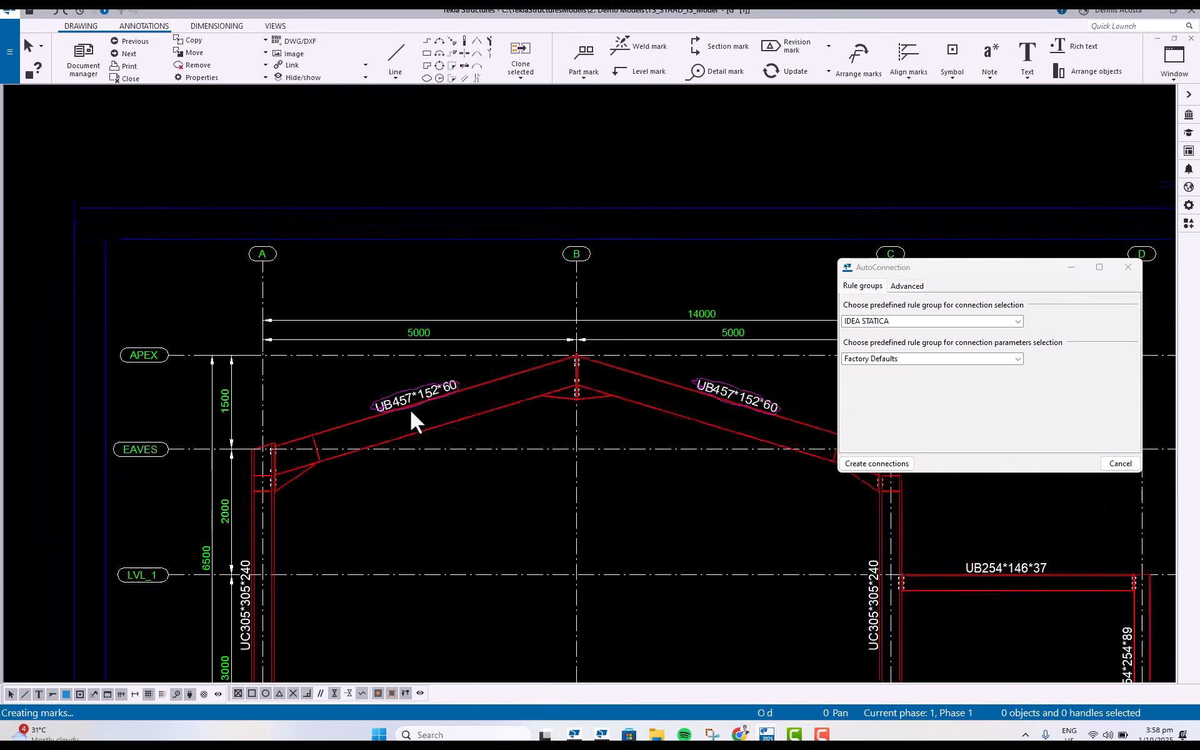
pyautogui.scroll(1, 410, 409)
pyautogui.scroll(-5, 410, 409)
pyautogui.scroll(7, 694, 426)
pyautogui.scroll(4, 481, 371)
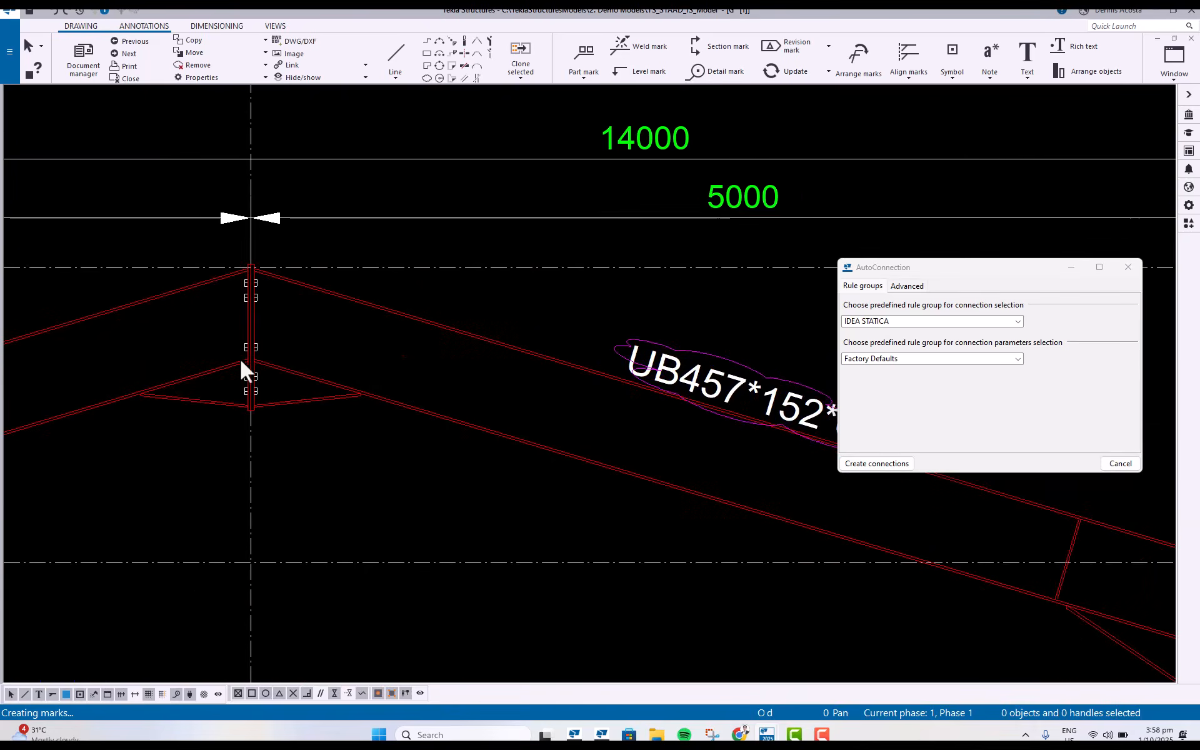
pyautogui.scroll(4, 268, 357)
pyautogui.moveTo(210, 346); pyautogui.dragTo(362, 309, button='middle')
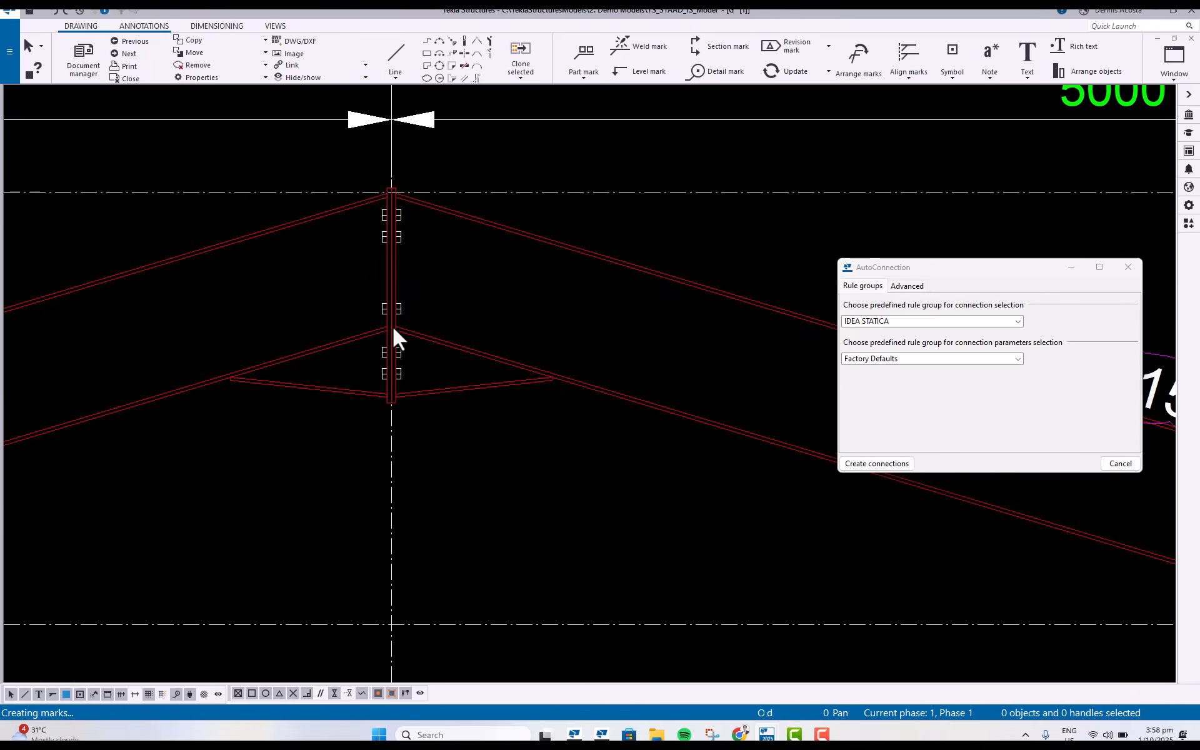
pyautogui.scroll(-9, 405, 321)
pyautogui.scroll(-2, 414, 305)
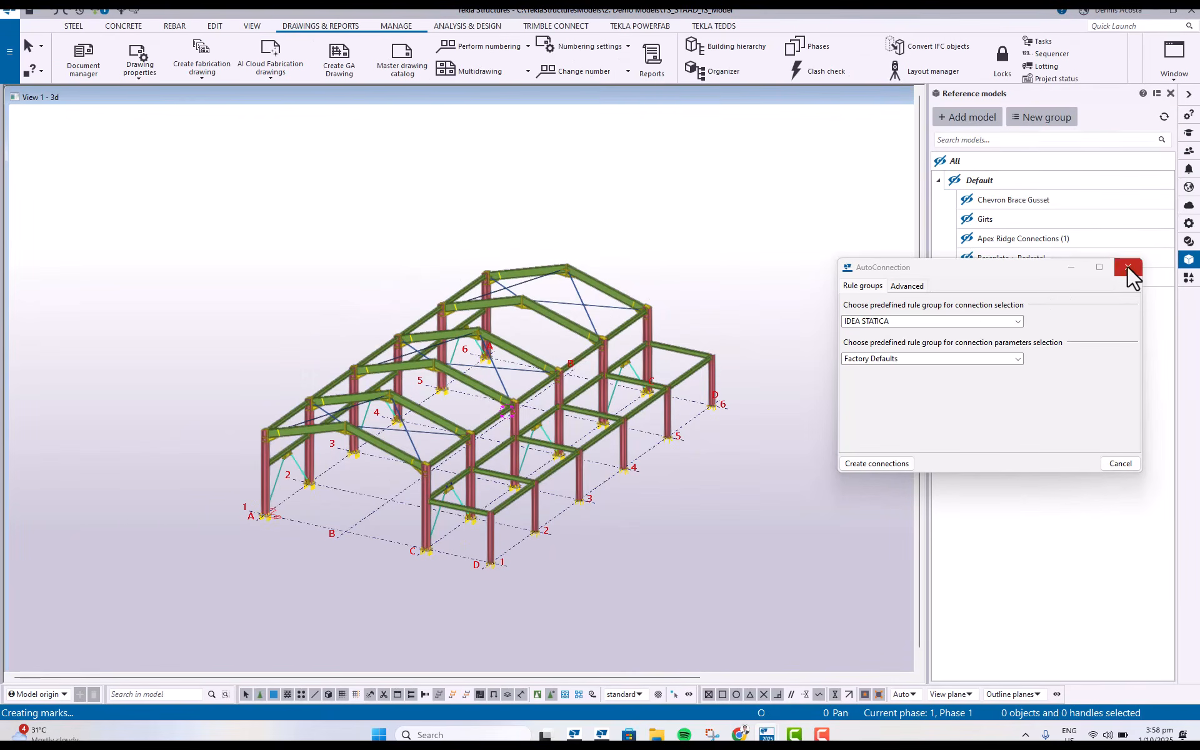
# Close the AutoConnection dialog and review the whole connected frame in the 3D view.
pyautogui.click(1128, 267)
pyautogui.scroll(3, 529, 482)
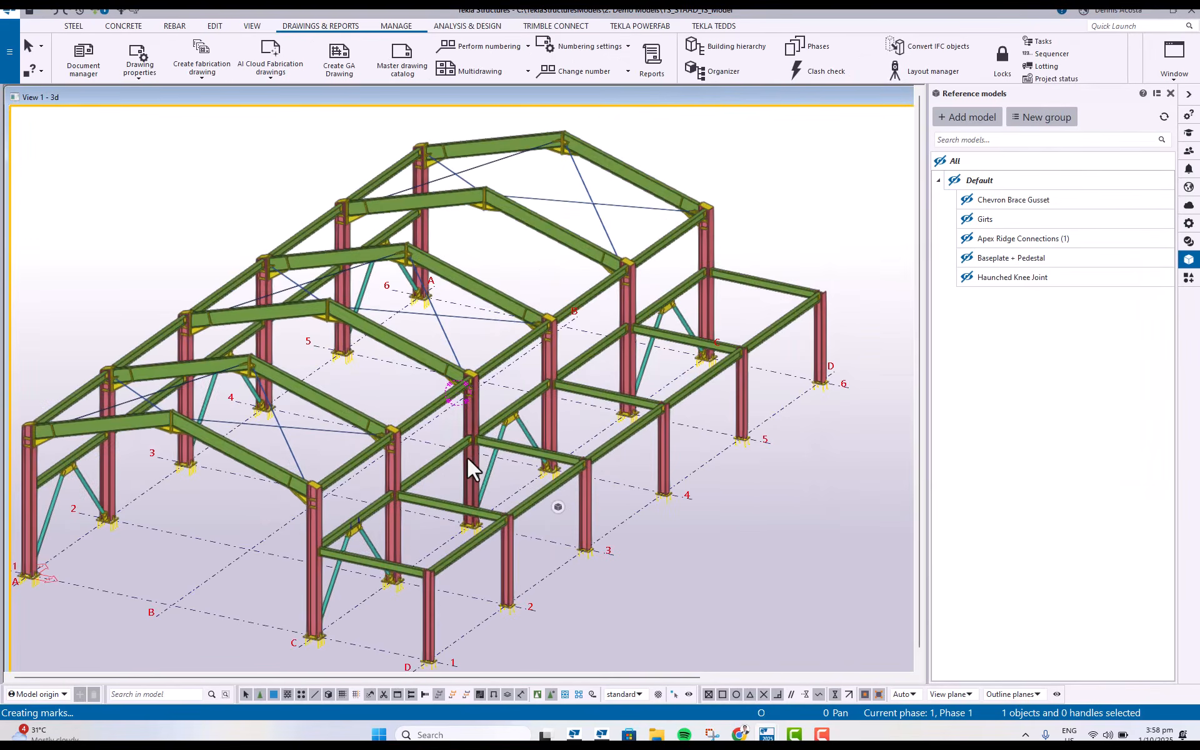
pyautogui.scroll(-3, 541, 468)
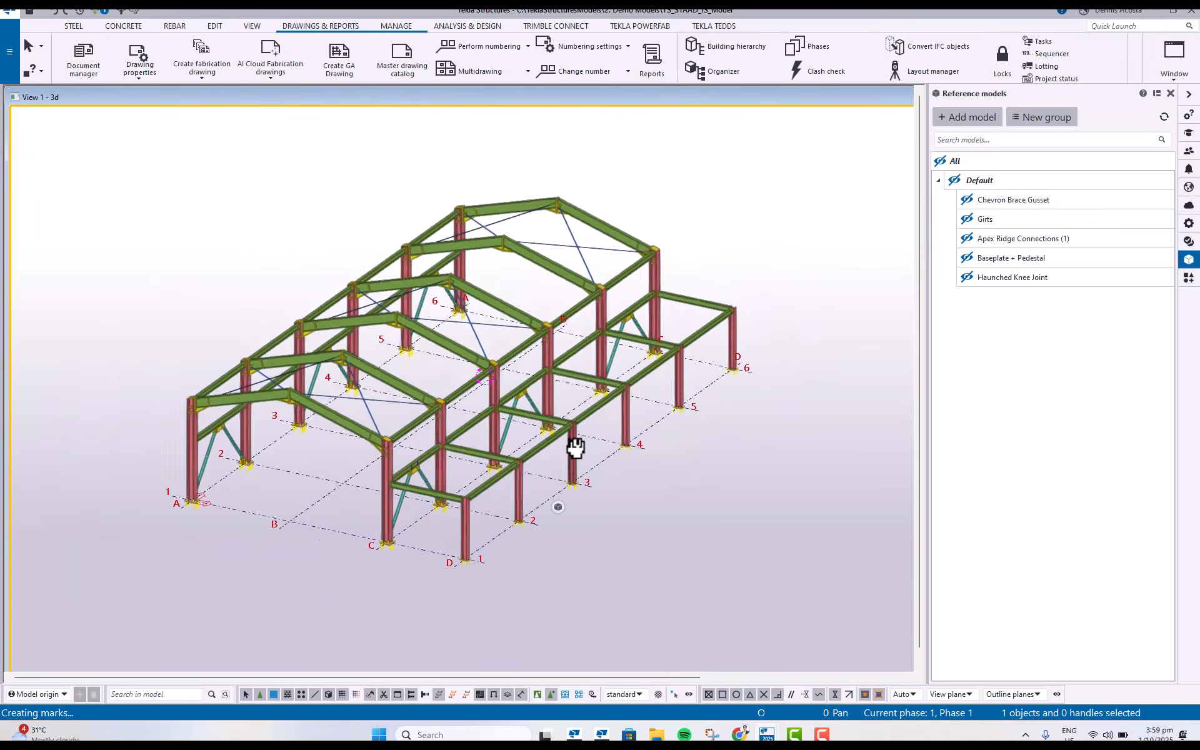
pyautogui.moveTo(575, 447)
pyautogui.mouseDown(button='middle')
pyautogui.moveTo(563, 460)
pyautogui.moveTo(592, 447)
pyautogui.mouseUp(button='middle')
pyautogui.scroll(2, 580, 462)
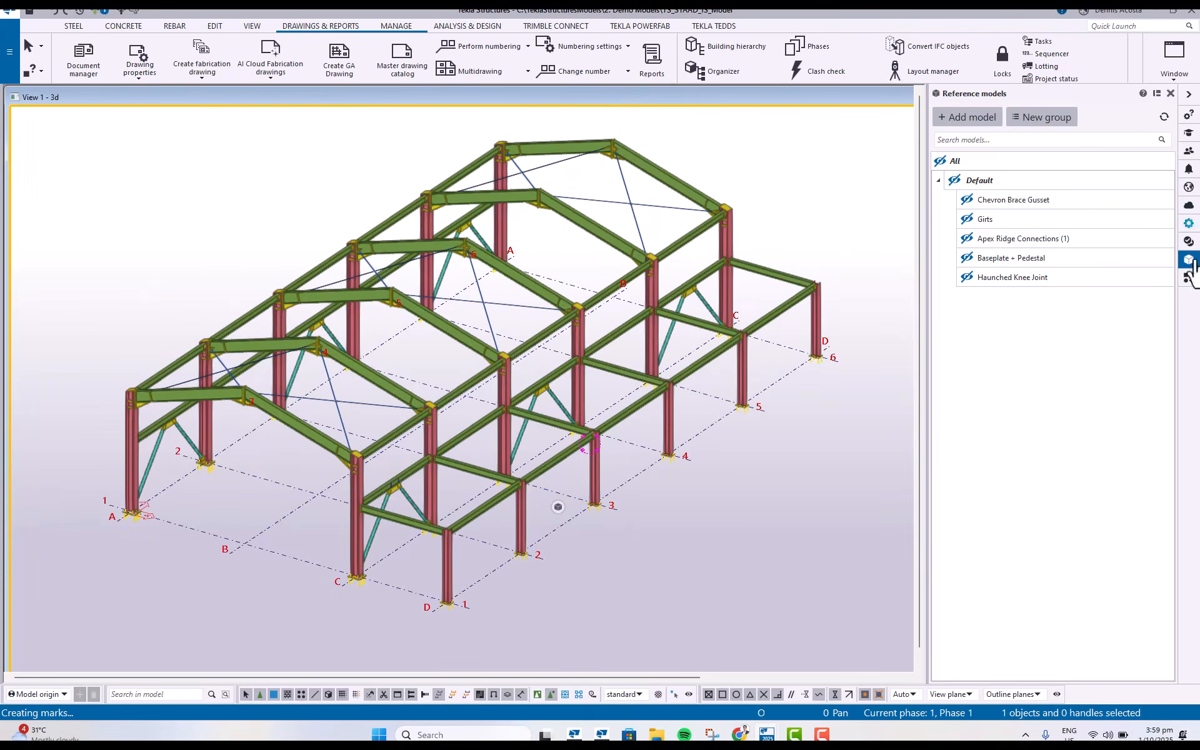
# Search the component catalog for railing and start Stanchions - Railings - Kick plates (S86) with the standard properties.
pyautogui.click(1188, 279)
pyautogui.moveTo(964, 132); pyautogui.dragTo(913, 139)
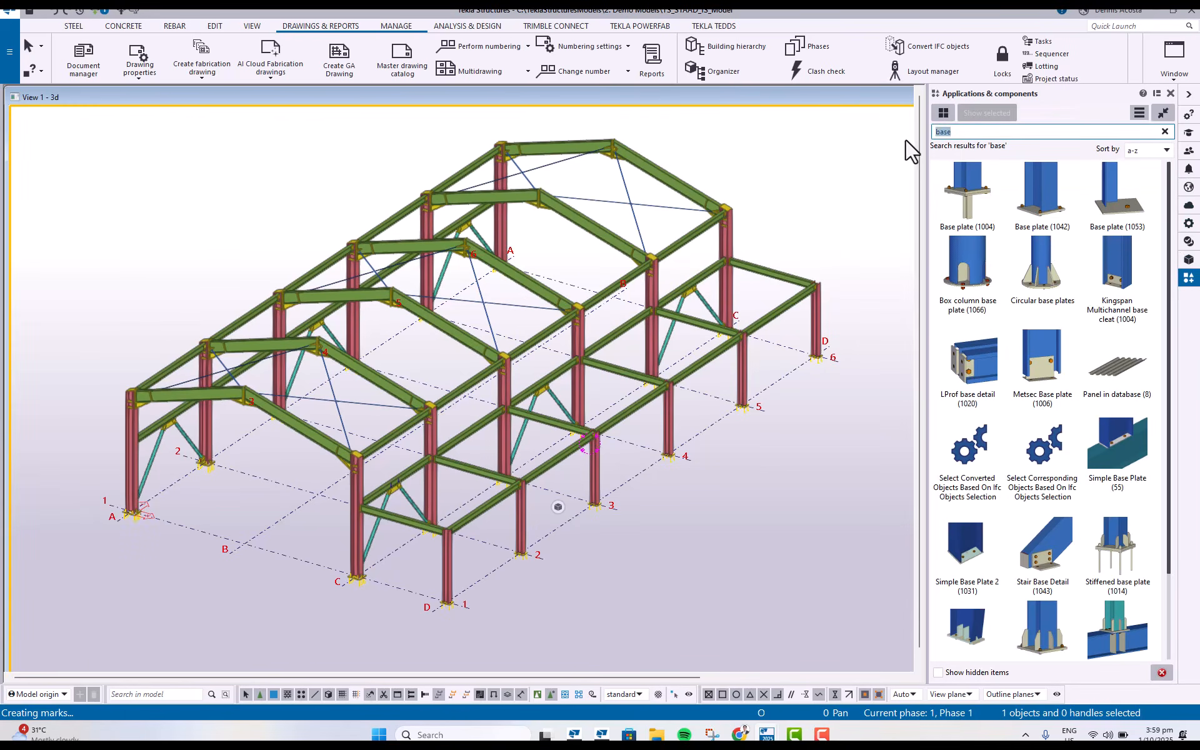
pyautogui.write('han')
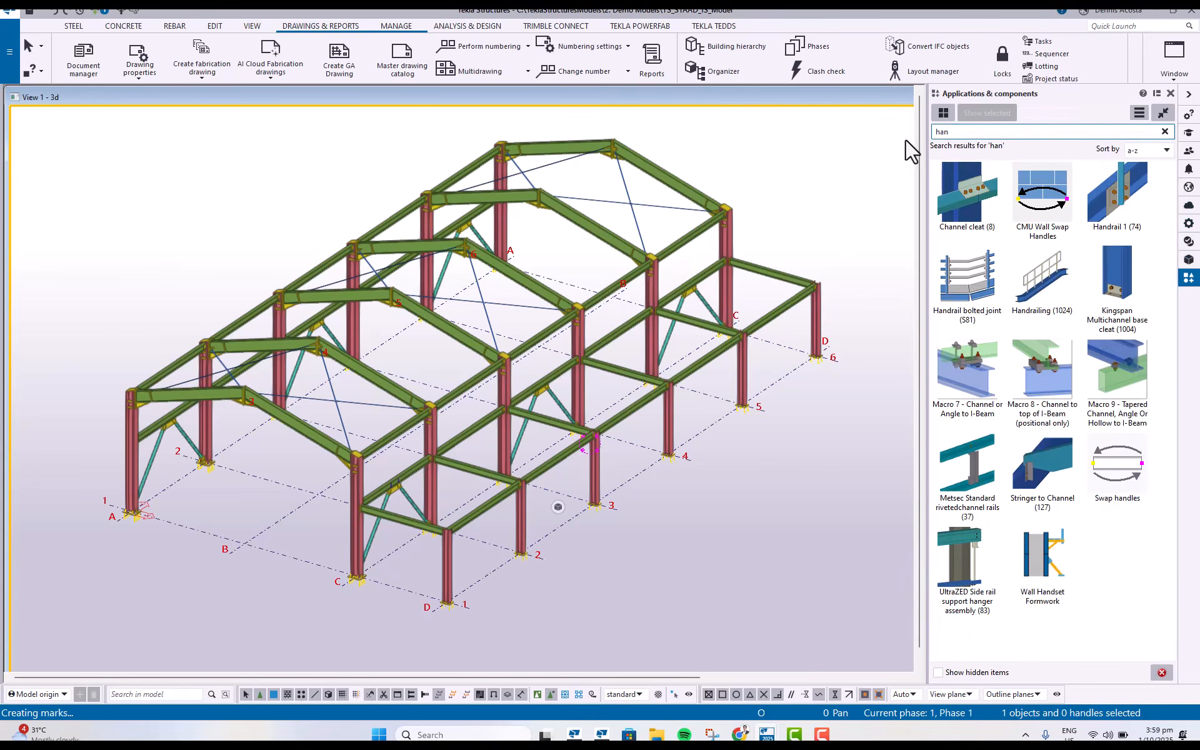
pyautogui.press('BackSpace')
pyautogui.press('BackSpace')
pyautogui.press('BackSpace')
pyautogui.write('railing')
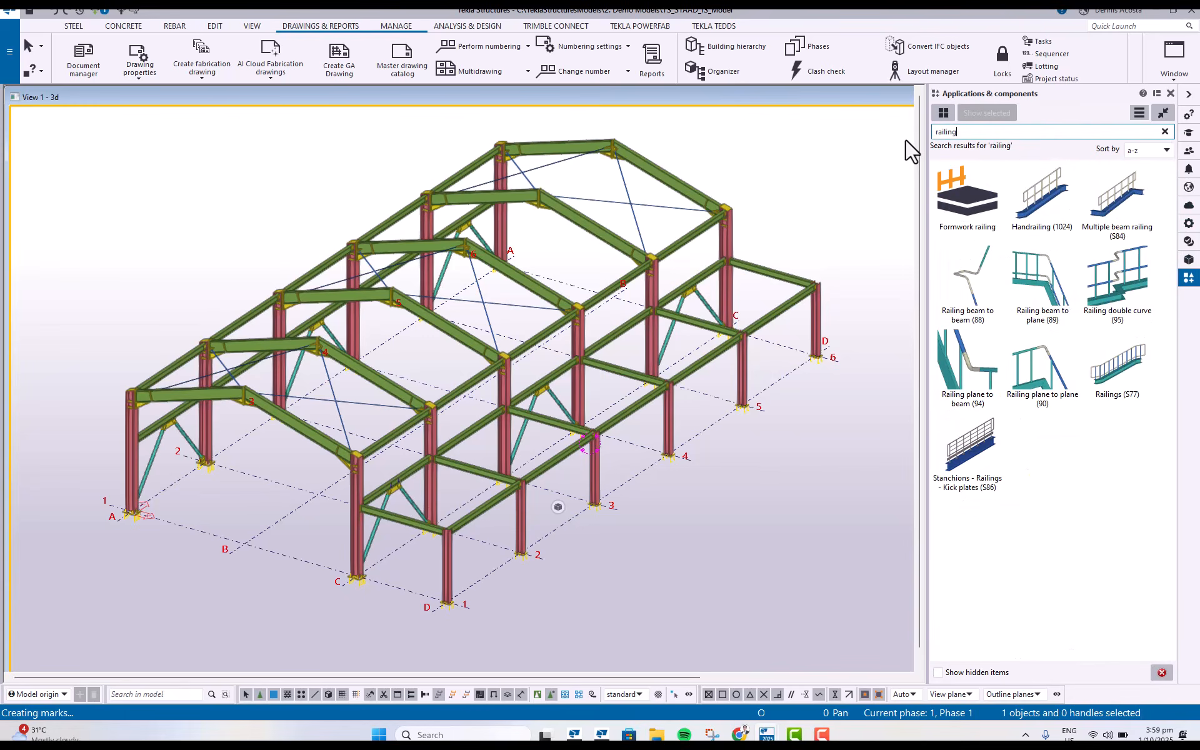
pyautogui.click(976, 465)
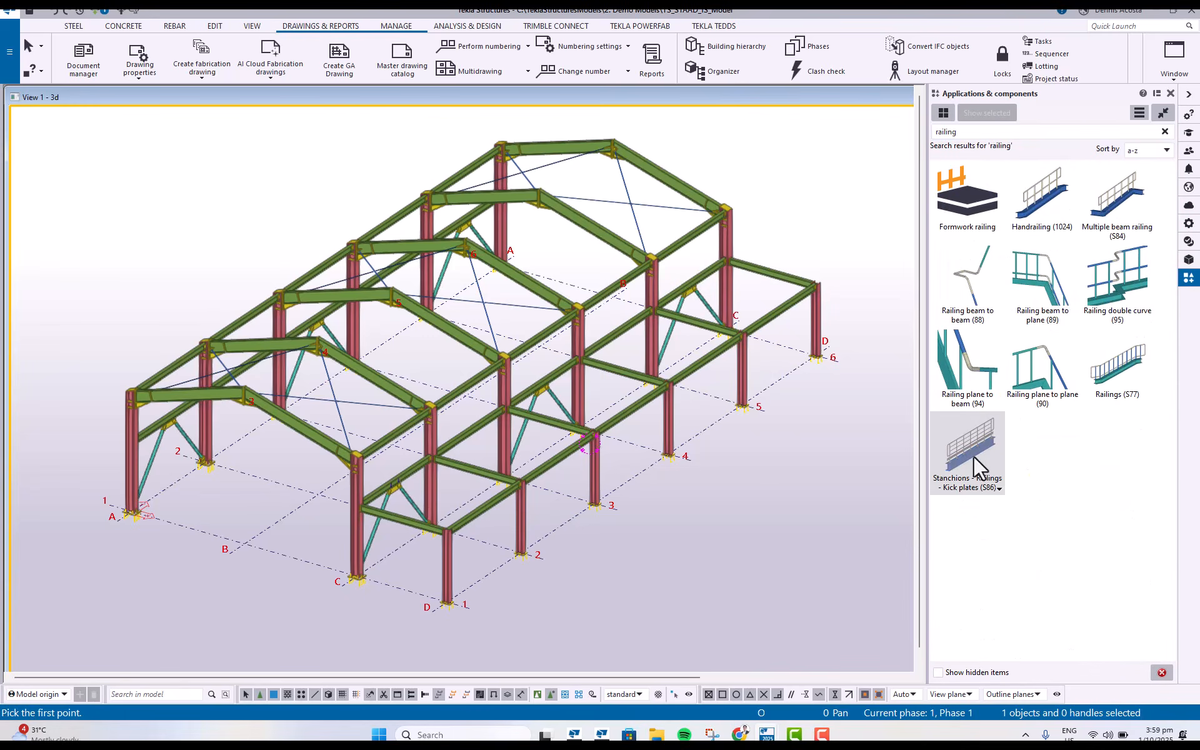
pyautogui.doubleClick(969, 463)
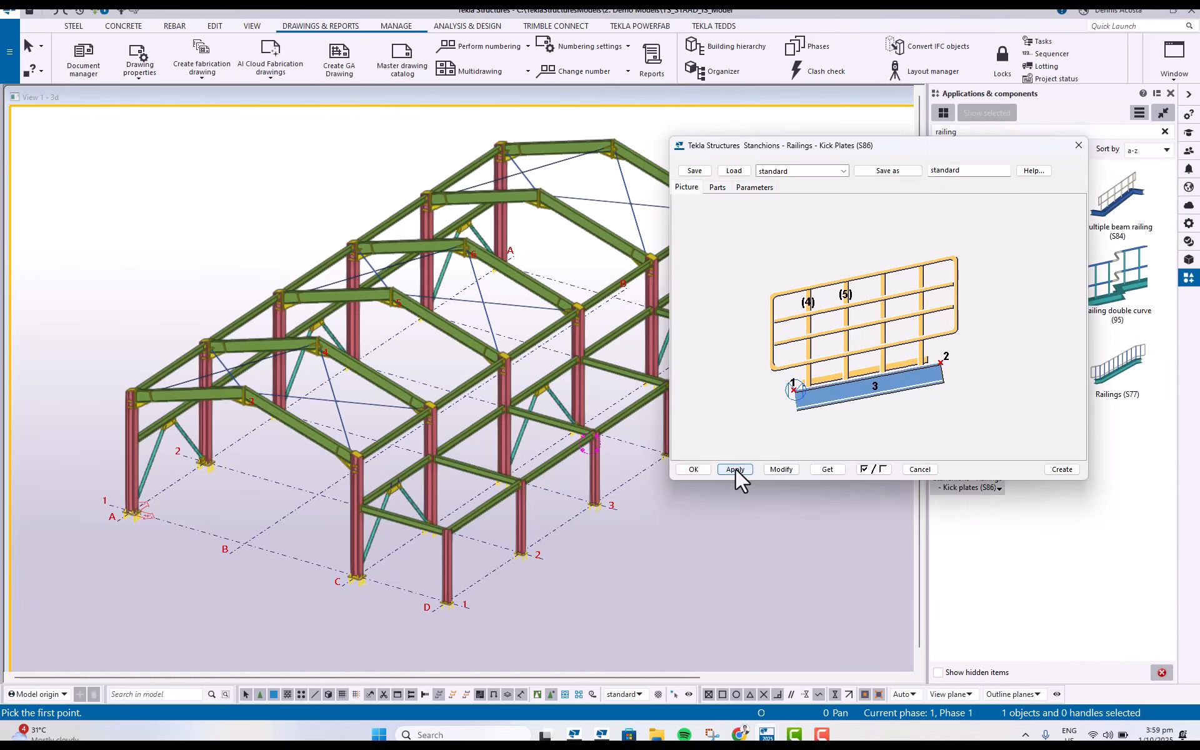
pyautogui.click(698, 468)
# Place the railing on the LVL_1 edge beams along grid line D, running from grid 1 to grid 6.
pyautogui.scroll(6, 431, 522)
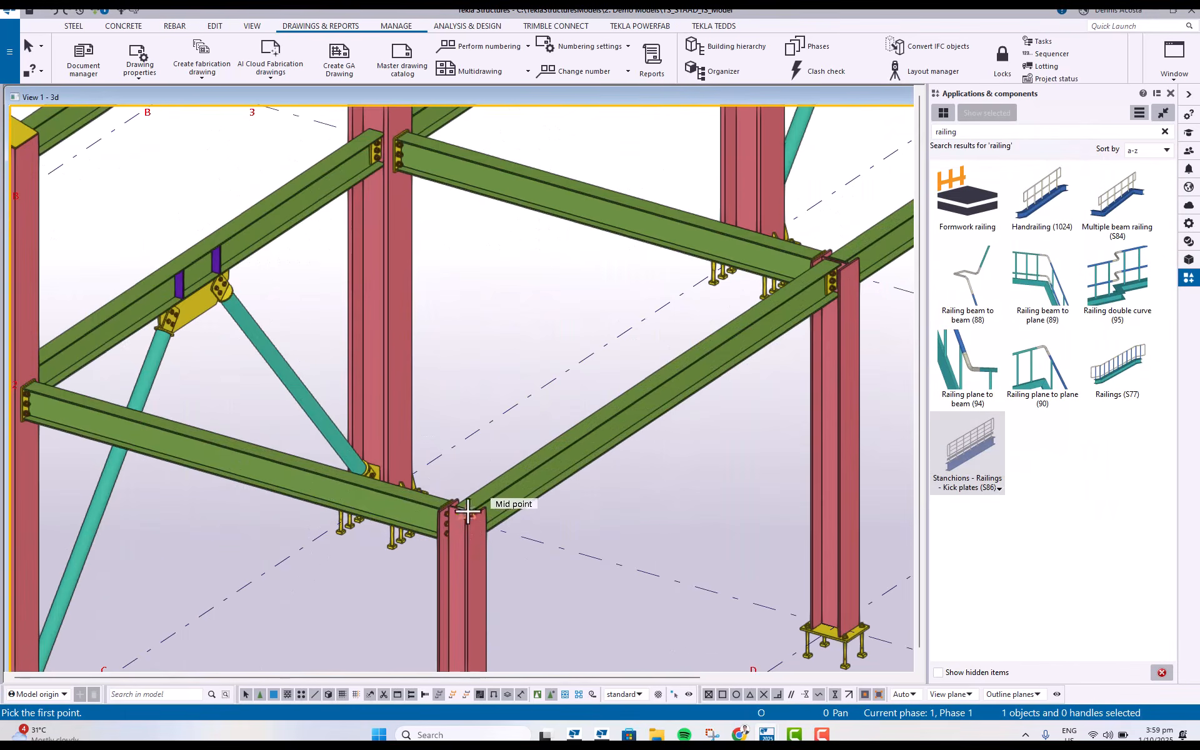
pyautogui.click(462, 509)
pyautogui.scroll(-5, 487, 500)
pyautogui.scroll(5, 696, 244)
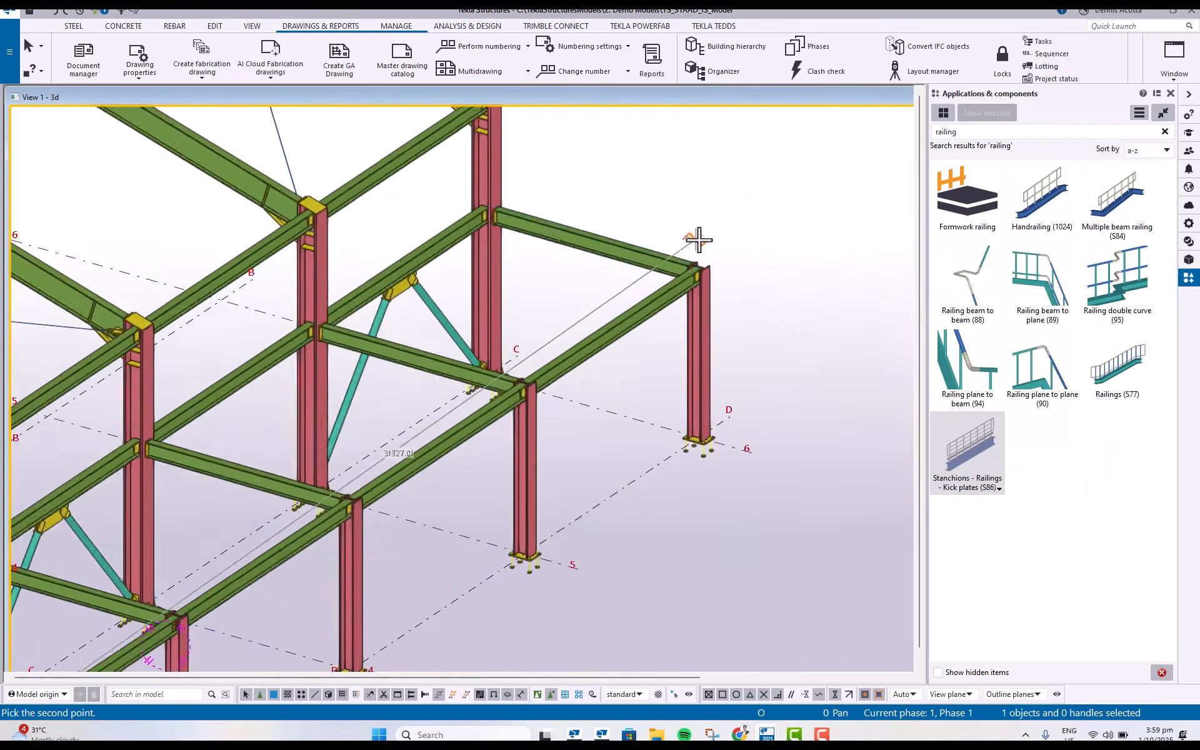
pyautogui.click(698, 279)
pyautogui.scroll(-5, 688, 312)
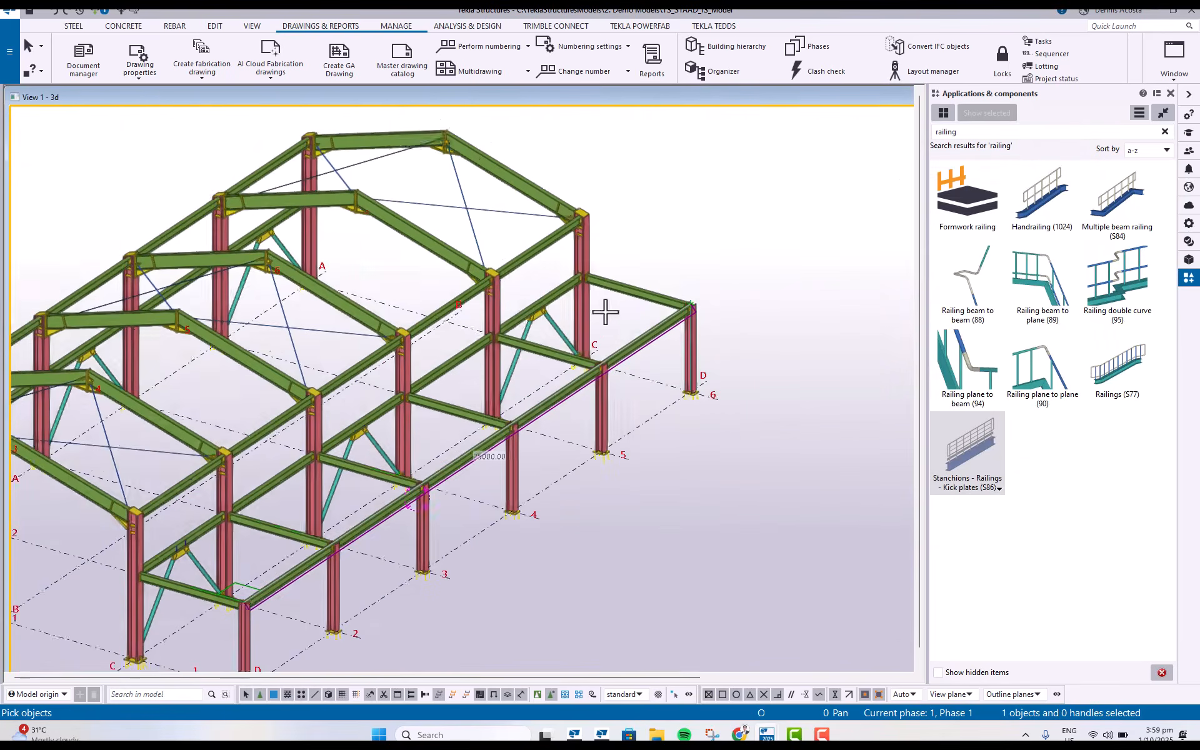
pyautogui.scroll(3, 566, 332)
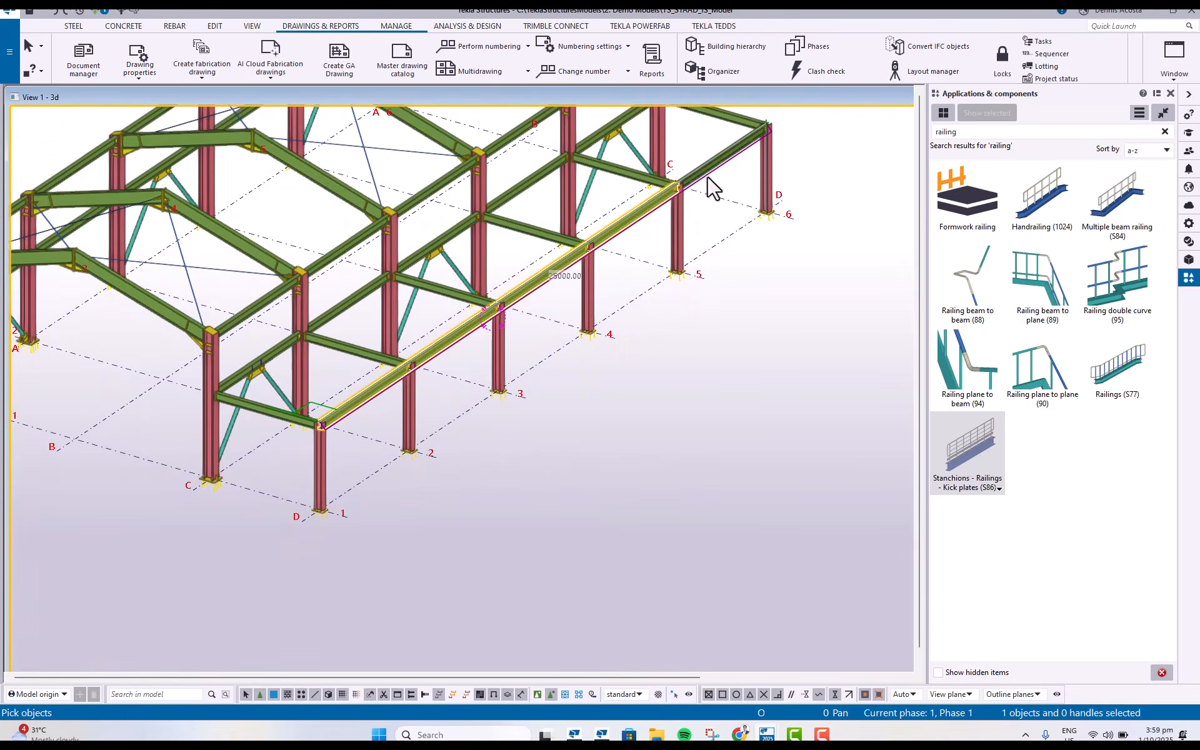
pyautogui.click(385, 386)
pyautogui.scroll(5, 424, 371)
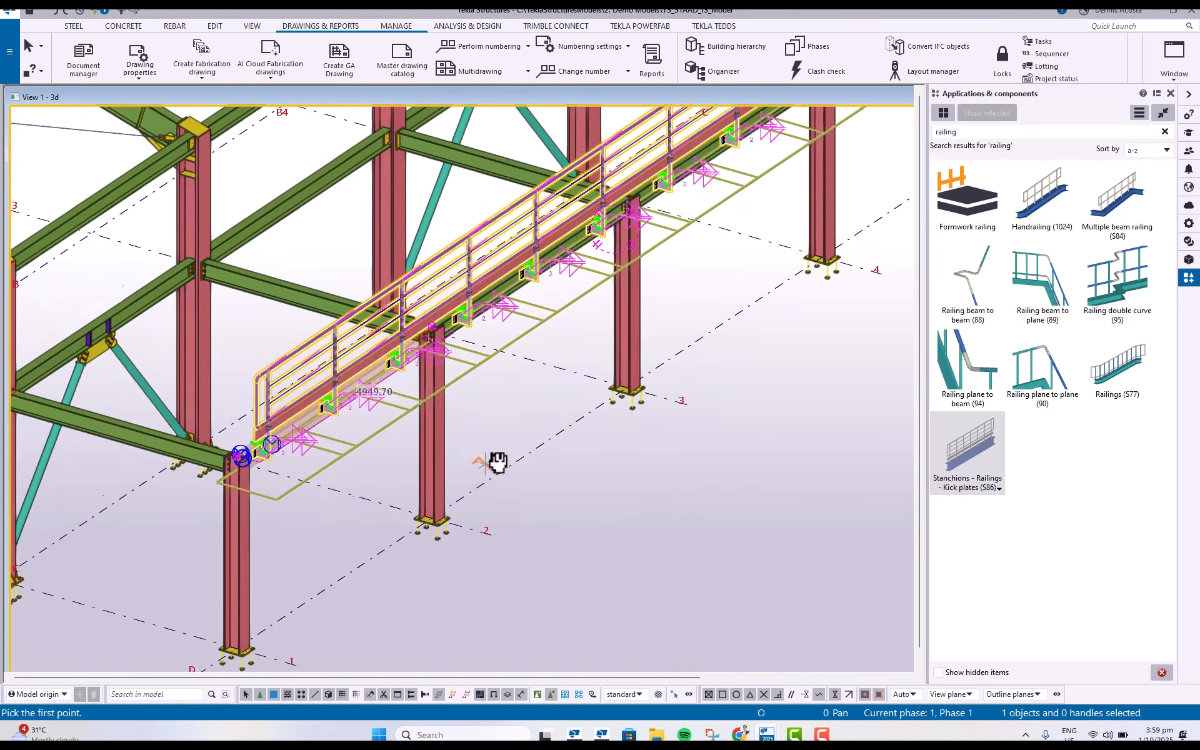
# Inspect the new railing and its stanchion brackets along grid line D and end the railing command.
pyautogui.scroll(10, 407, 438)
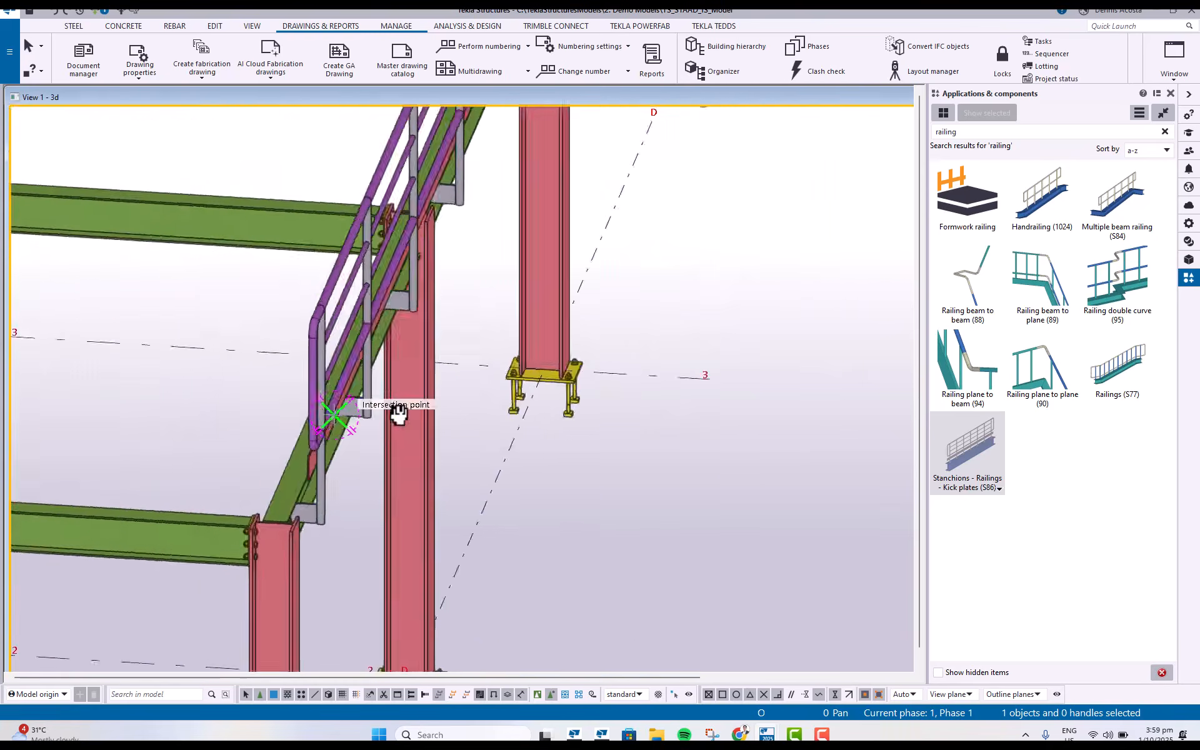
pyautogui.scroll(-5, 574, 397)
pyautogui.moveTo(525, 351); pyautogui.dragTo(347, 397, button='middle')
pyautogui.scroll(-5, 400, 400)
pyautogui.rightClick(766, 216)
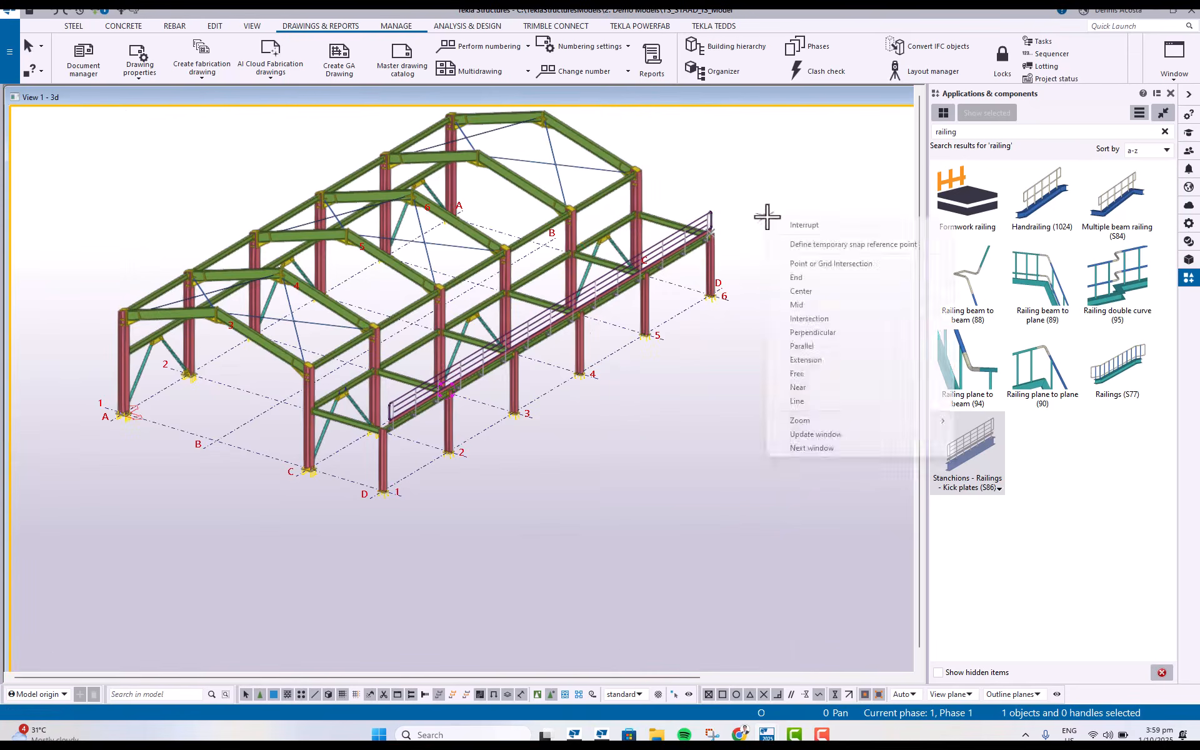
pyautogui.click(772, 229)
pyautogui.moveTo(469, 329); pyautogui.dragTo(487, 436, button='middle')
pyautogui.scroll(2, 542, 361)
pyautogui.scroll(-3, 500, 389)
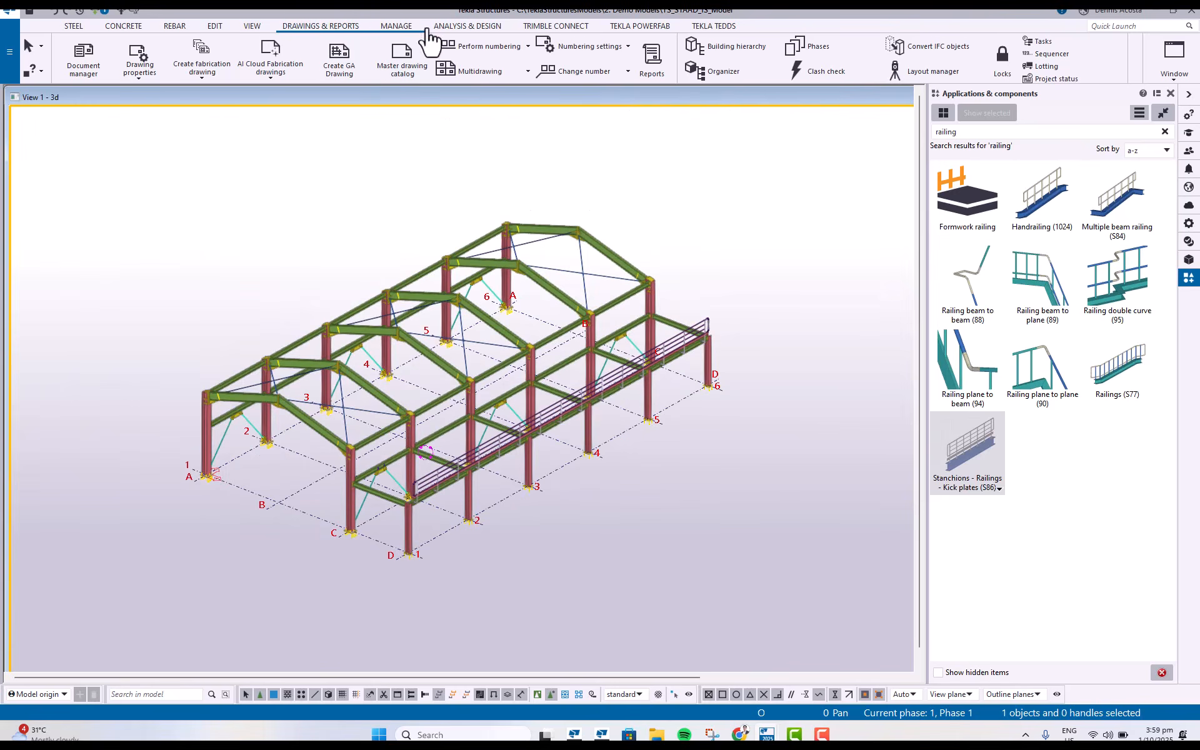
# Run numbering on the model with a preview and assign the new numbers.
pyautogui.click(527, 45)
pyautogui.click(481, 139)
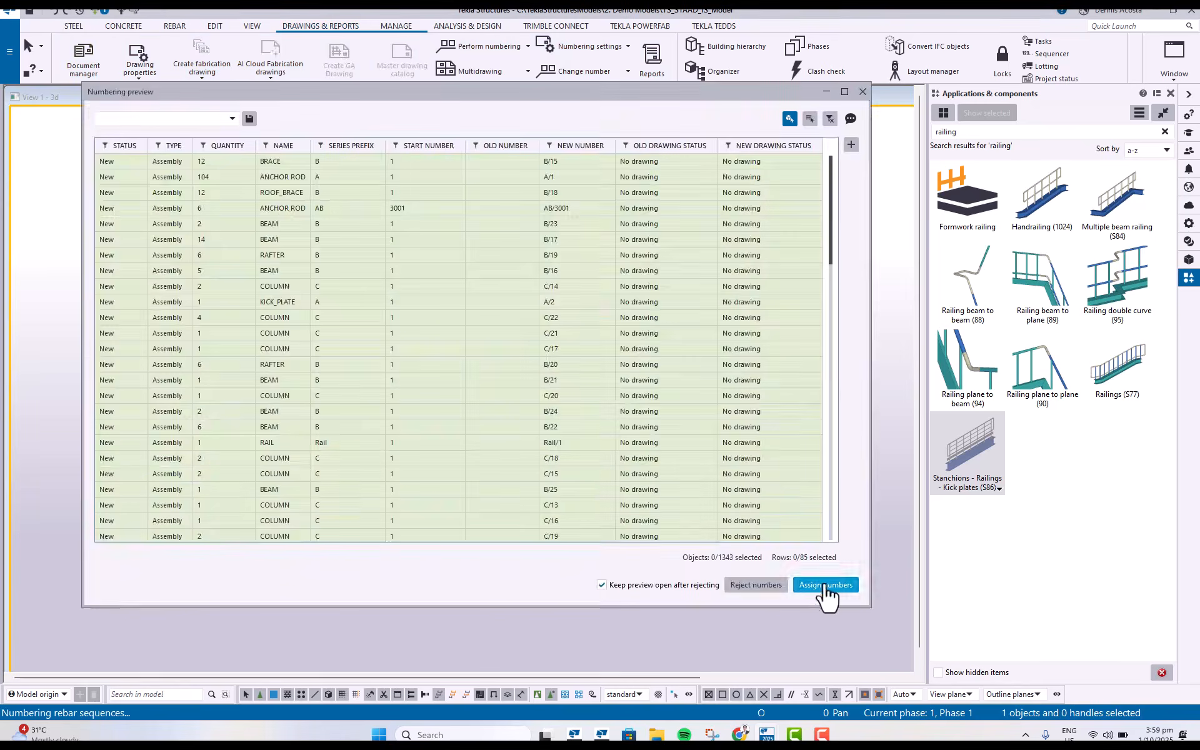
pyautogui.click(825, 585)
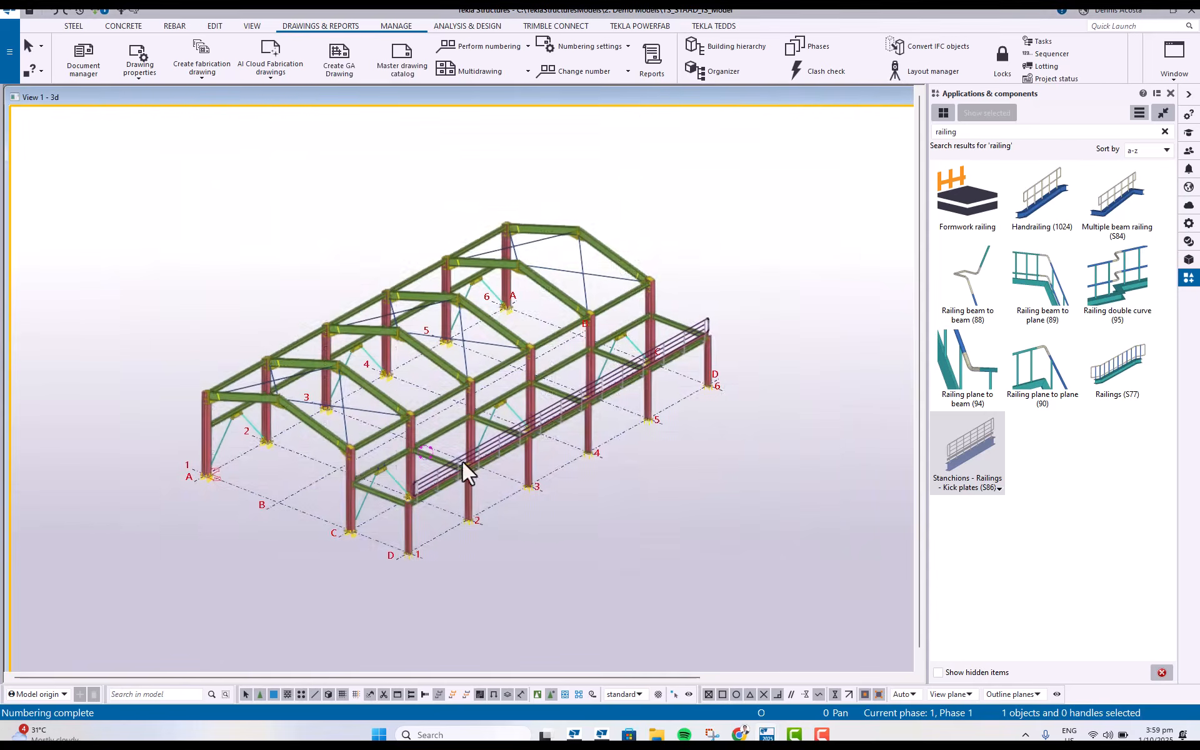
pyautogui.moveTo(375, 469); pyautogui.dragTo(405, 450, button='middle')
pyautogui.scroll(6, 419, 434)
pyautogui.scroll(-4, 380, 462)
pyautogui.scroll(-4, 406, 440)
pyautogui.scroll(4, 402, 437)
pyautogui.scroll(-3, 404, 450)
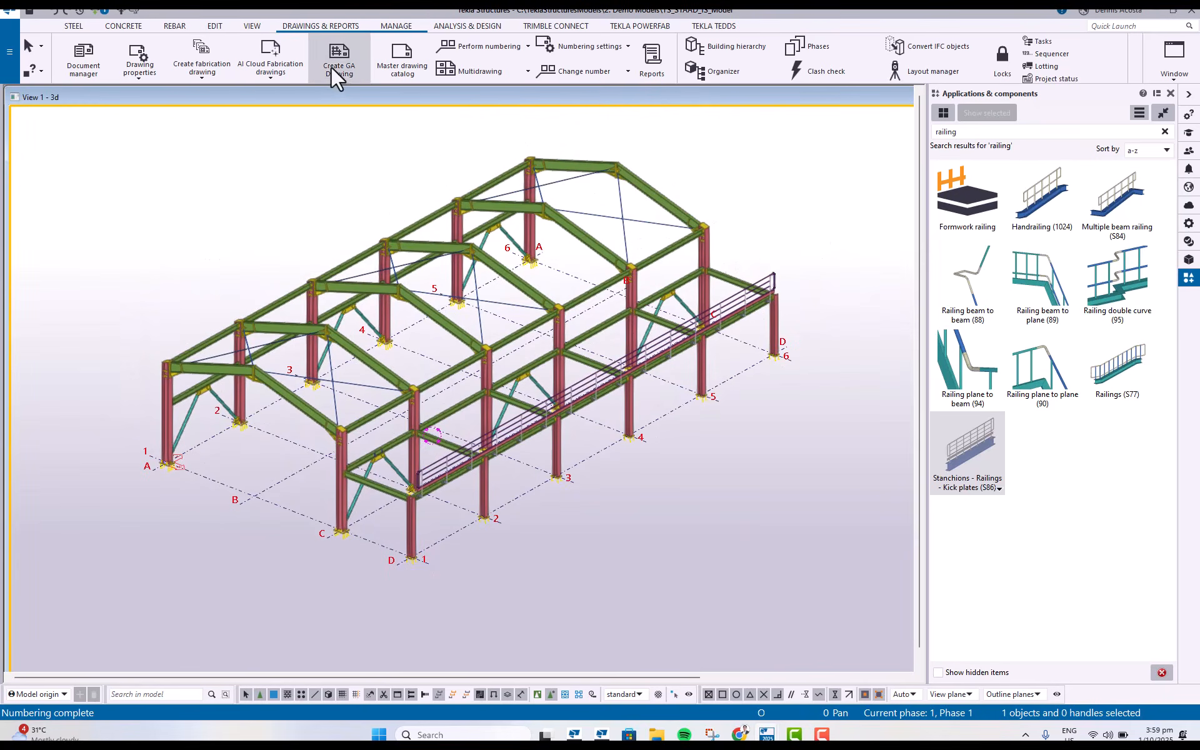
# Start a general arrangement drawing with views 3d, Grid 1, Grid A and Plan LVL_1, and have the drawing open on creation.
pyautogui.click(332, 66)
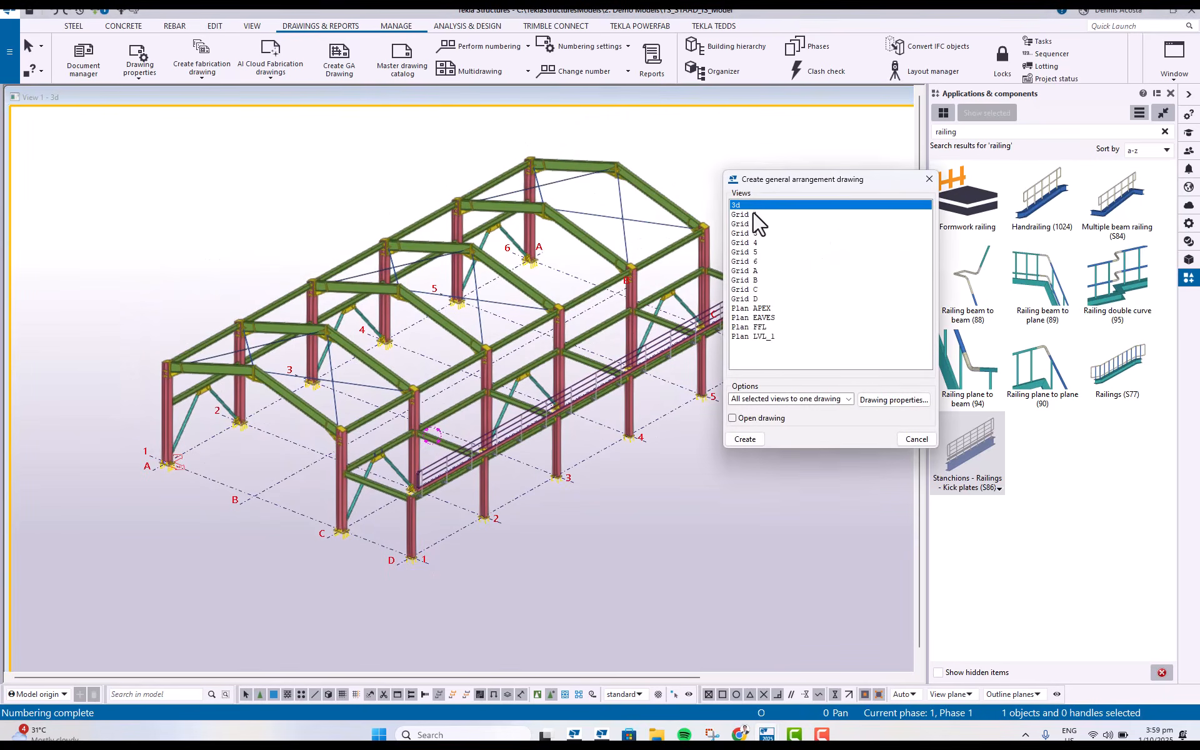
pyautogui.keyDown('ctrl'); pyautogui.click(753, 214); pyautogui.keyUp('ctrl')
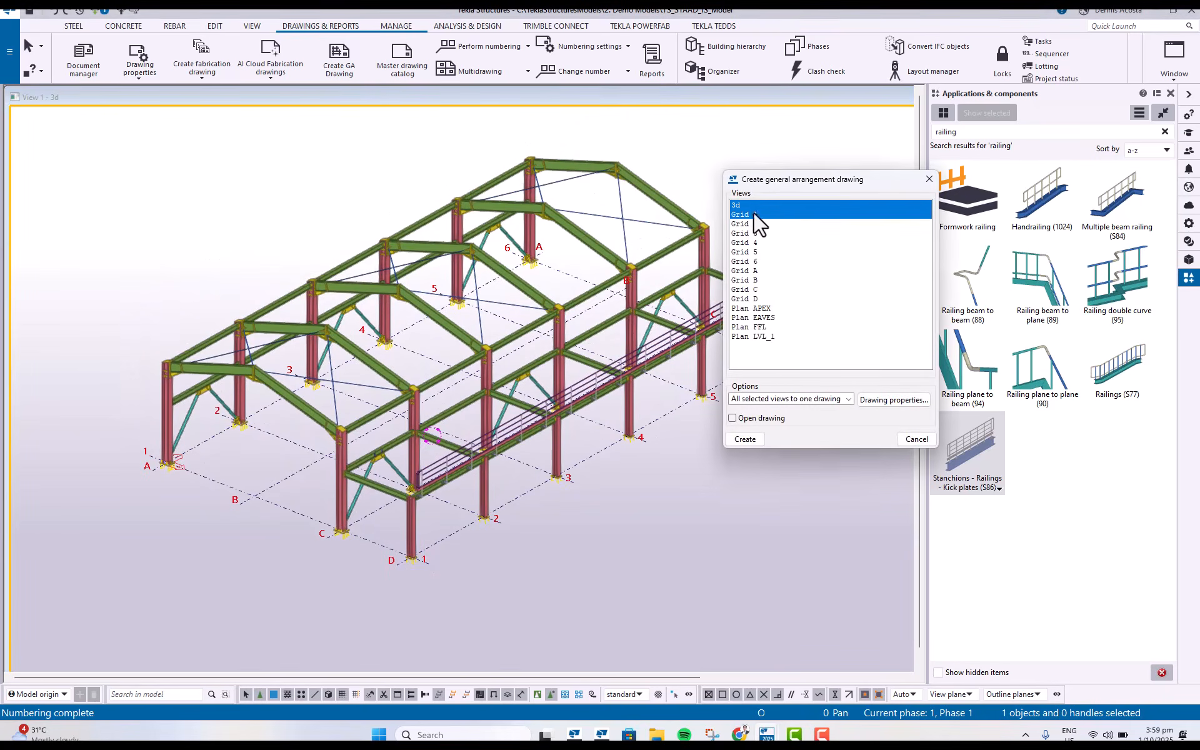
pyautogui.keyDown('ctrl'); pyautogui.click(774, 338); pyautogui.keyUp('ctrl')
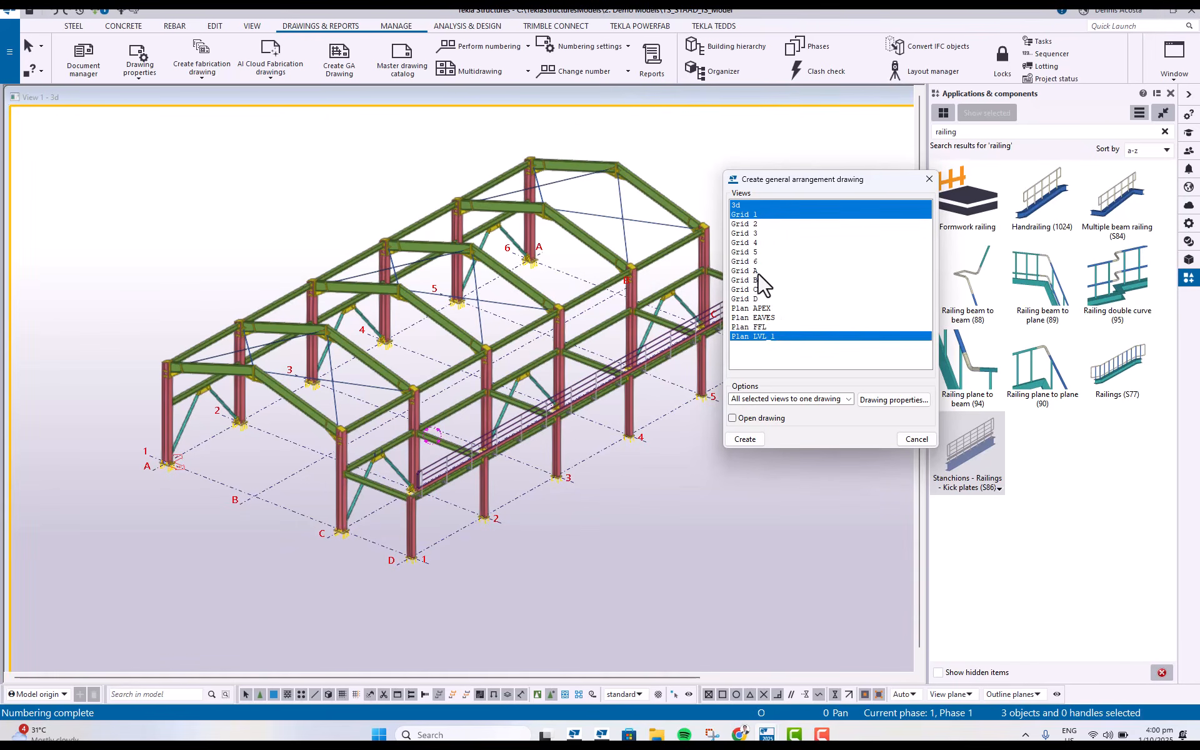
pyautogui.keyDown('ctrl'); pyautogui.click(756, 270); pyautogui.keyUp('ctrl')
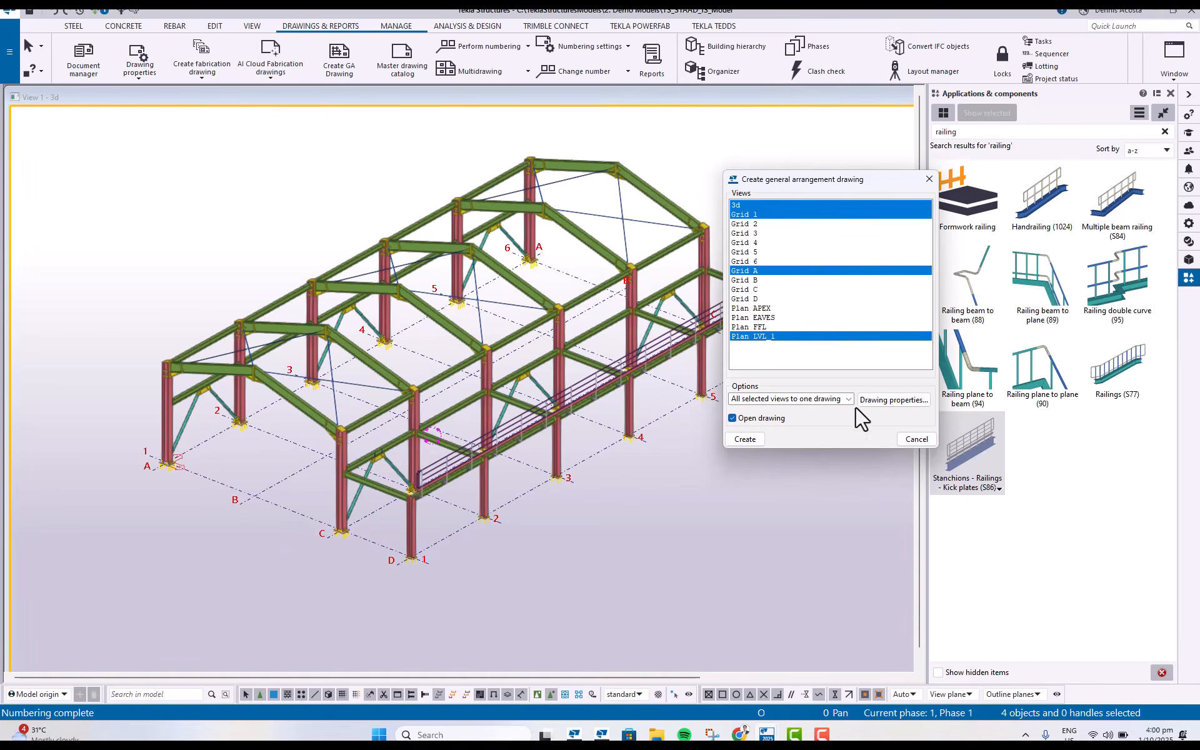
# Load the 2-Erection Steel settings into the general arrangement drawing properties and accept them.
pyautogui.click(888, 401)
pyautogui.click(731, 126)
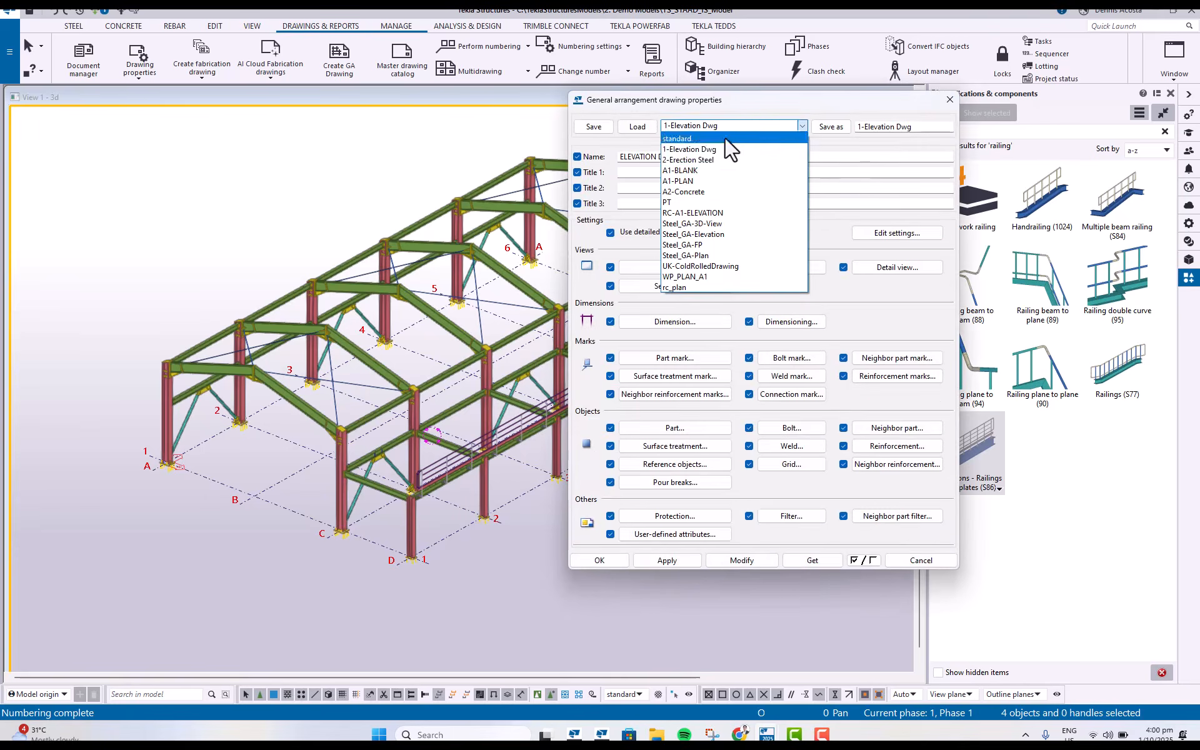
pyautogui.click(702, 159)
pyautogui.click(644, 127)
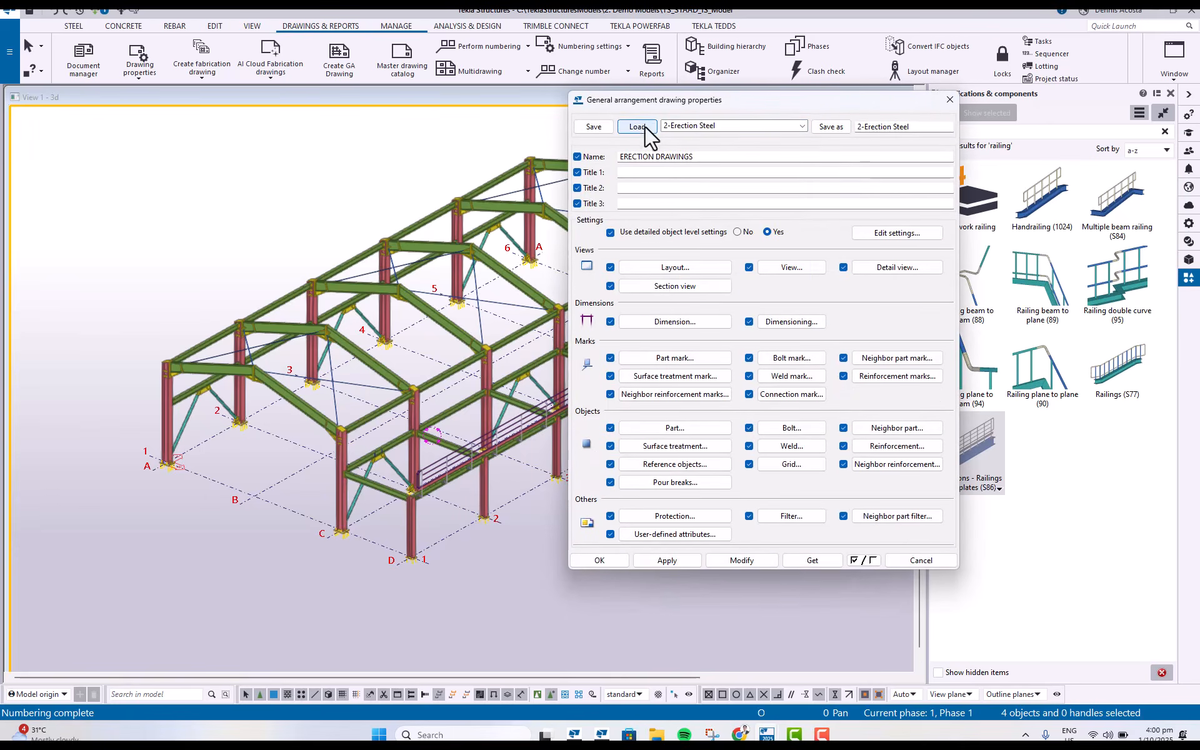
pyautogui.click(601, 560)
# Create the general arrangement drawing with the selected views on one sheet and maximize its window.
pyautogui.moveTo(820, 187); pyautogui.dragTo(991, 170)
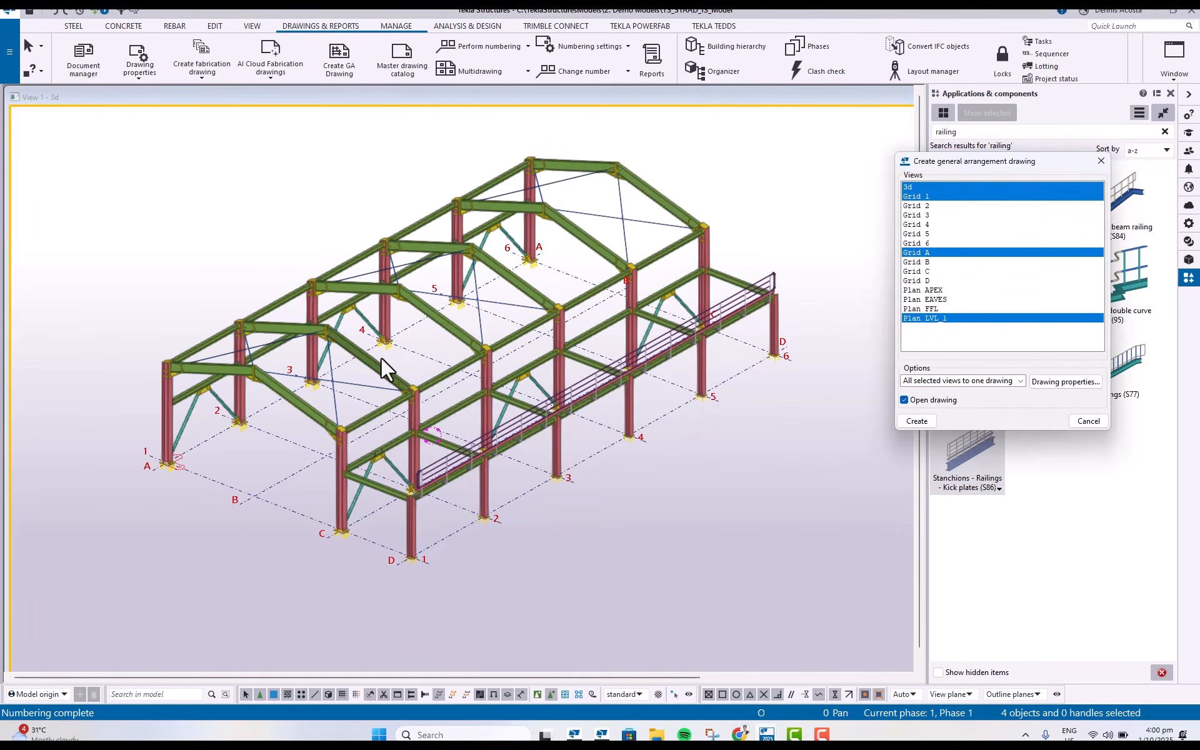
pyautogui.click(914, 420)
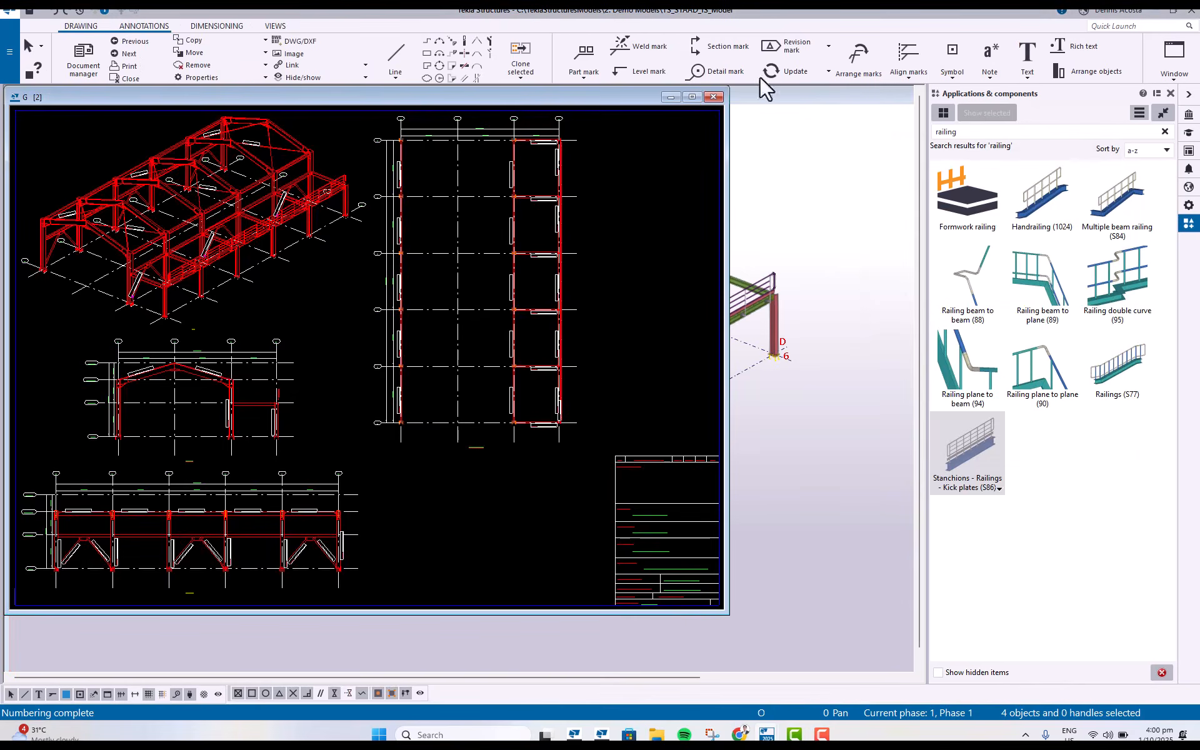
pyautogui.click(692, 97)
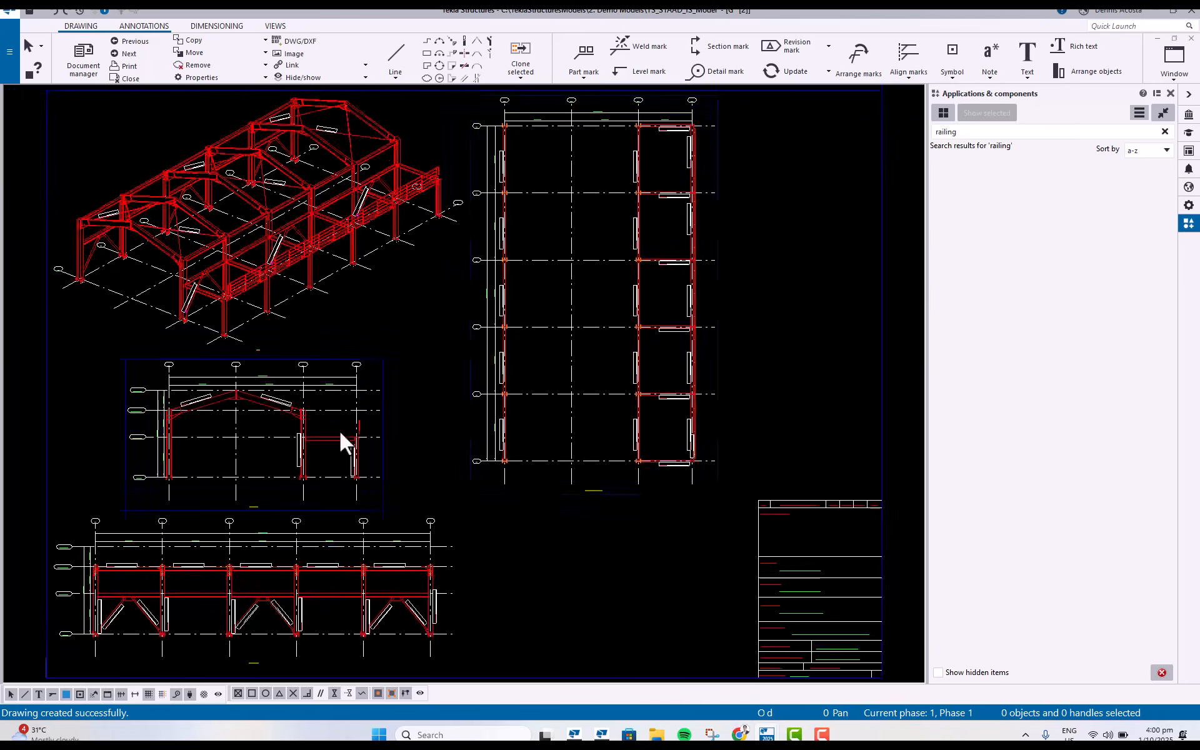
# Examine the part marks and dimensions in the Grid 1, Grid A, 3D and Plan LVL_1 views of the drawing.
pyautogui.scroll(10, 223, 428)
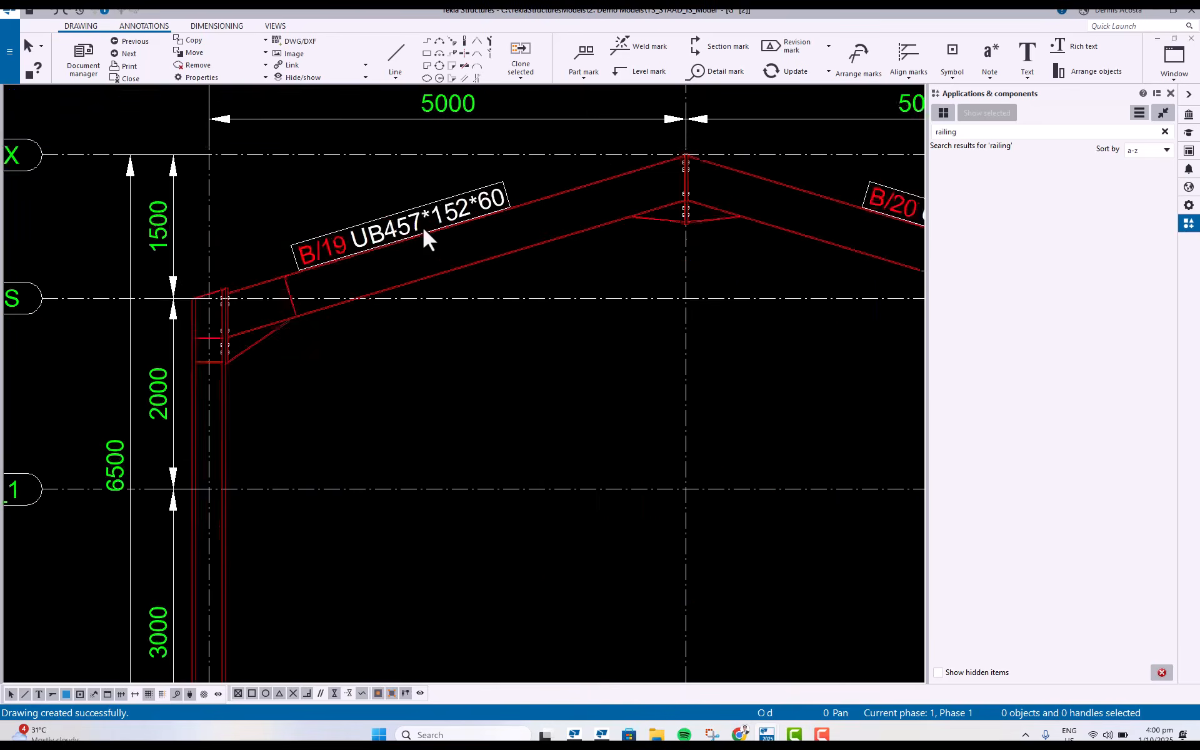
pyautogui.scroll(-5, 422, 230)
pyautogui.scroll(-3, 448, 350)
pyautogui.scroll(3, 456, 342)
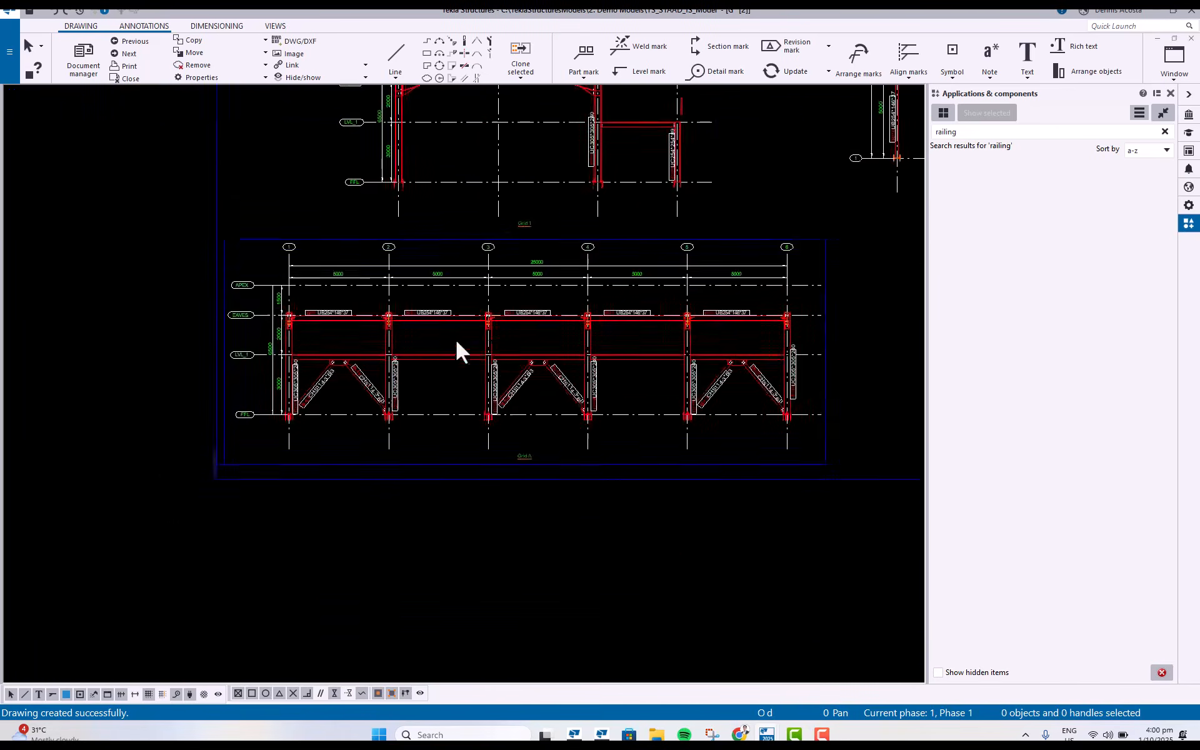
pyautogui.scroll(5, 456, 342)
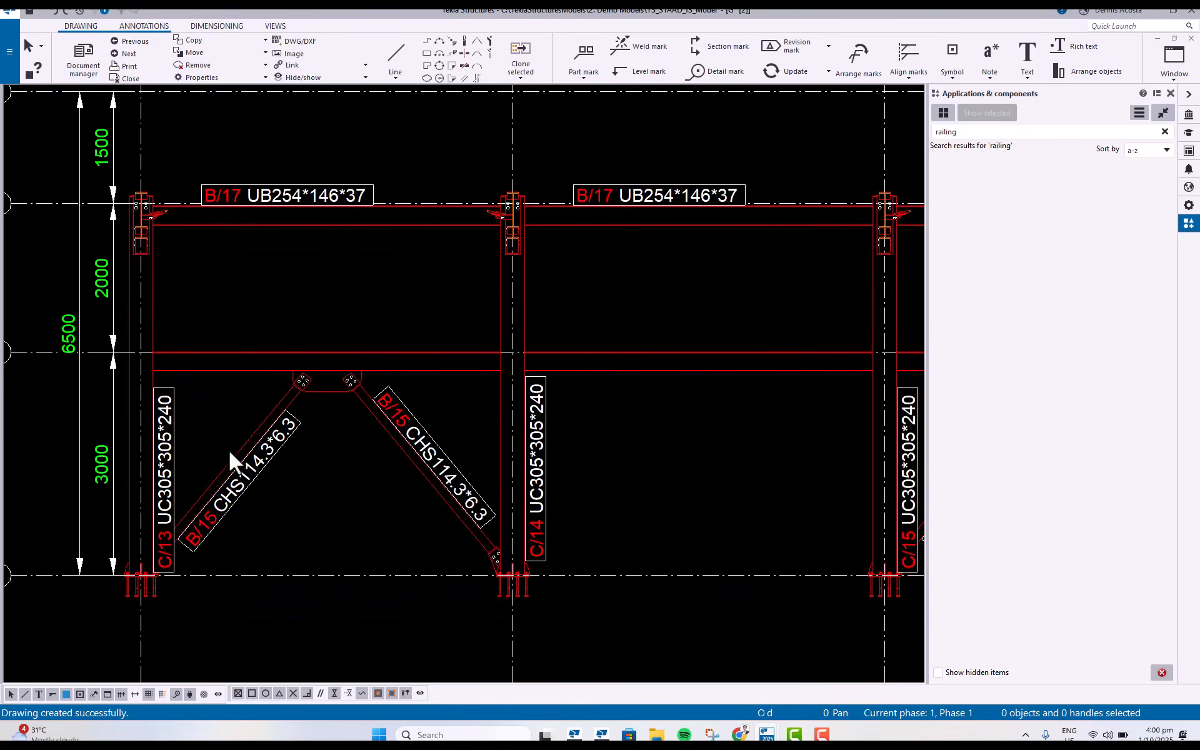
pyautogui.scroll(-8, 291, 402)
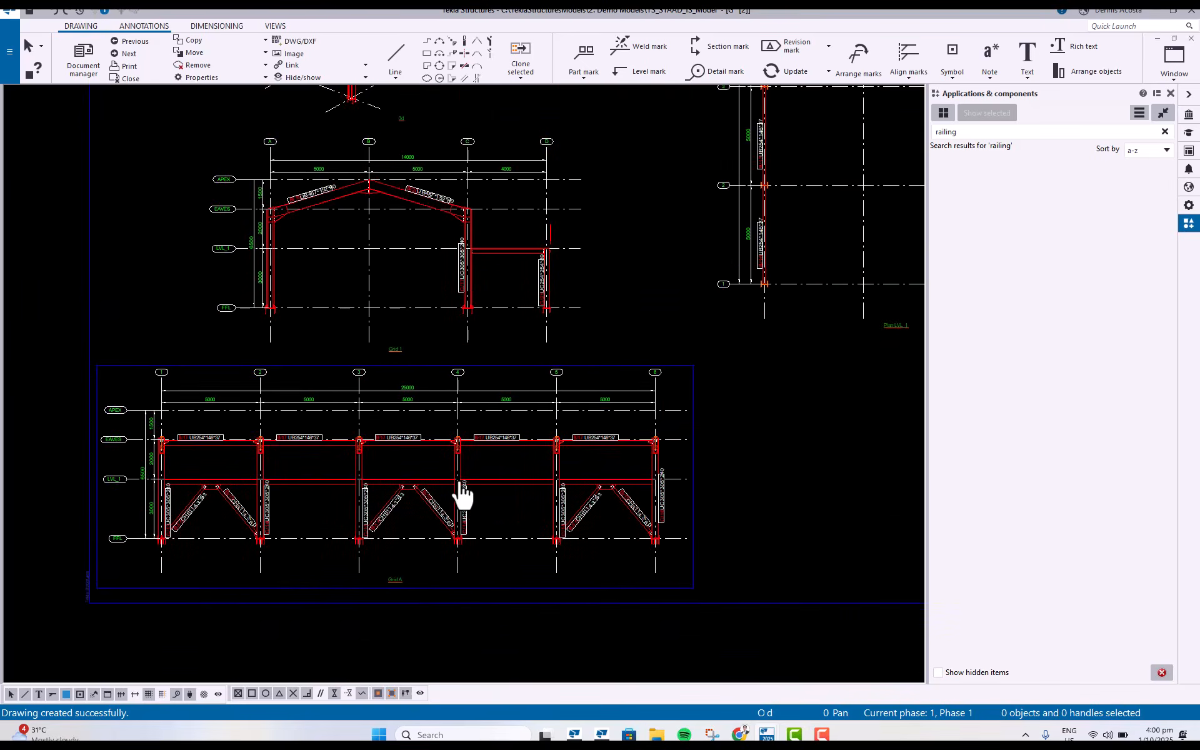
pyautogui.moveTo(460, 483); pyautogui.dragTo(227, 655, button='middle')
pyautogui.moveTo(550, 471); pyautogui.dragTo(421, 682, button='middle')
pyautogui.scroll(4, 401, 407)
pyautogui.scroll(-5, 398, 404)
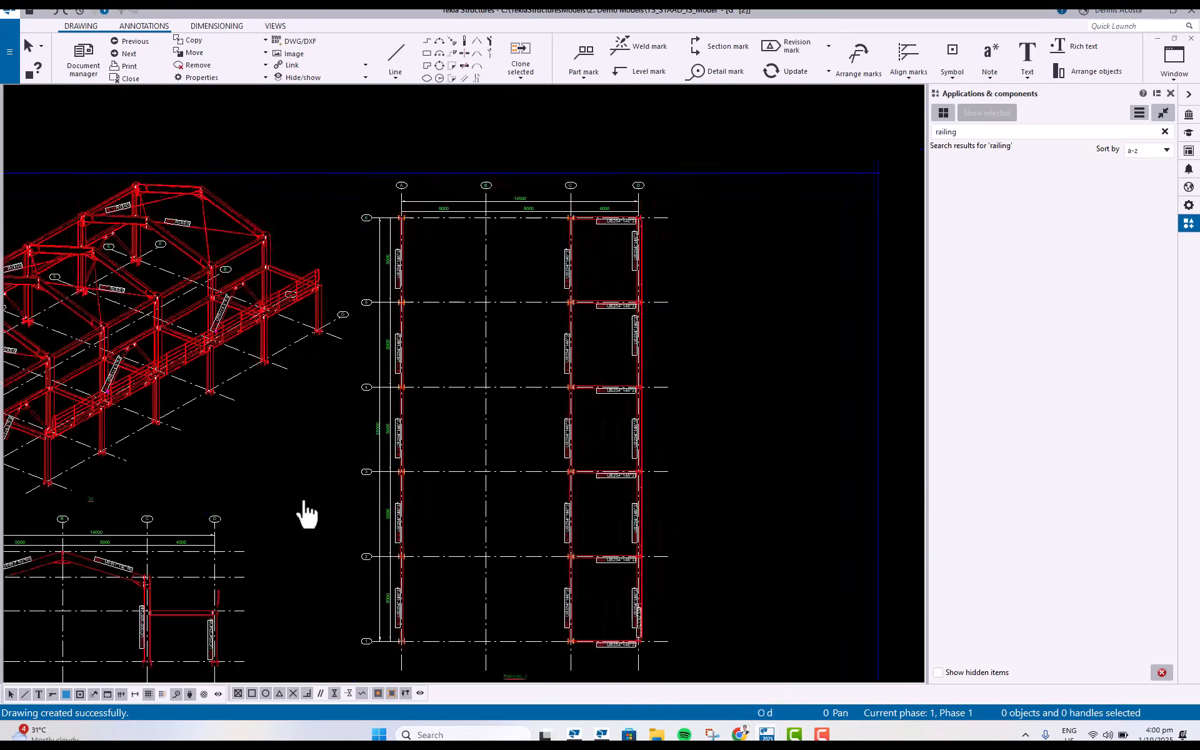
pyautogui.moveTo(306, 514); pyautogui.dragTo(431, 516, button='middle')
# Create a circular detail view of the grid C column base in the Grid 1 view and place it in the free area below Plan LVL_1.
pyautogui.scroll(8, 400, 396)
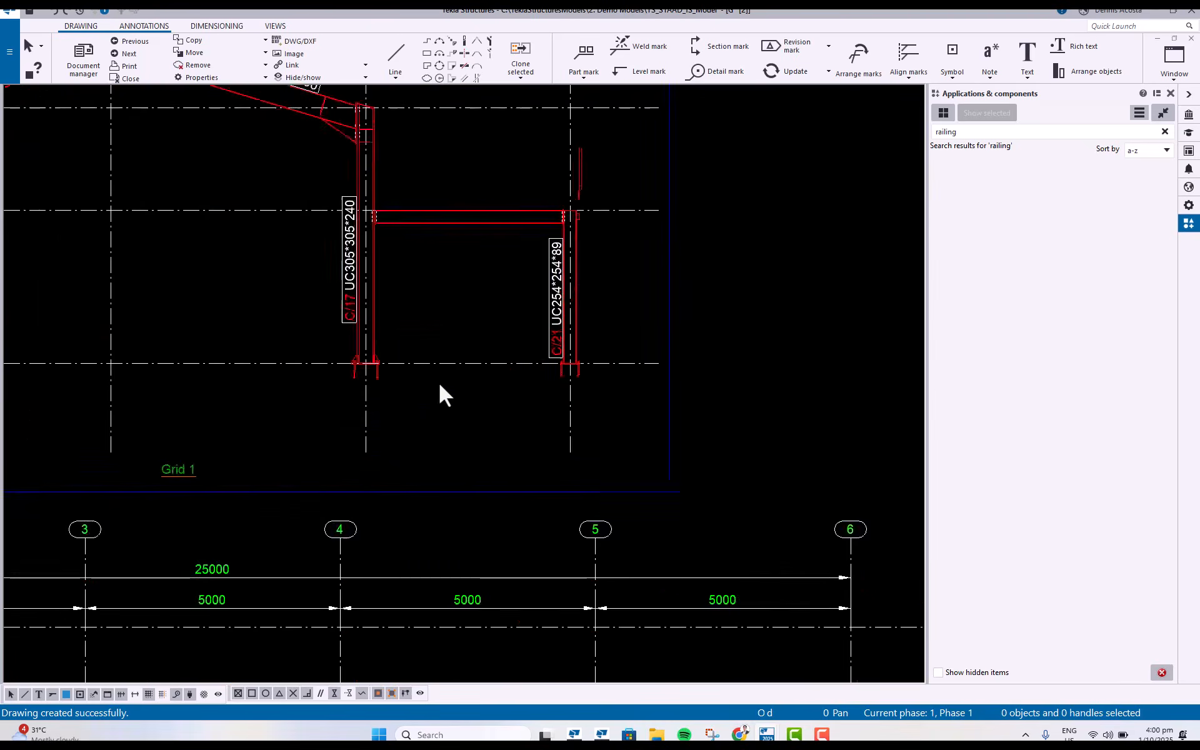
pyautogui.moveTo(348, 356); pyautogui.dragTo(380, 338, button='middle')
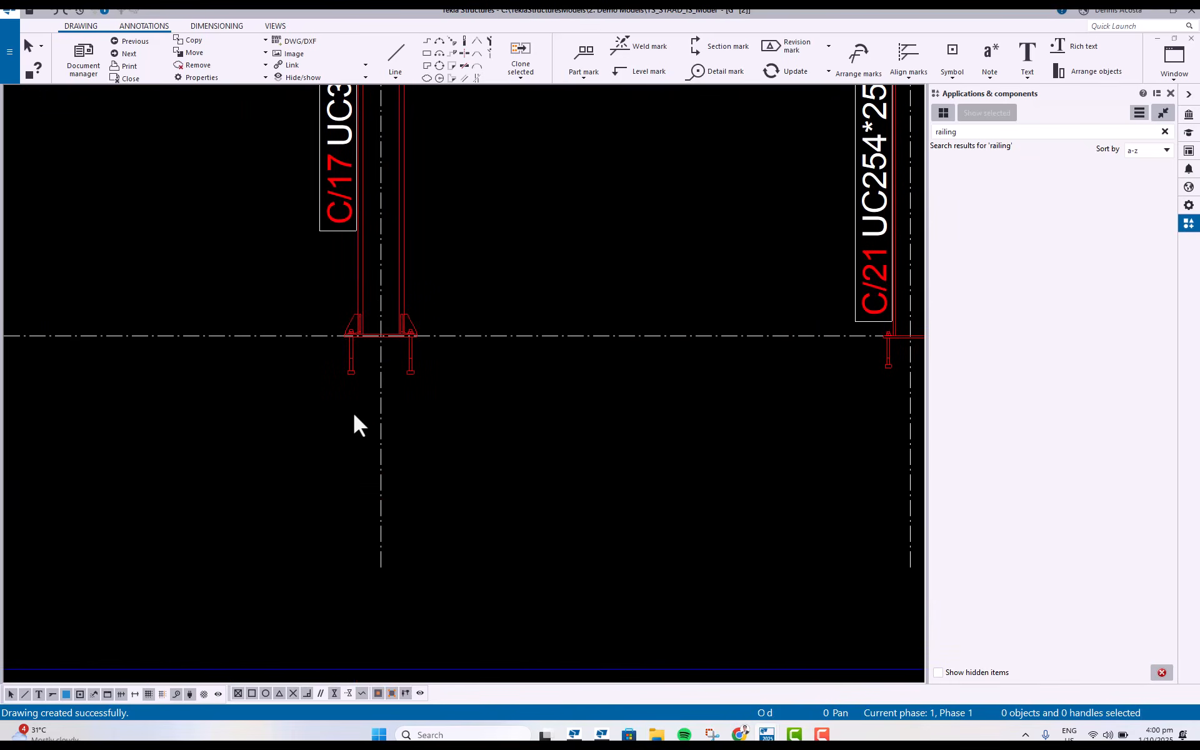
pyautogui.click(275, 26)
pyautogui.click(80, 60)
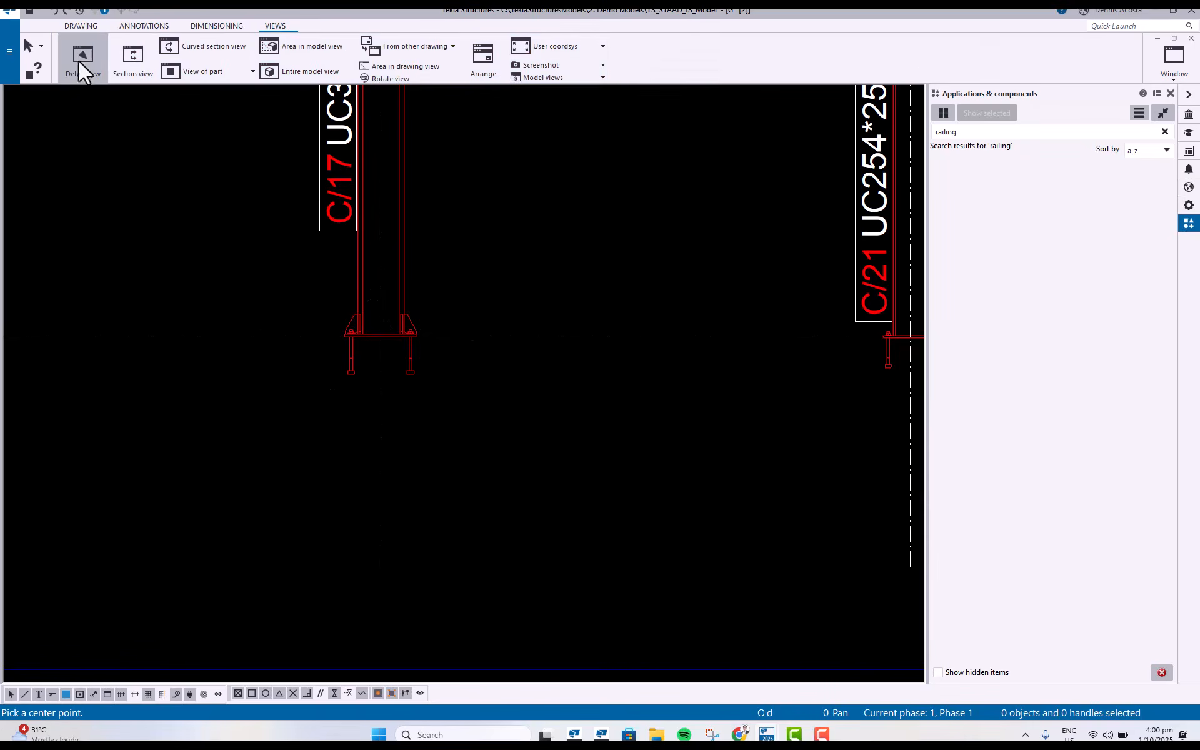
pyautogui.click(381, 337)
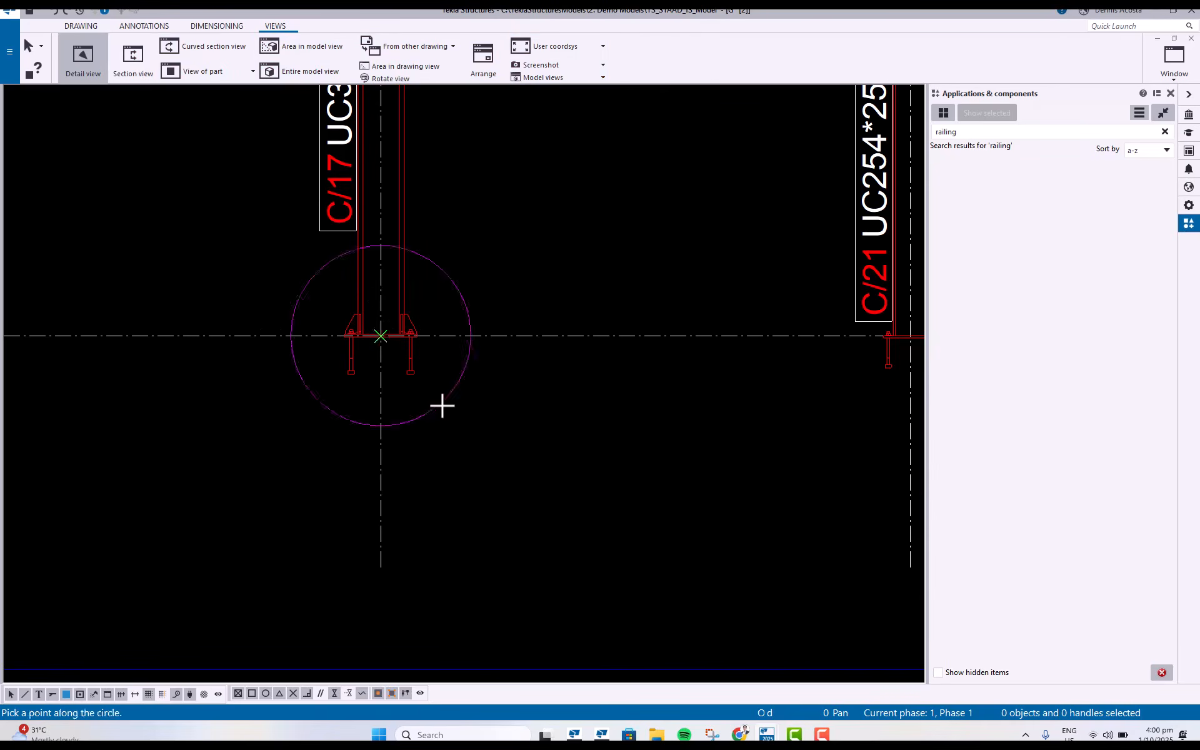
pyautogui.click(441, 405)
pyautogui.scroll(-4, 498, 460)
pyautogui.moveTo(700, 492); pyautogui.dragTo(269, 239, button='middle')
pyautogui.scroll(-2, 275, 247)
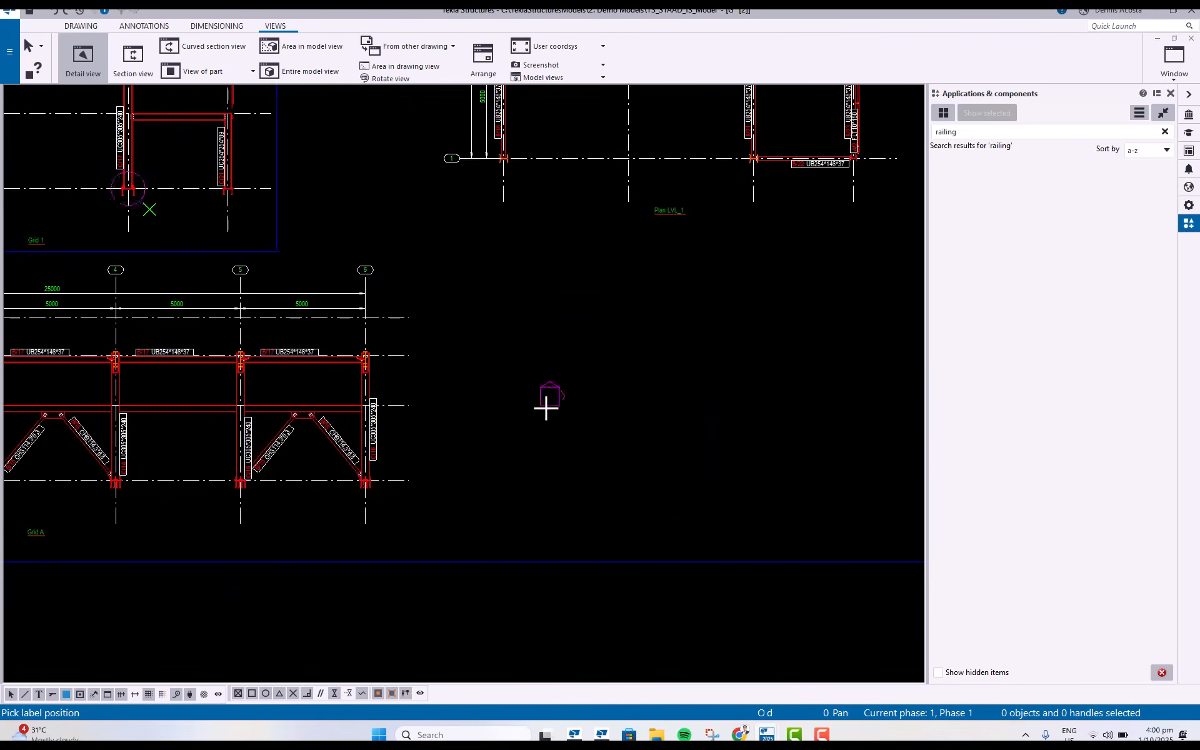
pyautogui.click(612, 409)
pyautogui.scroll(3, 624, 410)
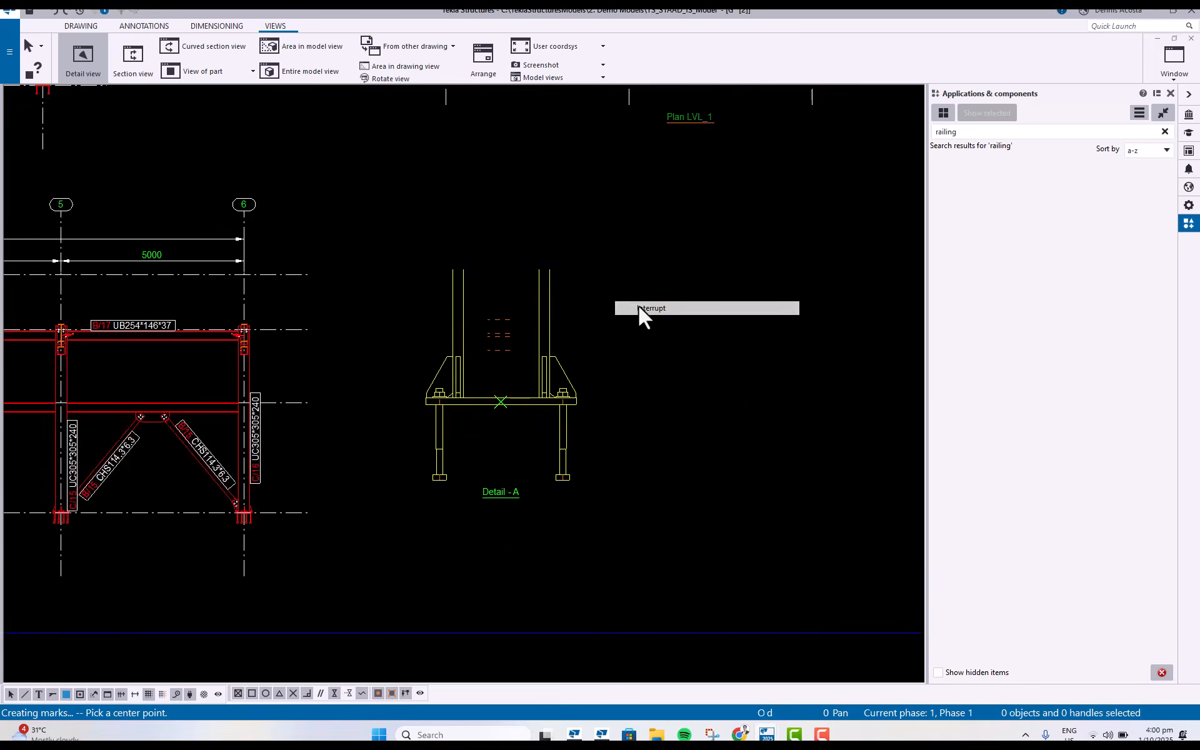
pyautogui.scroll(3, 616, 430)
pyautogui.moveTo(616, 430); pyautogui.dragTo(559, 456, button='middle')
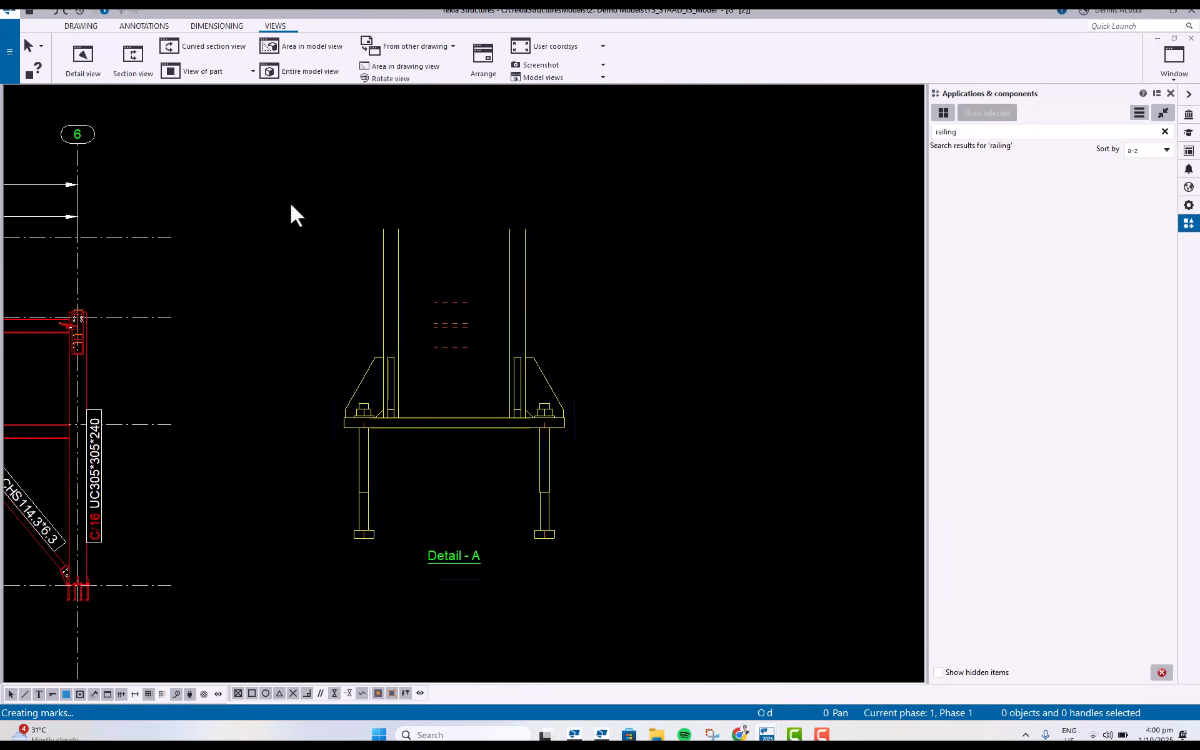
# Create a downward-looking section view through the column base in Detail A and place it beside the detail.
pyautogui.scroll(-3, 300, 238)
pyautogui.click(133, 56)
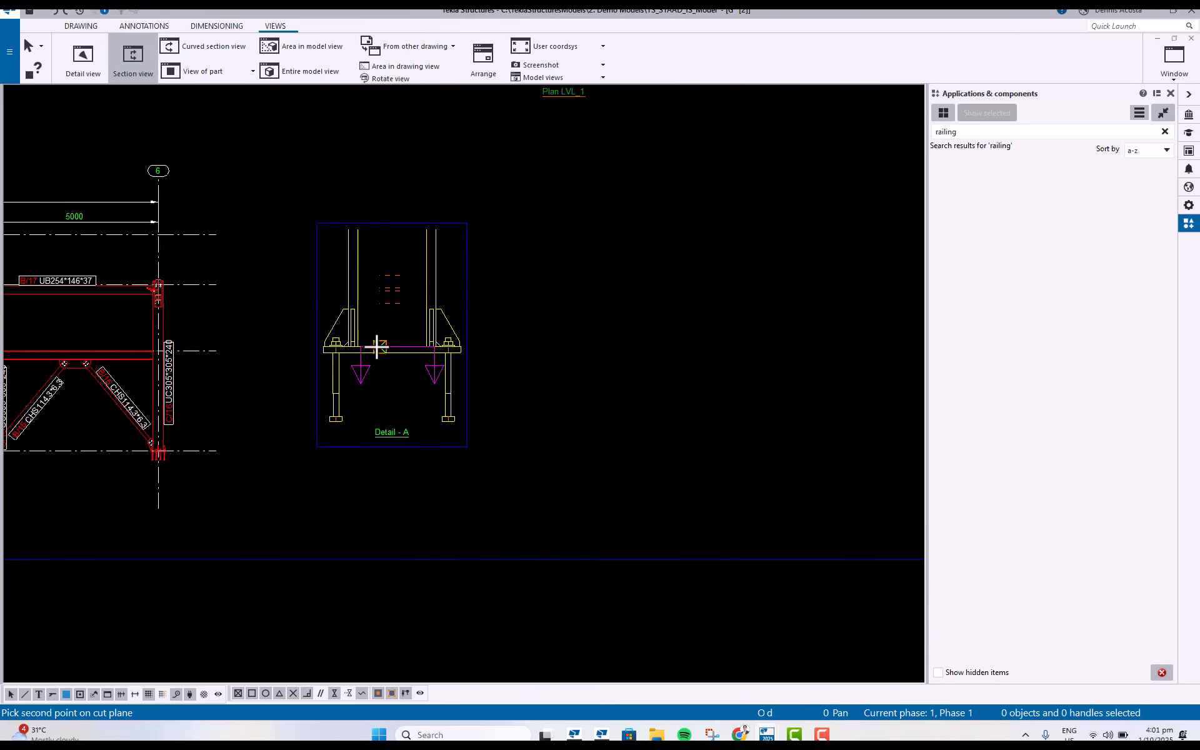
pyautogui.click(308, 383)
pyautogui.scroll(-2, 513, 340)
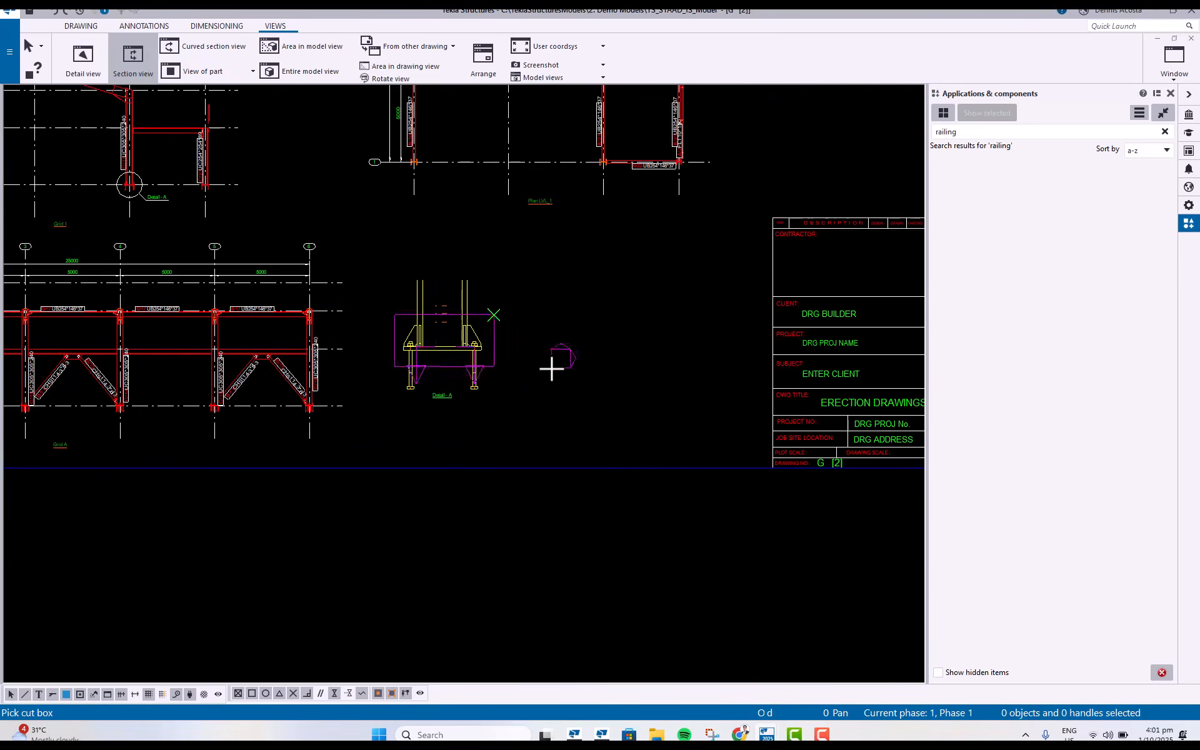
pyautogui.click(568, 359)
pyautogui.click(566, 360)
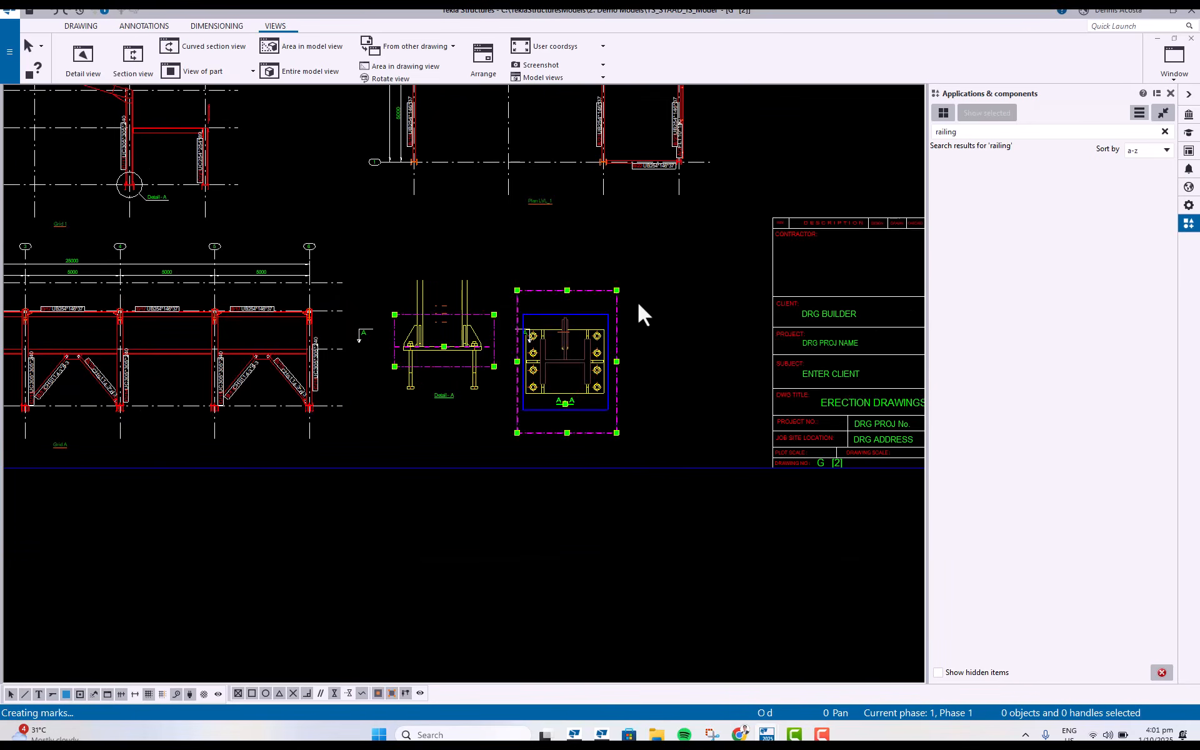
pyautogui.rightClick(675, 309)
pyautogui.press('Escape')
# Move the A-A section view farther away from Detail A to leave room between them.
pyautogui.scroll(4, 654, 344)
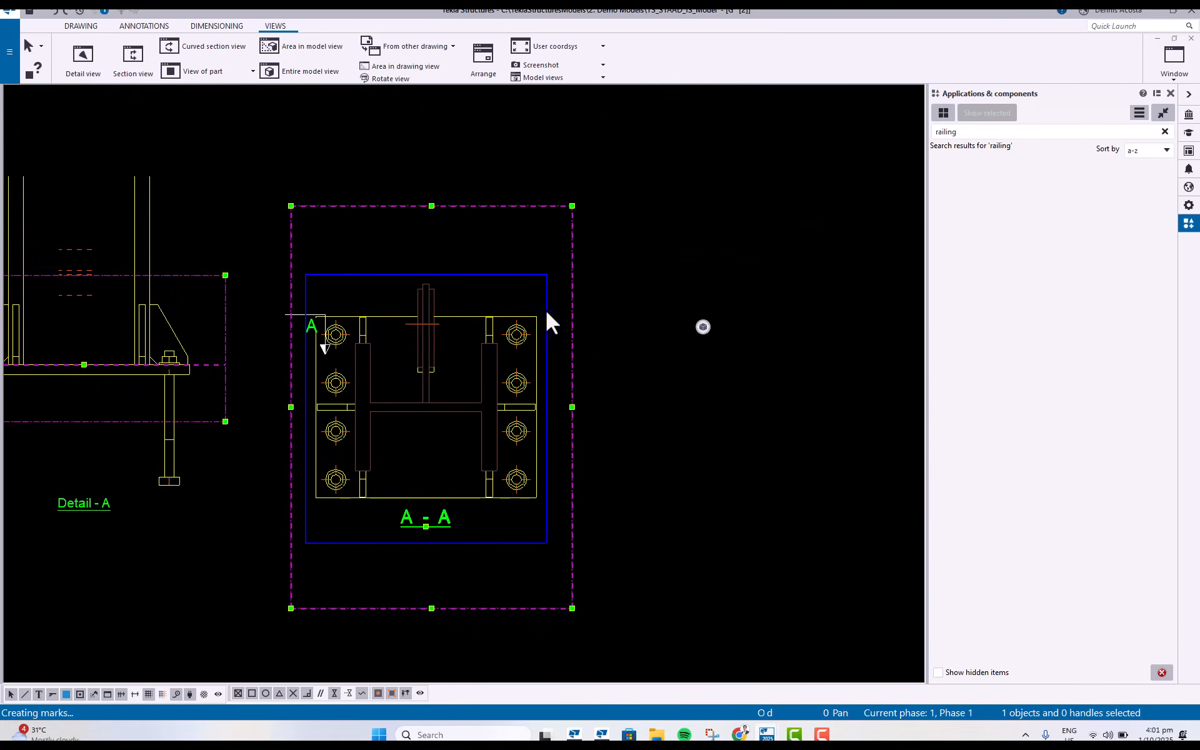
pyautogui.moveTo(547, 313); pyautogui.dragTo(656, 222)
pyautogui.click(705, 284)
# Inspect Detail A with its section marks and the anchor bolt layout in section A-A.
pyautogui.moveTo(562, 378); pyautogui.dragTo(602, 413, button='middle')
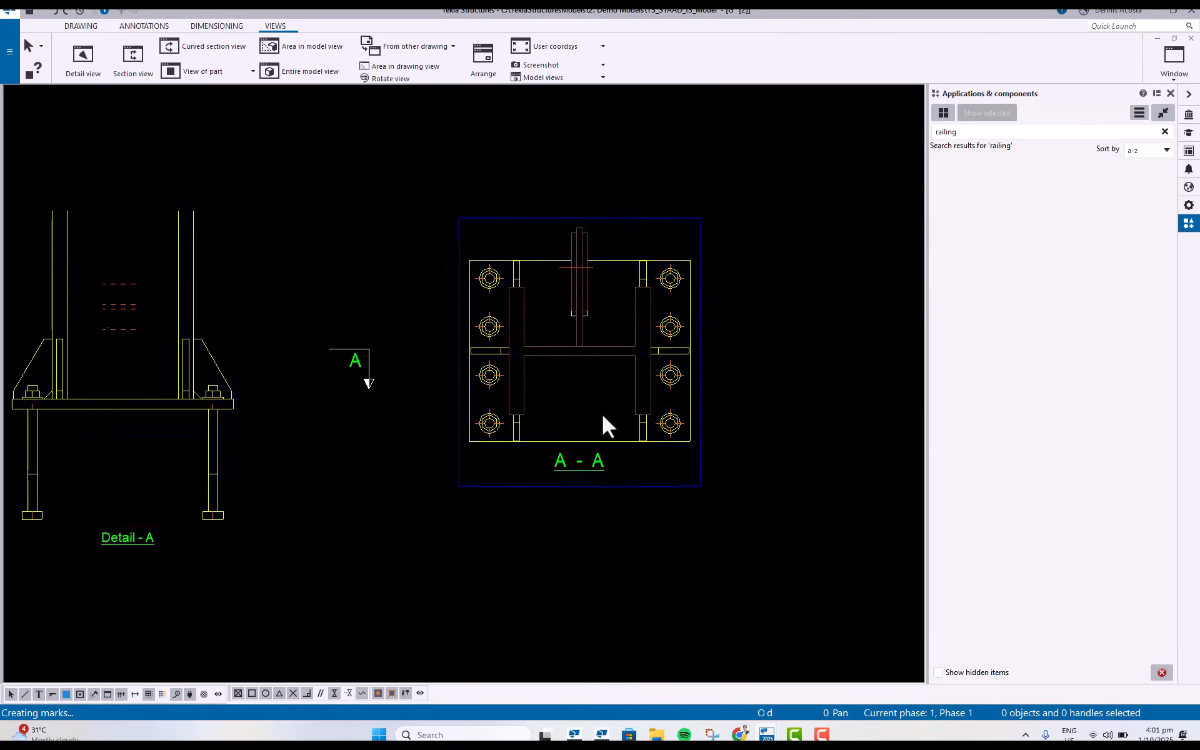
pyautogui.scroll(-1, 602, 414)
pyautogui.moveTo(488, 405); pyautogui.dragTo(555, 411, button='middle')
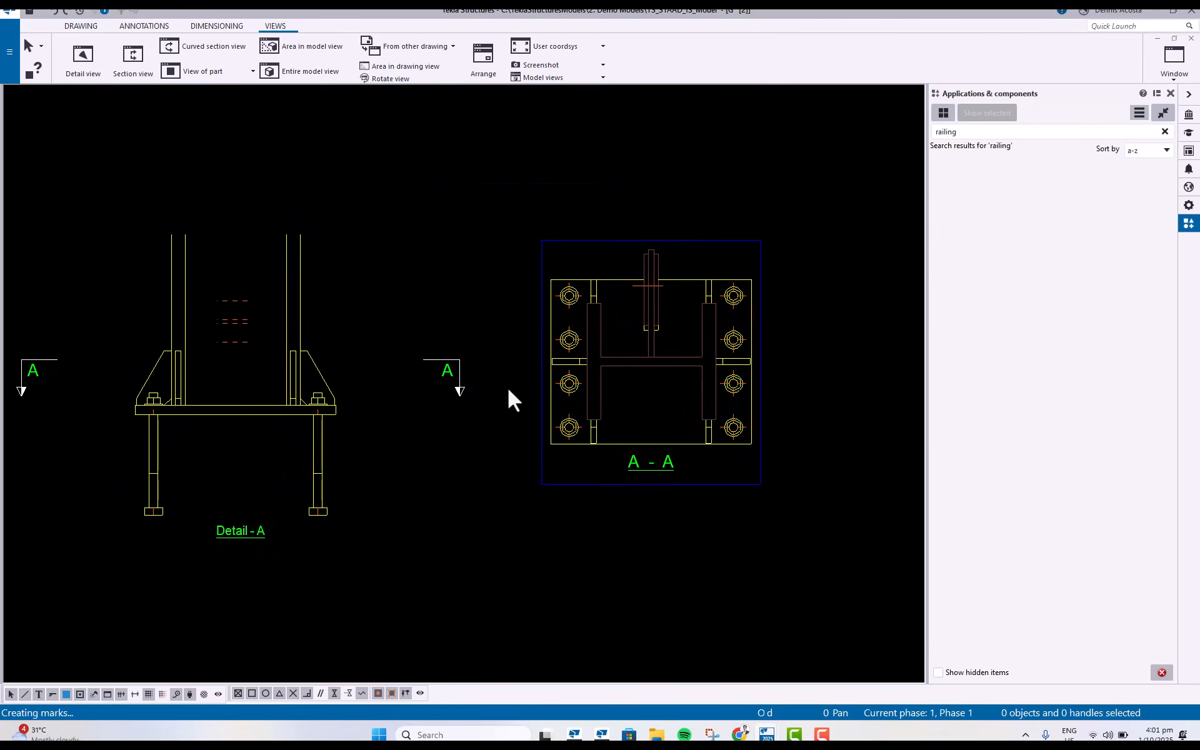
pyautogui.moveTo(431, 387); pyautogui.dragTo(450, 404, button='middle')
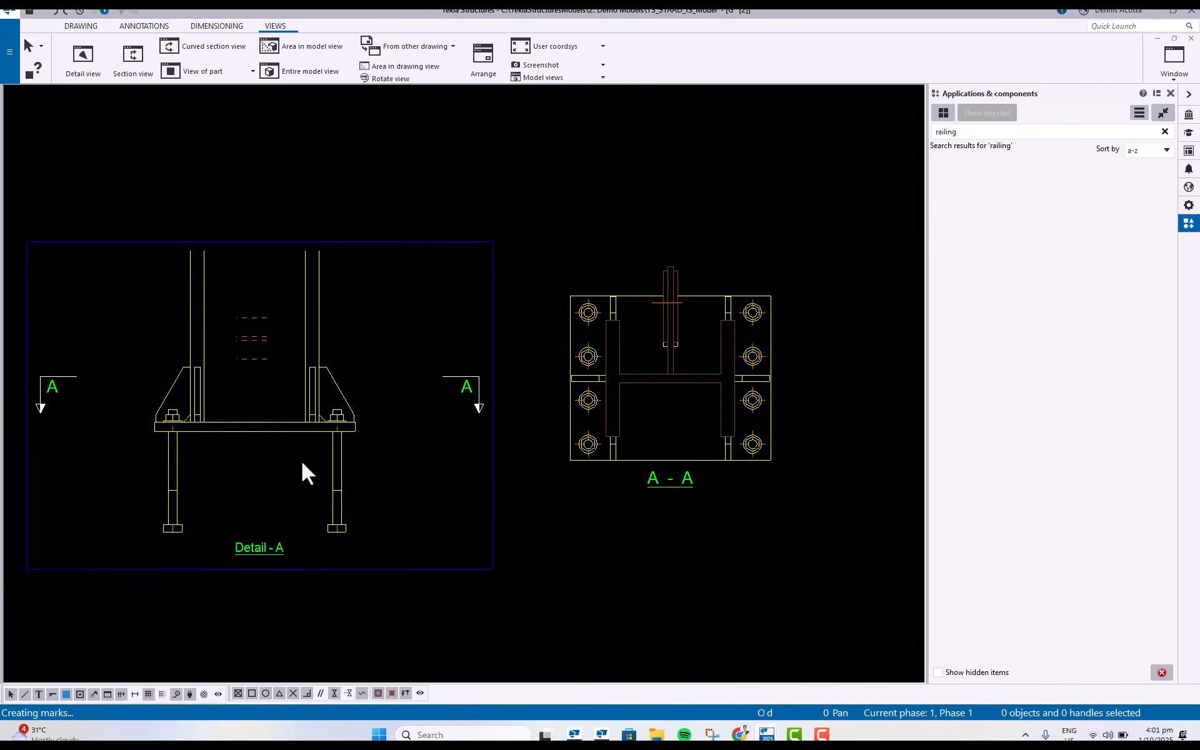
pyautogui.scroll(4, 684, 389)
pyautogui.moveTo(685, 388); pyautogui.dragTo(582, 387, button='middle')
pyautogui.scroll(-3, 569, 340)
pyautogui.scroll(-1, 569, 339)
# Add a horizontal dimension between the two uppermost anchor bolts in section A-A and move its line well above the base plate.
pyautogui.click(213, 27)
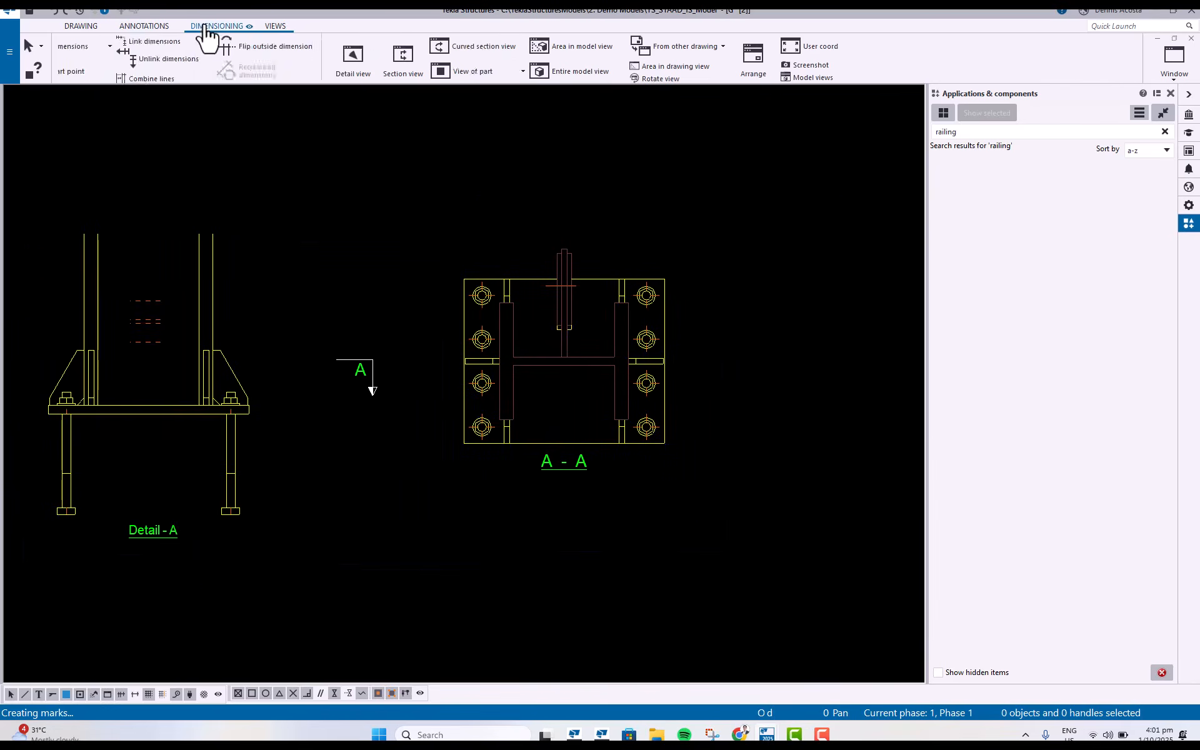
pyautogui.click(100, 55)
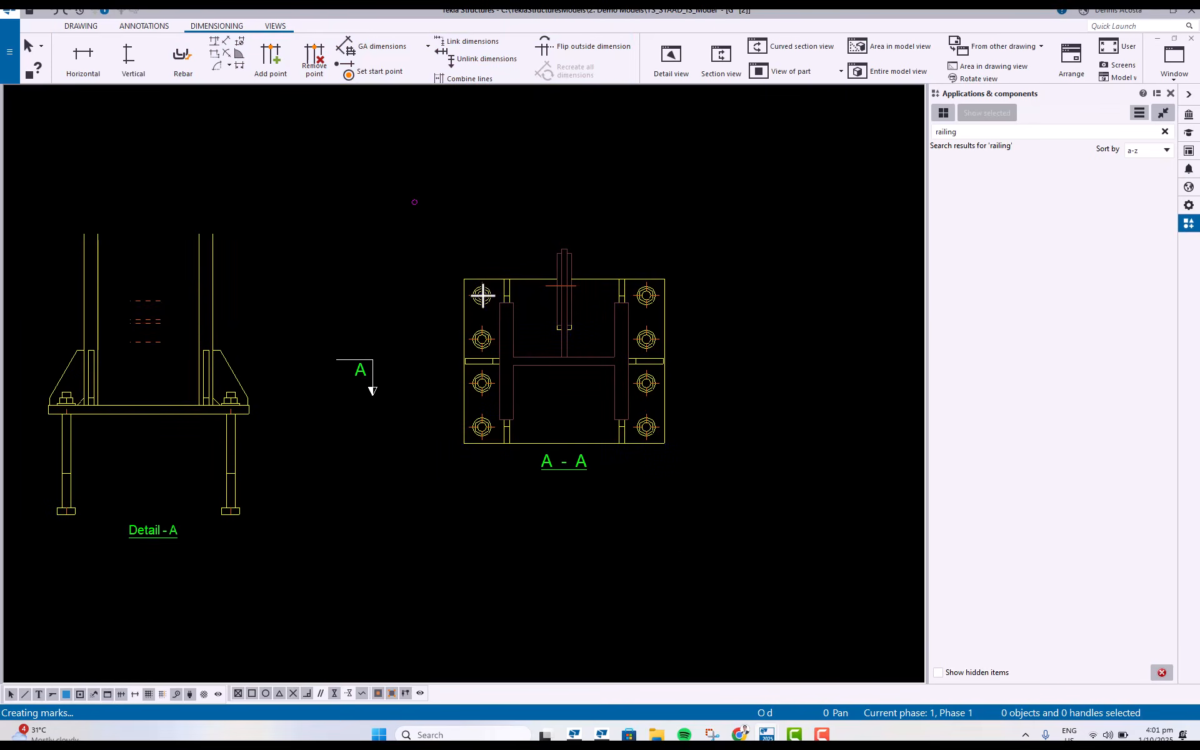
pyautogui.click(480, 295)
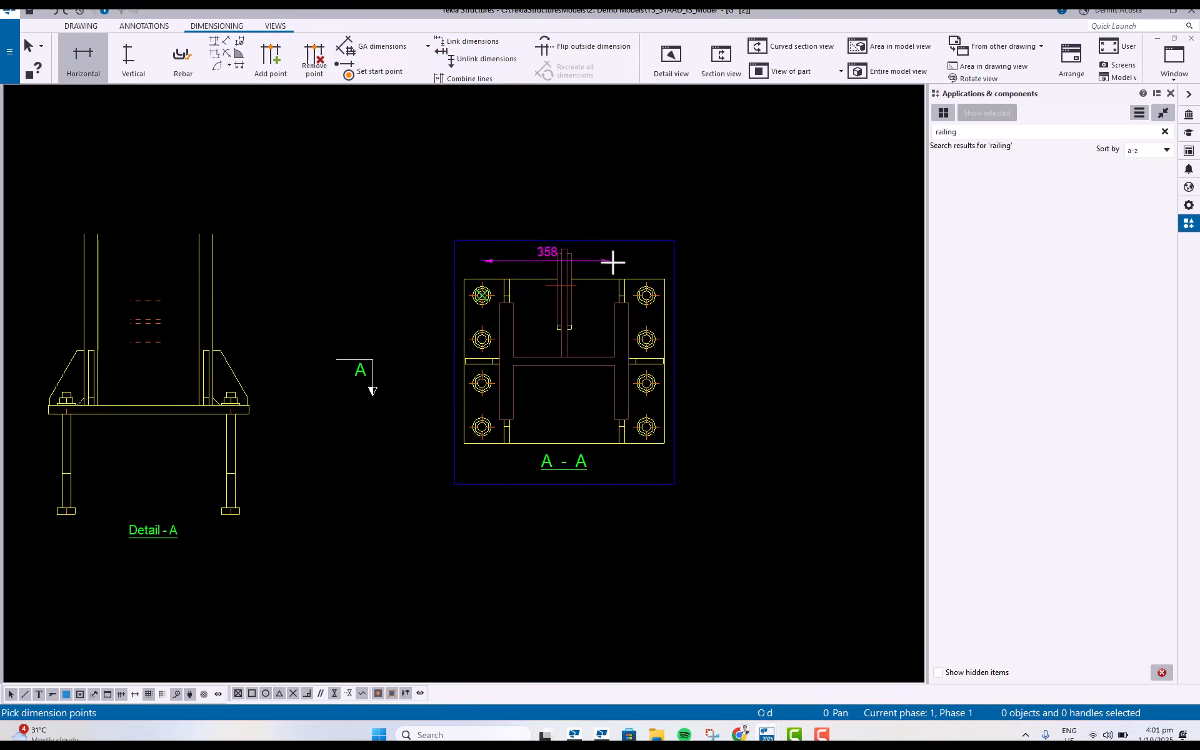
pyautogui.click(646, 294)
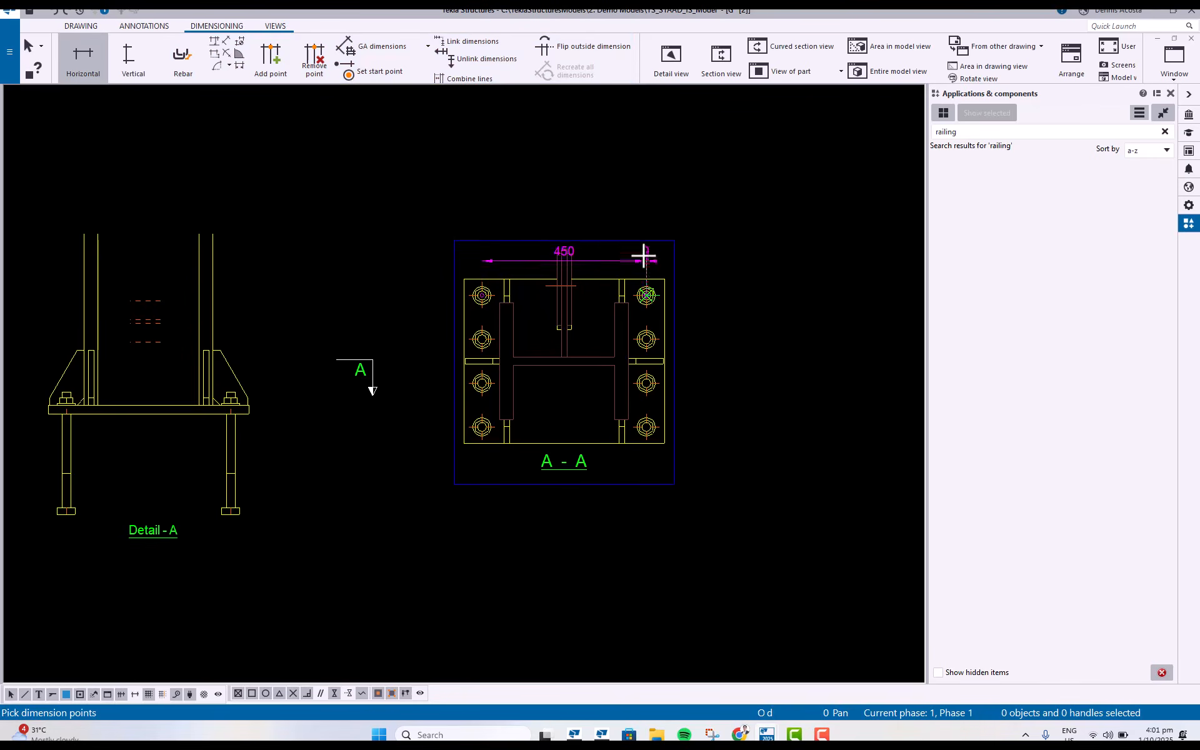
pyautogui.click(632, 165)
pyautogui.click(647, 295)
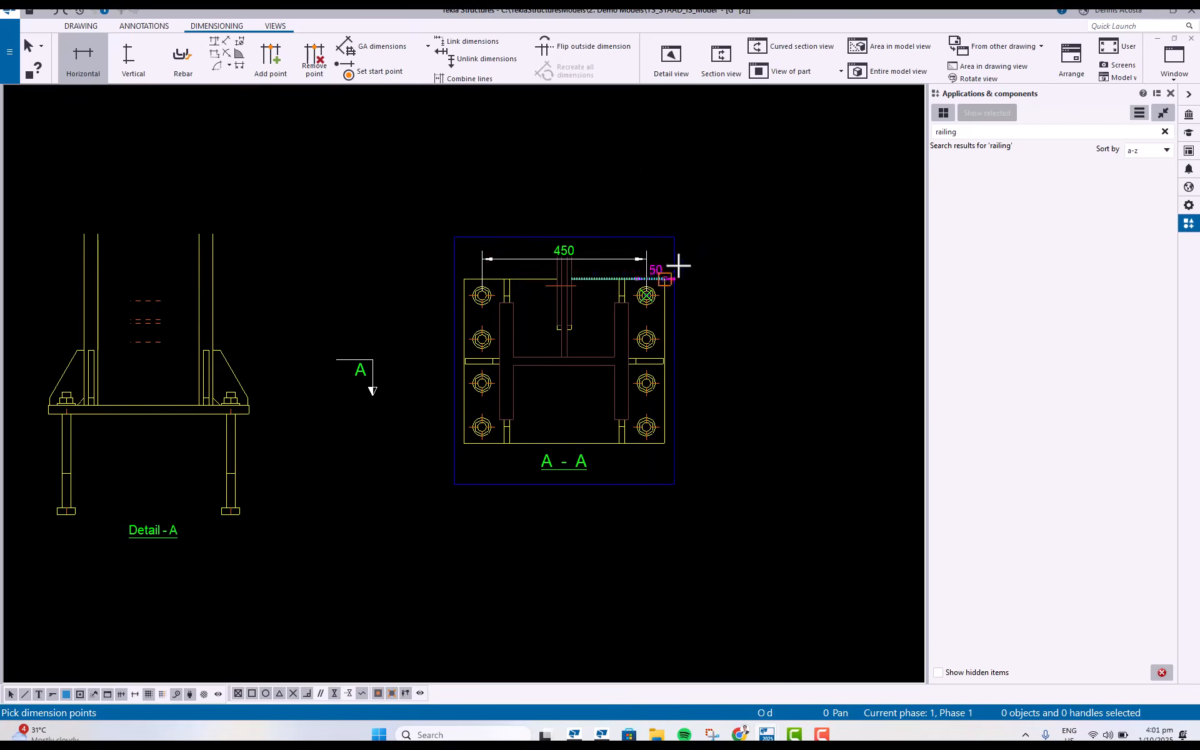
pyautogui.rightClick(745, 175)
pyautogui.click(785, 193)
pyautogui.click(613, 258)
pyautogui.moveTo(596, 225); pyautogui.dragTo(592, 180)
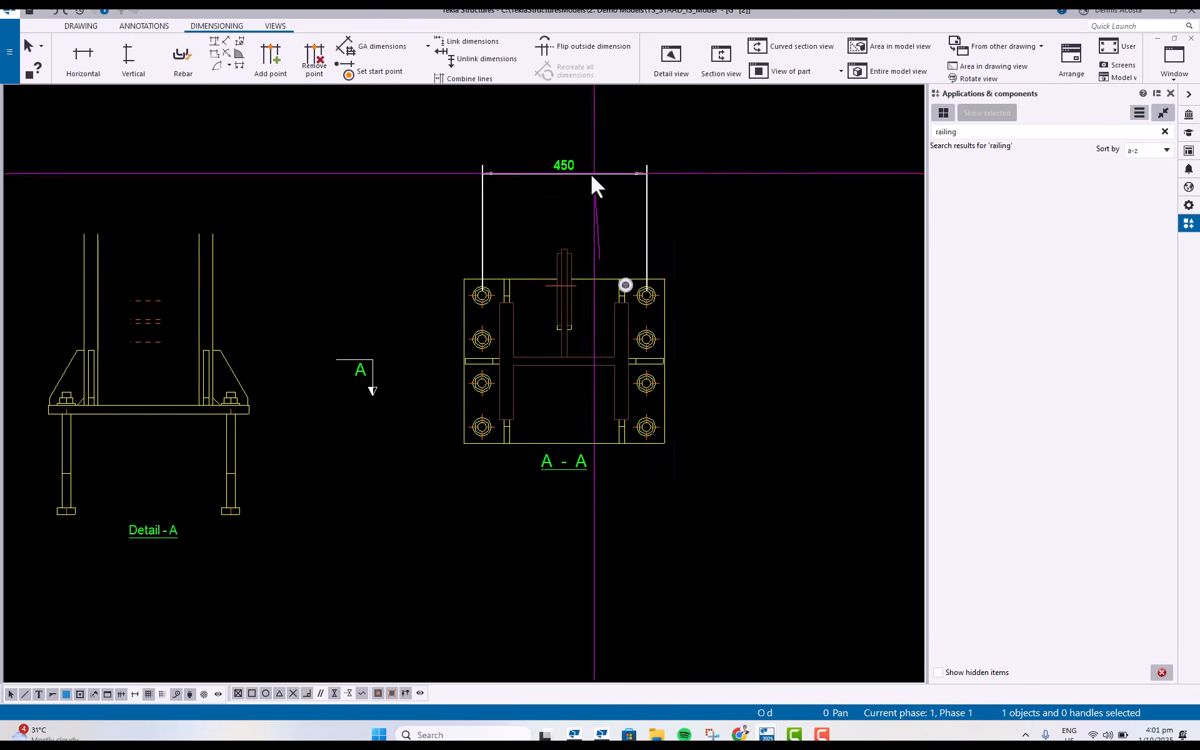
# Add the base plate's two upper corners as points to the horizontal bolt dimension in section A-A.
pyautogui.rightClick(586, 197)
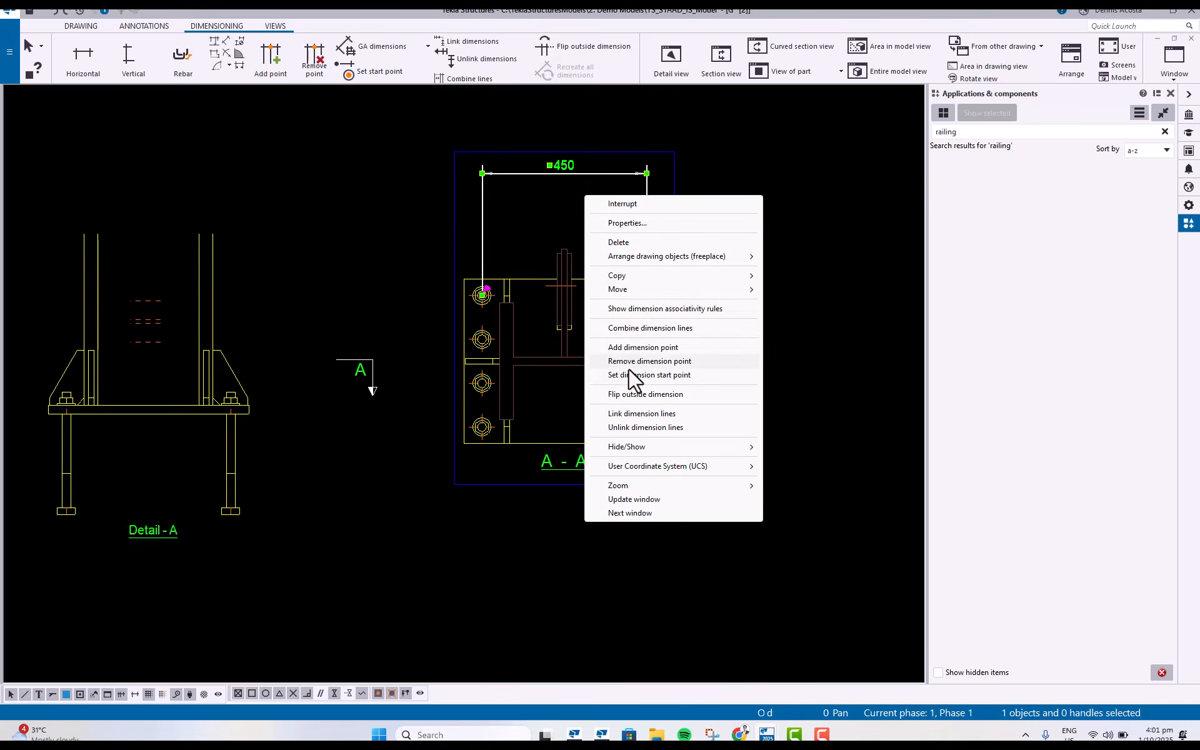
pyautogui.click(631, 348)
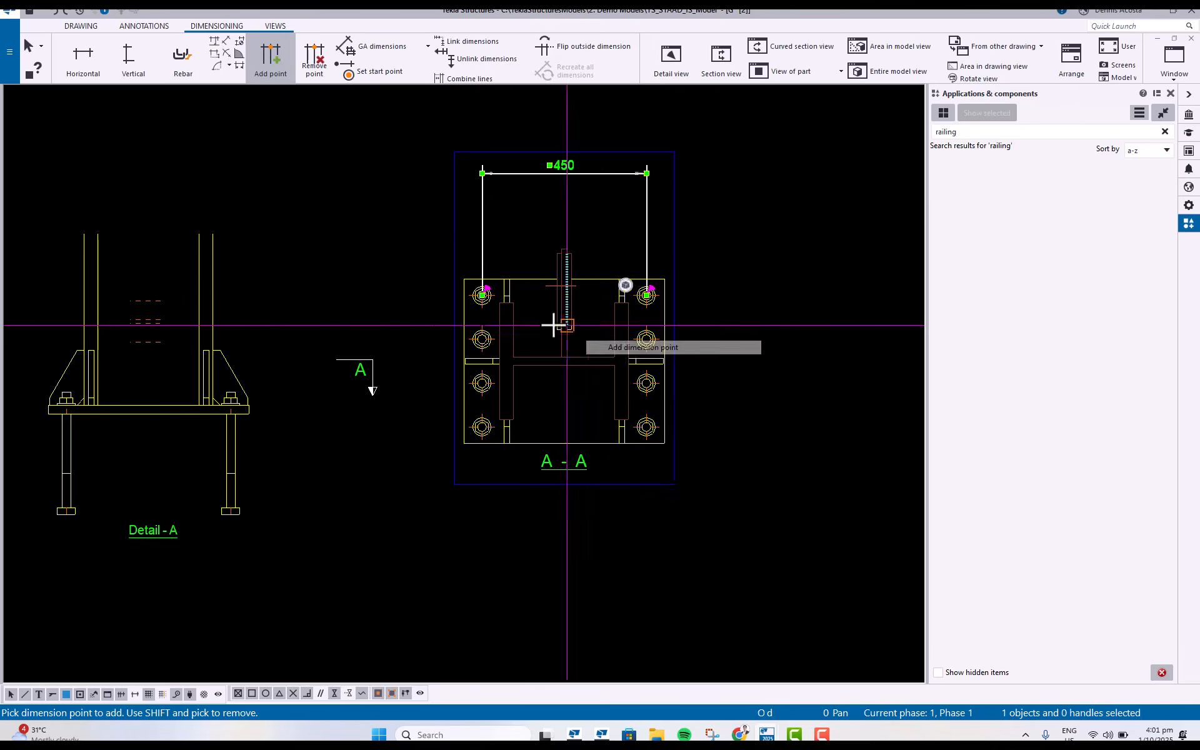
pyautogui.click(463, 279)
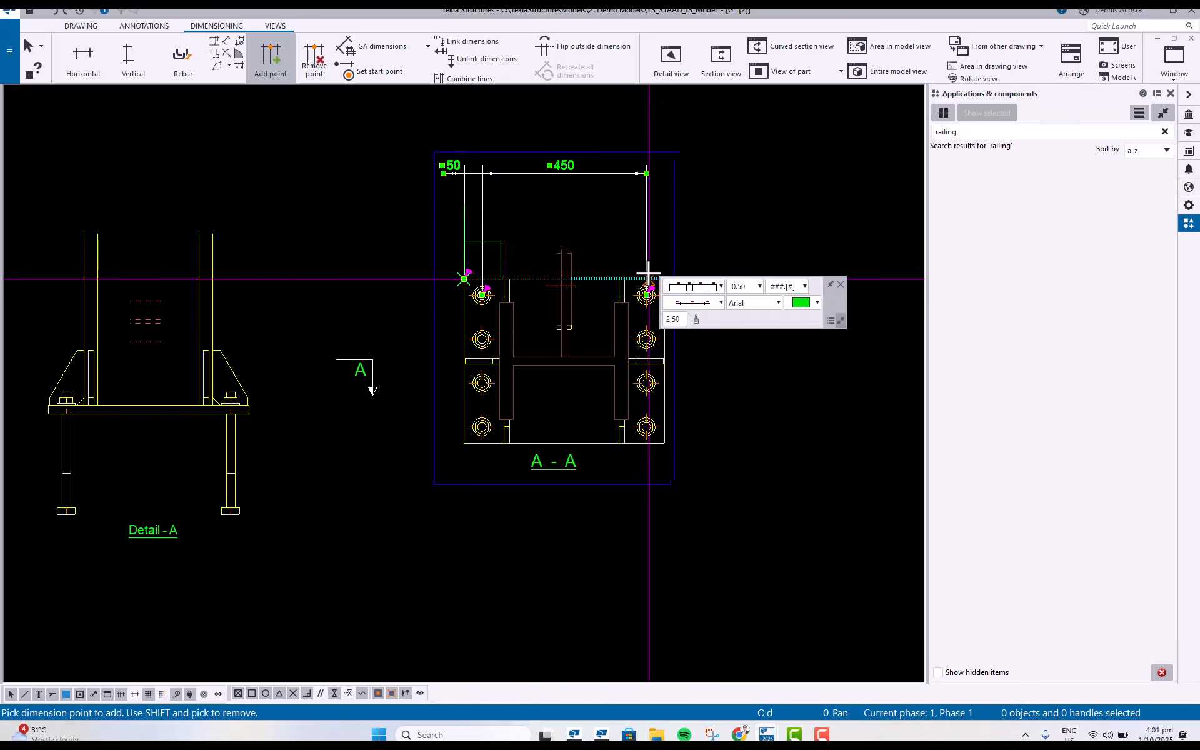
pyautogui.moveTo(643, 275); pyautogui.dragTo(610, 260, button='middle')
pyautogui.click(618, 263)
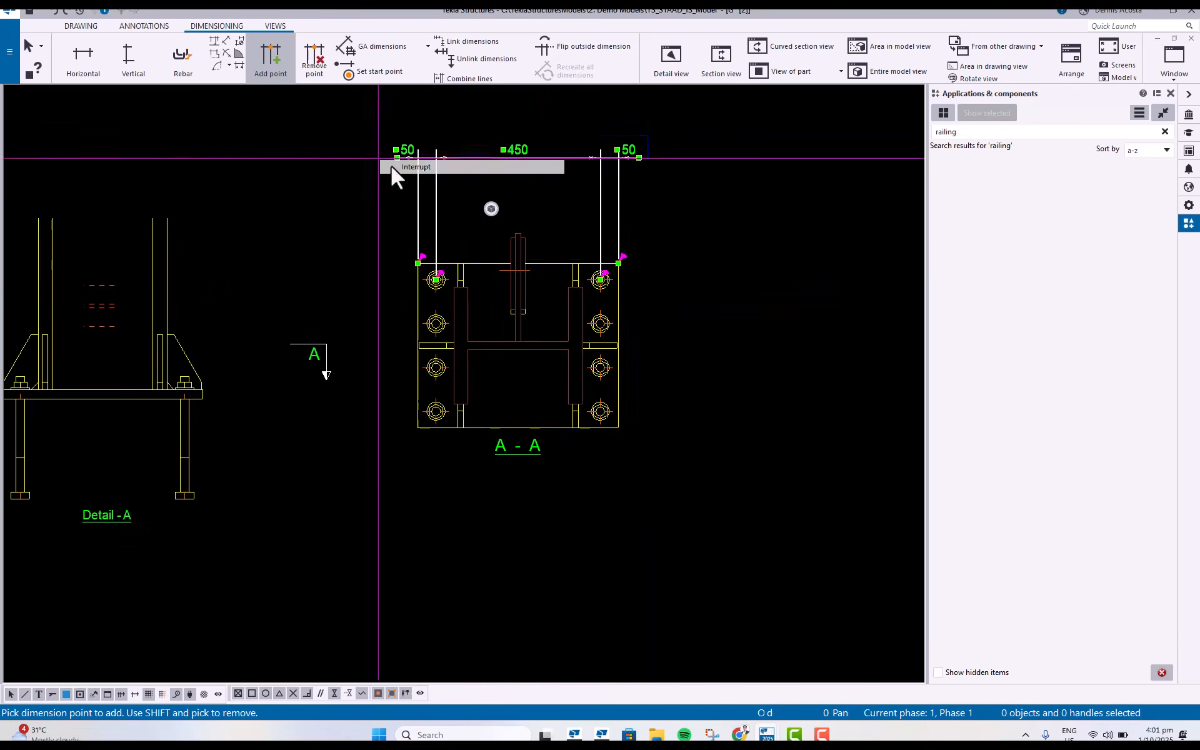
pyautogui.press('Escape')
# Add a vertical dimension in section A-A through the base plate's upper corner, the four anchor bolts beside that edge and the lower corner.
pyautogui.click(133, 59)
pyautogui.click(618, 263)
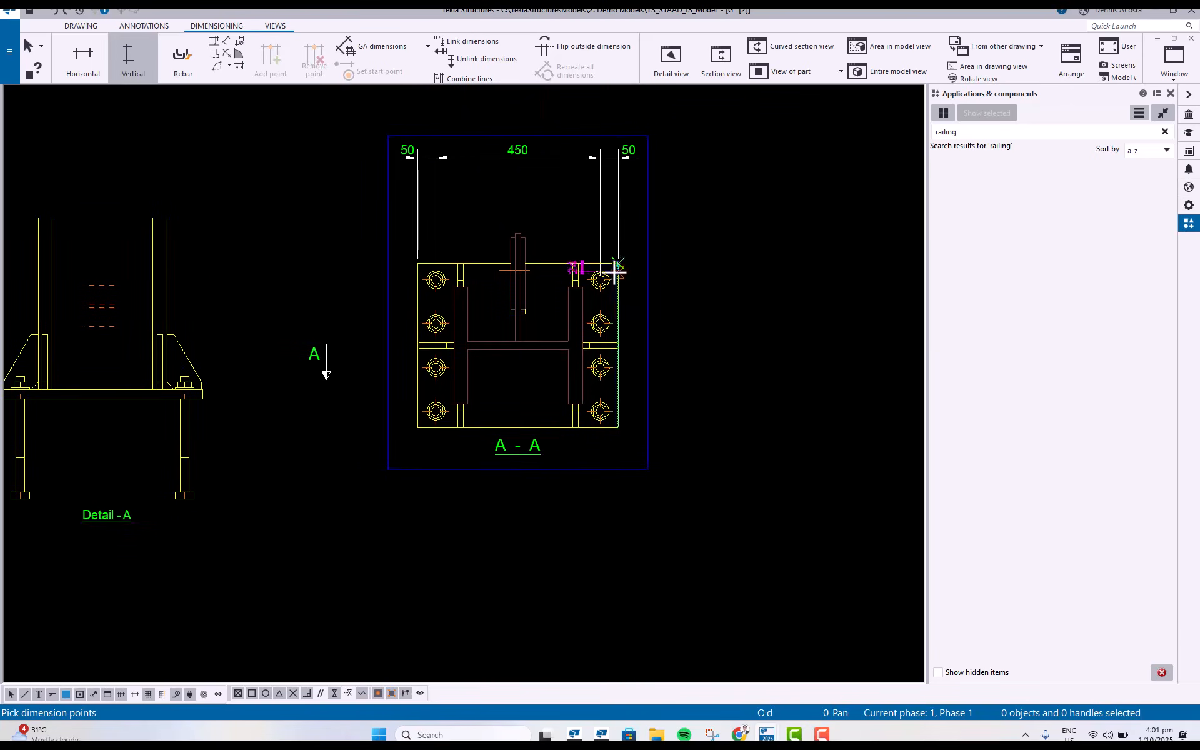
pyautogui.click(600, 279)
pyautogui.click(601, 323)
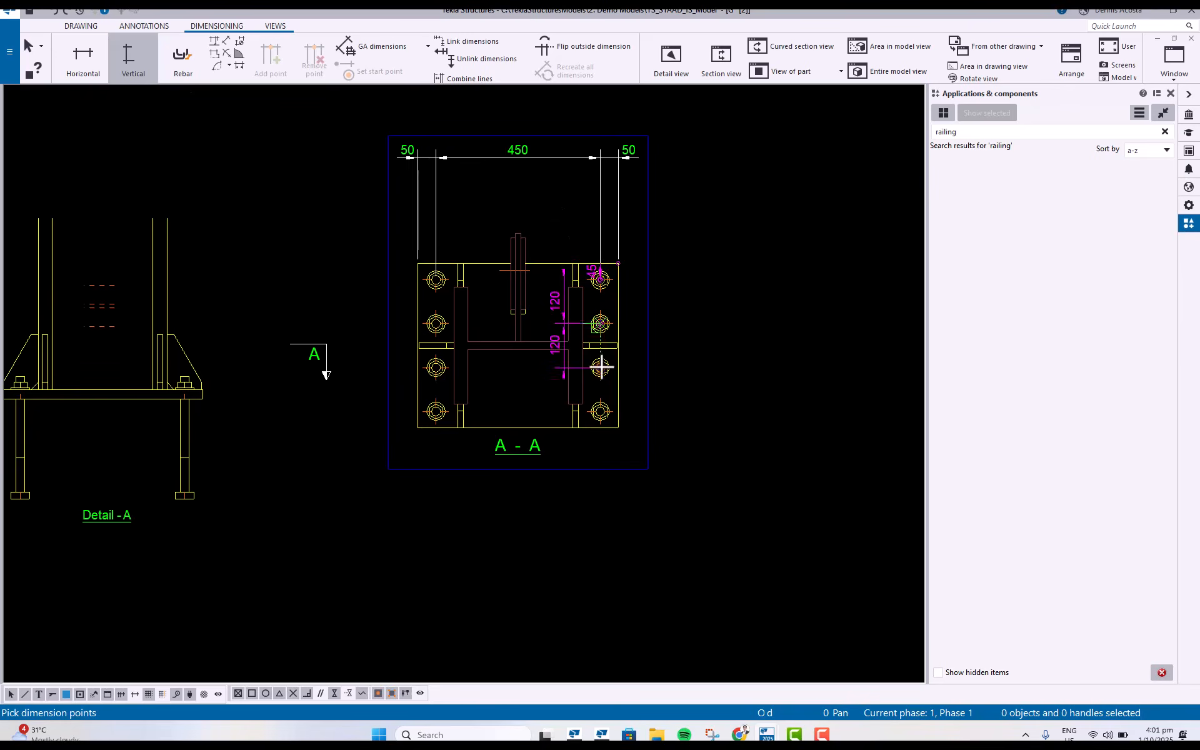
pyautogui.click(600, 367)
pyautogui.click(600, 410)
pyautogui.click(619, 428)
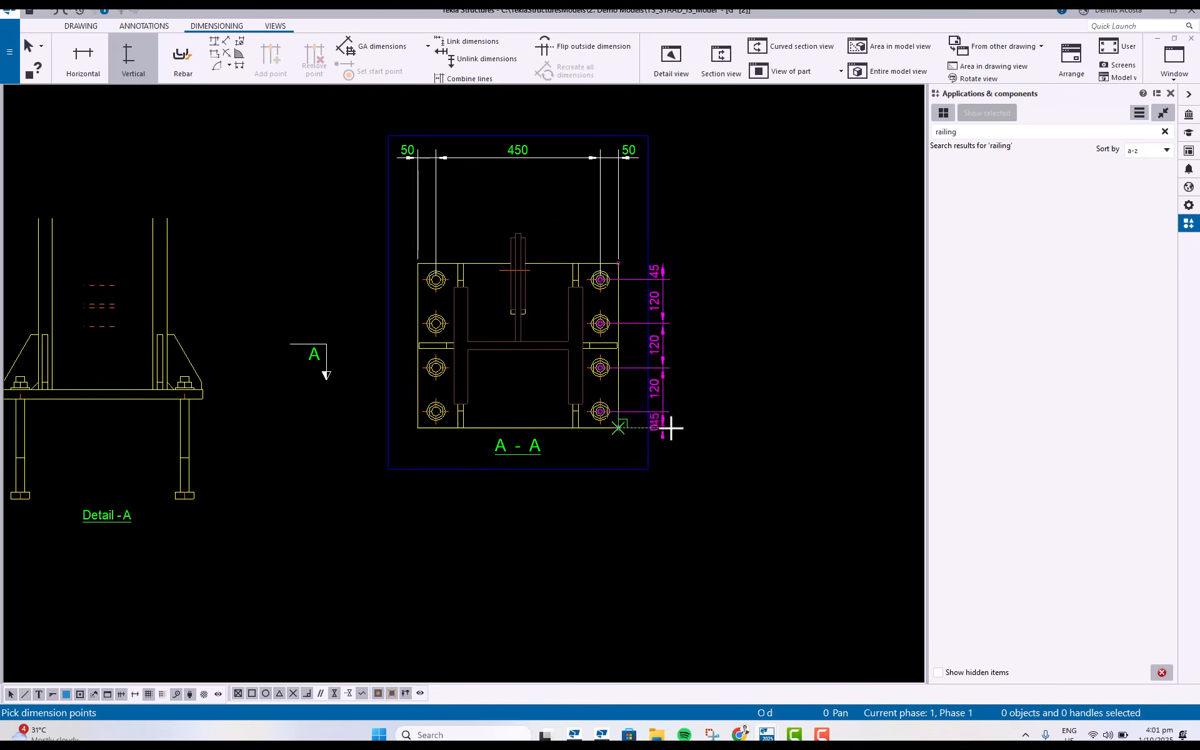
pyautogui.middleClick(719, 416)
pyautogui.rightClick(706, 236)
pyautogui.click(744, 245)
# Move the vertical bolt dimension line farther away from the base plate edge in section A-A.
pyautogui.click(652, 333)
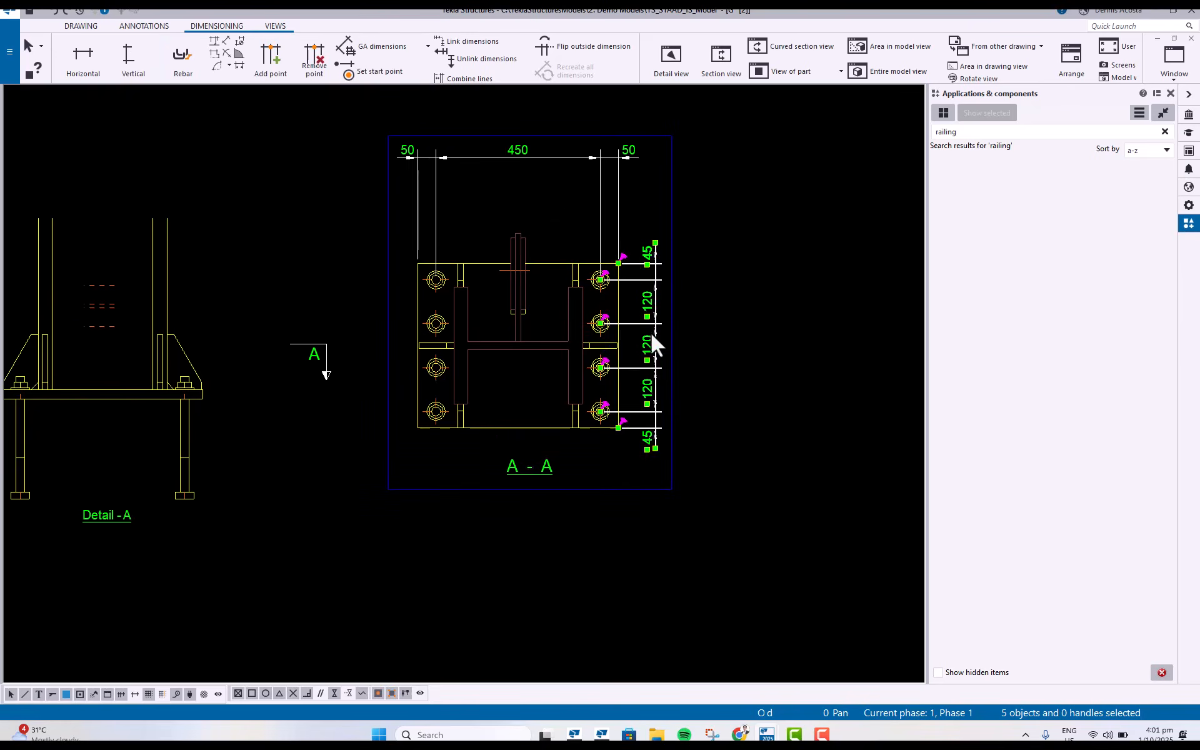
pyautogui.moveTo(654, 331); pyautogui.dragTo(709, 290)
pyautogui.click(732, 241)
# Add part marks to the column, the base plate and one stiffener plate in Detail A.
pyautogui.scroll(-3, 560, 444)
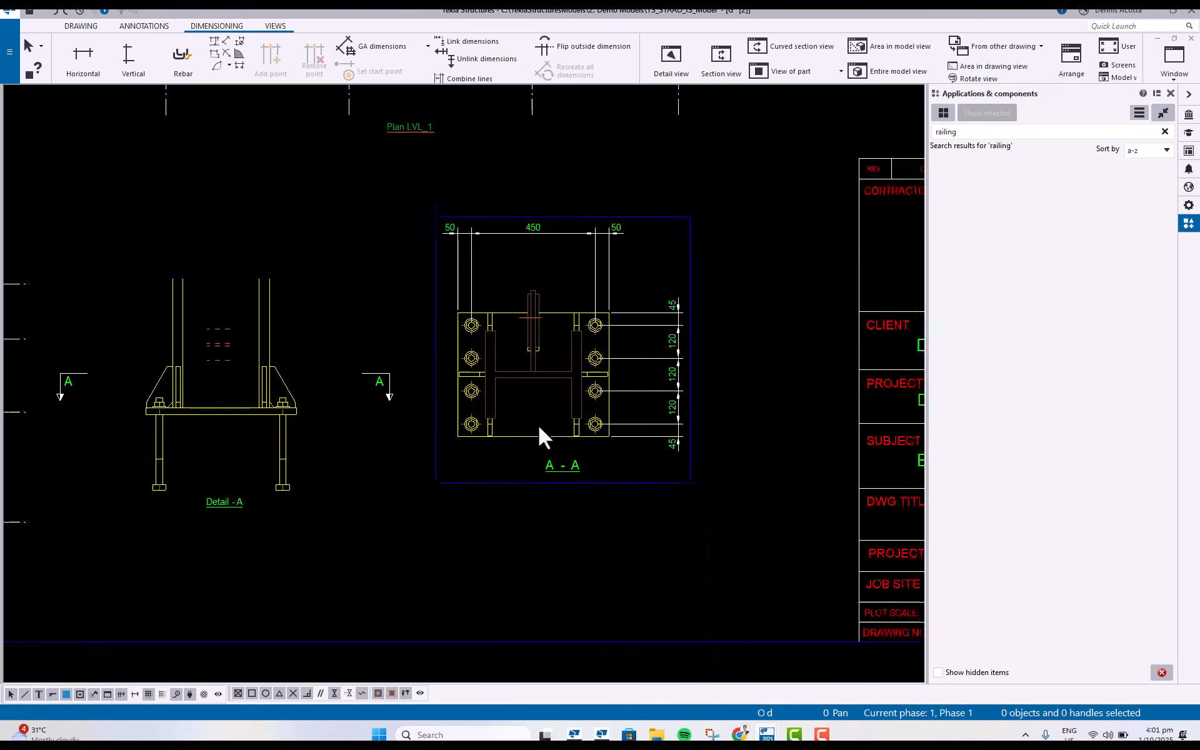
pyautogui.scroll(1, 538, 425)
pyautogui.moveTo(313, 441); pyautogui.dragTo(470, 461, button='middle')
pyautogui.click(410, 328)
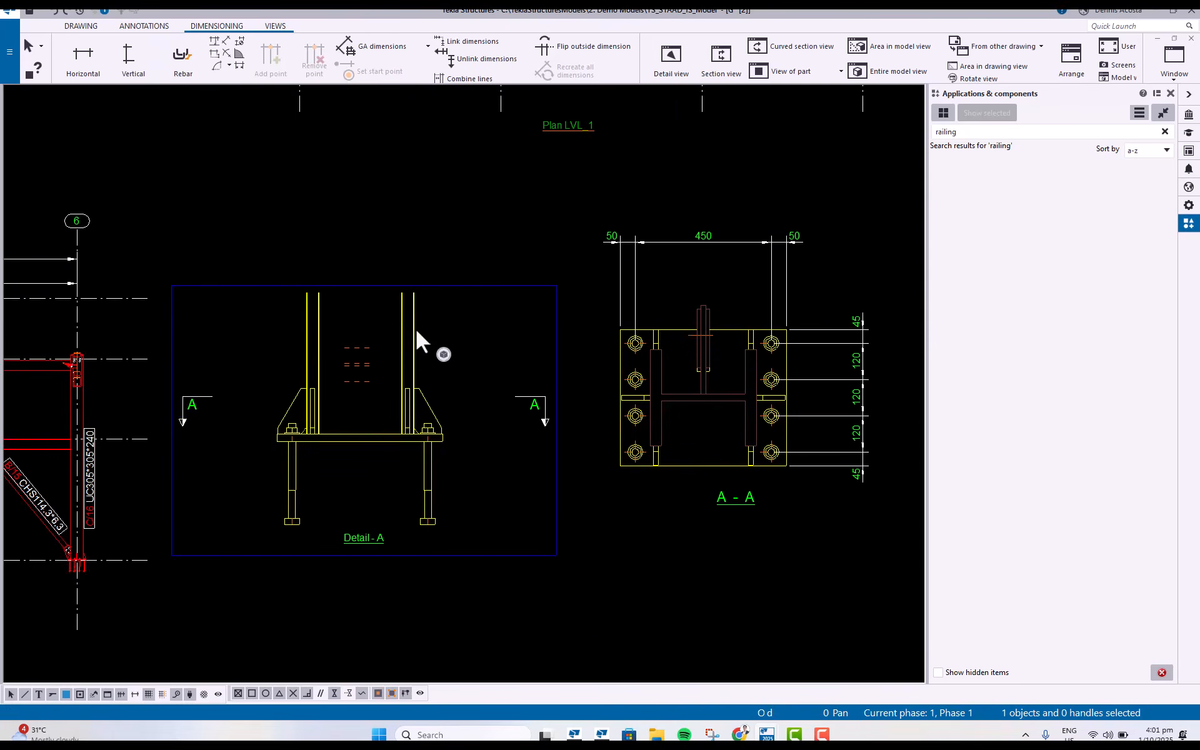
pyautogui.keyDown('ctrl'); pyautogui.click(396, 442); pyautogui.keyUp('ctrl')
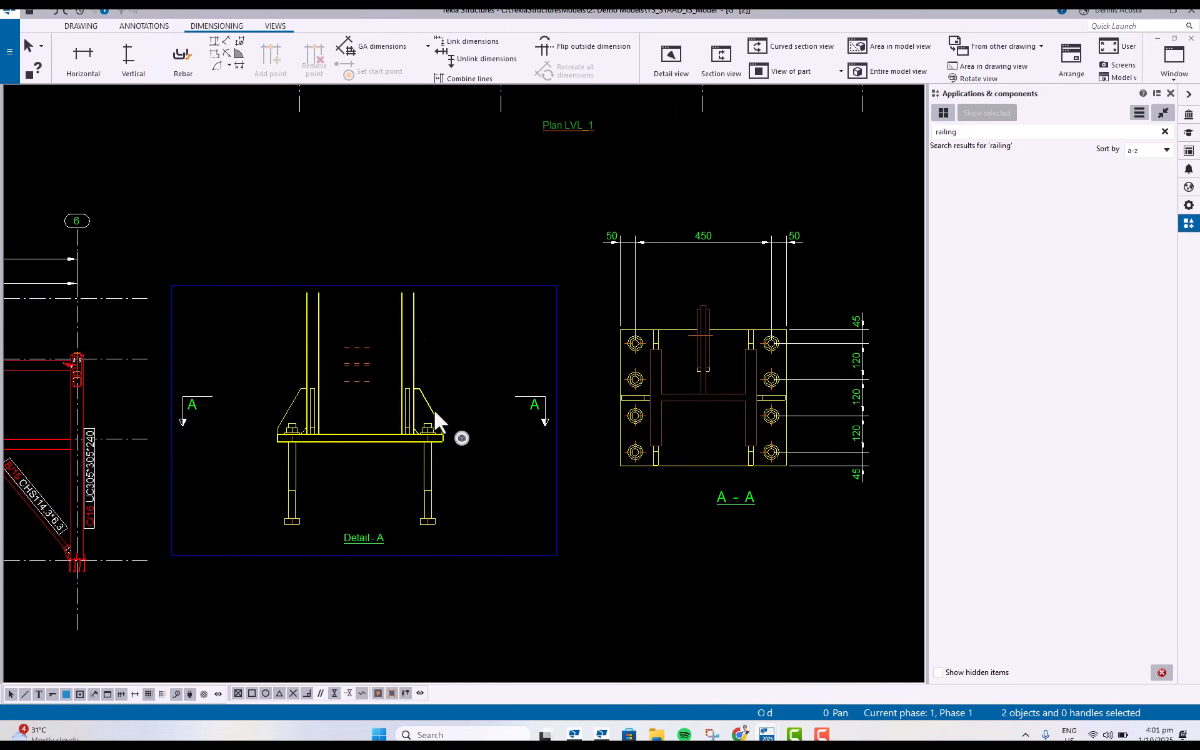
pyautogui.rightClick(432, 402)
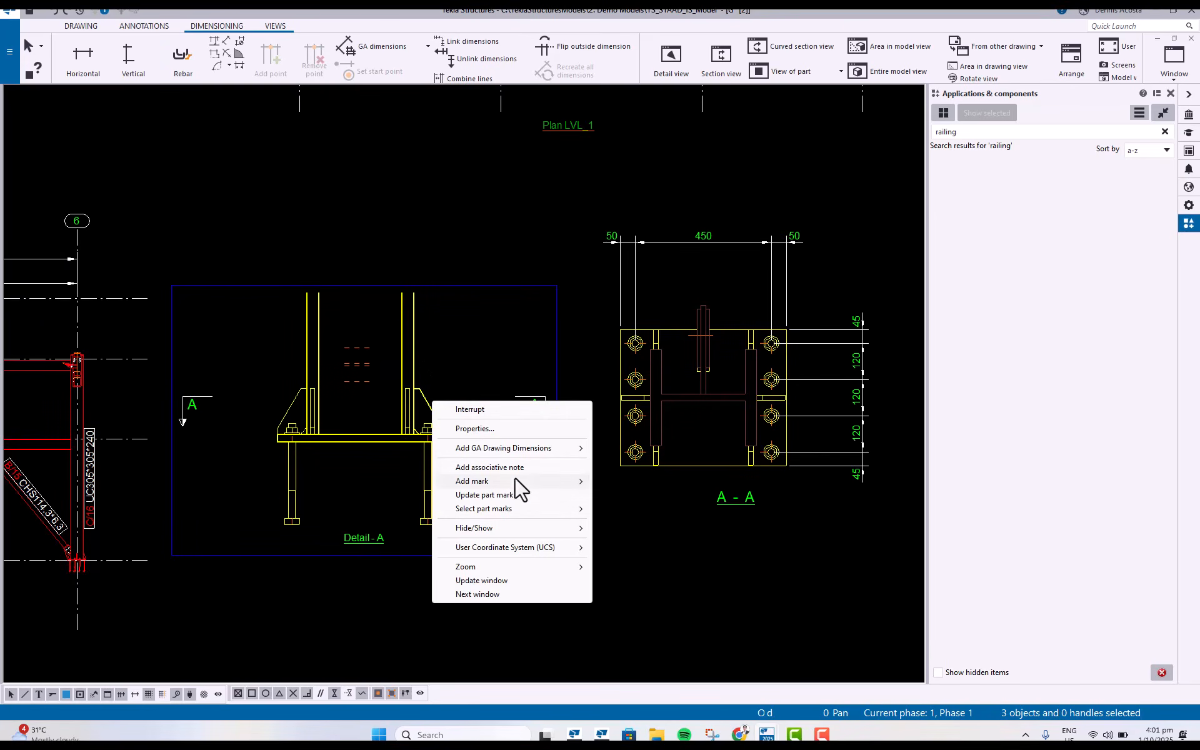
pyautogui.moveTo(549, 482)
pyautogui.click(627, 494)
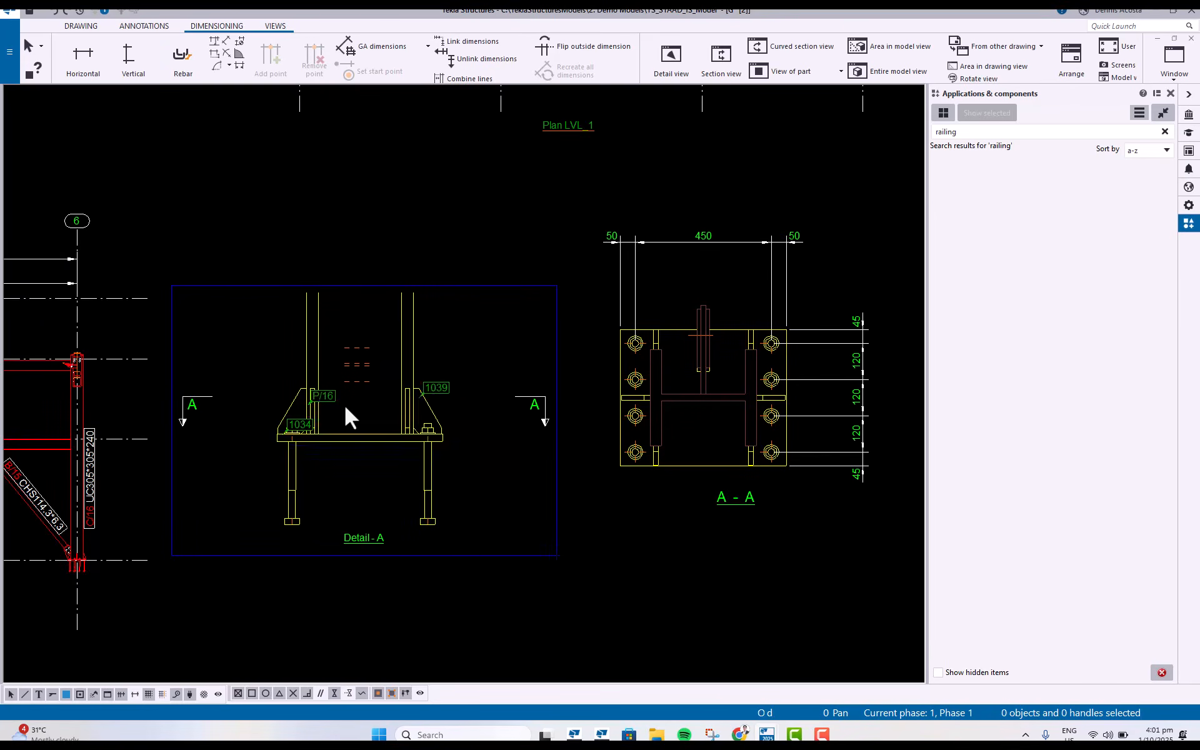
# Move the base plate, column and stiffener marks in Detail A outward, clear of the steel parts.
pyautogui.scroll(3, 343, 404)
pyautogui.moveTo(275, 450); pyautogui.dragTo(413, 403, button='middle')
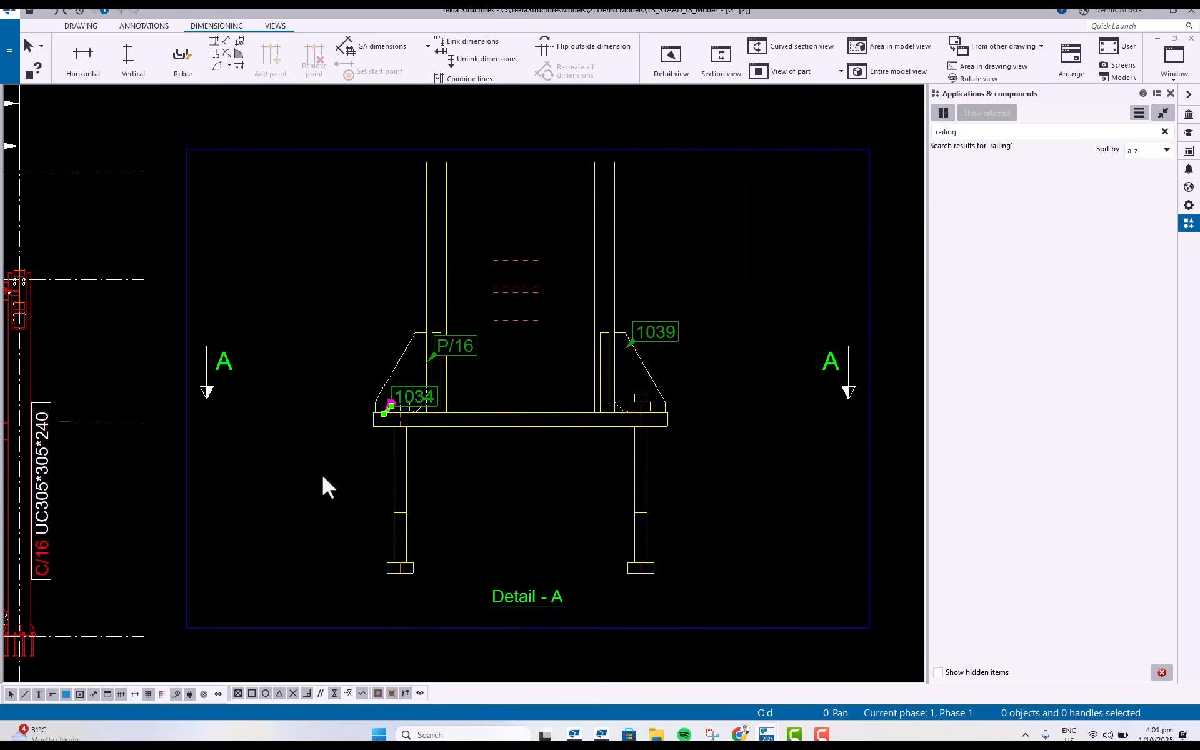
pyautogui.moveTo(415, 396); pyautogui.dragTo(326, 461)
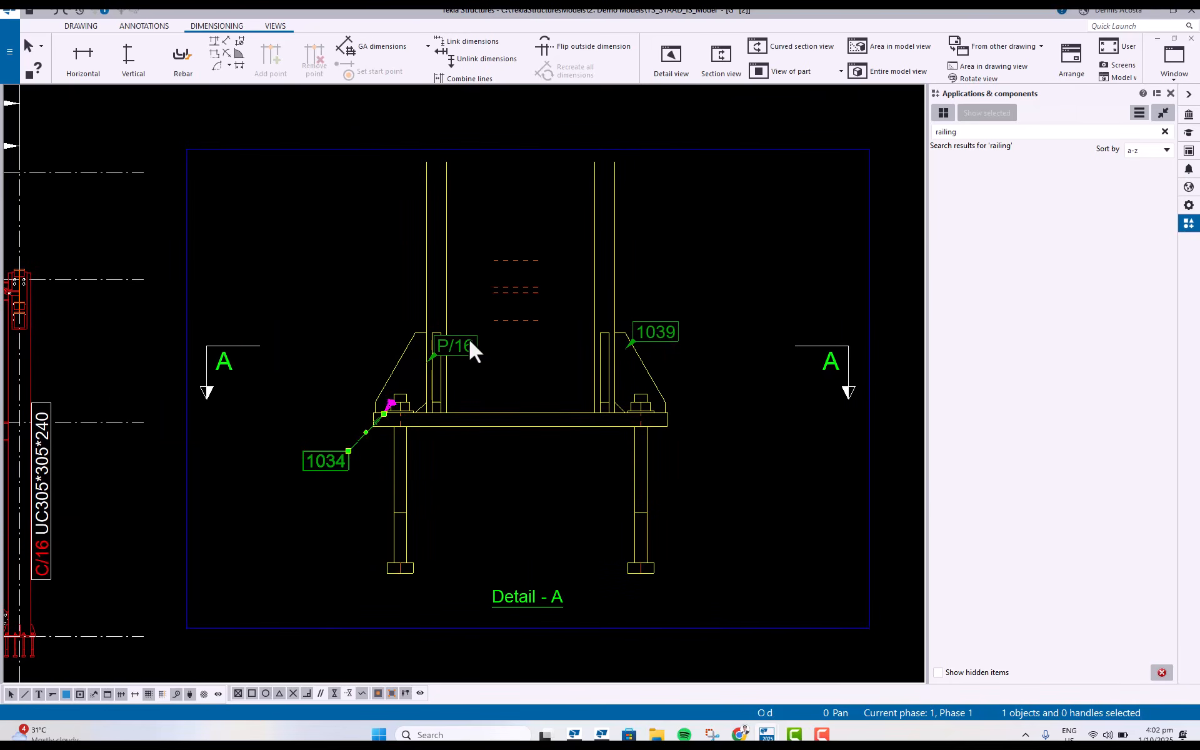
pyautogui.click(473, 351)
pyautogui.moveTo(477, 351); pyautogui.dragTo(383, 271)
pyautogui.click(650, 341)
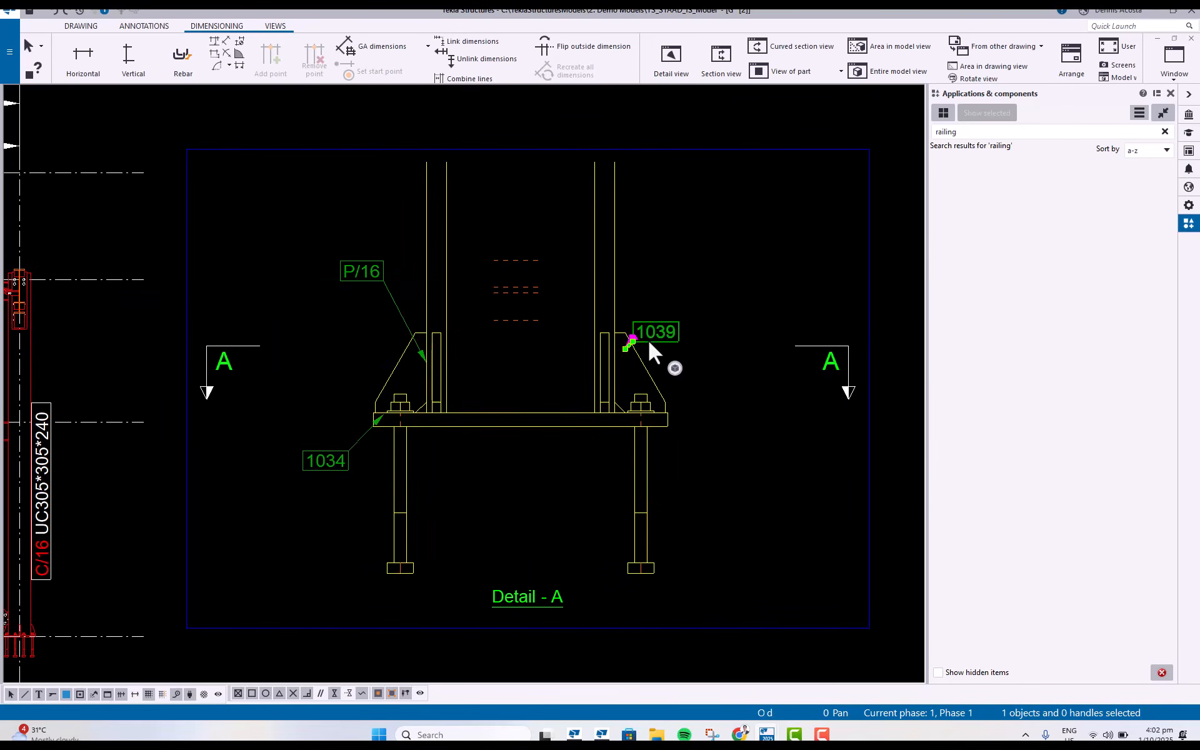
pyautogui.moveTo(650, 340); pyautogui.dragTo(688, 279)
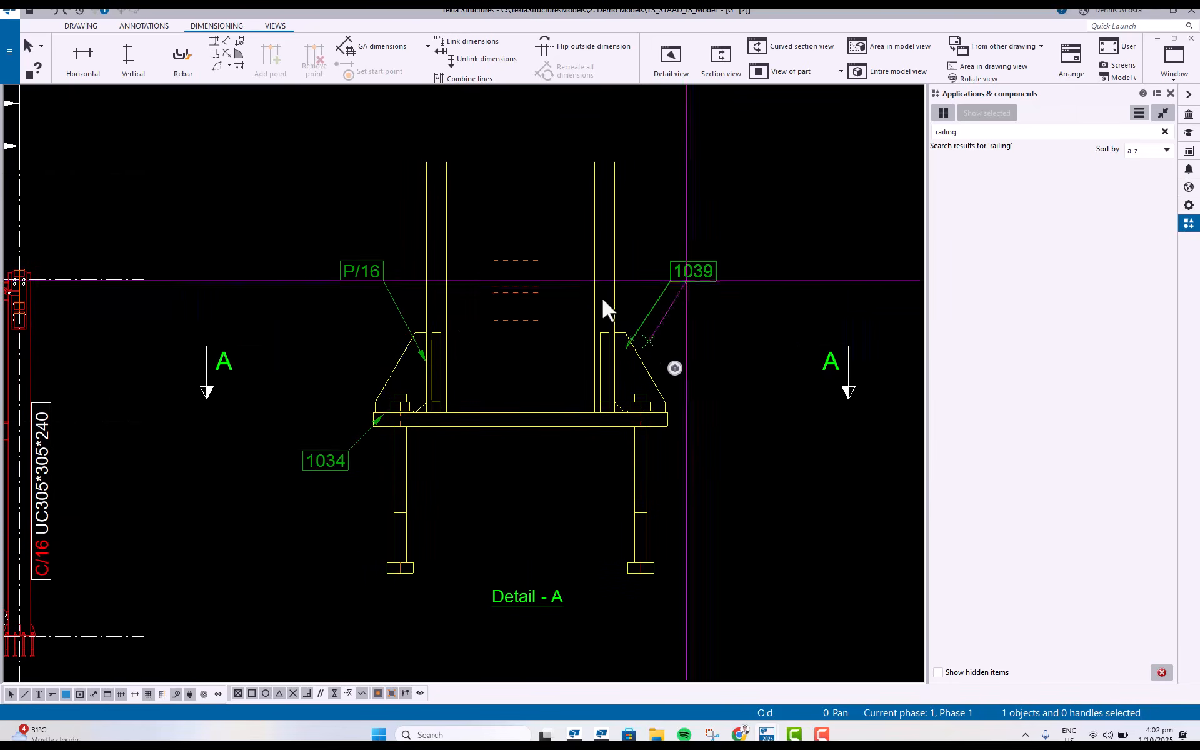
# Add the Profile element after Part position in the three part marks of Detail A and apply the change.
pyautogui.click(314, 455)
pyautogui.keyDown('ctrl'); pyautogui.click(363, 275); pyautogui.keyUp('ctrl')
pyautogui.keyDown('ctrl'); pyautogui.click(684, 279); pyautogui.keyUp('ctrl')
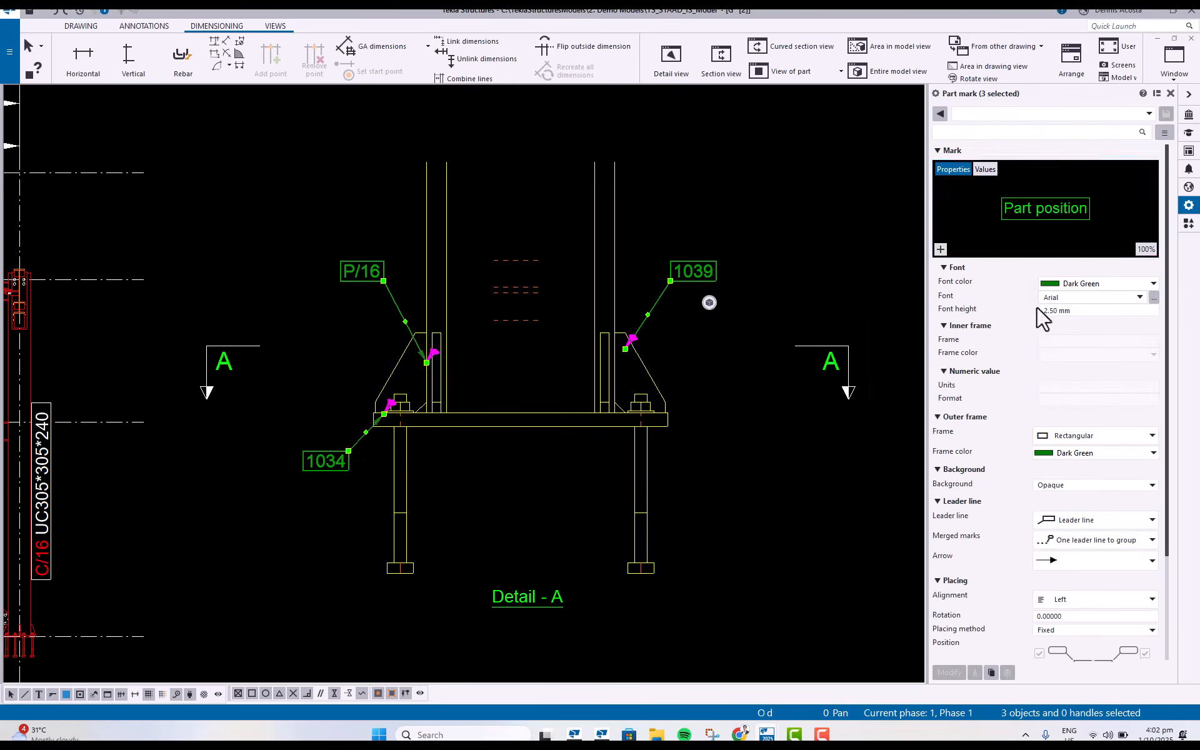
pyautogui.click(941, 250)
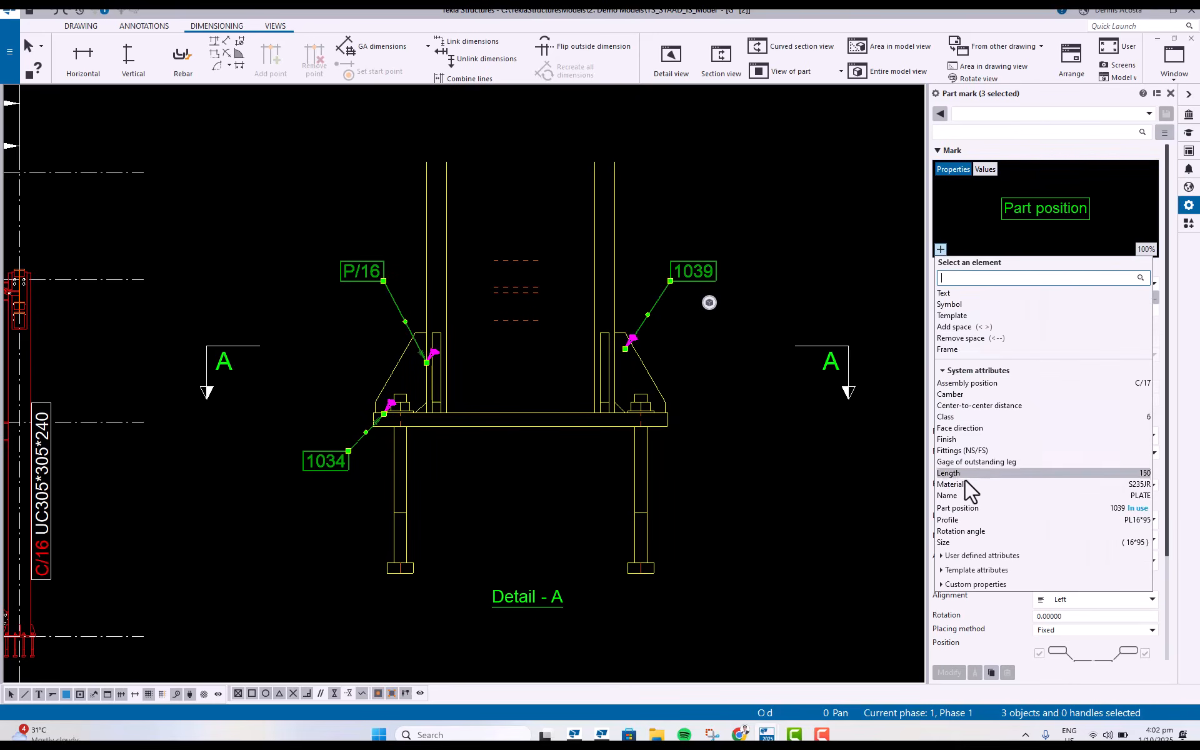
pyautogui.click(959, 509)
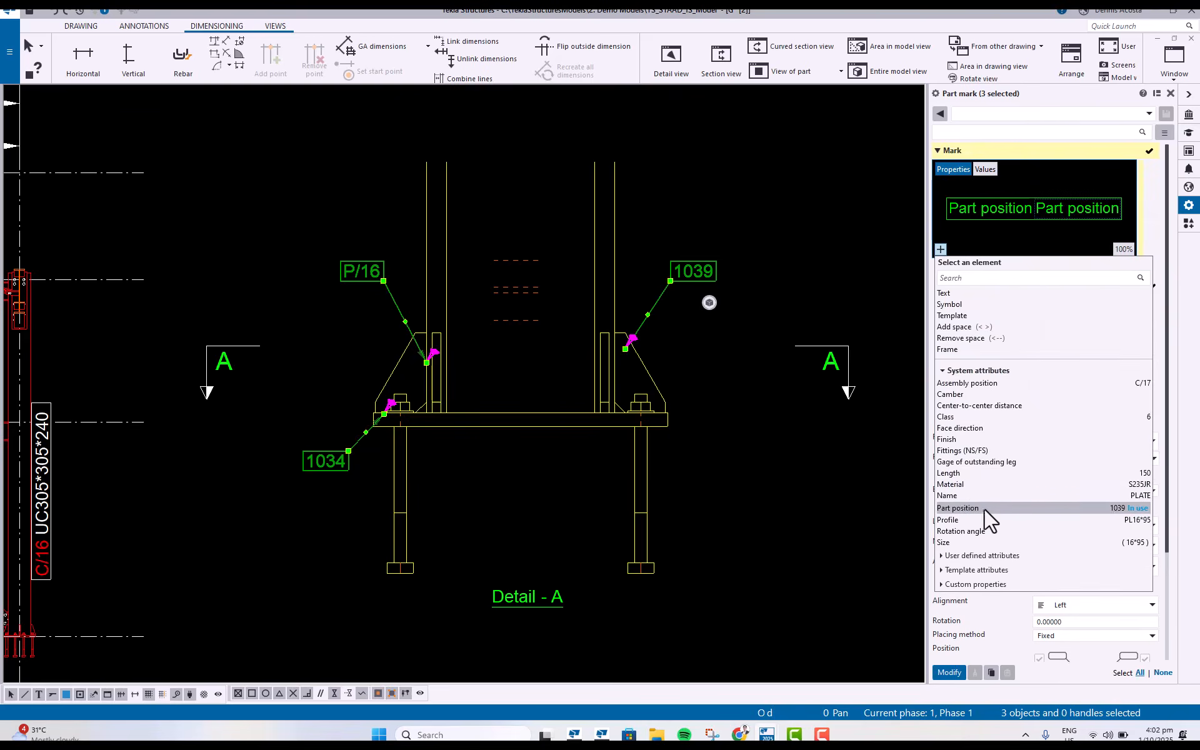
pyautogui.press('Delete')
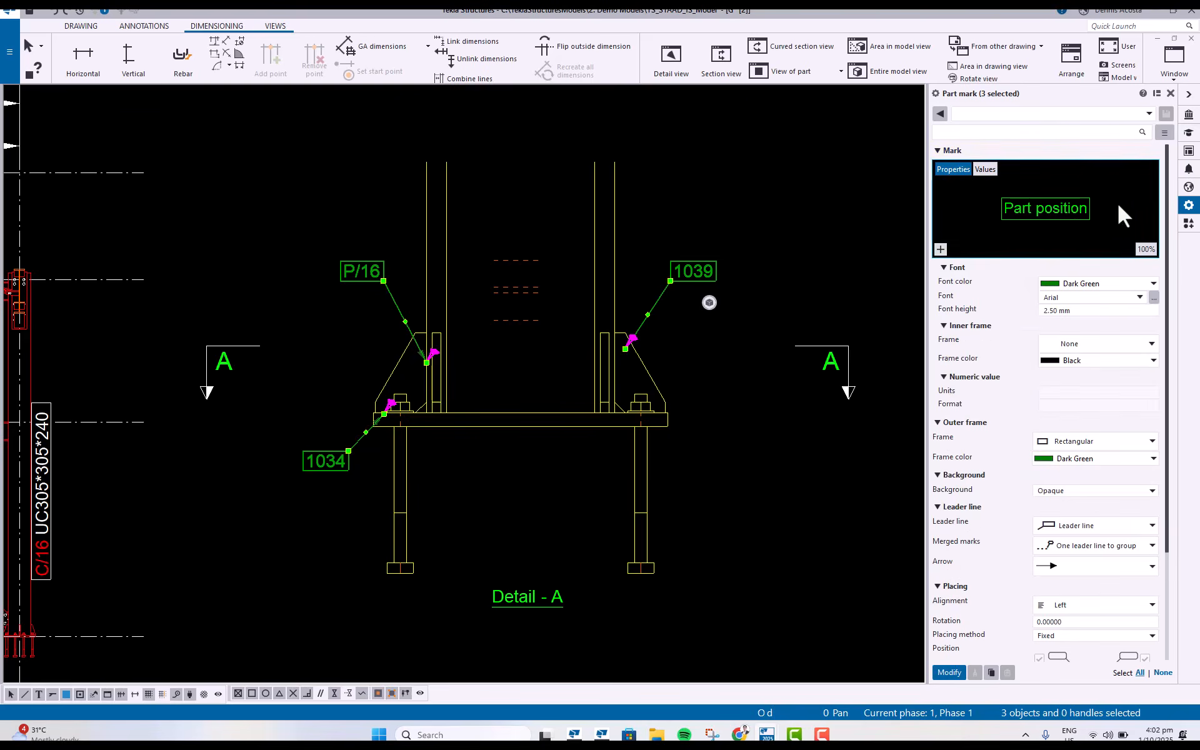
pyautogui.click(940, 249)
pyautogui.click(957, 520)
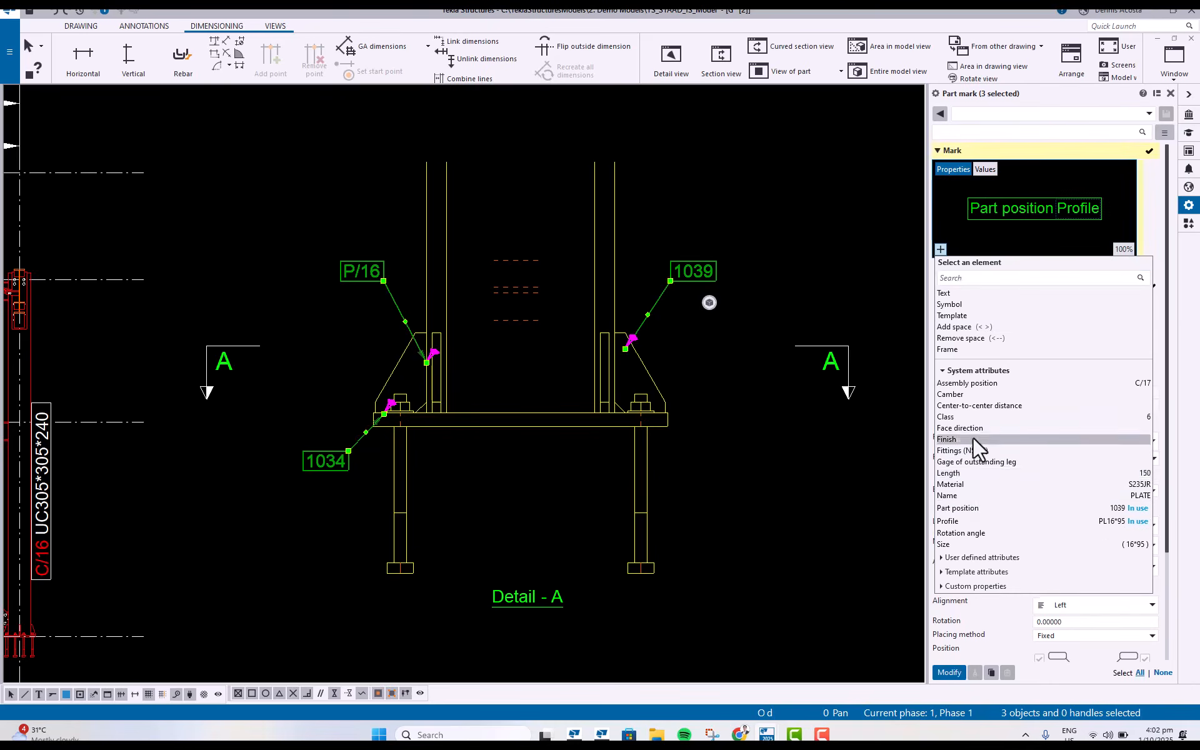
pyautogui.click(950, 669)
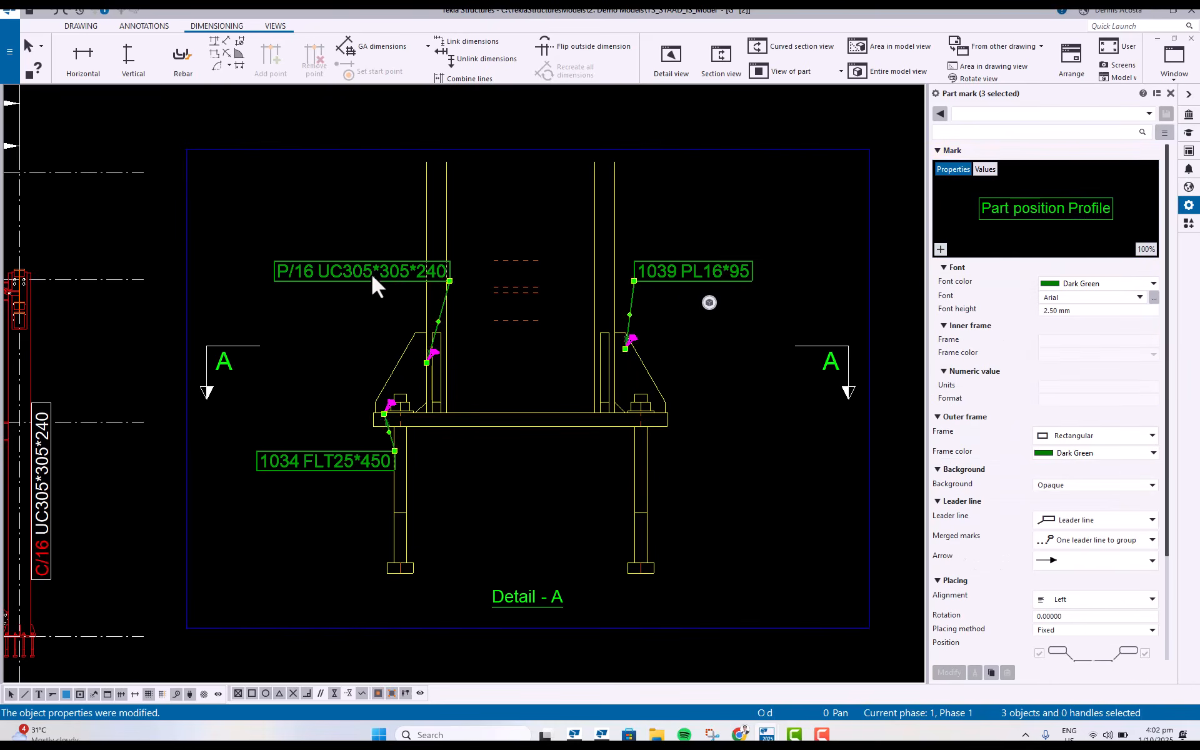
# Reposition the three widened part marks in Detail A so they sit farther outside the column base.
pyautogui.moveTo(369, 282); pyautogui.dragTo(330, 279)
pyautogui.click(337, 464)
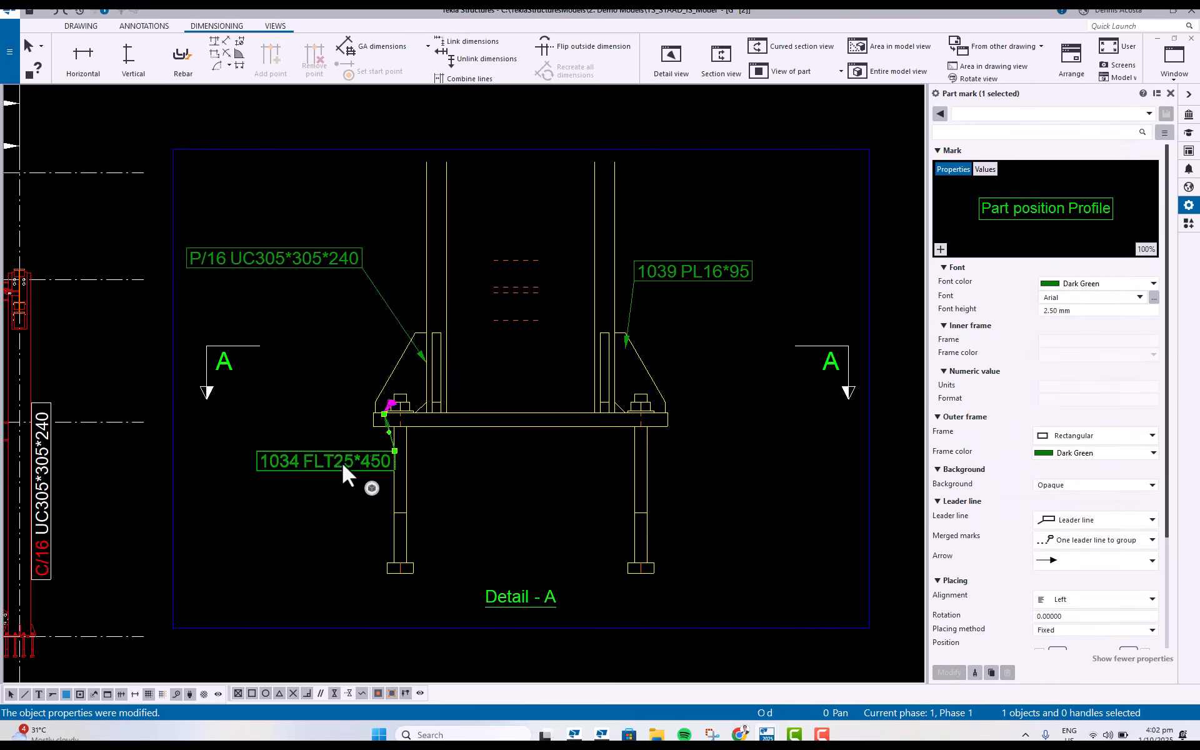
pyautogui.moveTo(342, 462); pyautogui.dragTo(299, 472)
pyautogui.click(664, 274)
pyautogui.moveTo(664, 274); pyautogui.dragTo(707, 277)
pyautogui.click(711, 394)
# Move the Detail A view slightly down and toward section A-A on the sheet, and check the whole drawing layout.
pyautogui.scroll(-6, 735, 484)
pyautogui.moveTo(736, 489); pyautogui.dragTo(674, 411, button='middle')
pyautogui.scroll(-5, 672, 415)
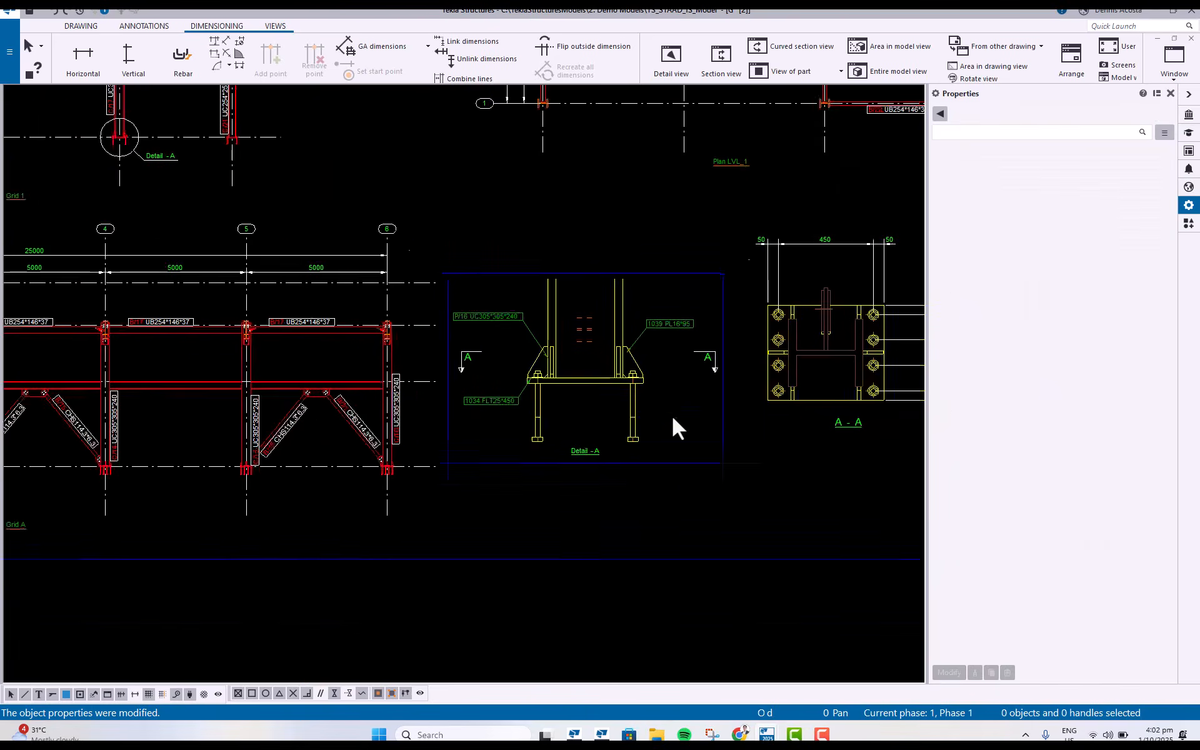
pyautogui.click(682, 463)
pyautogui.moveTo(660, 460); pyautogui.dragTo(676, 471)
pyautogui.scroll(-2, 733, 461)
pyautogui.moveTo(732, 446)
pyautogui.mouseDown(button='middle')
pyautogui.moveTo(665, 438)
pyautogui.moveTo(651, 462)
pyautogui.mouseUp(button='middle')
pyautogui.scroll(-4, 605, 399)
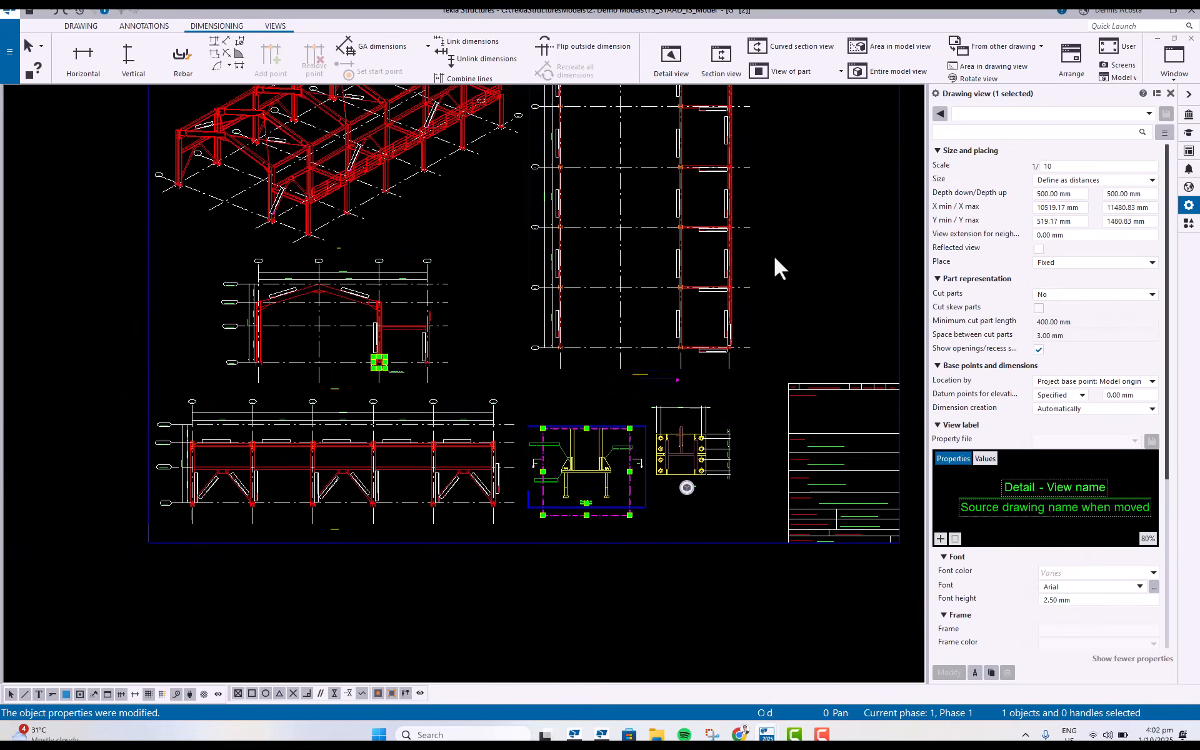
pyautogui.click(779, 373)
pyautogui.moveTo(780, 372); pyautogui.dragTo(734, 402, button='middle')
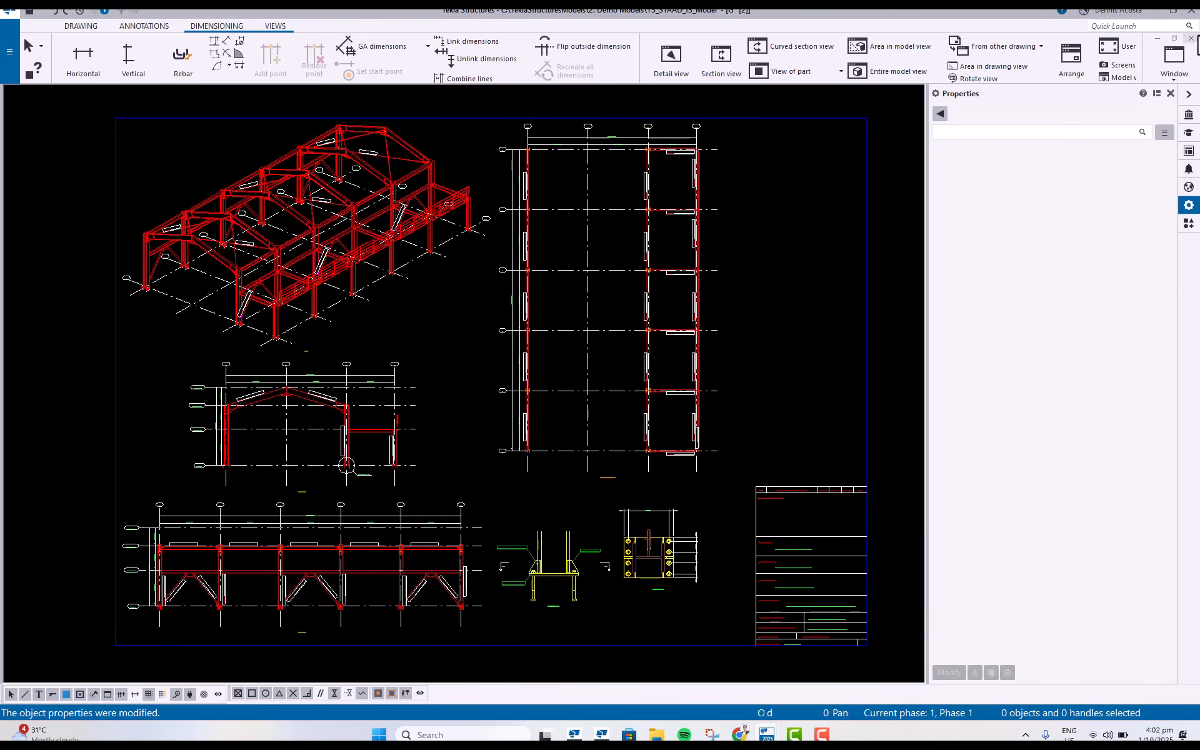
# Close the general arrangement drawing, keeping its changes, and look closer at the frame corner around gridlines C and D in the model.
pyautogui.click(1190, 38)
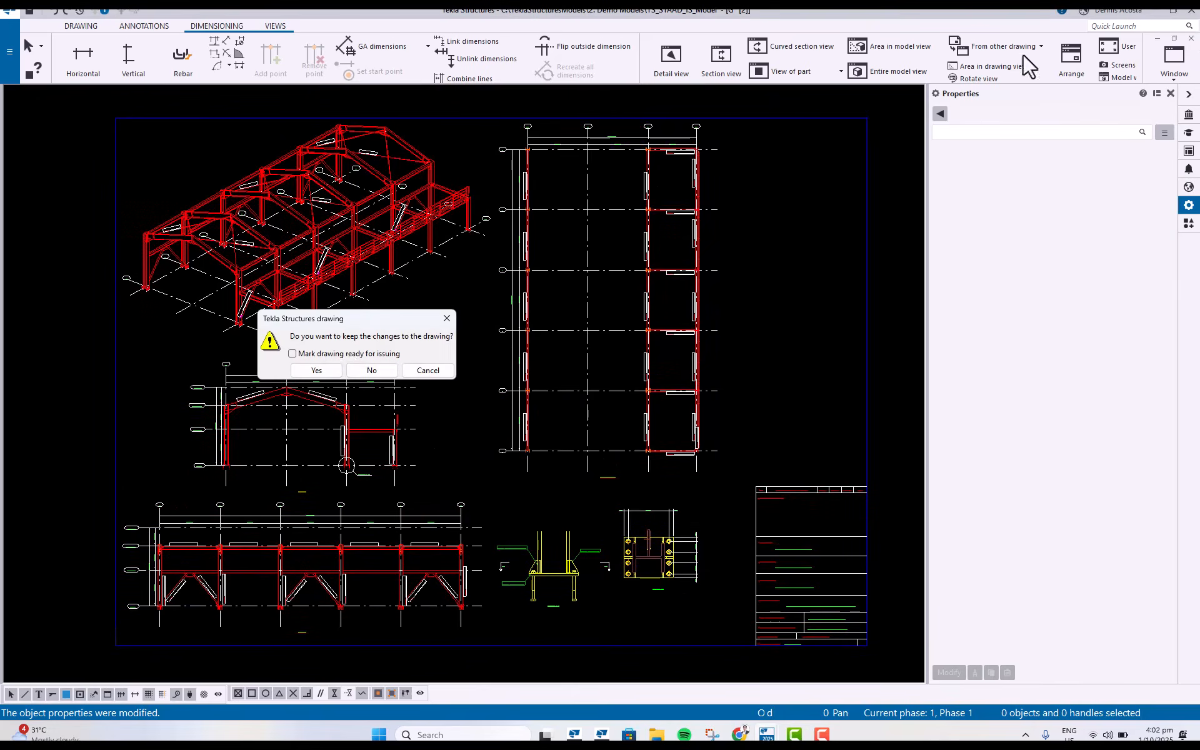
pyautogui.click(323, 372)
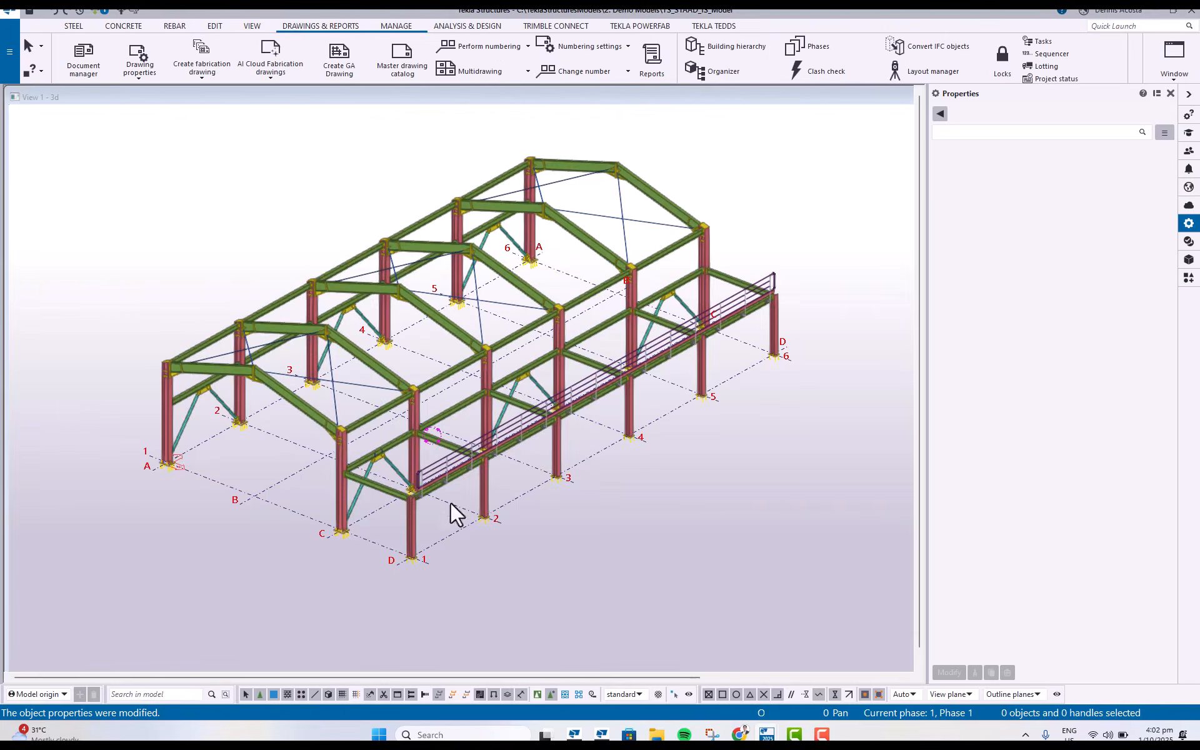
pyautogui.scroll(4, 450, 515)
pyautogui.scroll(5, 481, 512)
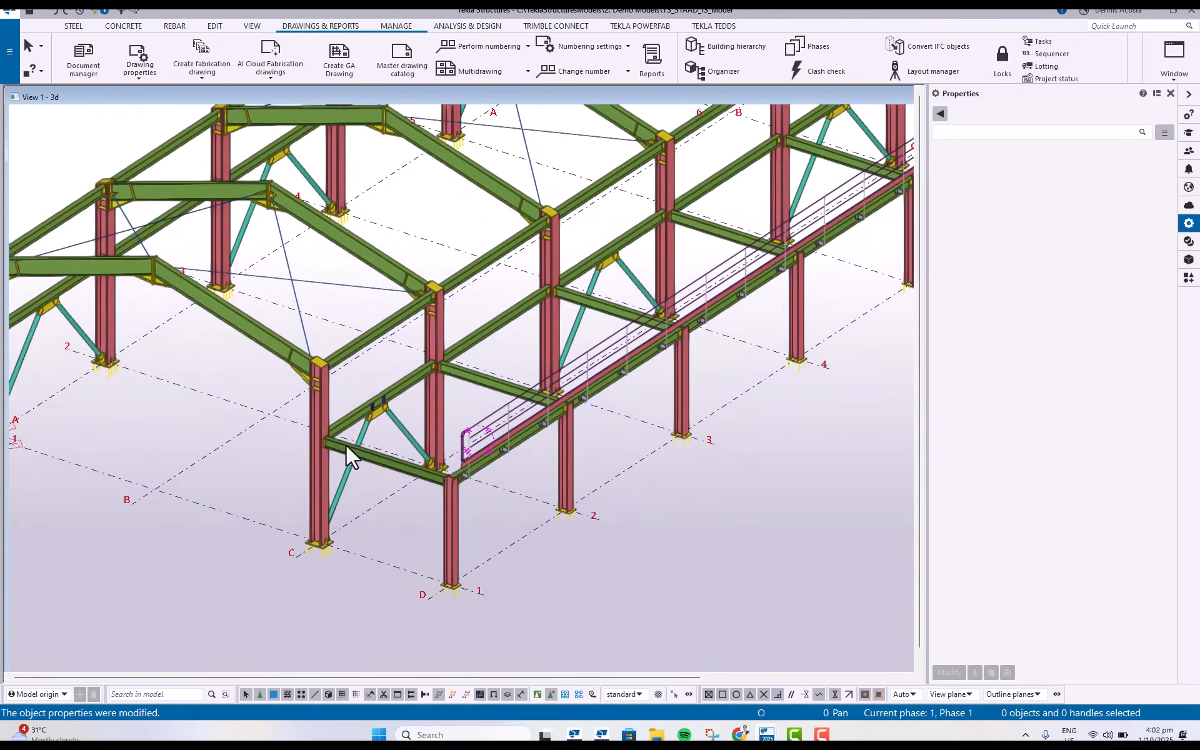
pyautogui.scroll(3, 350, 441)
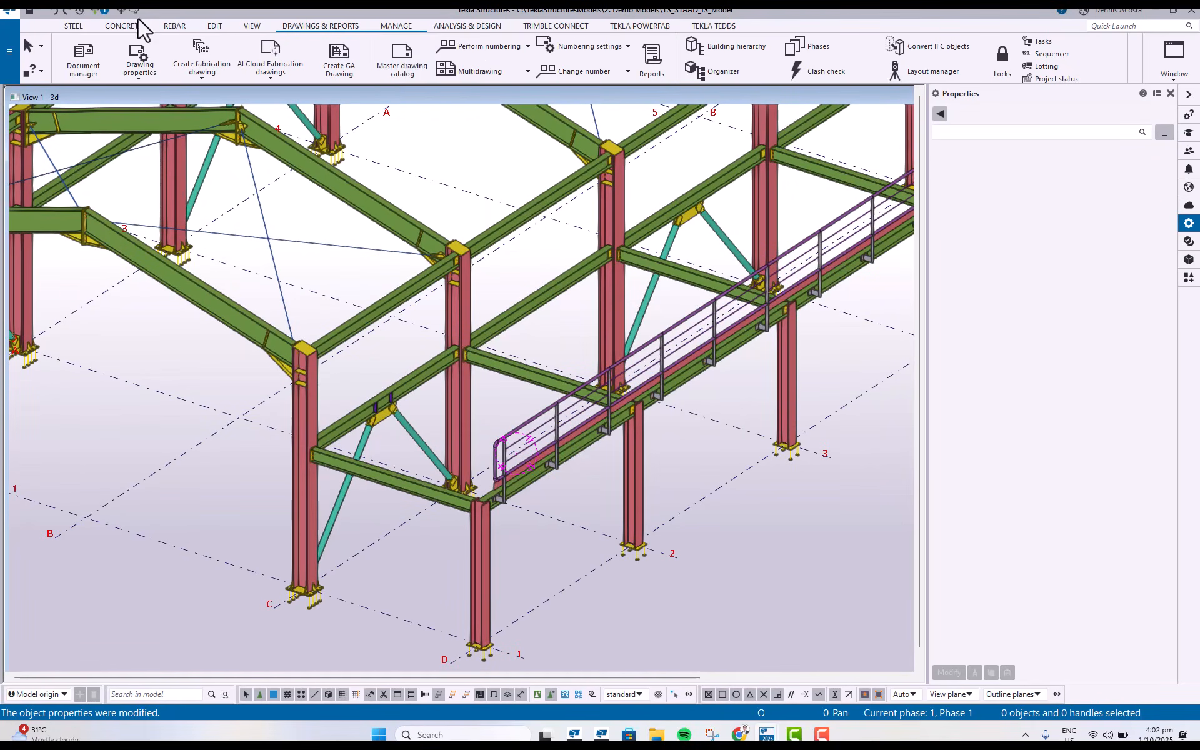
# Open the list of all drawings and place its window below the frame so both the list and the model are visible.
pyautogui.click(78, 66)
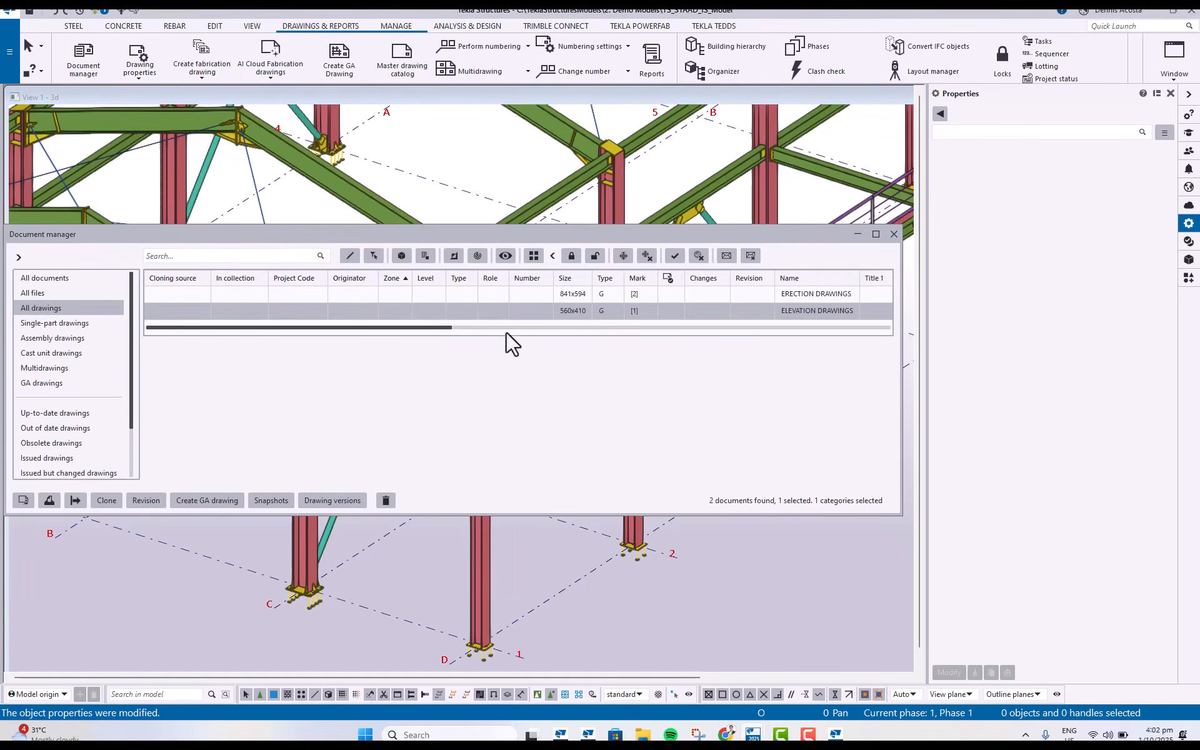
pyautogui.moveTo(422, 327); pyautogui.dragTo(571, 337)
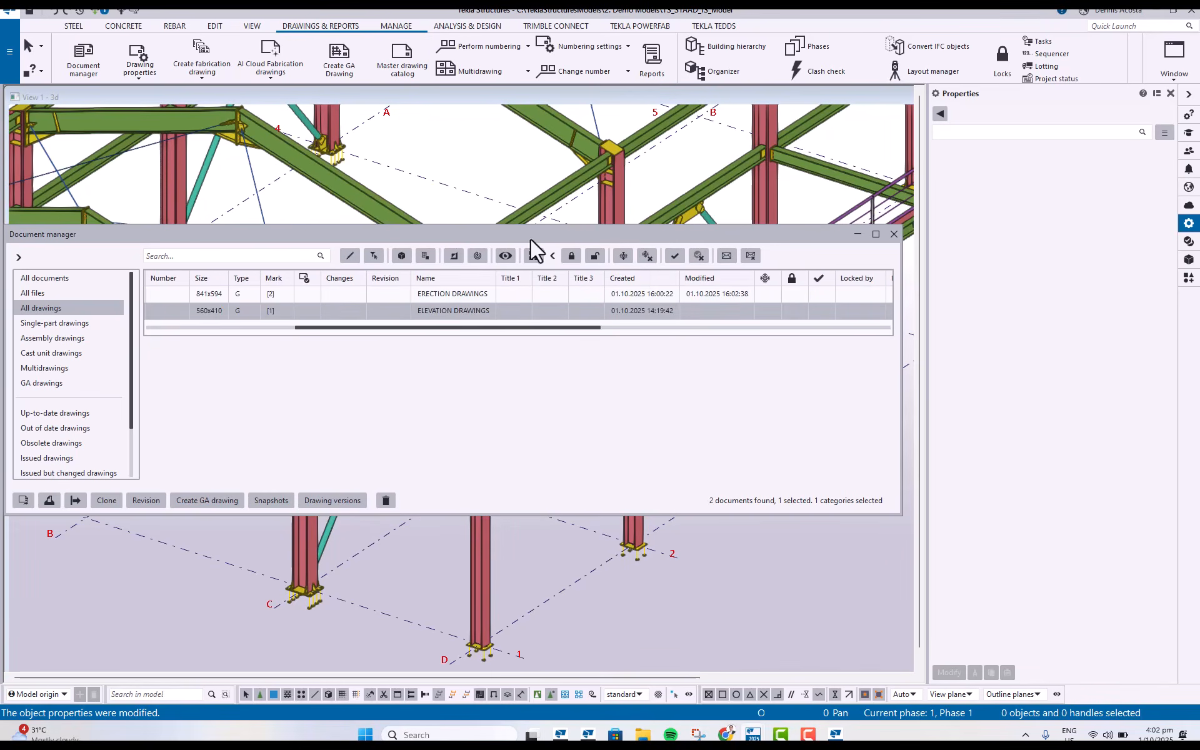
pyautogui.moveTo(531, 238); pyautogui.dragTo(406, 473)
pyautogui.scroll(-1, 475, 387)
pyautogui.scroll(-2, 481, 385)
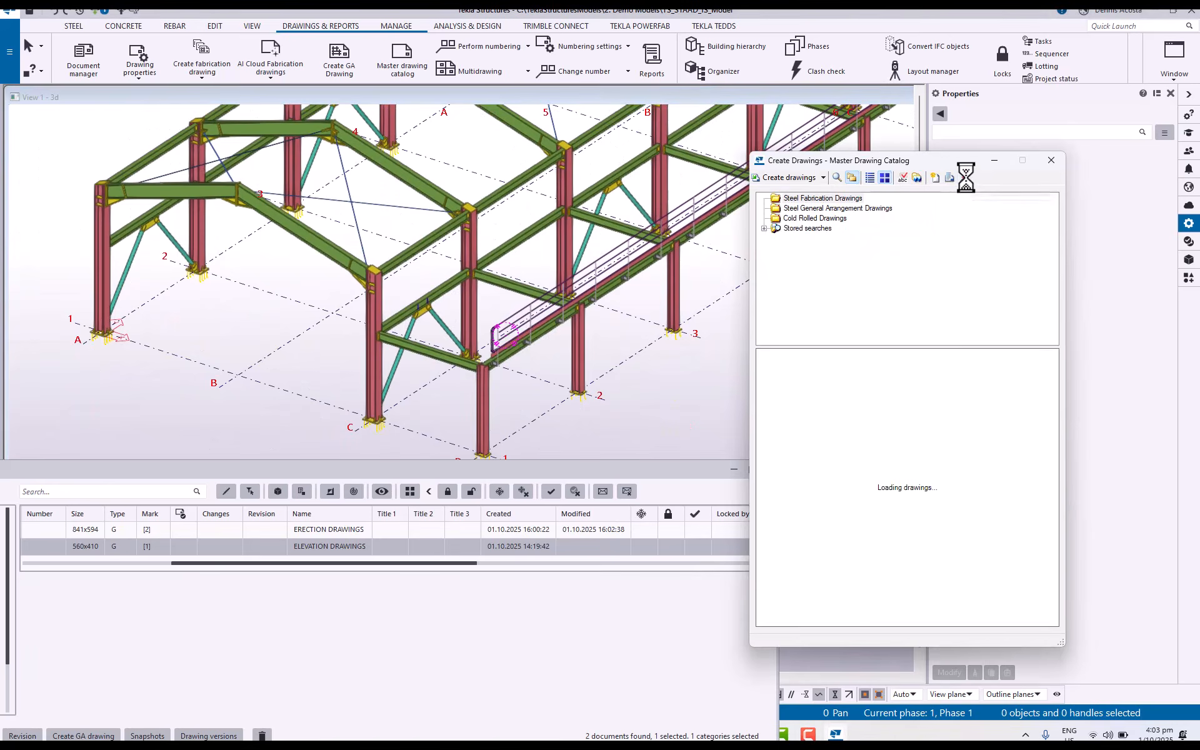
# Create drawings with the Drawings Creation (A) master drawing for the C/1 and C/2 columns, the rafter on gridline 2 and two adjoining beams.
pyautogui.click(805, 406)
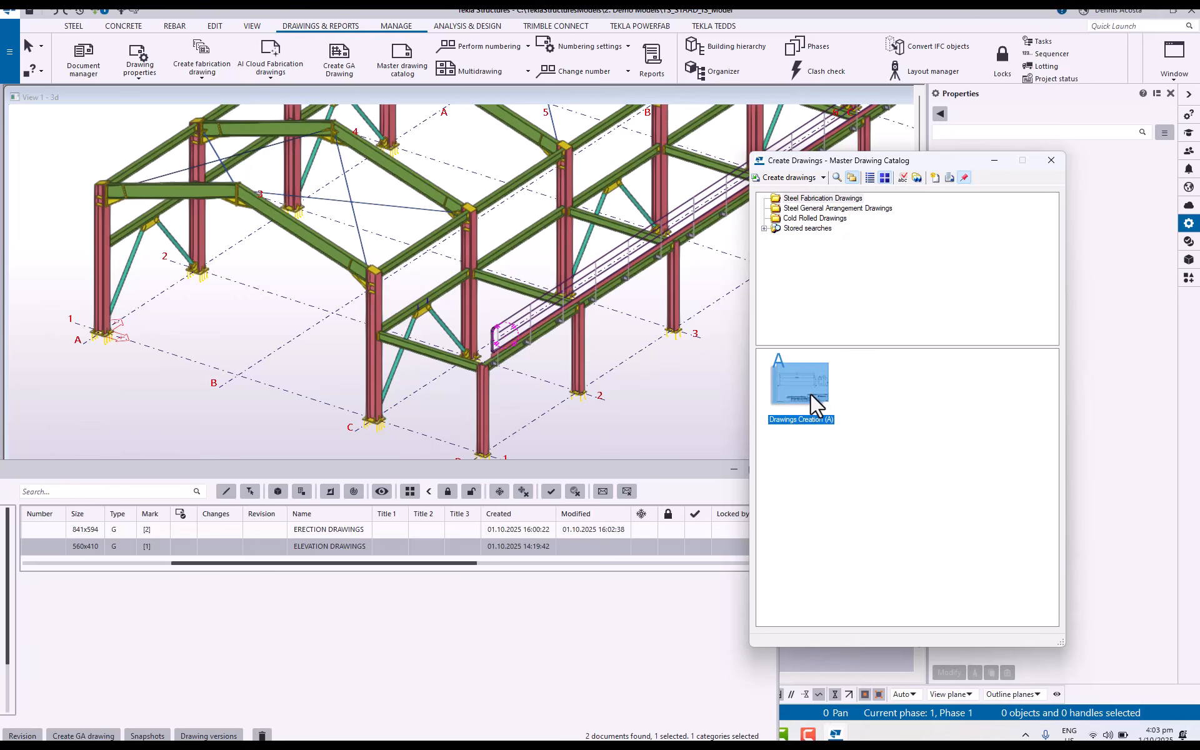
pyautogui.click(377, 306)
pyautogui.keyDown('ctrl'); pyautogui.click(474, 243); pyautogui.keyUp('ctrl')
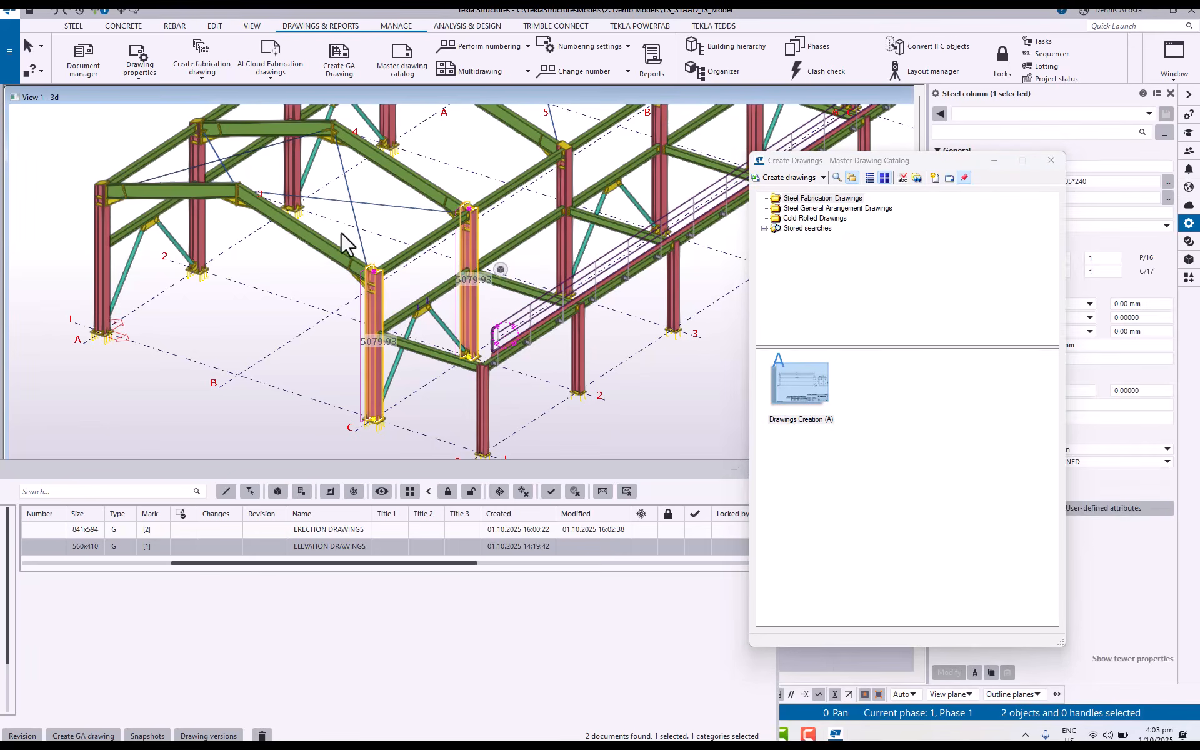
pyautogui.keyDown('ctrl'); pyautogui.click(400, 177); pyautogui.keyUp('ctrl')
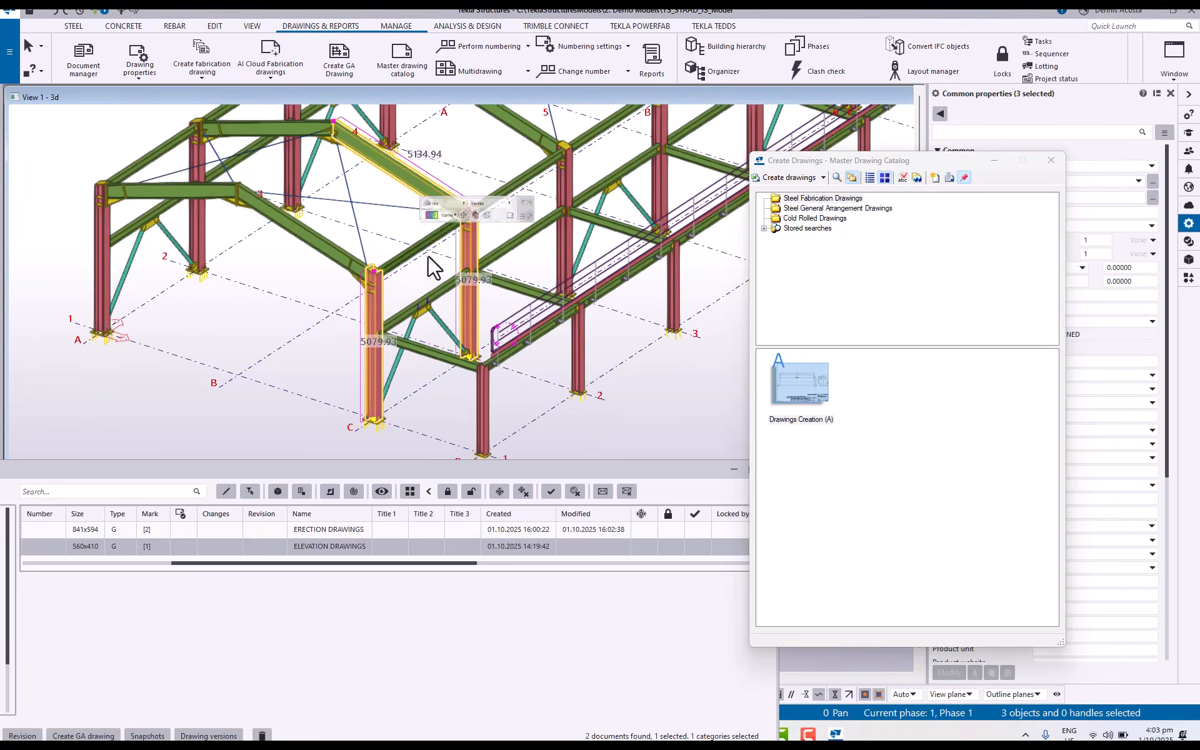
pyautogui.keyDown('ctrl'); pyautogui.click(442, 284); pyautogui.keyUp('ctrl')
pyautogui.keyDown('ctrl'); pyautogui.click(431, 350); pyautogui.keyUp('ctrl')
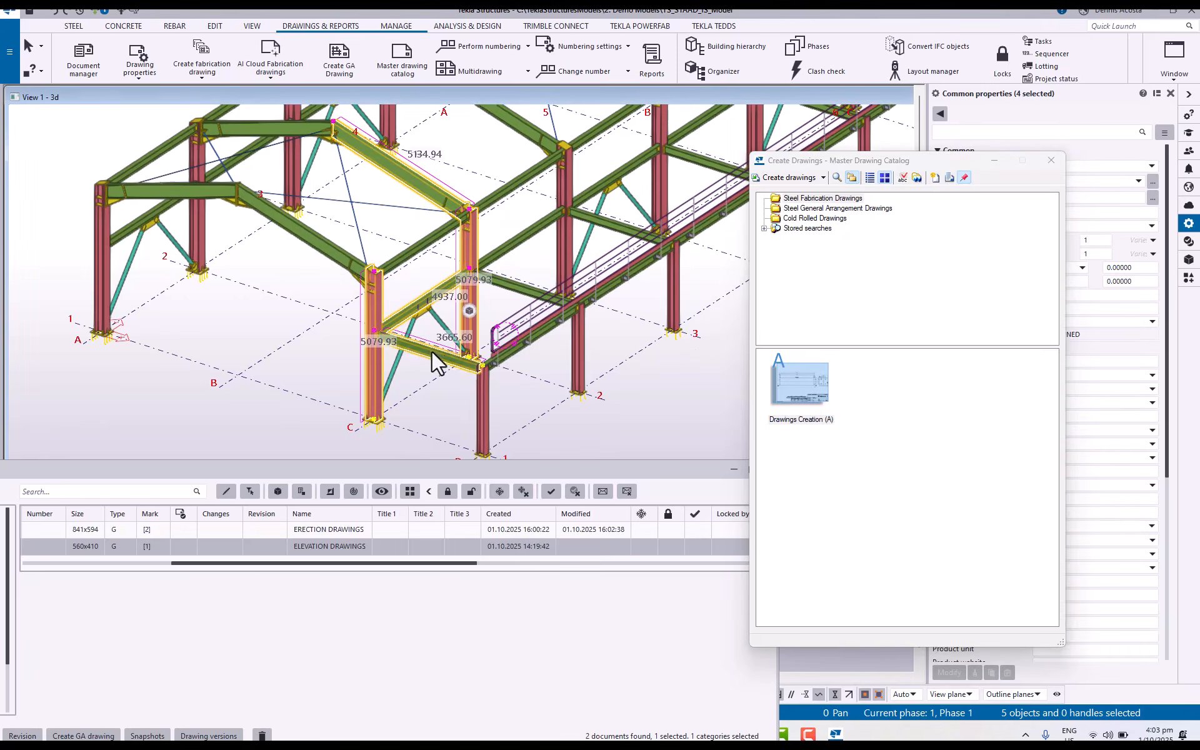
pyautogui.click(793, 177)
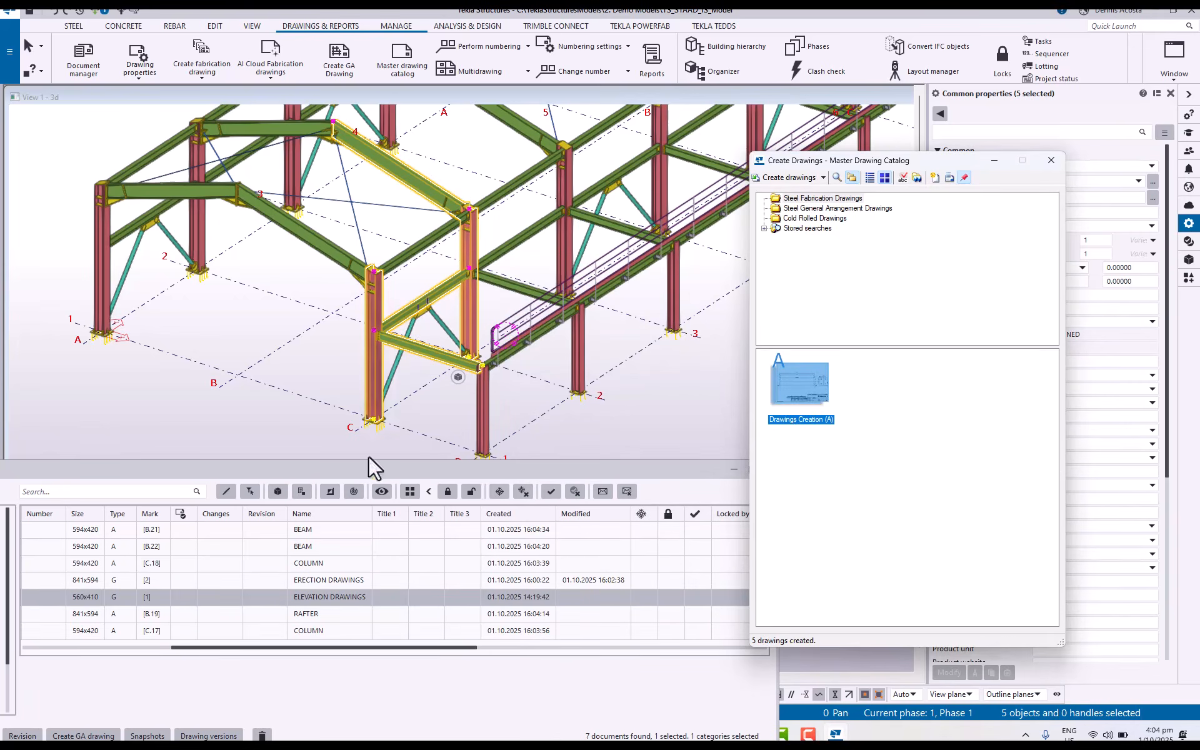
# Open the C.17 column drawing at full window size with the drawing list moved below it, and switch its display to black on white.
pyautogui.click(284, 631)
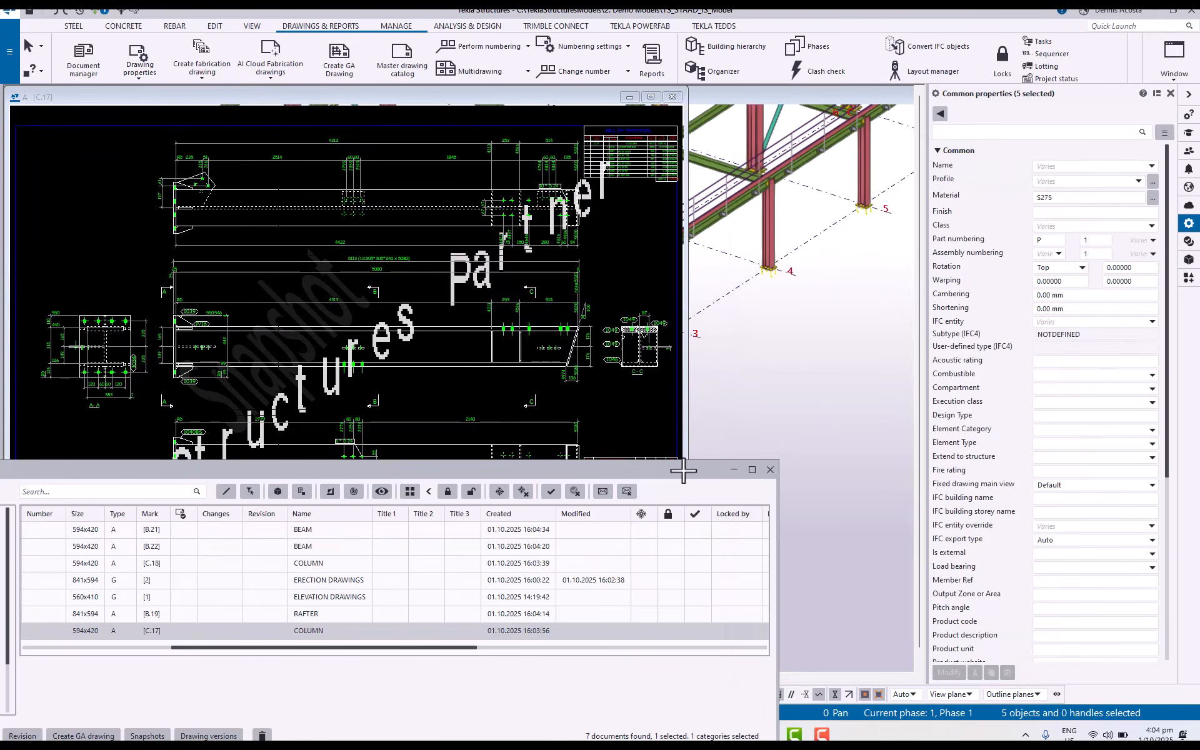
pyautogui.moveTo(666, 469); pyautogui.dragTo(793, 657)
pyautogui.click(652, 97)
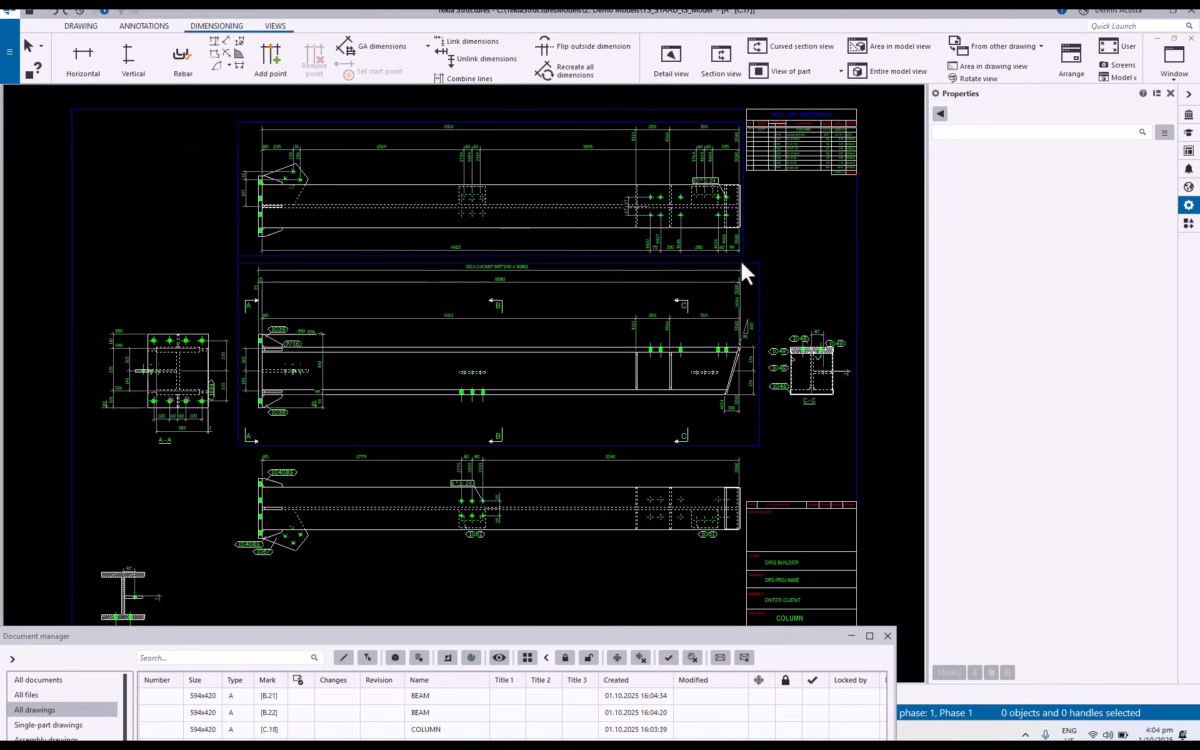
pyautogui.press('b')
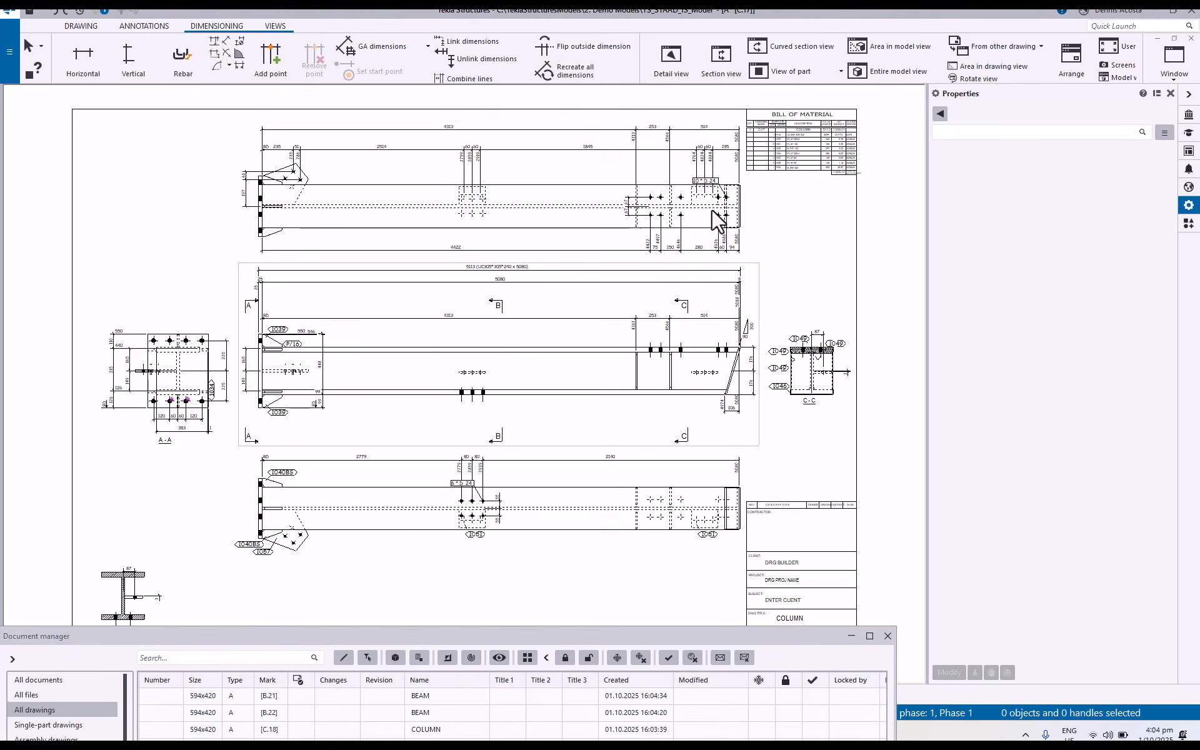
# Examine the column's dimensioned elevations and the base plate section A-A for dimensions, bolt holes and part marks.
pyautogui.scroll(4, 700, 203)
pyautogui.moveTo(661, 212); pyautogui.dragTo(621, 317, button='middle')
pyautogui.moveTo(465, 251); pyautogui.dragTo(637, 188, button='middle')
pyautogui.scroll(-2, 522, 287)
pyautogui.moveTo(268, 401)
pyautogui.mouseDown(button='middle')
pyautogui.moveTo(275, 388)
pyautogui.moveTo(523, 317)
pyautogui.mouseUp(button='middle')
pyautogui.scroll(-4, 263, 437)
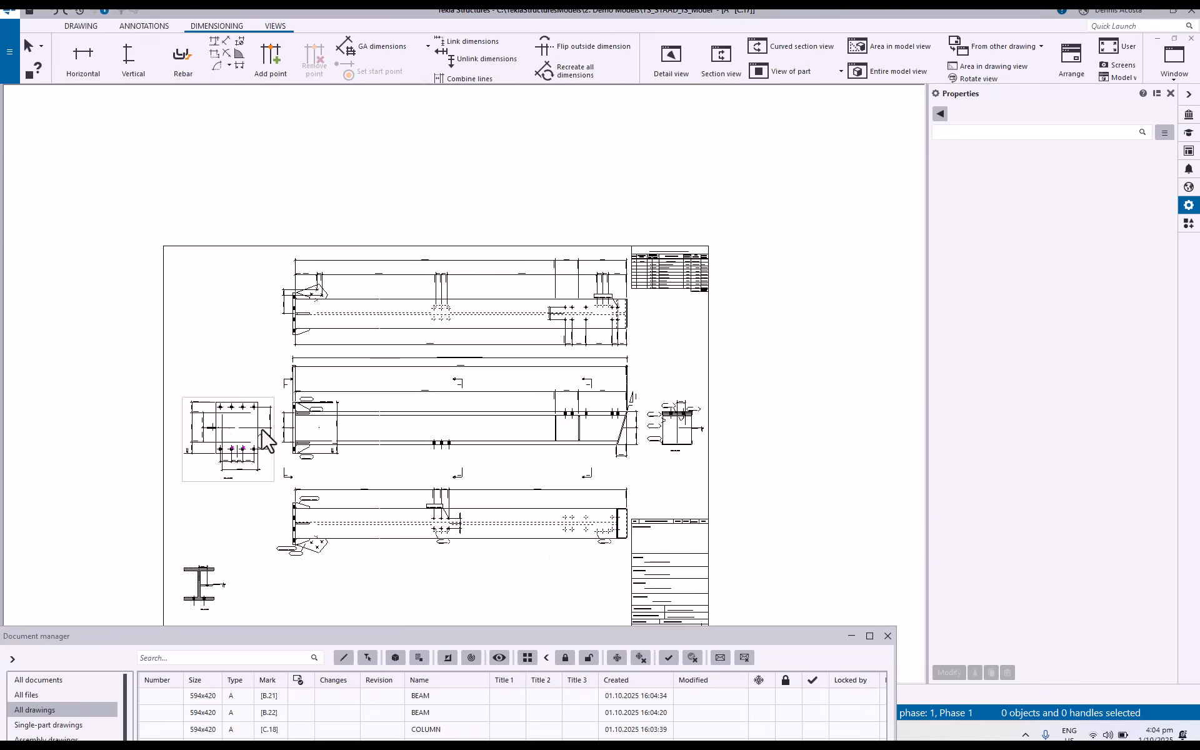
pyautogui.scroll(5, 210, 428)
pyautogui.scroll(2, 250, 456)
pyautogui.moveTo(243, 461); pyautogui.dragTo(315, 415, button='middle')
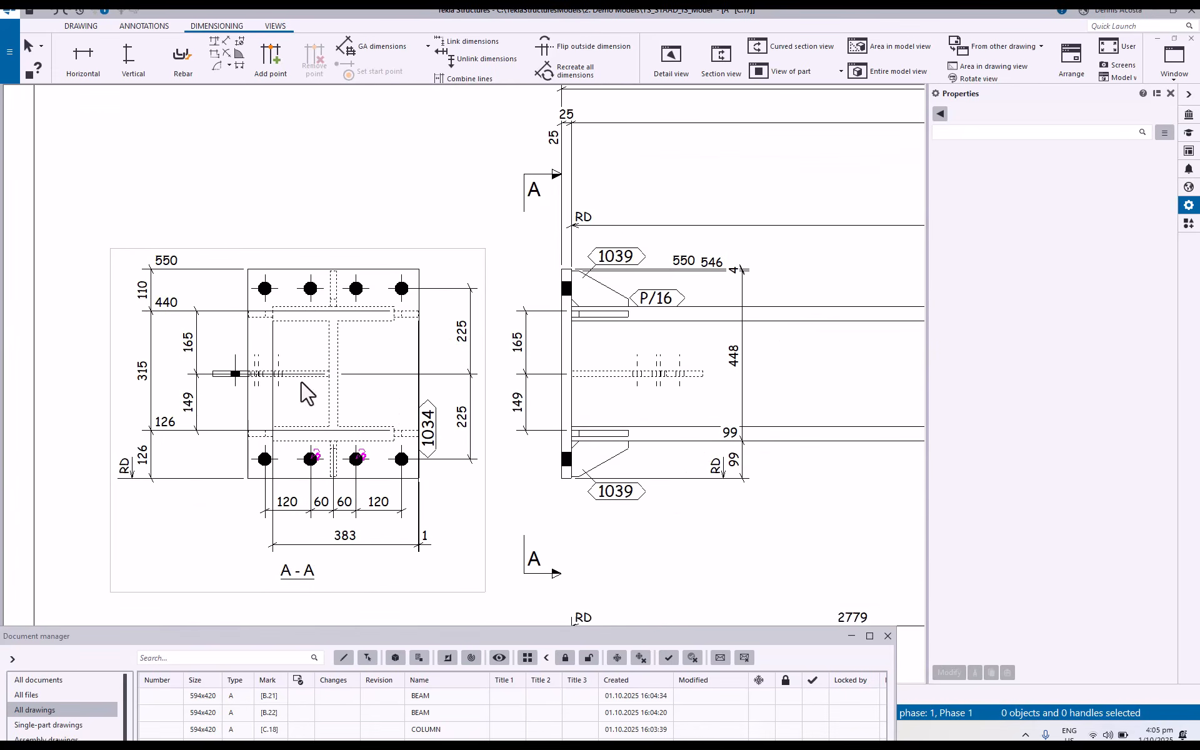
pyautogui.moveTo(541, 354); pyautogui.dragTo(235, 392, button='middle')
pyautogui.scroll(-4, 236, 392)
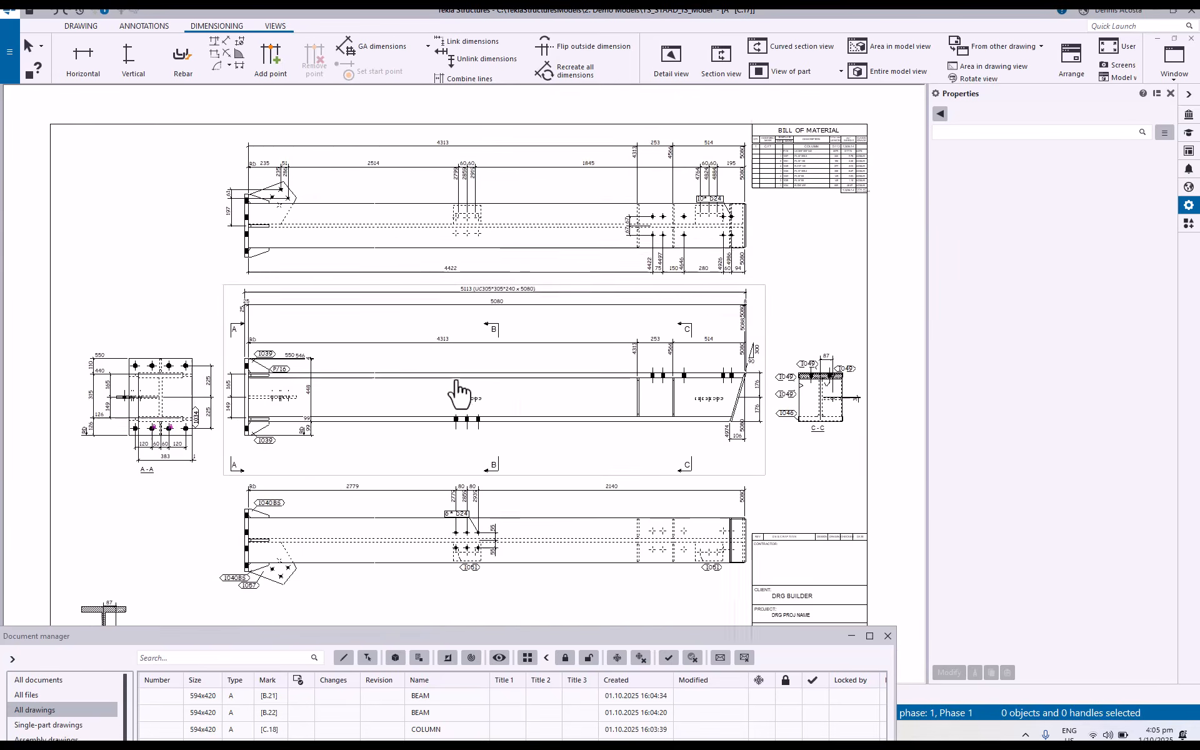
# Examine the bill of material on the column drawing for its profiles, plates, lengths, weights and grades.
pyautogui.moveTo(458, 394); pyautogui.dragTo(239, 444, button='middle')
pyautogui.scroll(8, 623, 187)
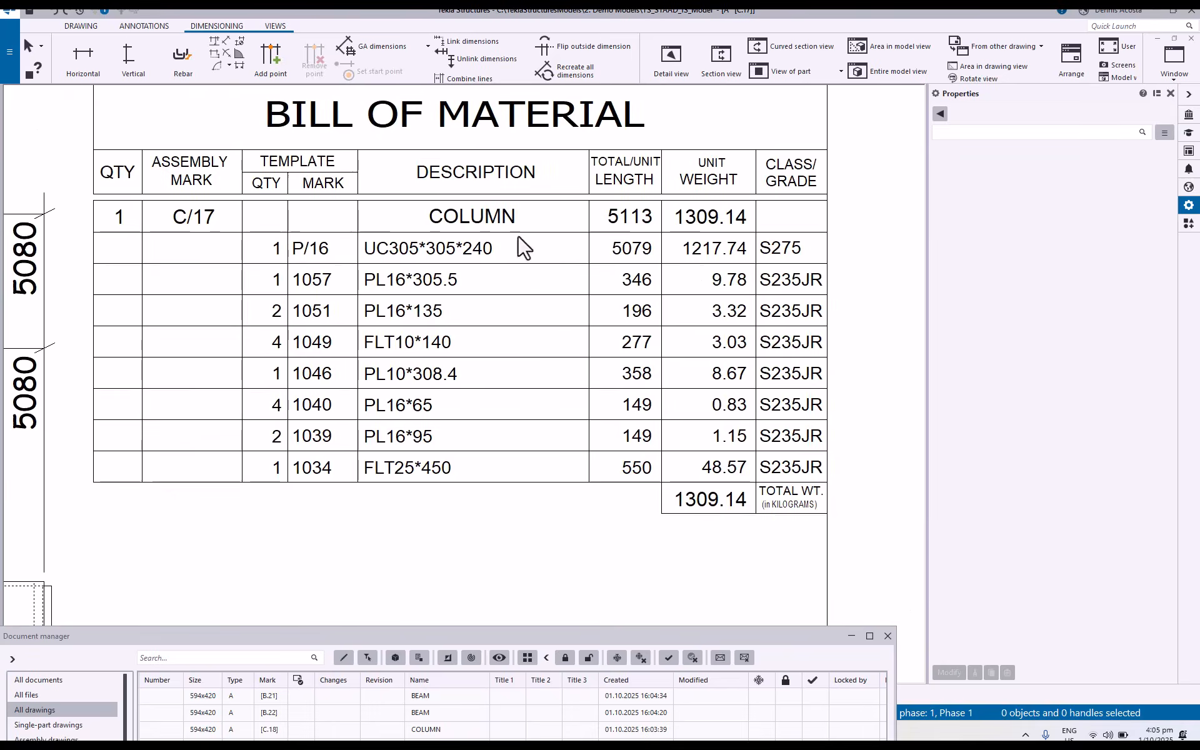
pyautogui.moveTo(522, 246); pyautogui.dragTo(456, 316, button='middle')
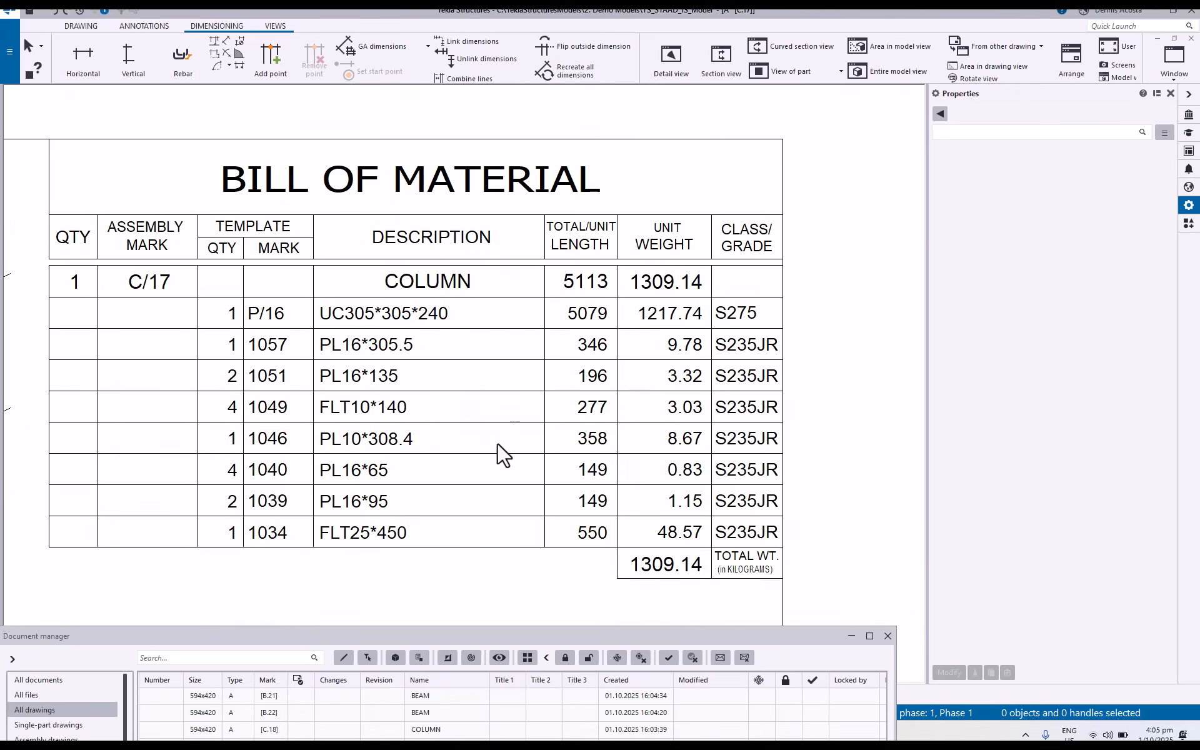
pyautogui.moveTo(504, 450); pyautogui.dragTo(504, 420, button='middle')
pyautogui.scroll(-6, 510, 428)
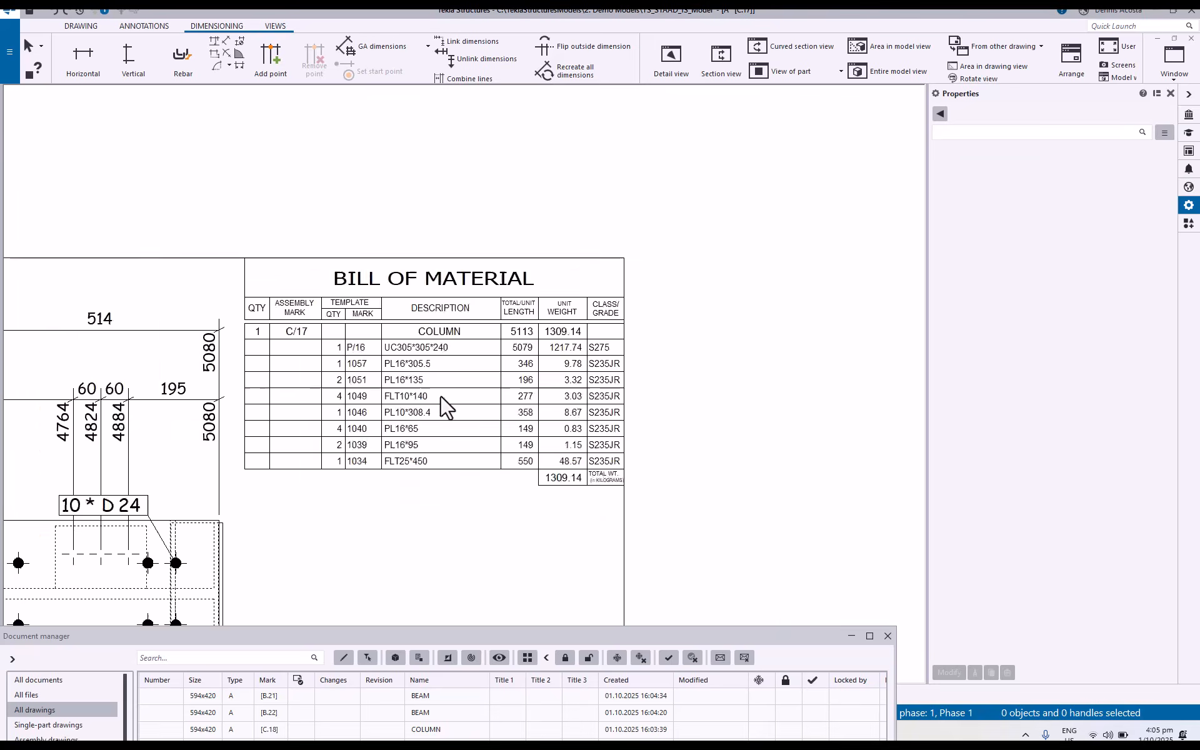
pyautogui.scroll(6, 734, 292)
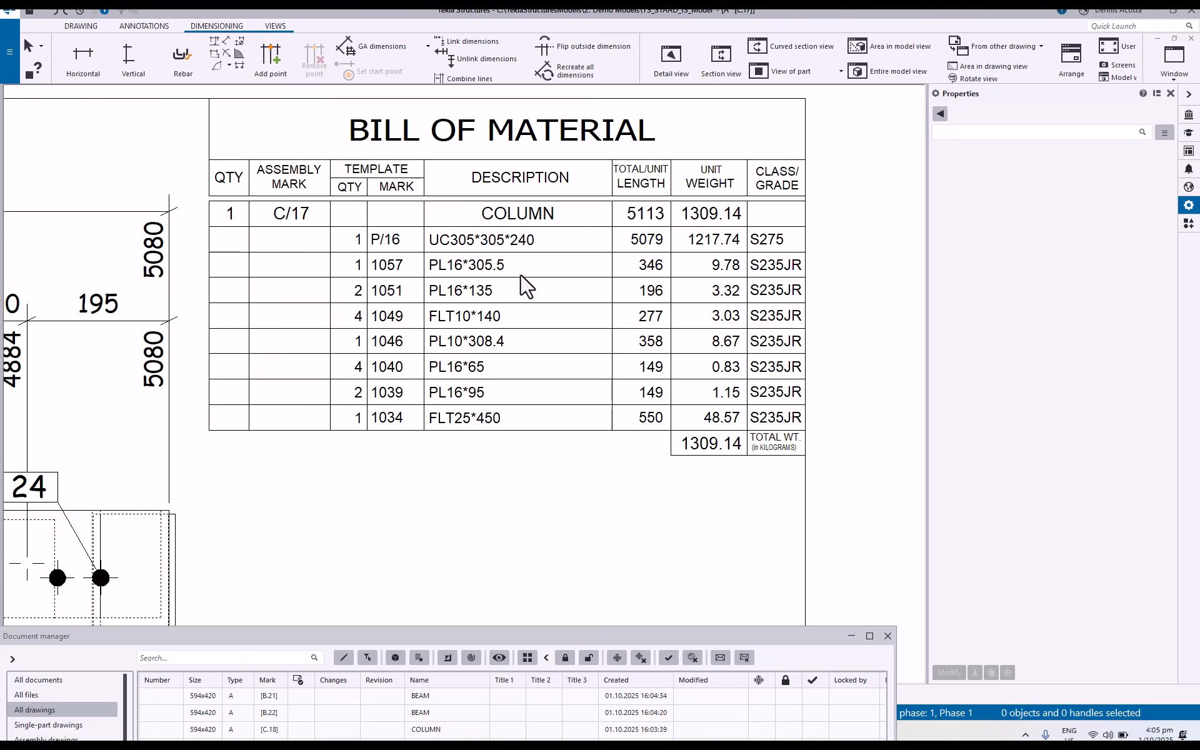
pyautogui.scroll(-5, 519, 284)
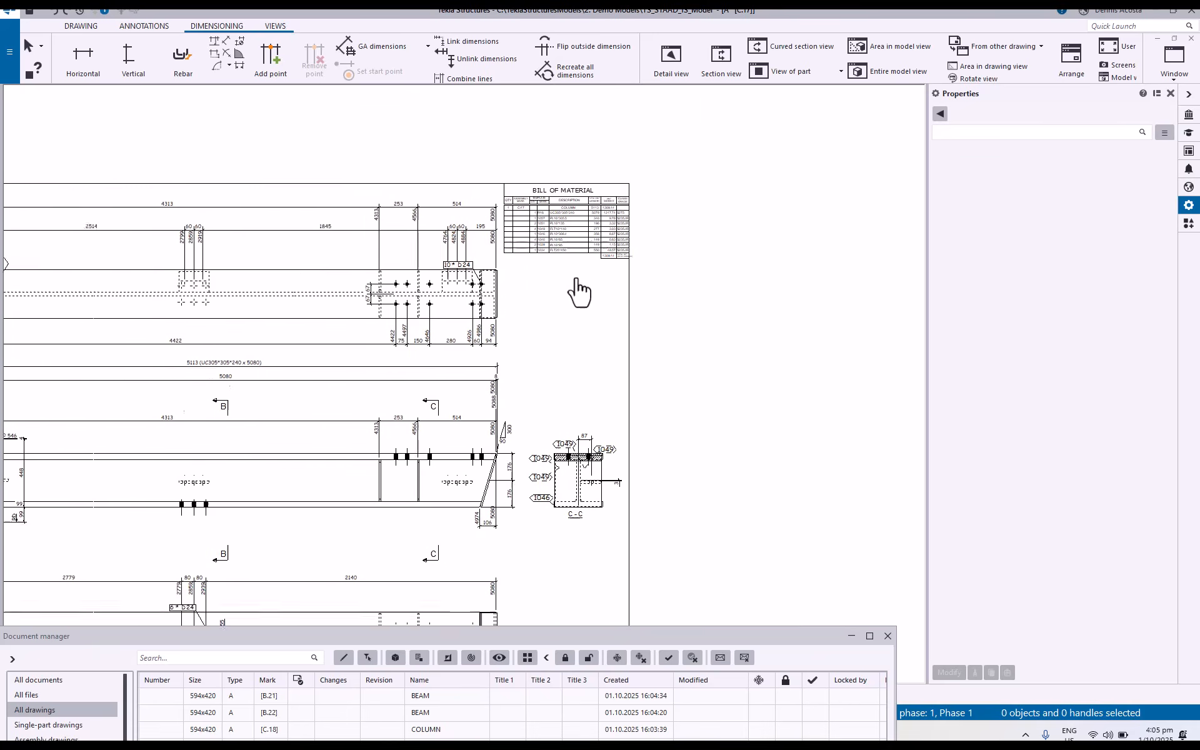
pyautogui.moveTo(578, 291); pyautogui.dragTo(632, 233, button='middle')
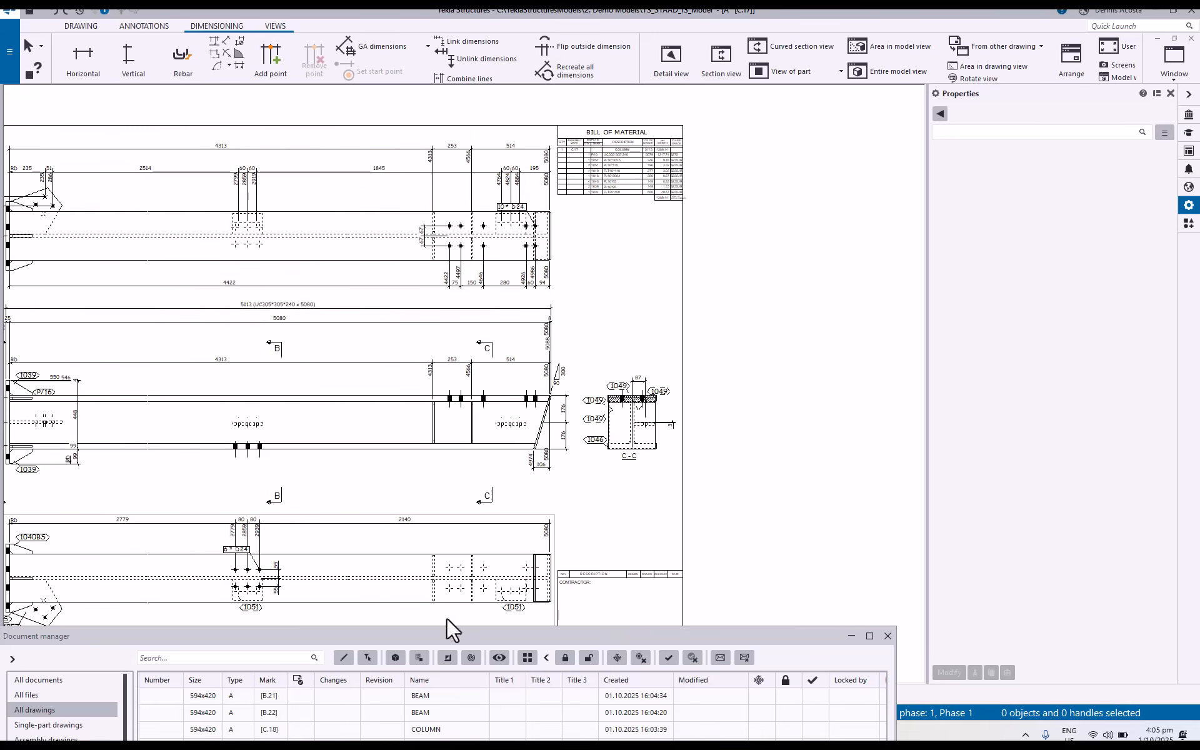
# Open the B.21 beam drawing and examine the dimensioned detail of gusset plate 1054.
pyautogui.doubleClick(340, 695)
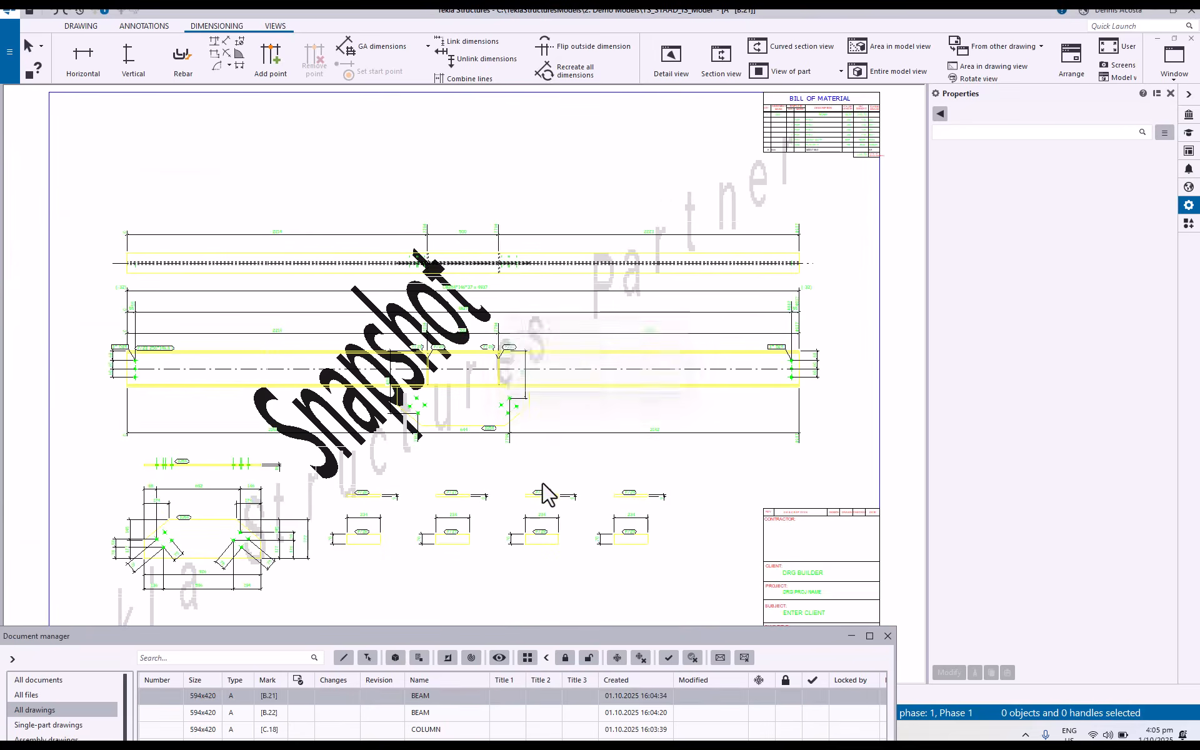
pyautogui.moveTo(402, 511); pyautogui.dragTo(438, 426, button='middle')
pyautogui.scroll(2, 236, 456)
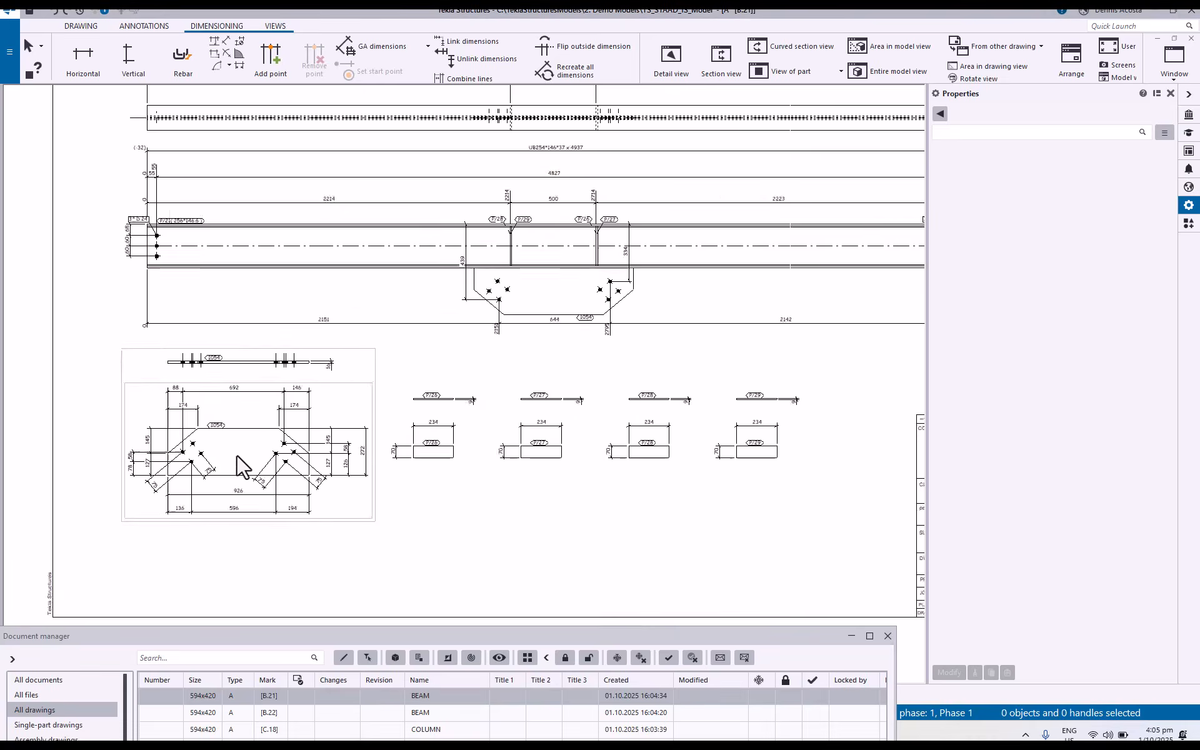
pyautogui.scroll(4, 244, 467)
pyautogui.scroll(-5, 393, 456)
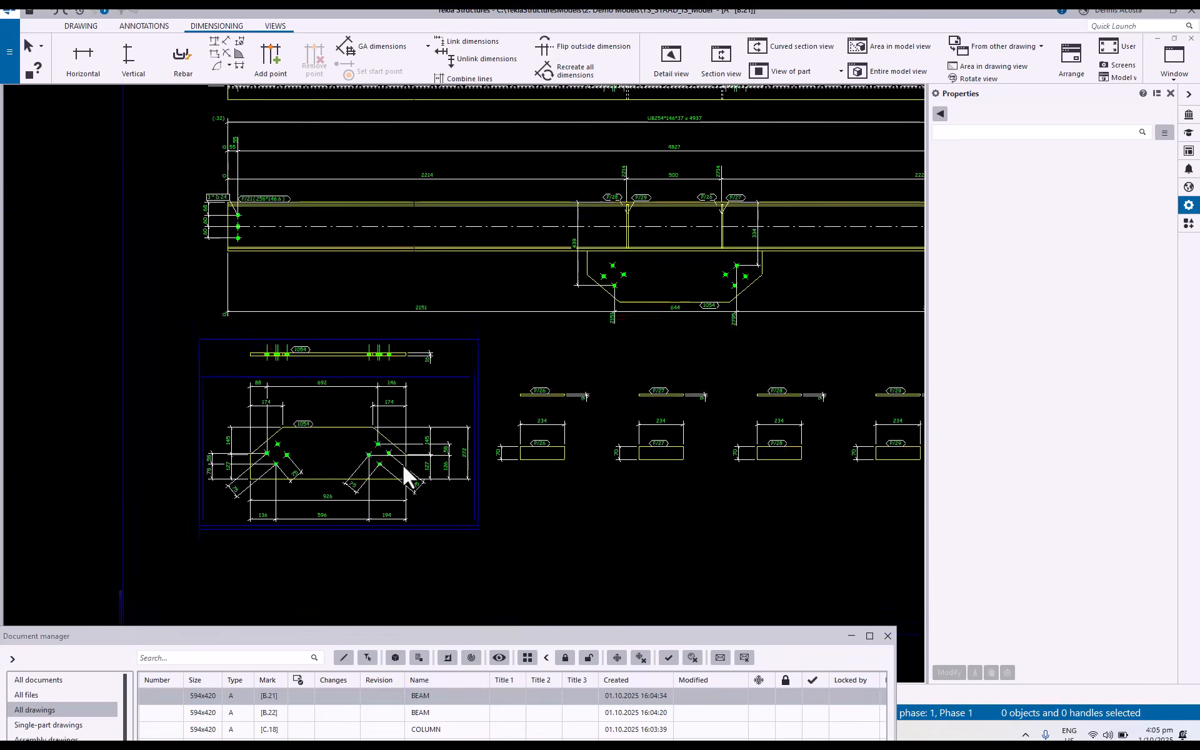
pyautogui.scroll(4, 326, 463)
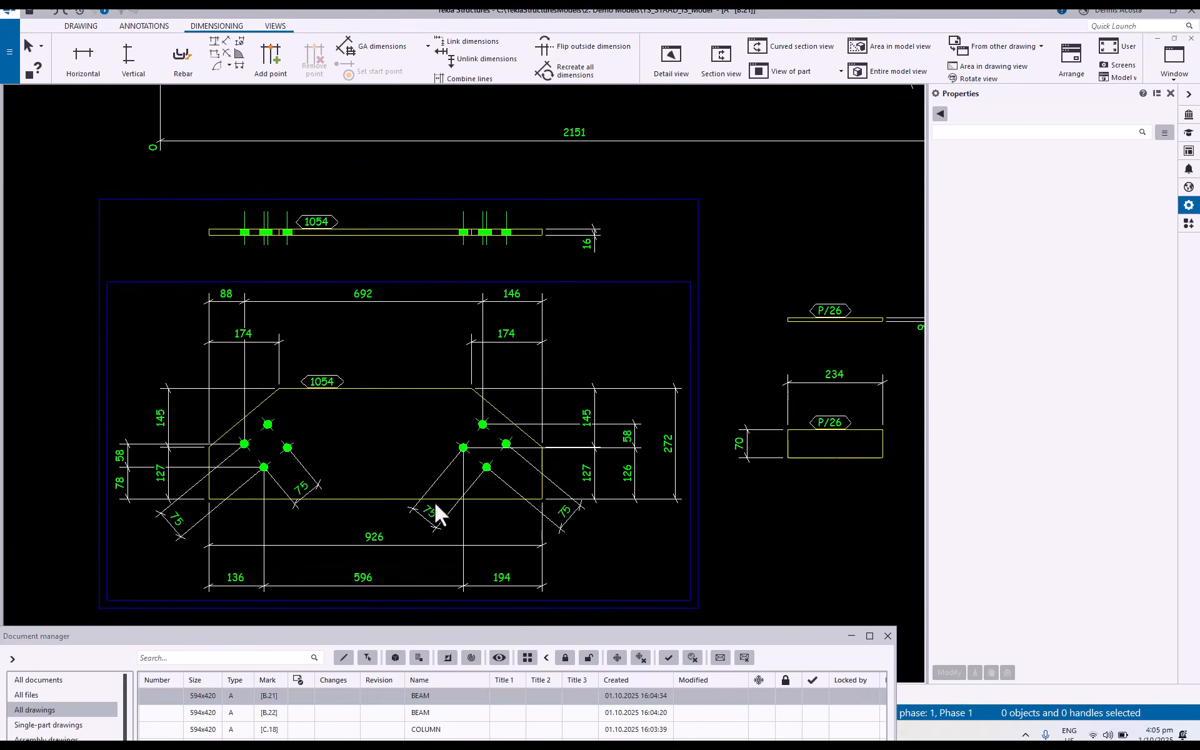
pyautogui.scroll(-4, 435, 400)
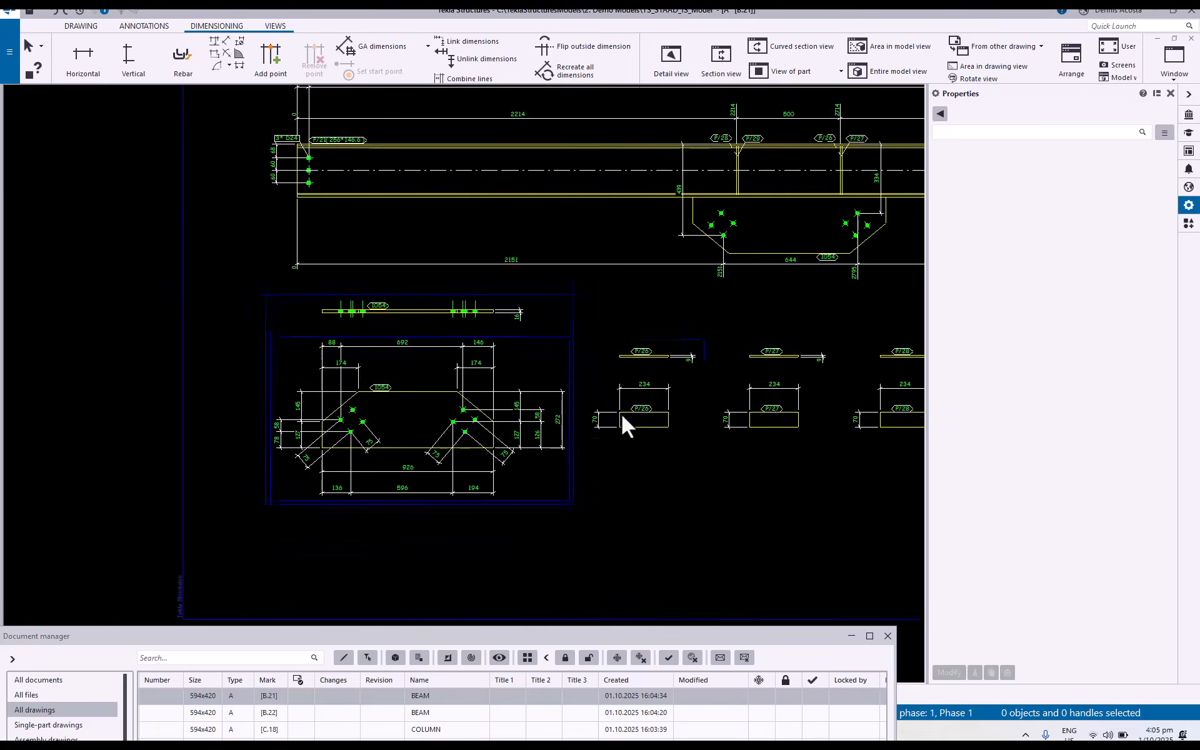
# Examine the beam drawing's stiffener plate details P/26 to P/29 and its bill of material.
pyautogui.moveTo(621, 414)
pyautogui.mouseDown(button='middle')
pyautogui.moveTo(458, 462)
pyautogui.moveTo(434, 451)
pyautogui.mouseUp(button='middle')
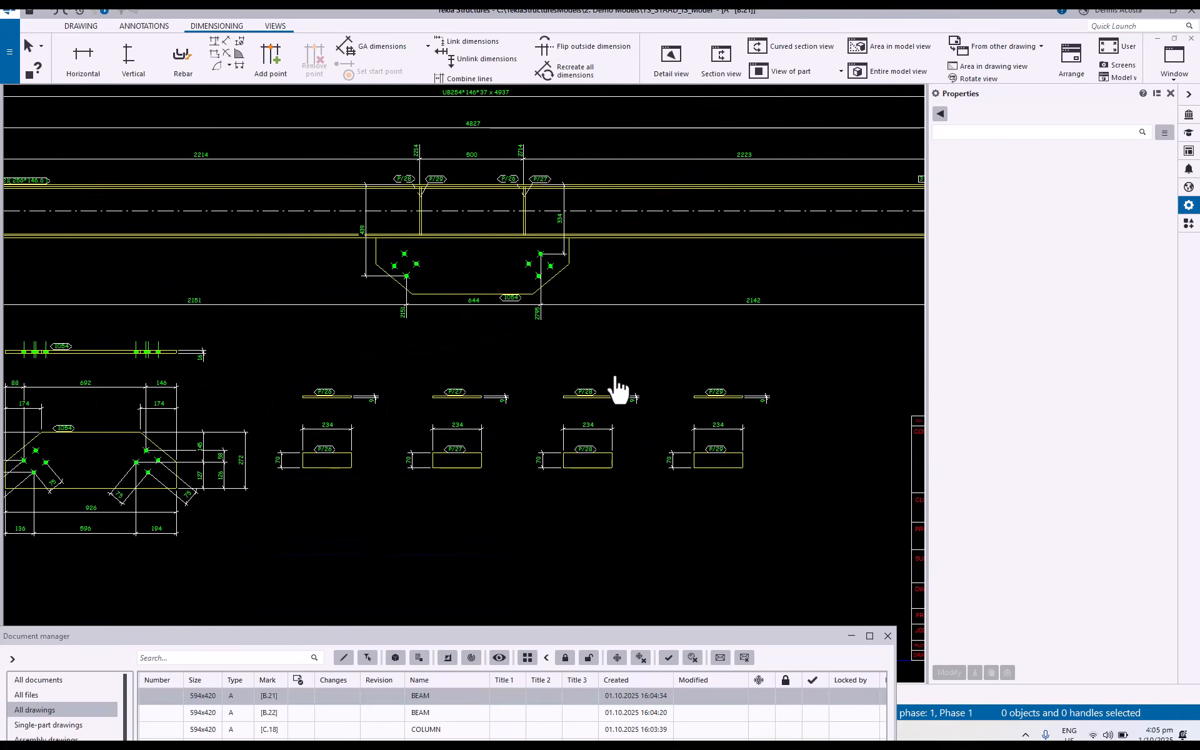
pyautogui.moveTo(615, 377); pyautogui.dragTo(548, 430, button='middle')
pyautogui.moveTo(449, 312)
pyautogui.mouseDown(button='middle')
pyautogui.moveTo(442, 359)
pyautogui.moveTo(463, 420)
pyautogui.moveTo(473, 224)
pyautogui.mouseUp(button='middle')
pyautogui.scroll(2, 463, 448)
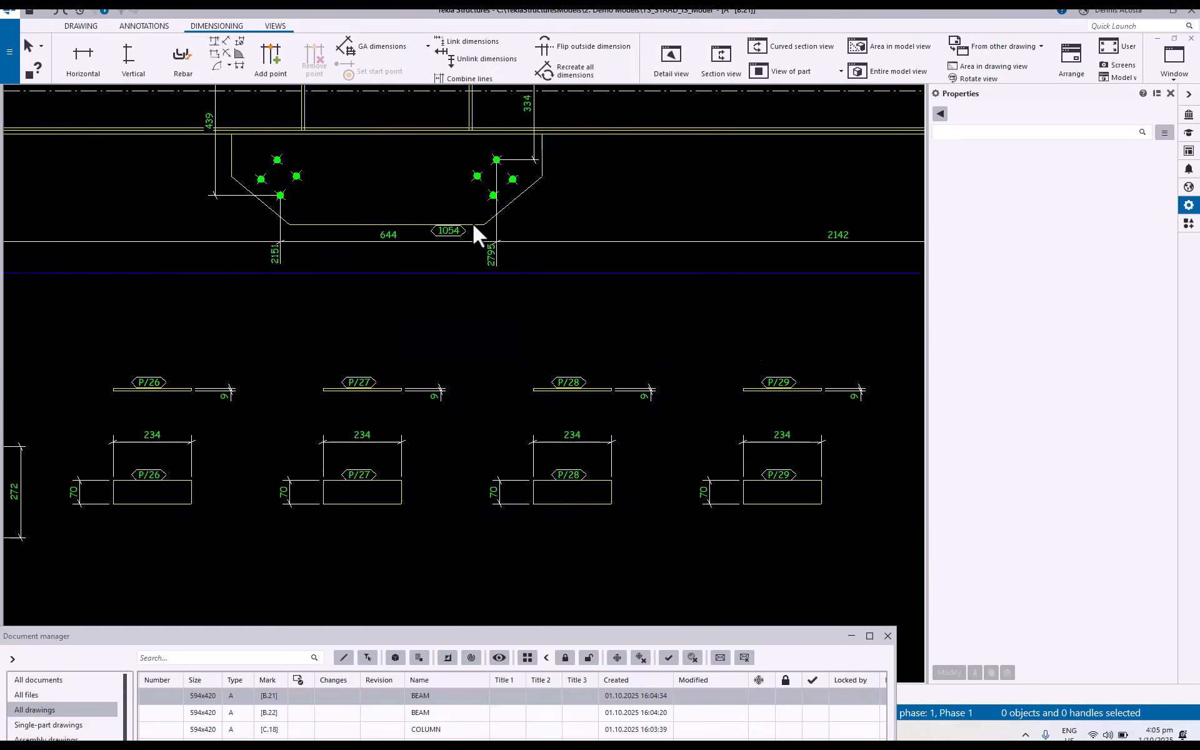
pyautogui.scroll(3, 580, 495)
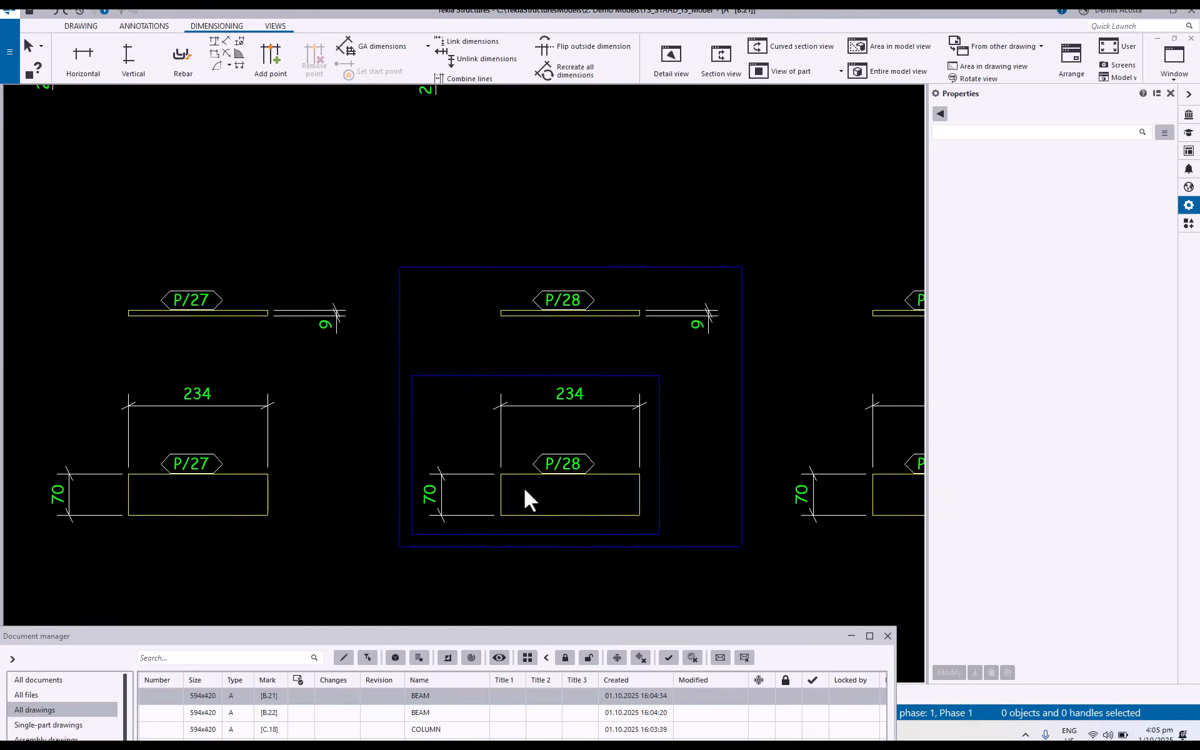
pyautogui.scroll(-7, 598, 496)
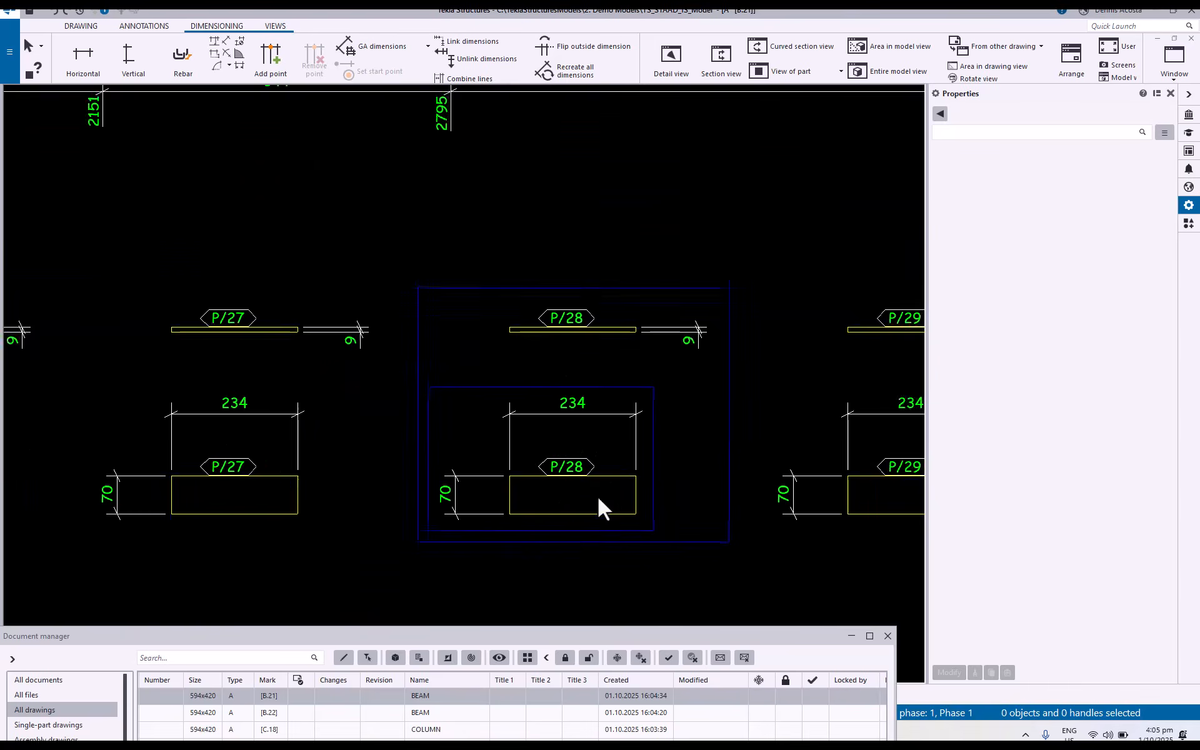
pyautogui.moveTo(575, 287); pyautogui.dragTo(389, 398, button='middle')
pyautogui.scroll(-4, 570, 322)
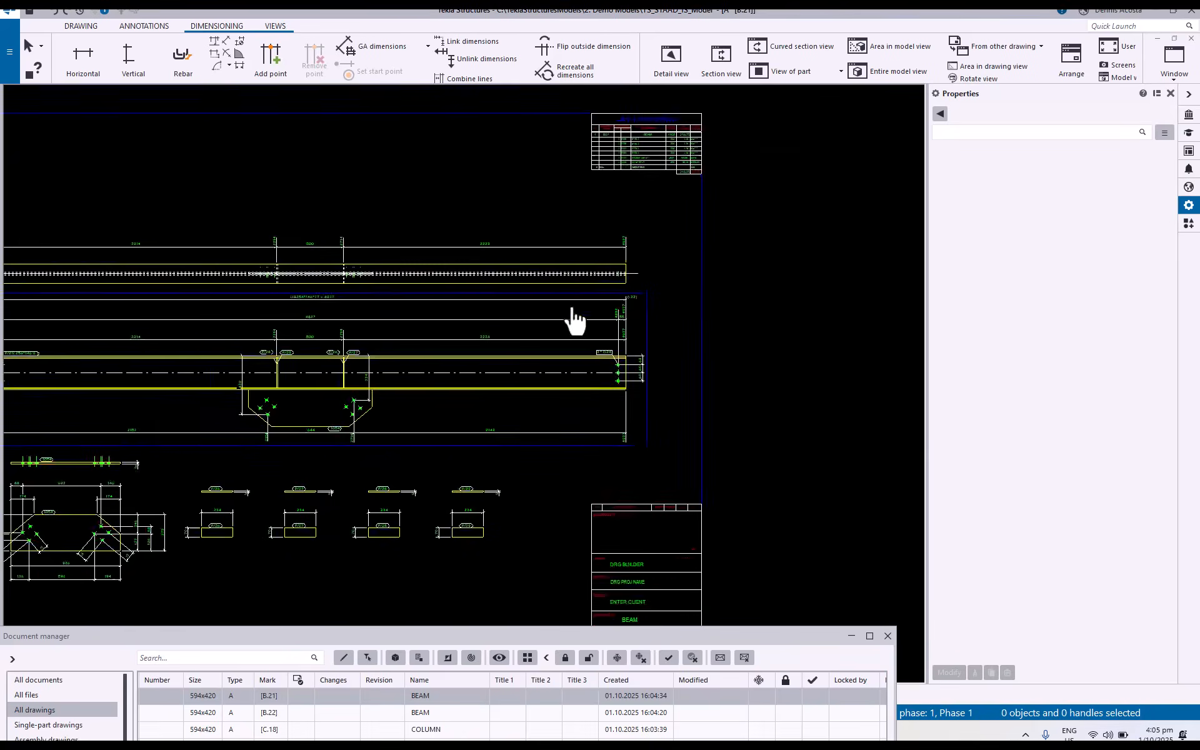
pyautogui.scroll(7, 548, 281)
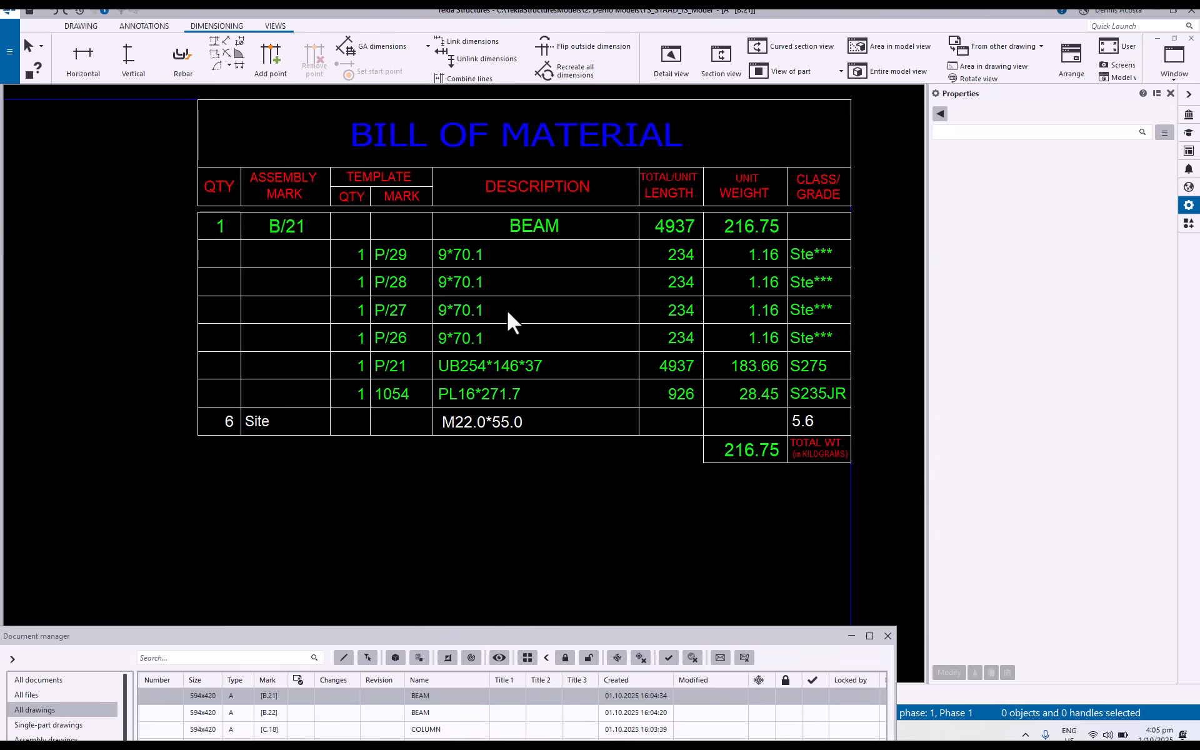
pyautogui.scroll(-5, 507, 310)
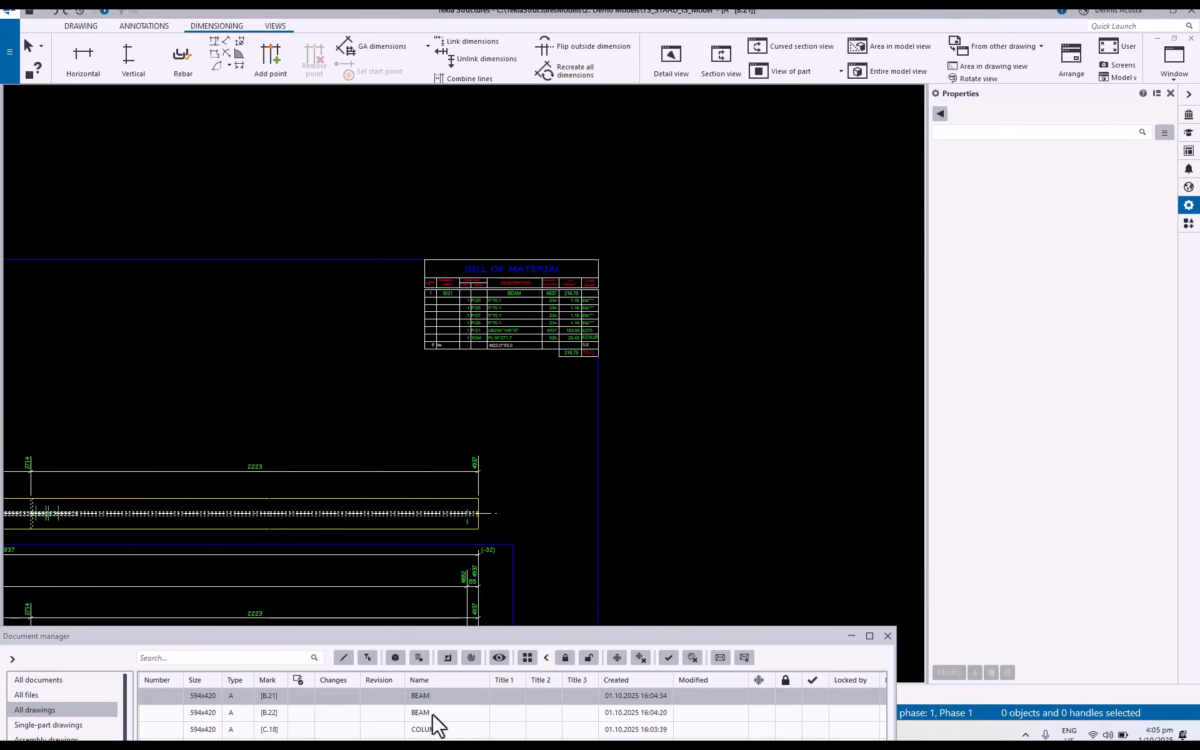
# Open the B.19 rafter drawing, place the drawing list below its views, and look at the single-part details.
pyautogui.moveTo(472, 636)
pyautogui.mouseDown()
pyautogui.moveTo(516, 617)
pyautogui.moveTo(611, 494)
pyautogui.mouseUp()
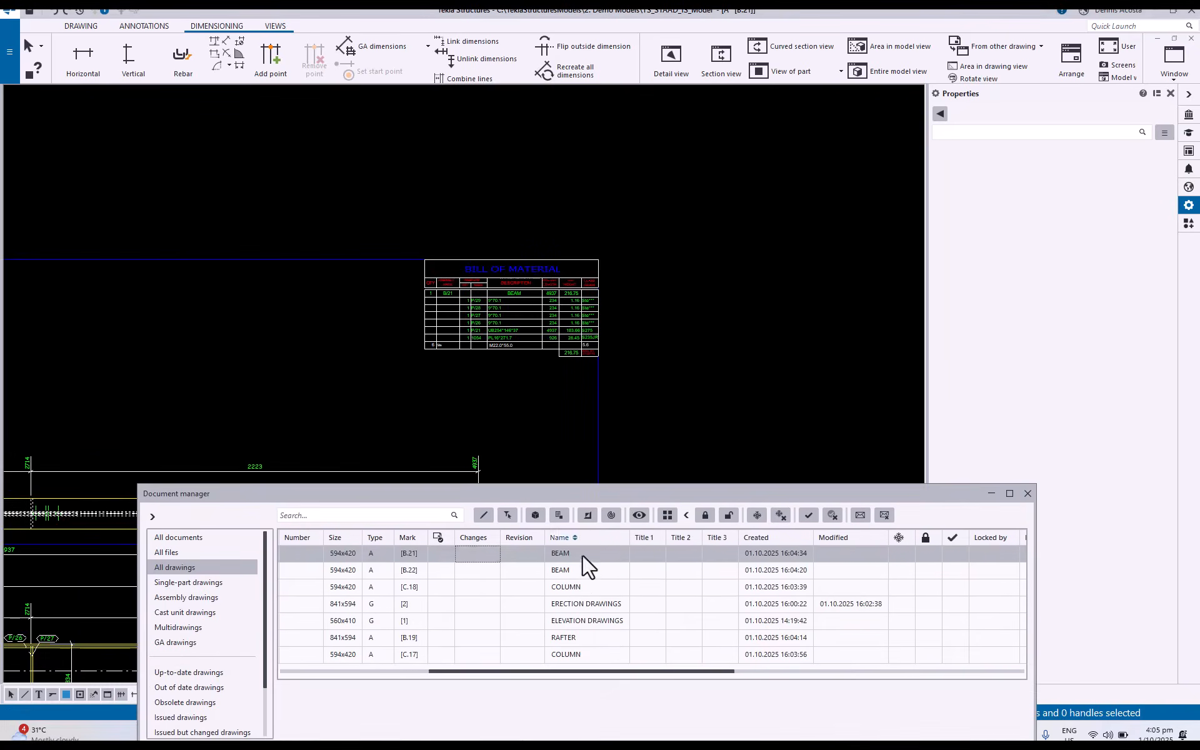
pyautogui.doubleClick(577, 637)
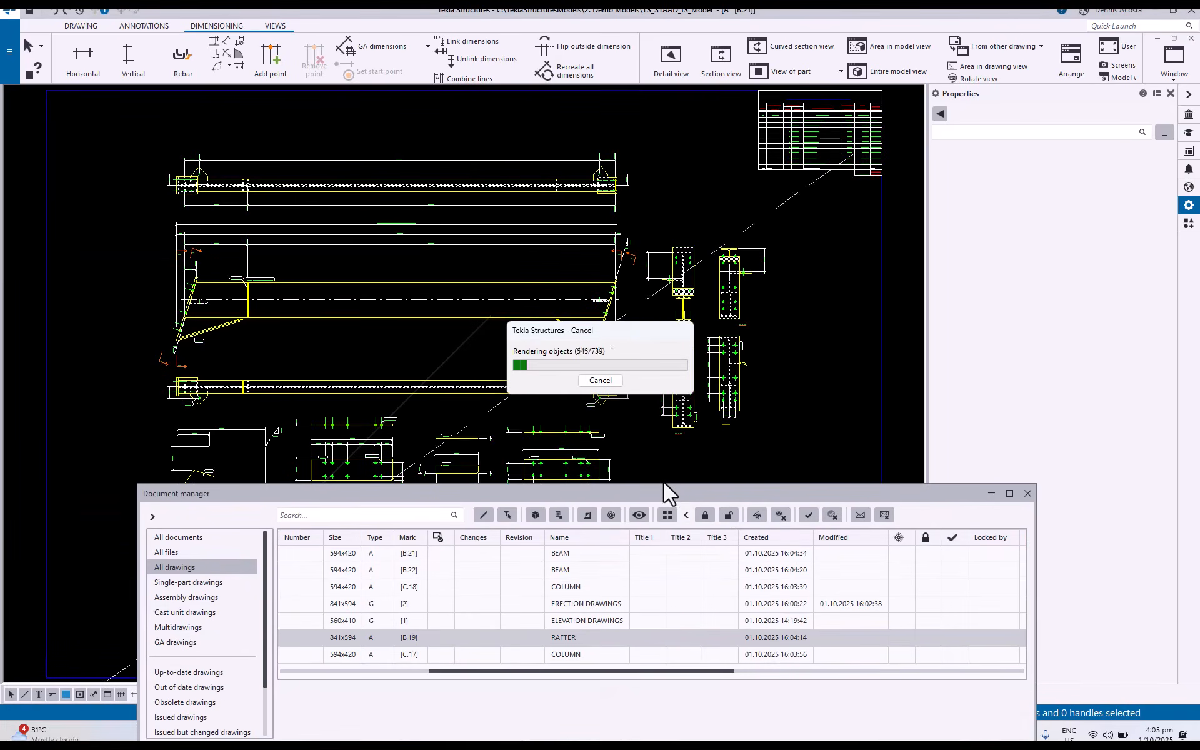
pyautogui.moveTo(658, 490)
pyautogui.mouseDown()
pyautogui.moveTo(606, 580)
pyautogui.moveTo(613, 596)
pyautogui.mouseUp()
pyautogui.scroll(2, 302, 377)
pyautogui.scroll(1, 302, 377)
pyautogui.moveTo(289, 324); pyautogui.dragTo(372, 122, button='middle')
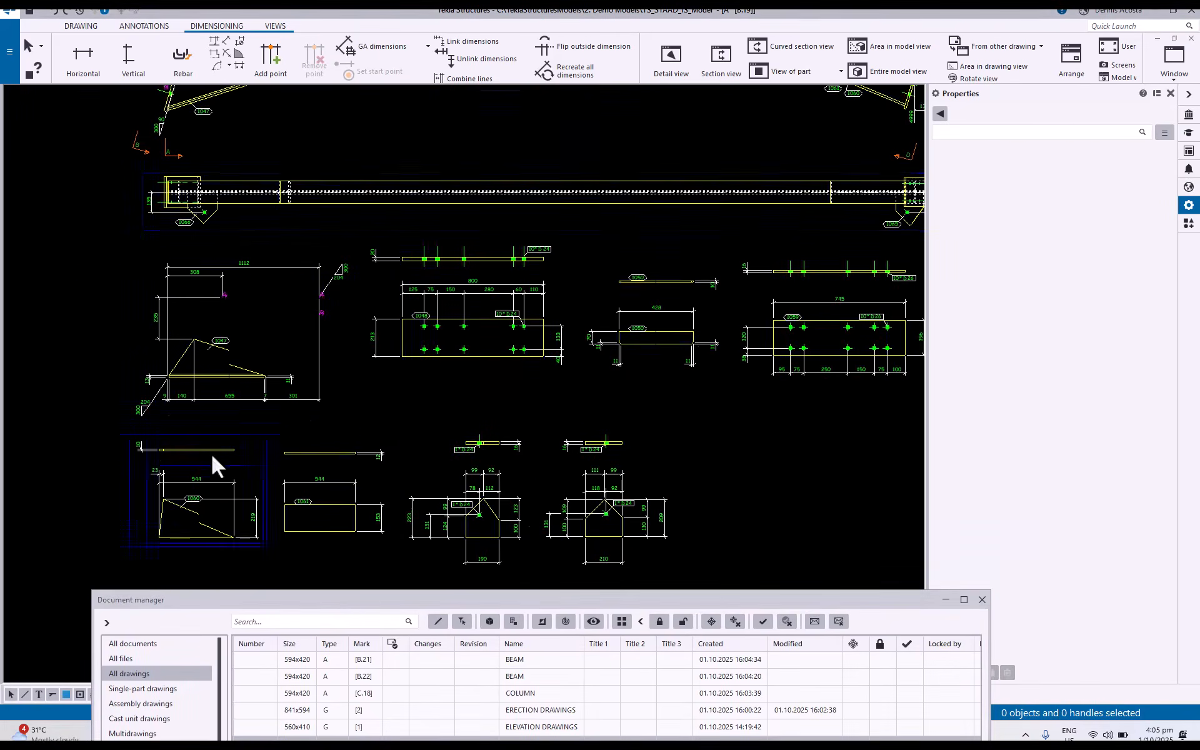
# Examine the rafter's plate details and end plate sections A-A, C-C and D-D for hole spacing and dimensions.
pyautogui.scroll(3, 211, 453)
pyautogui.moveTo(614, 444); pyautogui.dragTo(346, 251, button='middle')
pyautogui.moveTo(520, 336); pyautogui.dragTo(439, 442, button='middle')
pyautogui.scroll(2, 319, 478)
pyautogui.scroll(-3, 365, 459)
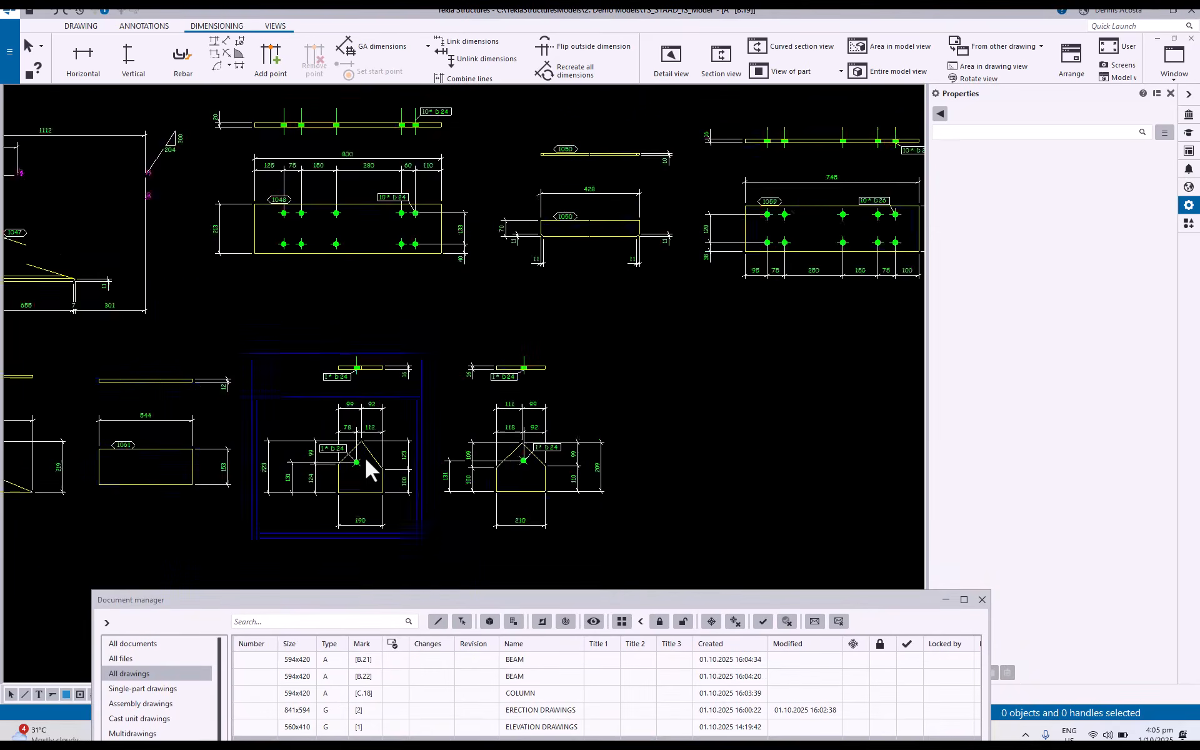
pyautogui.scroll(-1, 567, 369)
pyautogui.scroll(1, 610, 299)
pyautogui.scroll(3, 624, 315)
pyautogui.scroll(1, 625, 315)
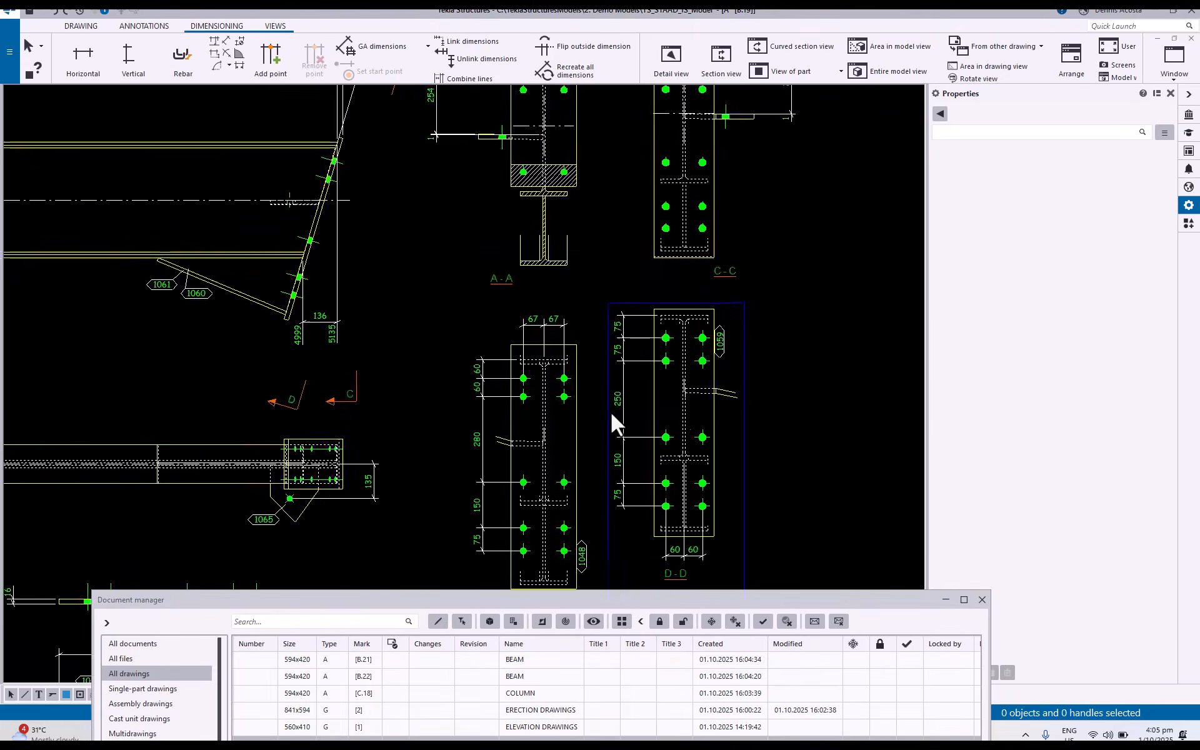
# Examine the bill of material on the rafter drawing for its plates, bolts, lengths and weights.
pyautogui.scroll(-5, 610, 411)
pyautogui.scroll(-1, 634, 385)
pyautogui.moveTo(715, 211); pyautogui.dragTo(538, 314, button='middle')
pyautogui.scroll(6, 552, 309)
pyautogui.scroll(-6, 553, 310)
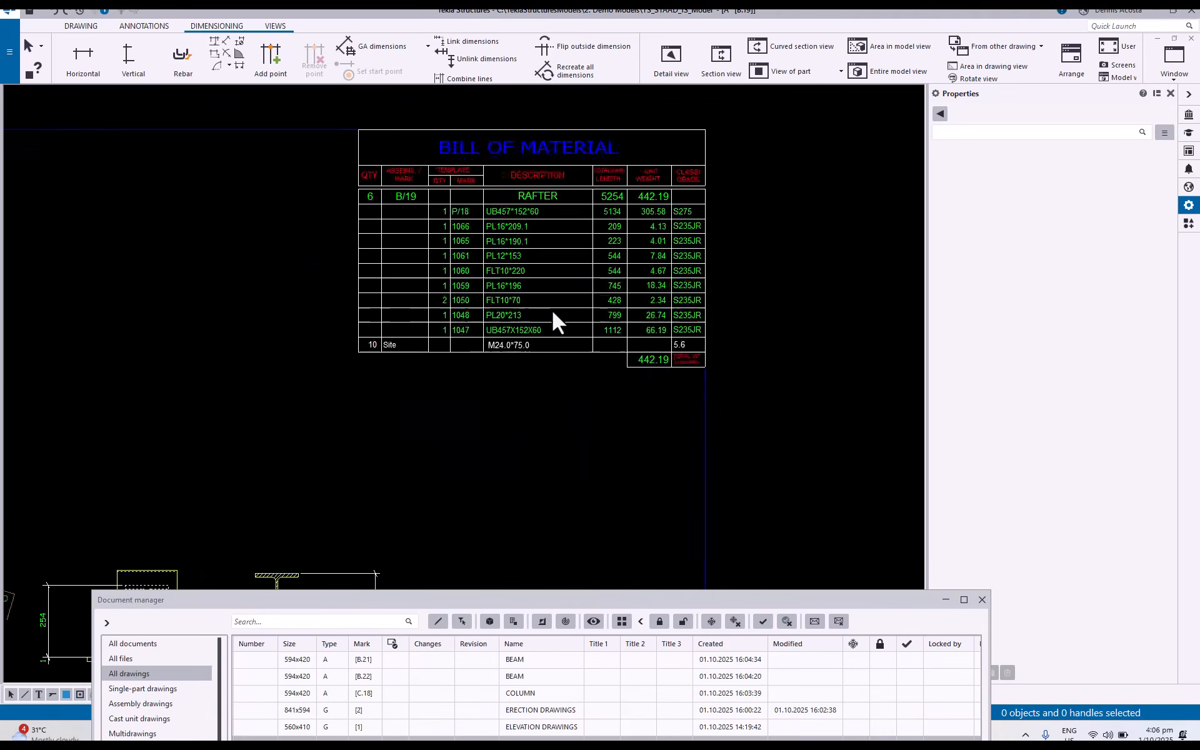
pyautogui.scroll(2, 482, 276)
pyautogui.moveTo(482, 276); pyautogui.dragTo(570, 311, button='middle')
pyautogui.scroll(-6, 563, 349)
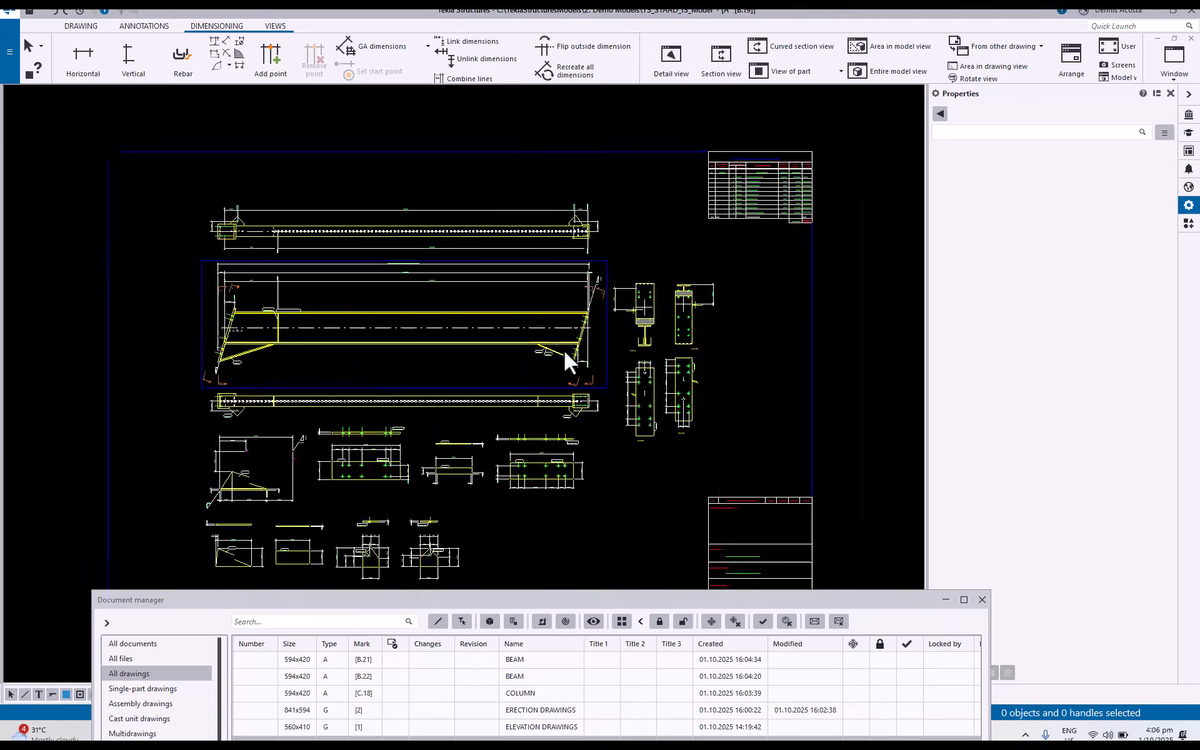
# Close the rafter drawing and the master drawing catalog, and move the drawing list up so all its entries show below the frame.
pyautogui.scroll(1, 572, 347)
pyautogui.moveTo(652, 347); pyautogui.dragTo(611, 376, button='middle')
pyautogui.moveTo(574, 442); pyautogui.dragTo(611, 397, button='middle')
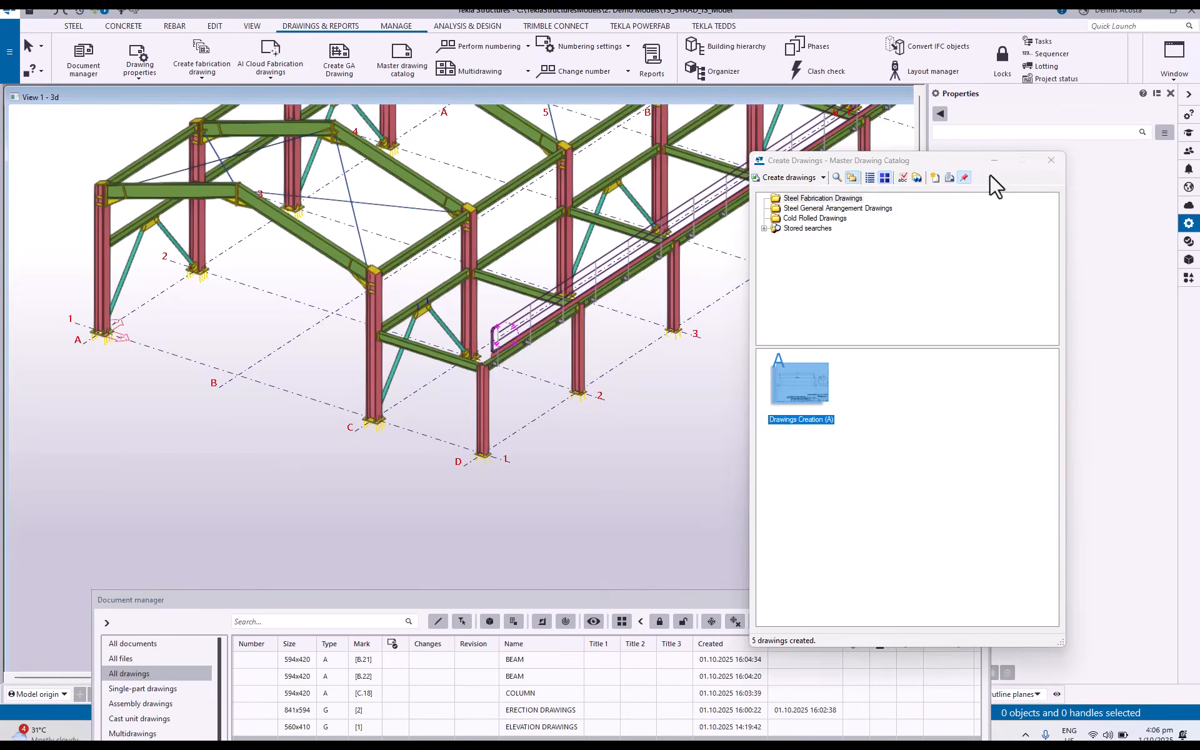
pyautogui.click(1050, 160)
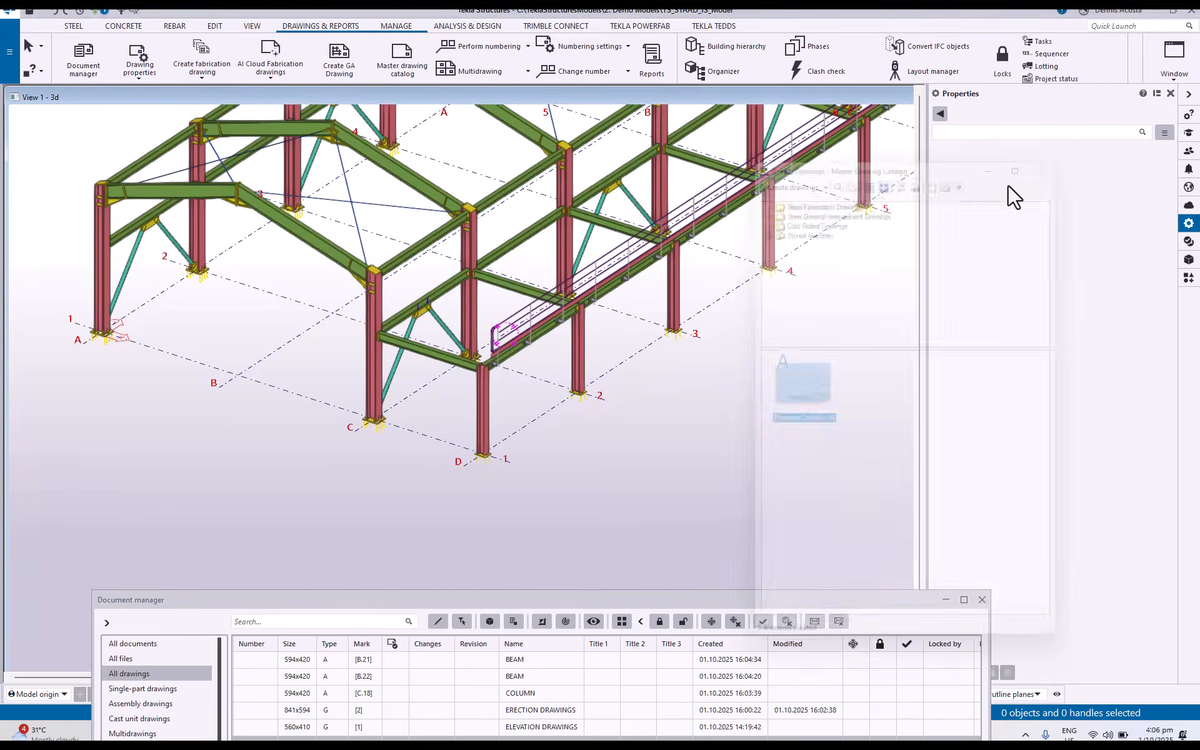
pyautogui.scroll(-2, 681, 447)
pyautogui.moveTo(680, 518); pyautogui.dragTo(618, 510, button='middle')
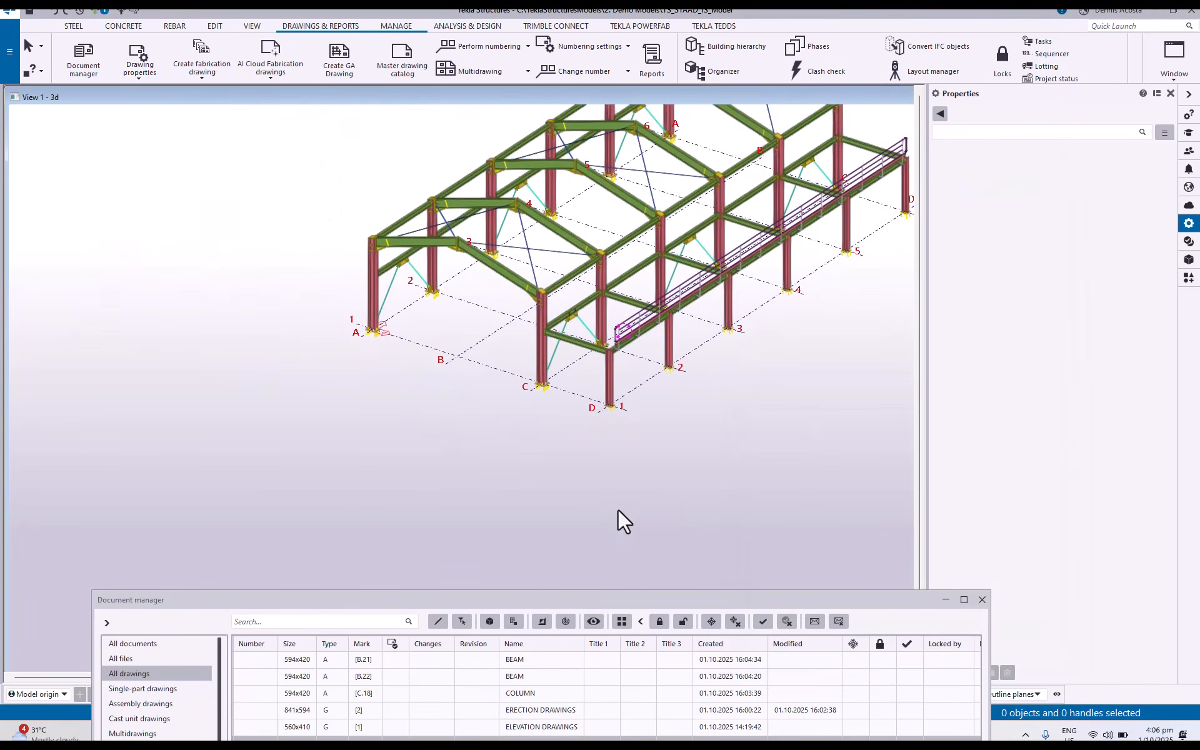
pyautogui.moveTo(687, 605); pyautogui.dragTo(694, 398)
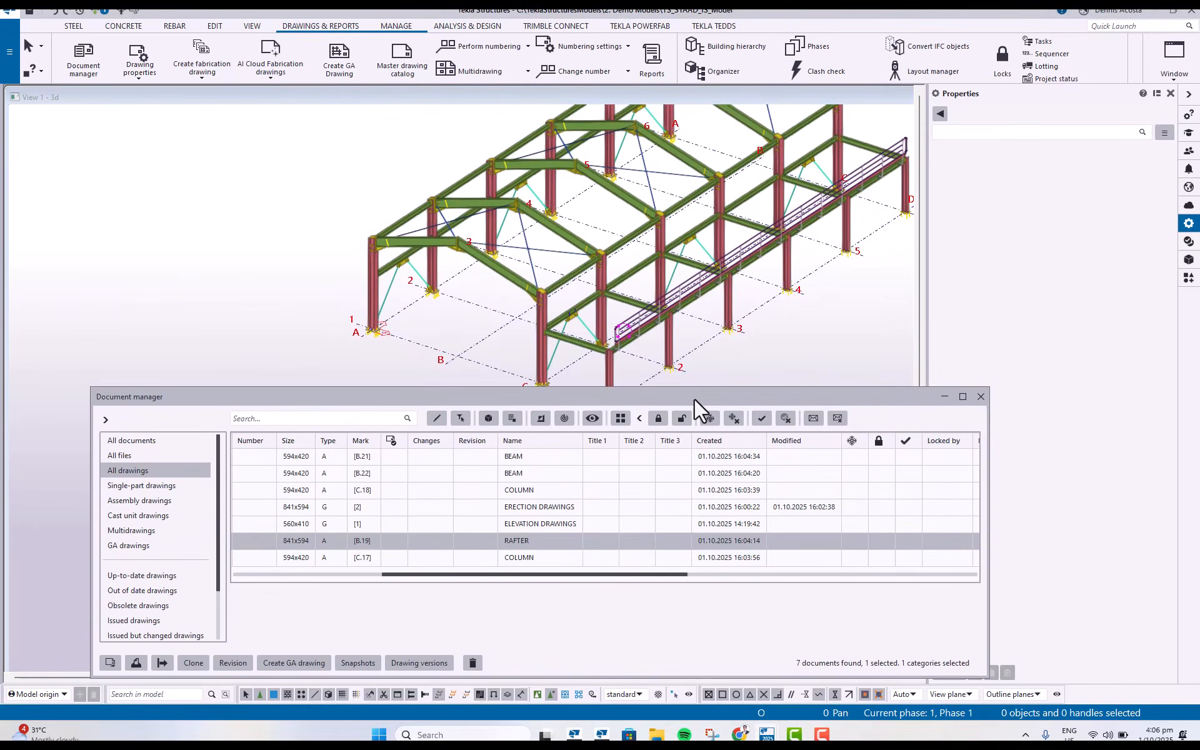
# Close the drawing list and create the Material_assembly_part_(Type 1) report for the whole model.
pyautogui.click(980, 395)
pyautogui.scroll(-3, 500, 489)
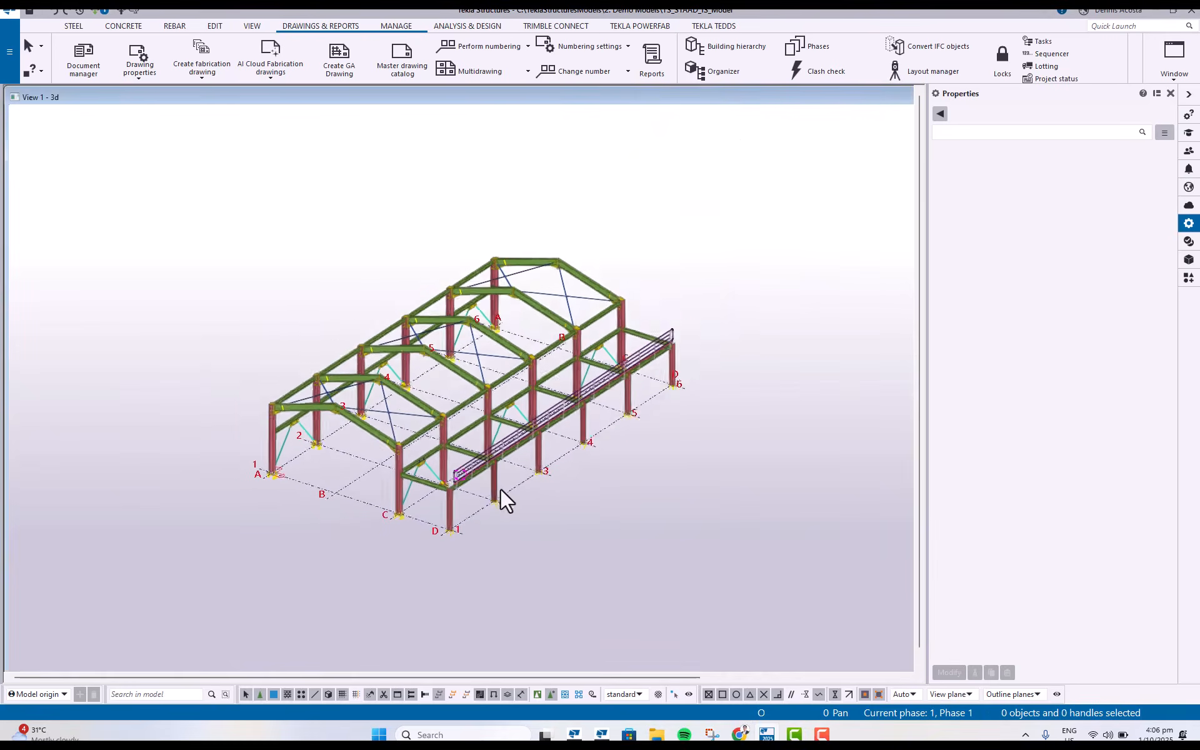
pyautogui.click(650, 63)
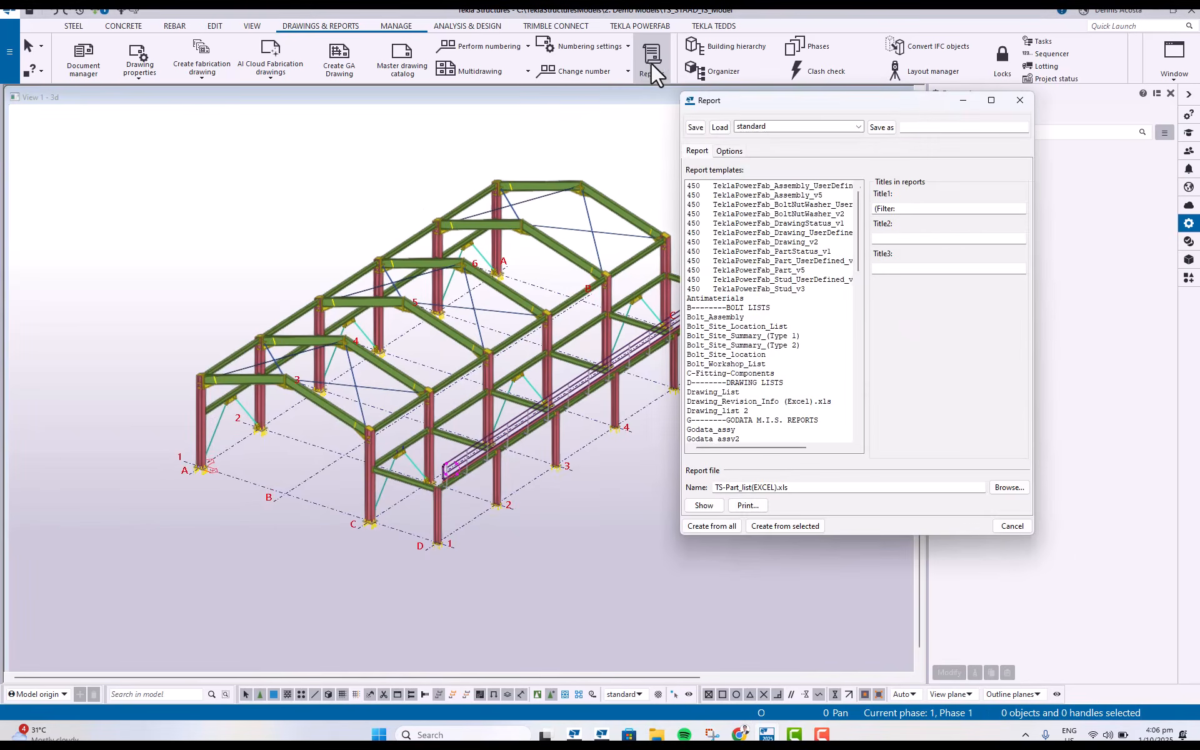
pyautogui.moveTo(860, 224); pyautogui.dragTo(855, 307)
pyautogui.scroll(-3, 789, 375)
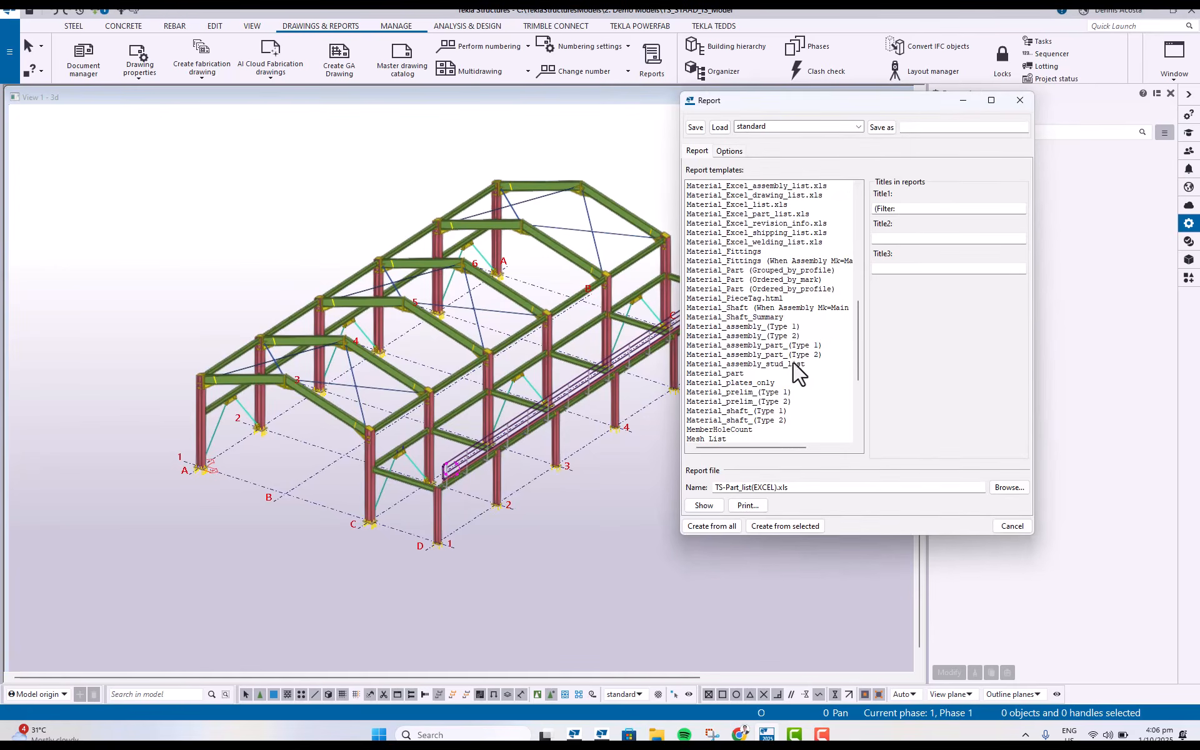
pyautogui.click(775, 346)
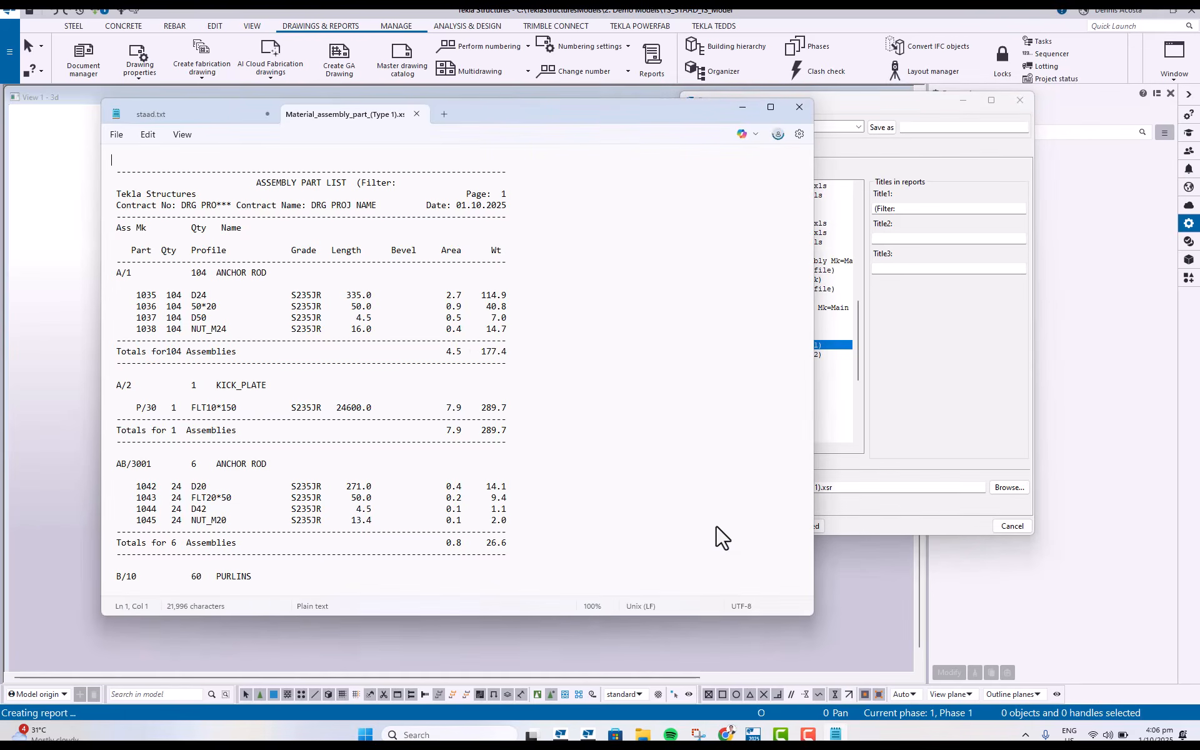
# Review the assembly part list's profiles, lengths and weights through to the report totals, and close it.
pyautogui.scroll(-20, 460, 387)
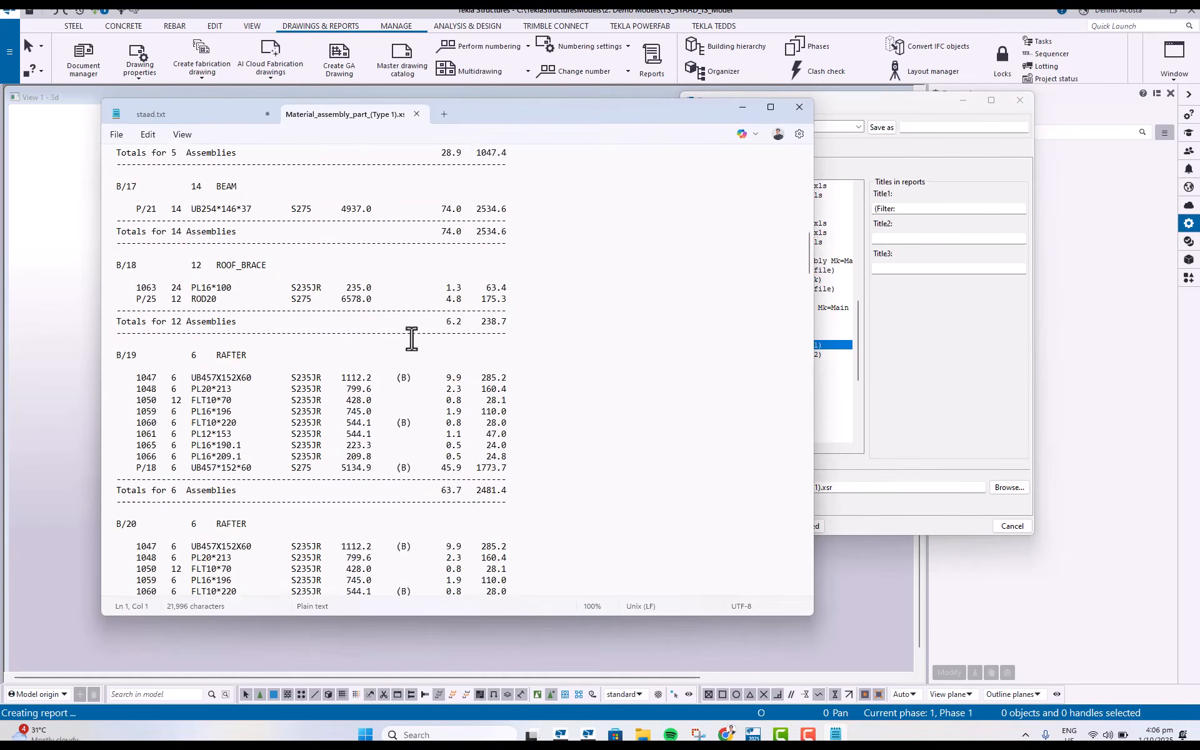
pyautogui.scroll(-20, 411, 338)
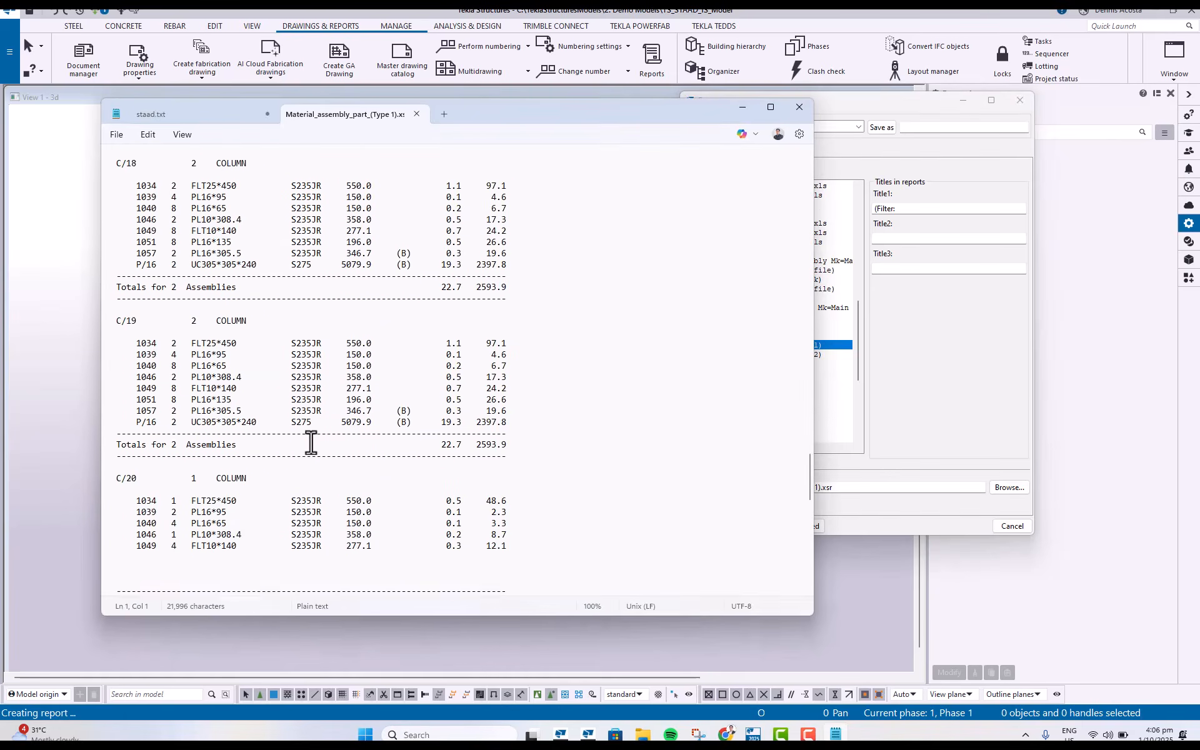
pyautogui.scroll(-20, 311, 443)
pyautogui.scroll(15, 316, 412)
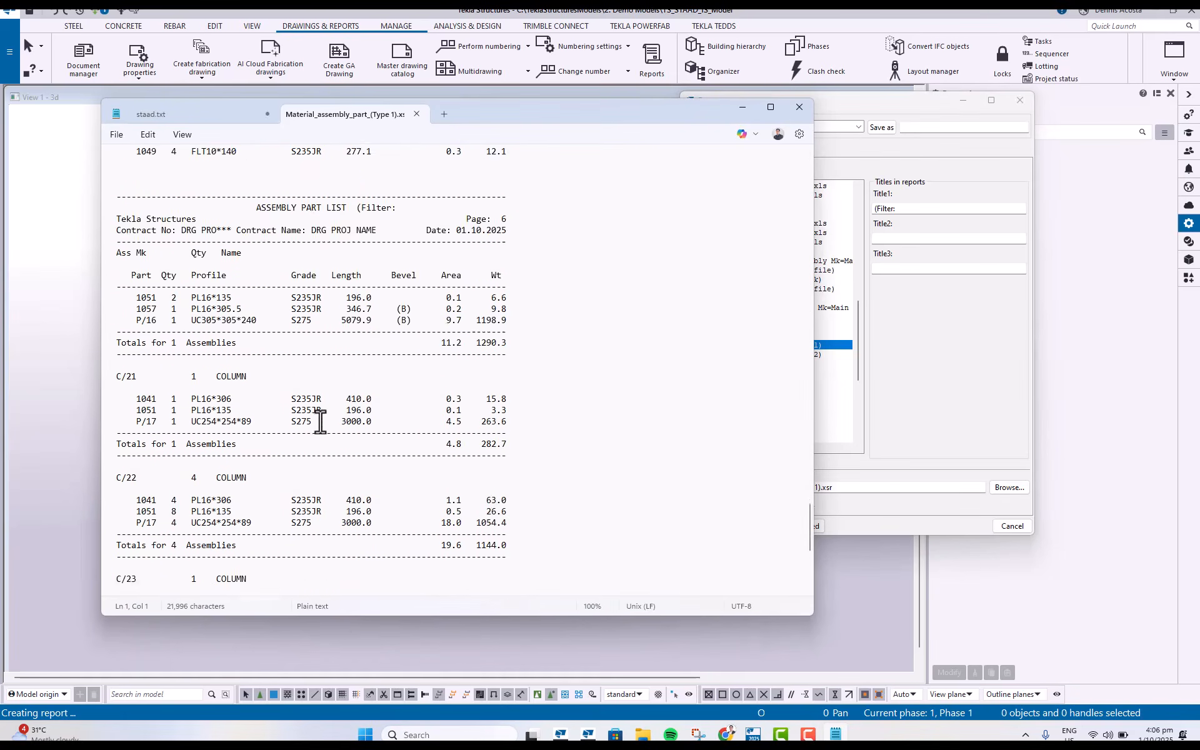
pyautogui.scroll(15, 338, 406)
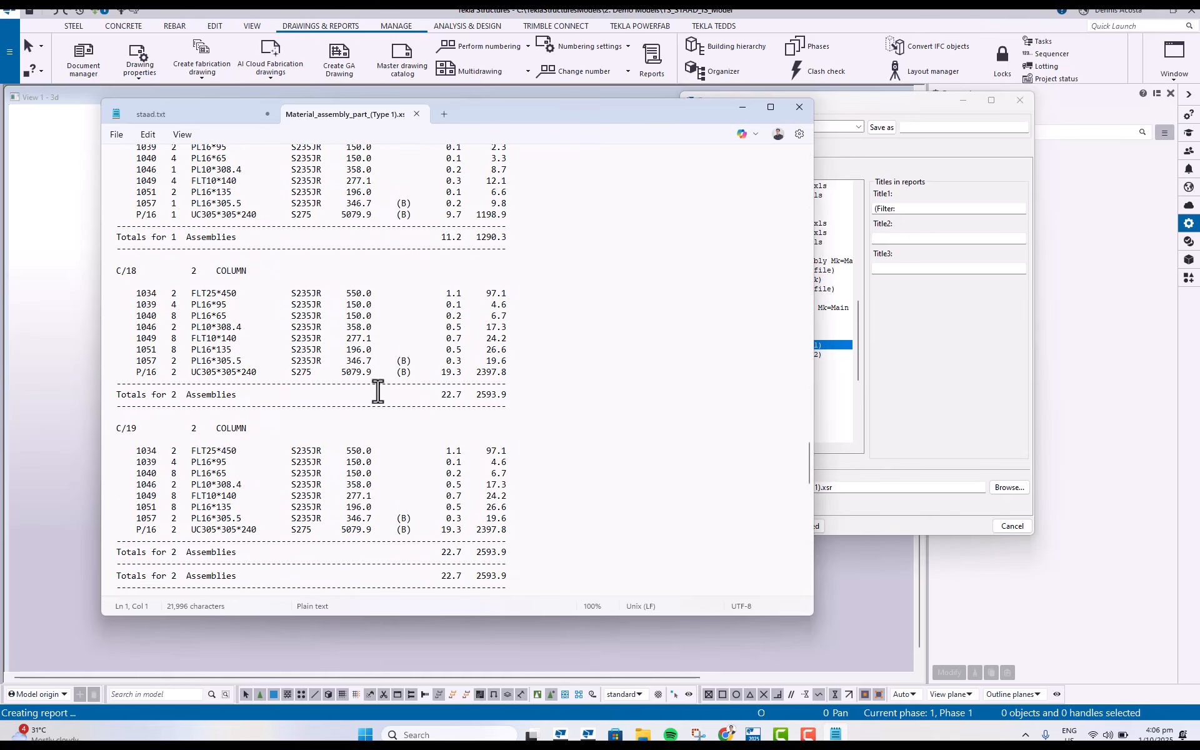
pyautogui.scroll(-20, 378, 391)
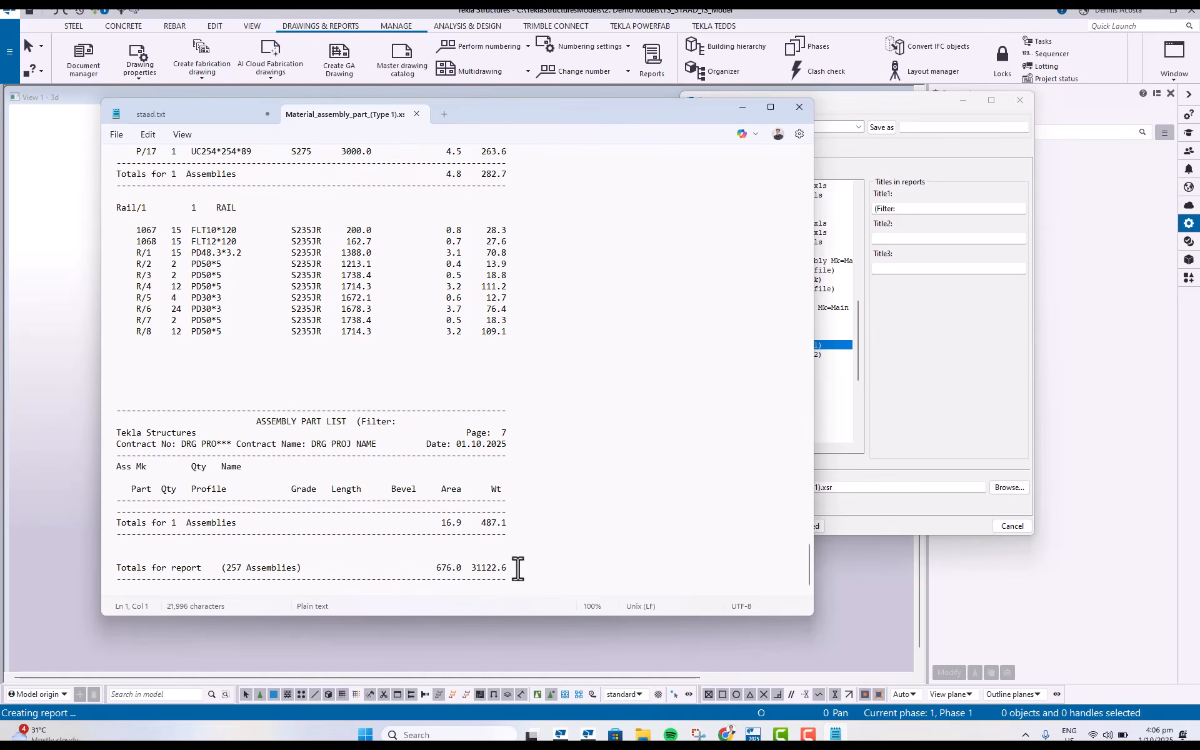
pyautogui.tripleClick(396, 566)
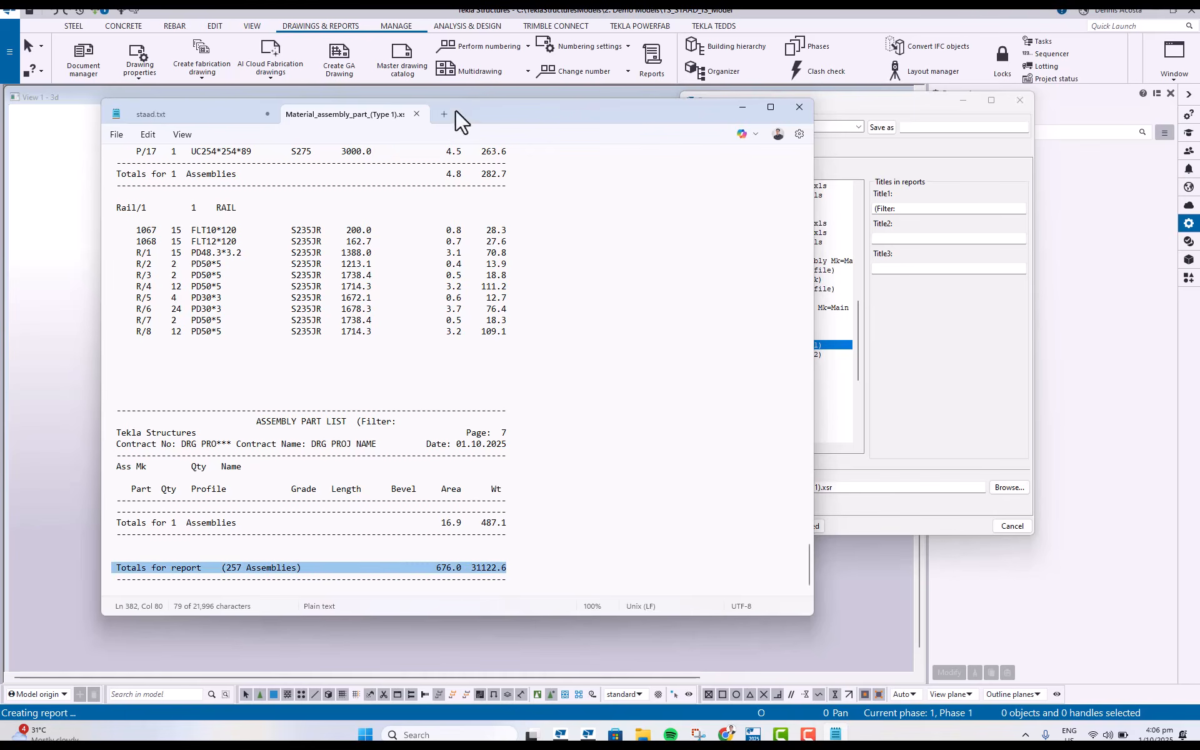
pyautogui.click(416, 114)
pyautogui.click(800, 108)
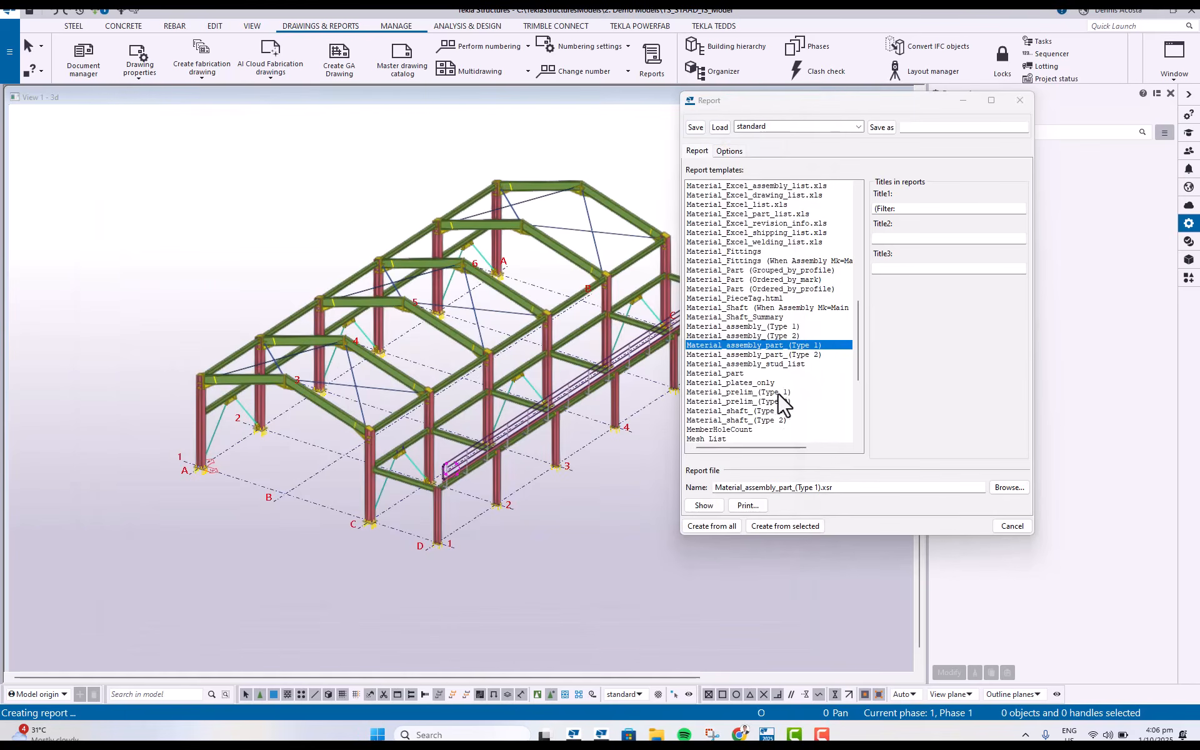
# Create the Bolt_Site_location report for the whole model.
pyautogui.scroll(-5, 781, 406)
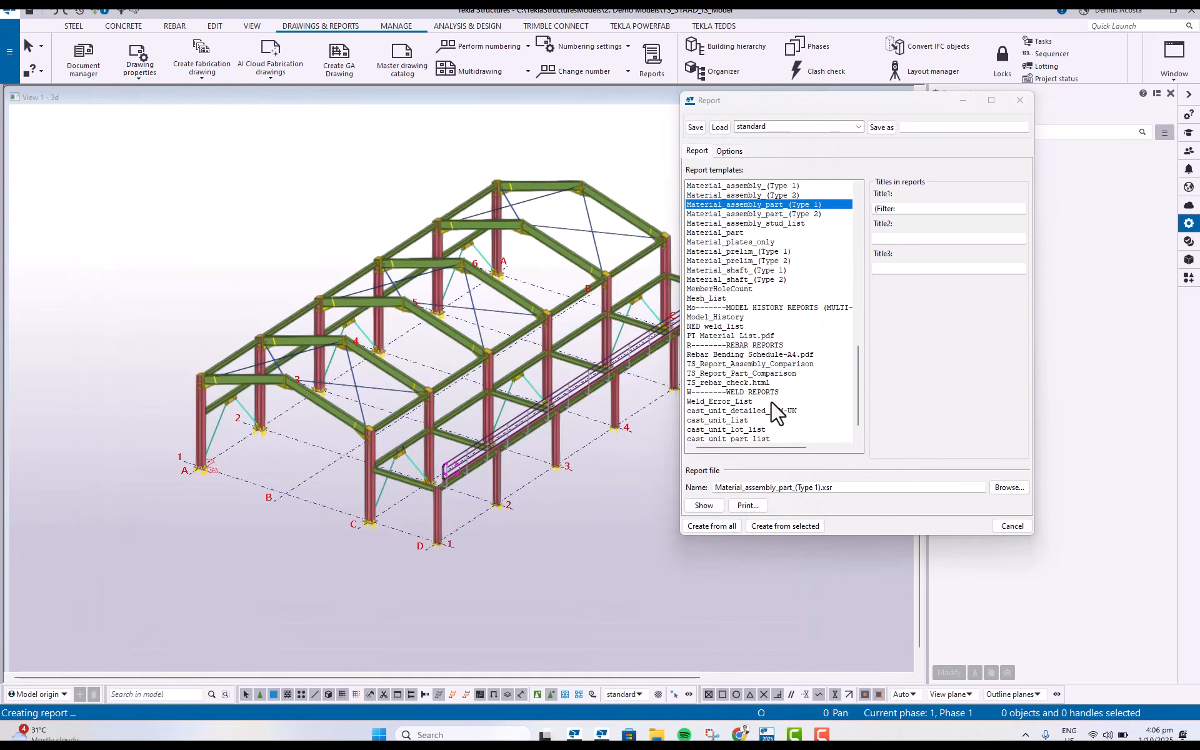
pyautogui.scroll(-1, 856, 381)
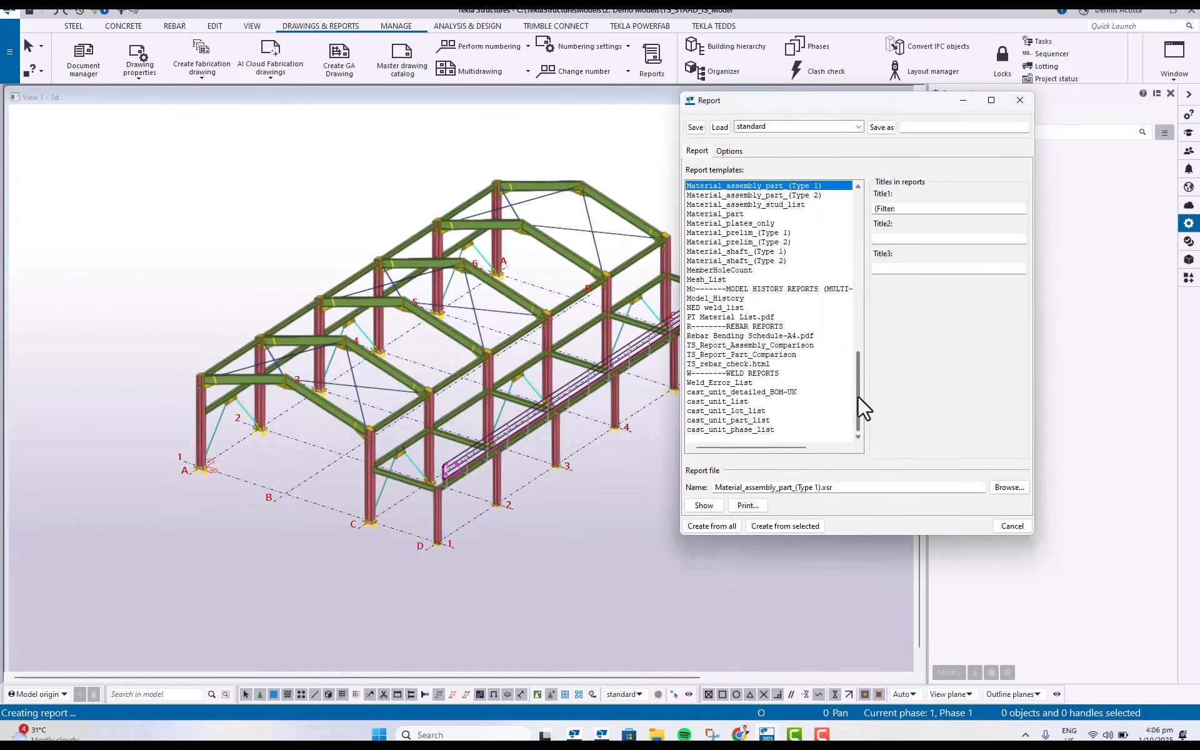
pyautogui.moveTo(858, 395); pyautogui.dragTo(856, 247)
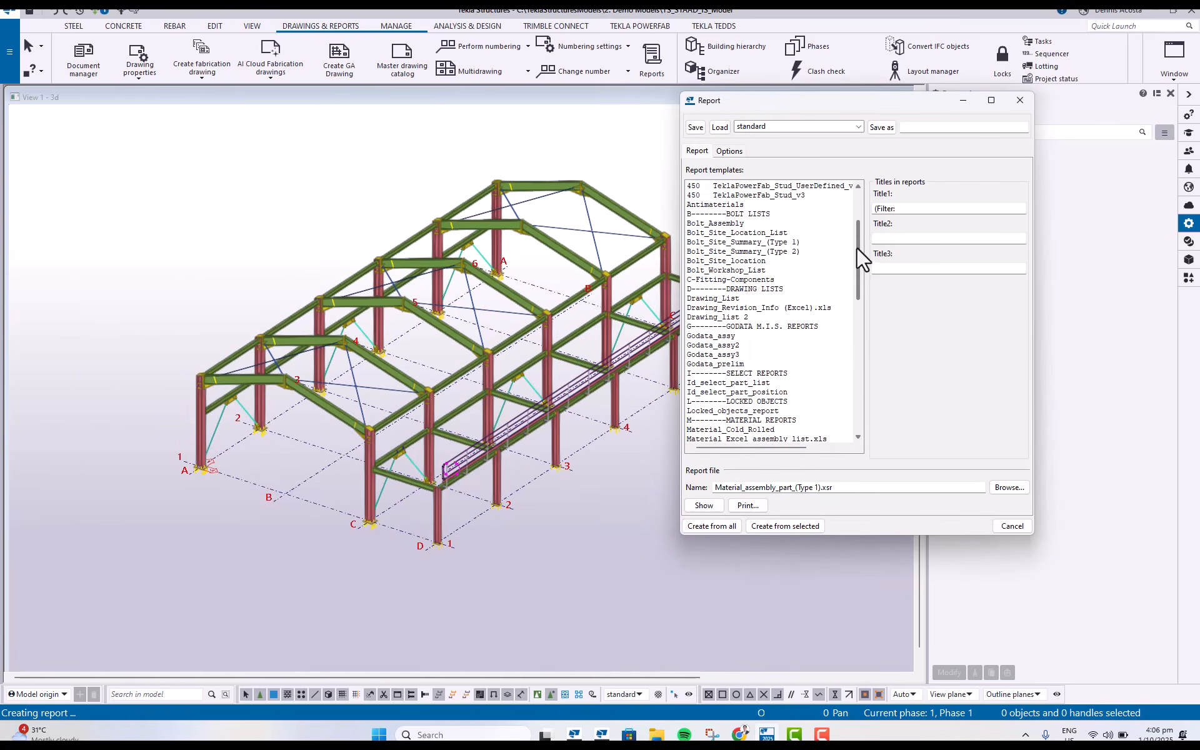
pyautogui.click(744, 261)
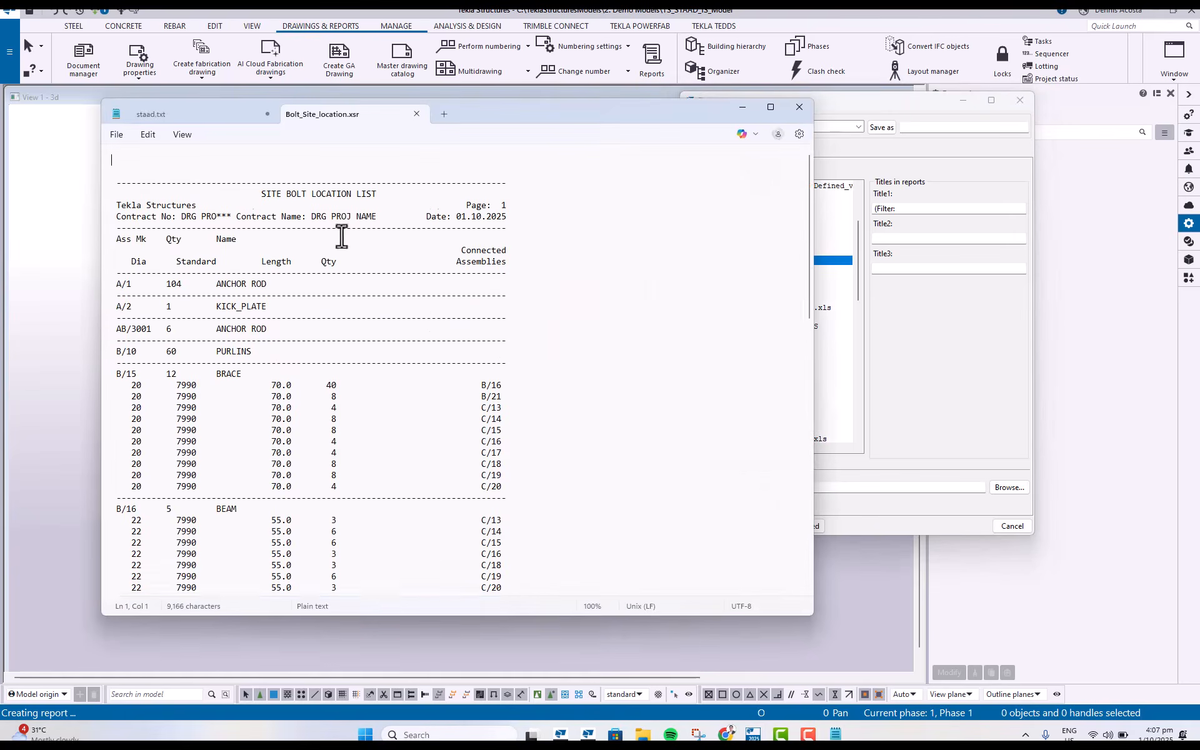
# Examine the site bolt location list for bolt sizes, quantities and connected assemblies, and close it along with the report settings.
pyautogui.scroll(-5, 250, 406)
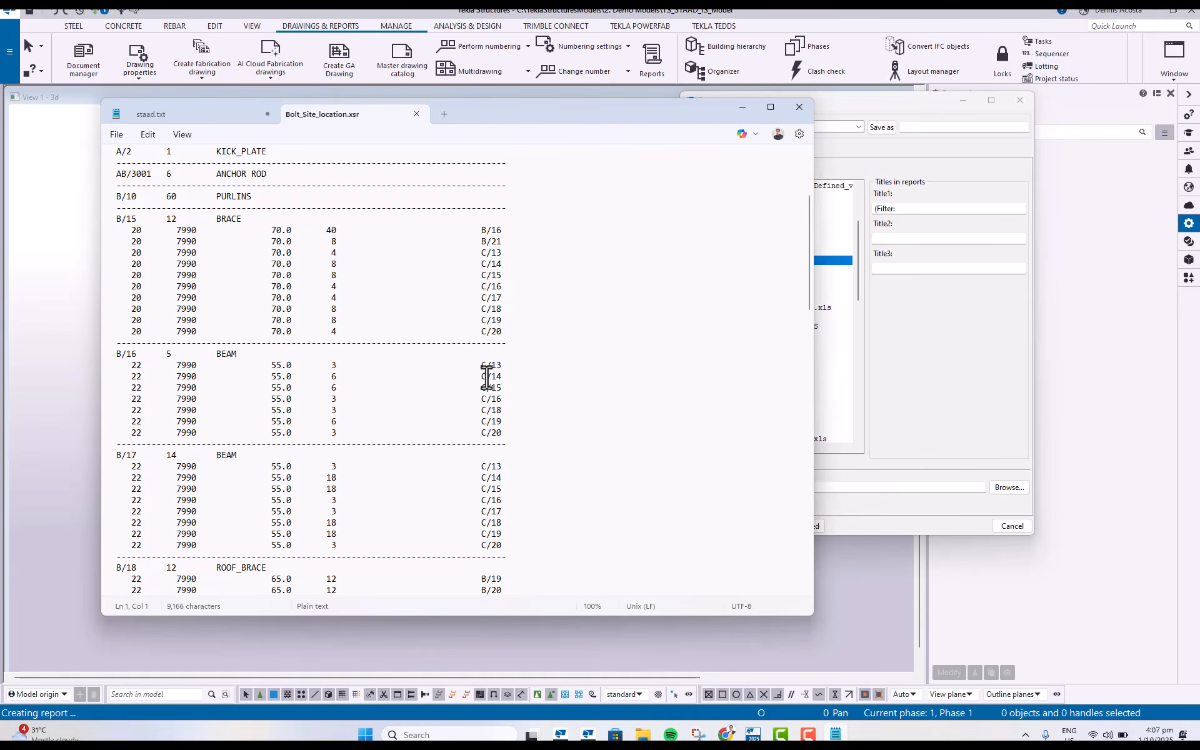
pyautogui.scroll(-20, 481, 387)
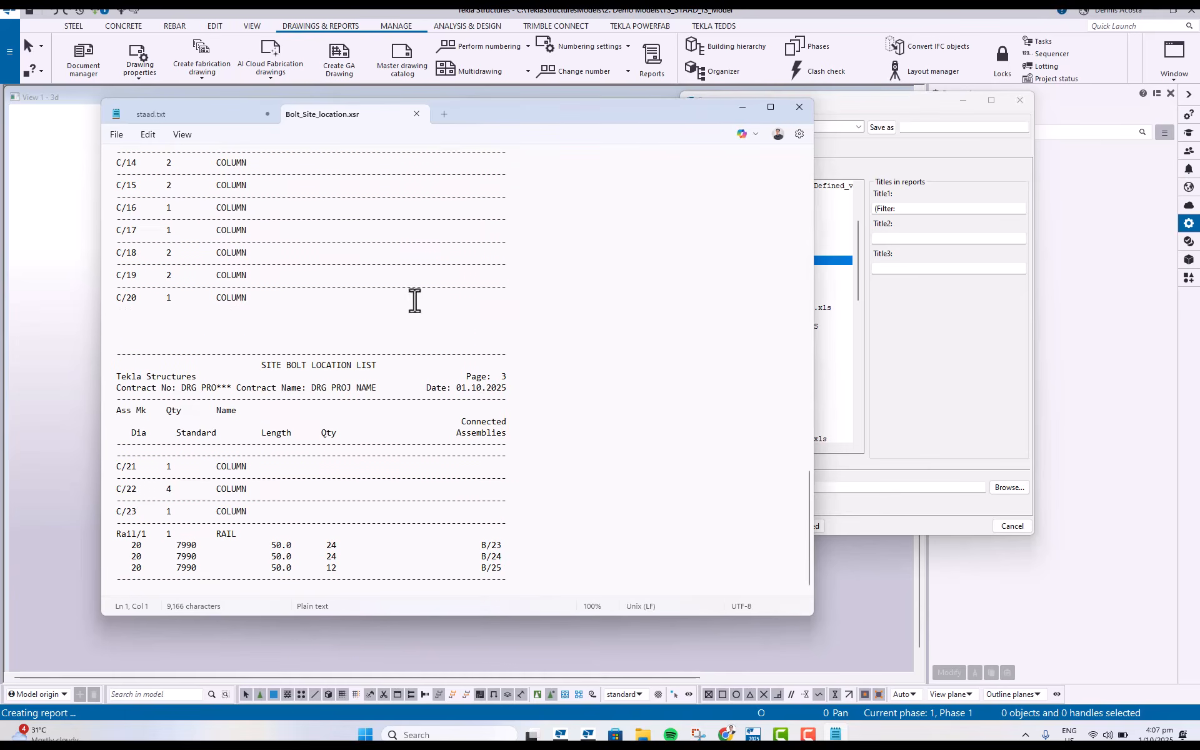
pyautogui.click(417, 114)
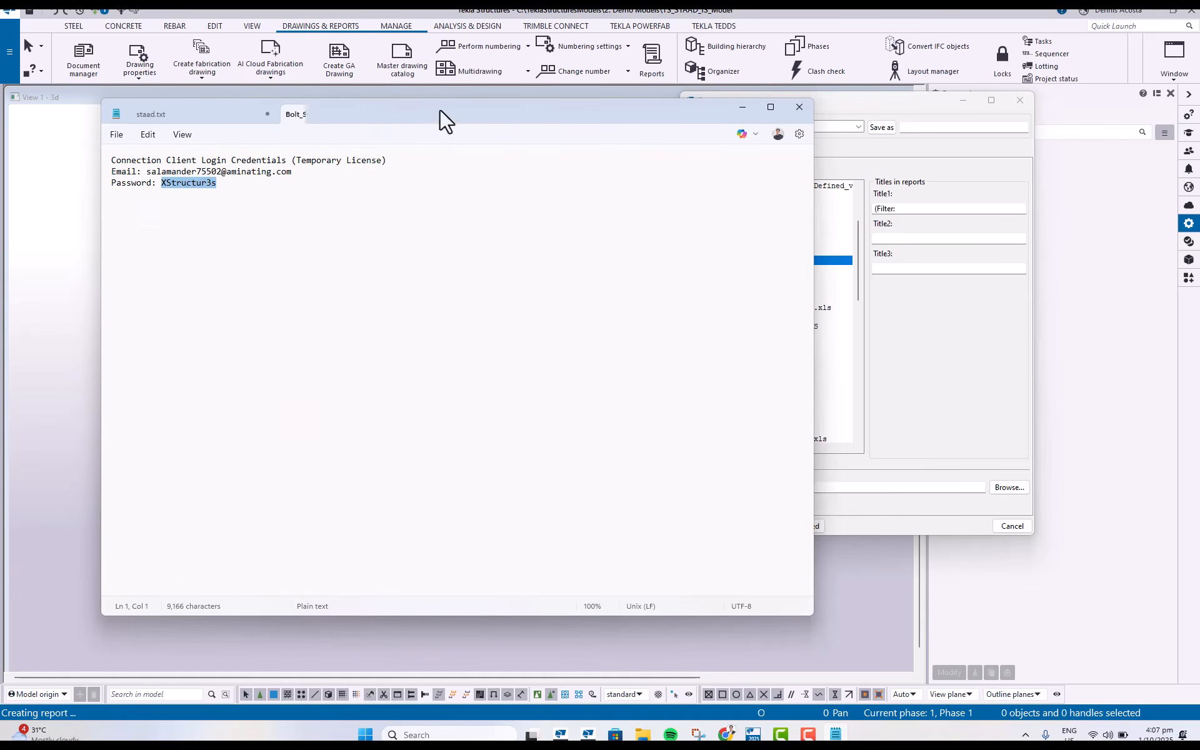
pyautogui.click(799, 107)
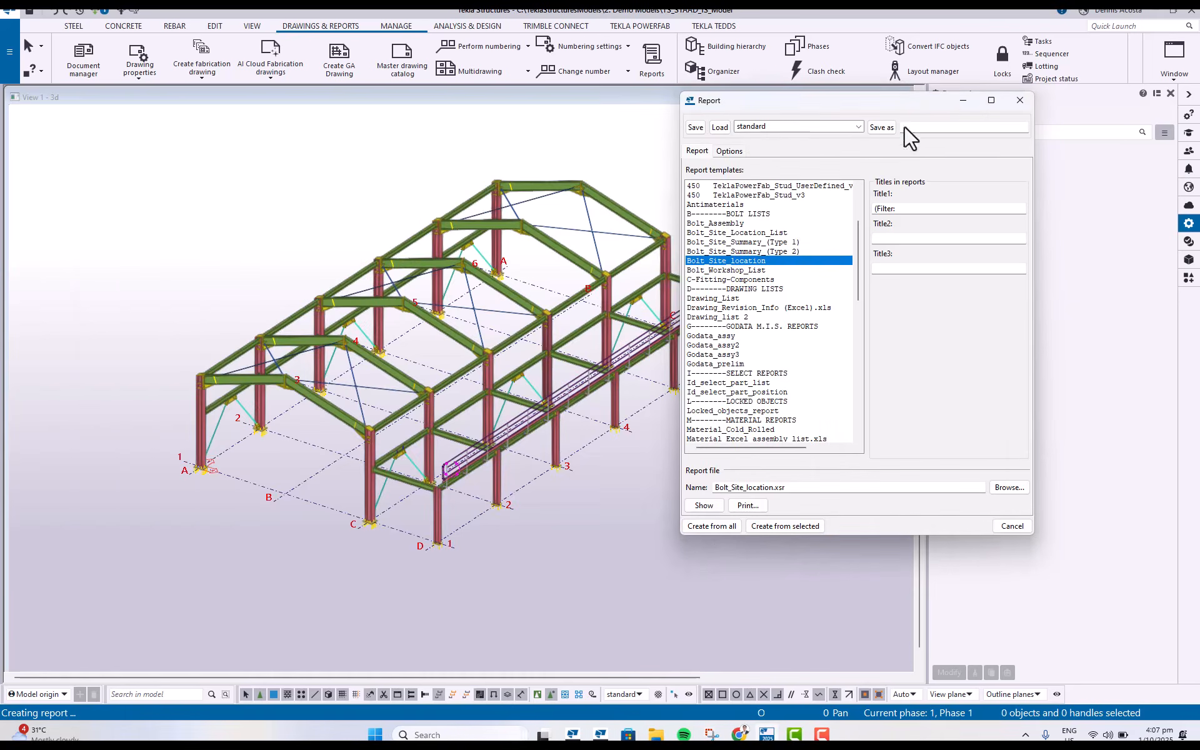
pyautogui.click(1019, 100)
pyautogui.moveTo(628, 336); pyautogui.dragTo(716, 380, button='middle')
pyautogui.scroll(4, 655, 443)
pyautogui.moveTo(655, 443); pyautogui.dragTo(608, 447, button='middle')
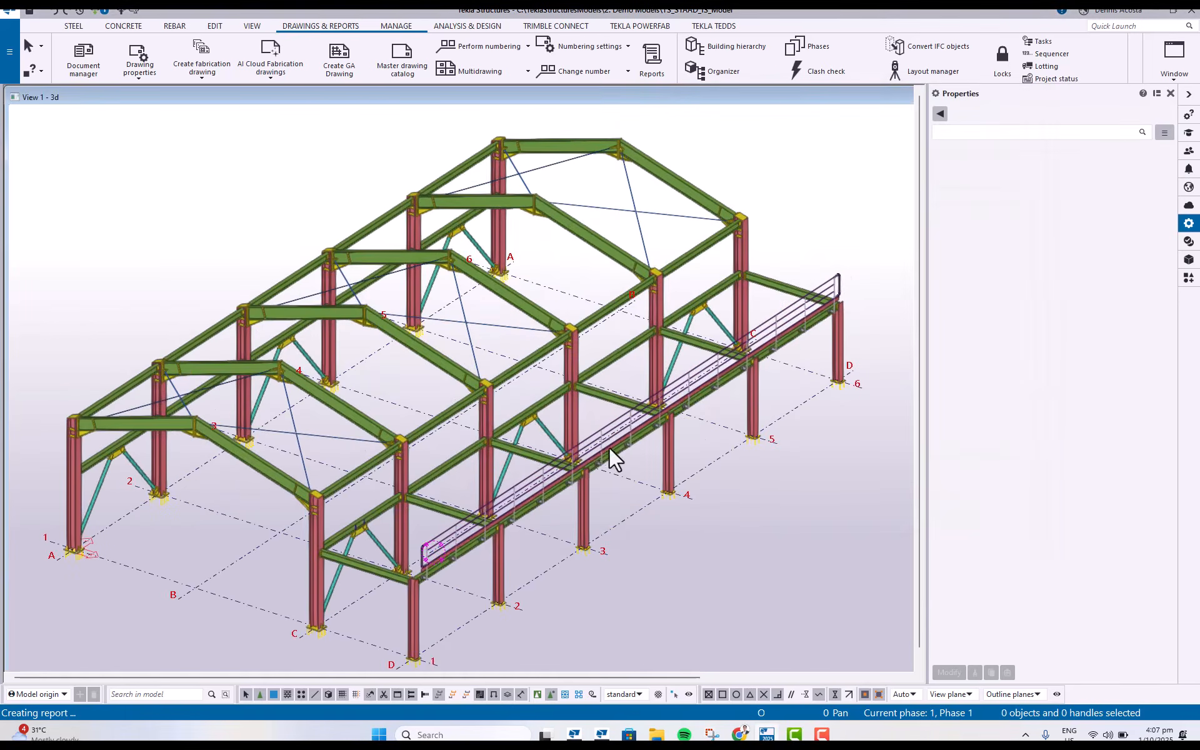
pyautogui.scroll(-3, 609, 447)
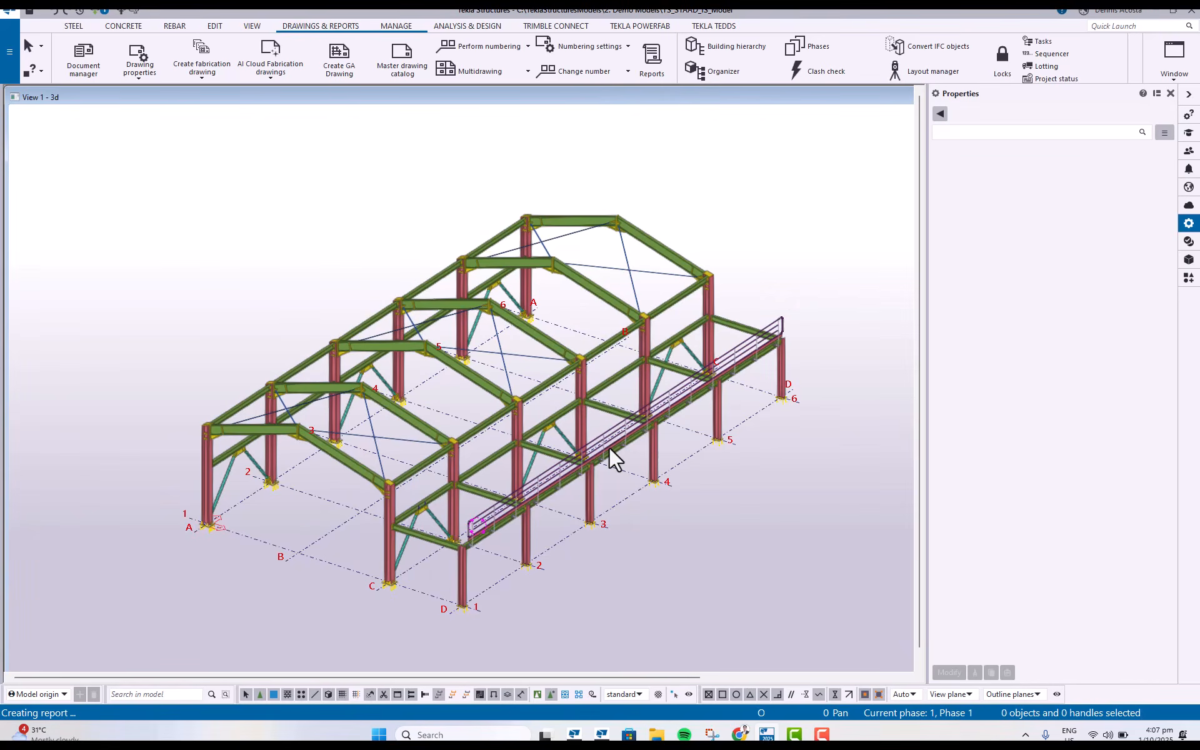
pyautogui.moveTo(508, 457); pyautogui.dragTo(608, 463, button='middle')
pyautogui.scroll(3, 656, 444)
pyautogui.scroll(-2, 599, 455)
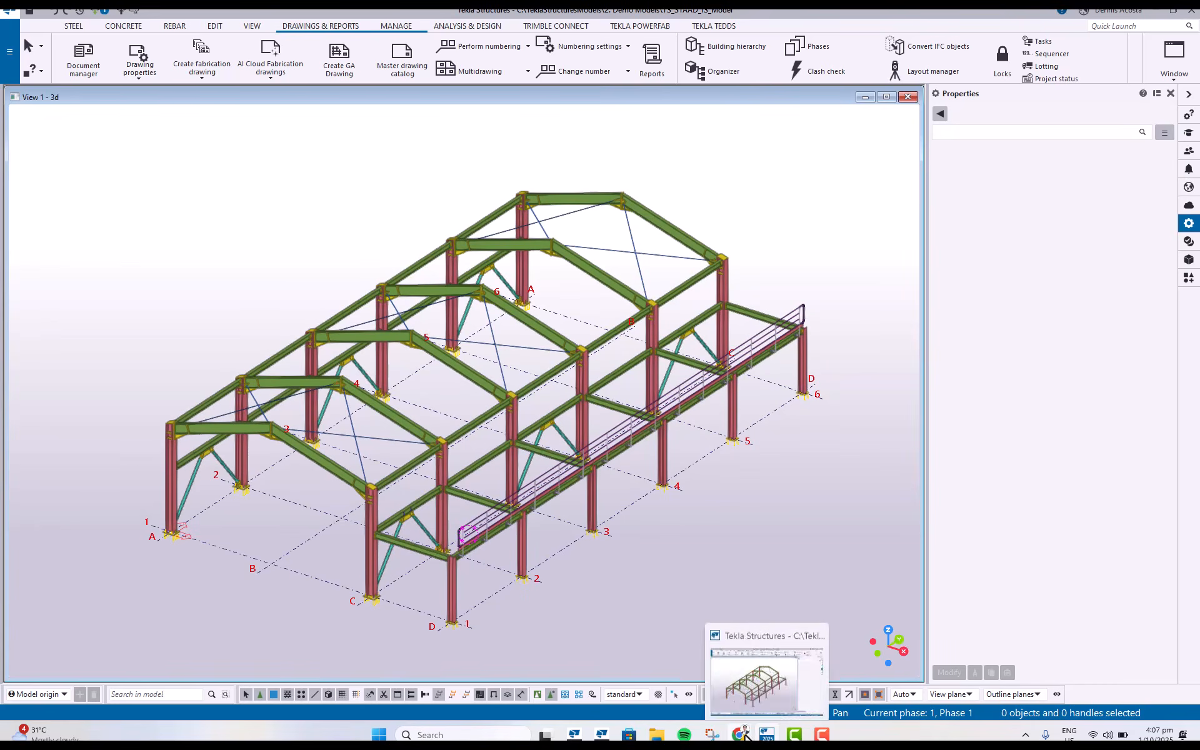
# Stop sharing the screen in the Microsoft Teams meeting.
pyautogui.moveTo(743, 736)
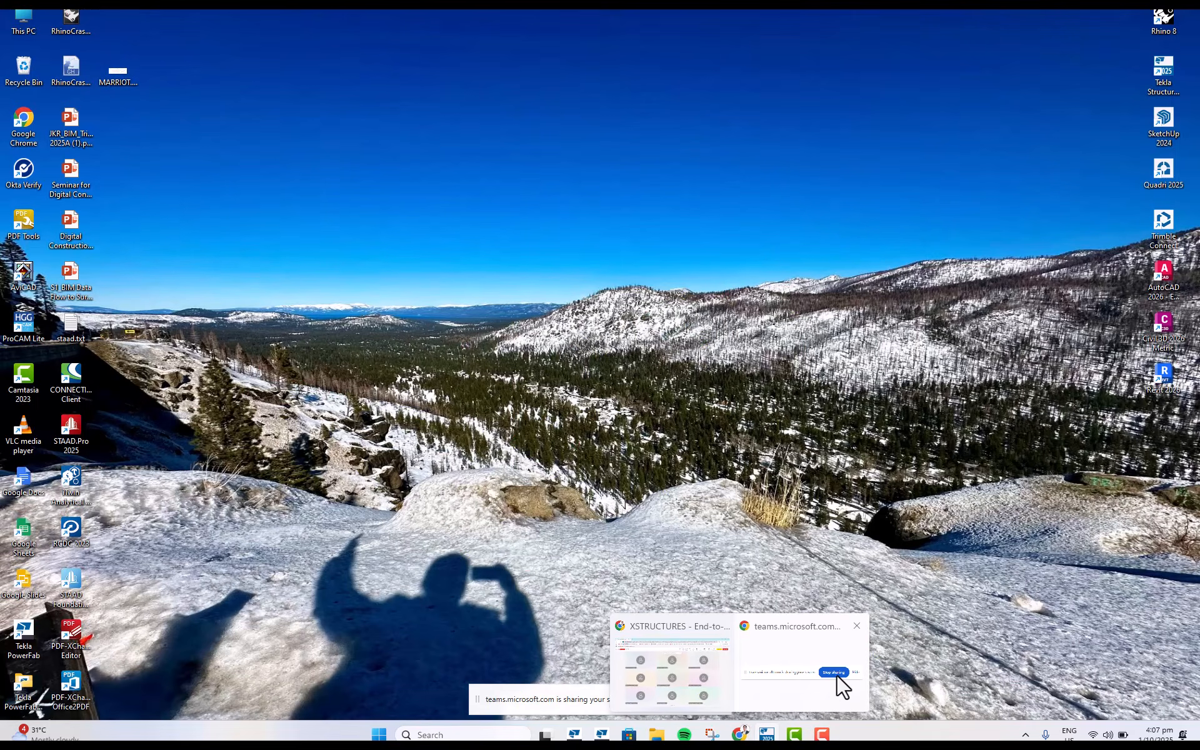
pyautogui.click(836, 673)
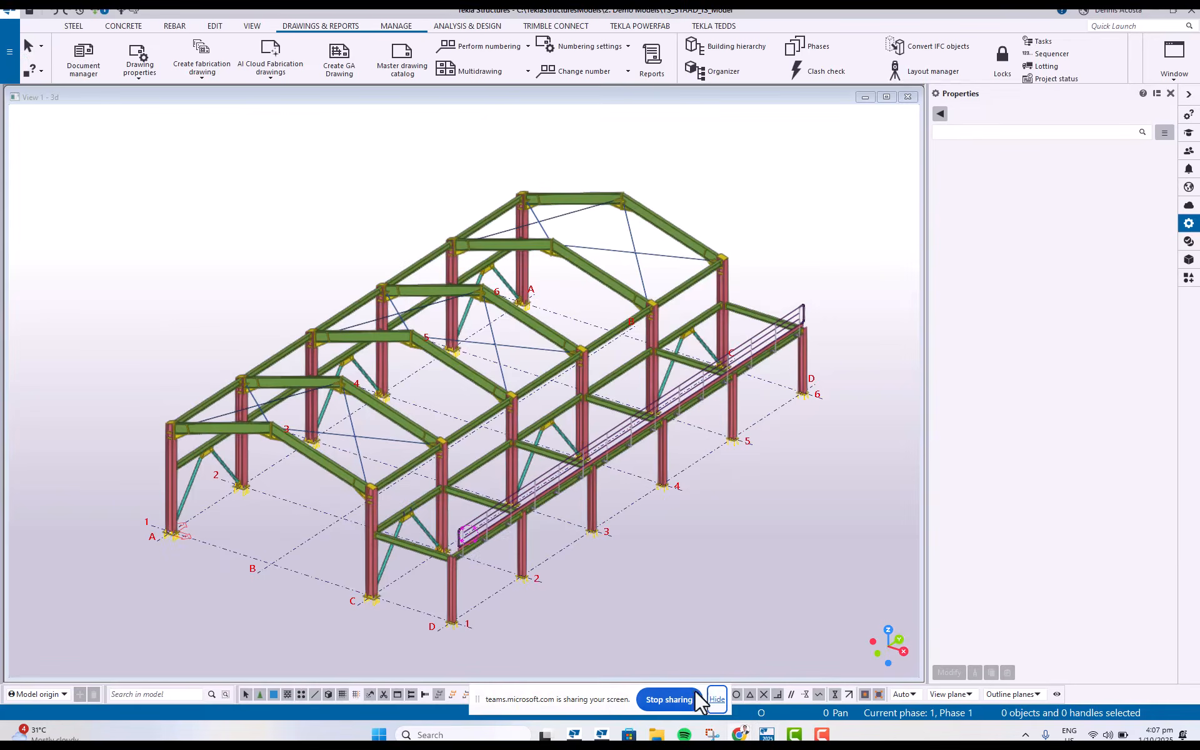
pyautogui.click(675, 700)
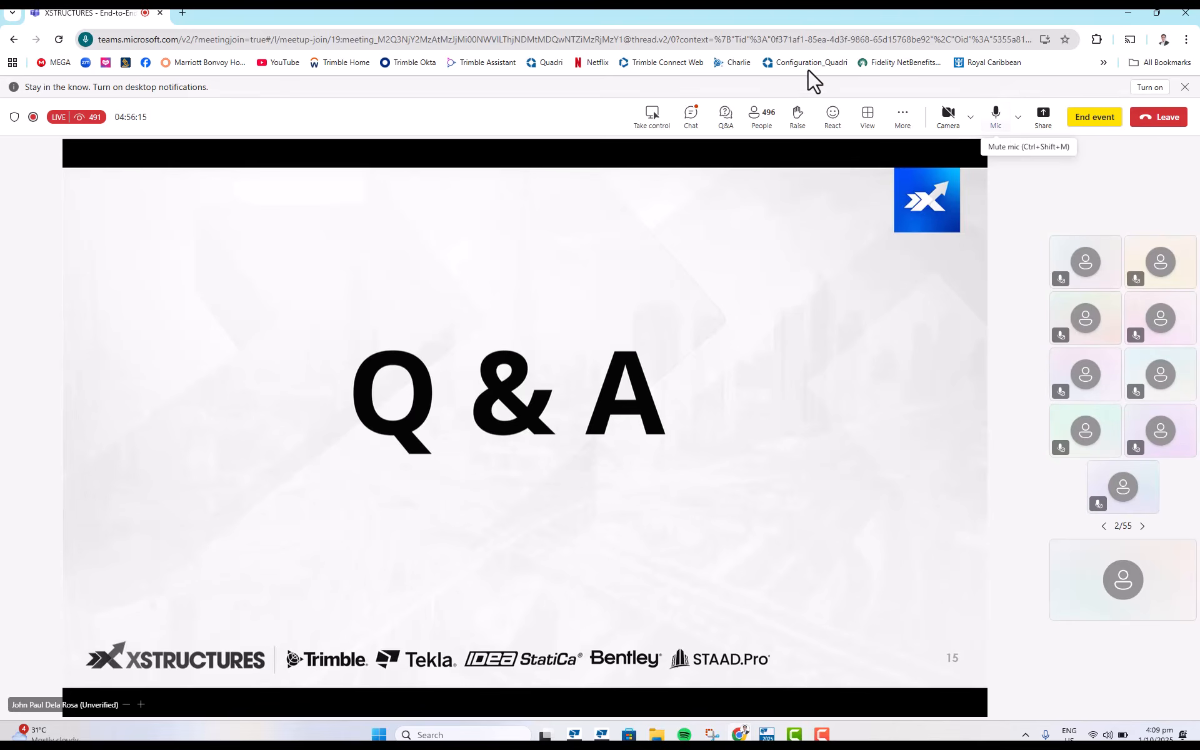
# Open the Teams meeting chat and send the message "i will be uploading to my Youtube Channel.".
pyautogui.click(691, 125)
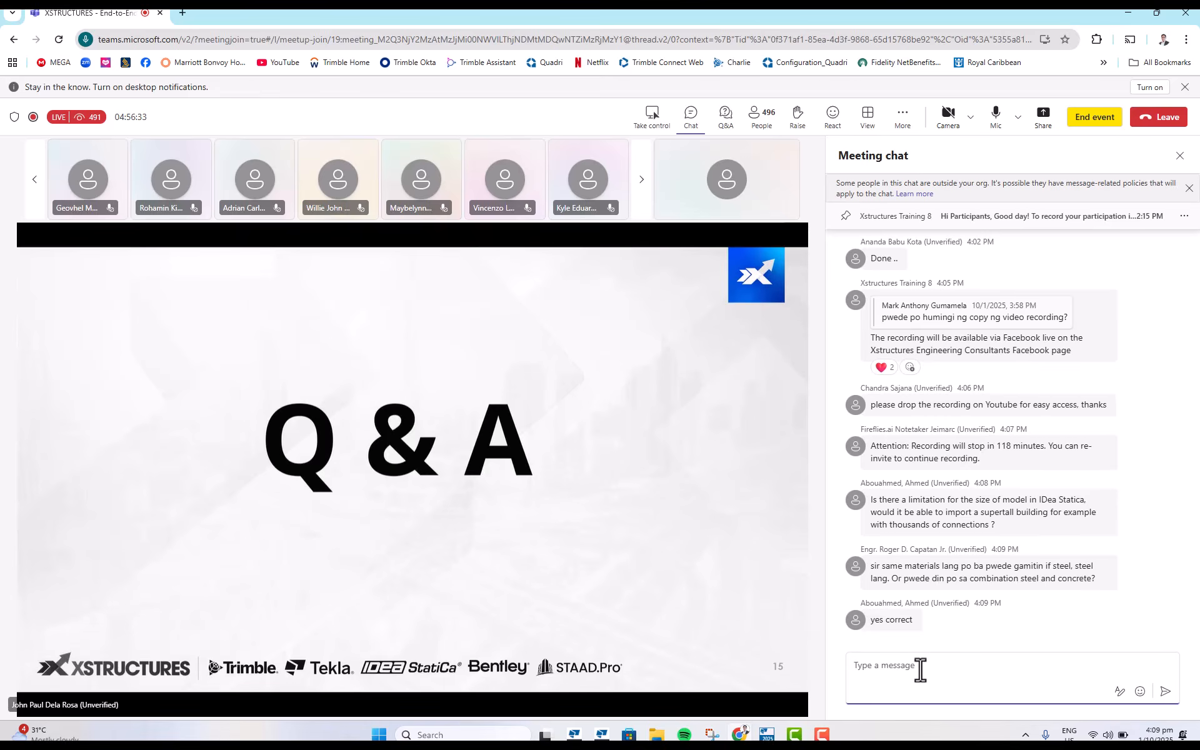
pyautogui.write('i will be uploading to my Youtube Cham')
pyautogui.press('BackSpace')
pyautogui.write('nnel.')
pyautogui.press('Return')
# Send "The Hows of tekla Structures" in the chat and like the question about producing drawings solely for the steel connection.
pyautogui.write('The')
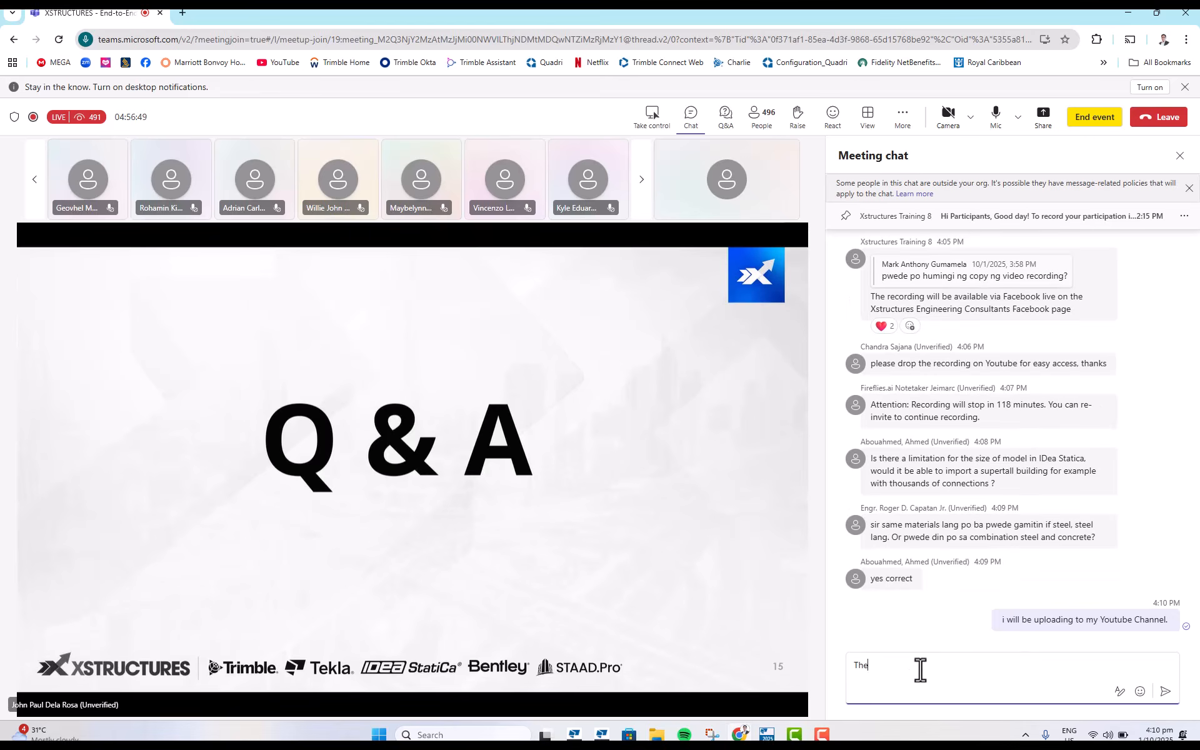
pyautogui.write(' Hows of tekla Structures')
pyautogui.press('Return')
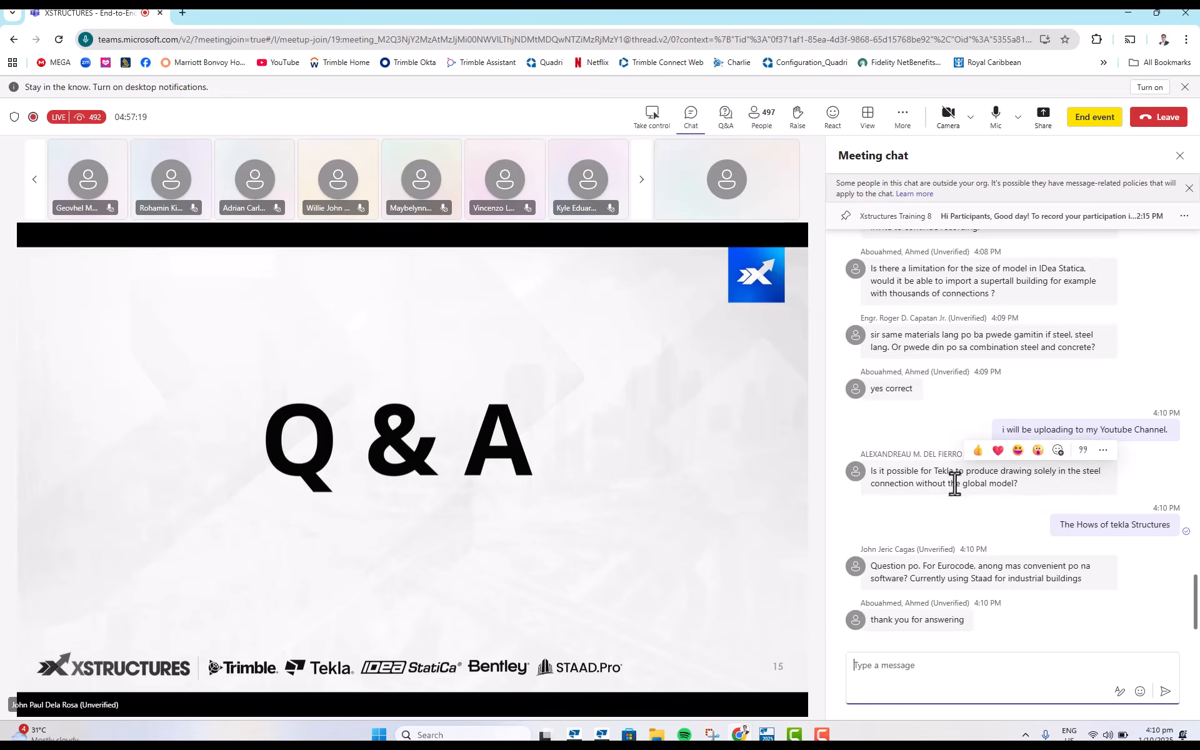
pyautogui.click(978, 451)
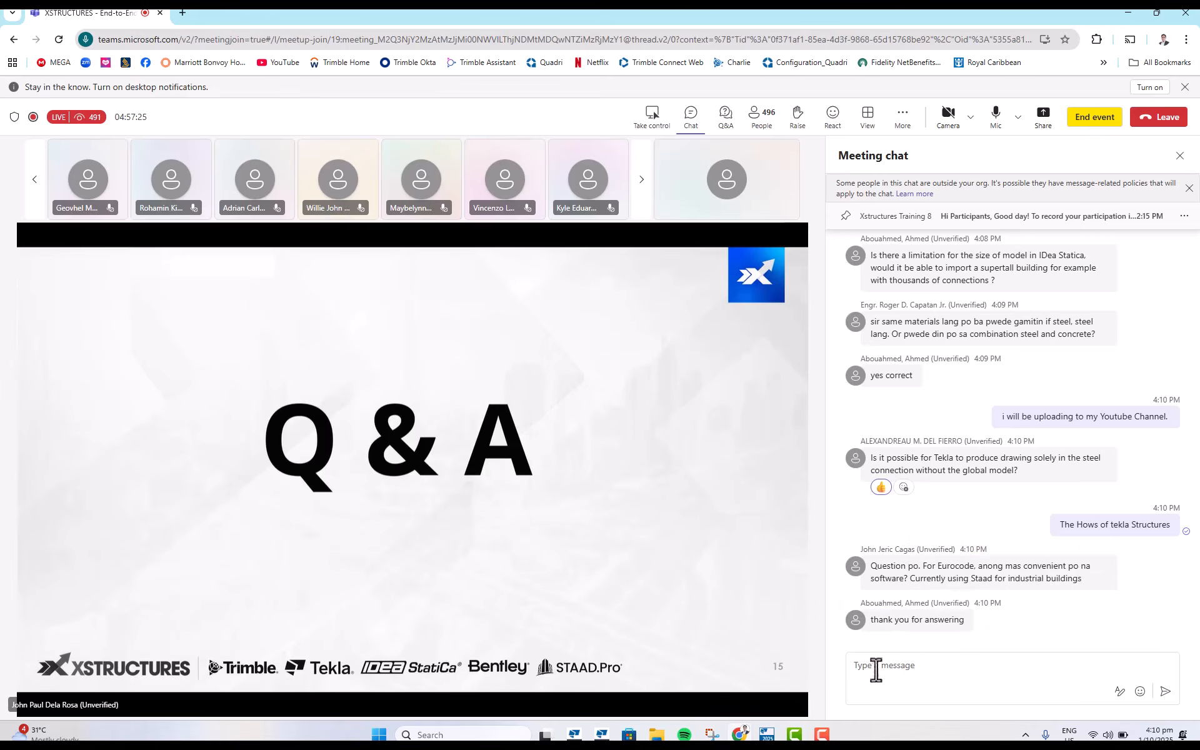
# Open YouTube in a new browser tab and go to the page of the channel The How's of Tekla Structures.
pyautogui.click(183, 14)
pyautogui.click(277, 62)
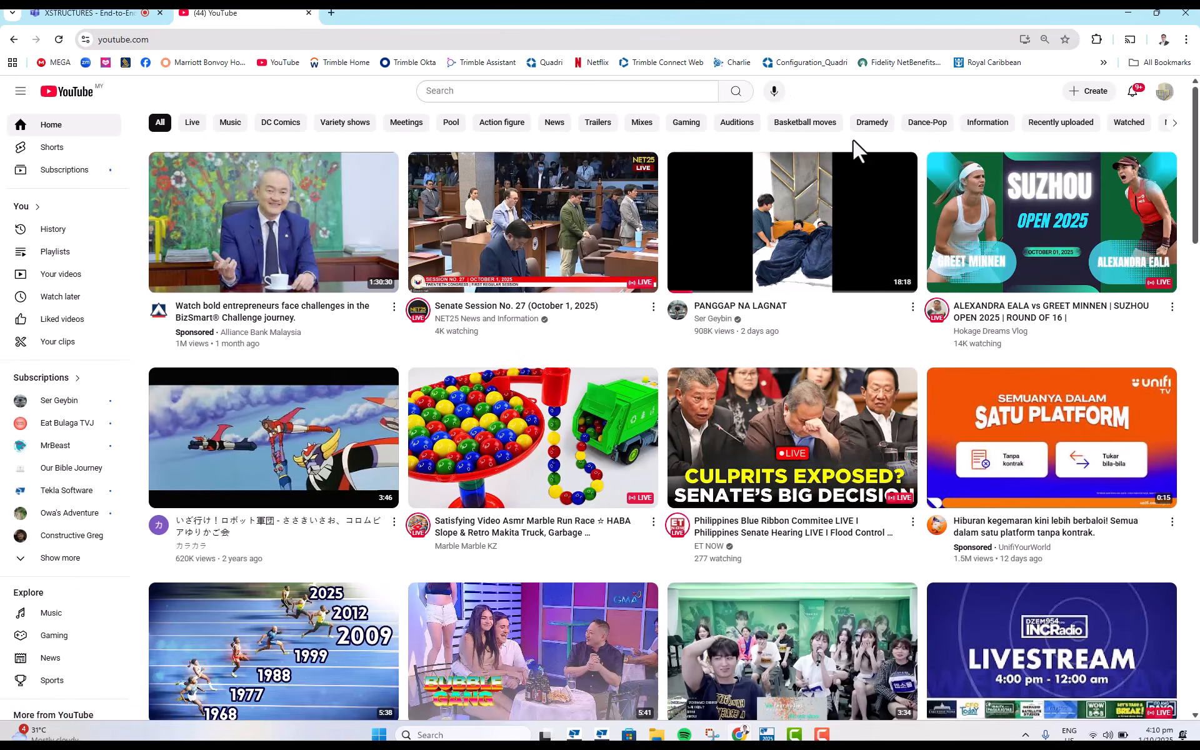
pyautogui.click(95, 13)
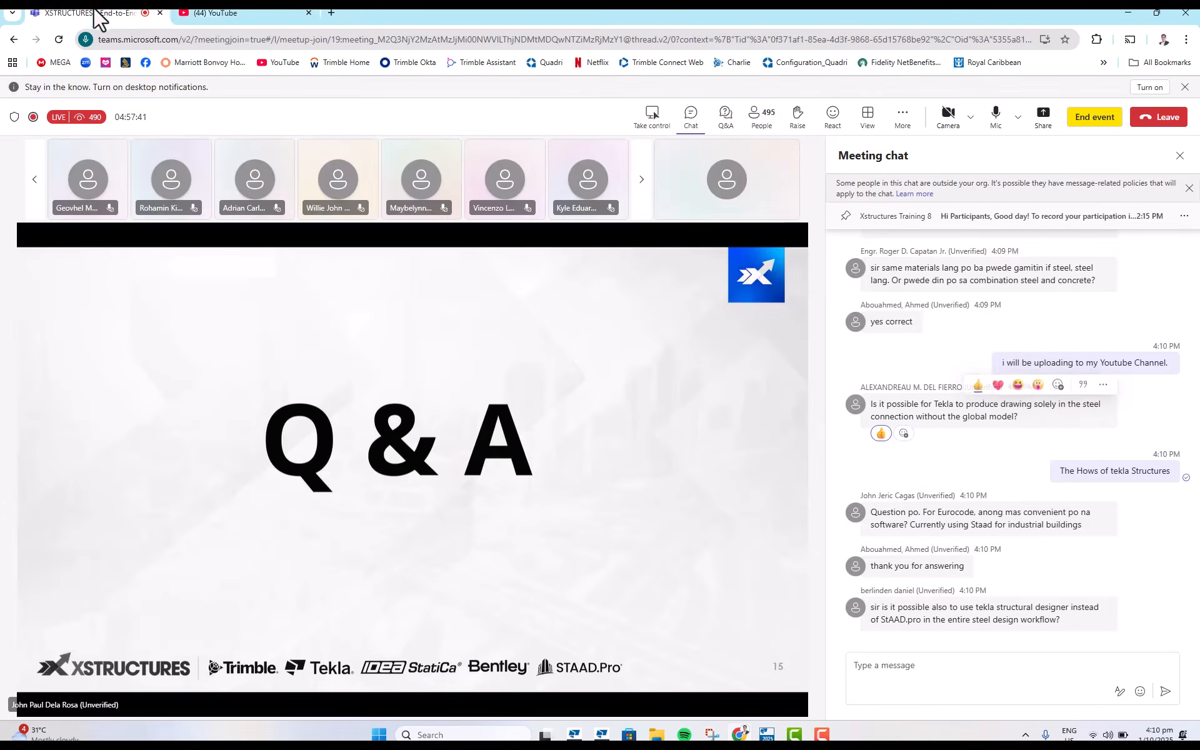
pyautogui.click(228, 14)
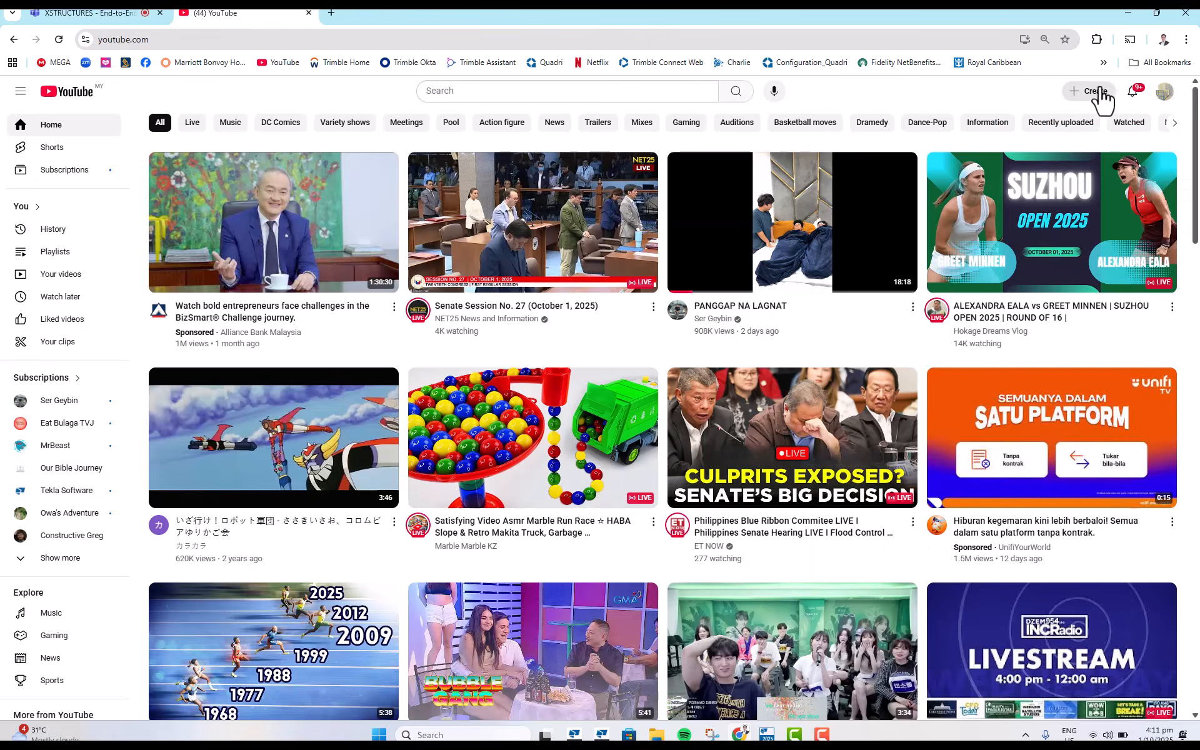
pyautogui.click(1163, 93)
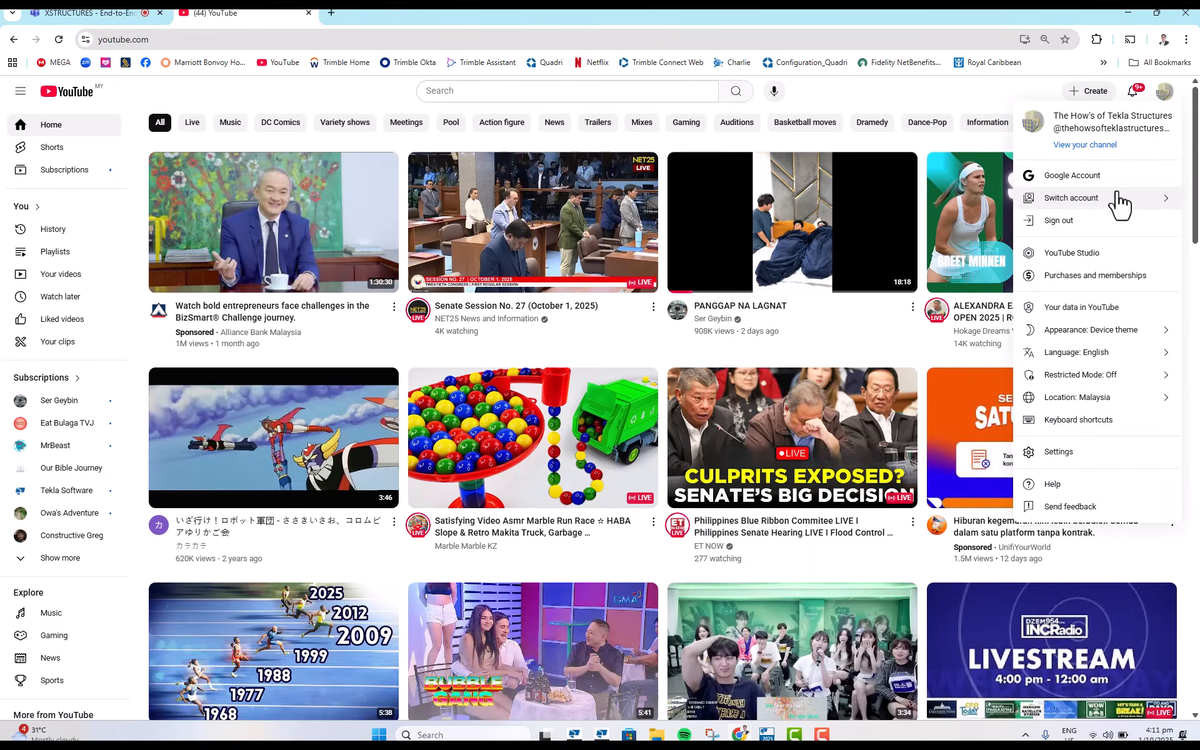
pyautogui.click(1085, 145)
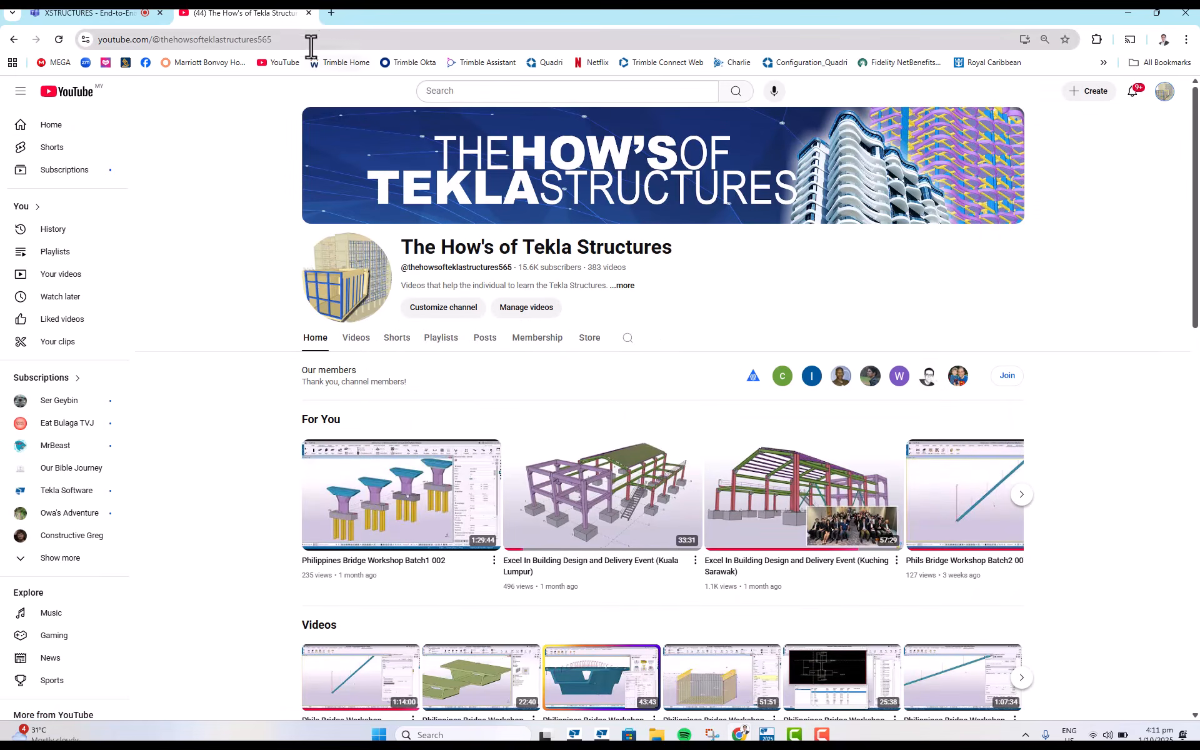
# Copy the YouTube channel page's link, send it in the Teams meeting chat, and like the "Thank you sir" reply.
pyautogui.click(225, 42)
pyautogui.hotkey('ctrl', 'c')
pyautogui.rightClick(225, 42)
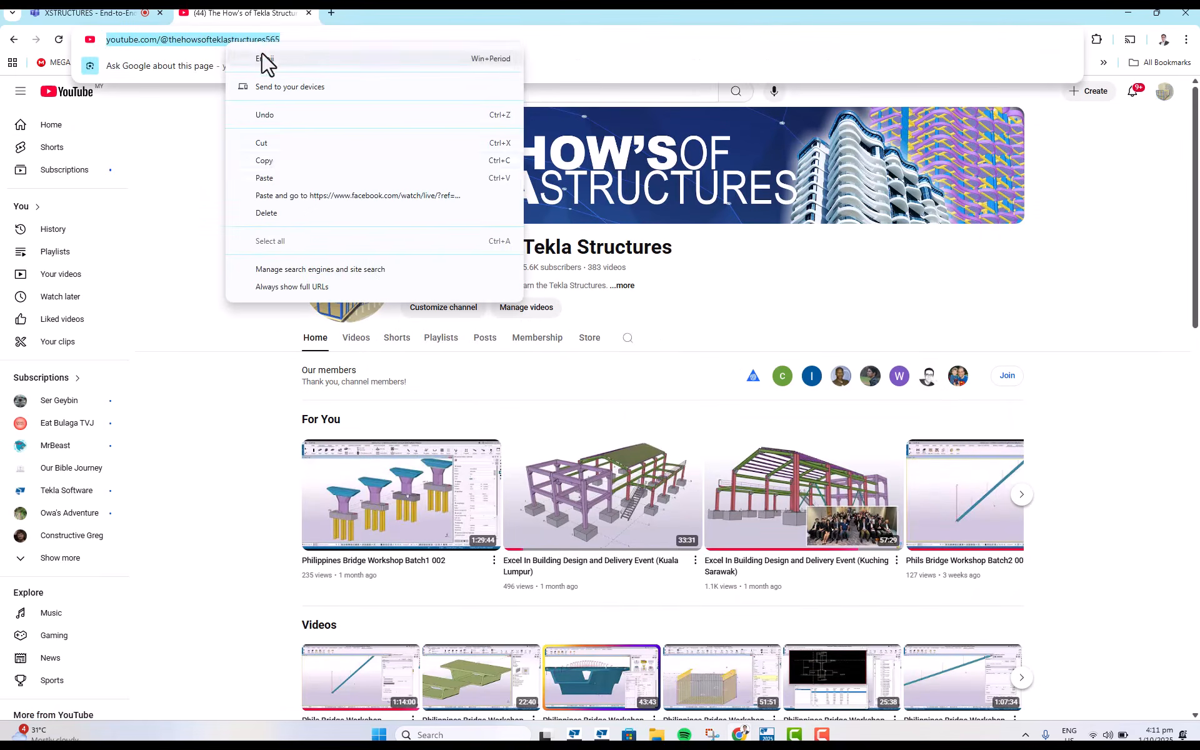
pyautogui.click(279, 161)
pyautogui.click(97, 14)
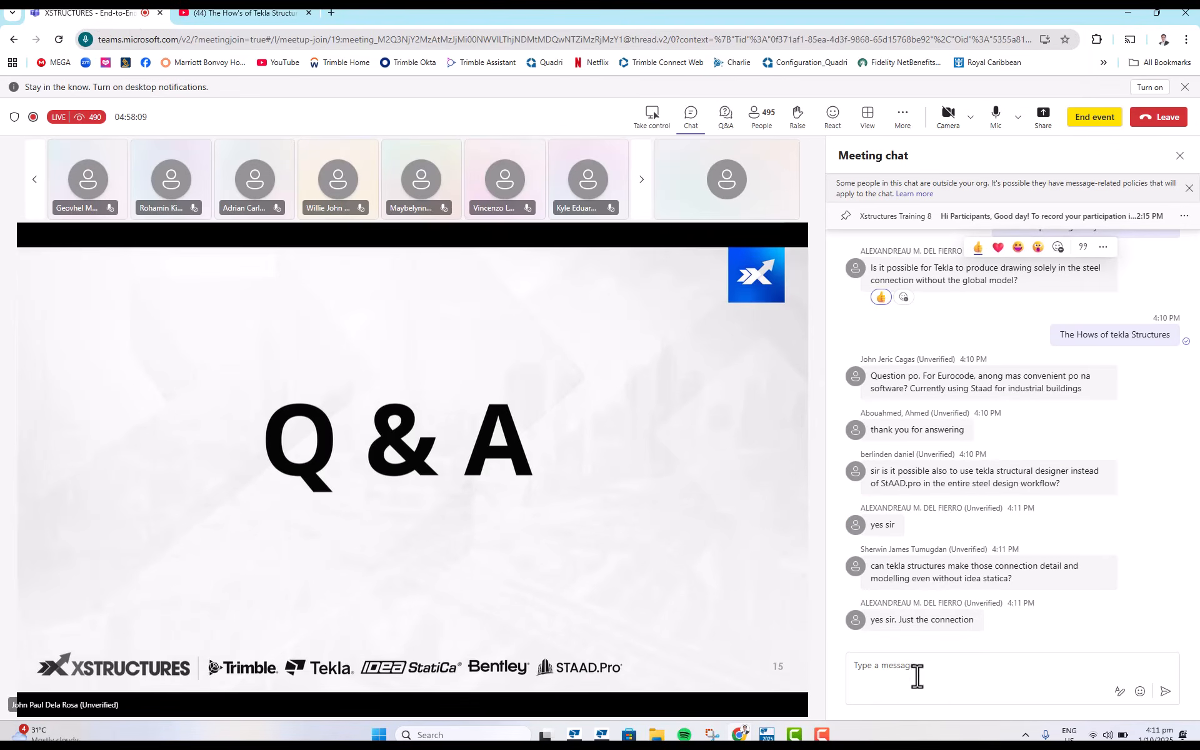
pyautogui.click(950, 666)
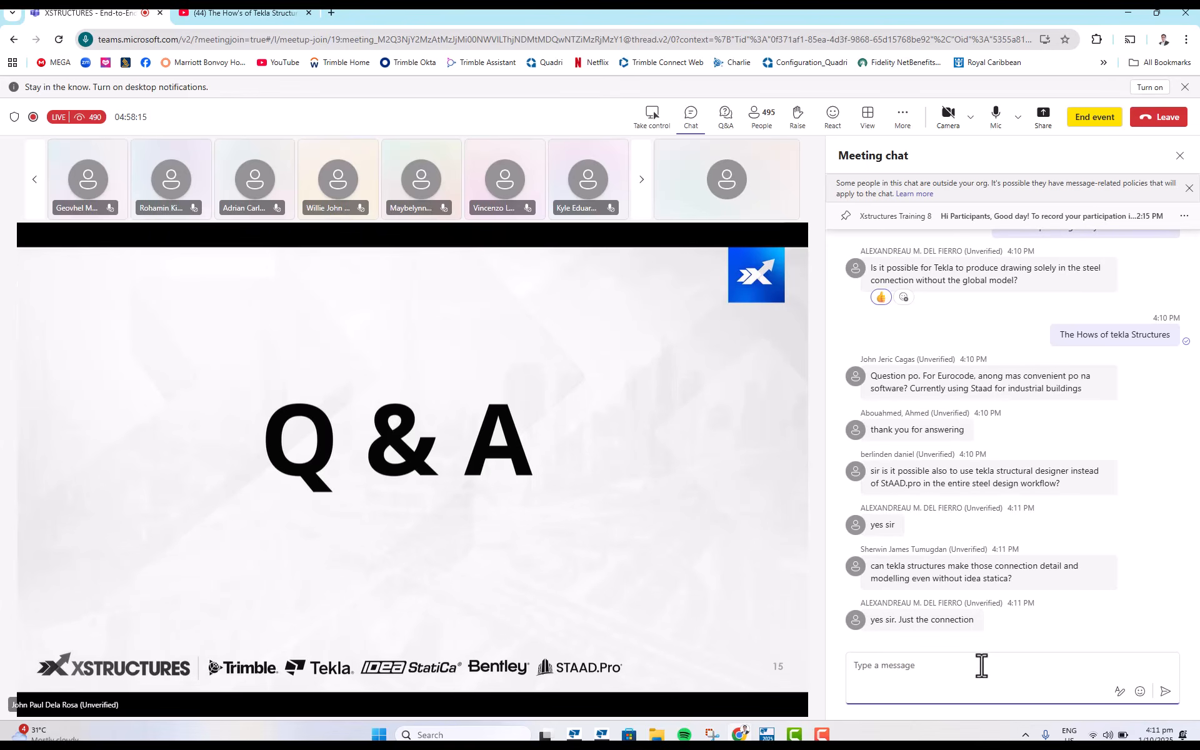
pyautogui.hotkey('ctrl', 'v')
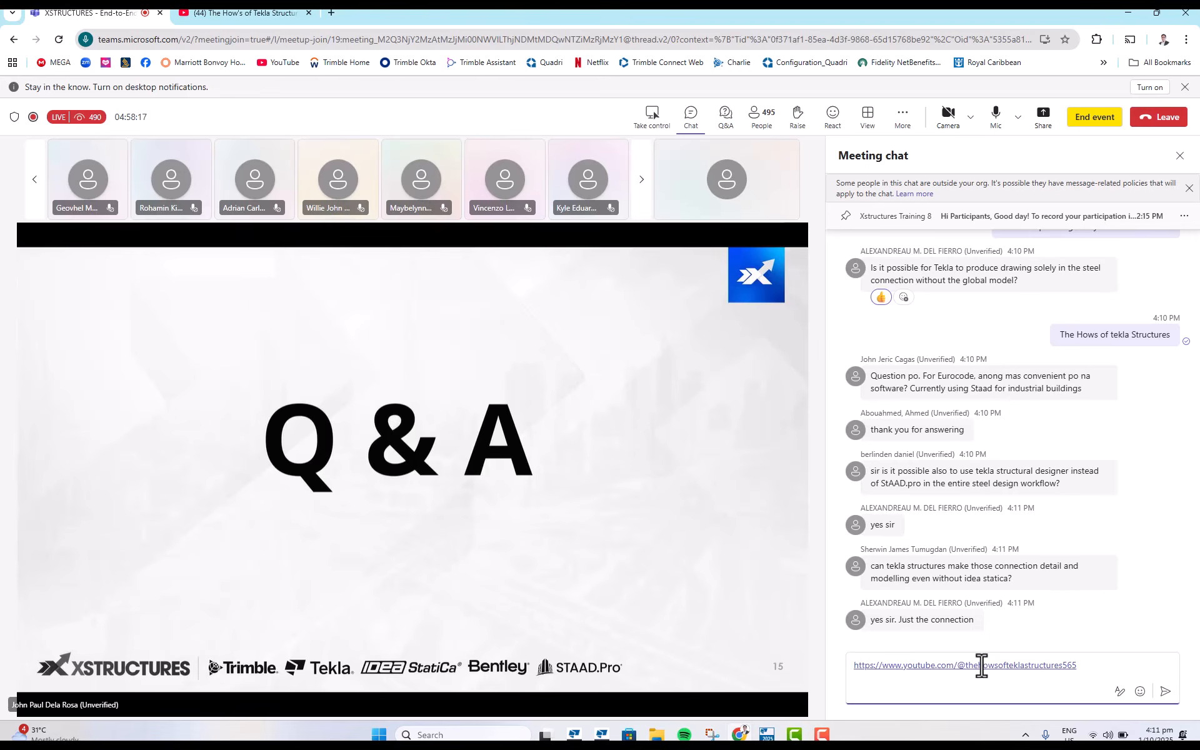
pyautogui.press('Return')
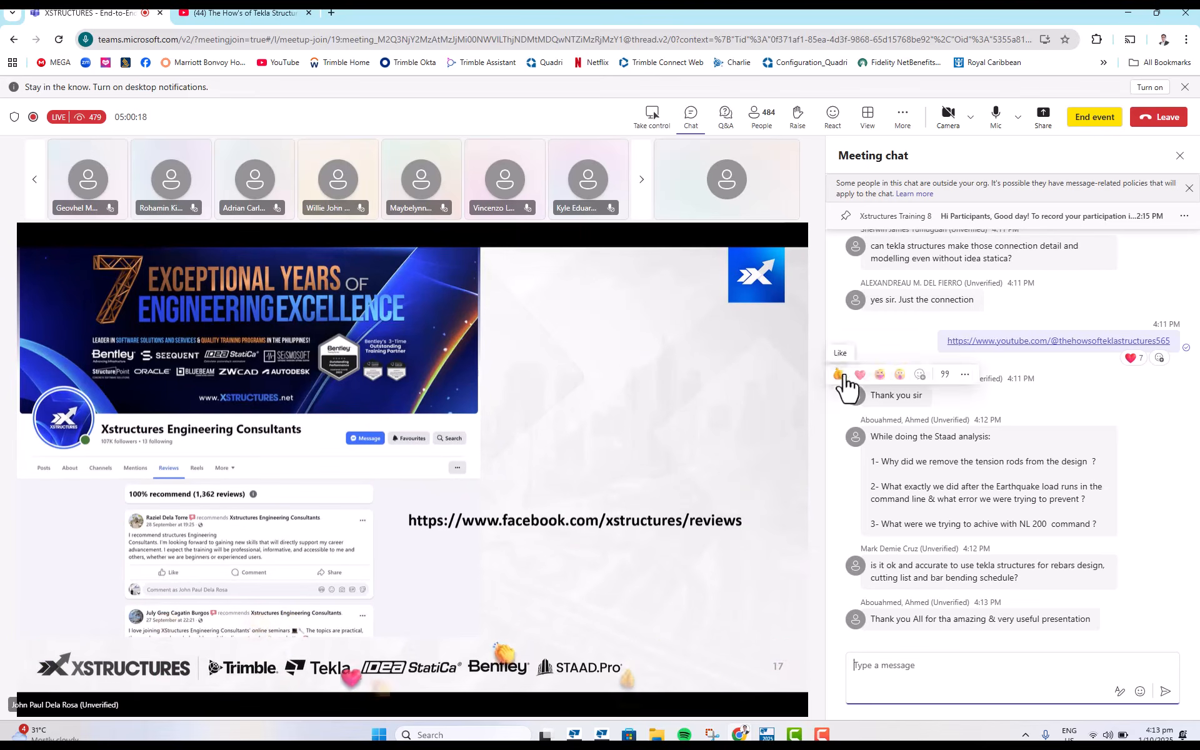
pyautogui.click(841, 374)
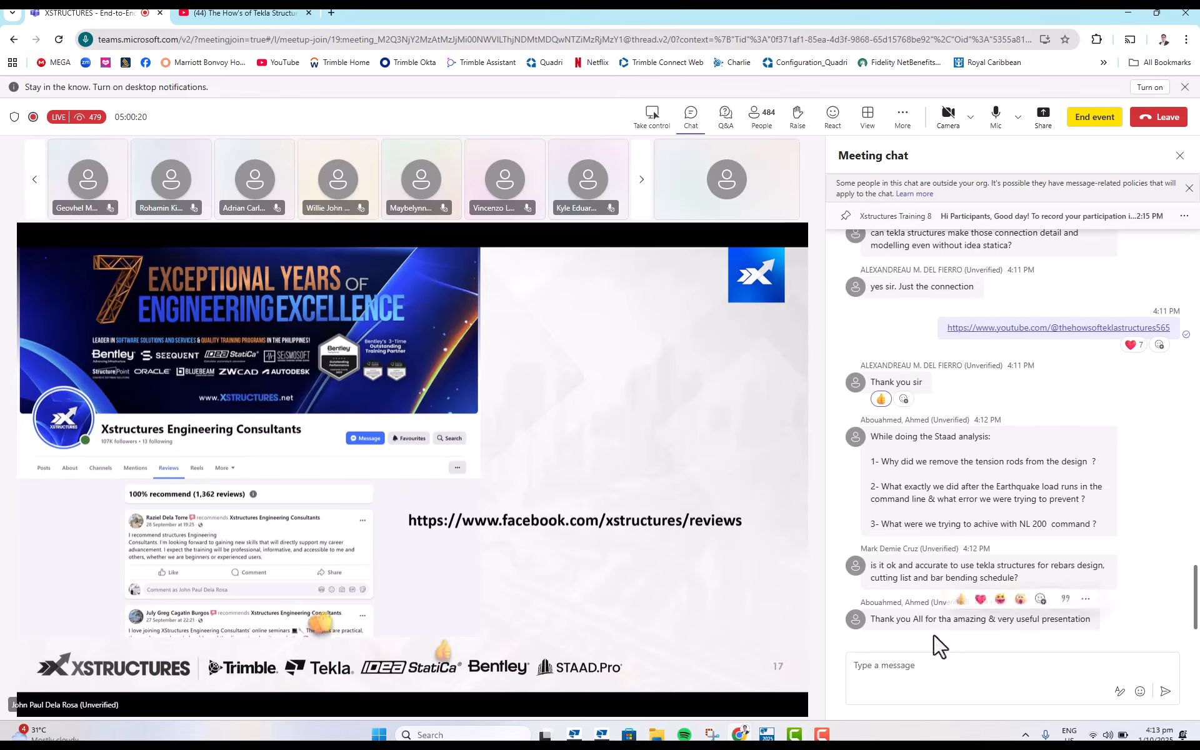